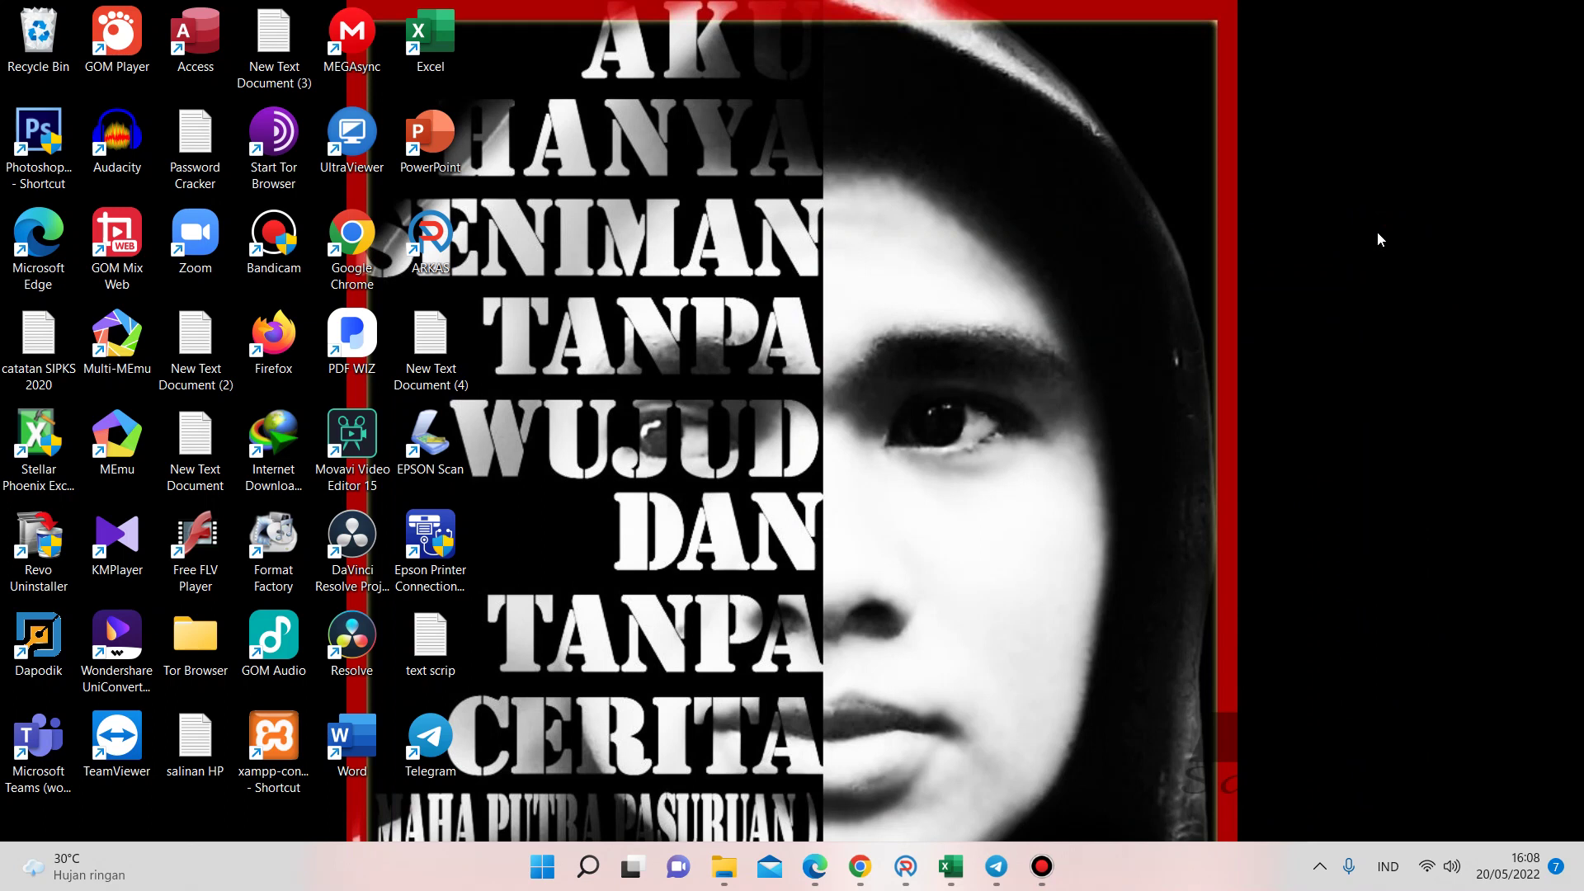
# - Open the Administrasi BOS 2022 folder and go through its BOS workbooks and Word documents, from Buku Pembantu Bank to SPJ Gaji
pyautogui.click(724, 867)
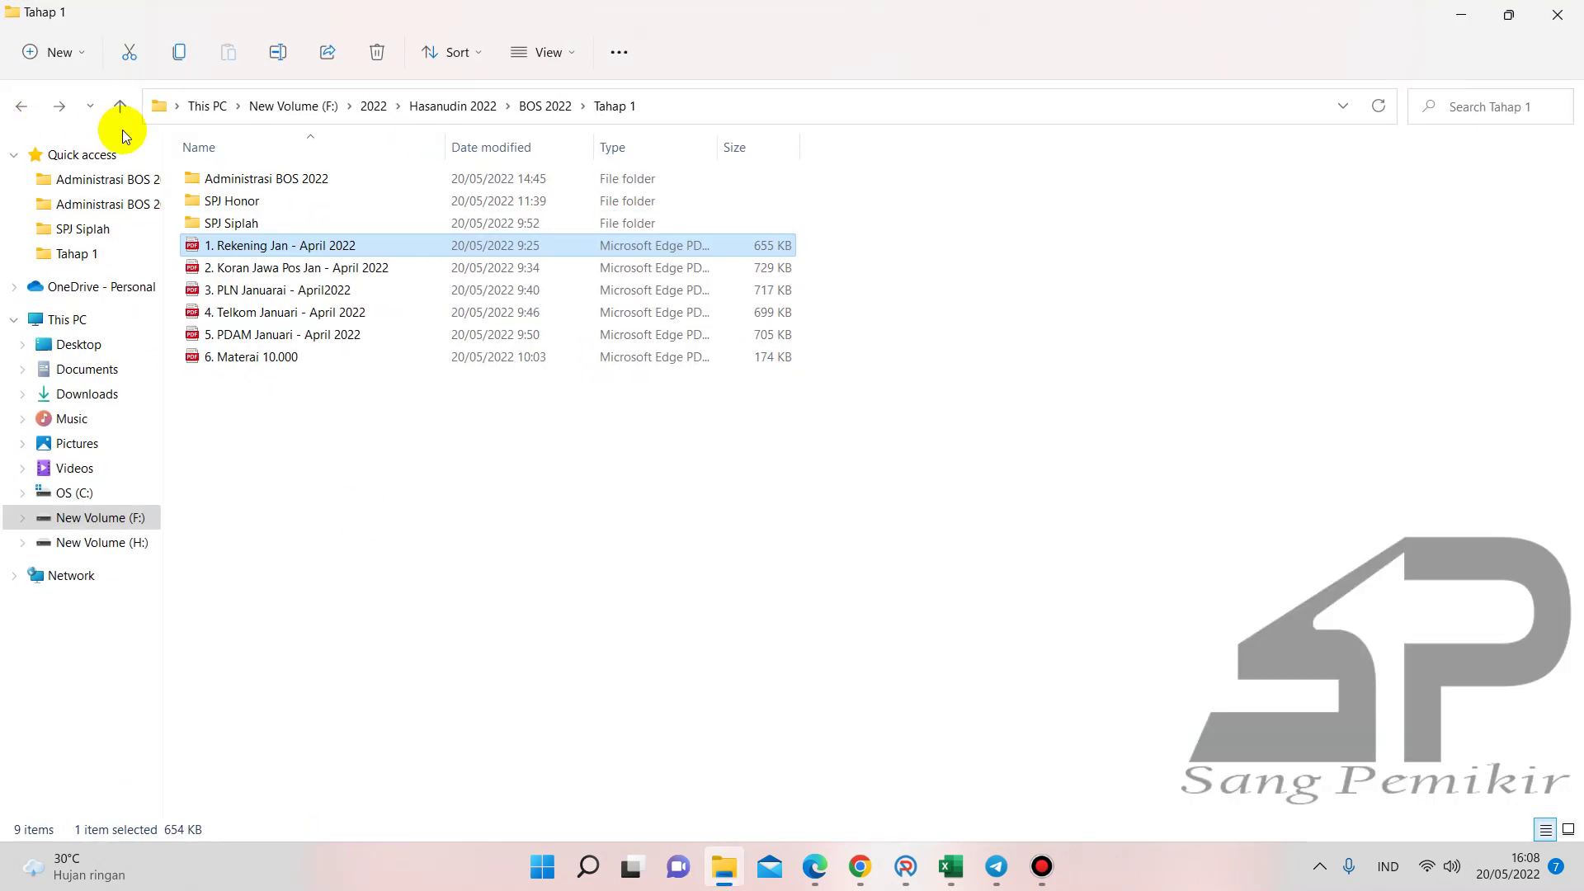
pyautogui.doubleClick(239, 178)
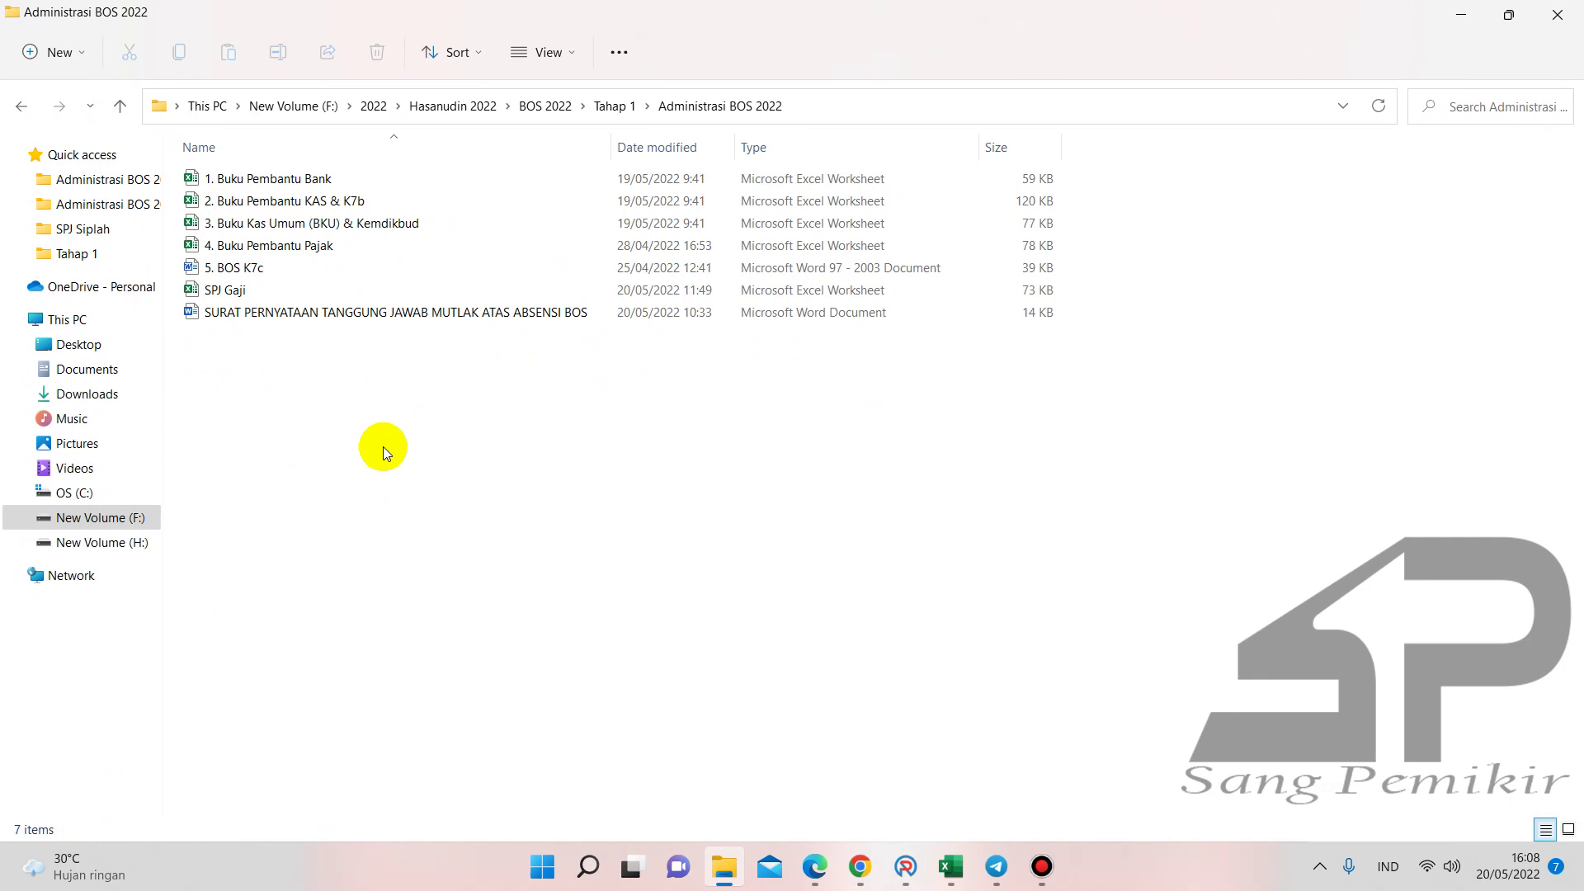
pyautogui.click(272, 178)
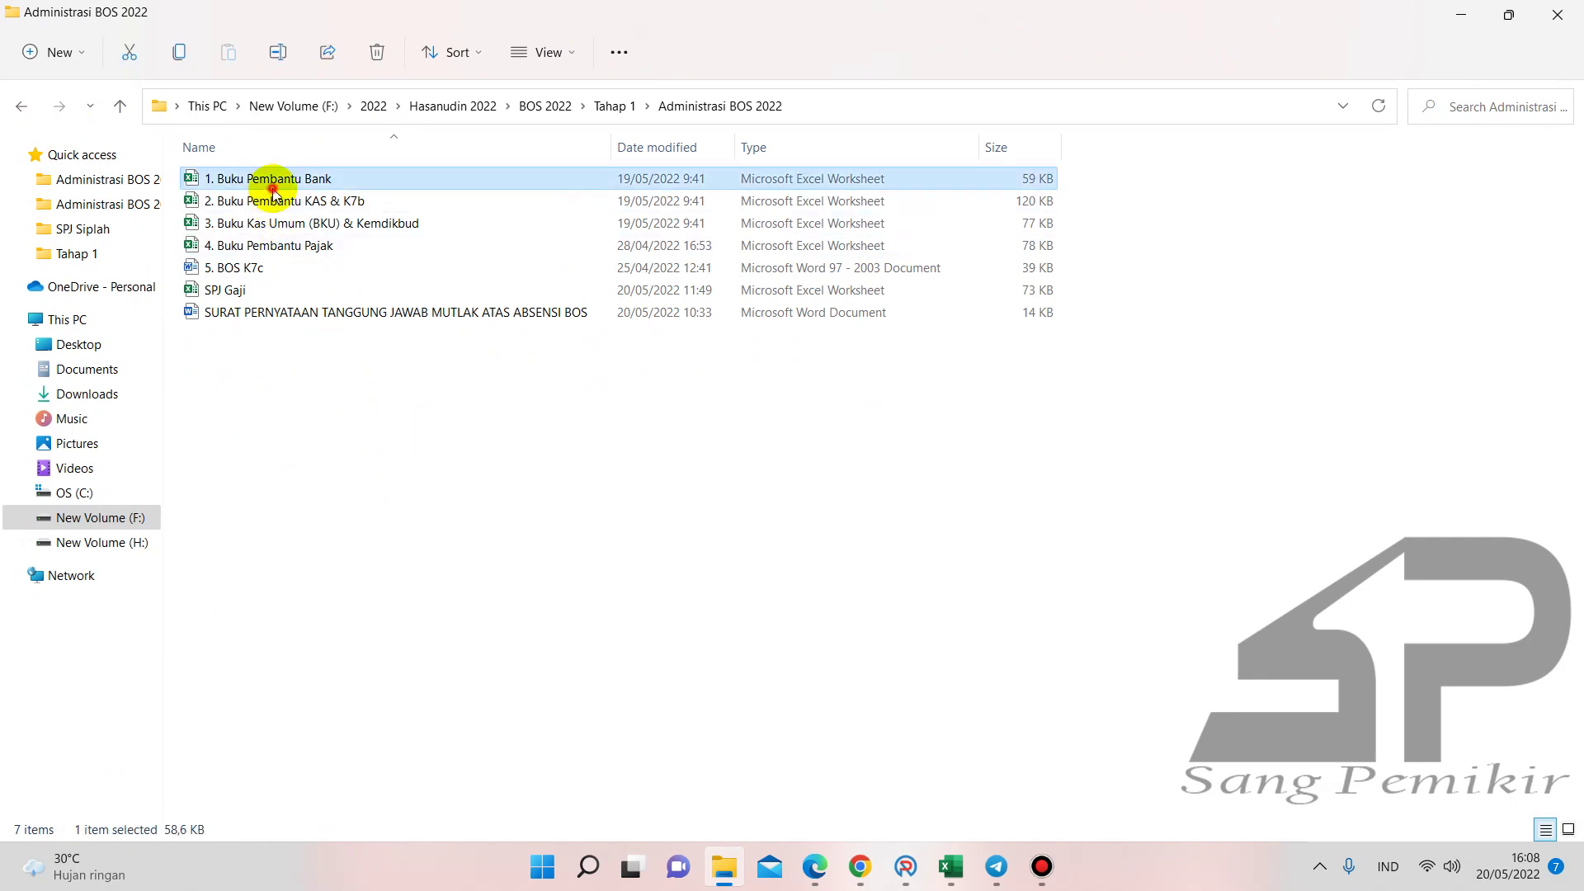
pyautogui.click(290, 202)
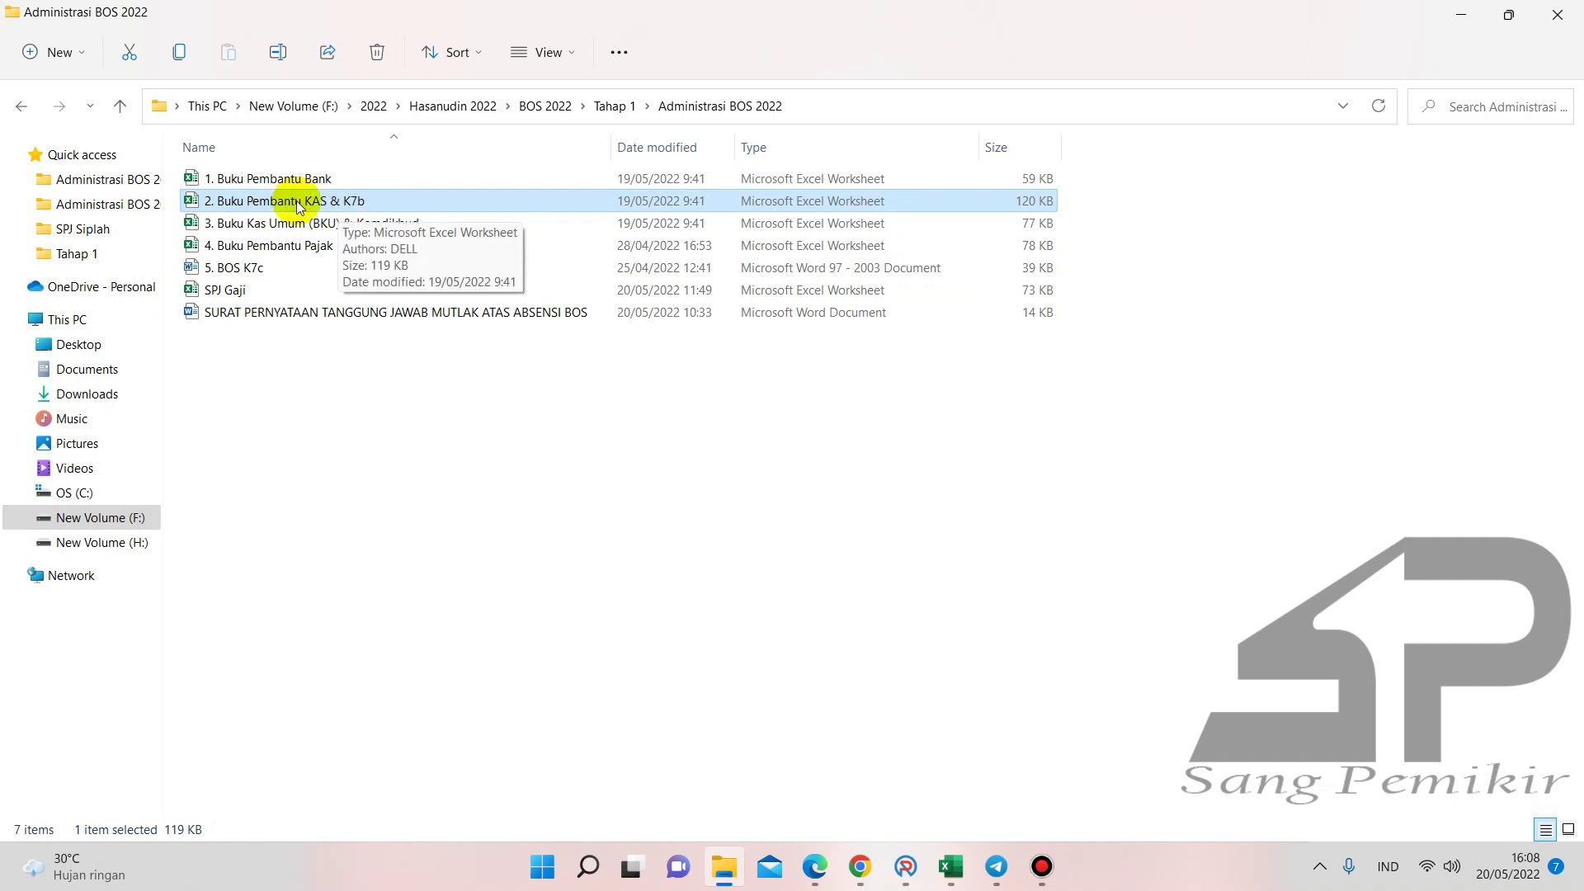
pyautogui.click(281, 231)
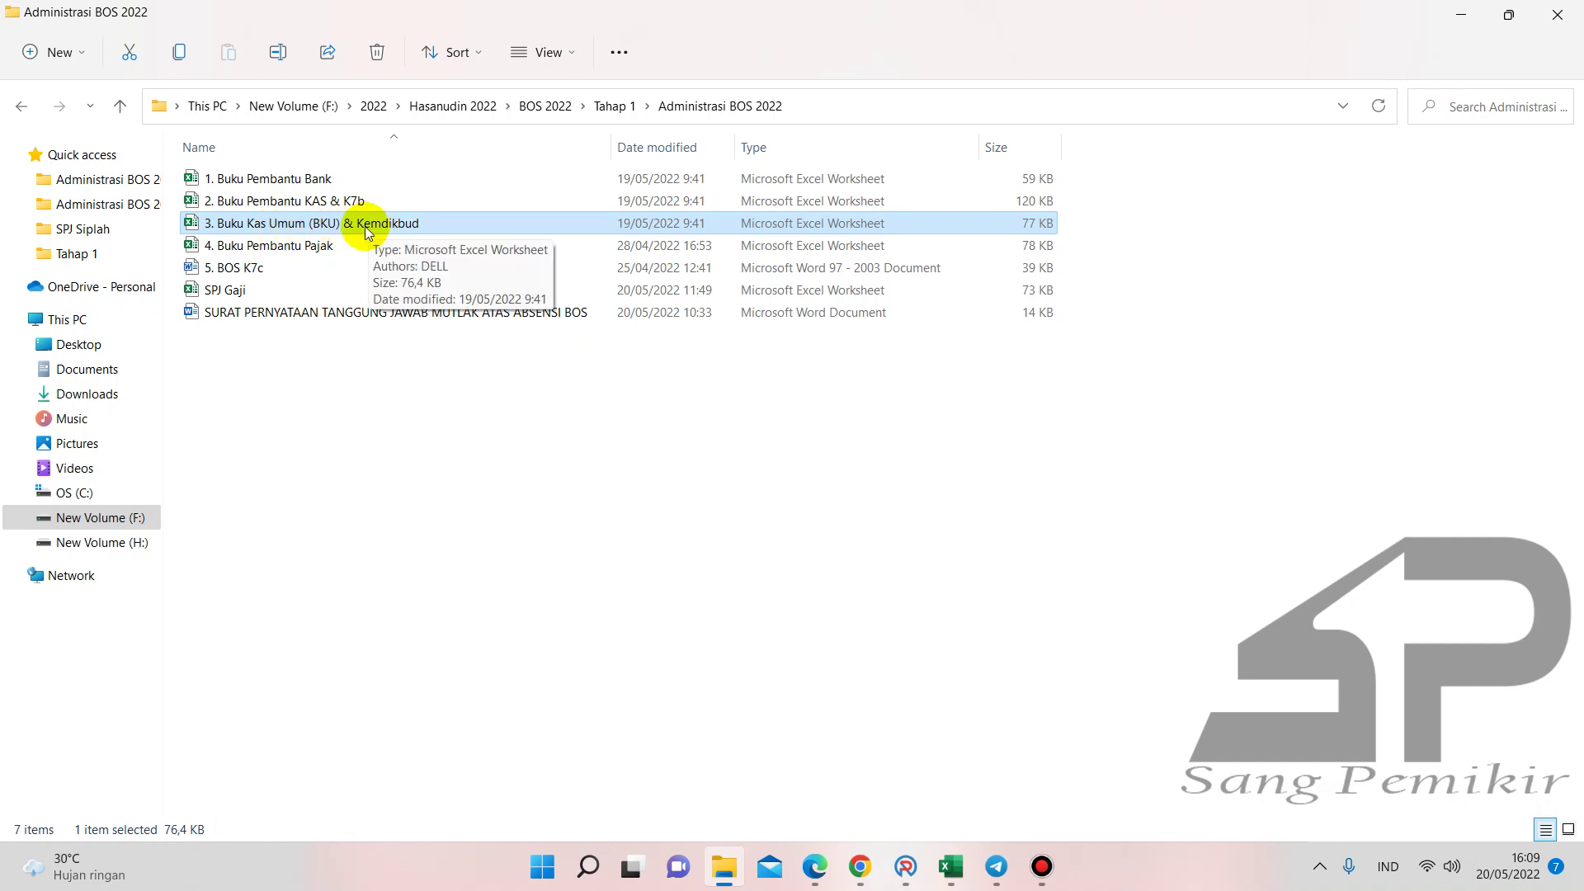
pyautogui.click(296, 248)
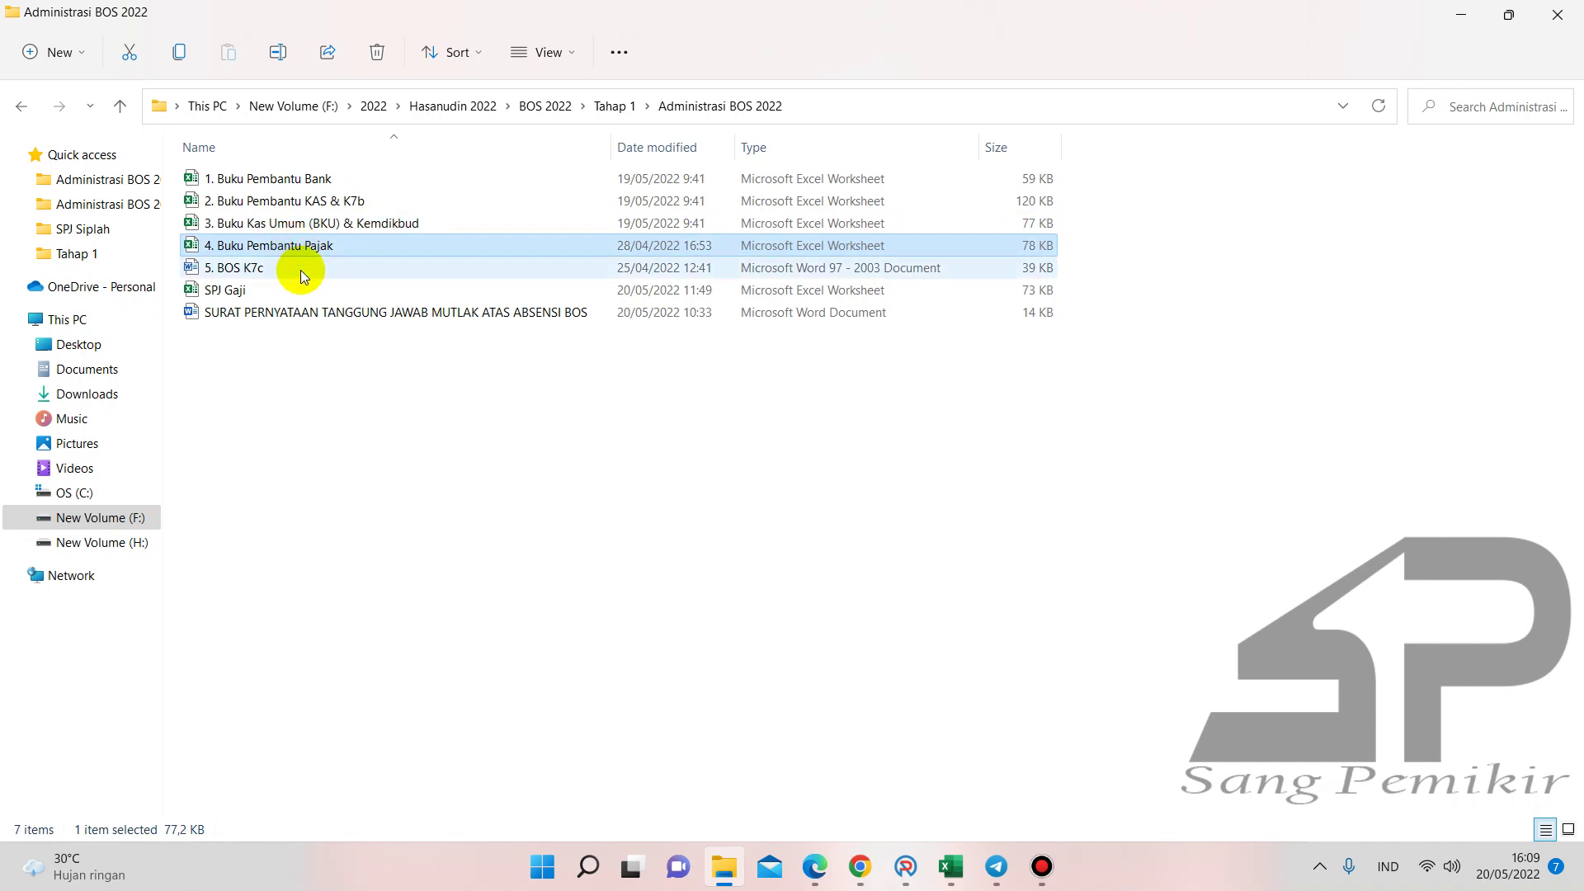
pyautogui.click(300, 270)
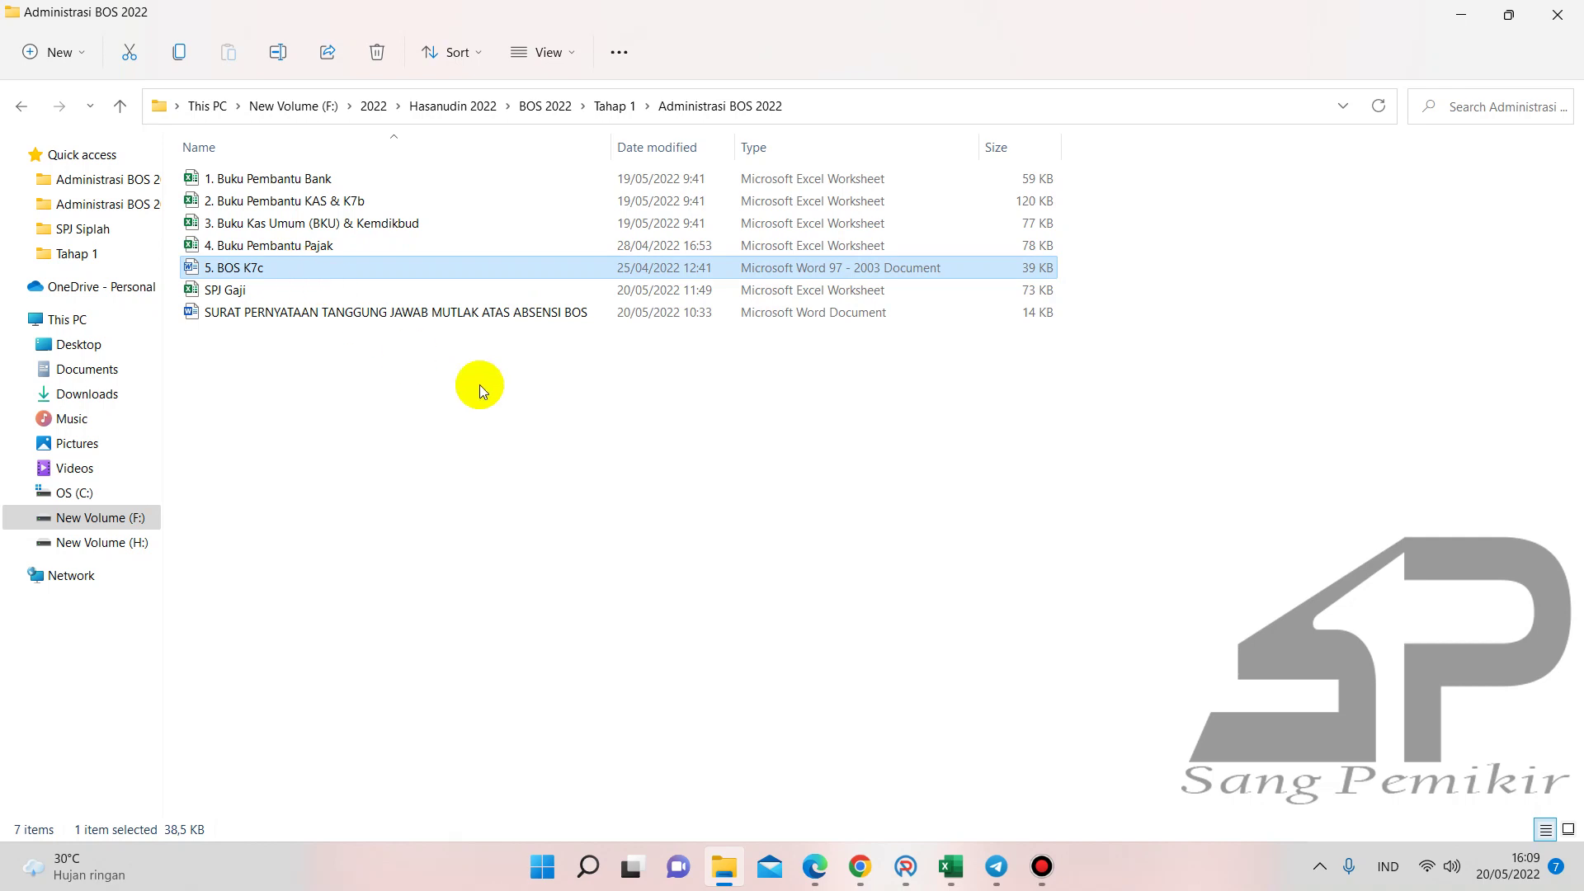
pyautogui.click(244, 297)
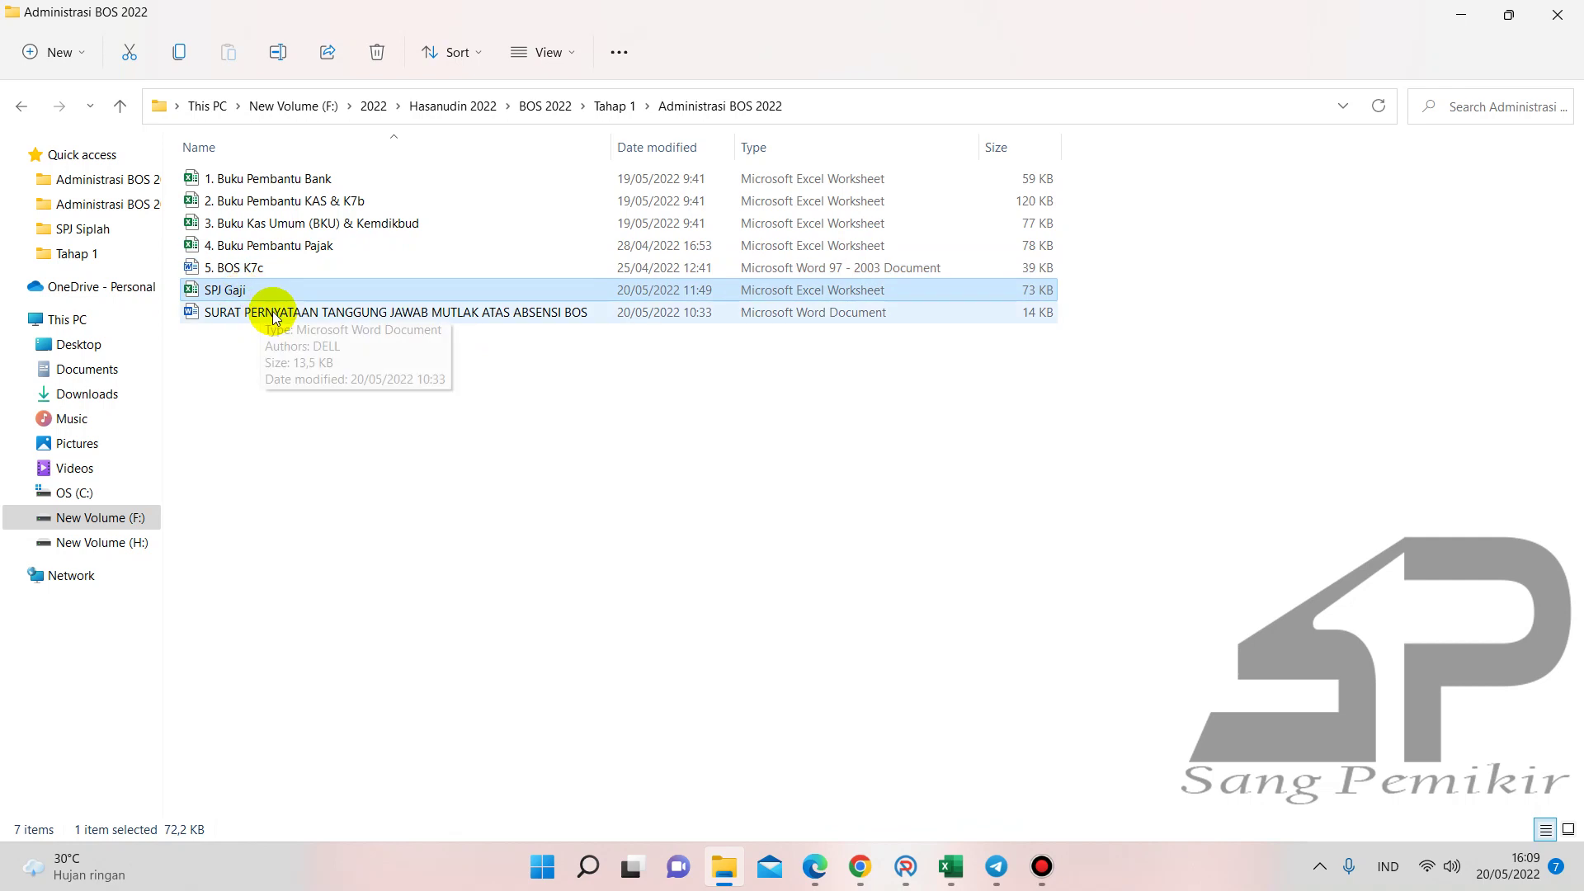
pyautogui.click(275, 317)
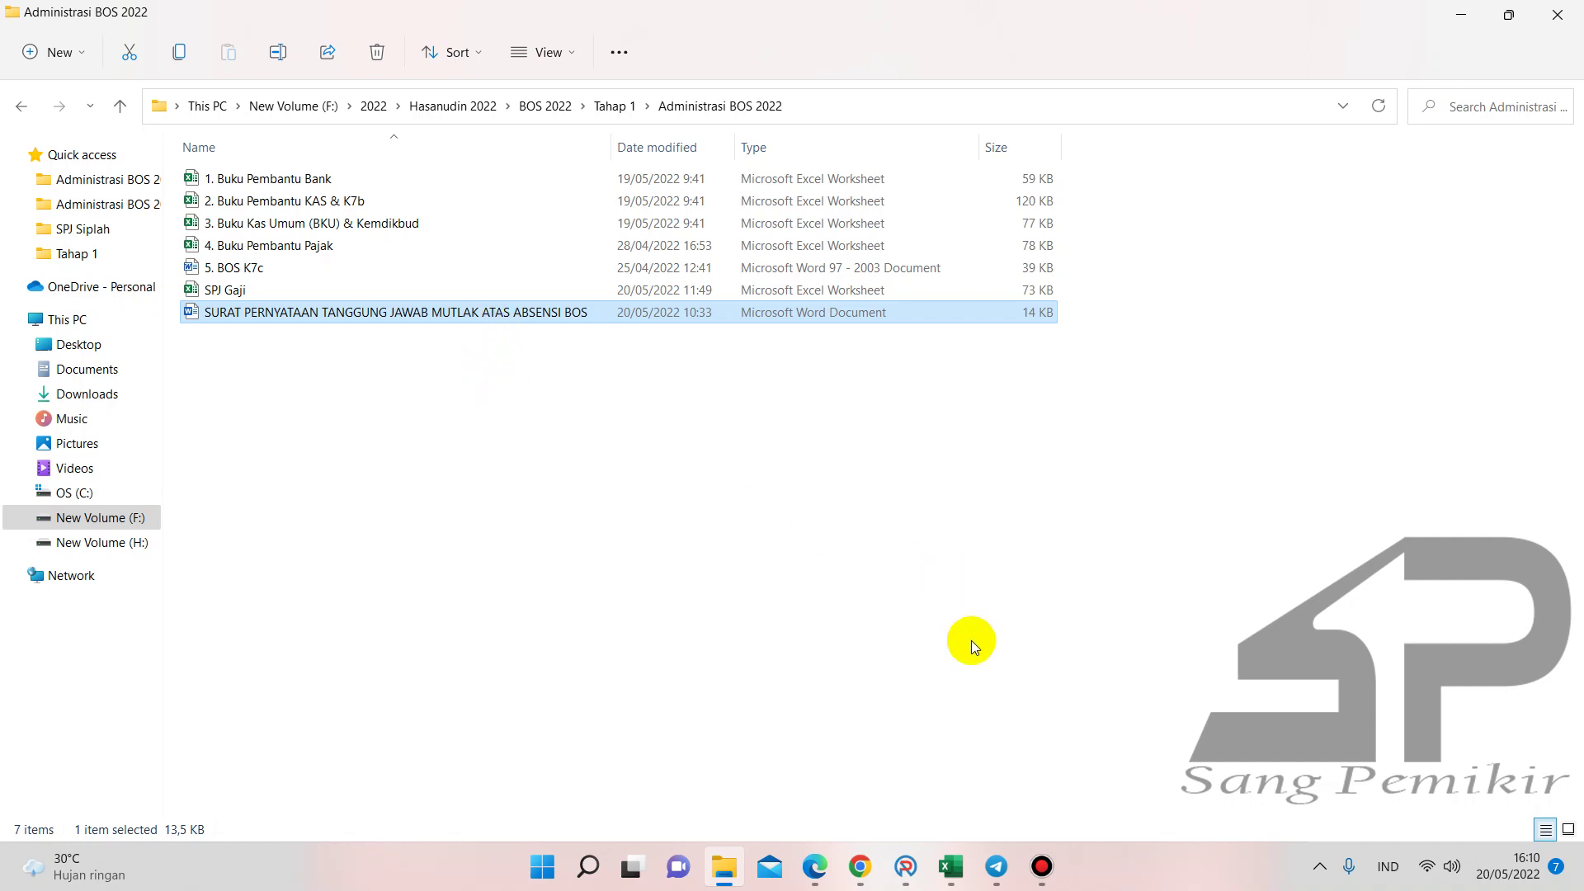
# - Load the BOS Reguler Kertas Kerja budget in ARKAS, then return to the Administrasi BOS 2022 folder
pyautogui.click(907, 868)
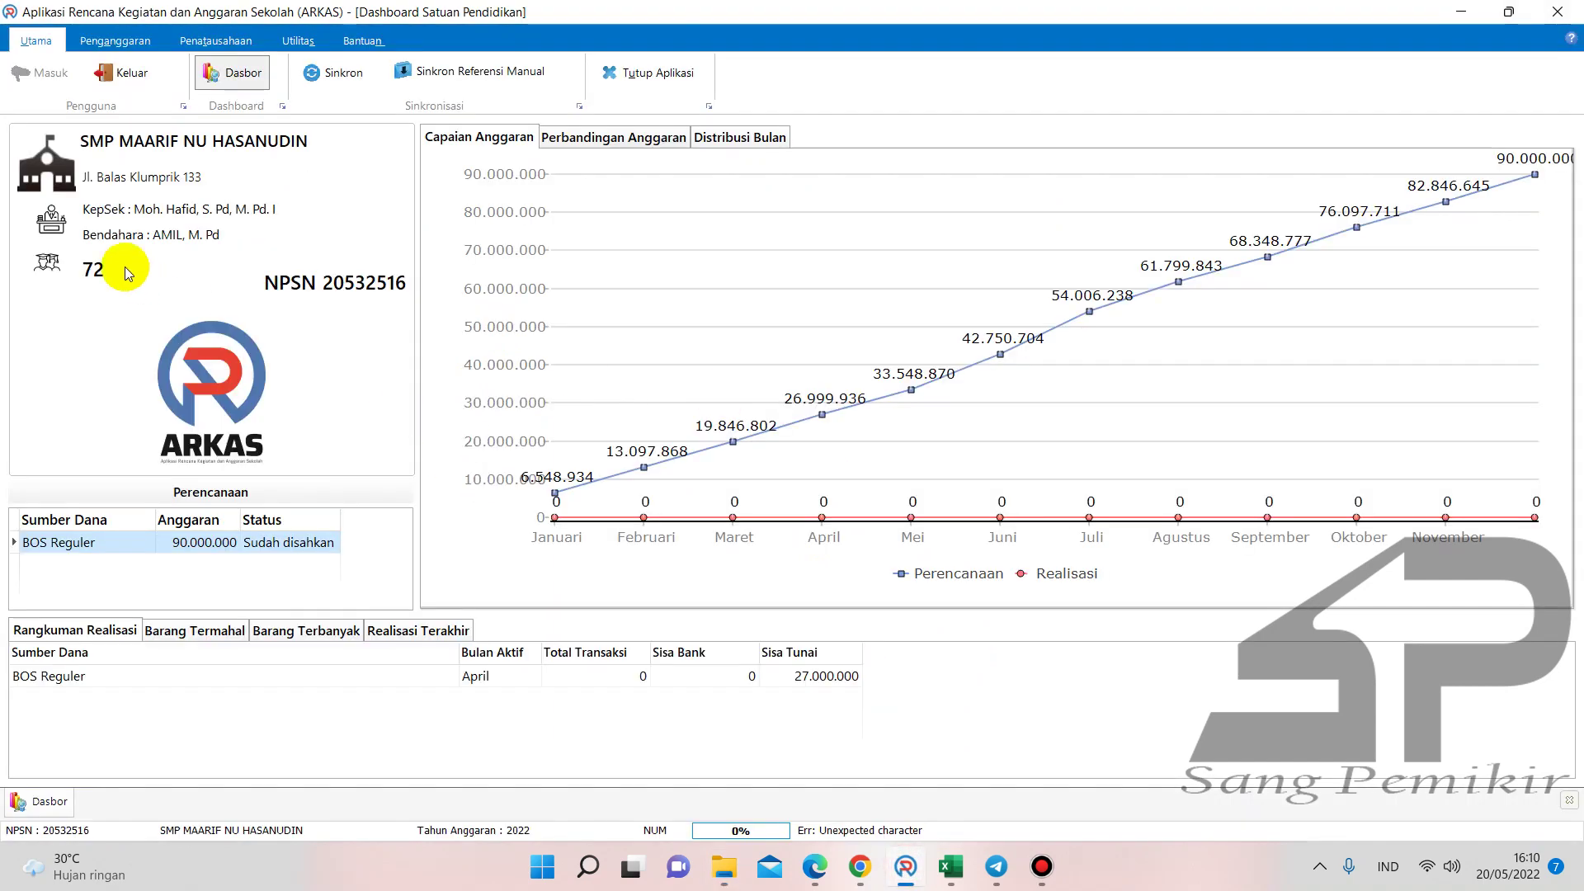
pyautogui.click(116, 42)
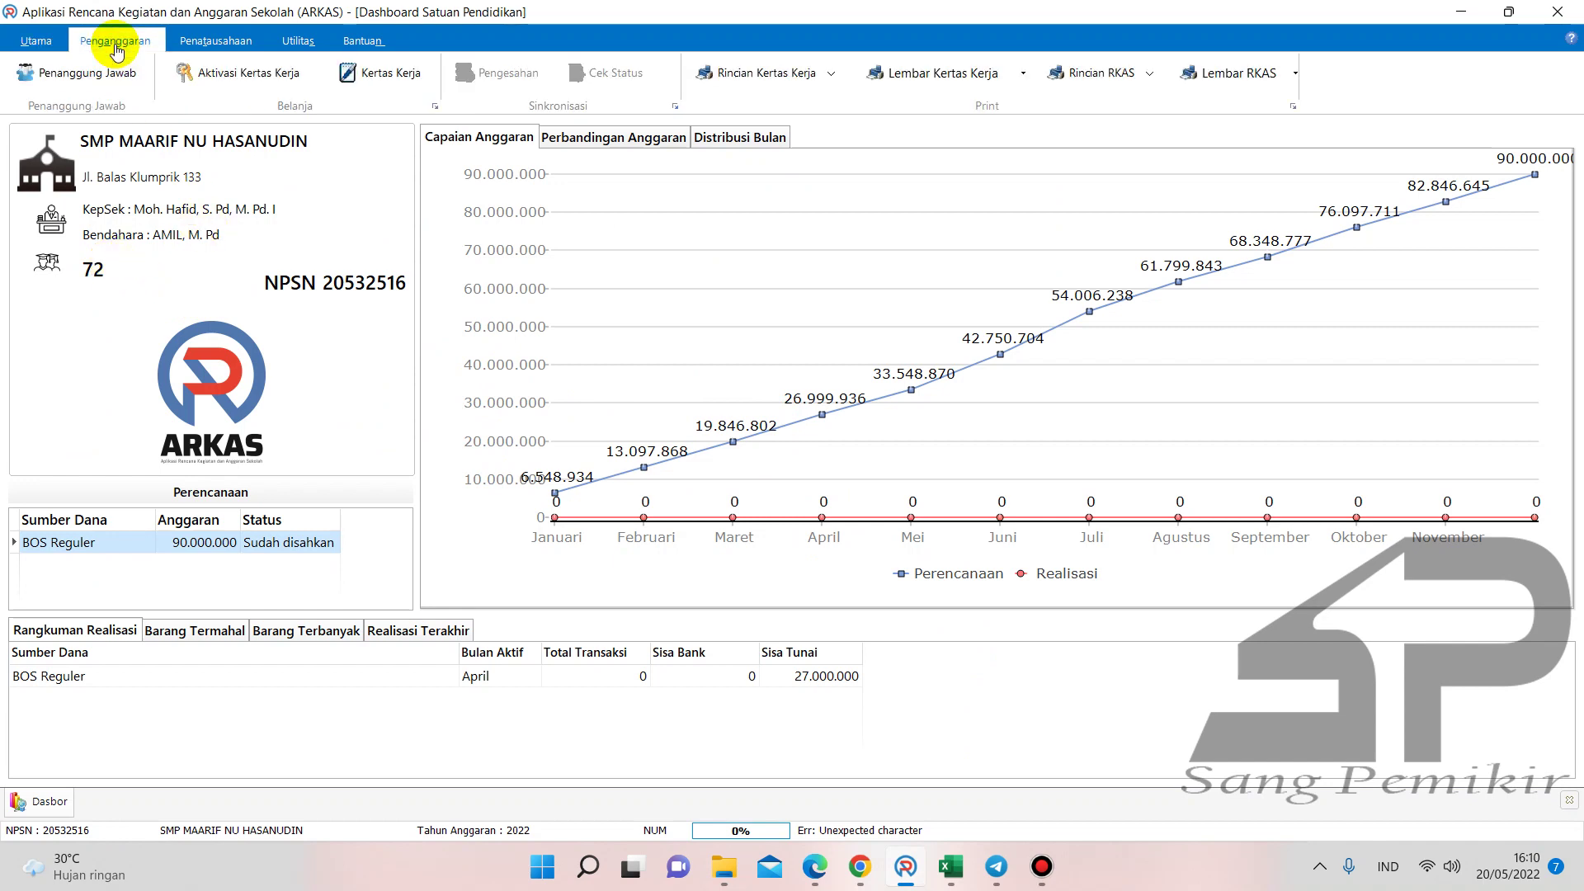
pyautogui.click(359, 71)
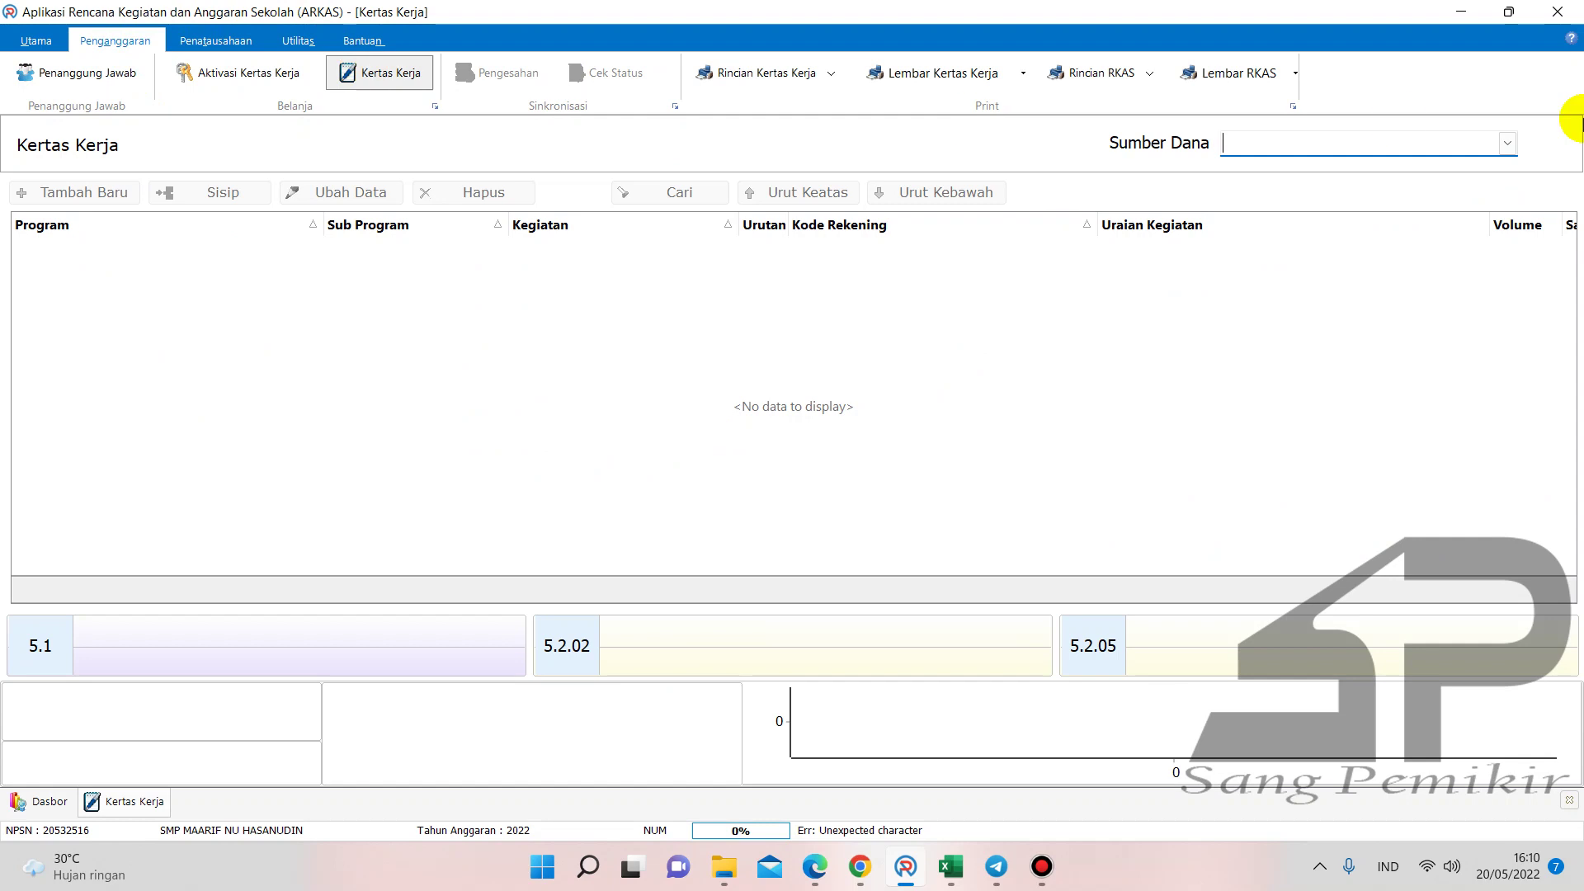
pyautogui.click(1508, 142)
pyautogui.click(1440, 165)
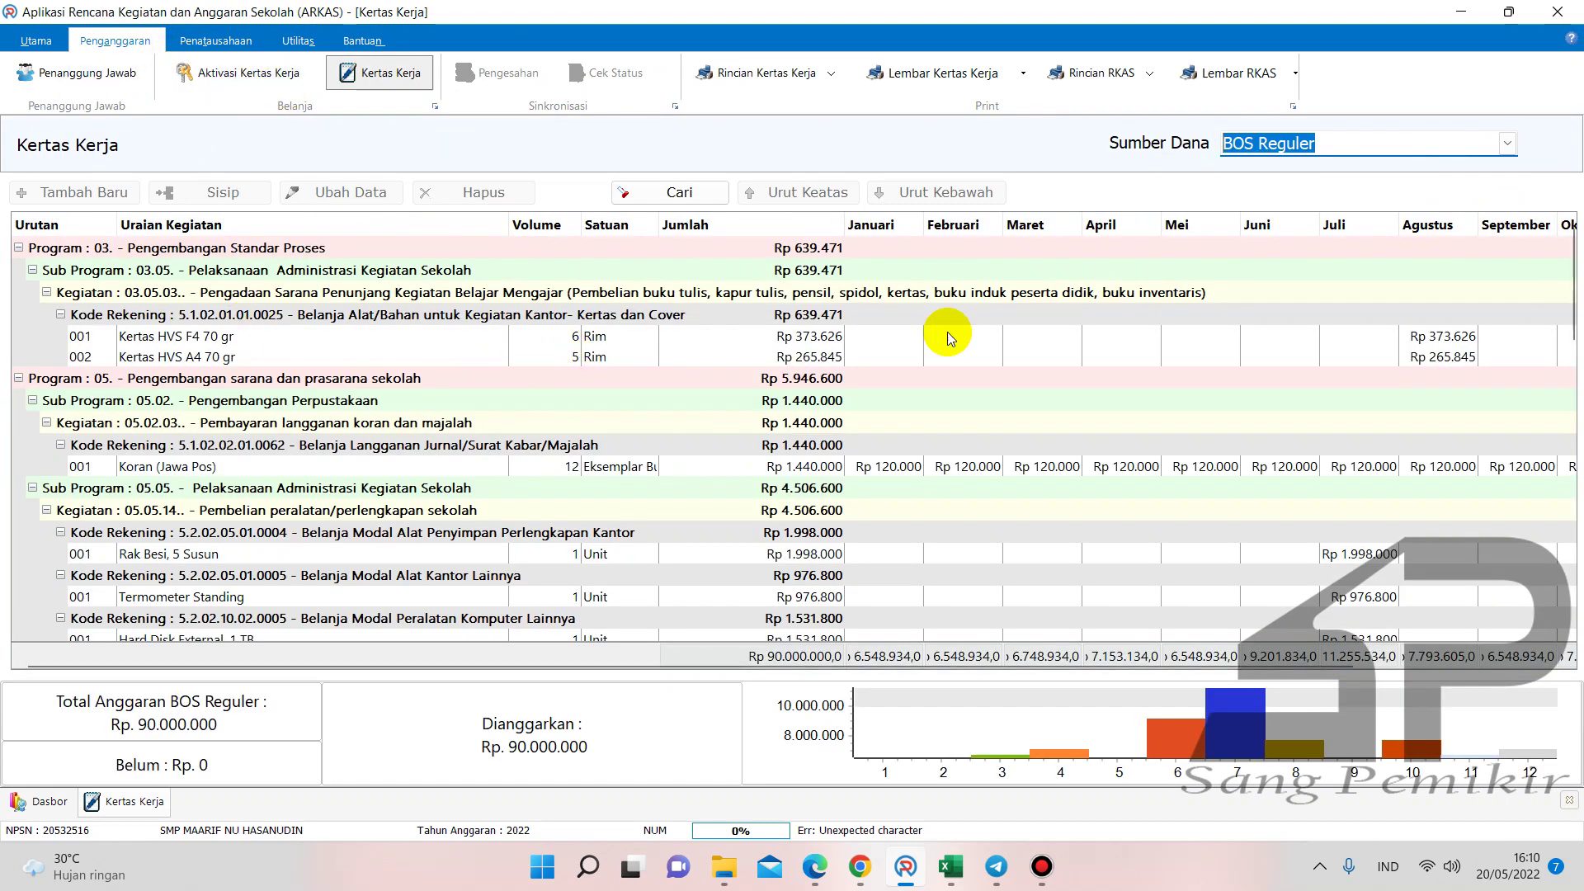
pyautogui.click(1571, 276)
pyautogui.moveTo(1572, 277)
pyautogui.mouseDown()
pyautogui.moveTo(1567, 495)
pyautogui.moveTo(1565, 280)
pyautogui.mouseUp()
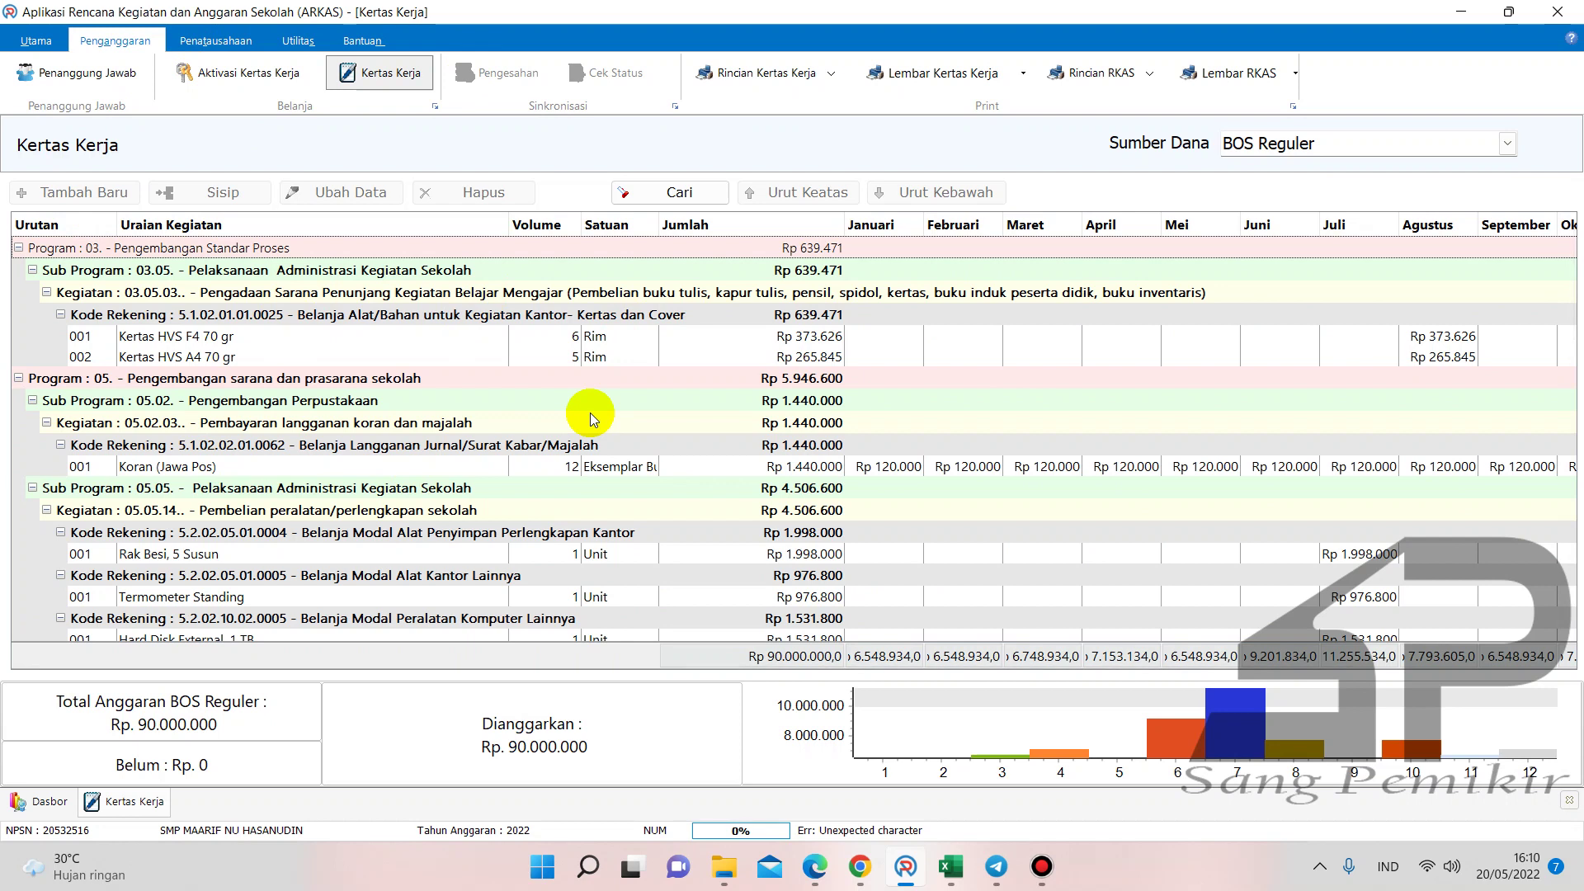
pyautogui.click(724, 866)
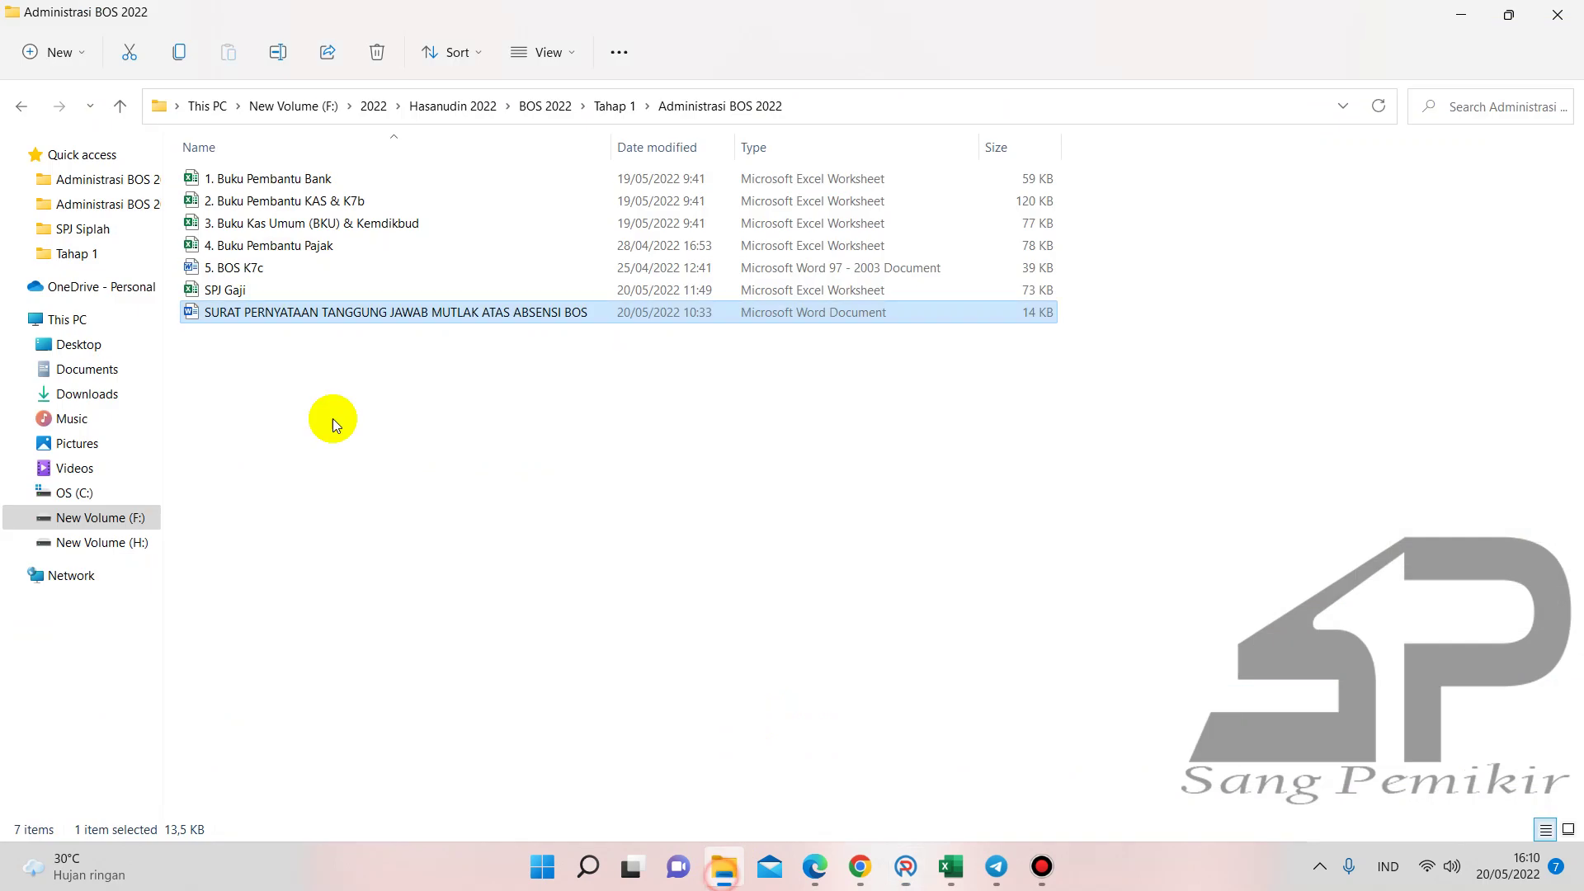
# - Go up to Hasanudin 2022, open Back up ARKAS 2022, then bring back the ARKAS budget worksheet
pyautogui.click(18, 108)
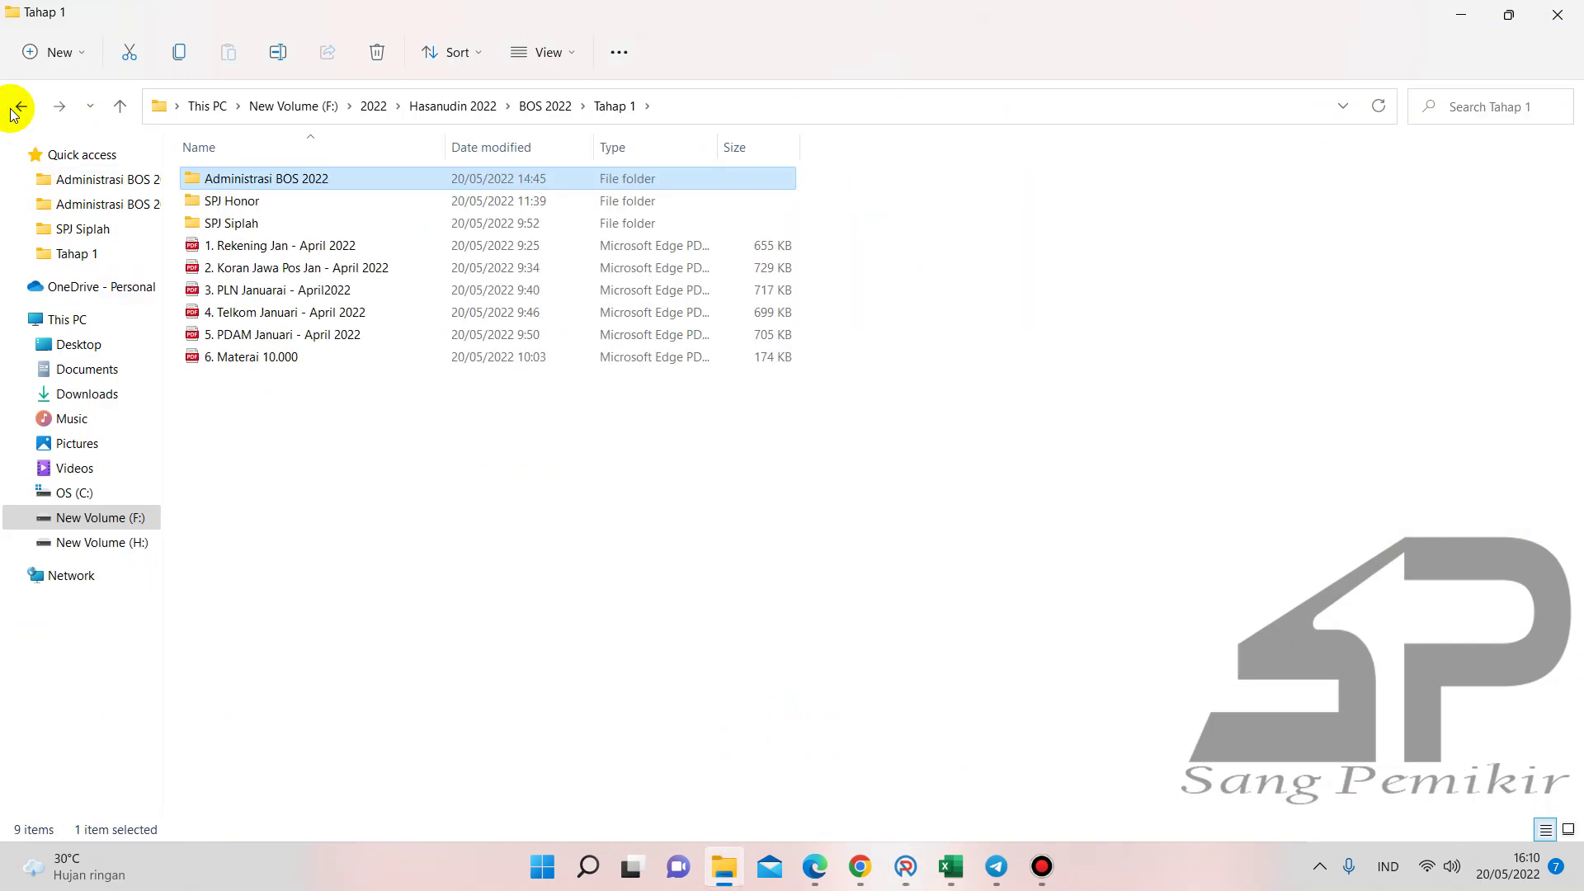
pyautogui.click(18, 107)
pyautogui.click(18, 107)
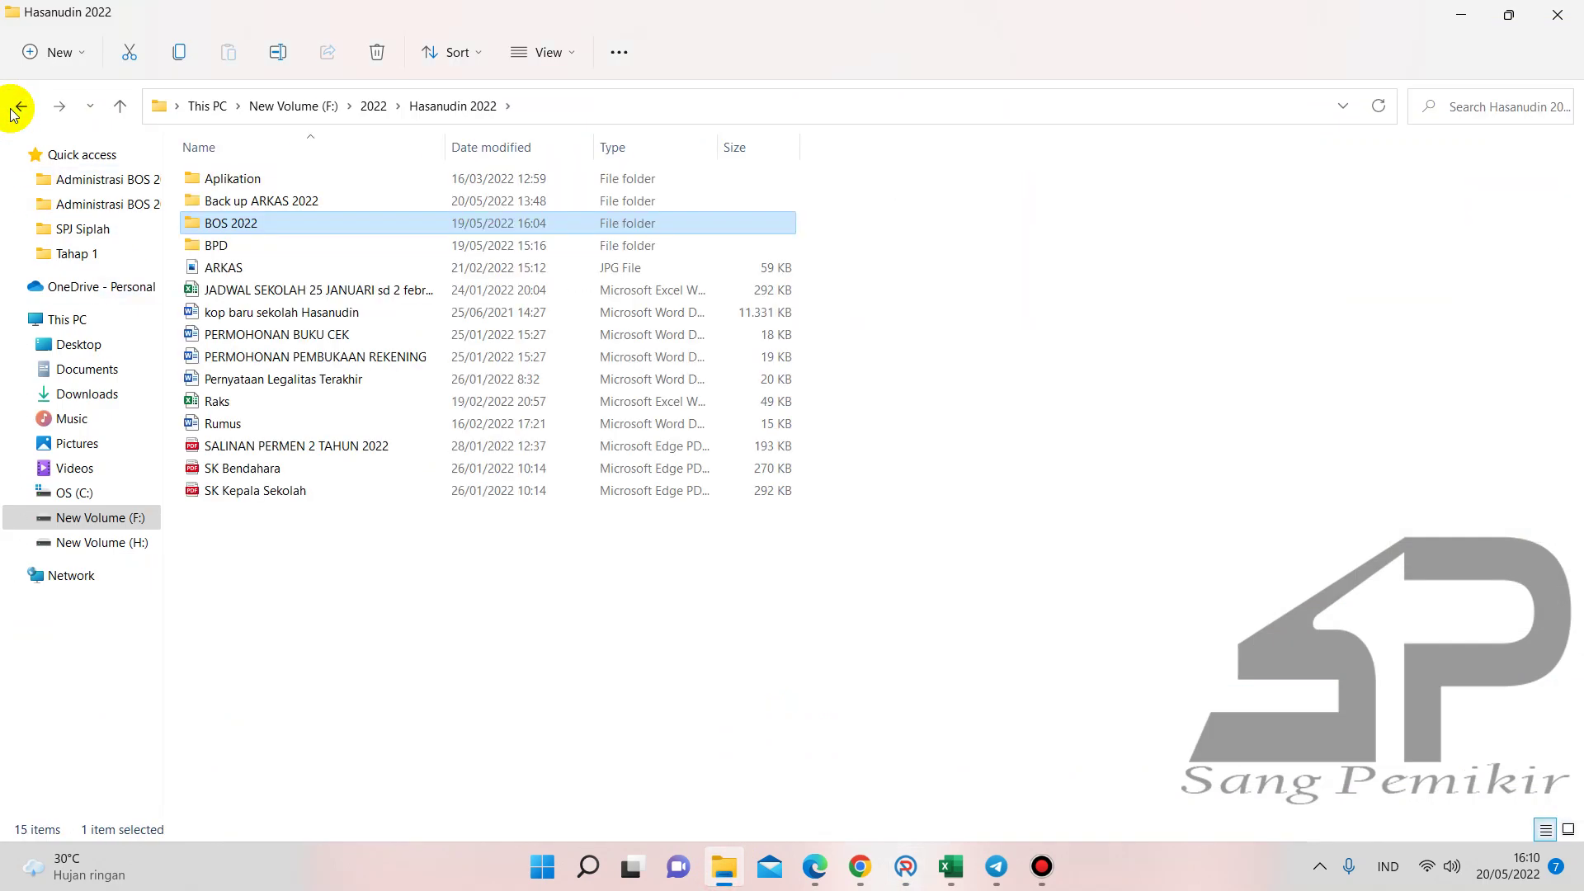
pyautogui.doubleClick(239, 201)
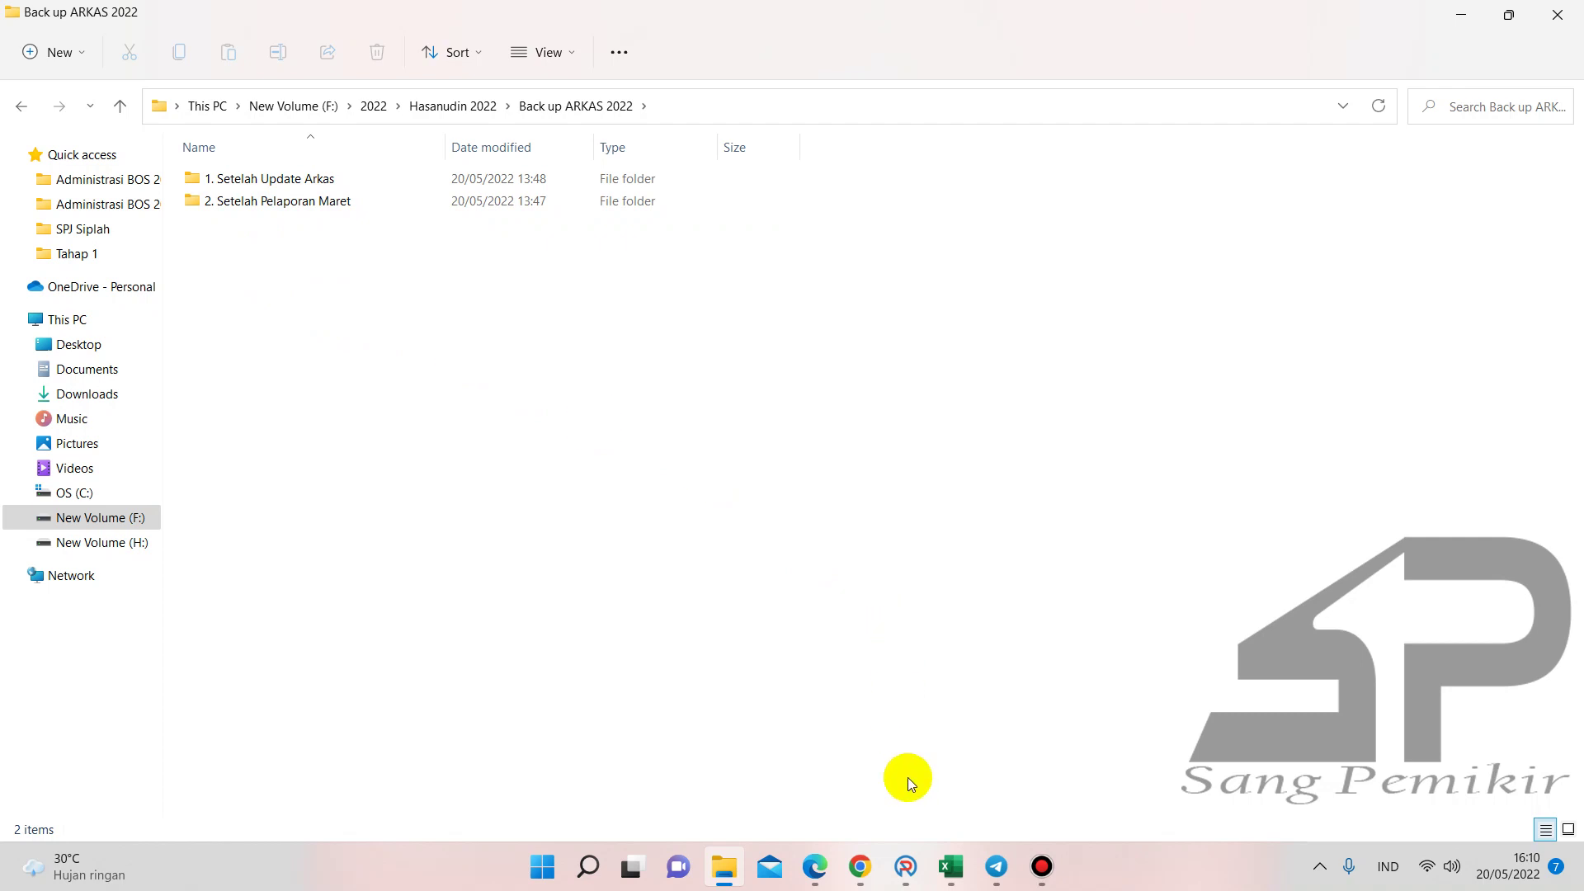
pyautogui.click(905, 866)
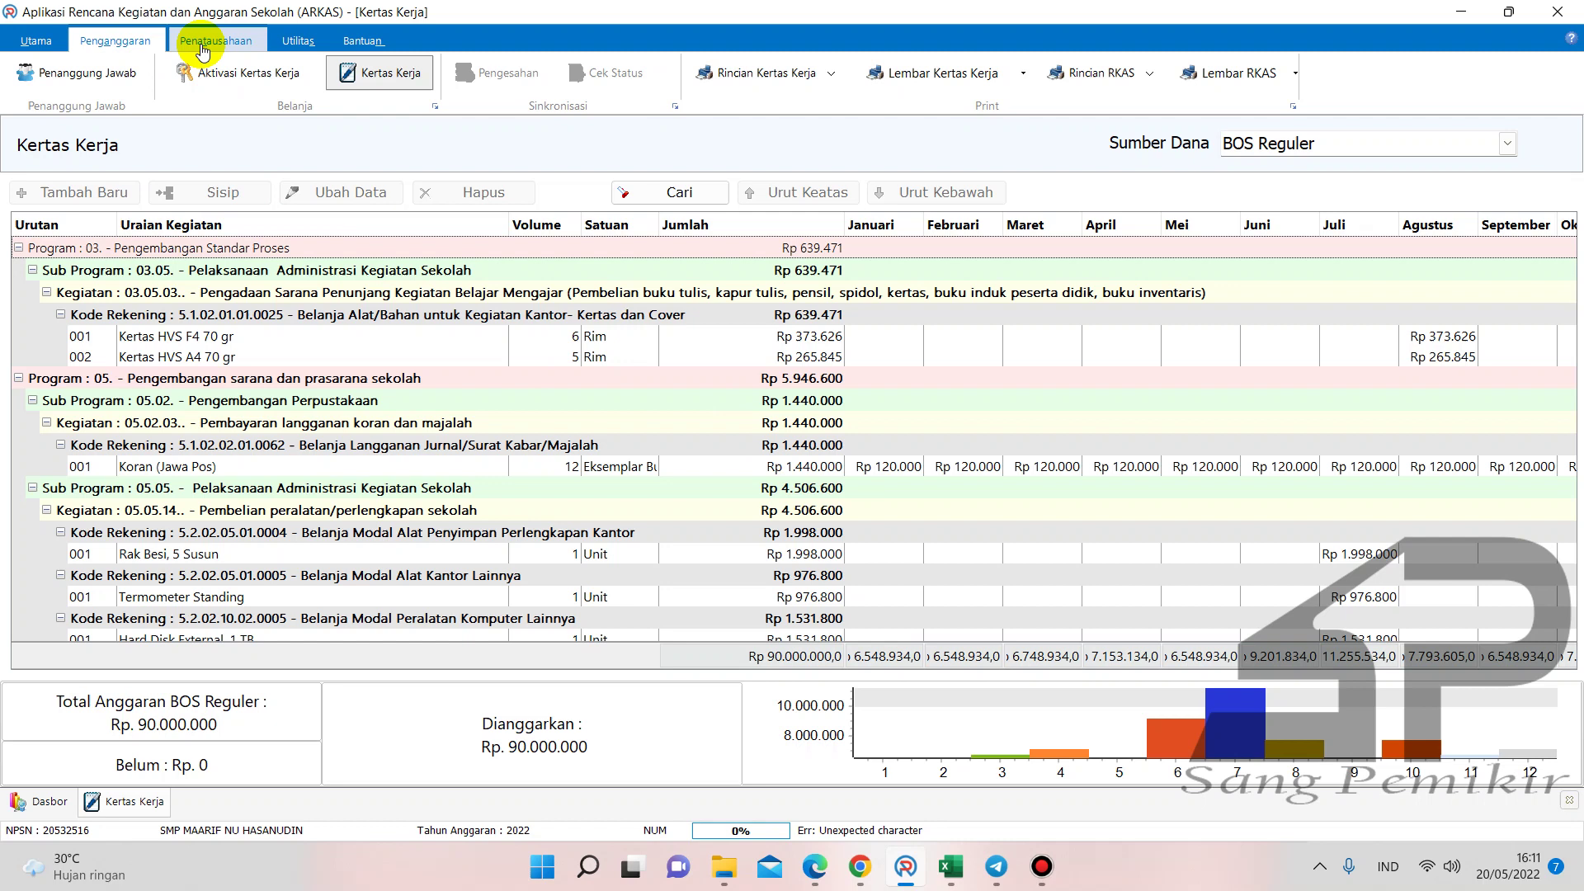
# - Show the Aktivasi BKU page for BOS Reguler with April active, then return to the backup folder
pyautogui.click(200, 49)
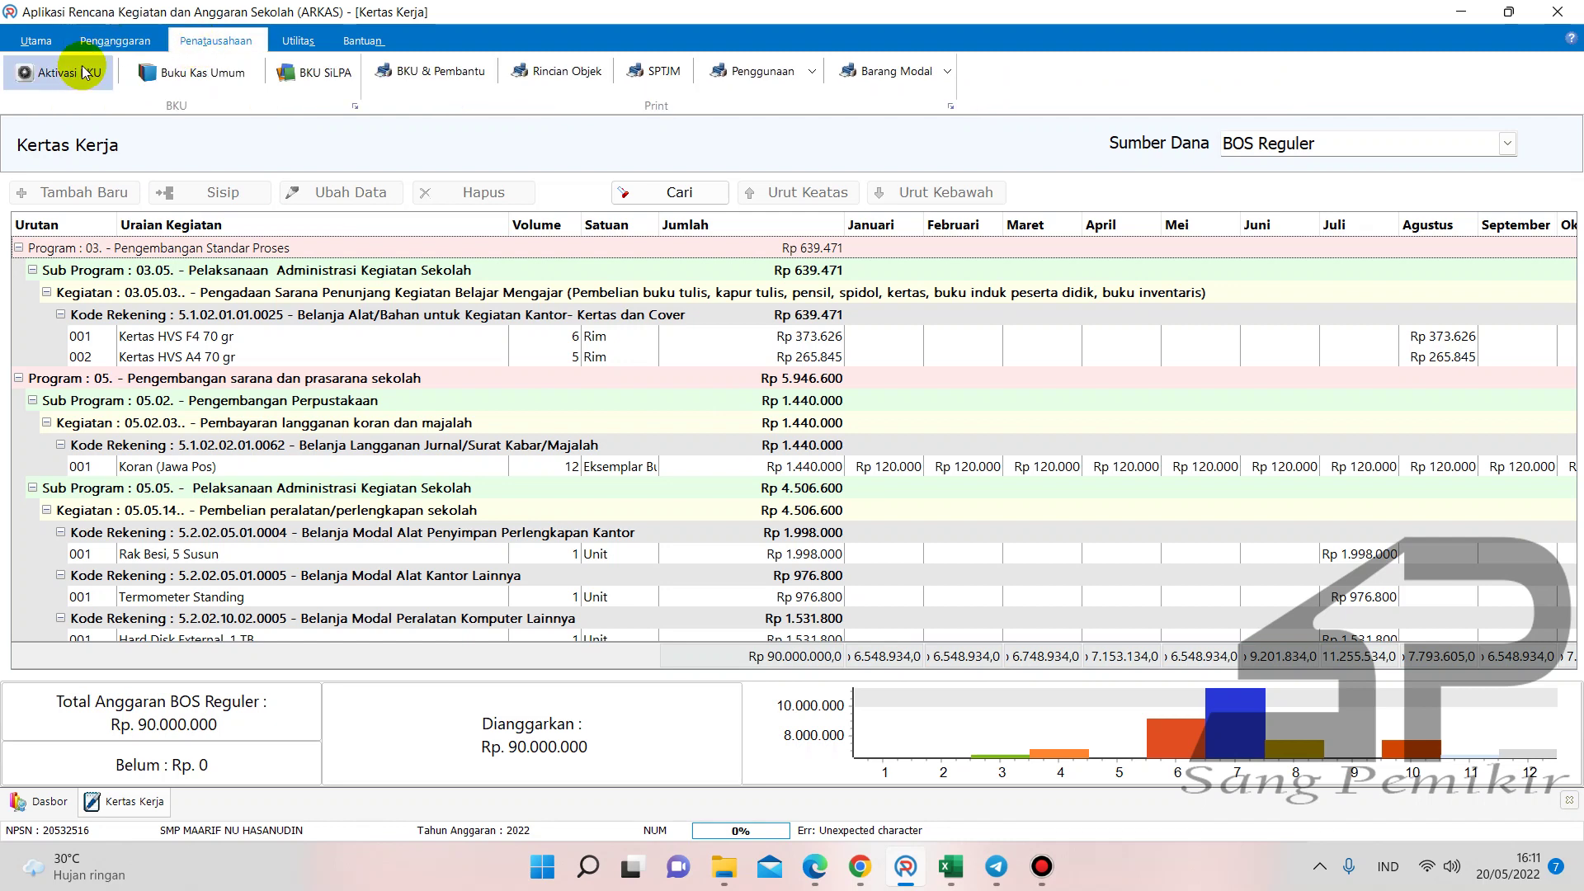
pyautogui.click(58, 74)
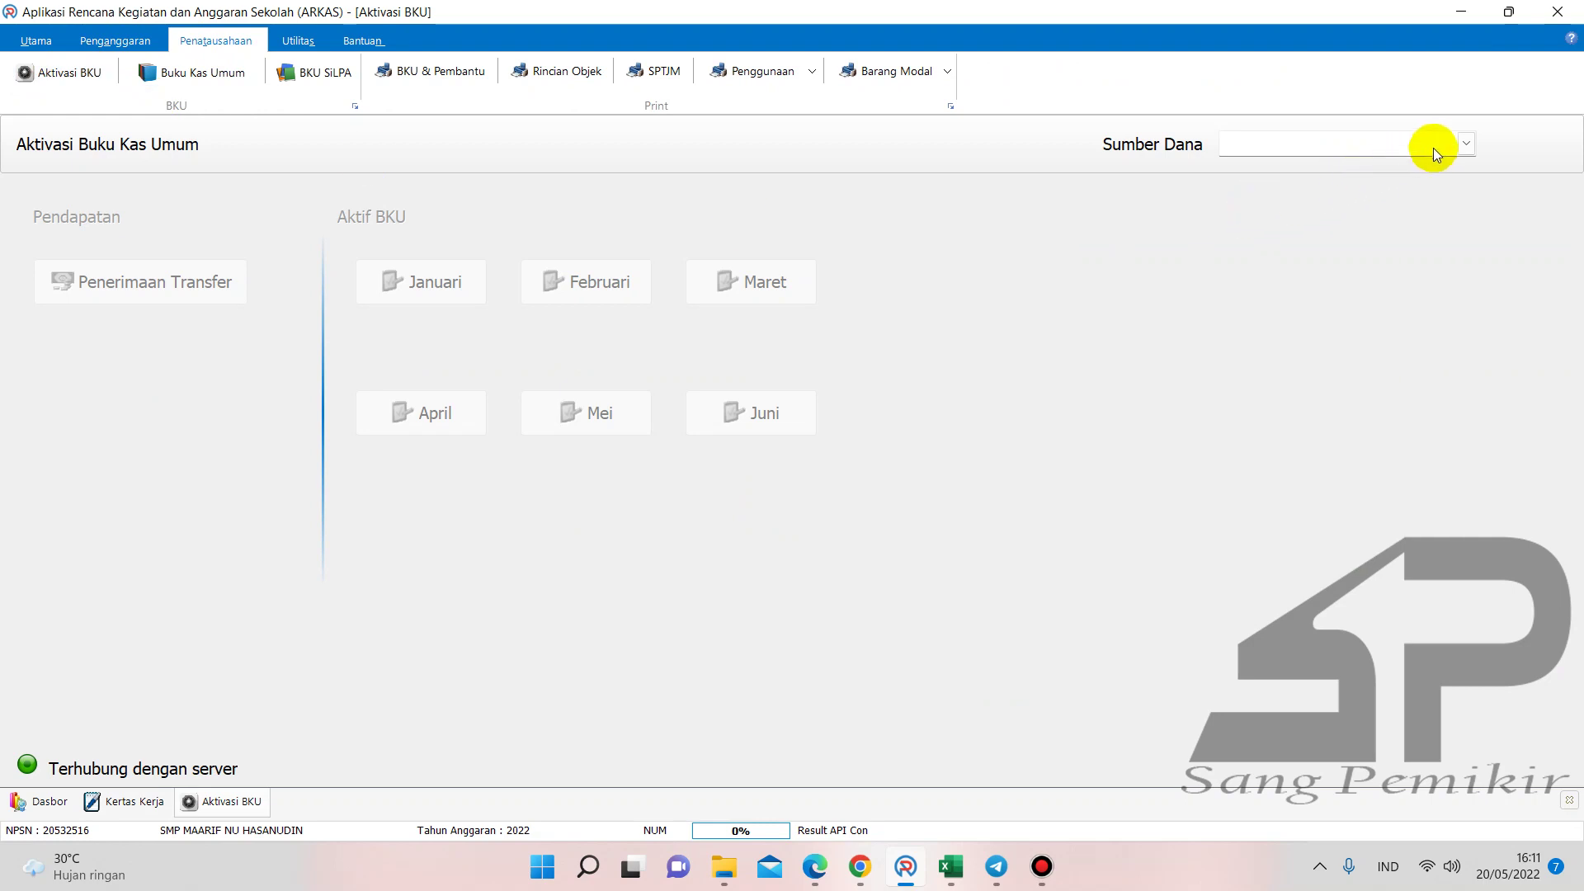
pyautogui.click(1459, 145)
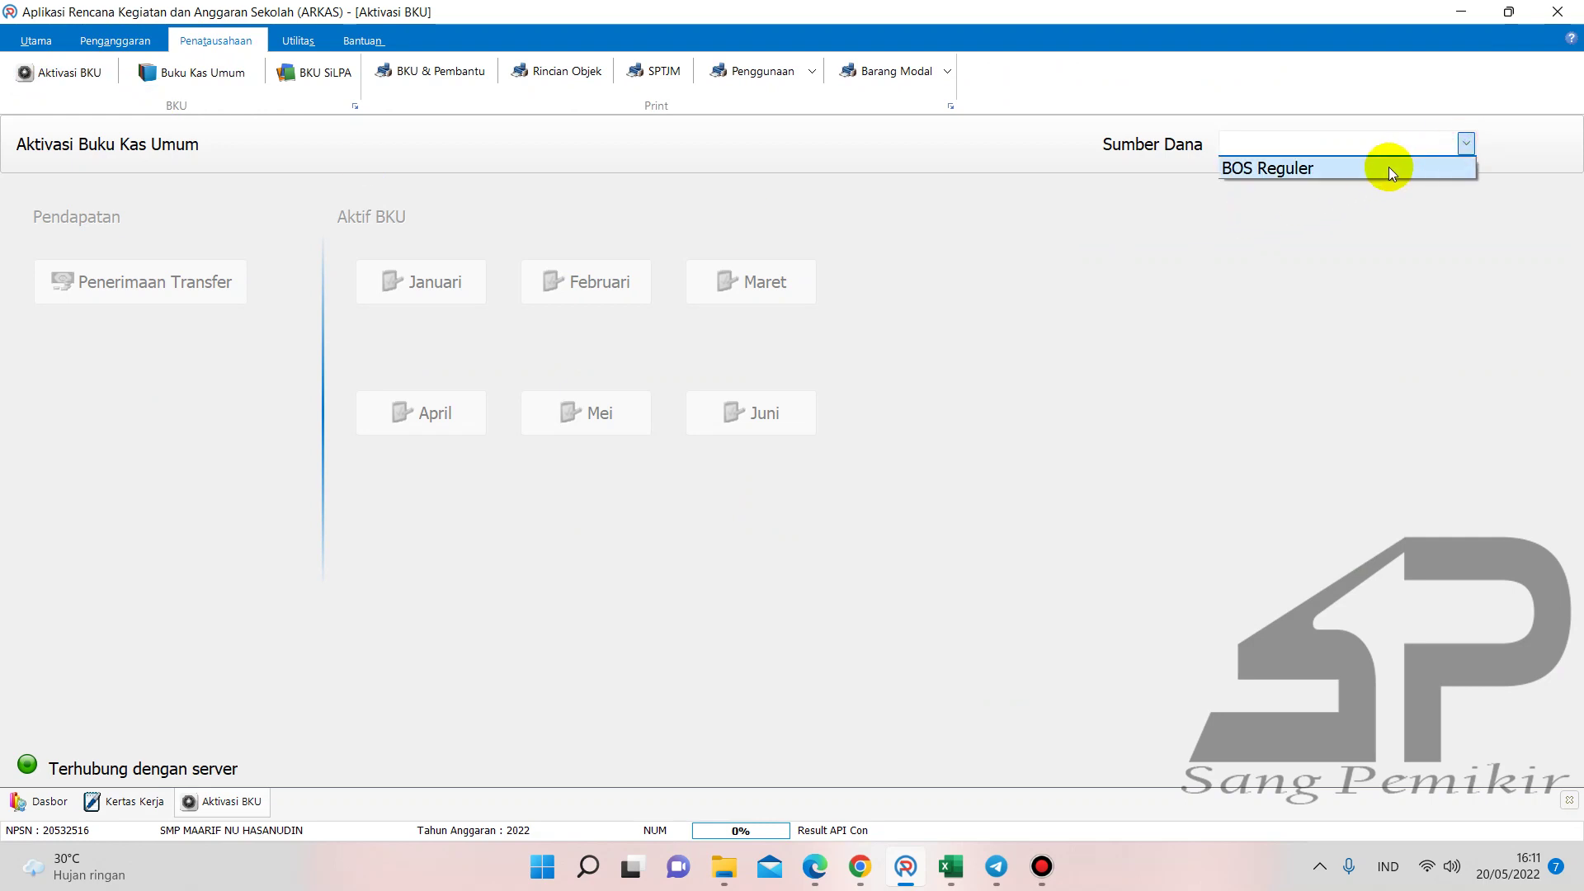
pyautogui.click(1388, 167)
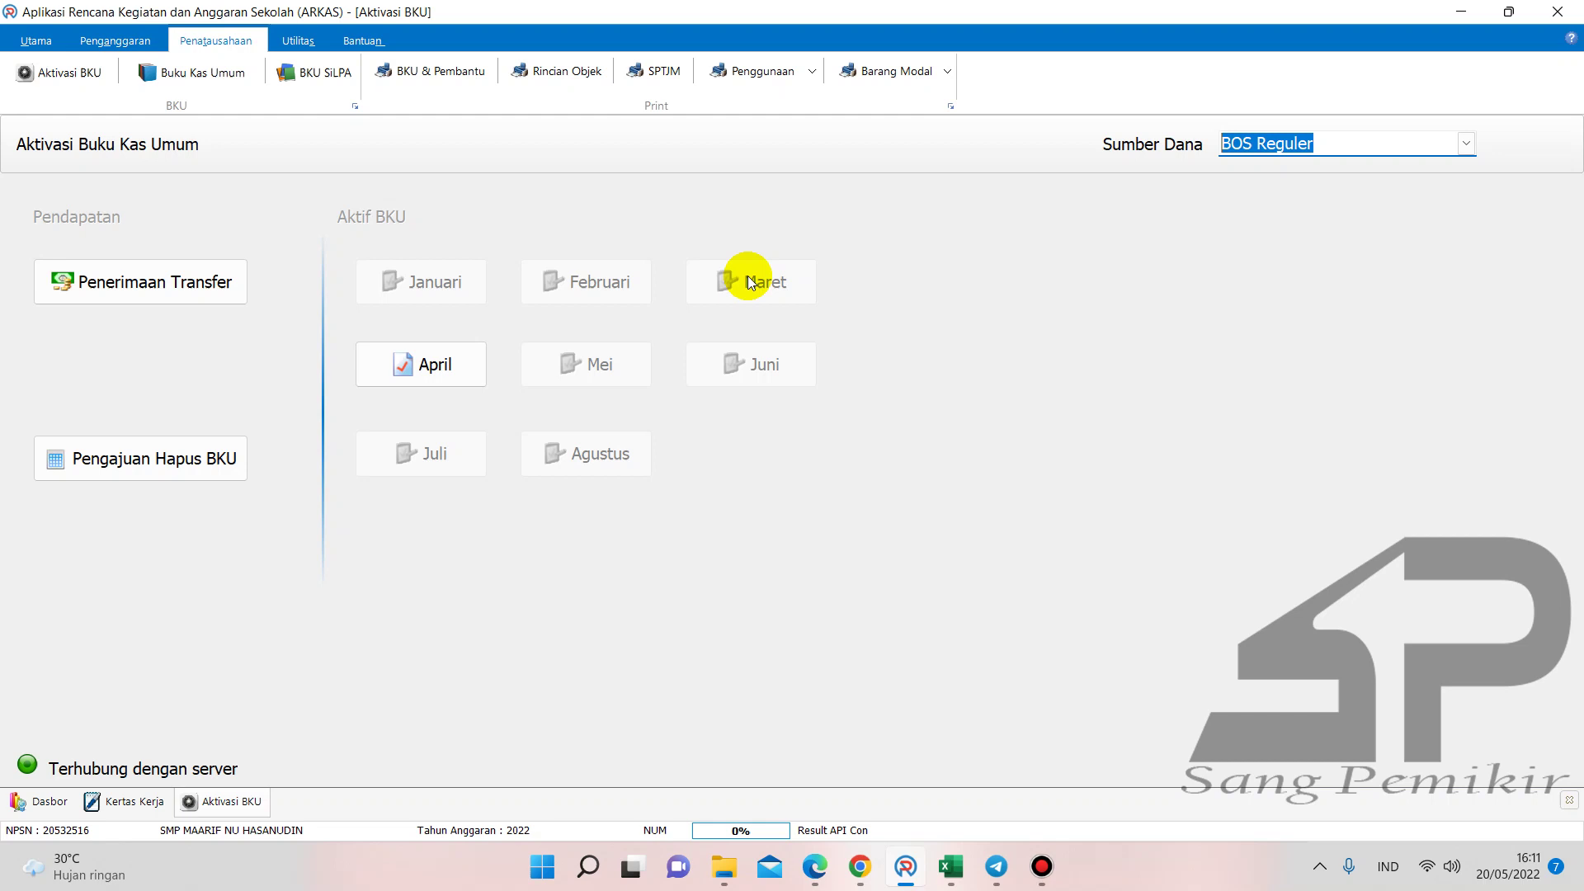
pyautogui.click(725, 862)
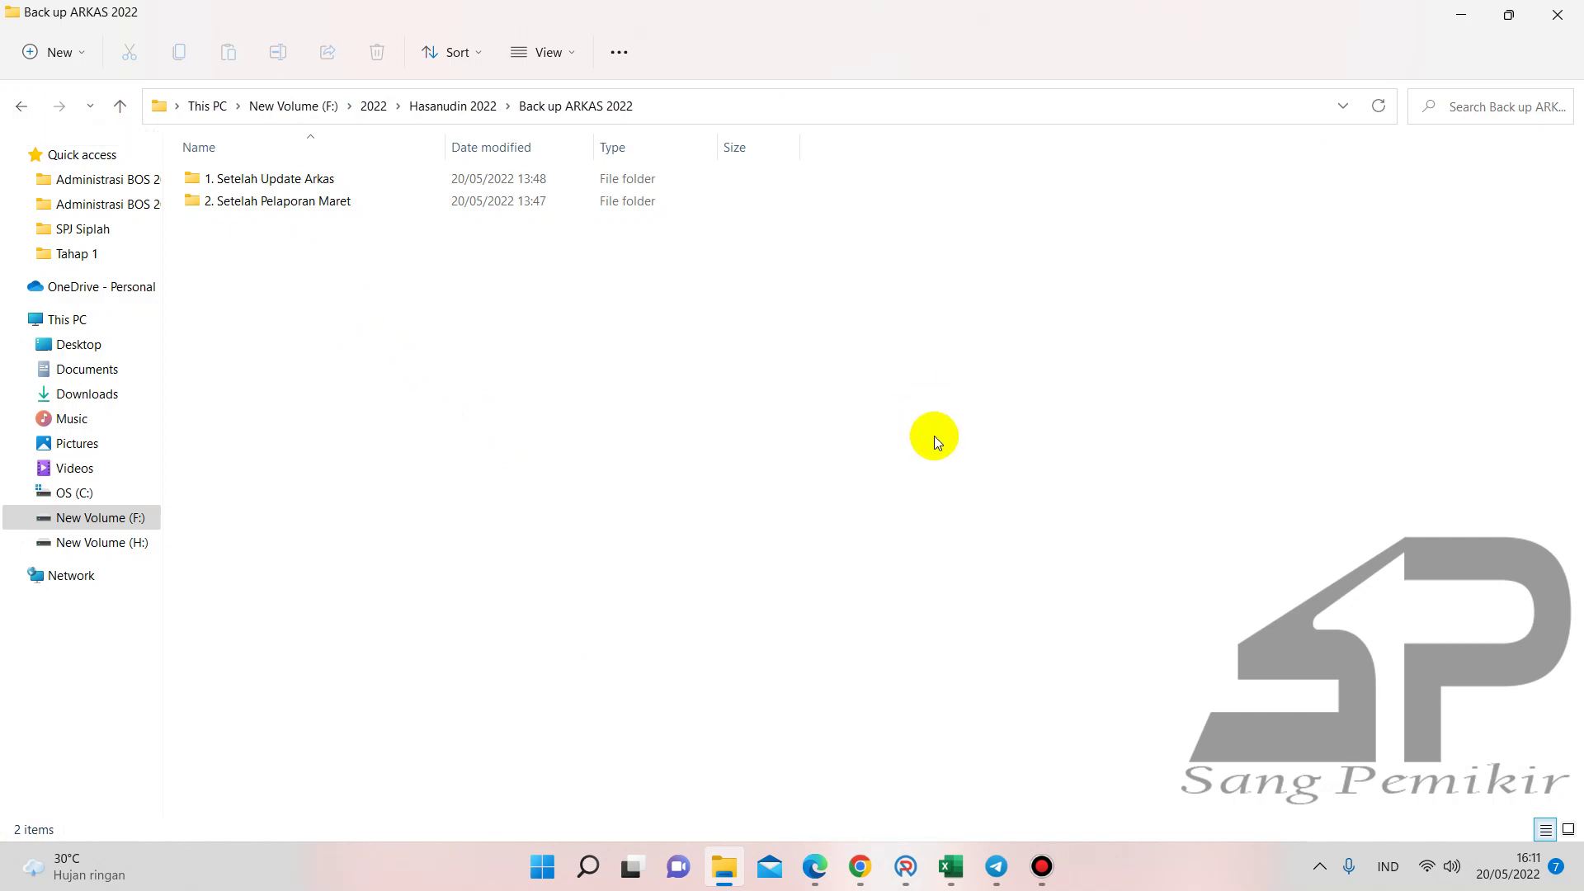
# - Navigate to BOS 2022 > Tahap 1 via Hasanudin 2022, then return to ARKAS's BKU activation page
pyautogui.click(23, 105)
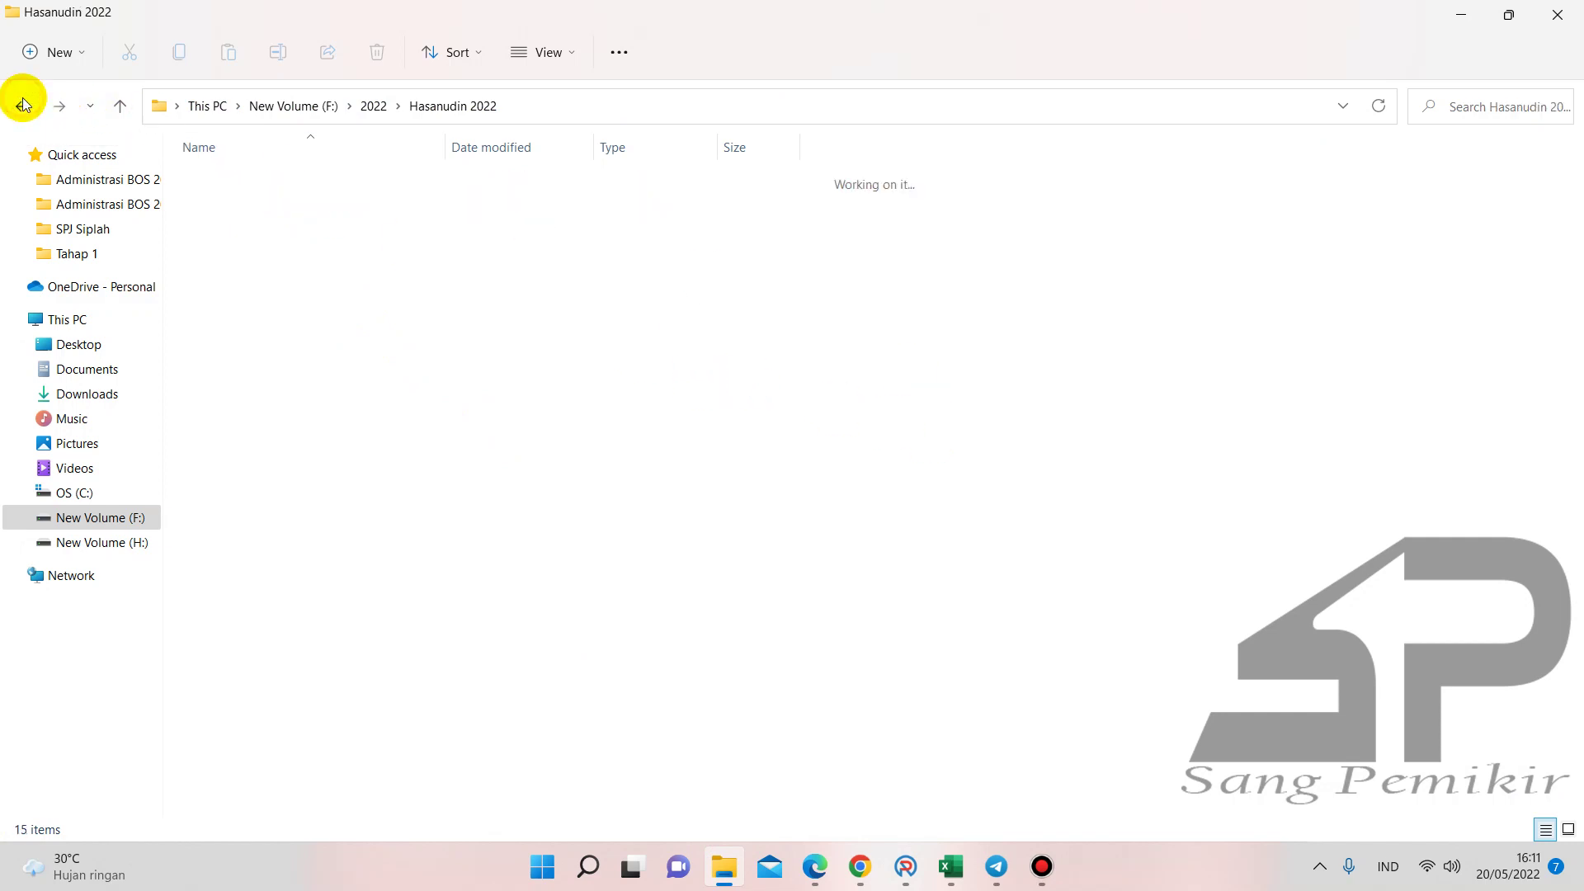
pyautogui.doubleClick(309, 221)
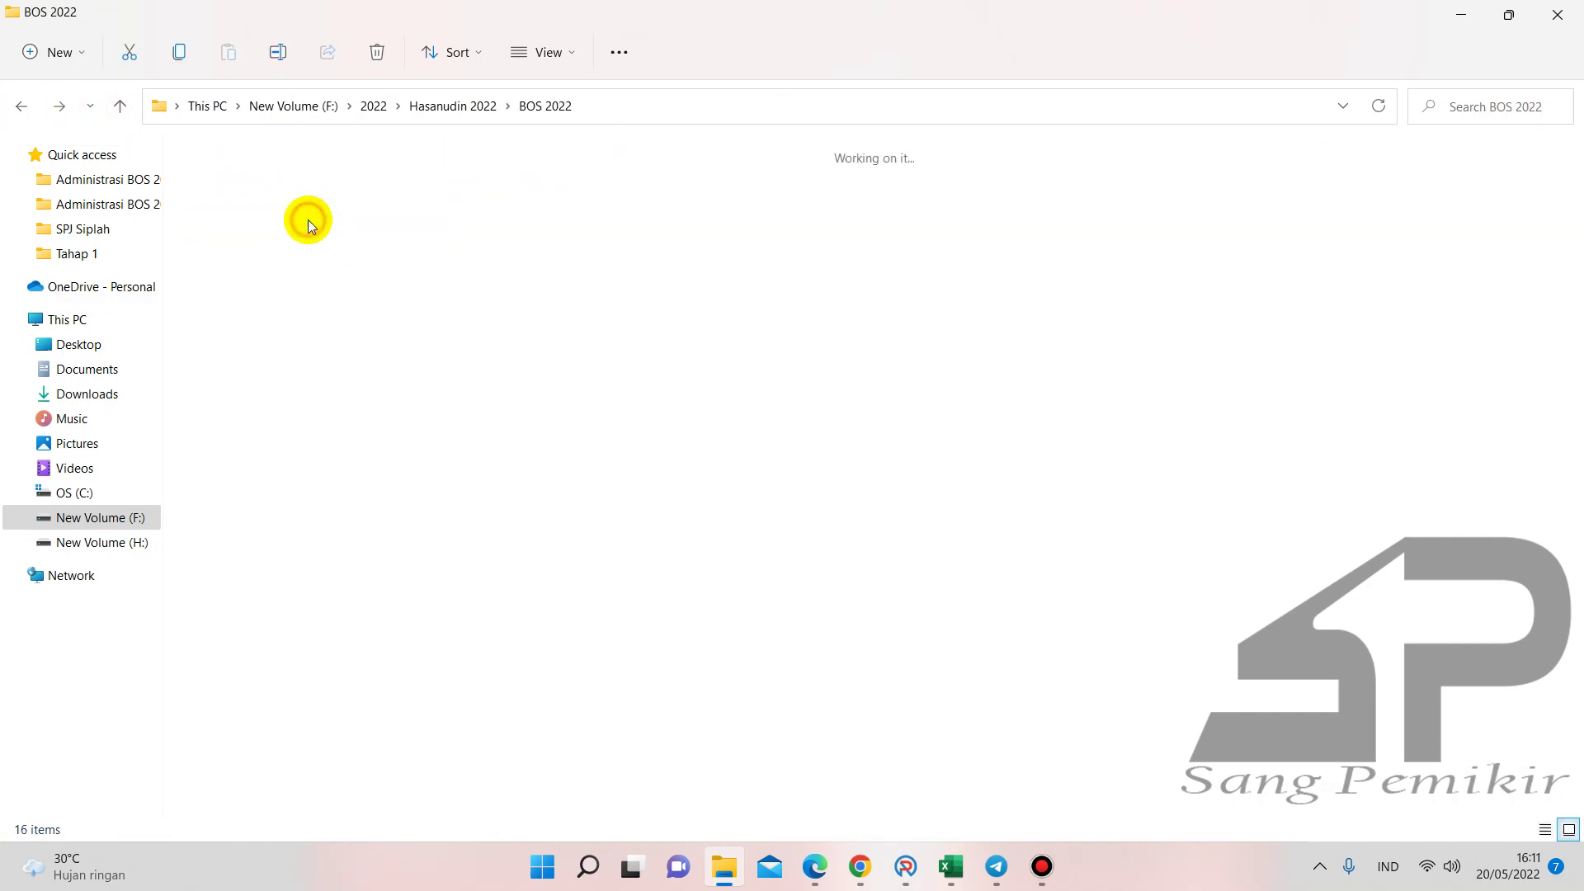
pyautogui.doubleClick(318, 221)
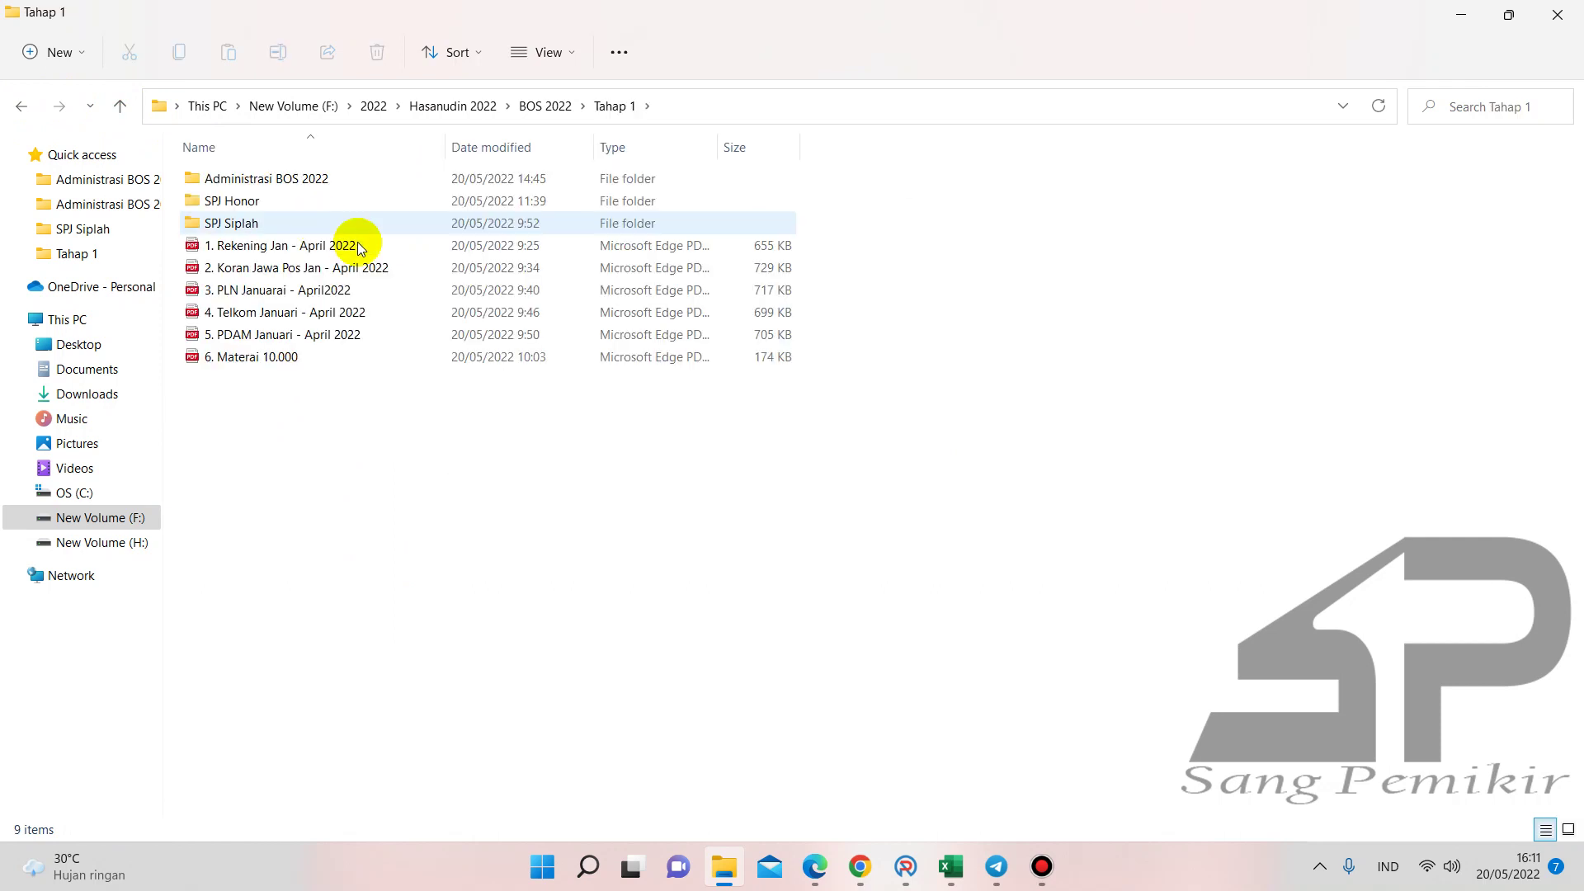
pyautogui.click(895, 860)
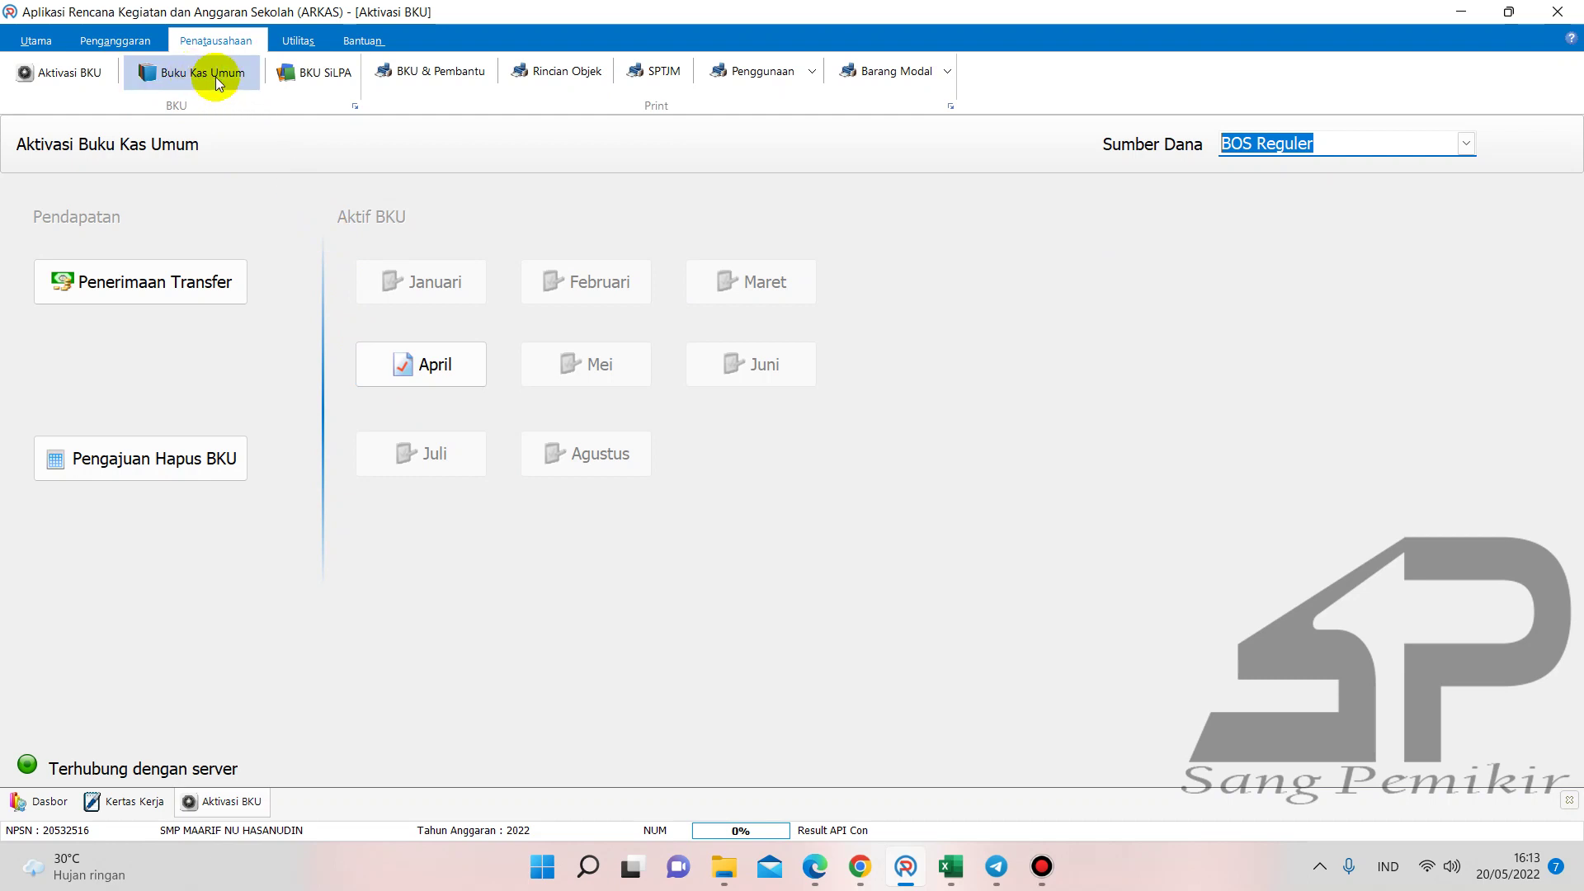
# - Load the April BOS Reguler entries in the Buku Kas Umum ledger
pyautogui.click(189, 76)
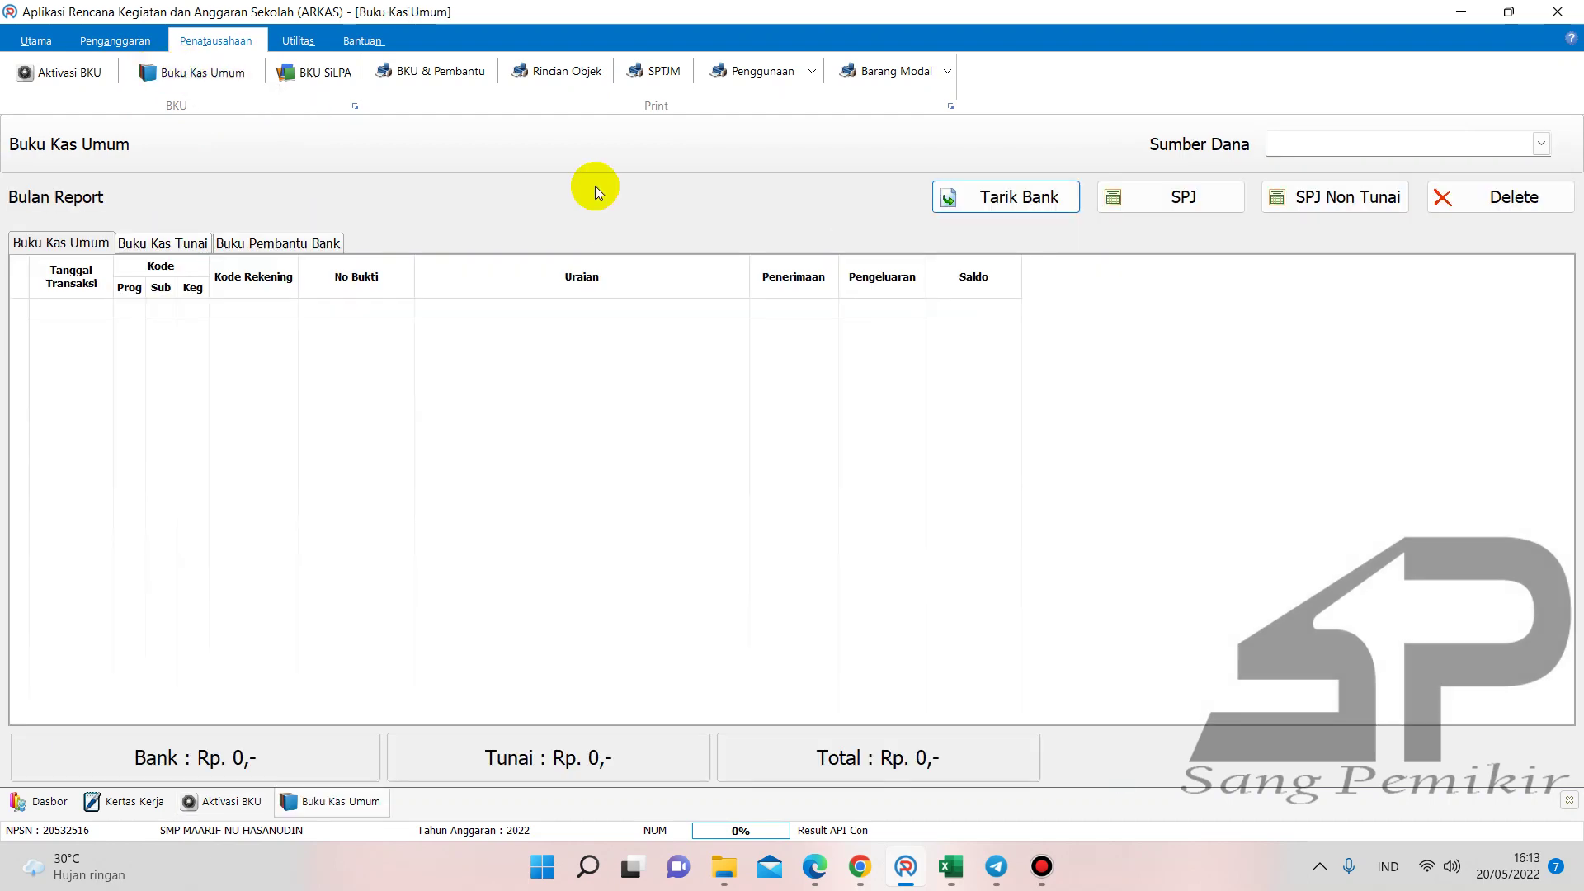
pyautogui.click(1541, 144)
pyautogui.click(1478, 164)
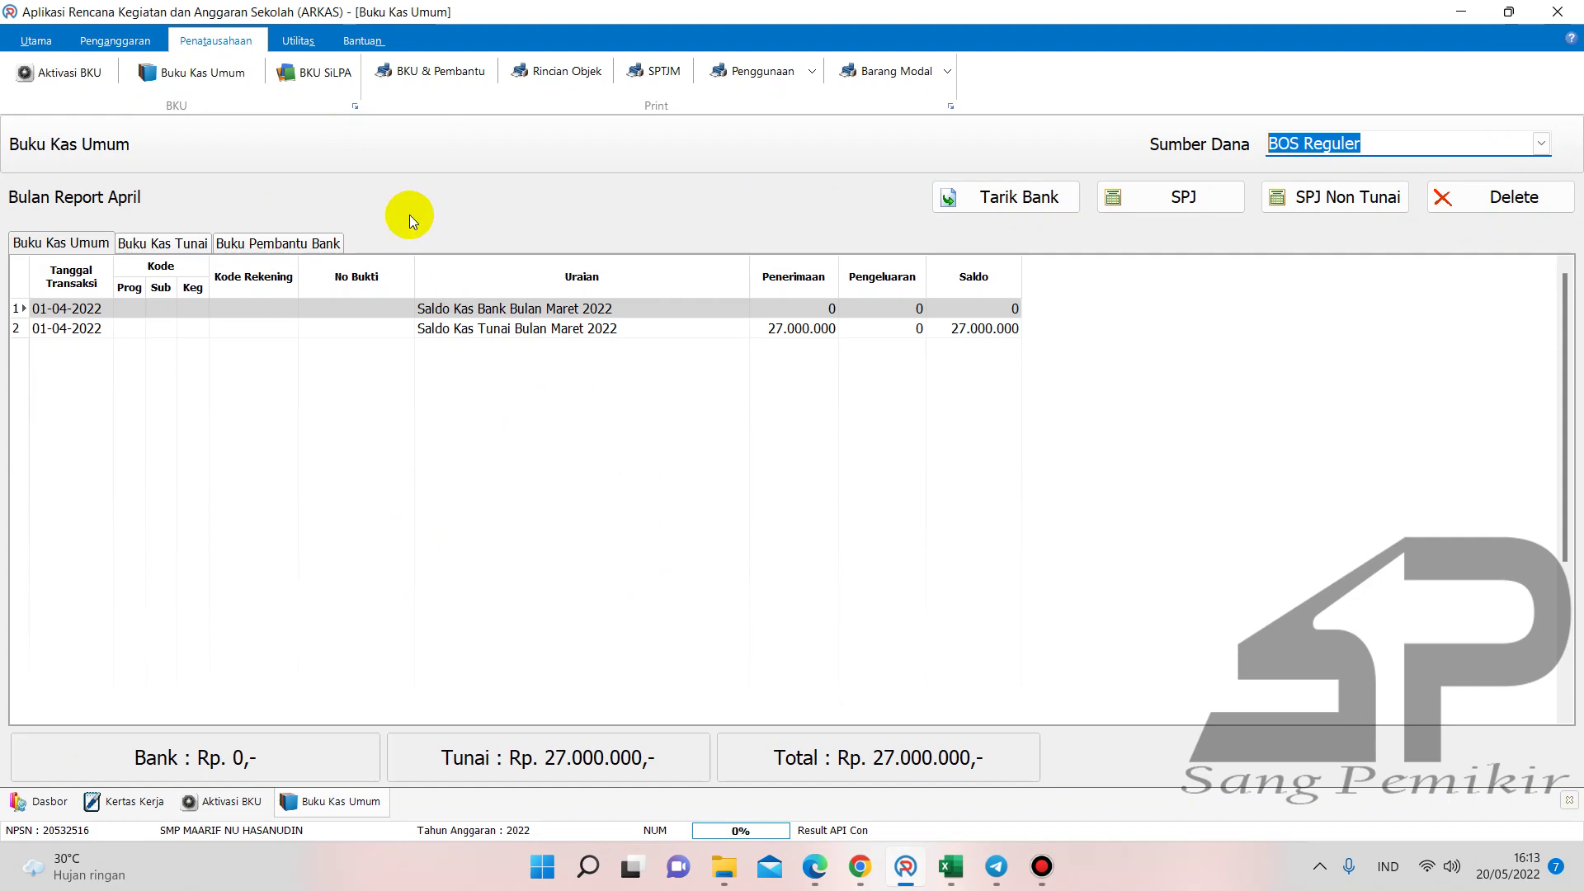
# - Print a Buku Kas Pembantu Tunai report for BOS Reguler for March (Maret)
pyautogui.click(420, 69)
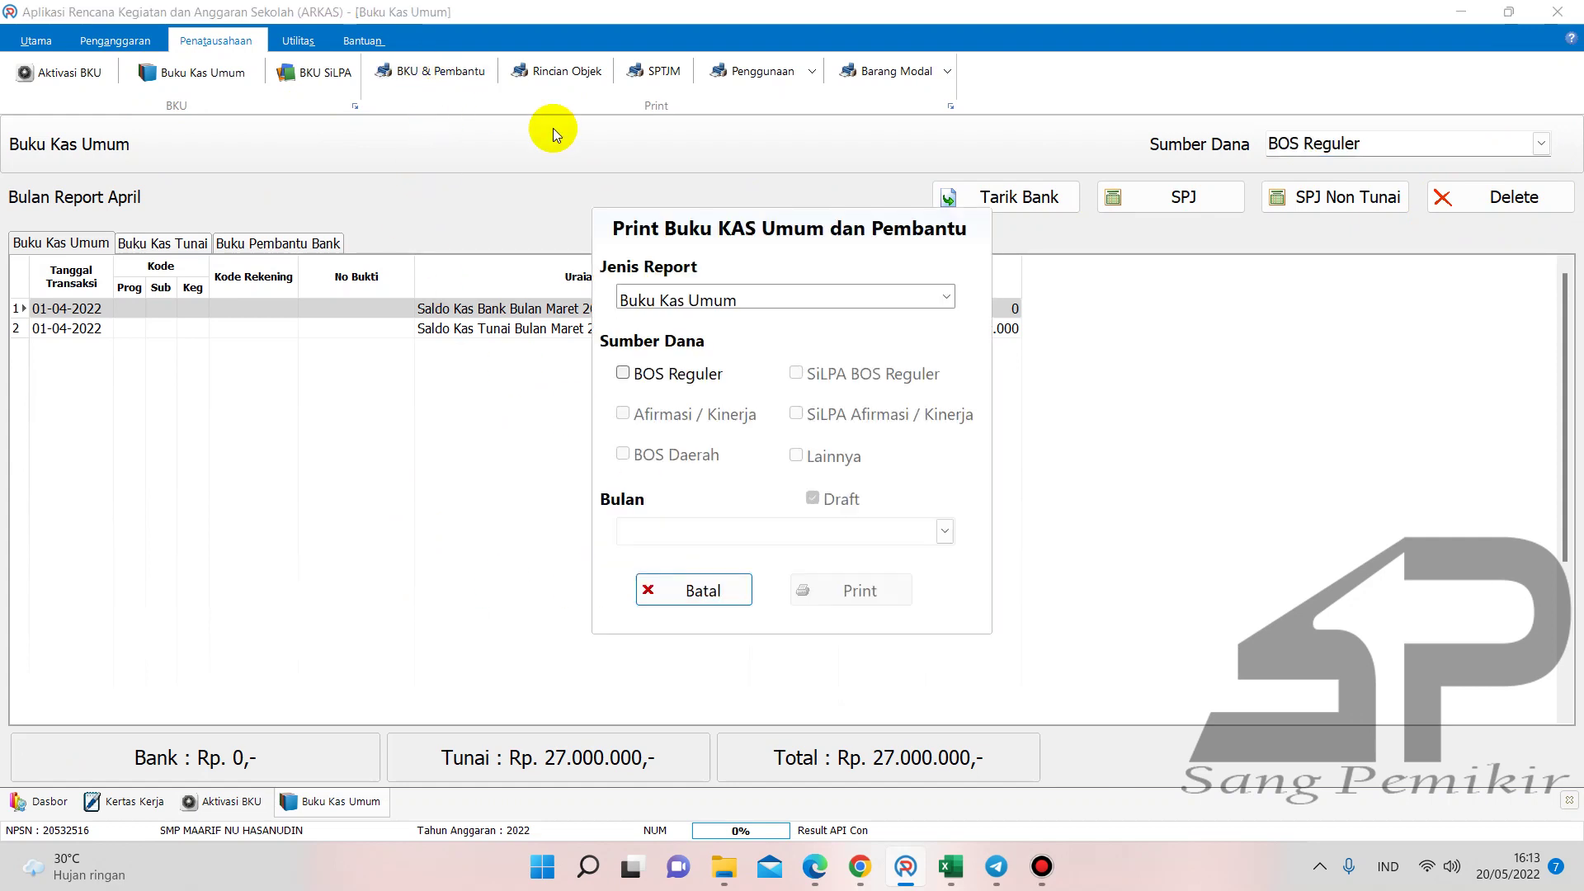
pyautogui.click(948, 299)
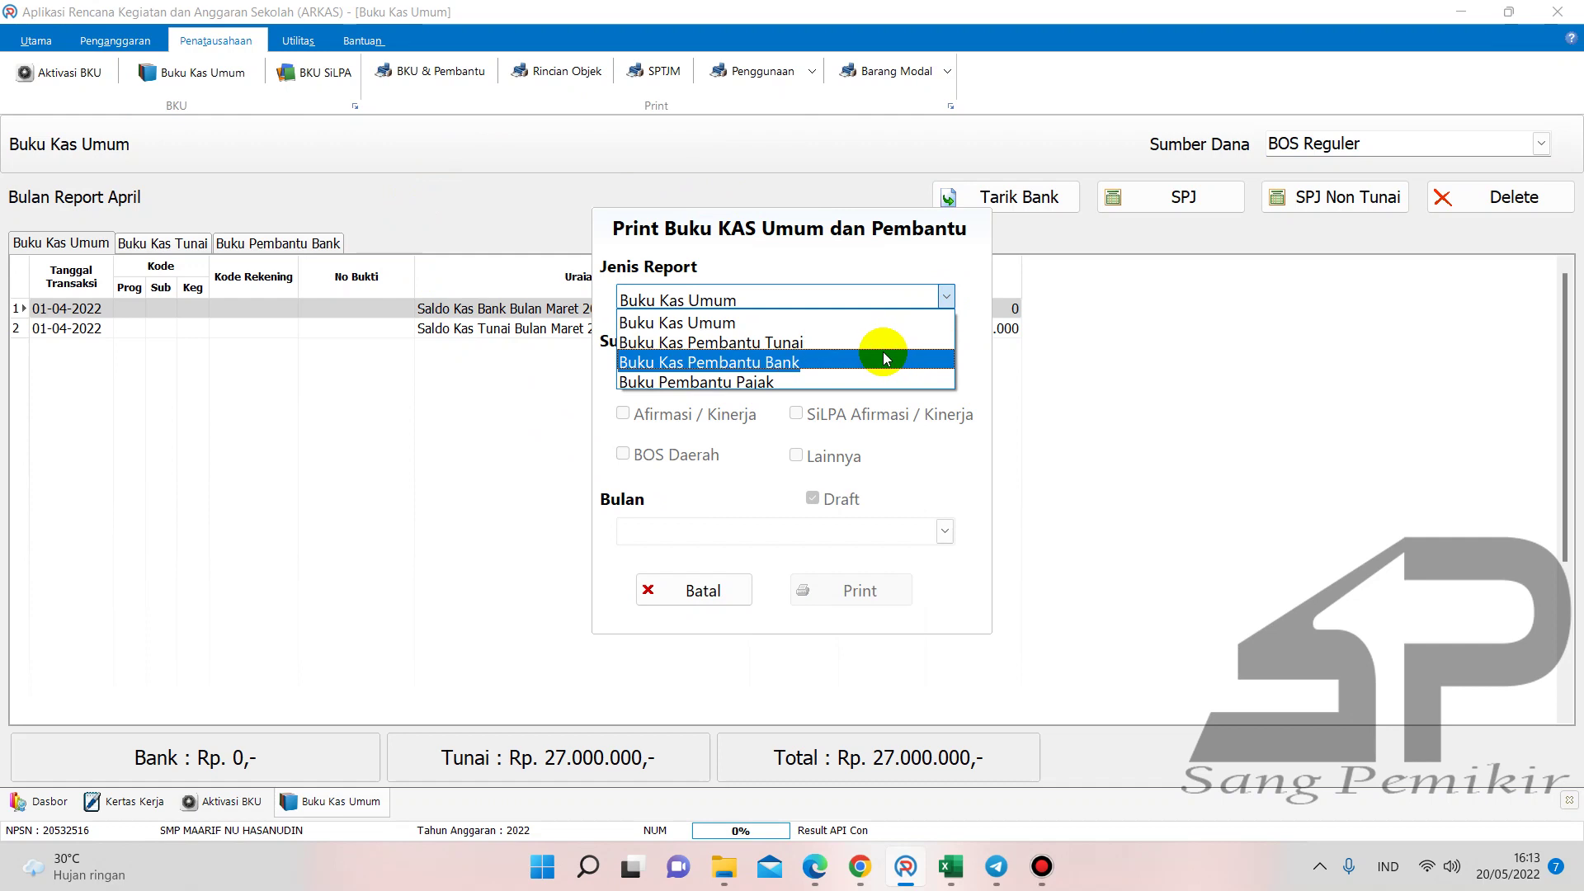
pyautogui.click(876, 347)
pyautogui.click(707, 373)
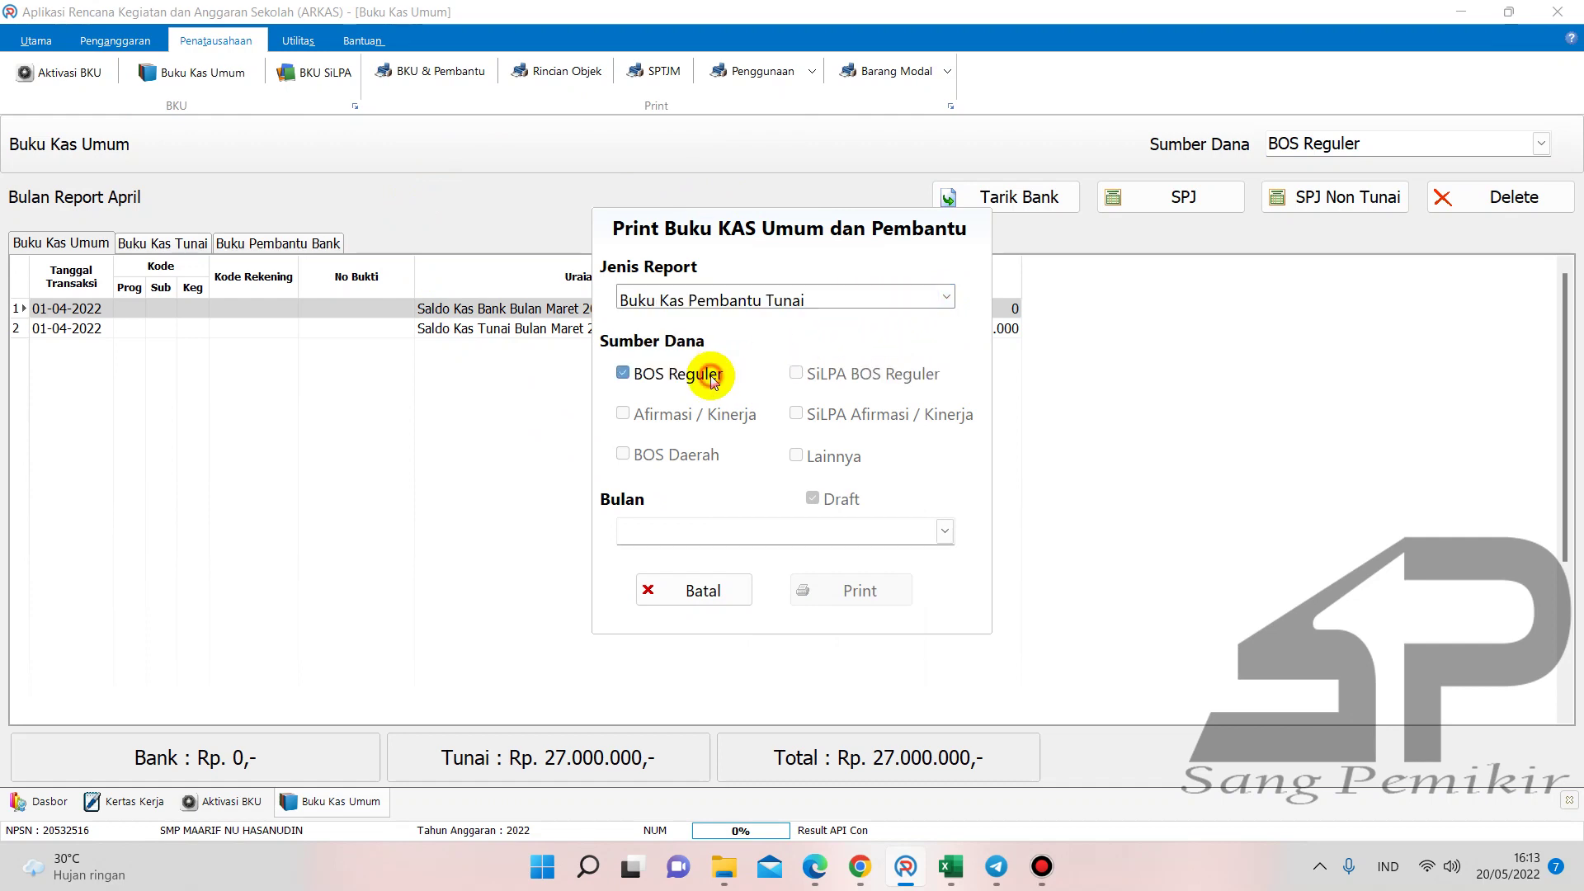
pyautogui.click(942, 530)
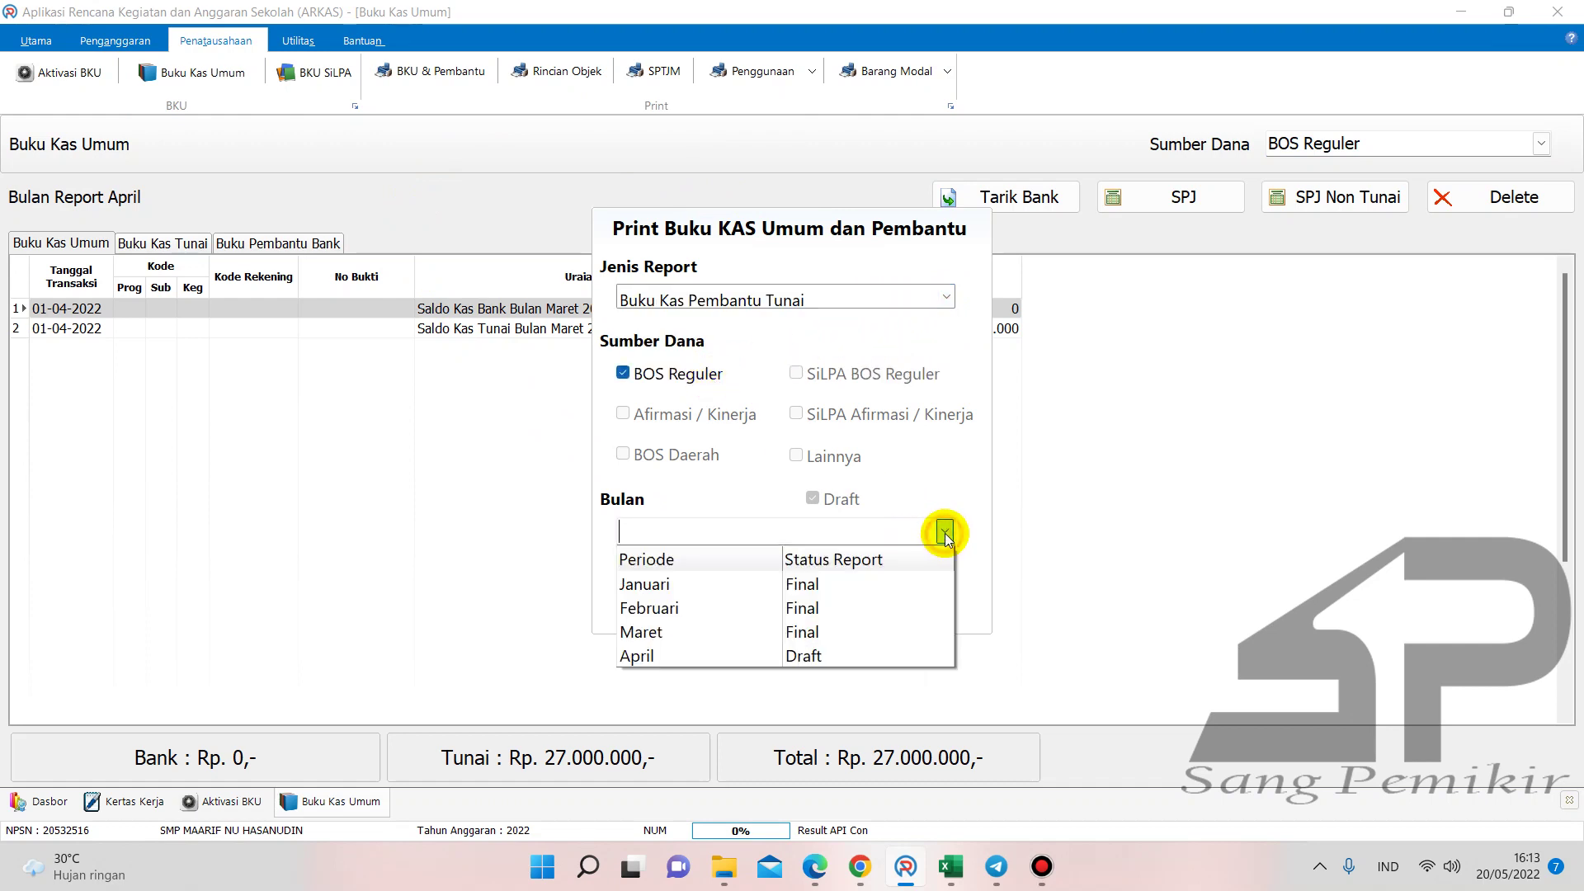
pyautogui.click(772, 632)
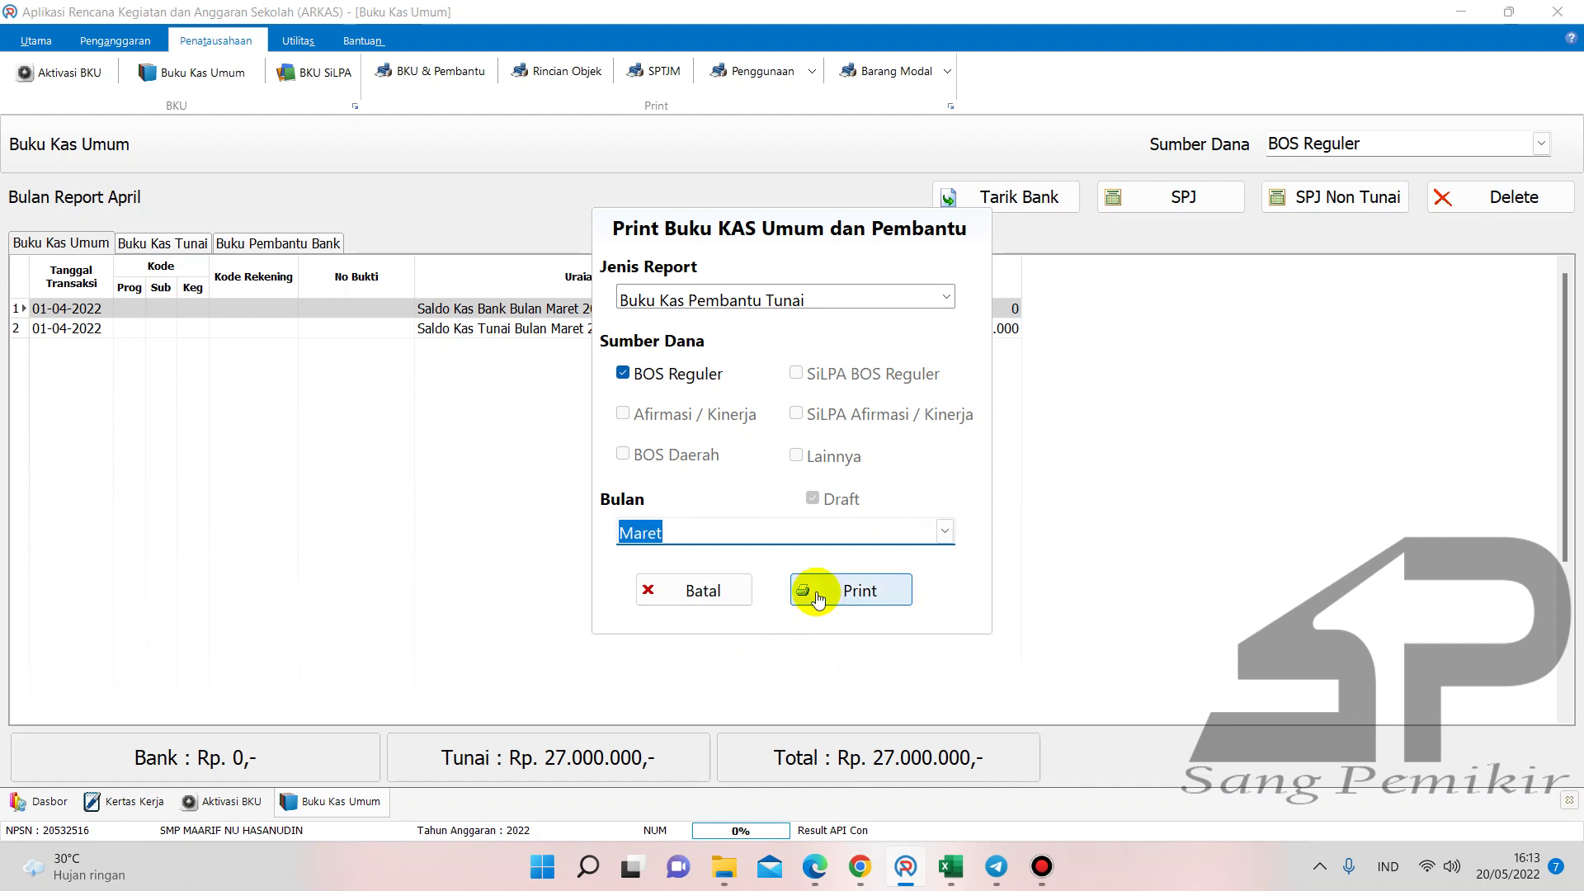
pyautogui.click(812, 589)
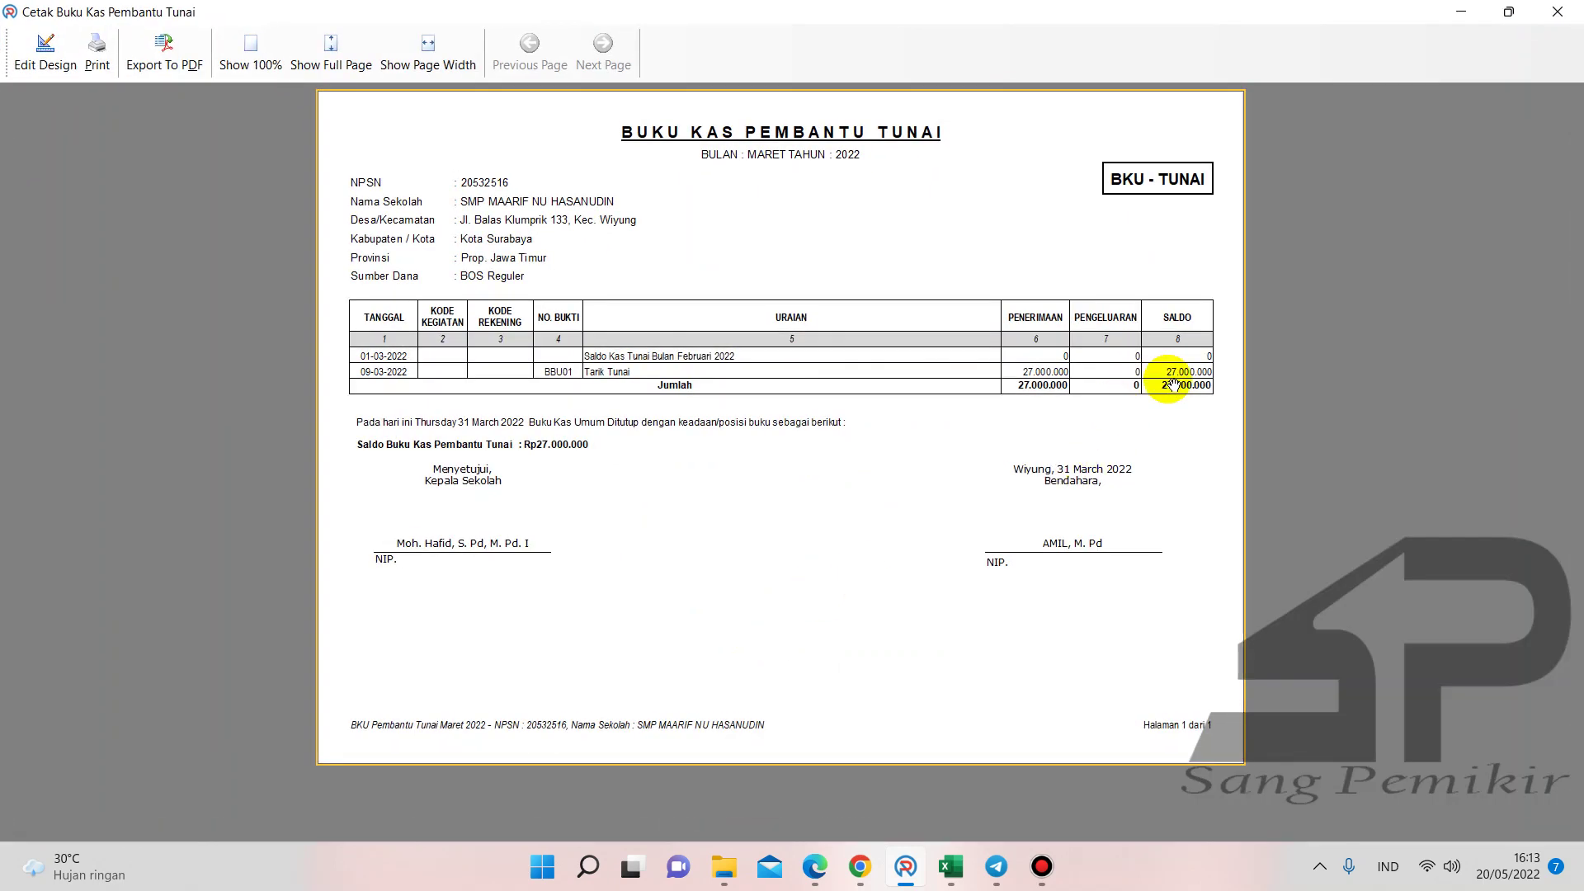
# - Compare the report's Rp 27.000.000 balance with the MAR sheet TOTAL in Excel, then close the preview
pyautogui.moveTo(945, 866)
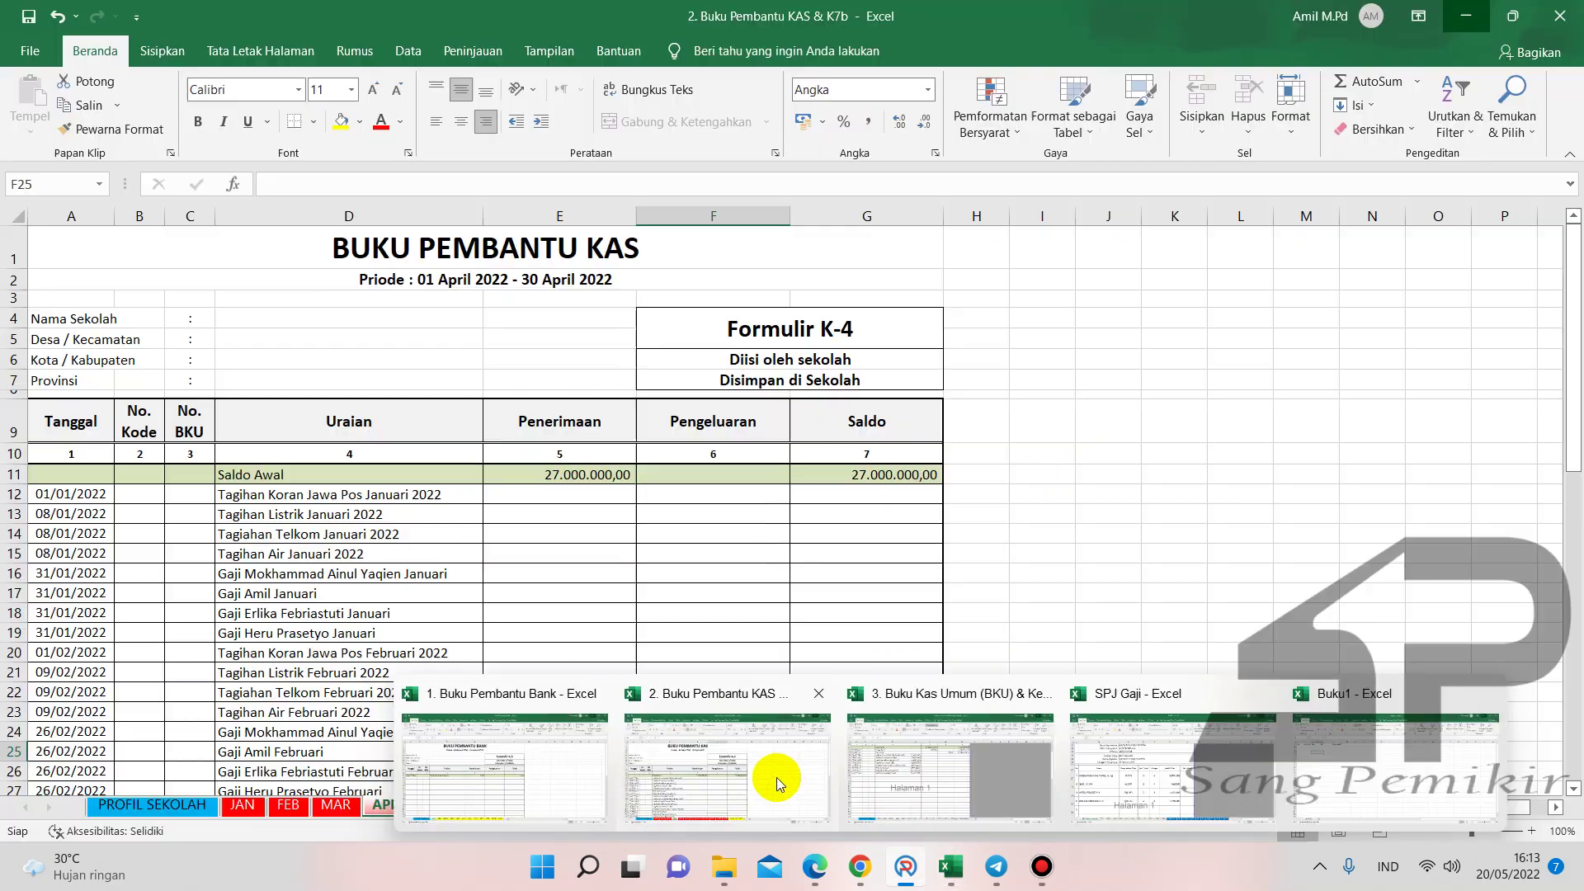
pyautogui.click(777, 777)
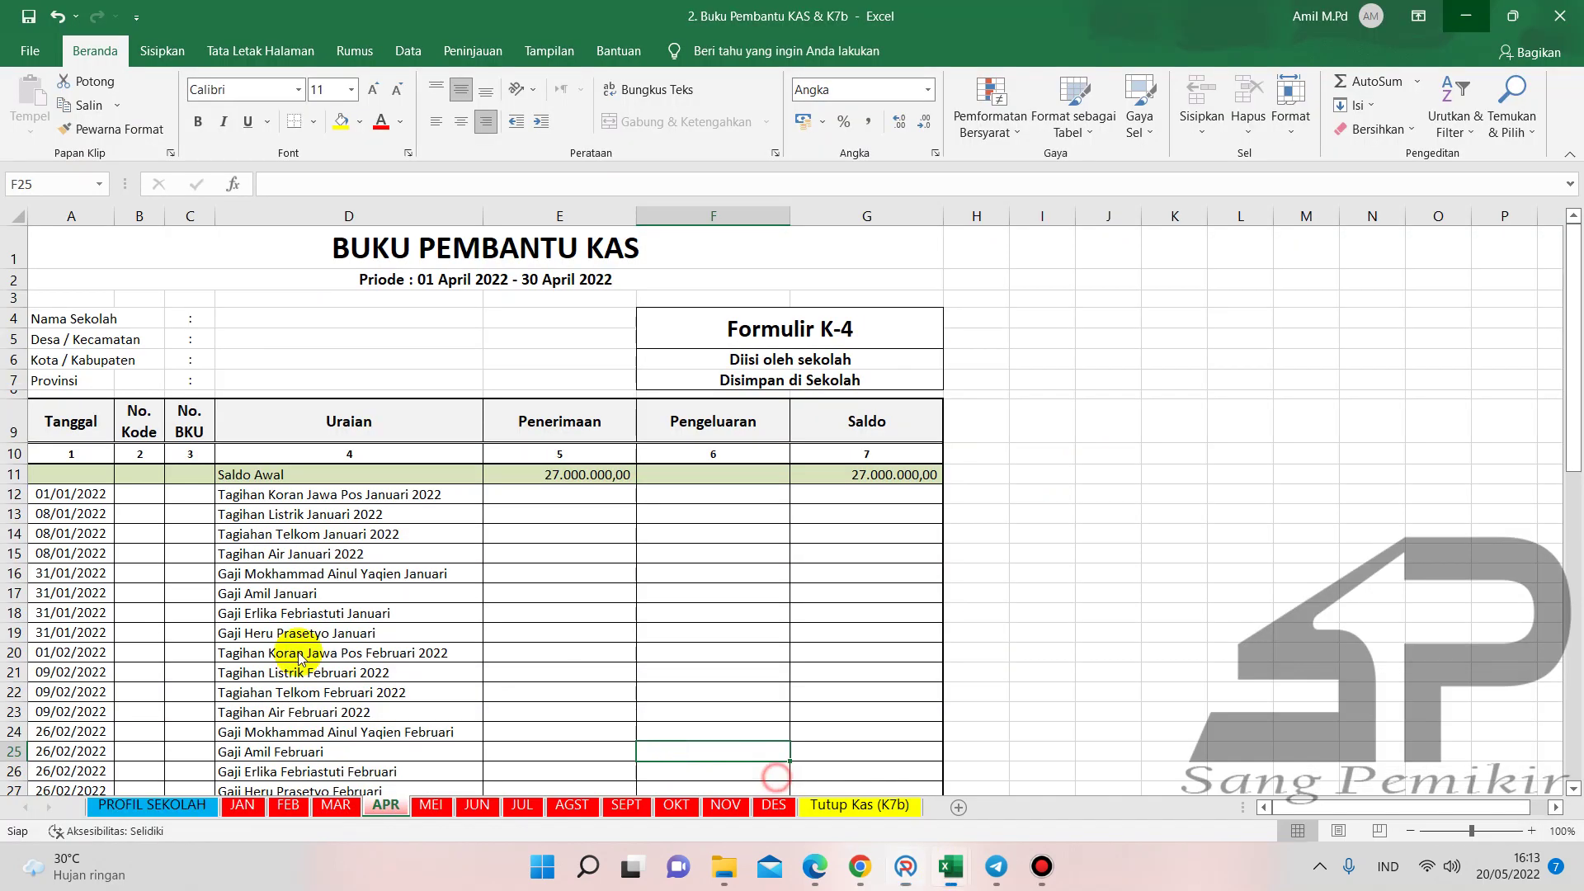
pyautogui.click(338, 808)
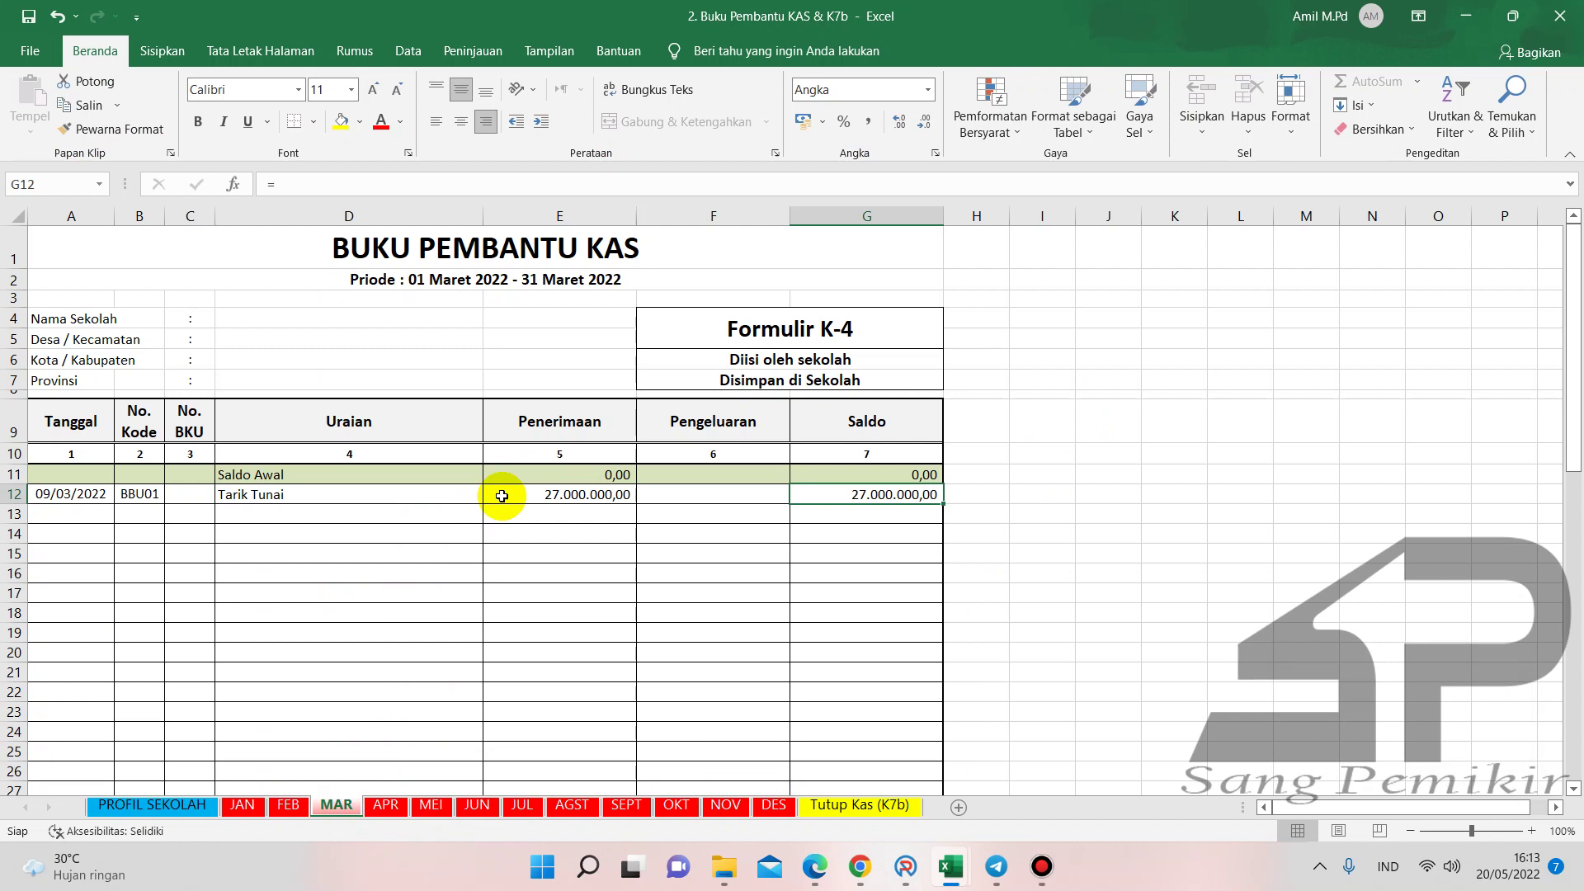
pyautogui.scroll(-7, 859, 579)
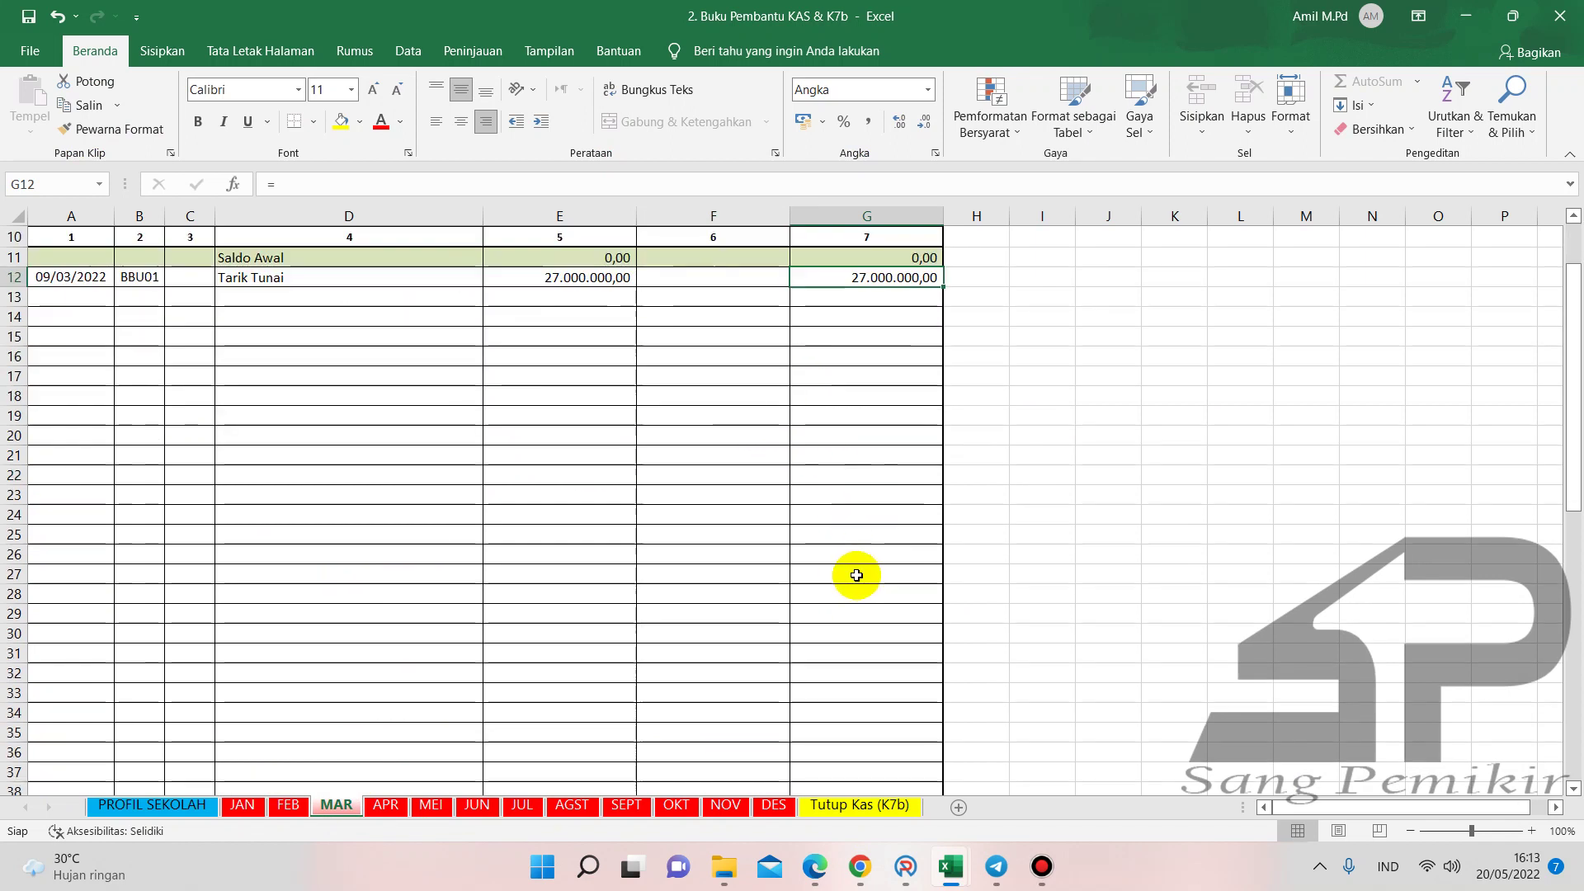
pyautogui.scroll(-4, 859, 579)
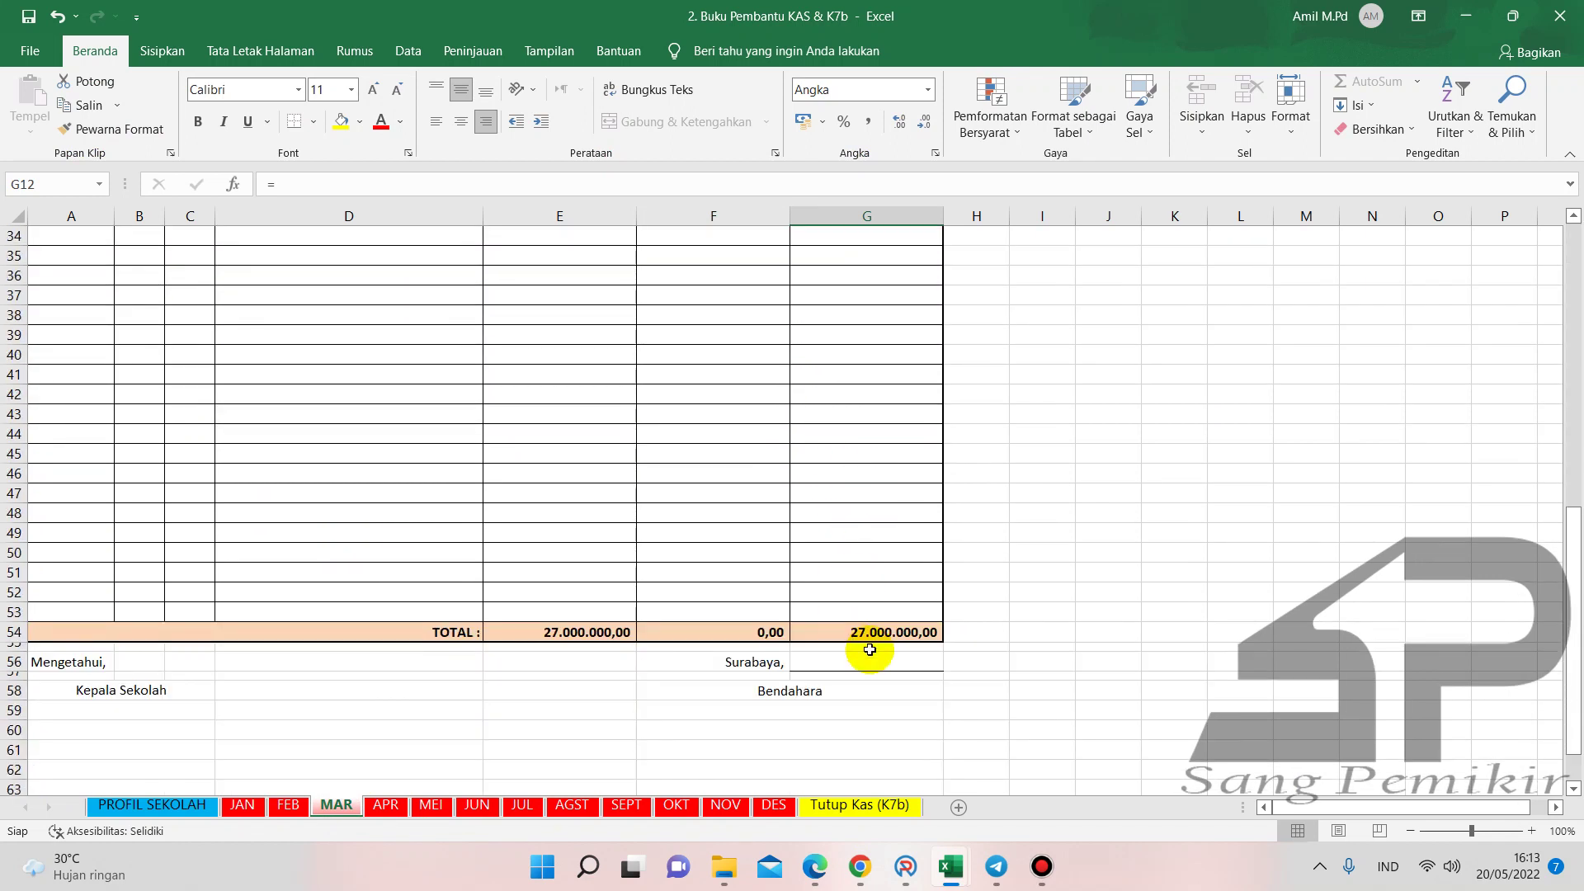
pyautogui.click(907, 863)
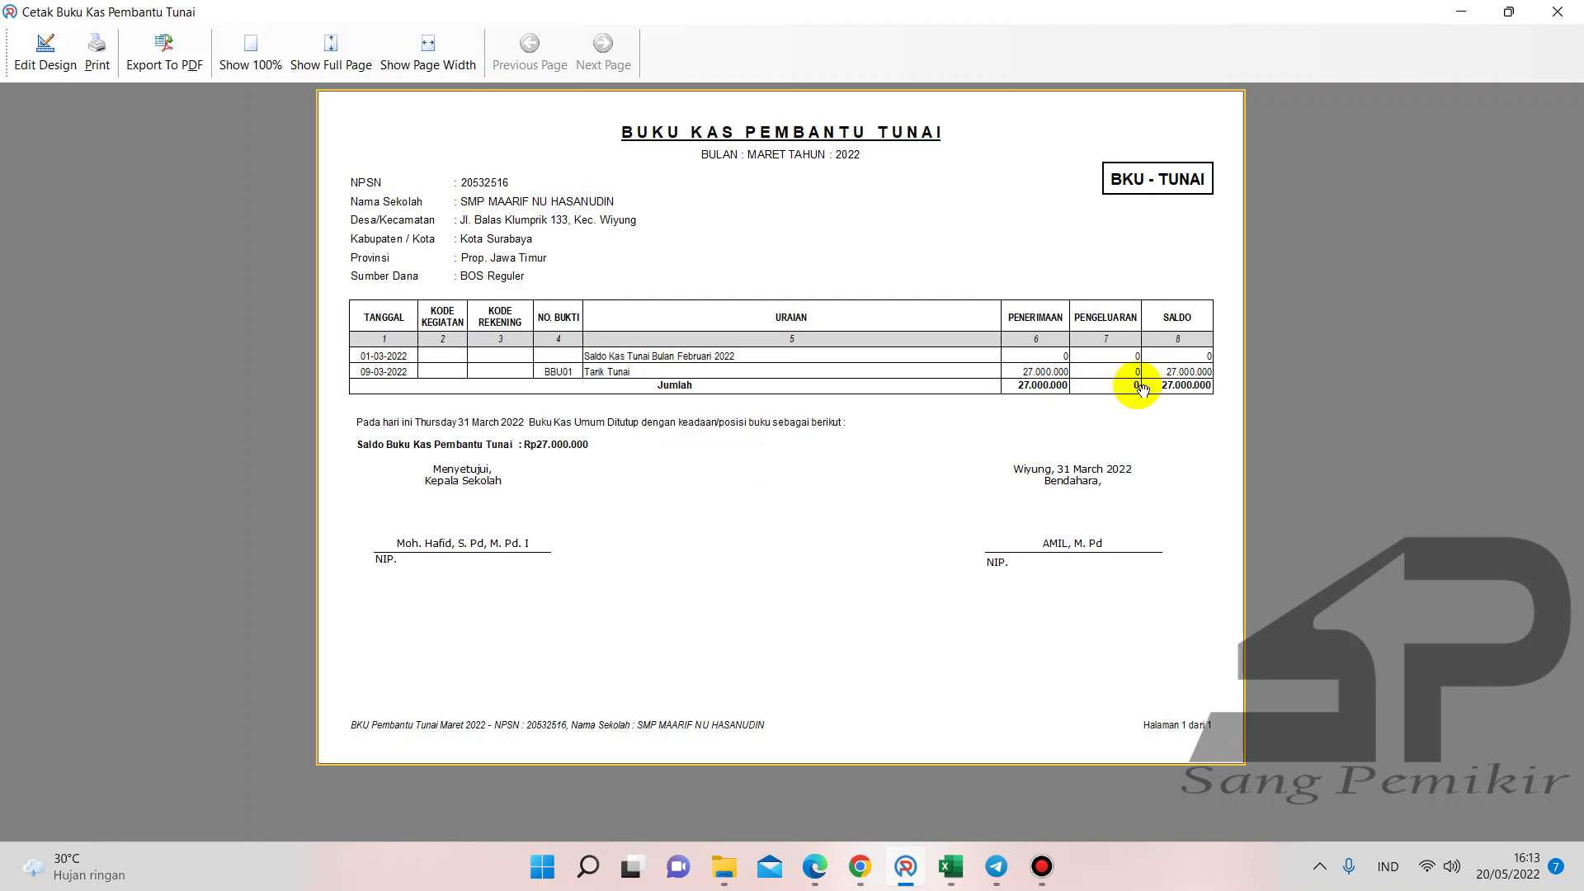
pyautogui.click(1557, 11)
pyautogui.moveTo(951, 866)
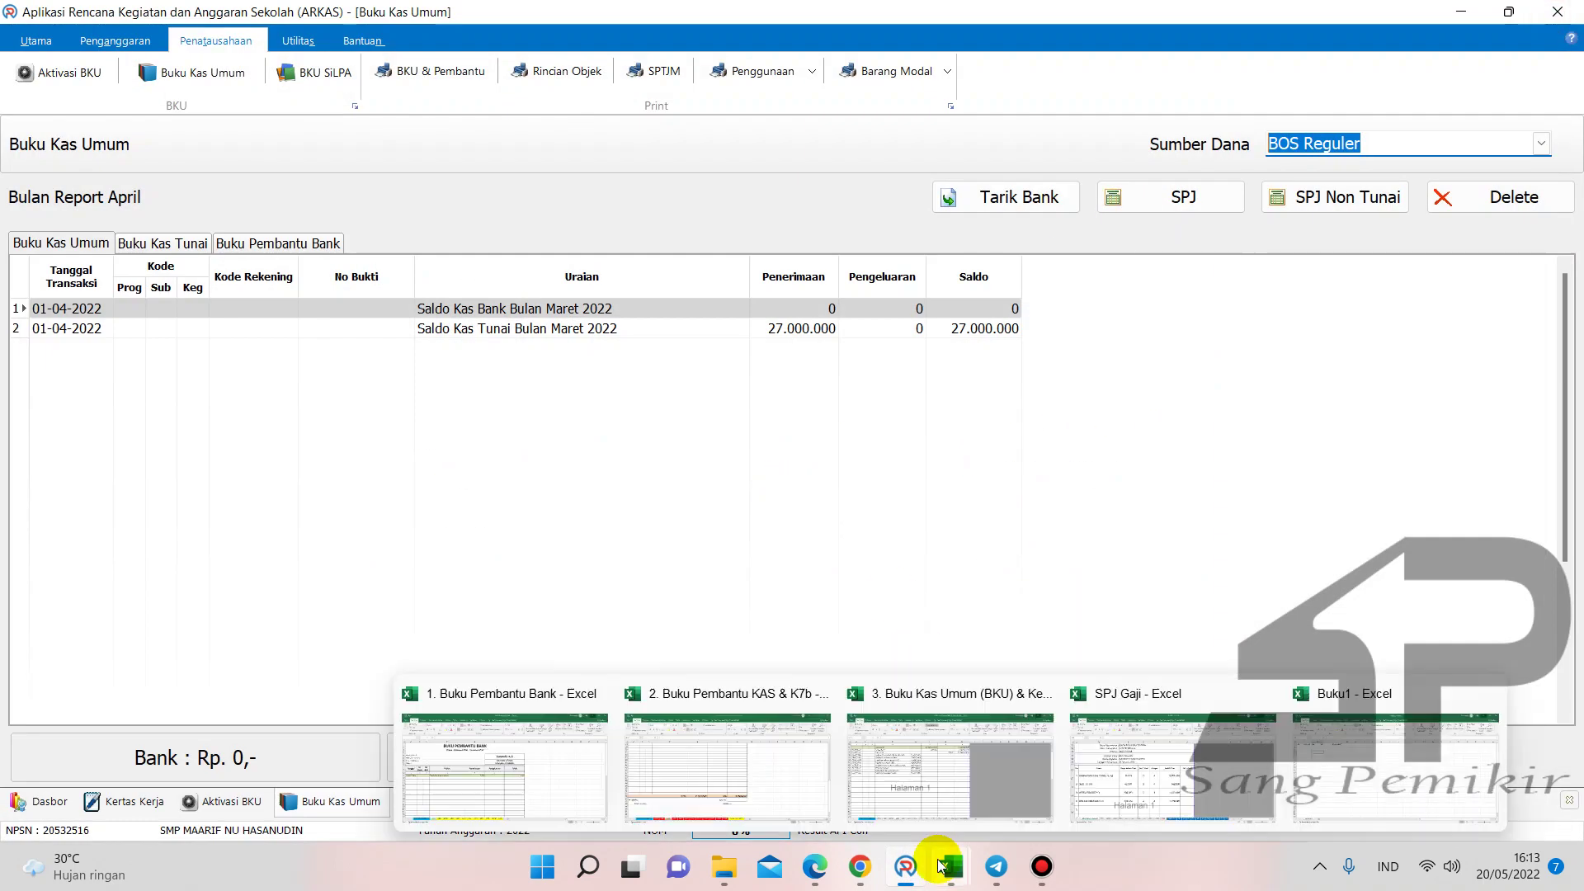
pyautogui.click(739, 796)
pyautogui.click(385, 805)
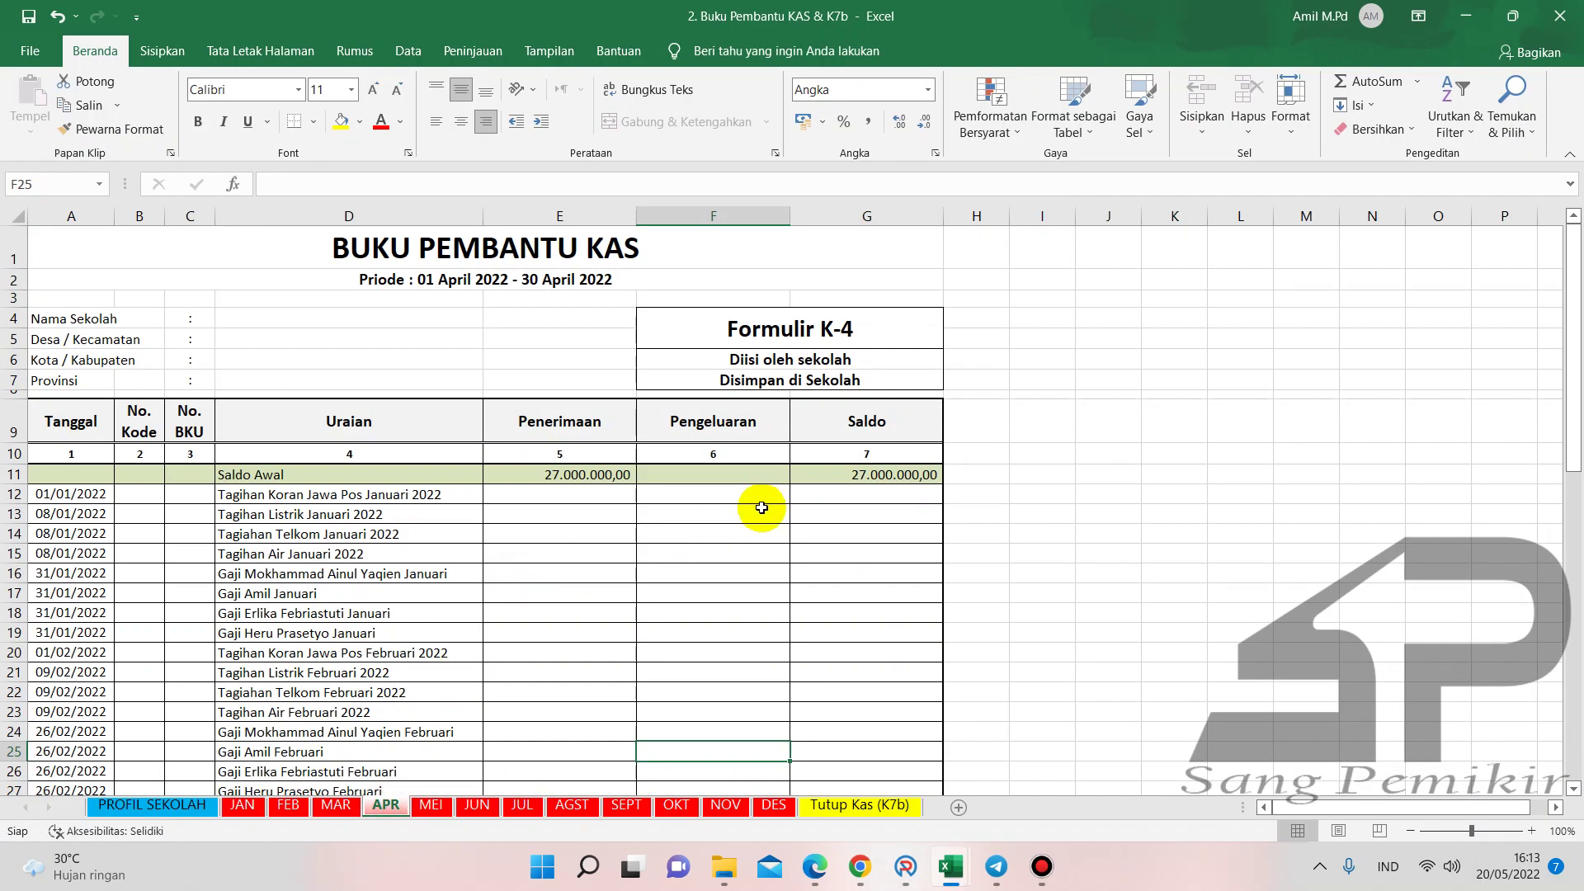
pyautogui.click(672, 526)
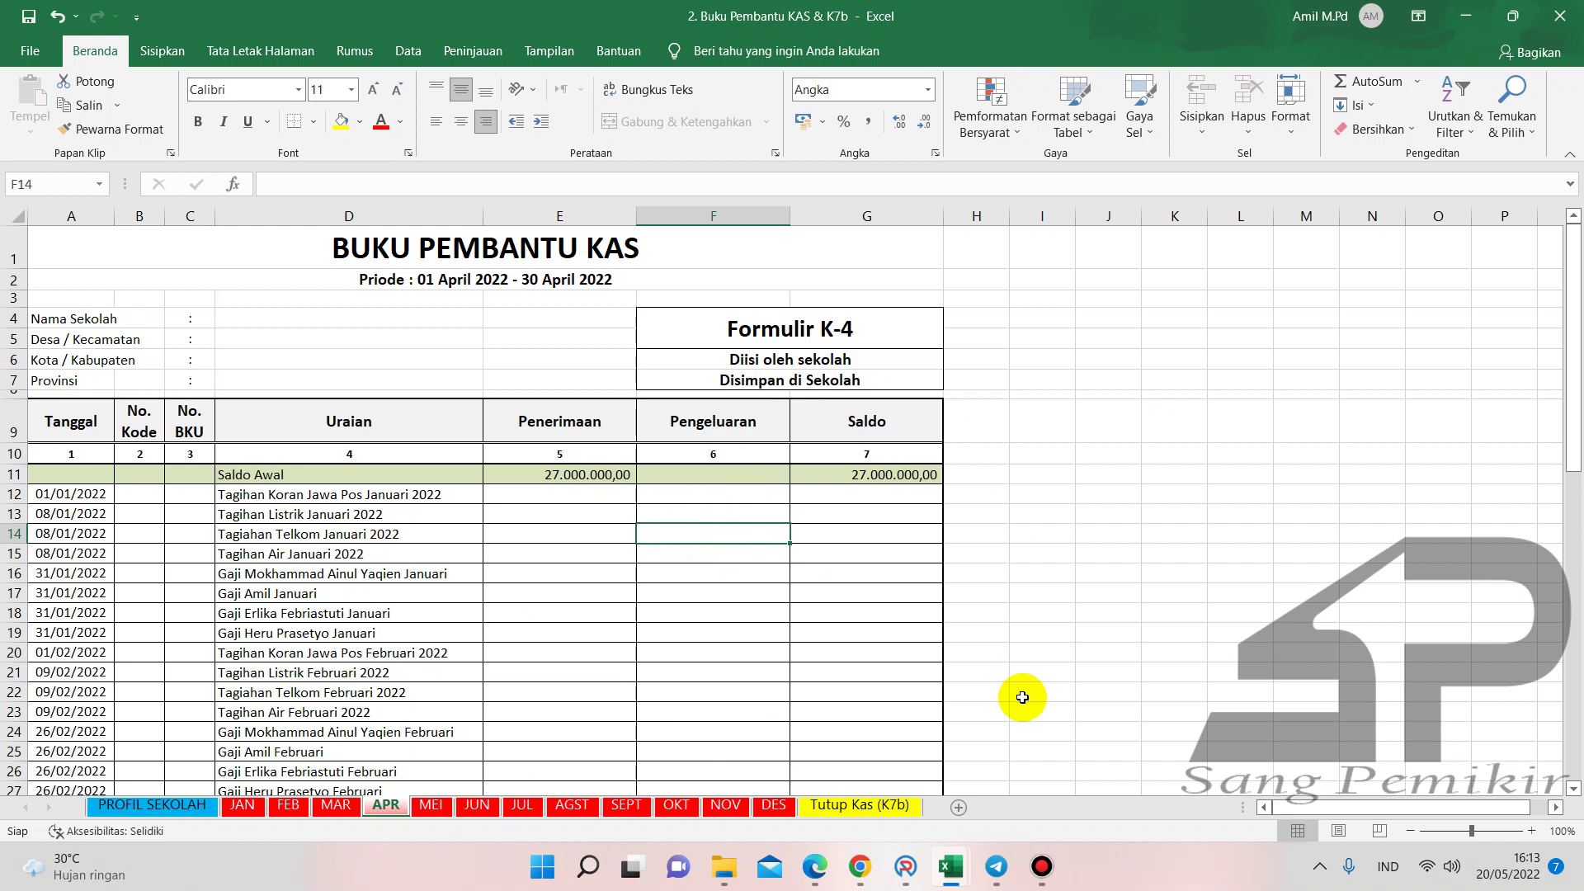
pyautogui.click(326, 495)
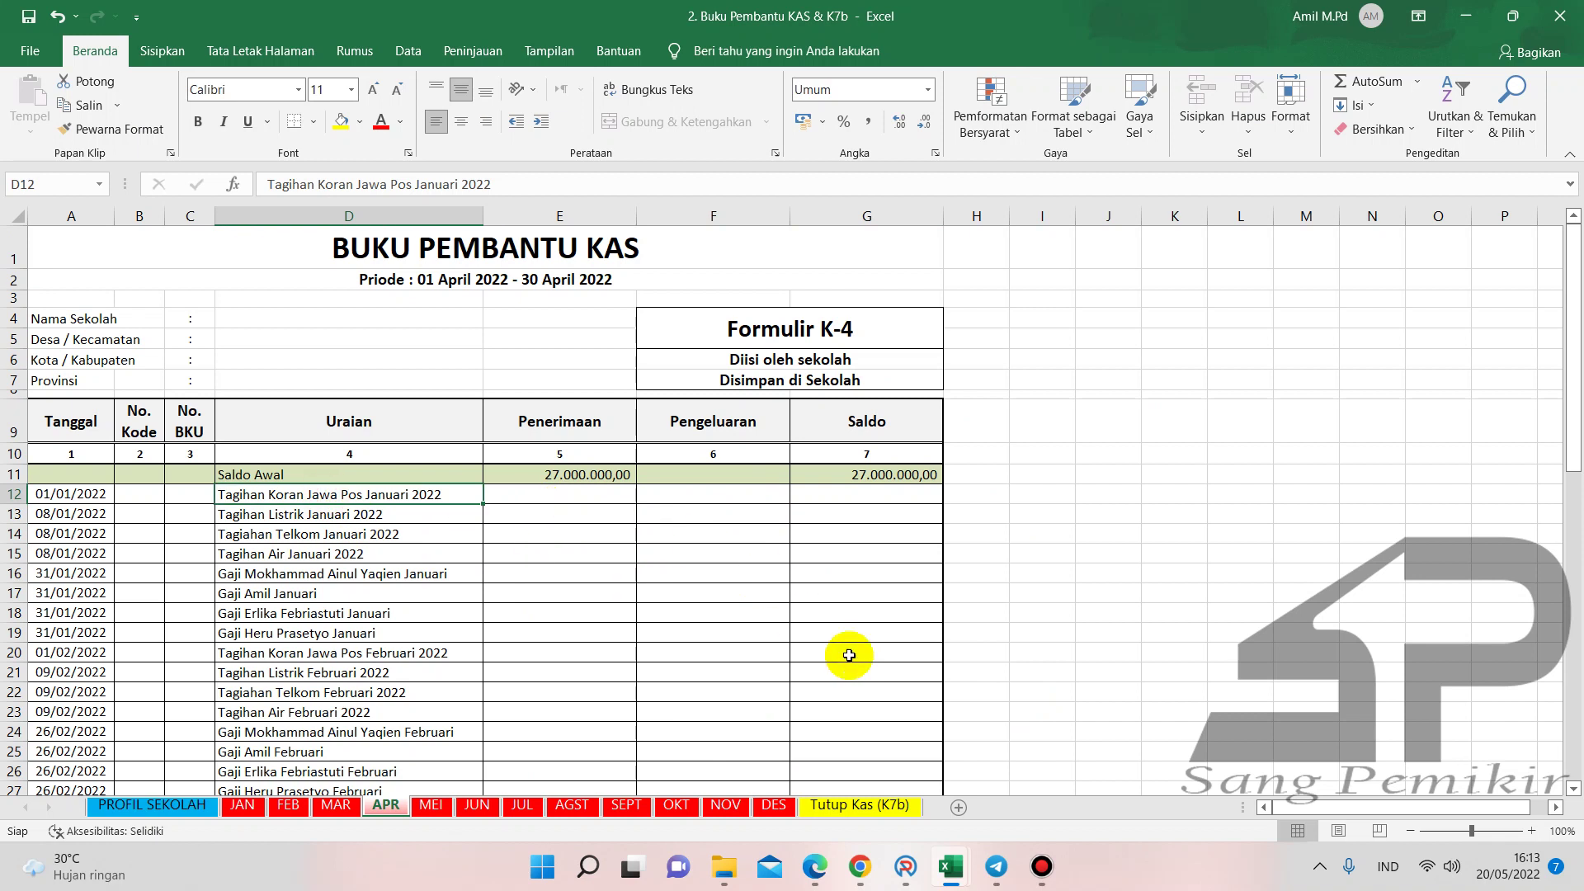
pyautogui.click(905, 866)
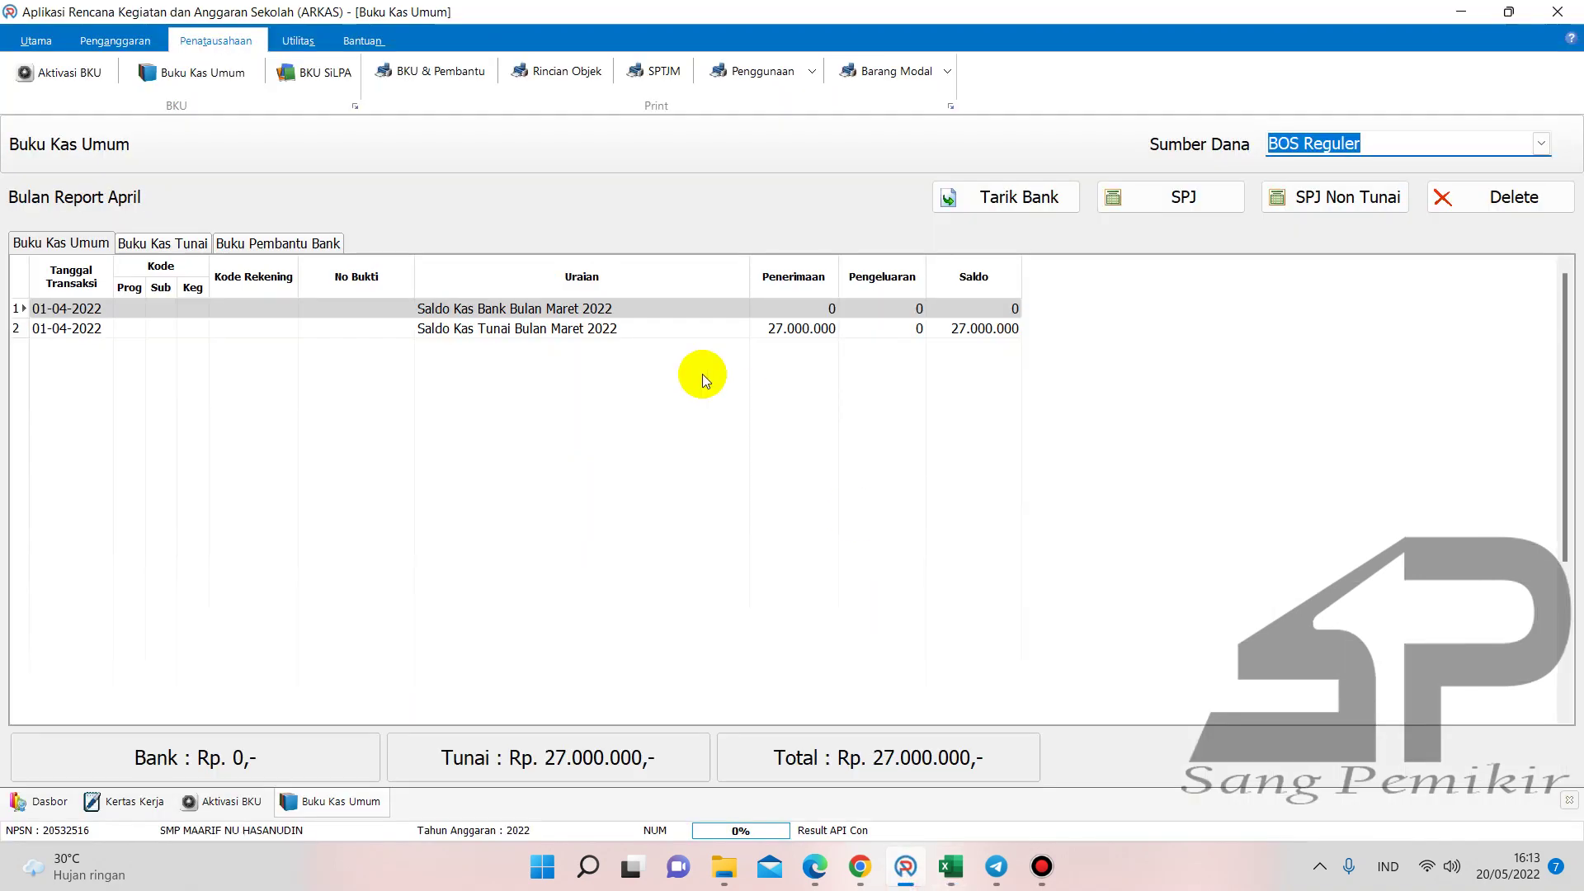
# - Start SPJ entry BPU01 and set its transaction date to 05/04/2022
pyautogui.click(1135, 206)
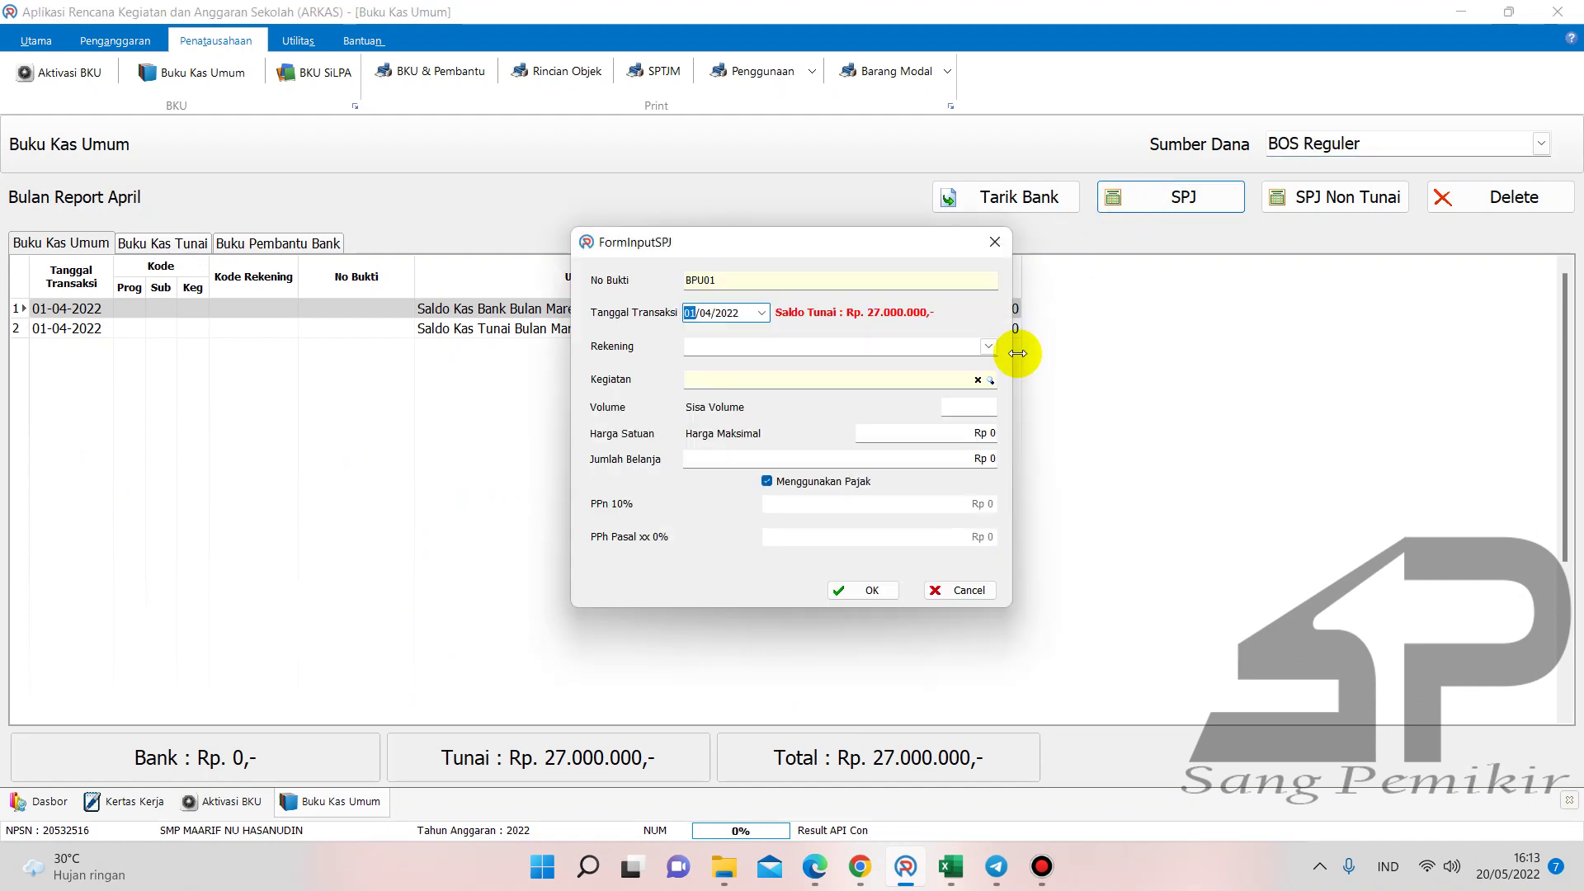
pyautogui.click(1160, 206)
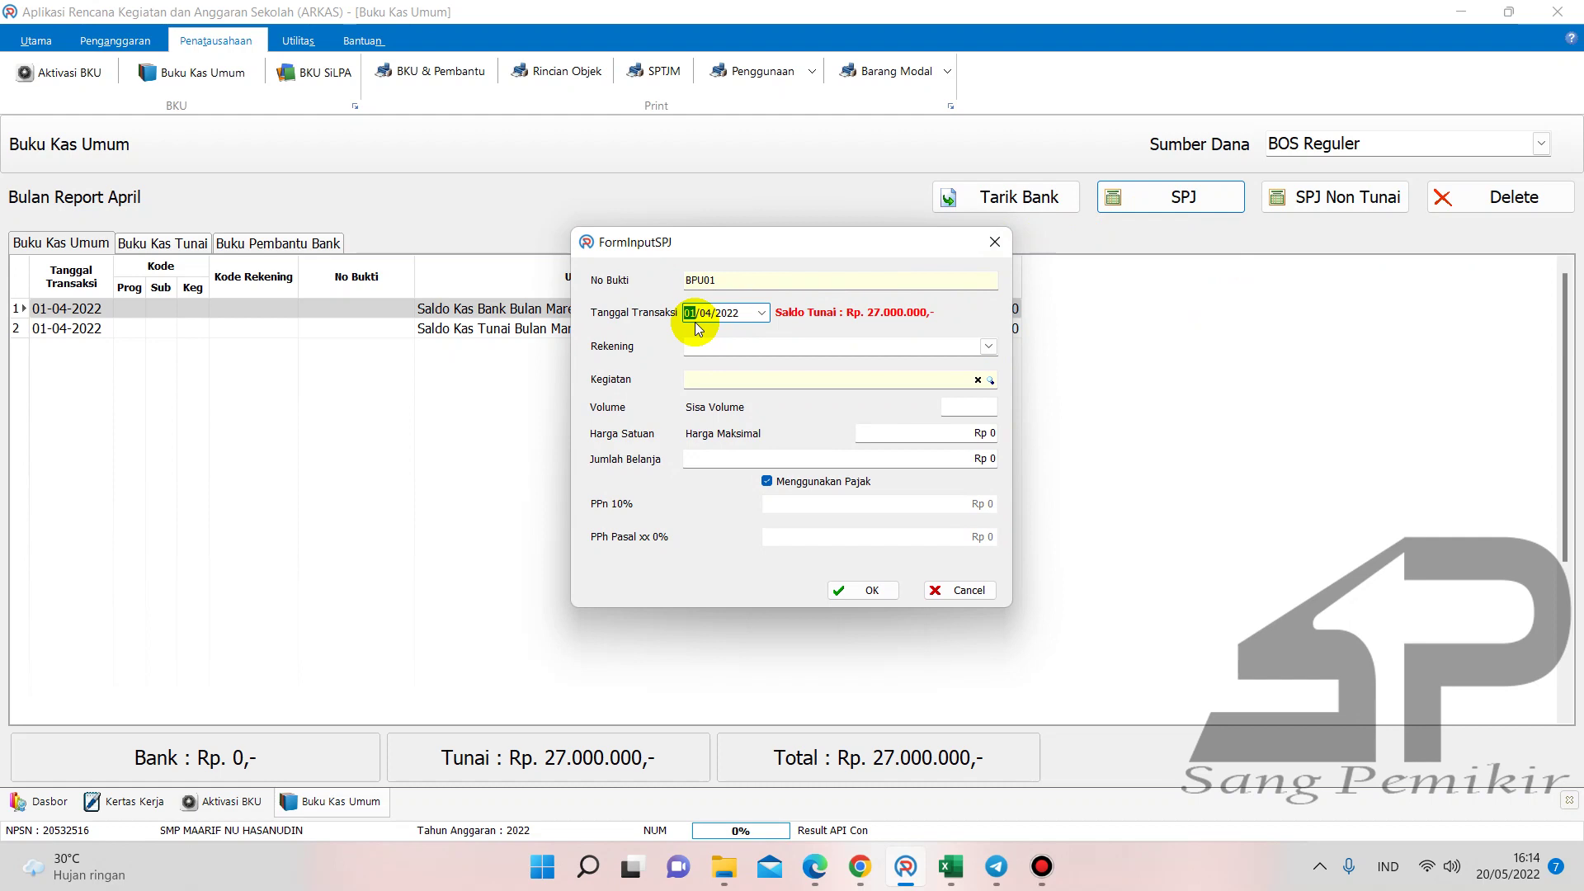
pyautogui.write('5')
pyautogui.click(706, 319)
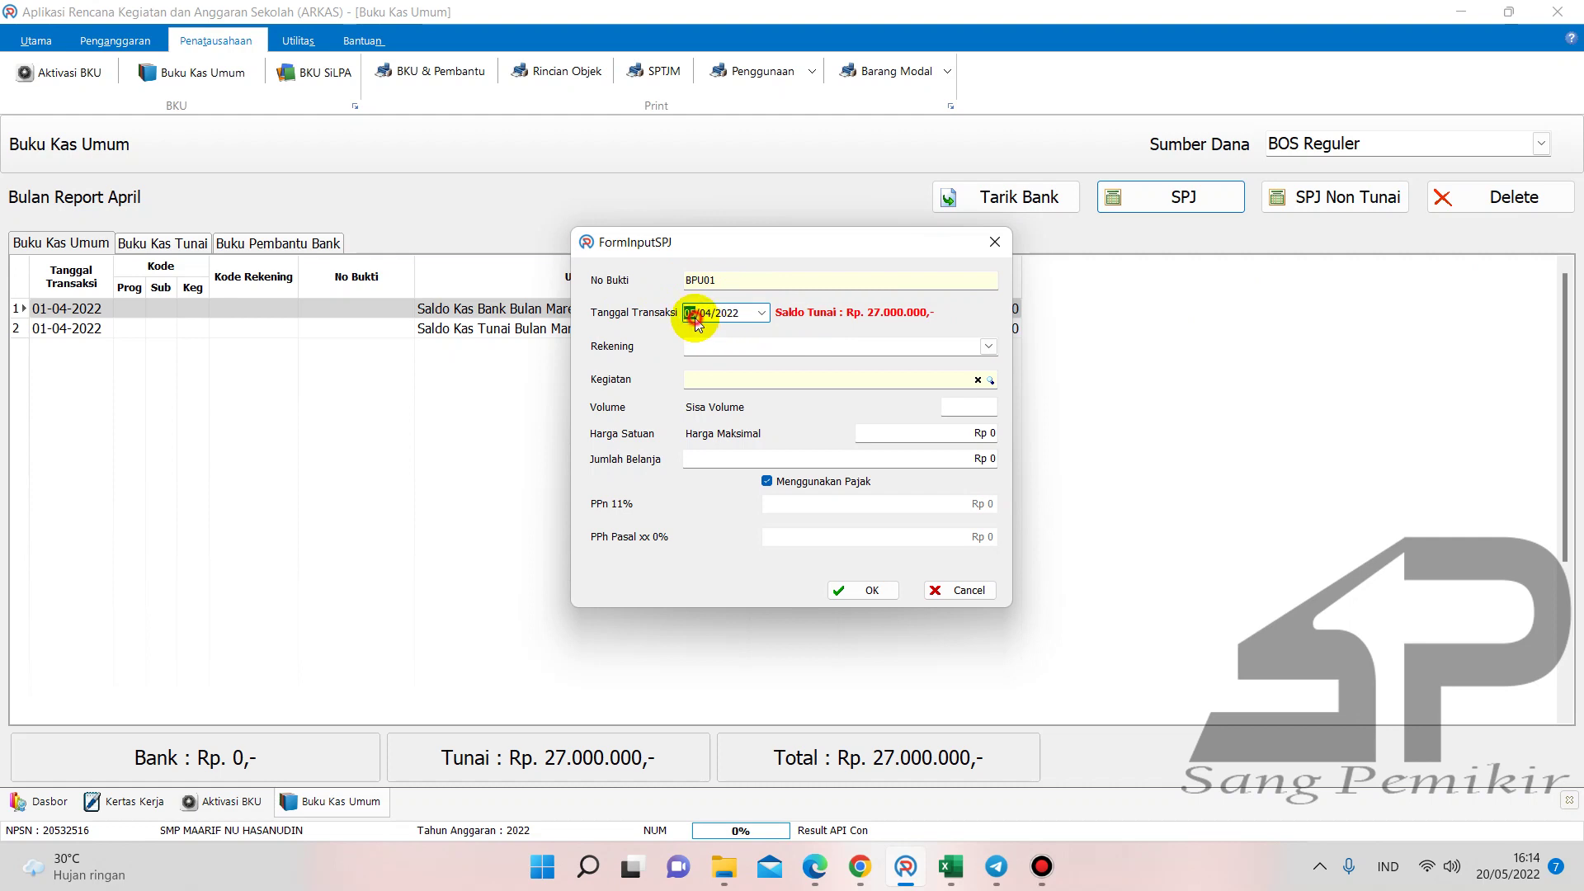
pyautogui.click(694, 318)
# - Choose the Langganan Jurnal/Surat Kabar/Majalah account with the Koran (Jawa Pos) activity
pyautogui.click(988, 346)
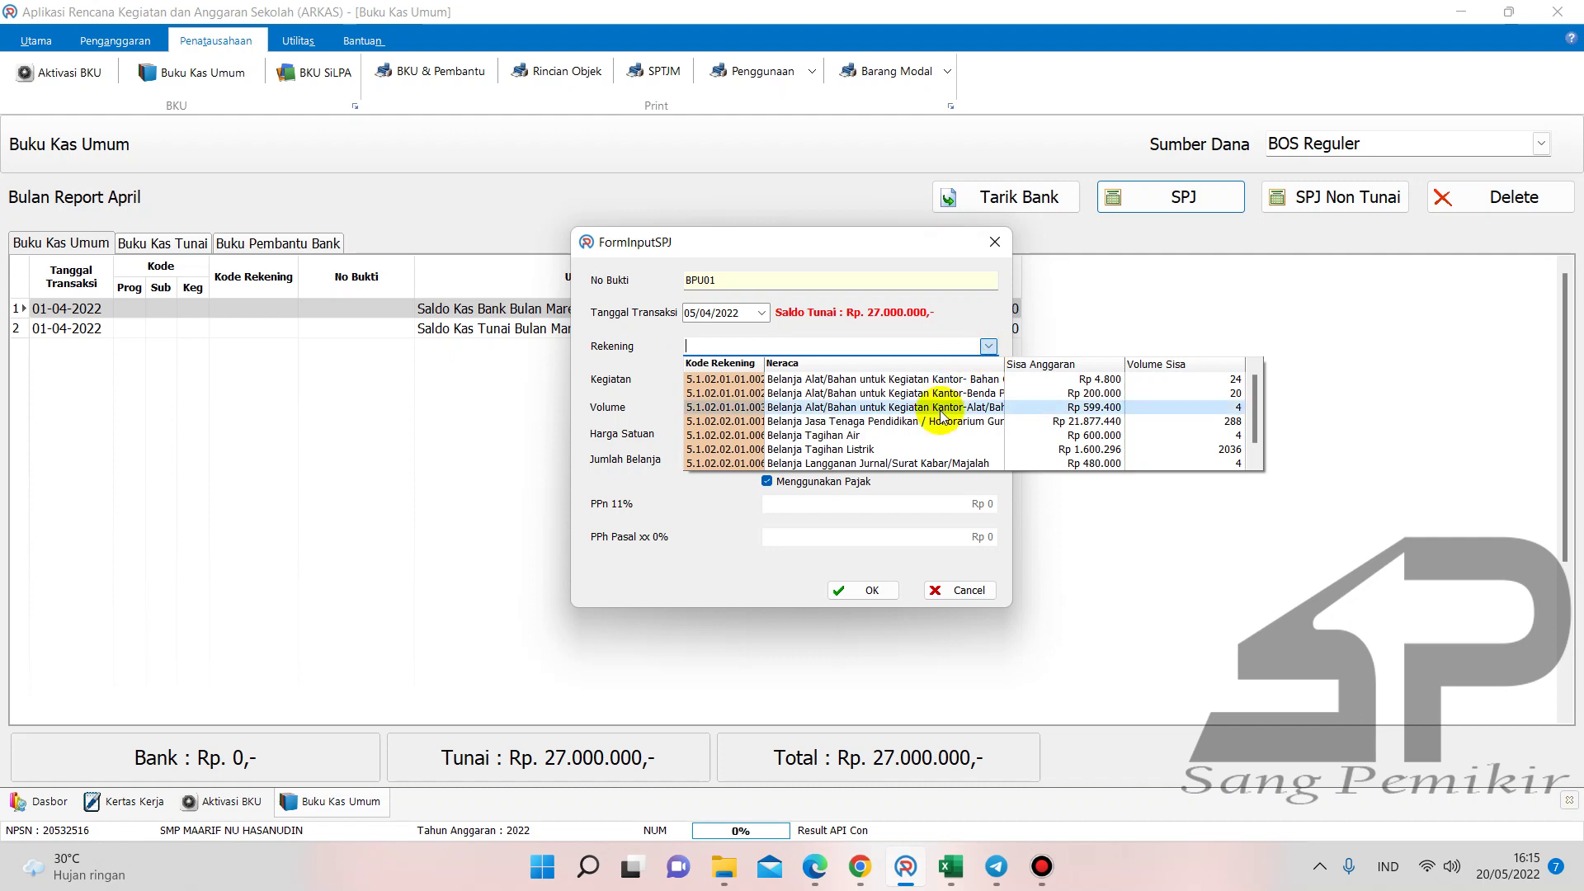
pyautogui.scroll(-1, 965, 452)
pyautogui.click(972, 452)
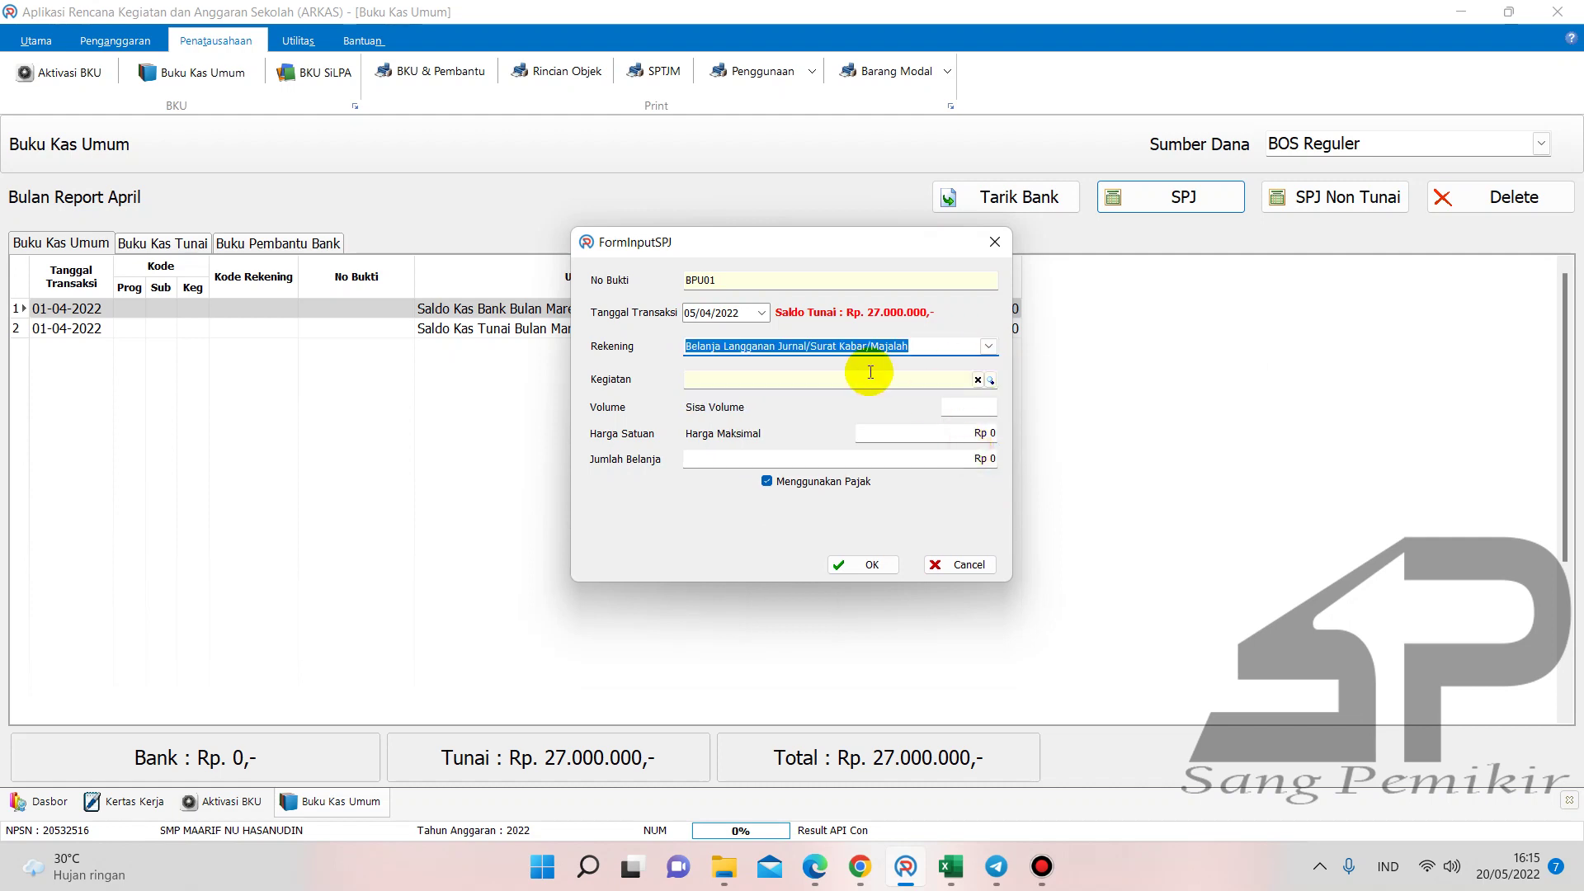
pyautogui.click(993, 381)
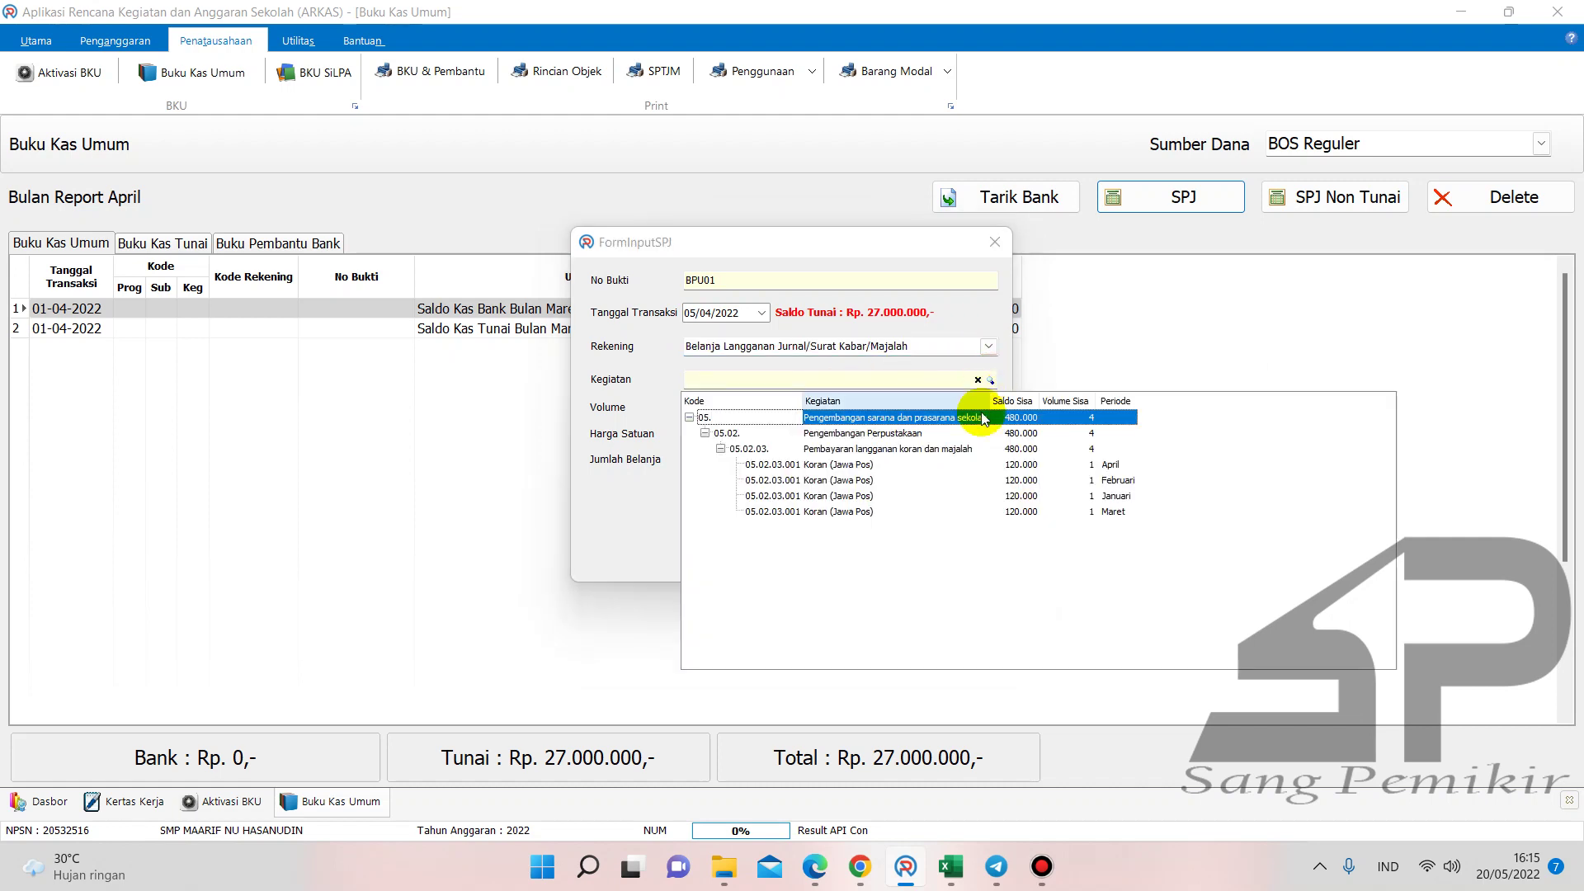
pyautogui.doubleClick(1115, 486)
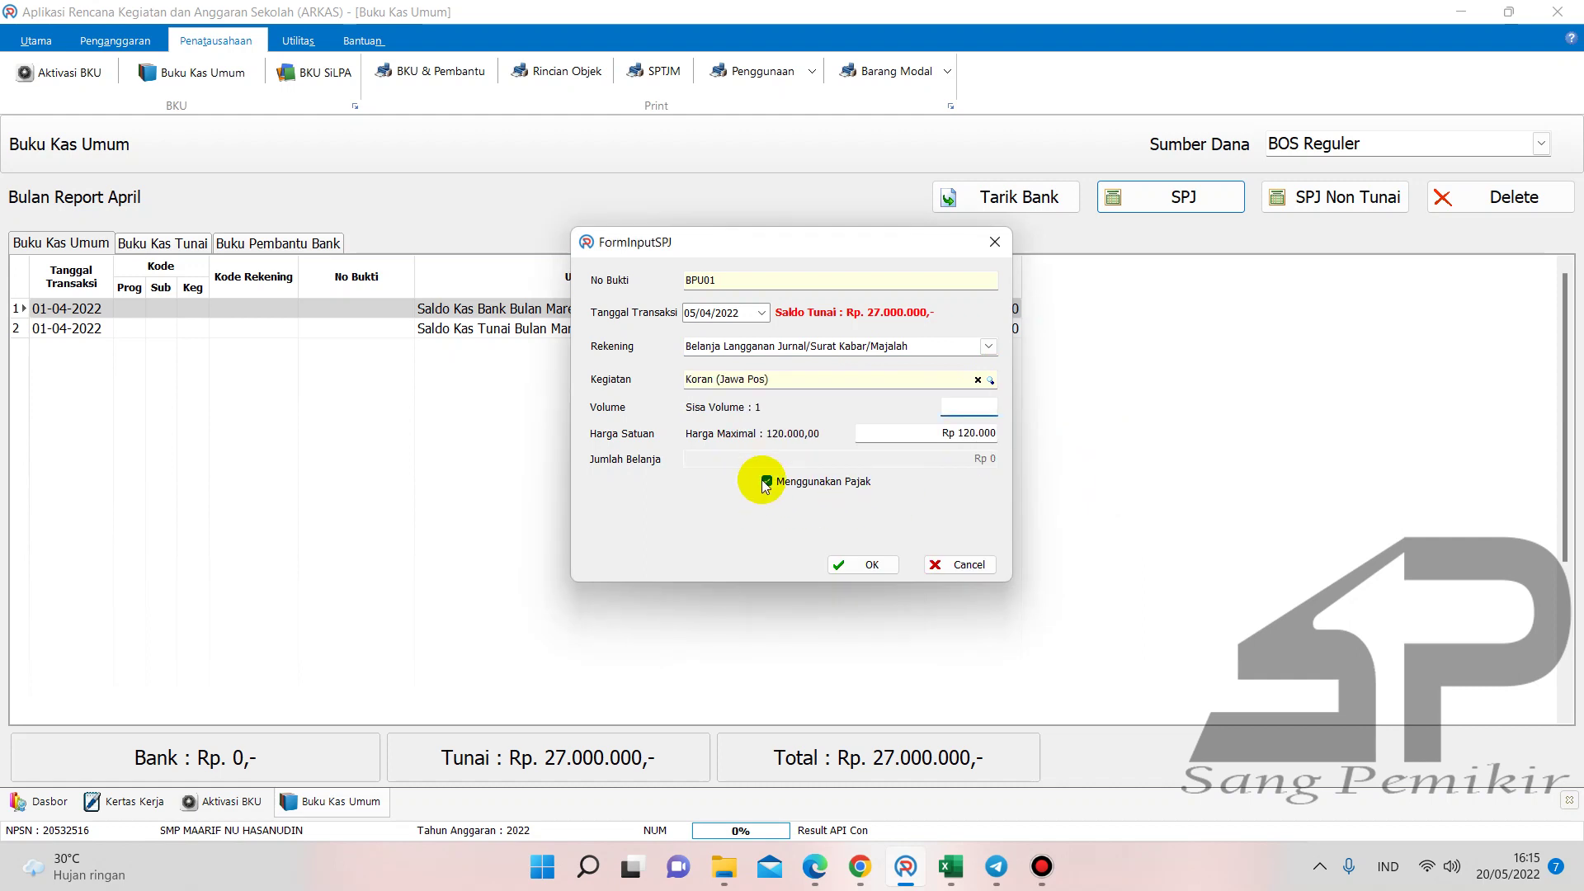
# - Record the spending without tax at volume 1, totalling Rp 120.000
pyautogui.click(766, 482)
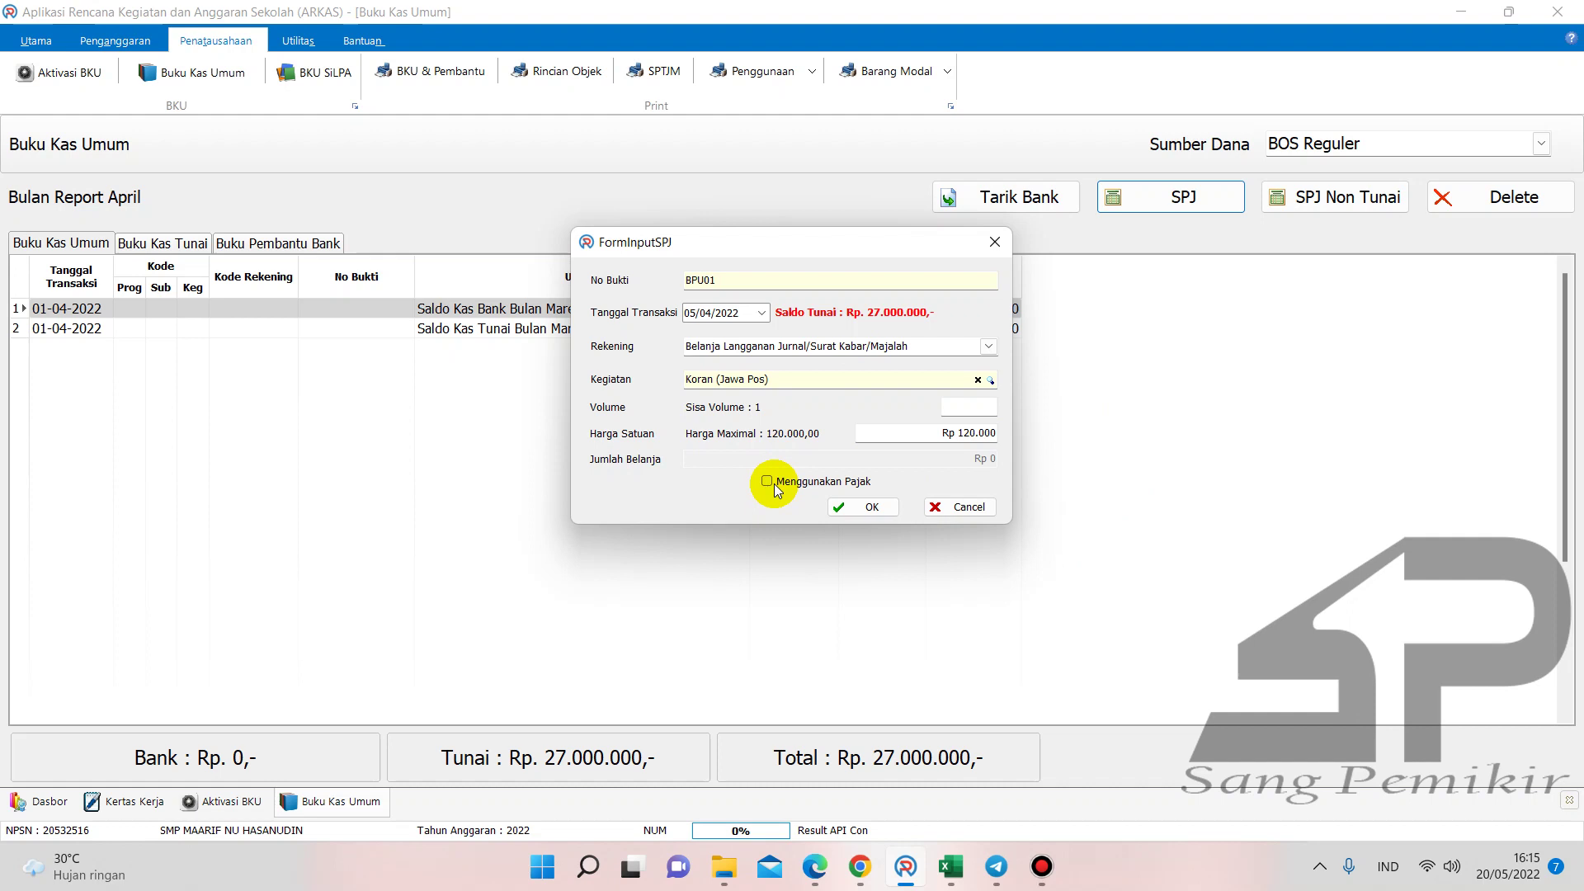
pyautogui.click(982, 404)
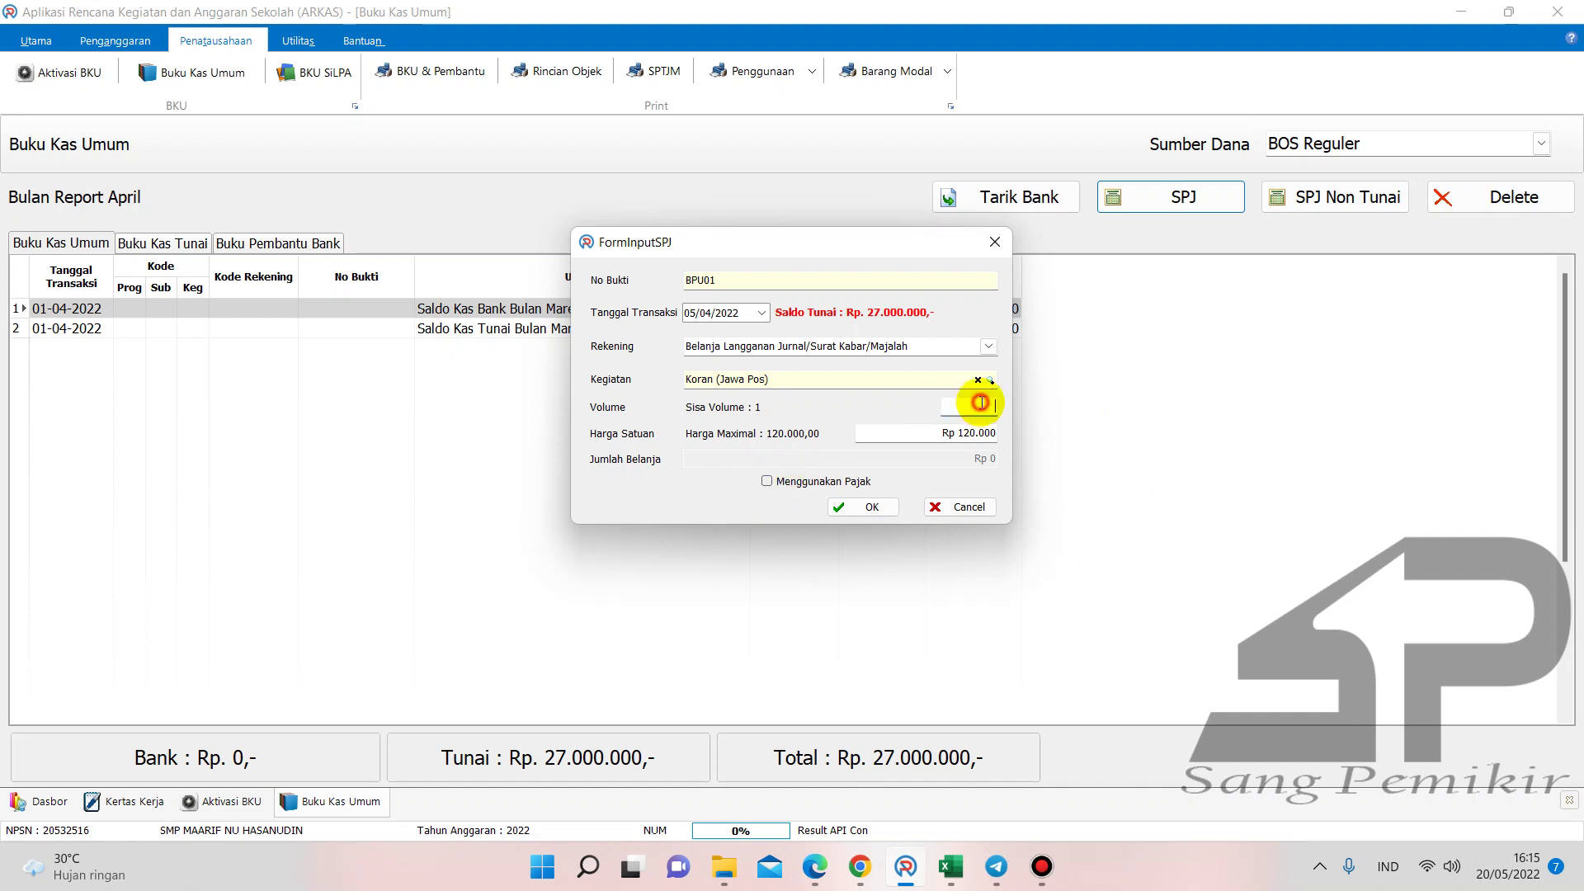
pyautogui.write('1')
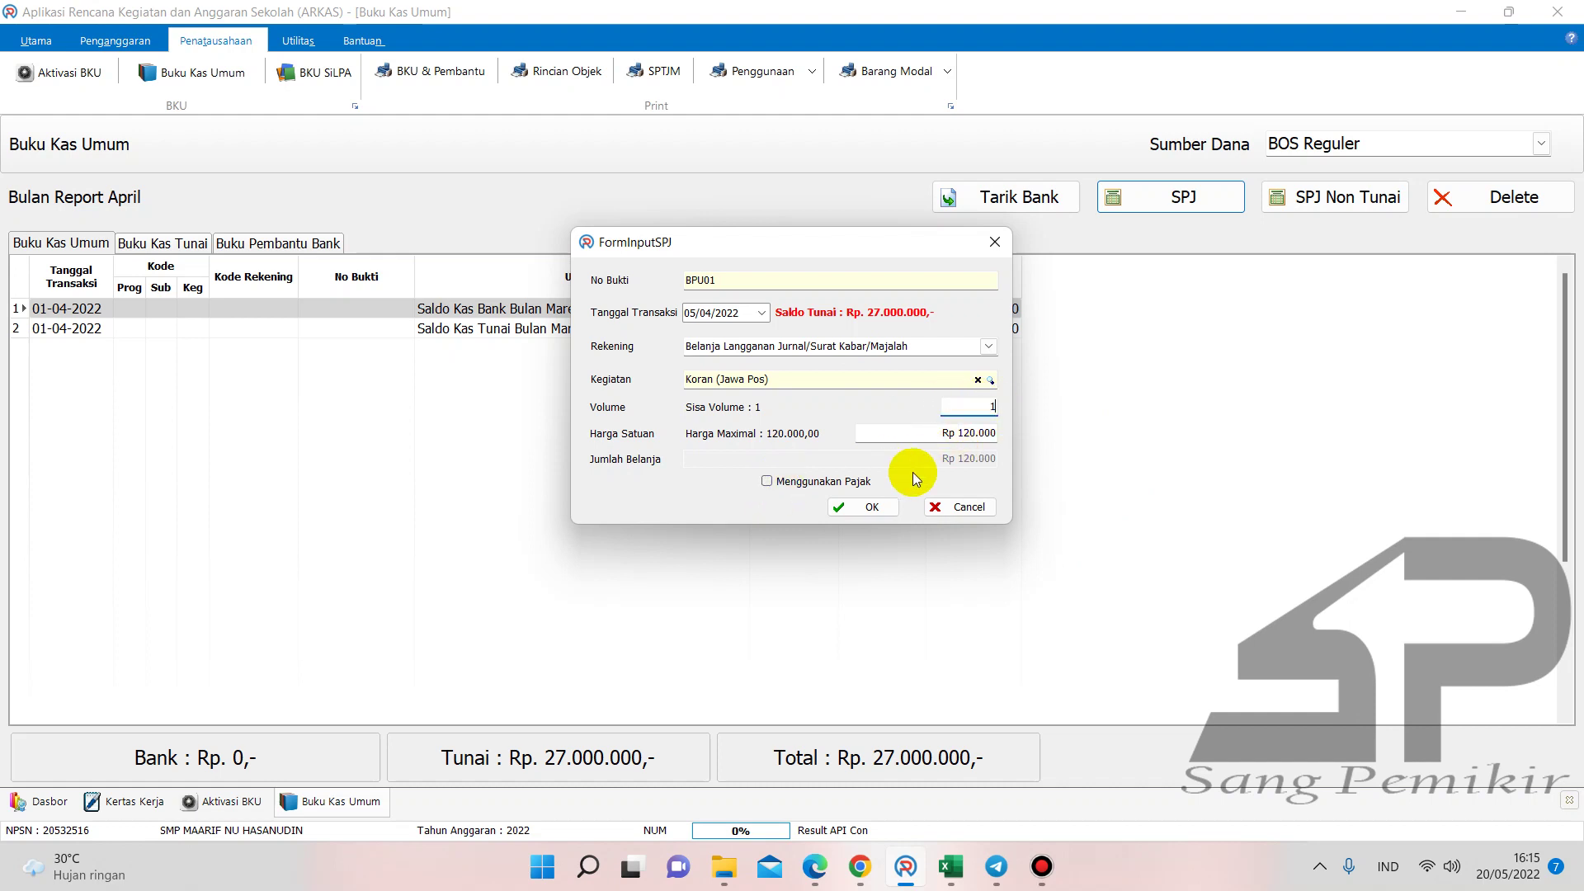
pyautogui.click(814, 867)
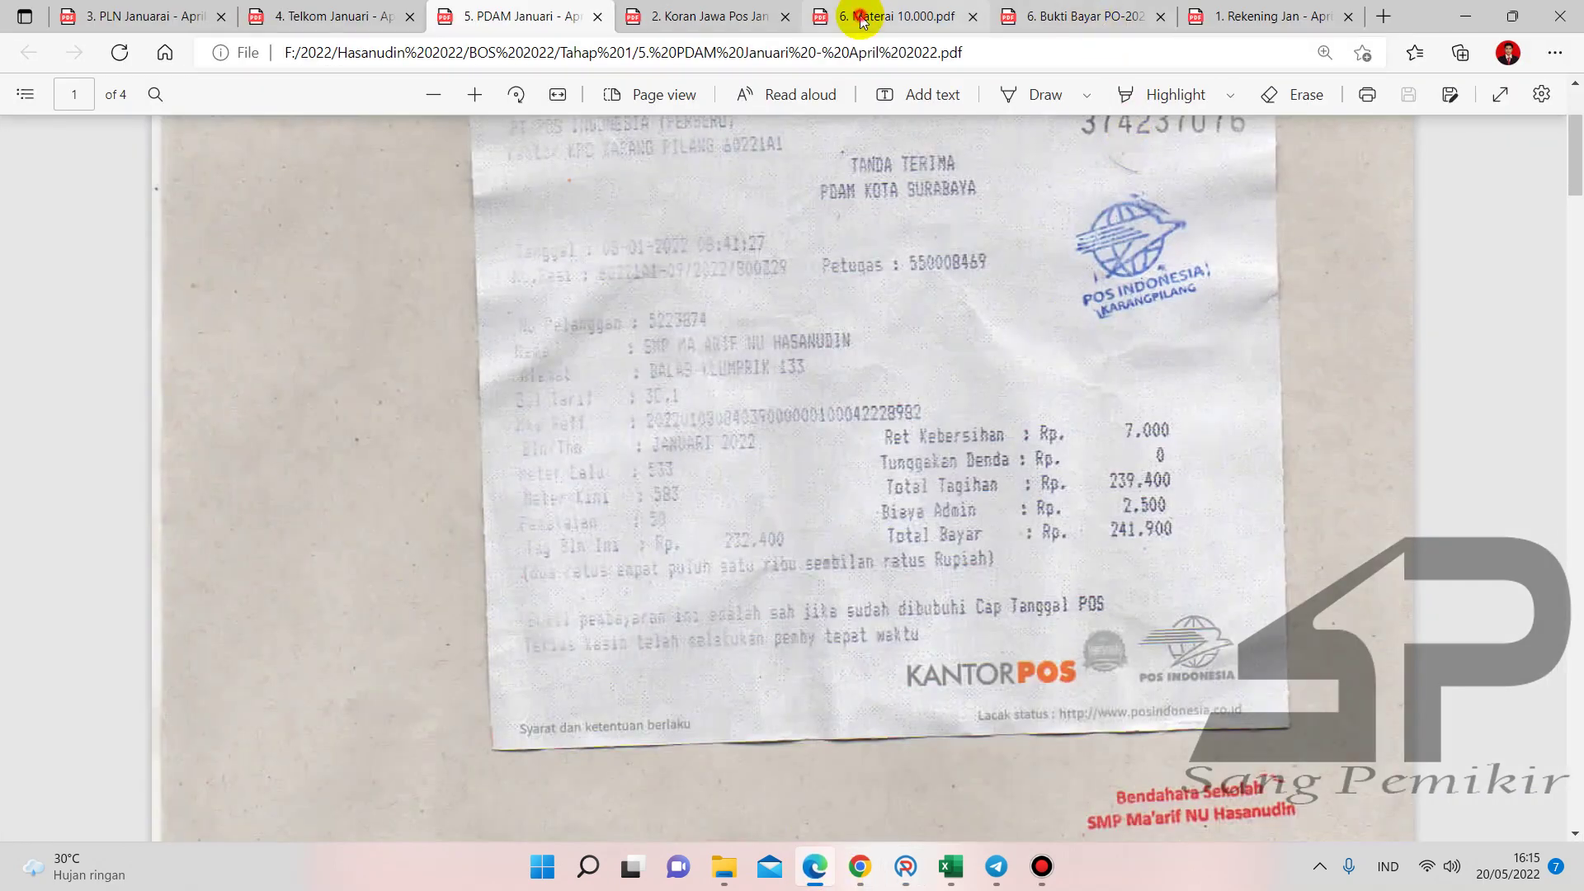
# - Check the Jawa Pos receipt, save the Rp 120.000 SPJ BPU01, and bring up Buku Pembantu KAS
pyautogui.click(861, 16)
pyautogui.click(651, 16)
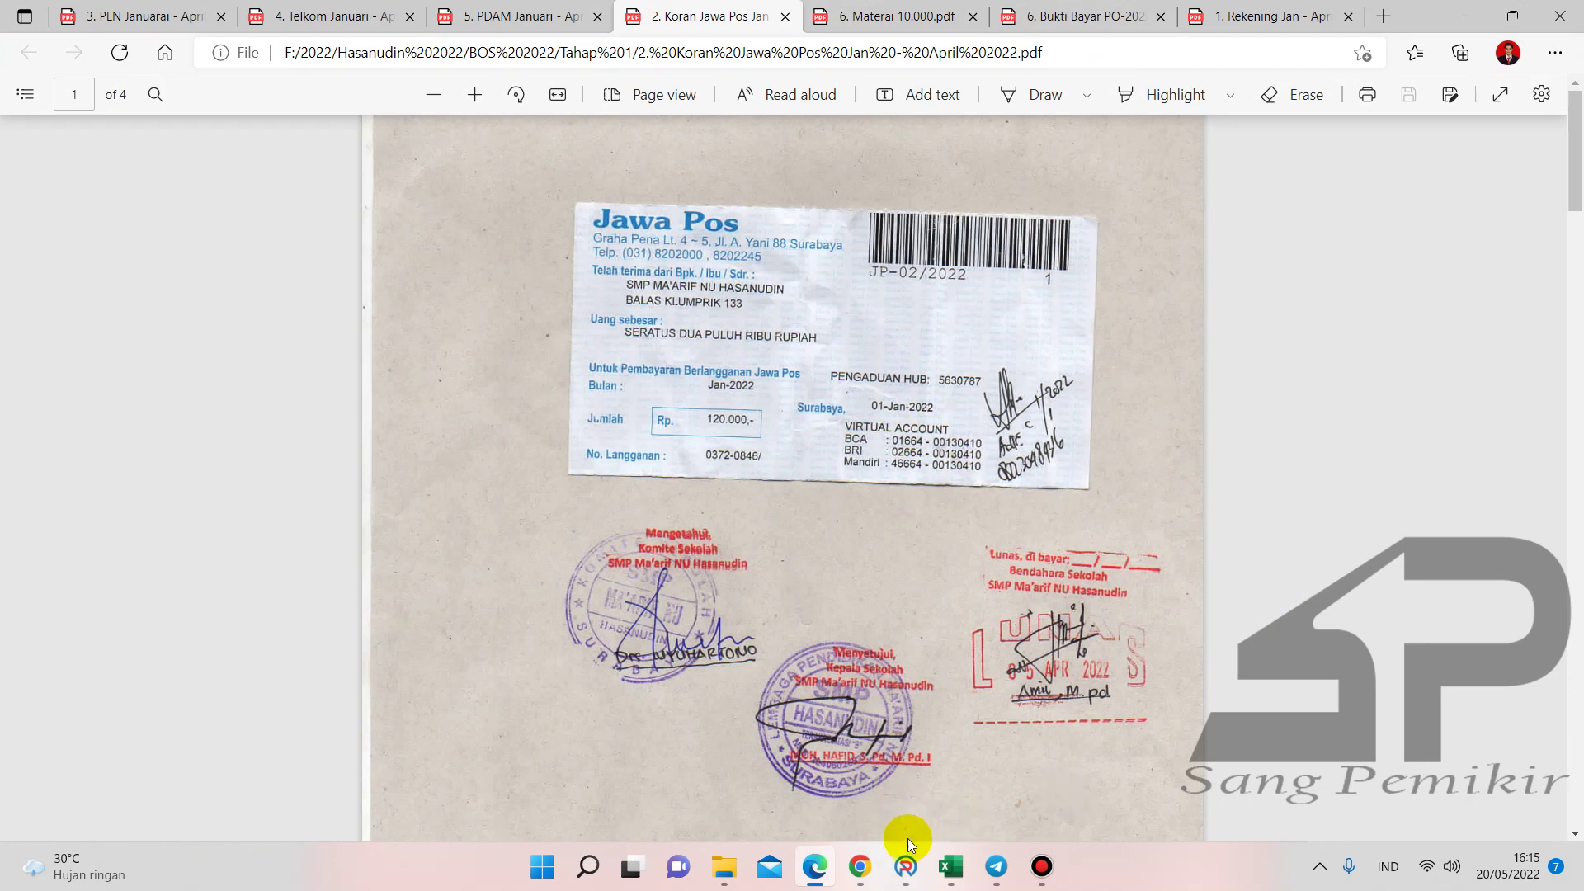
pyautogui.click(905, 862)
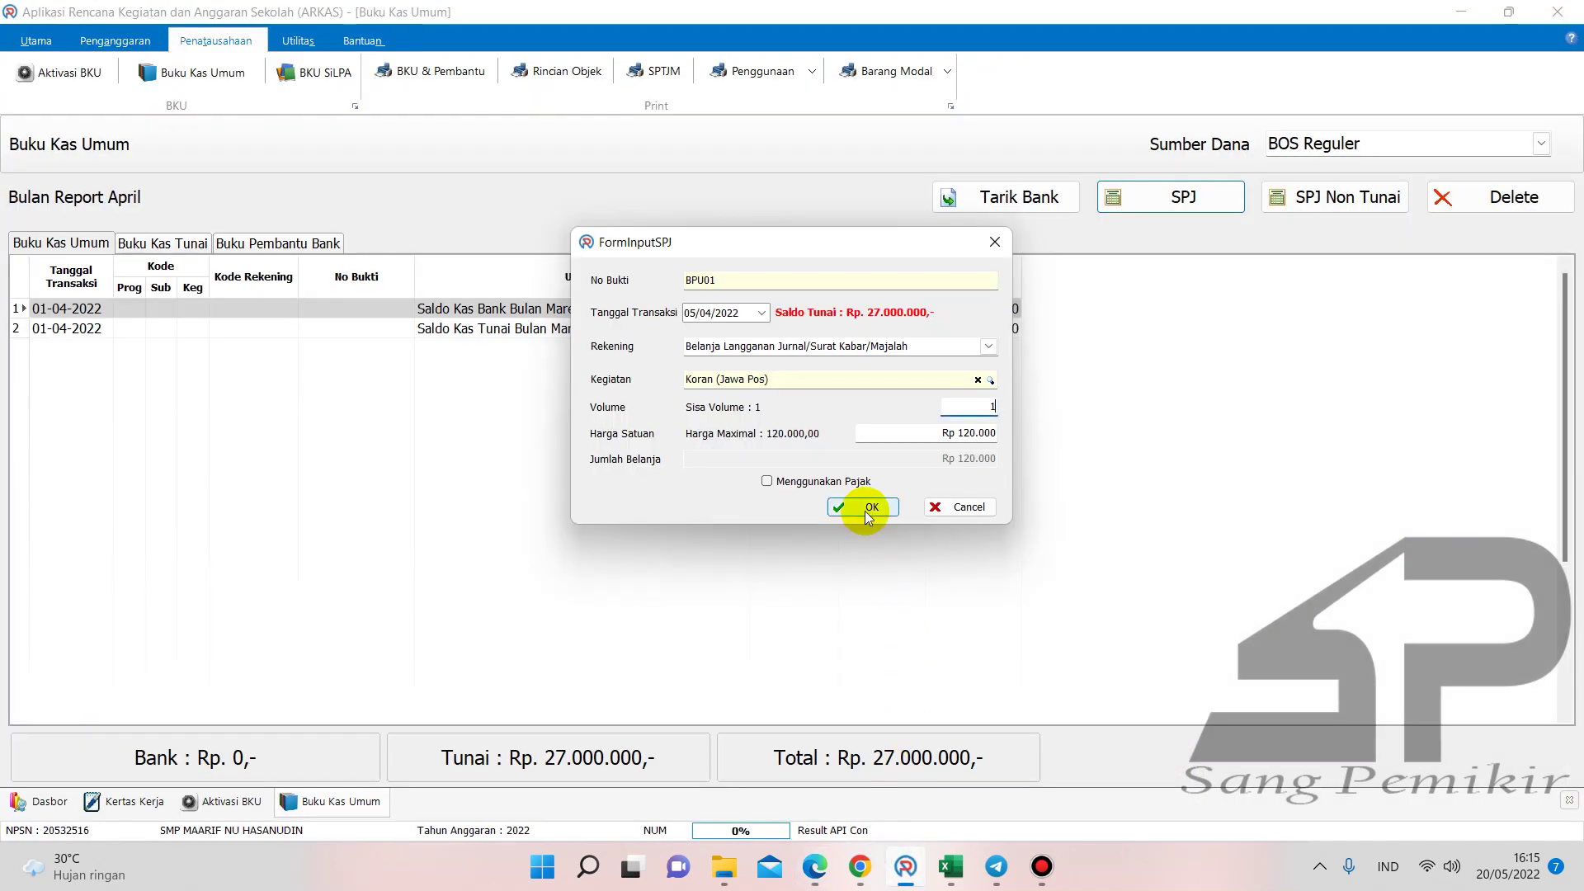
pyautogui.click(867, 512)
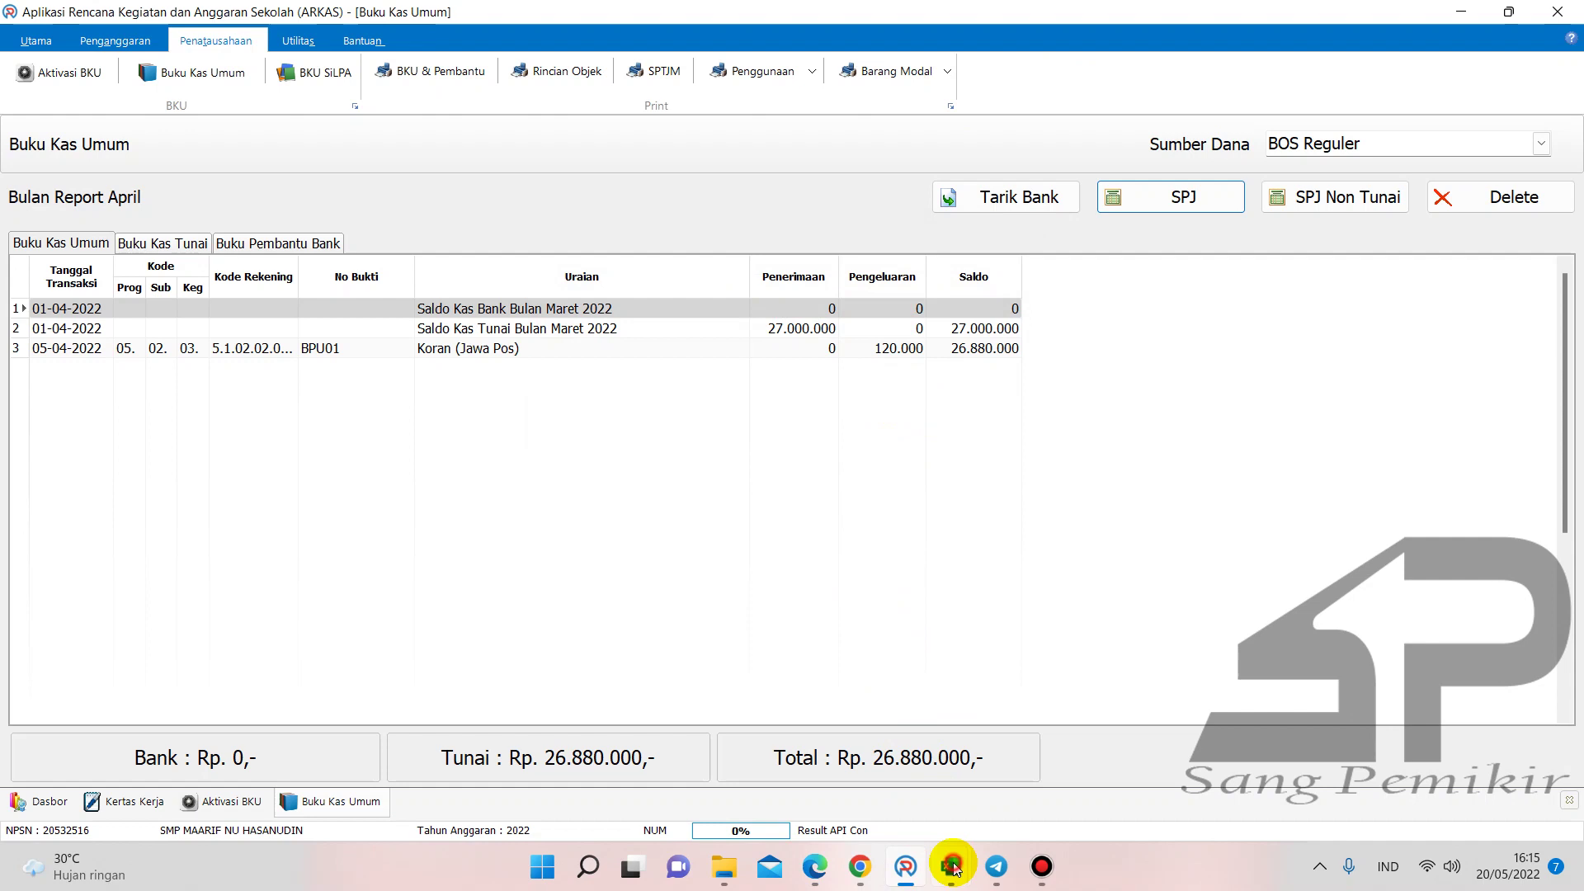
pyautogui.moveTo(954, 868)
pyautogui.click(764, 776)
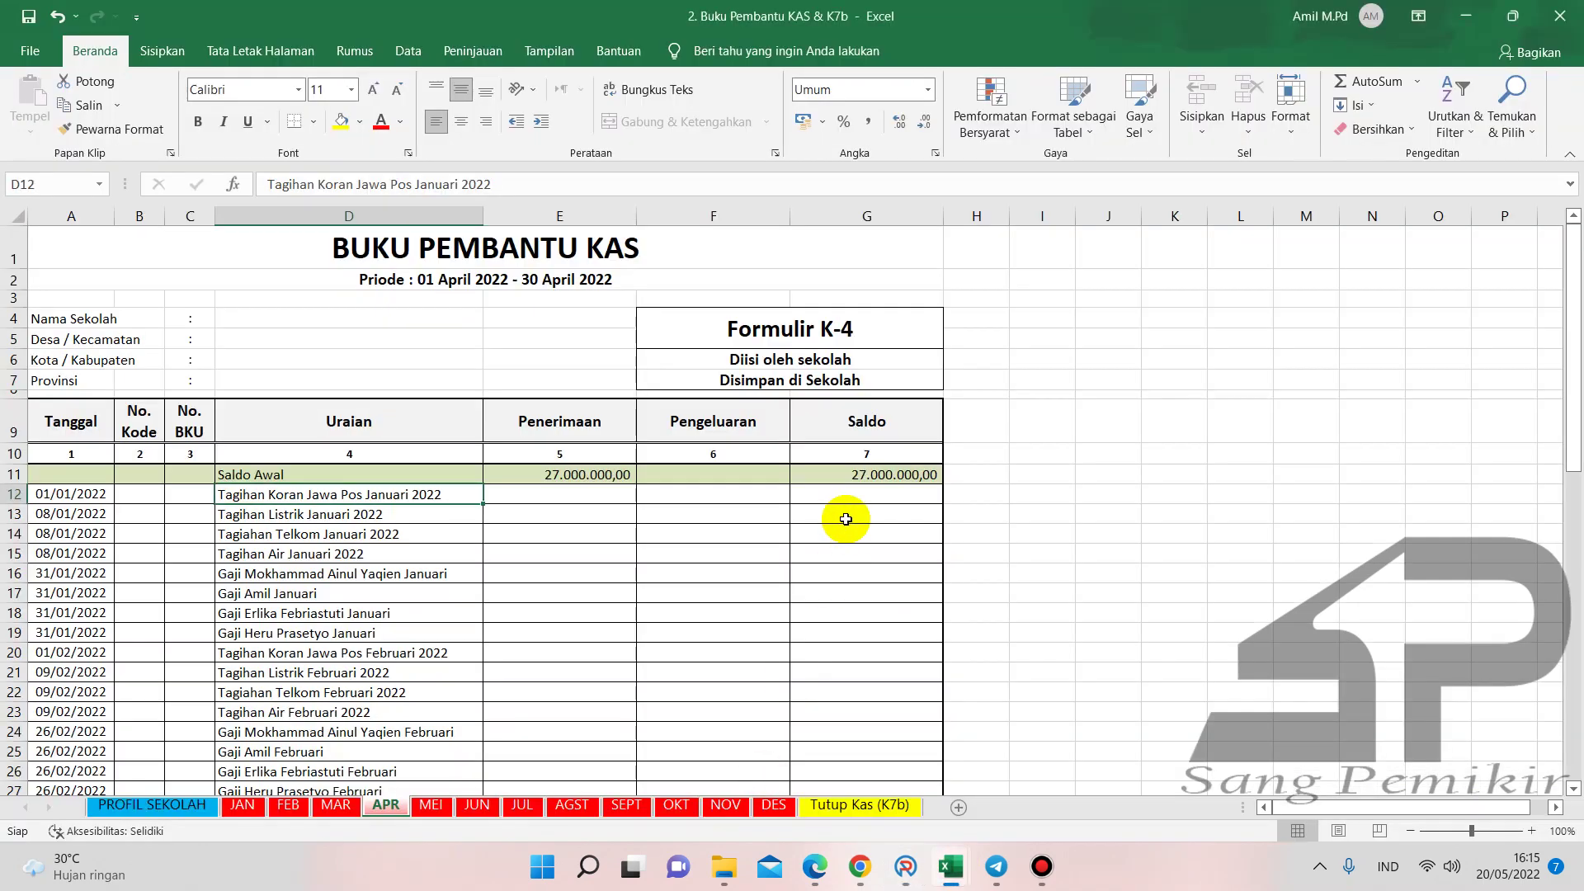
# - Enter 120.000 as the Jawa Pos bill spending in F12, leaving a 26.880.000 balance
pyautogui.click(642, 496)
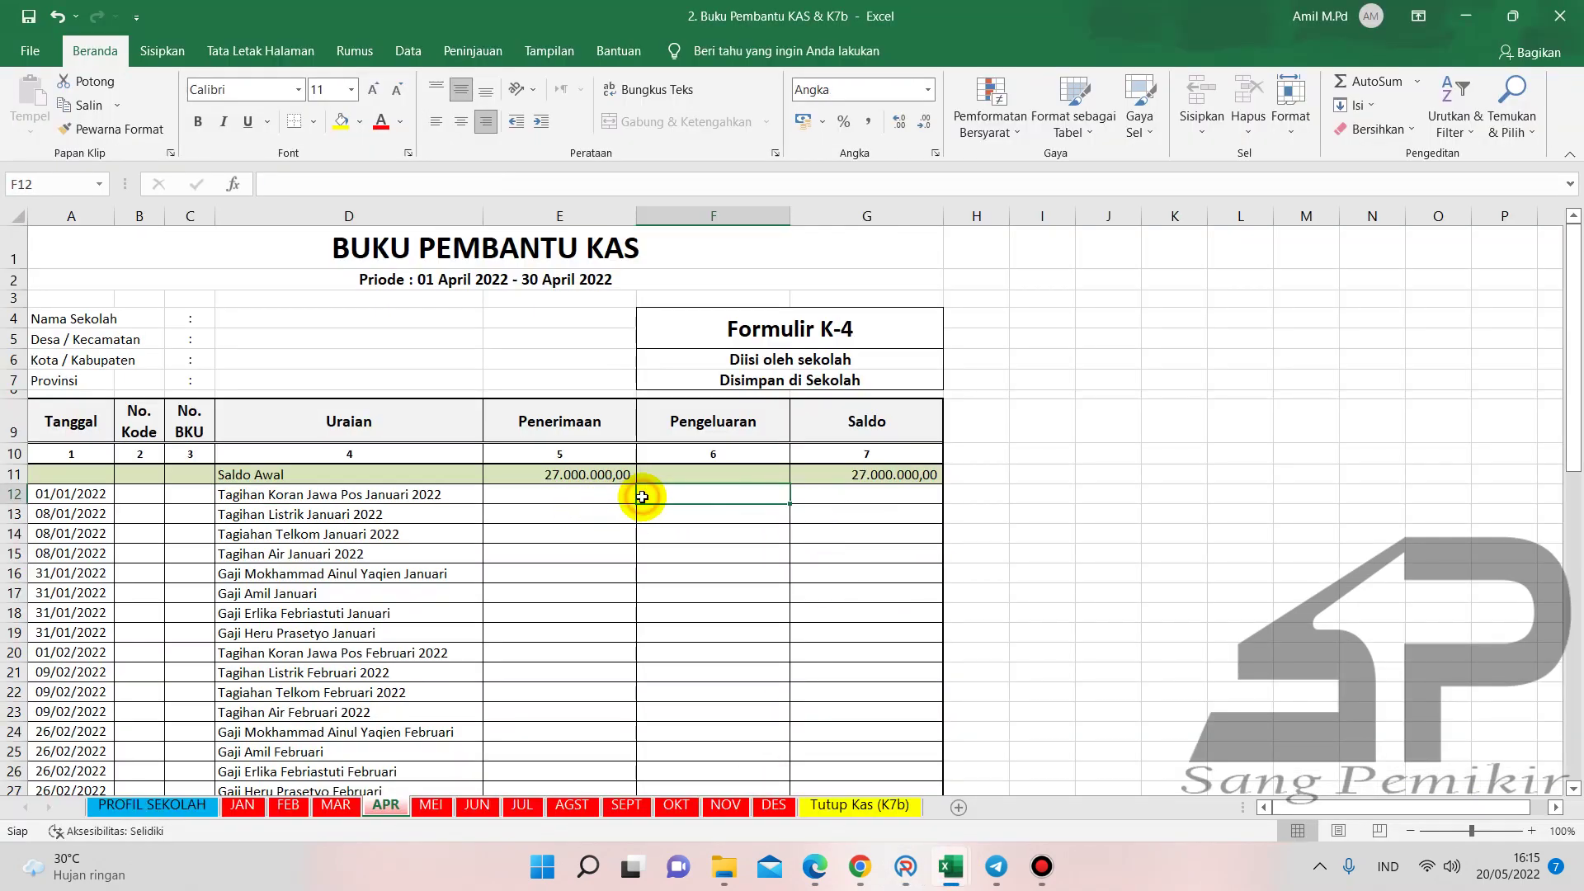
pyautogui.write('120000')
pyautogui.press('Return')
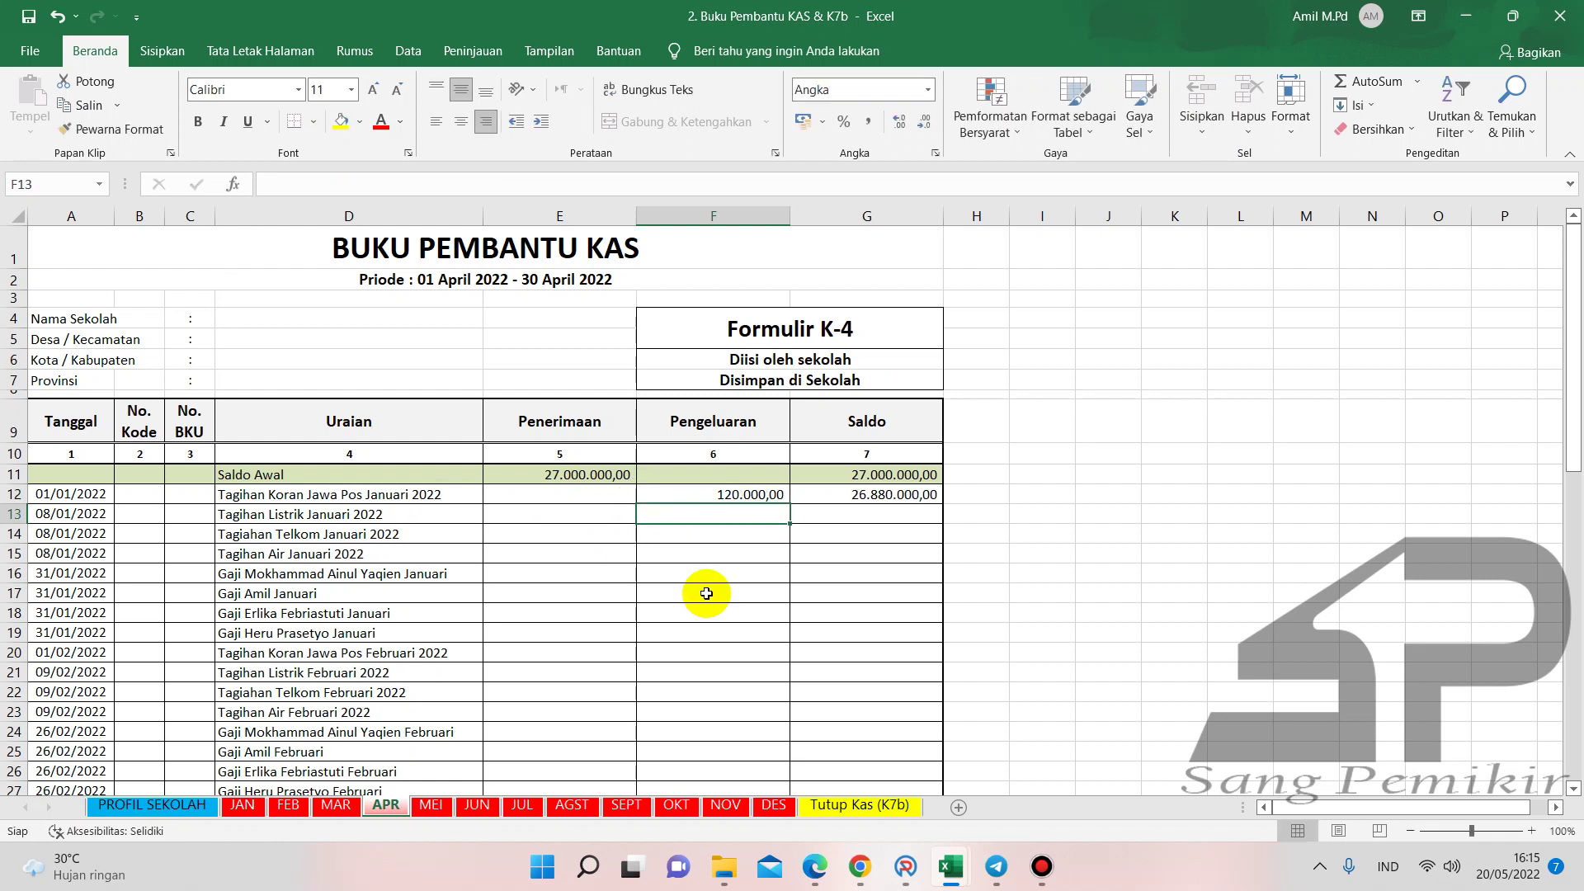
# - Bring the April sheet of the '3. Buku Kas Umum (BKU)' workbook forward
pyautogui.moveTo(951, 866)
pyautogui.click(874, 775)
pyautogui.scroll(3, 684, 420)
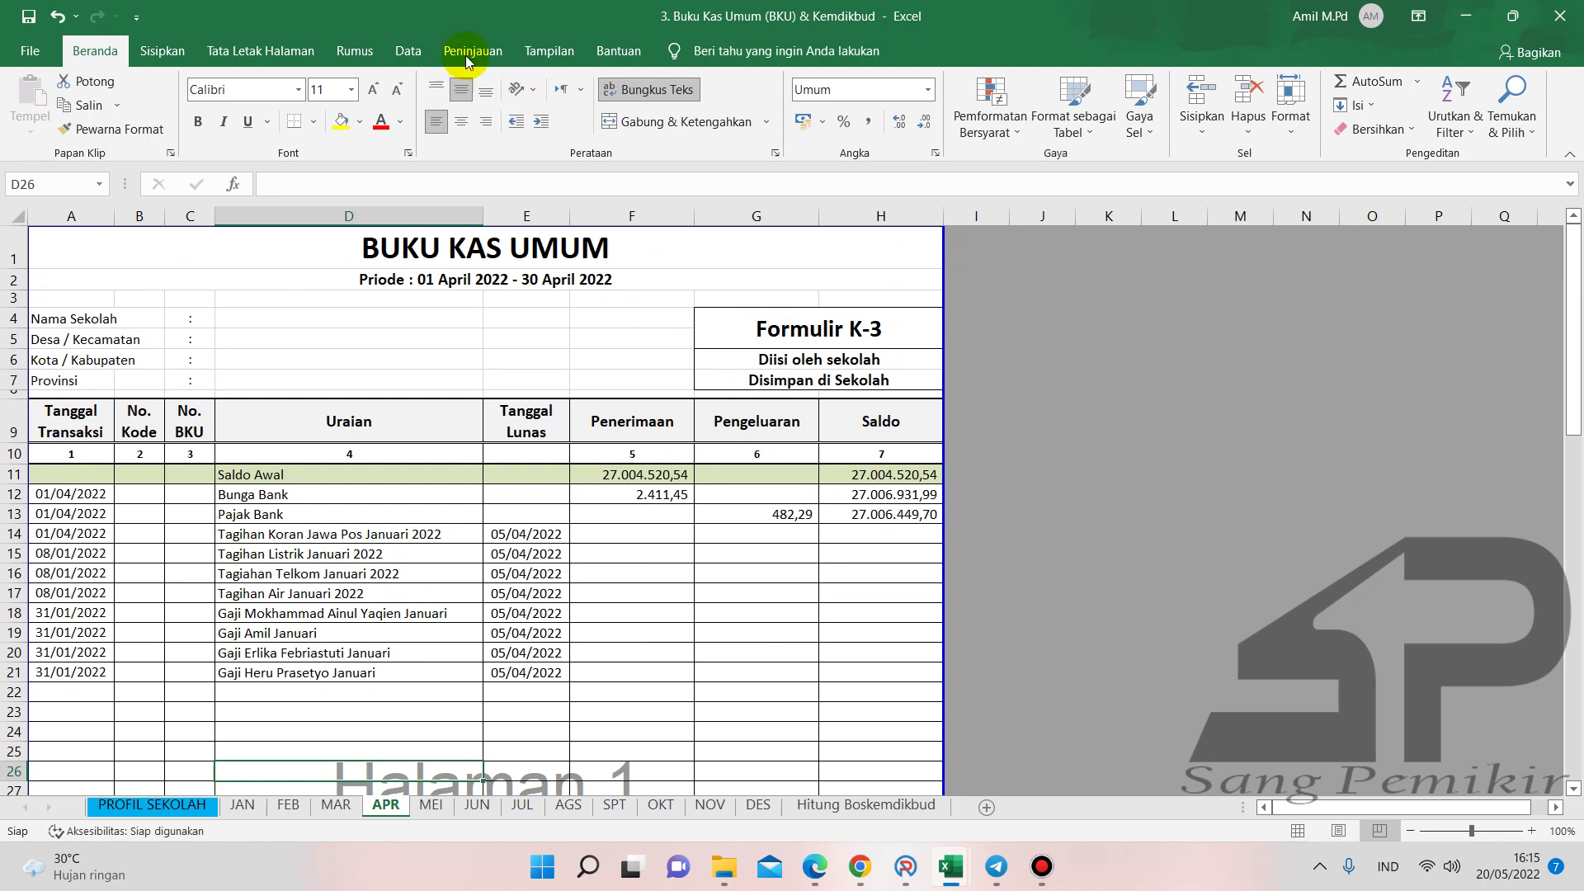
# - Protect the APR sheet of the Buku Kas Umum workbook
pyautogui.click(470, 51)
pyautogui.click(940, 111)
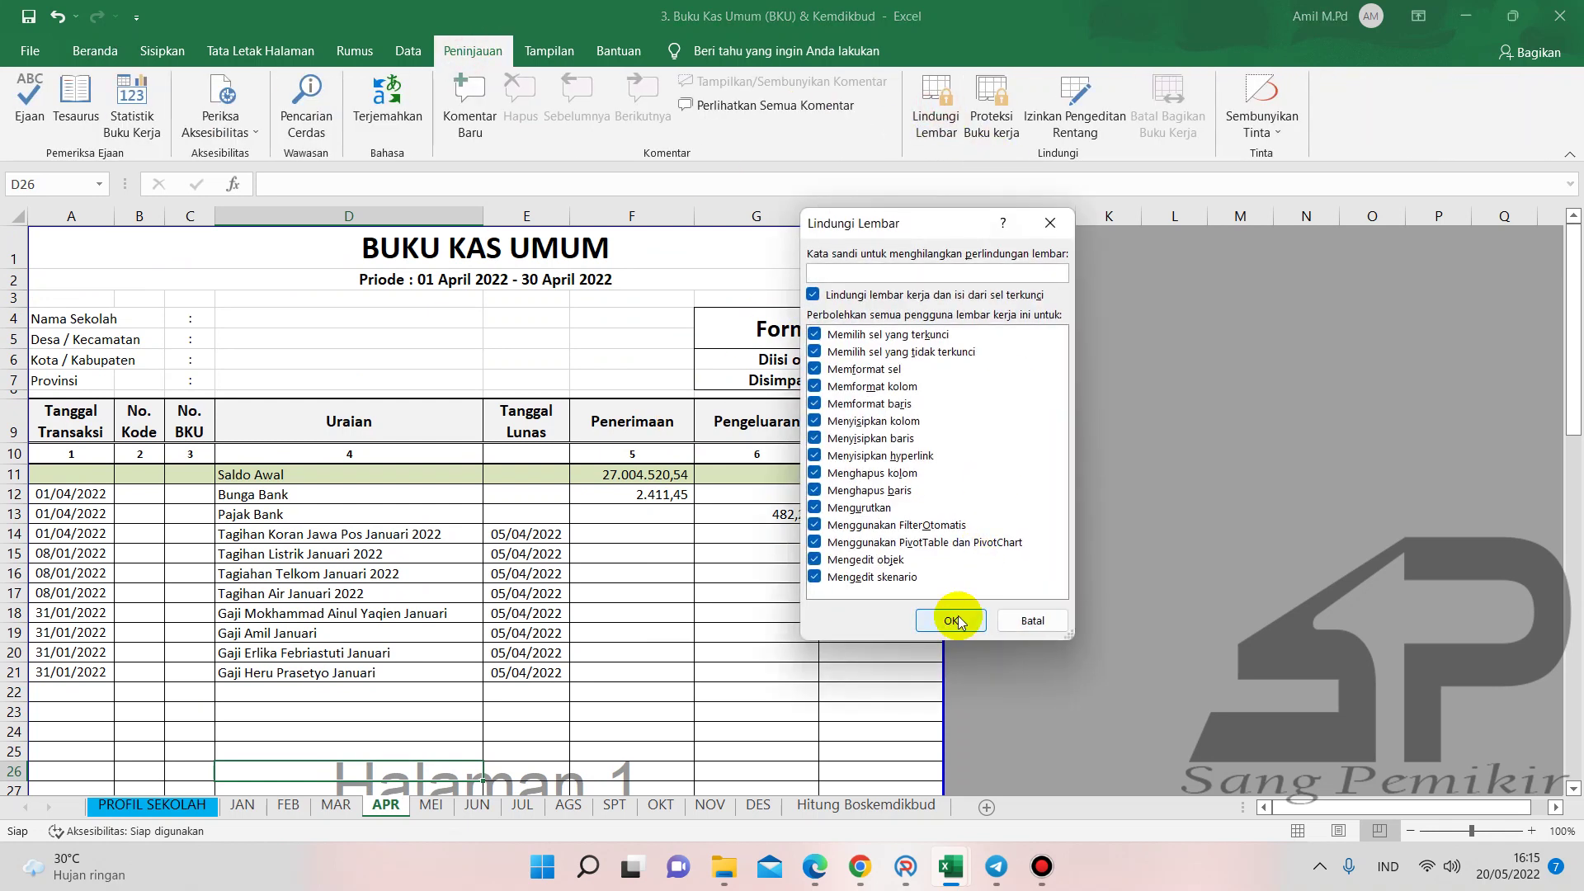
pyautogui.click(950, 615)
# - Record 120.000 in G14 for the Jawa Pos bill, bringing the balance to 26.886.449,70
pyautogui.click(712, 538)
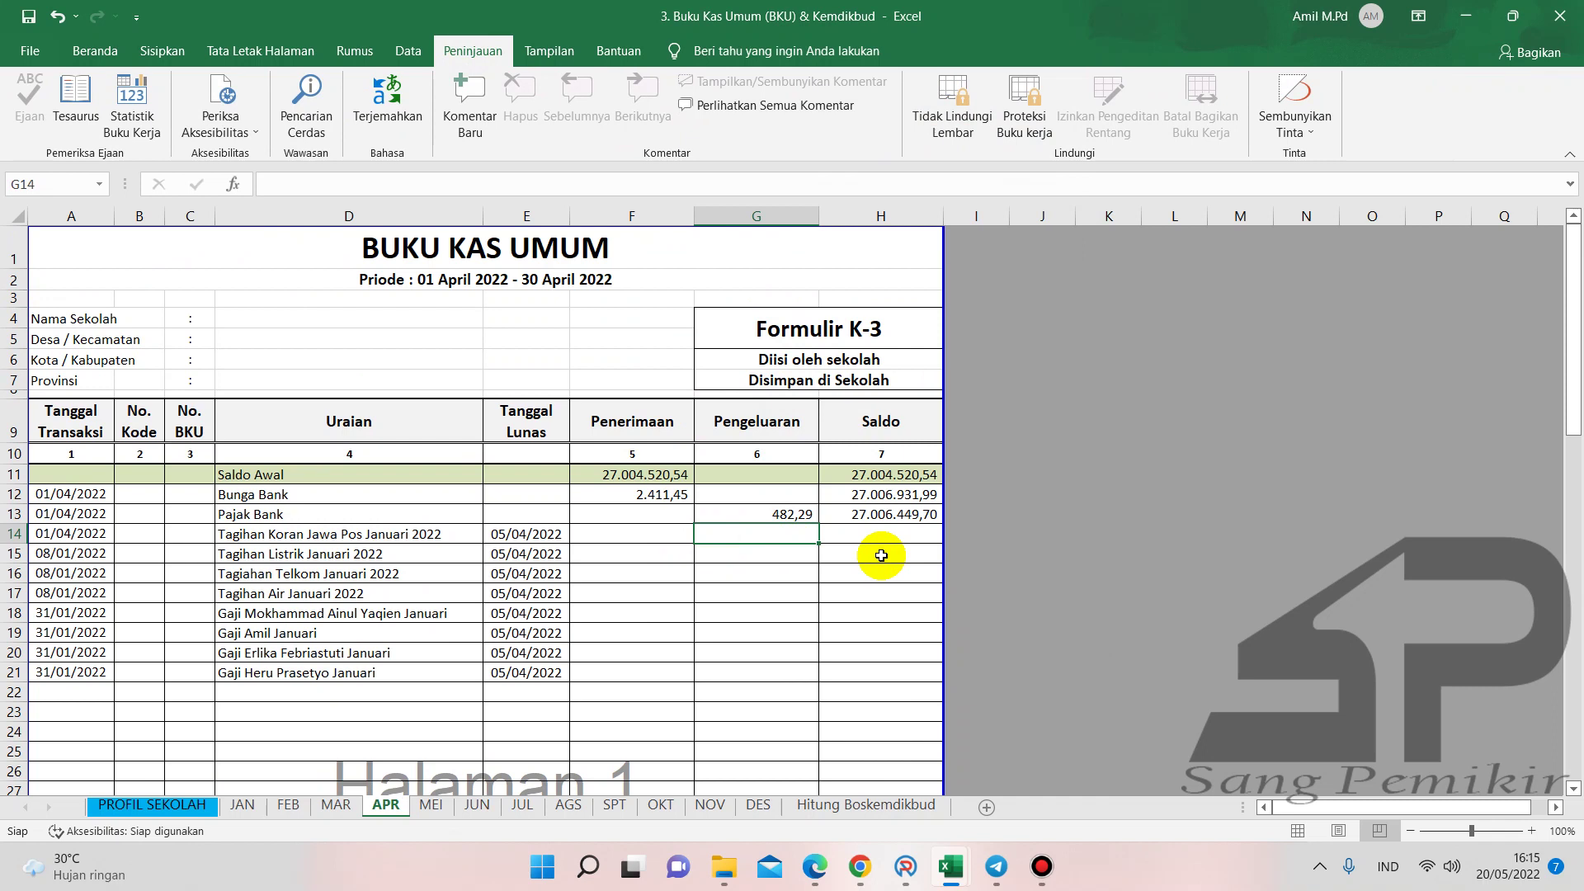
pyautogui.write('120.')
pyautogui.write('0000')
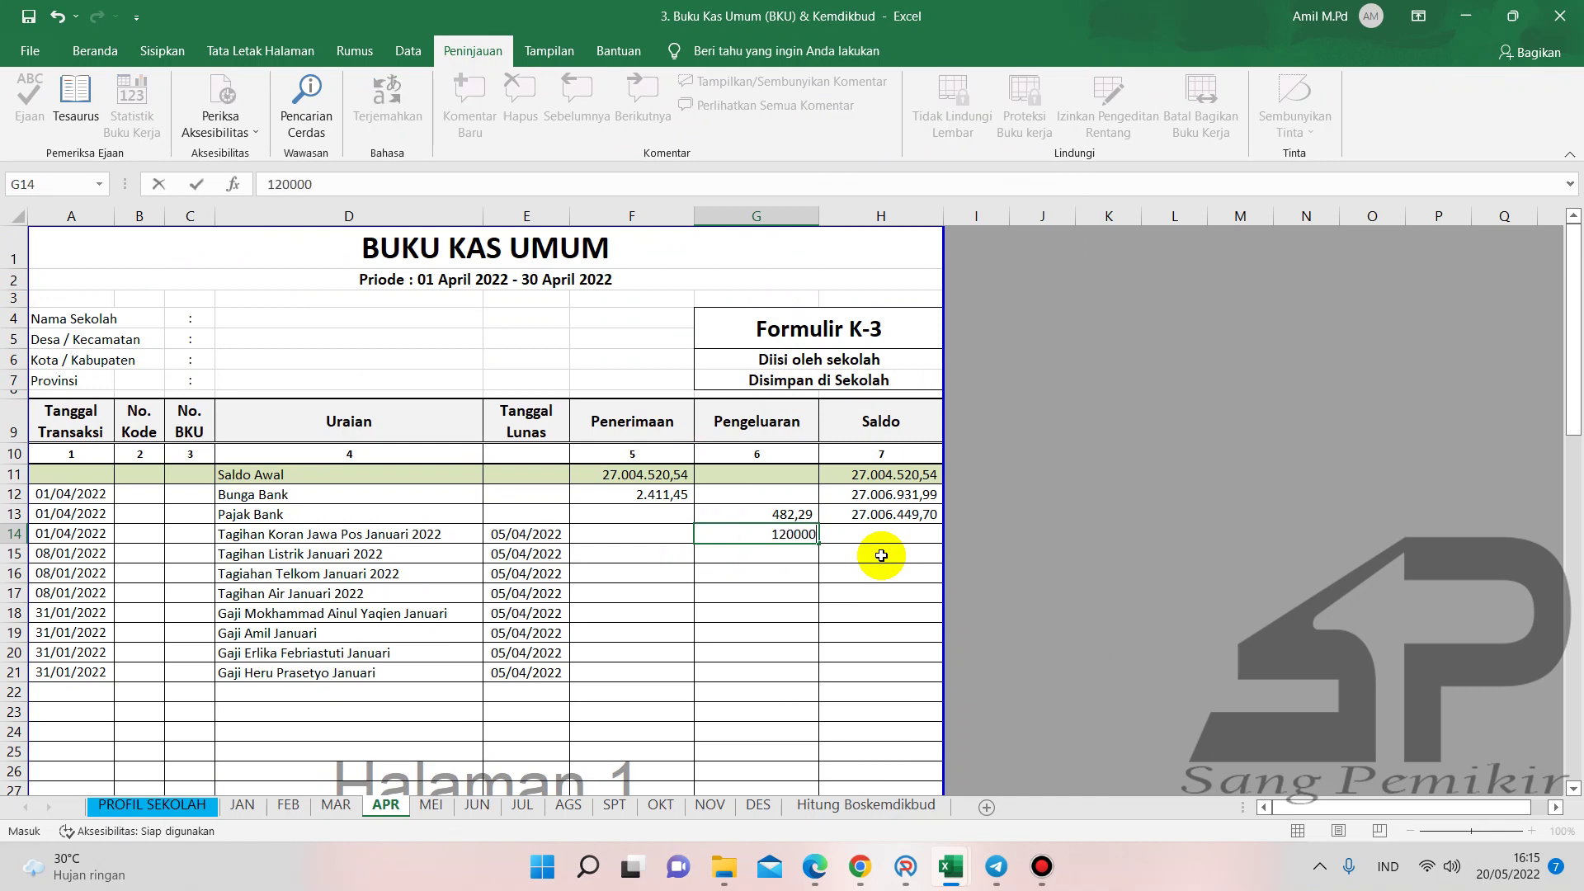
pyautogui.press('Return')
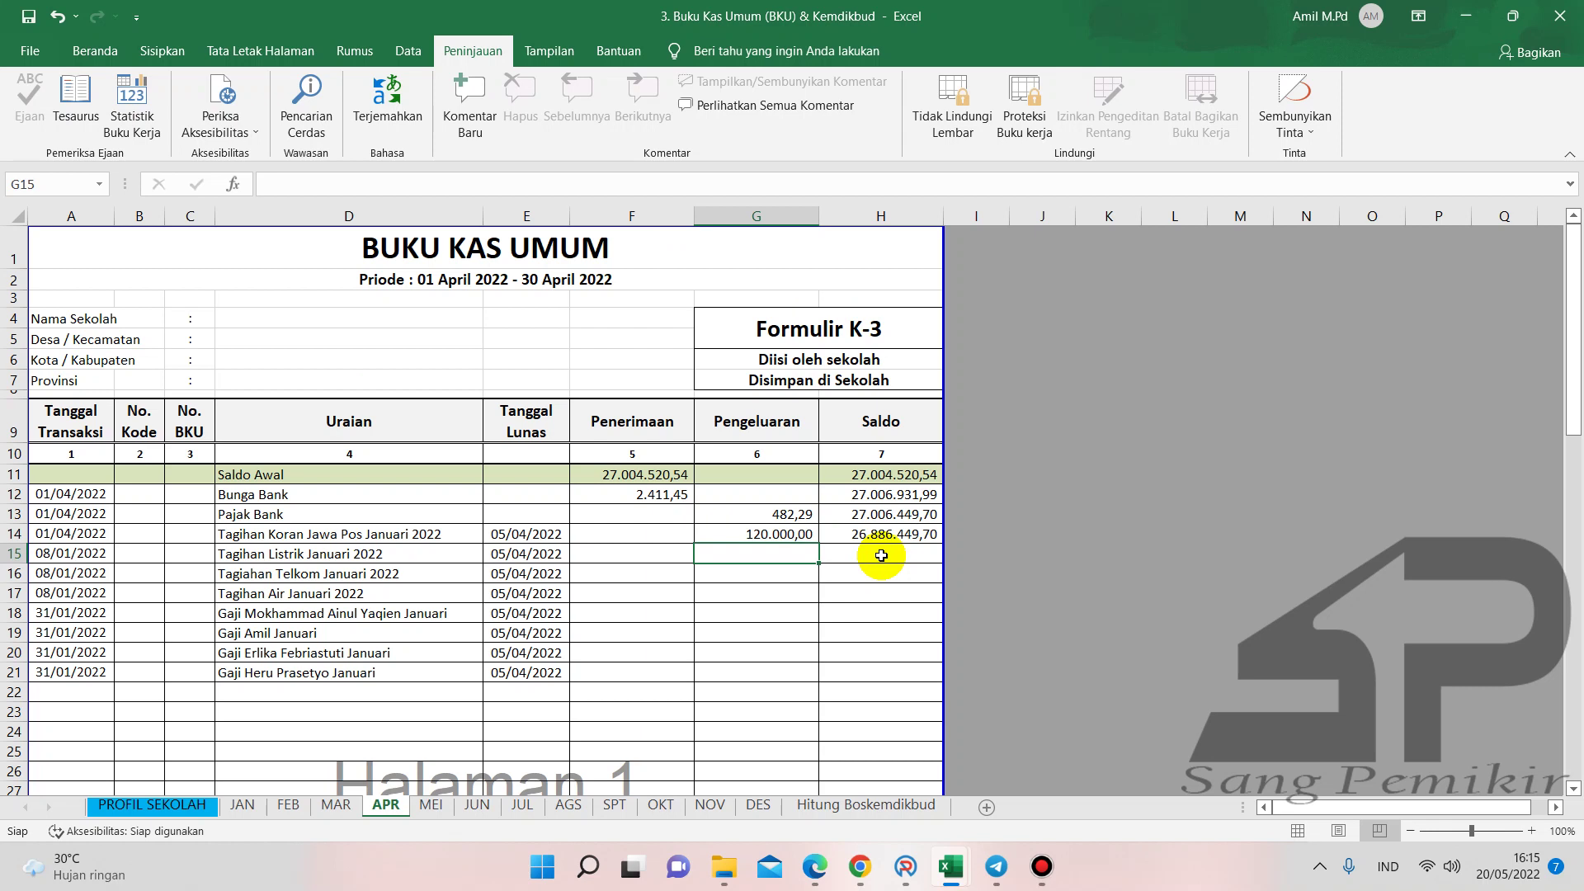
pyautogui.click(788, 593)
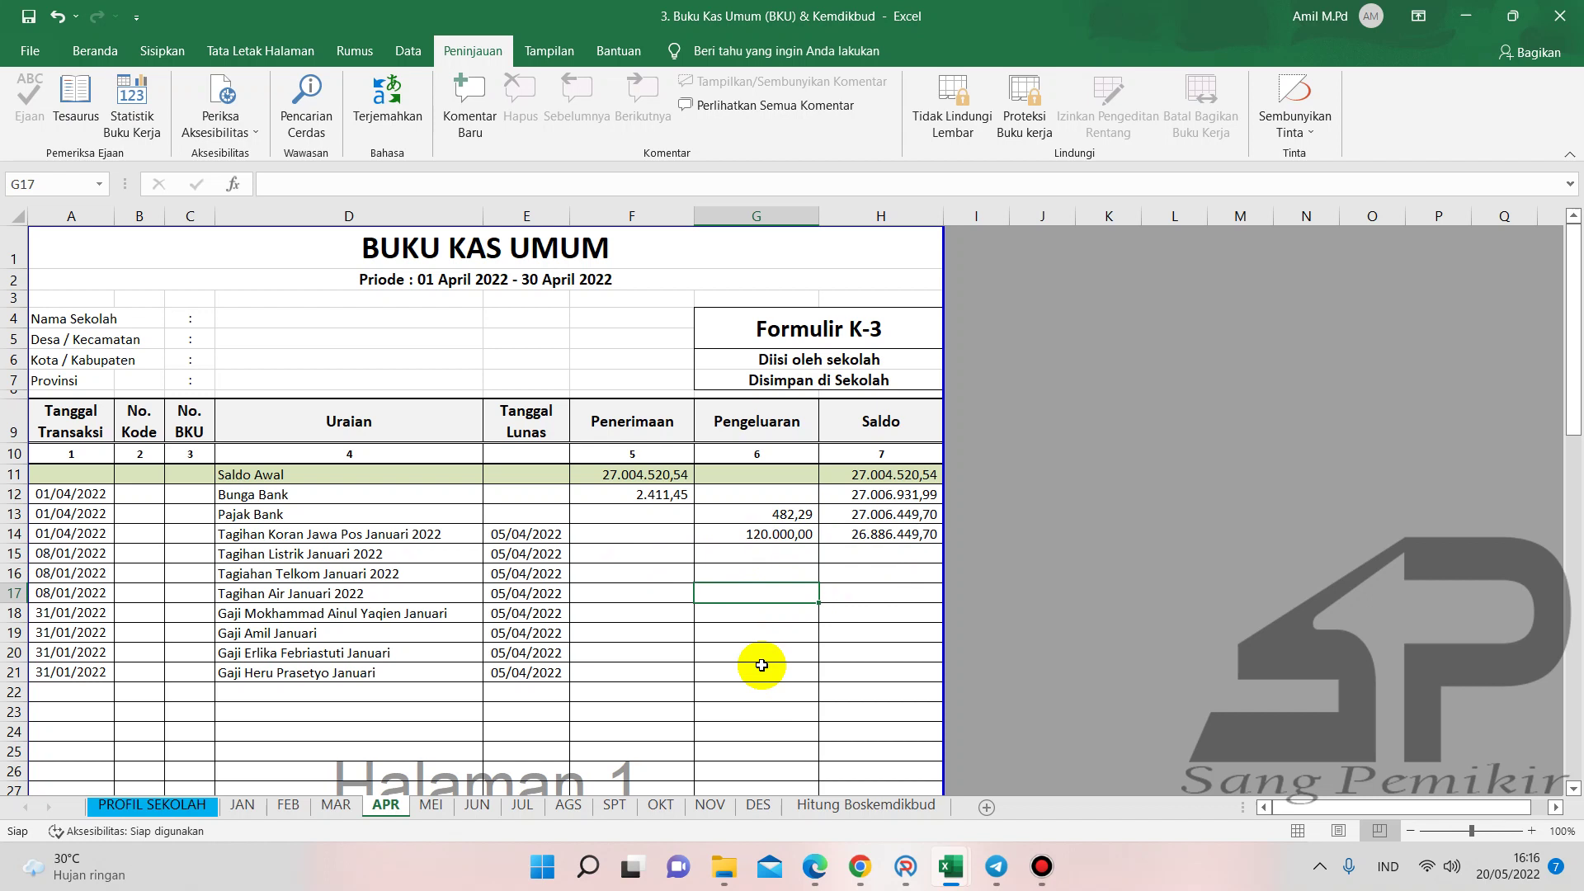
pyautogui.moveTo(903, 862)
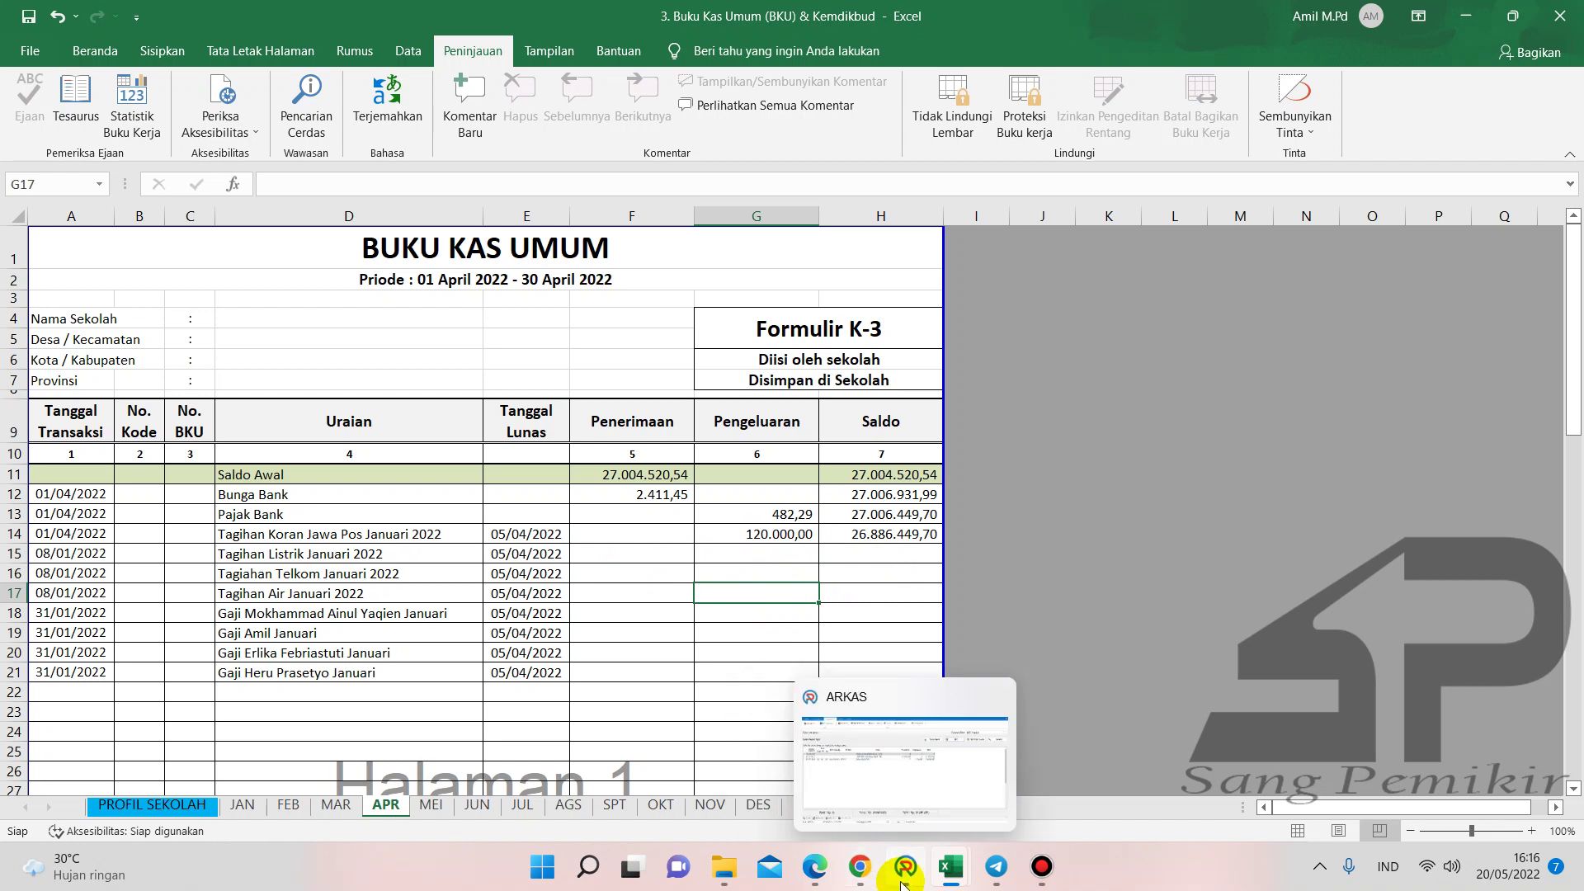
# - In Buku Pembantu KAS, review the electricity (D13) and water (D15) bill descriptions
pyautogui.moveTo(950, 866)
pyautogui.click(781, 767)
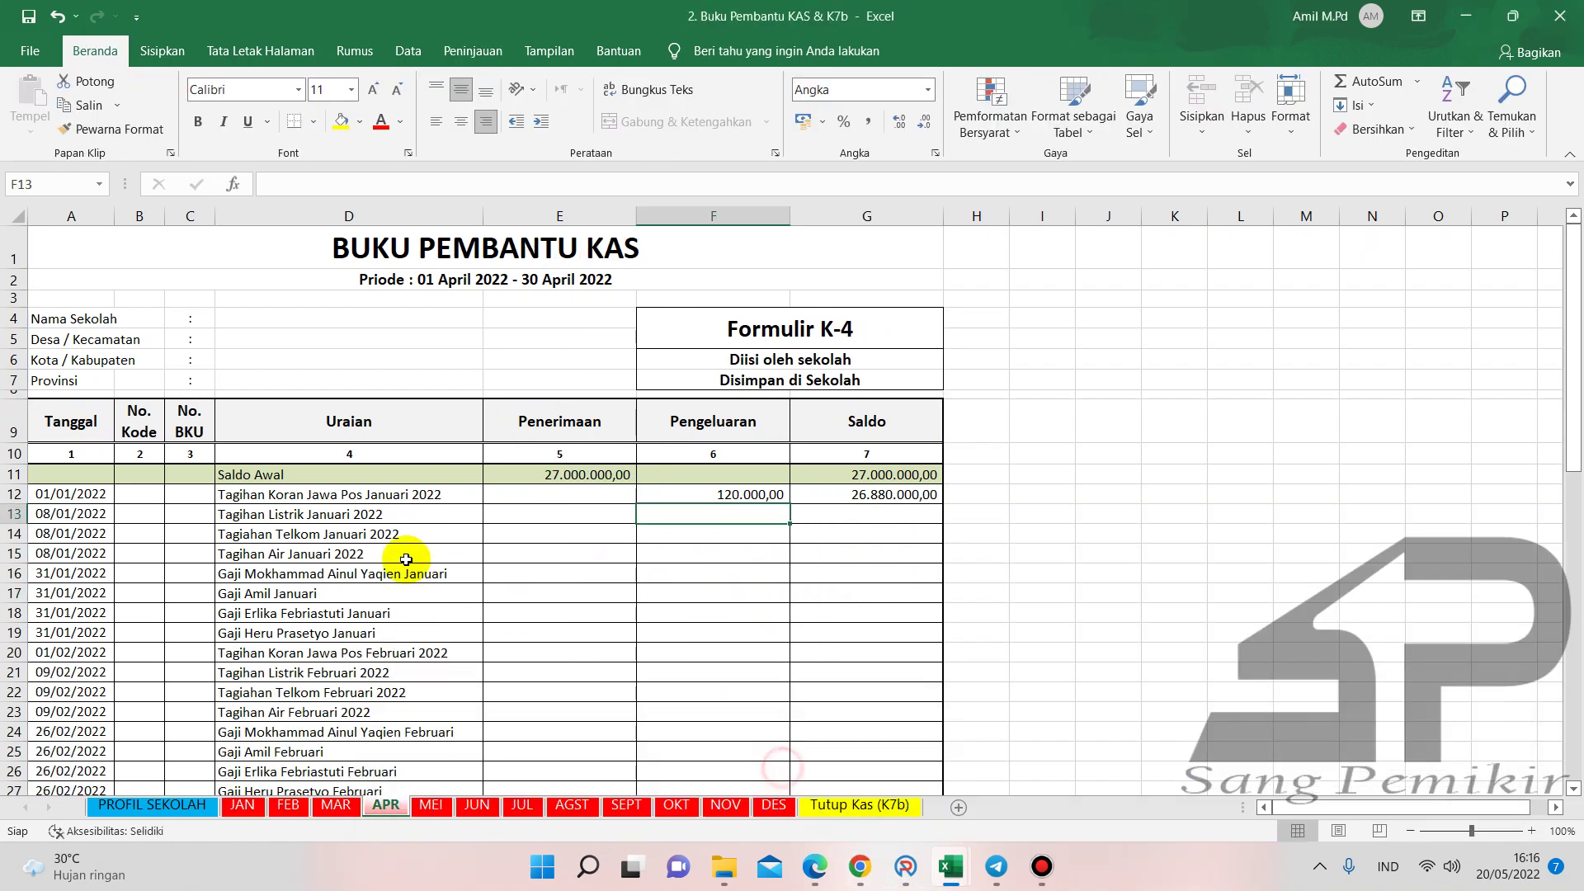
pyautogui.click(355, 515)
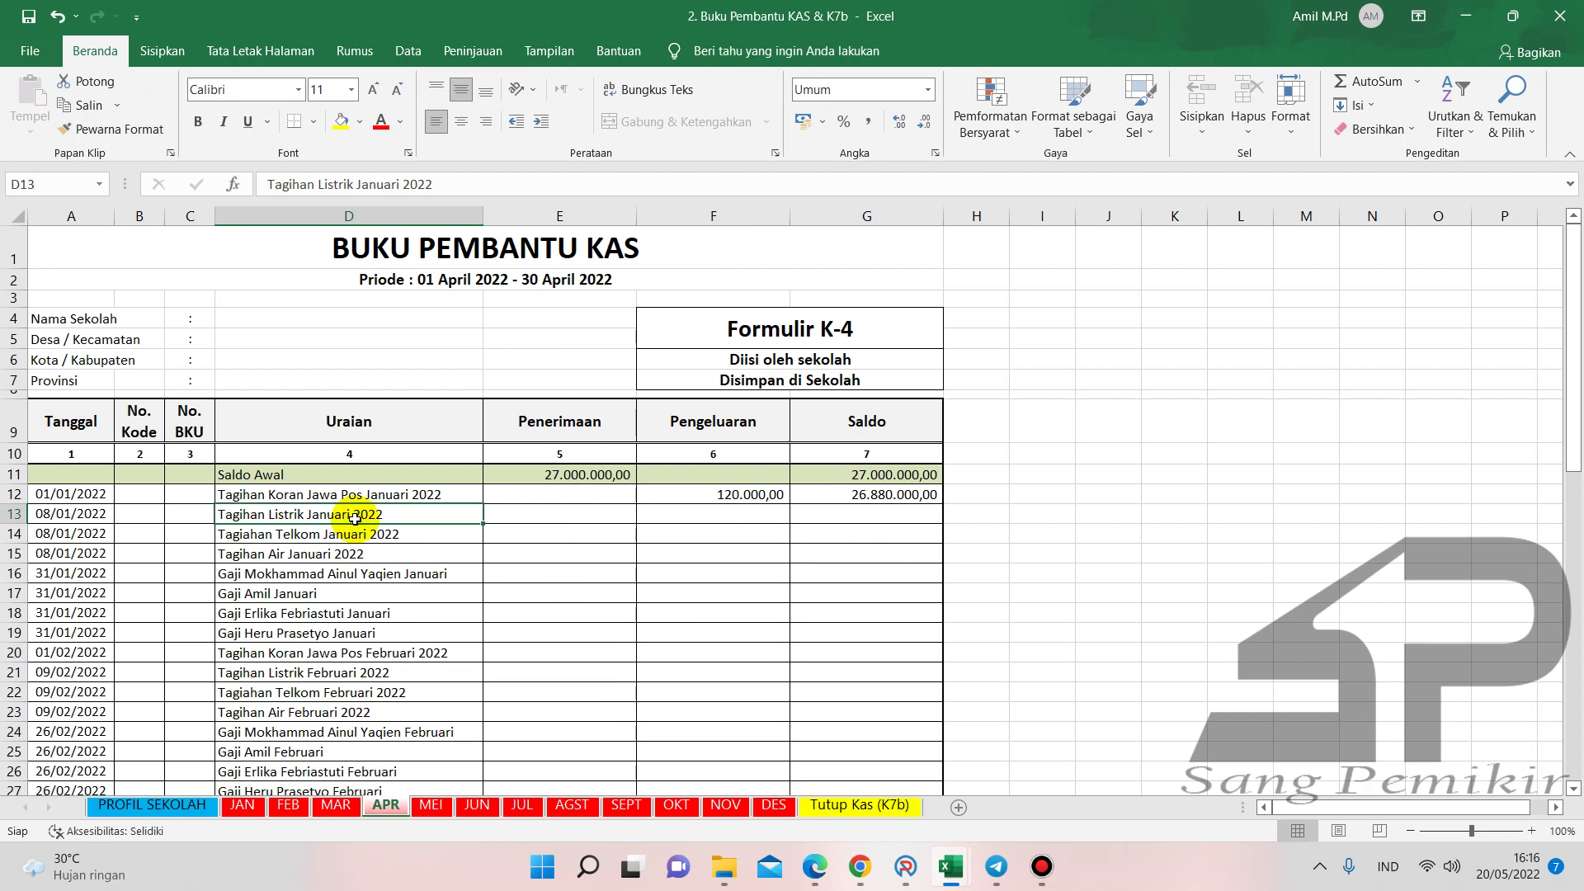
pyautogui.click(372, 552)
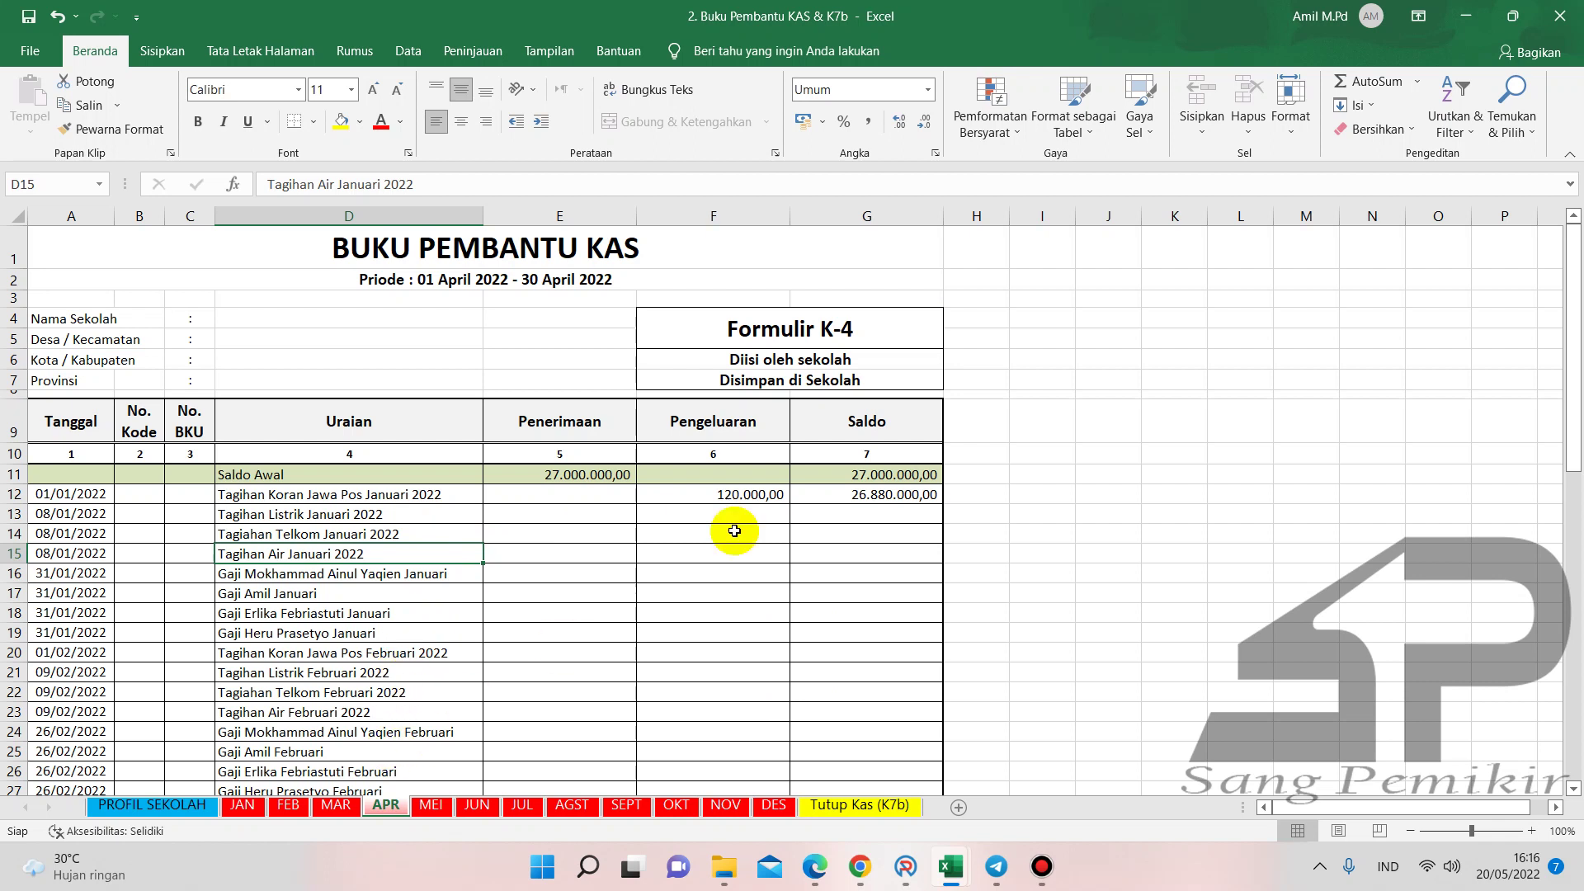
# - Start a new ARKAS SPJ entry under the Belanja Tagihan Listrik account
pyautogui.click(898, 860)
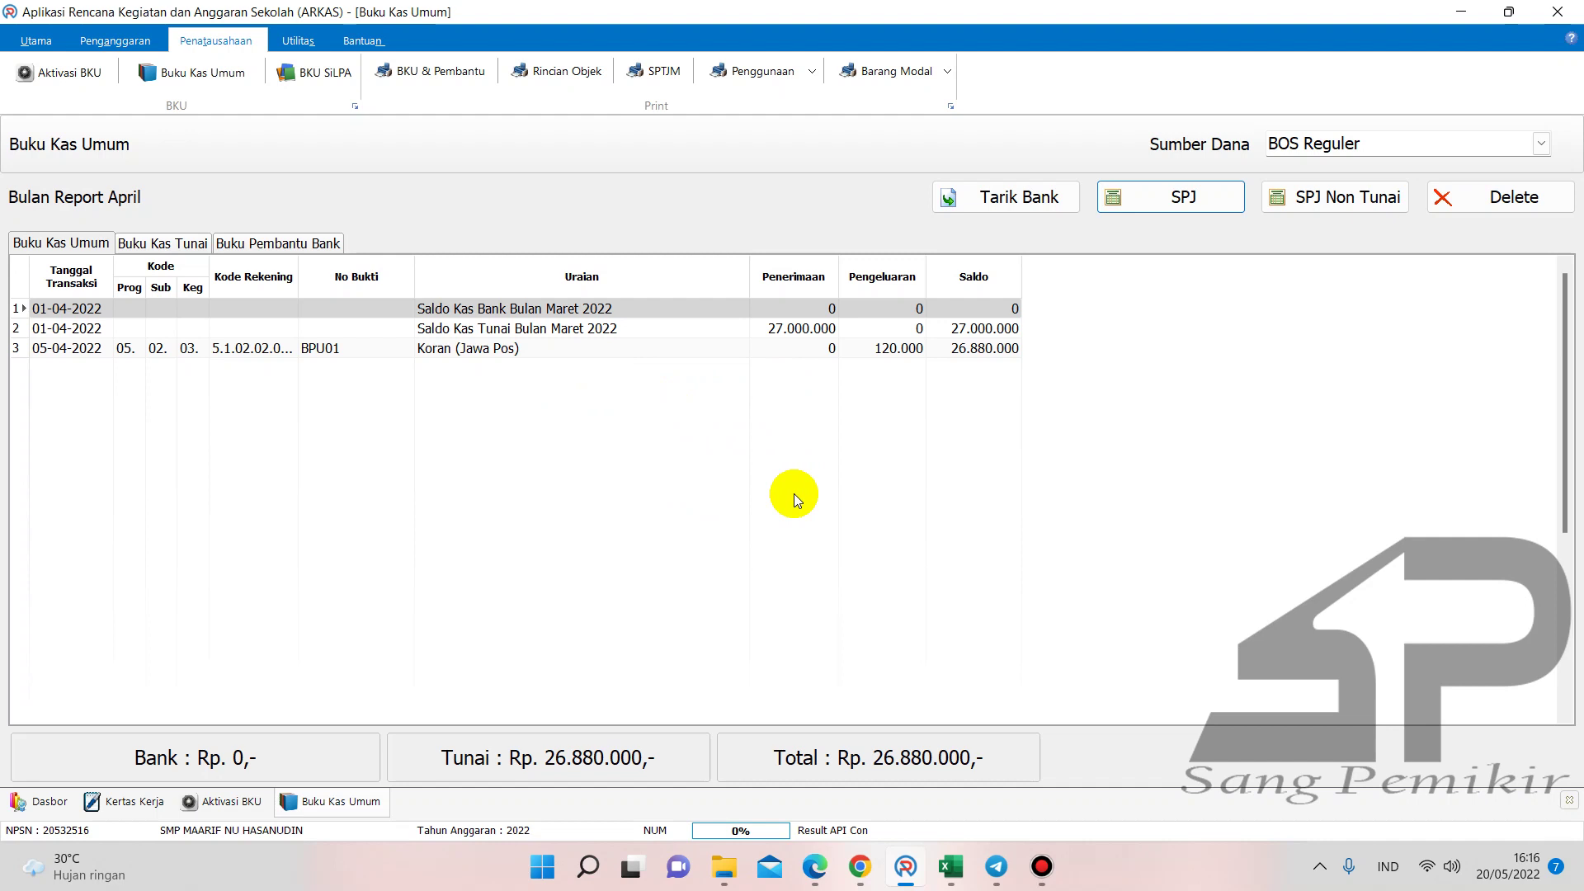
pyautogui.click(1180, 198)
pyautogui.click(989, 345)
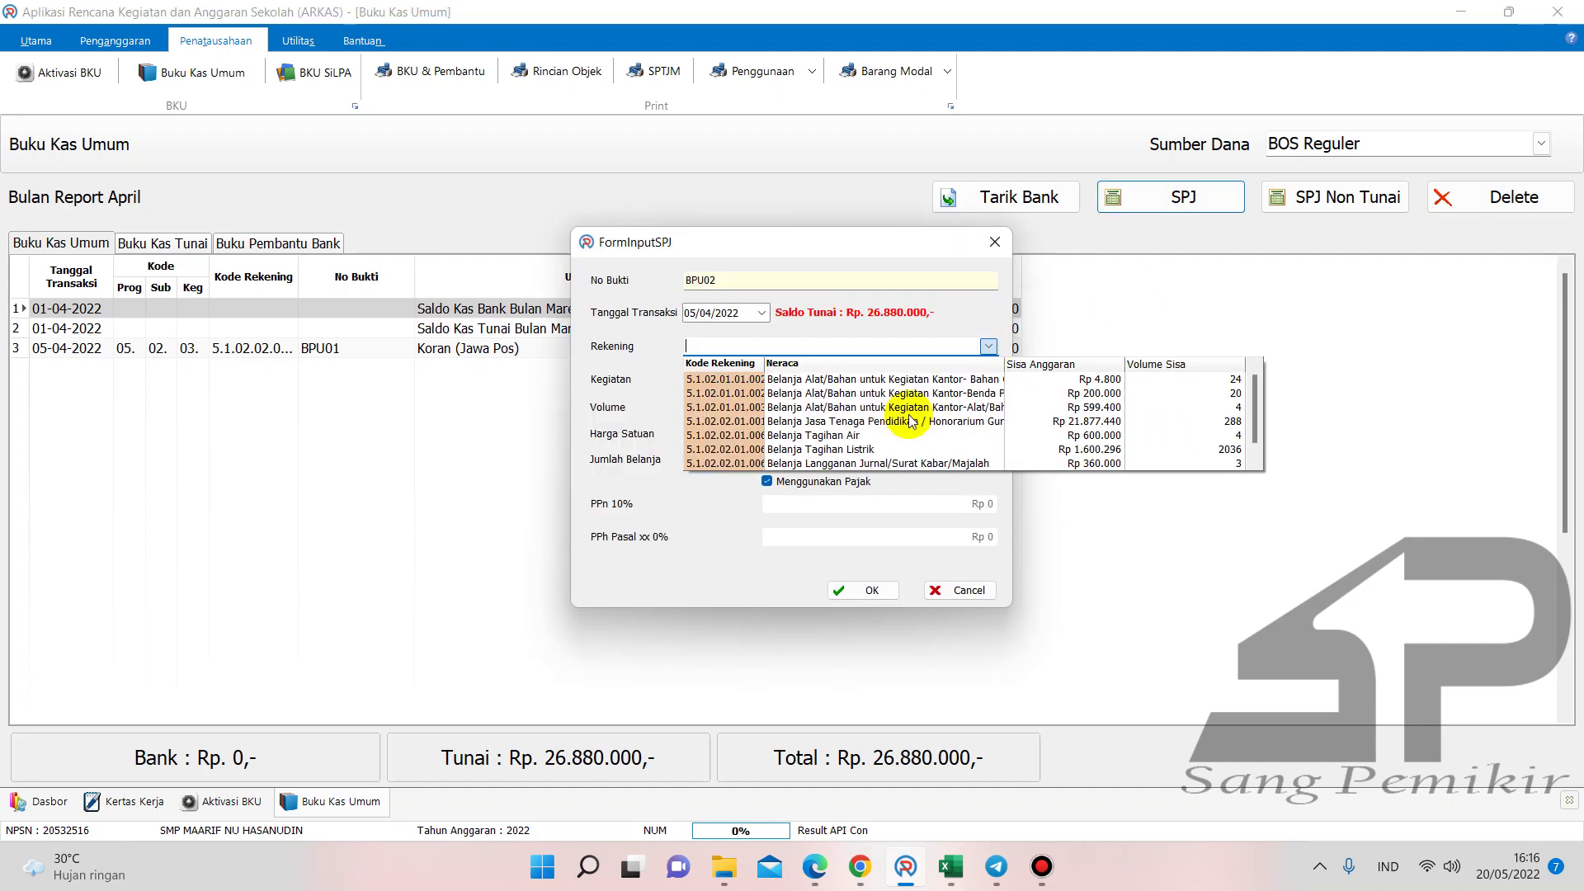
pyautogui.click(903, 449)
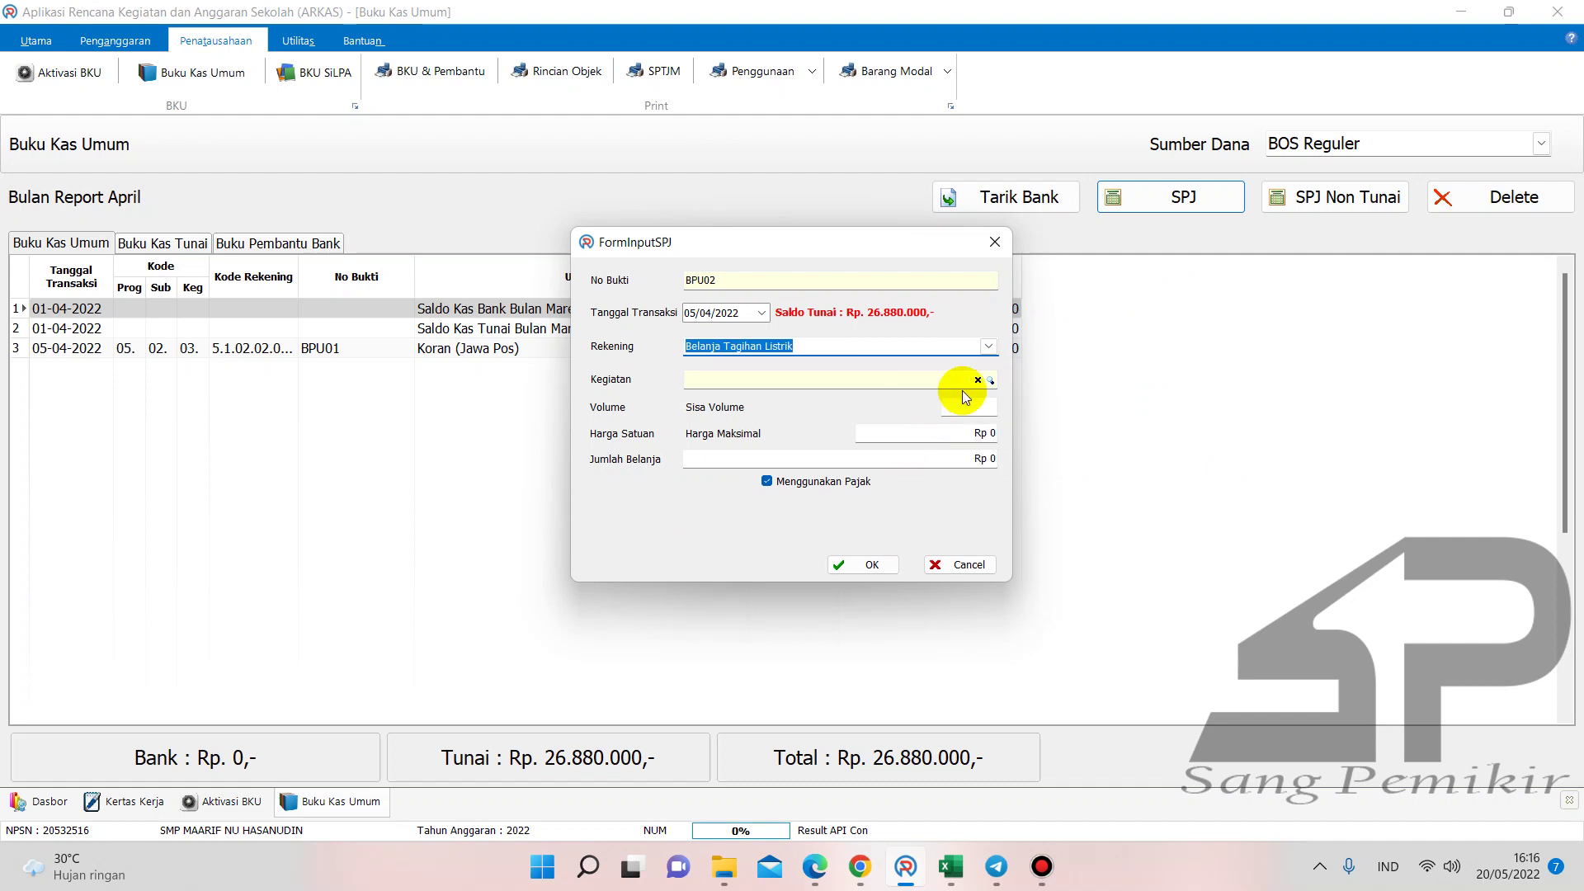
pyautogui.click(815, 866)
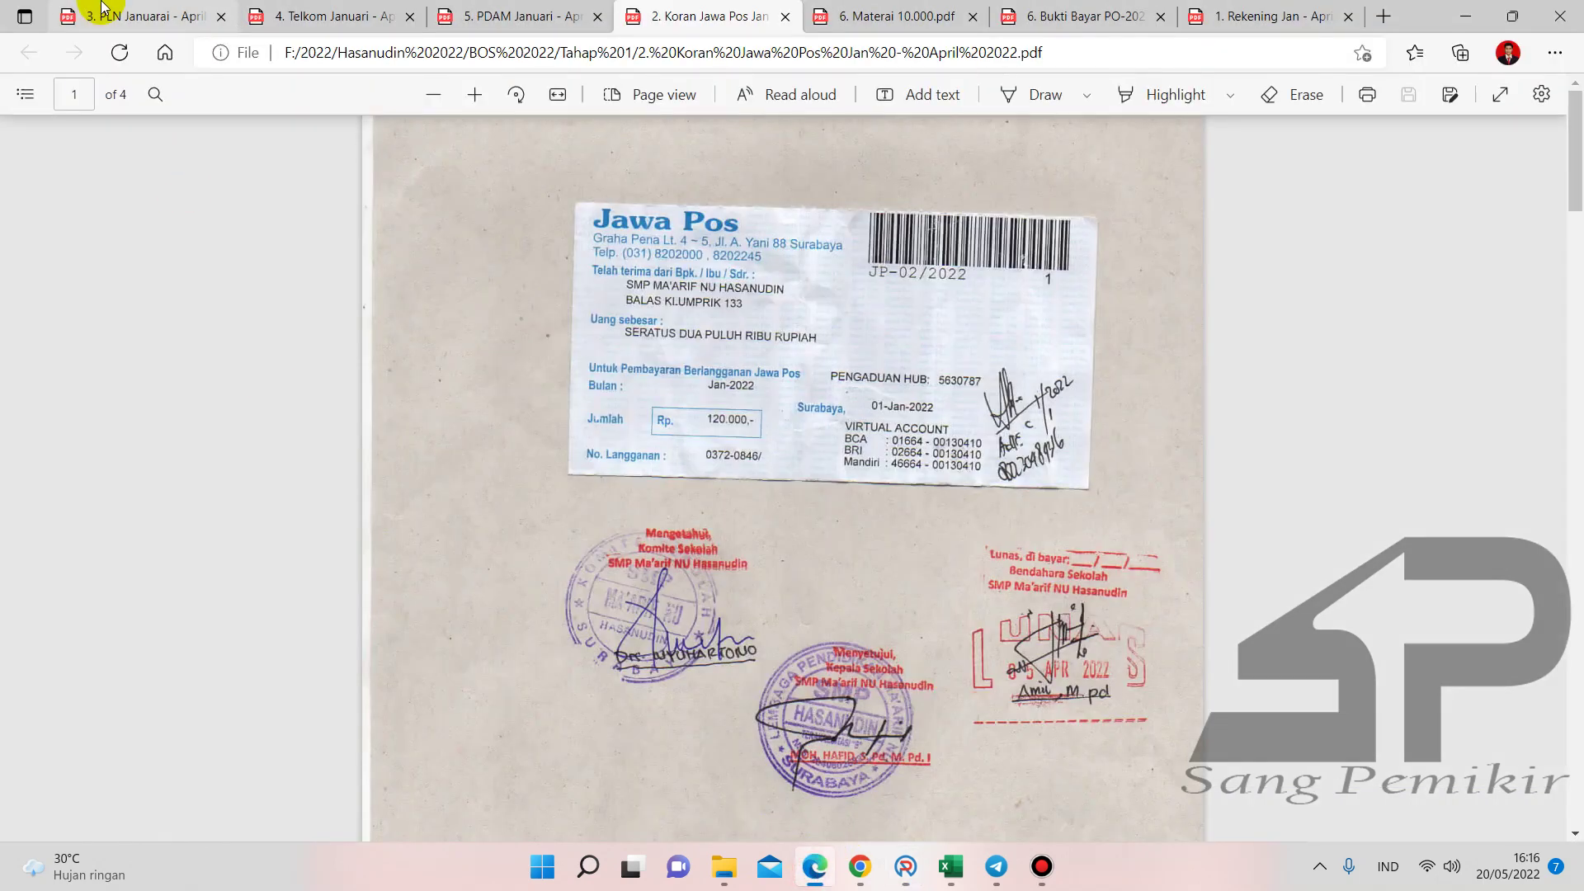
# - Read through the '3. PLN Januarai' electricity receipt in Edge, then return to the BPU02 form
pyautogui.click(100, 11)
pyautogui.scroll(1, 815, 434)
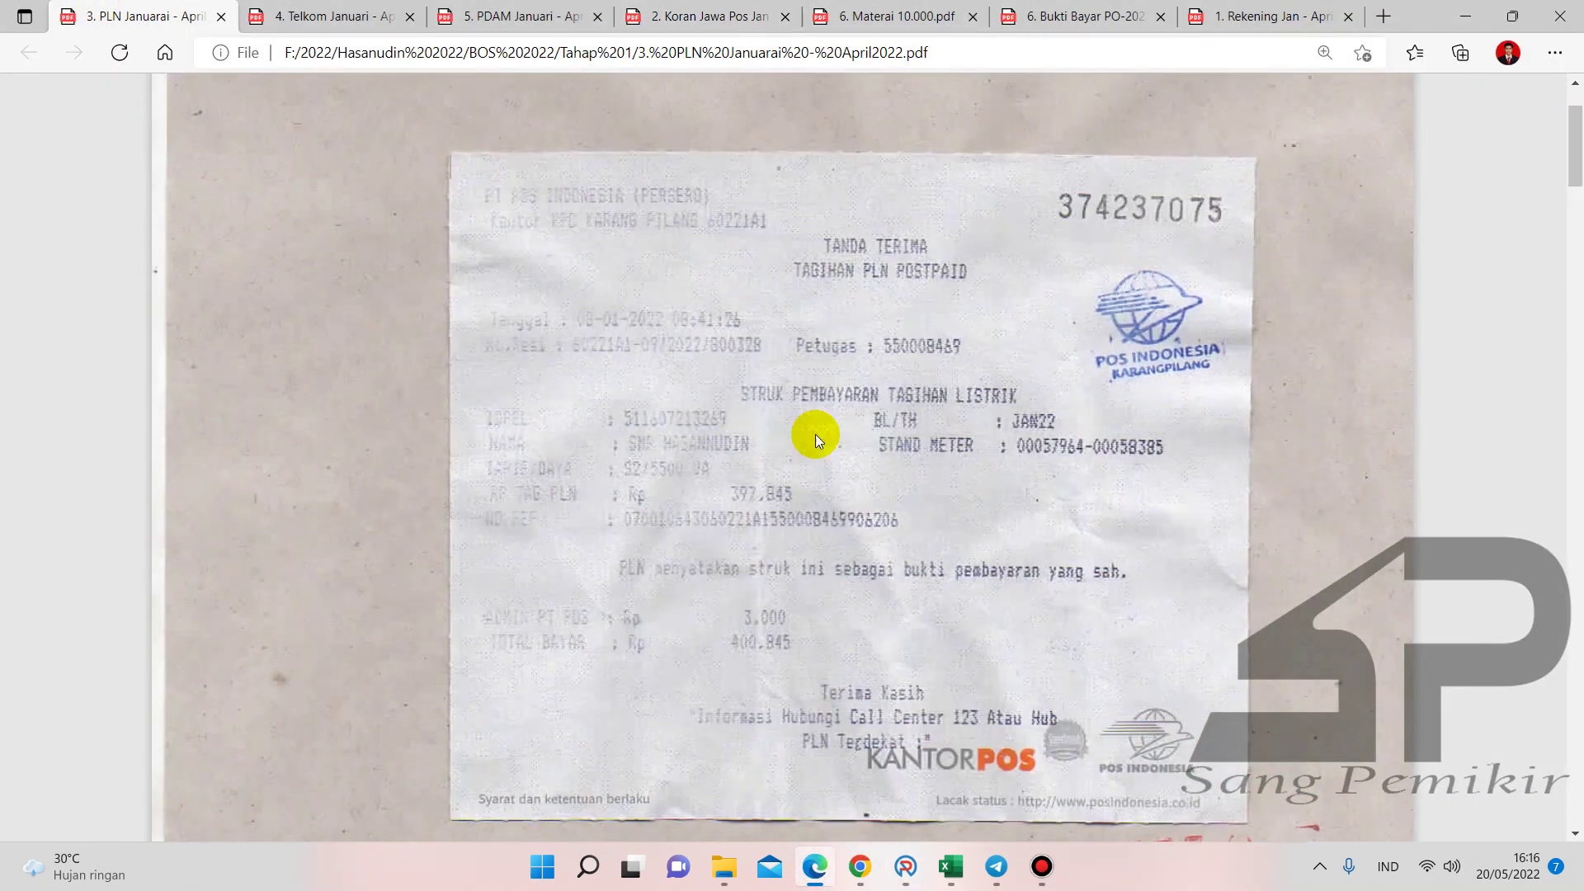
pyautogui.scroll(-2, 813, 442)
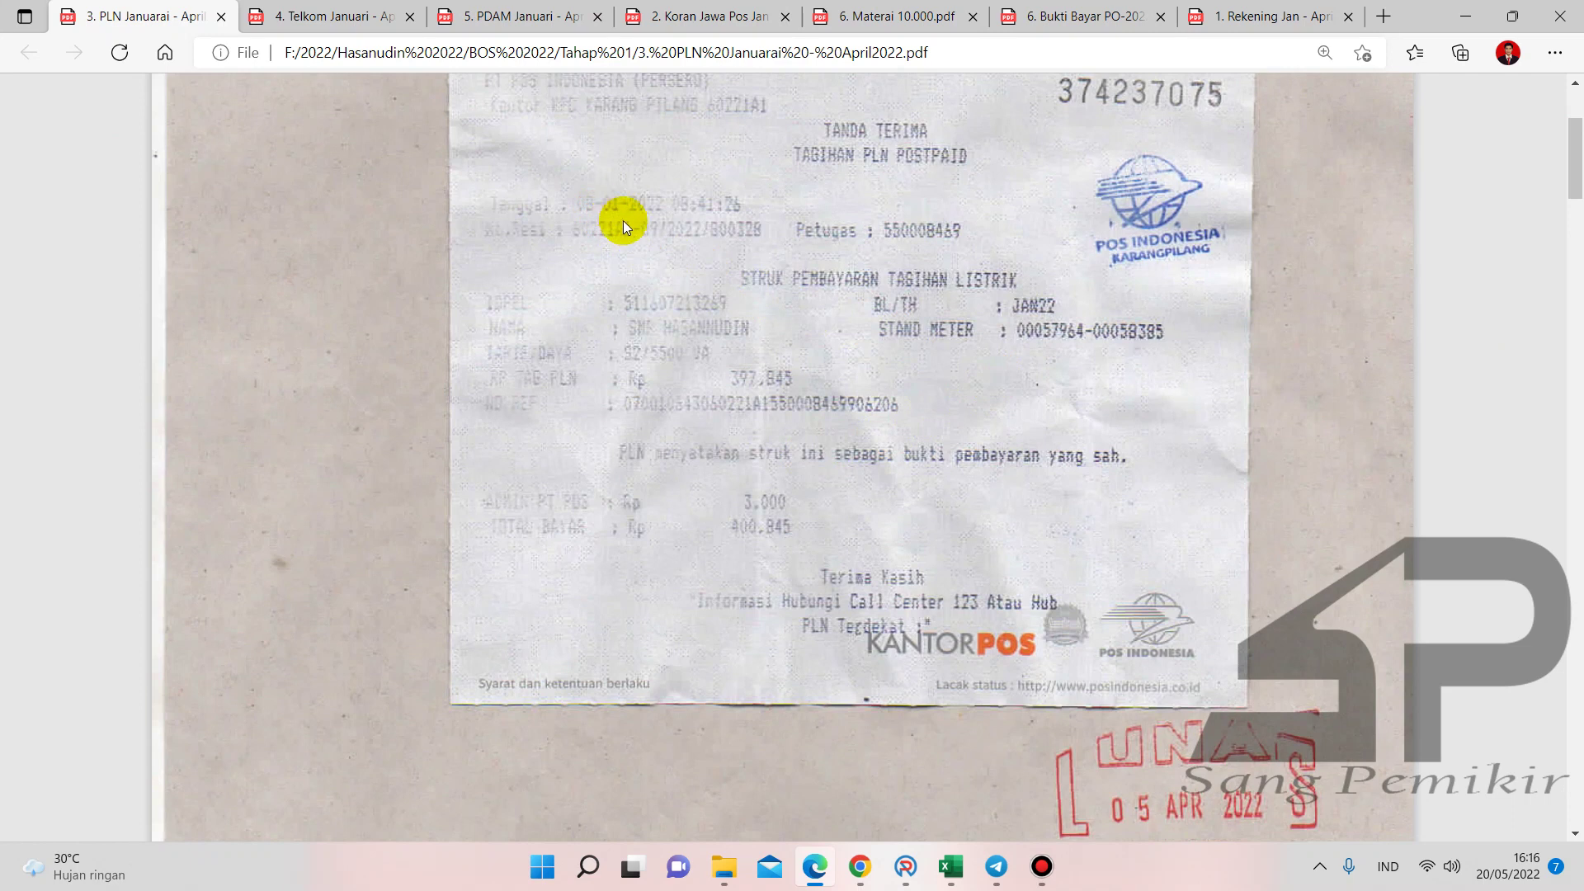
pyautogui.scroll(2, 623, 225)
pyautogui.scroll(-4, 615, 328)
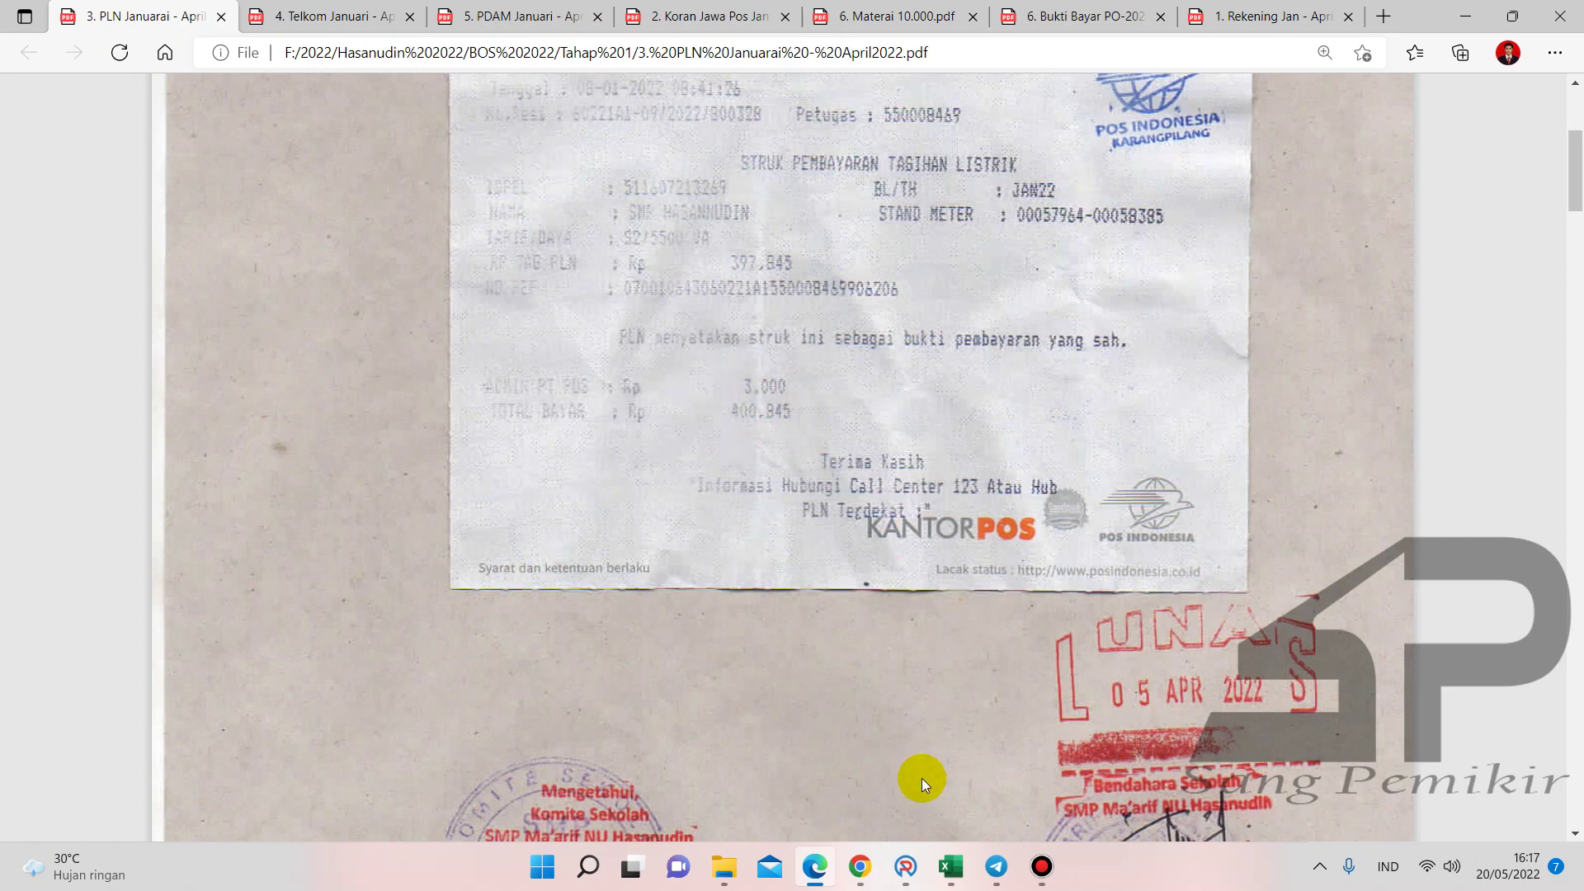
pyautogui.click(908, 866)
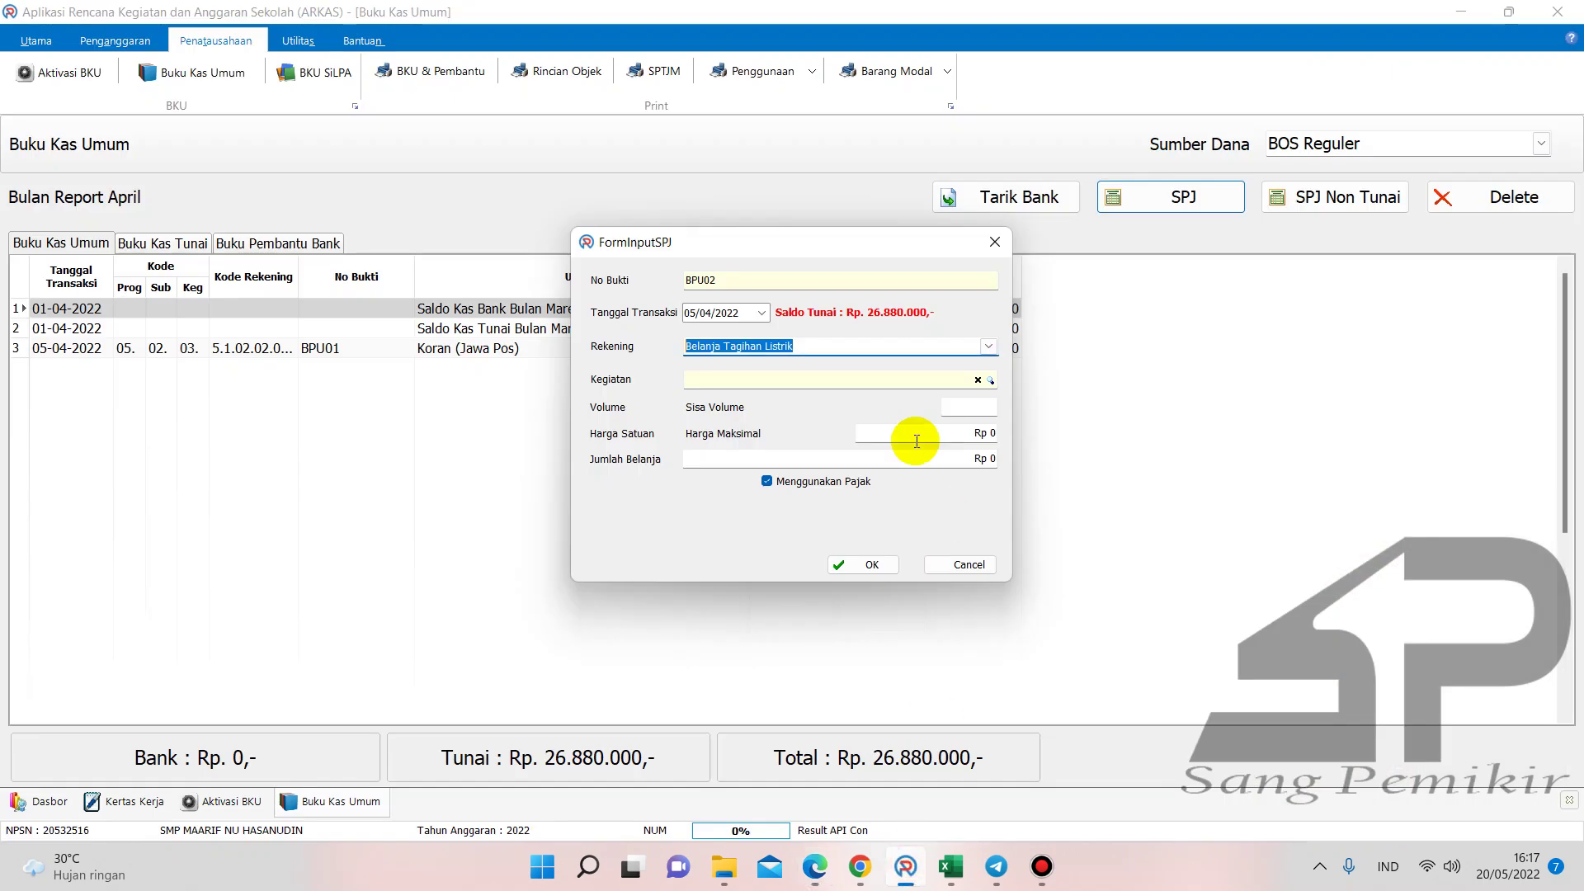
# - Choose the Januari Tagihan Listrik S2/1300 VA activity, enter volume 509, and turn off tax
pyautogui.click(989, 380)
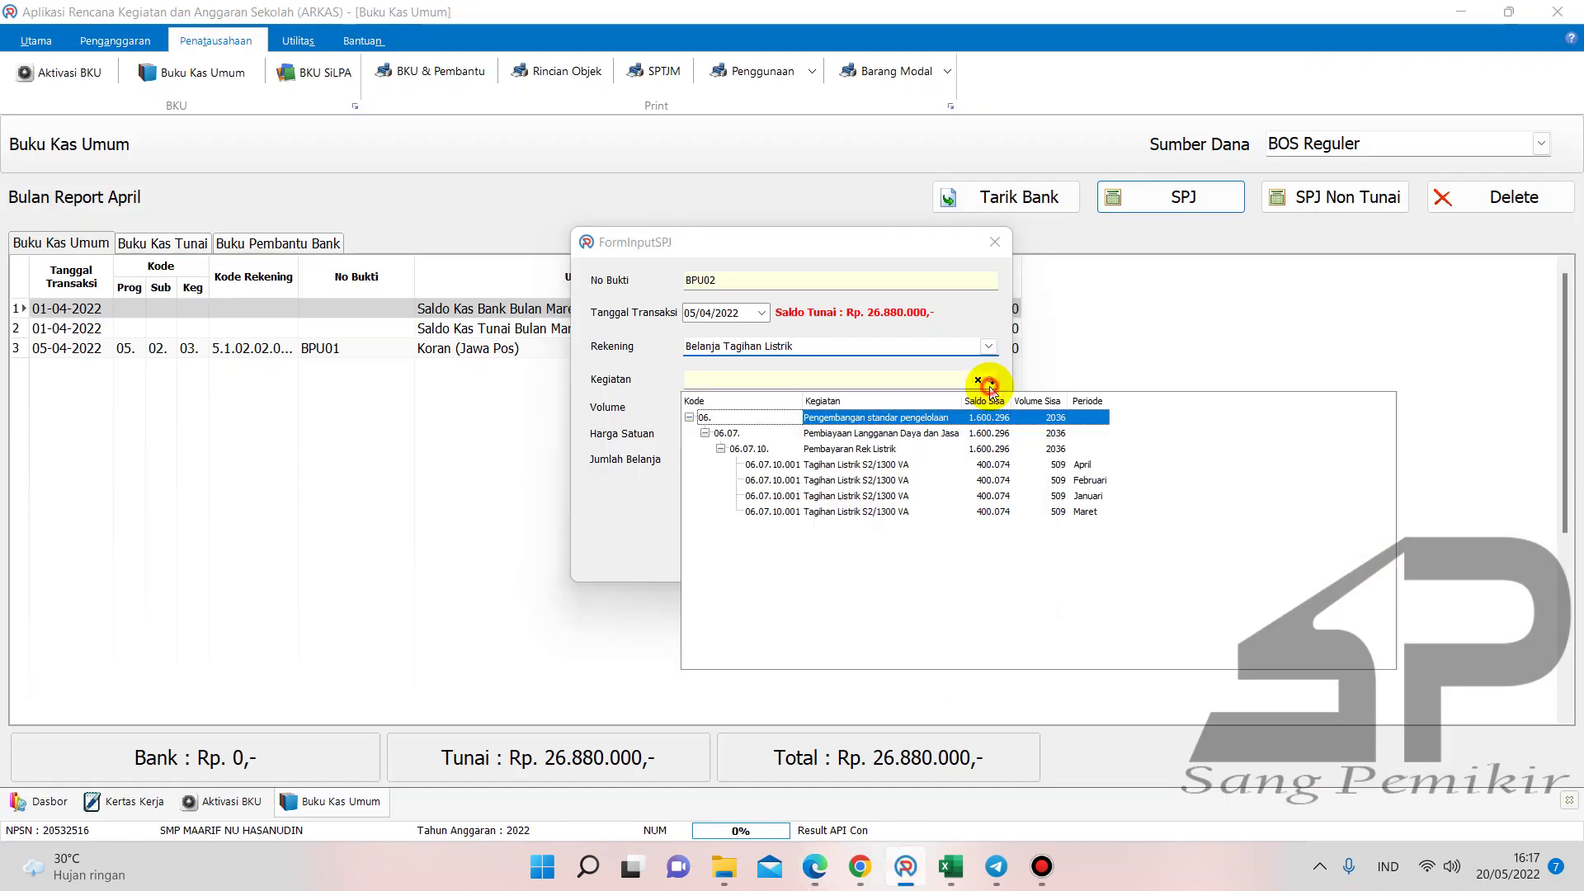
pyautogui.doubleClick(1075, 495)
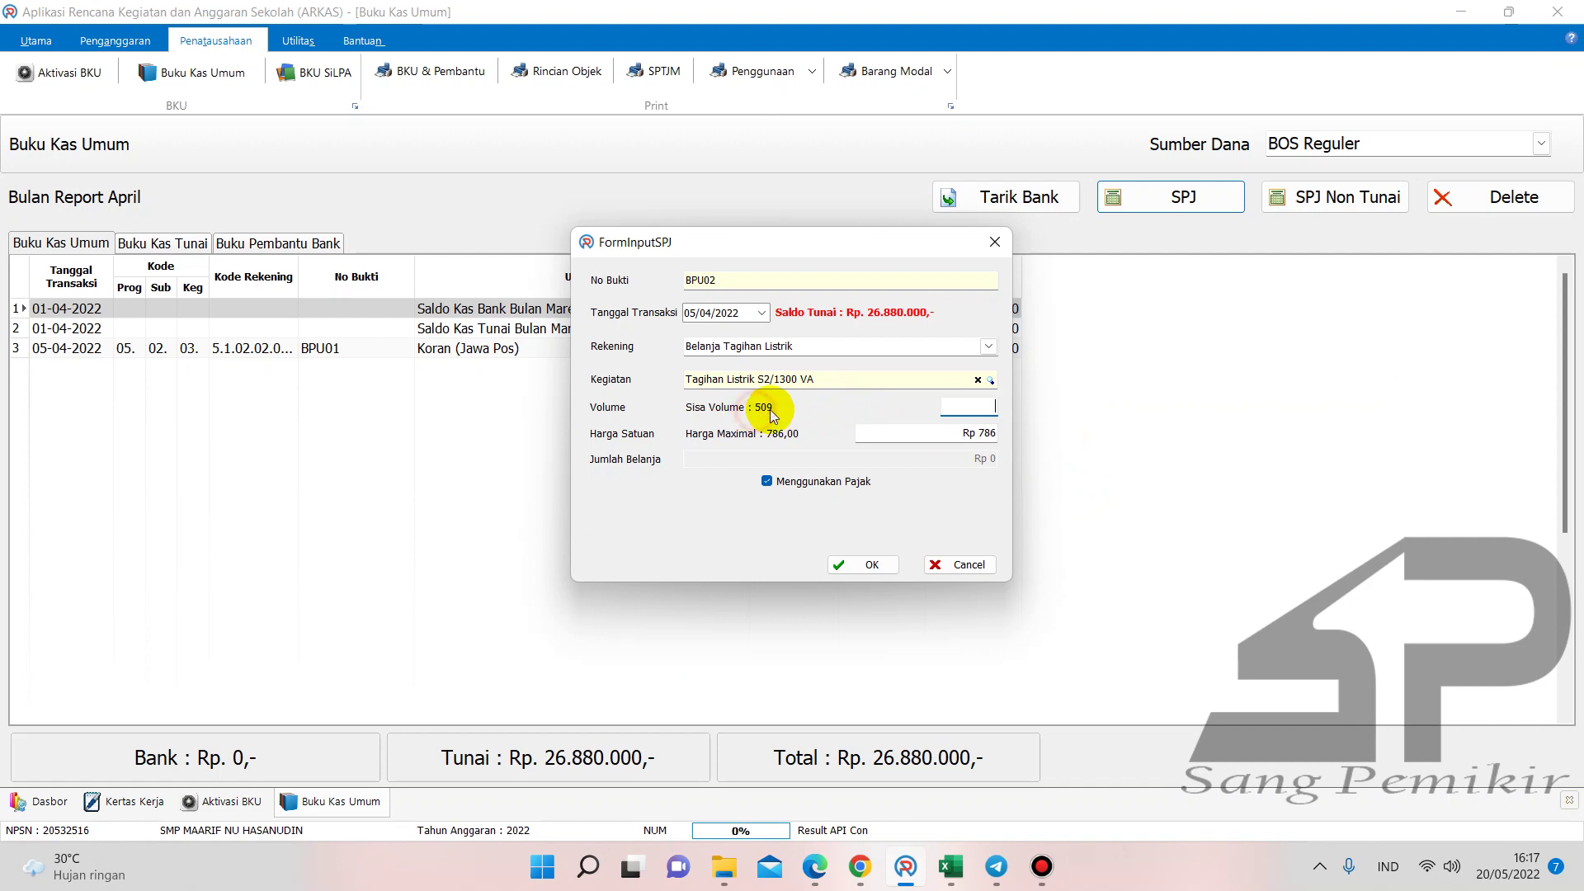
pyautogui.write('509')
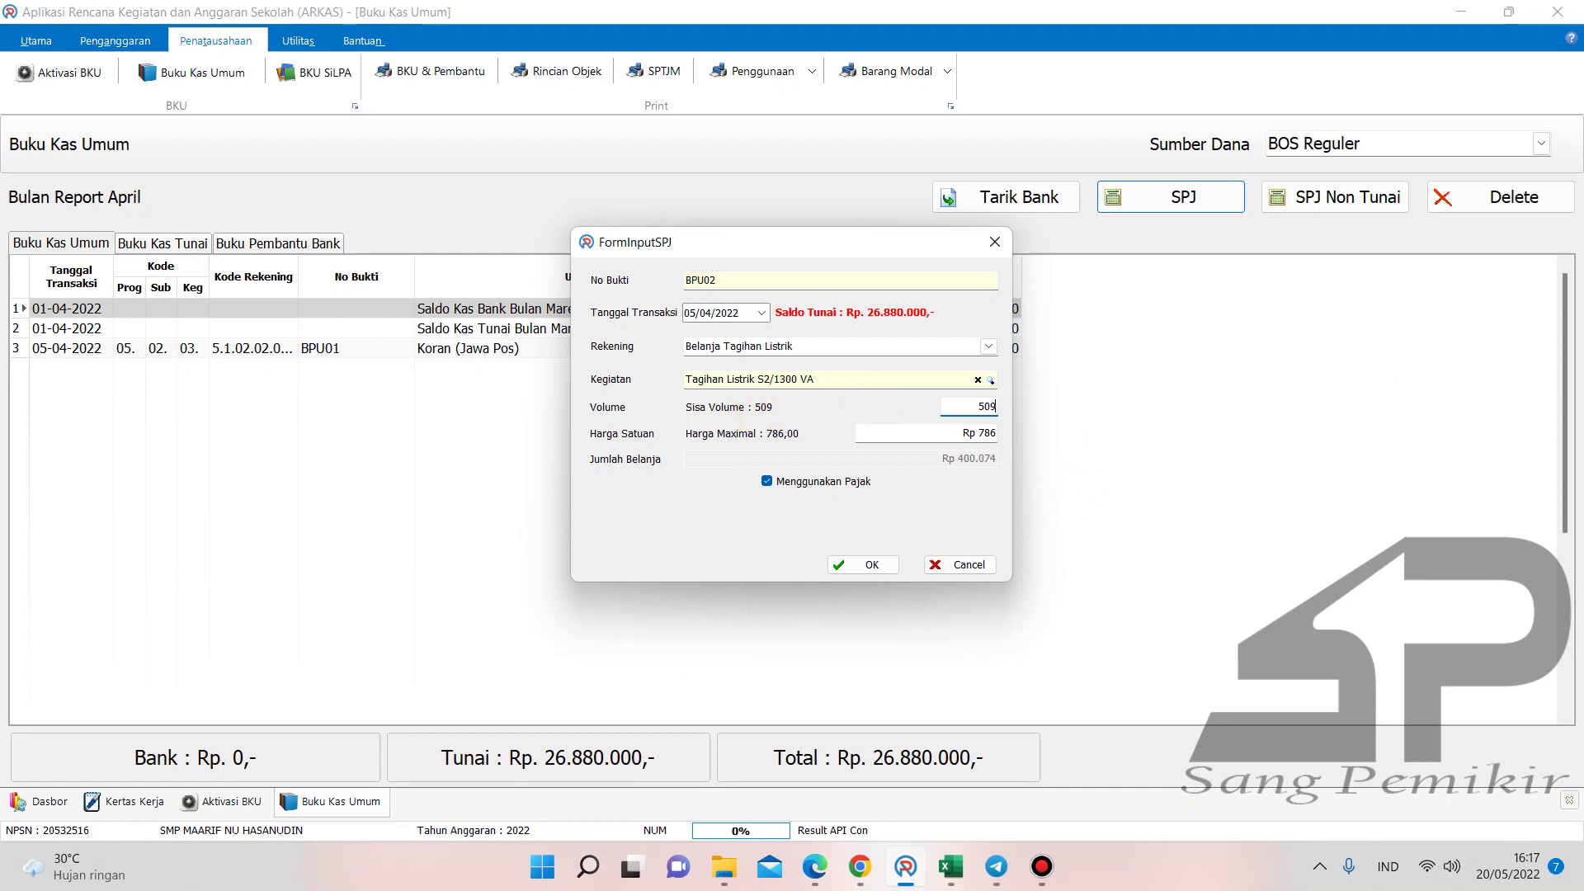
pyautogui.click(766, 482)
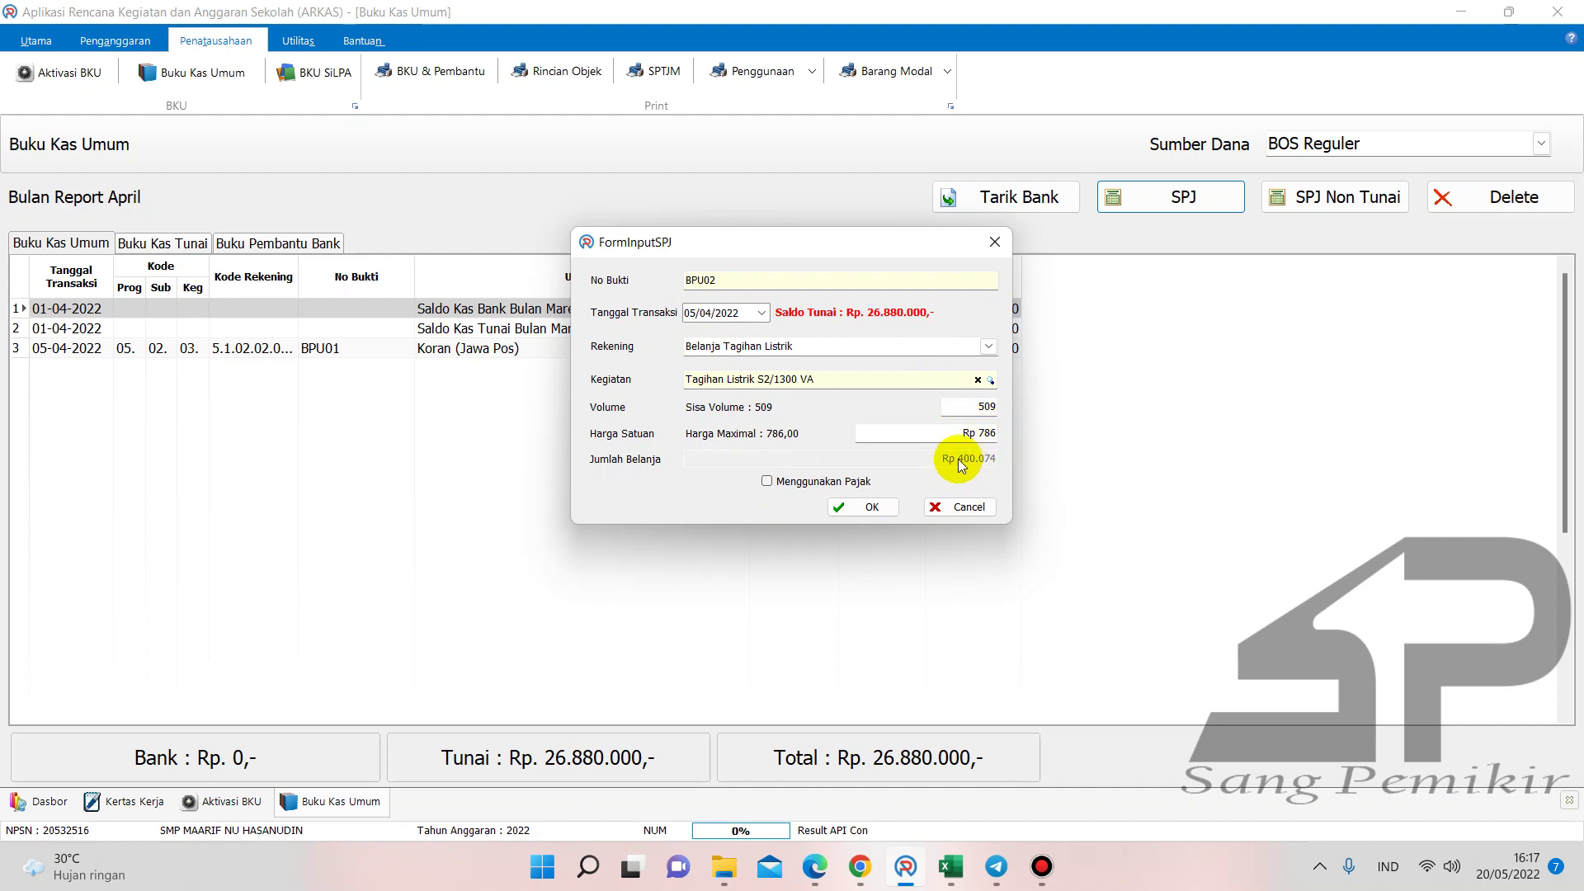
pyautogui.click(805, 866)
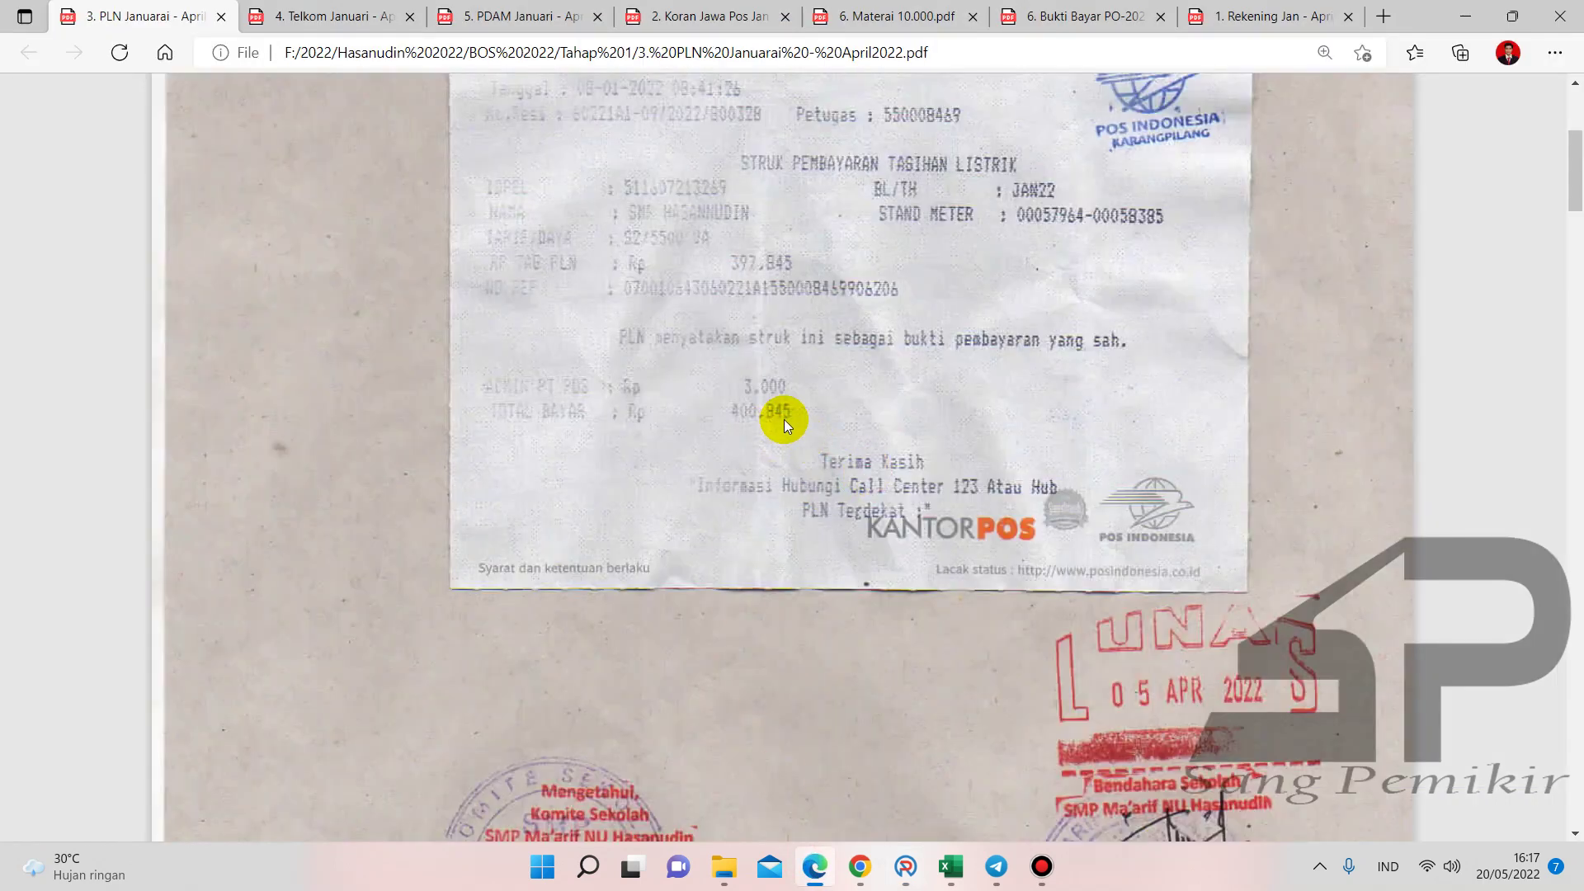
pyautogui.click(904, 864)
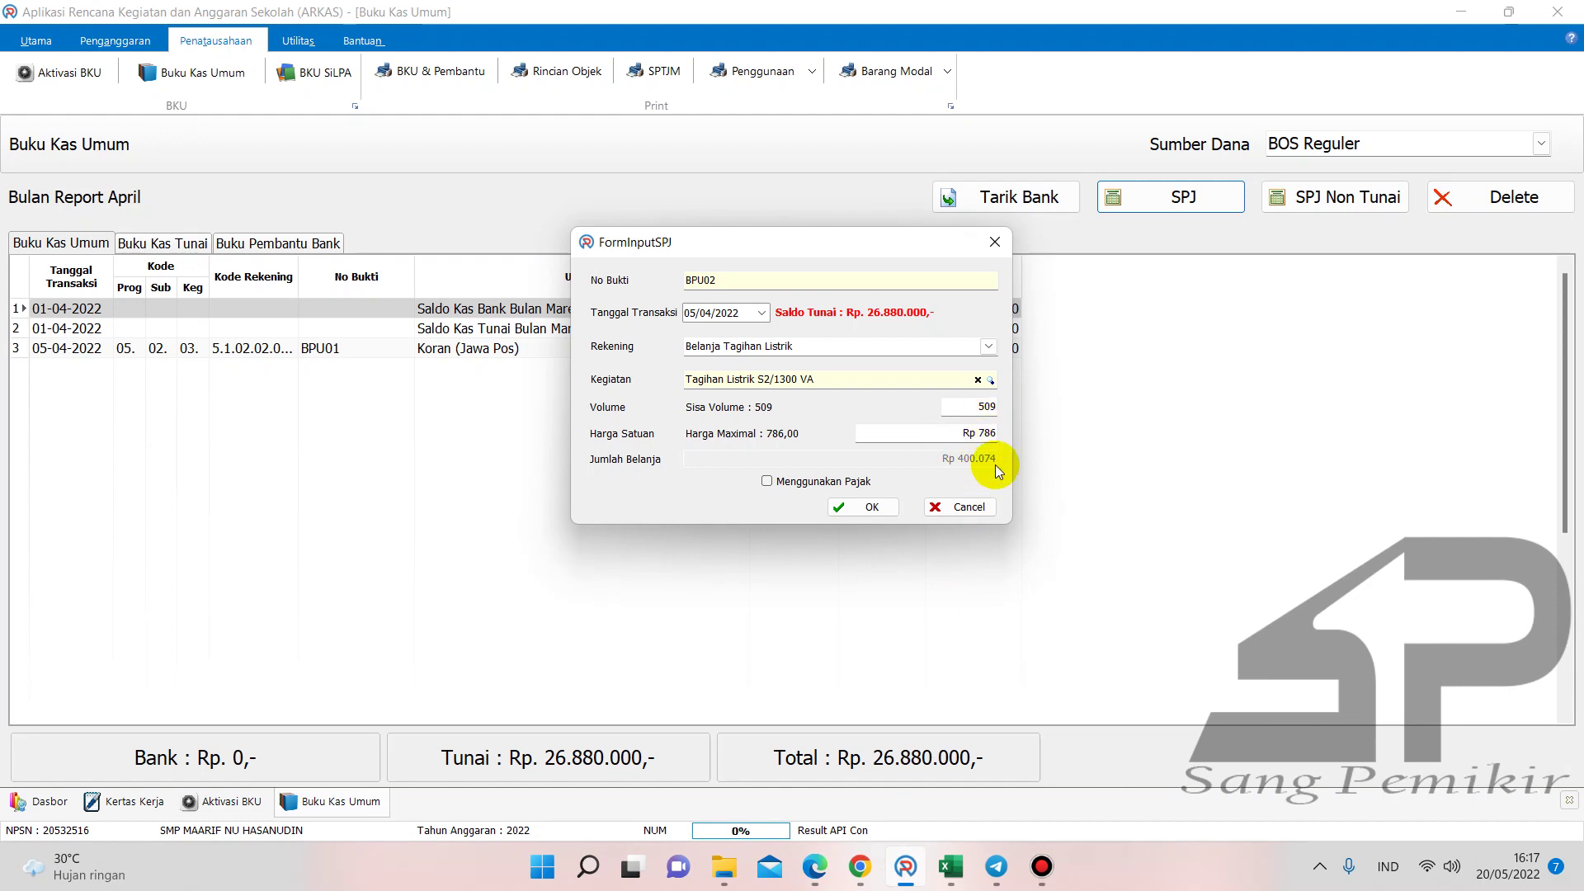
# - Try volume 511, dismiss the over-budget error, and save BPU02 at volume 509 for Rp 400.074
pyautogui.moveTo(974, 408); pyautogui.dragTo(1012, 410)
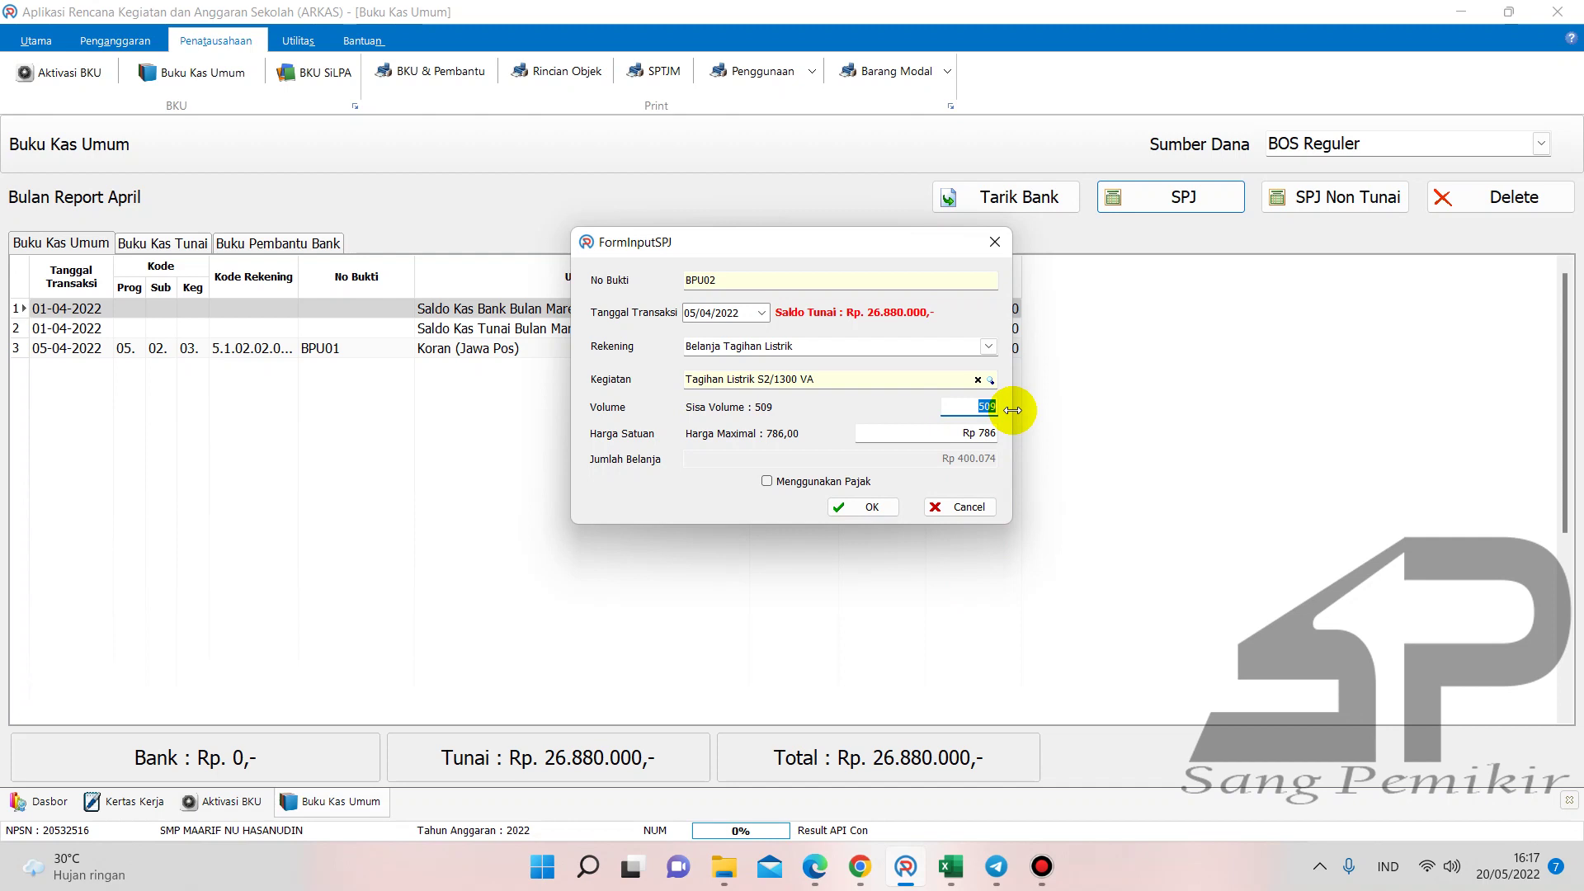
pyautogui.write('511')
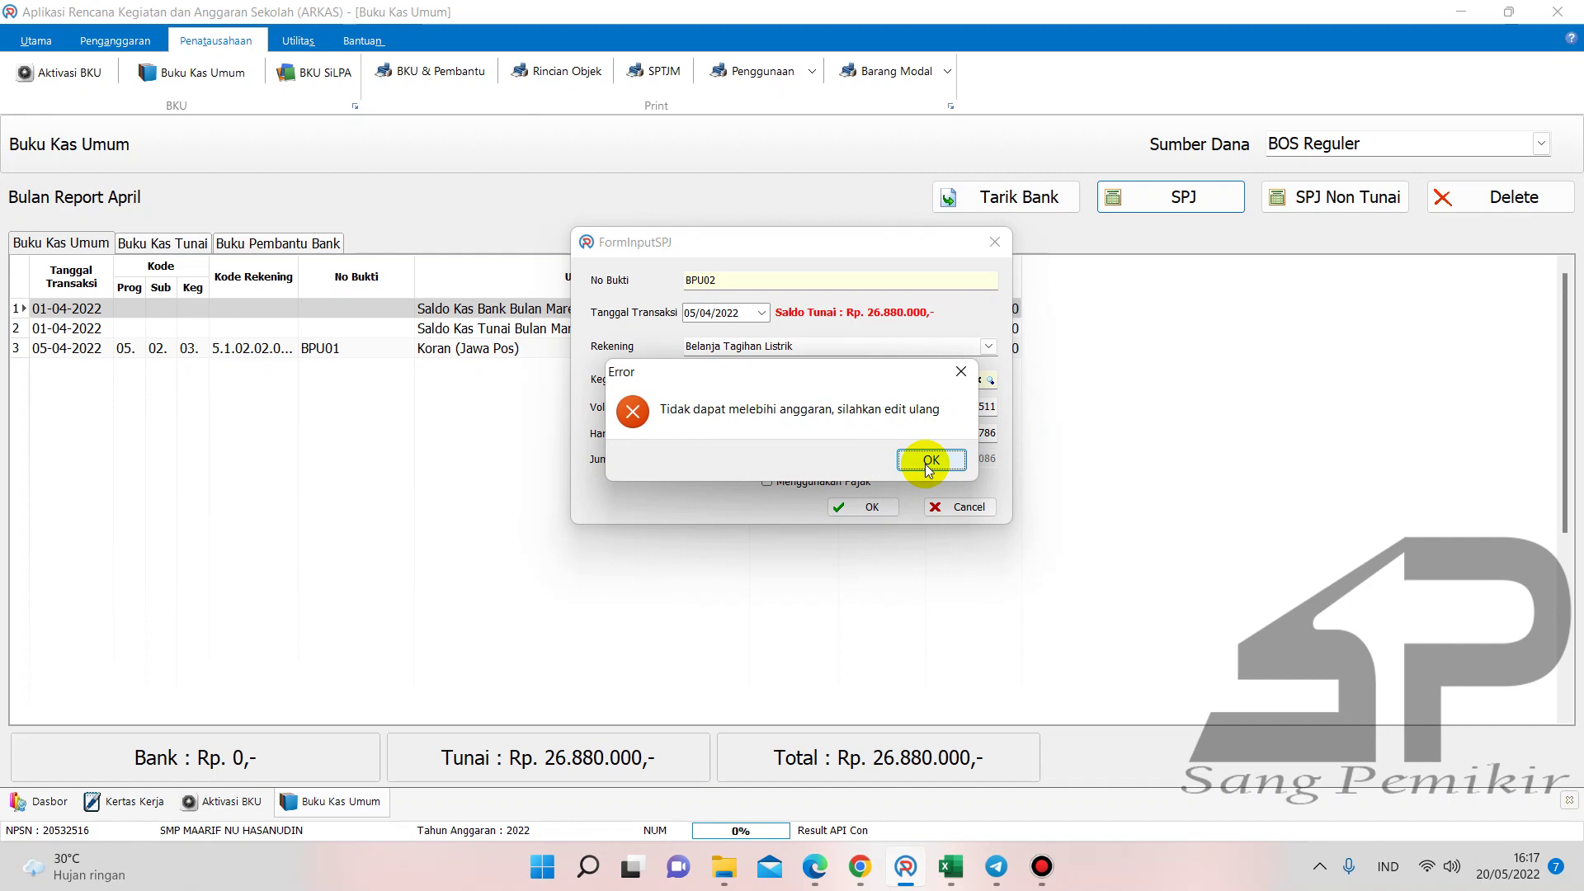
pyautogui.click(927, 466)
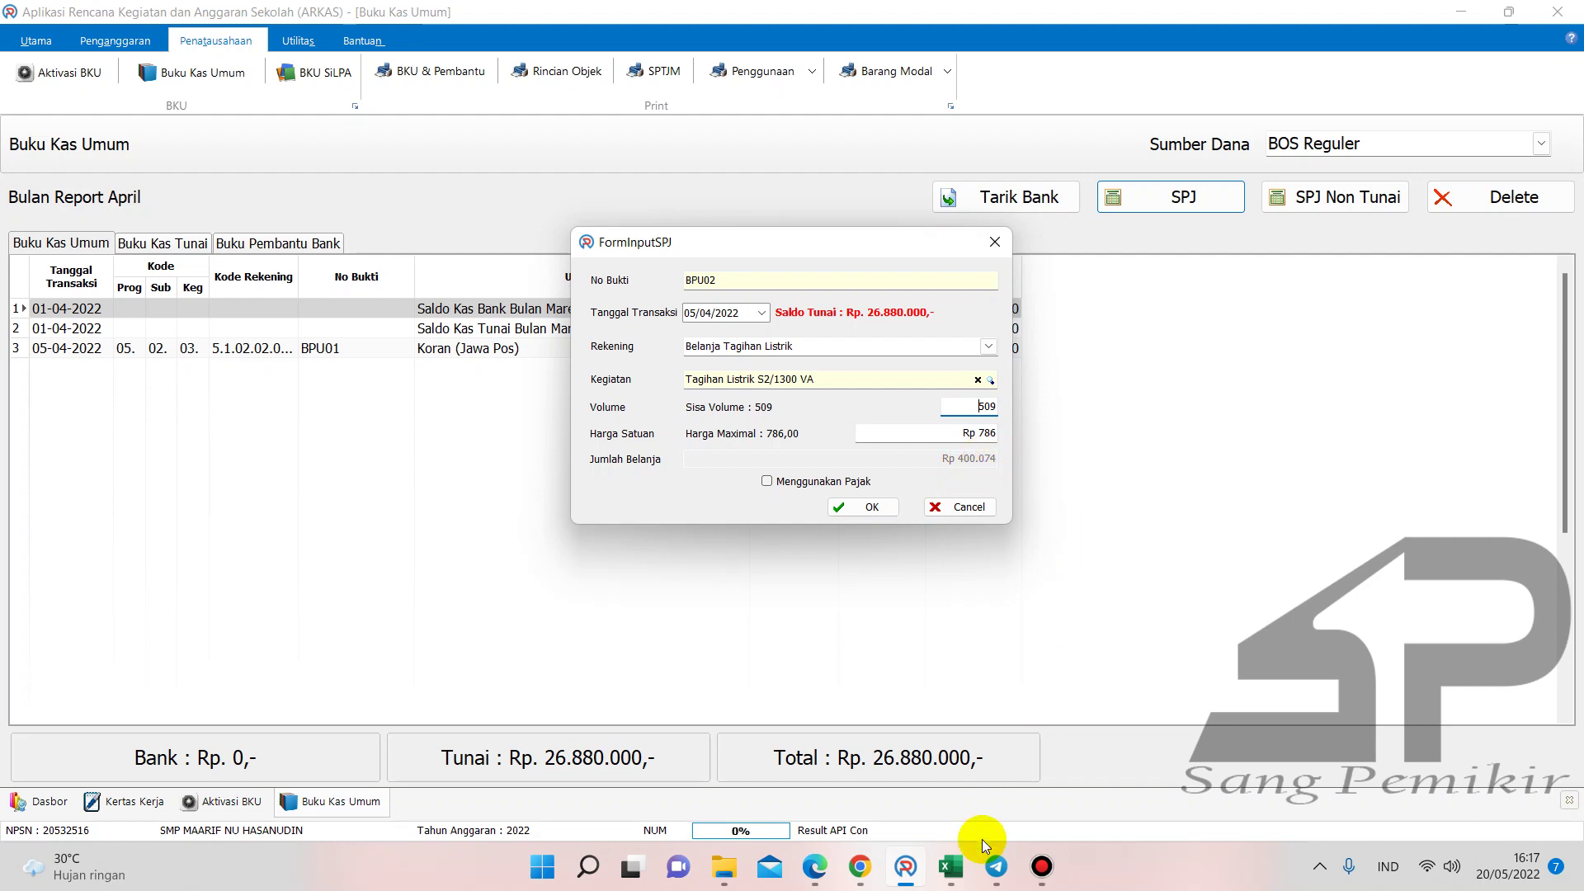
pyautogui.moveTo(954, 866)
pyautogui.click(873, 506)
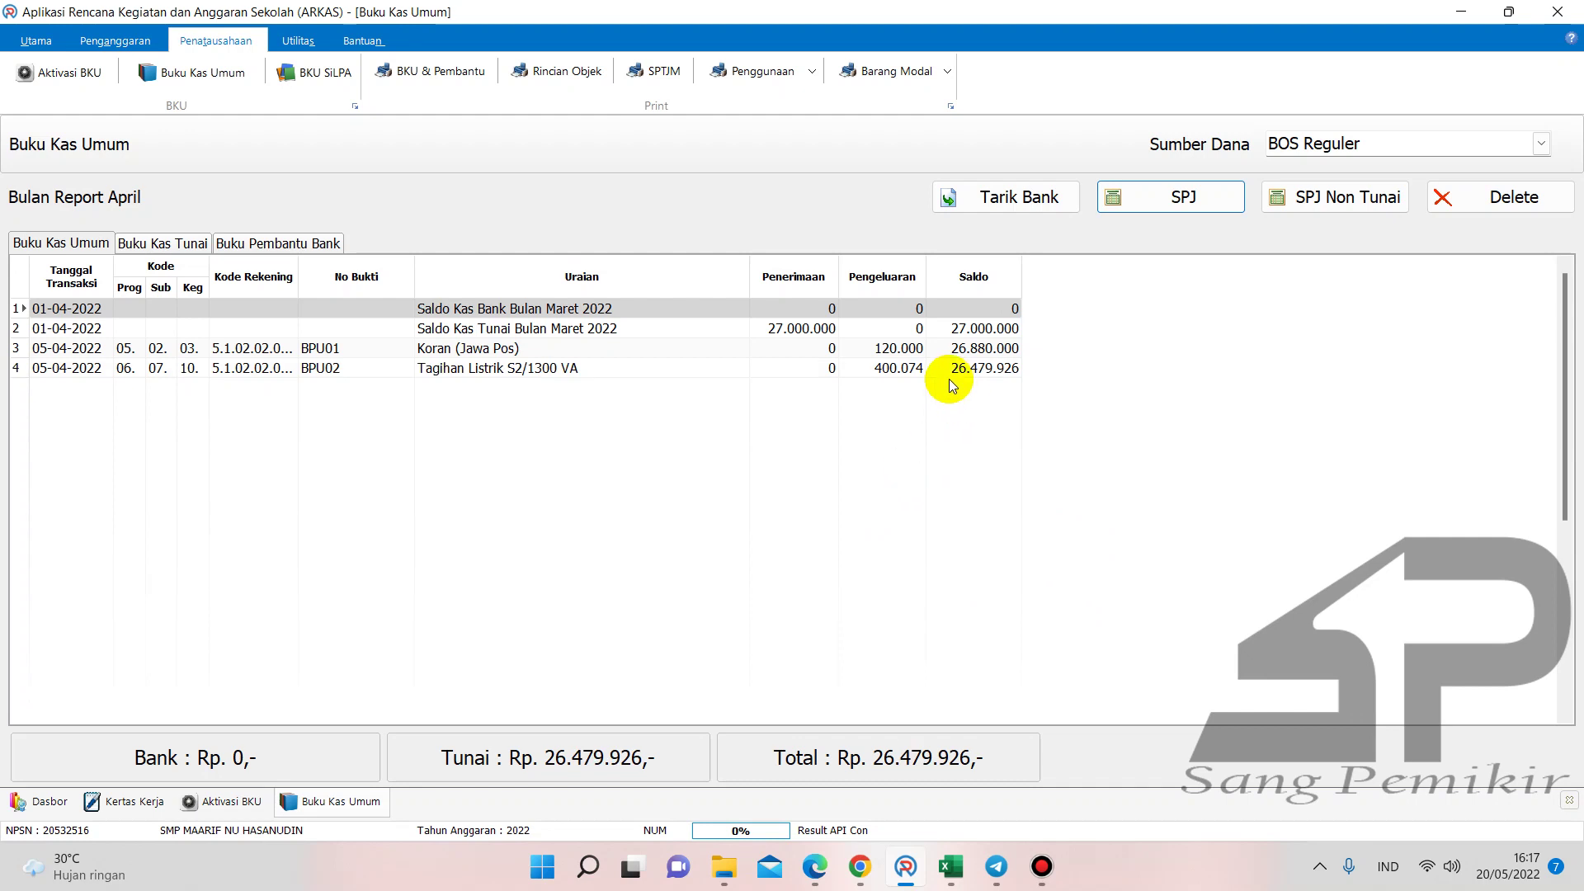
# - Enter the 400.074 electricity expense in F13 of Buku Pembantu KAS, balance 26.479.926,00
pyautogui.moveTo(951, 862)
pyautogui.click(778, 788)
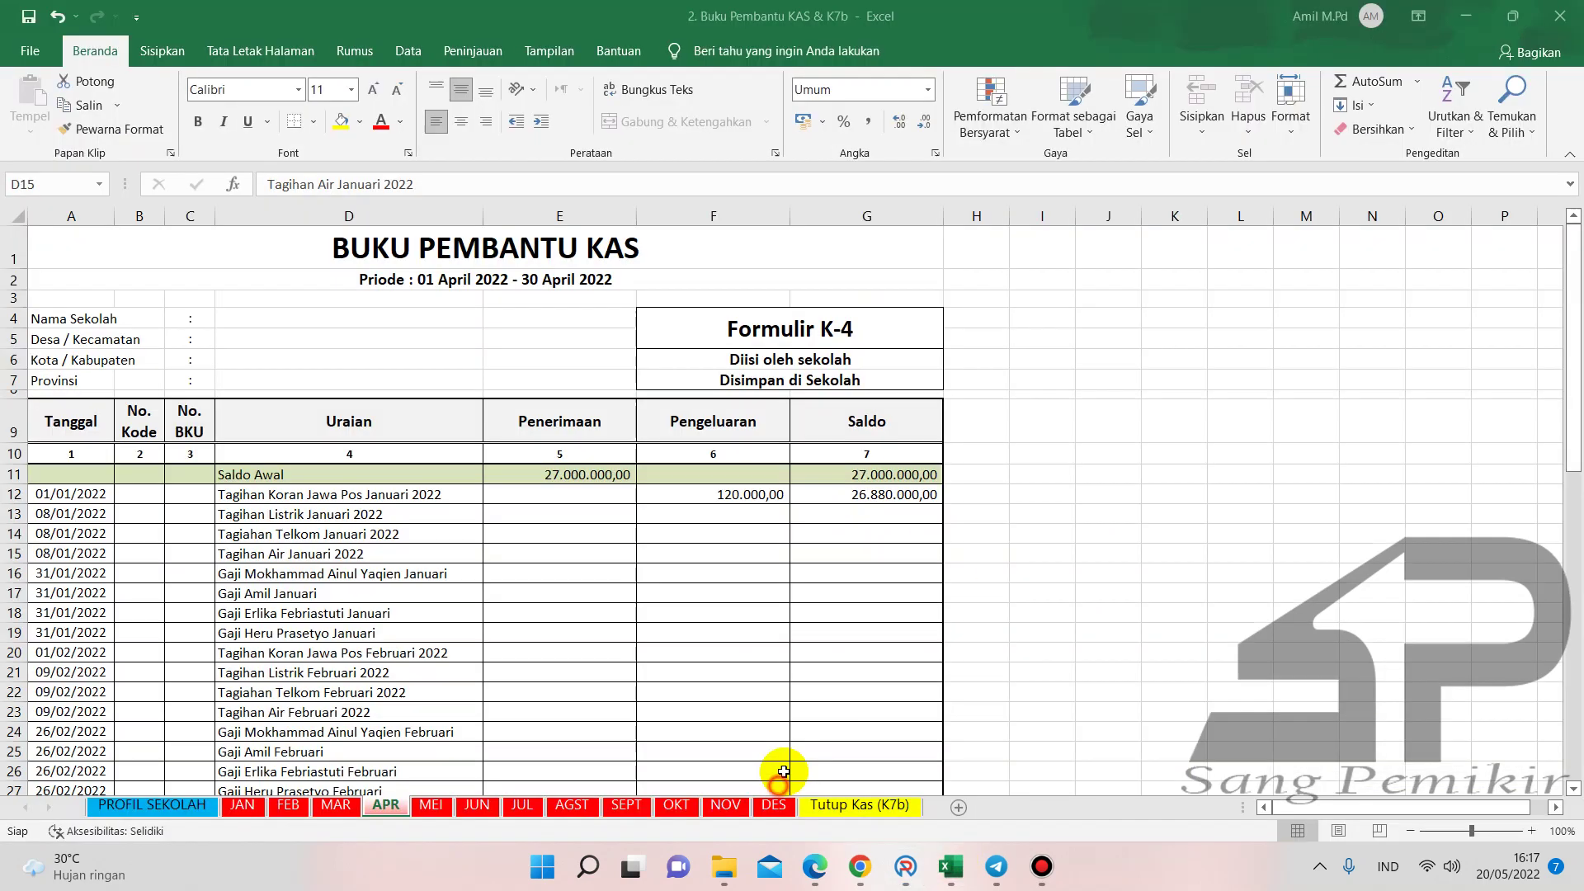
pyautogui.click(760, 516)
pyautogui.write('400')
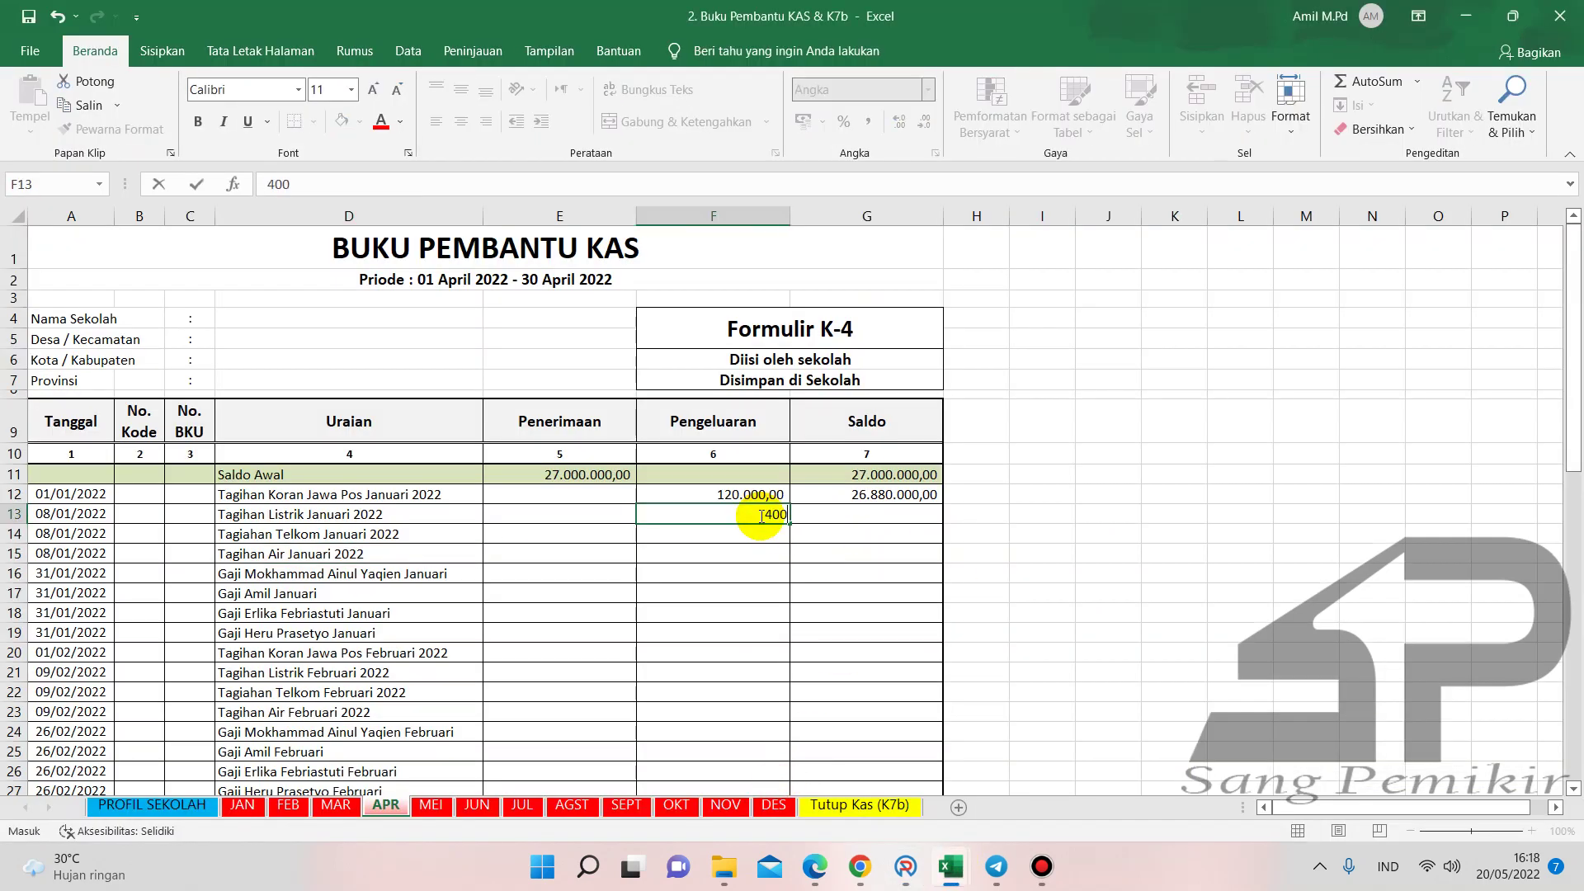
pyautogui.click(774, 592)
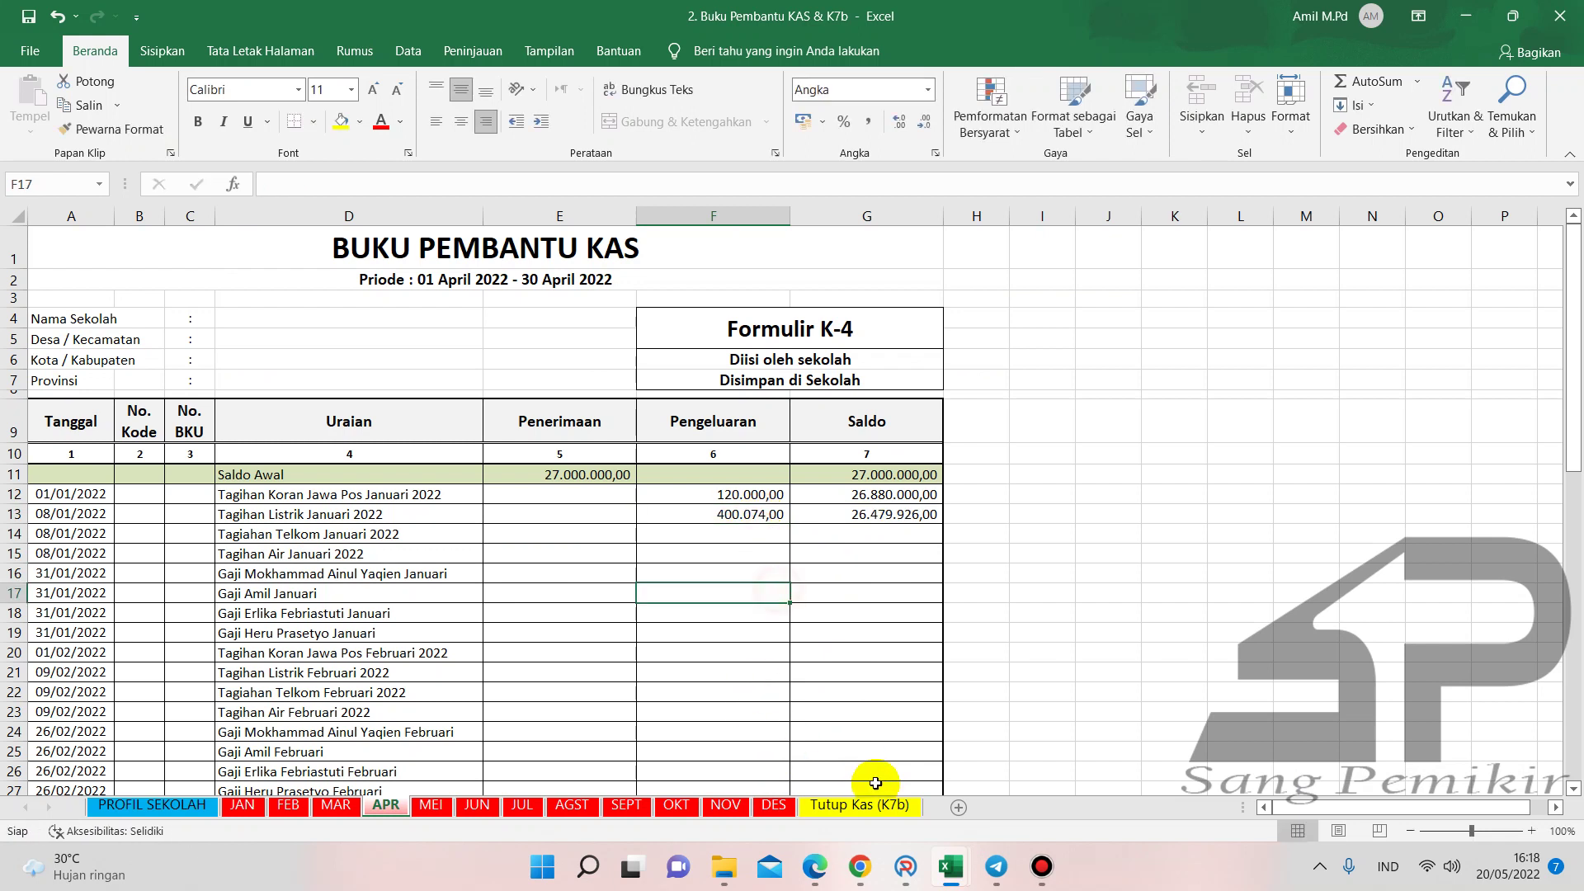
# - Enter 400.074 in G15 of Buku Kas Umum, giving a 26.486.375,70 balance
pyautogui.moveTo(948, 872)
pyautogui.click(953, 791)
pyautogui.click(765, 557)
pyautogui.write('40007')
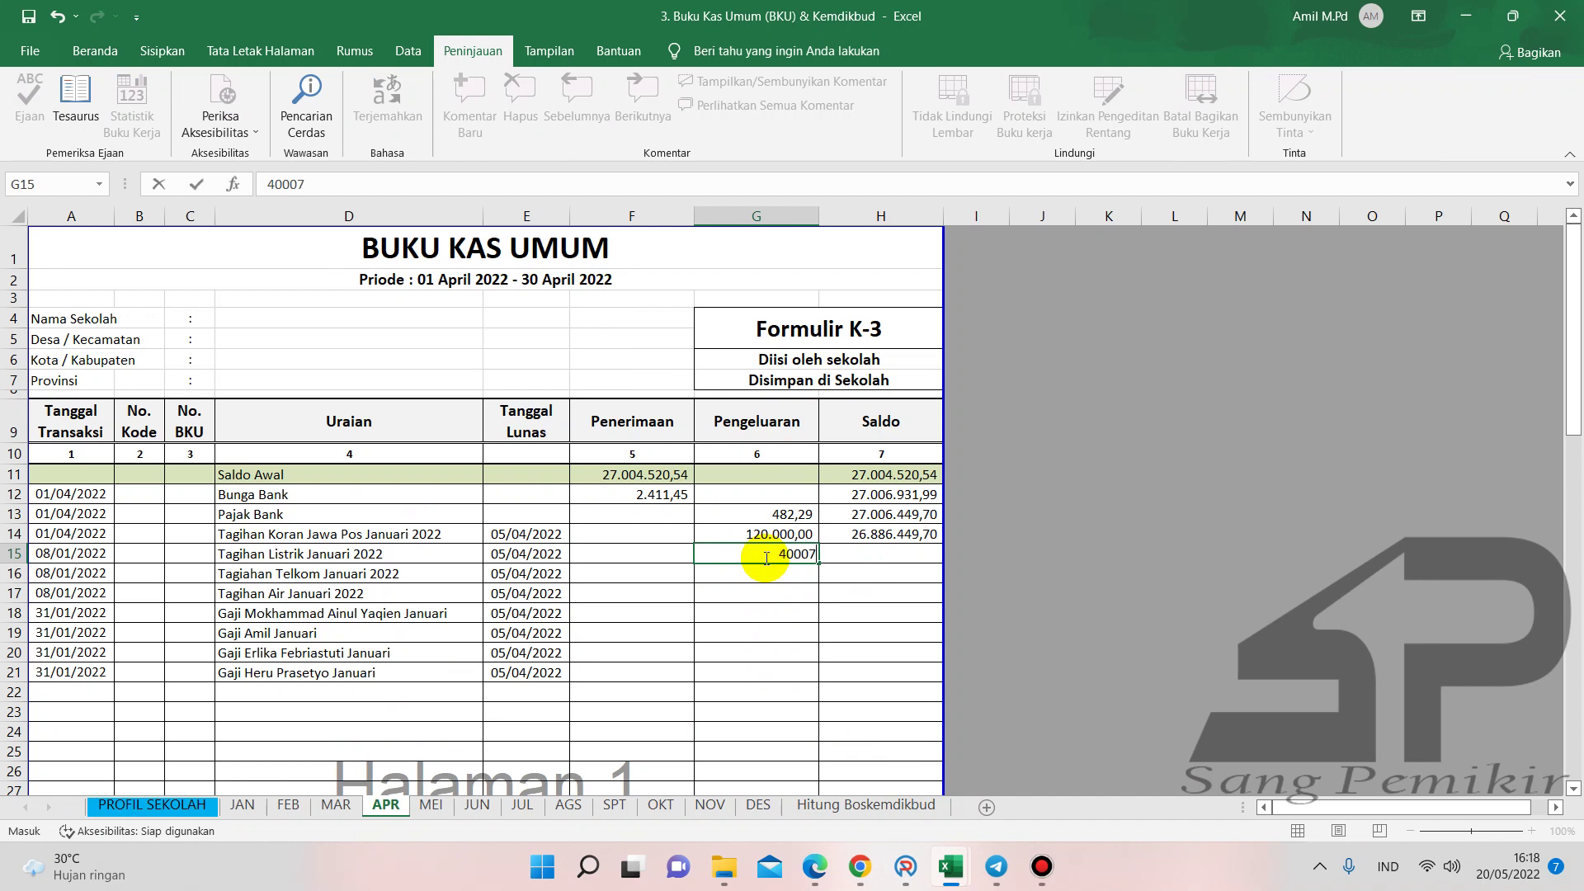
pyautogui.press('Return')
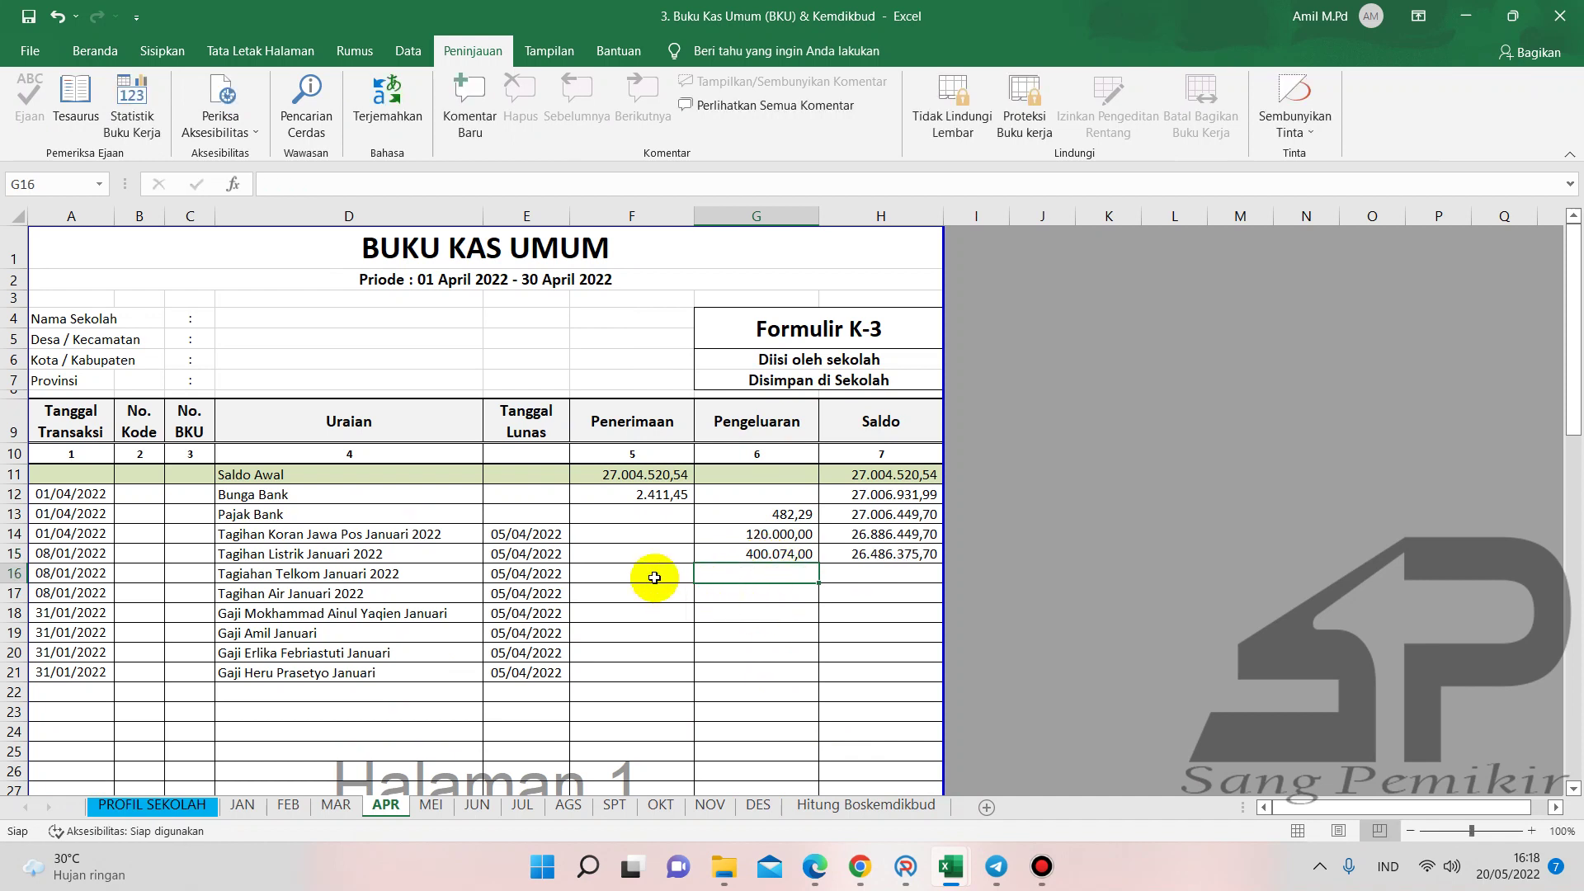
pyautogui.click(104, 552)
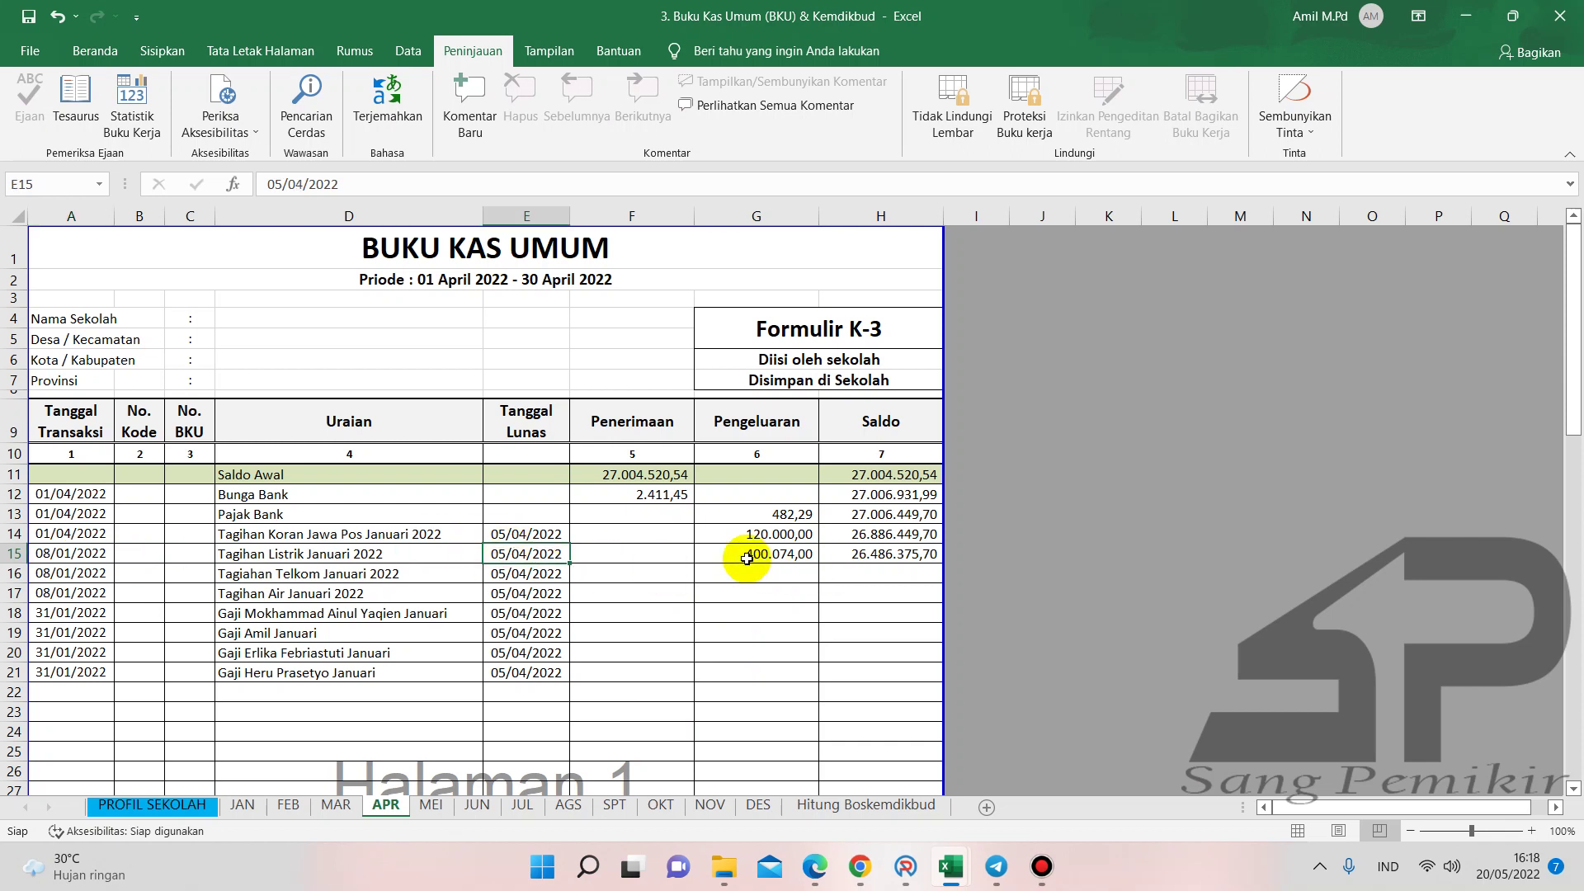
pyautogui.click(738, 584)
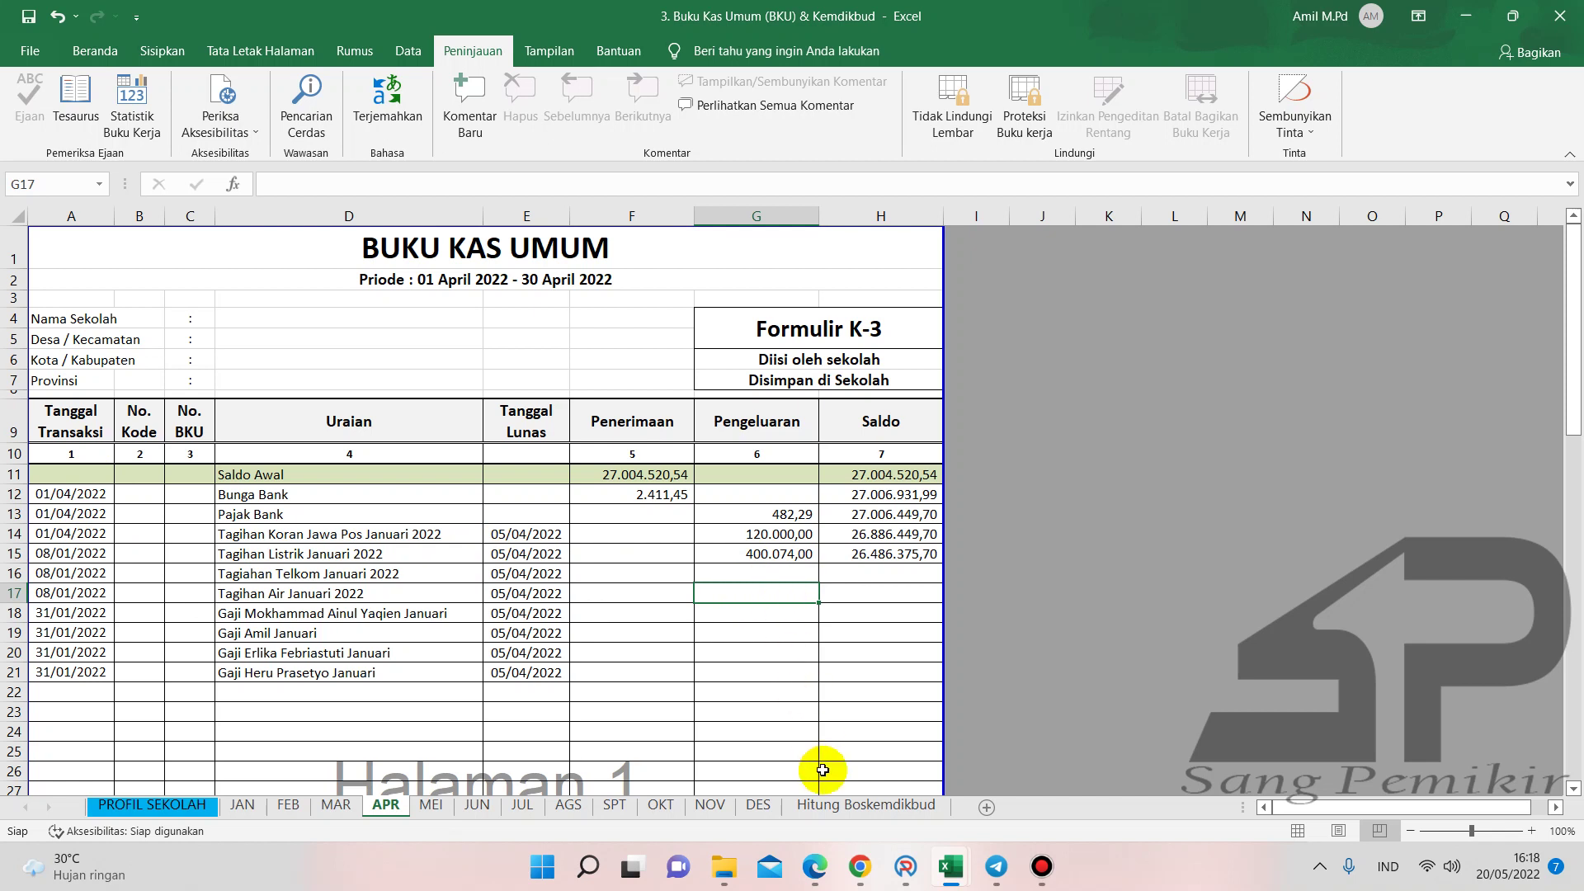
pyautogui.click(906, 868)
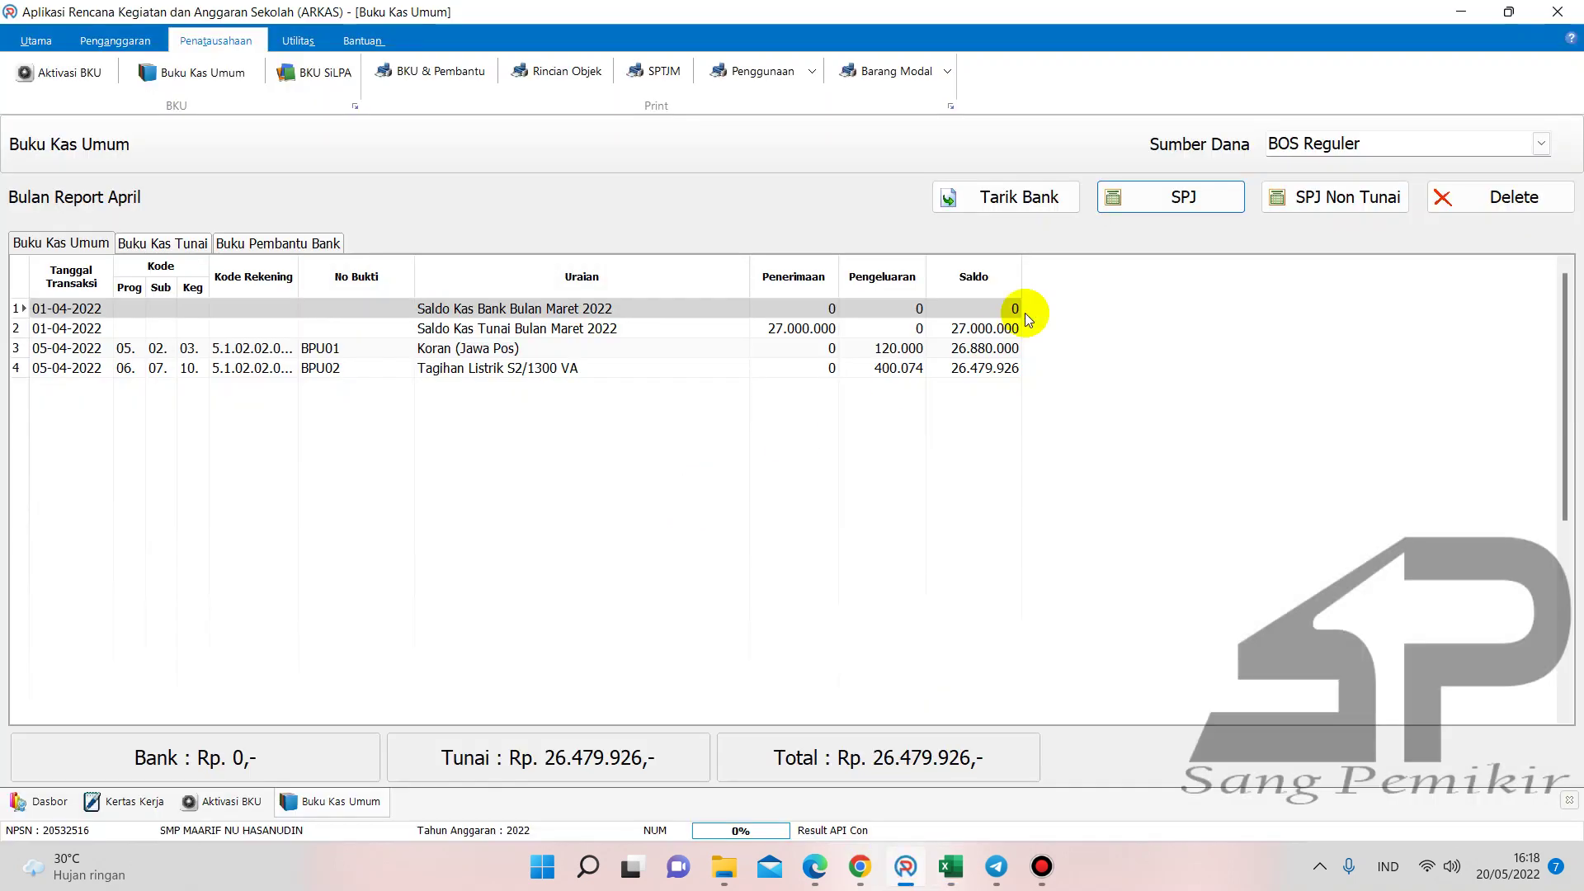
# - Start the BPU03 SPJ form and read the '4. Telkom Januari' receipt total of Rp 409.500
pyautogui.click(1141, 198)
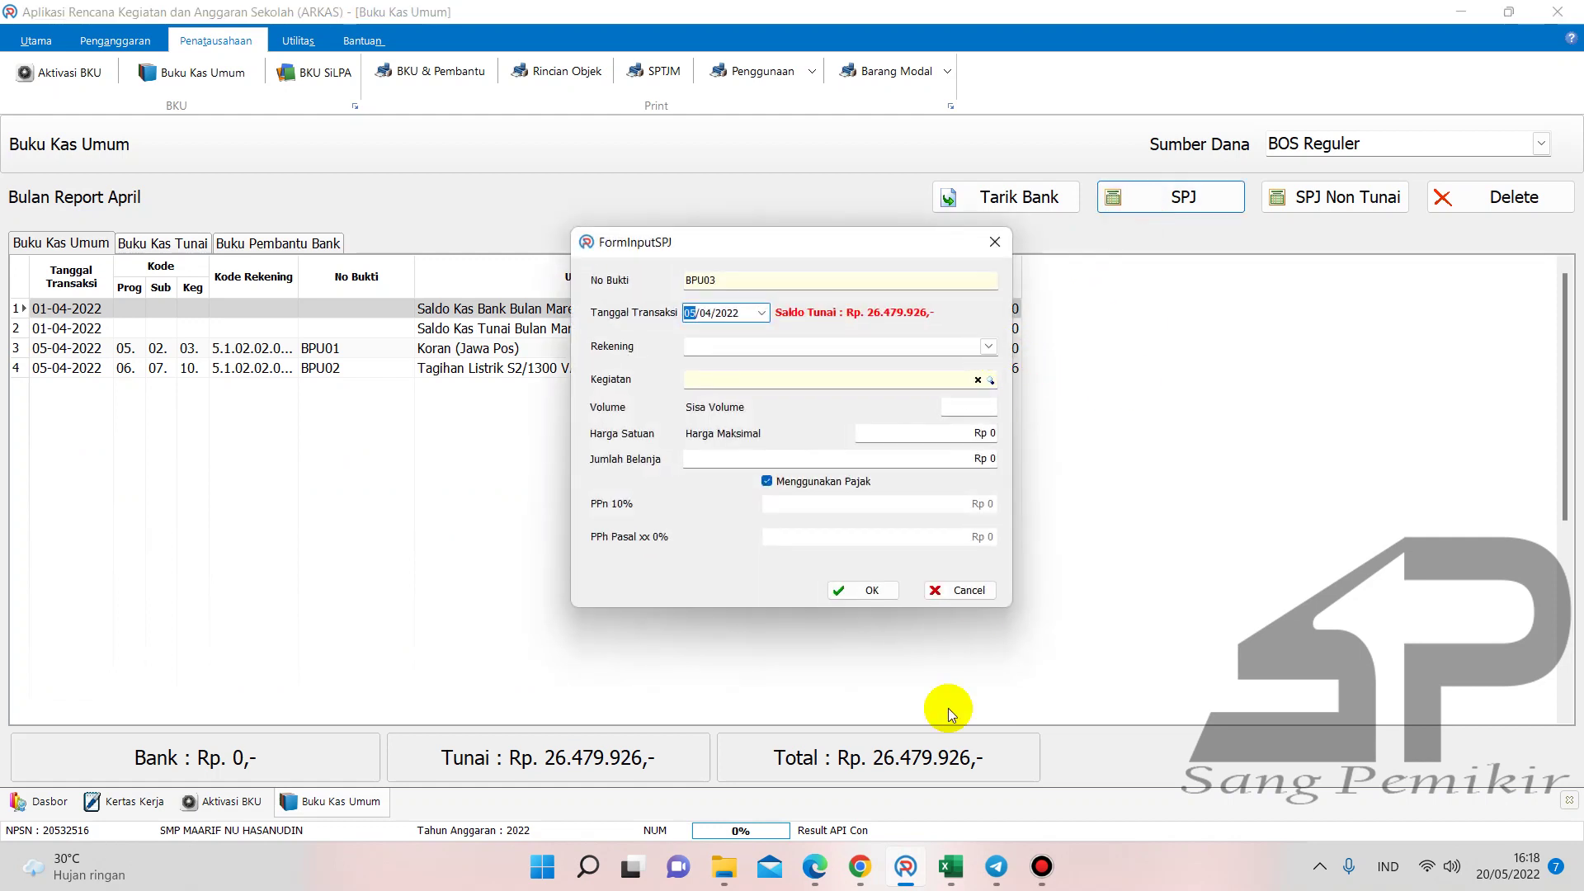
pyautogui.click(815, 866)
pyautogui.click(320, 10)
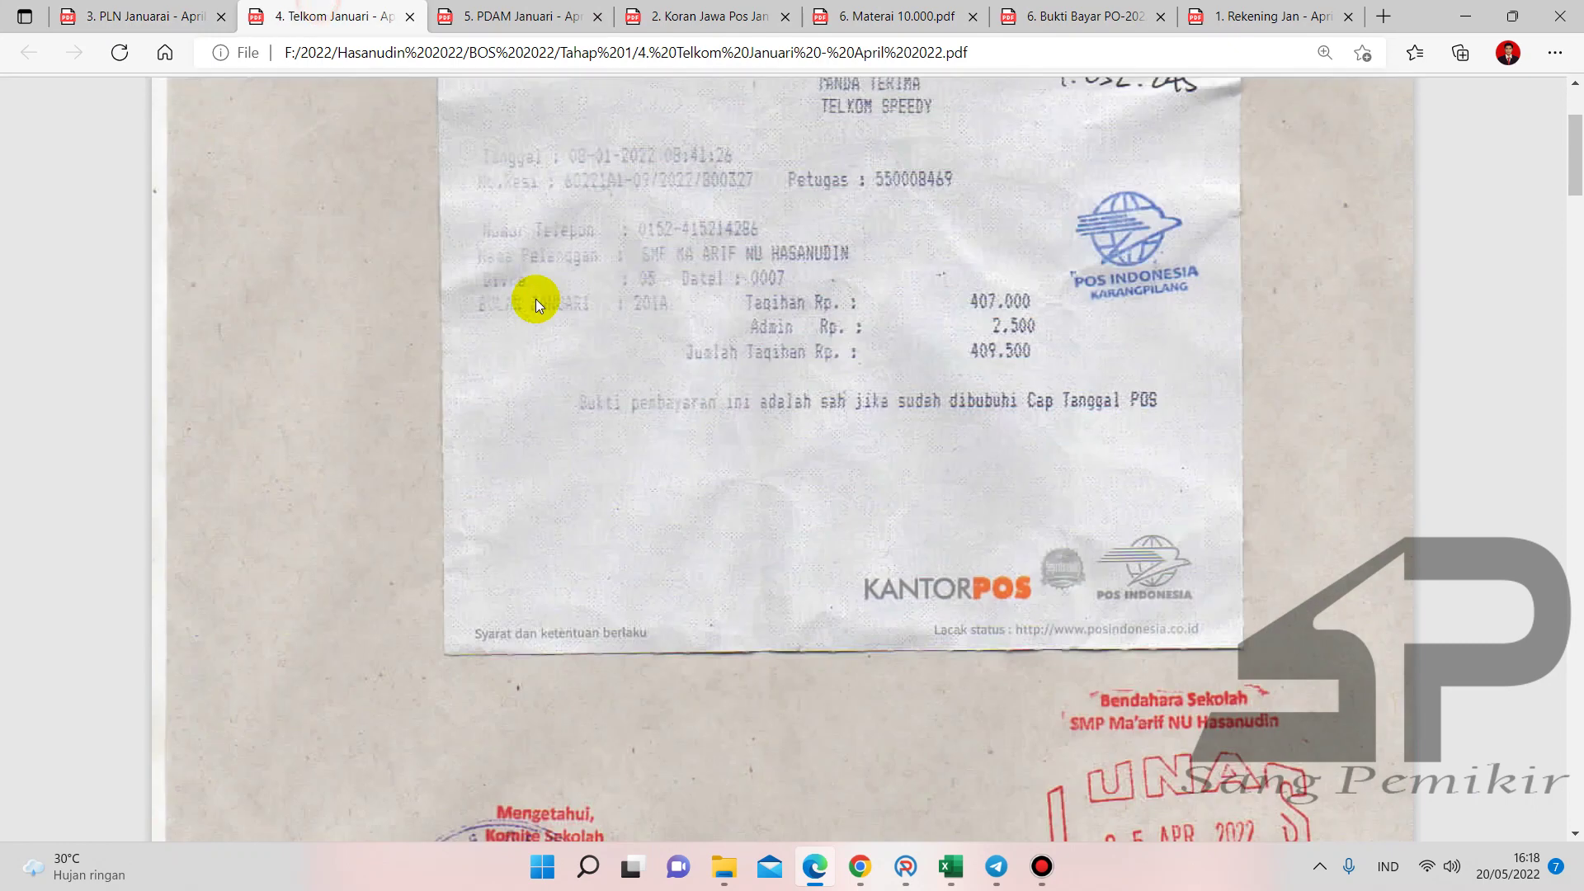
pyautogui.scroll(3, 726, 311)
pyautogui.scroll(-1, 779, 329)
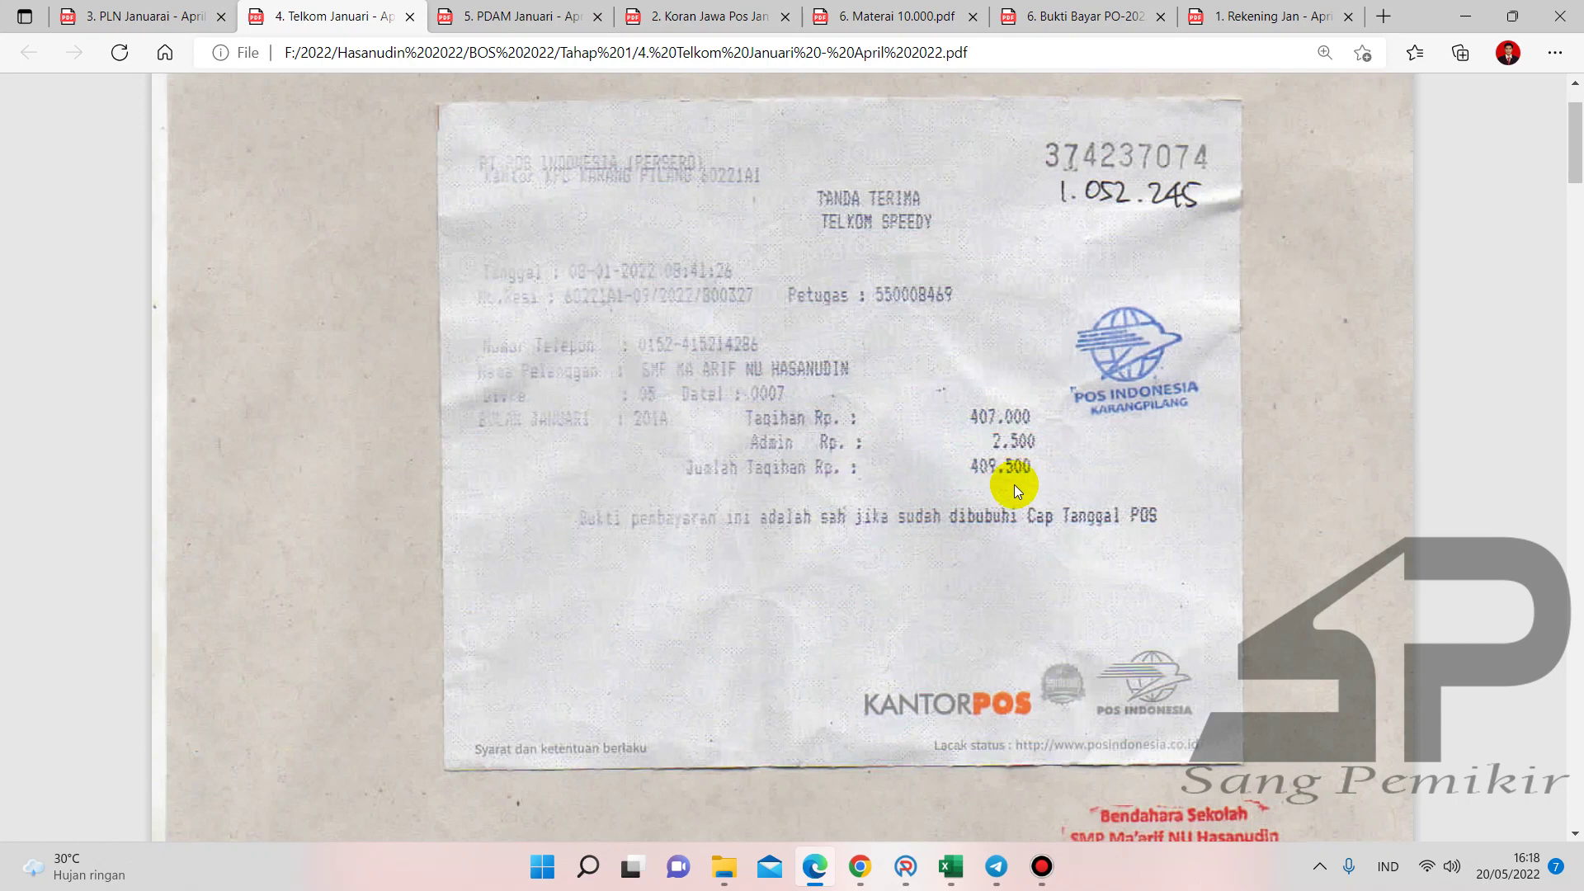
pyautogui.click(907, 868)
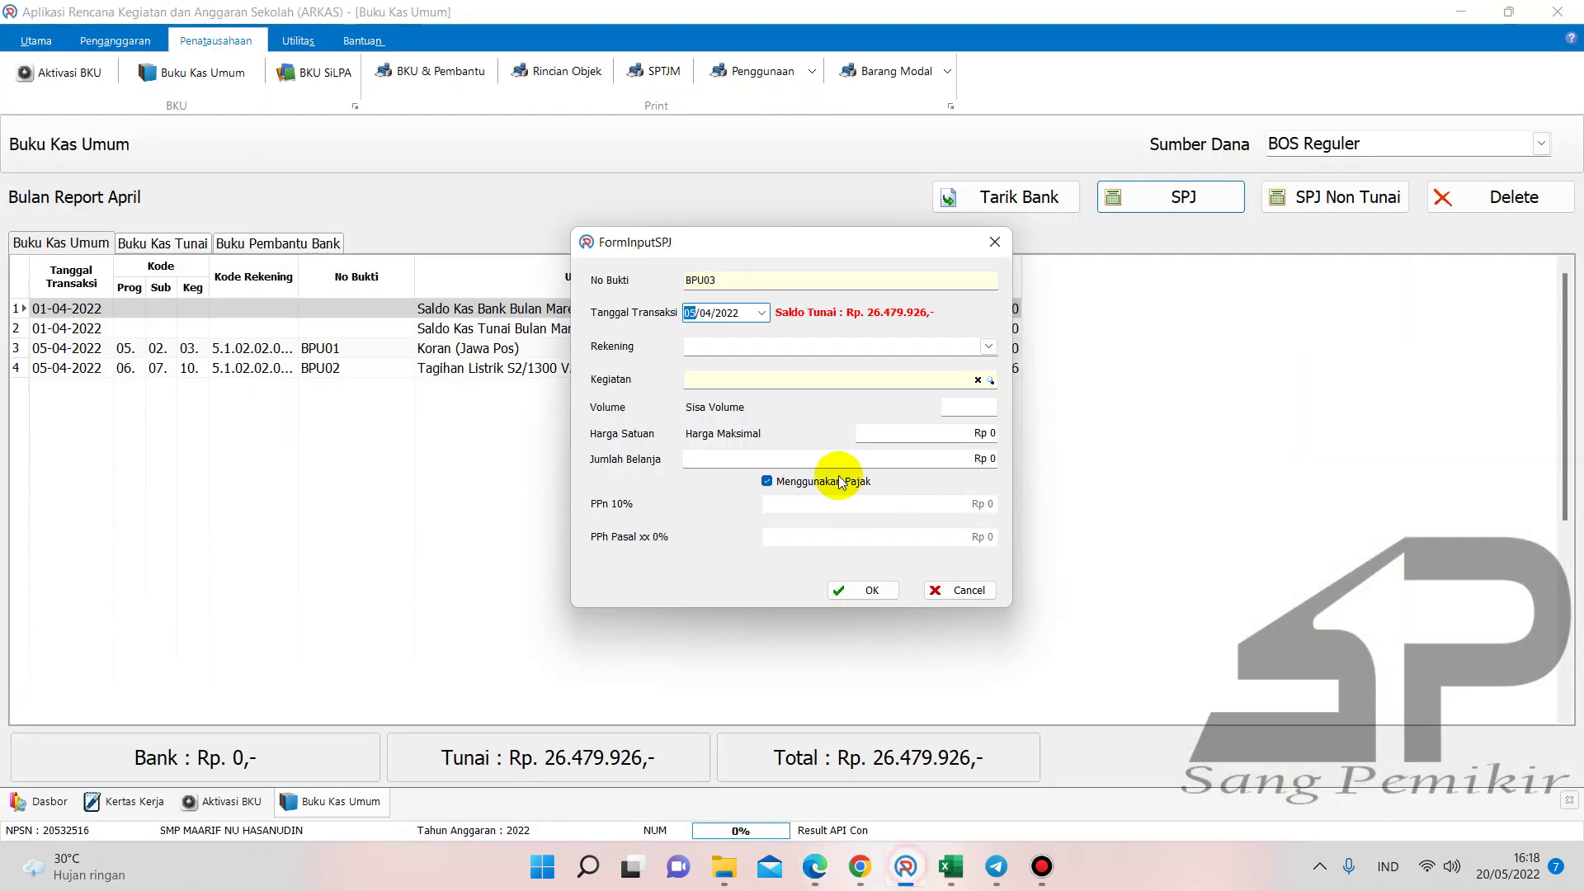
# - Save BPU03 under Belanja Kawat/Faksimili/Internet/TV Berlangganan for January internet, volume 1, without tax
pyautogui.click(988, 347)
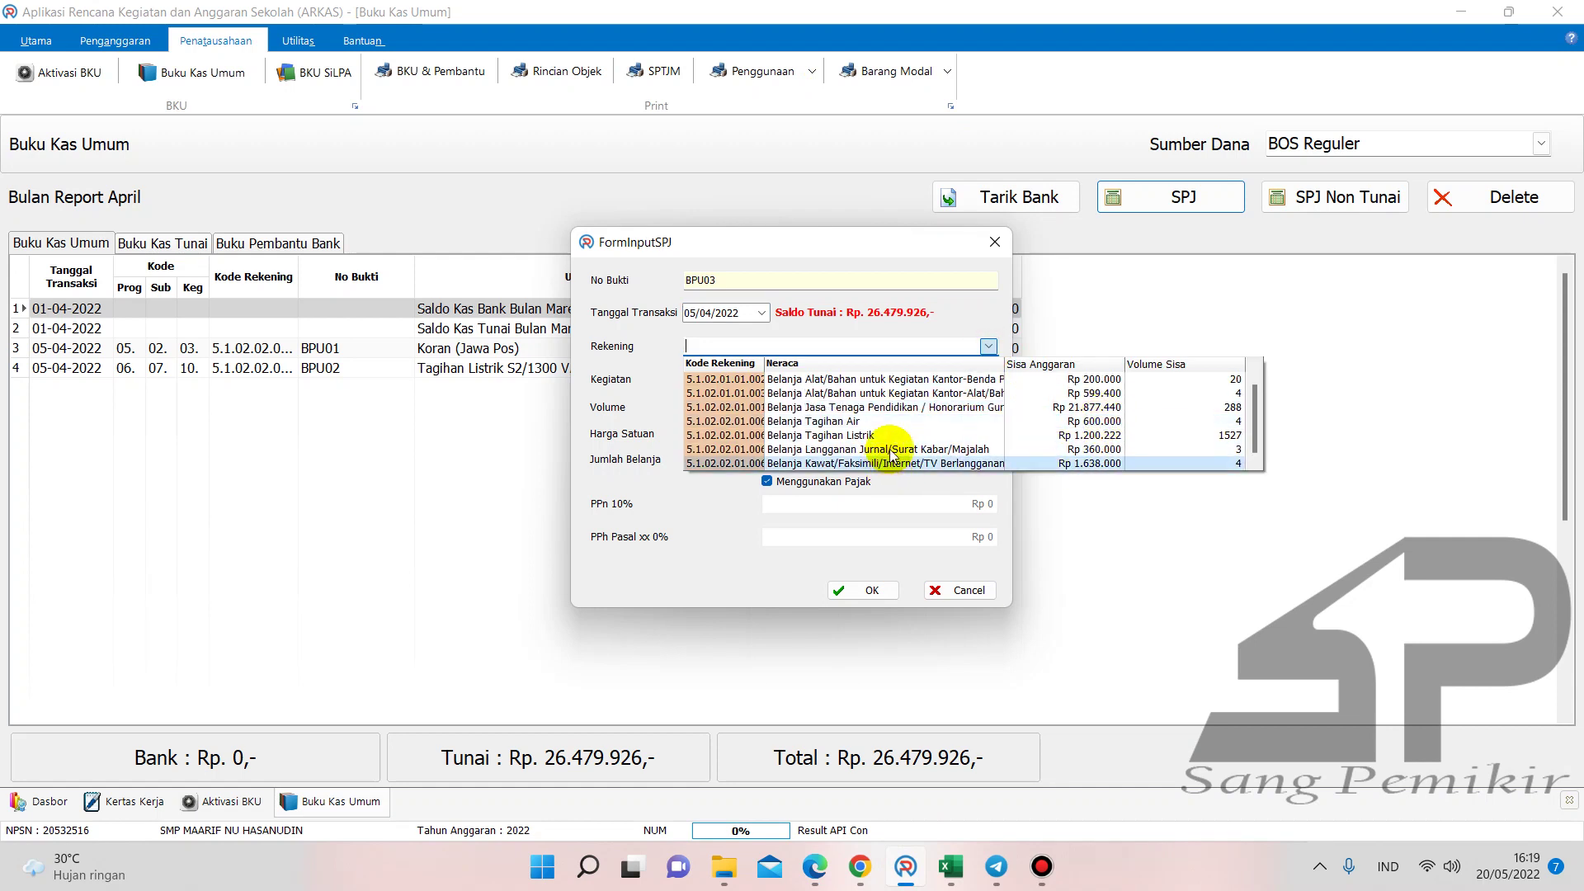
pyautogui.click(961, 463)
pyautogui.click(989, 380)
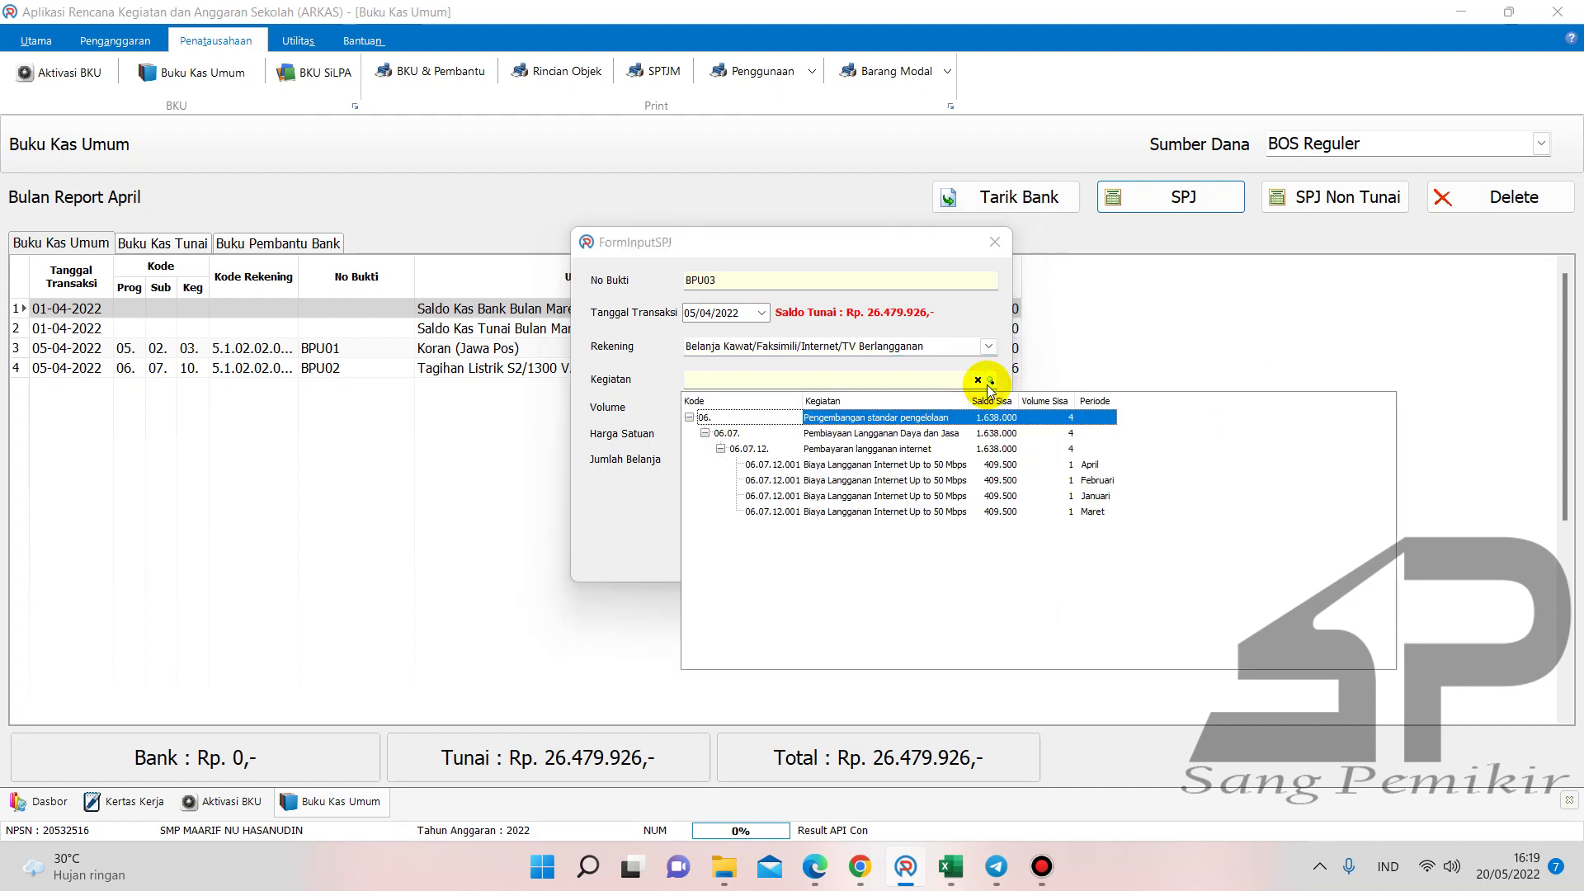
pyautogui.click(1097, 497)
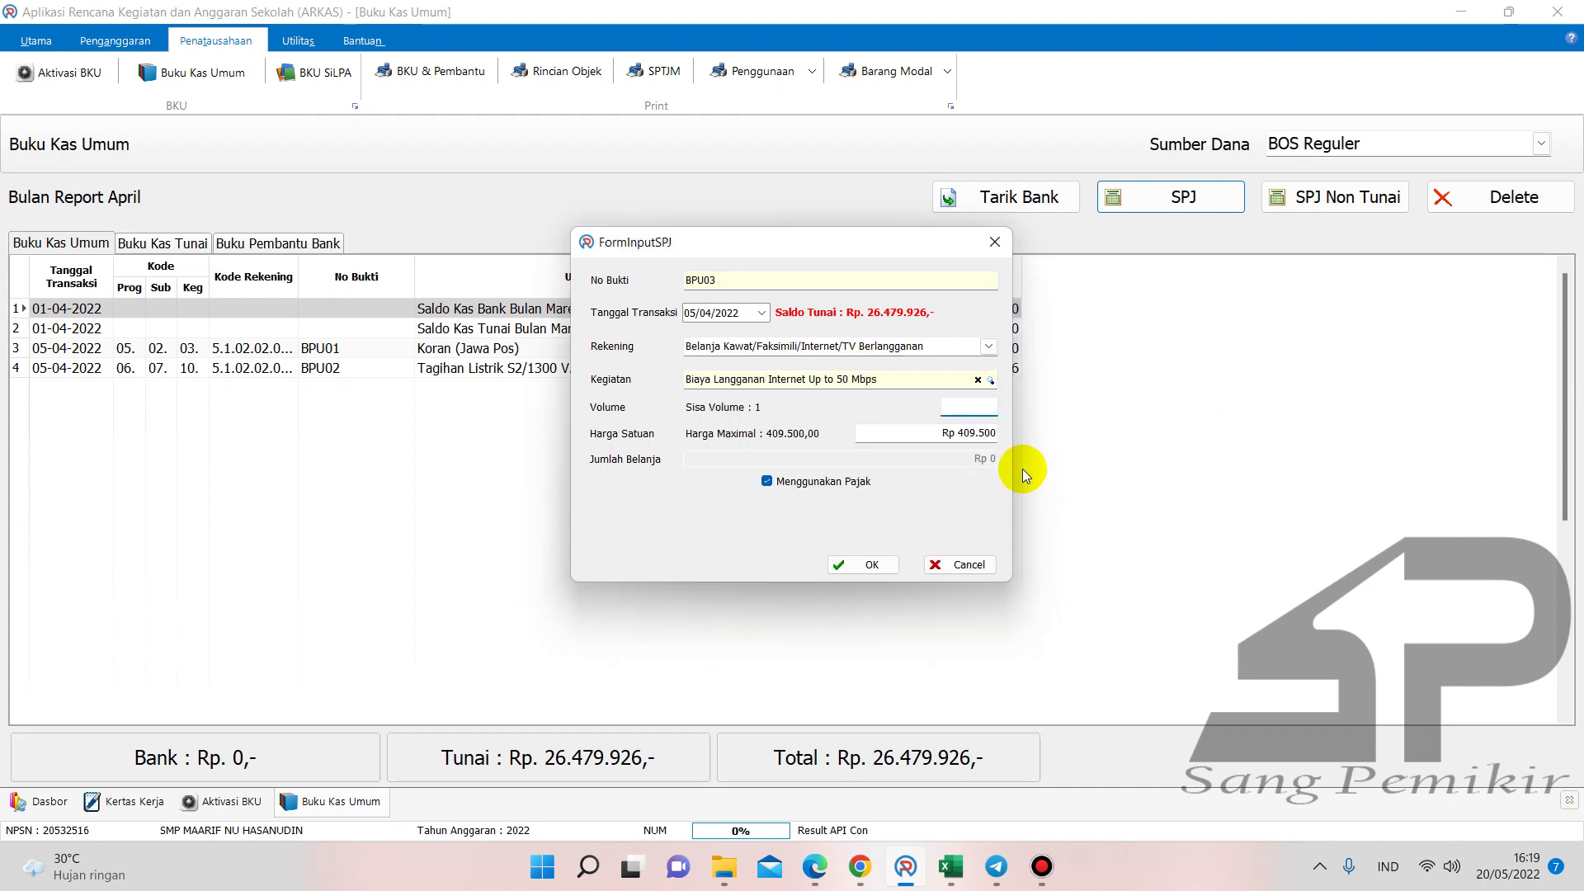
pyautogui.write('1')
pyautogui.click(767, 482)
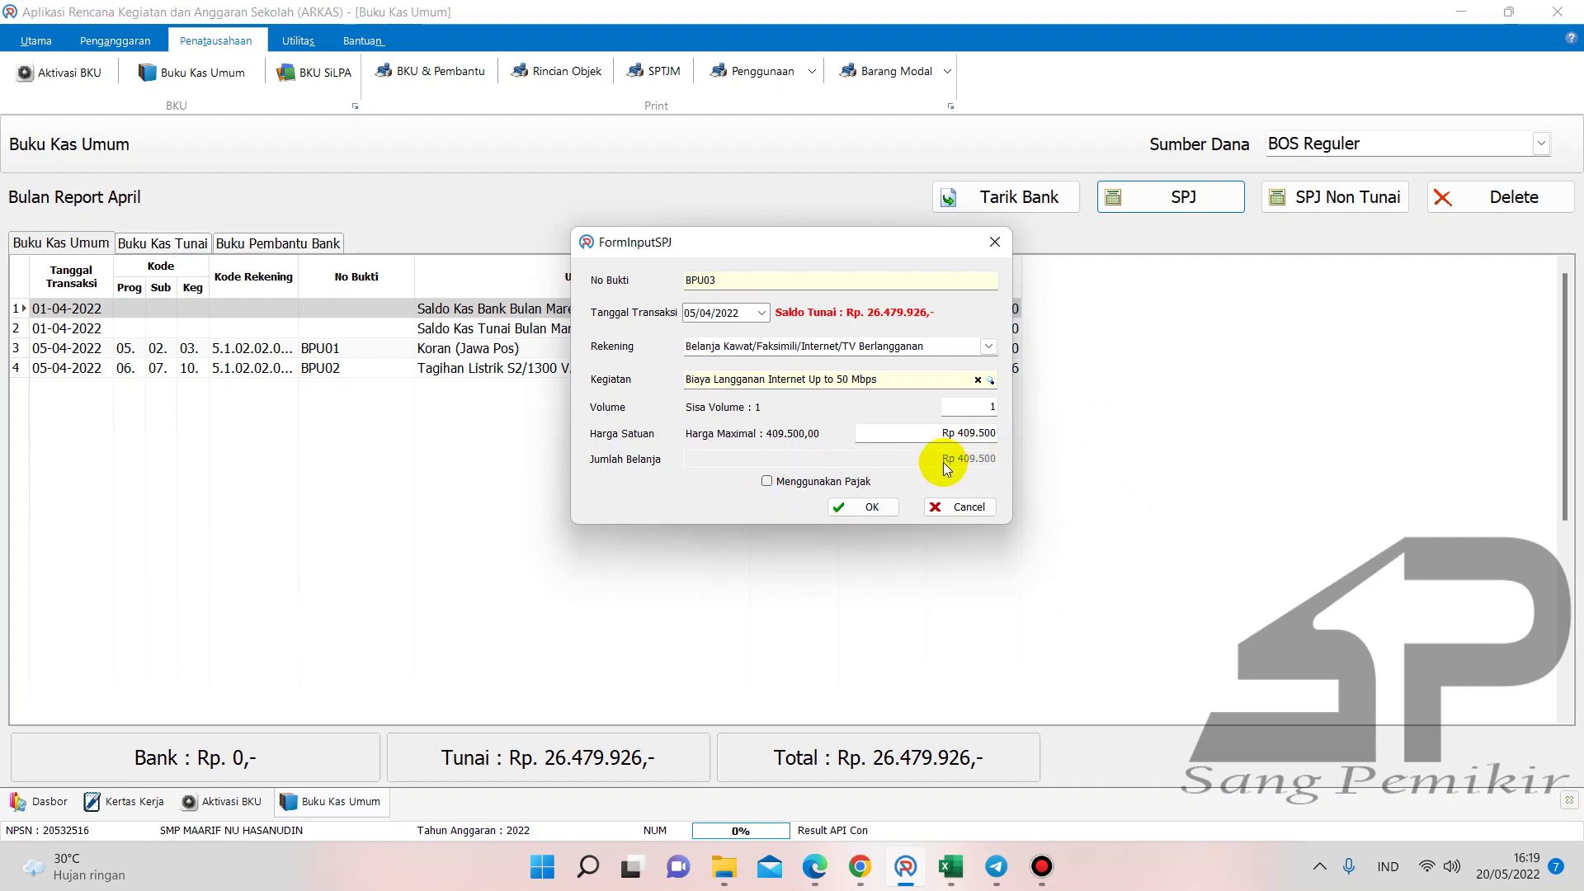
pyautogui.click(868, 506)
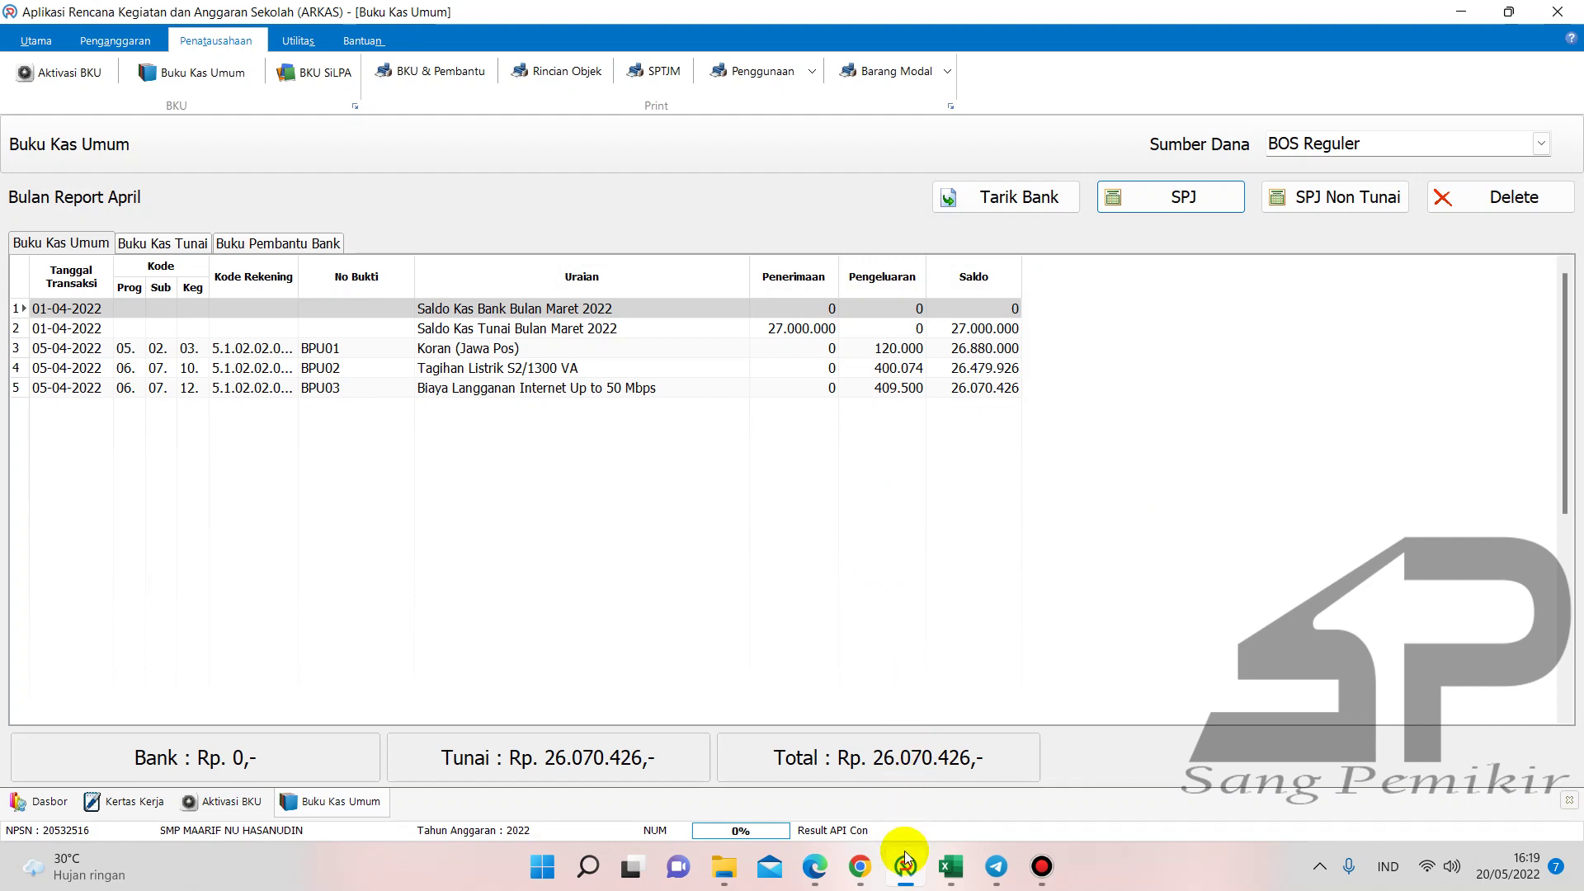
# - Enter the 409.500 Telkom expense in F14 of Buku Pembantu KAS, balance 26.070.426,00
pyautogui.moveTo(951, 864)
pyautogui.click(781, 778)
pyautogui.click(733, 537)
pyautogui.write('409500')
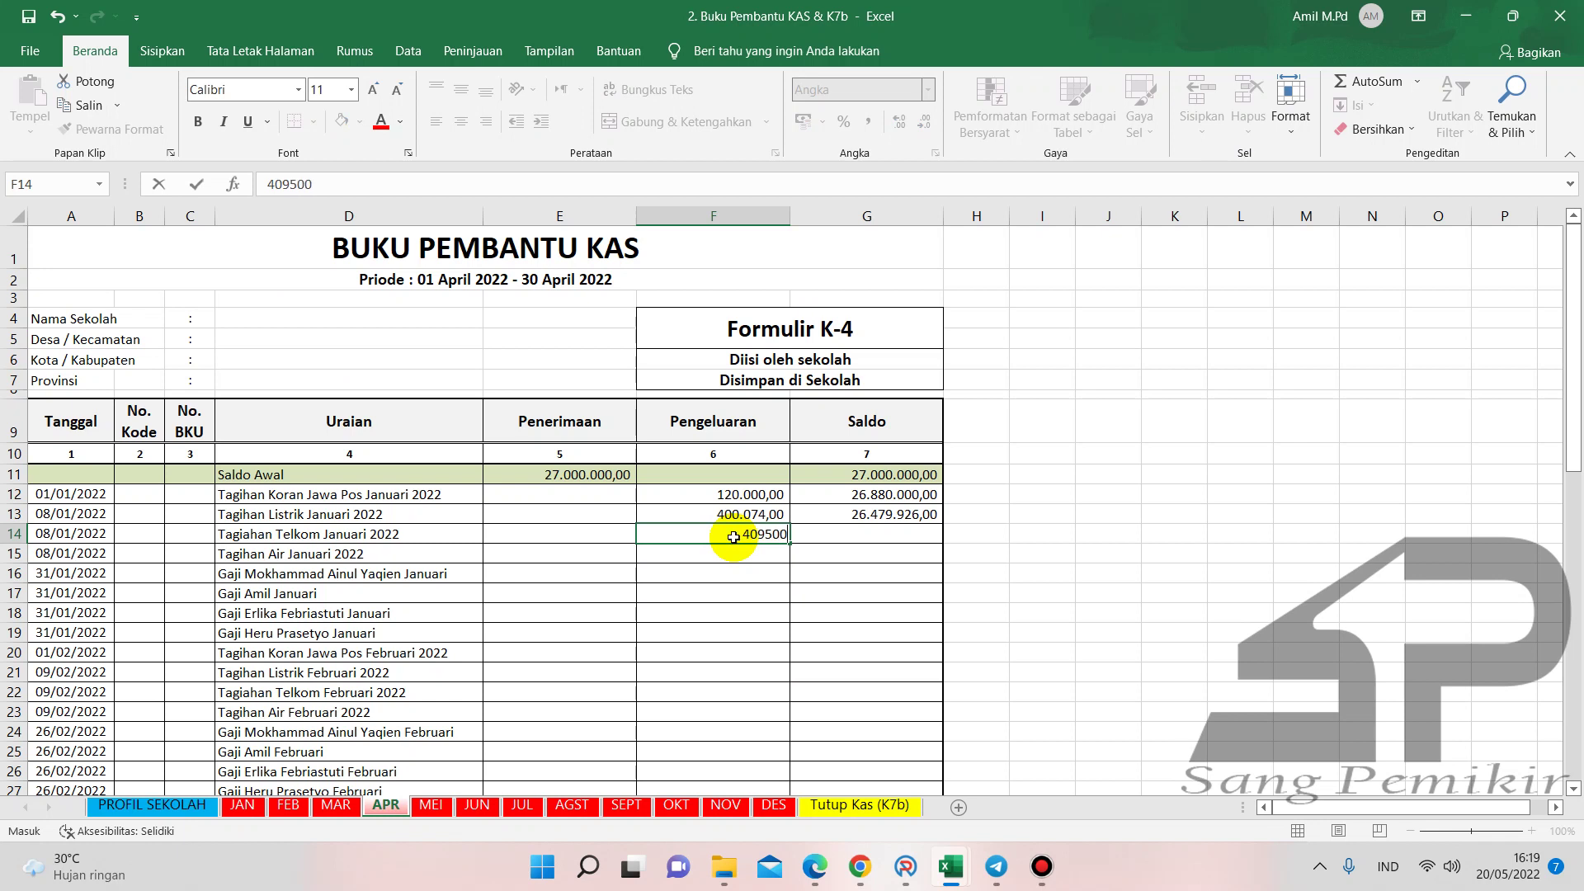
pyautogui.press('Return')
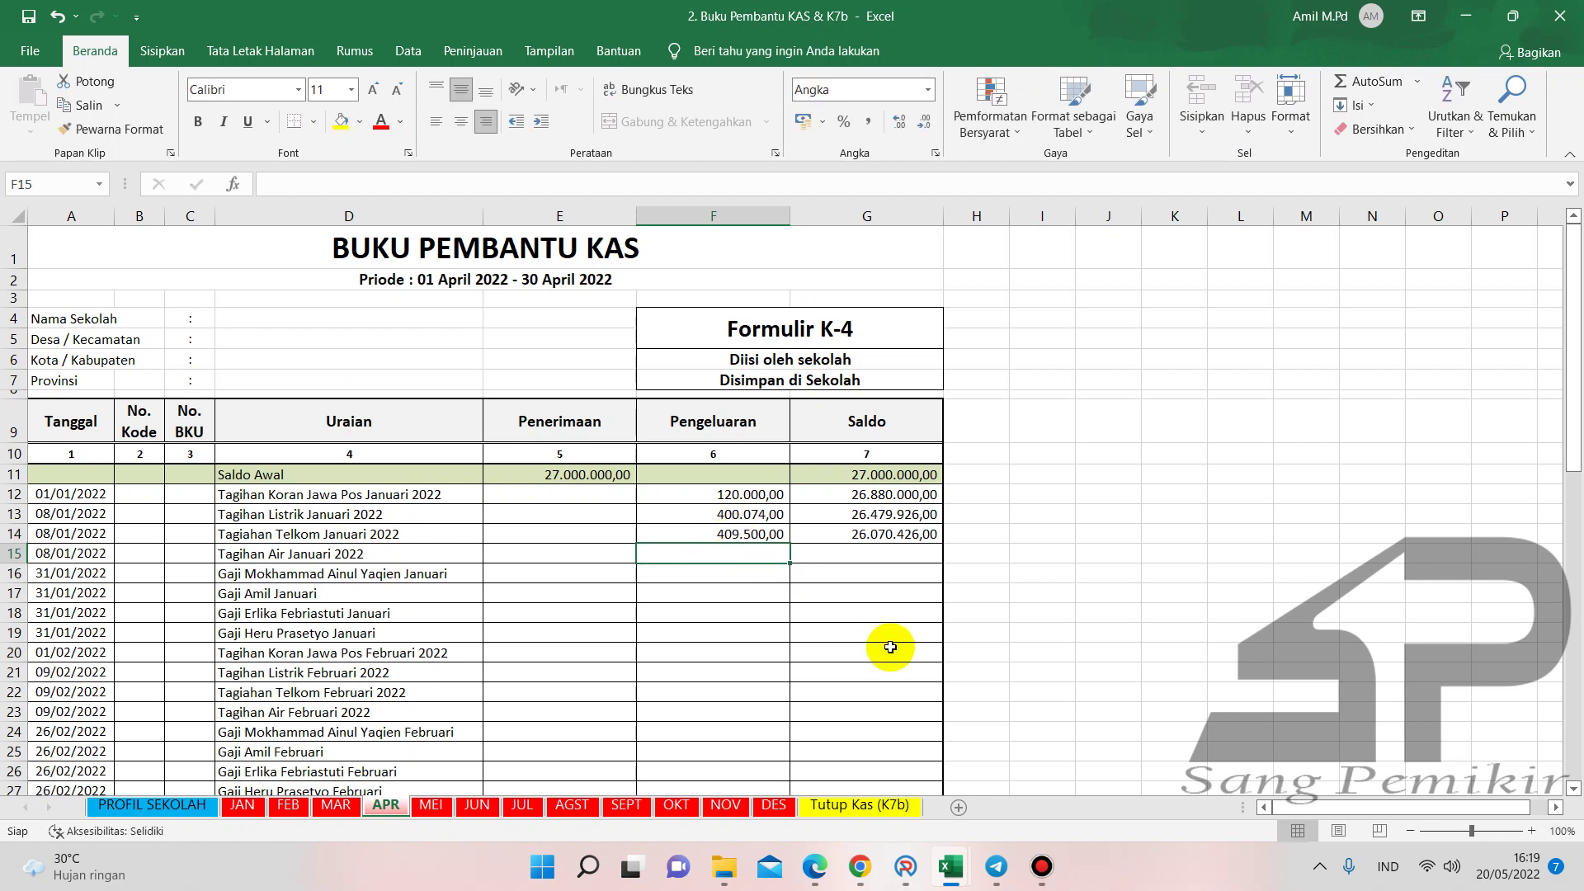
# - Enter the 409.500 Telkom expense in G16 of Buku Kas Umum
pyautogui.moveTo(951, 862)
pyautogui.click(973, 767)
pyautogui.click(755, 576)
pyautogui.write('4095')
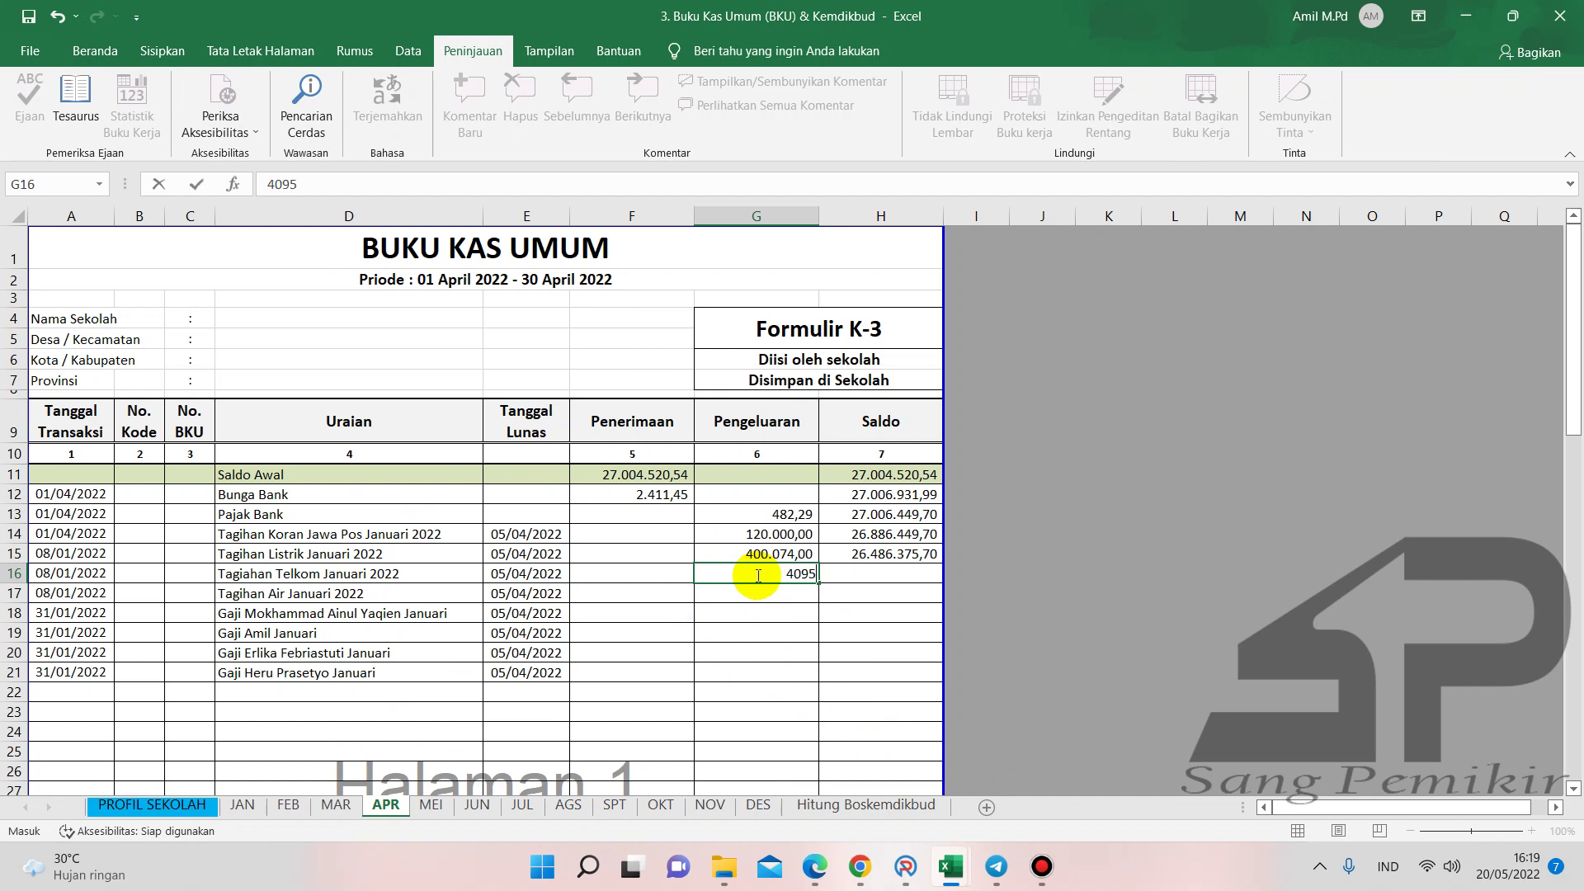
pyautogui.write('9.500')
pyautogui.press('Return')
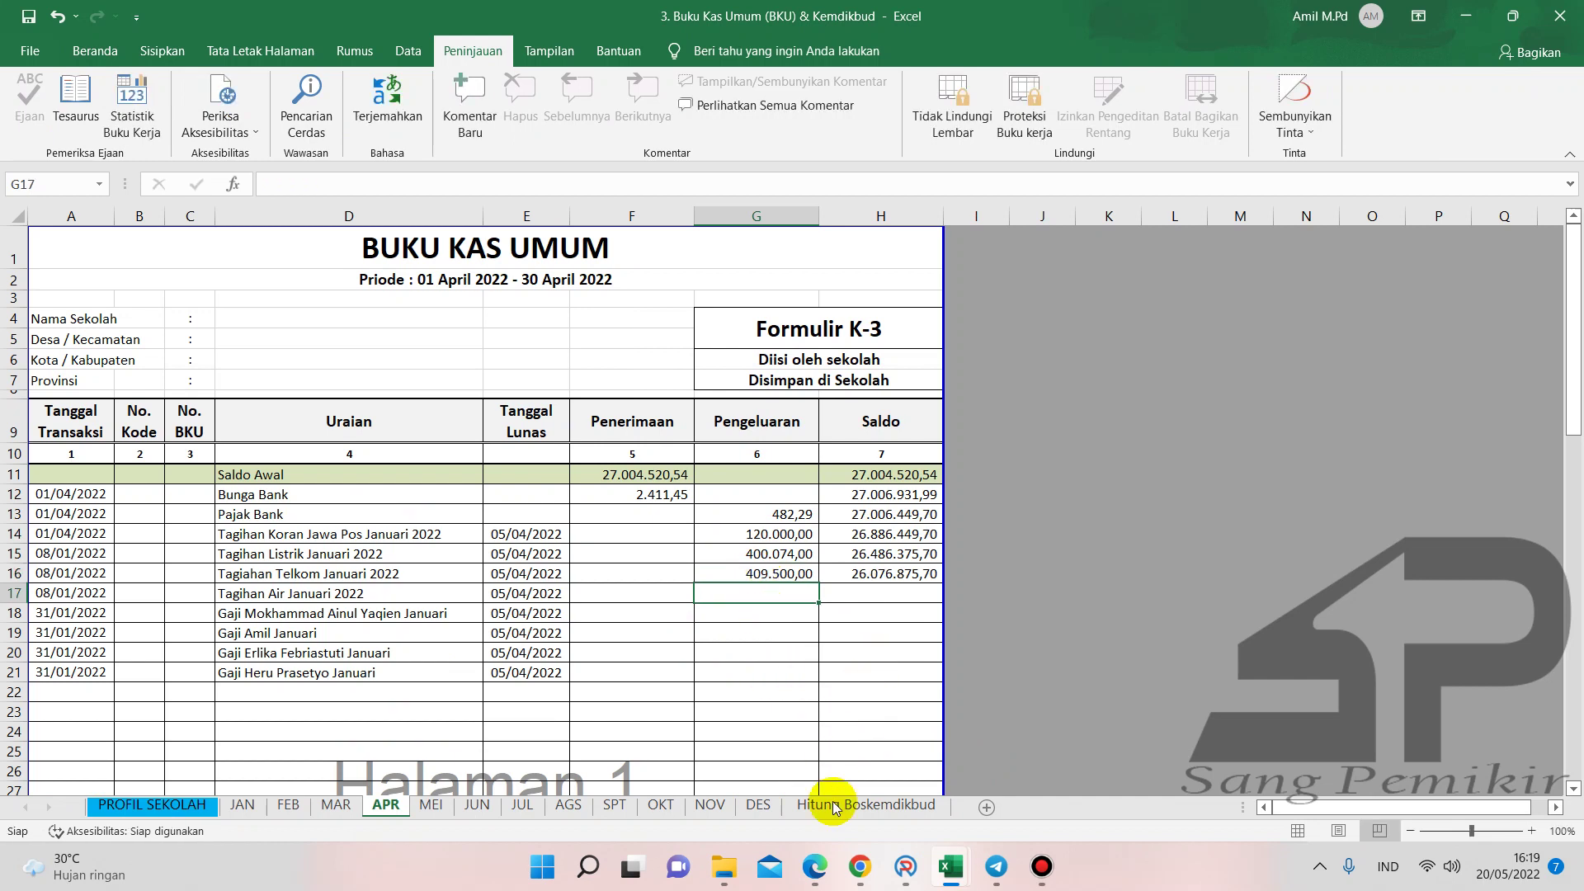
pyautogui.click(829, 860)
# - Review the January PDAM water receipt in Edge before returning to ARKAS
pyautogui.click(528, 17)
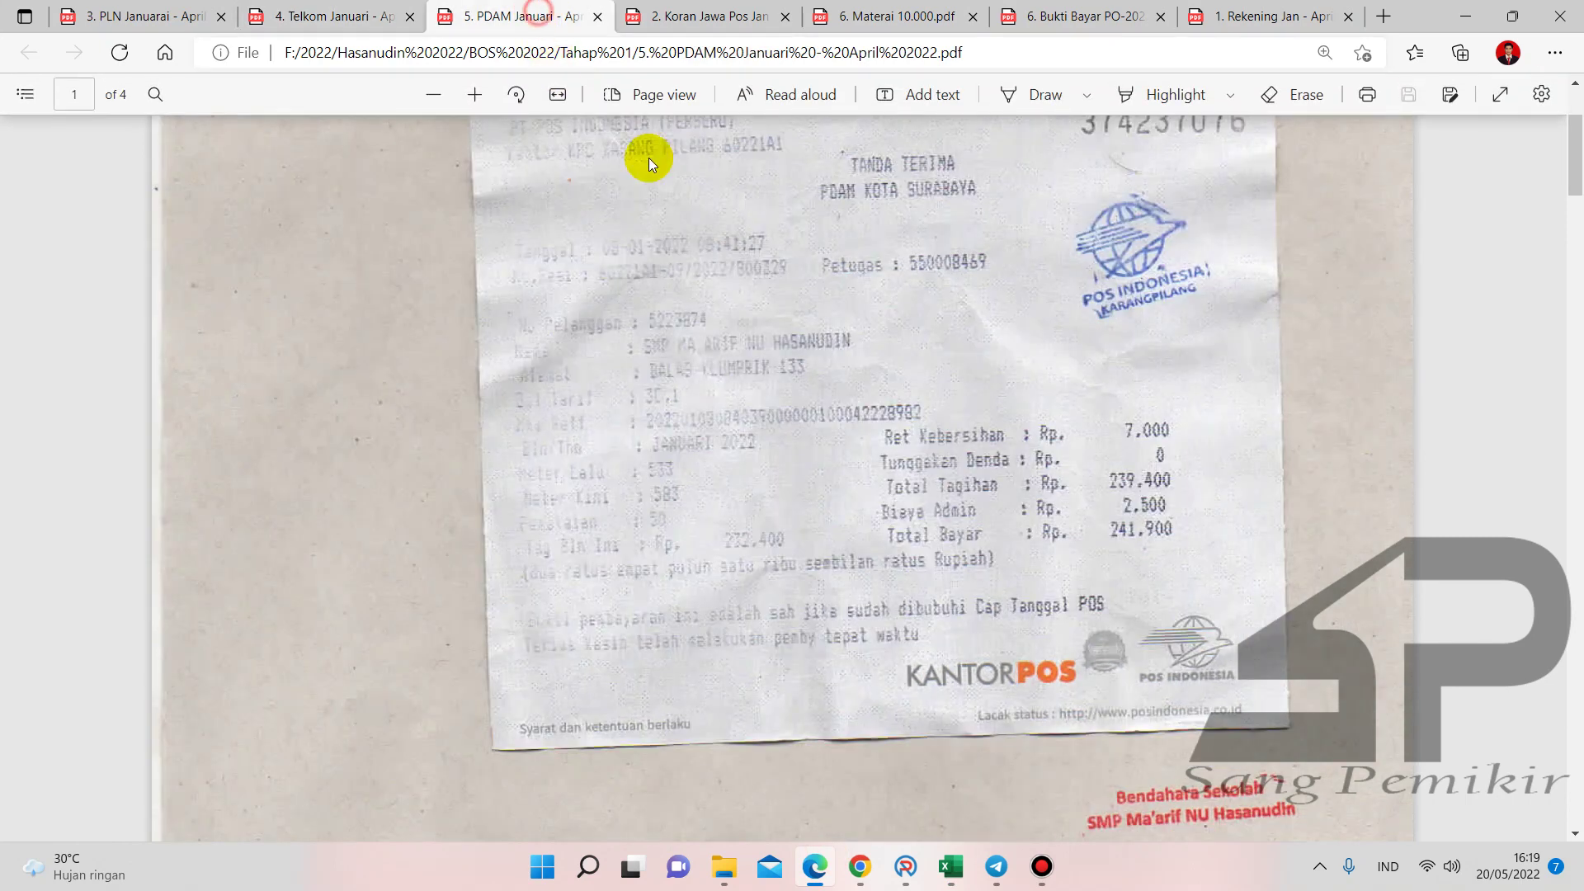
pyautogui.scroll(2, 1039, 462)
pyautogui.scroll(-4, 1056, 466)
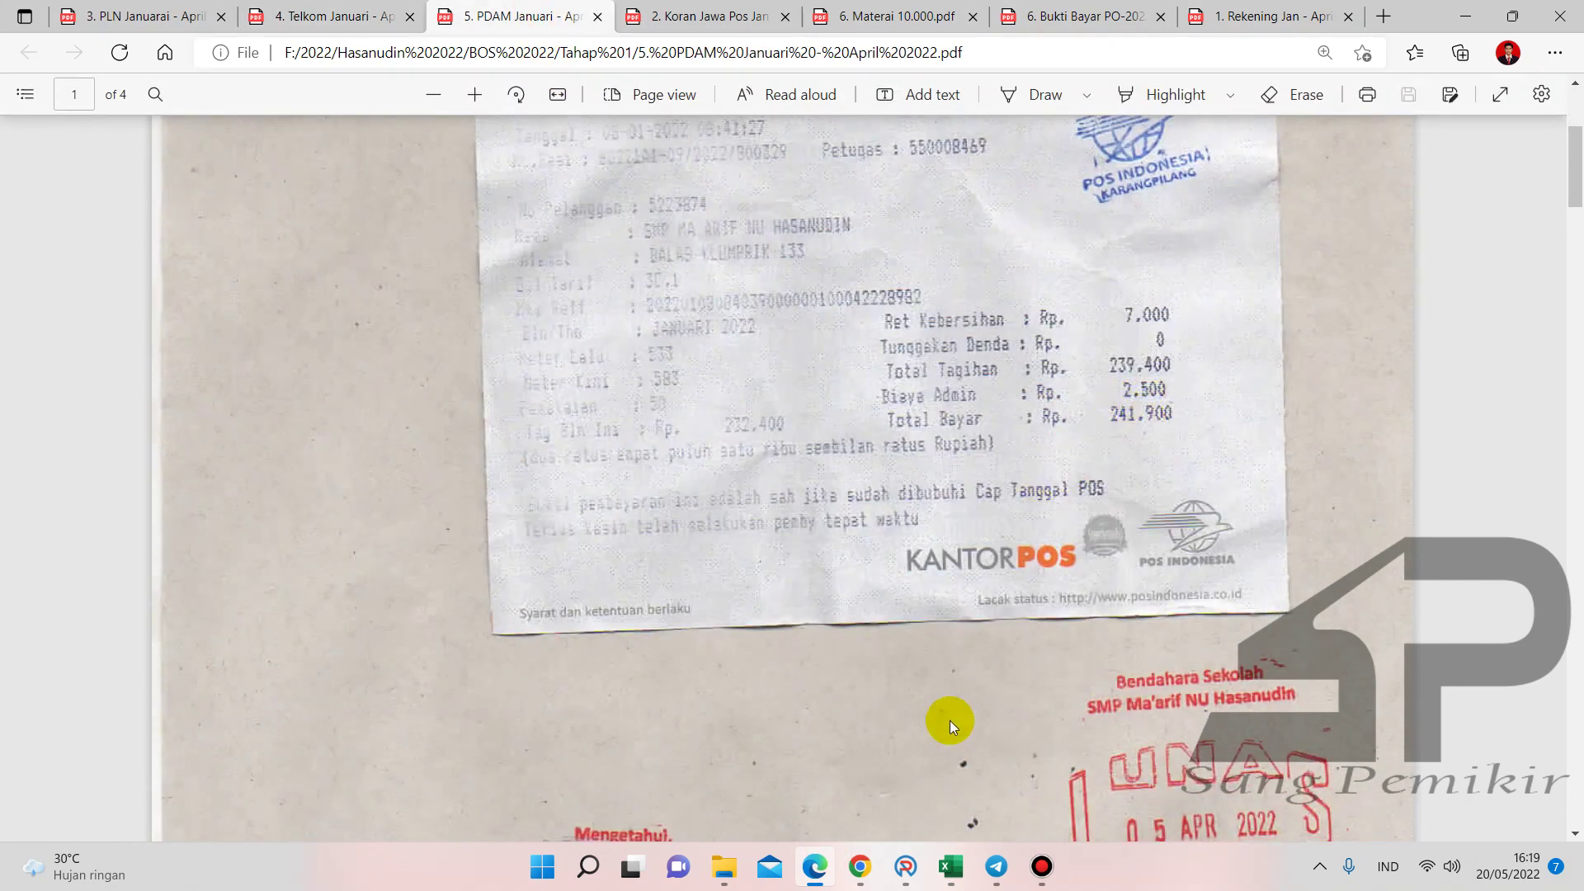
pyautogui.click(906, 864)
# - Post SPJ entry BPU04 for Biaya Air PDAM 5000 Liter, volume 1, totalling 150.000
pyautogui.click(1135, 202)
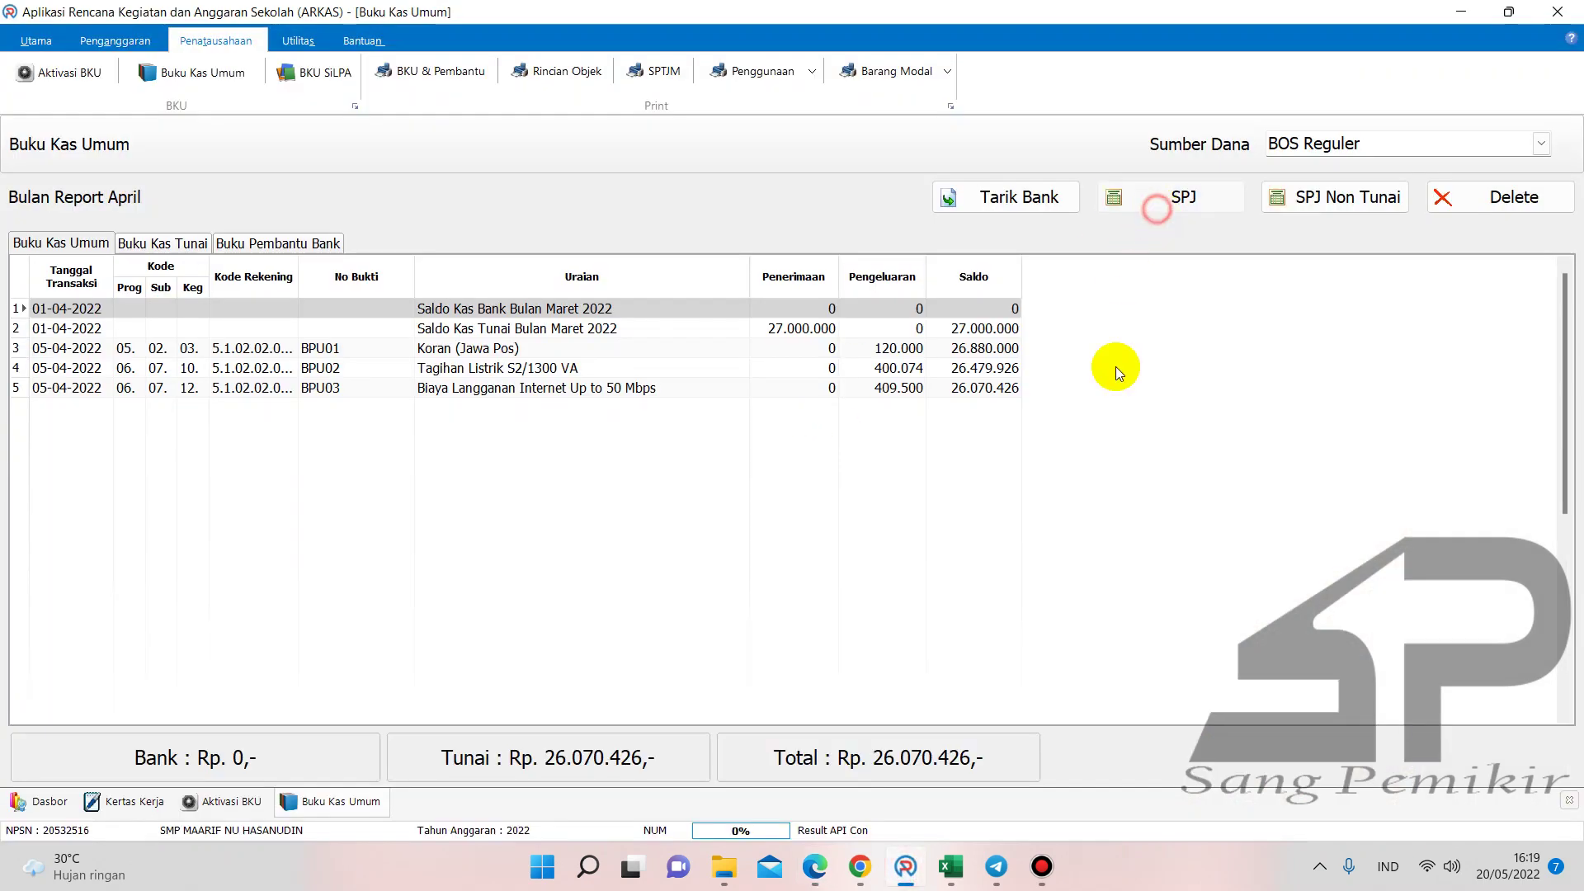
pyautogui.click(988, 347)
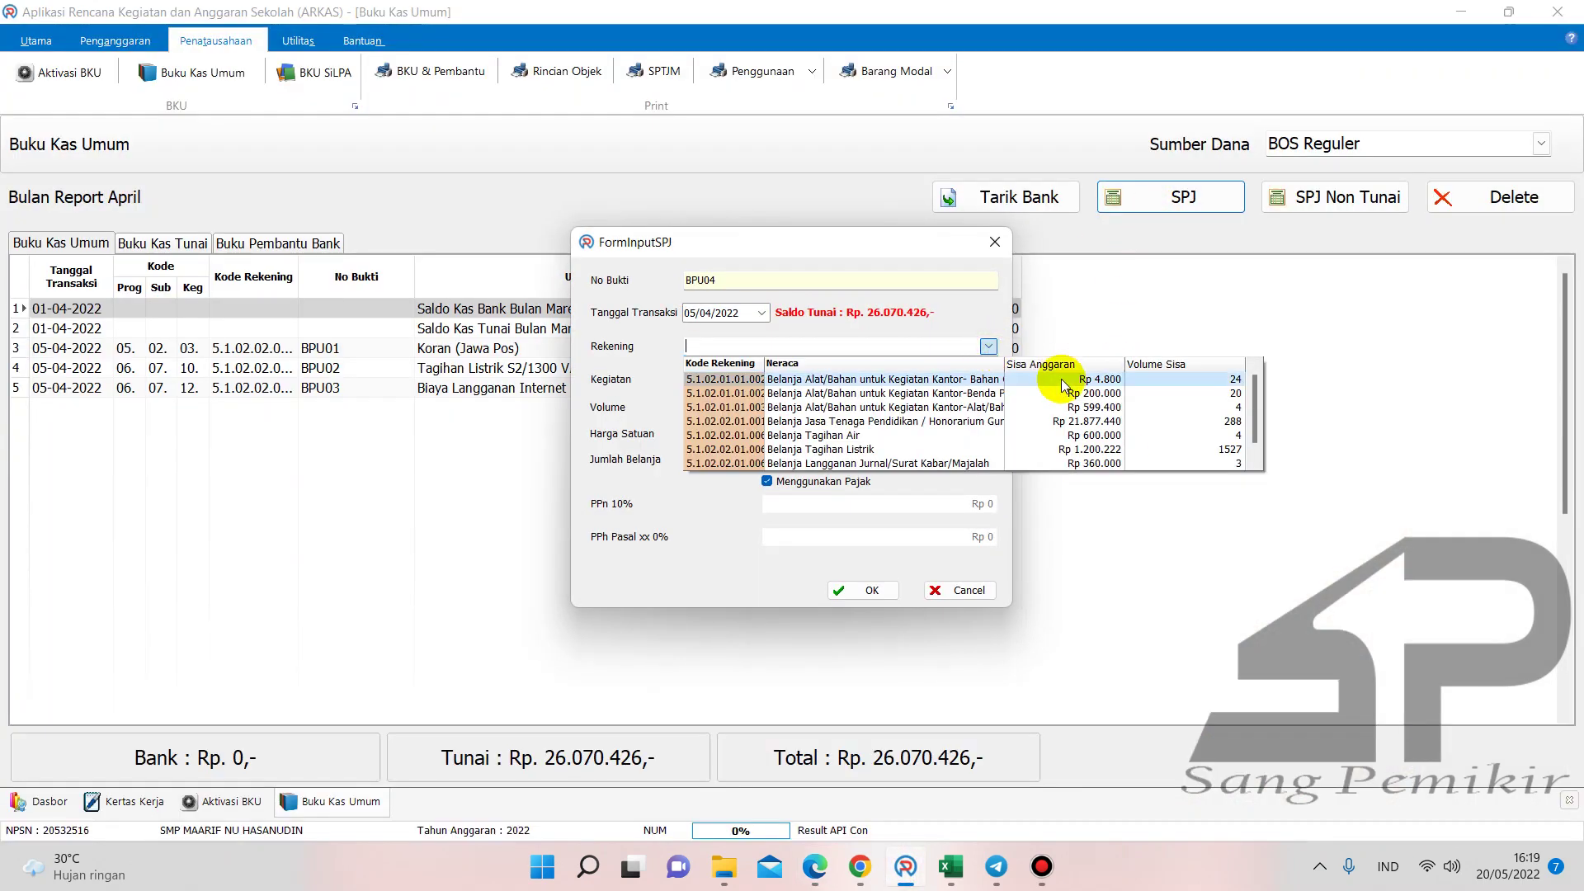
pyautogui.click(888, 435)
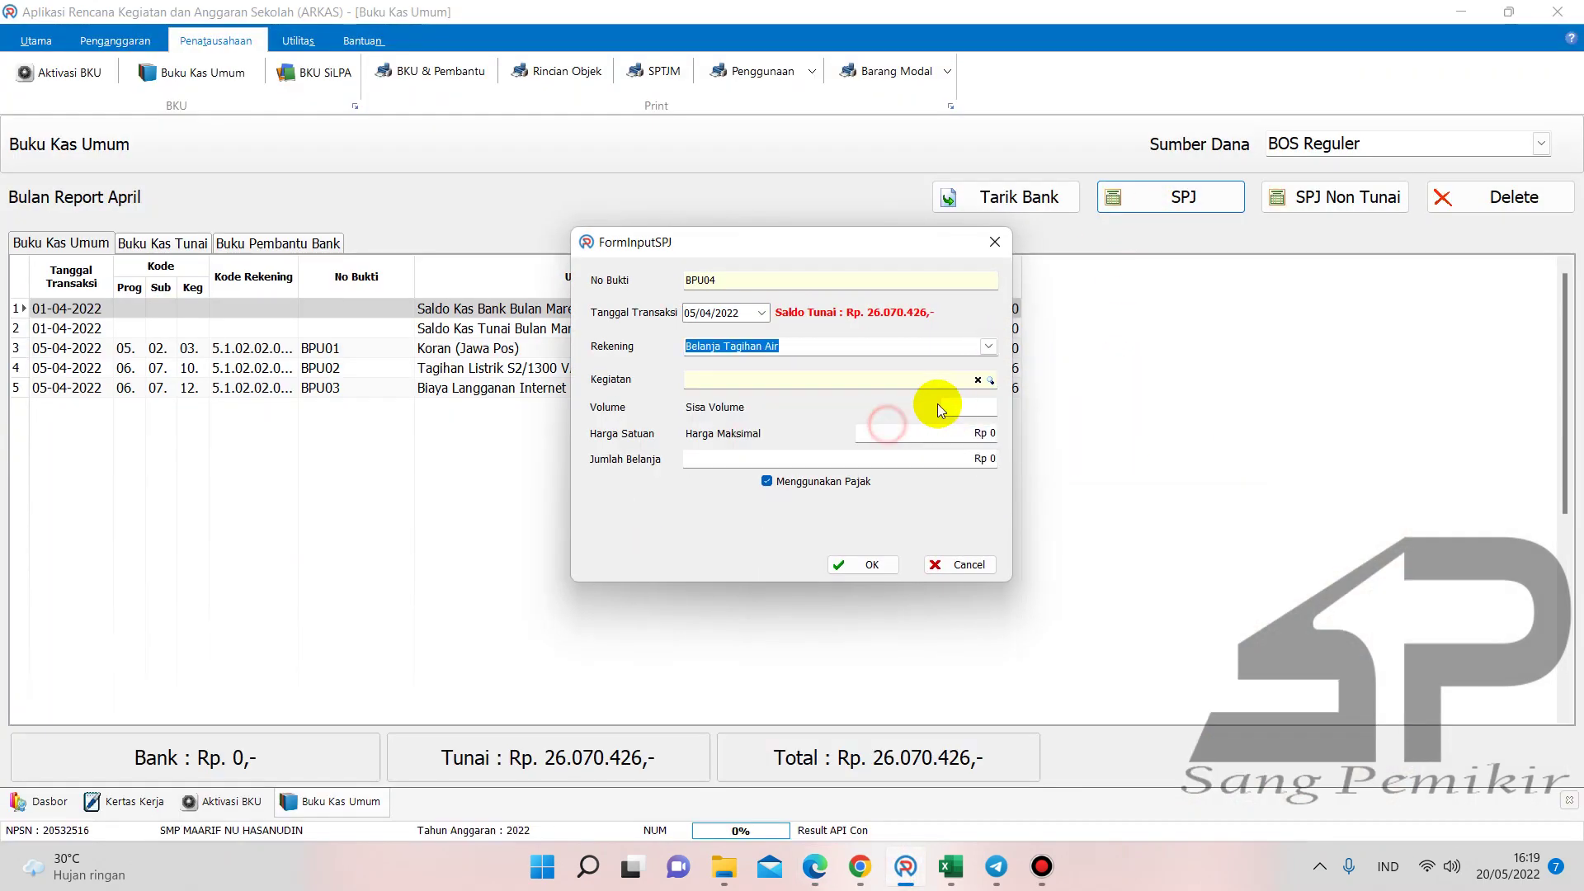
pyautogui.click(989, 380)
pyautogui.click(1098, 497)
pyautogui.click(1098, 498)
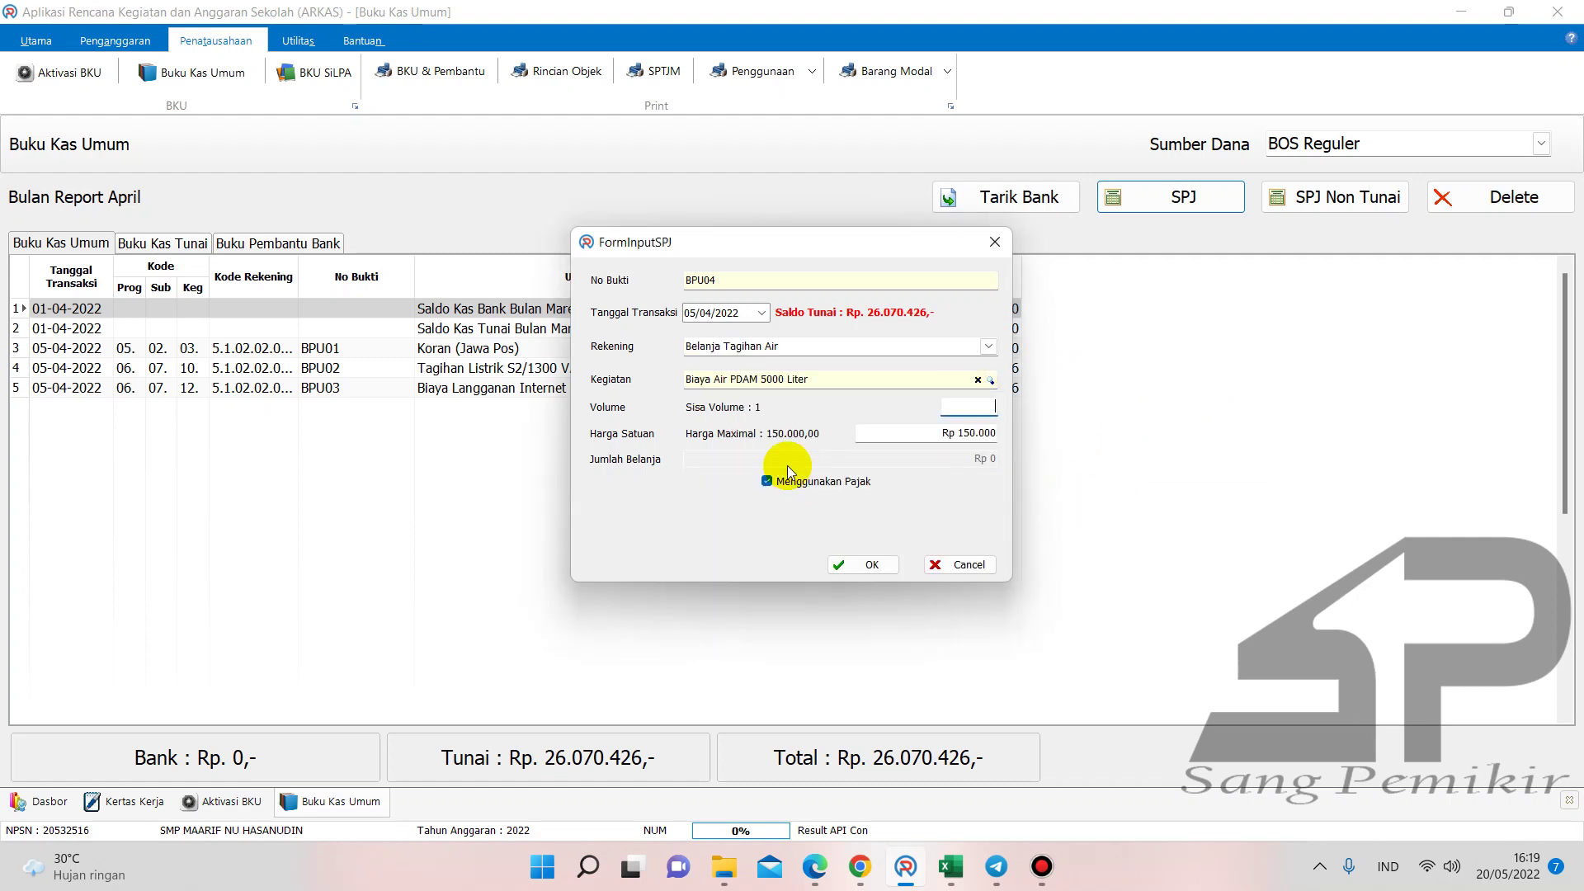
pyautogui.click(968, 406)
pyautogui.write('1')
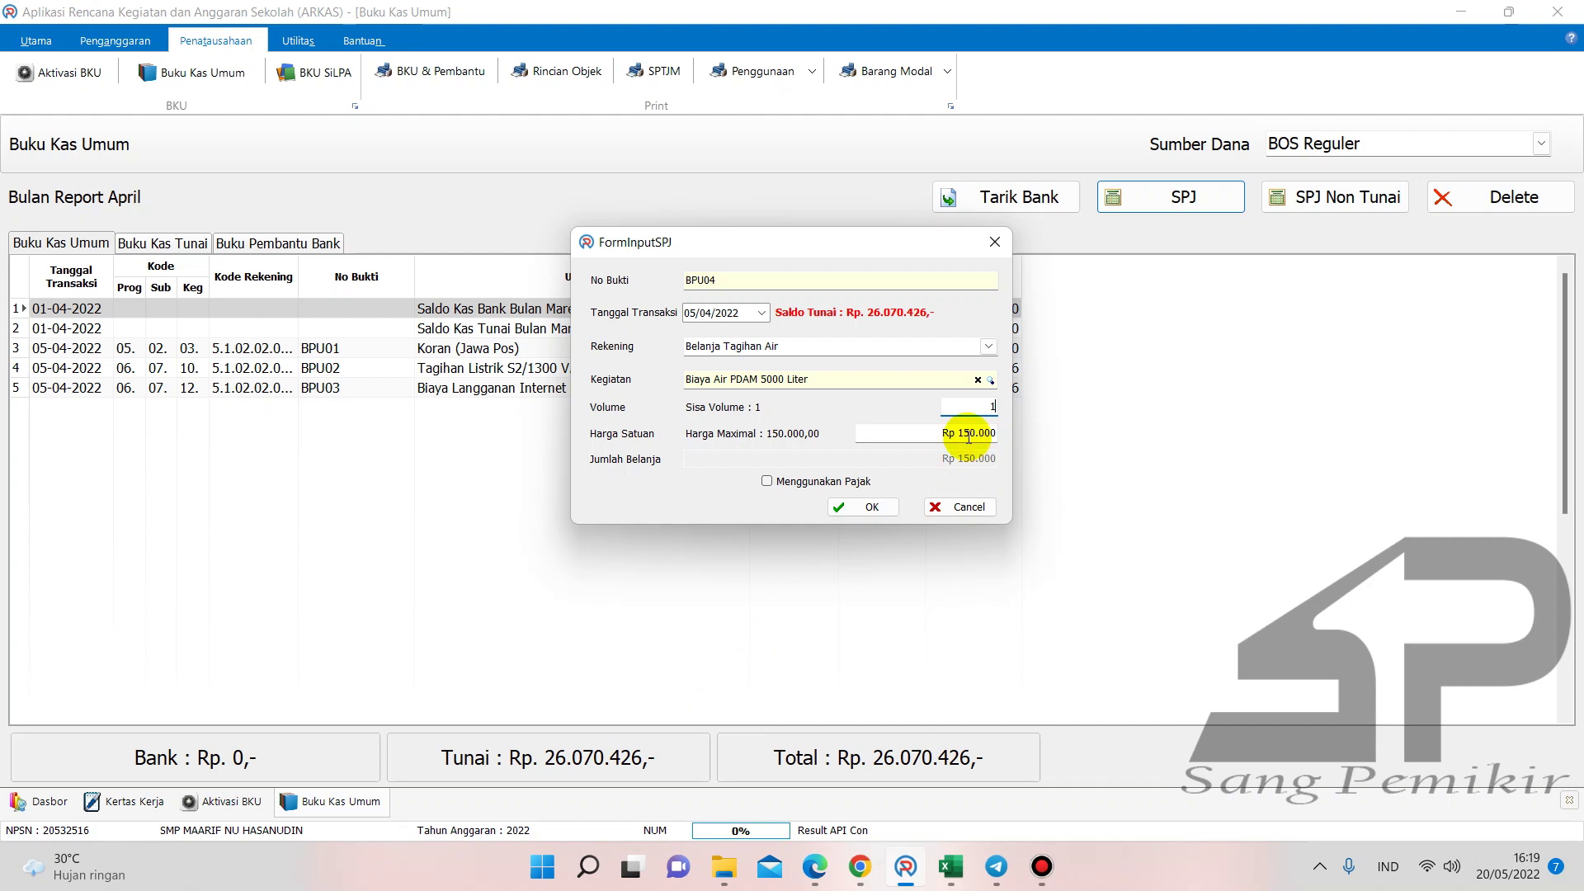
pyautogui.click(817, 863)
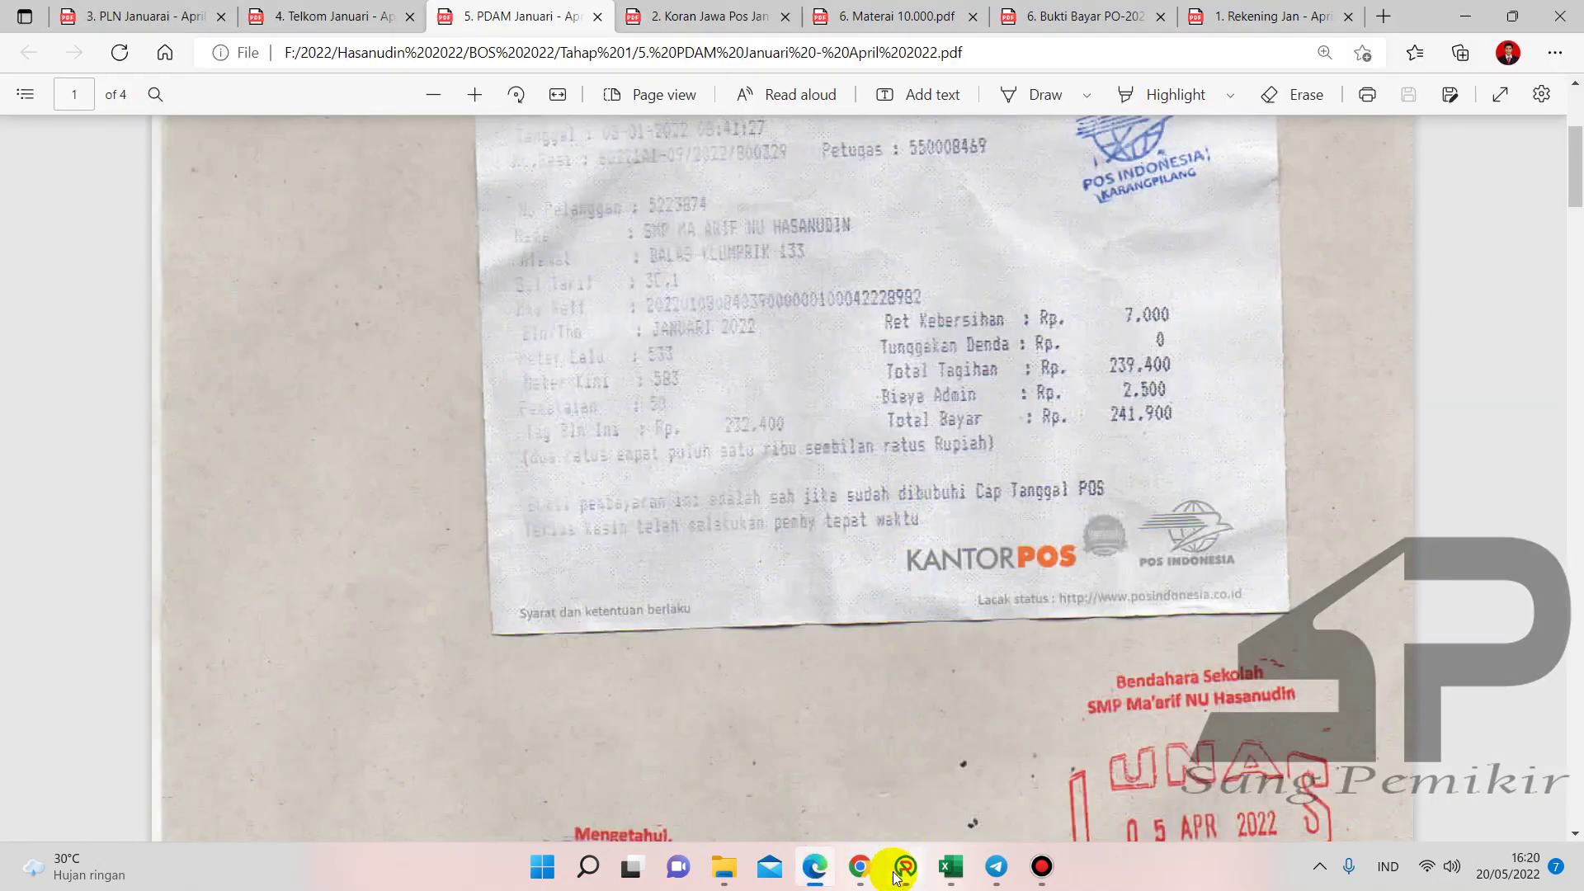
pyautogui.click(905, 866)
pyautogui.click(875, 508)
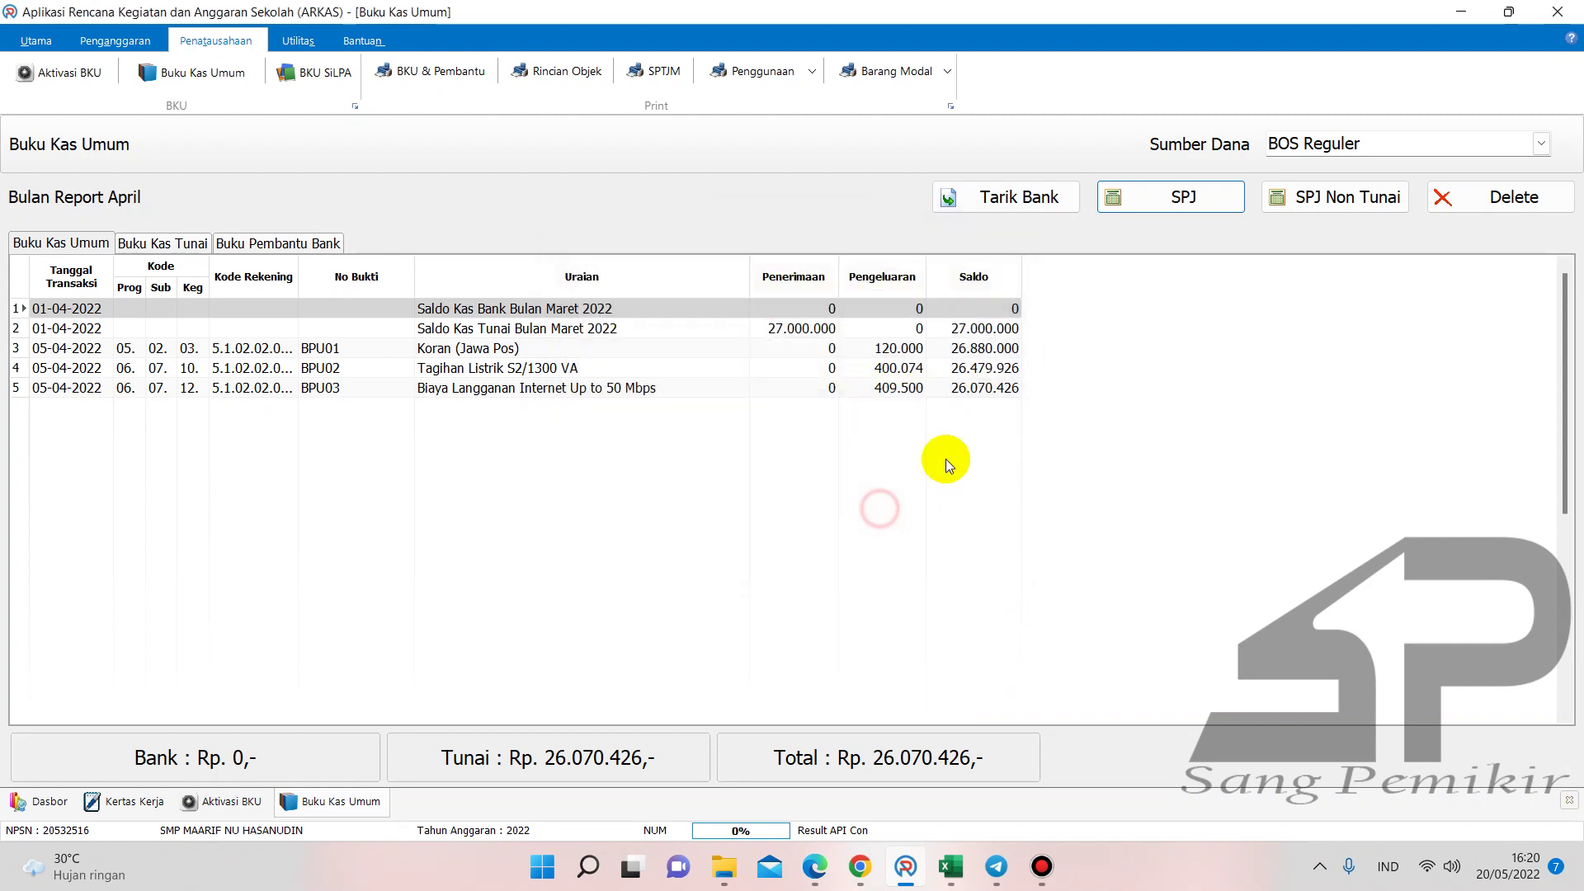
# - Enter the 150.000 water bill expense in the Buku Pembantu Kas April sheet
pyautogui.moveTo(951, 887)
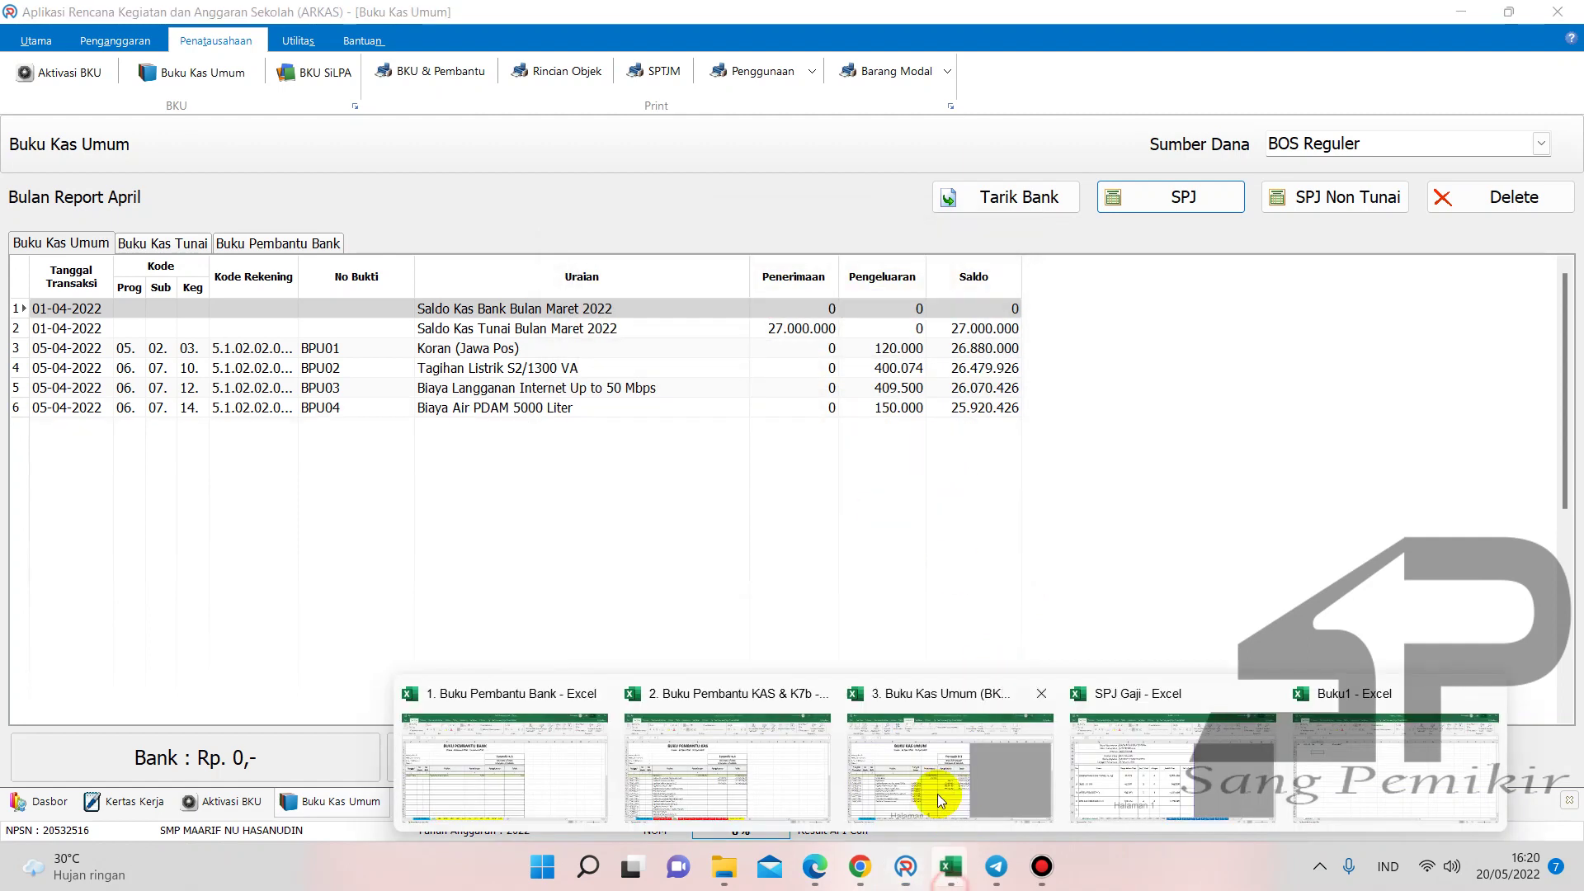
pyautogui.click(690, 779)
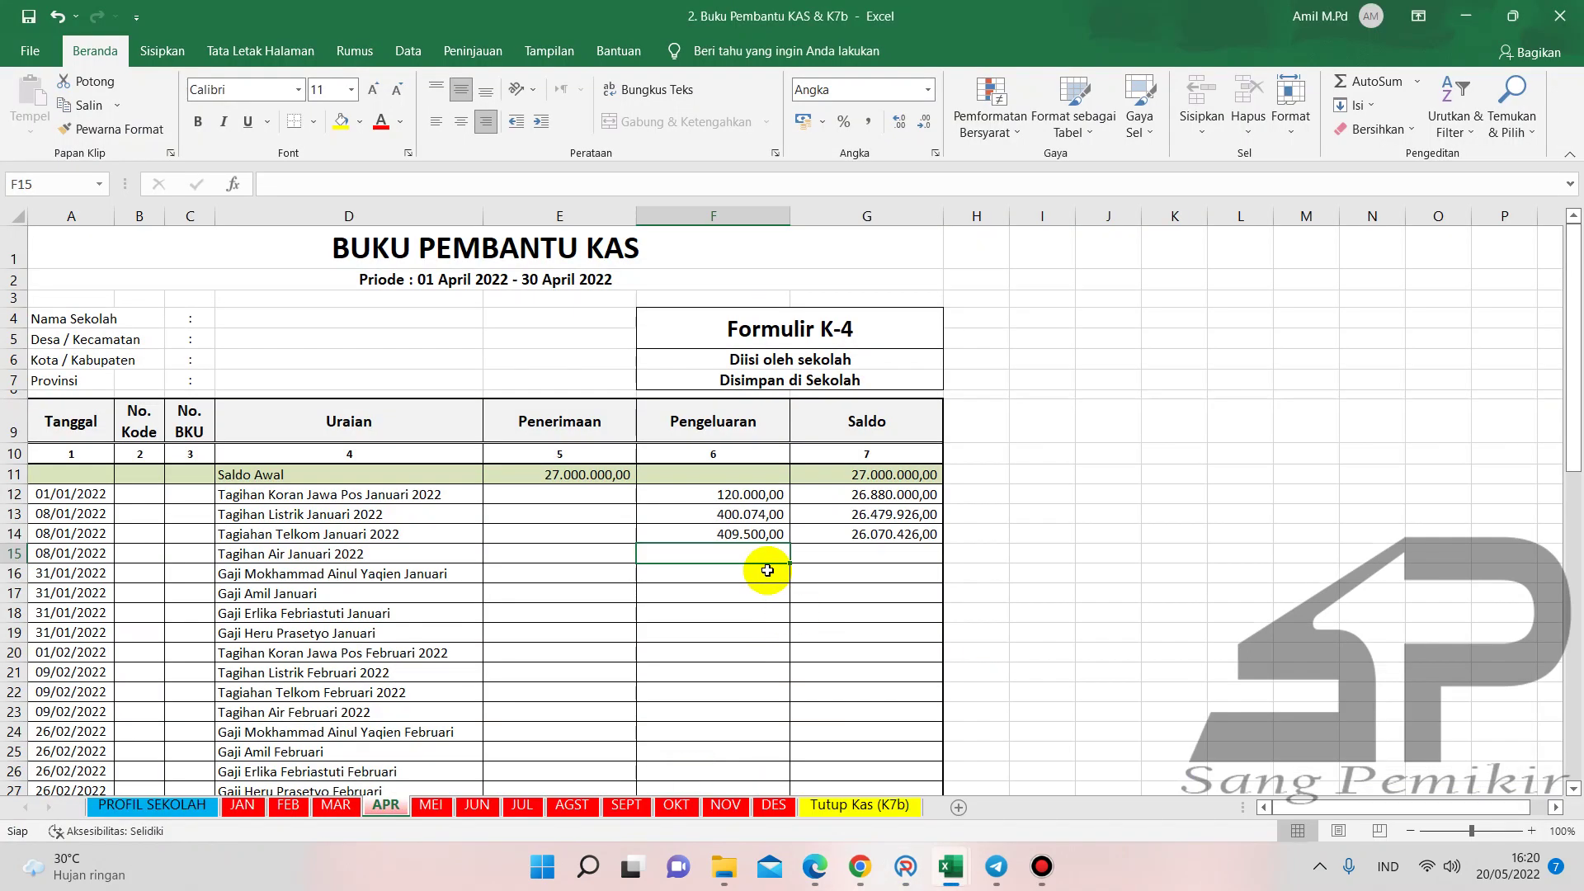
pyautogui.write('150000')
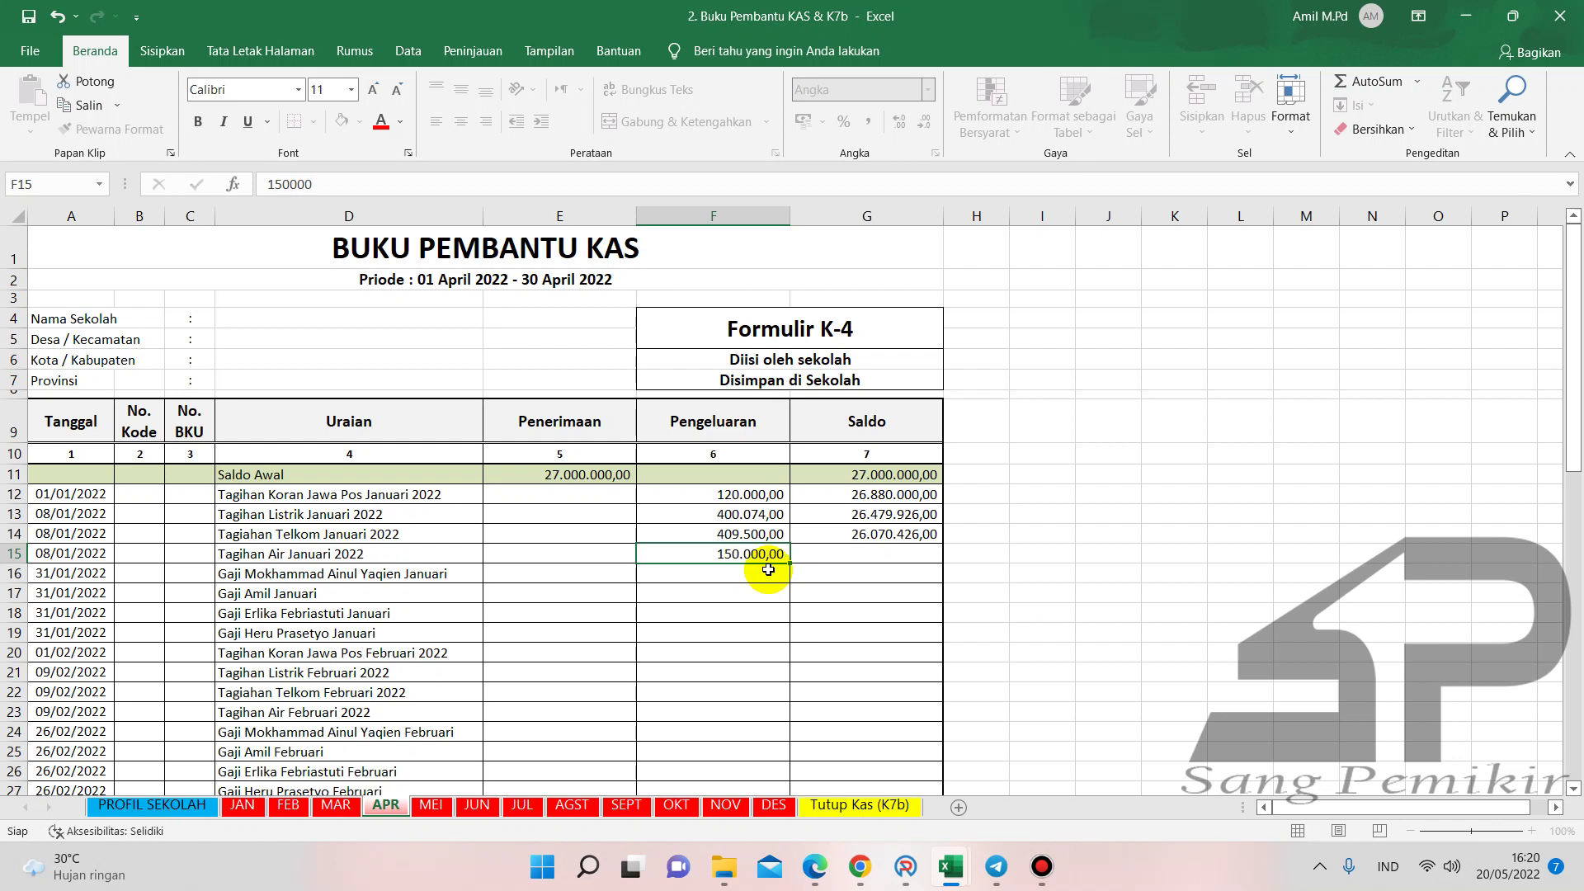
pyautogui.write('.000')
pyautogui.press('Return')
# - Enter the 150.000 water bill expense in the Buku Kas Umum April sheet
pyautogui.hotkey('alt', 'Tab')
pyautogui.moveTo(948, 862)
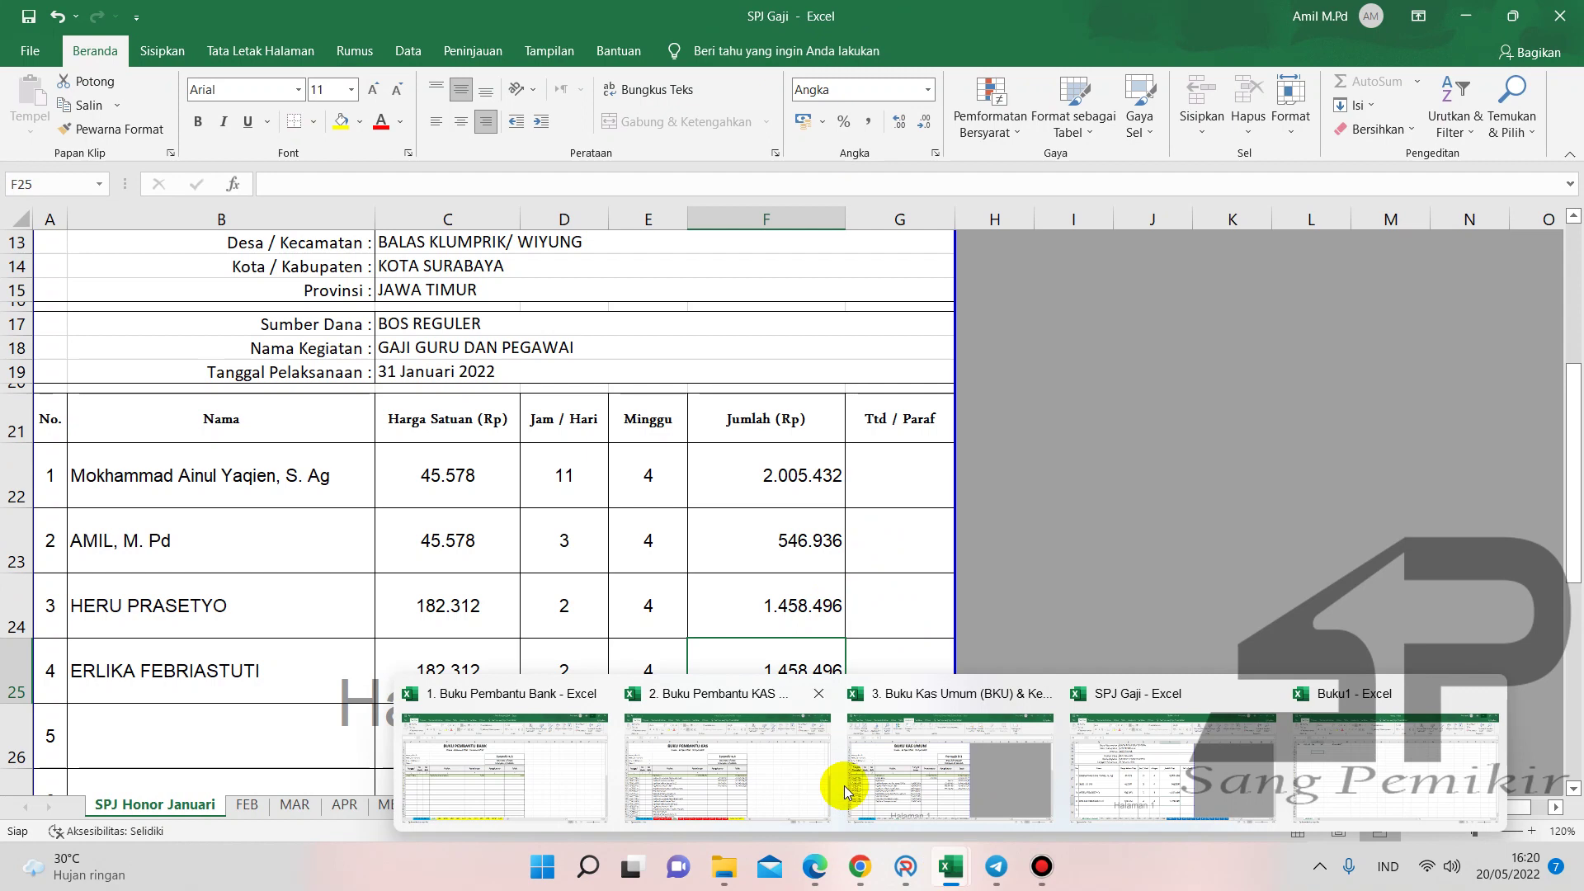
pyautogui.click(866, 783)
pyautogui.write('150')
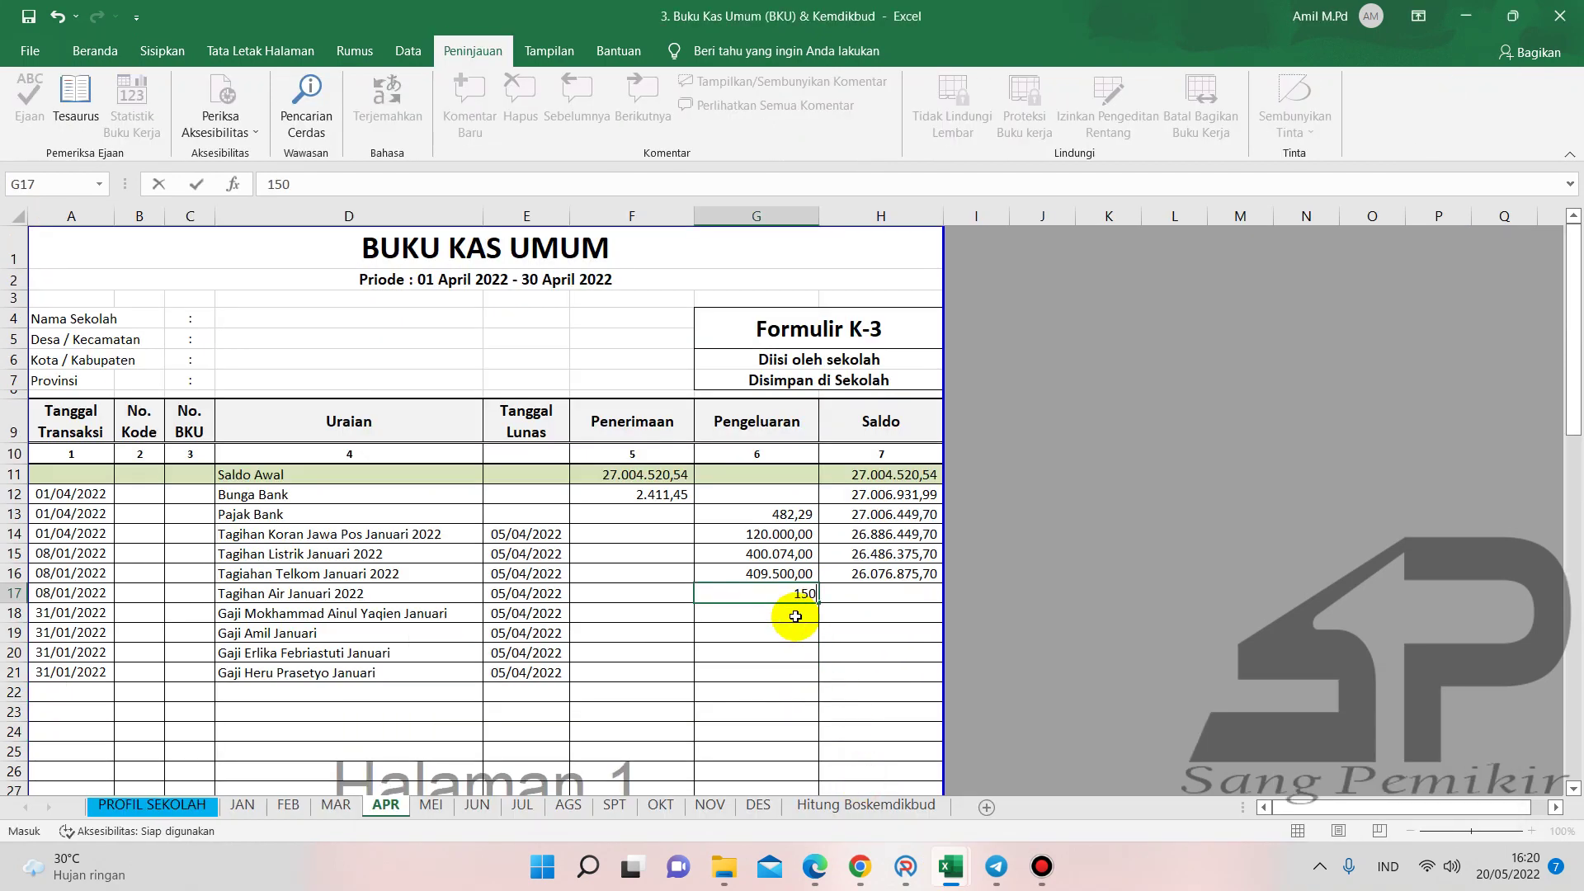
pyautogui.write('.000')
pyautogui.press('Return')
pyautogui.click(789, 649)
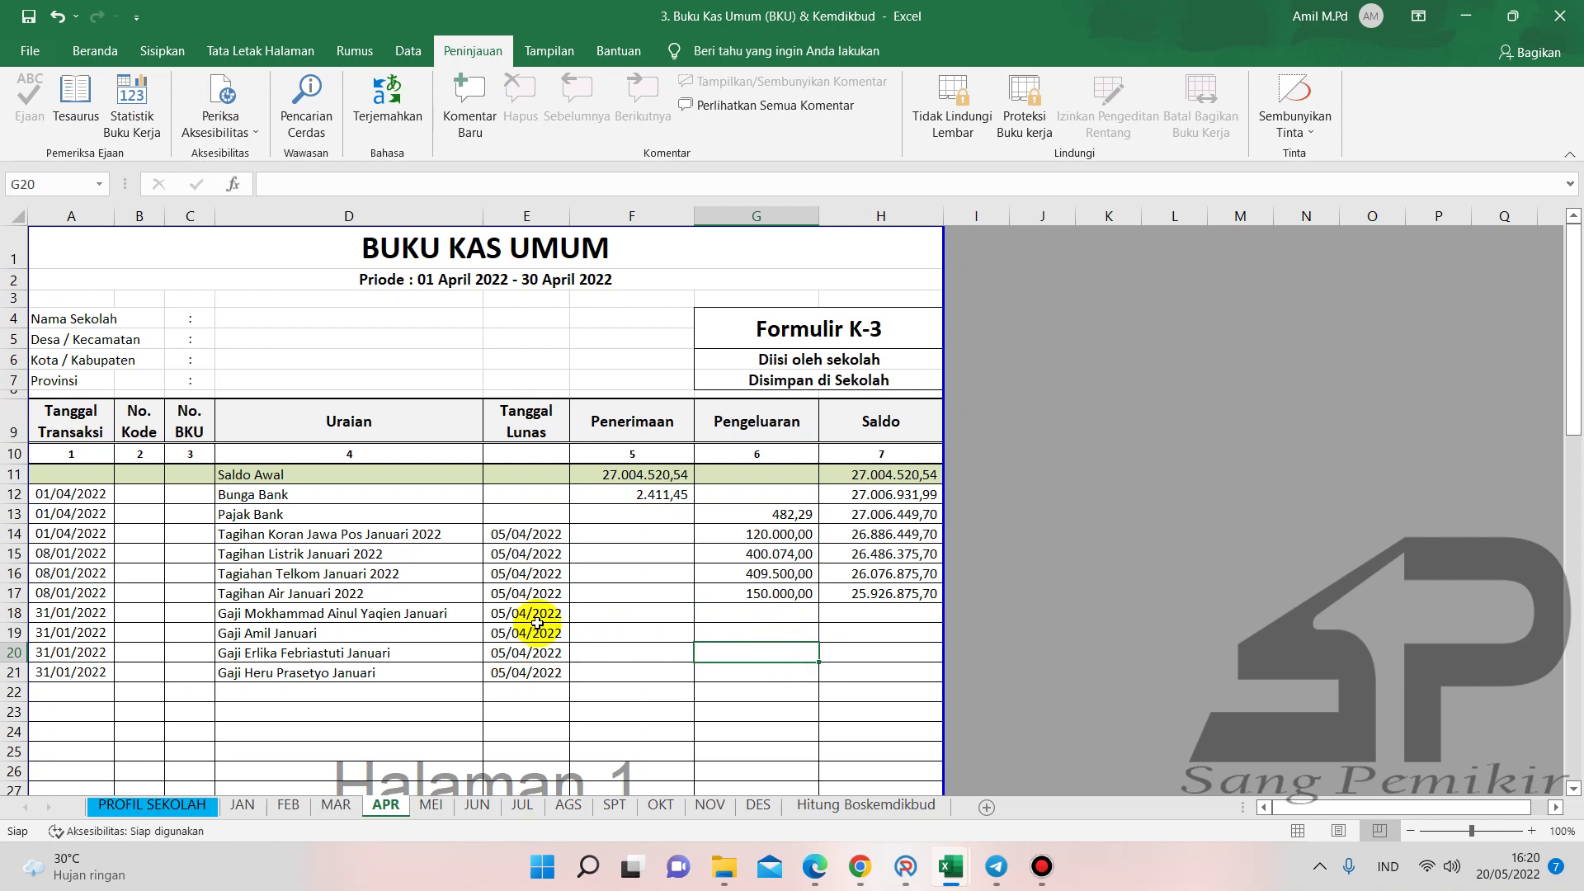
# - Select the January salary descriptions and review the SPJ Gaji workbook before returning to ARKAS
pyautogui.moveTo(430, 612); pyautogui.dragTo(424, 670)
pyautogui.moveTo(411, 612); pyautogui.dragTo(386, 669)
pyautogui.moveTo(388, 615); pyautogui.dragTo(388, 633)
pyautogui.moveTo(950, 866)
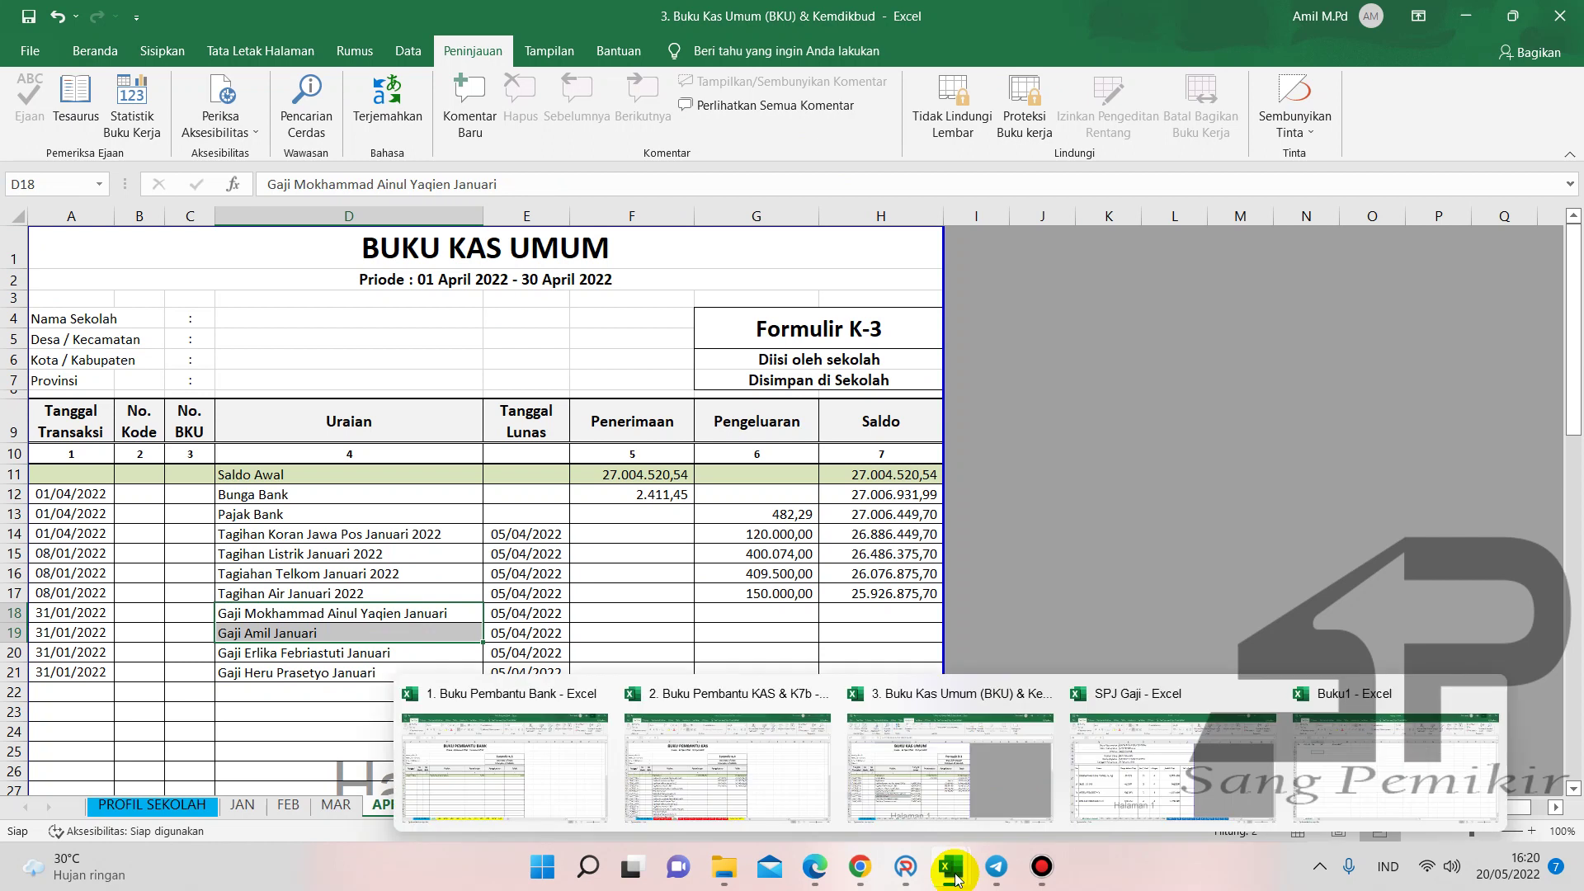
pyautogui.click(1151, 790)
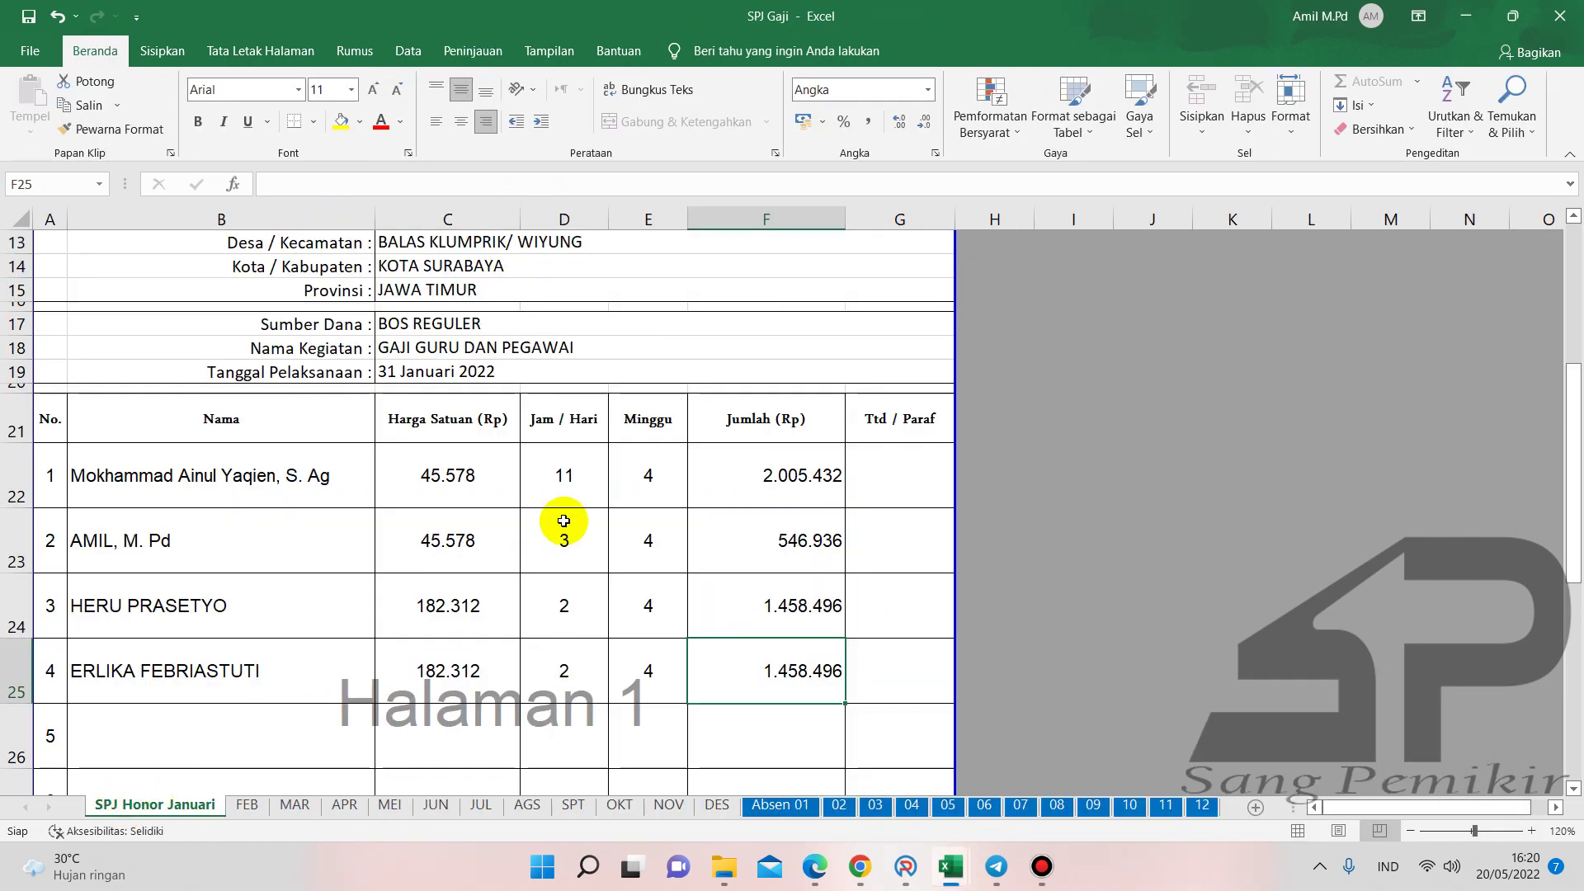
pyautogui.scroll(1, 582, 569)
pyautogui.scroll(-2, 584, 576)
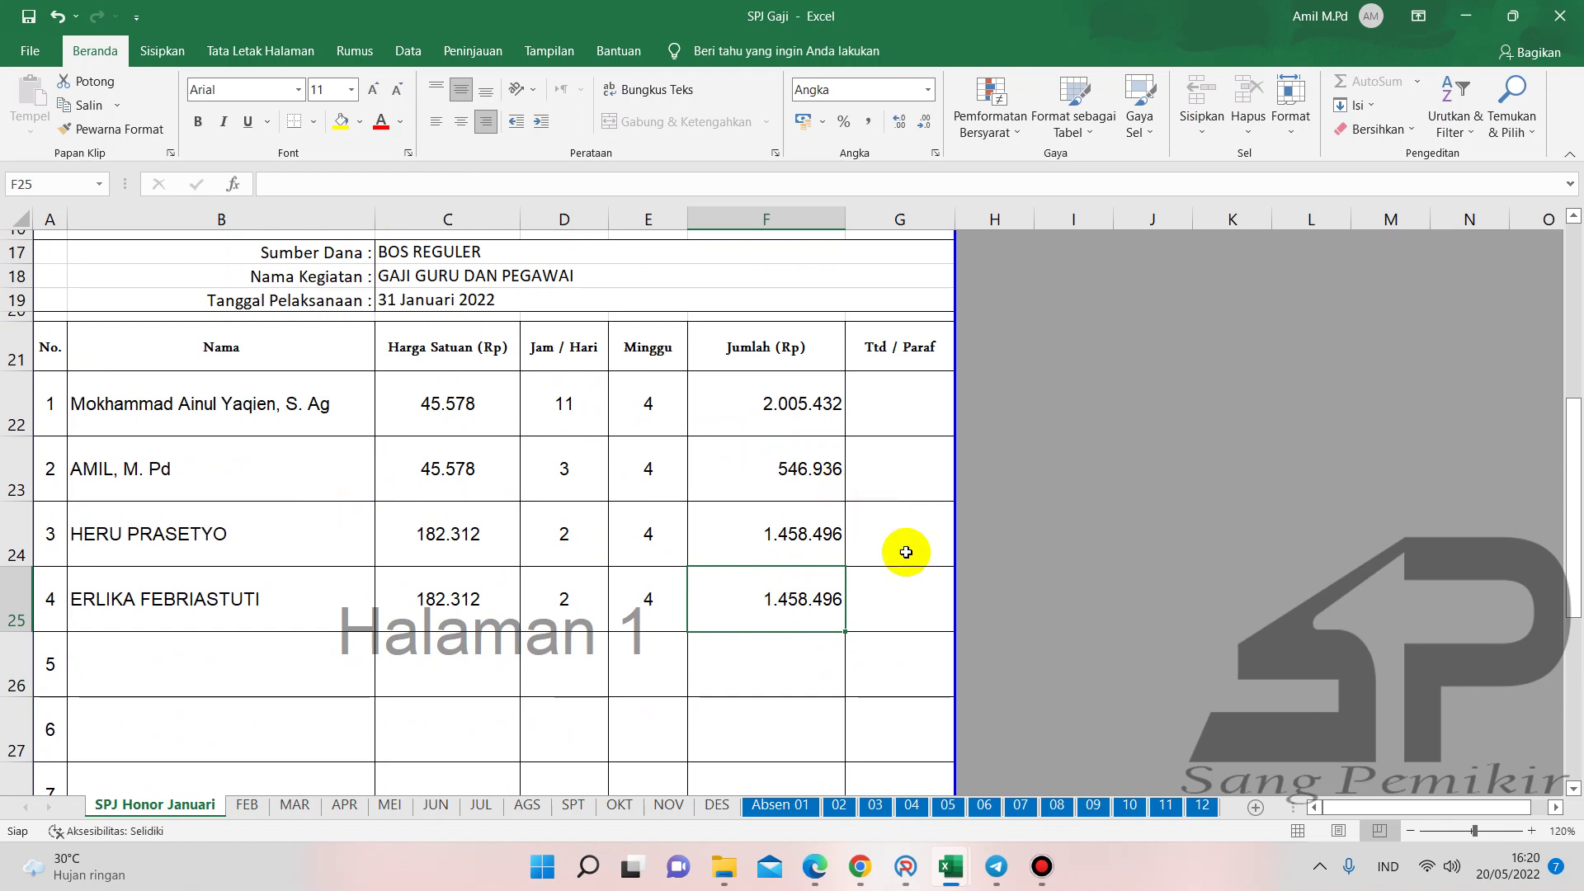
pyautogui.click(908, 863)
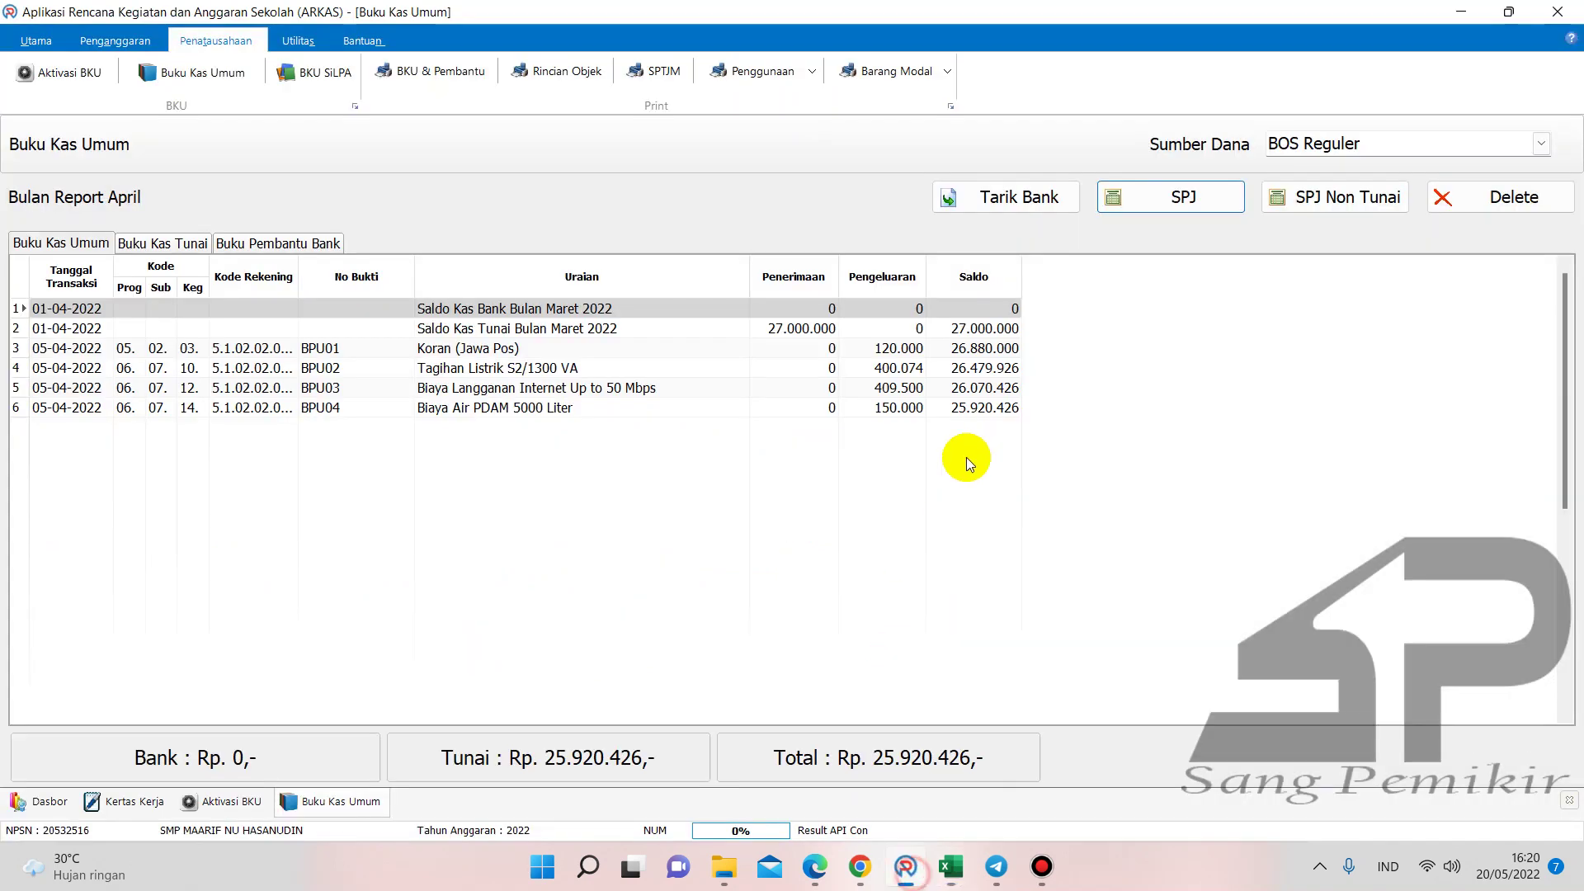
# - Start SPJ entry BPU05: Honorarium Guru, first teacher's January activity, no tax, volume 44
pyautogui.click(1177, 205)
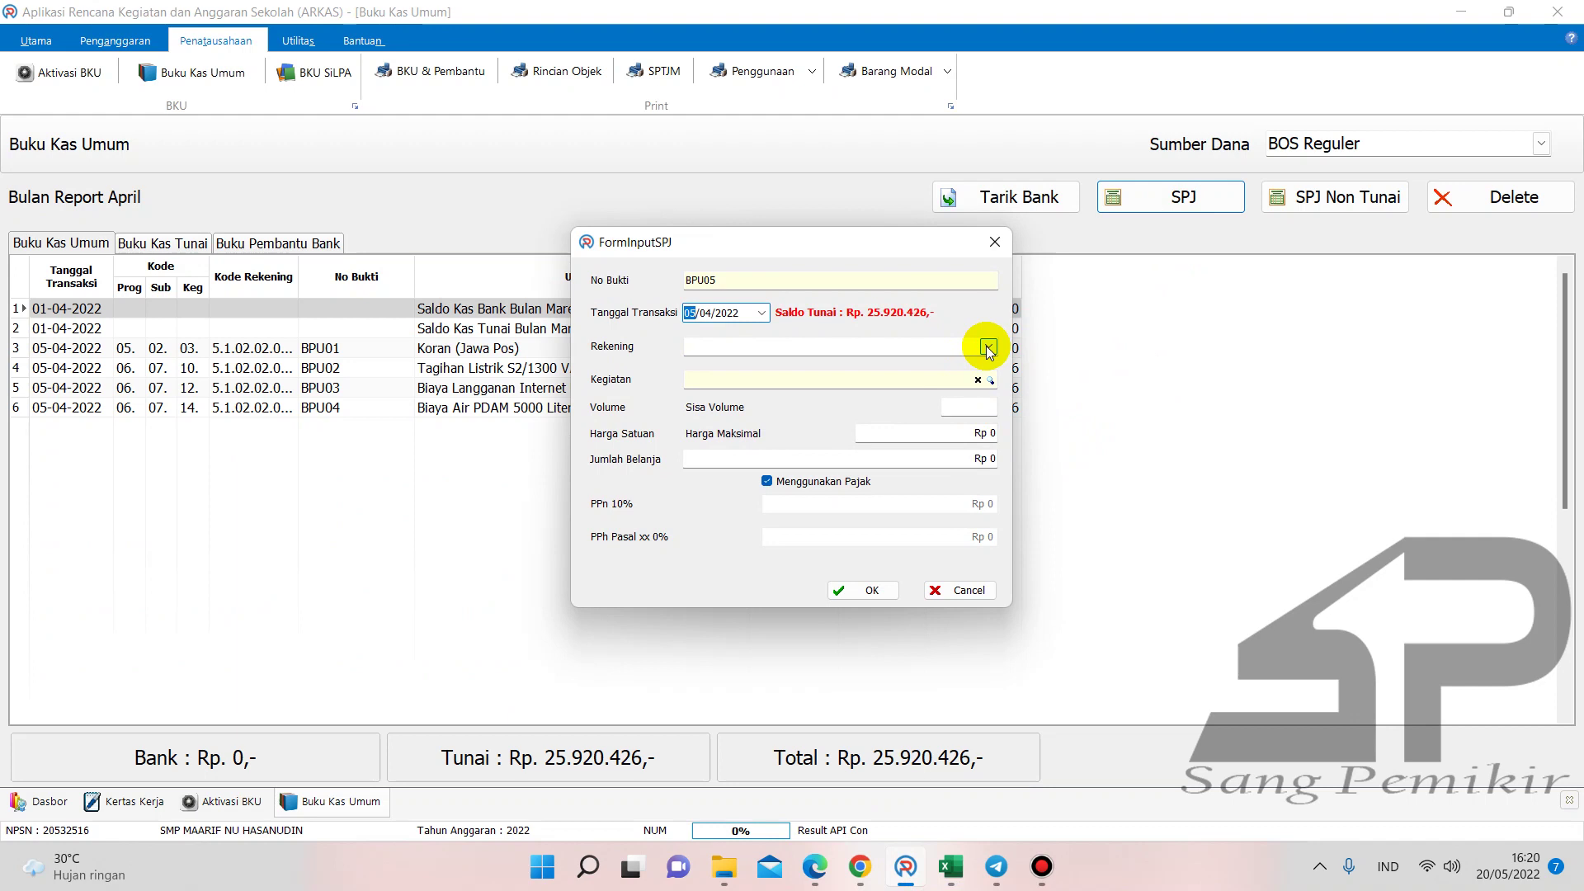
pyautogui.click(989, 347)
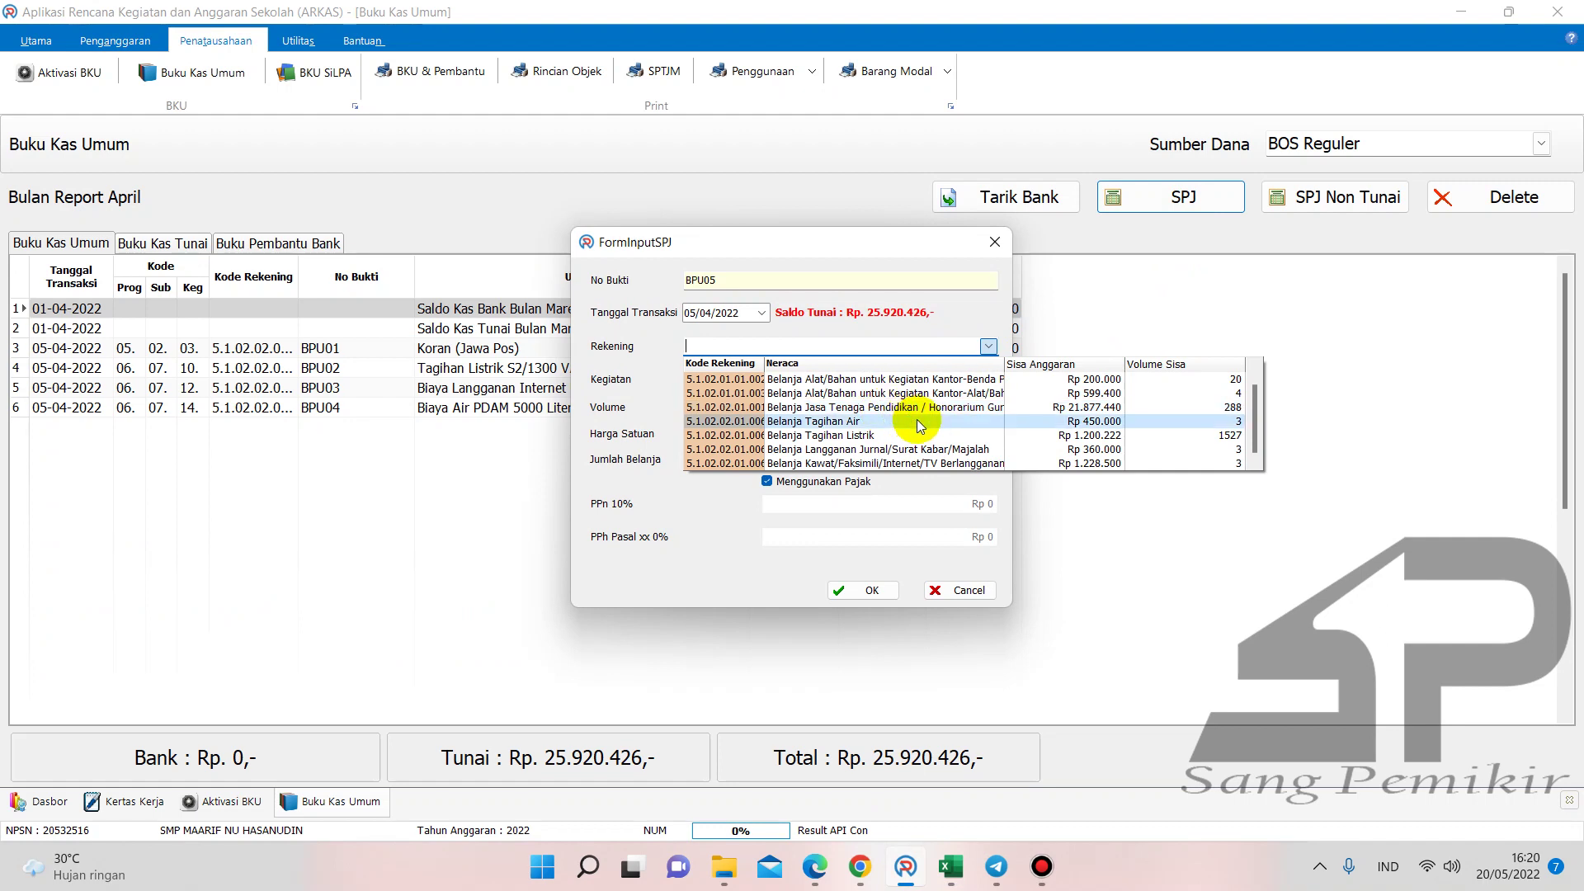
pyautogui.click(921, 408)
pyautogui.click(989, 380)
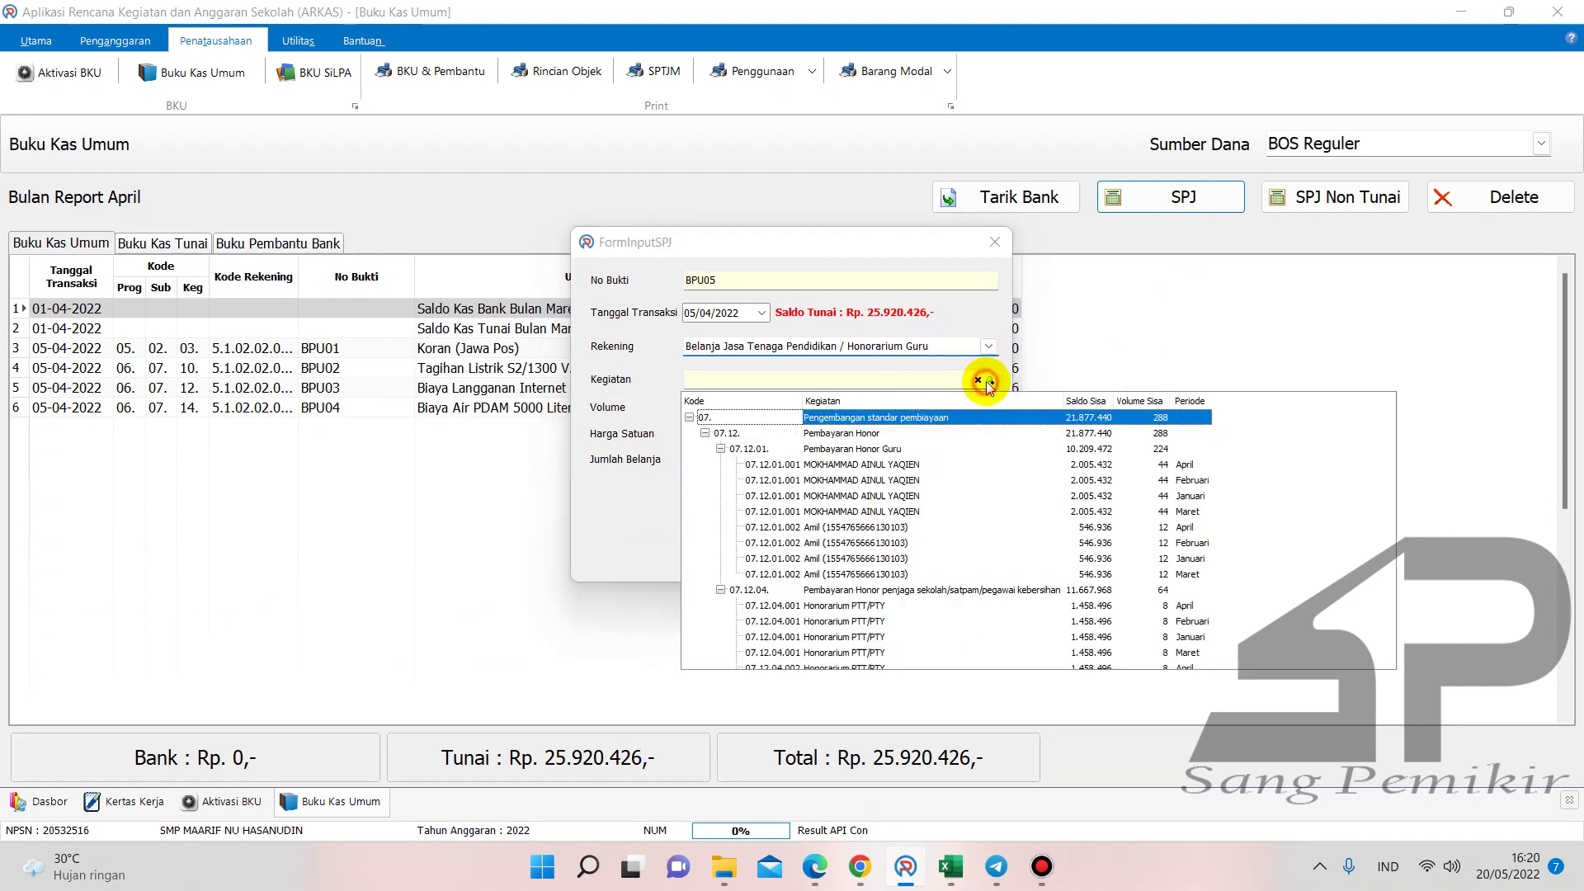
pyautogui.doubleClick(1188, 496)
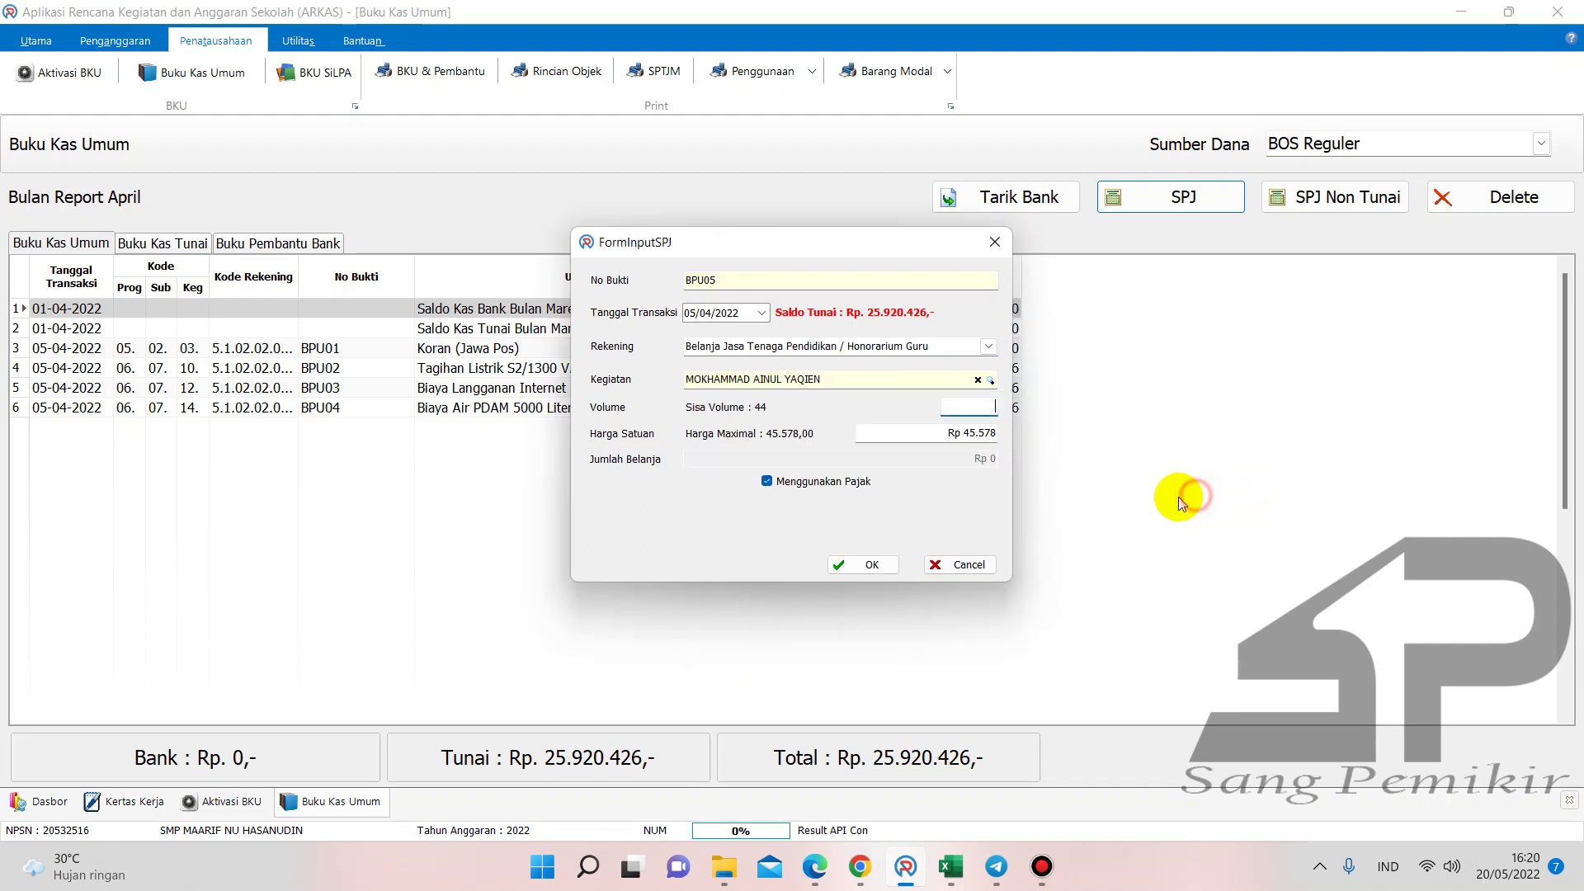
pyautogui.click(795, 484)
pyautogui.click(982, 401)
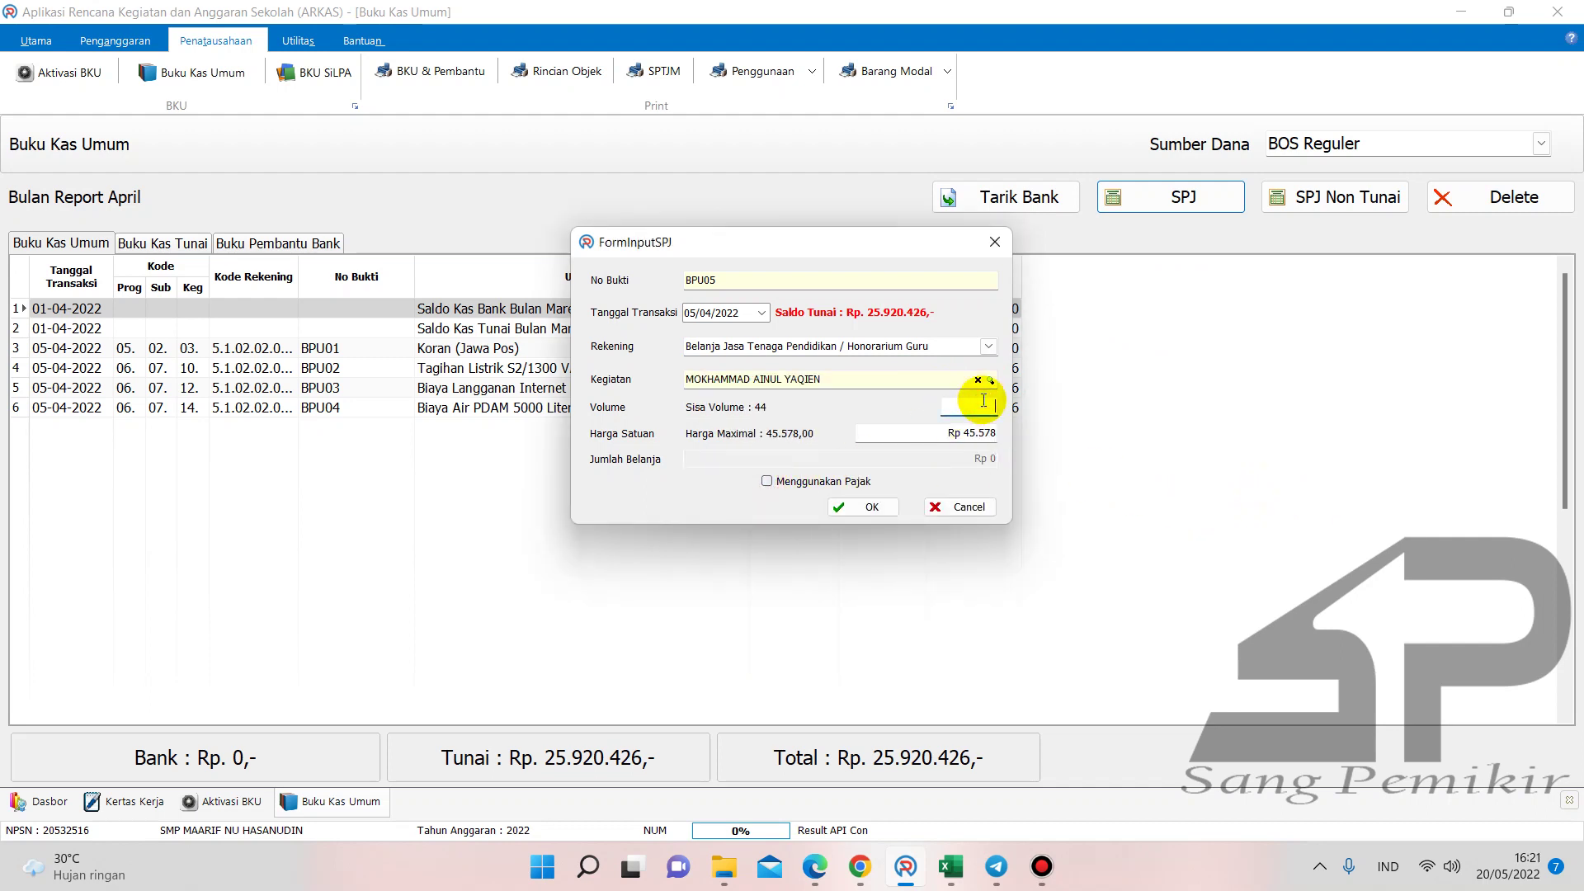
pyautogui.write('44')
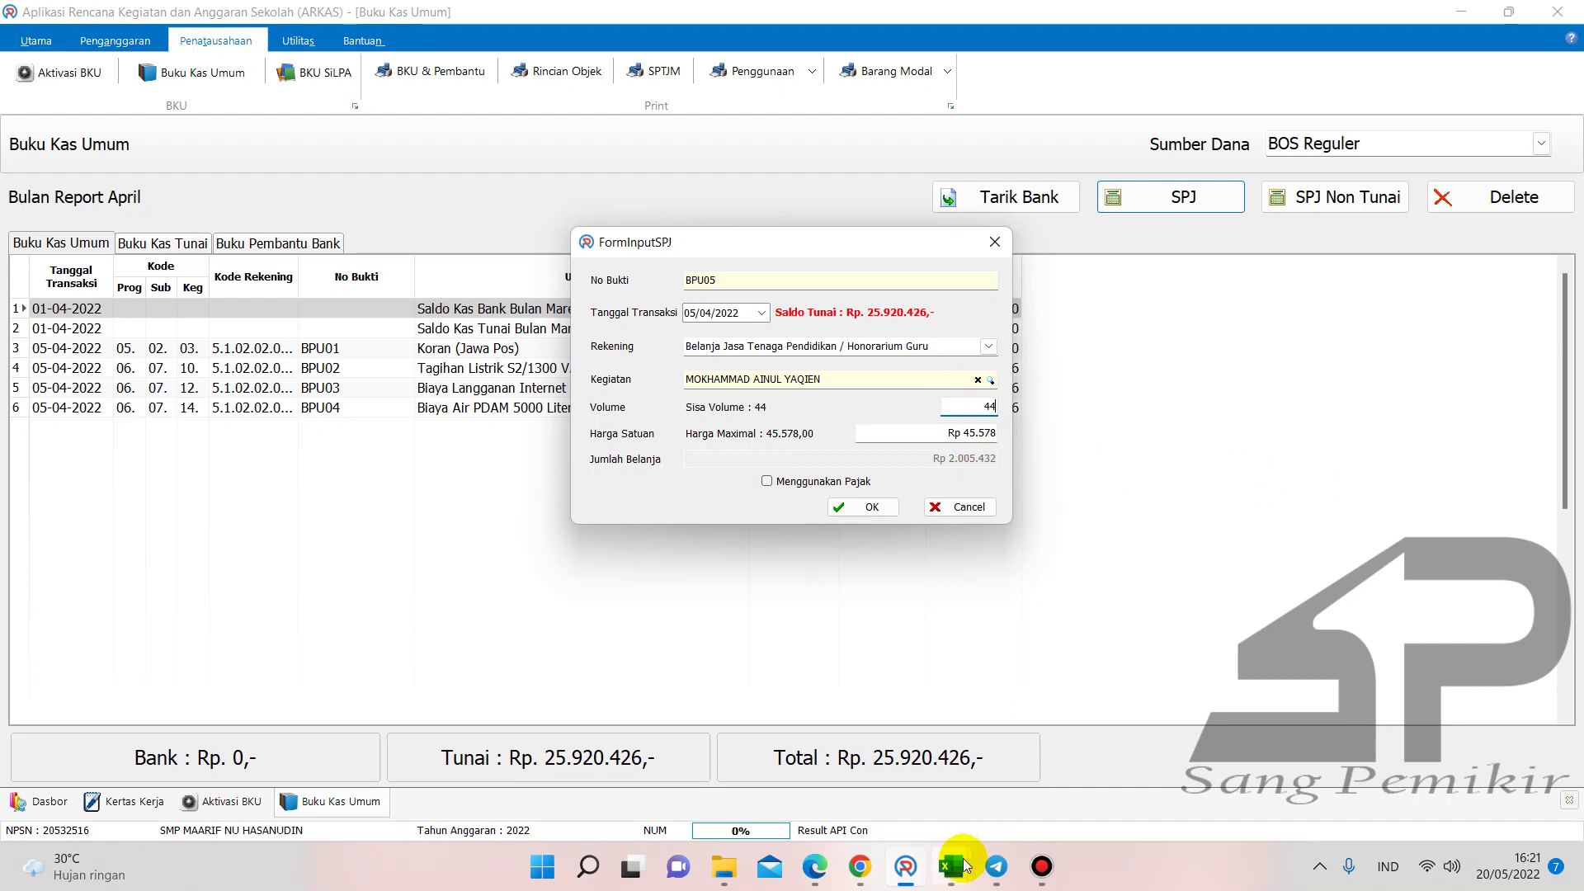
# - Check the first teacher's 2.005.432 total in the SPJ Gaji workbook
pyautogui.moveTo(955, 862)
pyautogui.click(1084, 790)
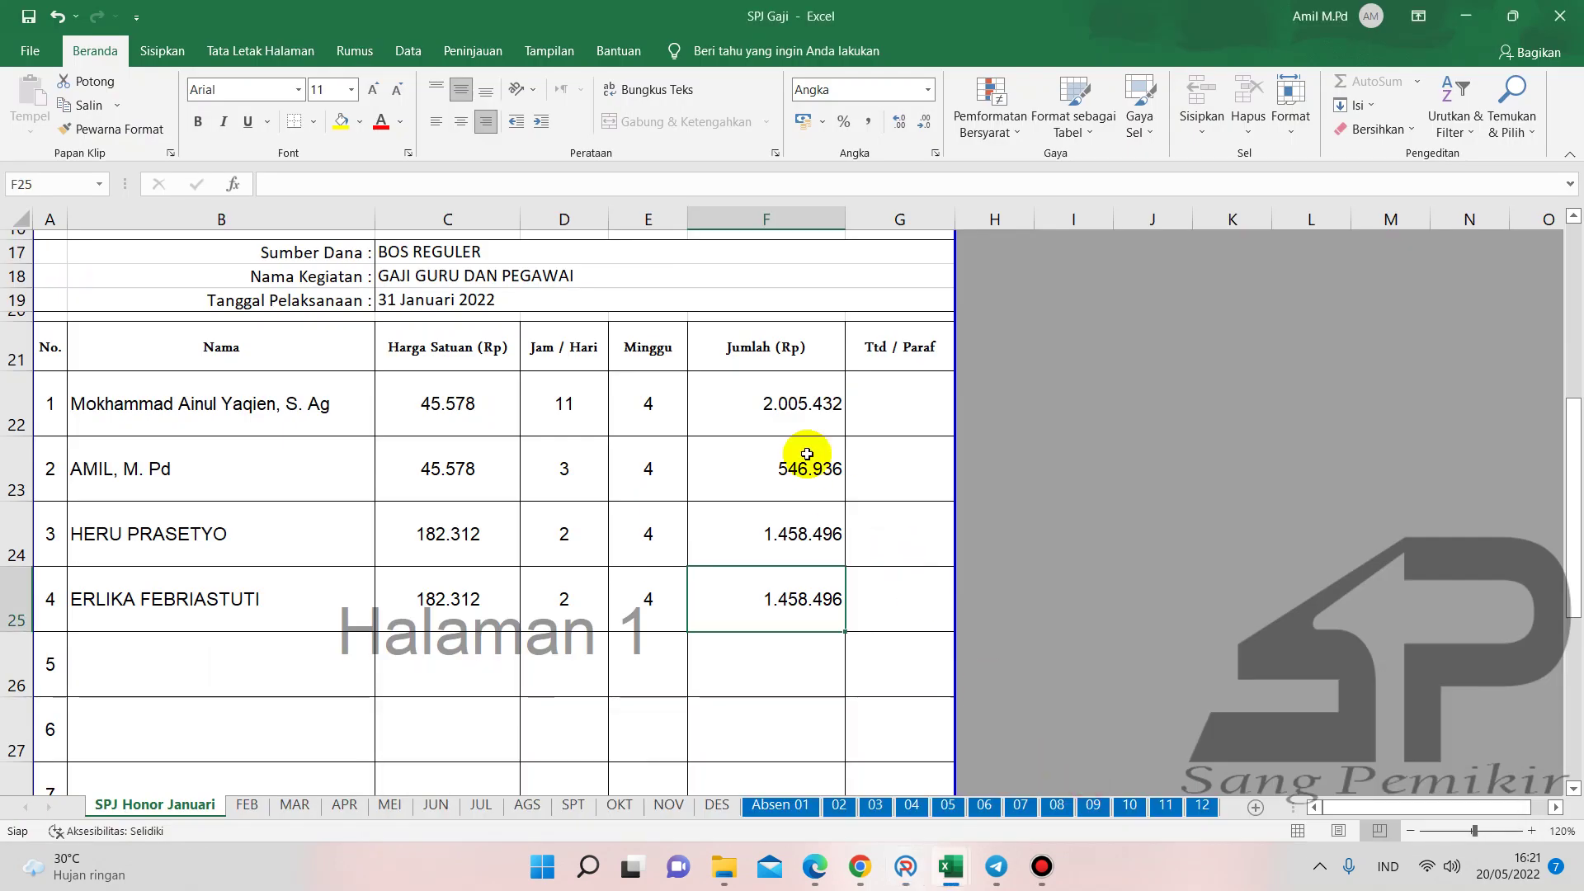
pyautogui.click(793, 411)
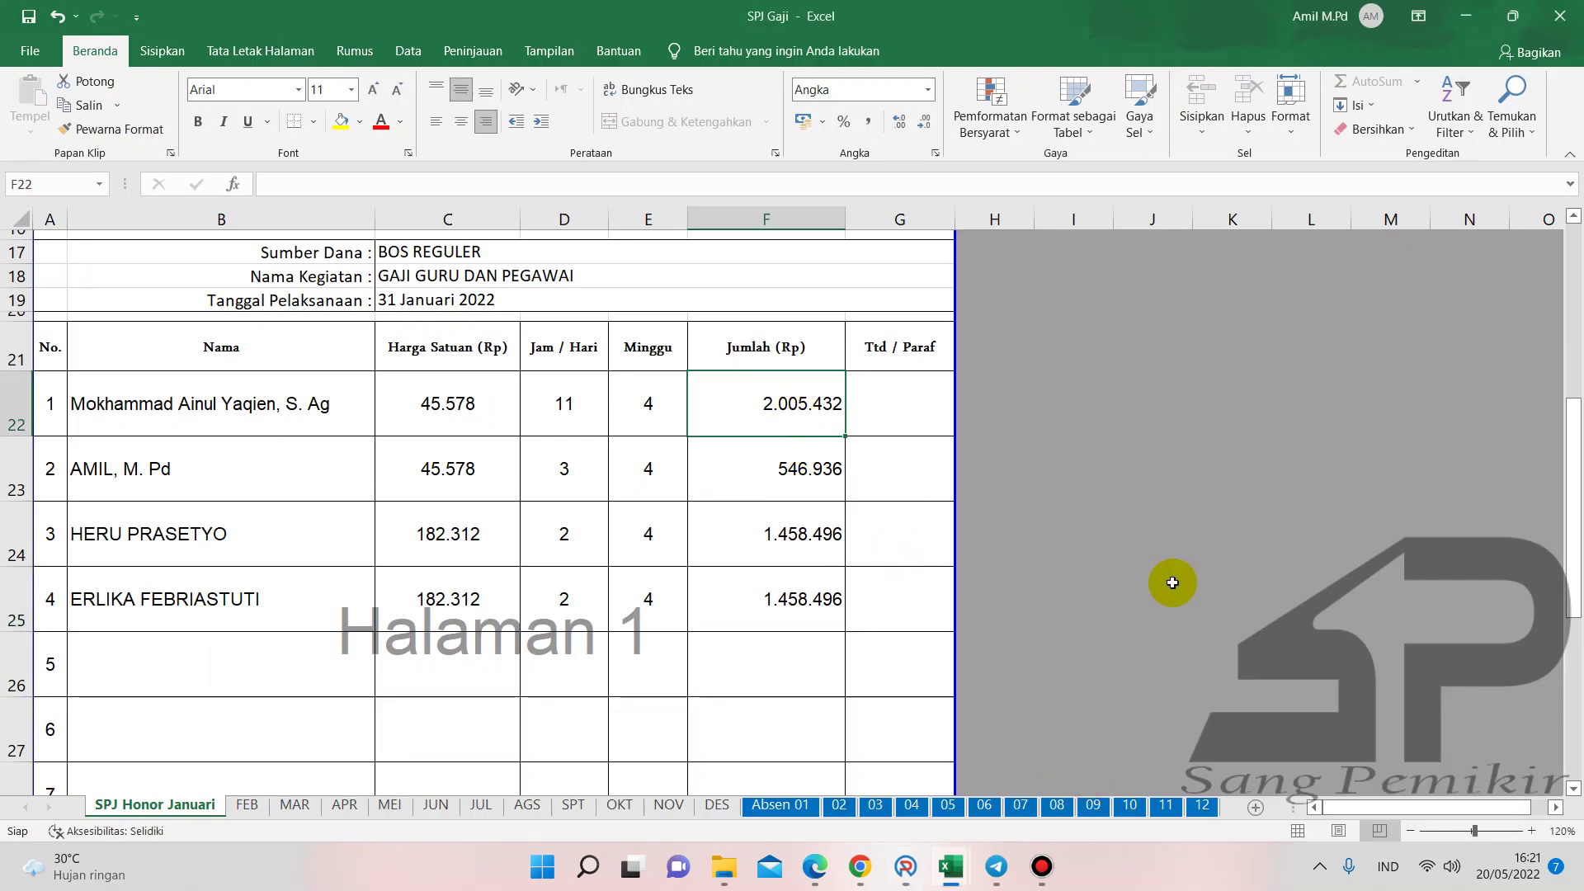
# - Save the BPU05 honorarium in ARKAS and enter 2.005.432 in Buku Pembantu Kas
pyautogui.moveTo(905, 862)
pyautogui.click(942, 727)
pyautogui.click(870, 505)
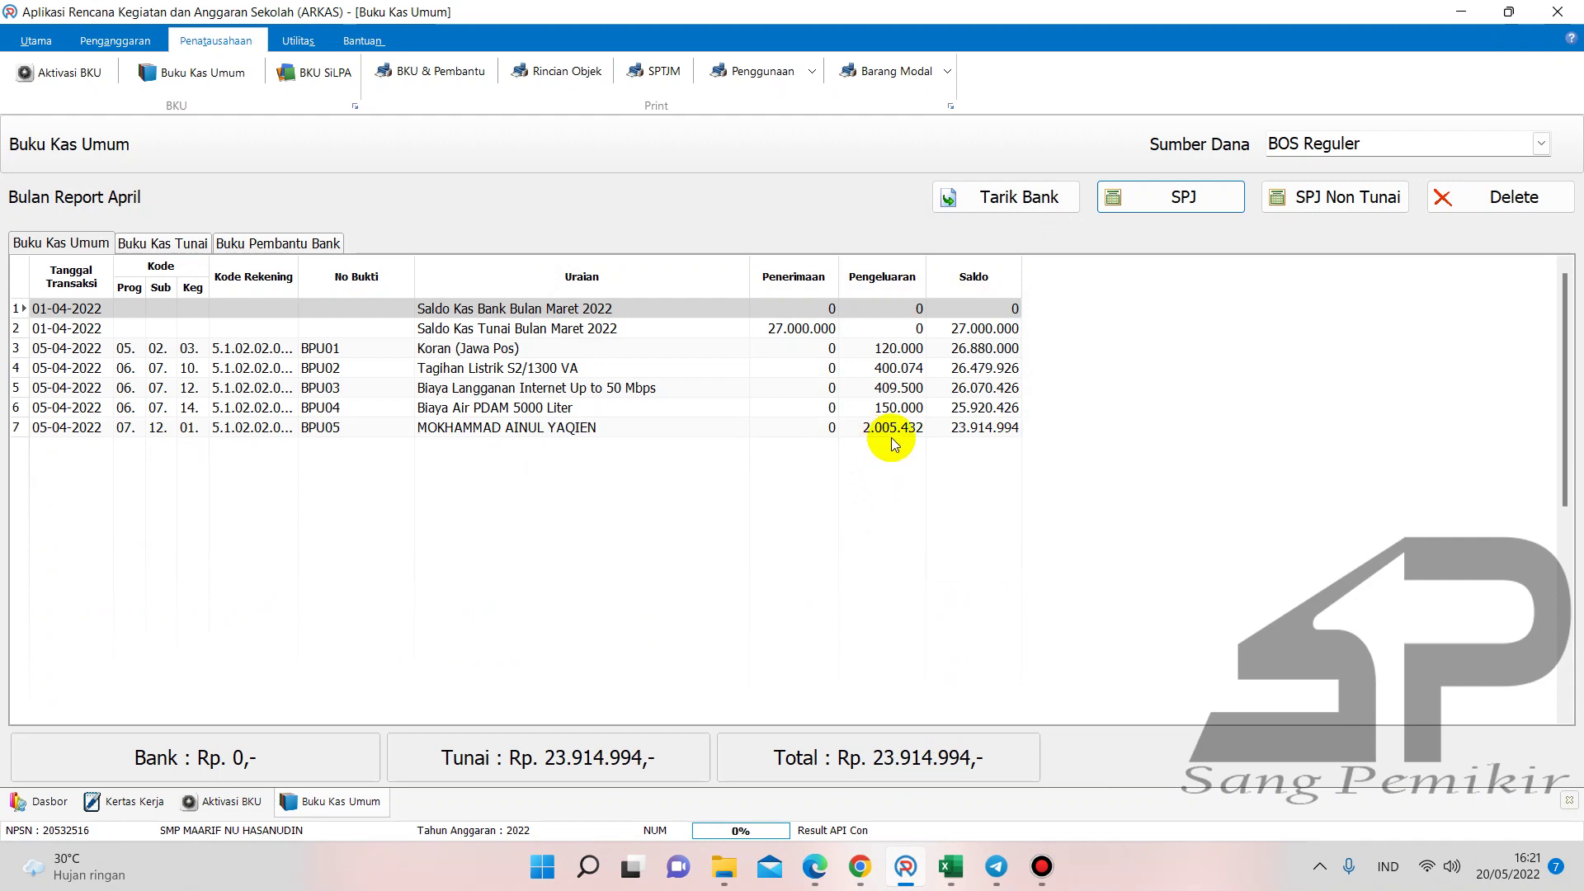
pyautogui.moveTo(951, 865)
pyautogui.click(770, 769)
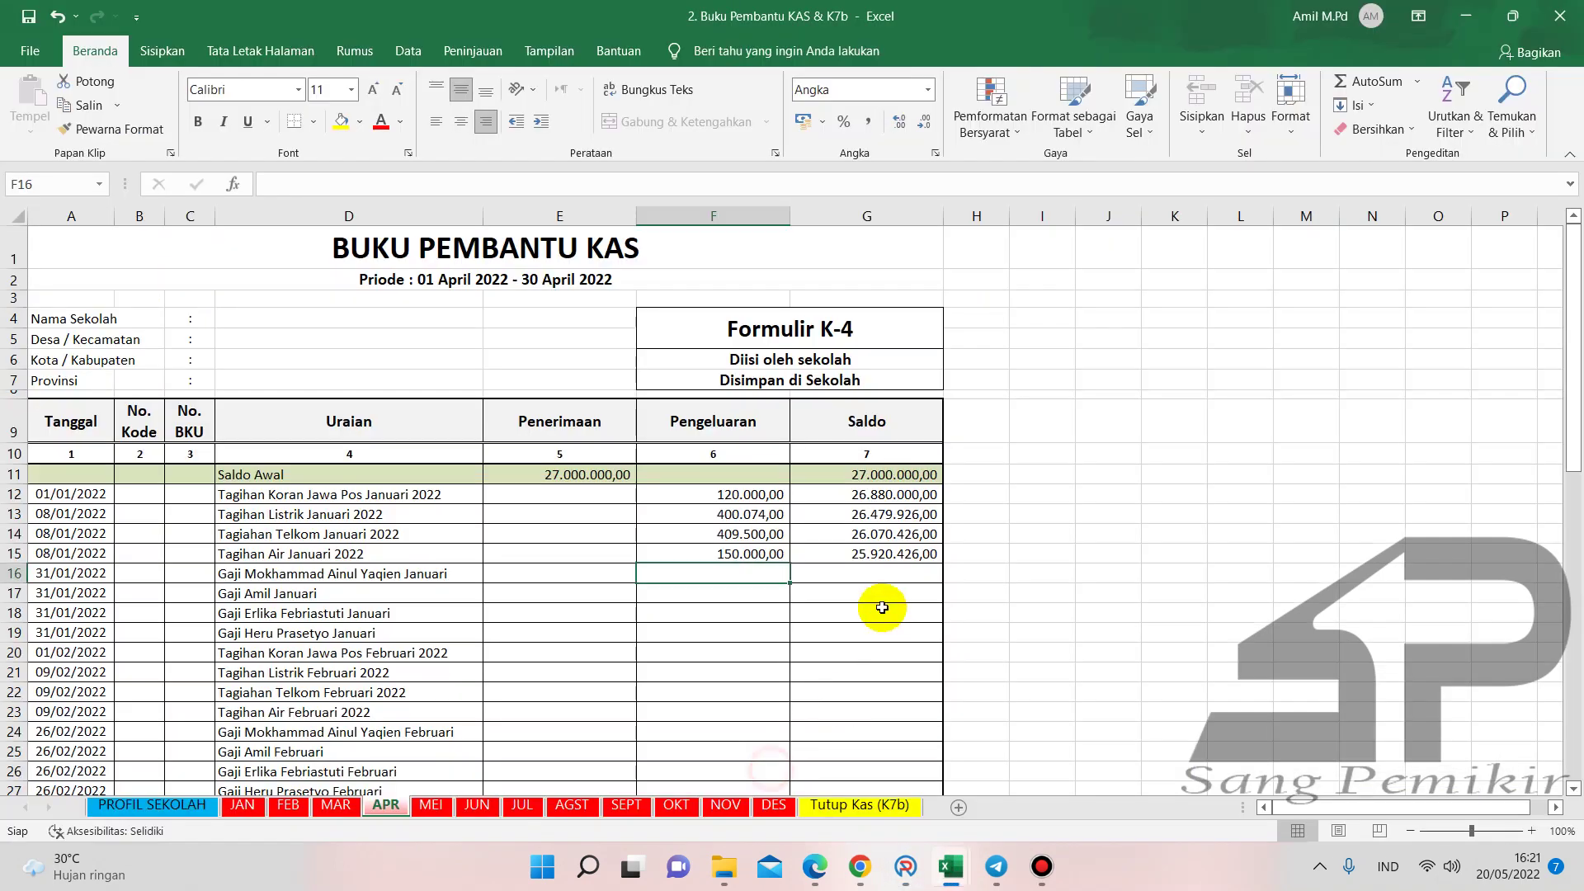
pyautogui.write('2005432')
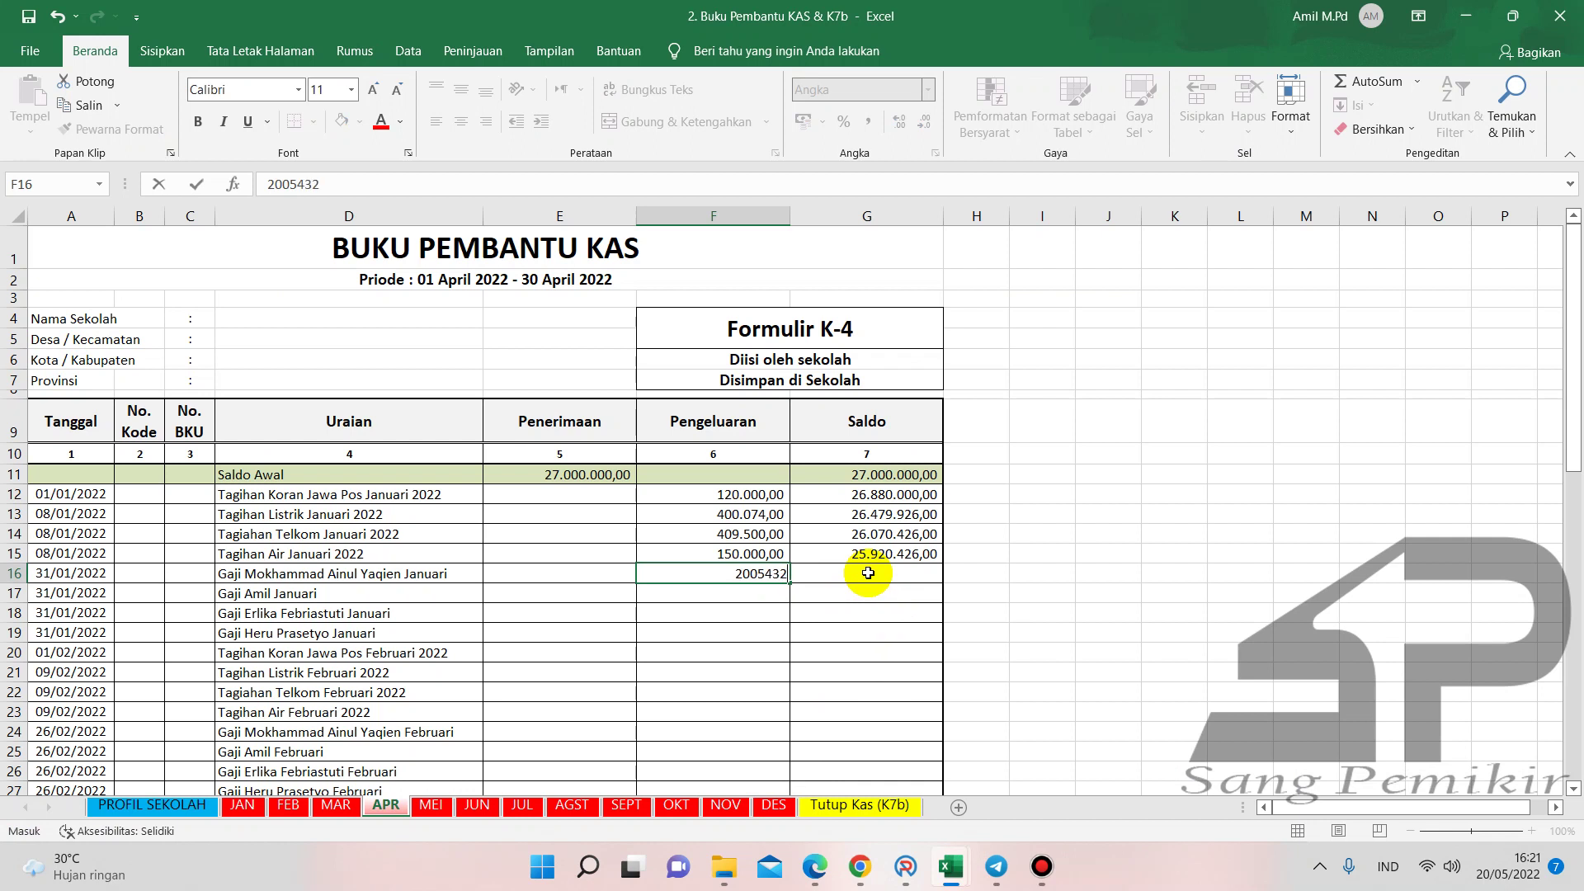
pyautogui.press('Return')
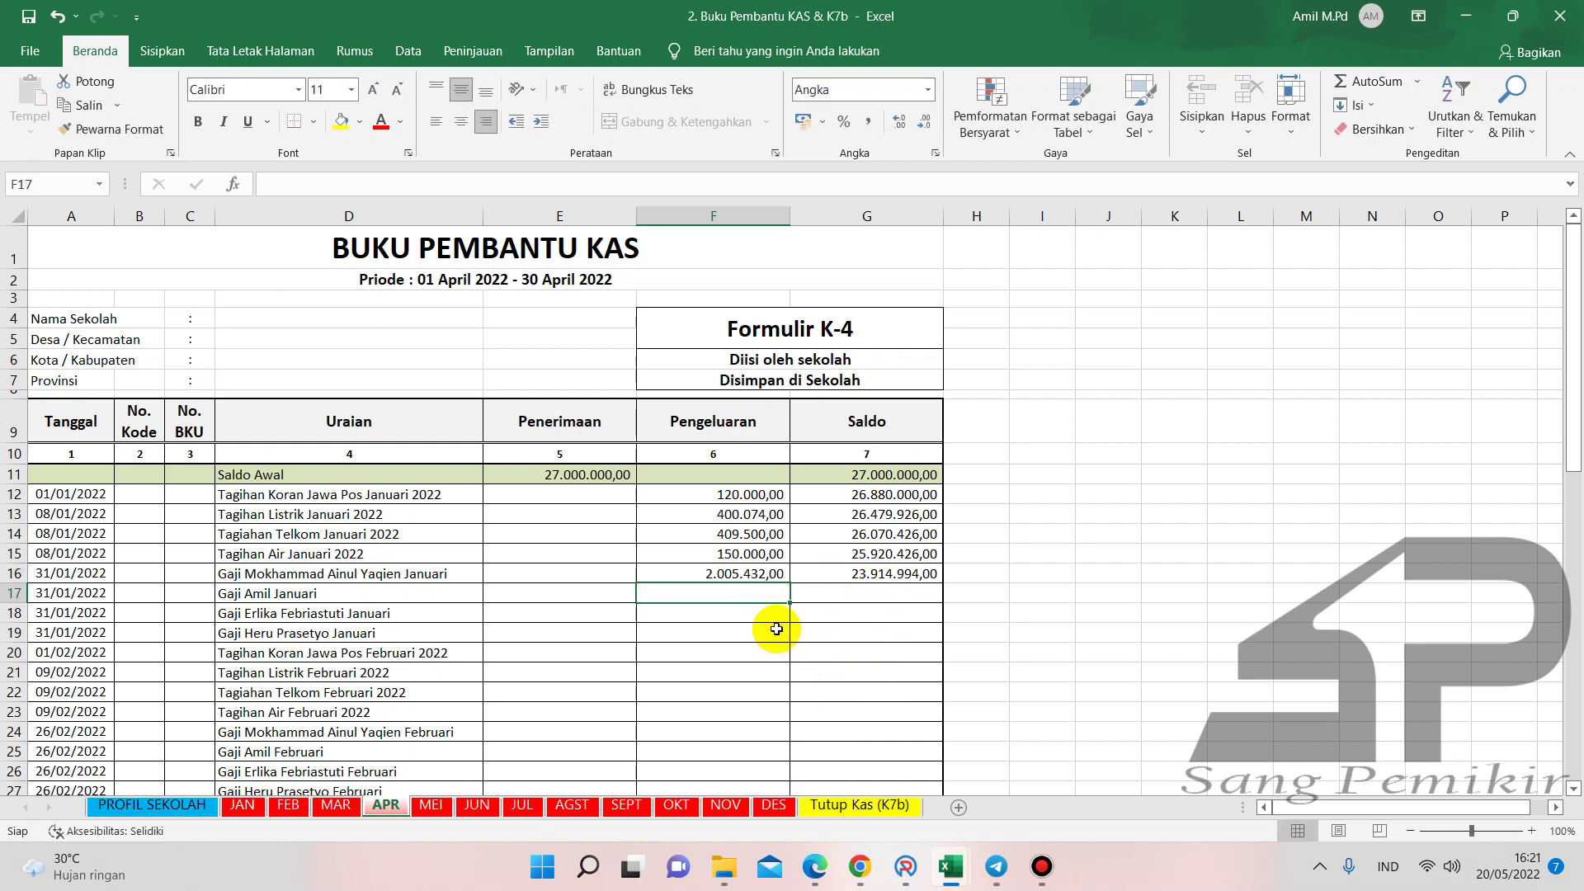
# - Enter 2.005.432 in Buku Kas Umum G18, then check the second teacher's 546.936 in SPJ Gaji
pyautogui.moveTo(955, 861)
pyautogui.click(929, 775)
pyautogui.click(750, 611)
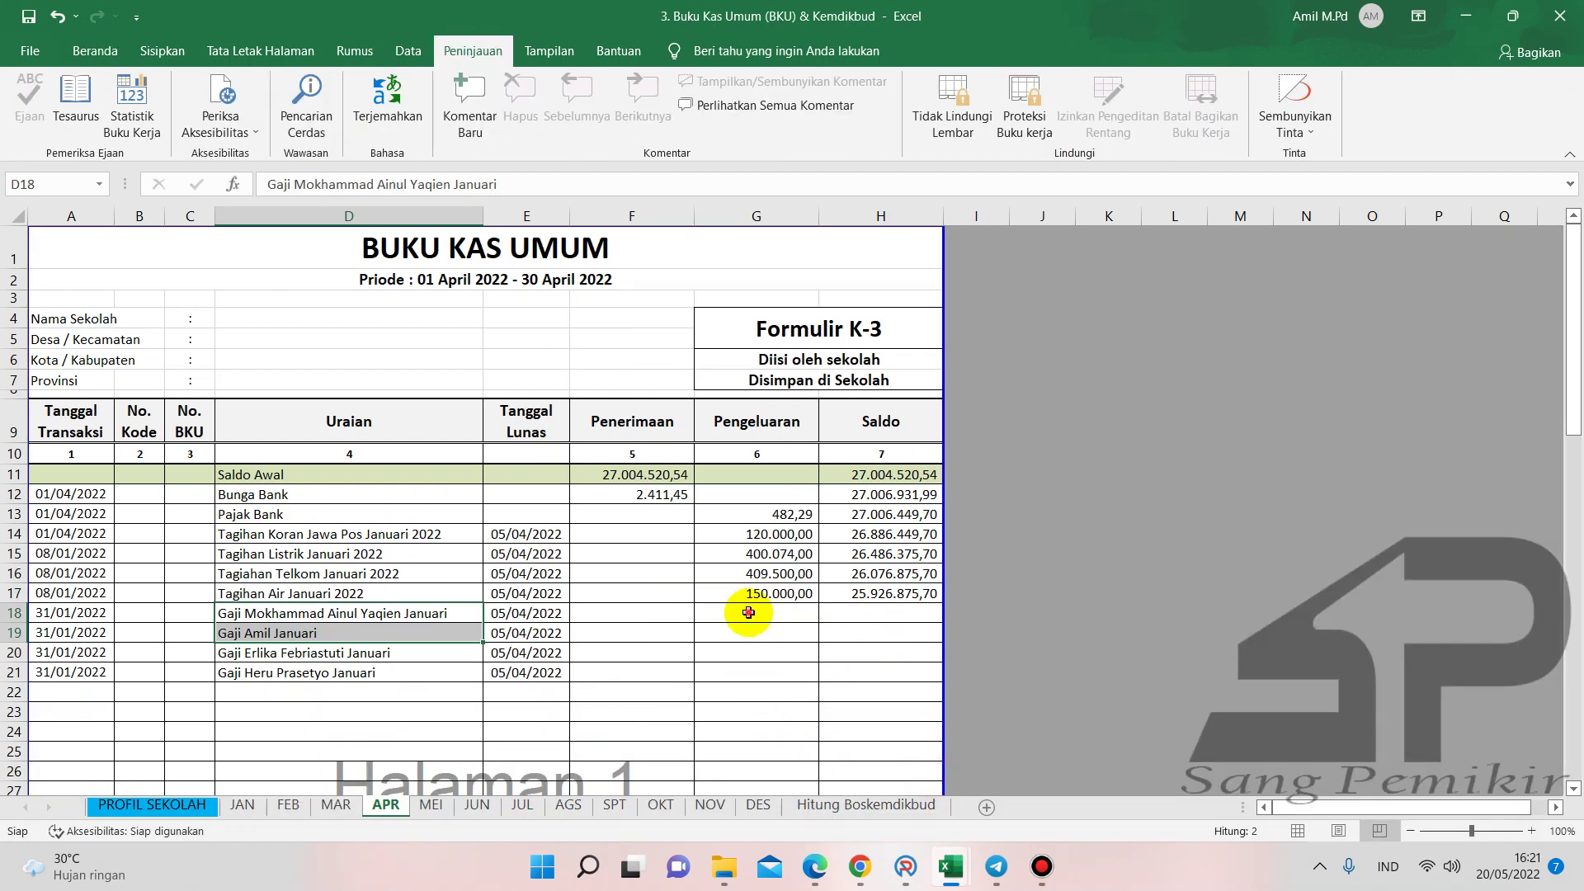
pyautogui.write('2.')
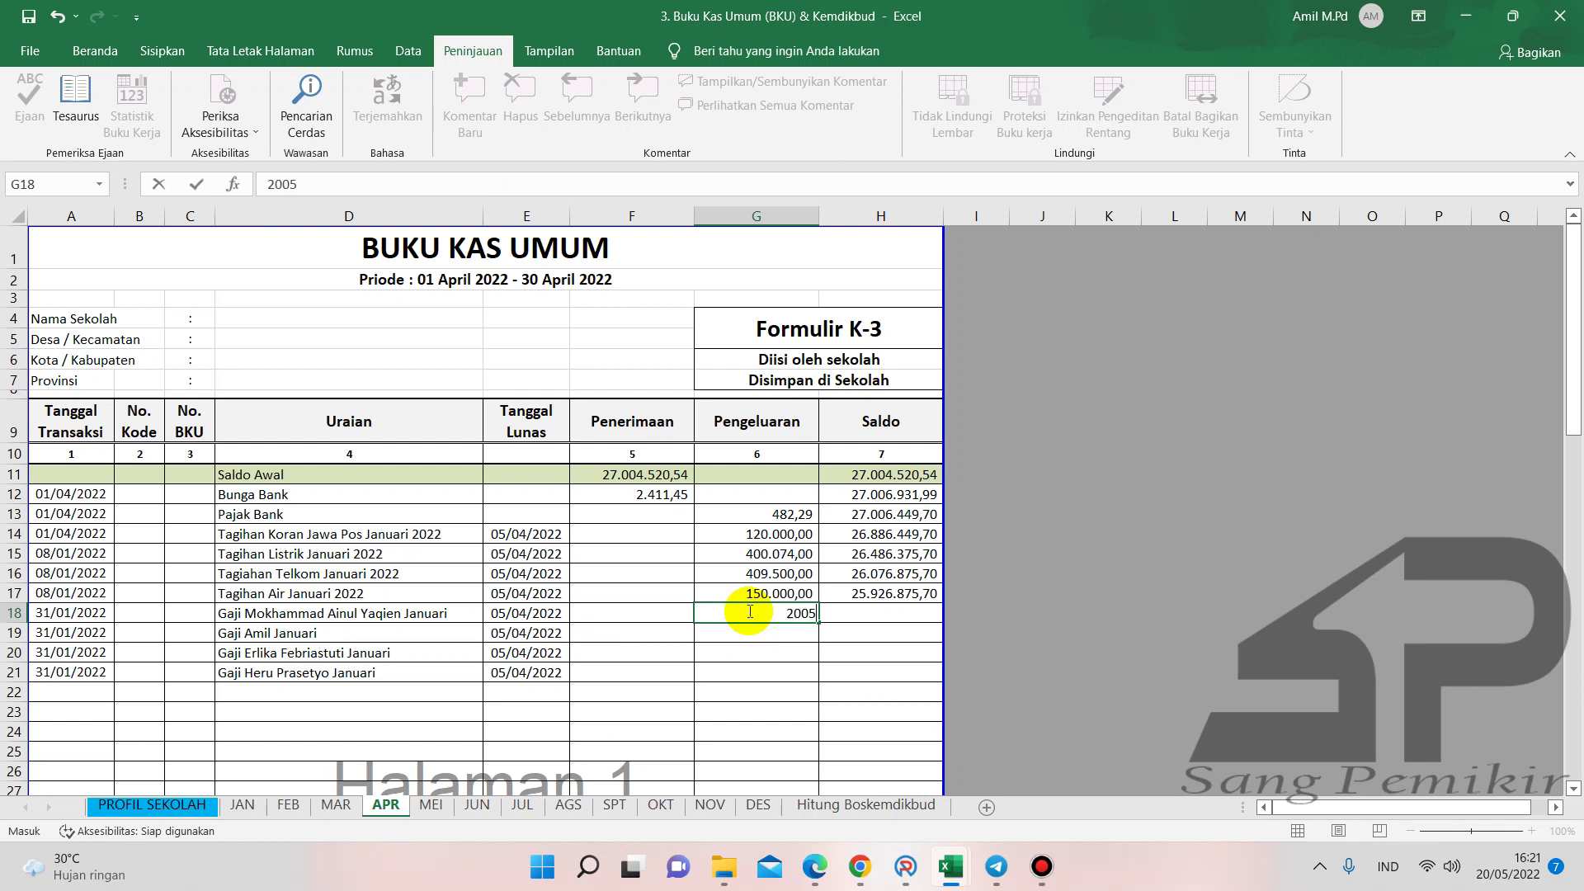
pyautogui.write('005.432,00')
pyautogui.press('Return')
pyautogui.click(739, 672)
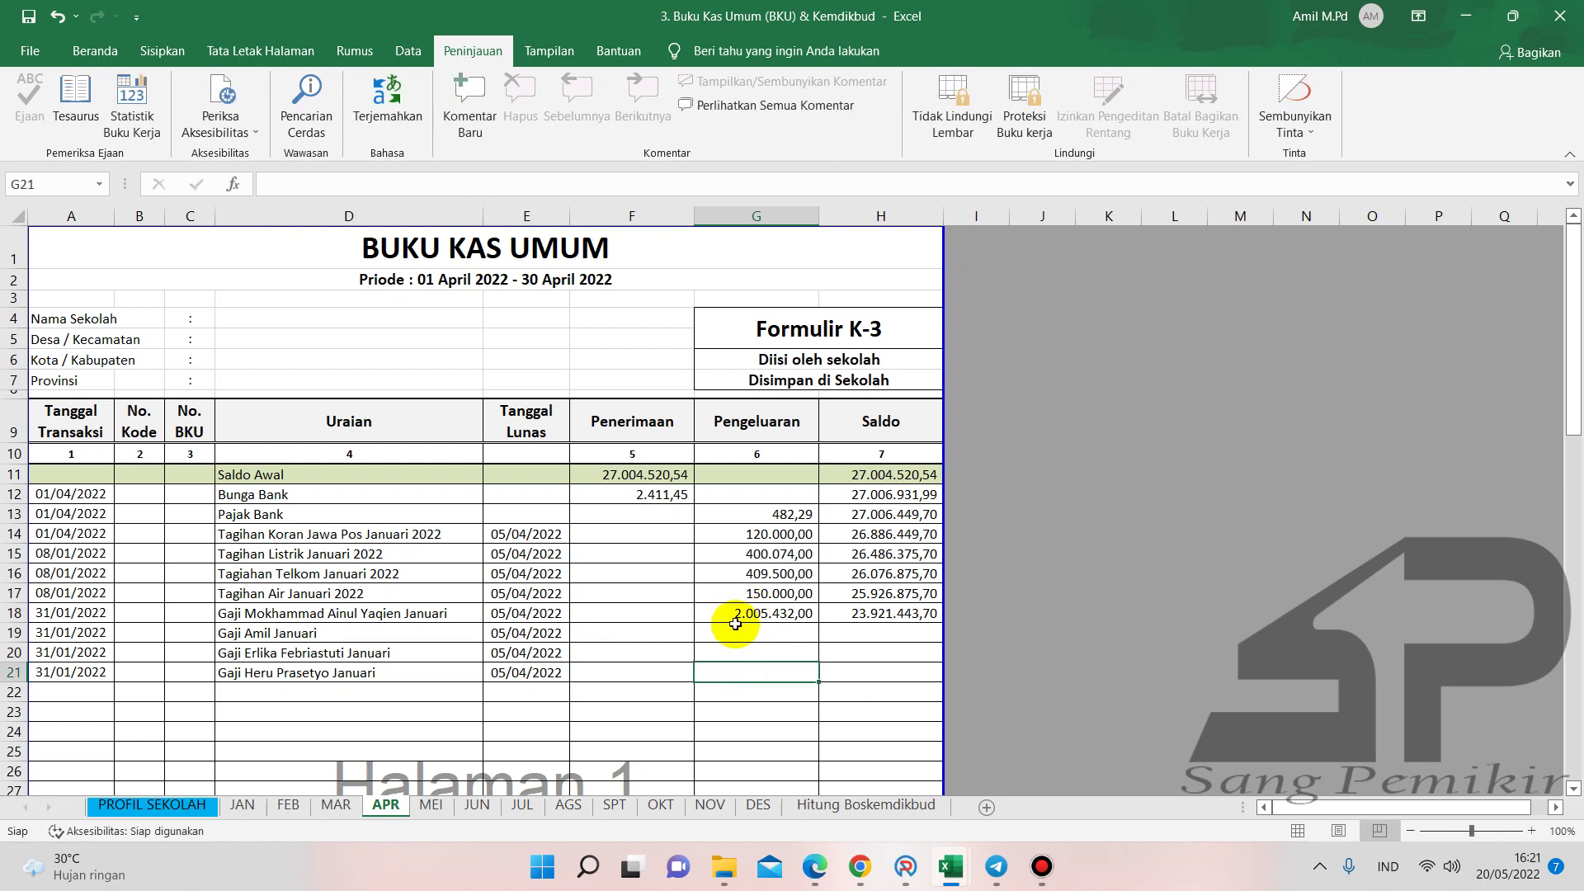
pyautogui.moveTo(951, 865)
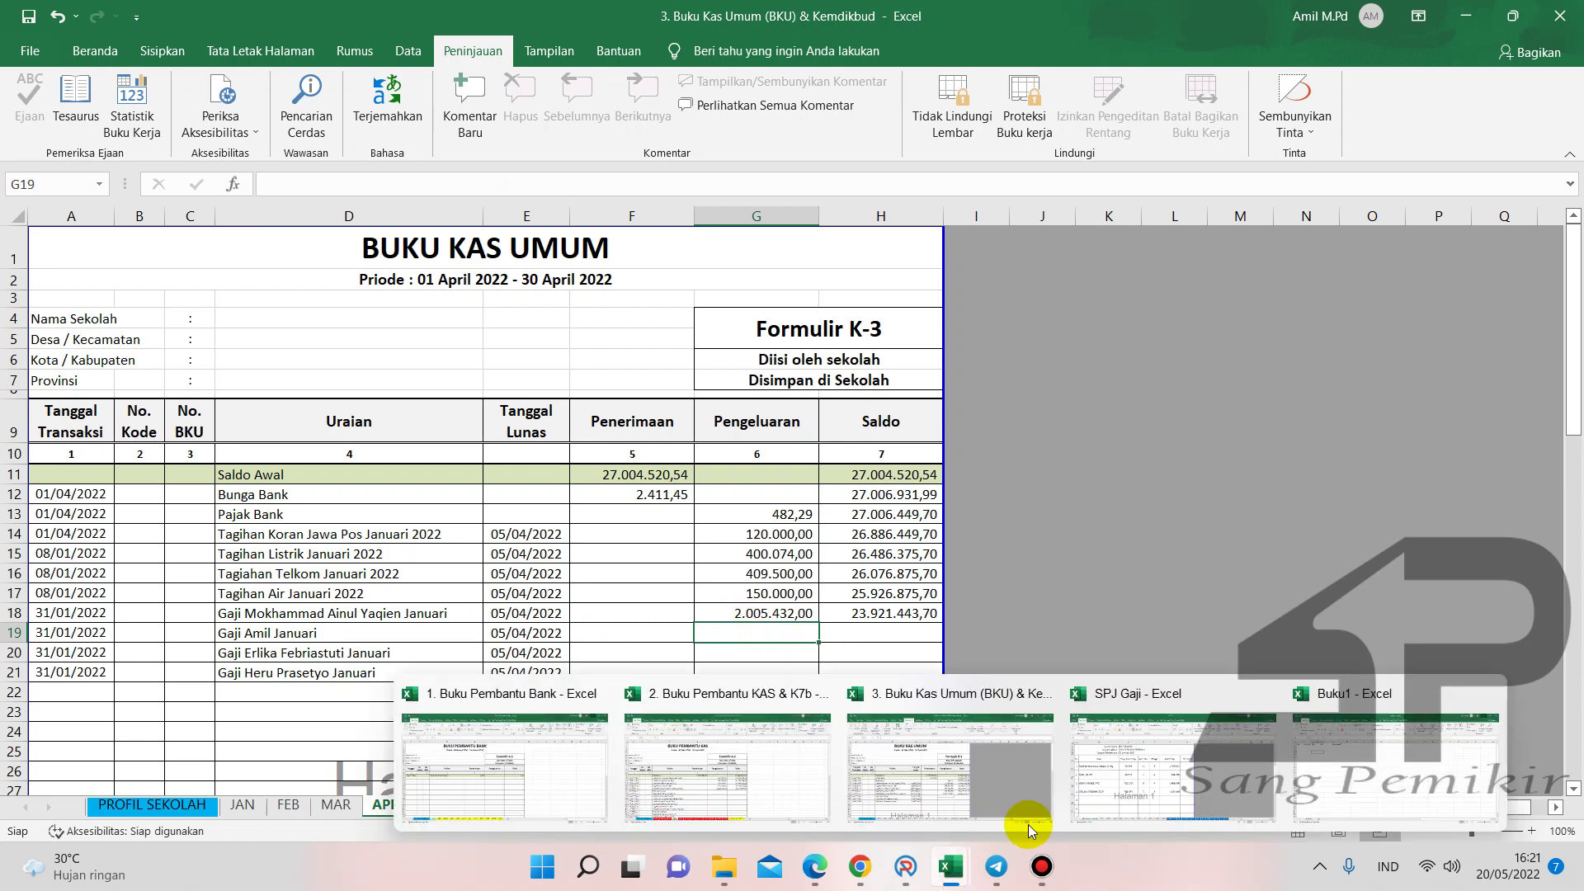
pyautogui.click(1156, 754)
pyautogui.click(733, 461)
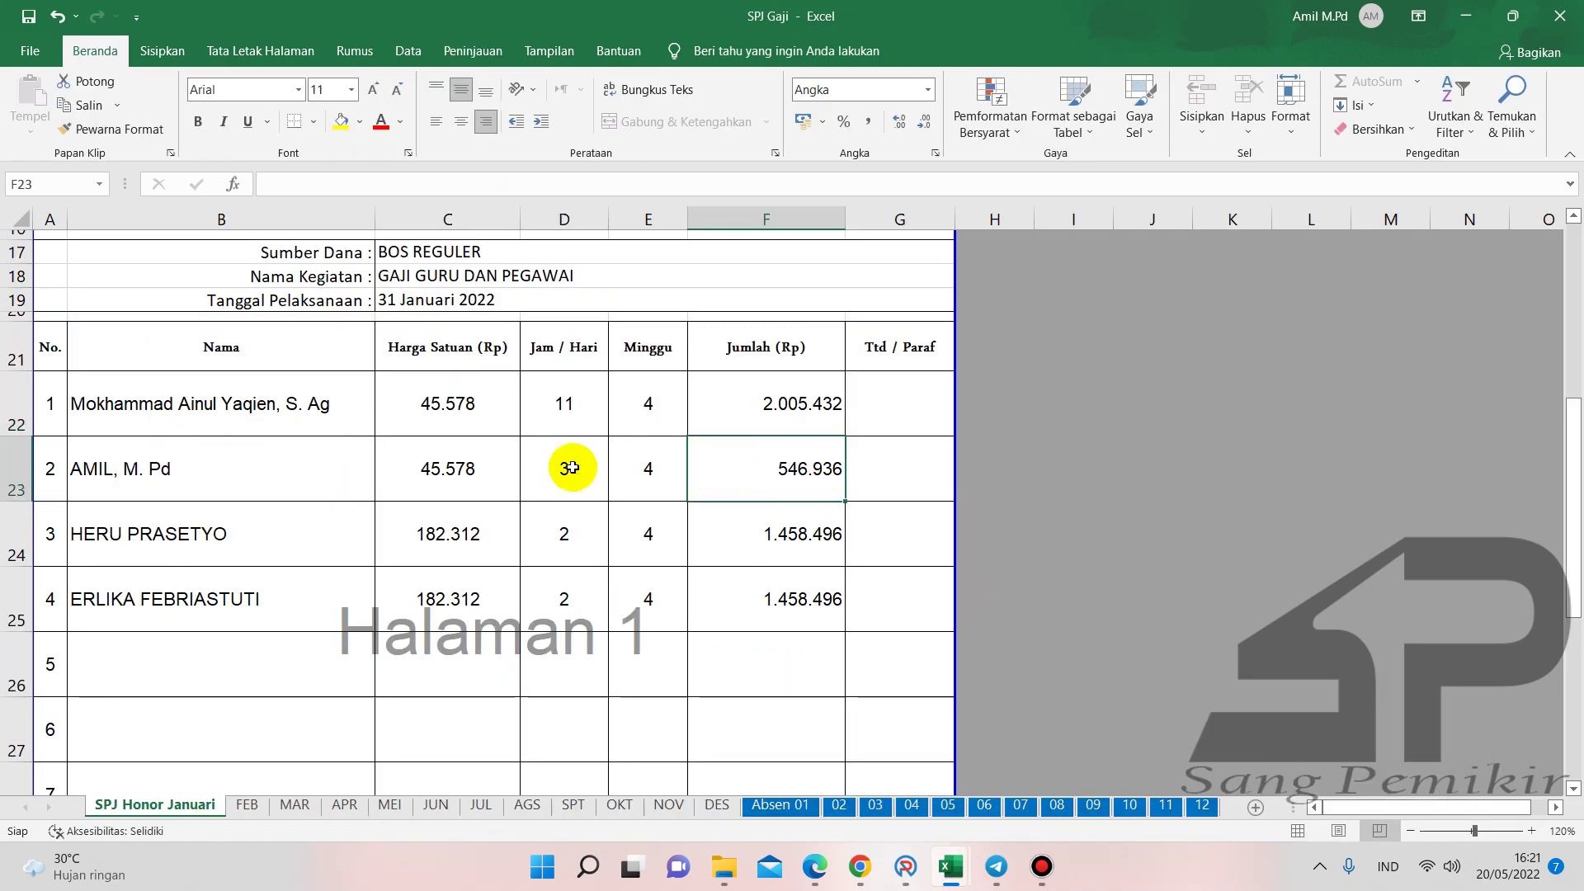
# - Start an SPJ entry for the second teacher's Honorarium Guru, no tax, volume 12
pyautogui.moveTo(924, 858)
pyautogui.click(932, 770)
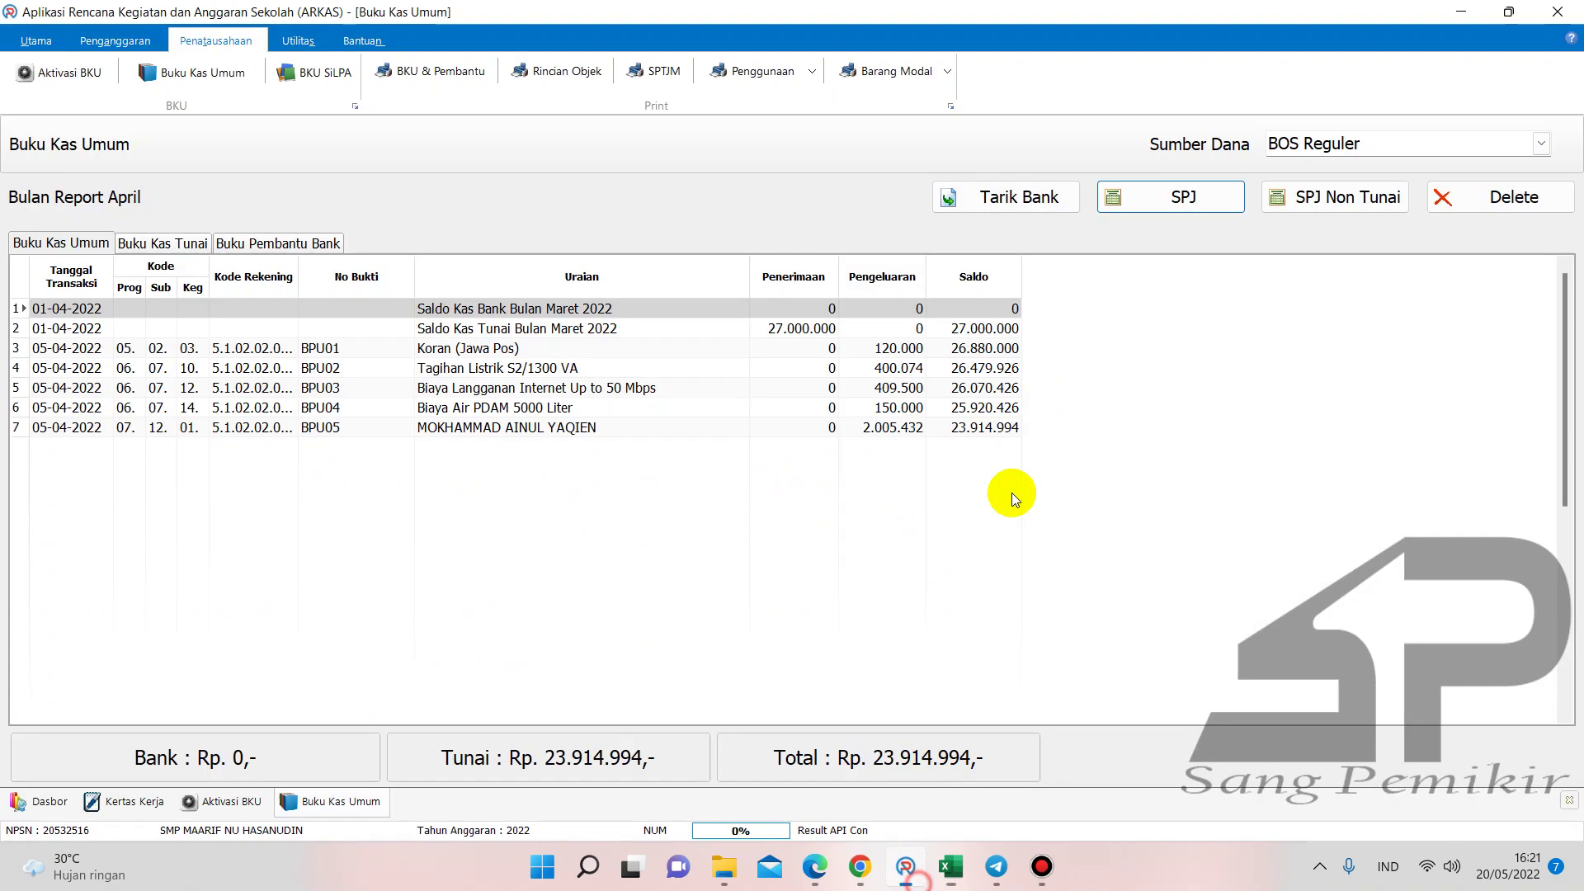
pyautogui.click(1168, 211)
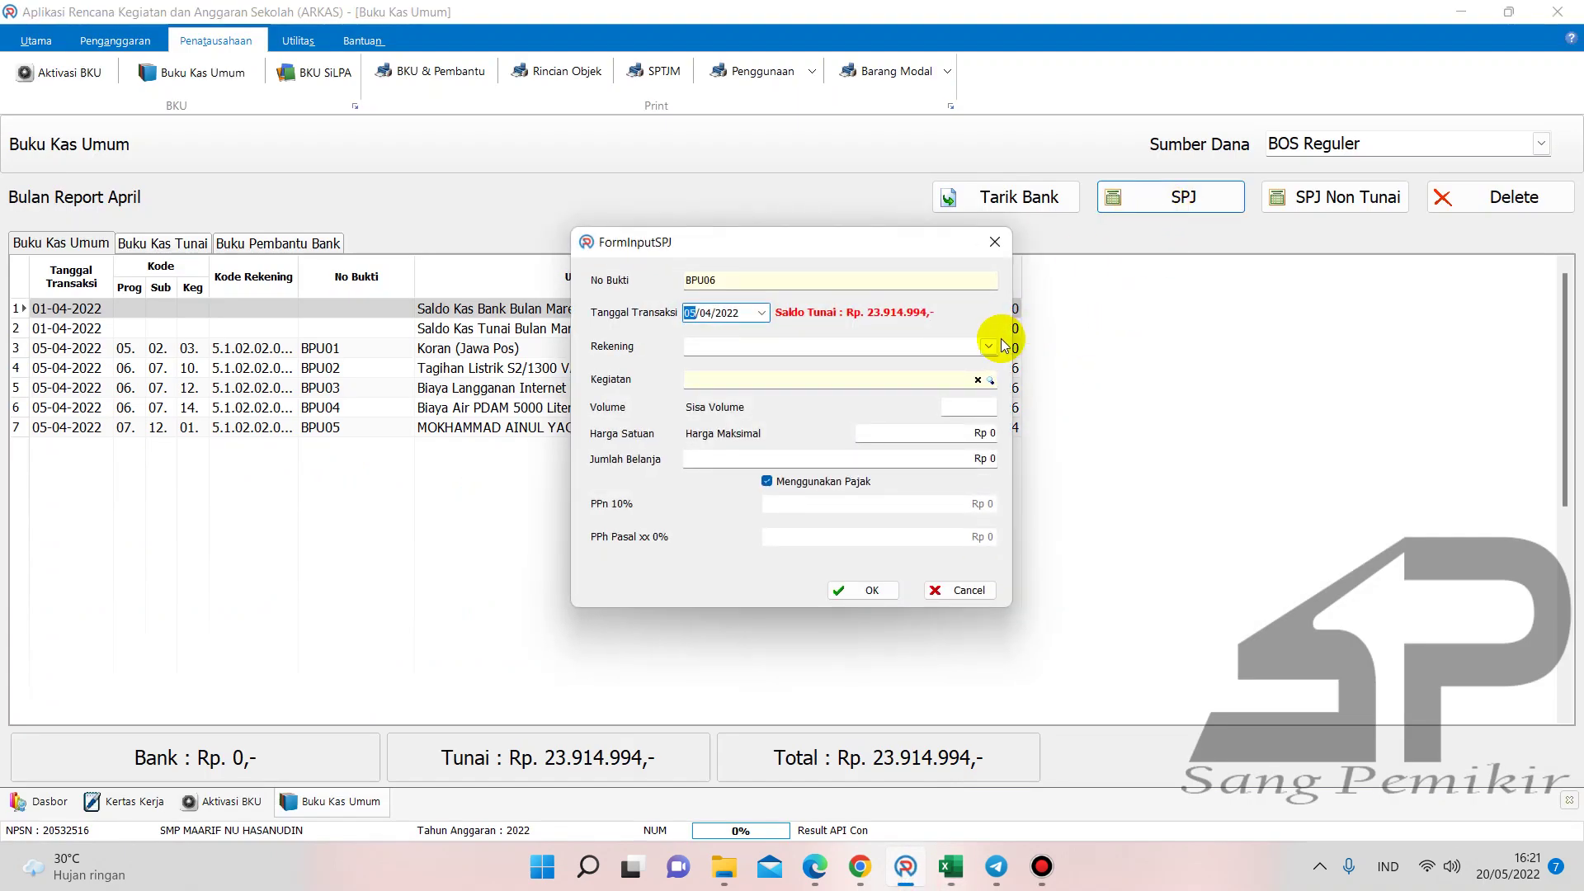
pyautogui.click(988, 347)
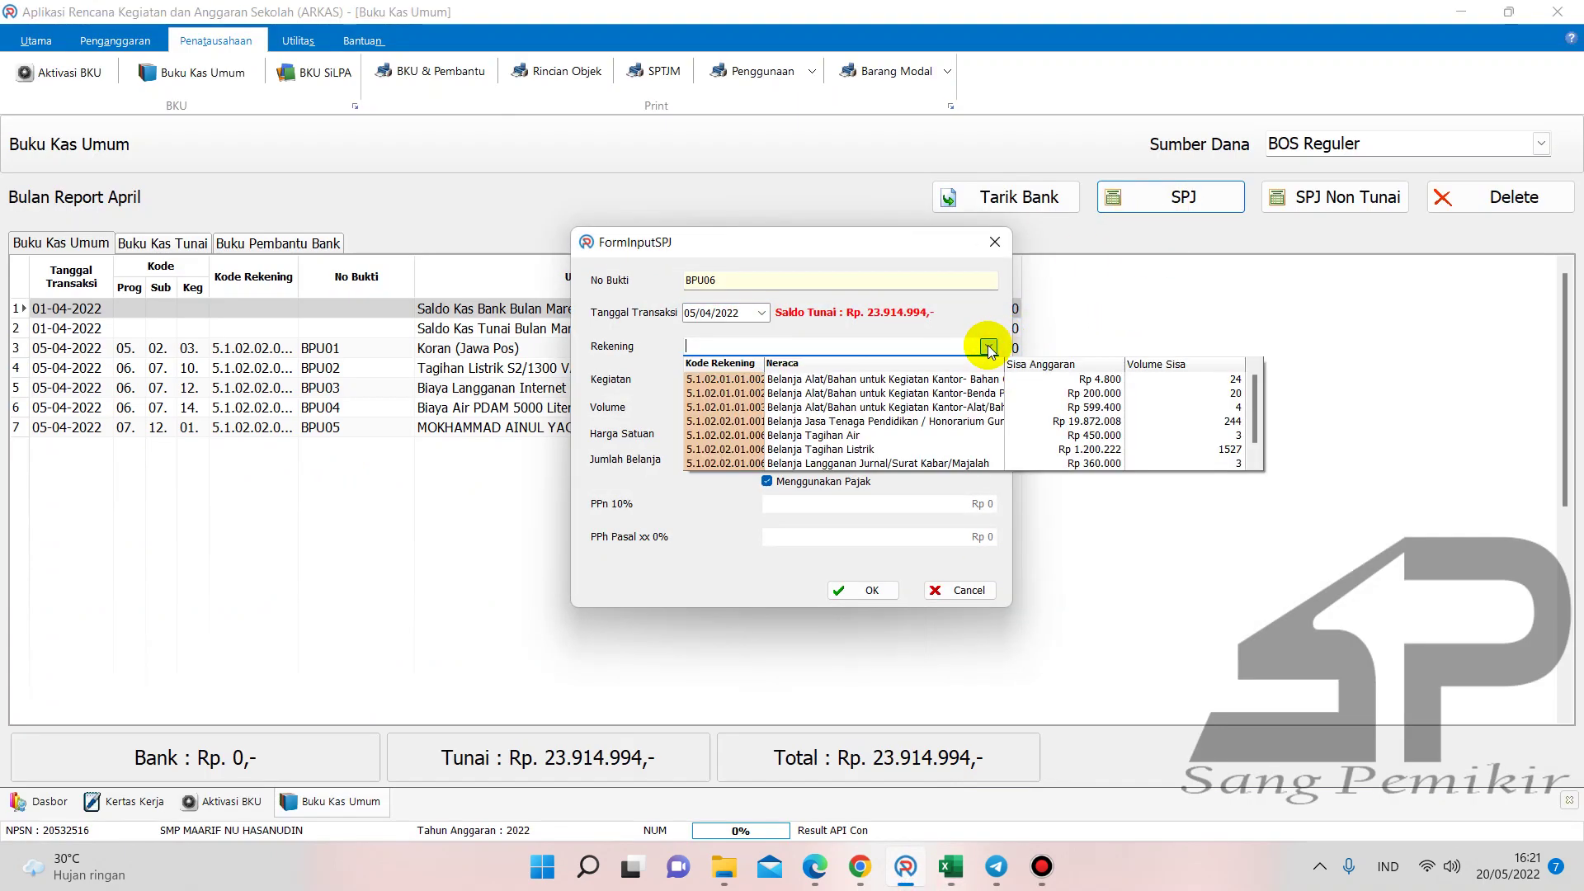
pyautogui.click(903, 413)
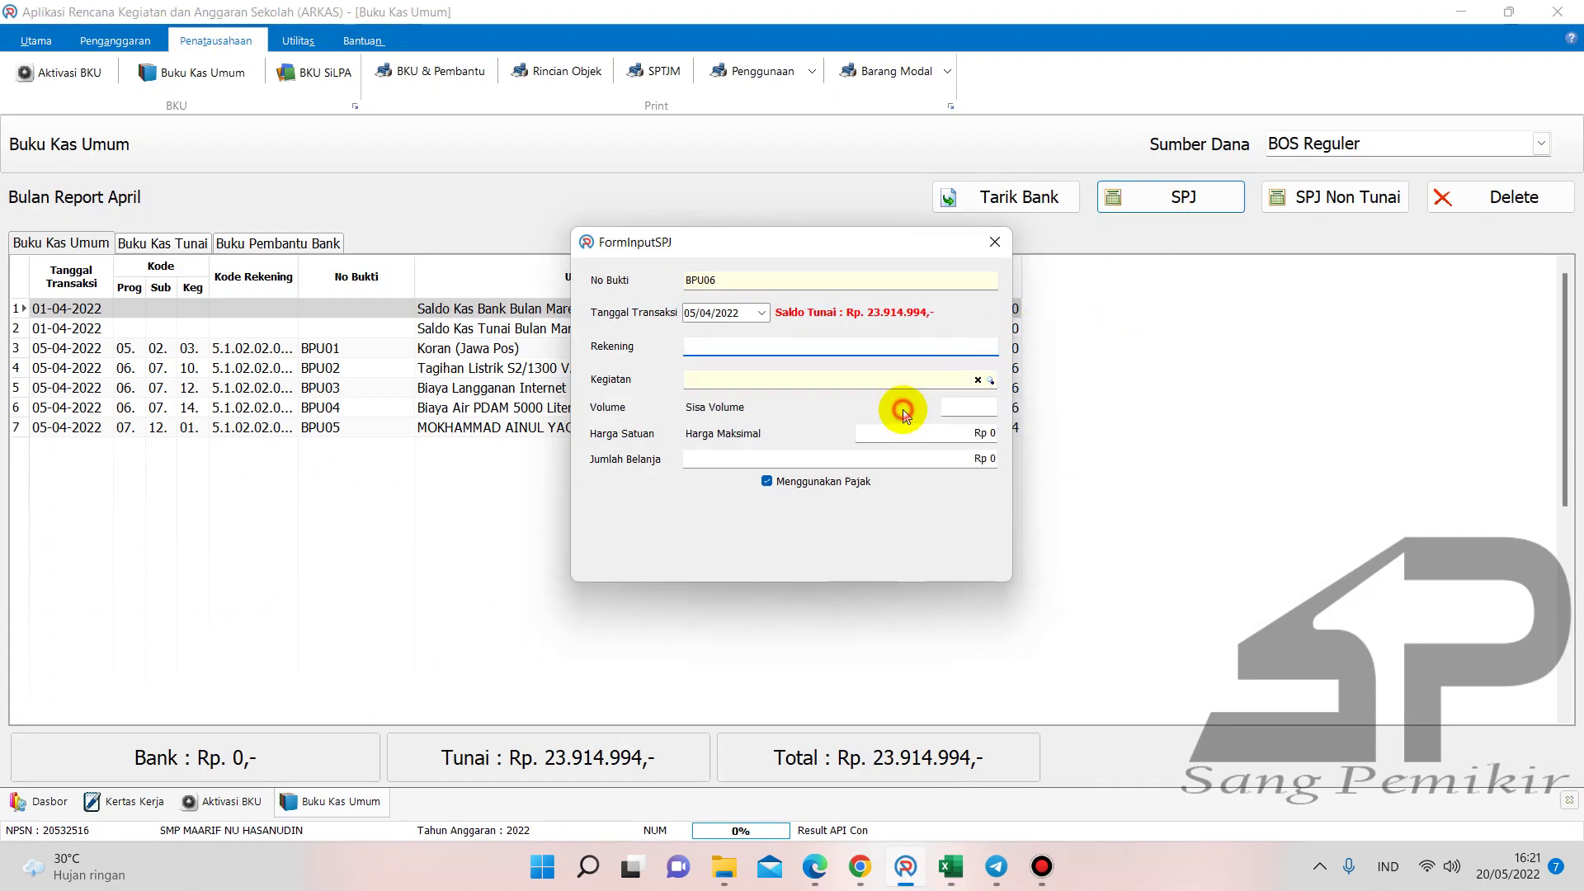
pyautogui.click(989, 380)
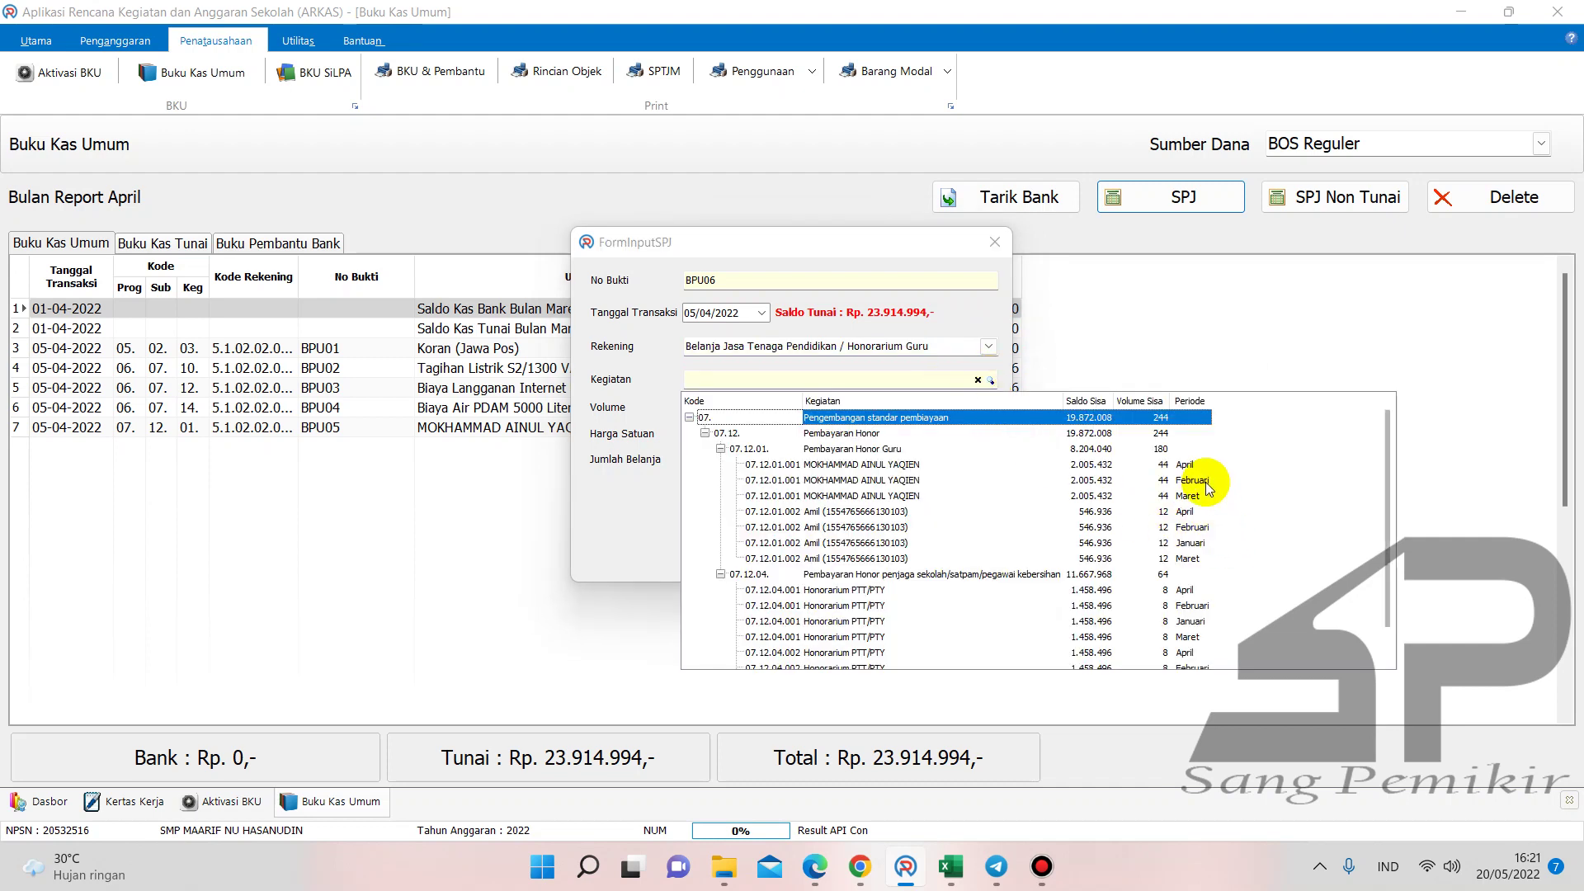
pyautogui.doubleClick(1198, 544)
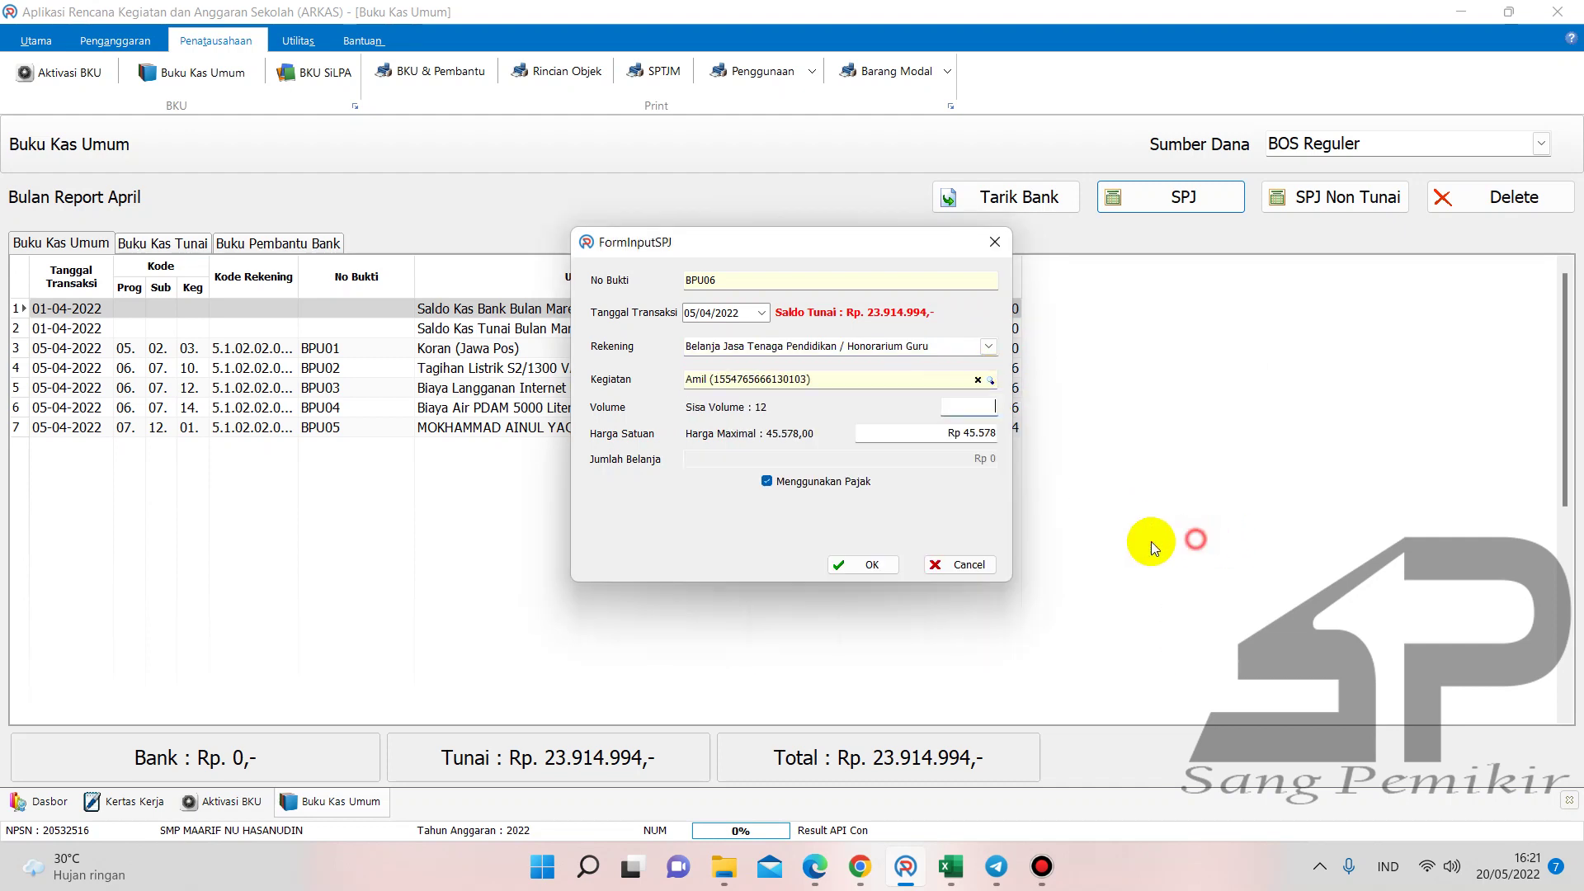
pyautogui.click(854, 478)
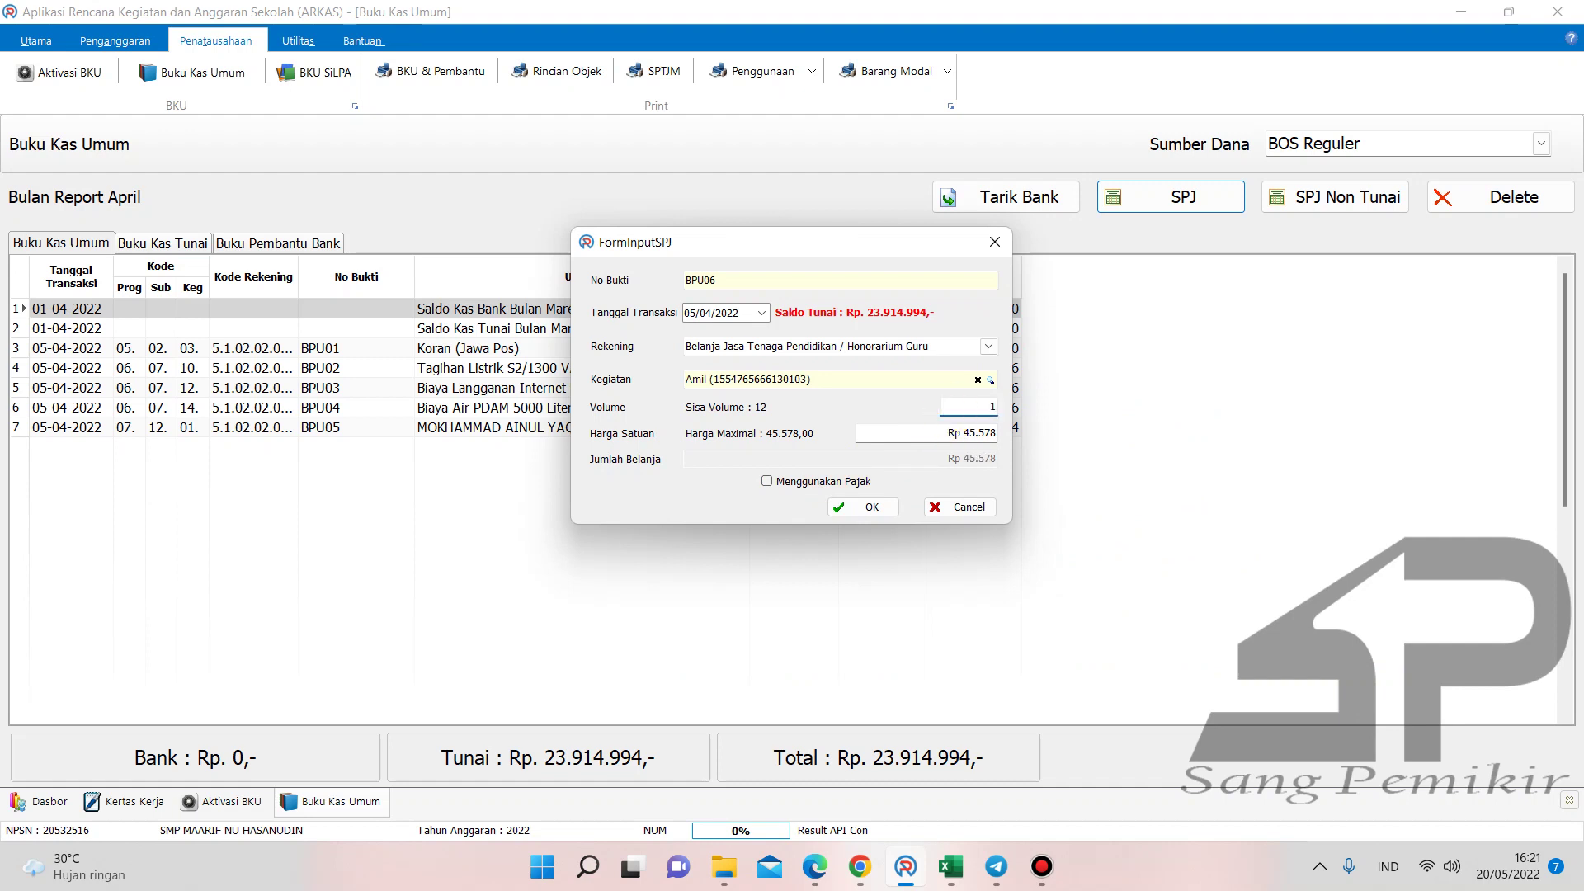
pyautogui.click(961, 435)
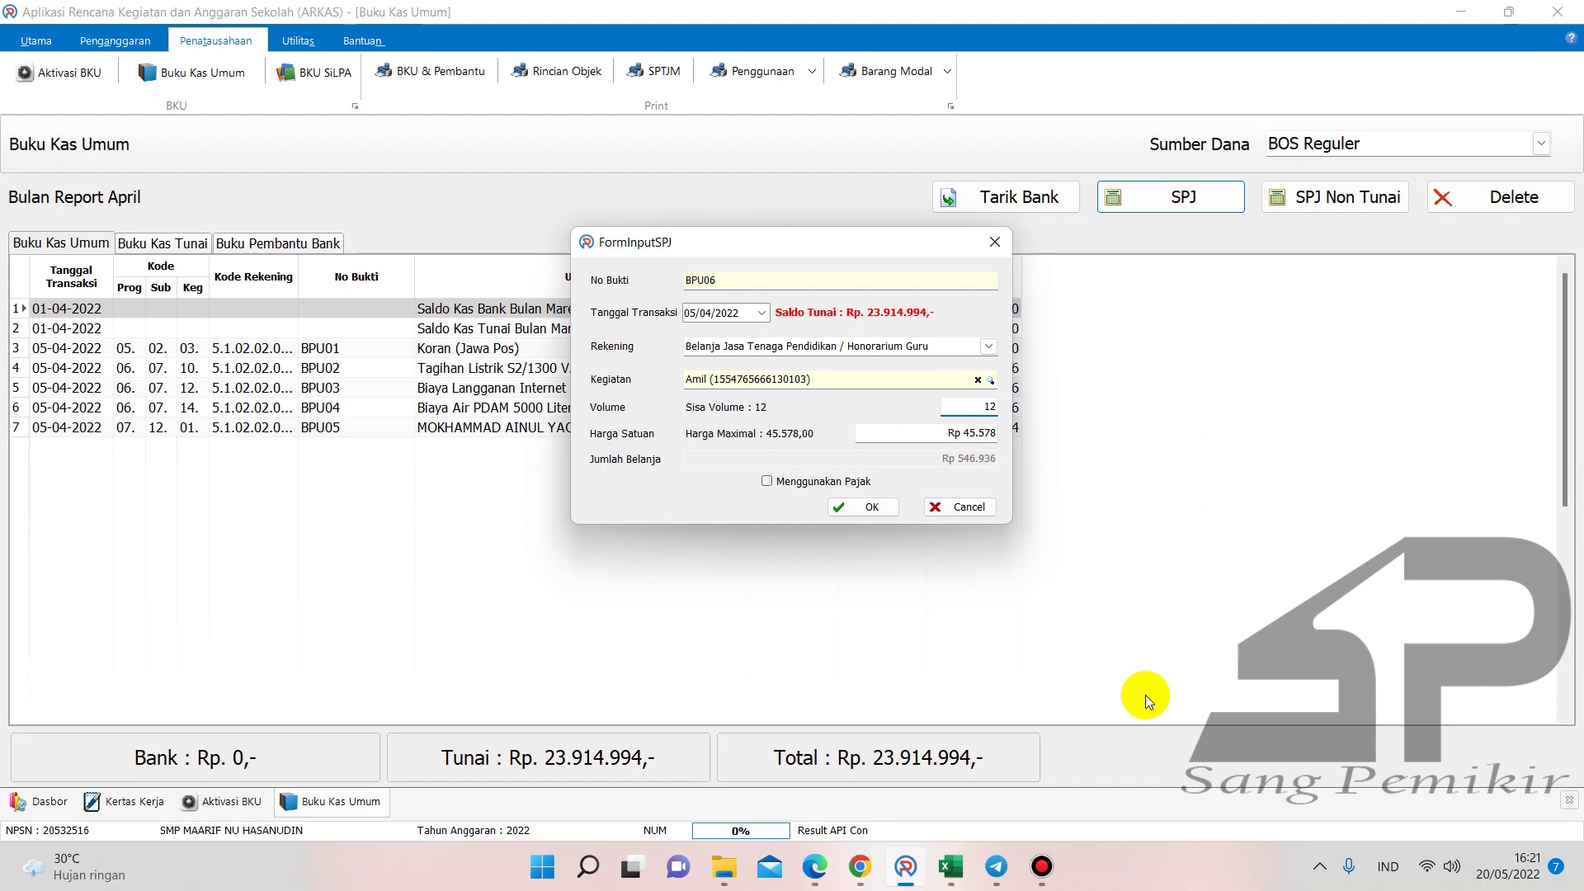
# - Verify the amount against SPJ Gaji and save BPU06 at 546.936
pyautogui.click(954, 866)
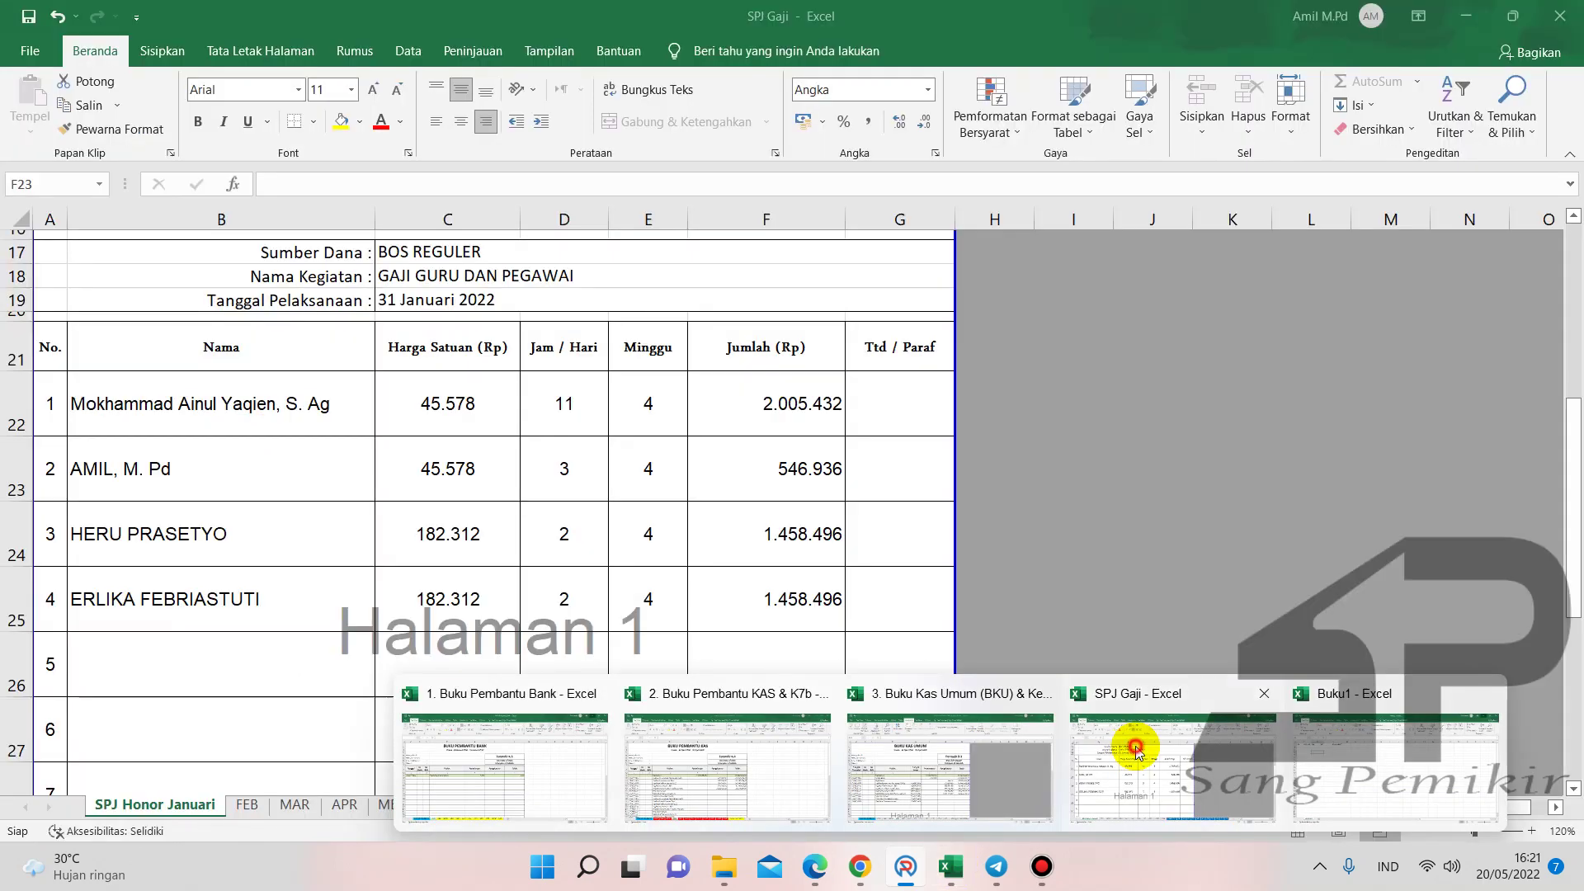
pyautogui.click(1136, 748)
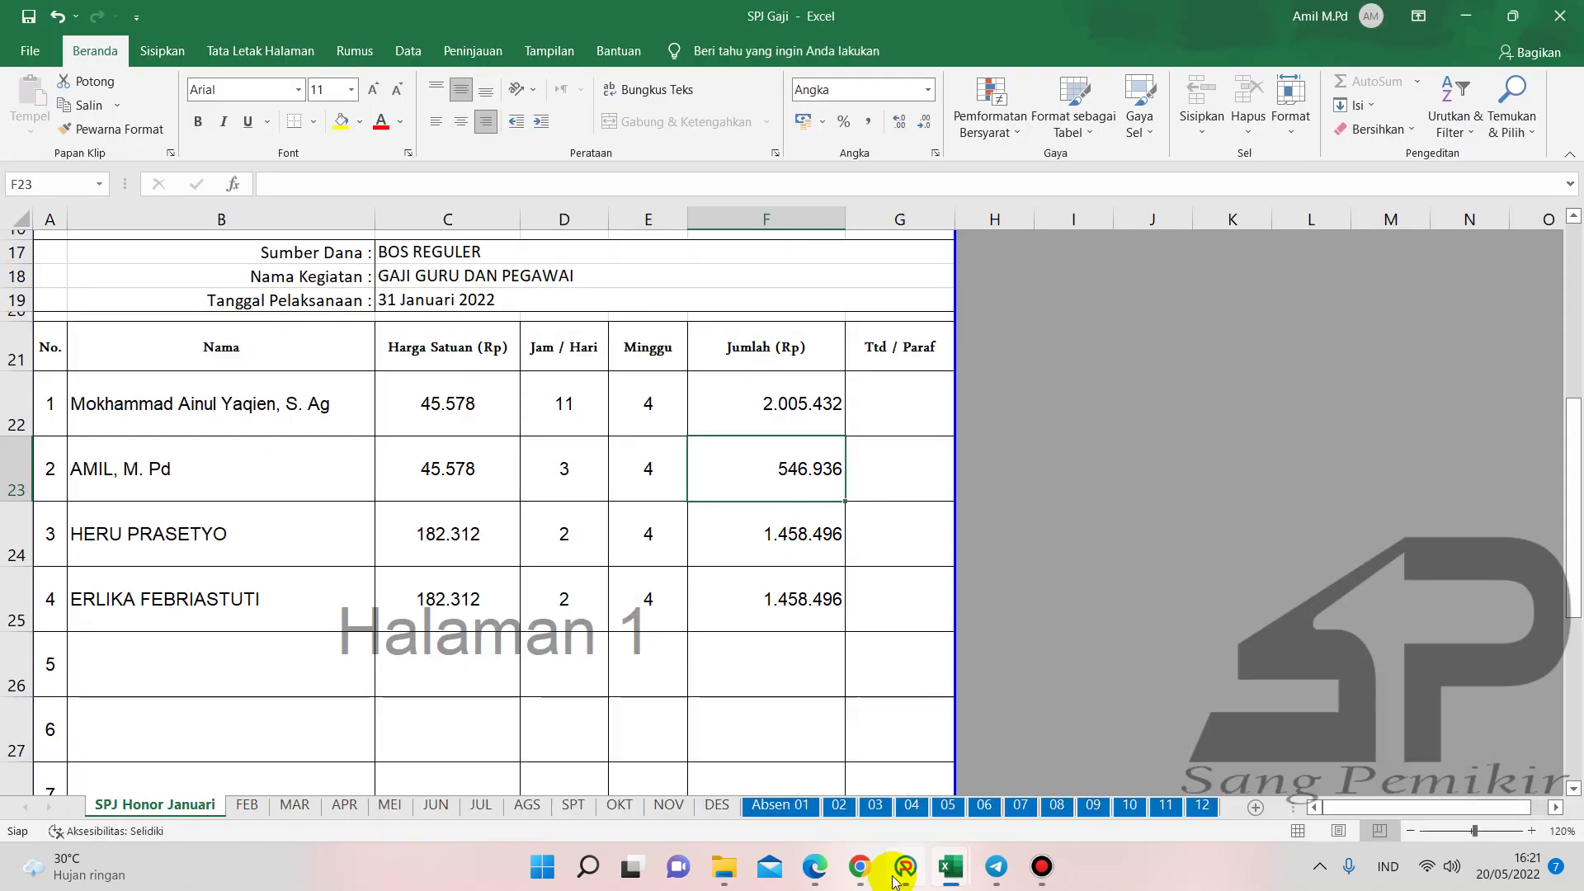
pyautogui.moveTo(905, 868)
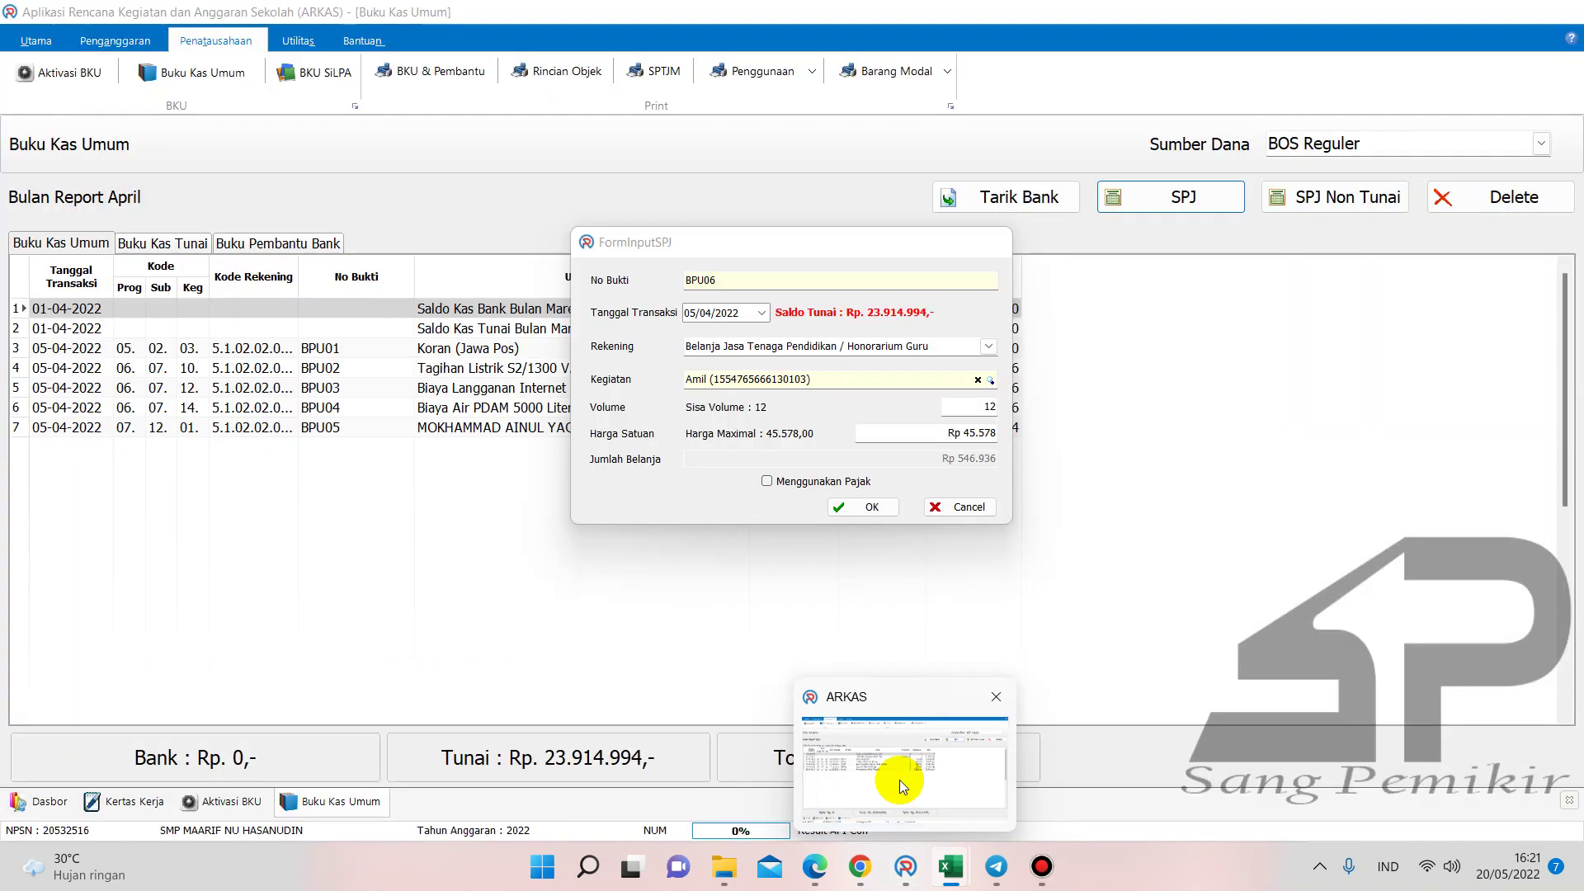
pyautogui.click(900, 787)
pyautogui.click(866, 503)
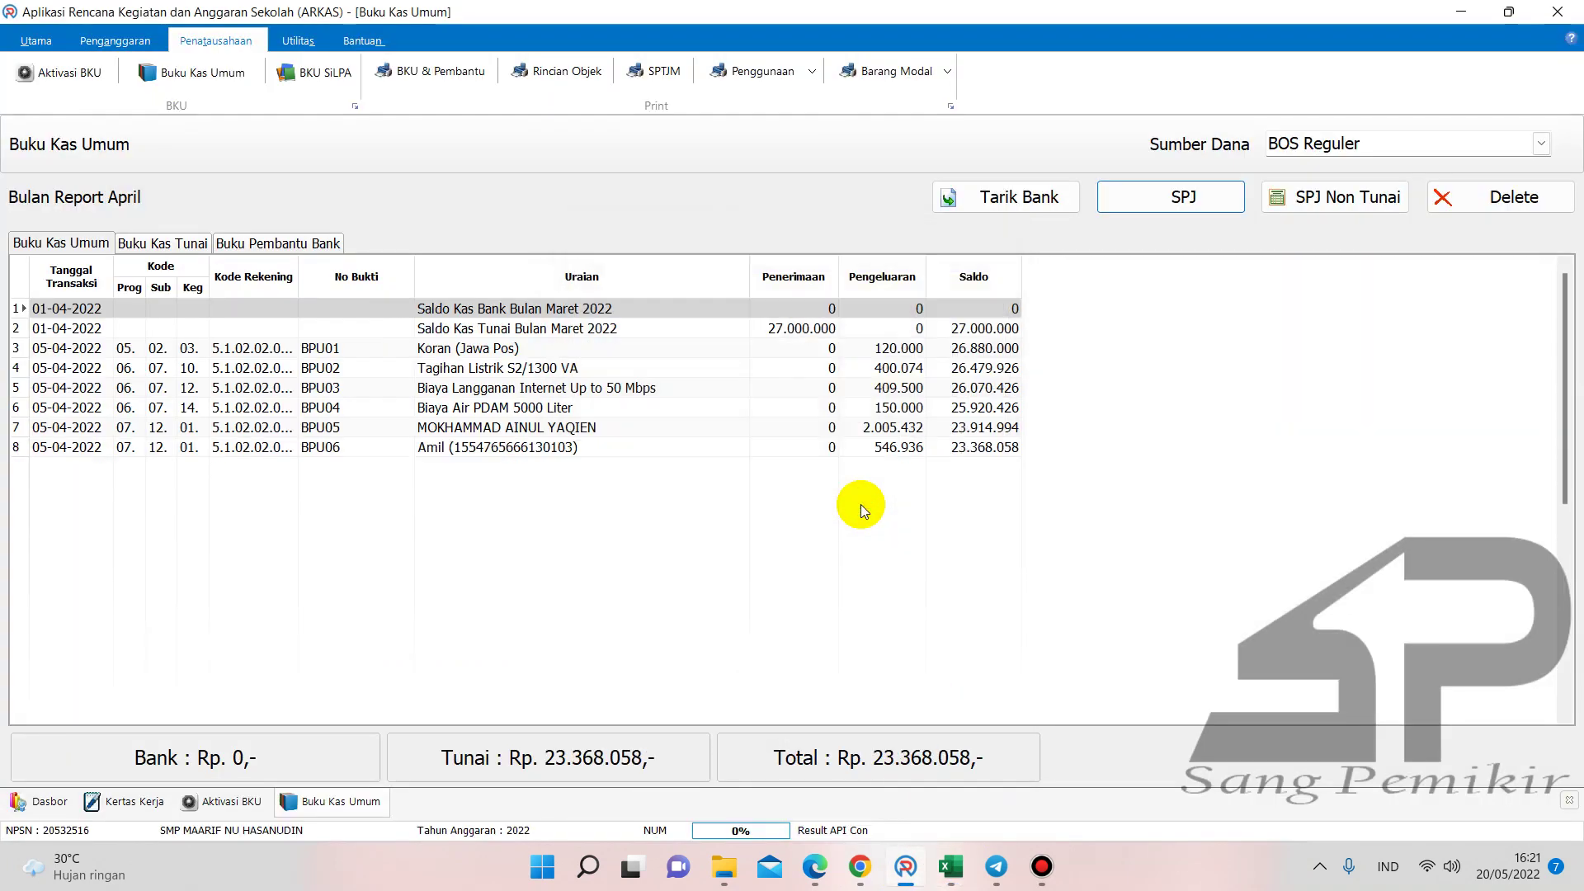
# - Enter the 546.936 salary expense in F17 of Buku Pembantu KAS
pyautogui.click(953, 862)
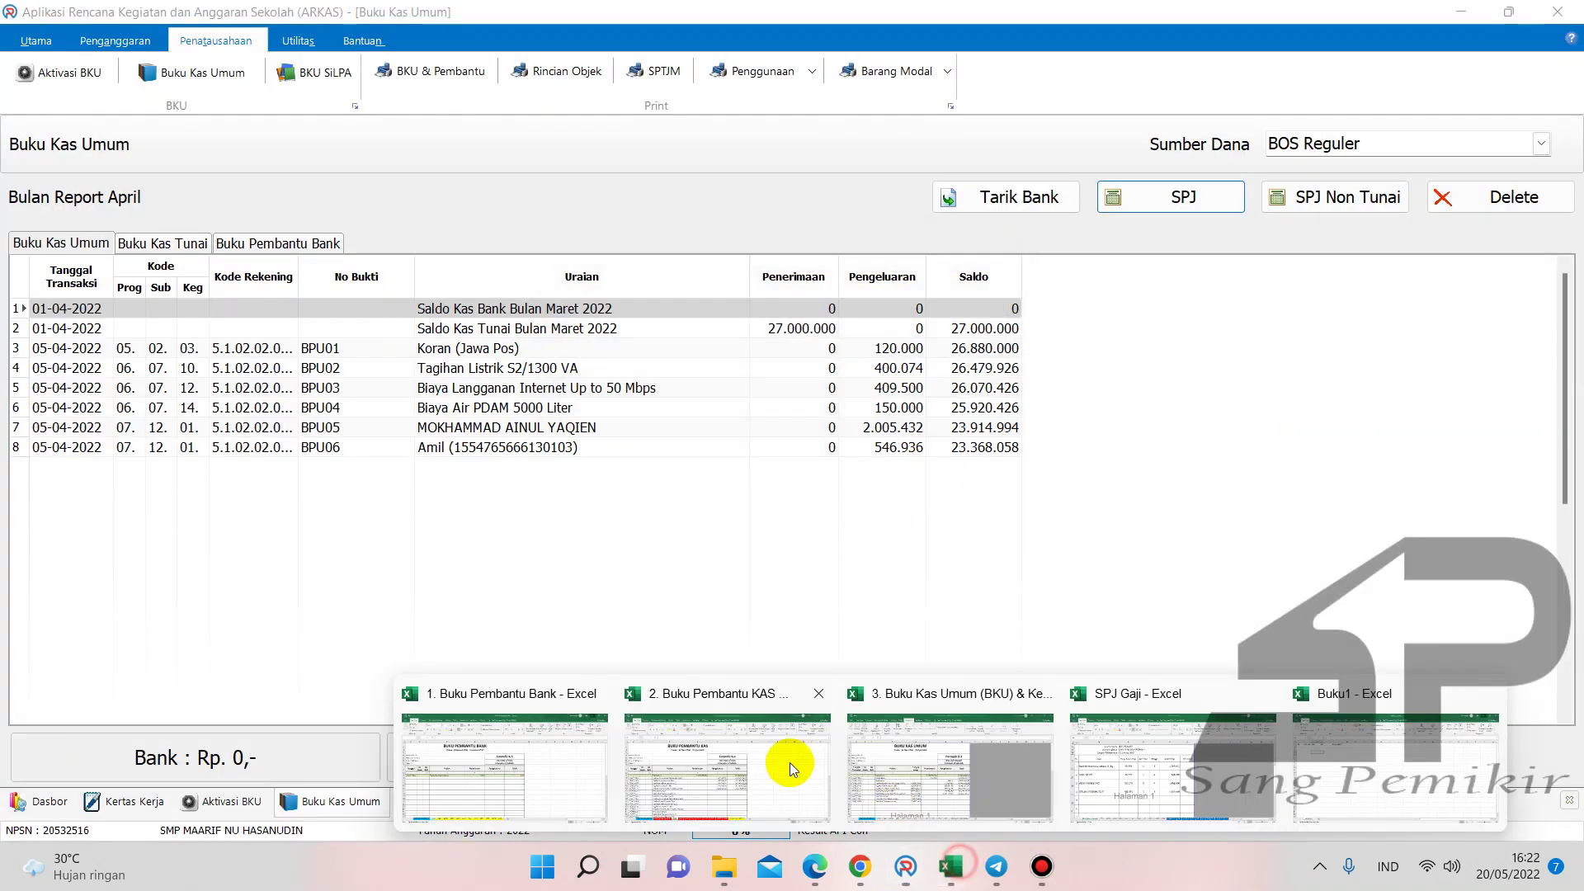
pyautogui.click(790, 762)
pyautogui.write('546936')
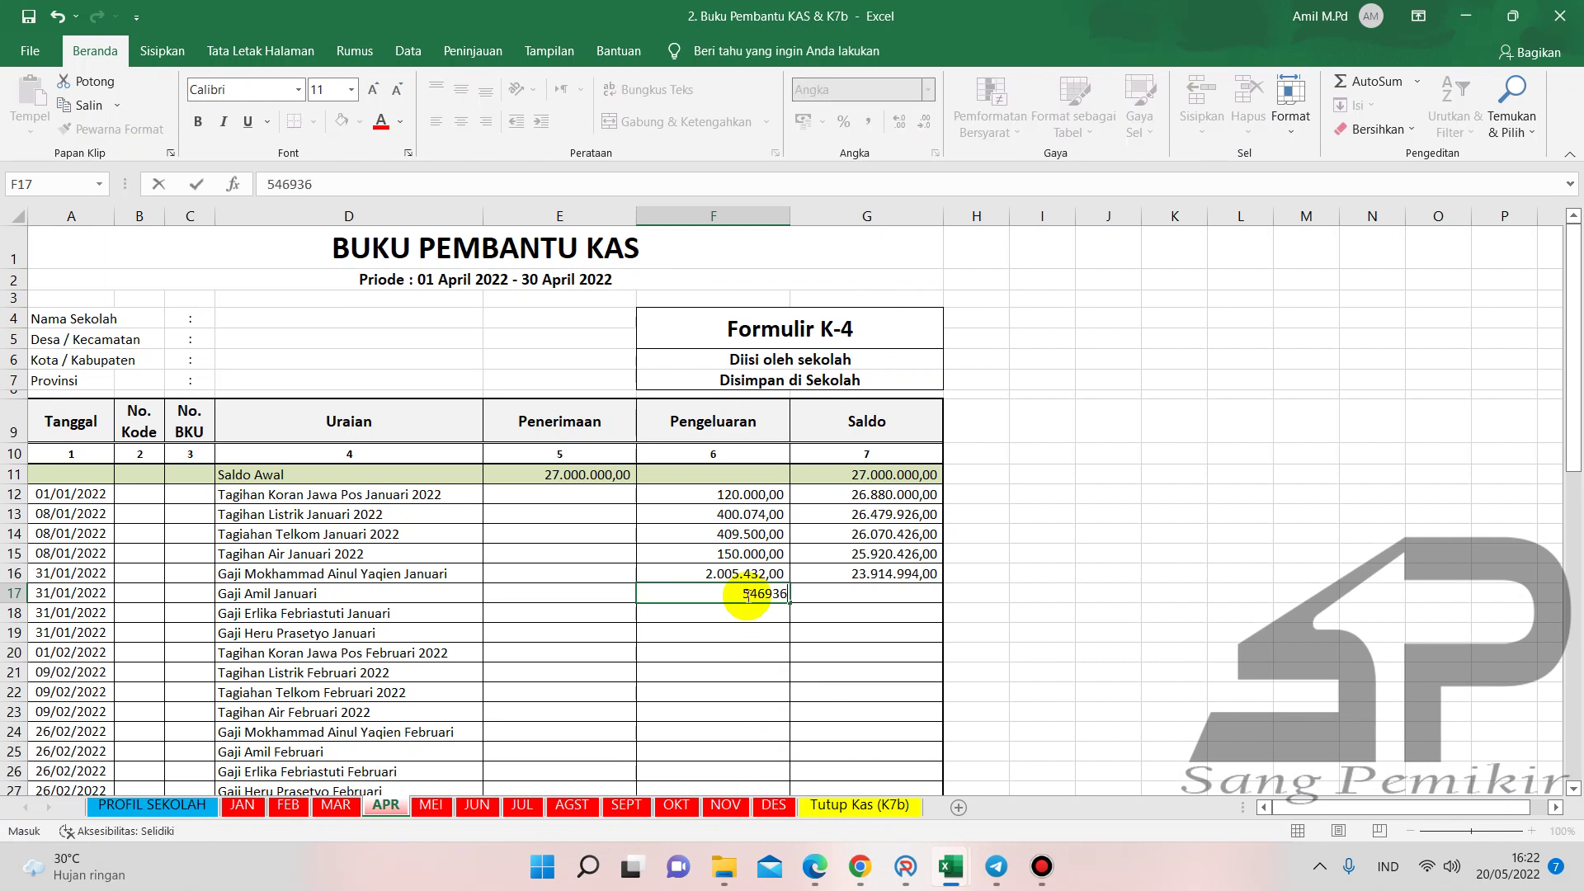
pyautogui.press('Return')
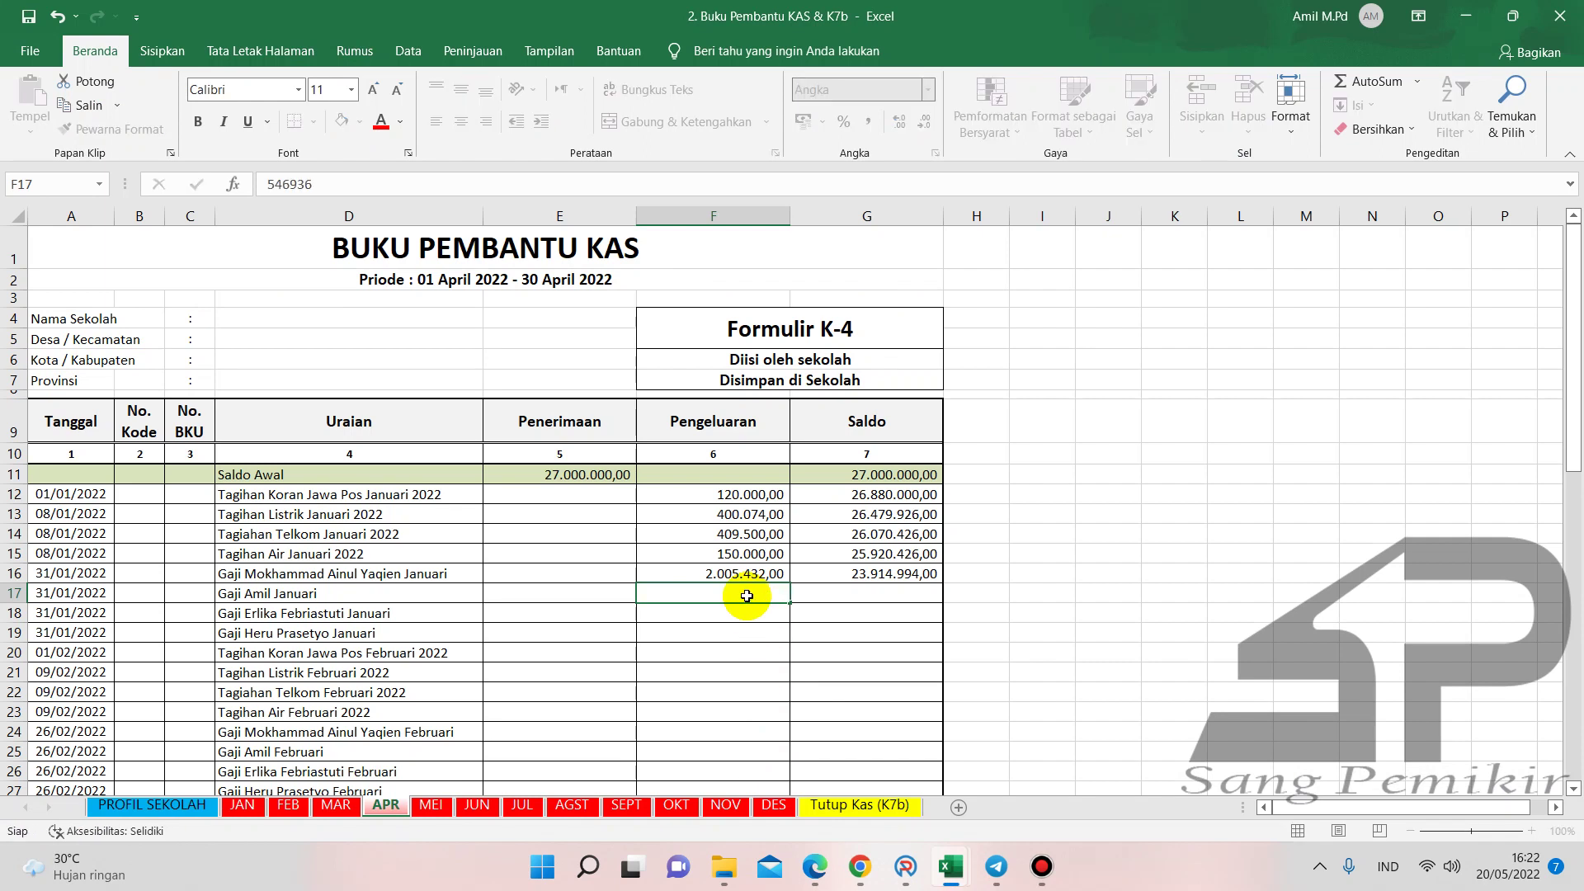
# - Enter 546.936 in G19 of Buku Kas Umum, then select the remaining January salary rows
pyautogui.moveTo(948, 875)
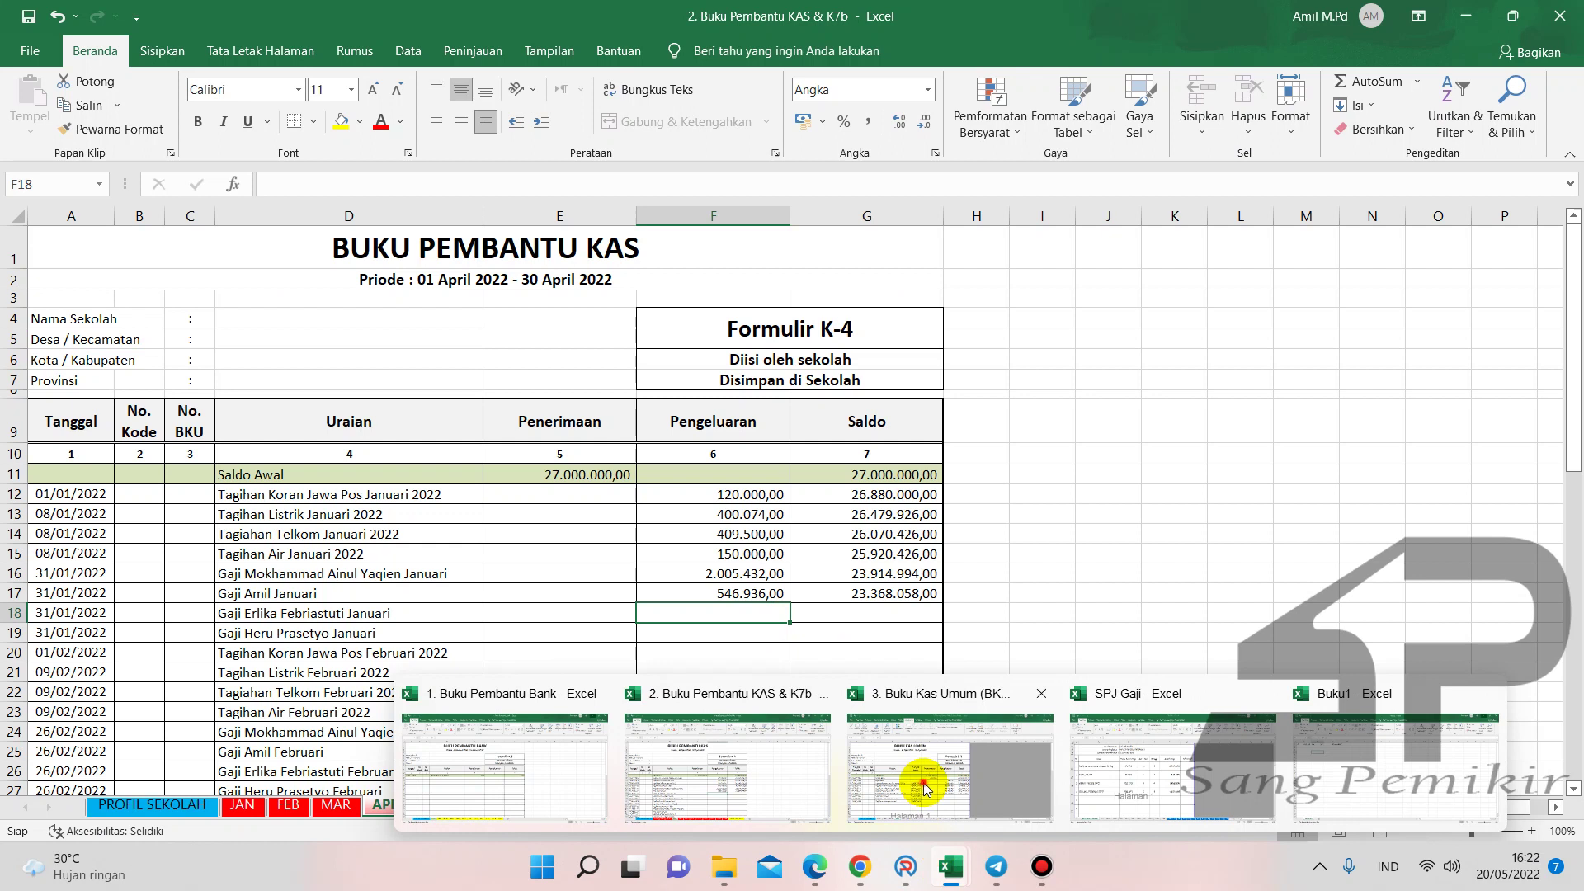
pyautogui.click(821, 812)
pyautogui.write('546936')
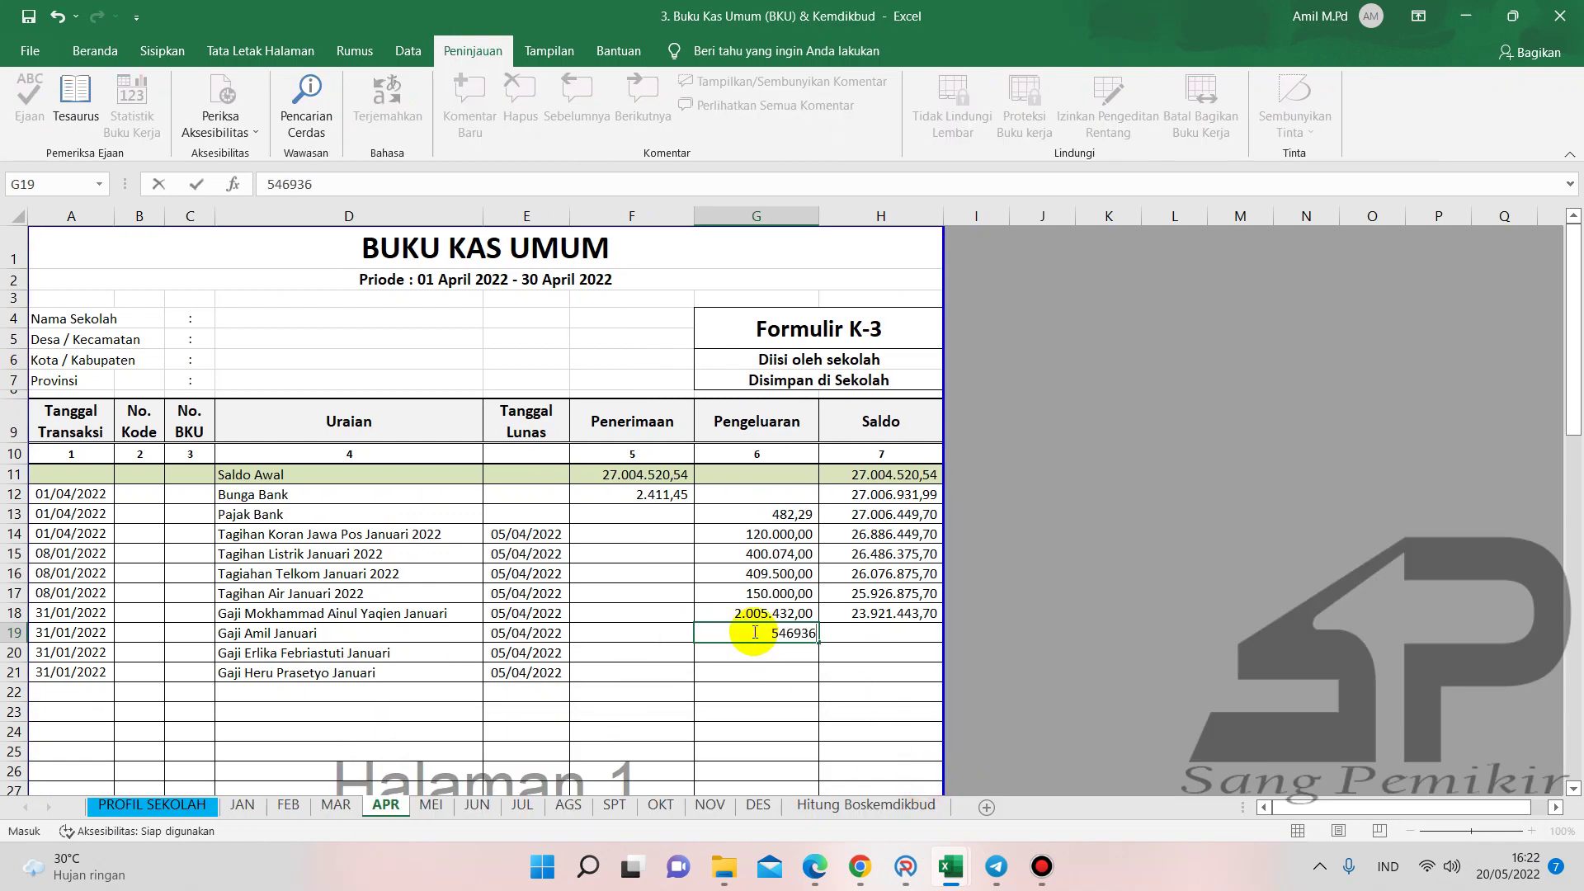
pyautogui.press('Return')
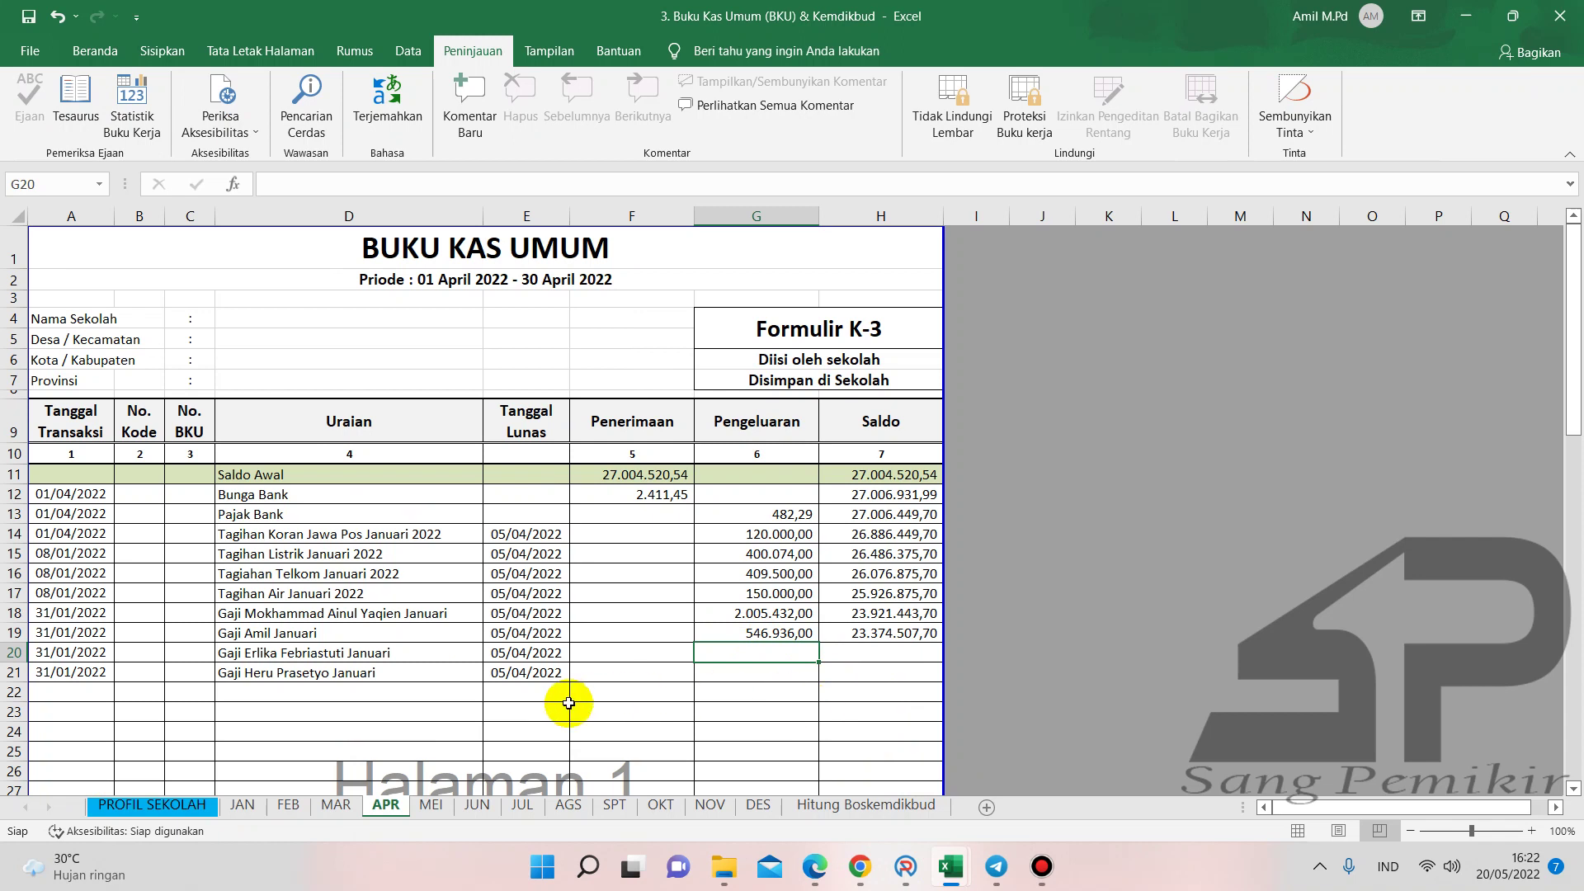
pyautogui.moveTo(435, 650); pyautogui.dragTo(408, 665)
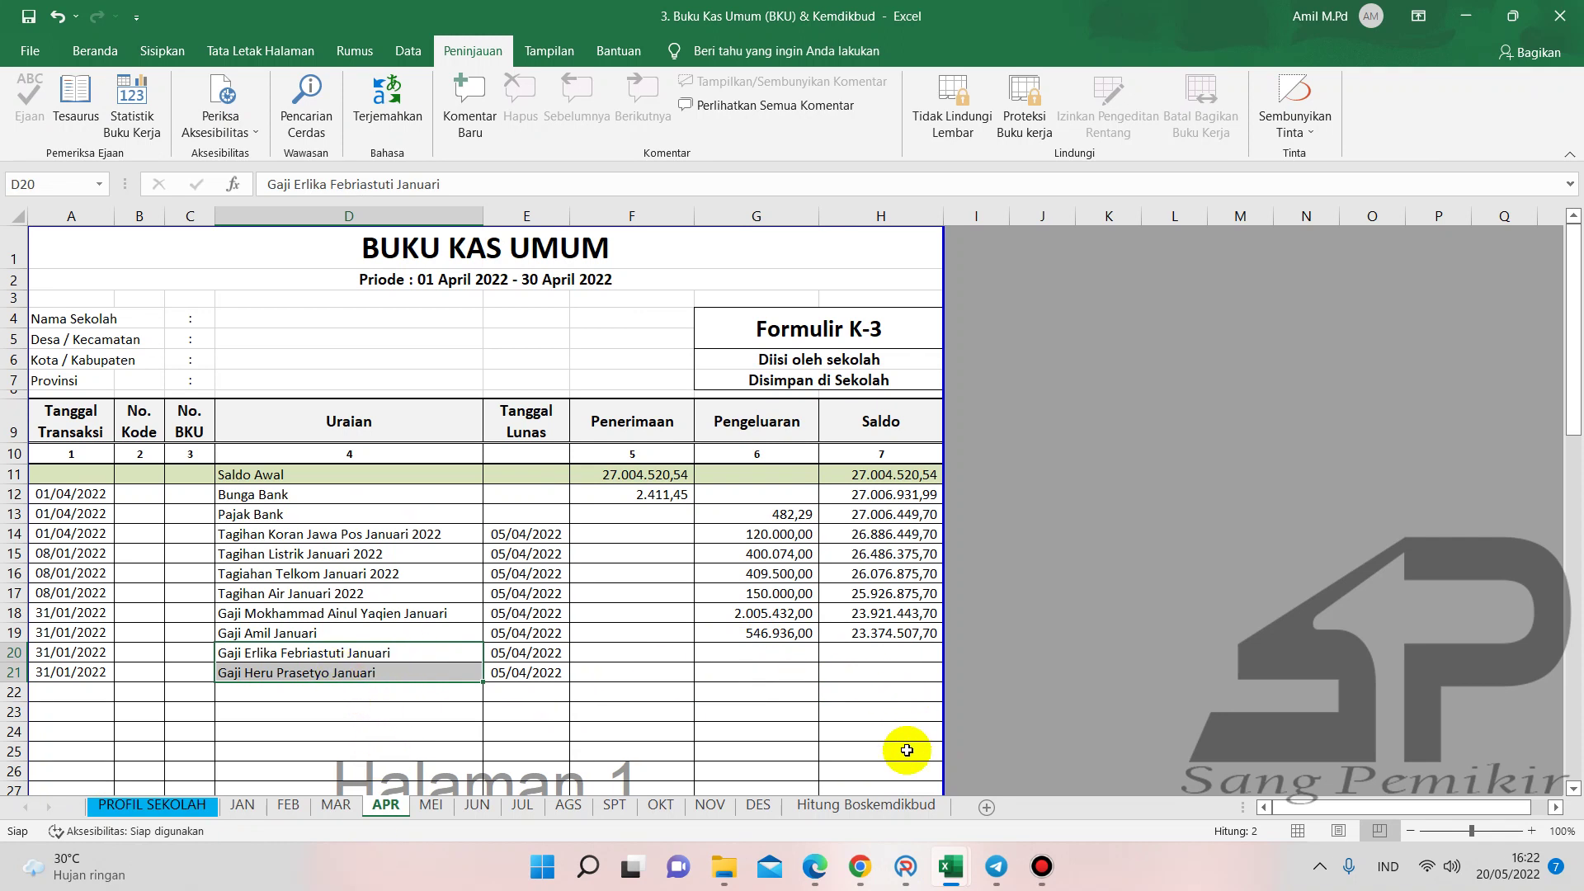
pyautogui.moveTo(947, 862)
pyautogui.click(1090, 794)
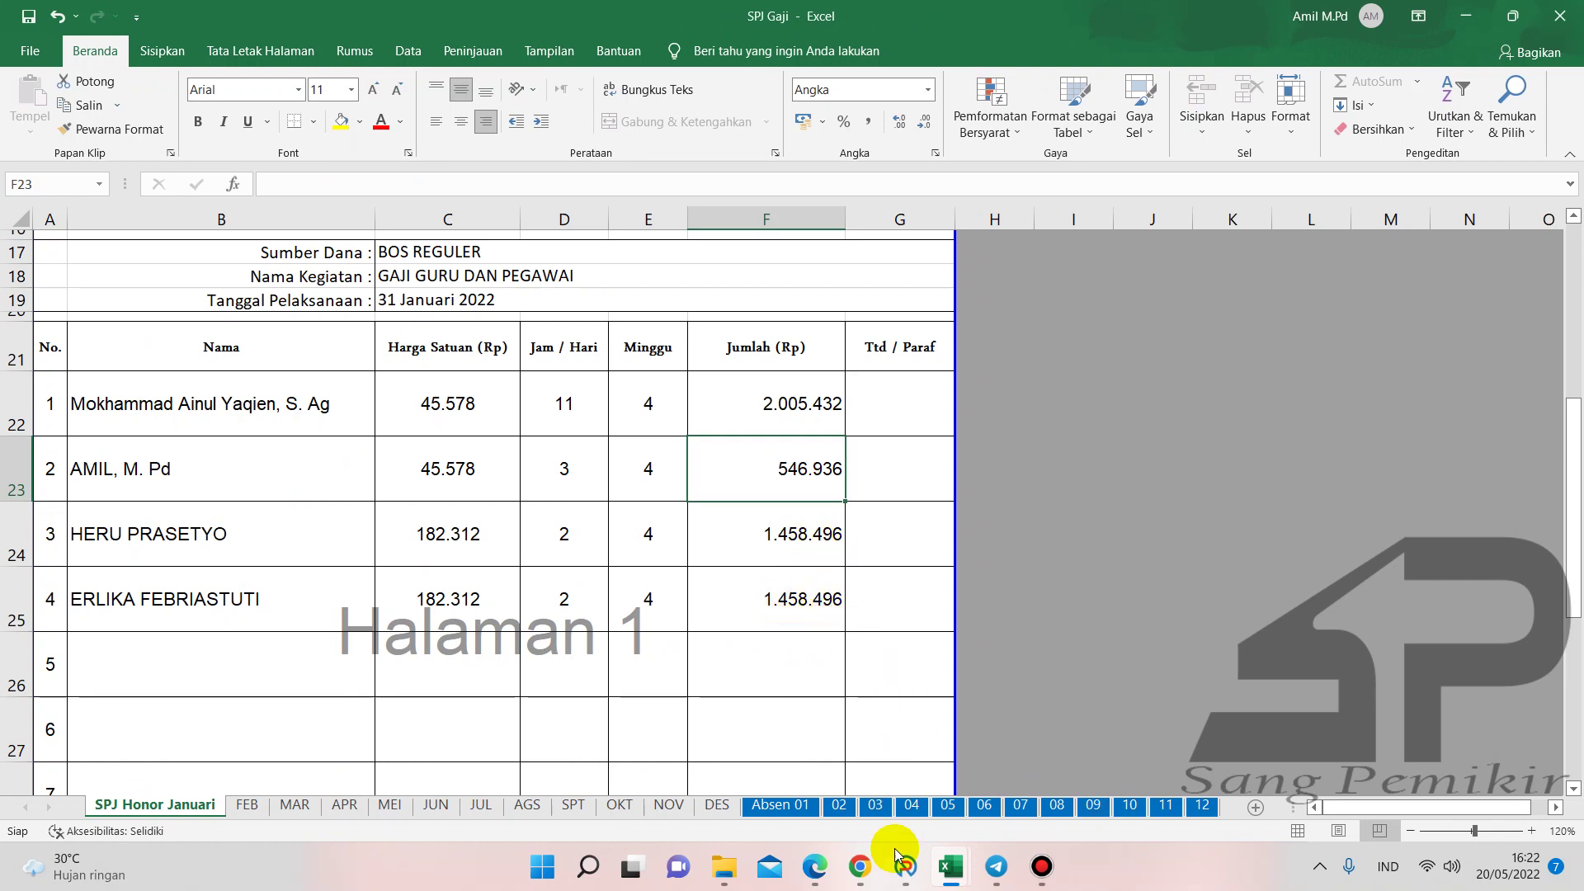
# - Post BPU07: Honorarium Guru account, Honorarium PTT/PTY activity, volume 8, no tax, 1.458.496
pyautogui.click(874, 716)
pyautogui.click(1110, 196)
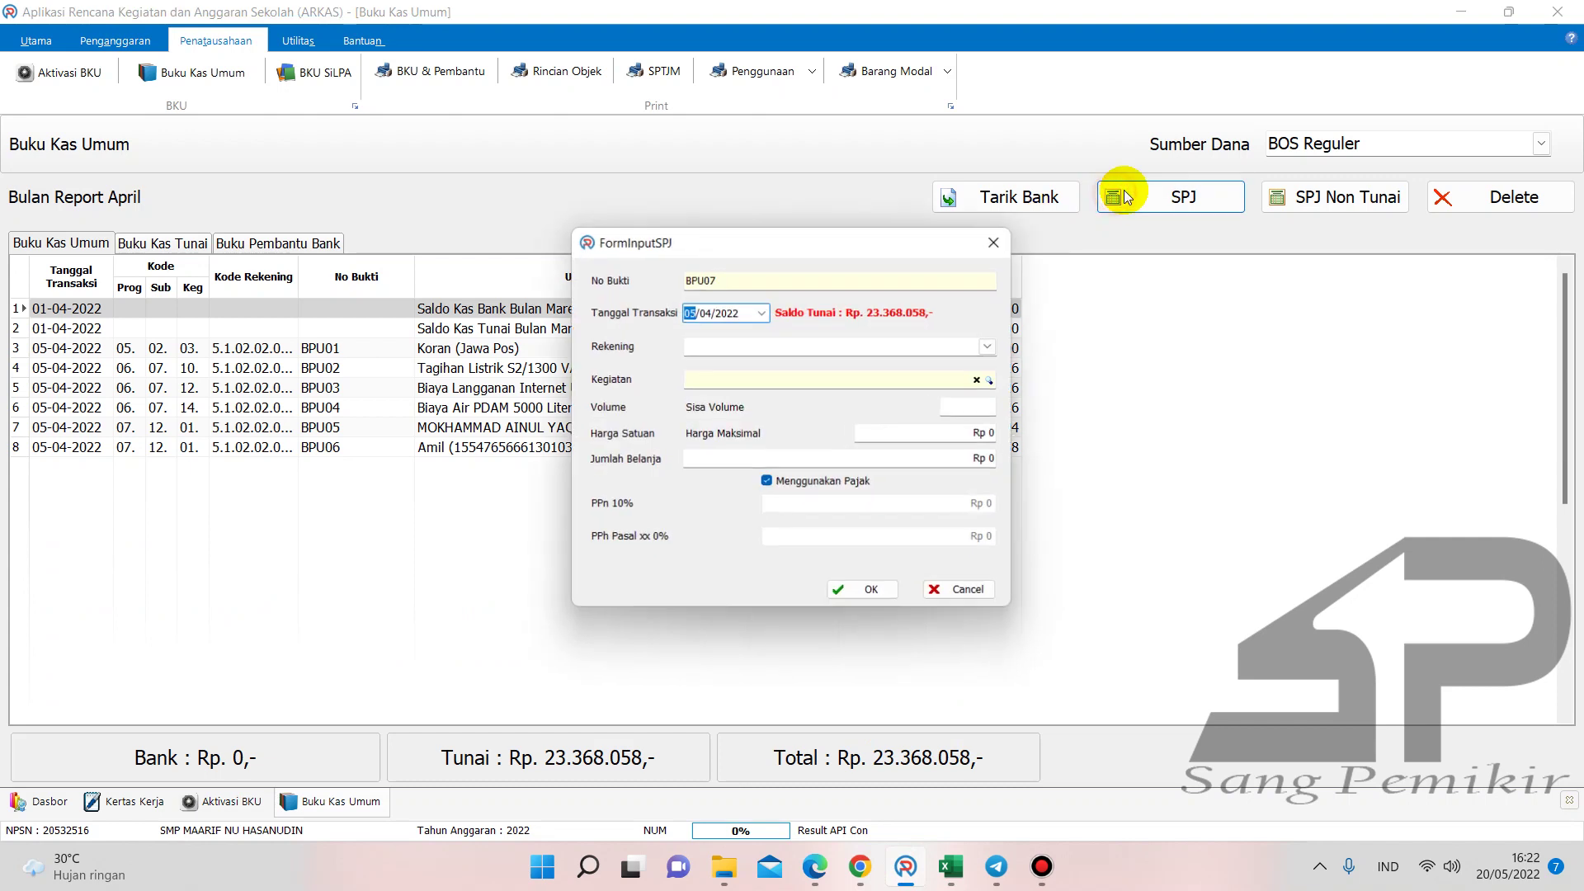
pyautogui.click(996, 351)
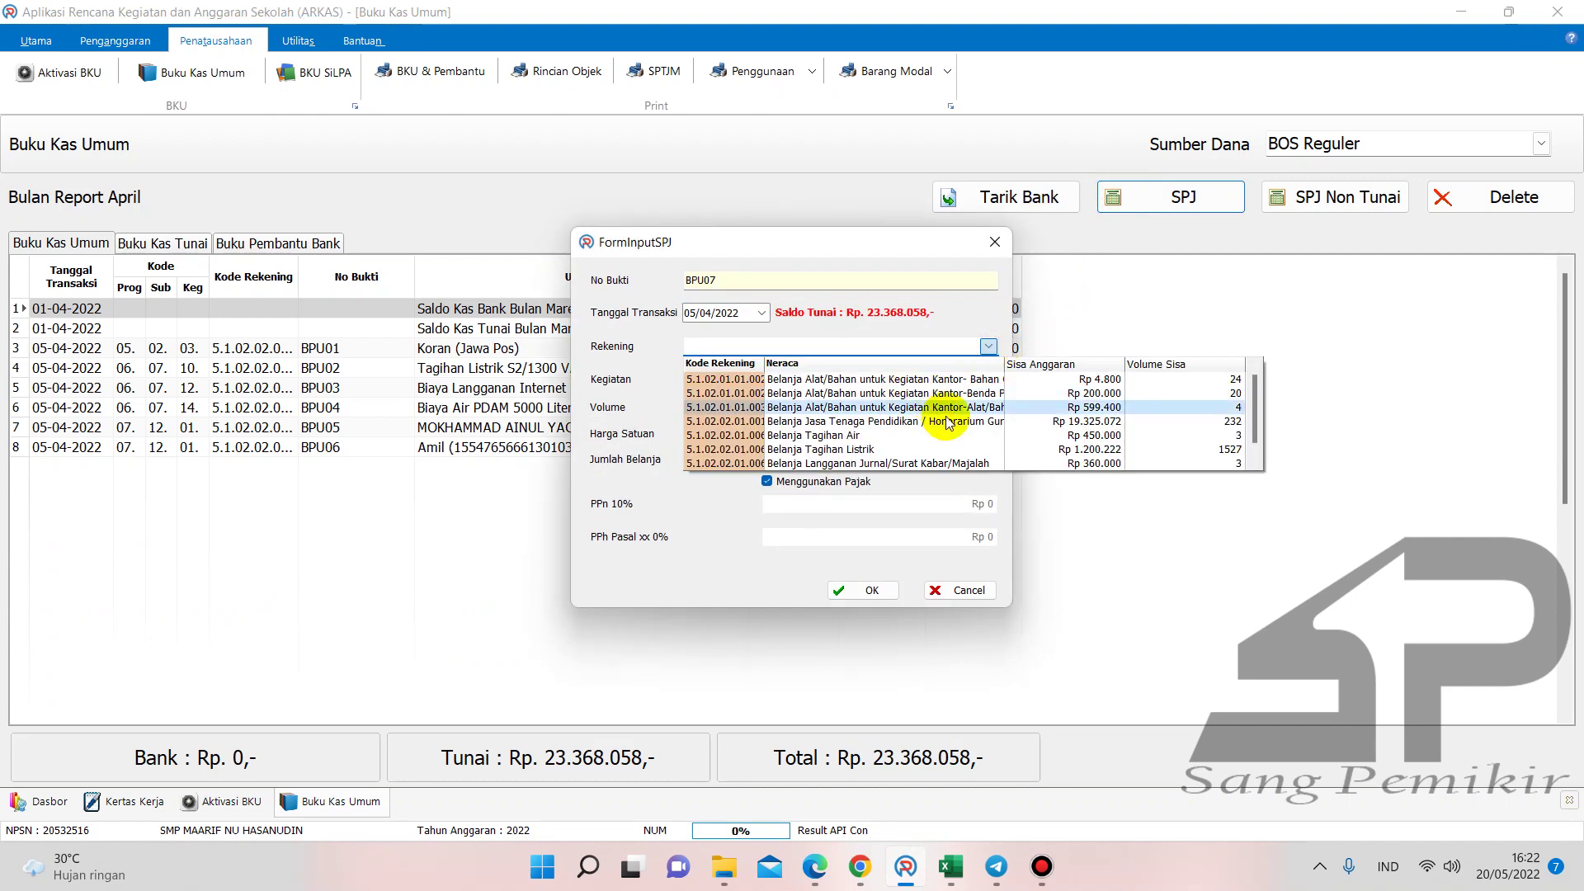
pyautogui.click(939, 413)
pyautogui.click(989, 380)
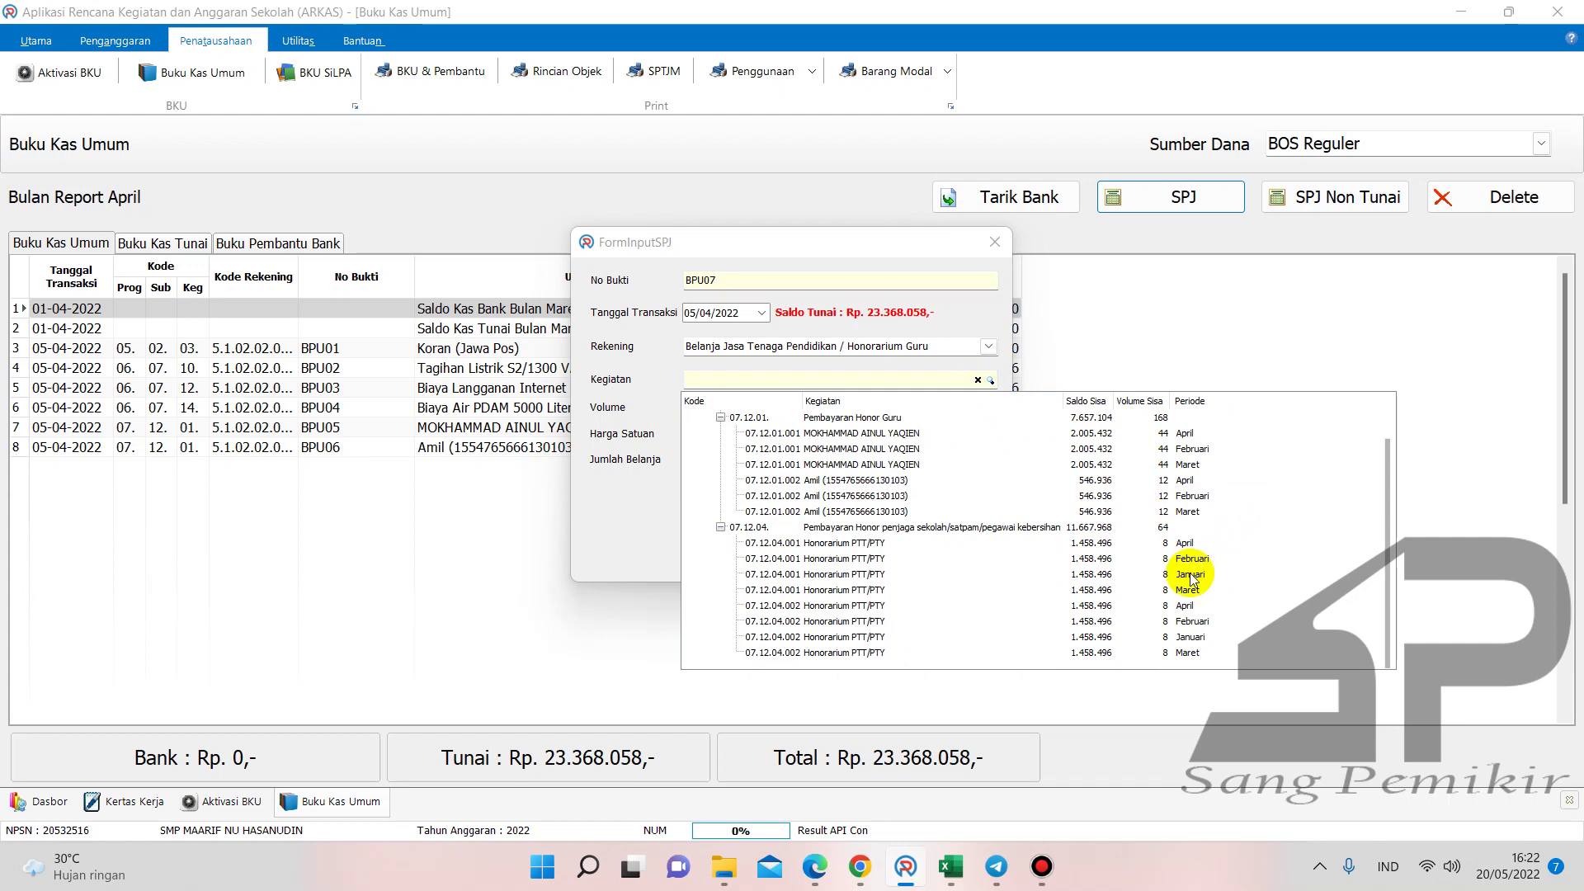
pyautogui.click(1191, 575)
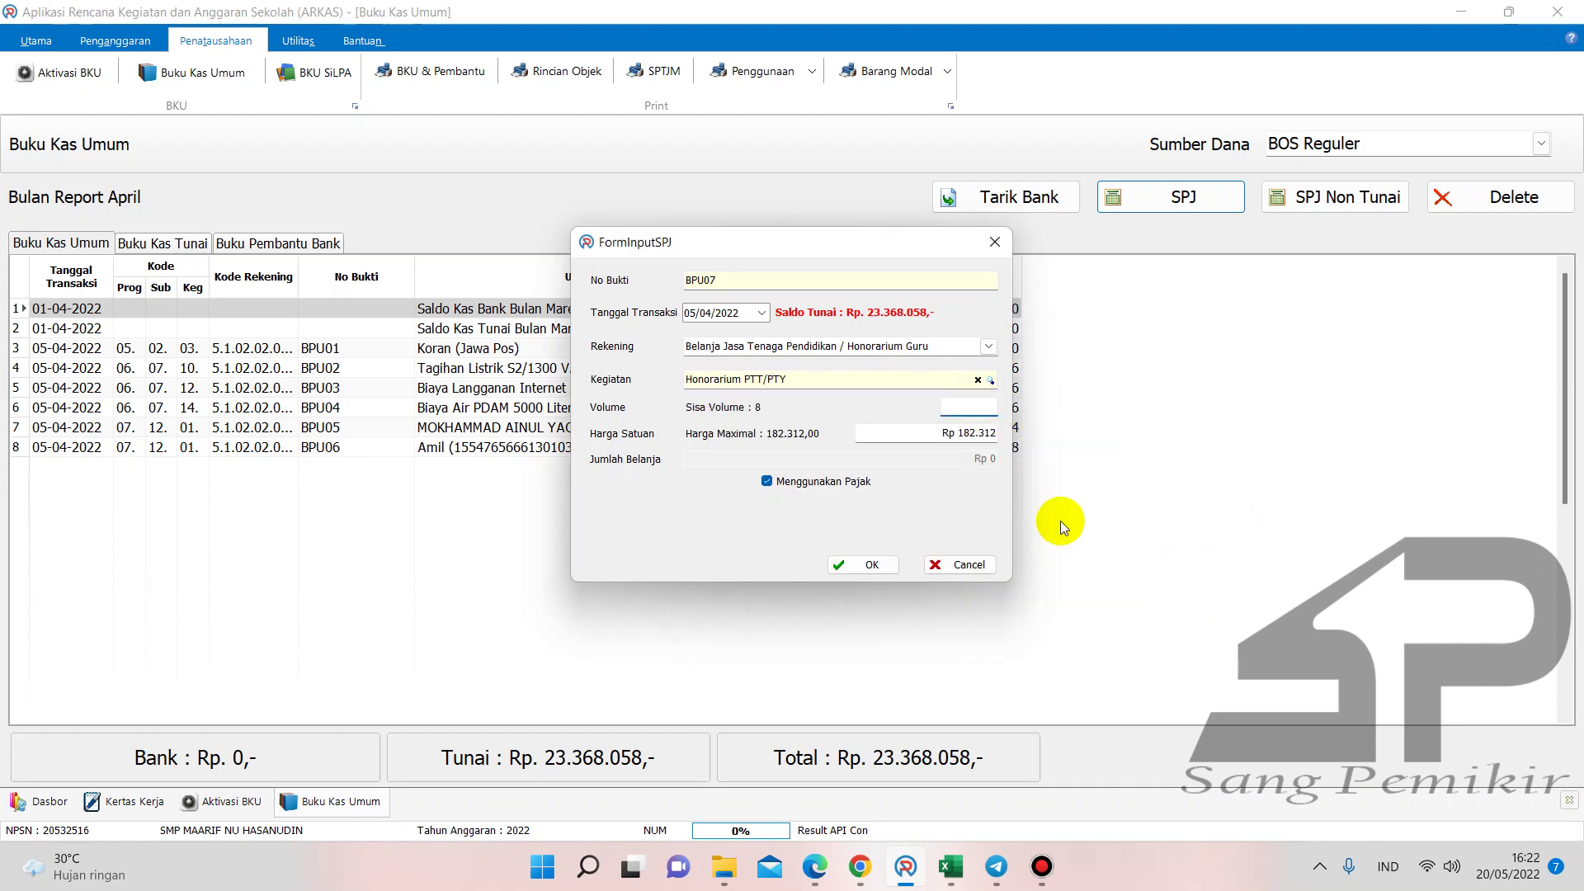
pyautogui.write('8')
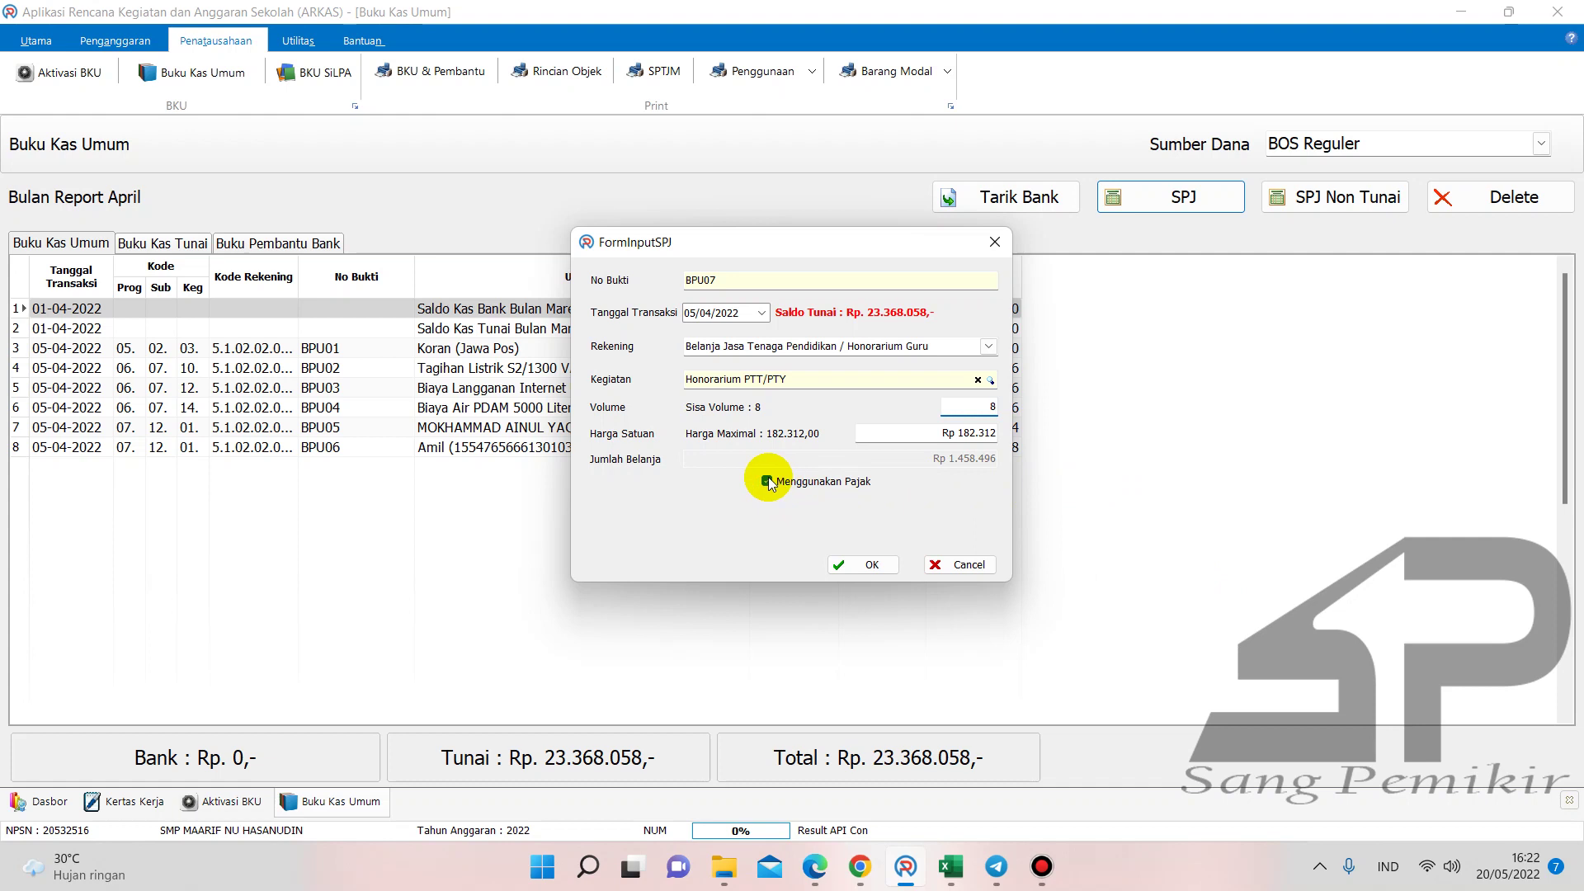
pyautogui.click(766, 481)
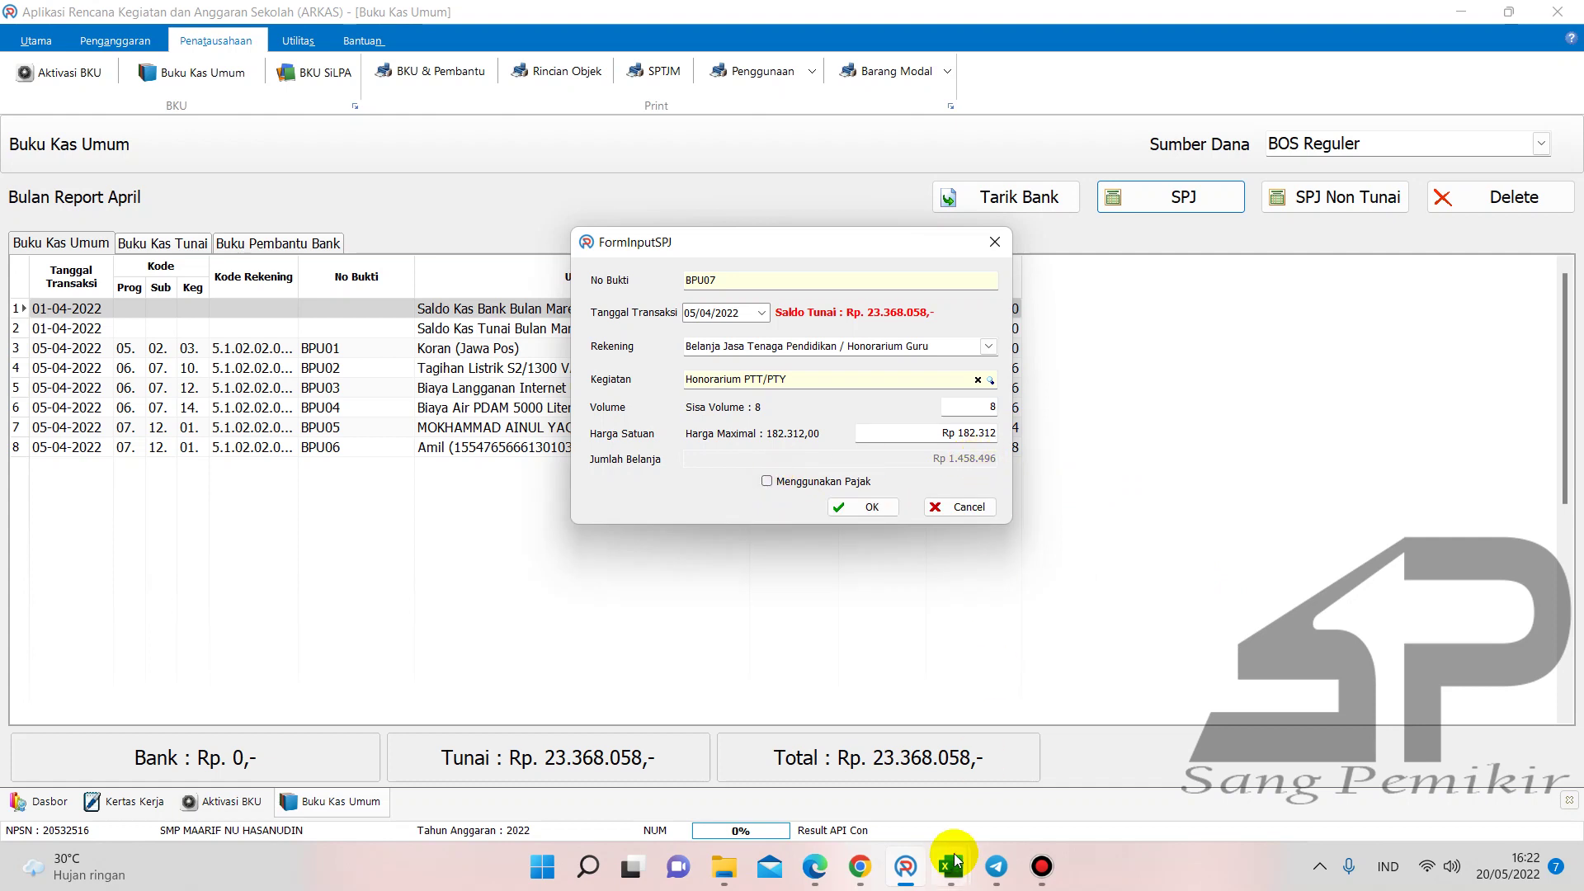
pyautogui.moveTo(951, 866)
pyautogui.moveTo(1155, 769)
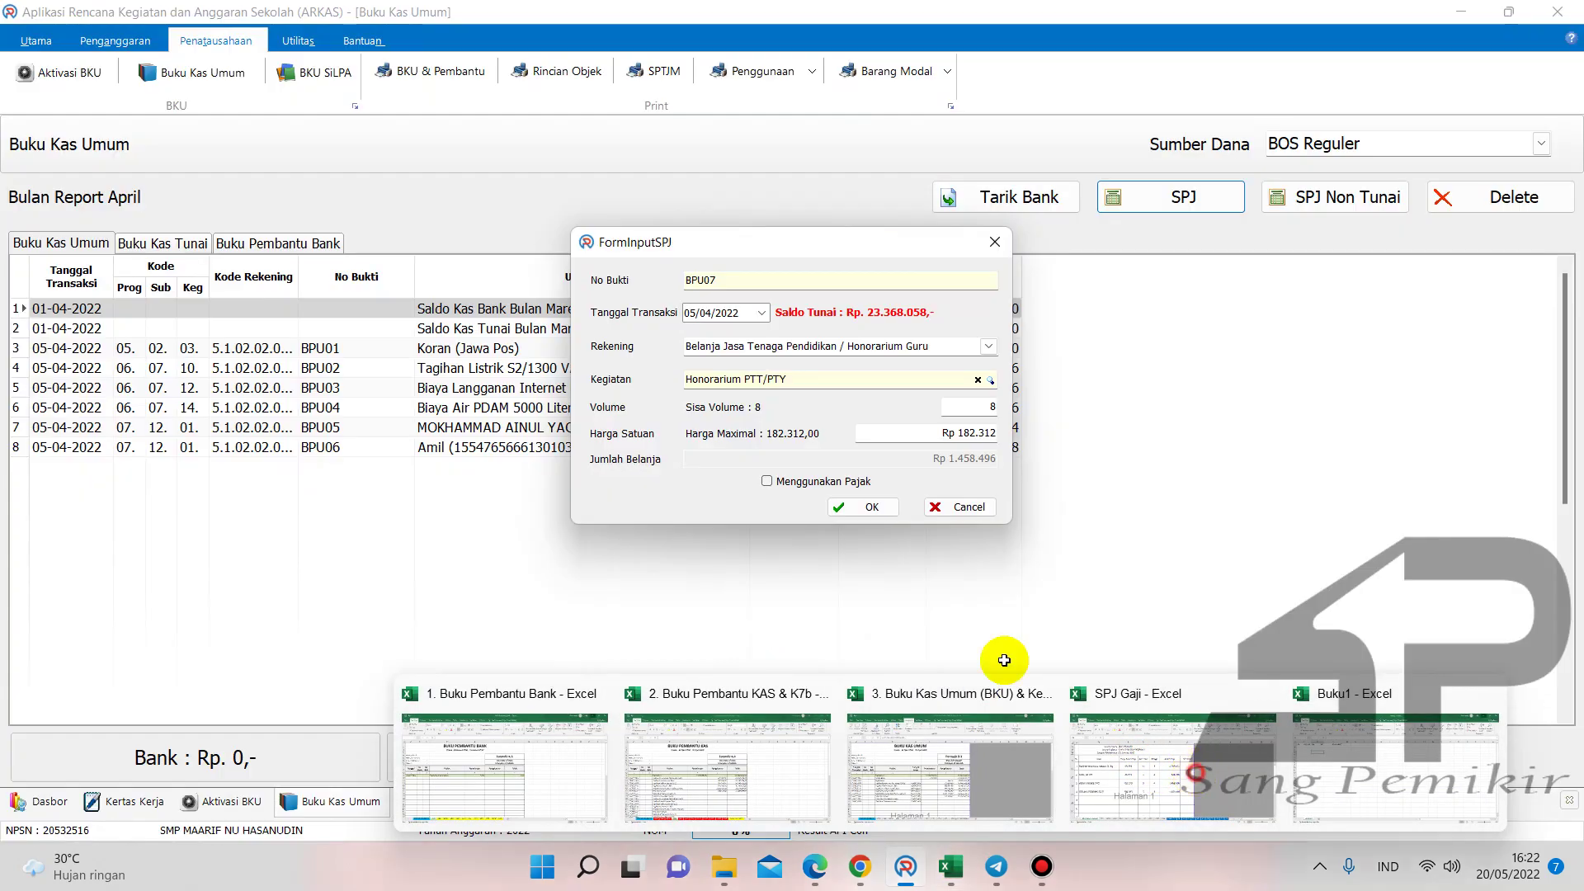
pyautogui.click(1155, 769)
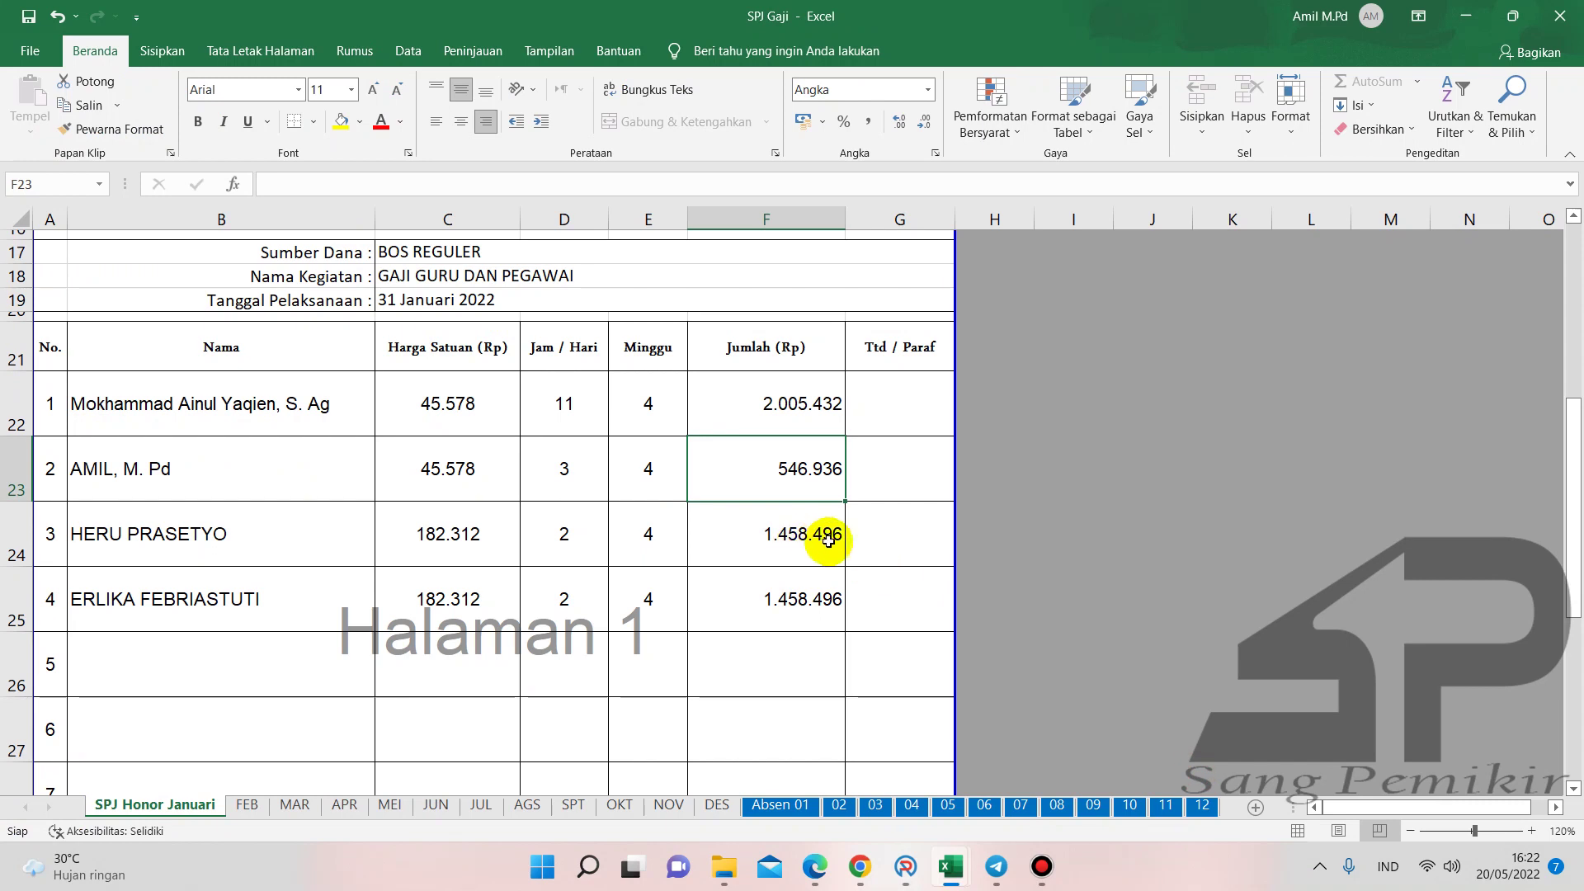
pyautogui.click(905, 866)
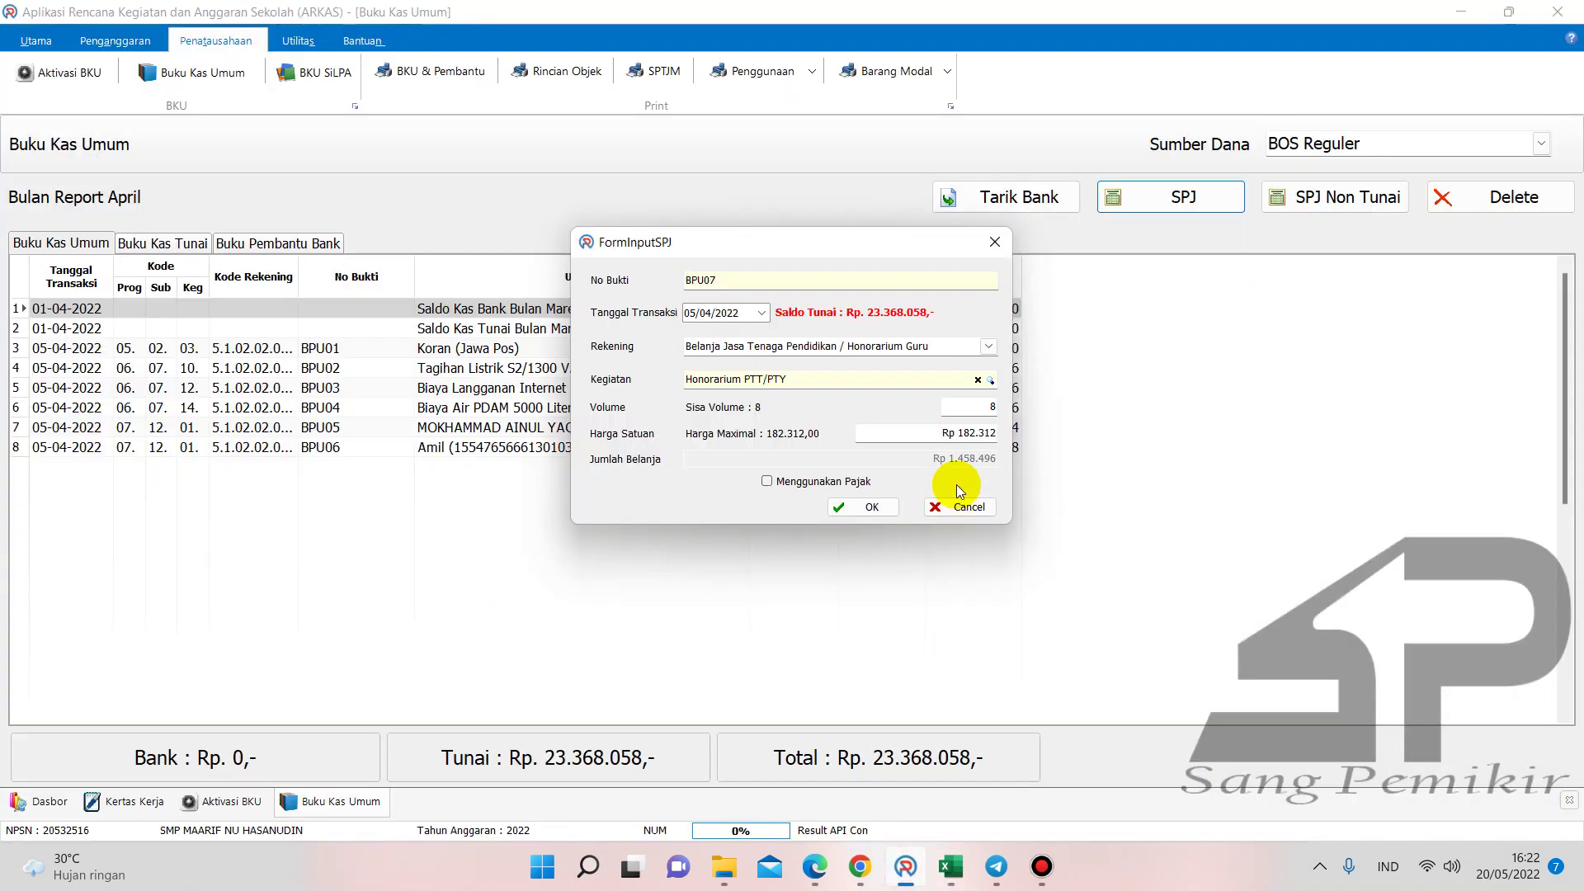
pyautogui.click(870, 506)
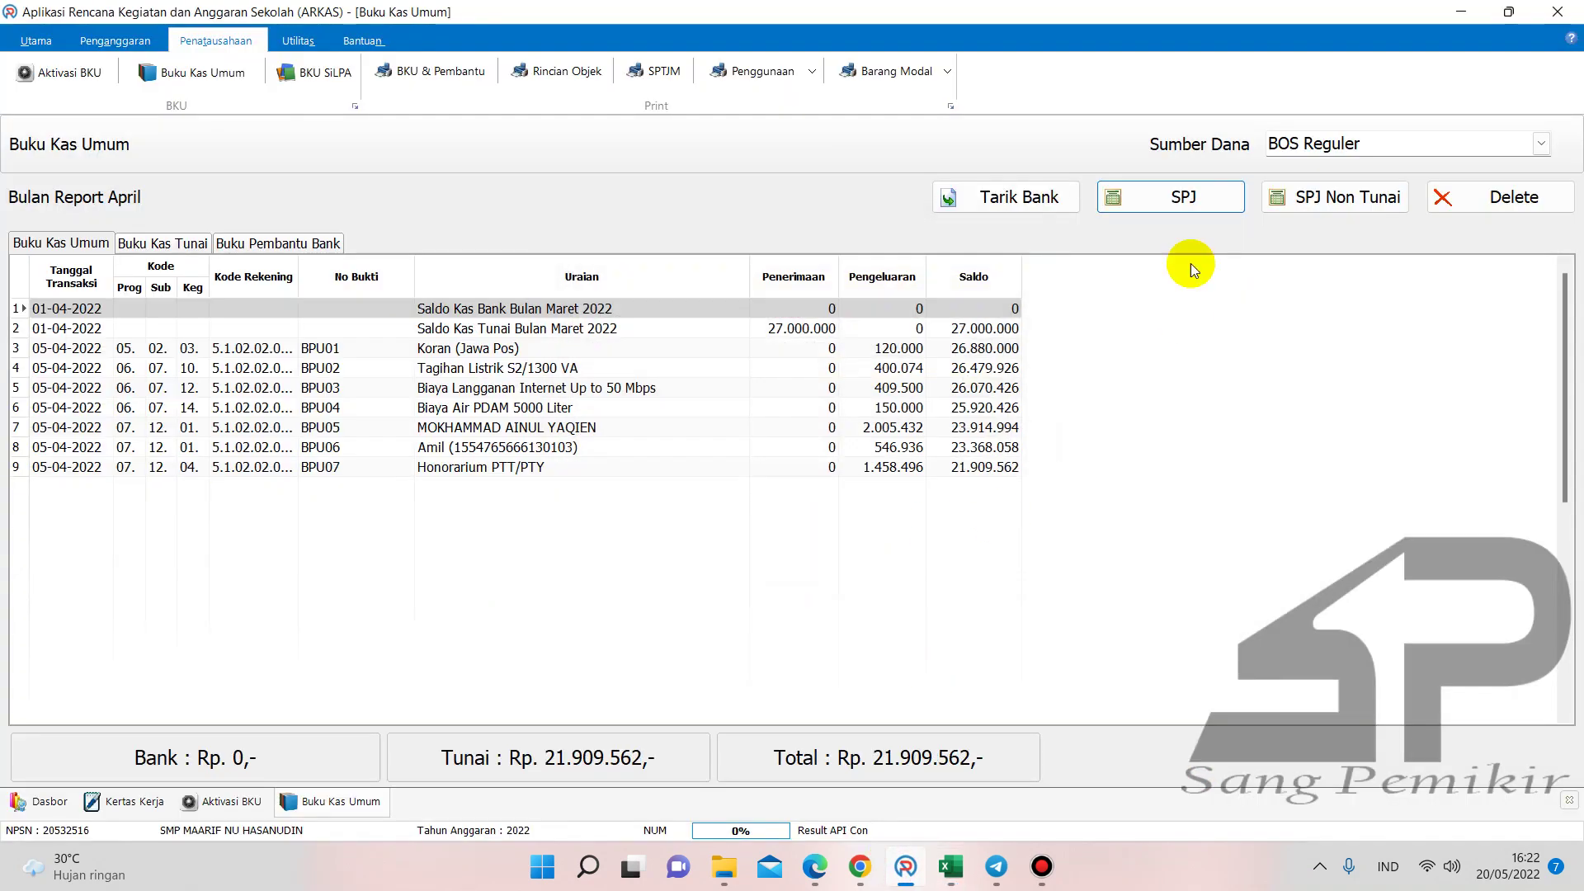
# - Post BPU08 the same way: Honorarium PTT/PTY, volume 8, no tax, 1.458.496, leaving cash 20.451.066
pyautogui.click(1181, 197)
pyautogui.click(990, 348)
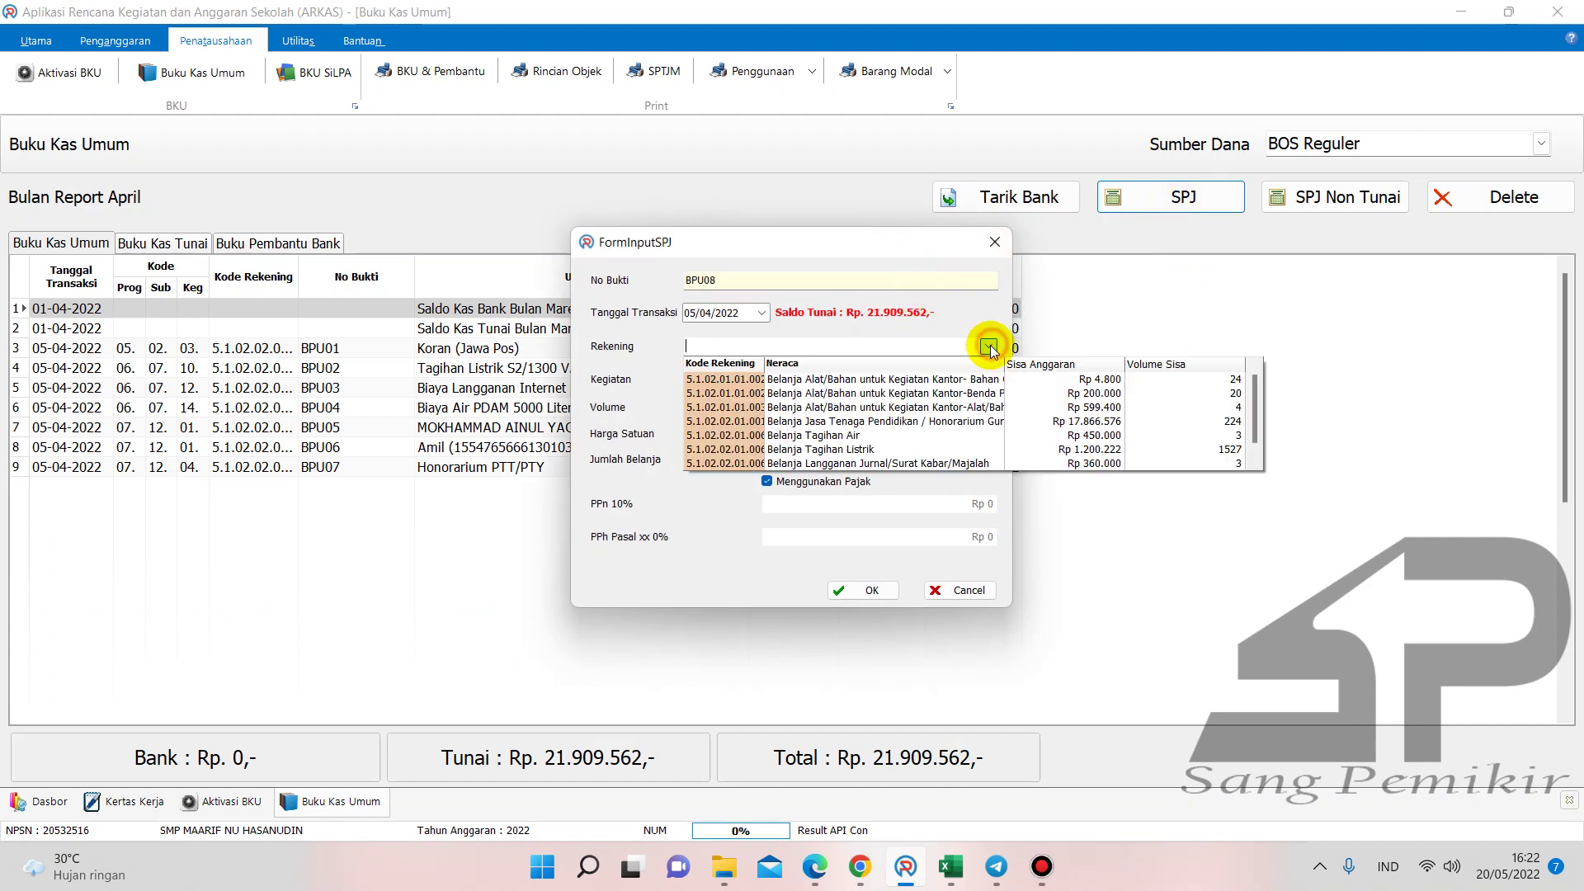
pyautogui.click(1019, 407)
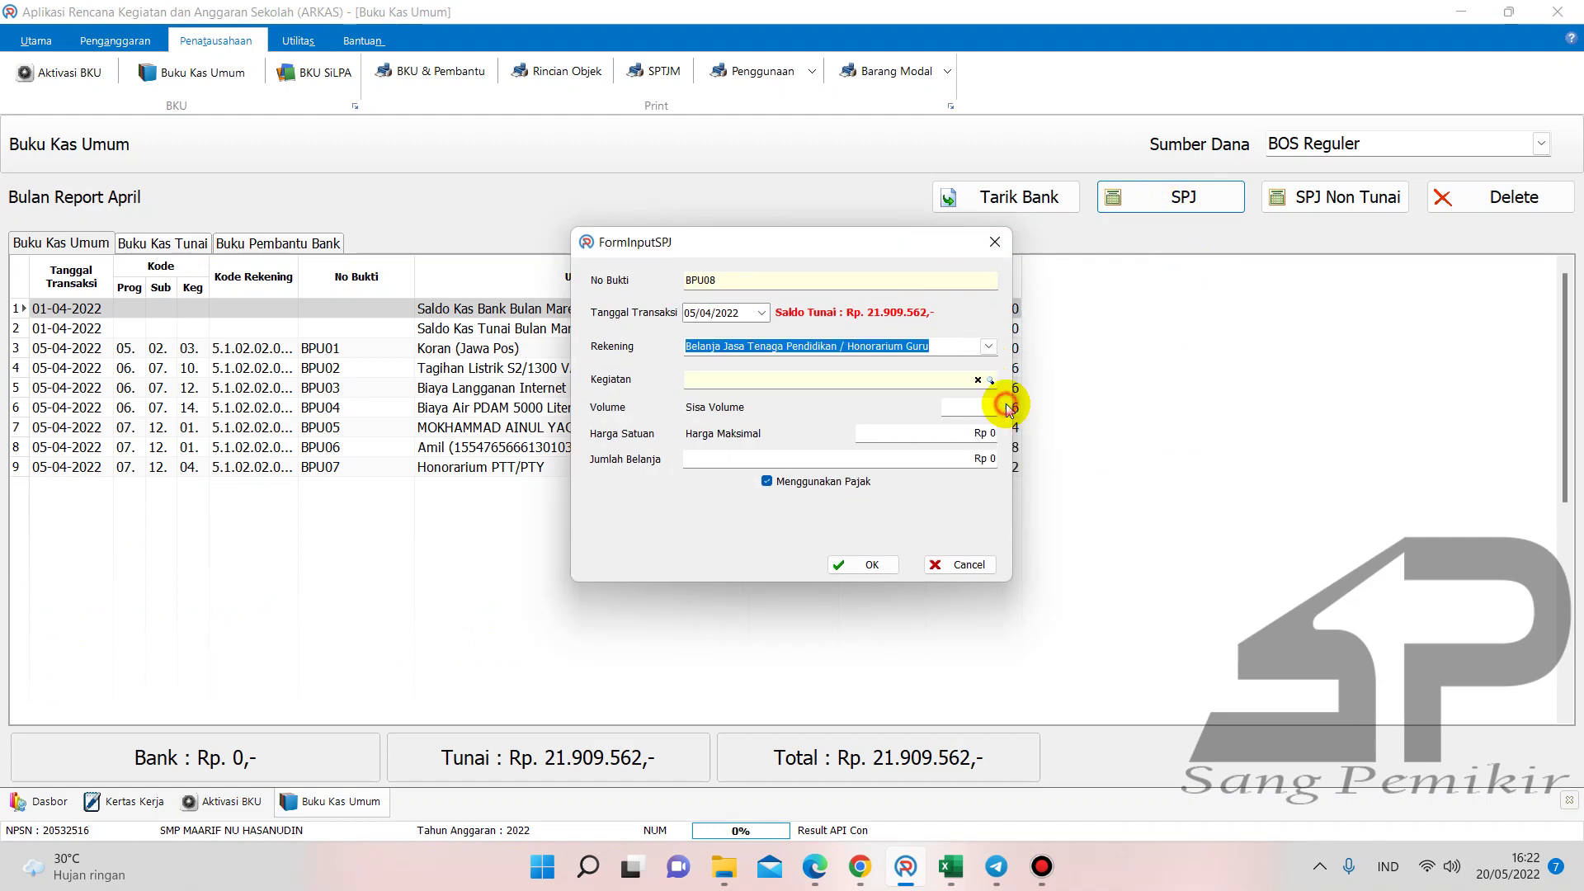
pyautogui.click(990, 380)
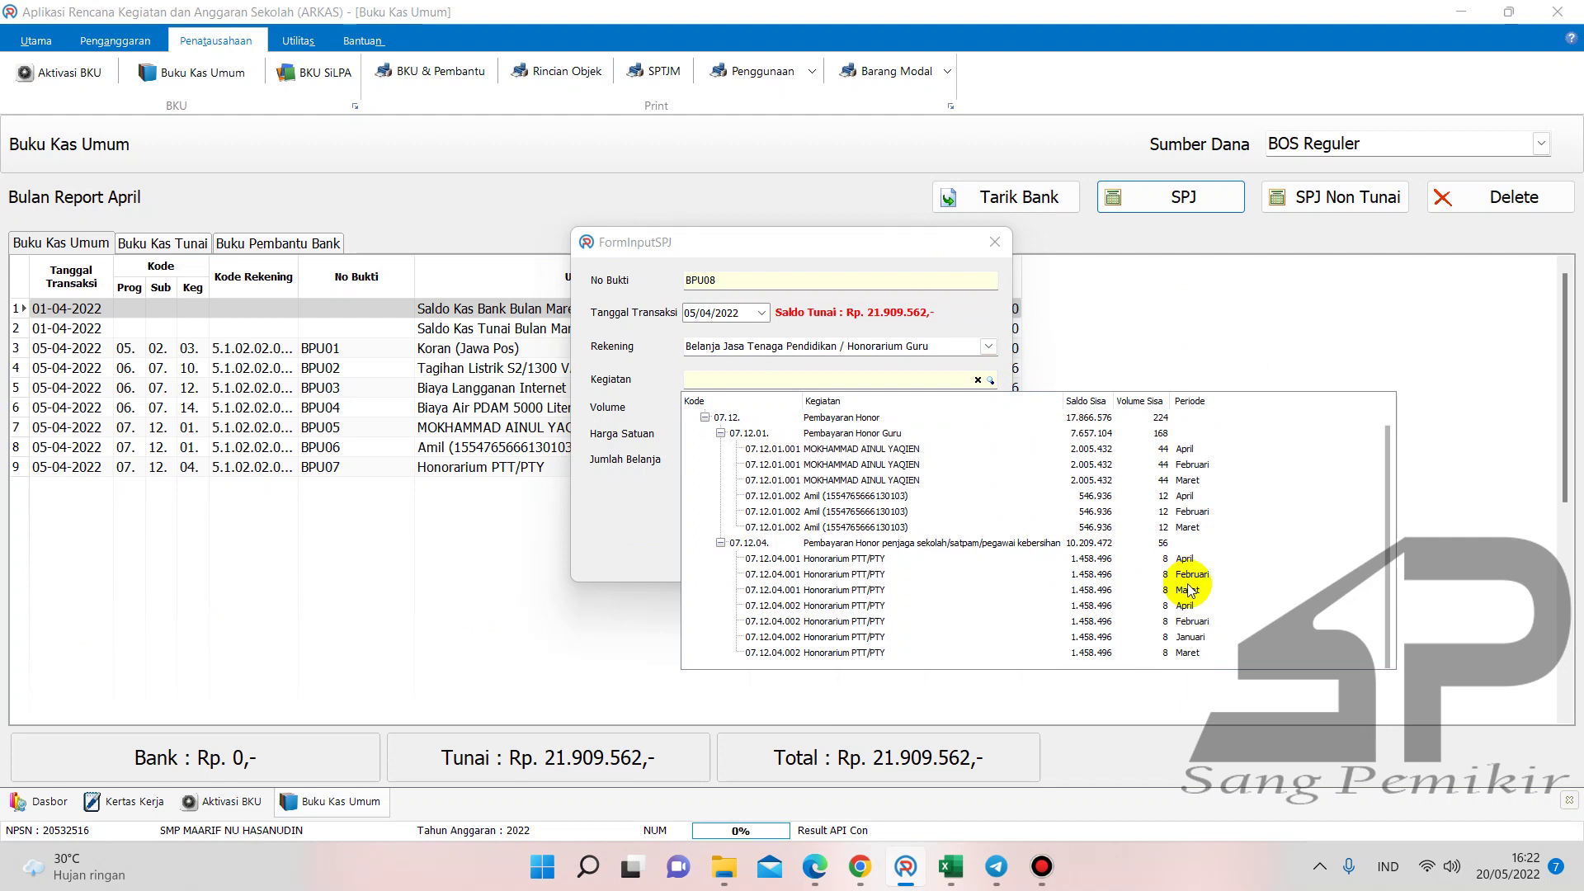
pyautogui.click(1184, 637)
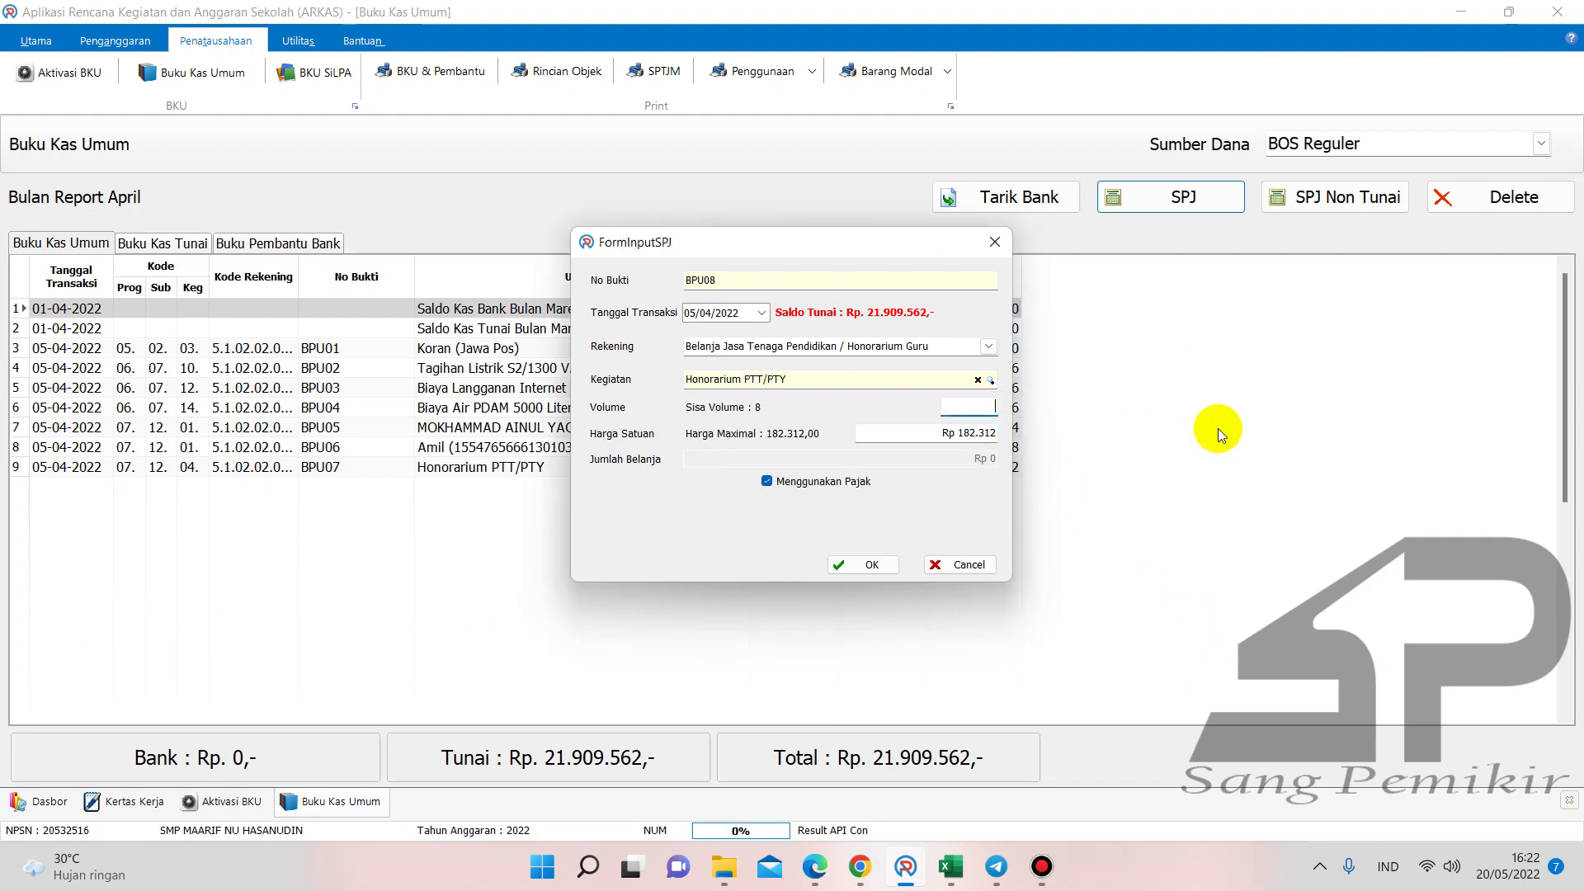
pyautogui.write('8')
pyautogui.click(766, 481)
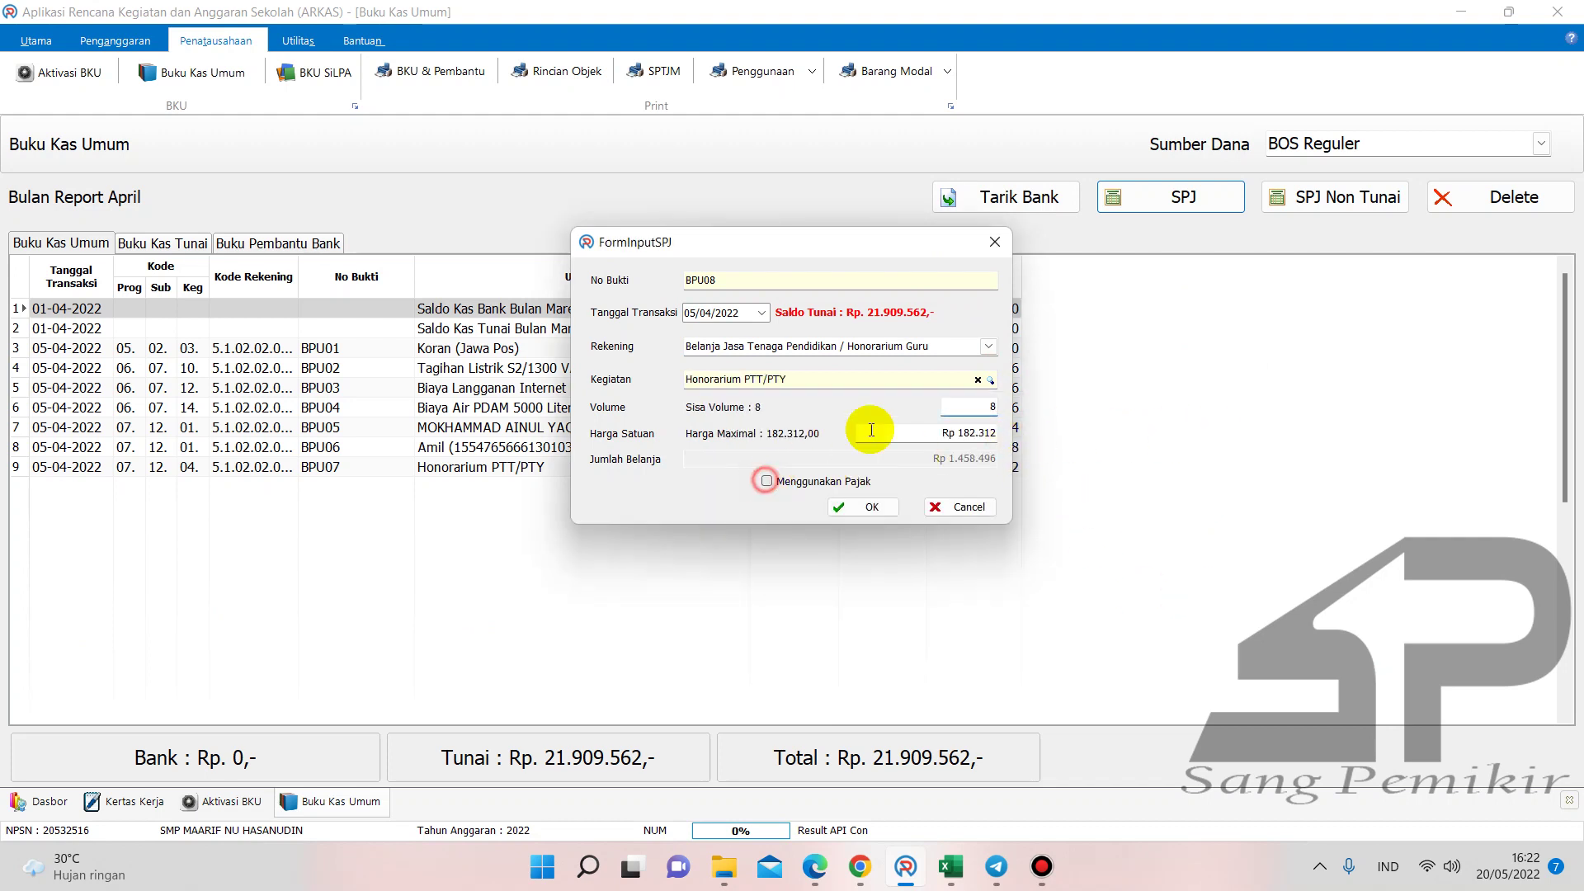
pyautogui.click(866, 507)
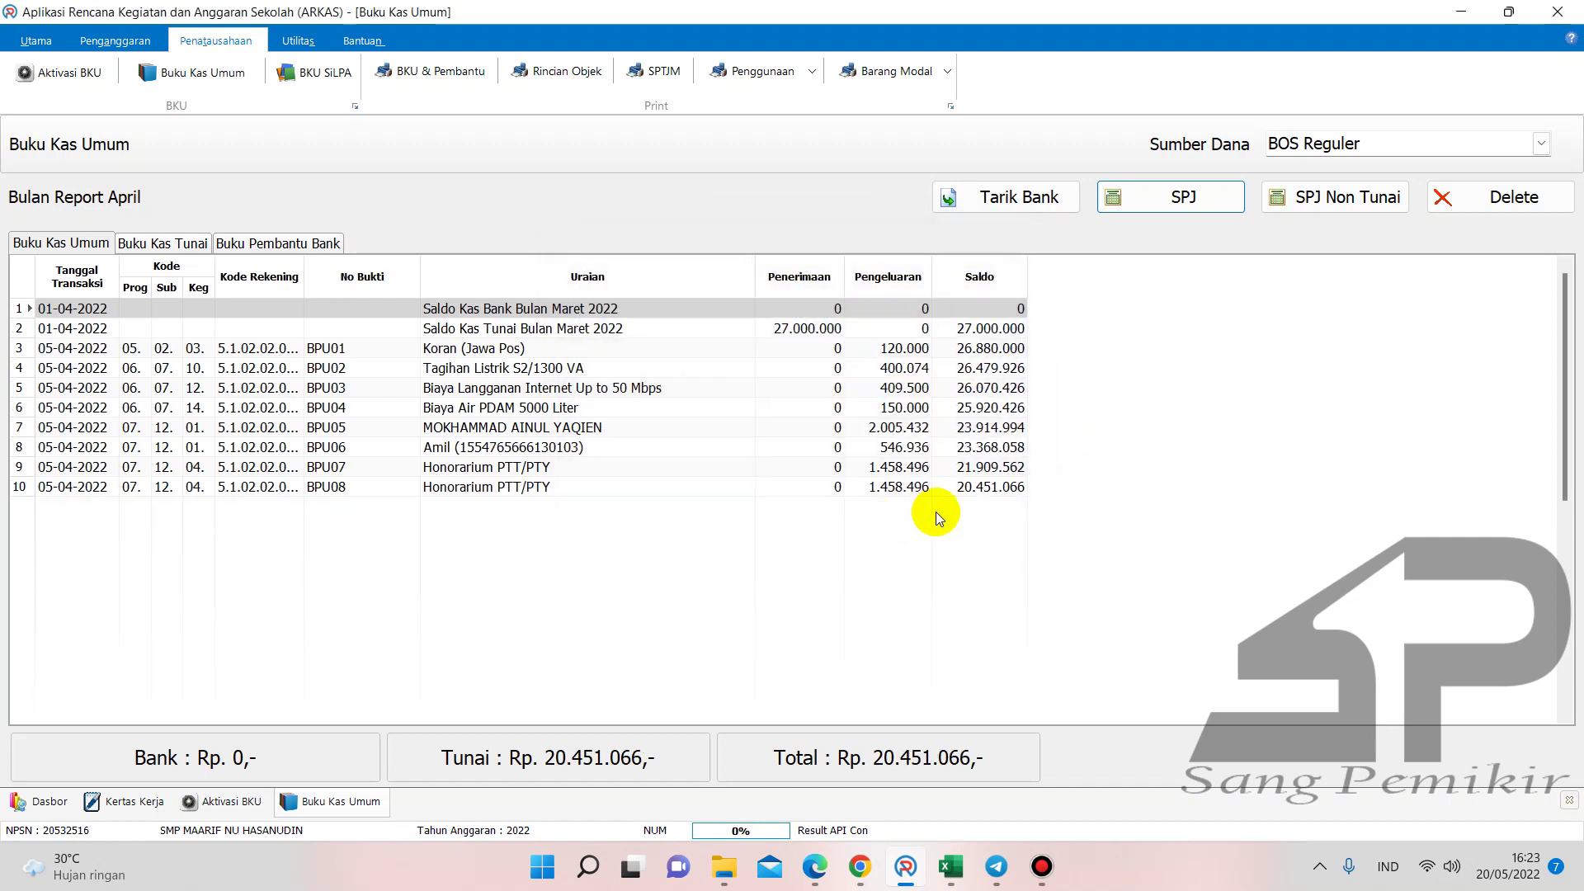
pyautogui.moveTo(948, 870)
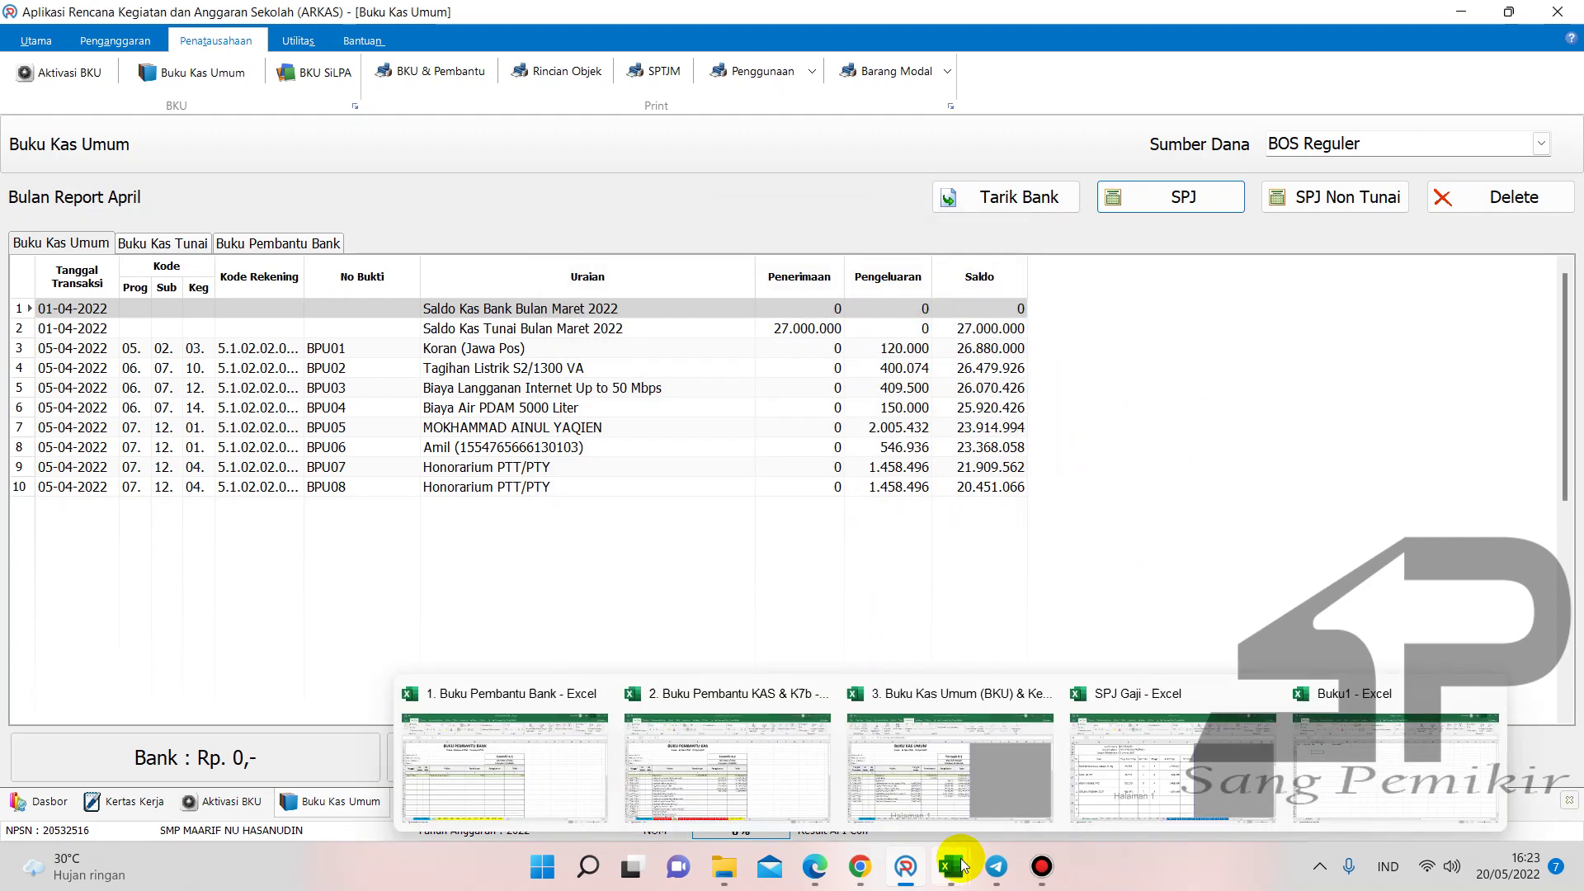
pyautogui.click(780, 792)
# - Enter 1.458.496 in F18 and F19 of Buku Pembantu KAS
pyautogui.write('1458496')
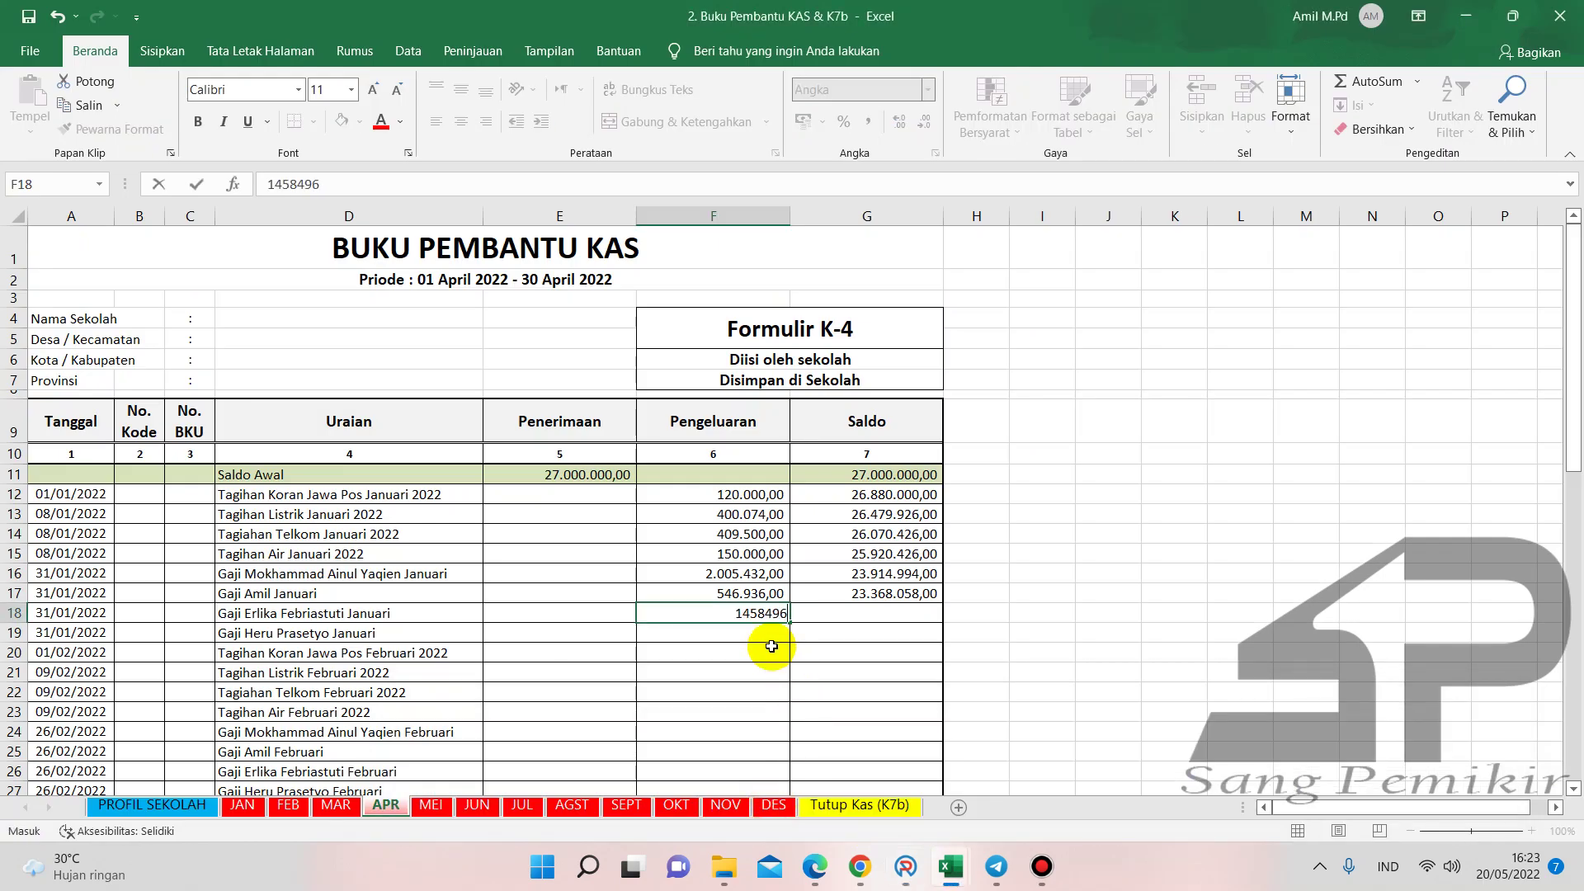
pyautogui.press('Return')
pyautogui.click(746, 612)
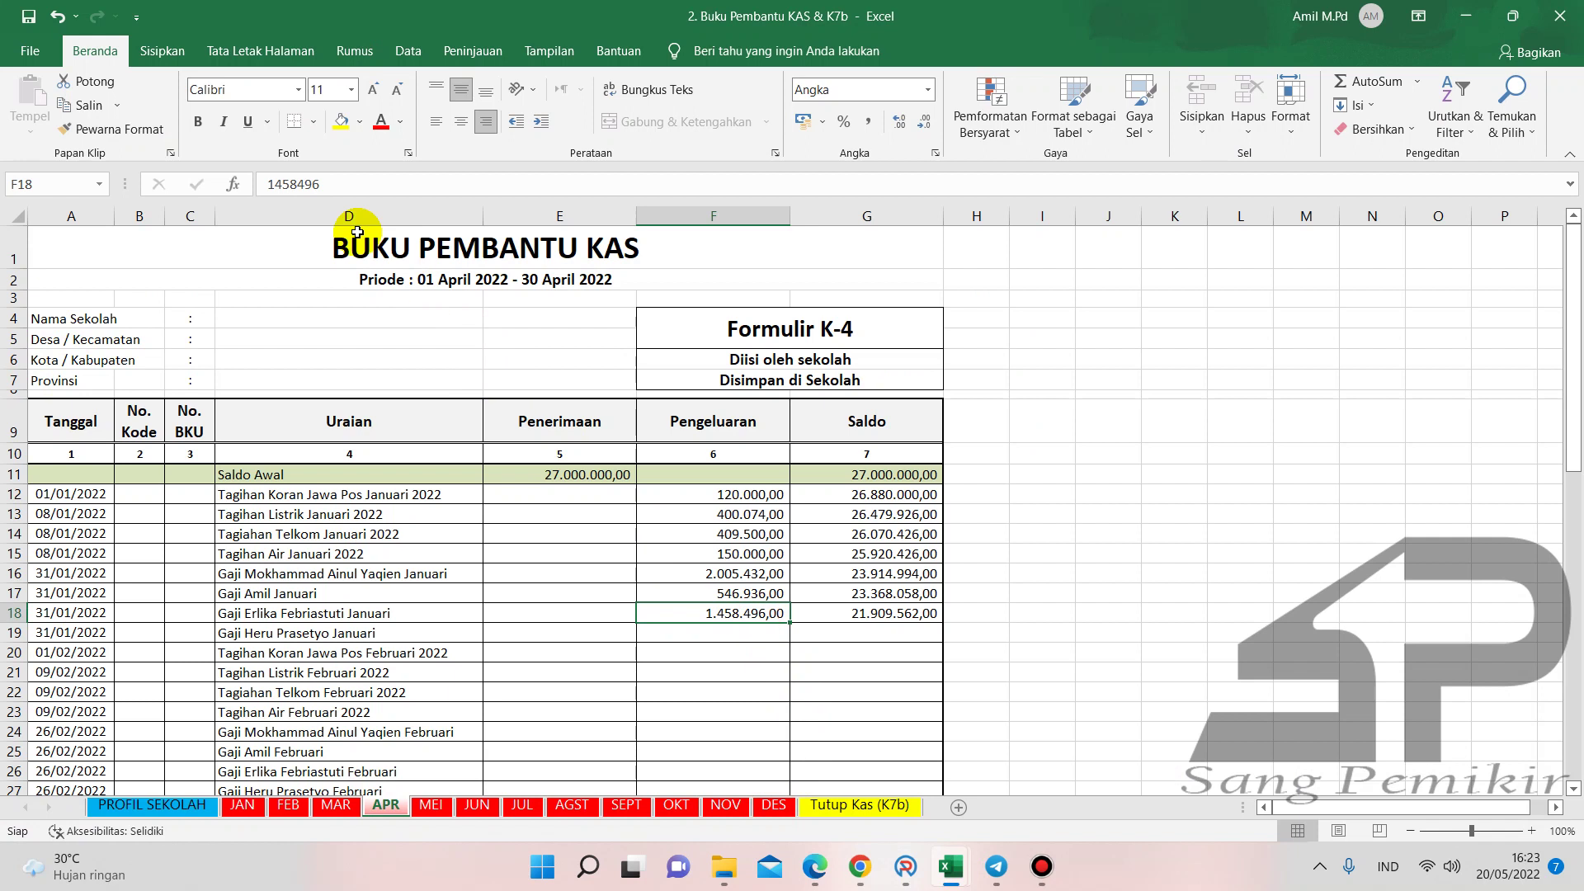
pyautogui.moveTo(334, 196); pyautogui.dragTo(248, 183)
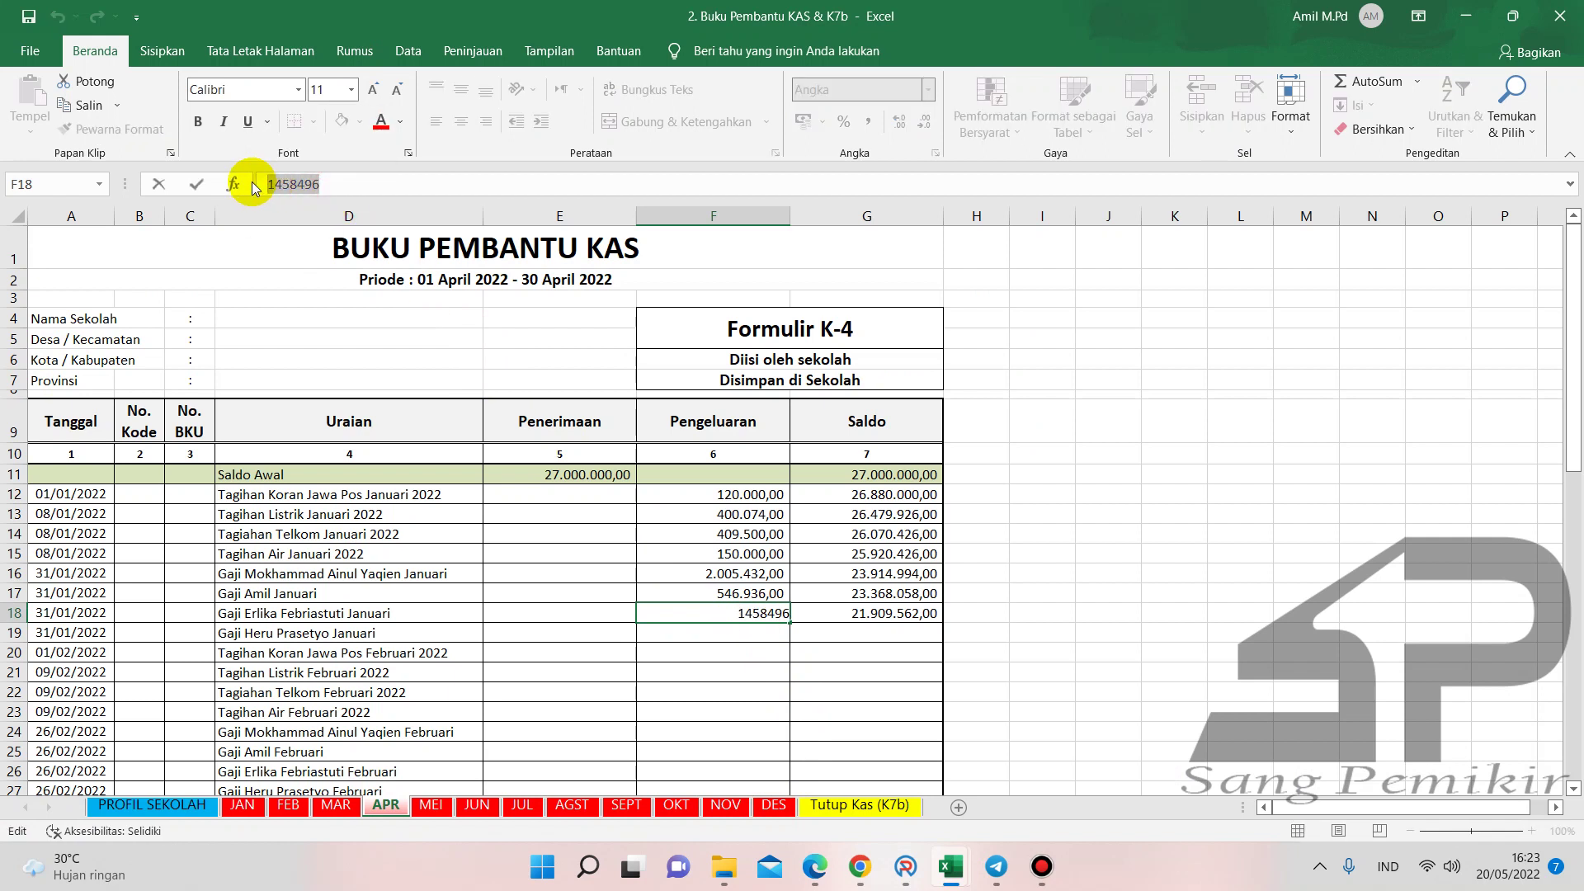
pyautogui.click(763, 634)
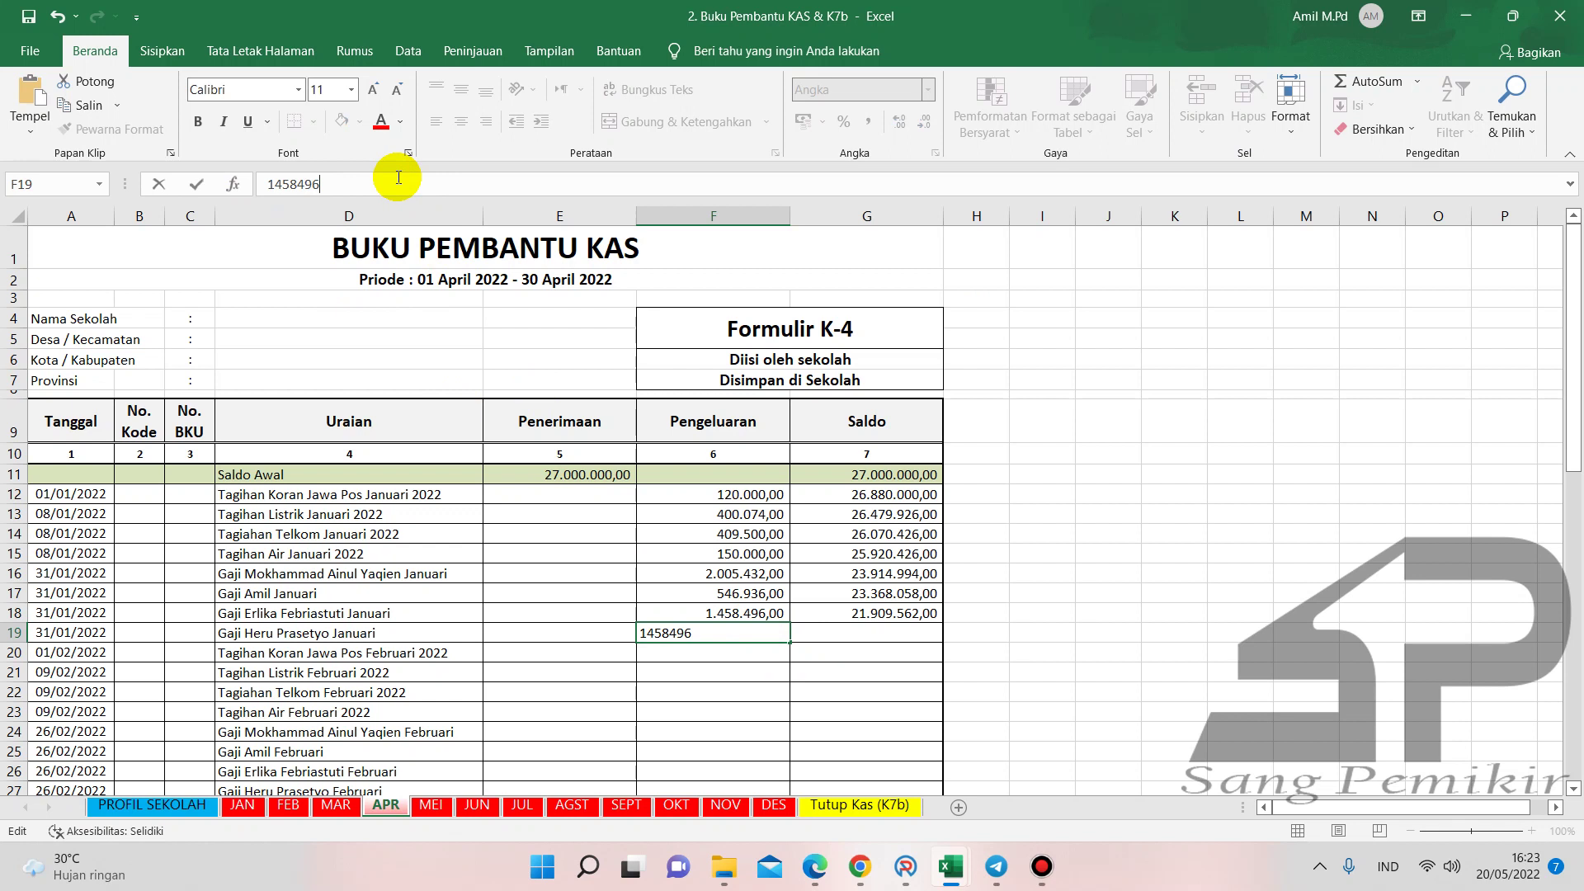
pyautogui.press('Return')
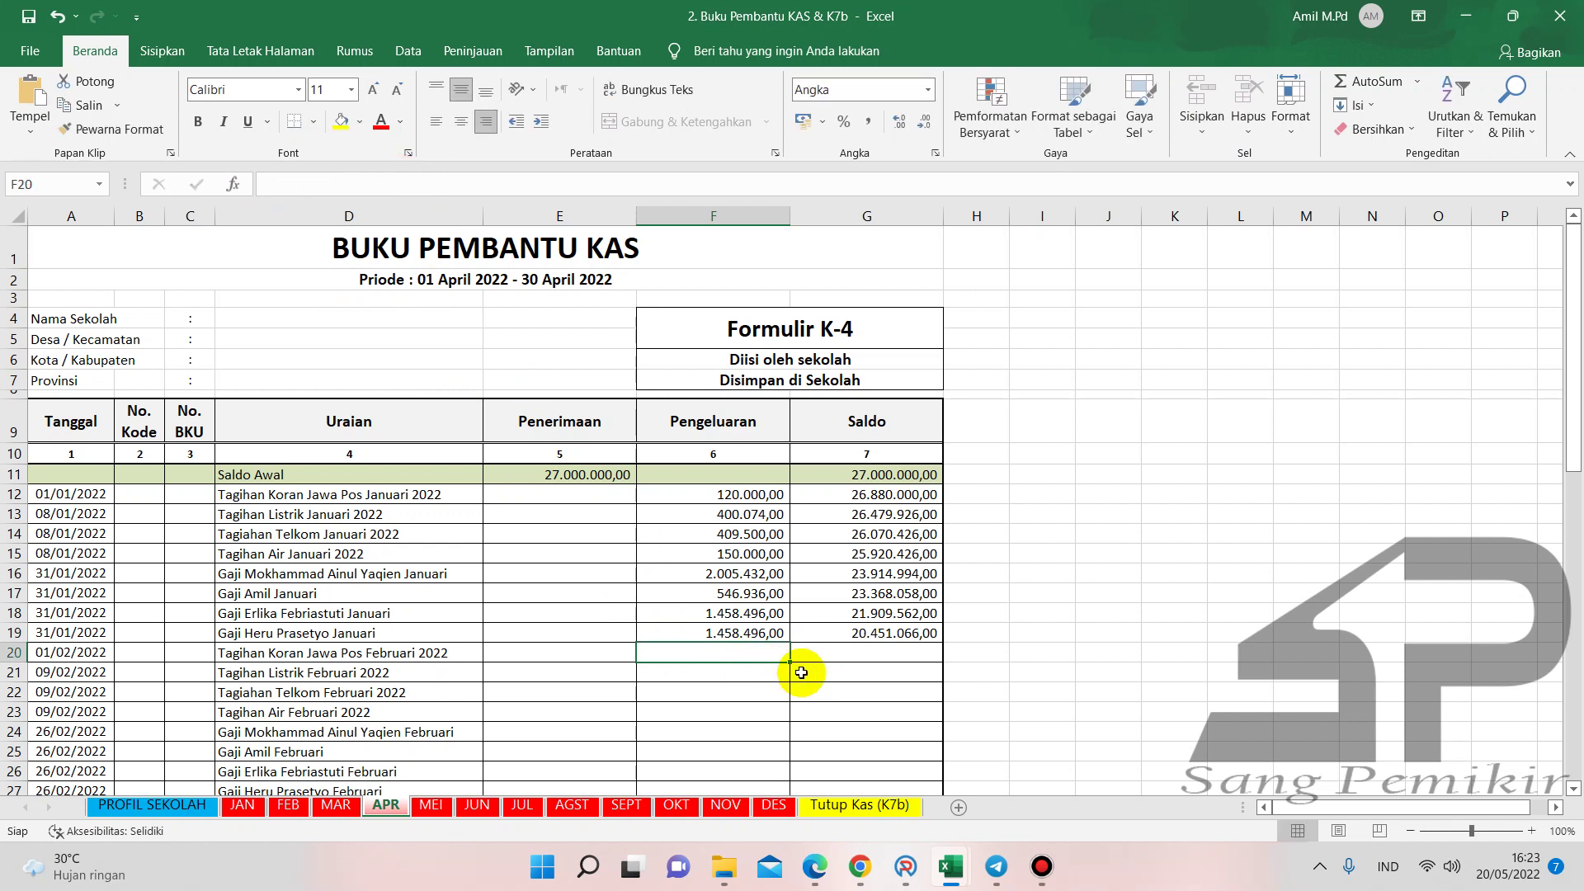
# - Enter 1.458.496 in G20 and G21 of Buku Kas Umum
pyautogui.moveTo(949, 862)
pyautogui.click(1000, 788)
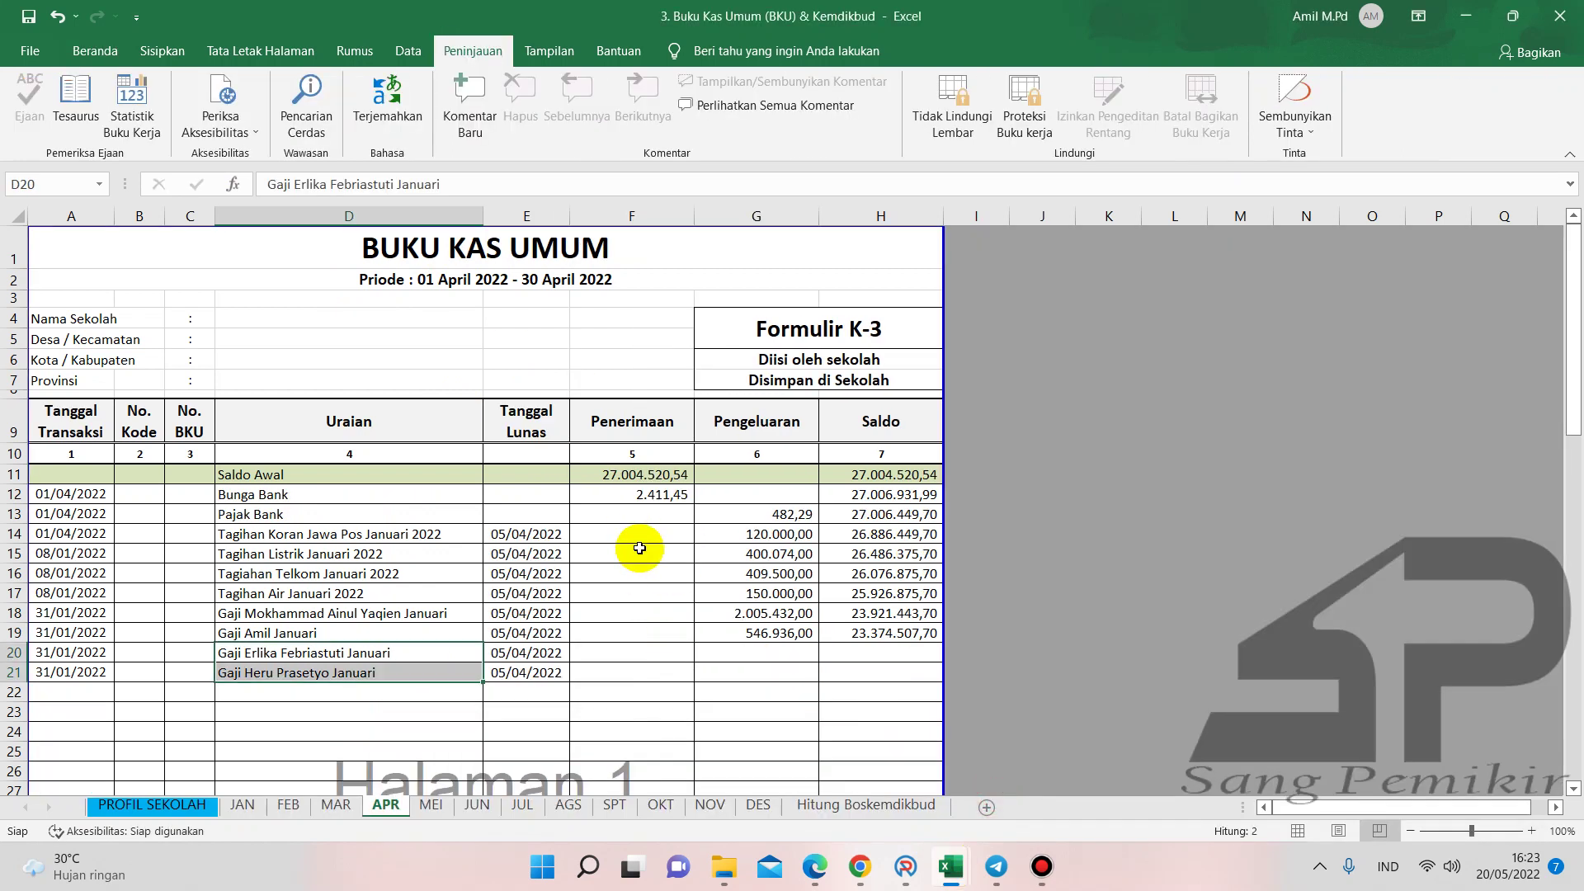
pyautogui.click(767, 652)
pyautogui.click(364, 178)
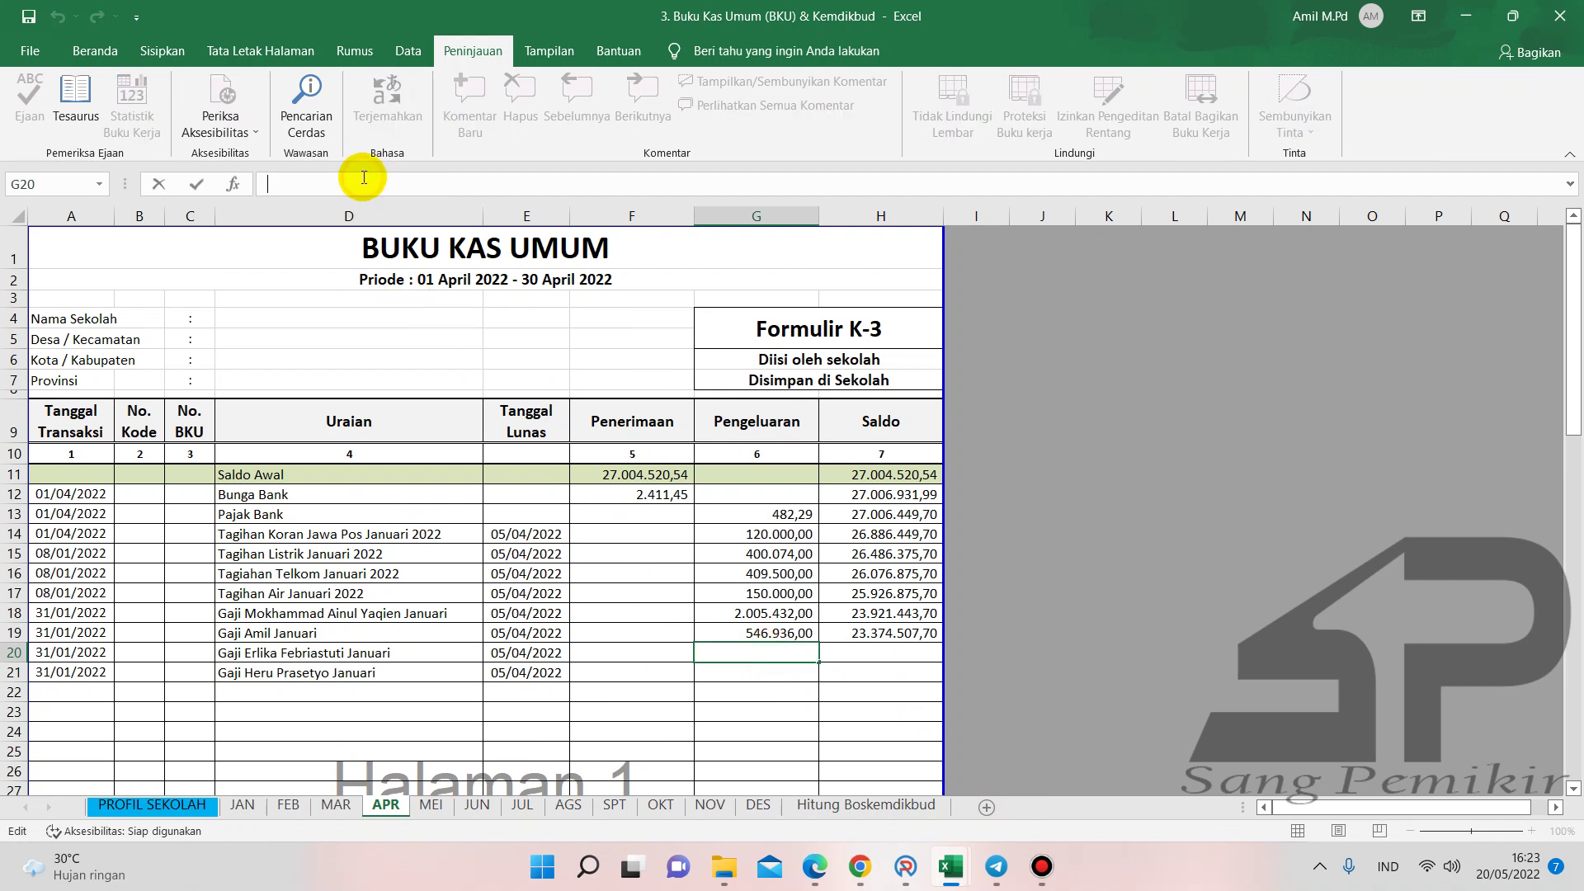
pyautogui.press('Return')
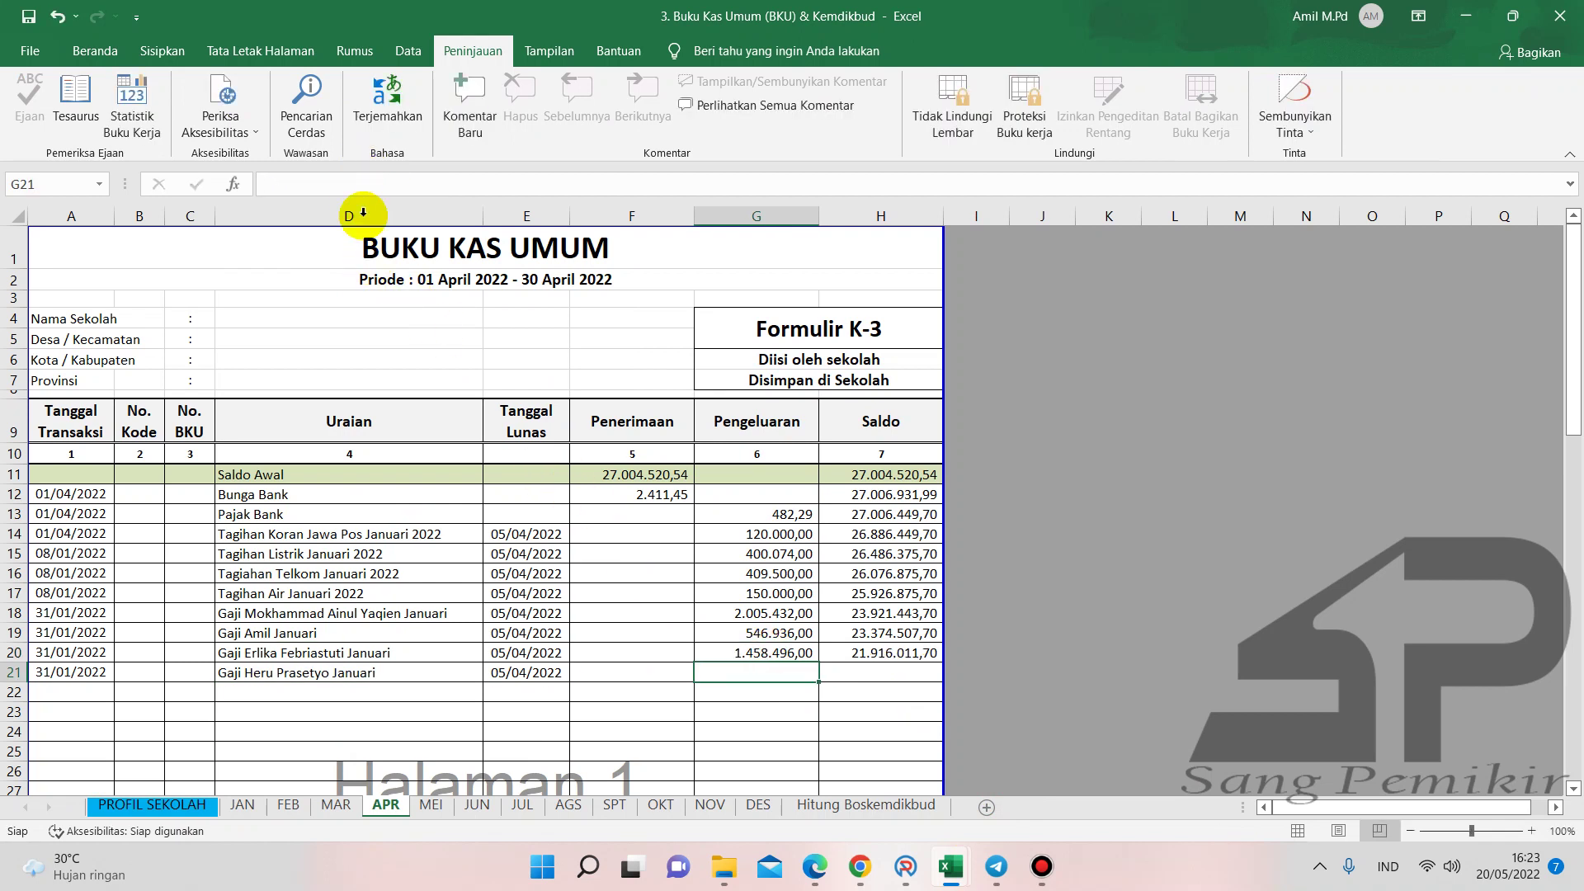
pyautogui.click(356, 185)
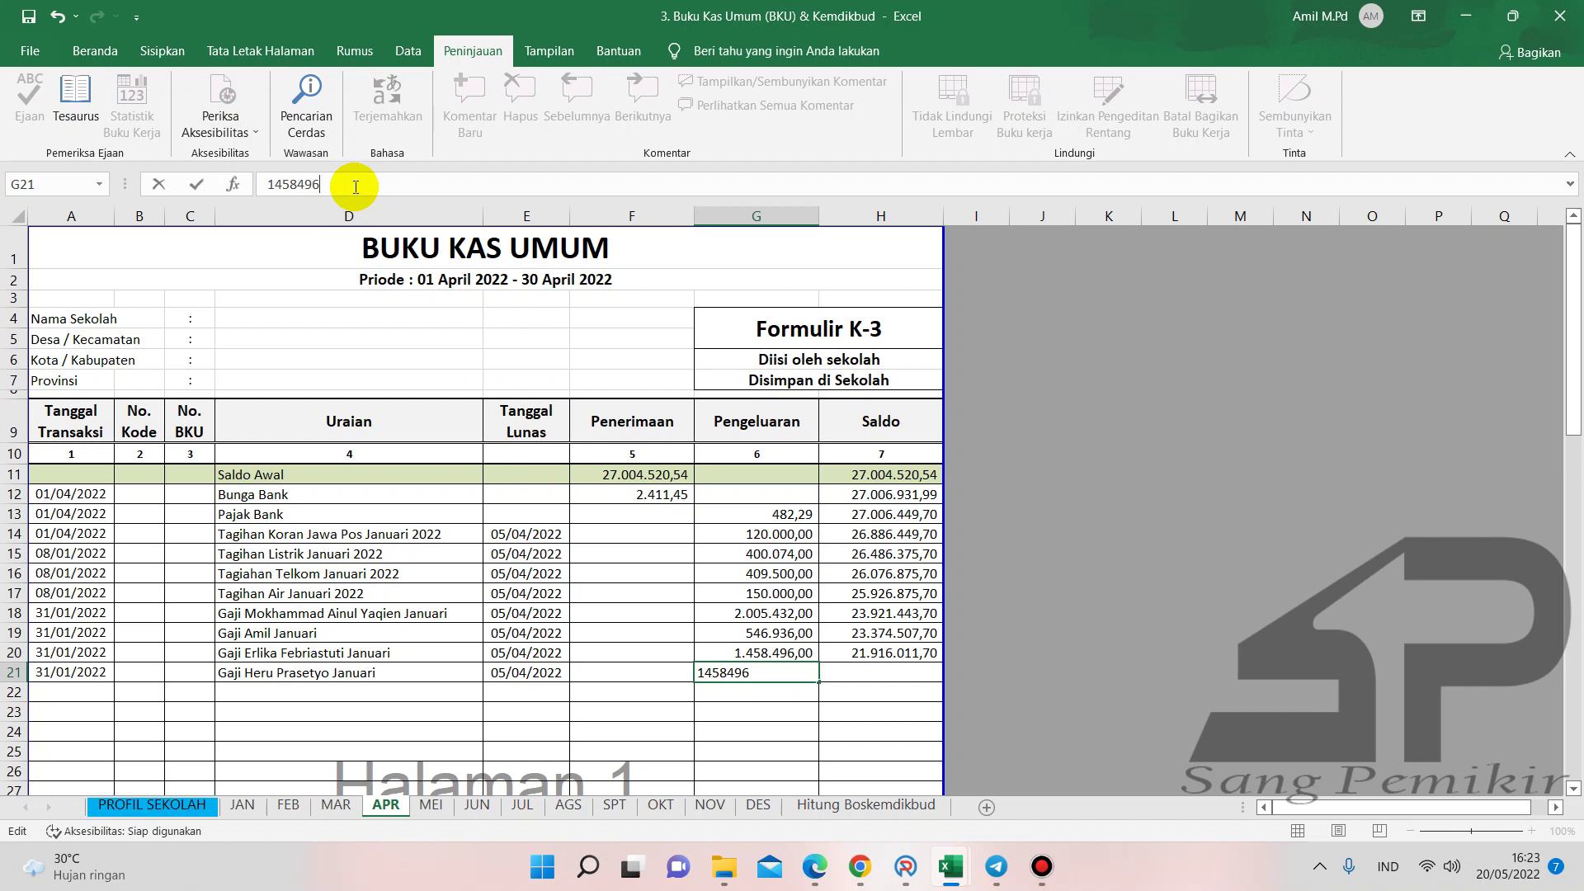
pyautogui.press('Return')
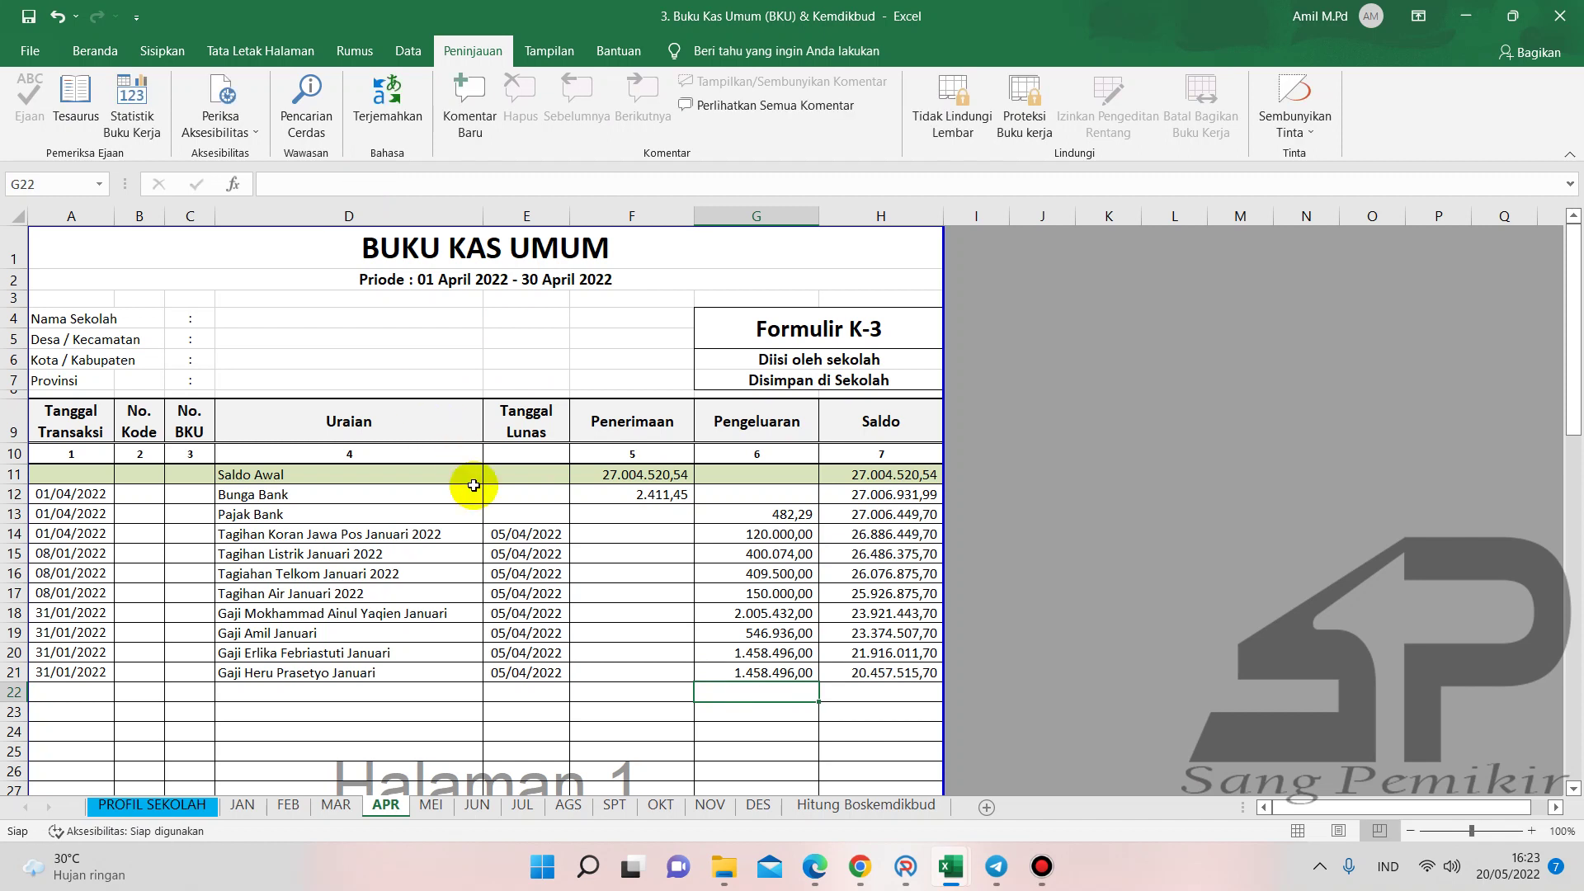
# - Start a balance formula in Buku Pembantu KAS cell G22 referencing G19
pyautogui.moveTo(949, 865)
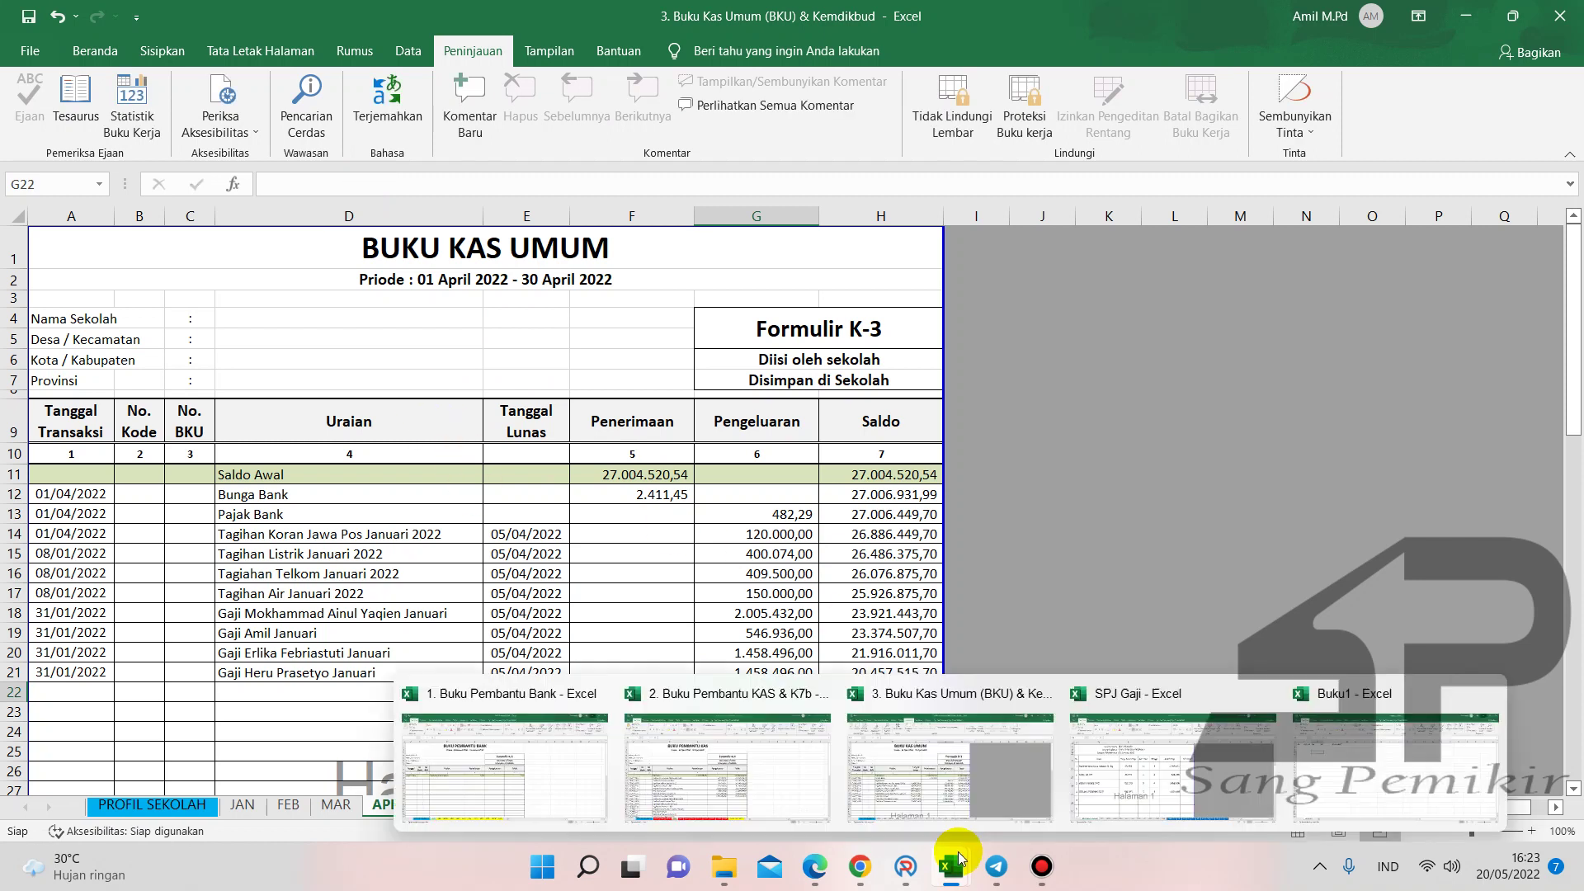
pyautogui.click(775, 805)
pyautogui.click(877, 692)
pyautogui.write('=')
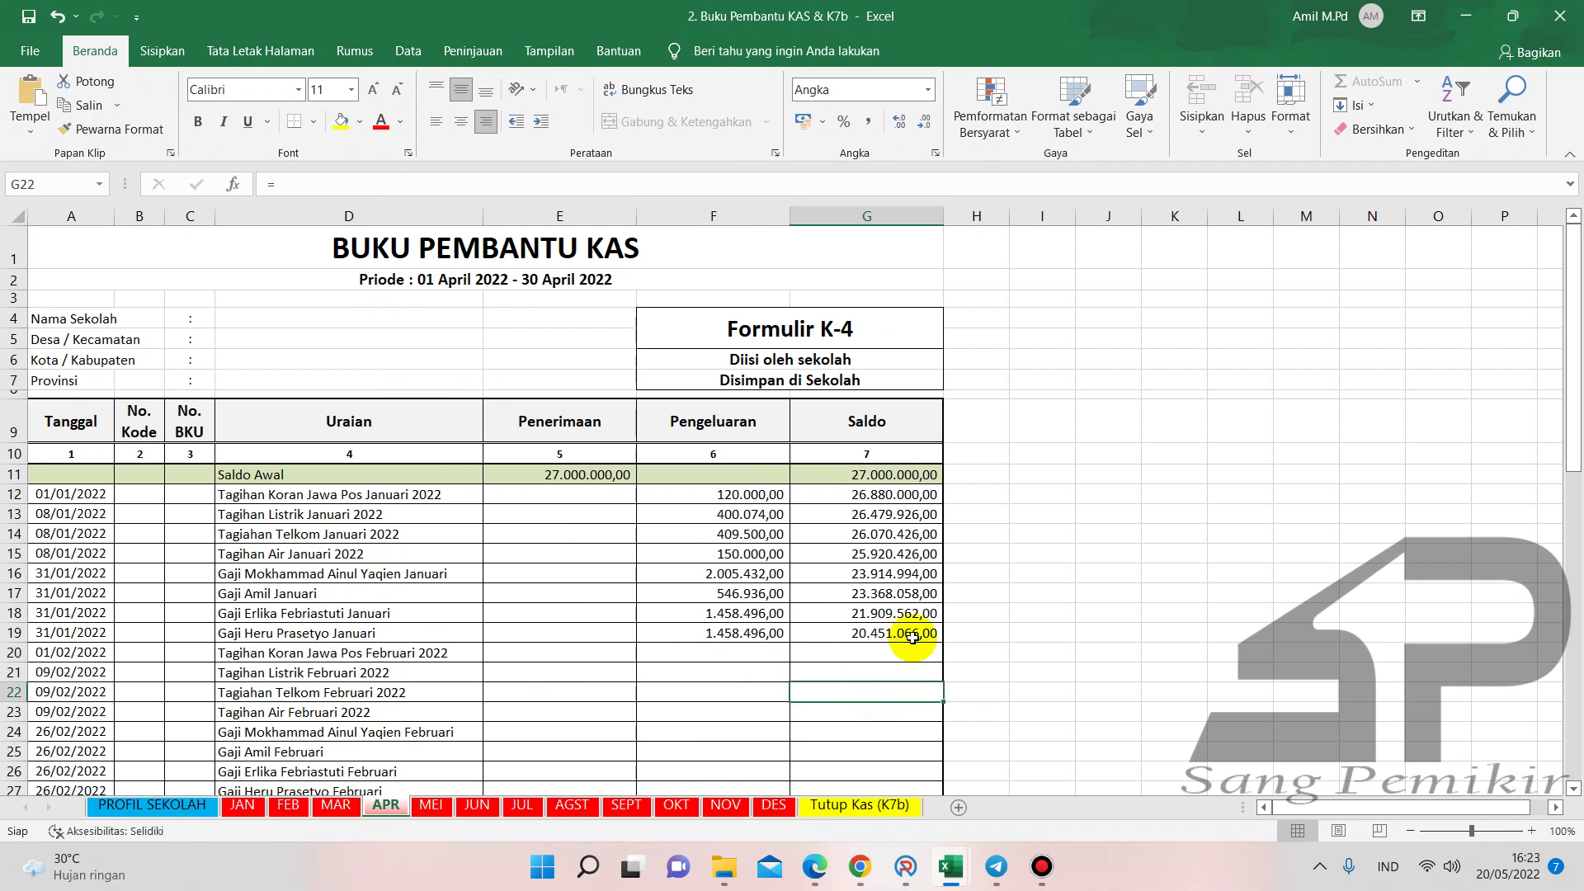
pyautogui.click(893, 637)
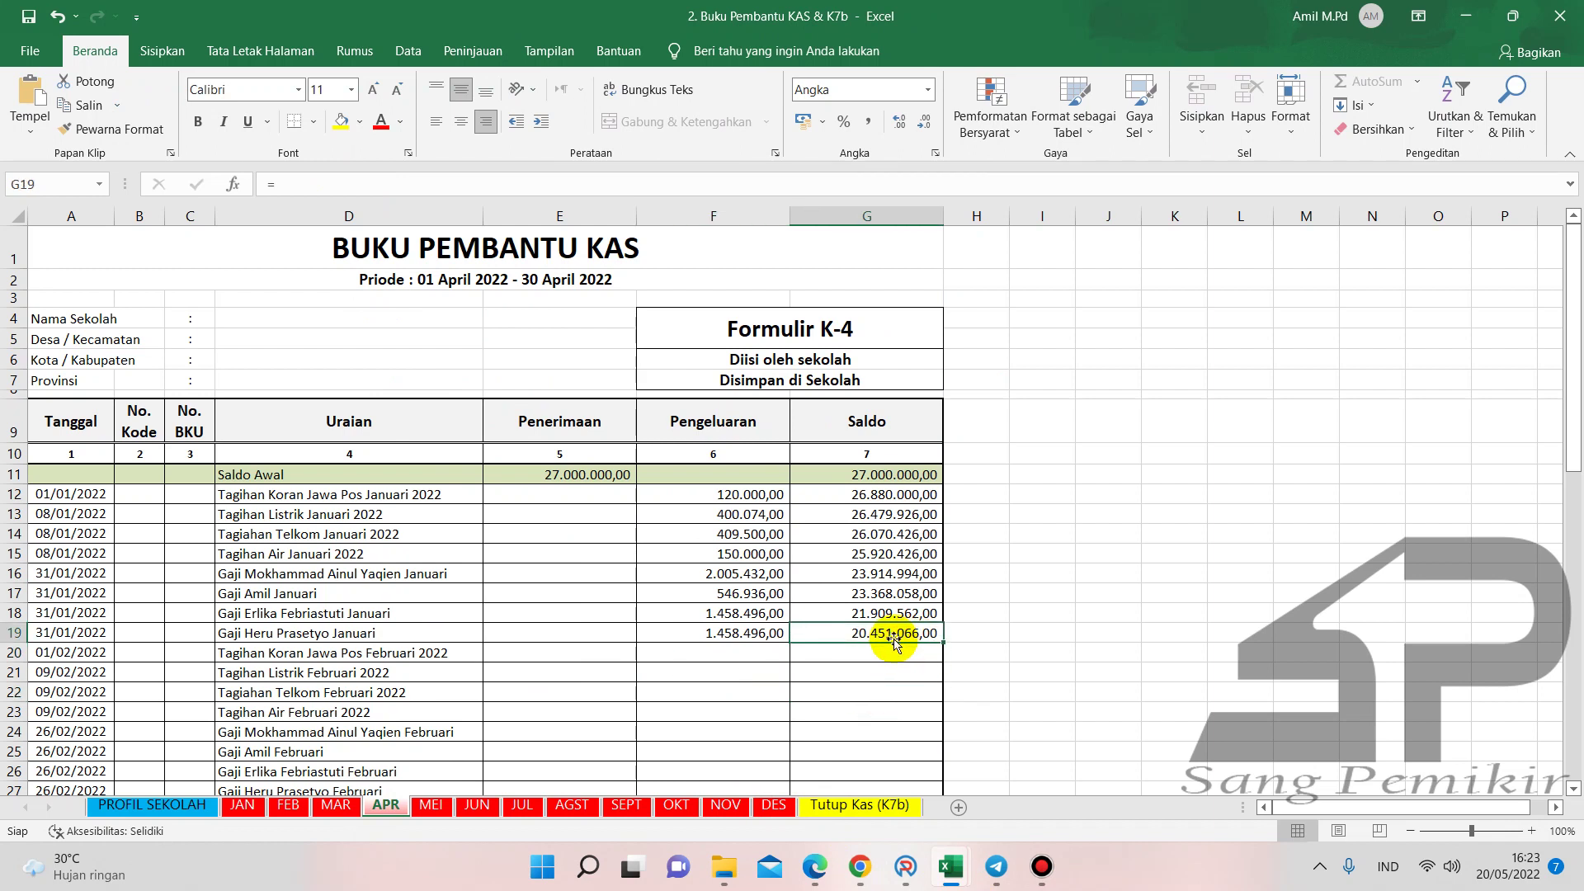
pyautogui.scroll(-10, 892, 637)
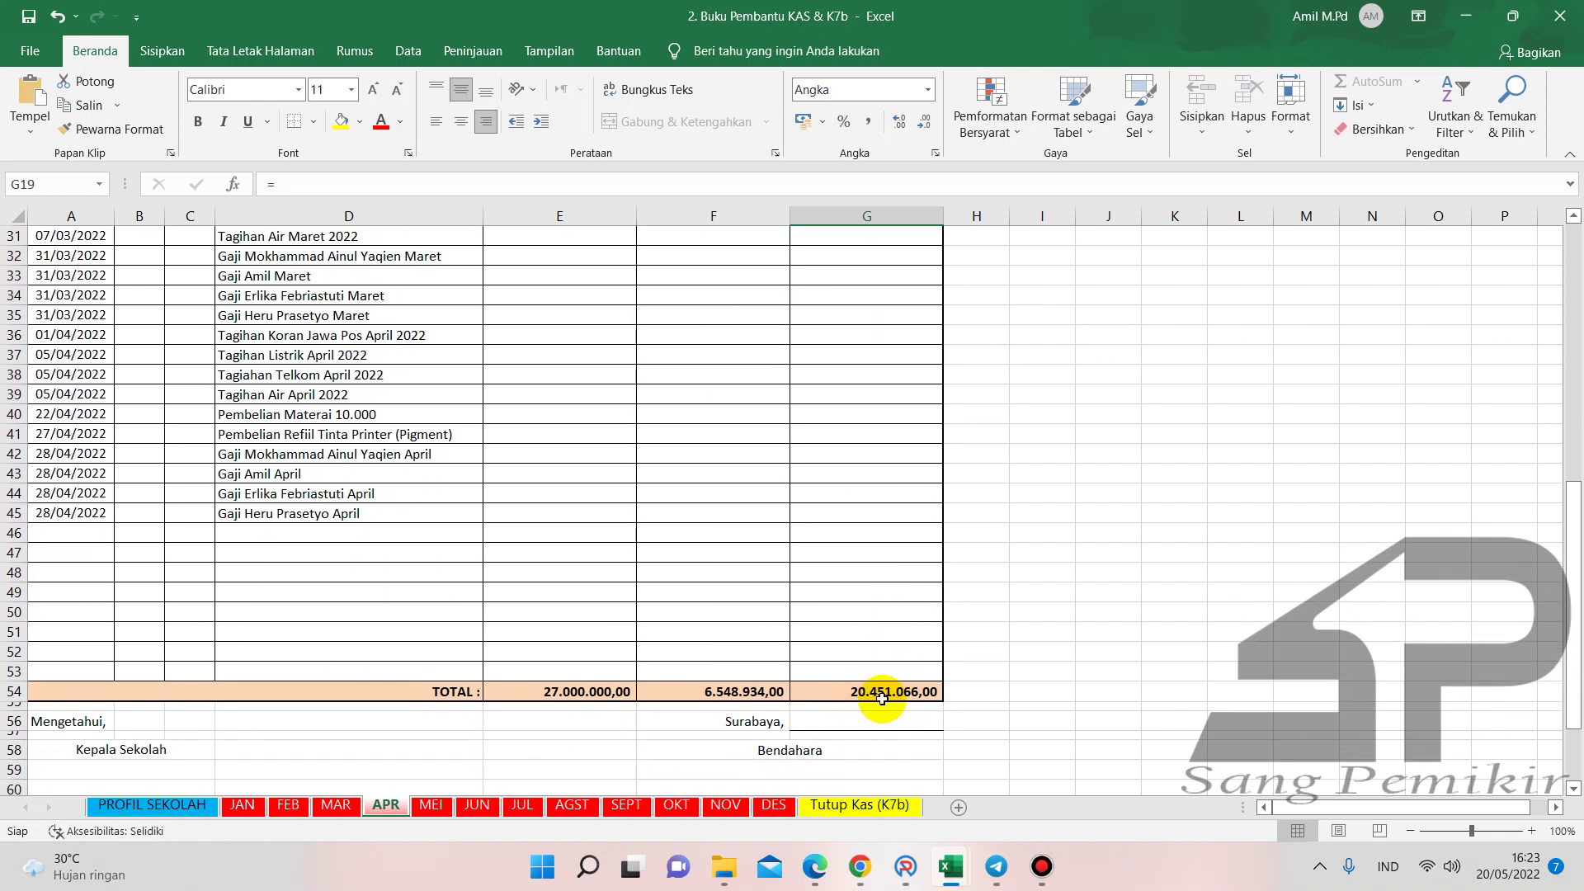
# - Select the BPU08 row in the ARKAS ledger to check the 20.451.066 cash balance
pyautogui.click(908, 864)
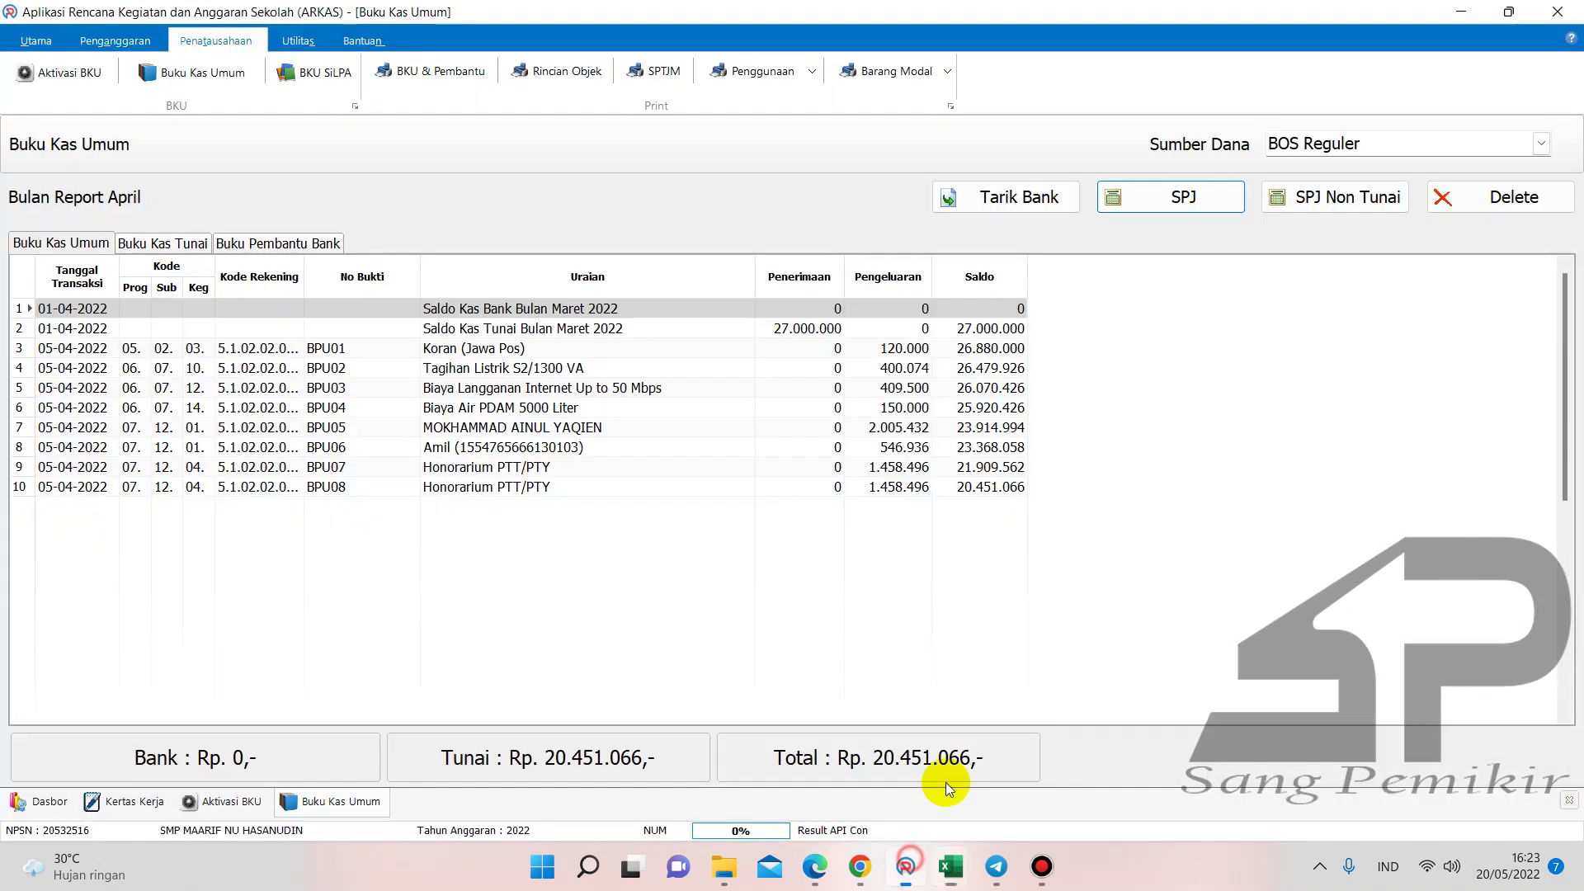
pyautogui.click(990, 491)
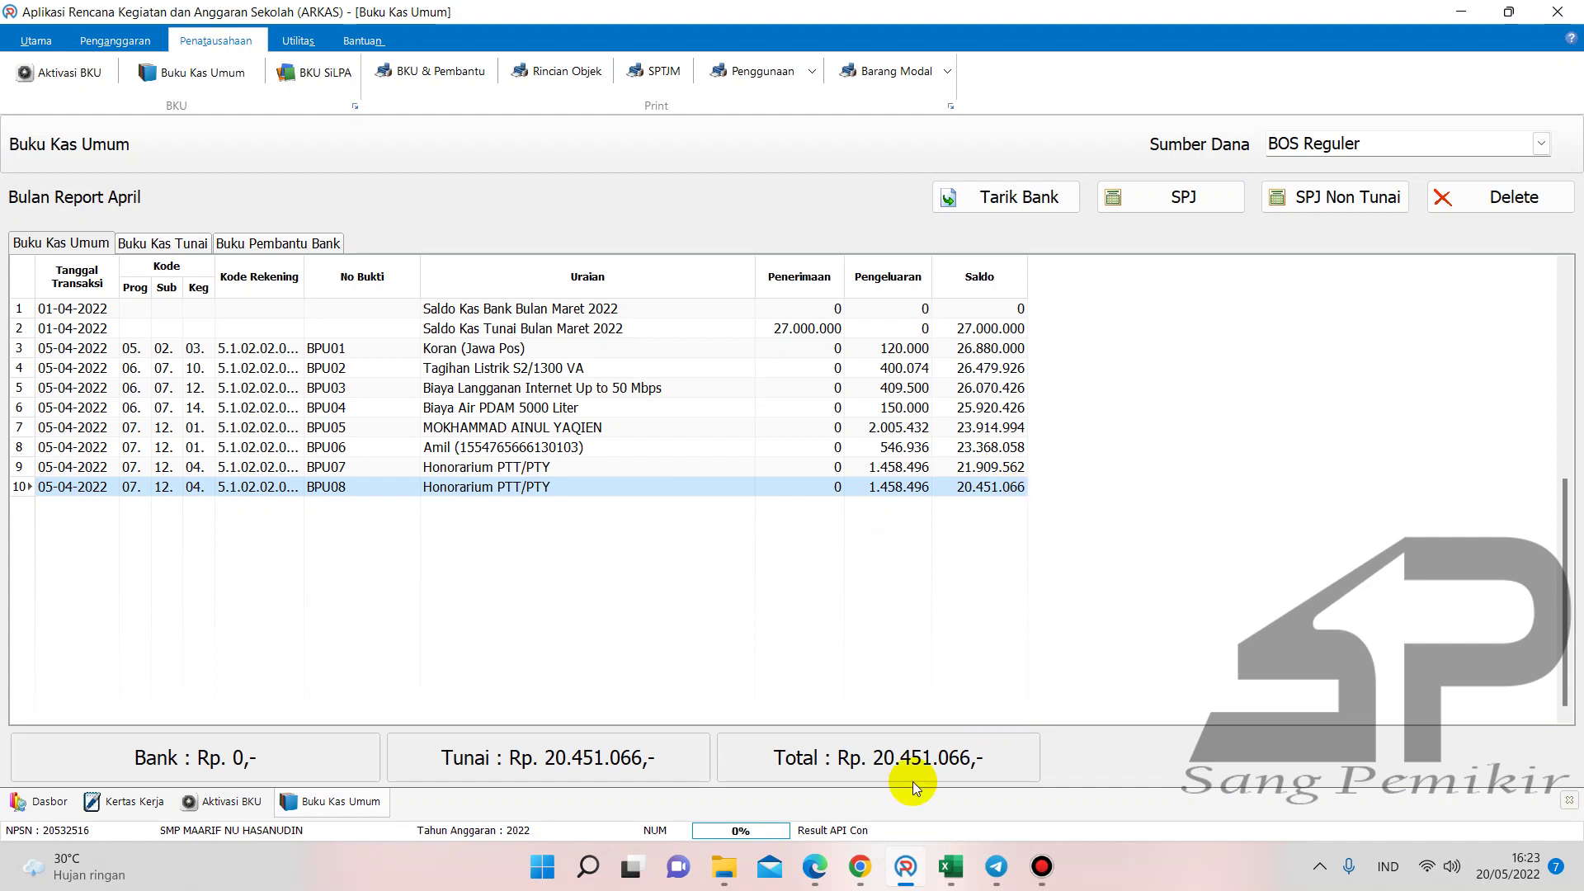
# - In Buku Kas Umum, compare April's bank interest (F12) and bank tax (G13) against March
pyautogui.moveTo(959, 847)
pyautogui.click(1029, 792)
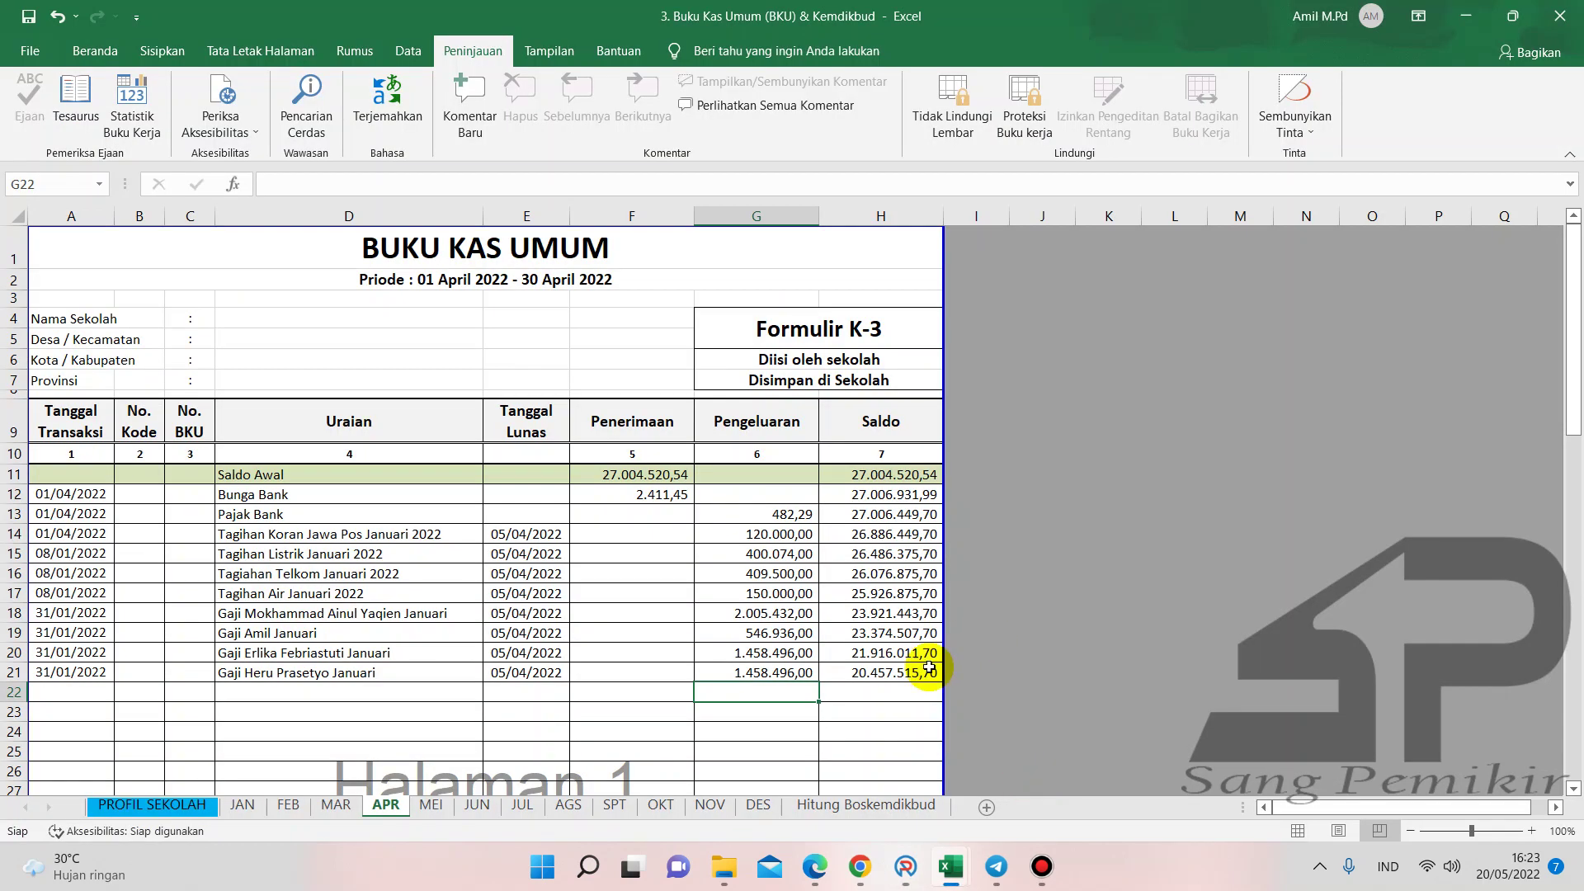
pyautogui.click(895, 672)
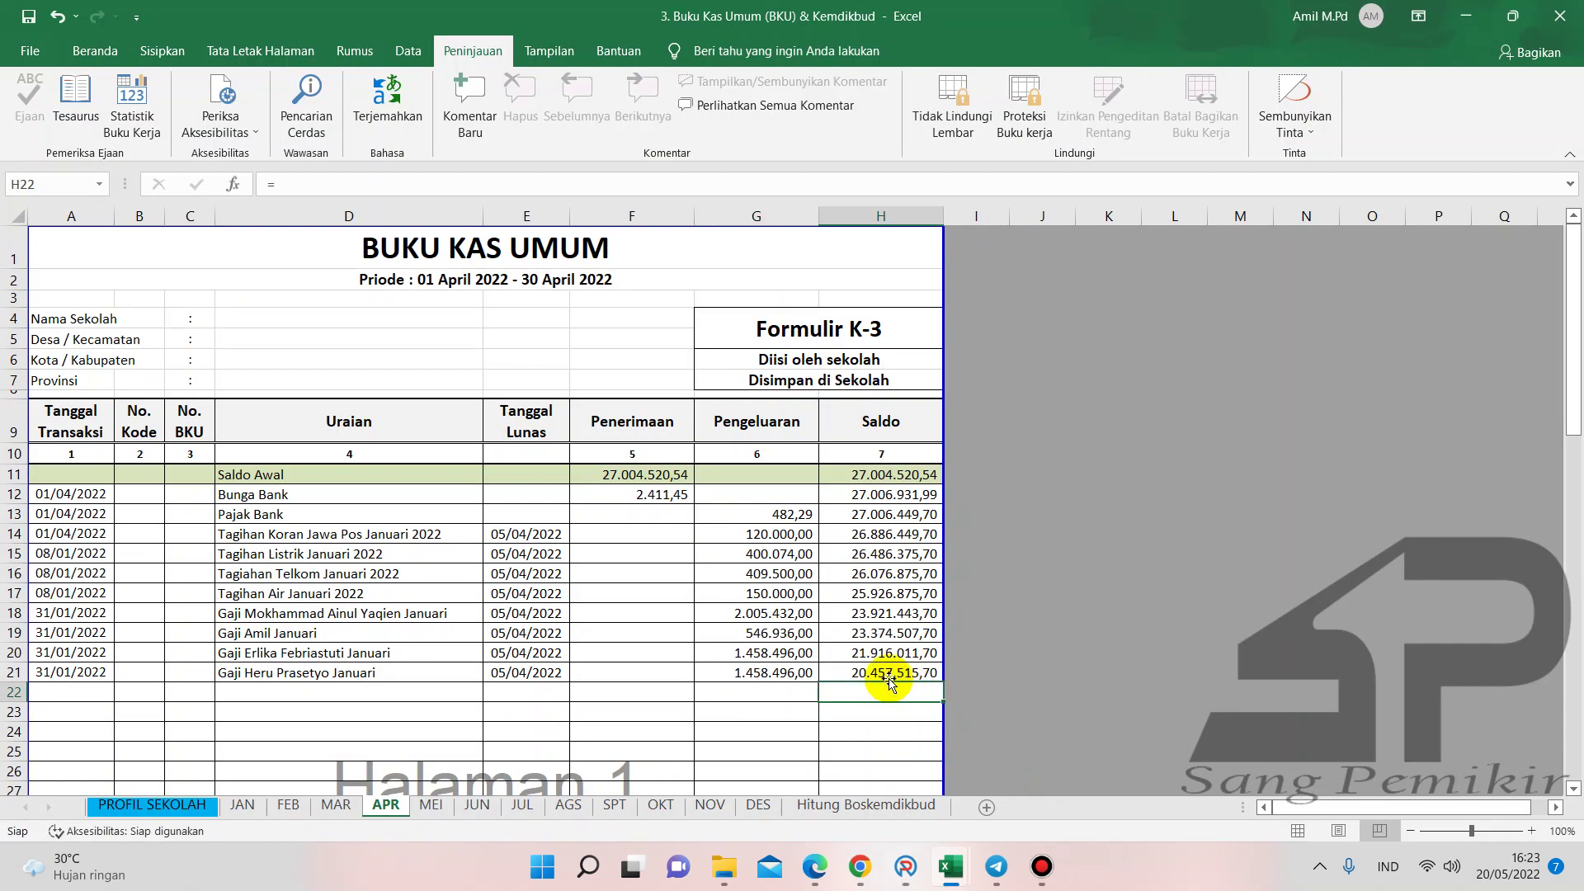
pyautogui.click(662, 497)
pyautogui.click(757, 520)
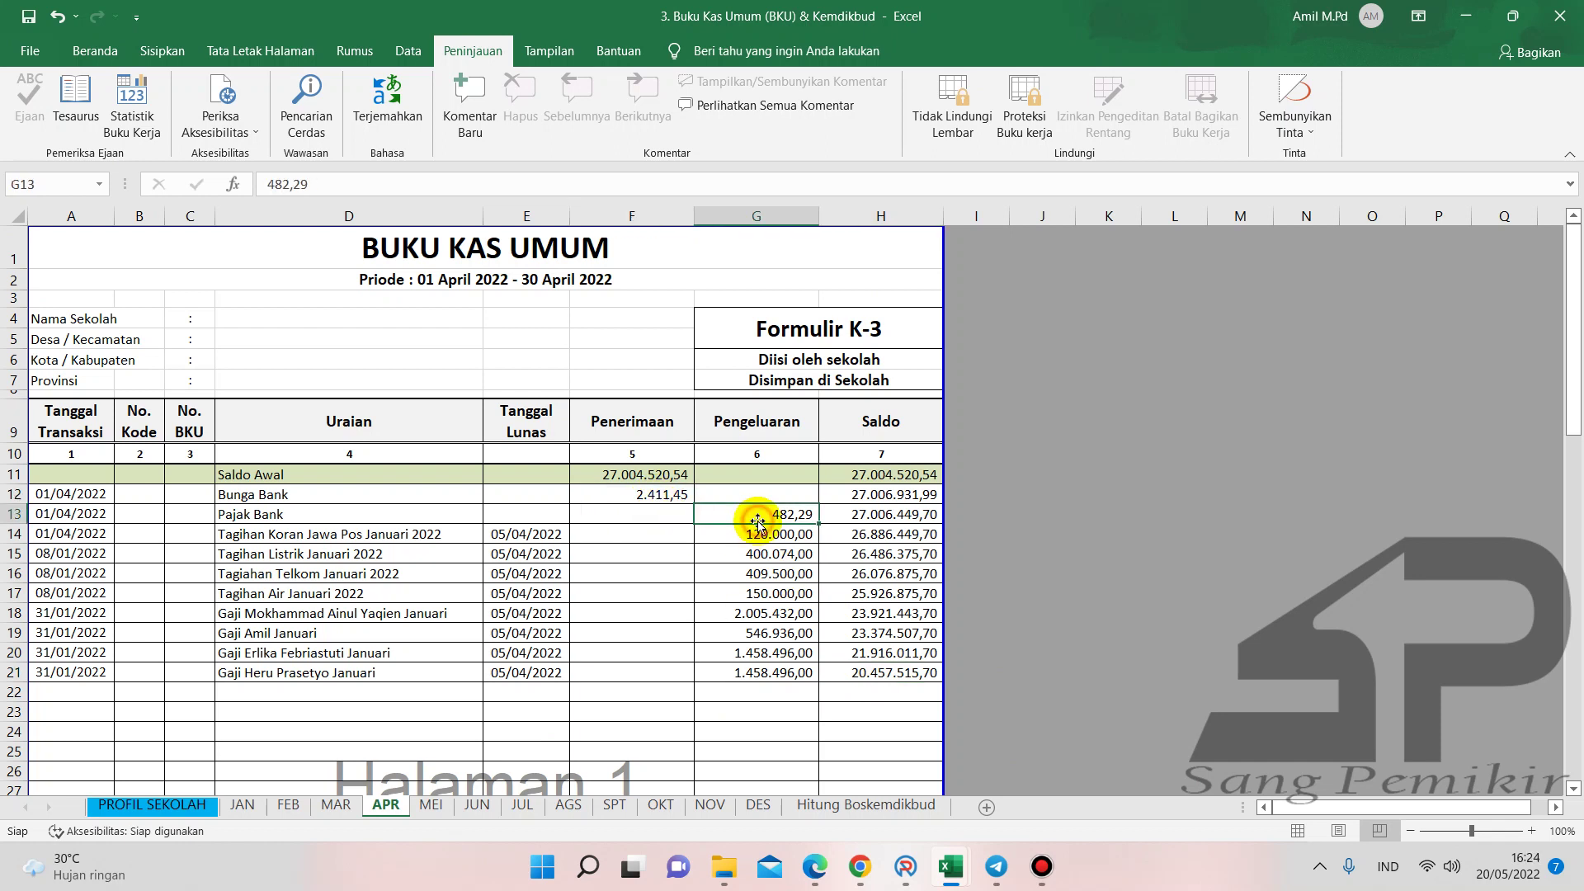
pyautogui.click(336, 805)
pyautogui.click(729, 430)
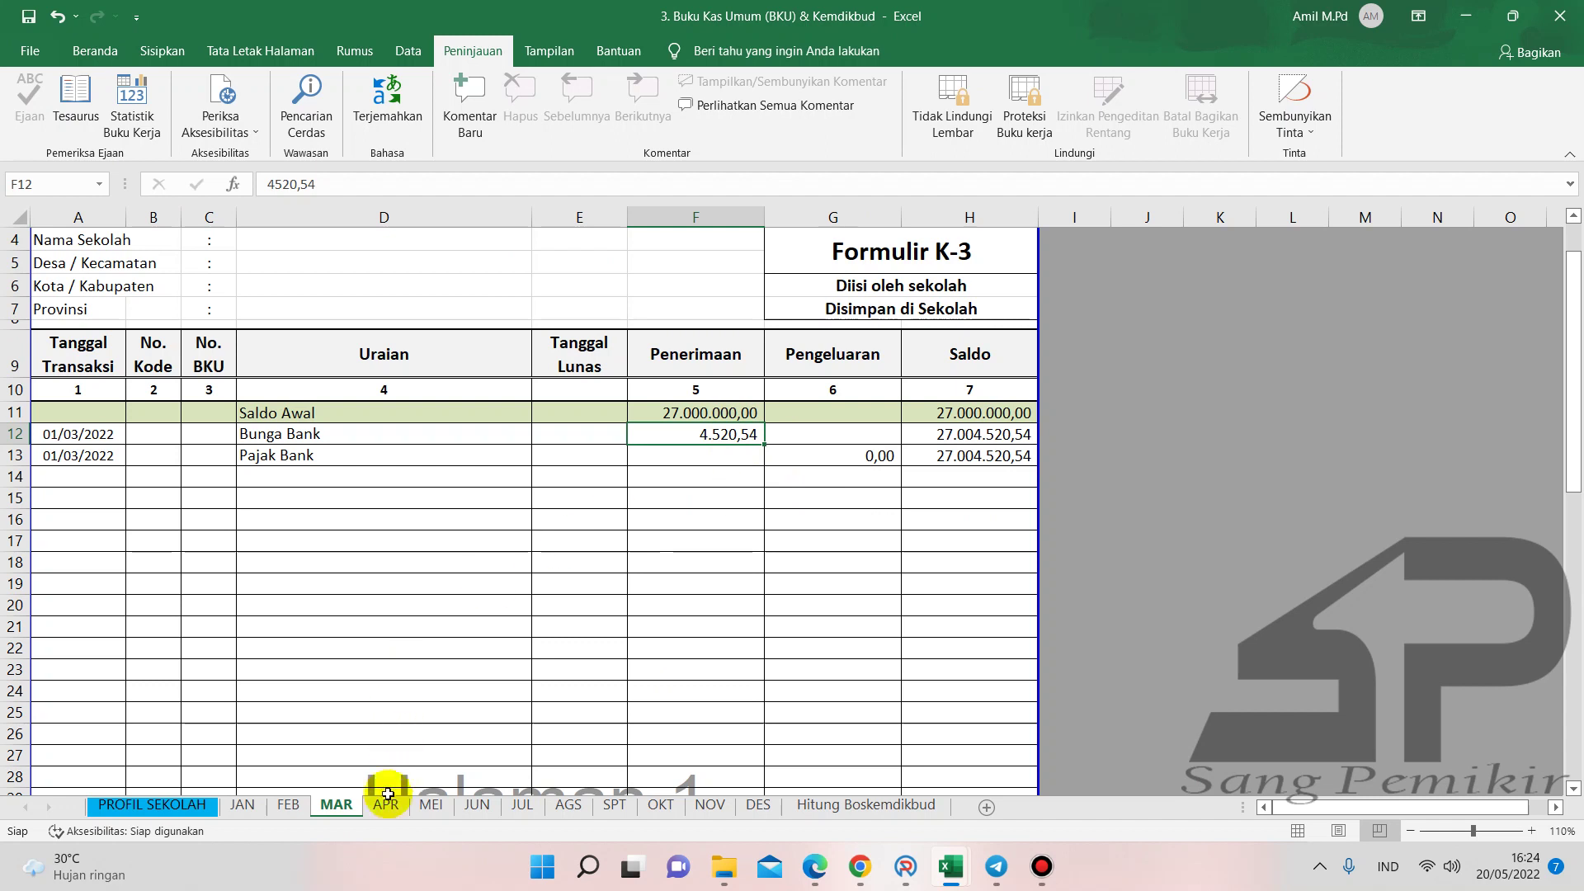
pyautogui.click(387, 805)
# - Begin a formula in cell H26 of the APR sheet
pyautogui.scroll(-1, 730, 593)
pyautogui.click(883, 633)
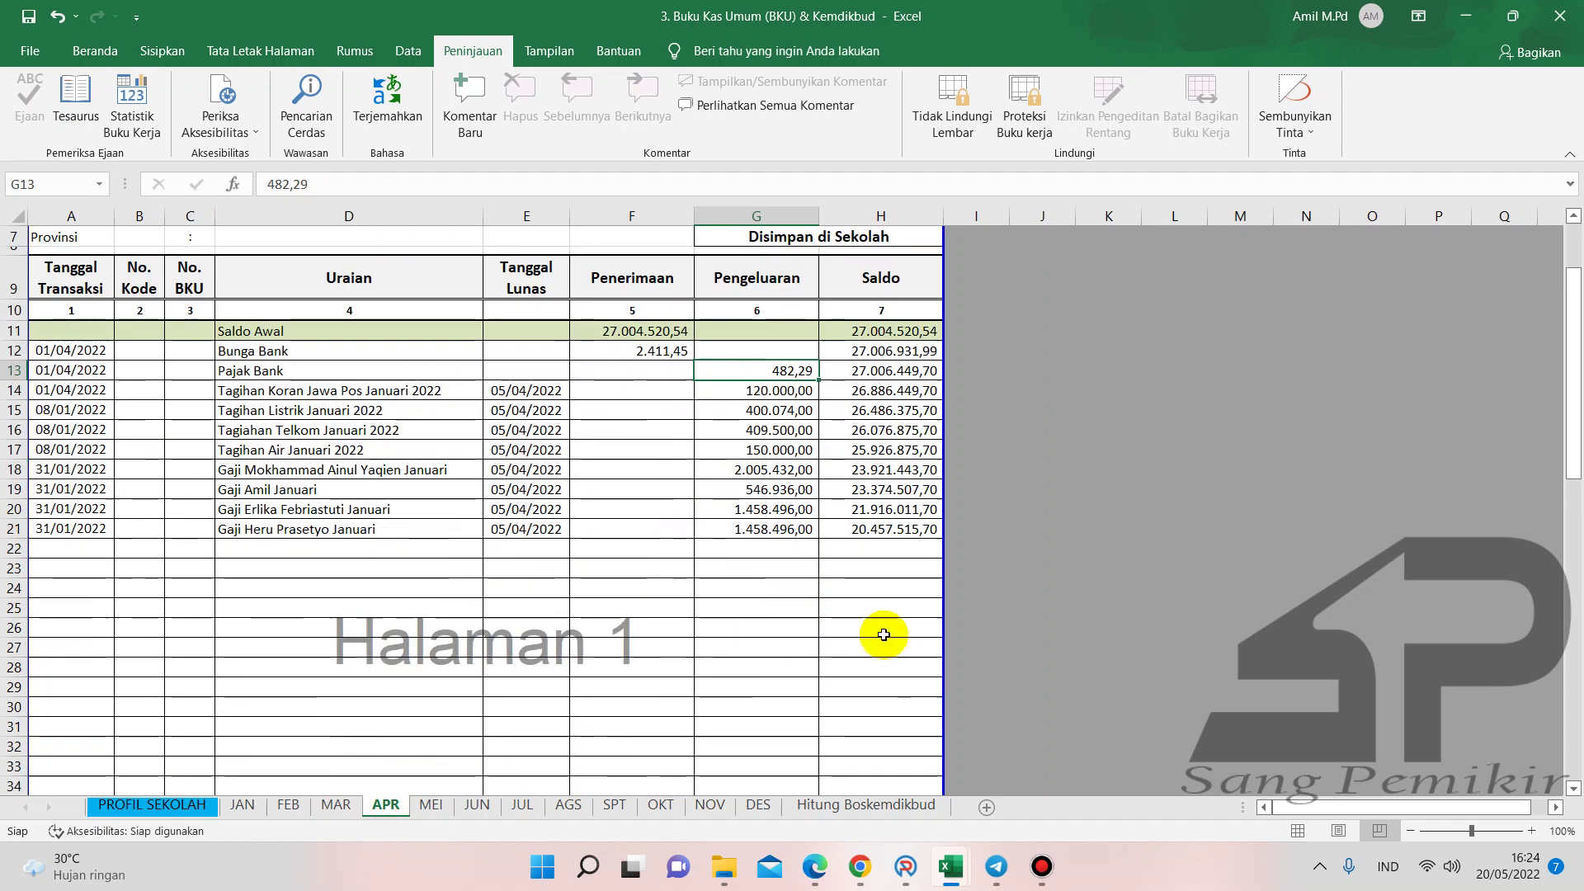
pyautogui.write('=')
pyautogui.scroll(2, 771, 614)
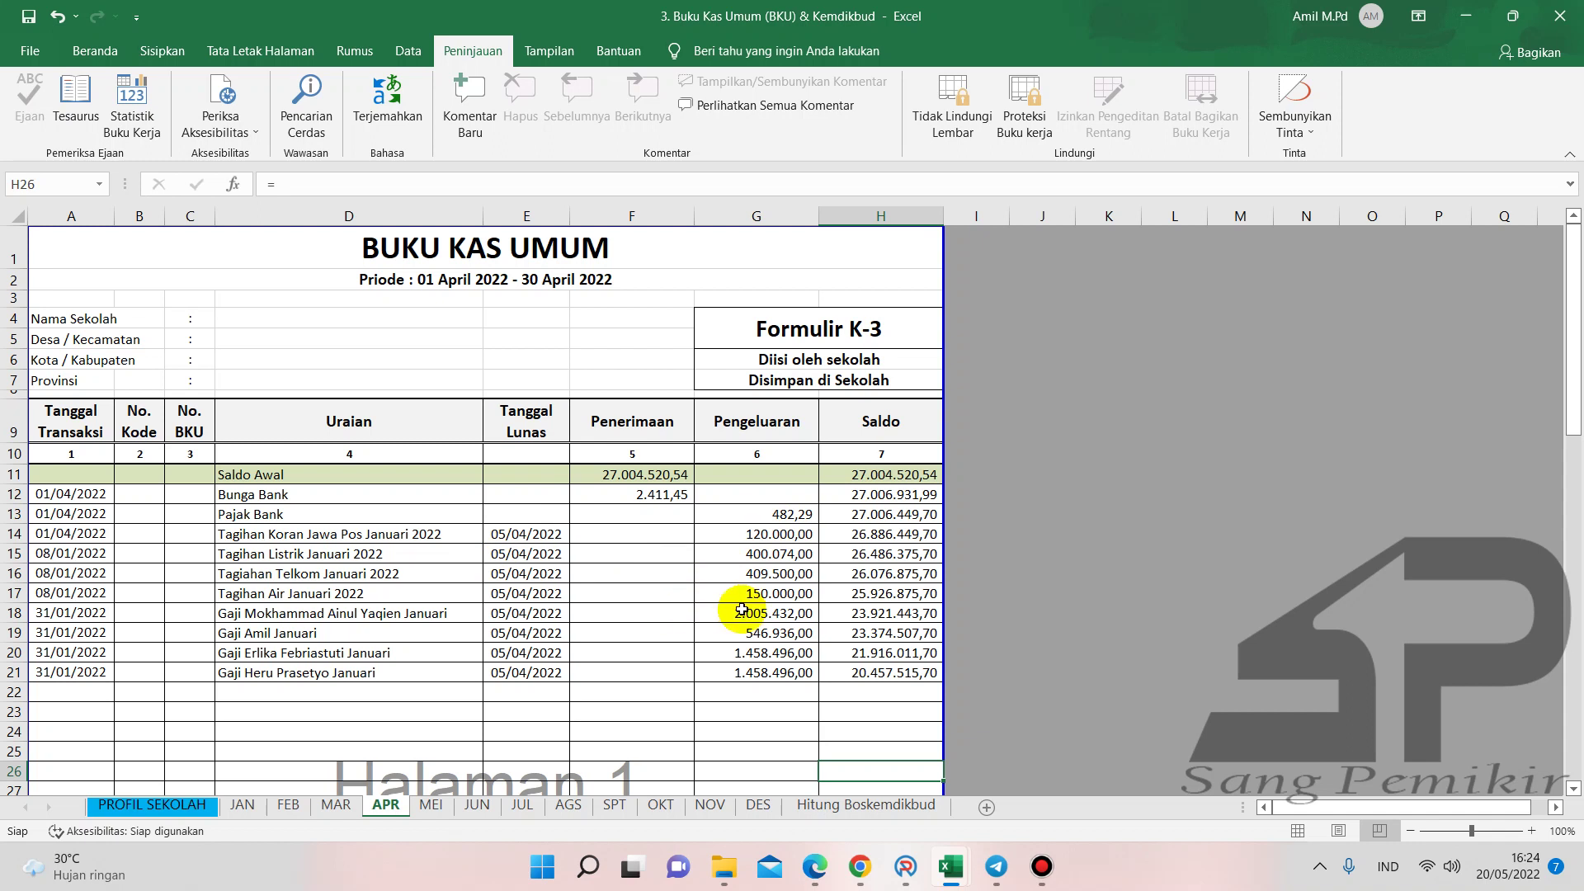
# - Switch to the Buku Pembantu KAS workbook and scroll through its transaction list
pyautogui.moveTo(948, 866)
pyautogui.click(779, 796)
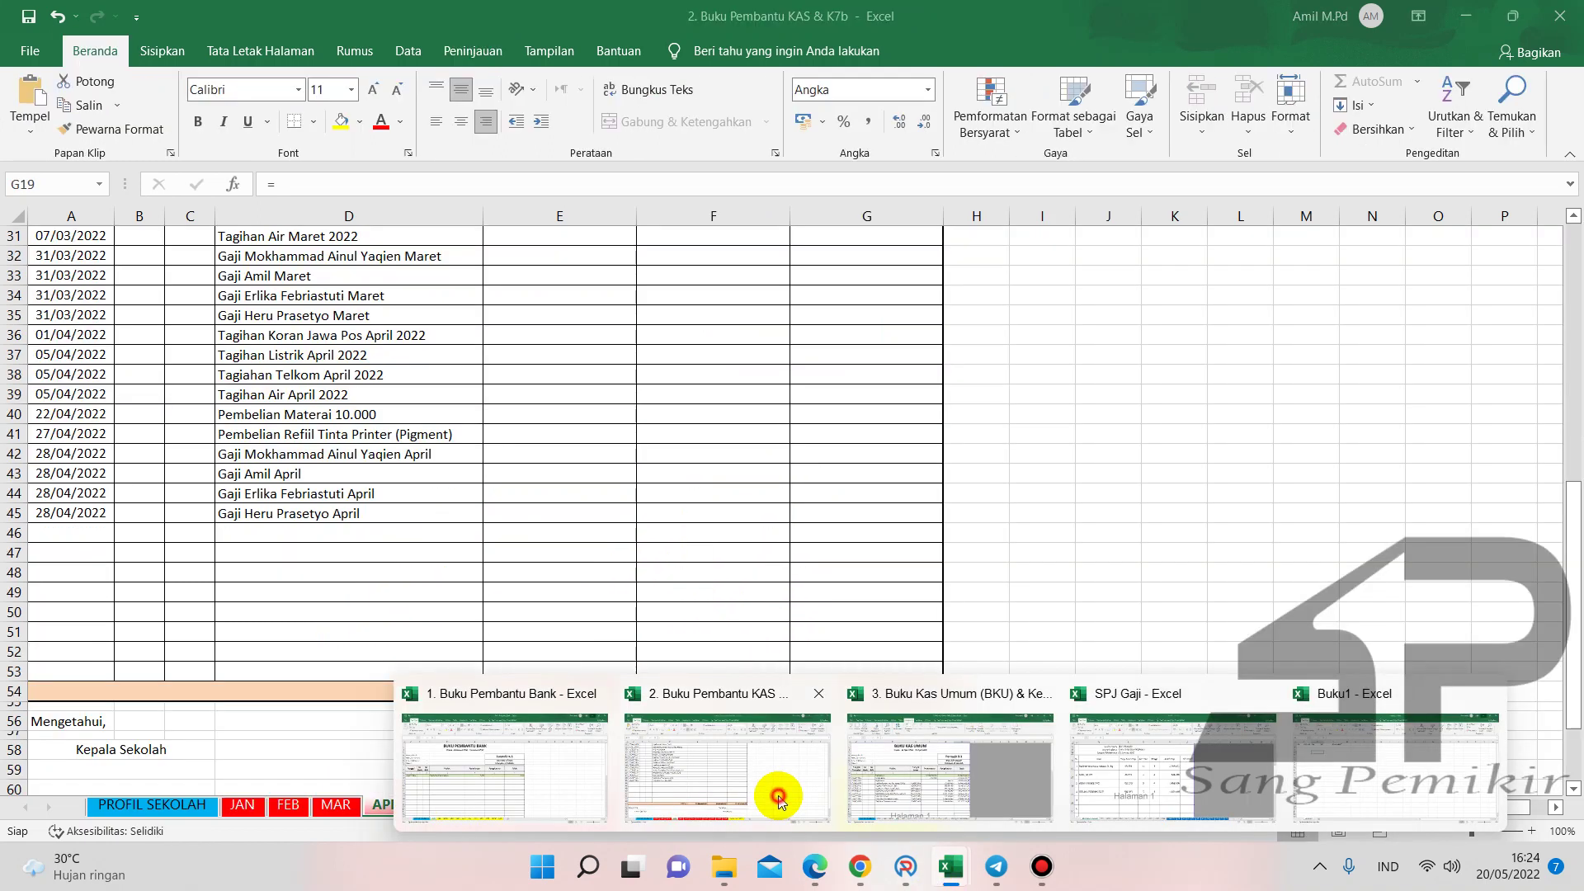
pyautogui.scroll(7, 537, 555)
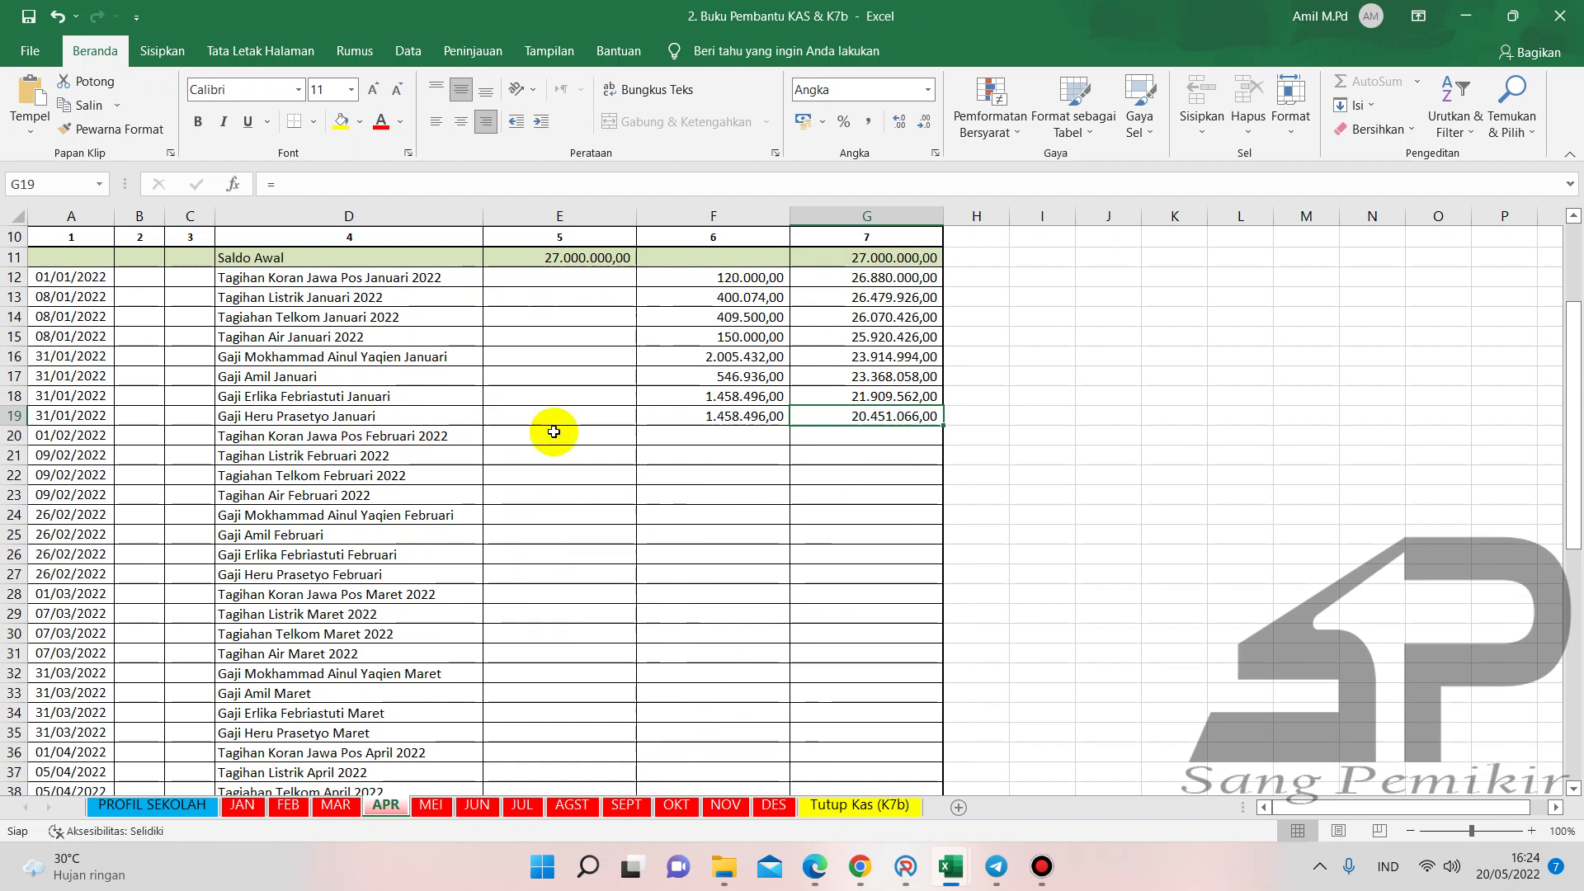
pyautogui.scroll(-2, 423, 736)
pyautogui.scroll(-3, 423, 737)
pyautogui.scroll(6, 421, 734)
# - Copy the transaction descriptions in D20:D45 and return to the Buku Kas Umum workbook
pyautogui.moveTo(453, 508); pyautogui.dragTo(422, 651)
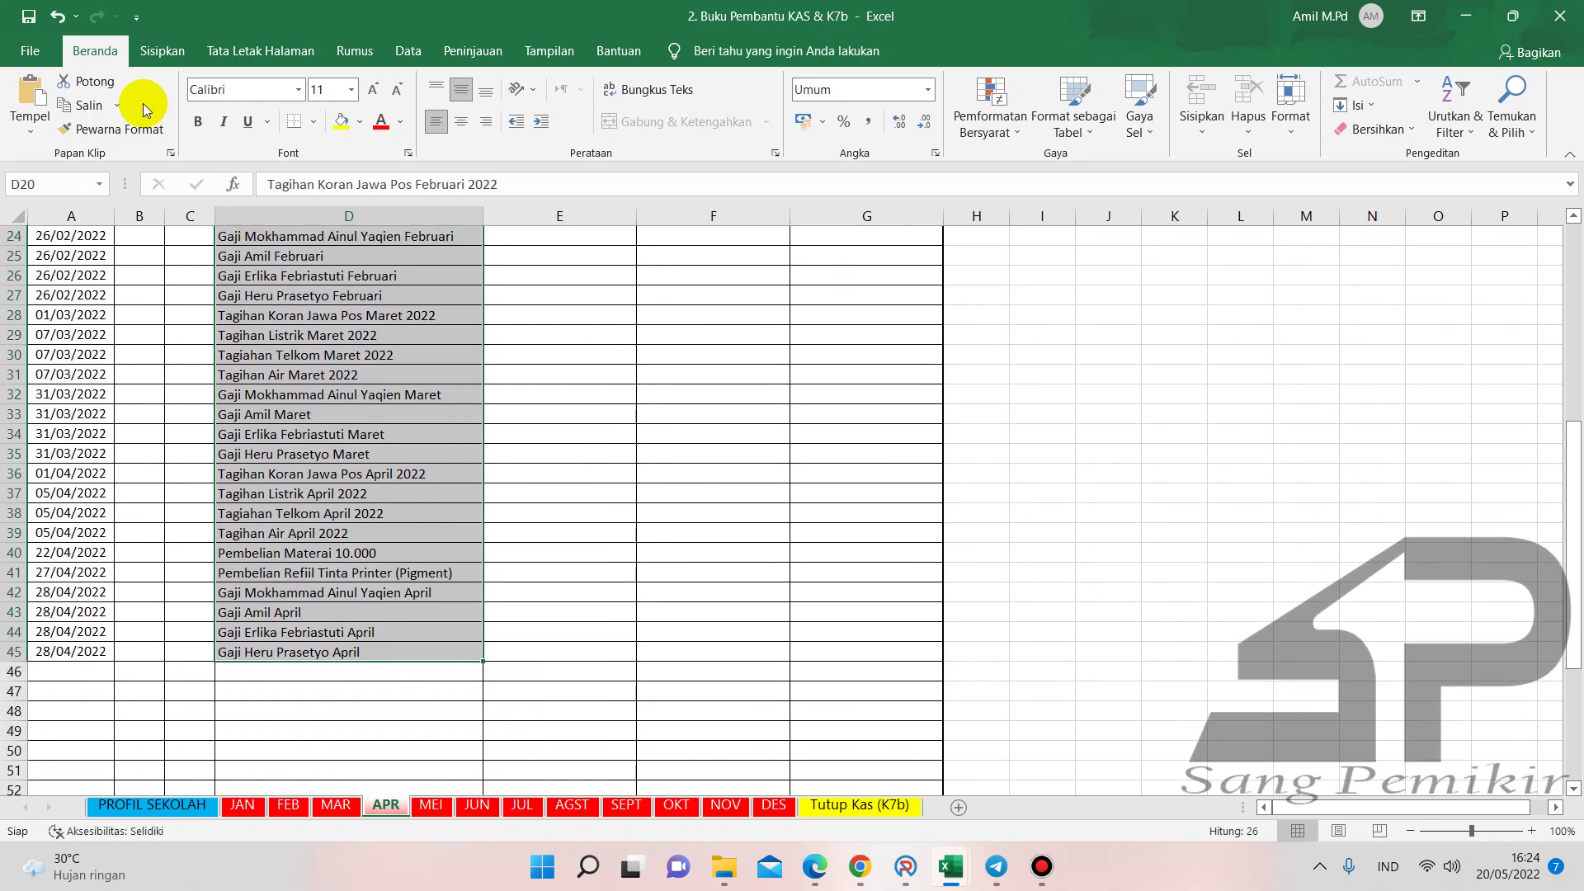
pyautogui.click(118, 105)
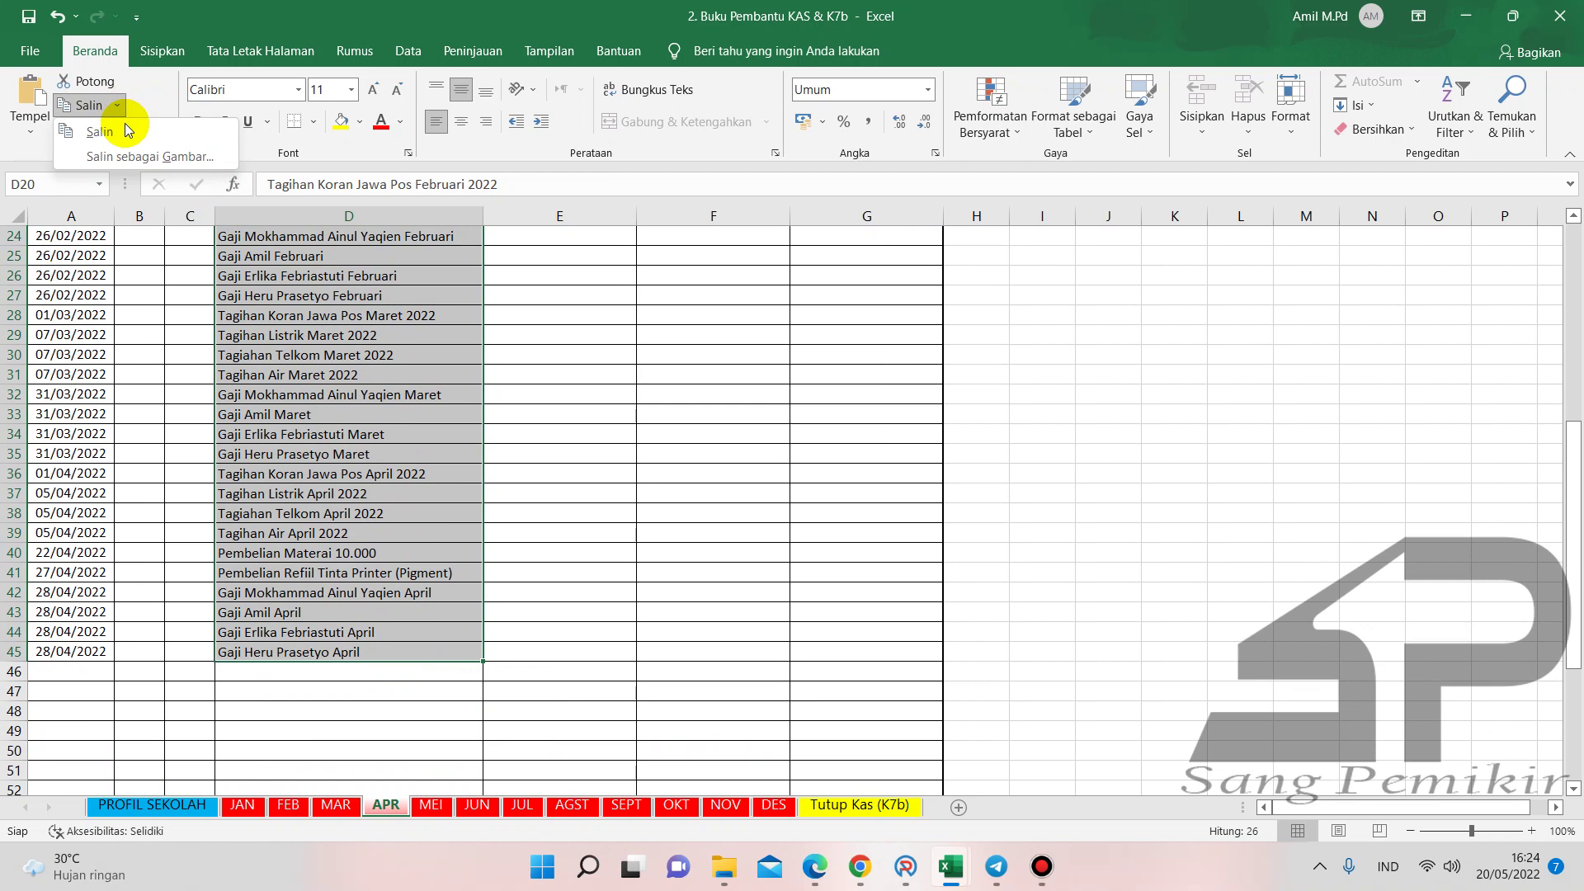
pyautogui.click(354, 319)
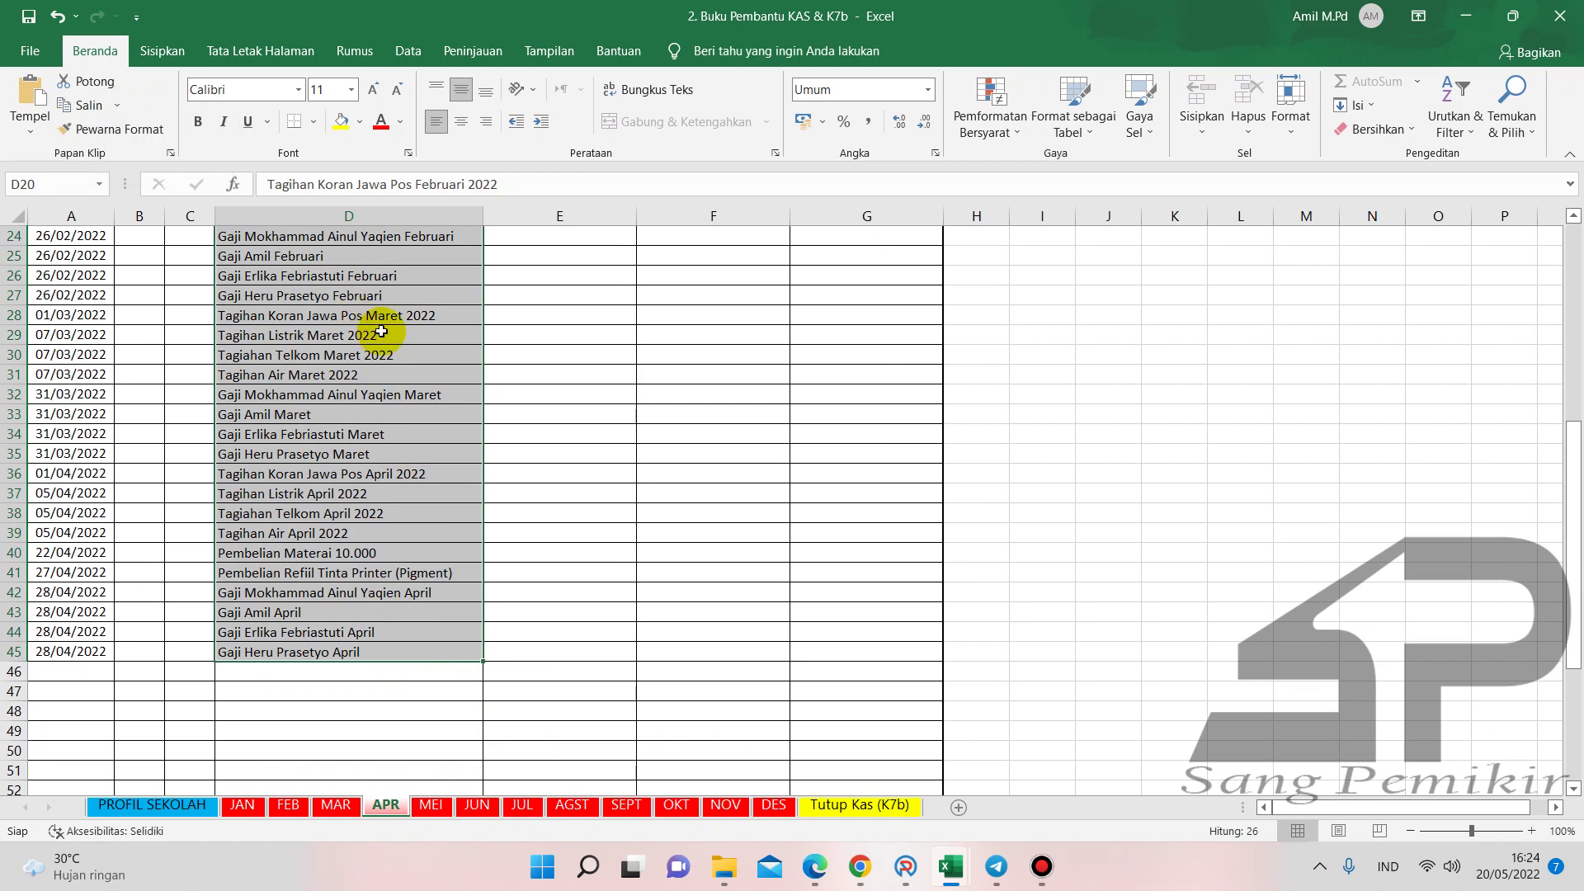
pyautogui.hotkey('ctrl', 'c')
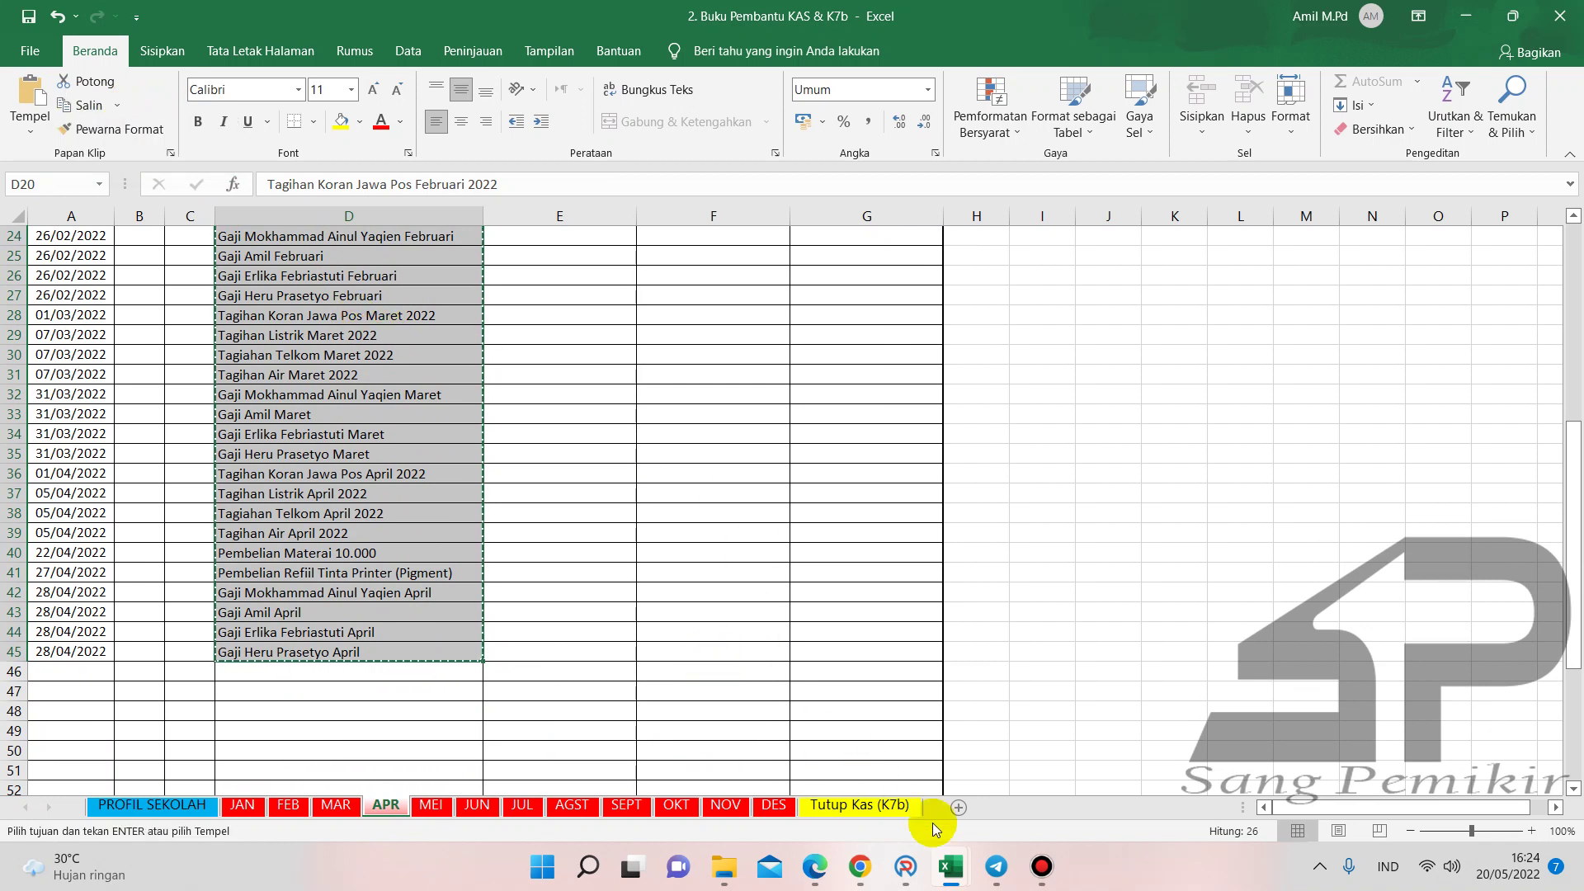
pyautogui.moveTo(951, 868)
pyautogui.click(938, 796)
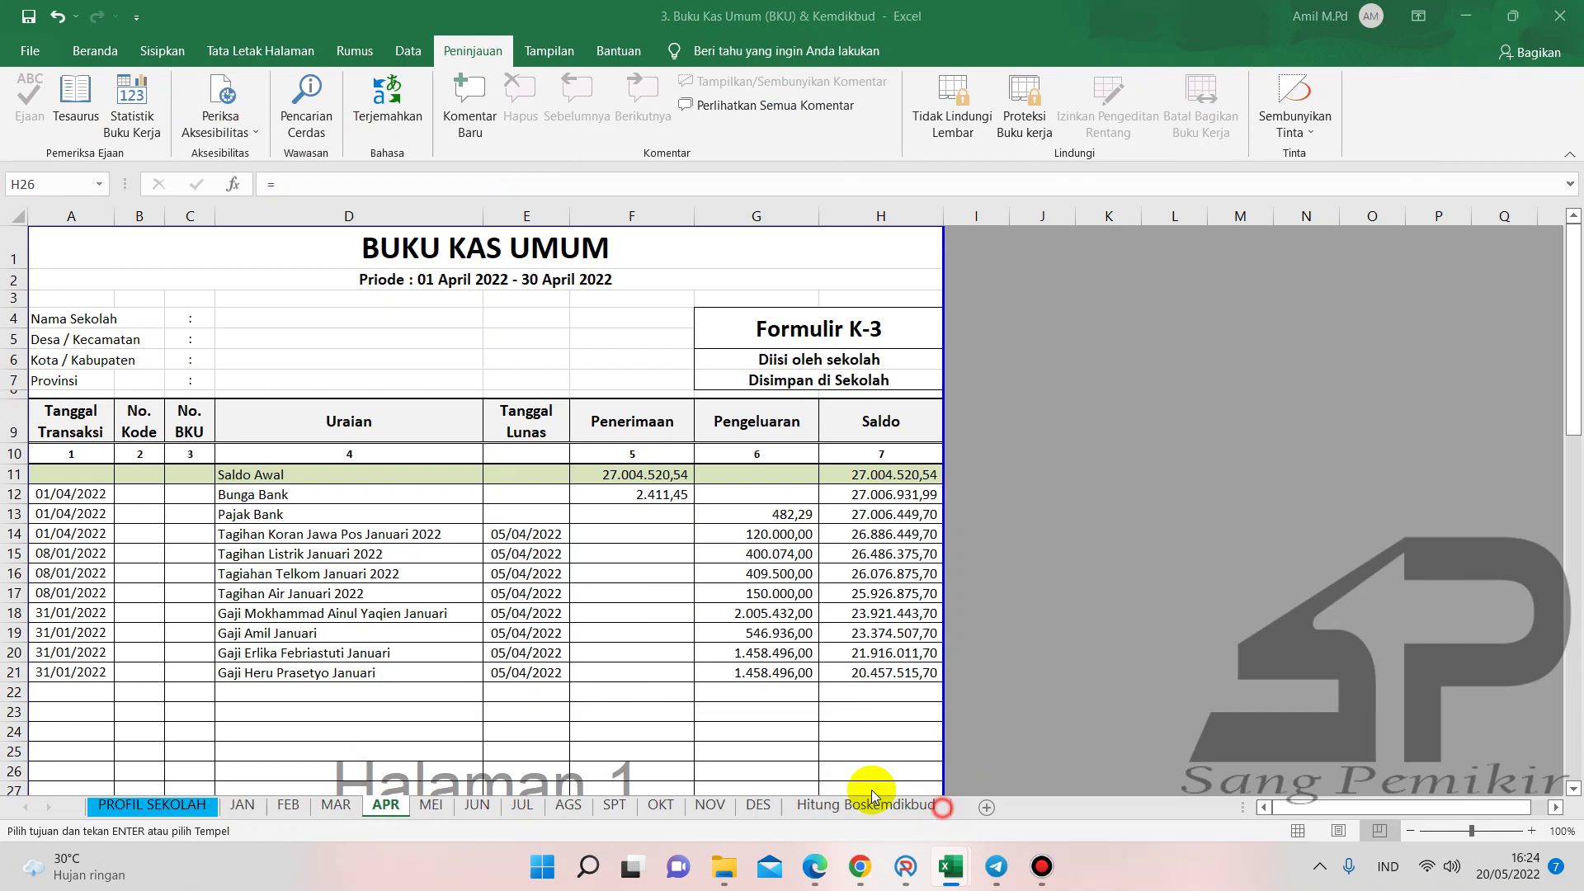
pyautogui.click(349, 696)
pyautogui.scroll(-2, 459, 651)
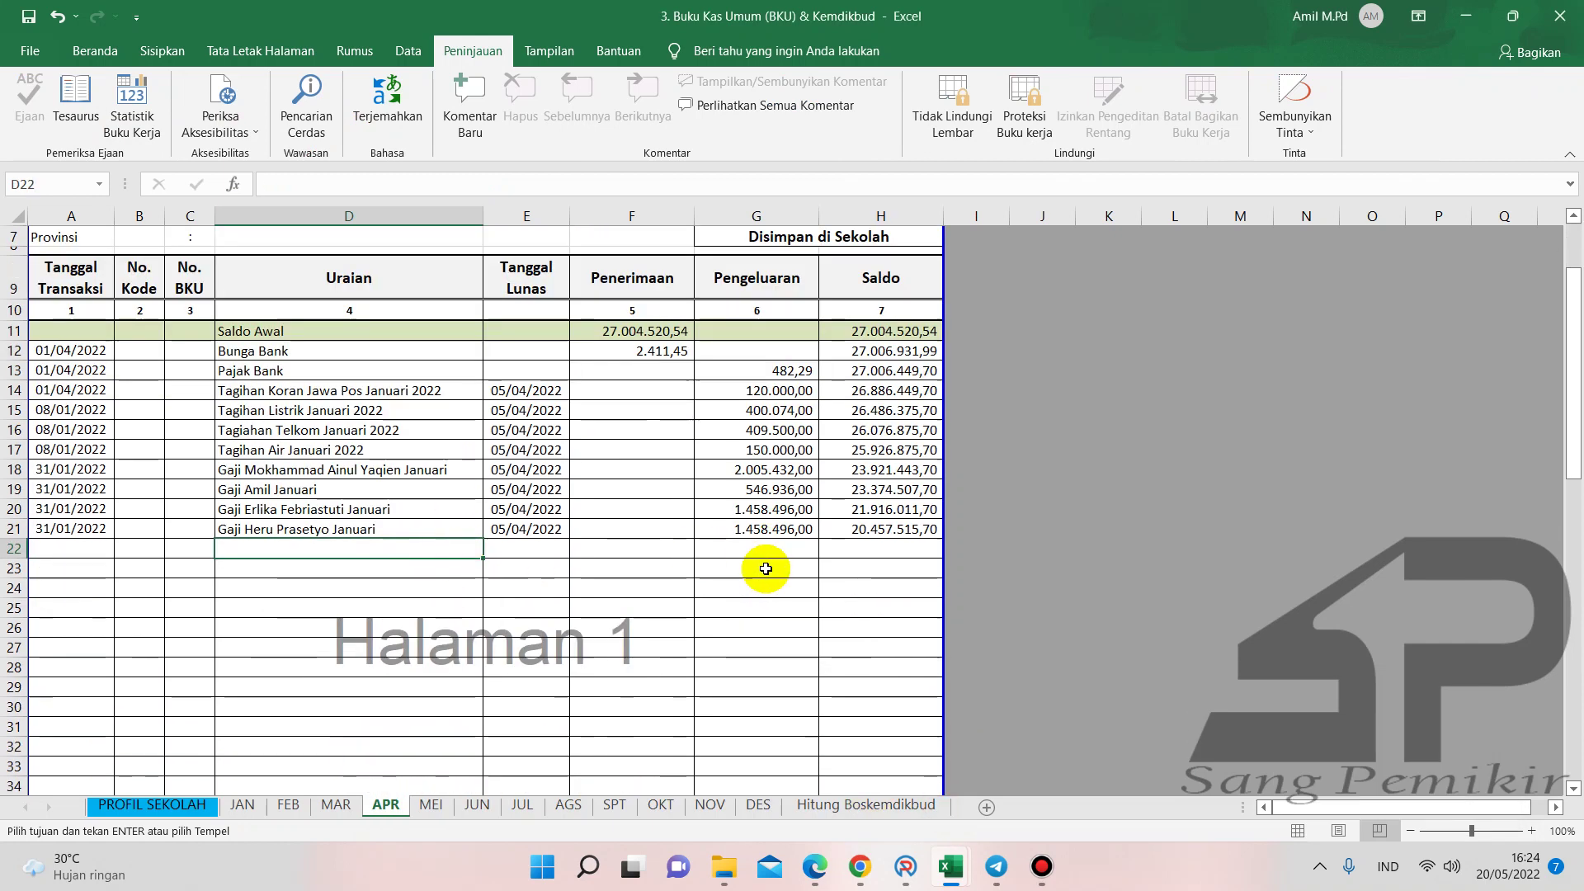
pyautogui.hotkey('ctrl', 'v')
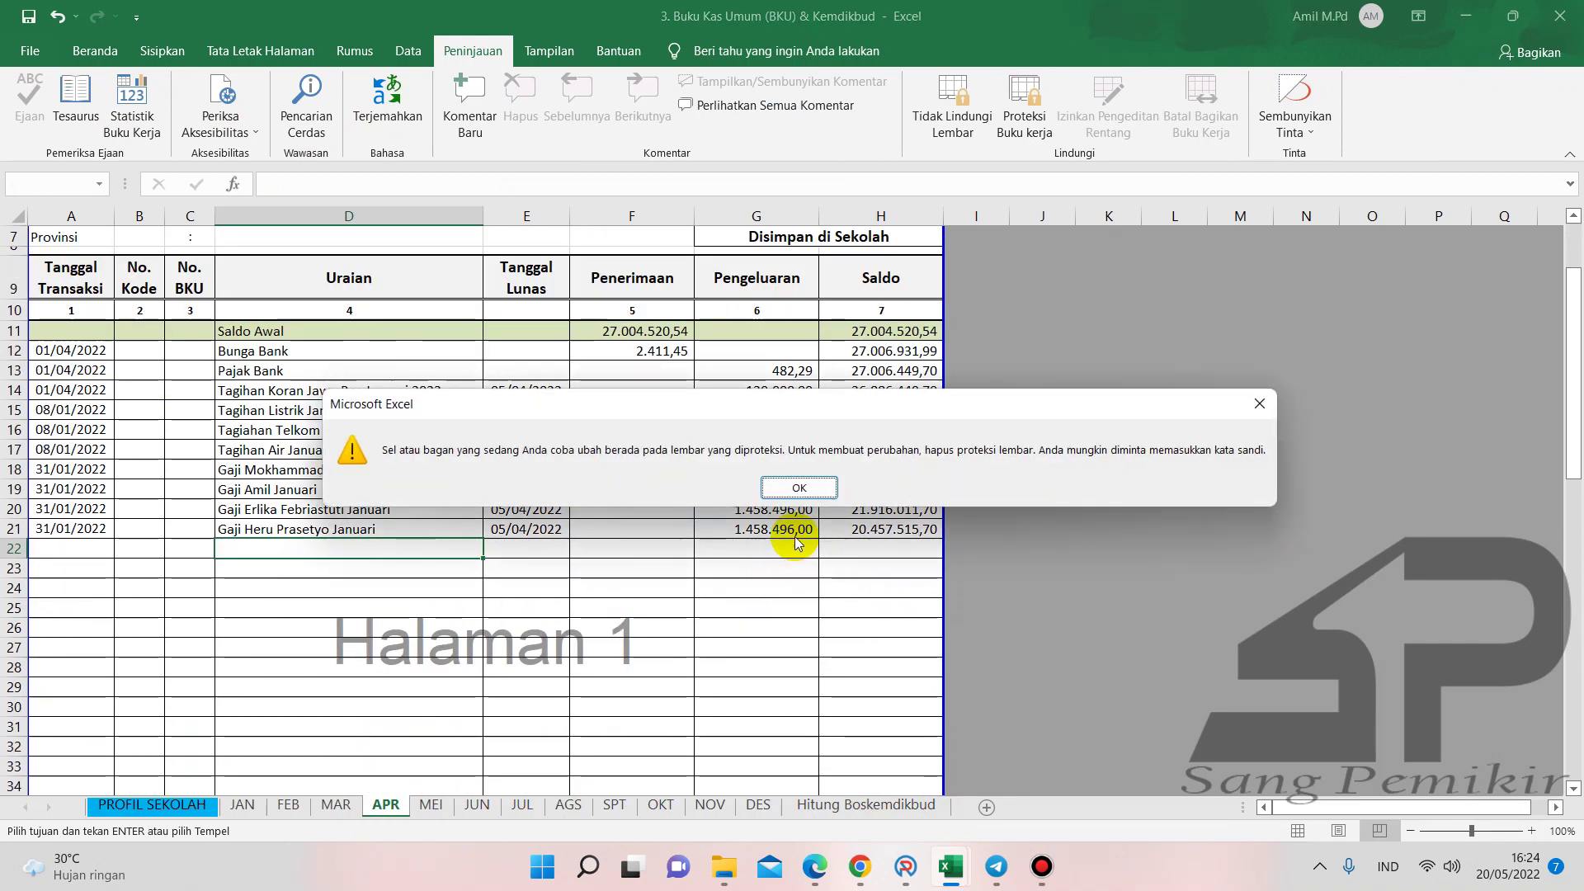
pyautogui.click(797, 487)
pyautogui.scroll(-7, 395, 552)
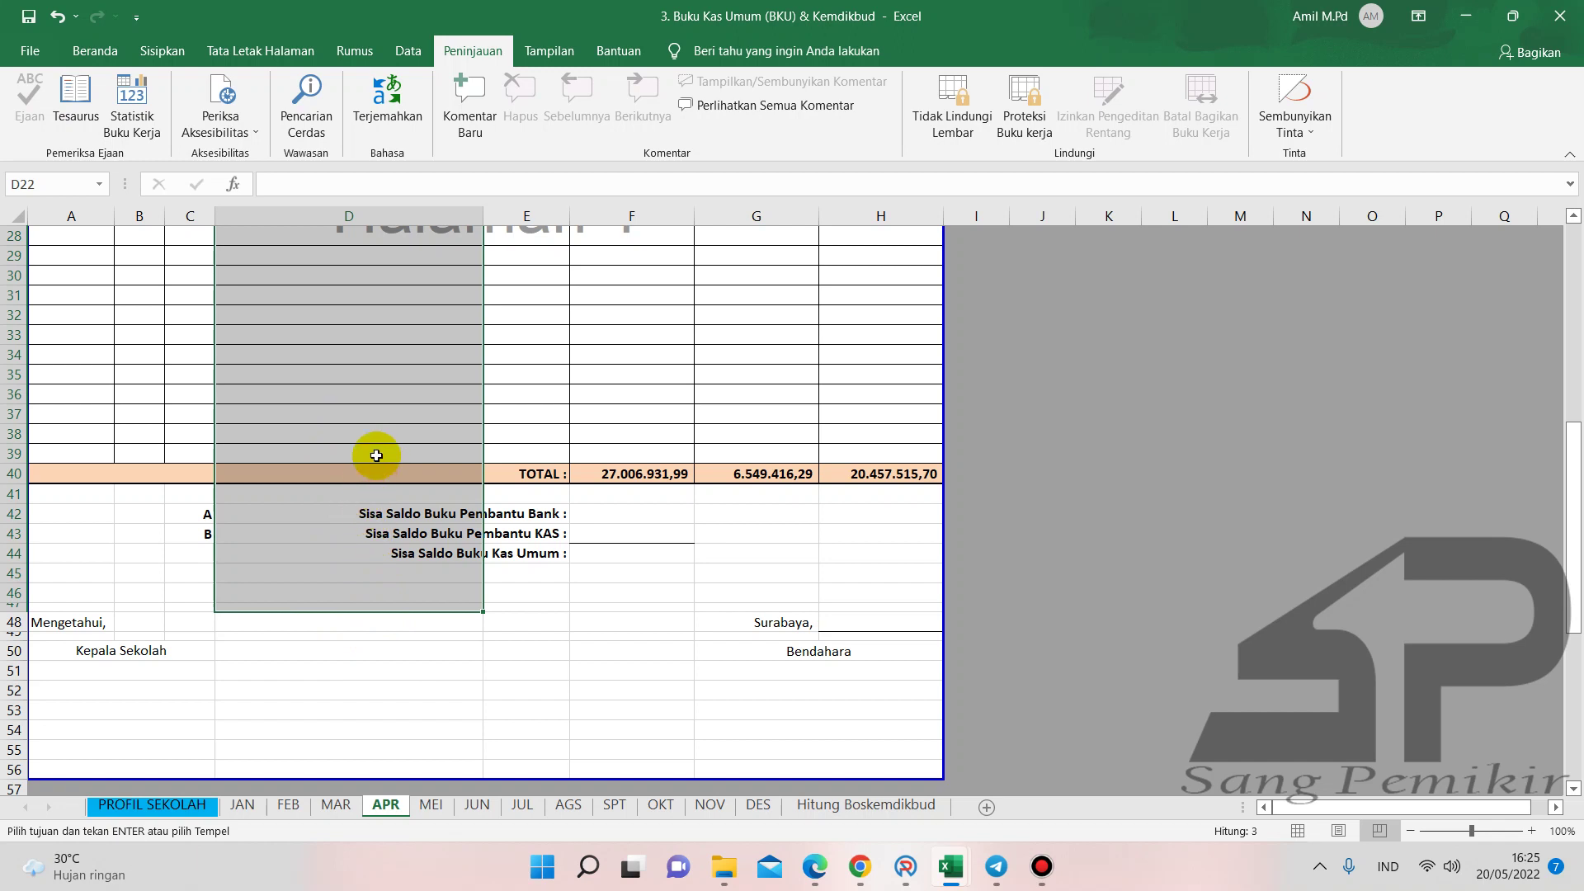
# - Cancel the pending copy and unprotect the APR sheet with Tidak Lindungi Lembar
pyautogui.scroll(5, 376, 455)
pyautogui.click(397, 454)
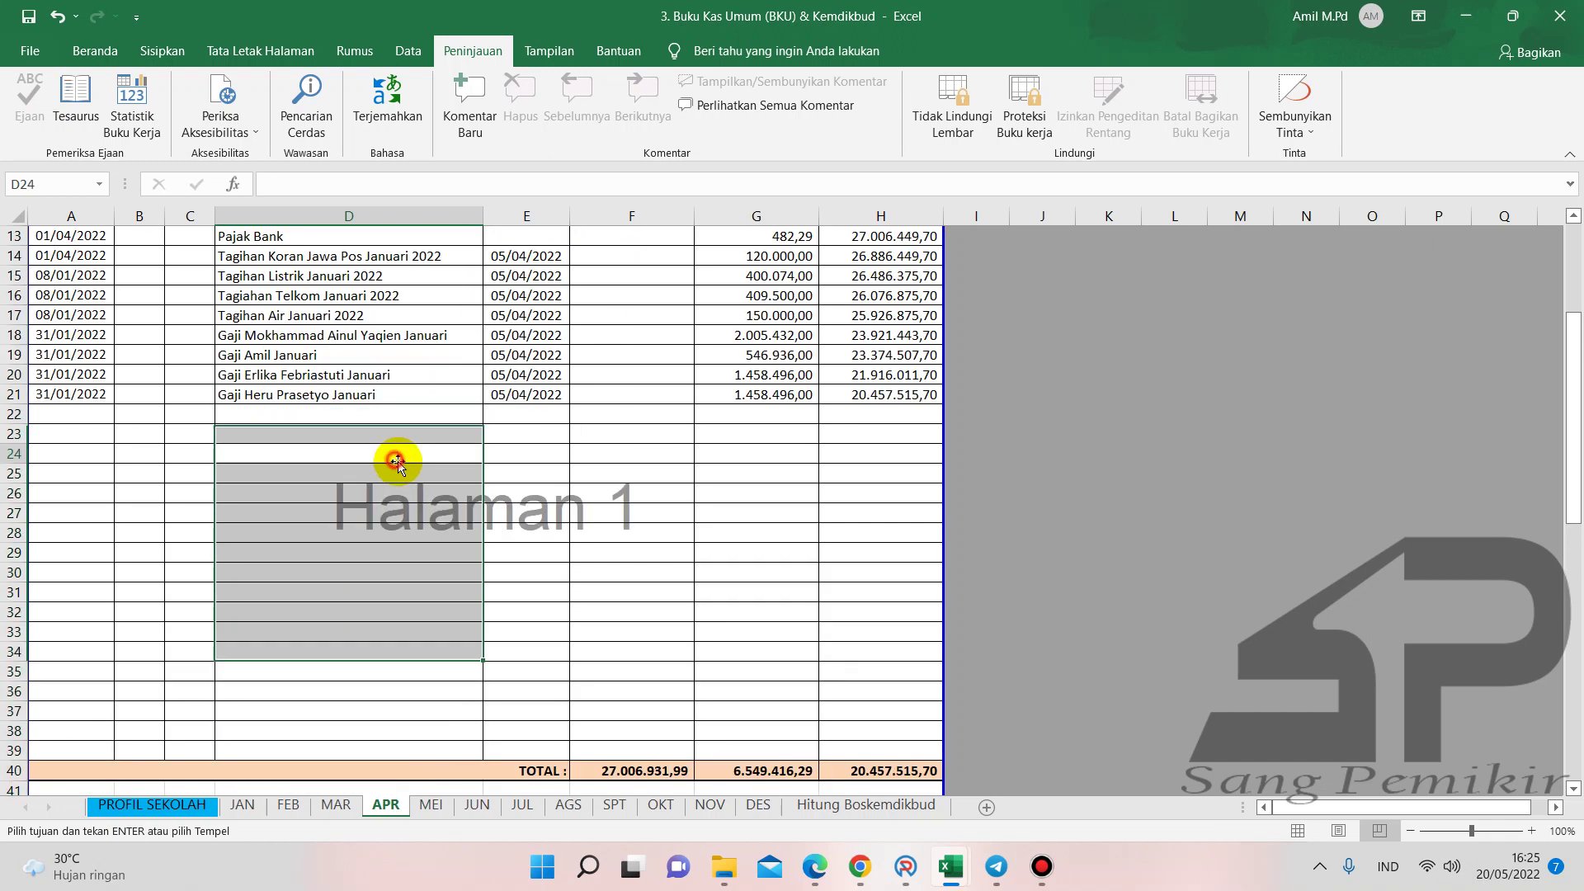
pyautogui.doubleClick(401, 454)
pyautogui.click(401, 476)
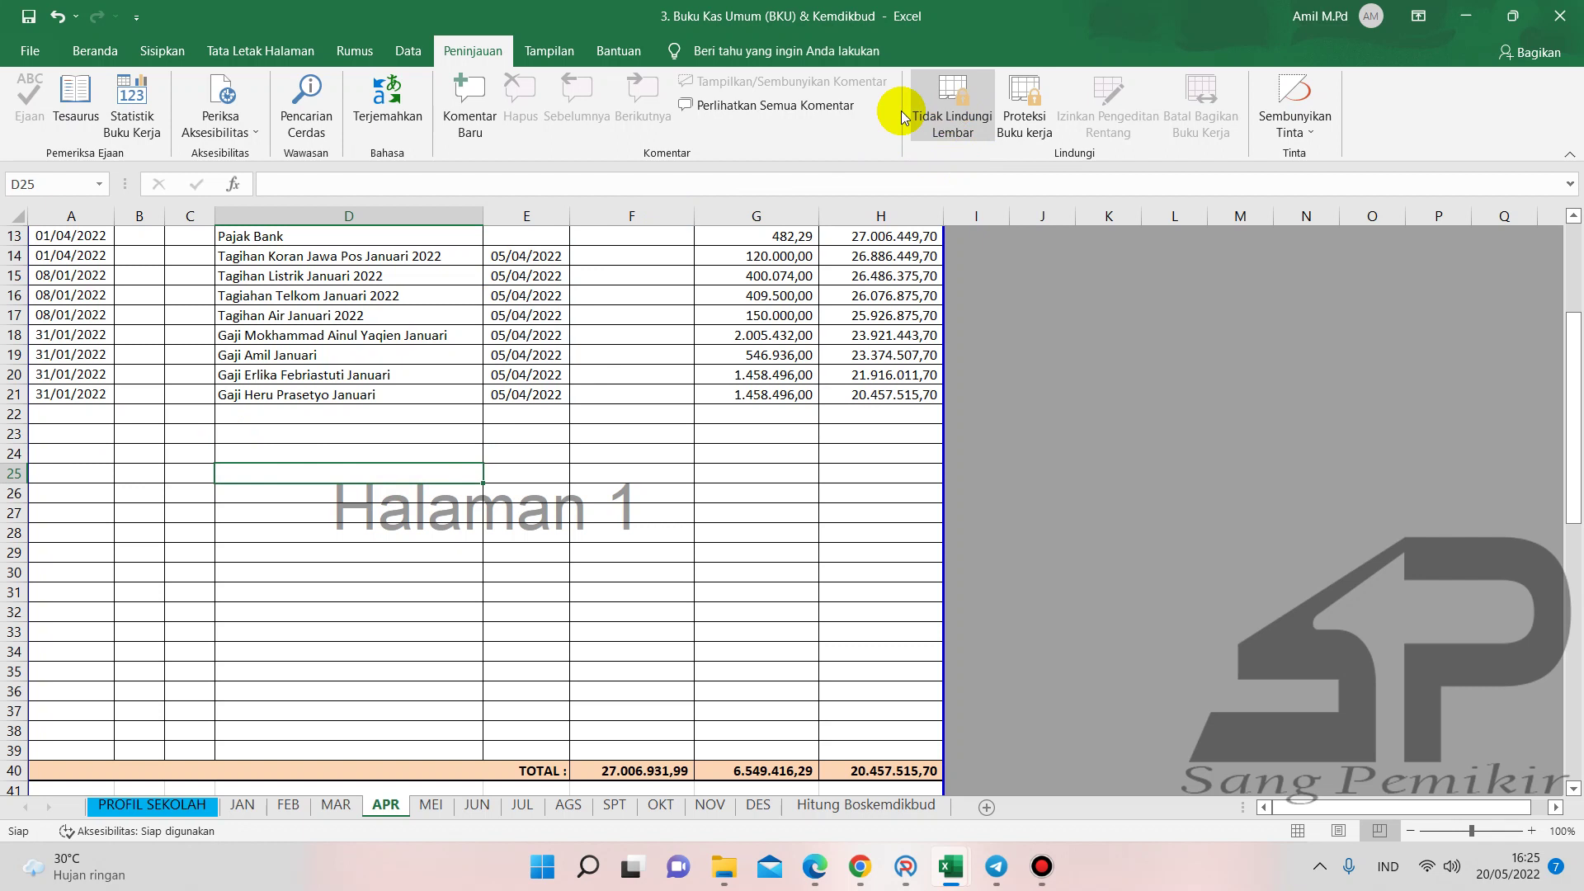
pyautogui.click(959, 106)
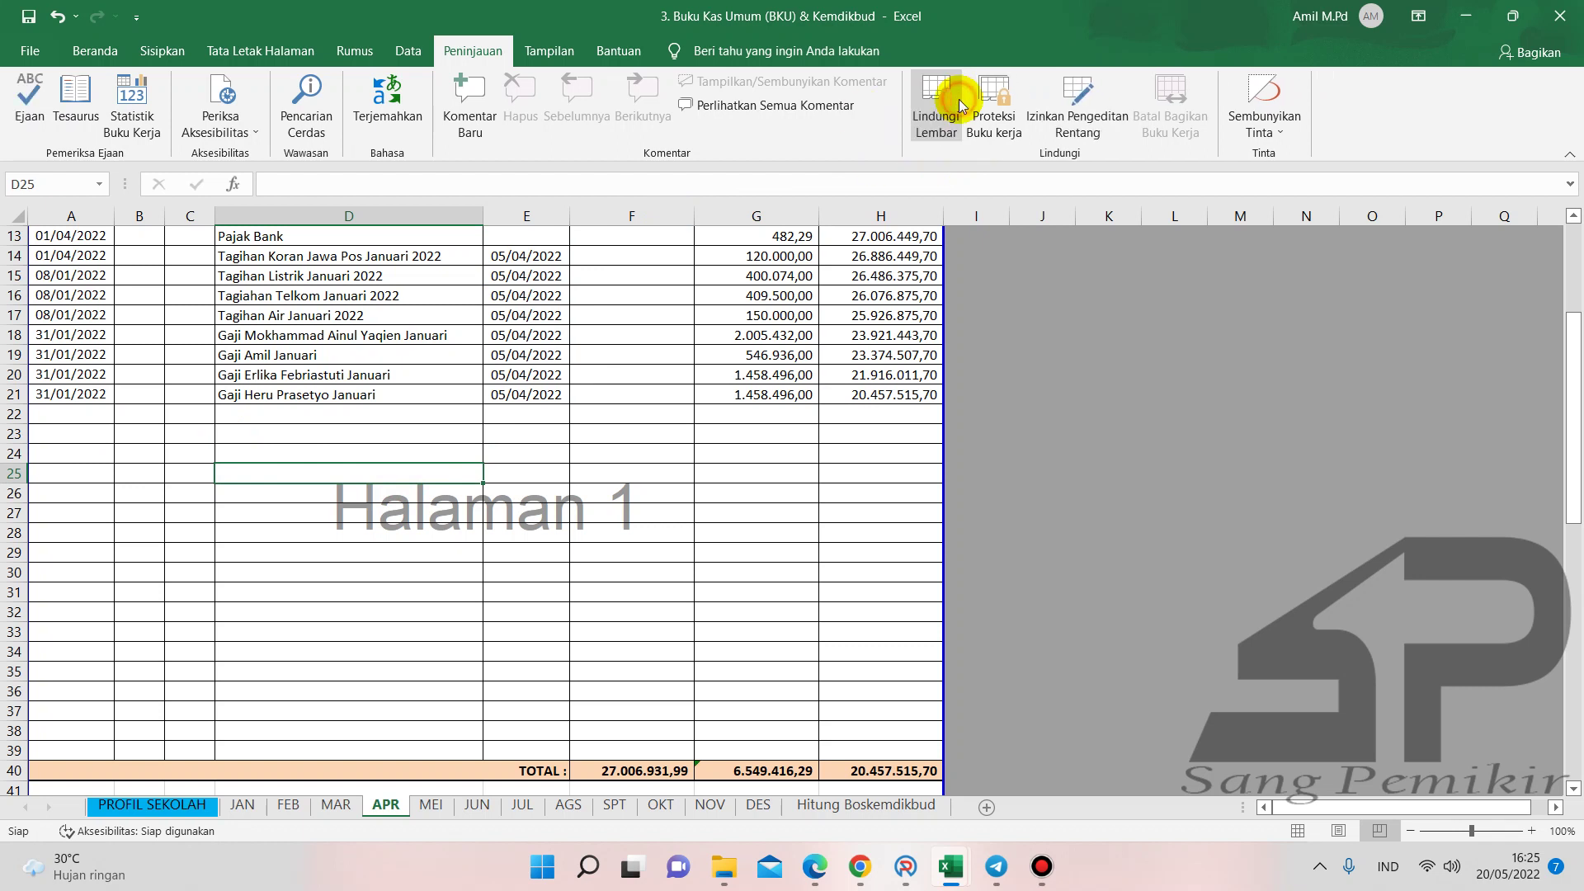
# - Select the whole of row 25 in preparation for inserting rows
pyautogui.scroll(-1, 474, 54)
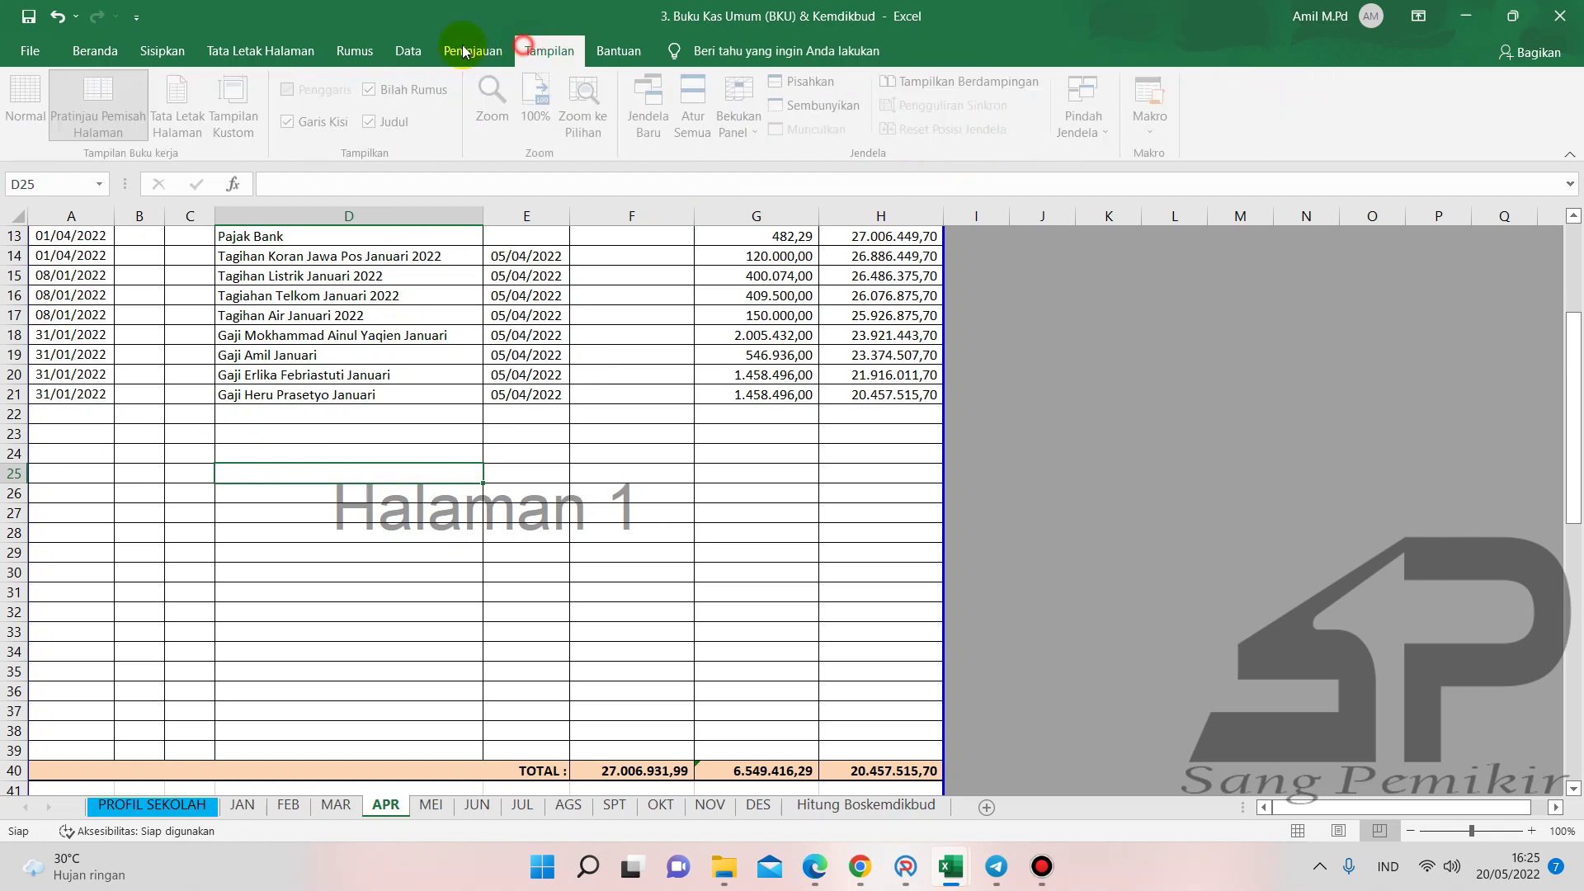
pyautogui.click(472, 55)
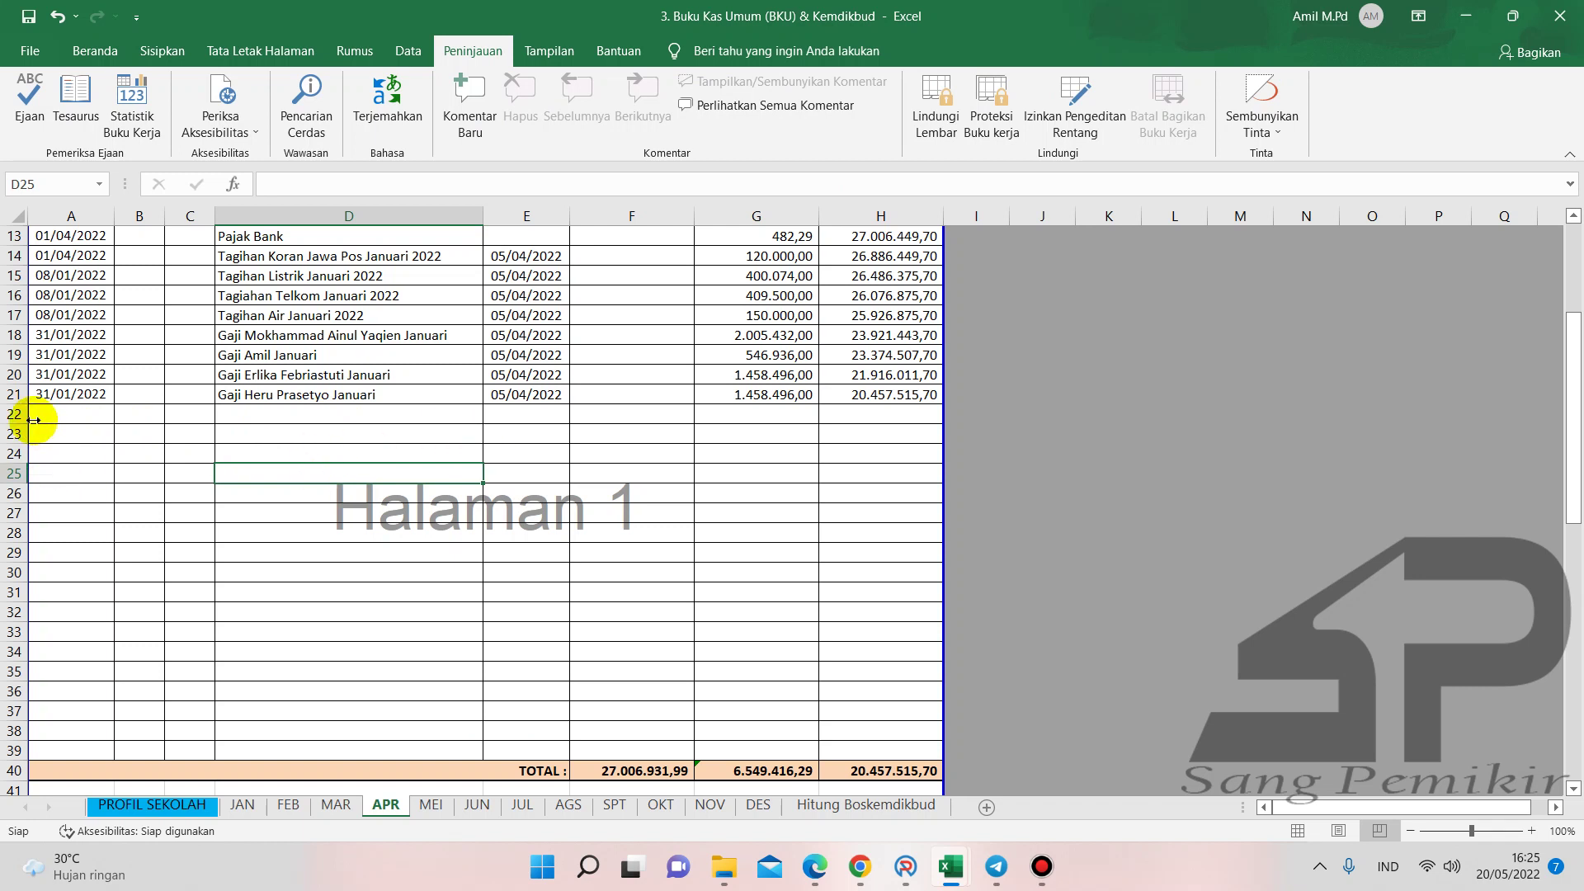
pyautogui.click(14, 473)
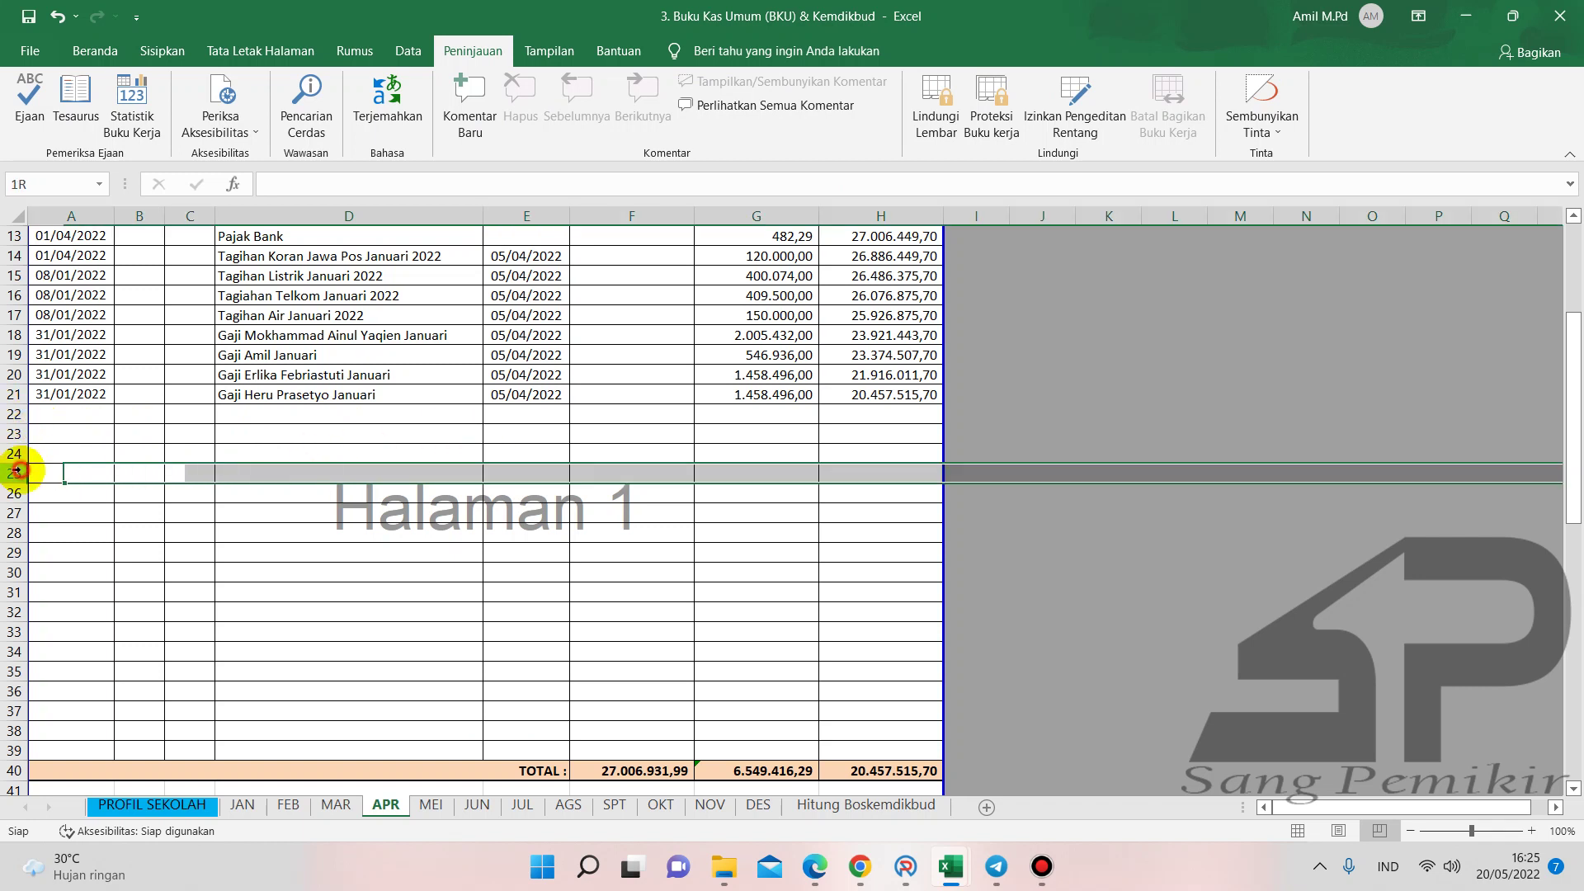
pyautogui.click(16, 413)
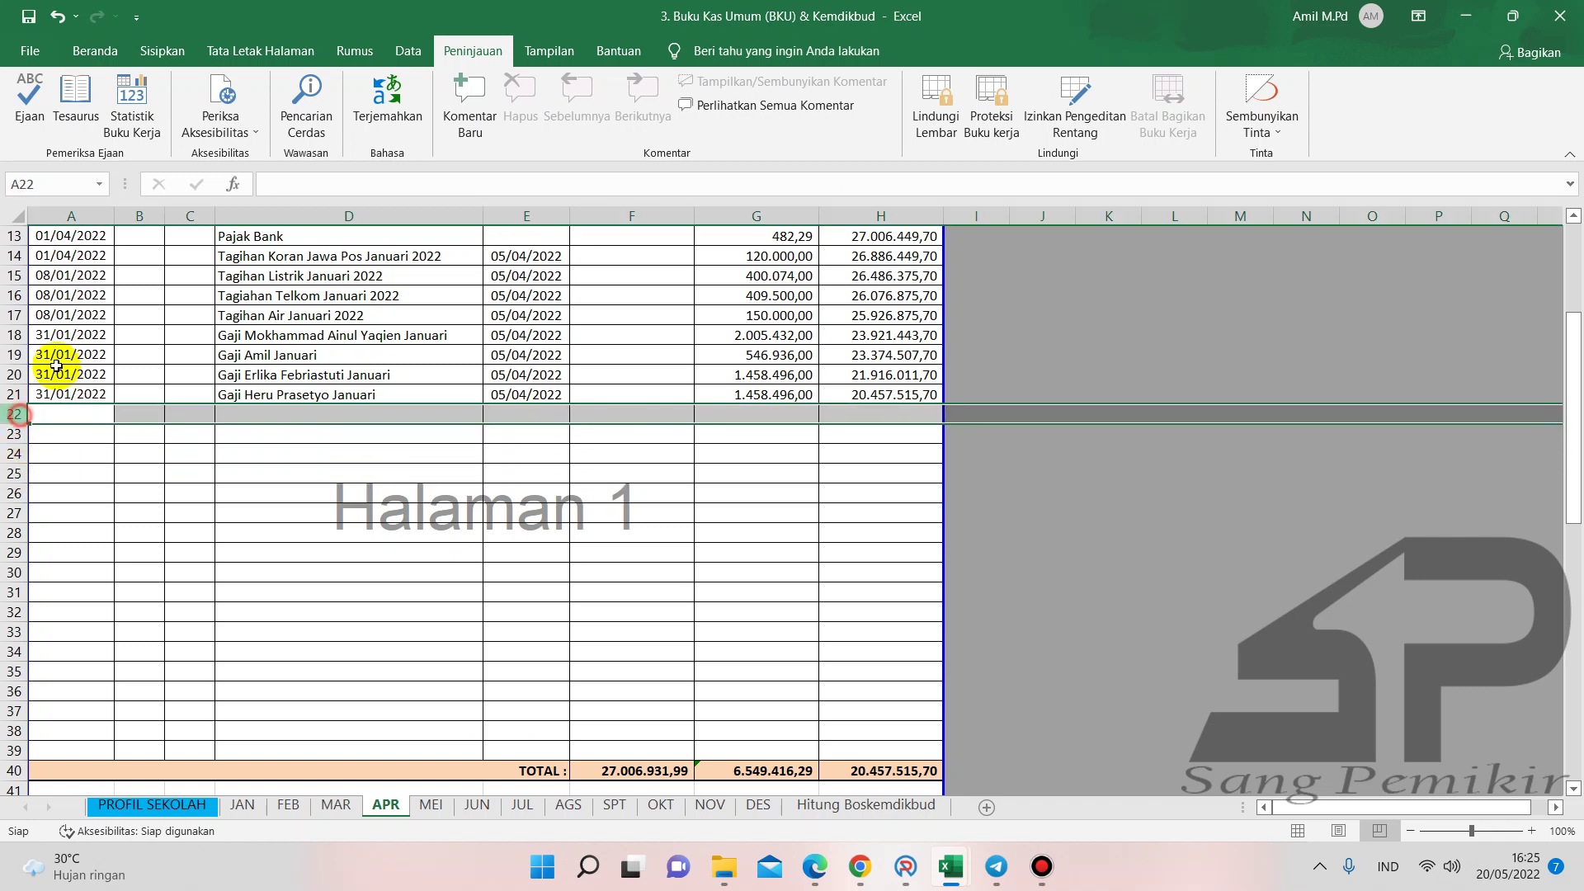
pyautogui.click(15, 472)
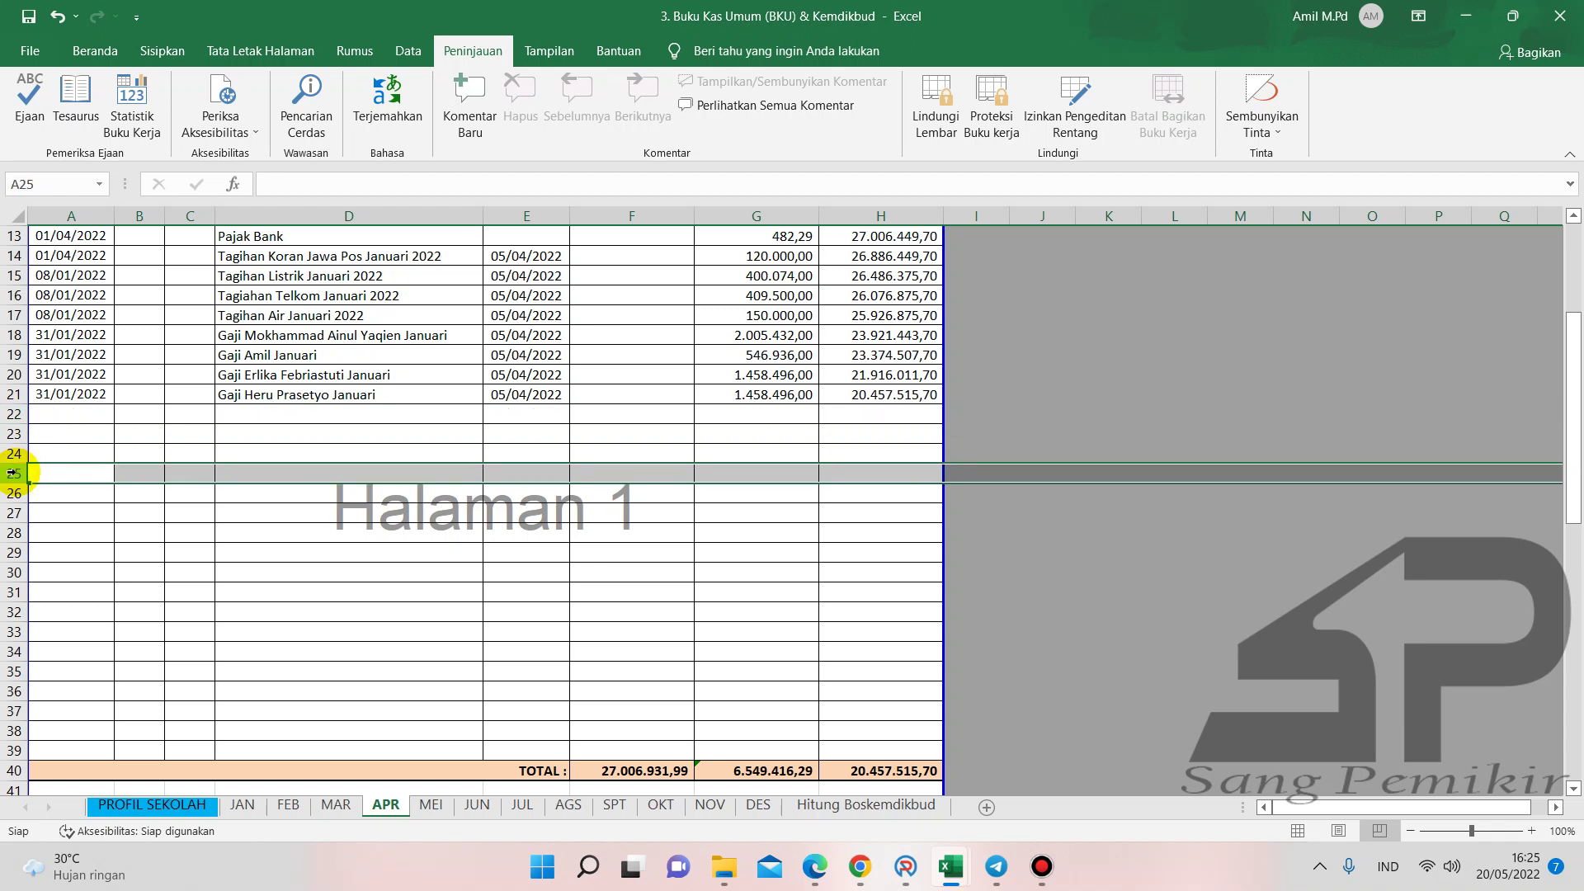
pyautogui.click(93, 51)
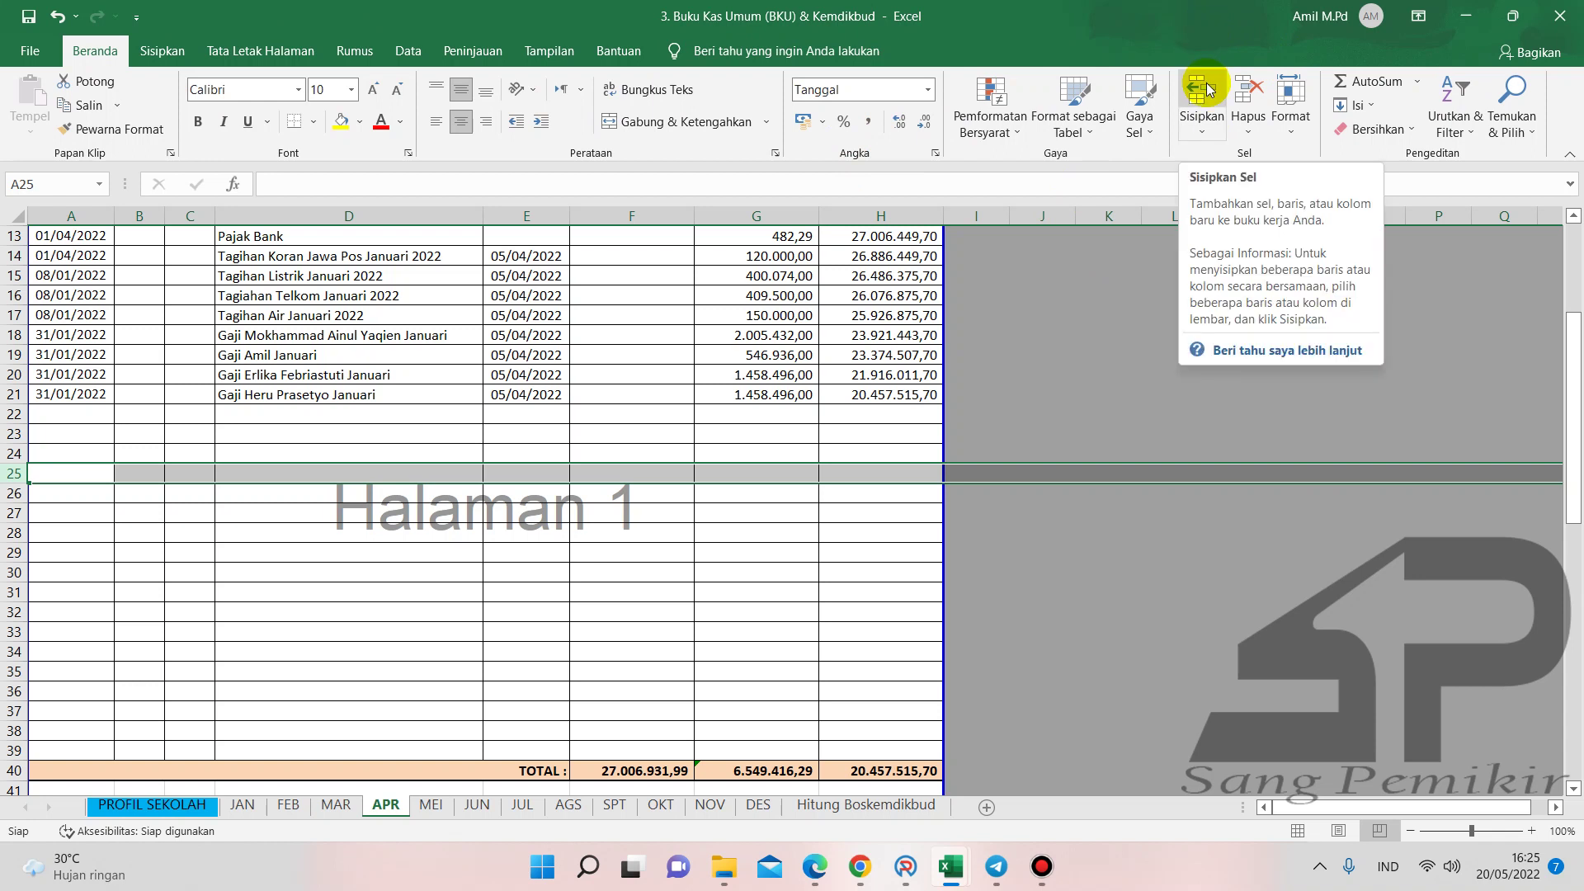
# - Insert a series of blank rows at row 25 using Sisipkan
pyautogui.scroll(-3, 532, 520)
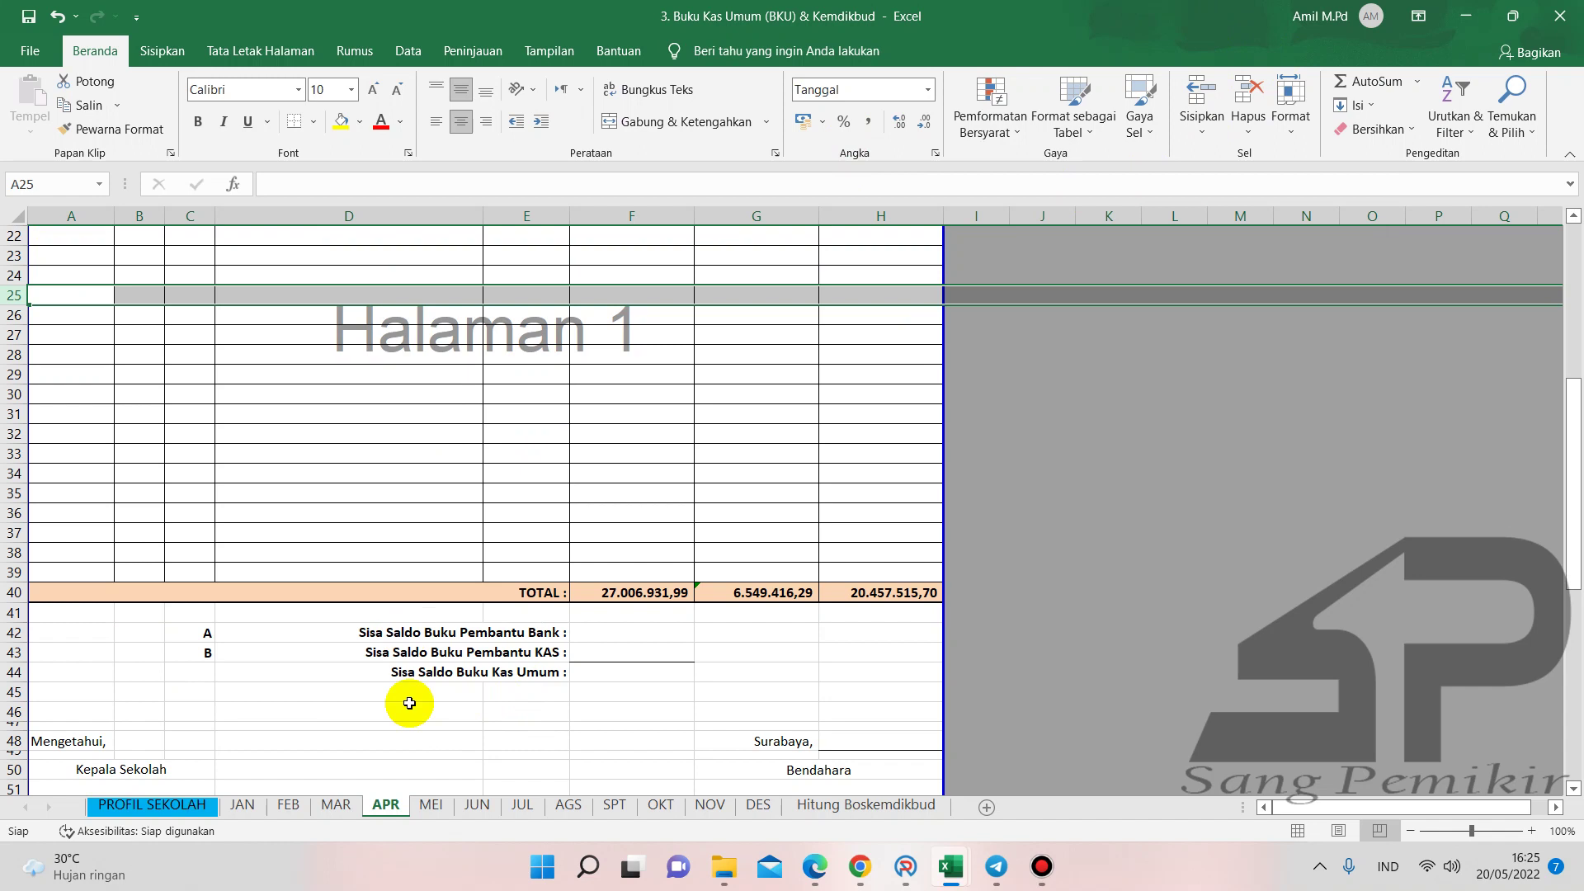
pyautogui.scroll(6, 512, 564)
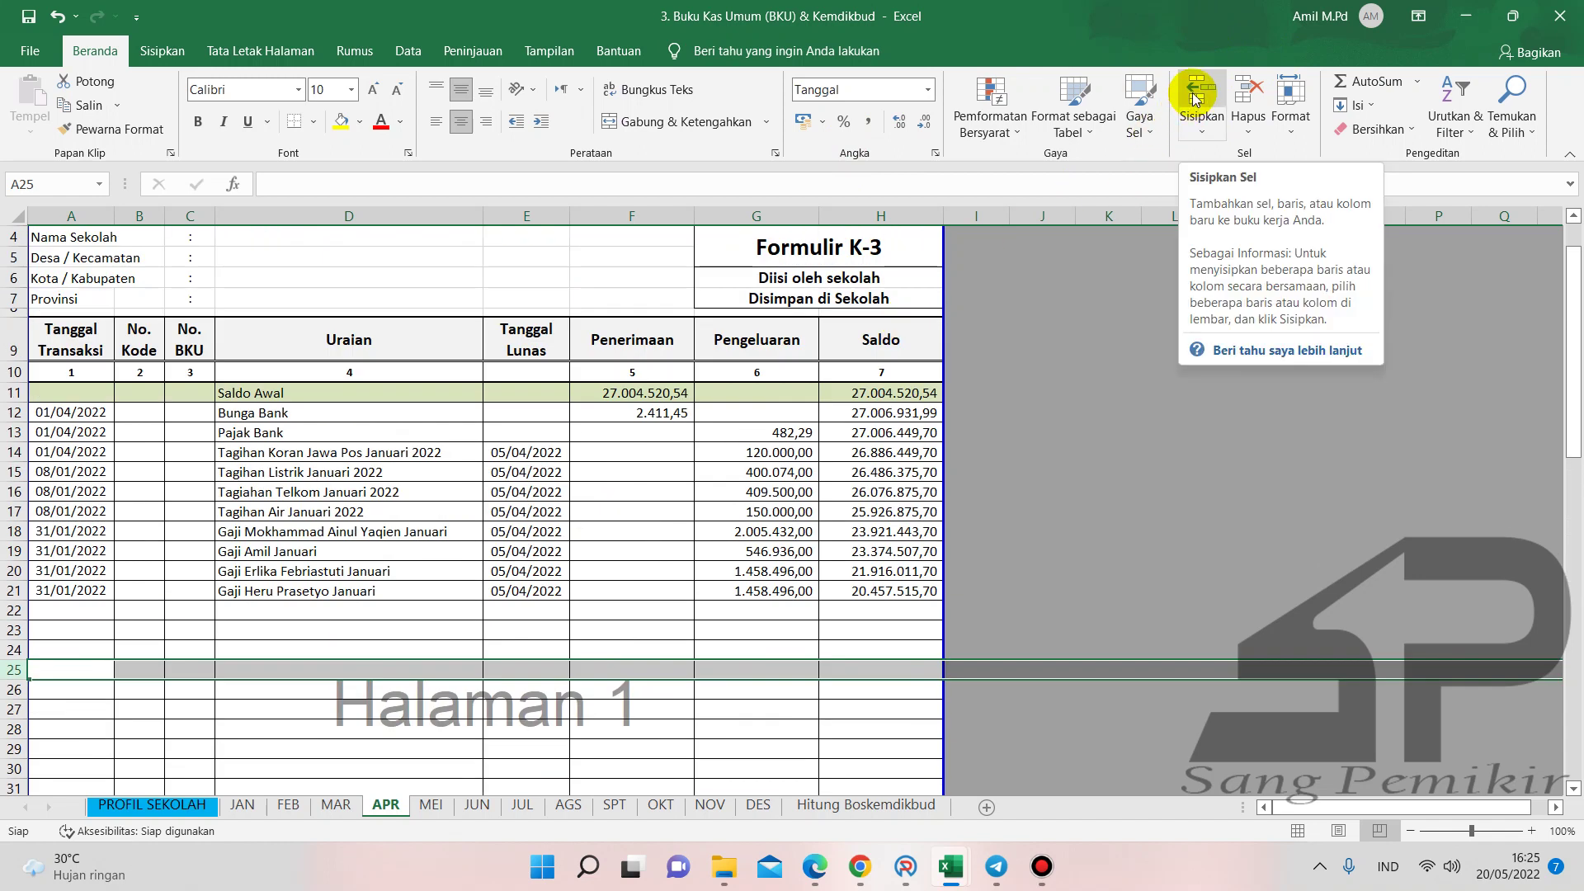
pyautogui.click(1196, 100)
pyautogui.click(1193, 96)
pyautogui.click(1192, 93)
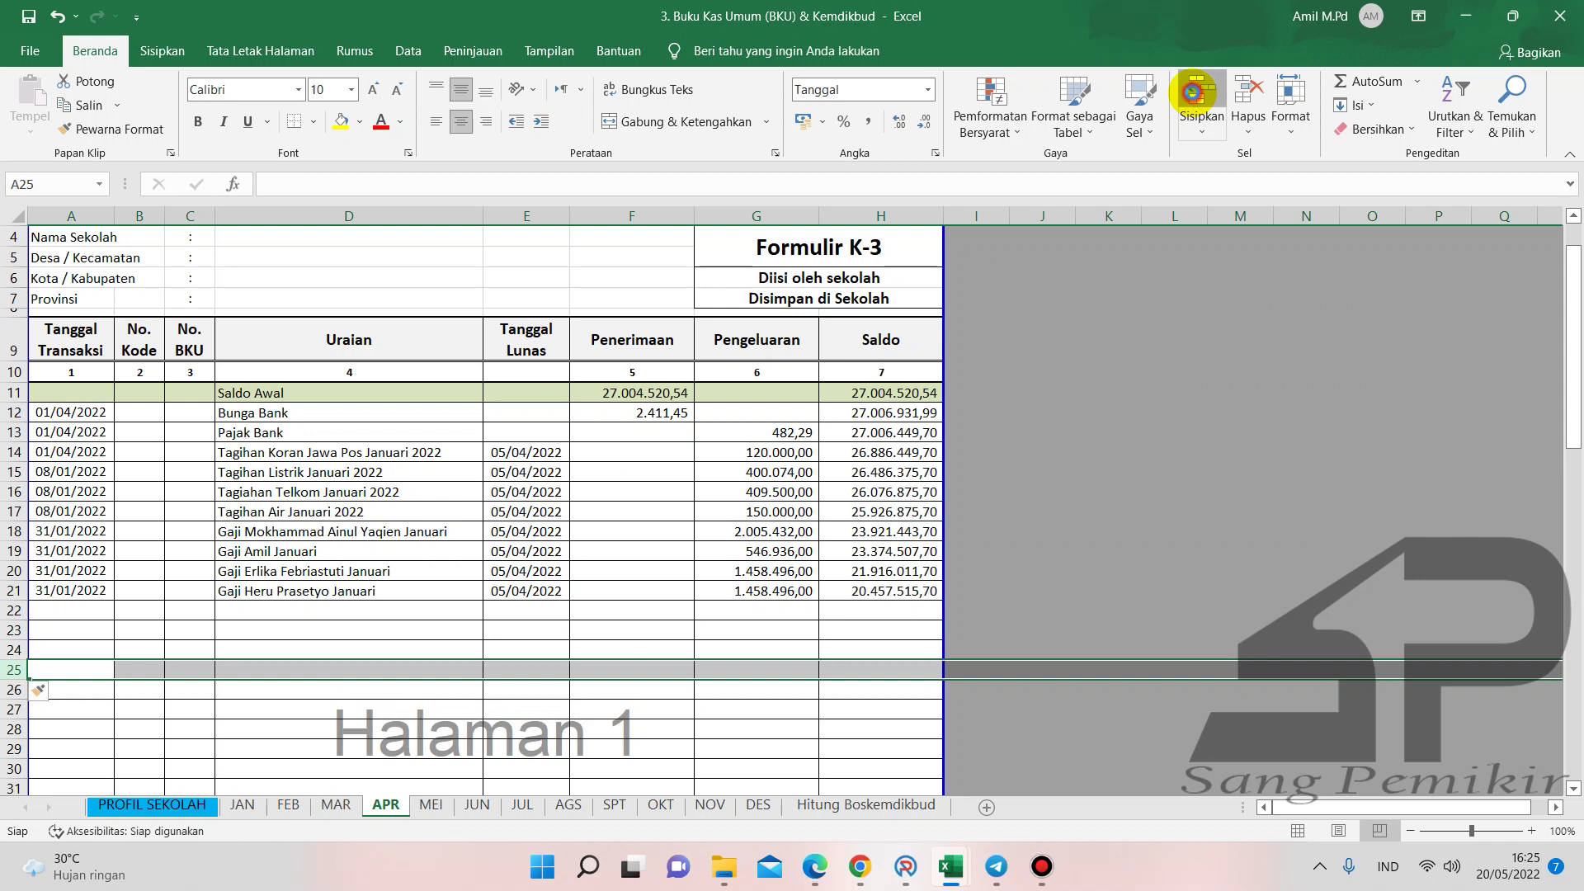
pyautogui.click(1193, 94)
pyautogui.click(1193, 95)
pyautogui.click(1194, 97)
pyautogui.click(1195, 98)
pyautogui.click(1195, 99)
pyautogui.click(1194, 97)
pyautogui.click(1194, 97)
pyautogui.click(1193, 97)
# - Select G28, then check the Saldo formula in cell H22
pyautogui.scroll(-1, 825, 650)
pyautogui.scroll(-1, 826, 650)
pyautogui.click(769, 665)
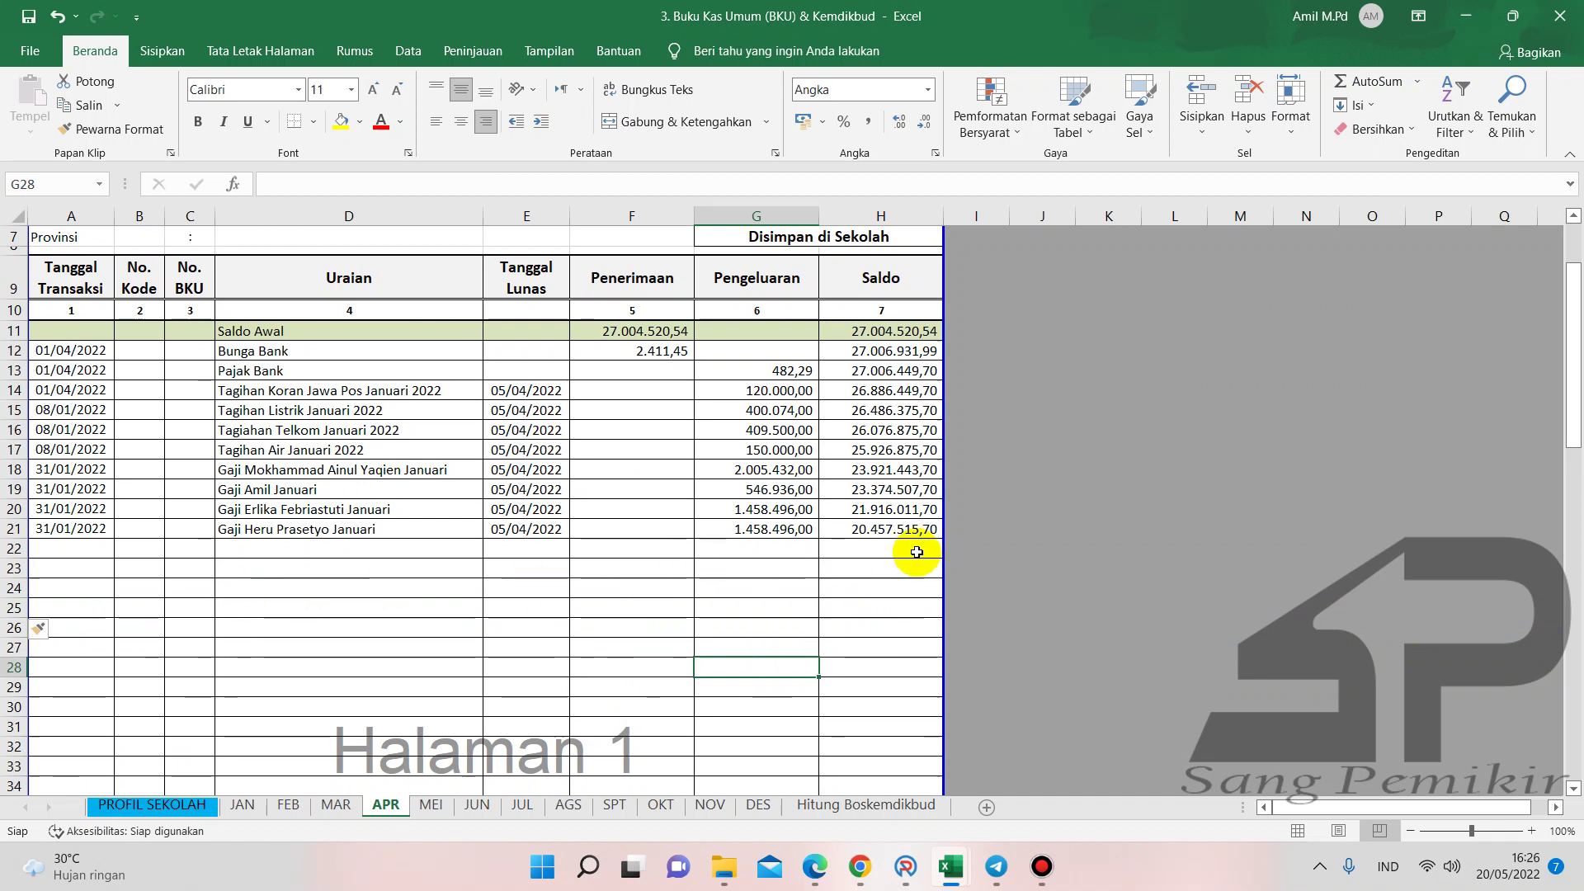
pyautogui.click(878, 550)
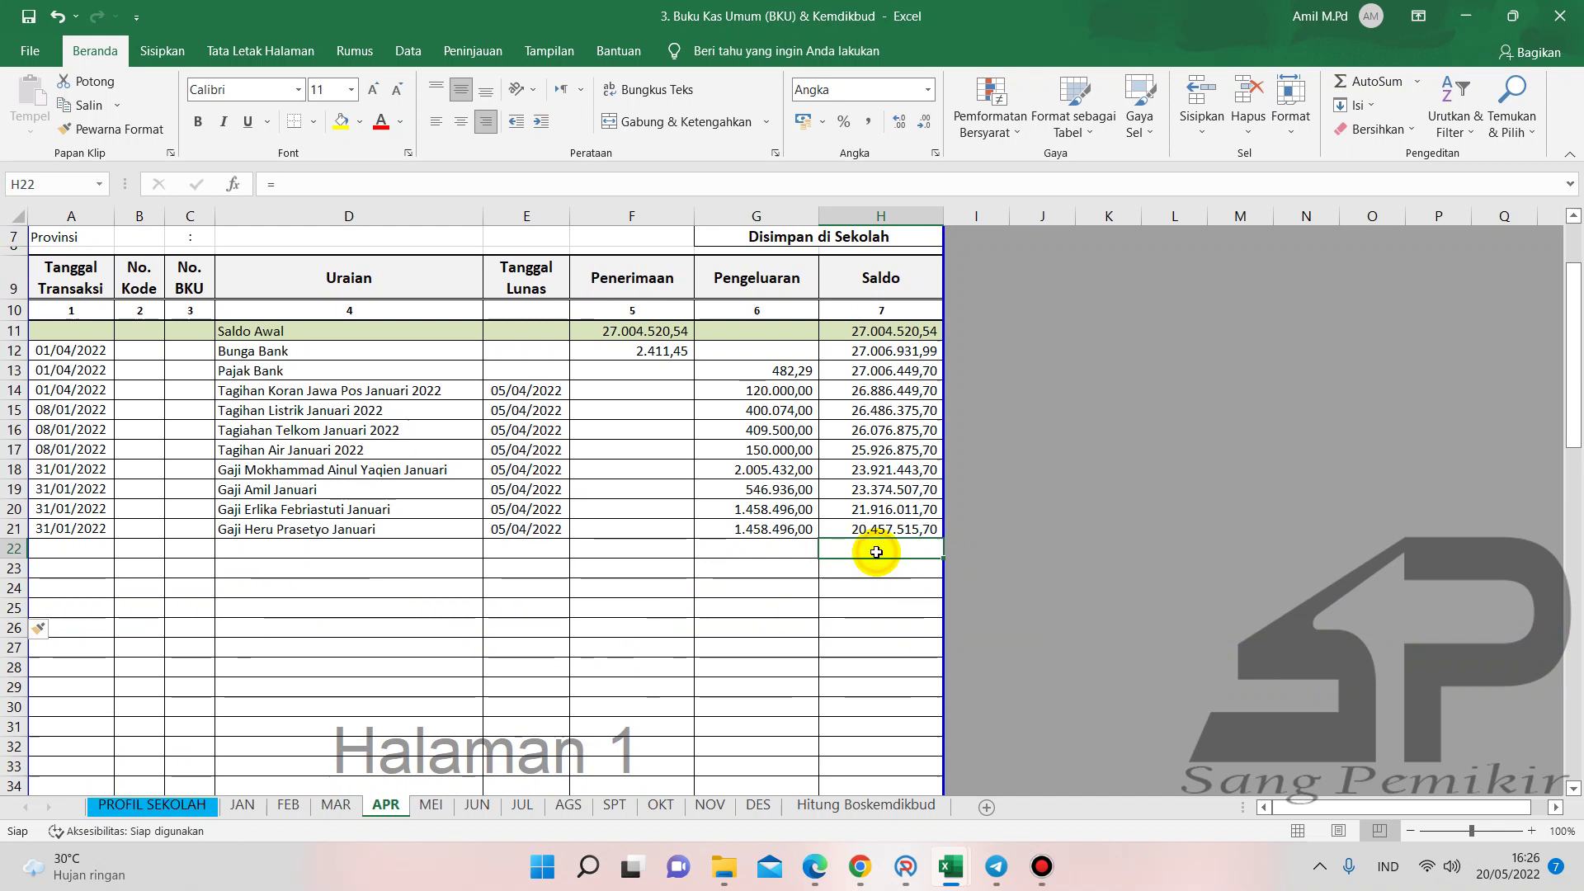
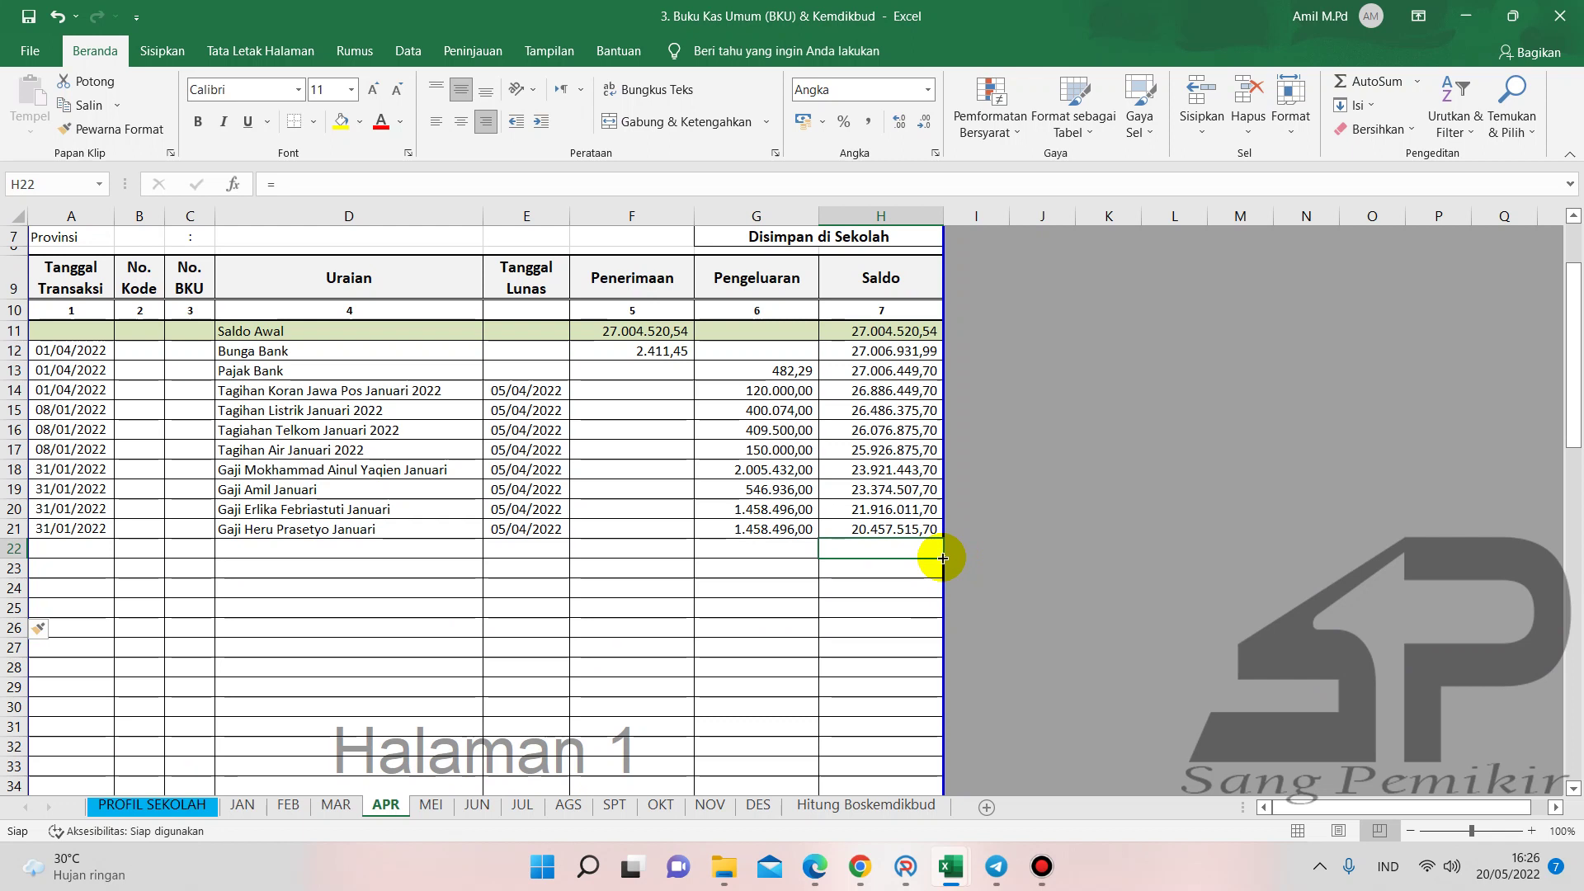
# - Fill the H22 Saldo formula down to H50, ending at a 20.457.515,70 balance
pyautogui.moveTo(943, 558)
pyautogui.mouseDown()
pyautogui.moveTo(951, 836)
pyautogui.moveTo(930, 753)
pyautogui.moveTo(930, 517)
pyautogui.moveTo(940, 557)
pyautogui.mouseUp()
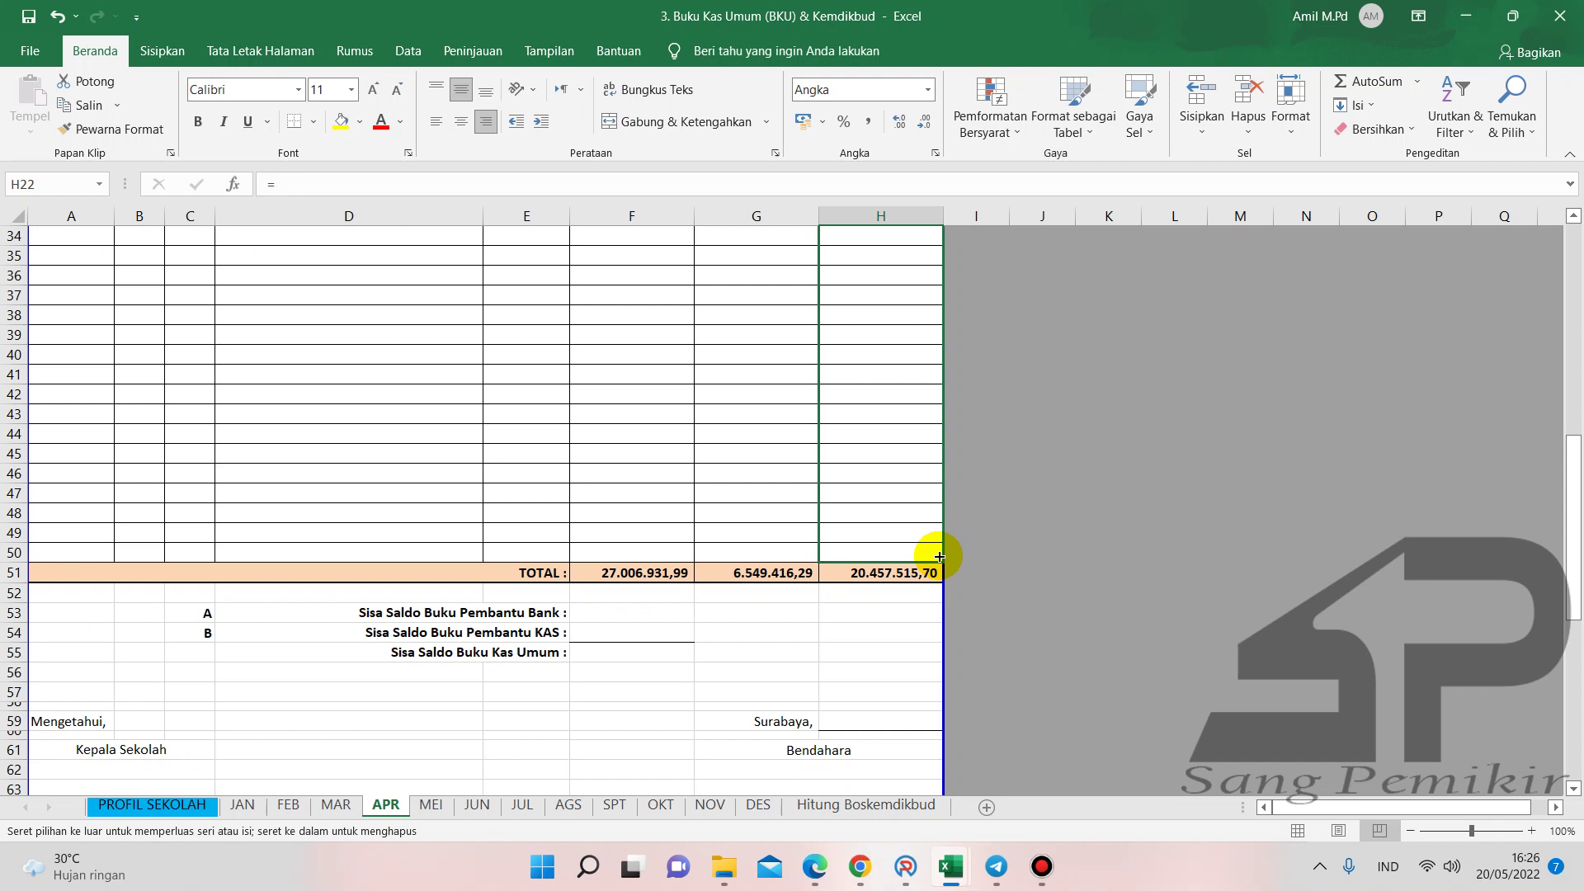
pyautogui.moveTo(940, 556); pyautogui.dragTo(938, 555)
pyautogui.scroll(8, 685, 442)
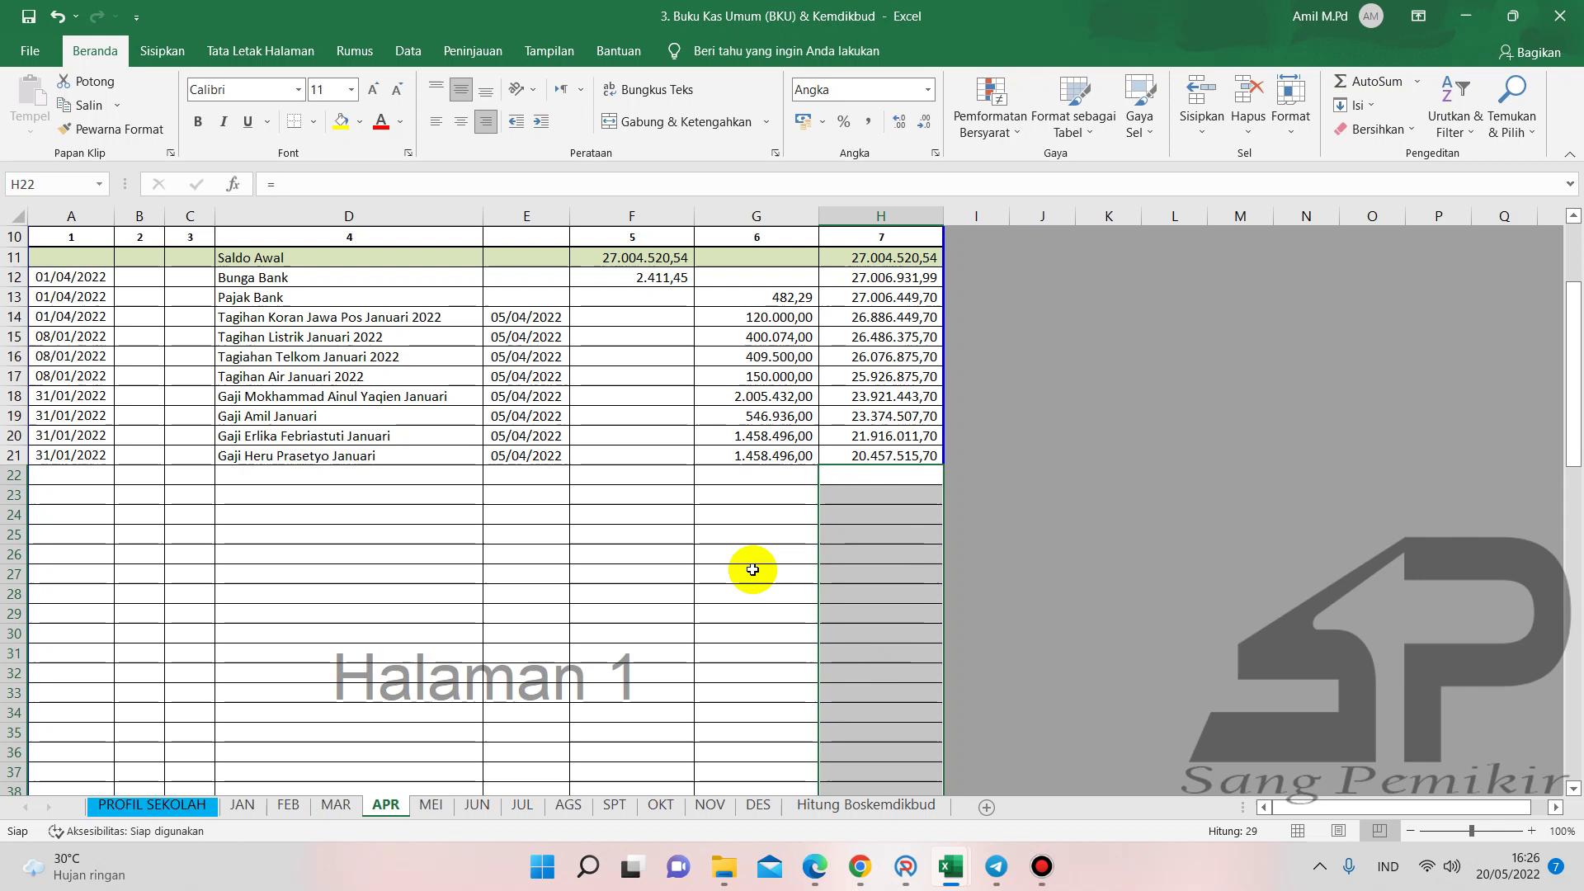
pyautogui.click(869, 495)
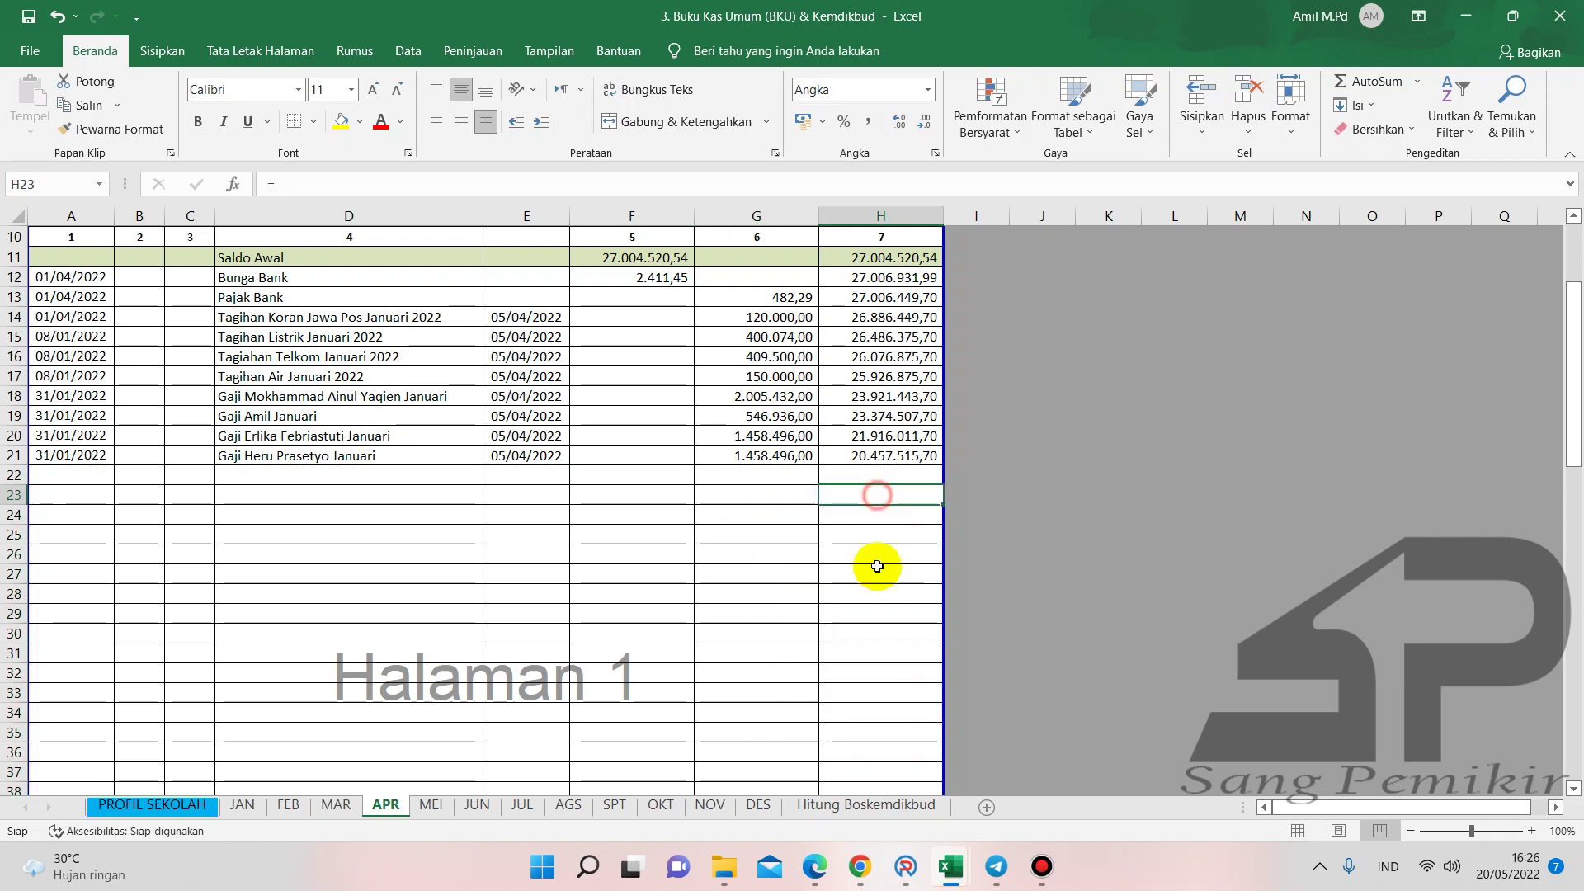
# - Protect the APR sheet with Lindungi Lembar using the default settings
pyautogui.click(492, 56)
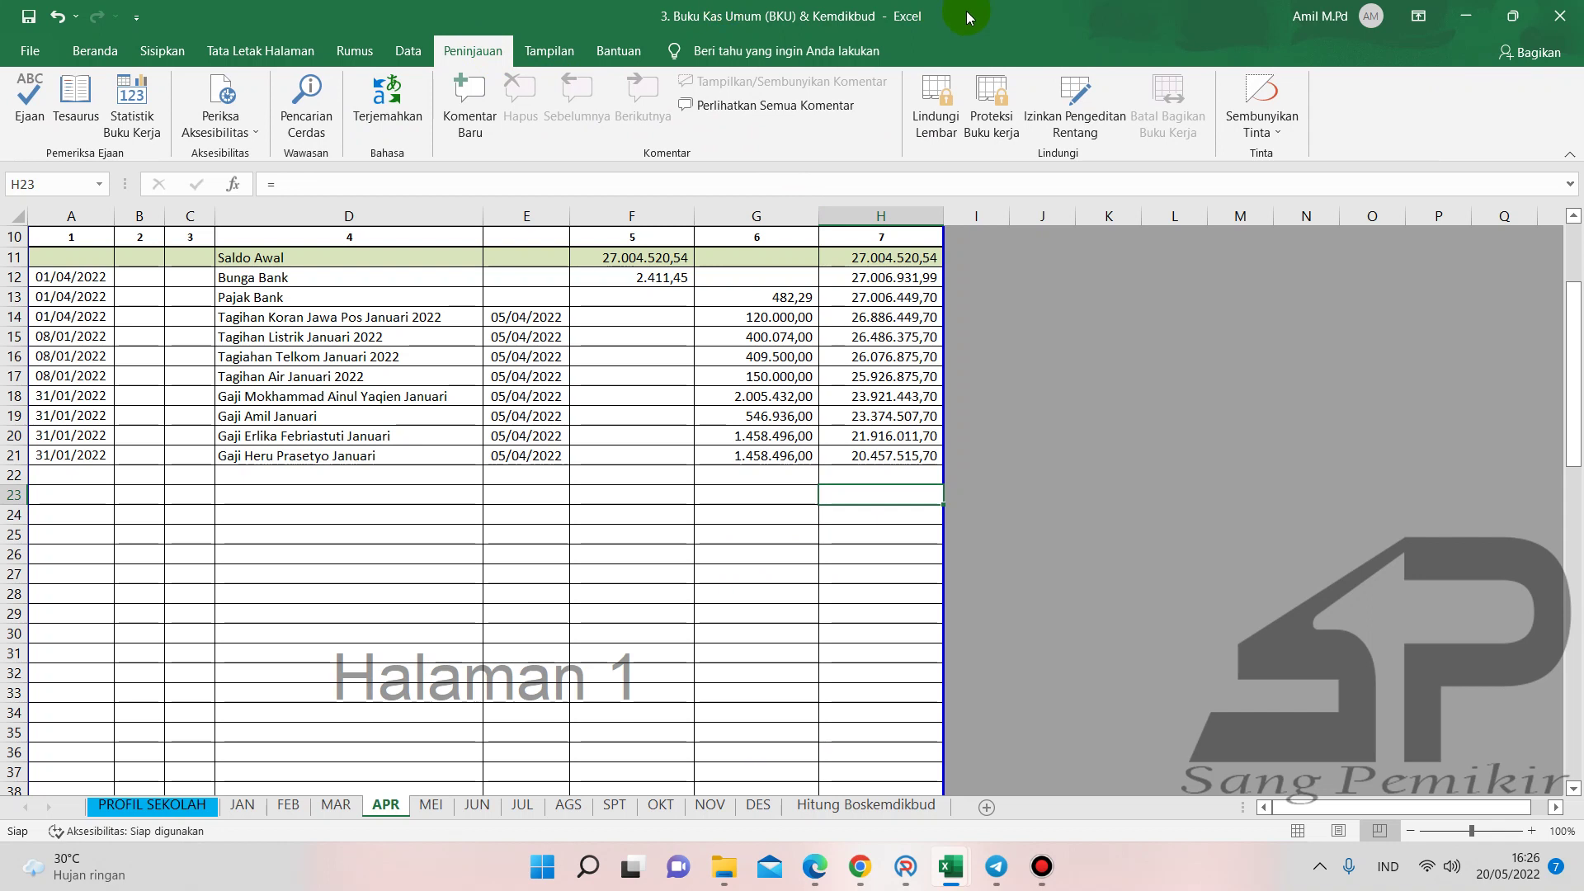
pyautogui.click(932, 112)
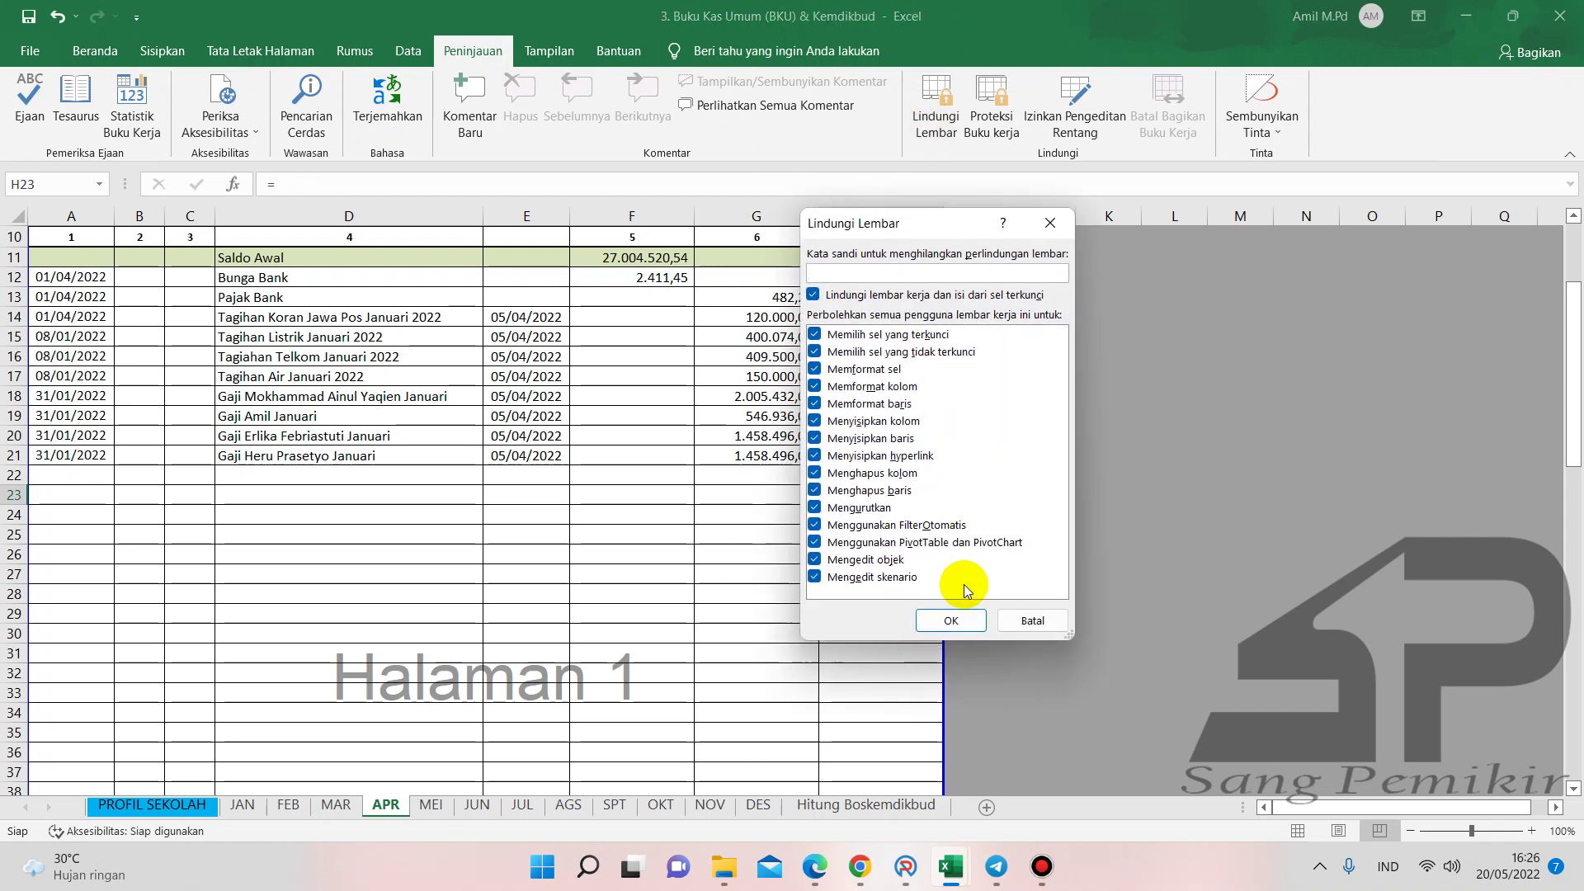
pyautogui.click(960, 613)
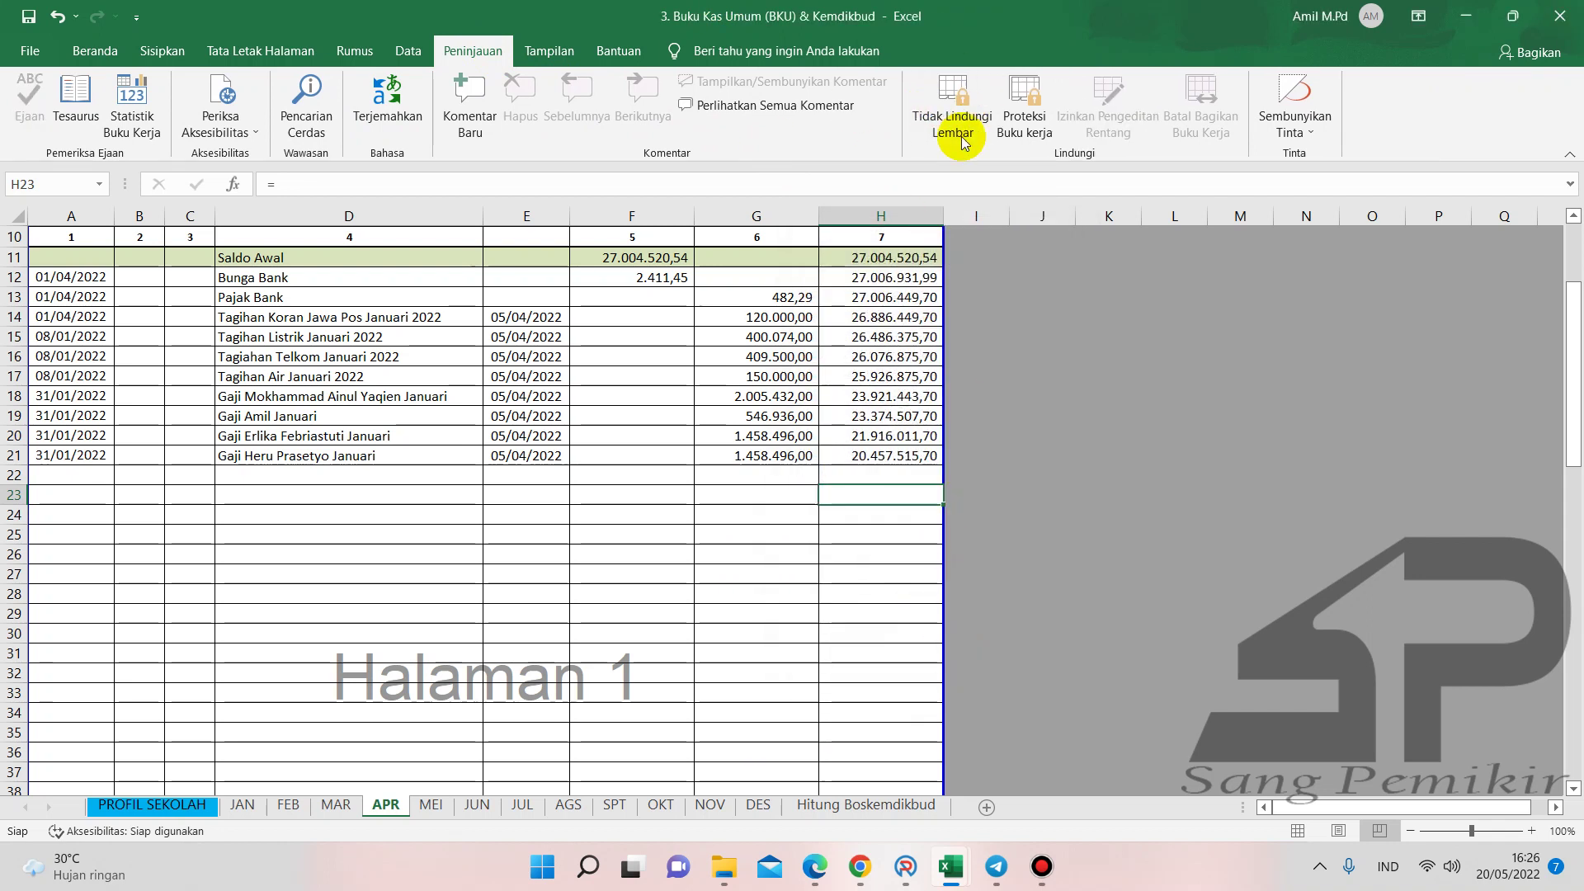
# - Go back to the Beranda tab and select cell D27 in the Uraian column
pyautogui.click(94, 51)
pyautogui.scroll(-2, 668, 590)
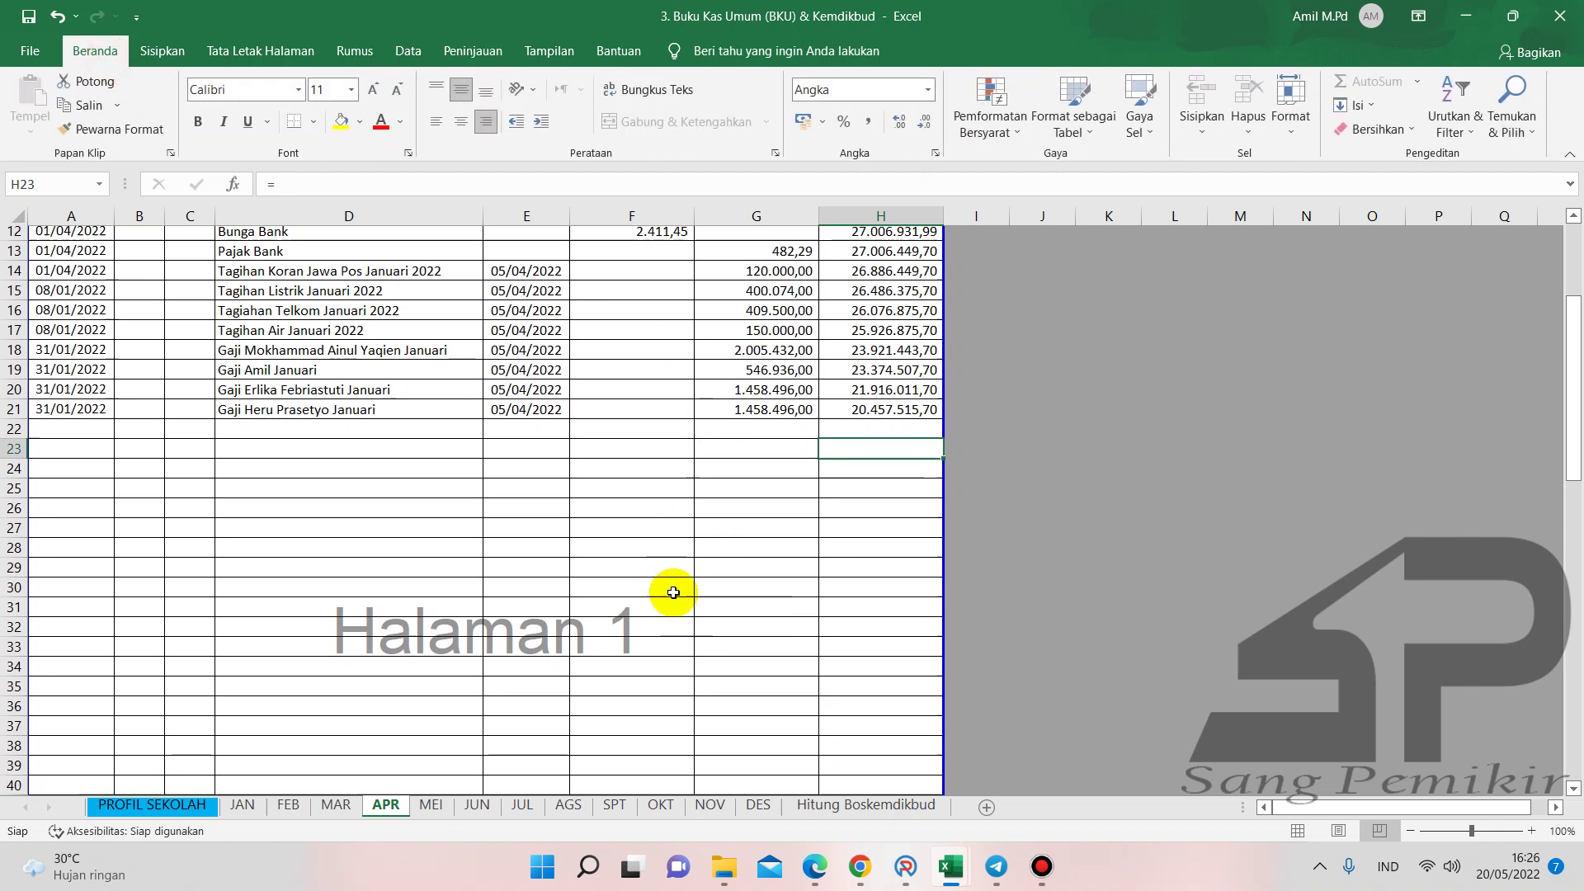
pyautogui.click(743, 524)
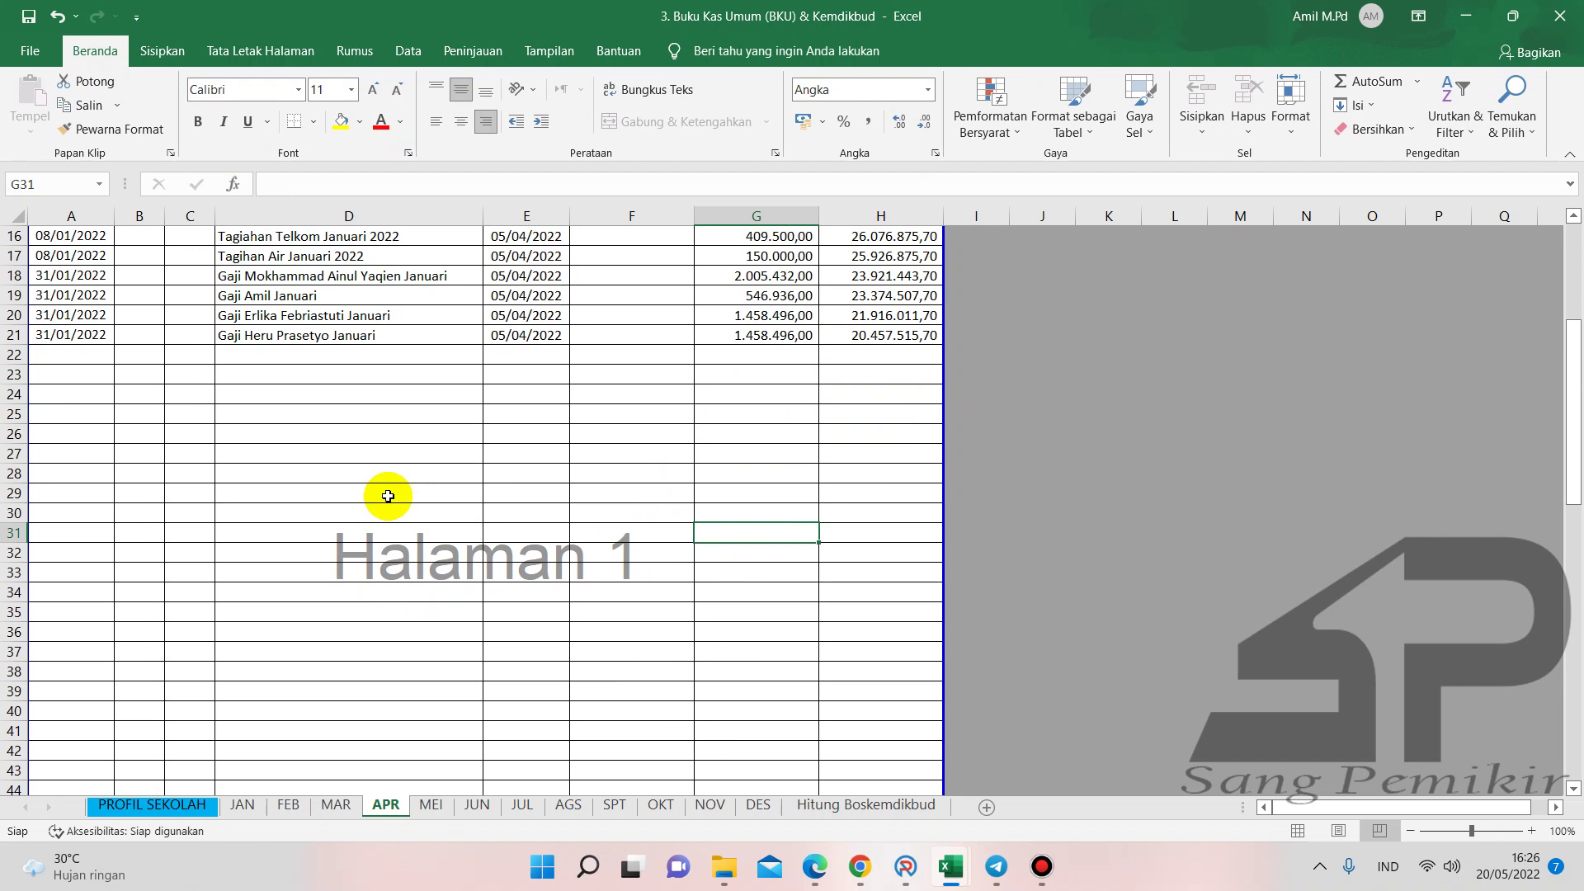
pyautogui.click(389, 451)
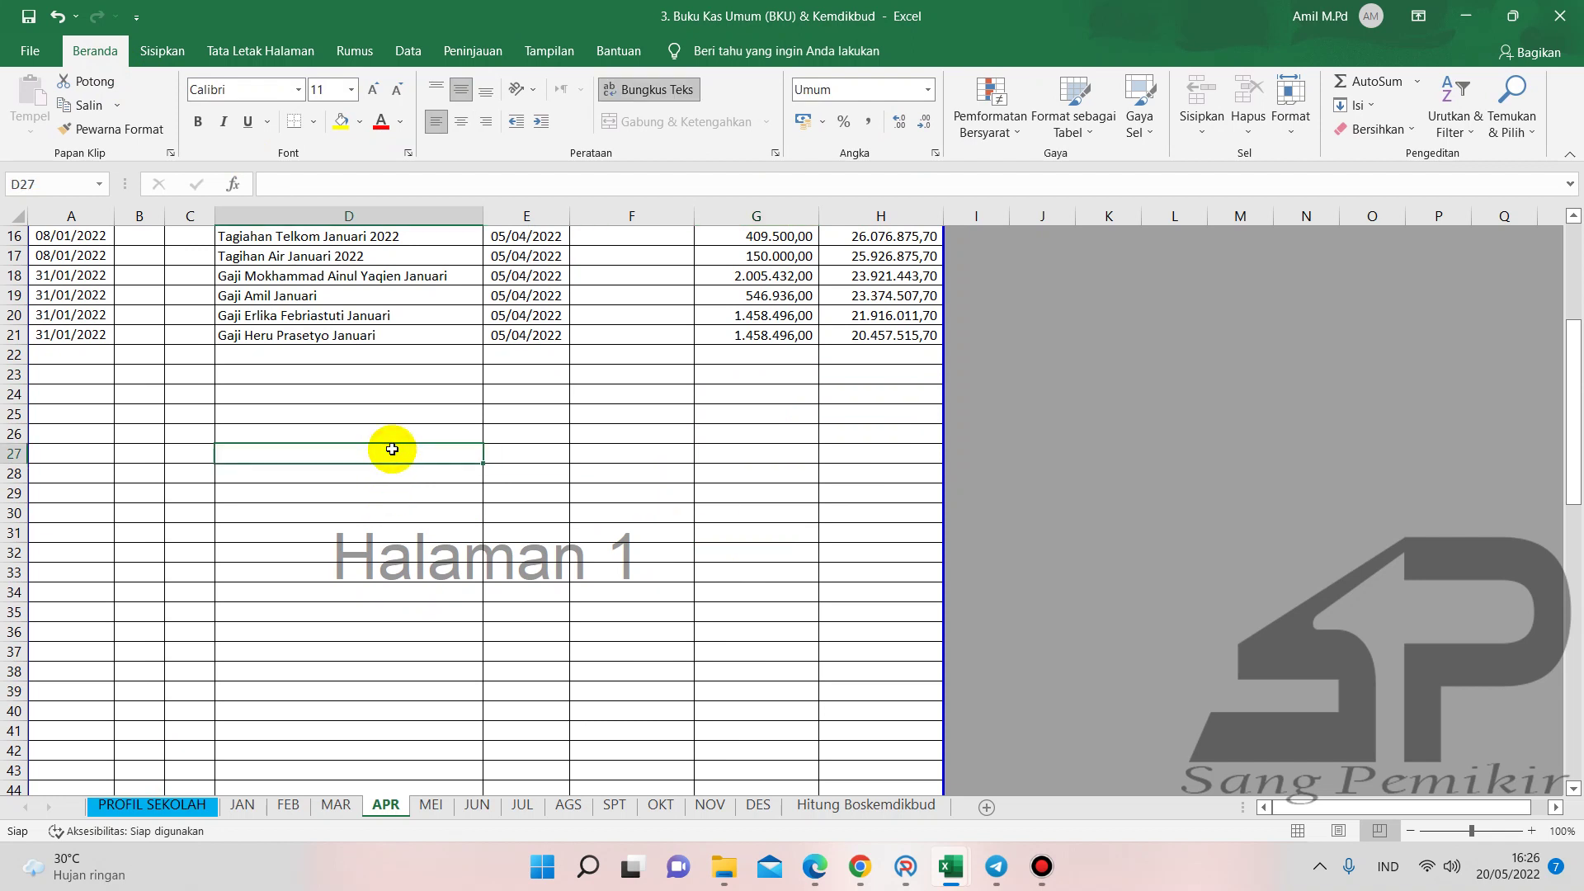
# - Paste the transaction descriptions copied from Buku Pembantu KAS into Buku Kas Umum starting at D22
pyautogui.moveTo(946, 862)
pyautogui.click(732, 766)
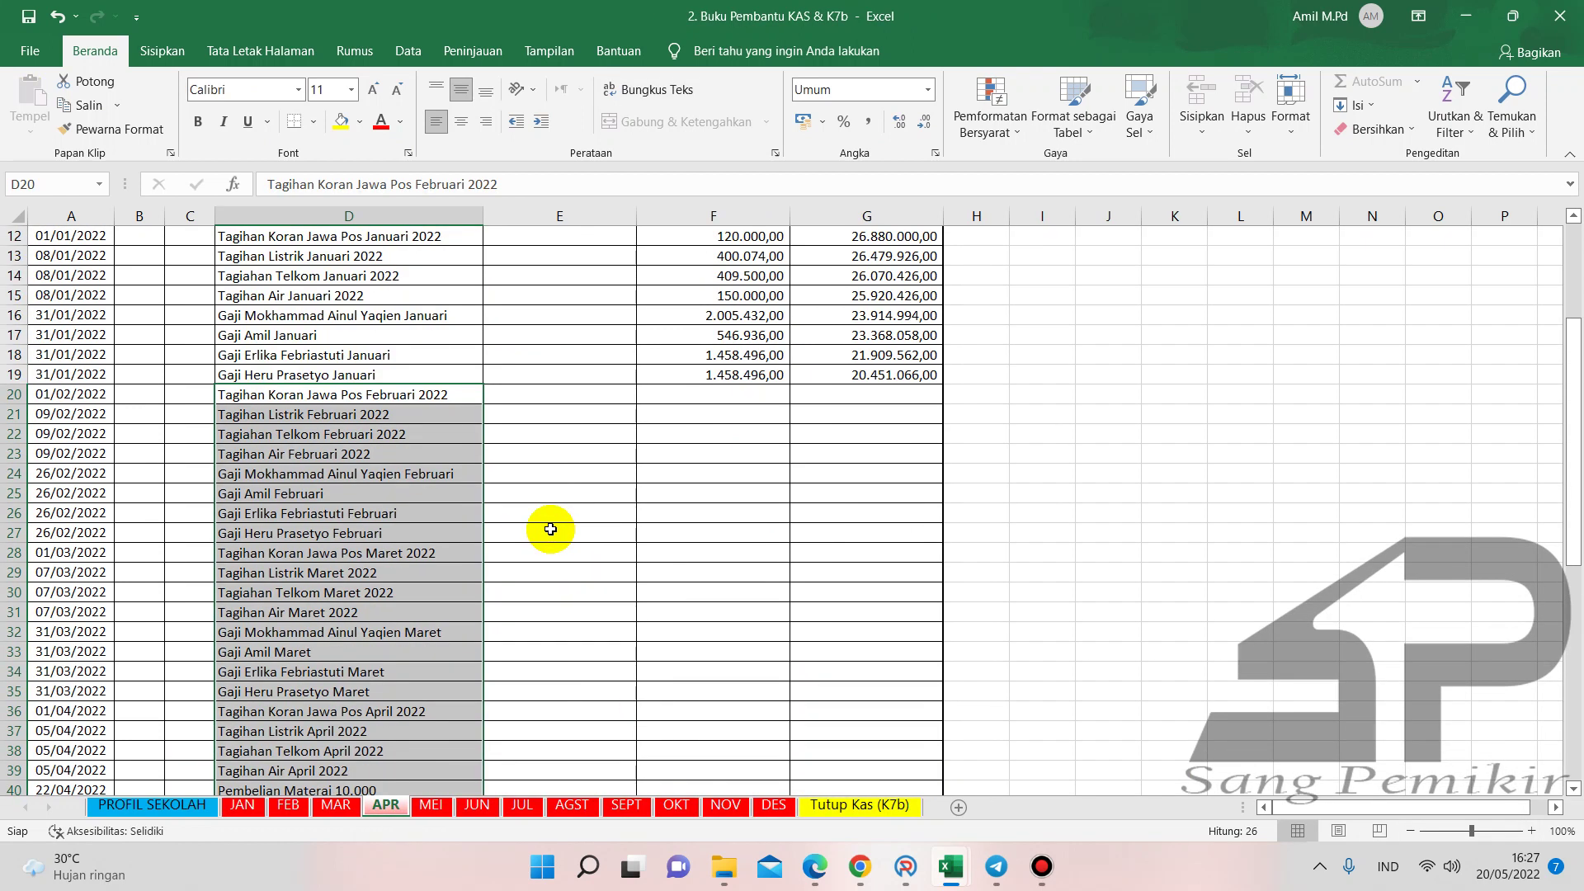
pyautogui.hotkey('ctrl', 'c')
pyautogui.moveTo(949, 864)
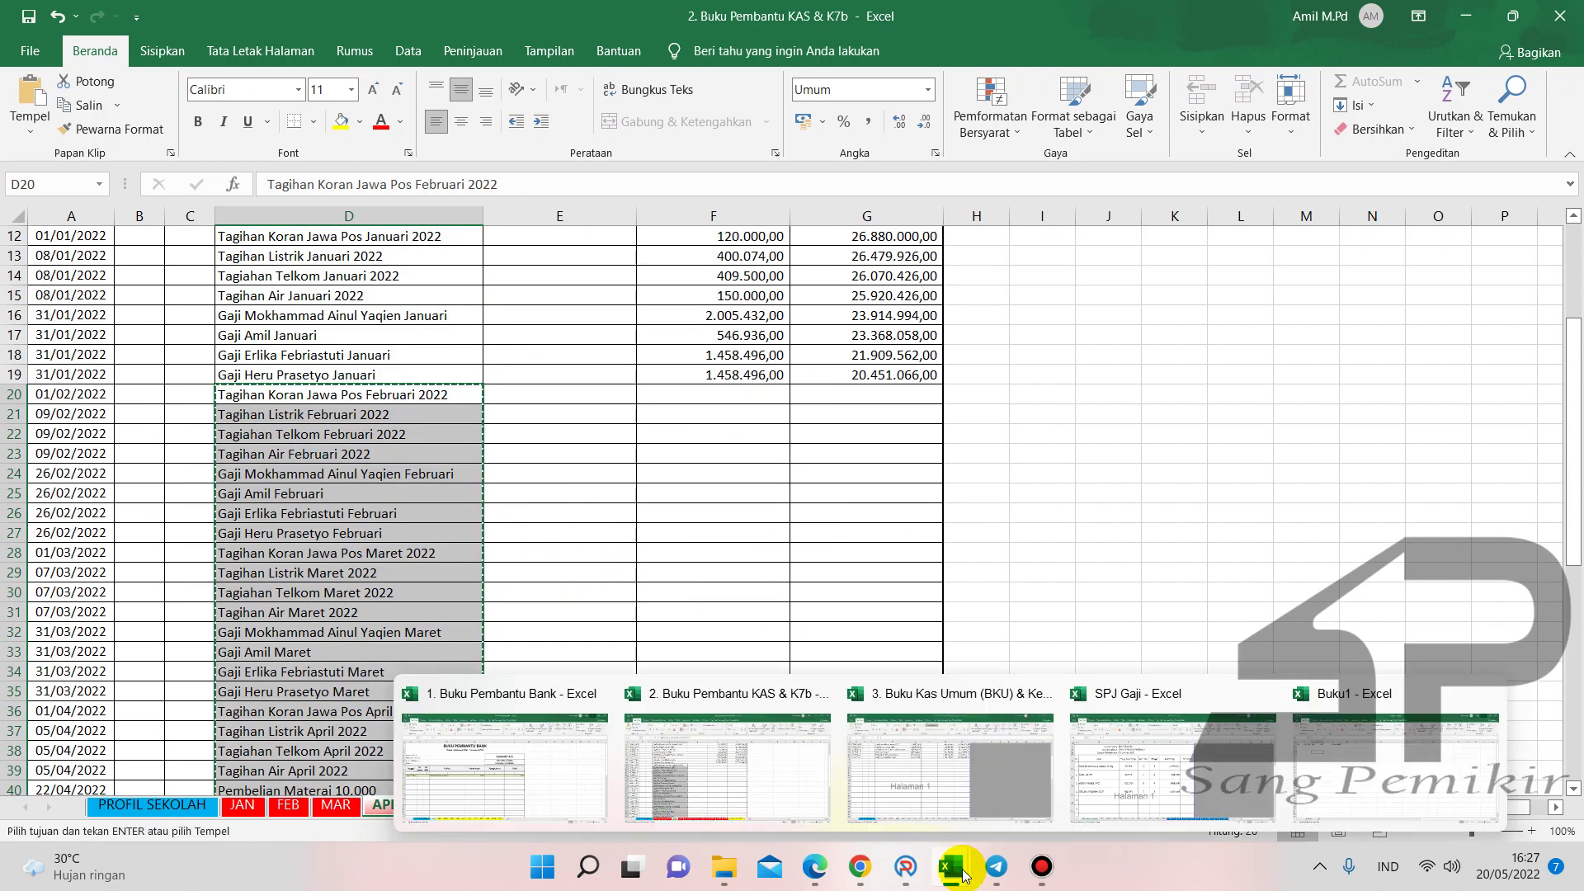
pyautogui.click(993, 777)
pyautogui.click(392, 356)
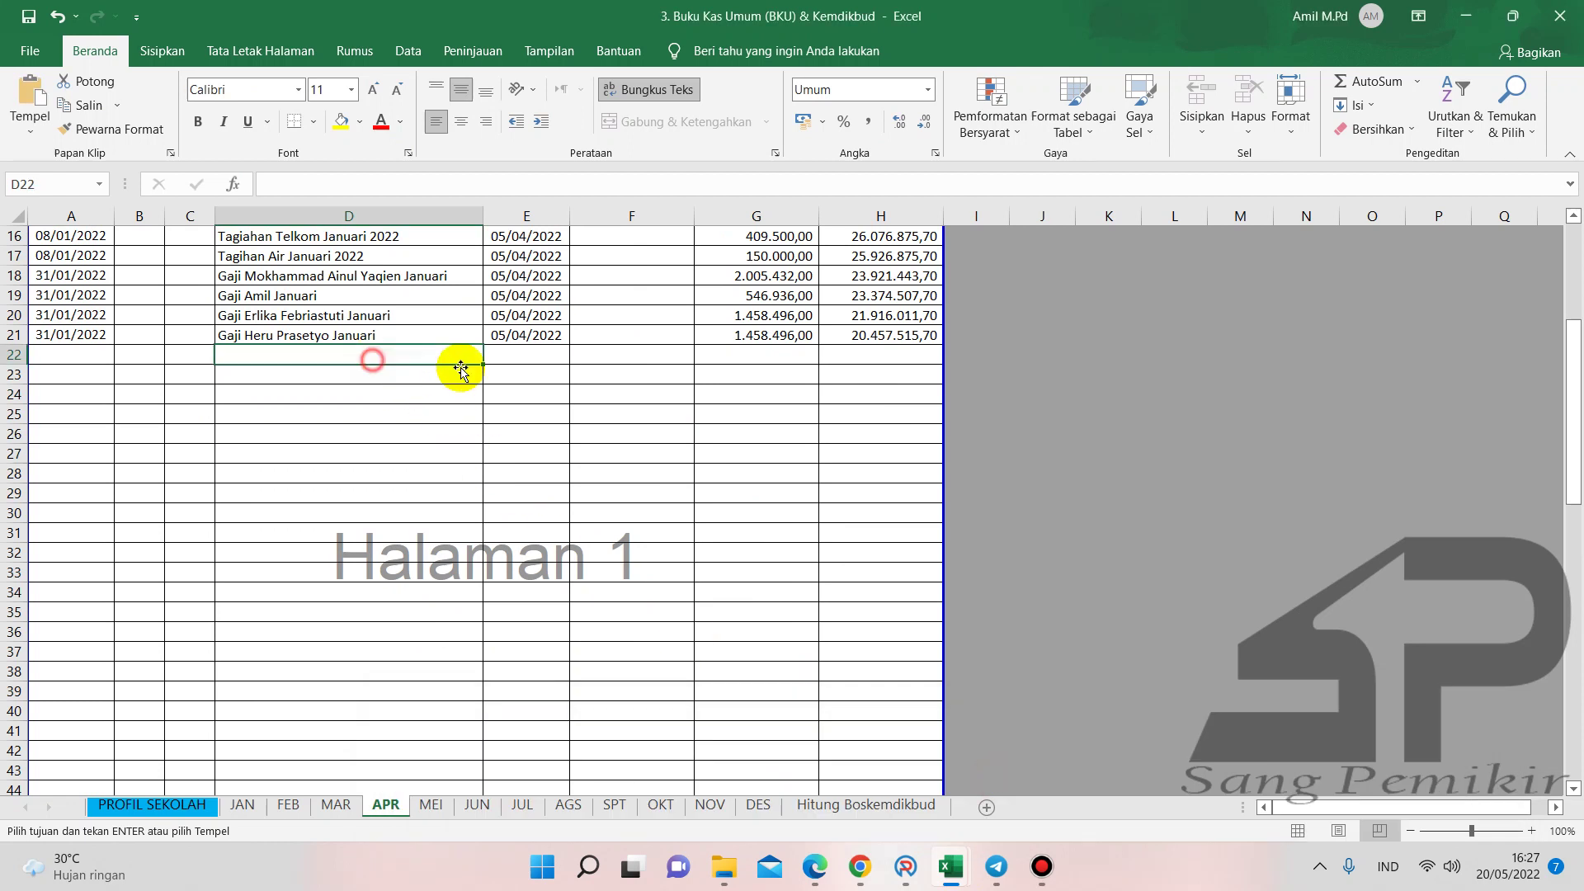
pyautogui.hotkey('ctrl', 'v')
pyautogui.scroll(-4, 532, 371)
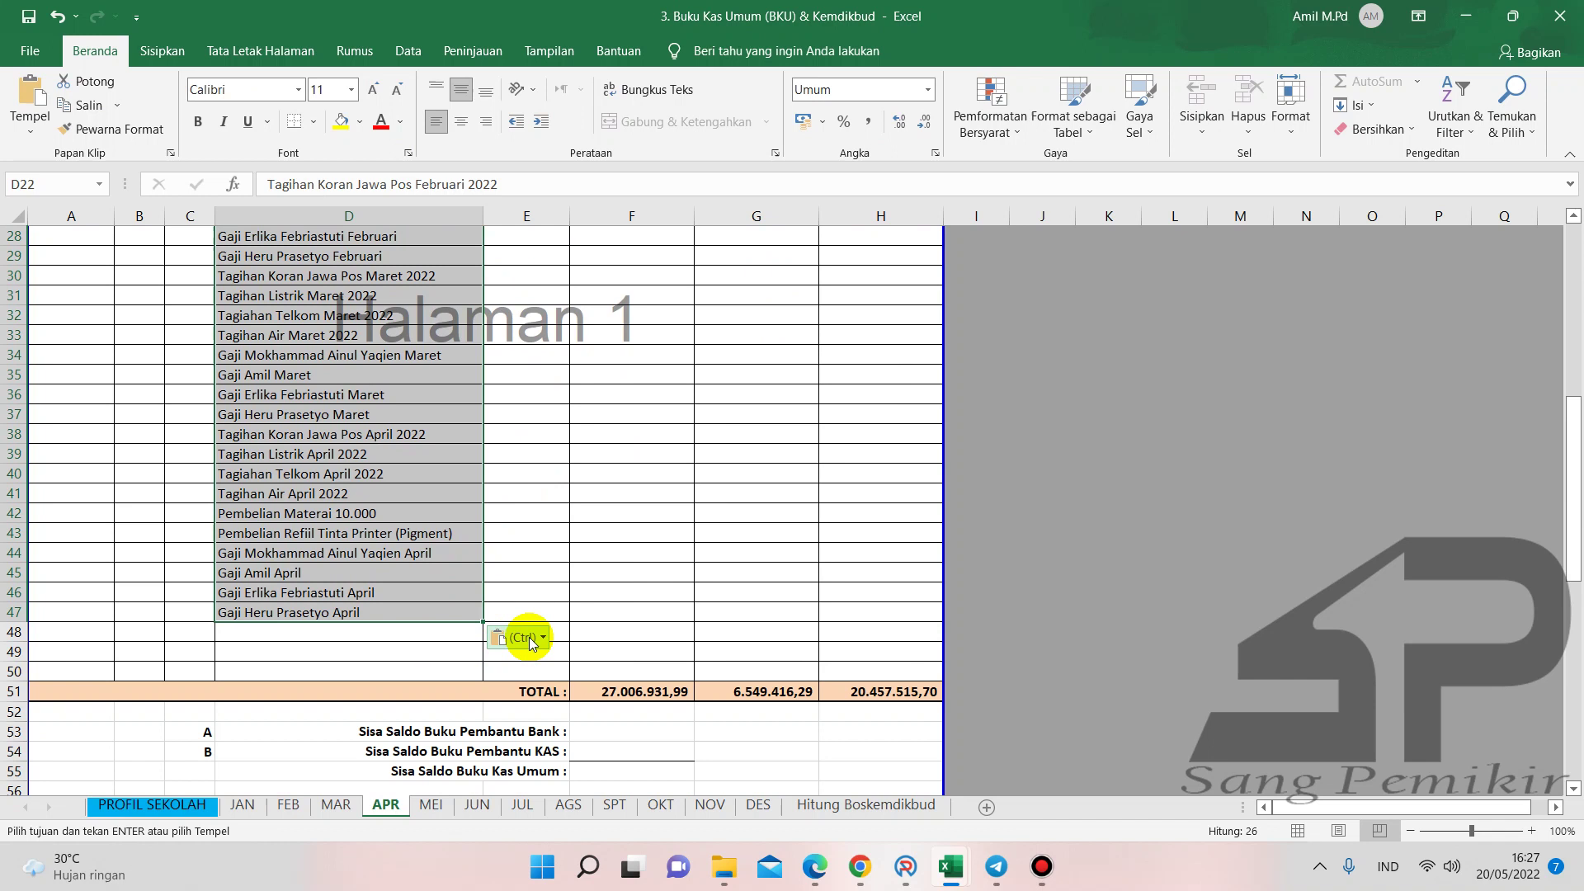
pyautogui.click(528, 637)
pyautogui.click(539, 470)
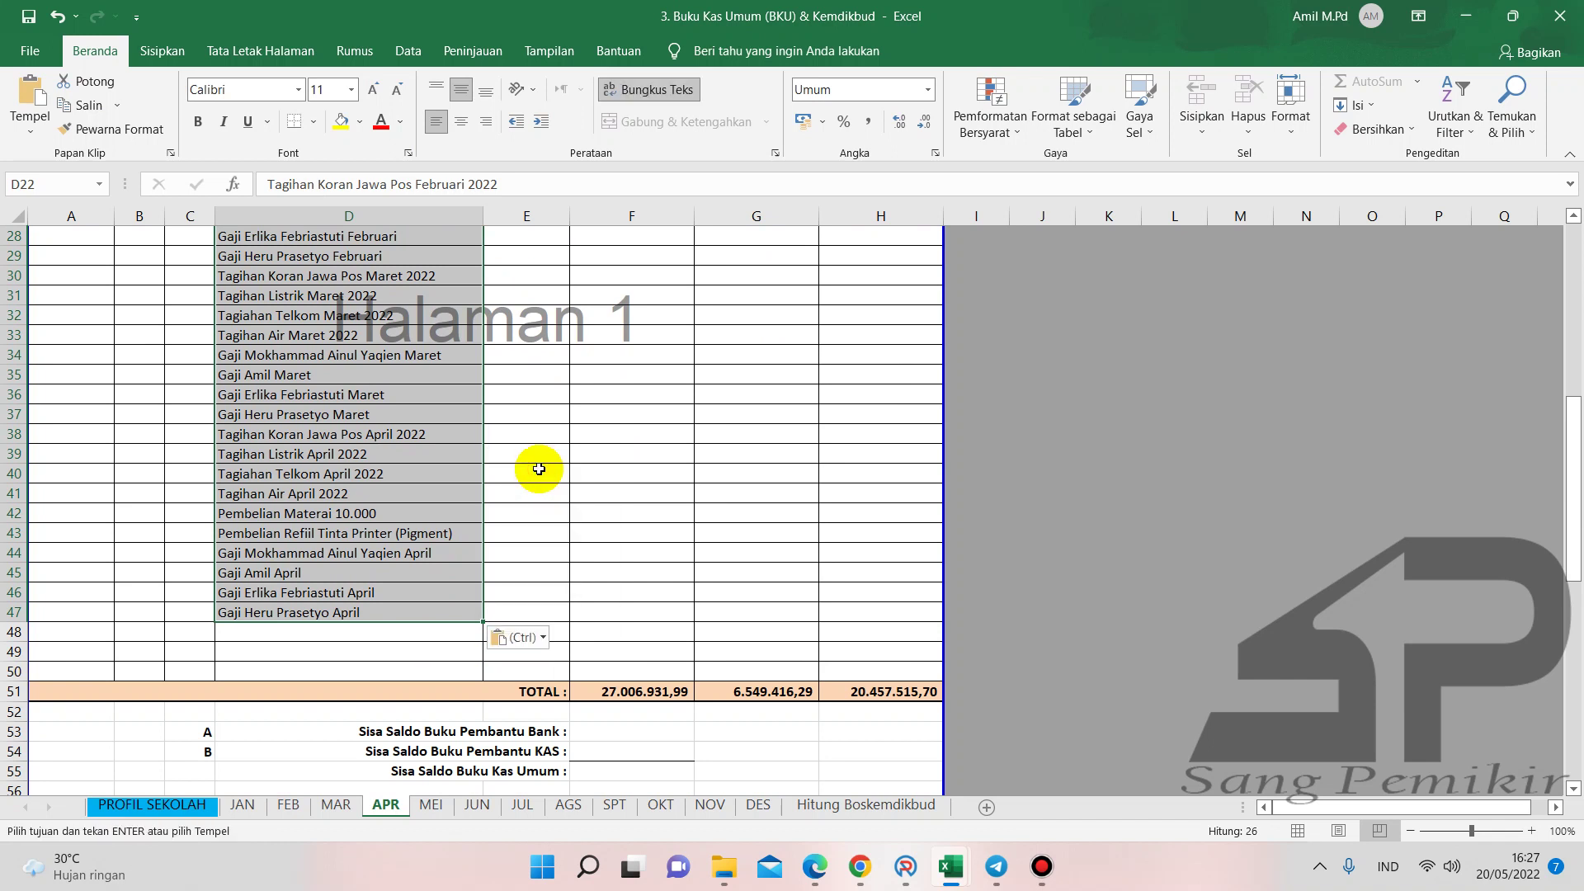
pyautogui.click(539, 470)
pyautogui.click(539, 530)
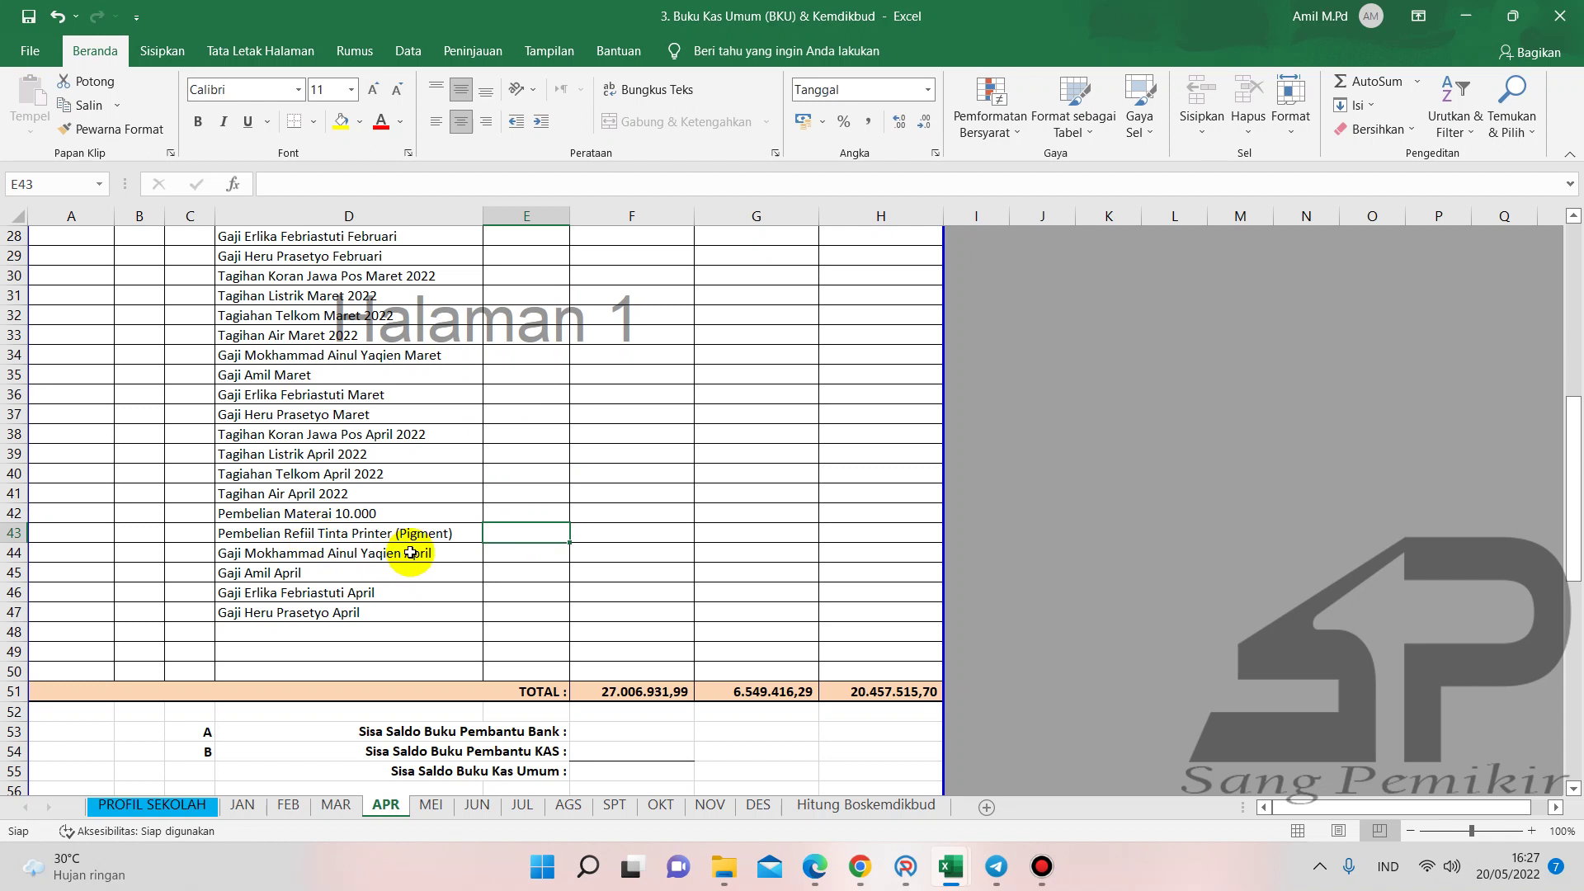
# - Copy the four April salary descriptions in D44:D47 two rows down to D46
pyautogui.click(260, 530)
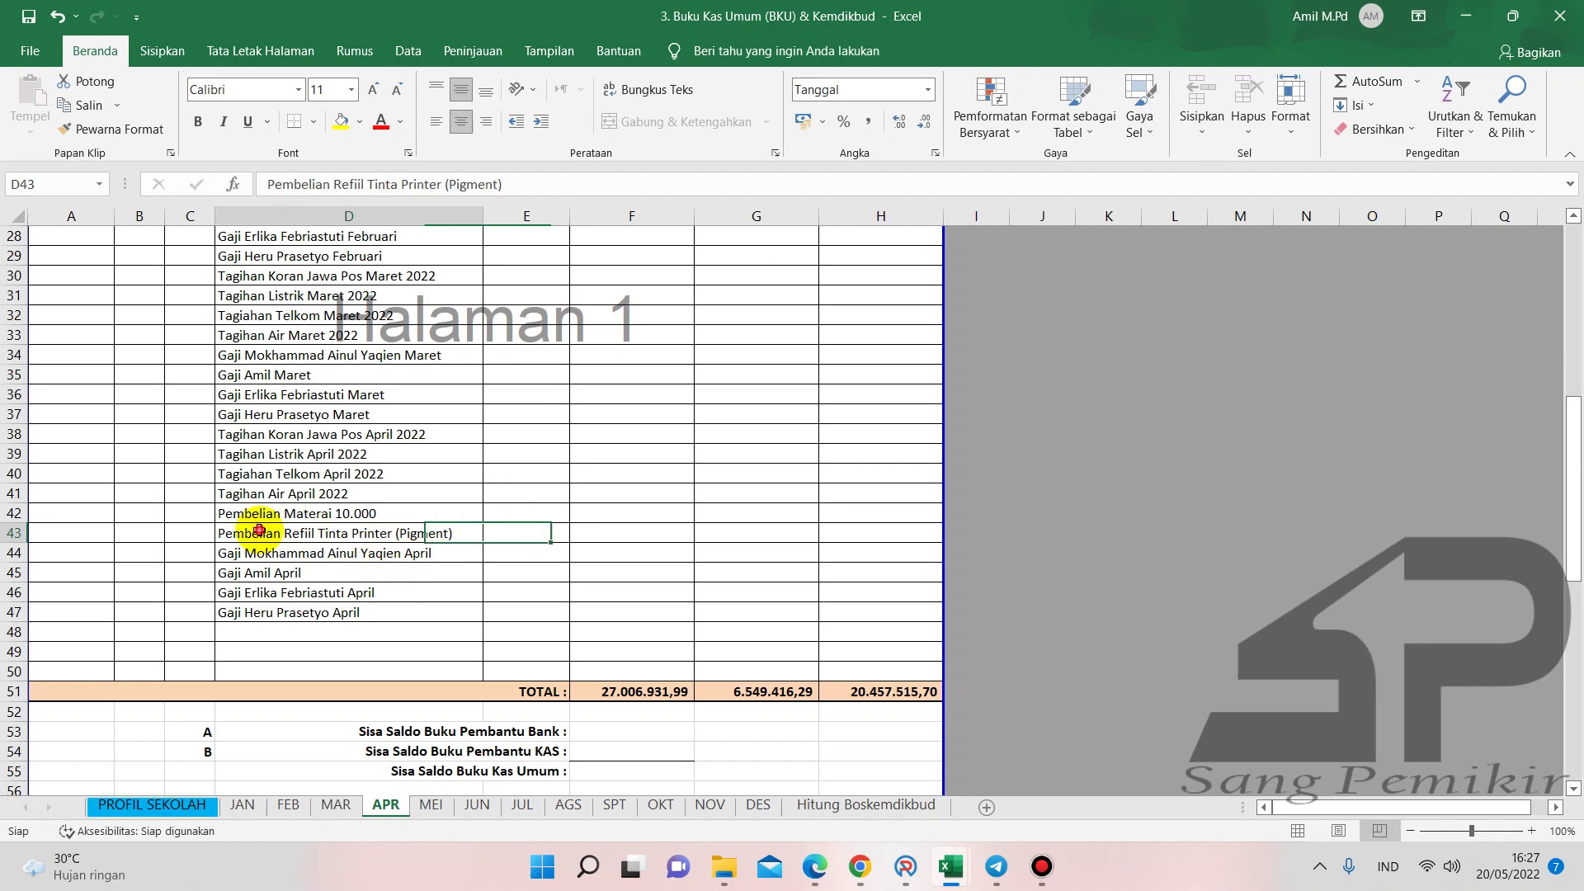
pyautogui.click(321, 550)
pyautogui.moveTo(320, 607); pyautogui.dragTo(320, 607)
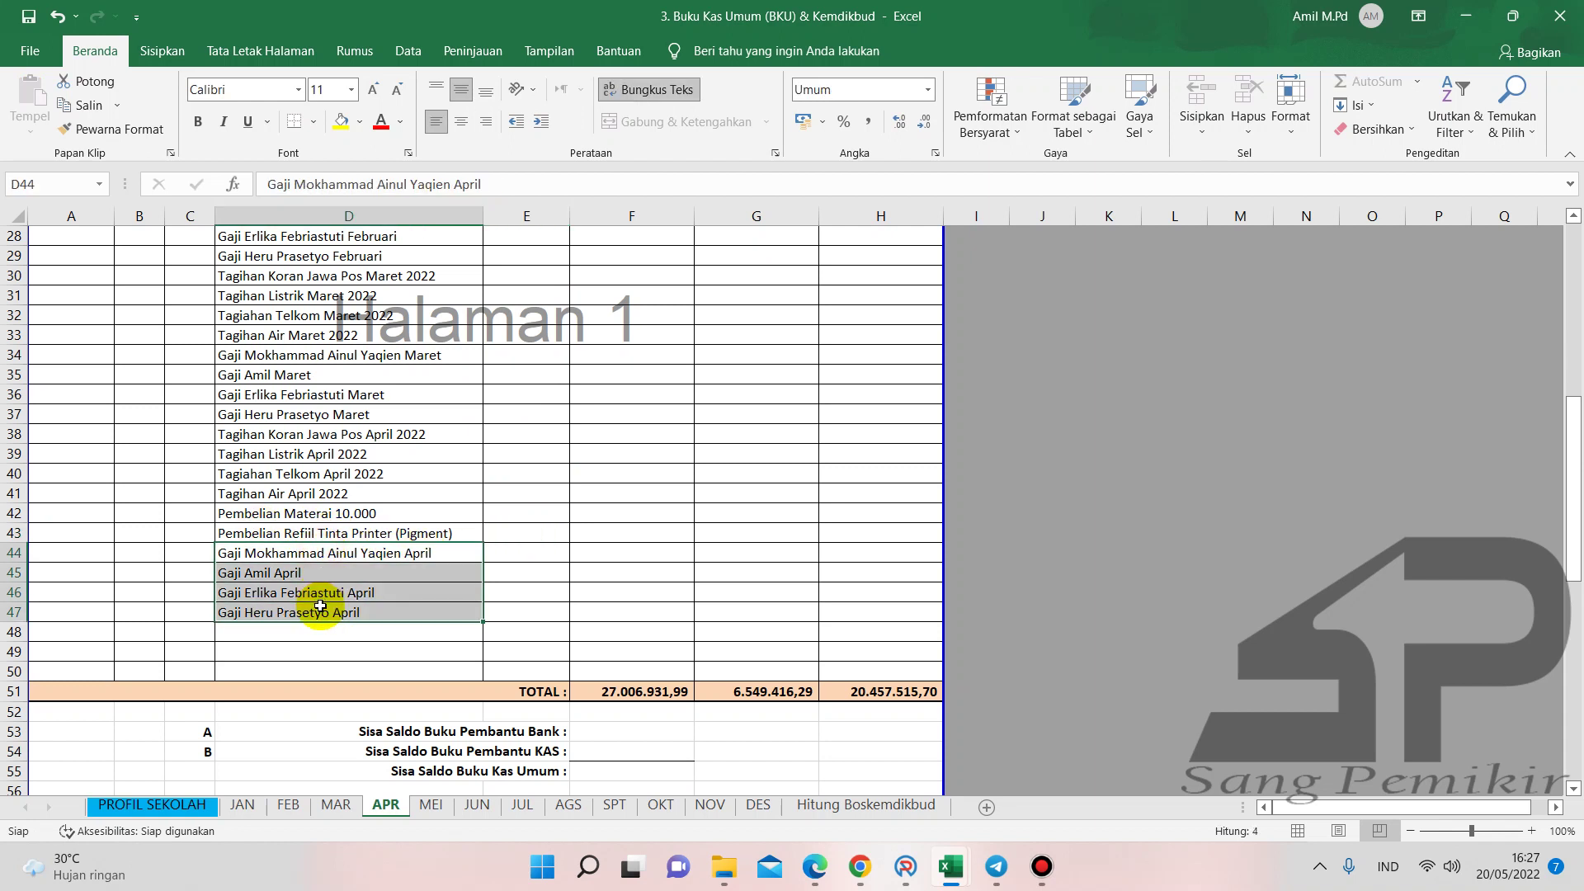
pyautogui.hotkey('ctrl', 'c')
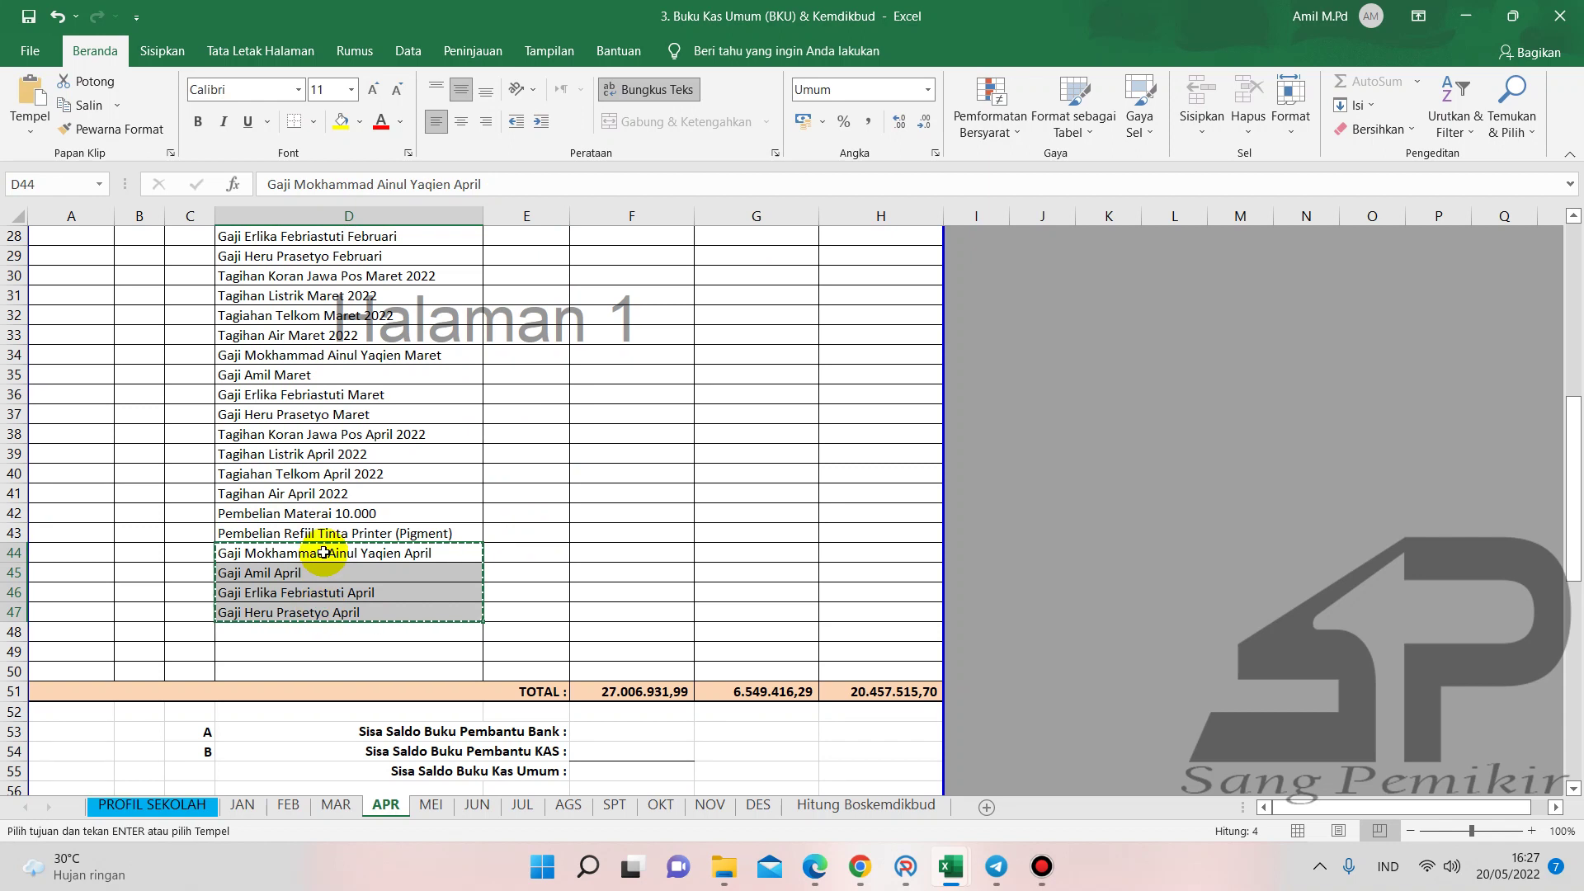
pyautogui.click(326, 590)
pyautogui.press('Return')
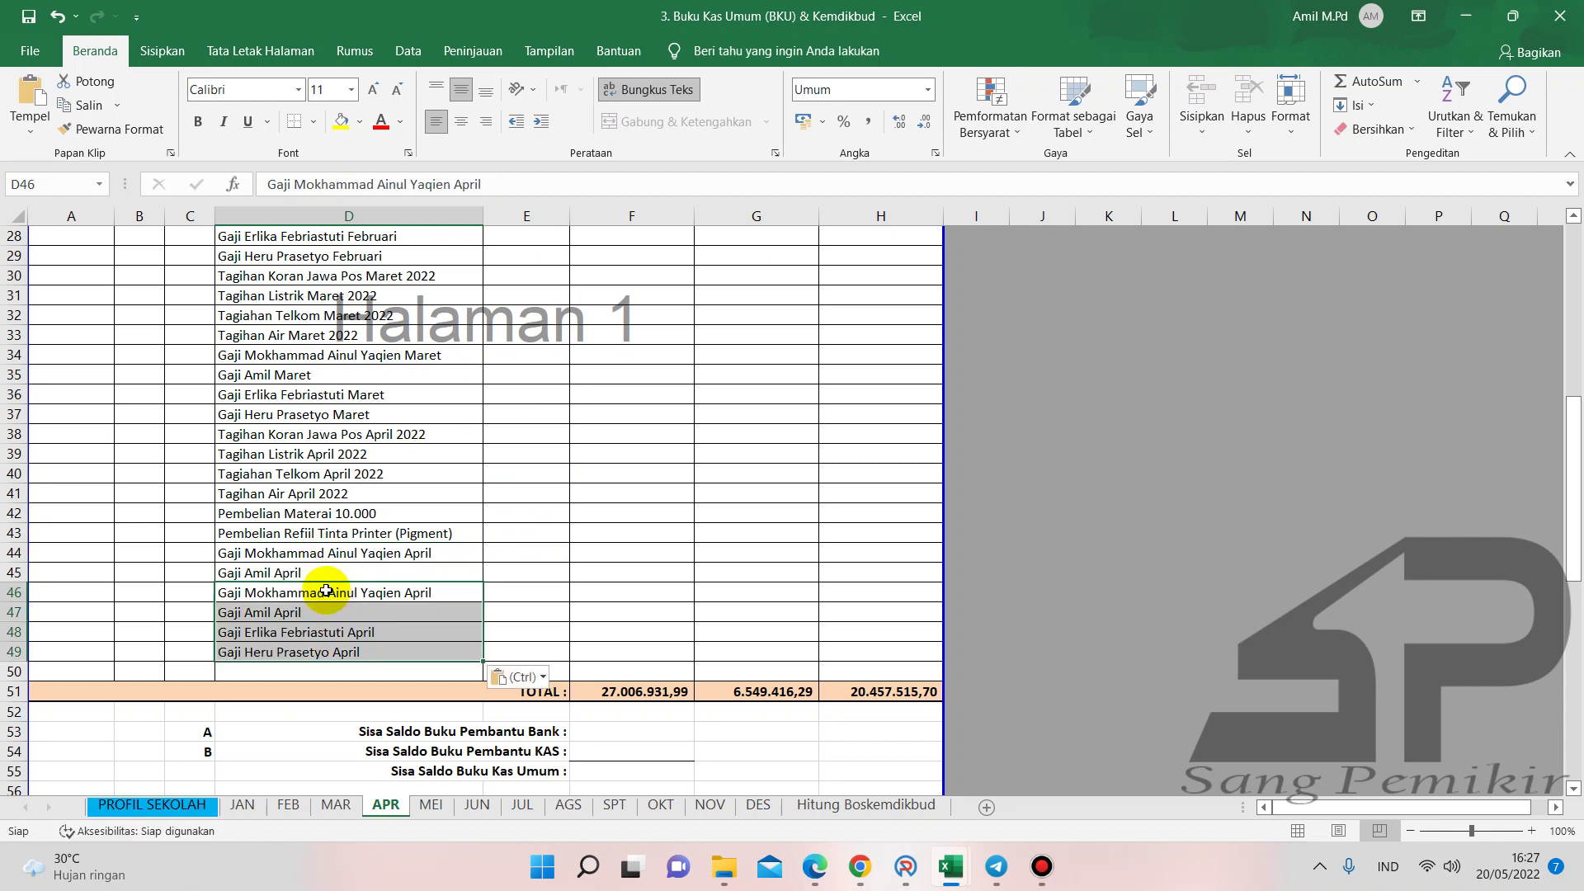
# - Clear the leftover descriptions in D44 and D45, leaving two blank rows
pyautogui.click(323, 554)
pyautogui.press('Delete')
pyautogui.press('Down')
pyautogui.press('Delete')
pyautogui.press('Down')
pyautogui.press('Up')
pyautogui.press('Up')
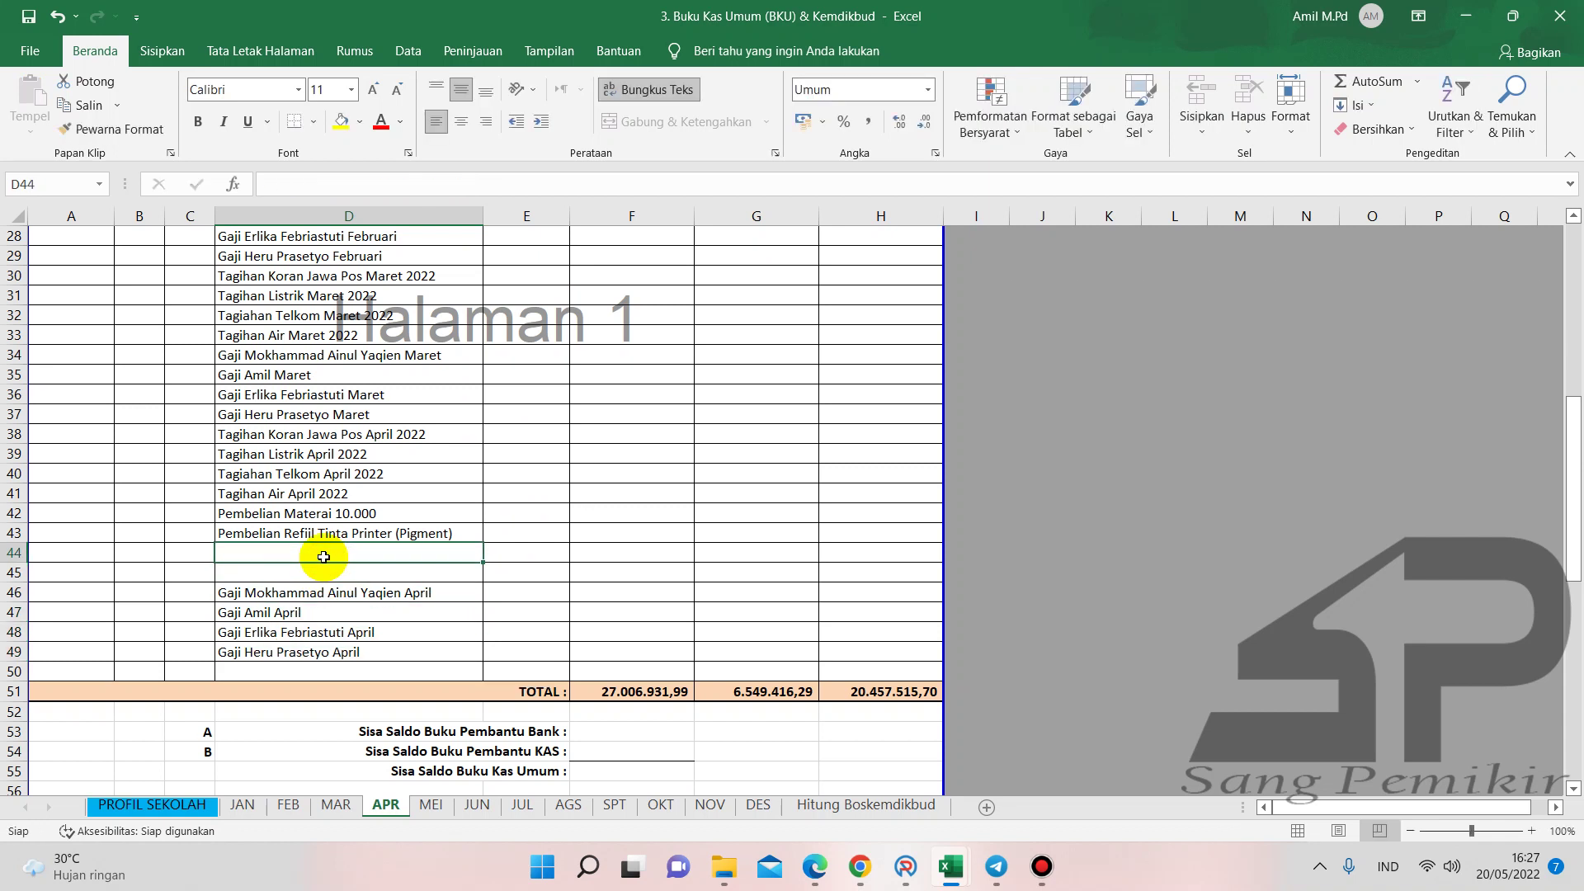
# - Enter 'PPN 11% Refill tinta (Pigment)' in both D44 and D45
pyautogui.write('PPN 11% Refill tinta (Pigment')
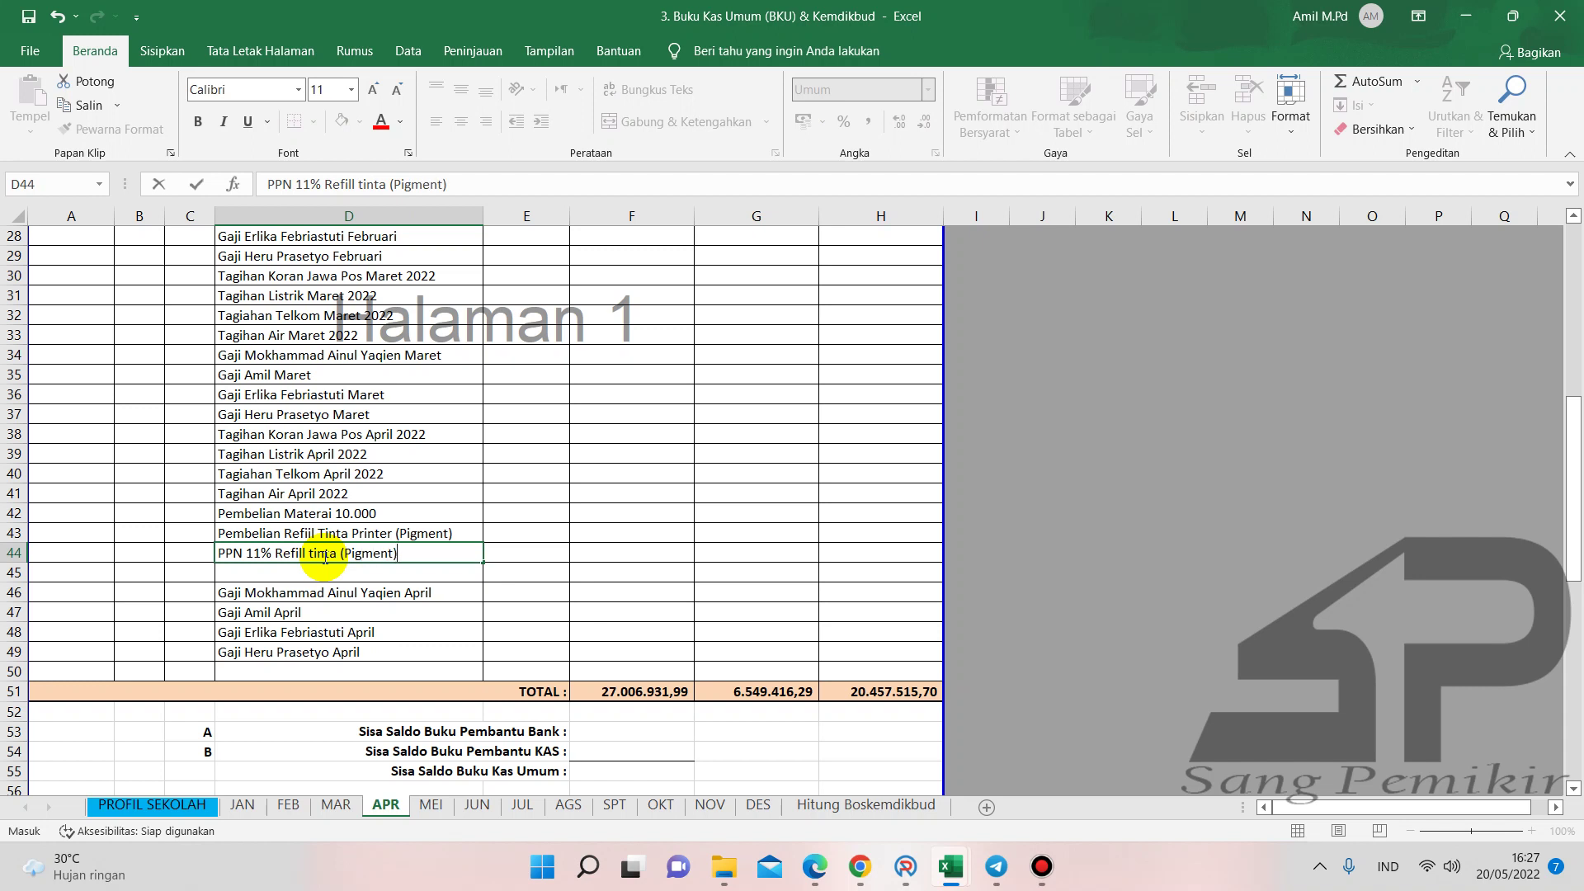
pyautogui.press('Return')
pyautogui.write('P')
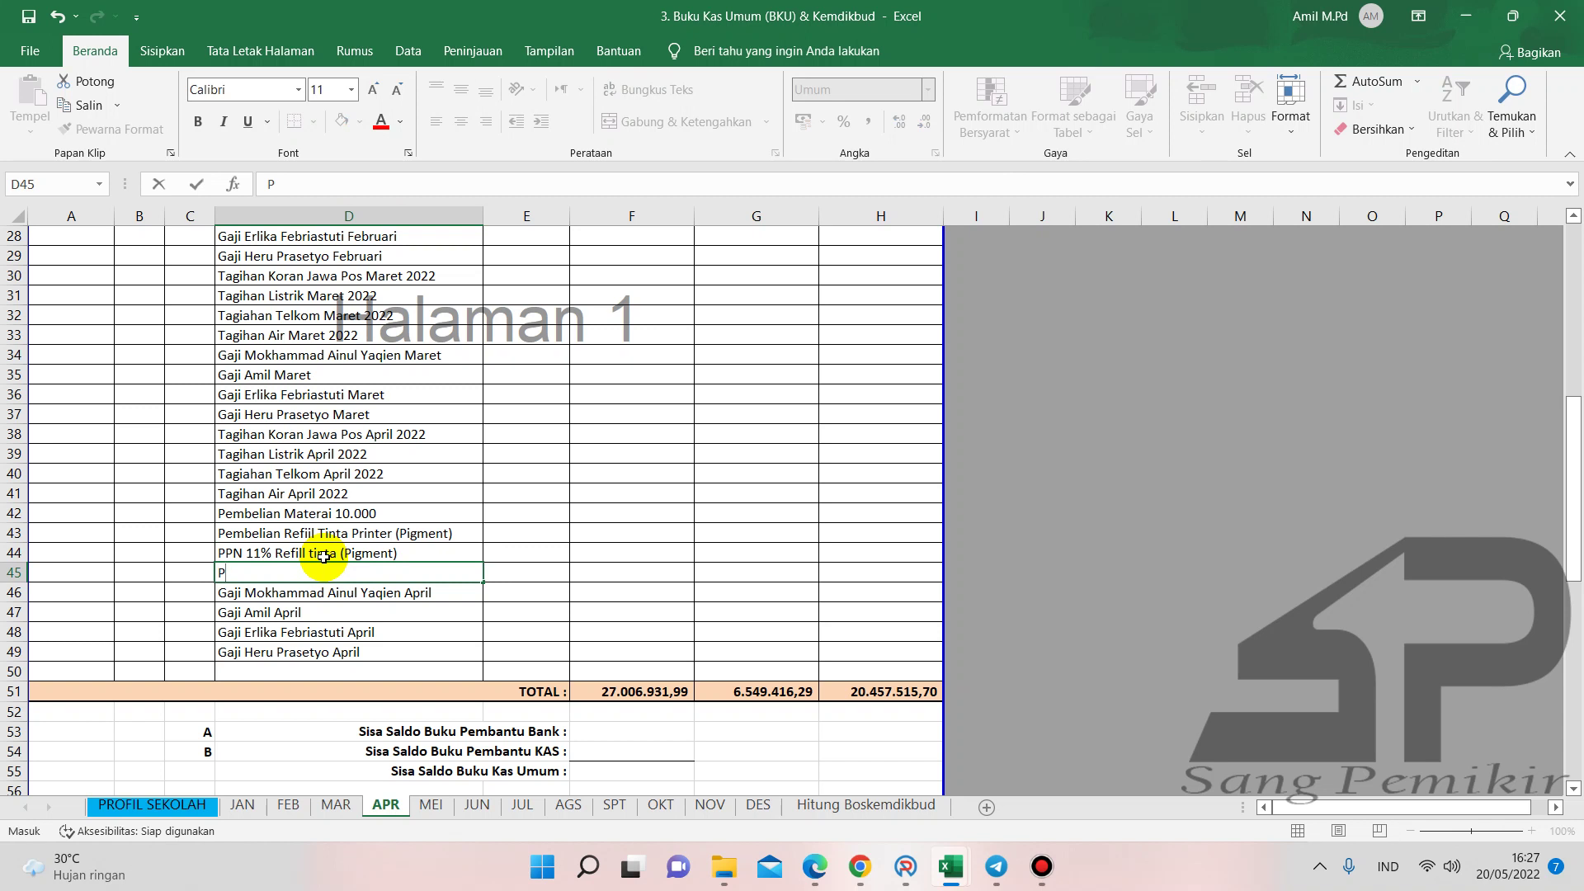
pyautogui.write('PN 11% Refill tinta (Pigment')
pyautogui.press('Return')
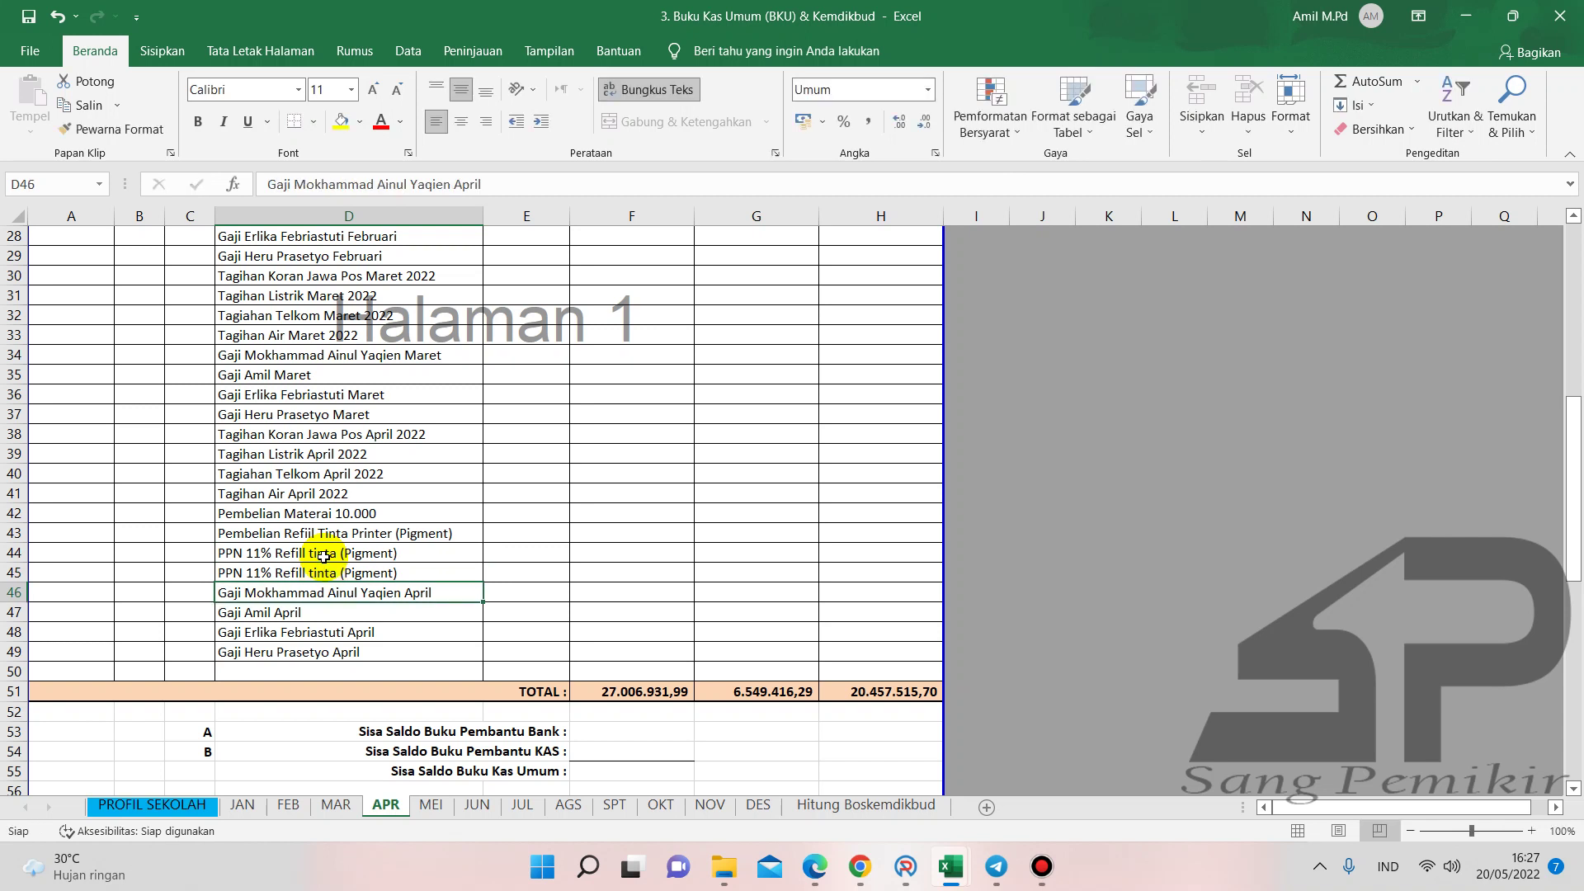
pyautogui.moveTo(360, 555); pyautogui.dragTo(385, 567)
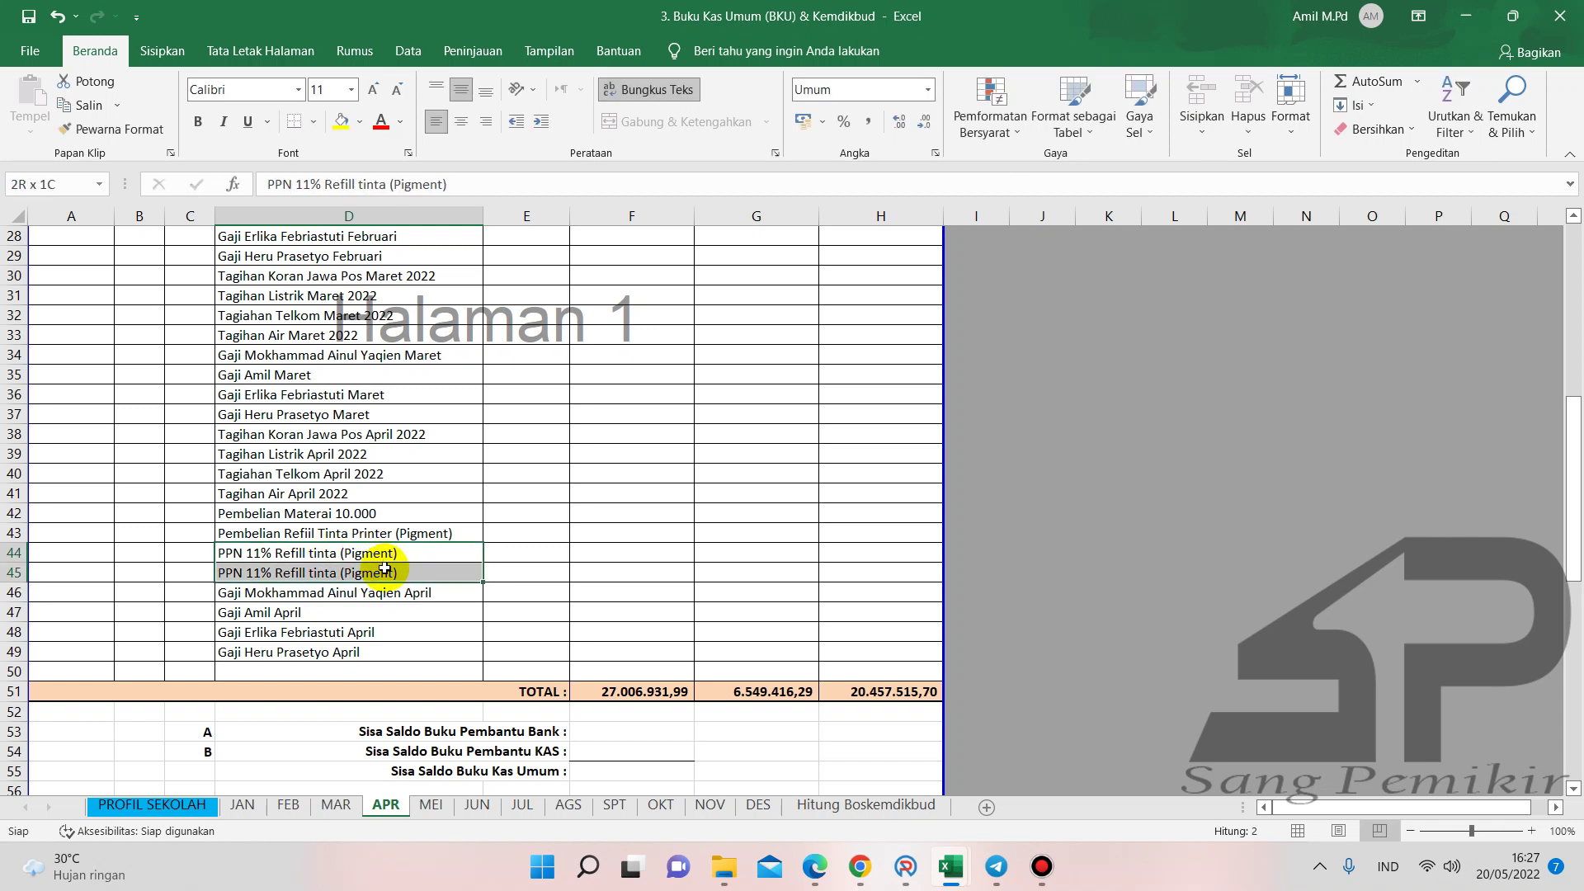
# - Enter 7500 as a test amount in F44 and in G45
pyautogui.click(610, 557)
pyautogui.write('7')
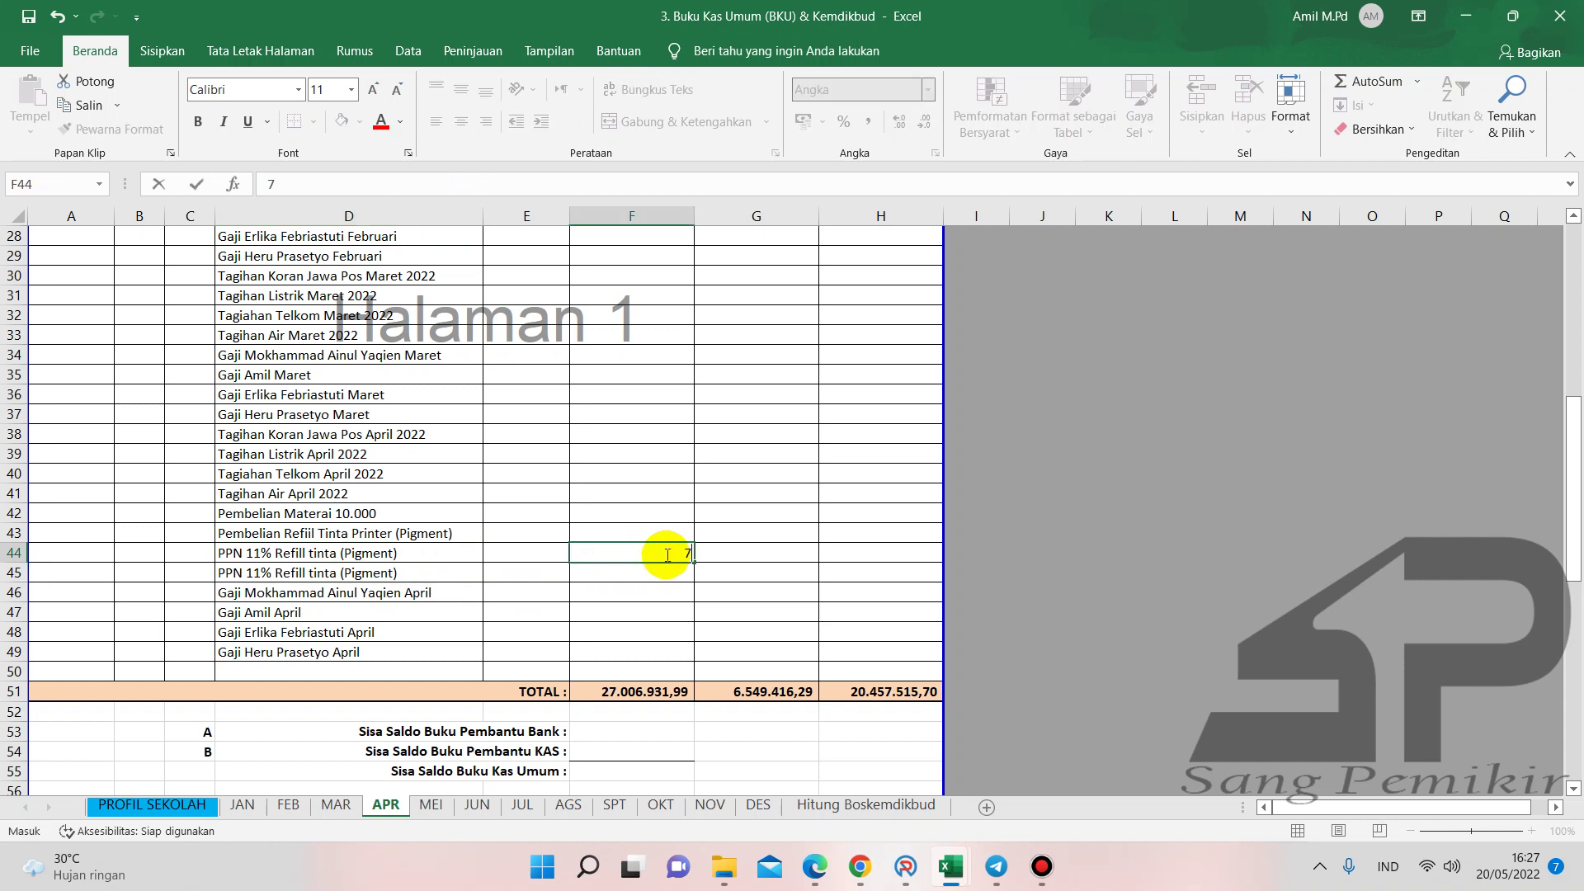
pyautogui.press('Return')
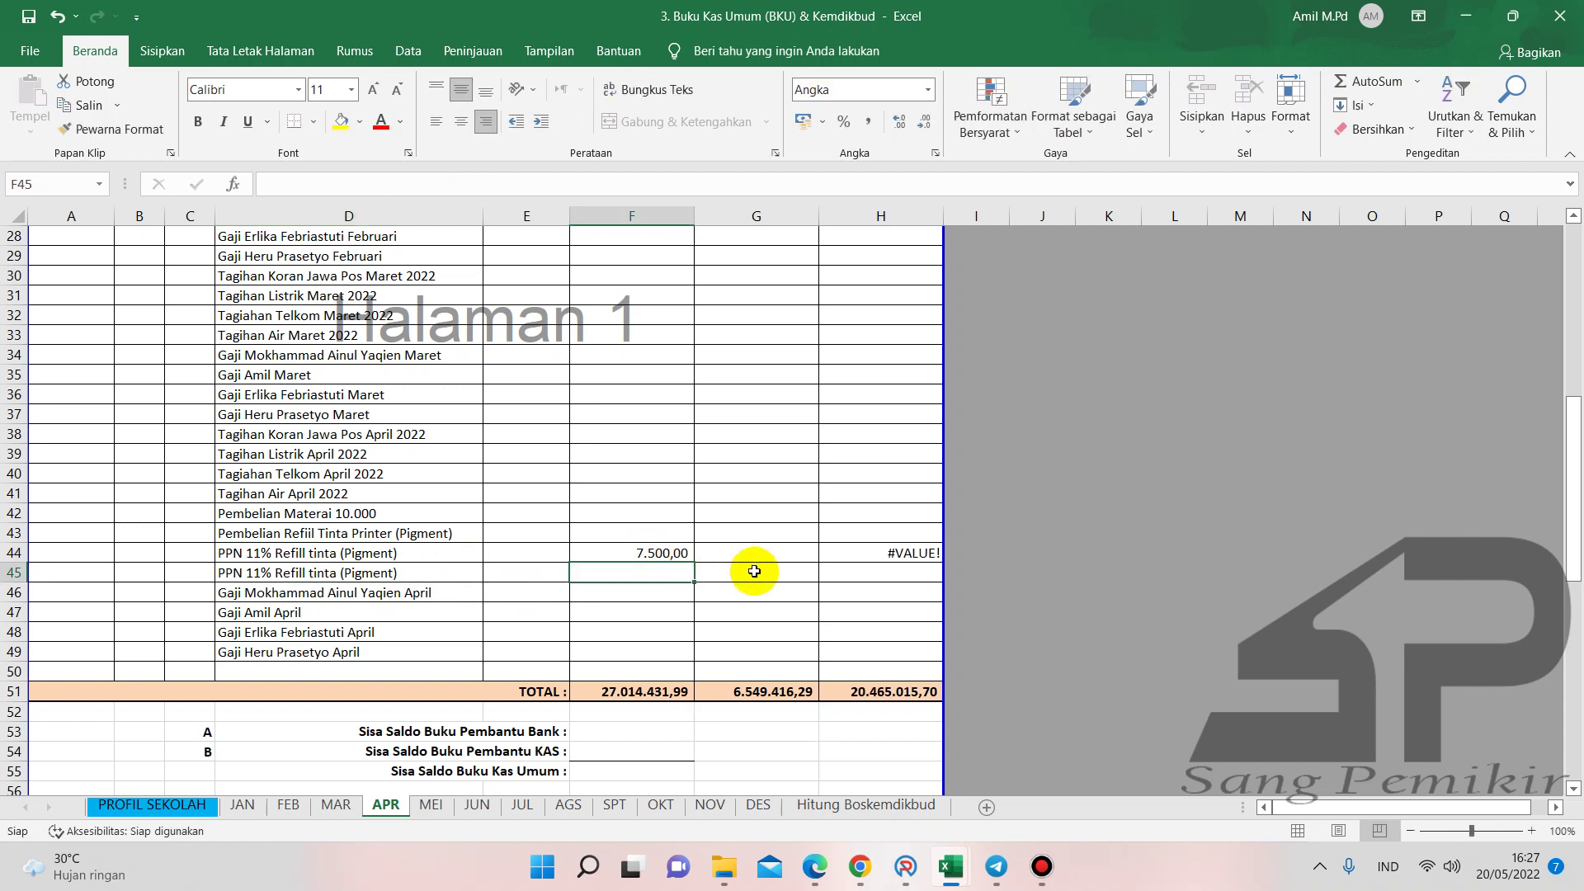
pyautogui.click(754, 571)
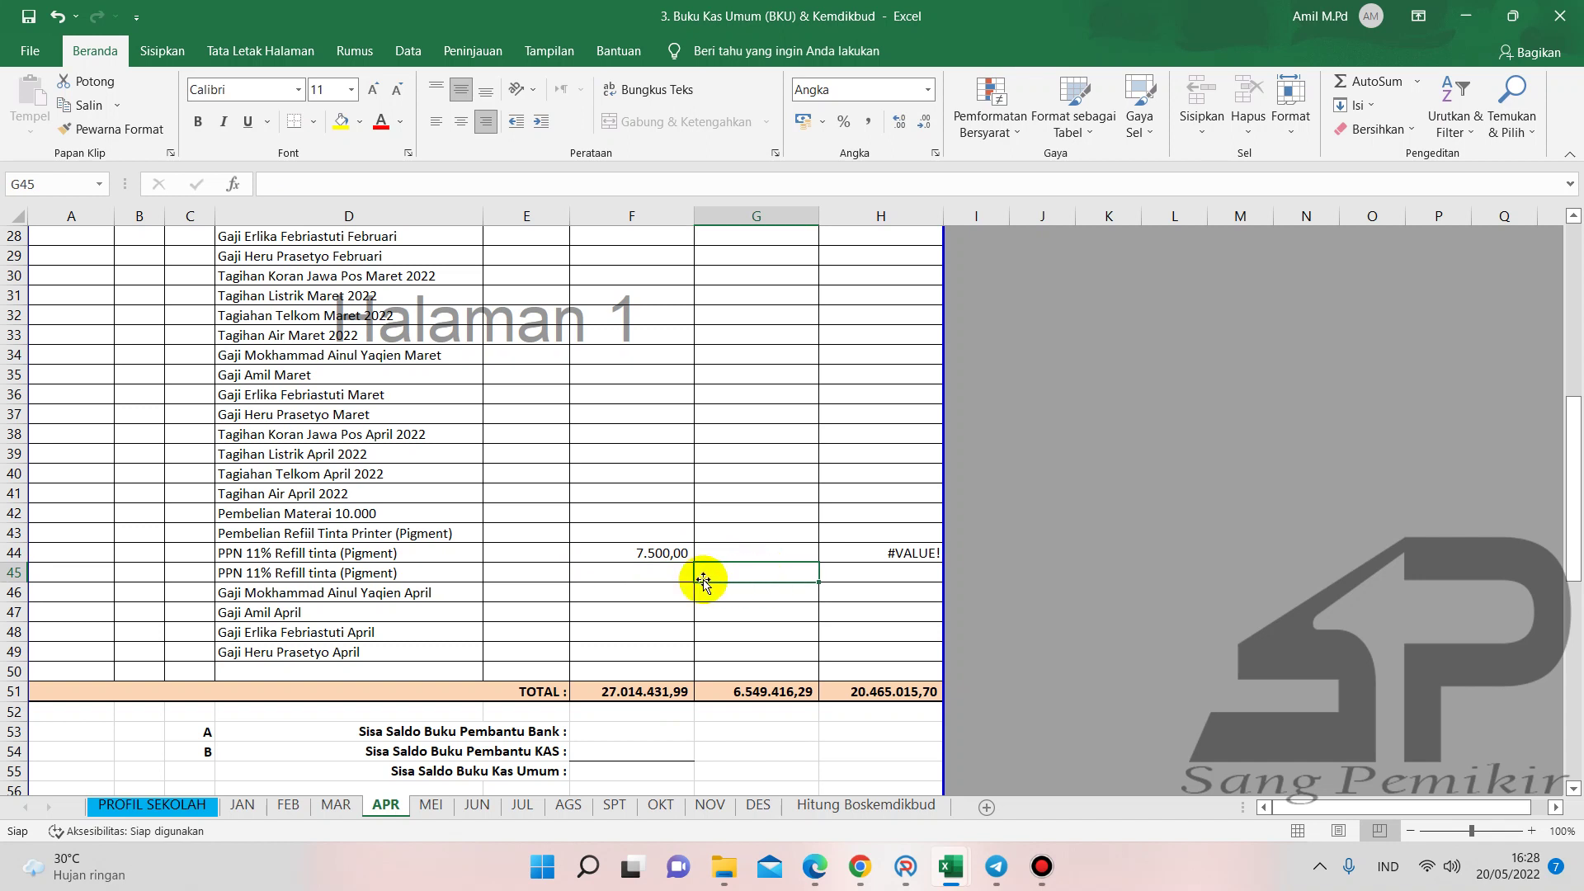
pyautogui.click(662, 550)
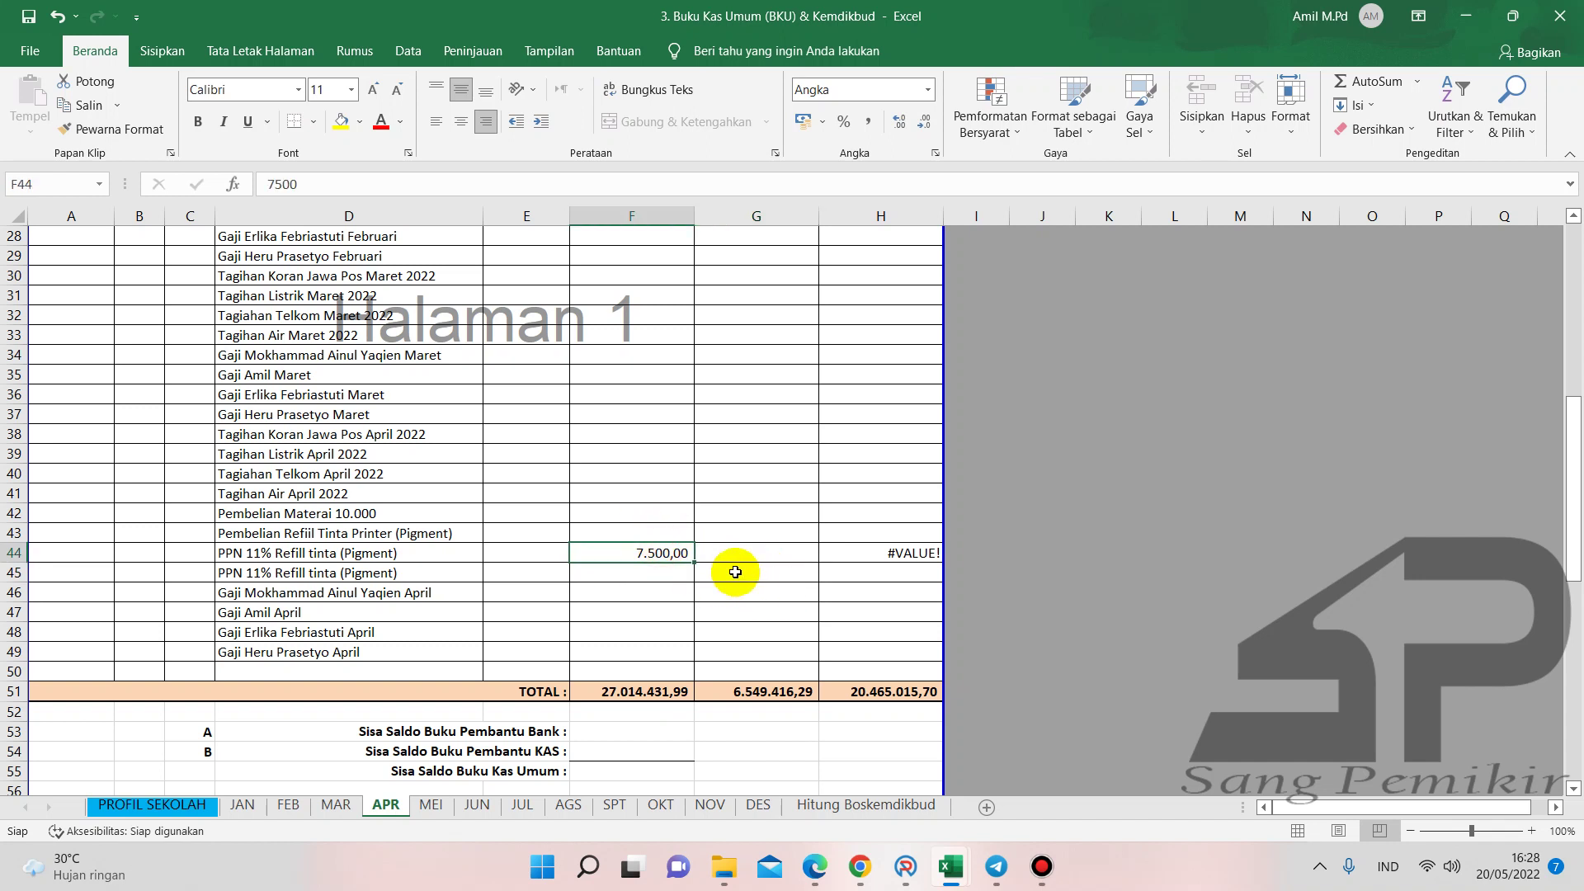
pyautogui.click(735, 571)
pyautogui.write('7500')
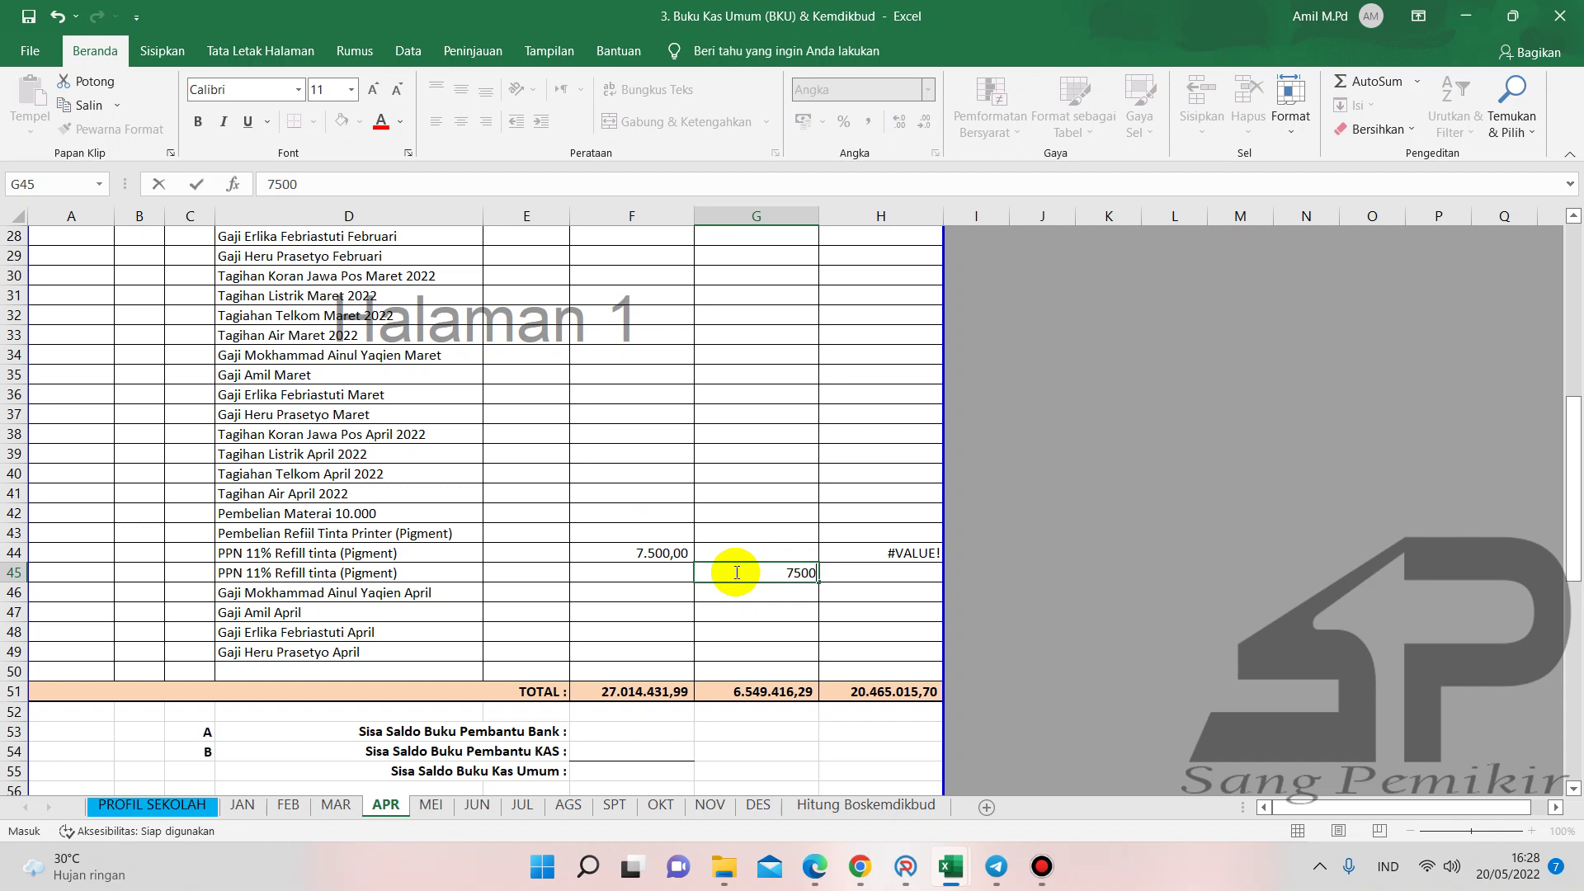
pyautogui.press('Return')
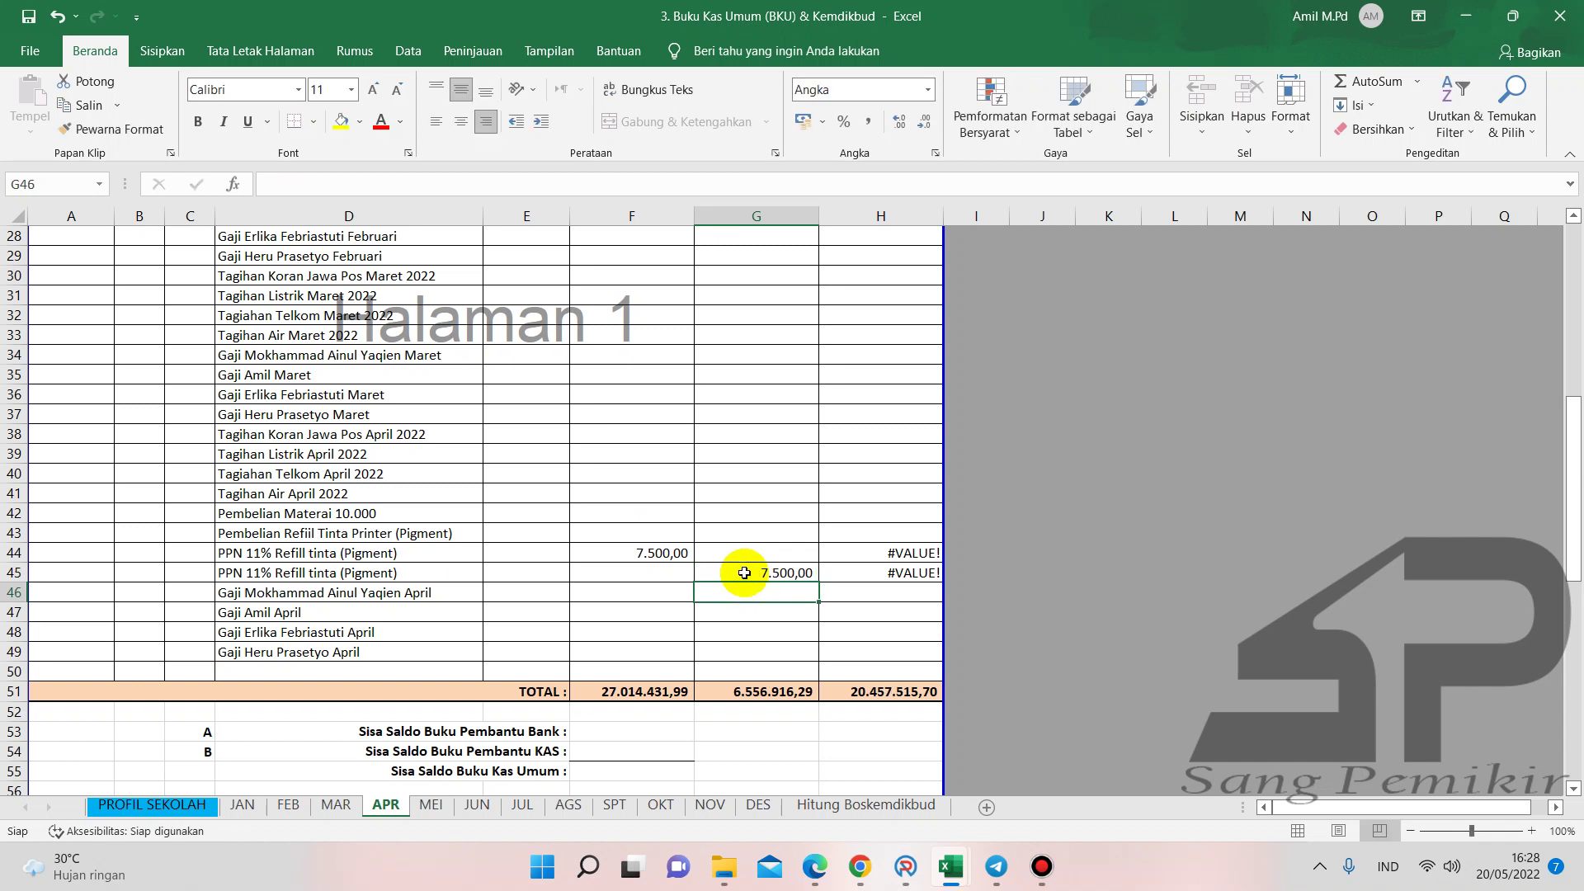
# - Enter zeros in F22 and G23 and fill the zero down column F to row 43
pyautogui.scroll(4, 867, 562)
pyautogui.scroll(2, 867, 562)
pyautogui.scroll(-2, 731, 443)
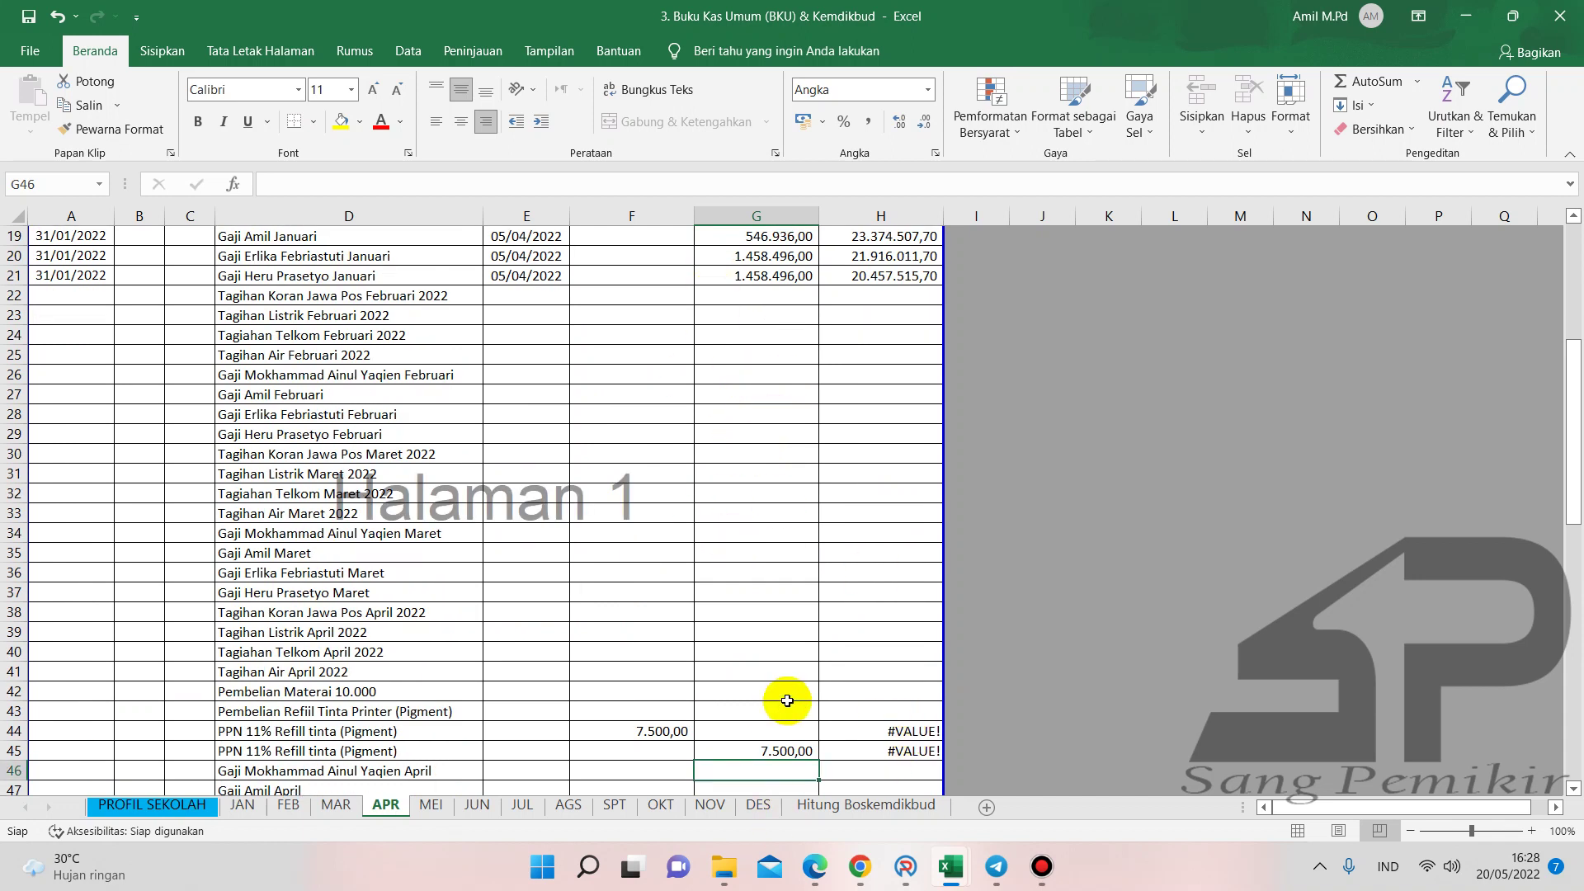
pyautogui.click(625, 309)
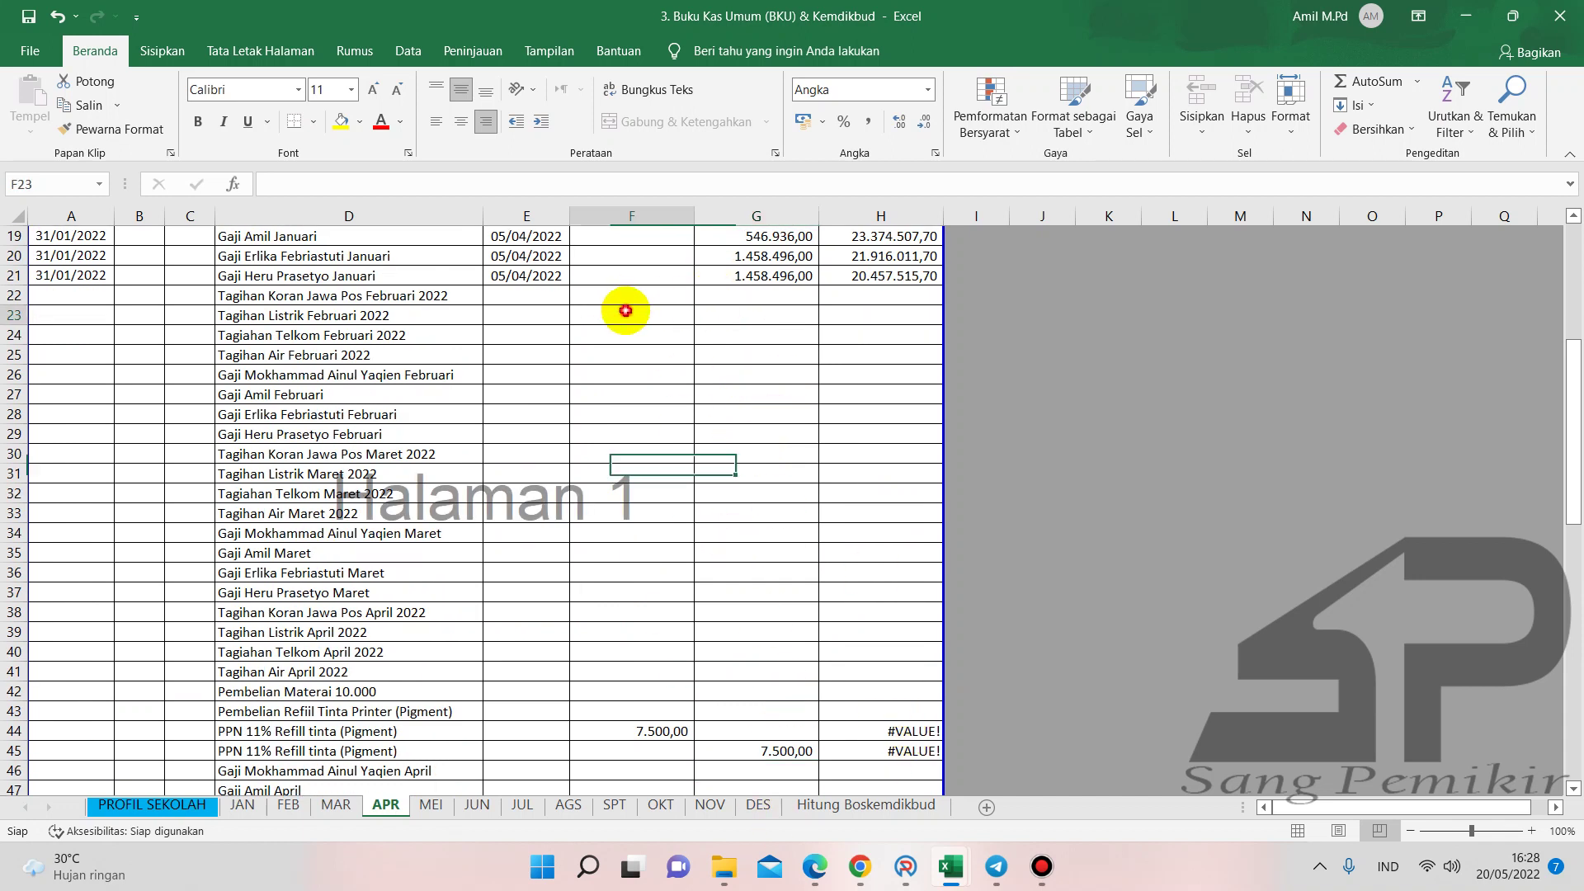
pyautogui.click(619, 294)
pyautogui.write('00')
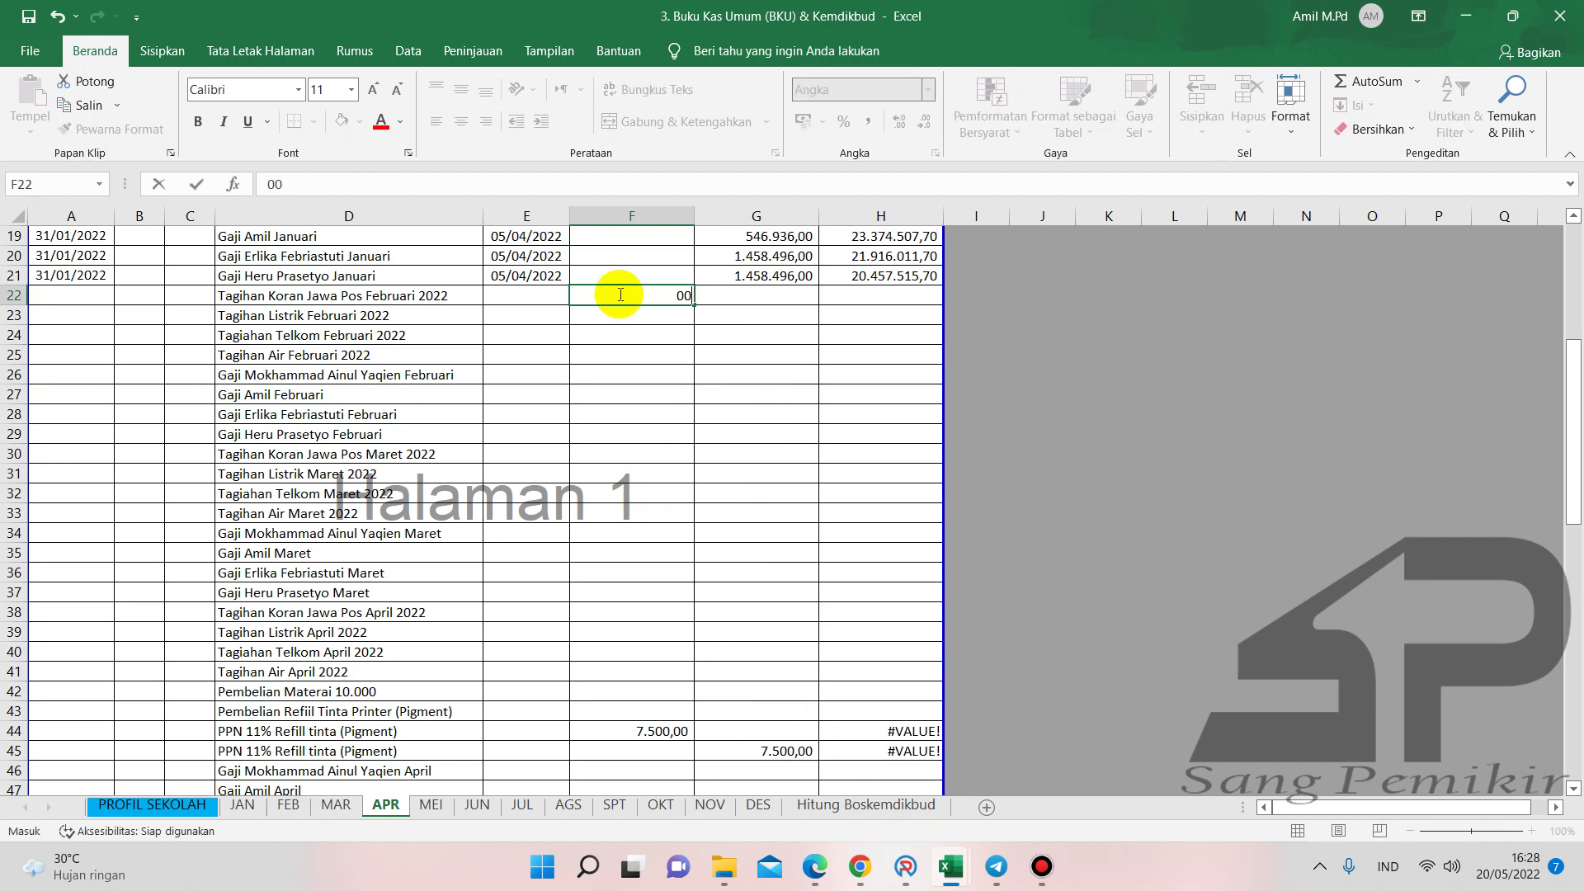
pyautogui.click(720, 313)
pyautogui.write('0')
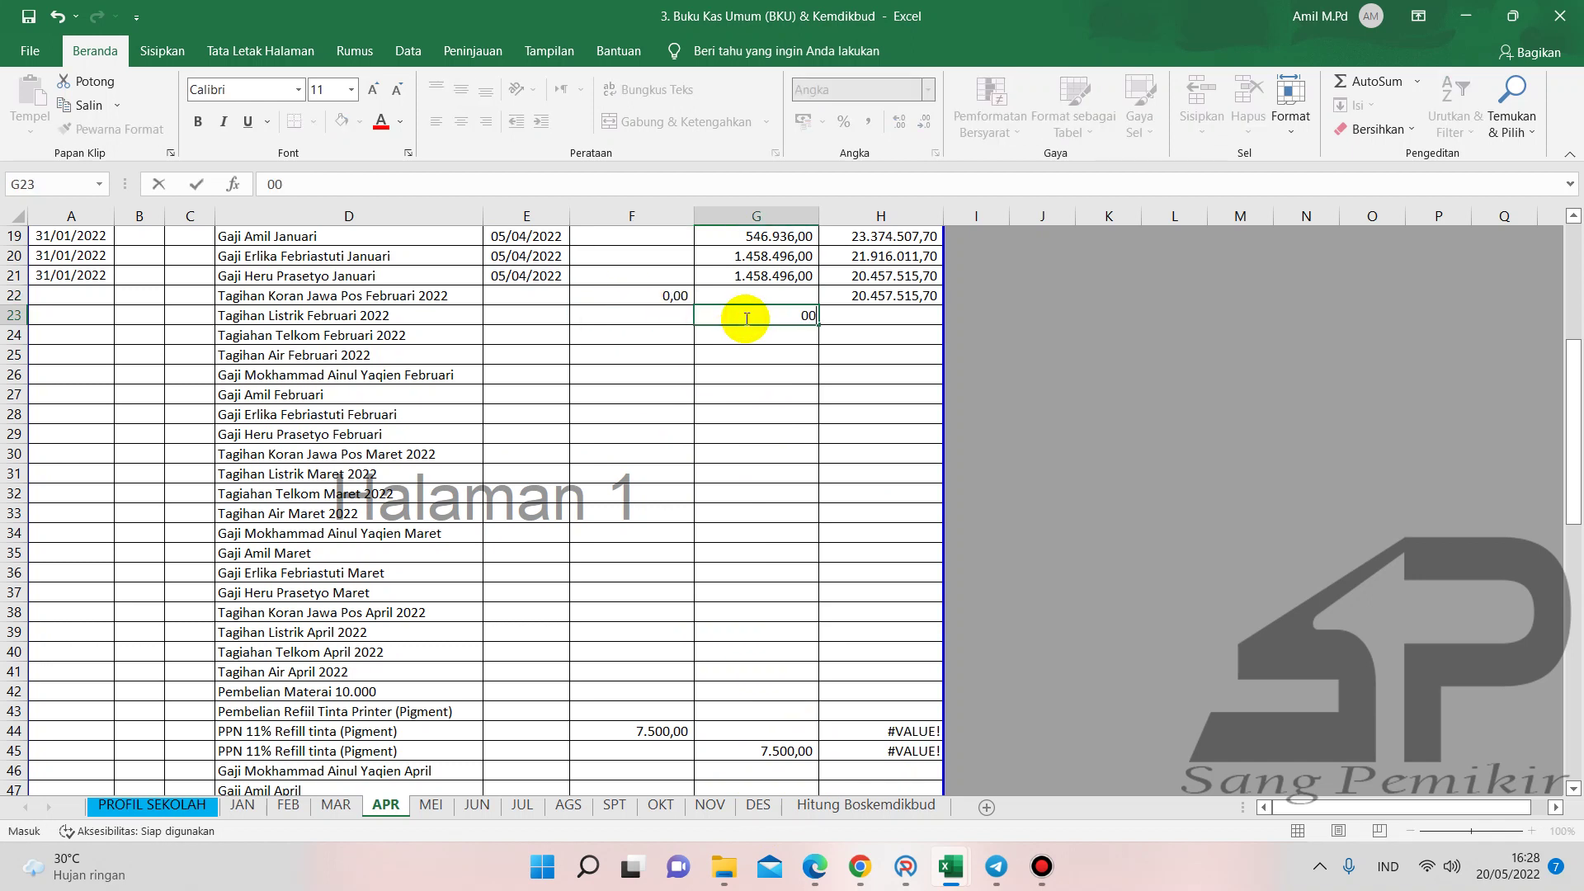
pyautogui.write('0')
pyautogui.press('Return')
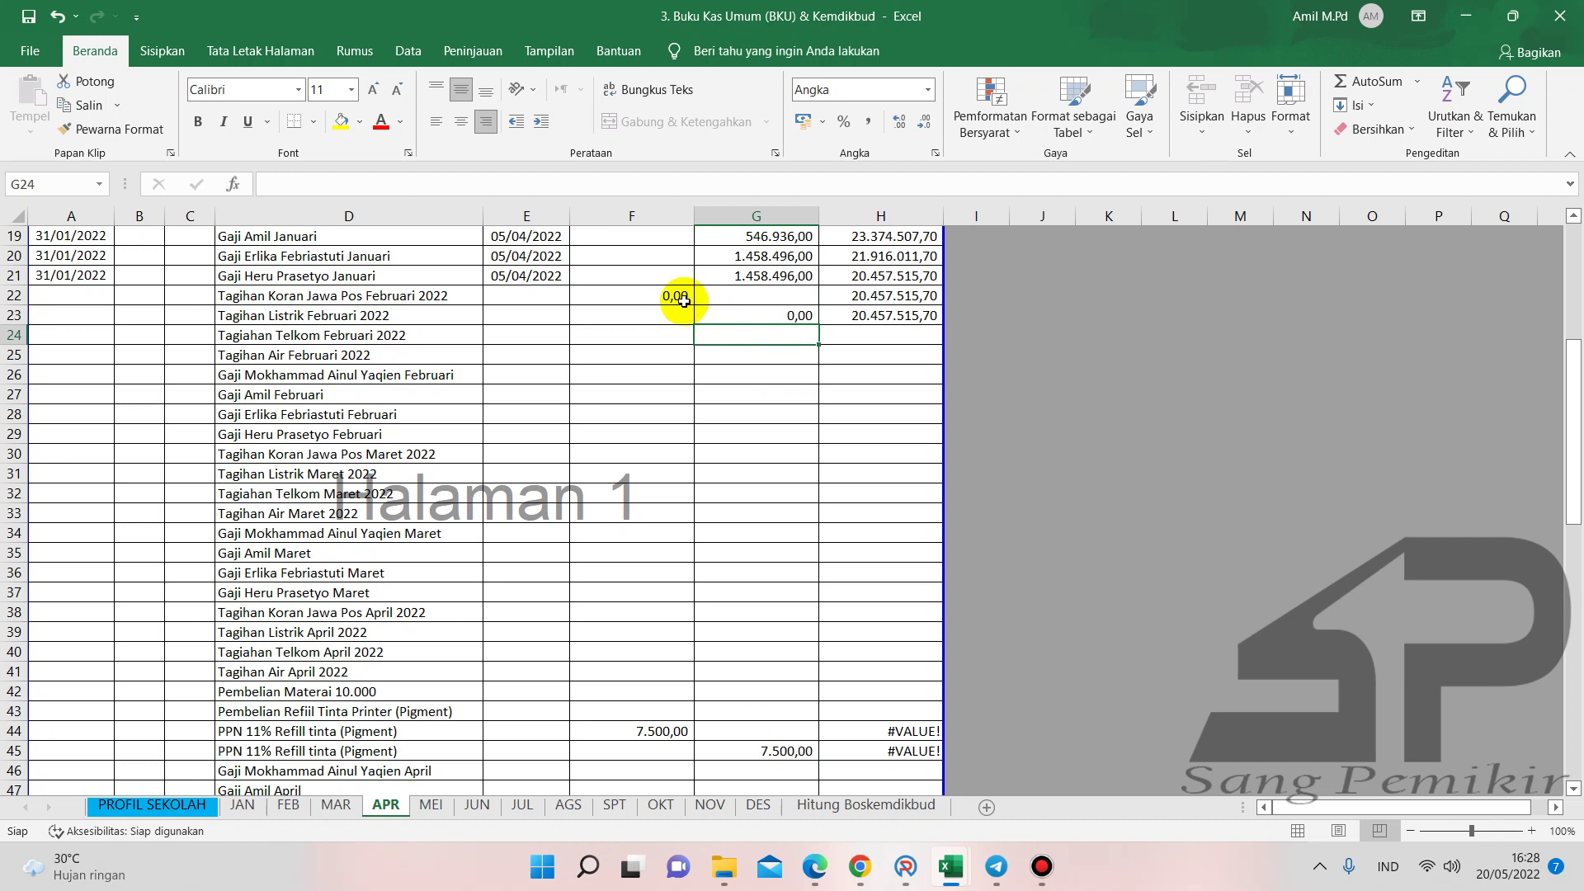
pyautogui.click(684, 297)
pyautogui.moveTo(693, 305); pyautogui.dragTo(693, 714)
# - Clear the contents of F22:G45 with Bersihkan Isi, leaving those amounts blank
pyautogui.scroll(-1, 846, 635)
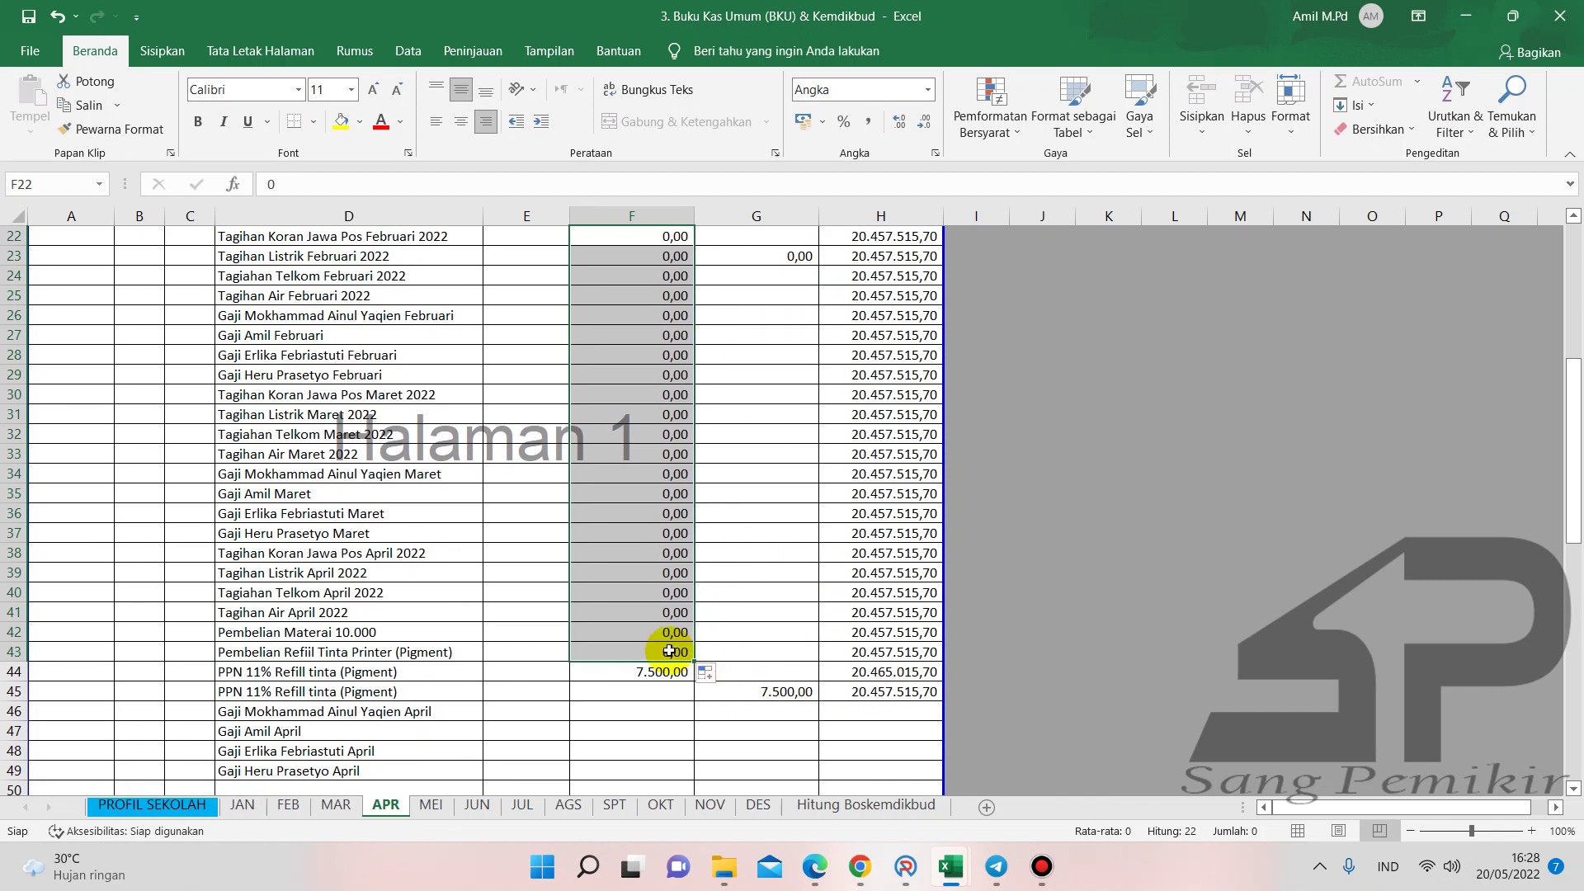
pyautogui.moveTo(622, 241); pyautogui.dragTo(781, 697)
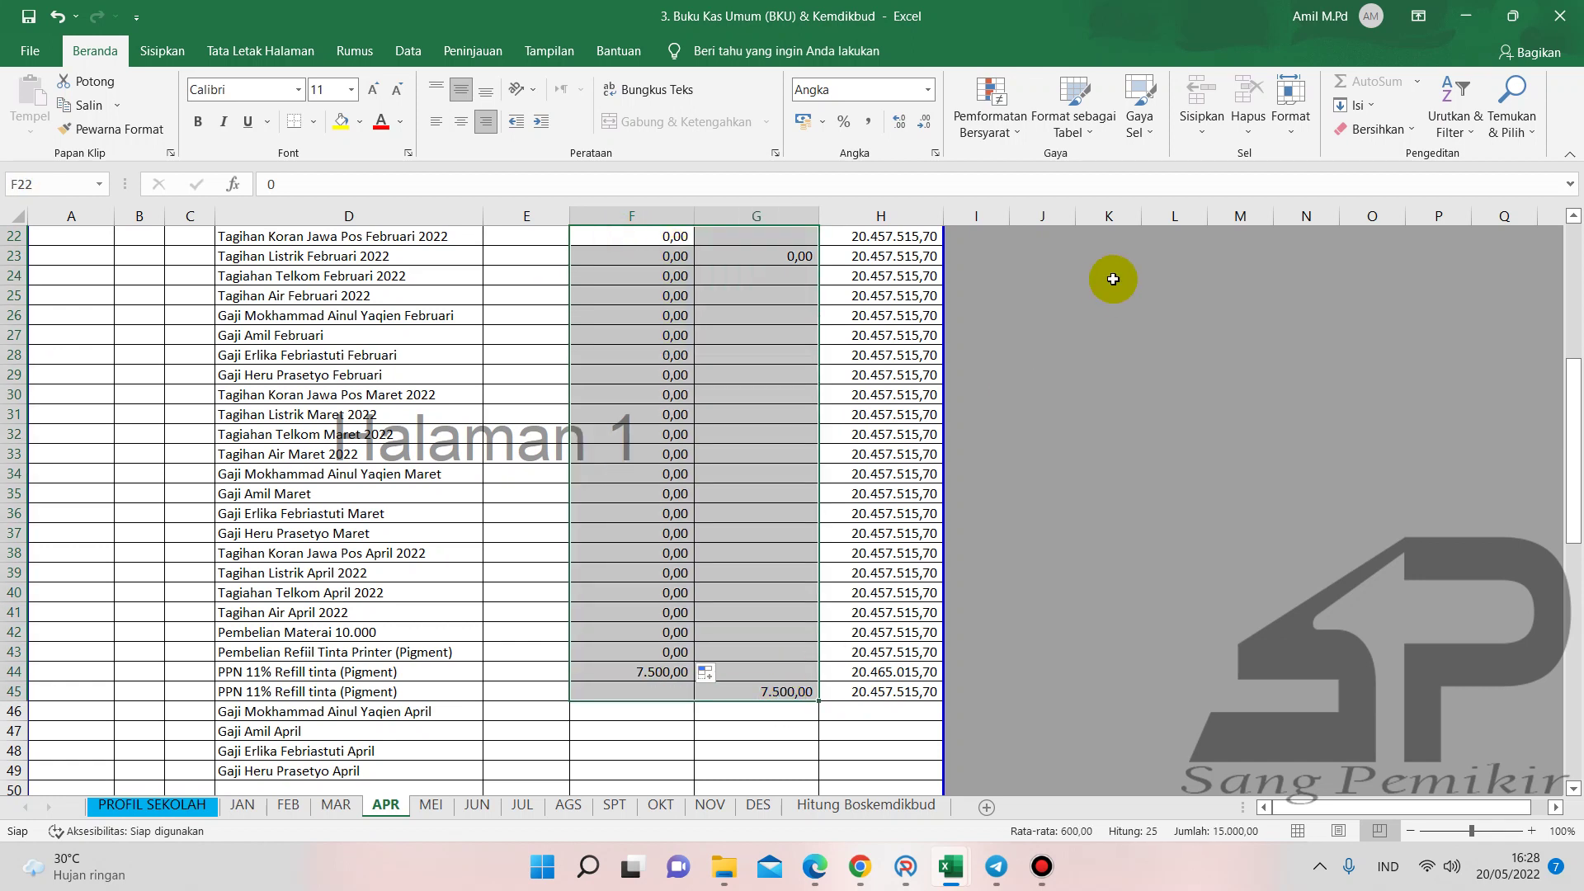
pyautogui.click(1376, 130)
pyautogui.click(1395, 206)
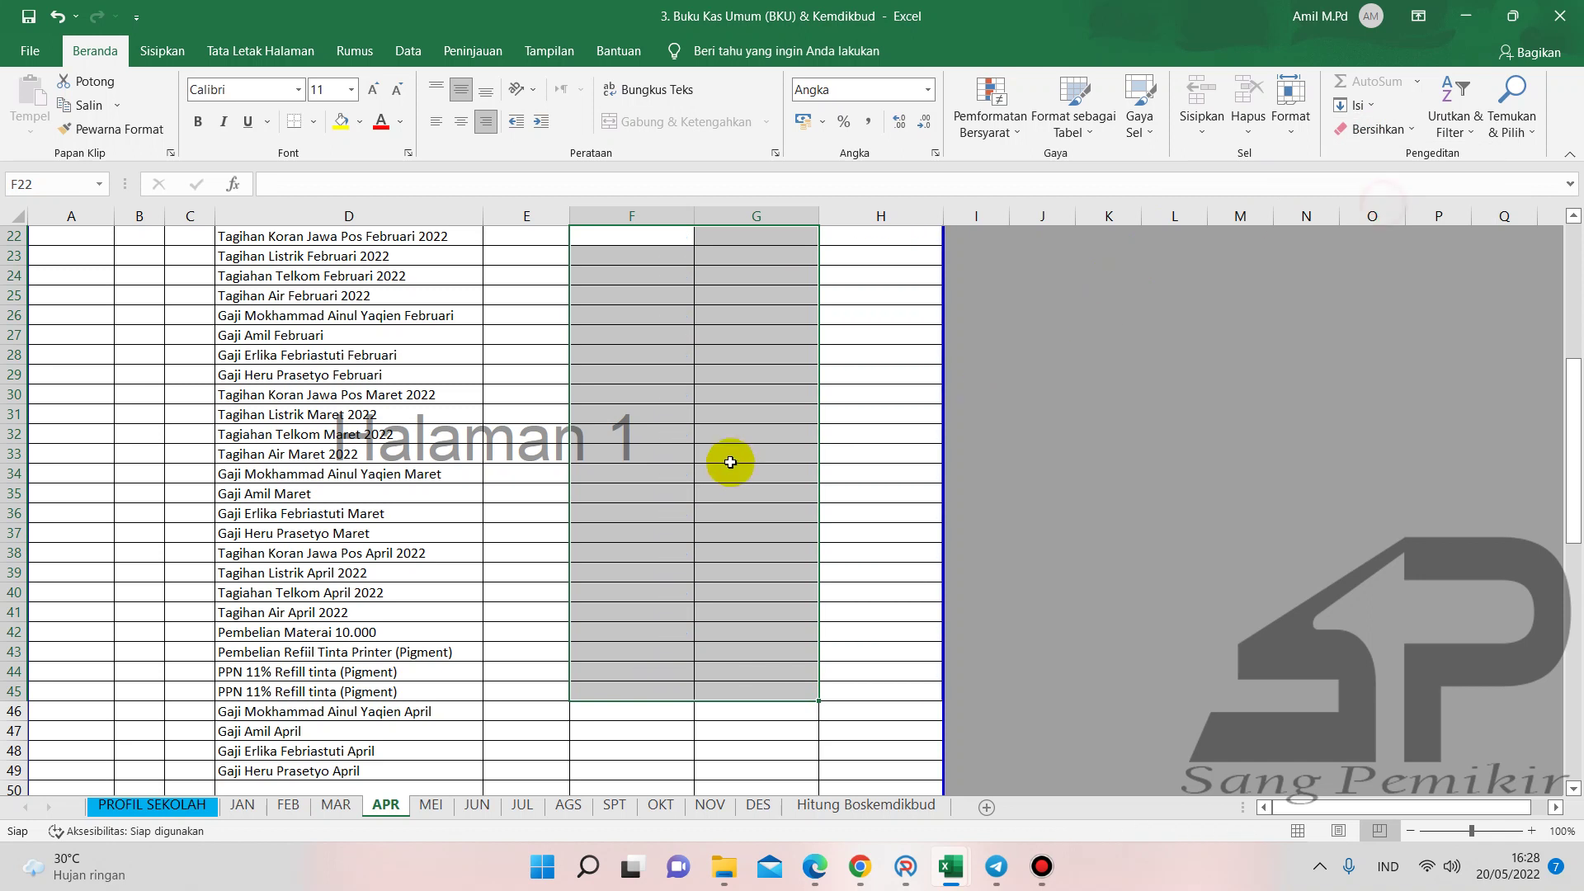
pyautogui.click(724, 459)
pyautogui.scroll(3, 630, 494)
pyautogui.scroll(-5, 549, 495)
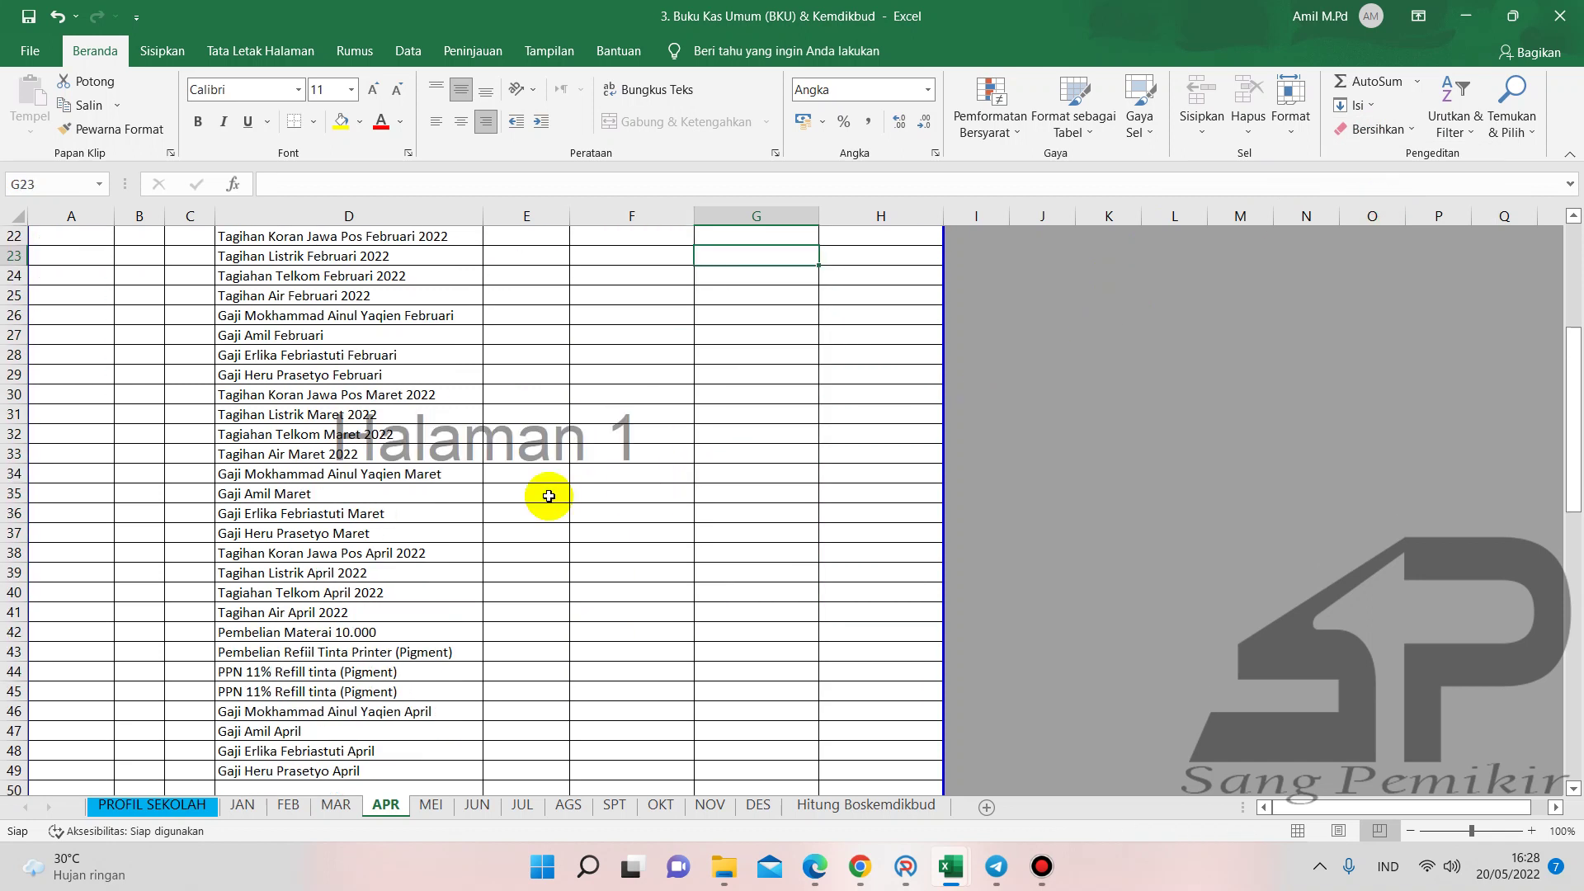
pyautogui.scroll(4, 549, 495)
pyautogui.scroll(2, 548, 495)
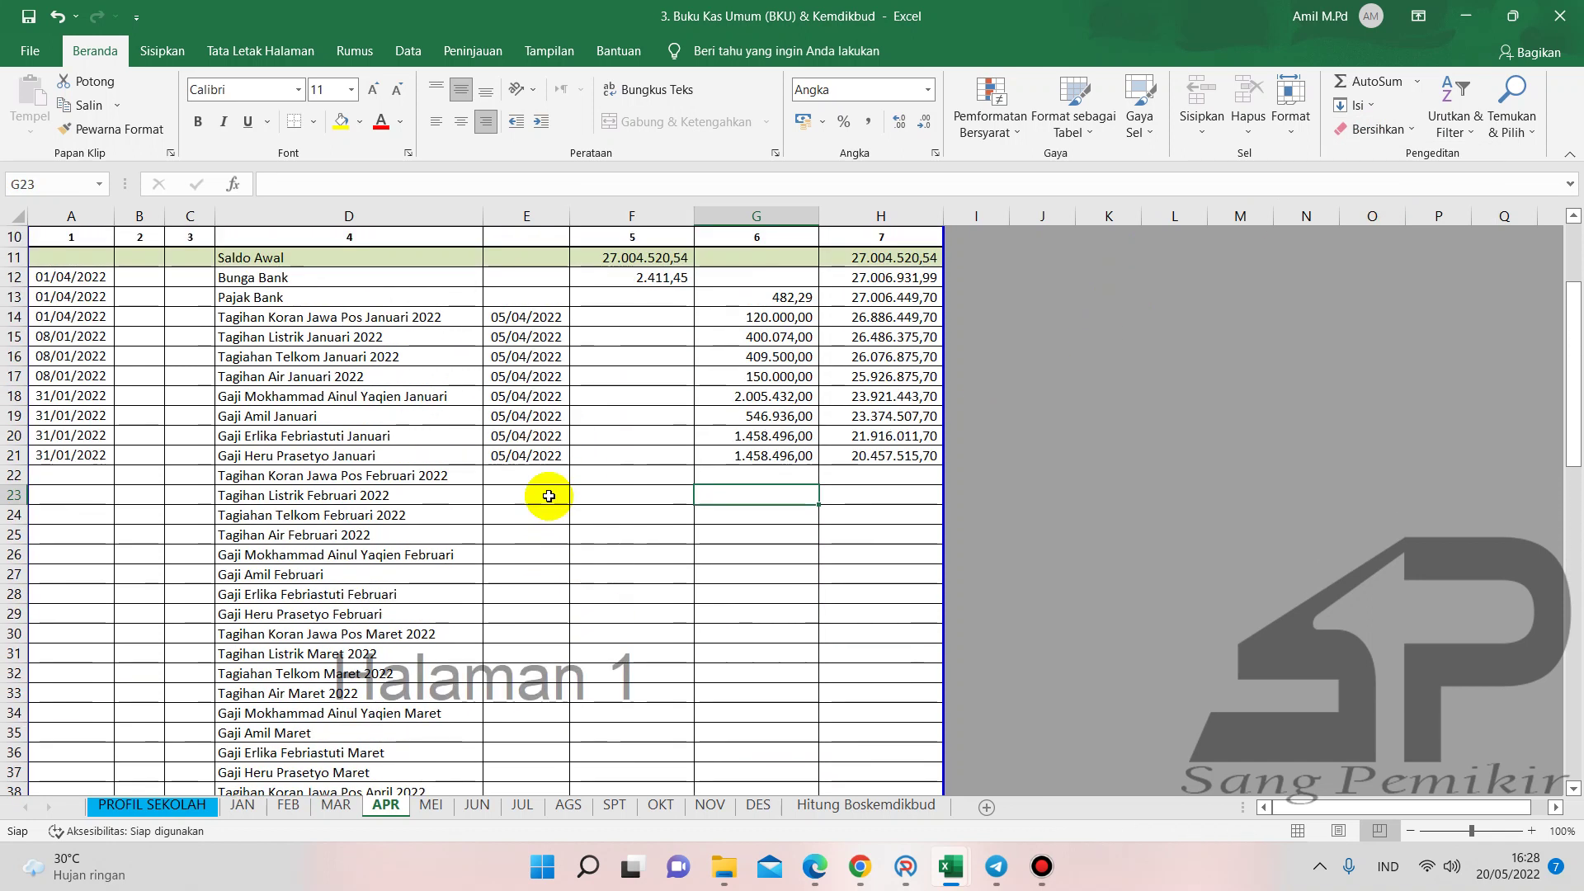
# - Add SPJ BPU09: Belanja Langganan Jurnal/Surat Kabar/Majalah, Koran (Jawa Pos), volume 1, no tax
pyautogui.click(906, 866)
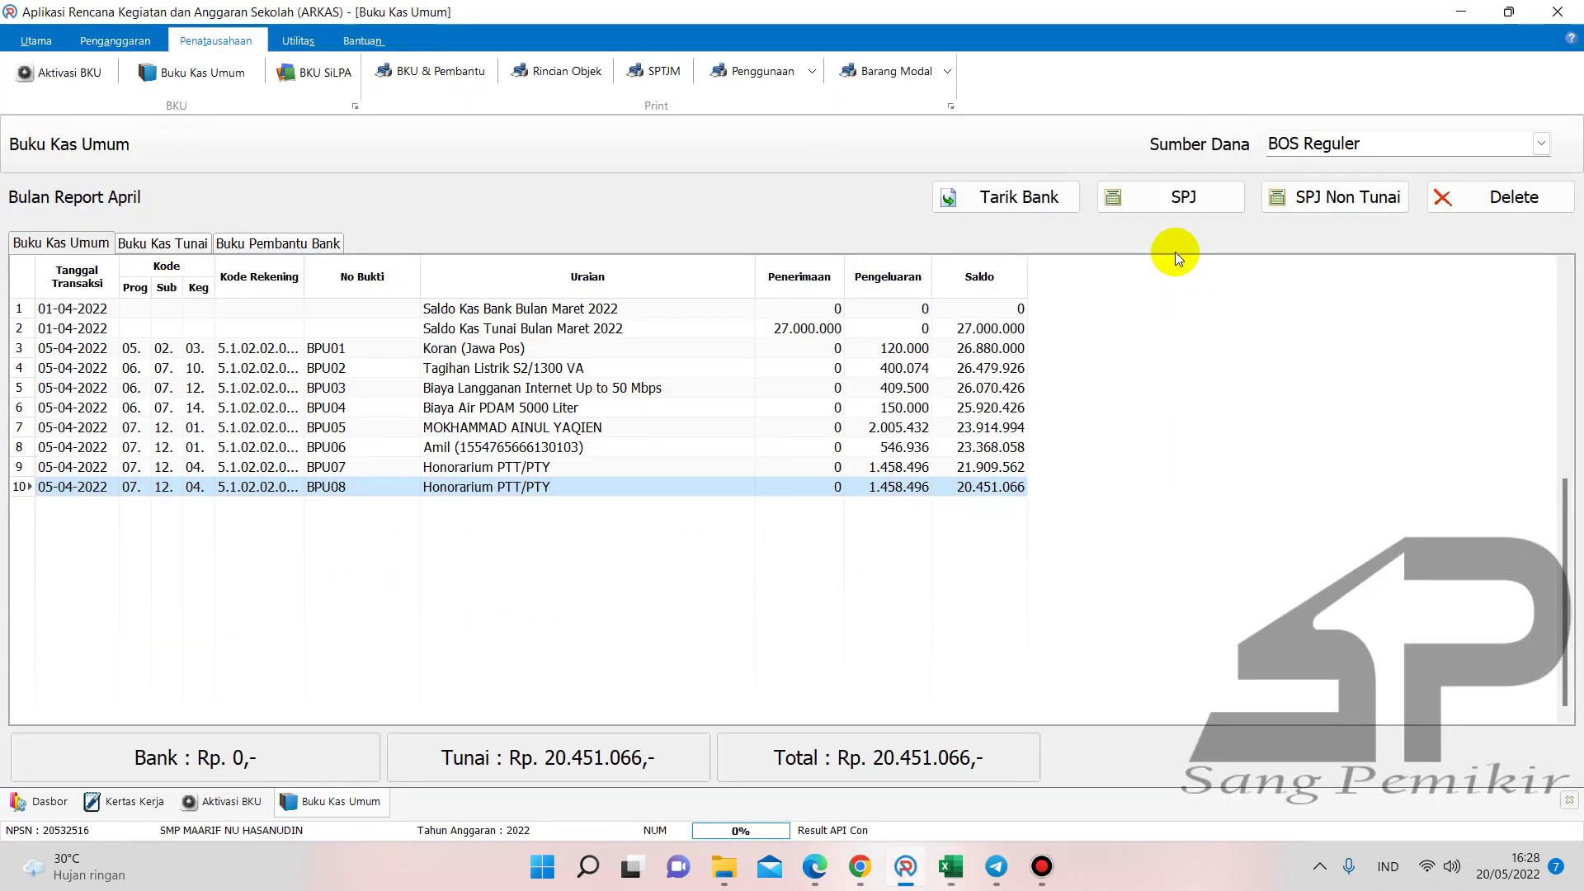
pyautogui.click(1160, 206)
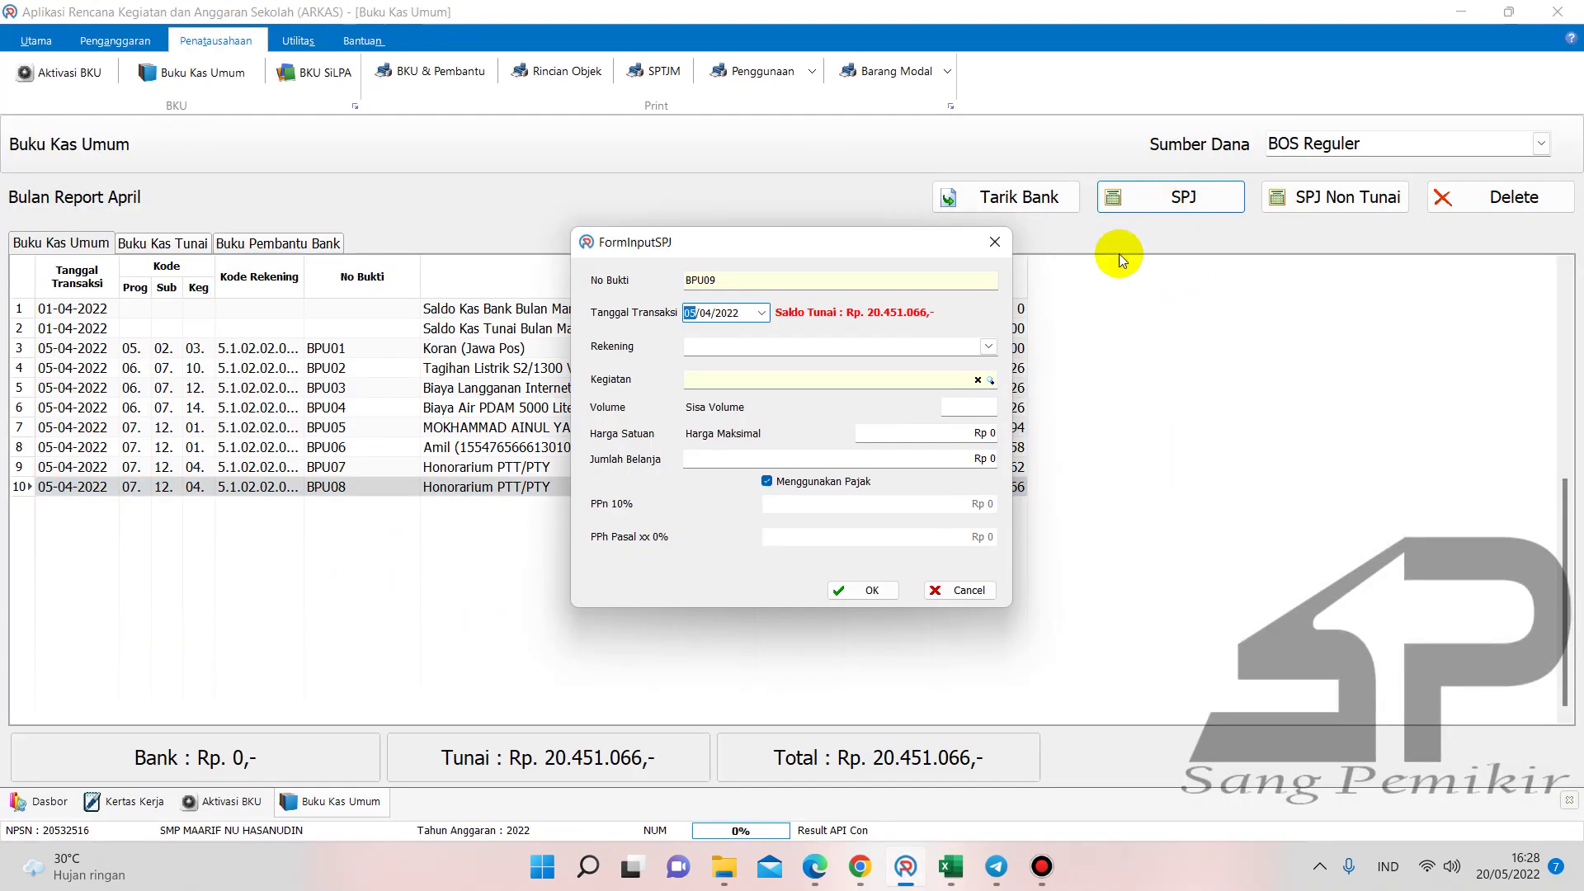
pyautogui.click(986, 346)
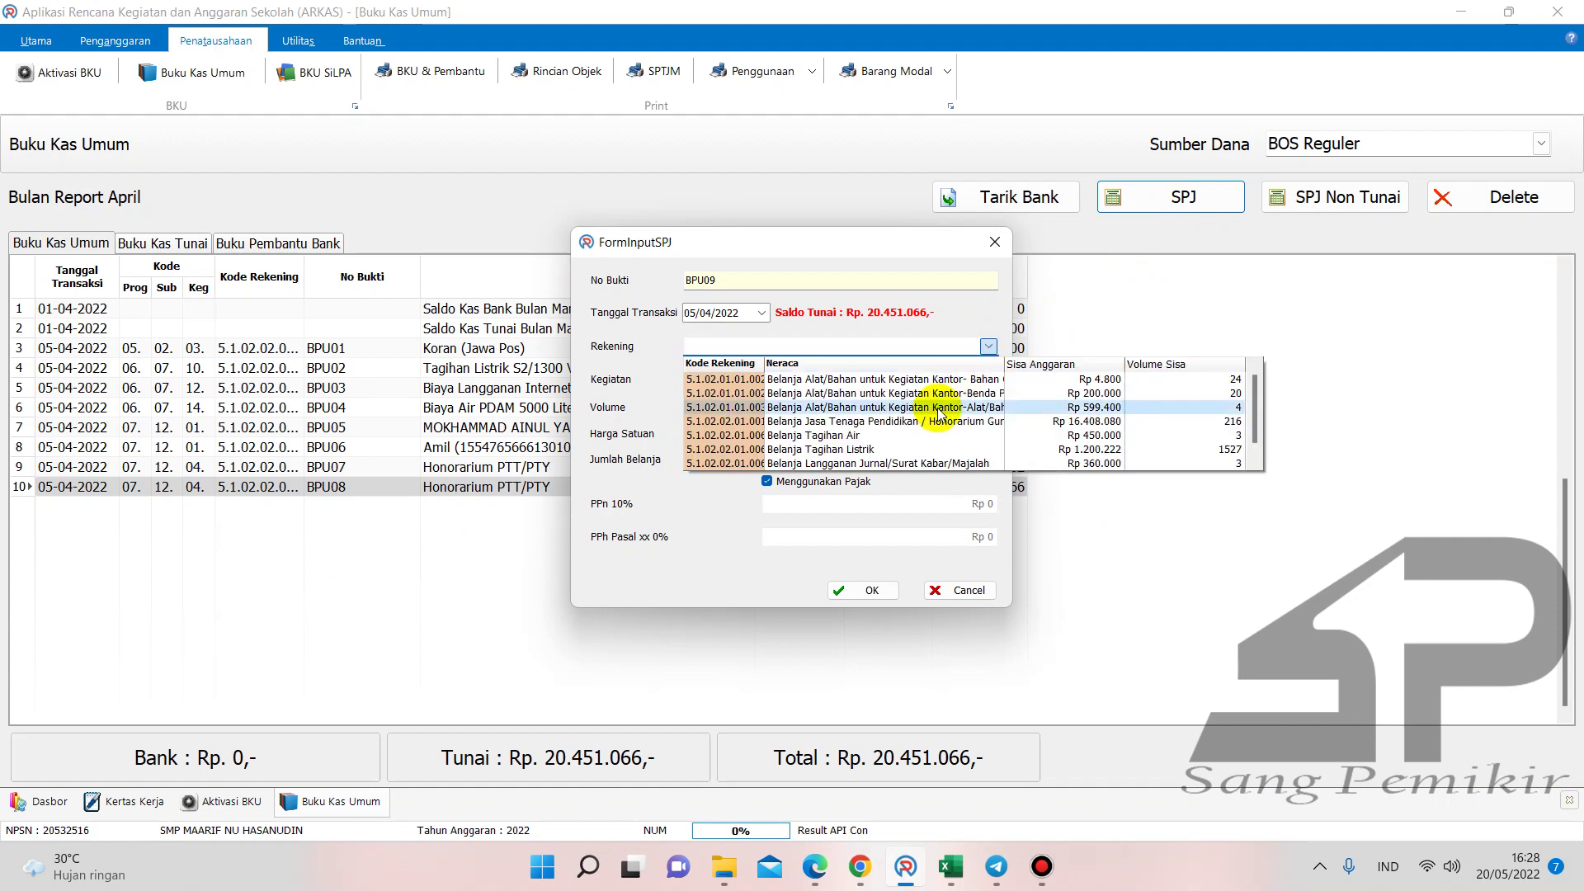
pyautogui.scroll(-1, 949, 429)
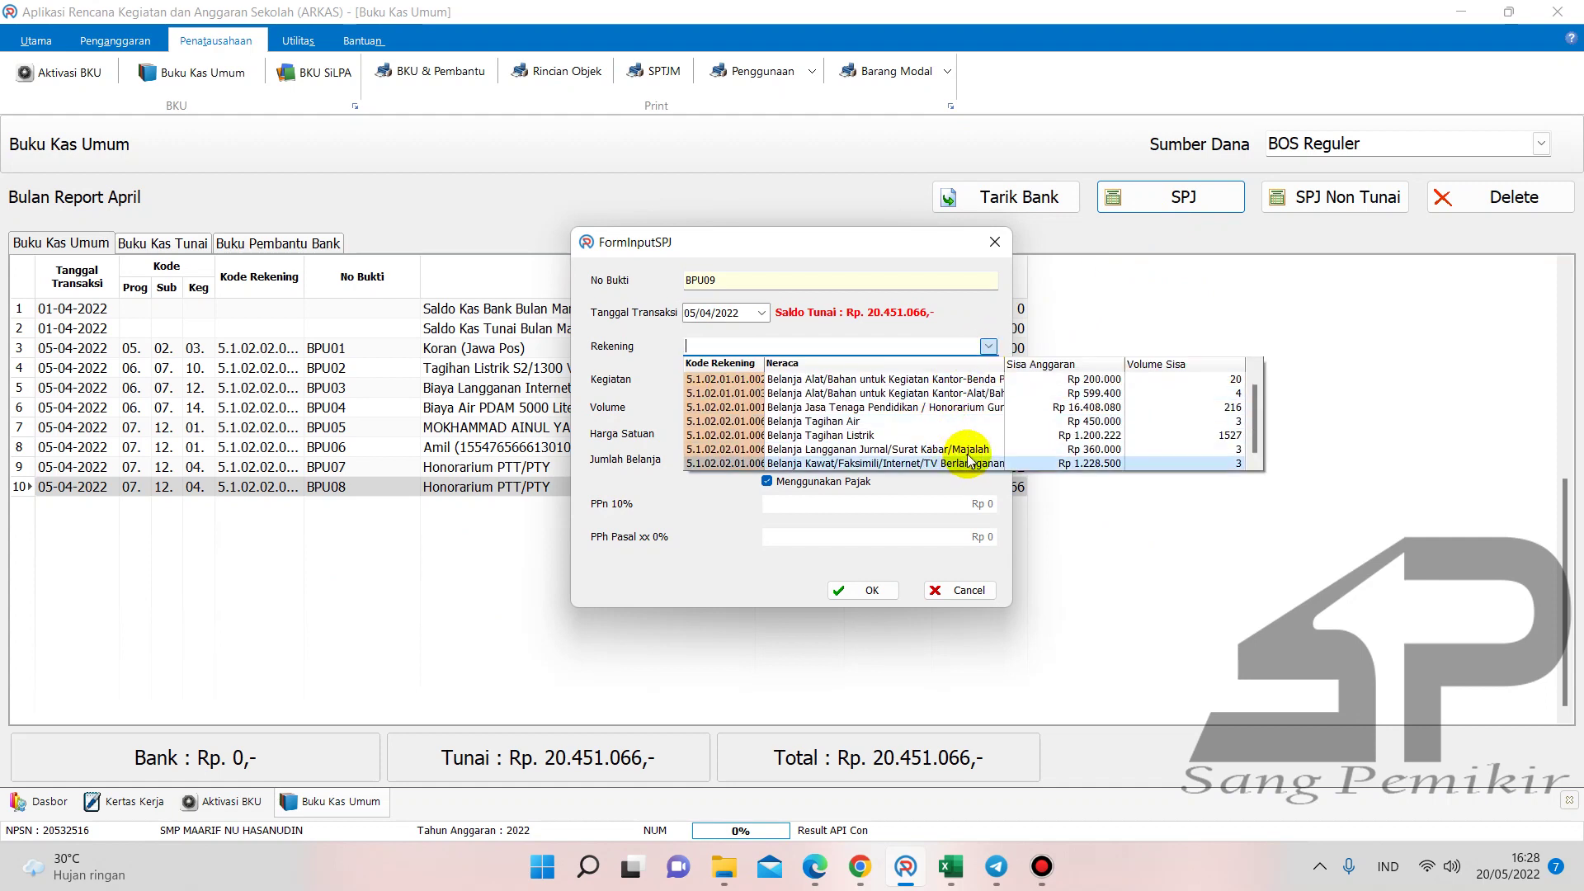
pyautogui.click(954, 449)
pyautogui.click(989, 380)
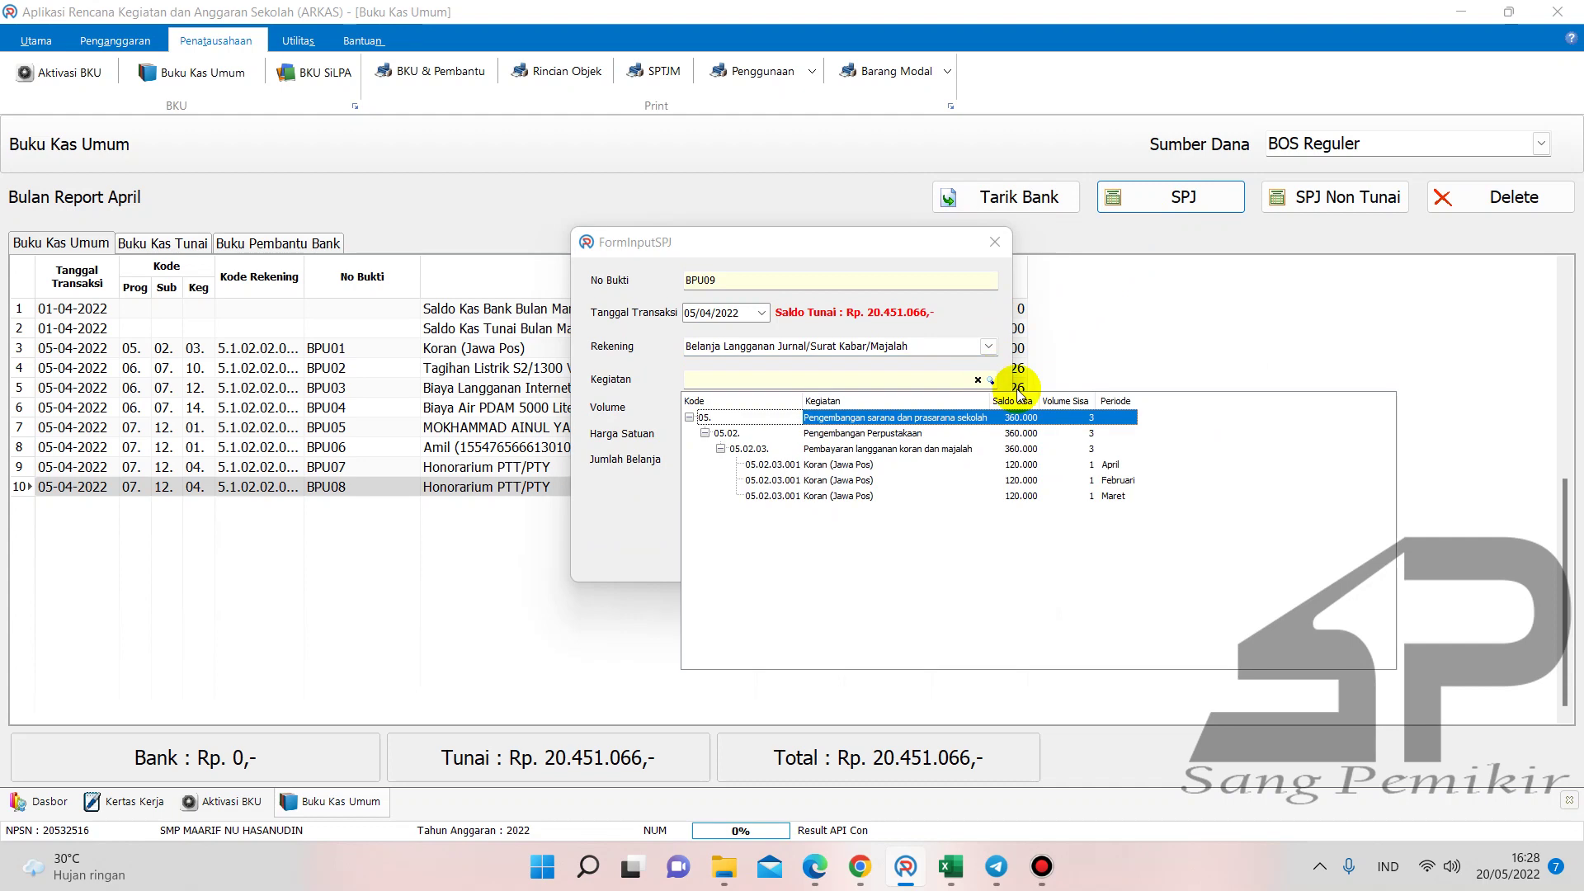
pyautogui.doubleClick(1093, 481)
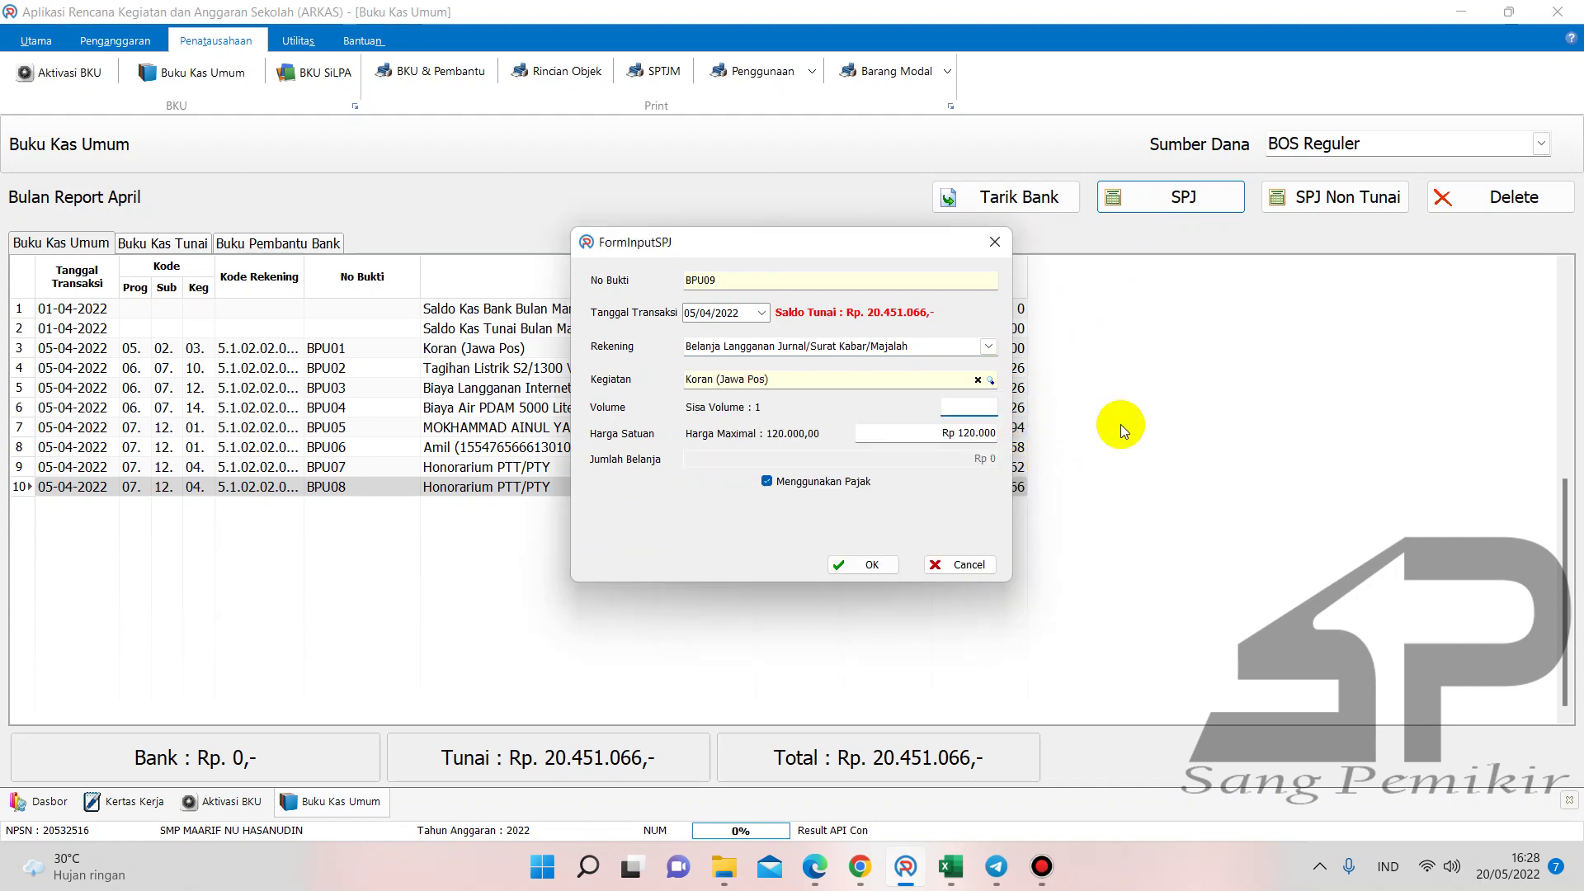
pyautogui.write('1')
pyautogui.click(767, 481)
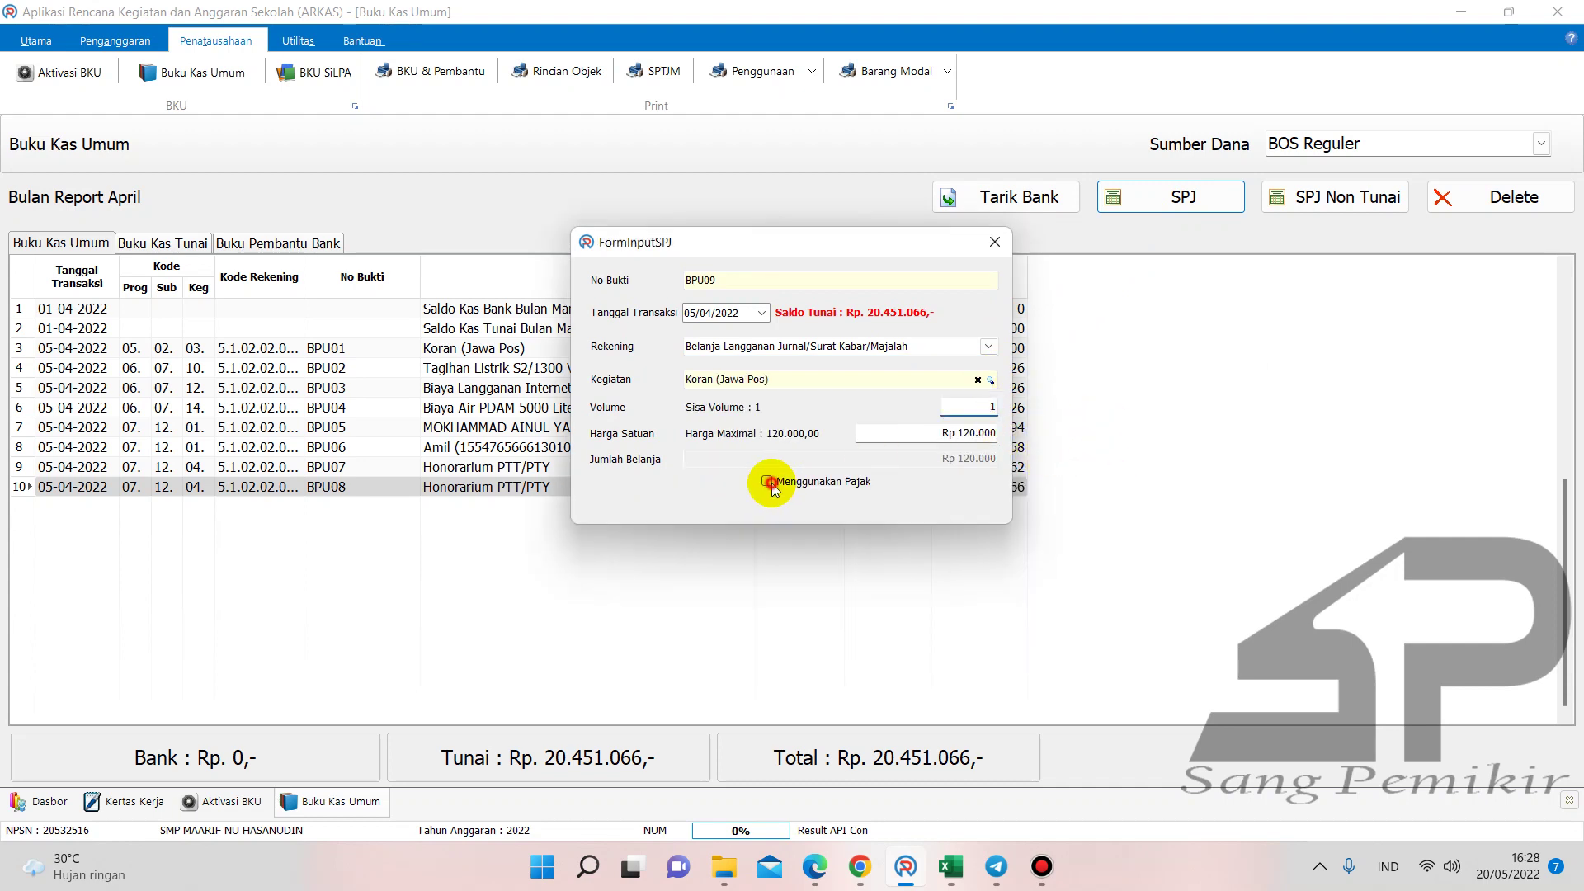
pyautogui.click(962, 506)
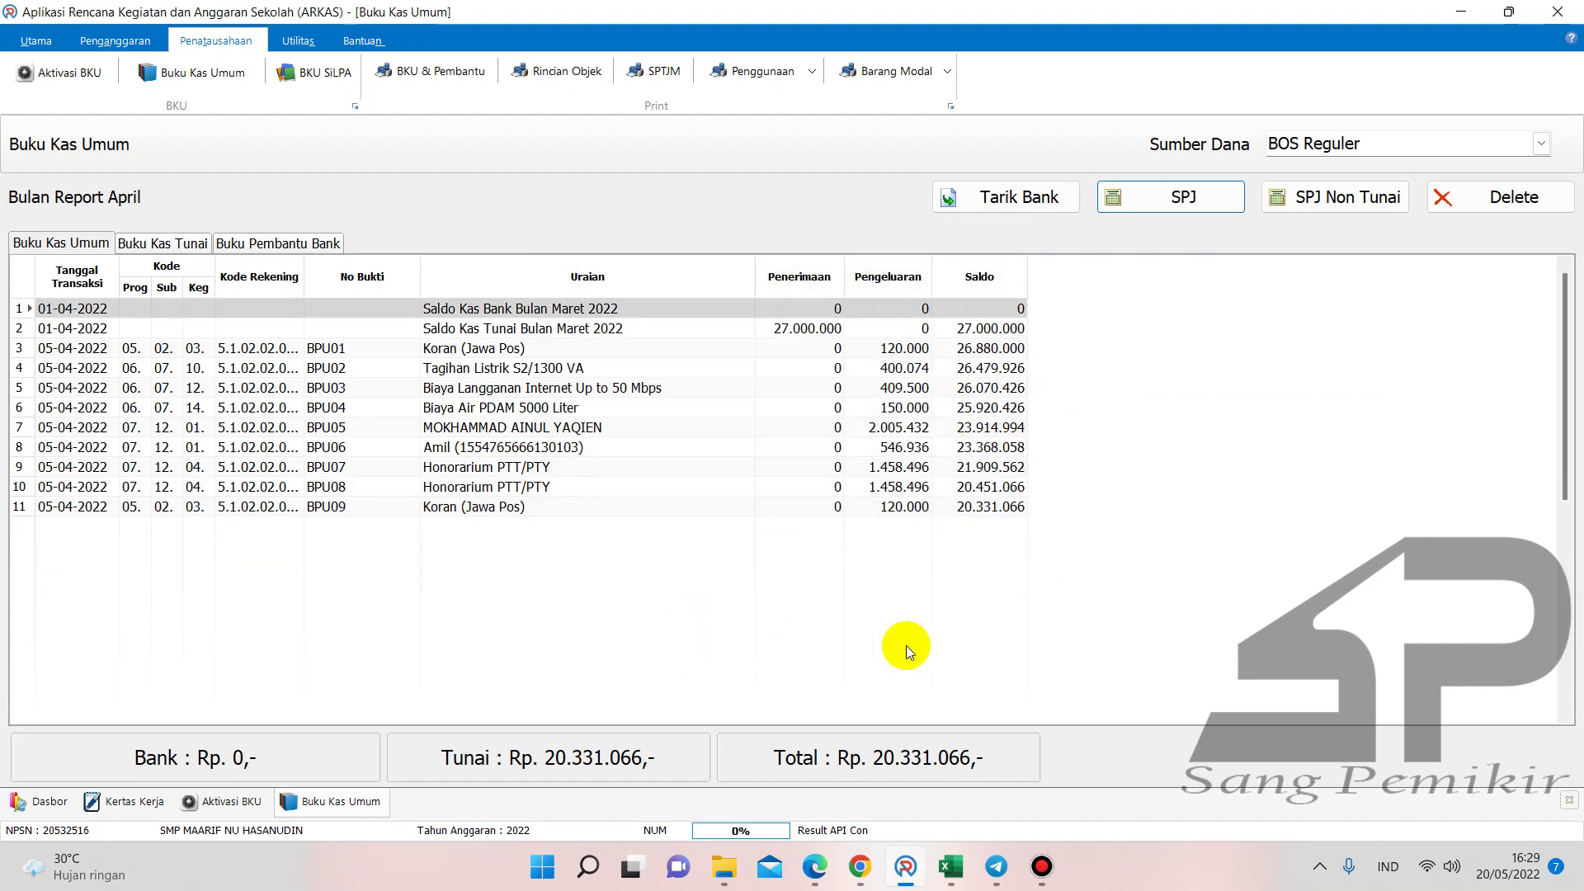
# - Enter 120000 in F20 of the Buku Pembantu KAS workbook for the Jawa Pos newspaper
pyautogui.moveTo(950, 866)
pyautogui.click(779, 784)
pyautogui.click(736, 394)
pyautogui.write('12')
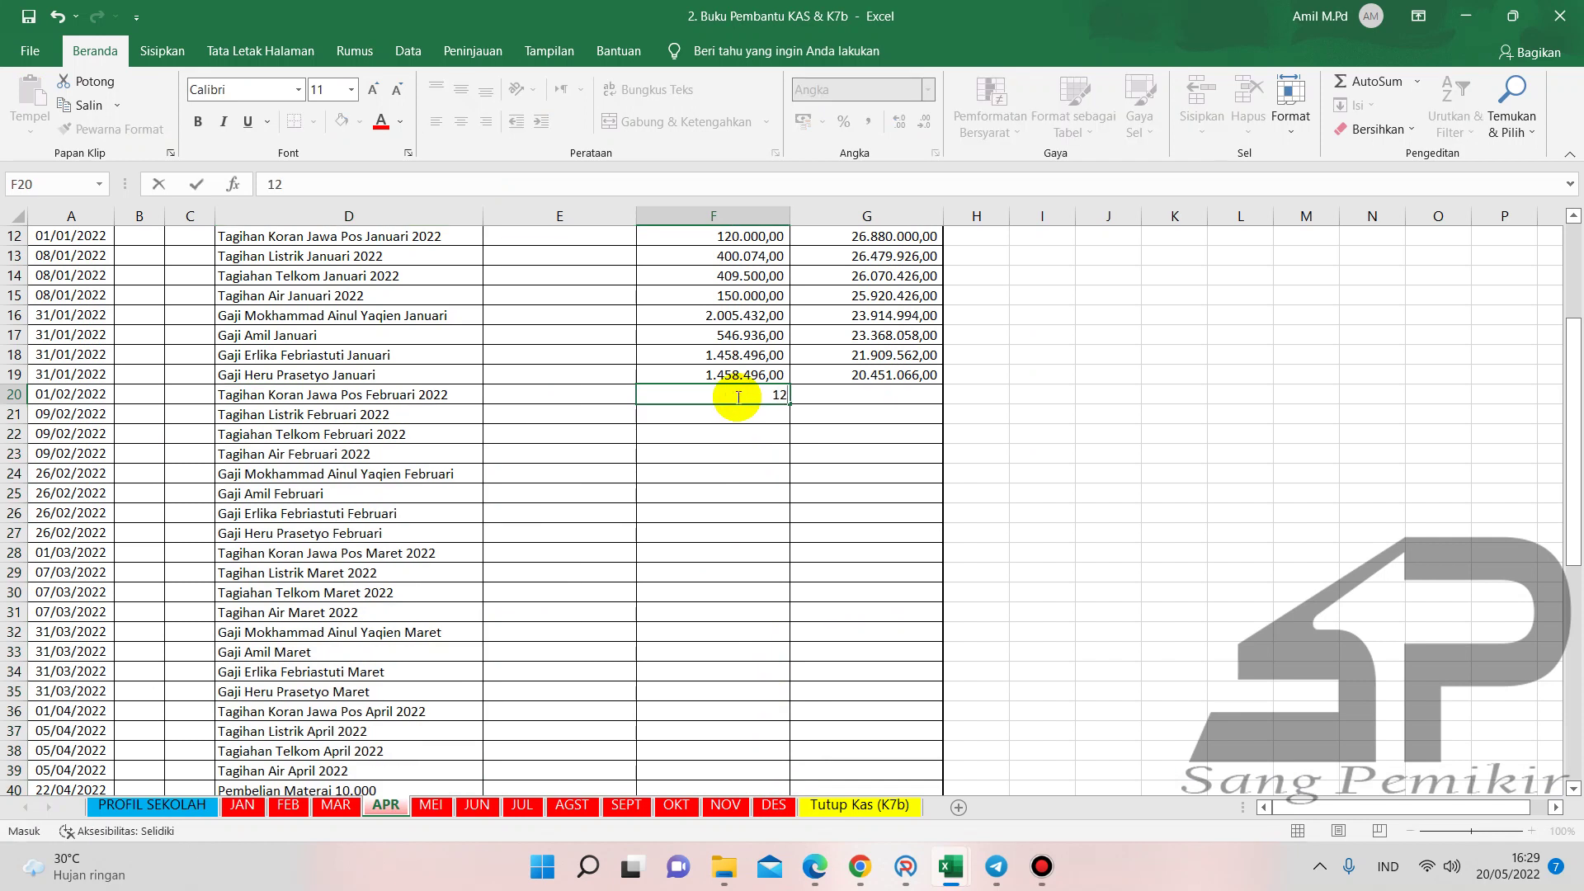
pyautogui.press('Return')
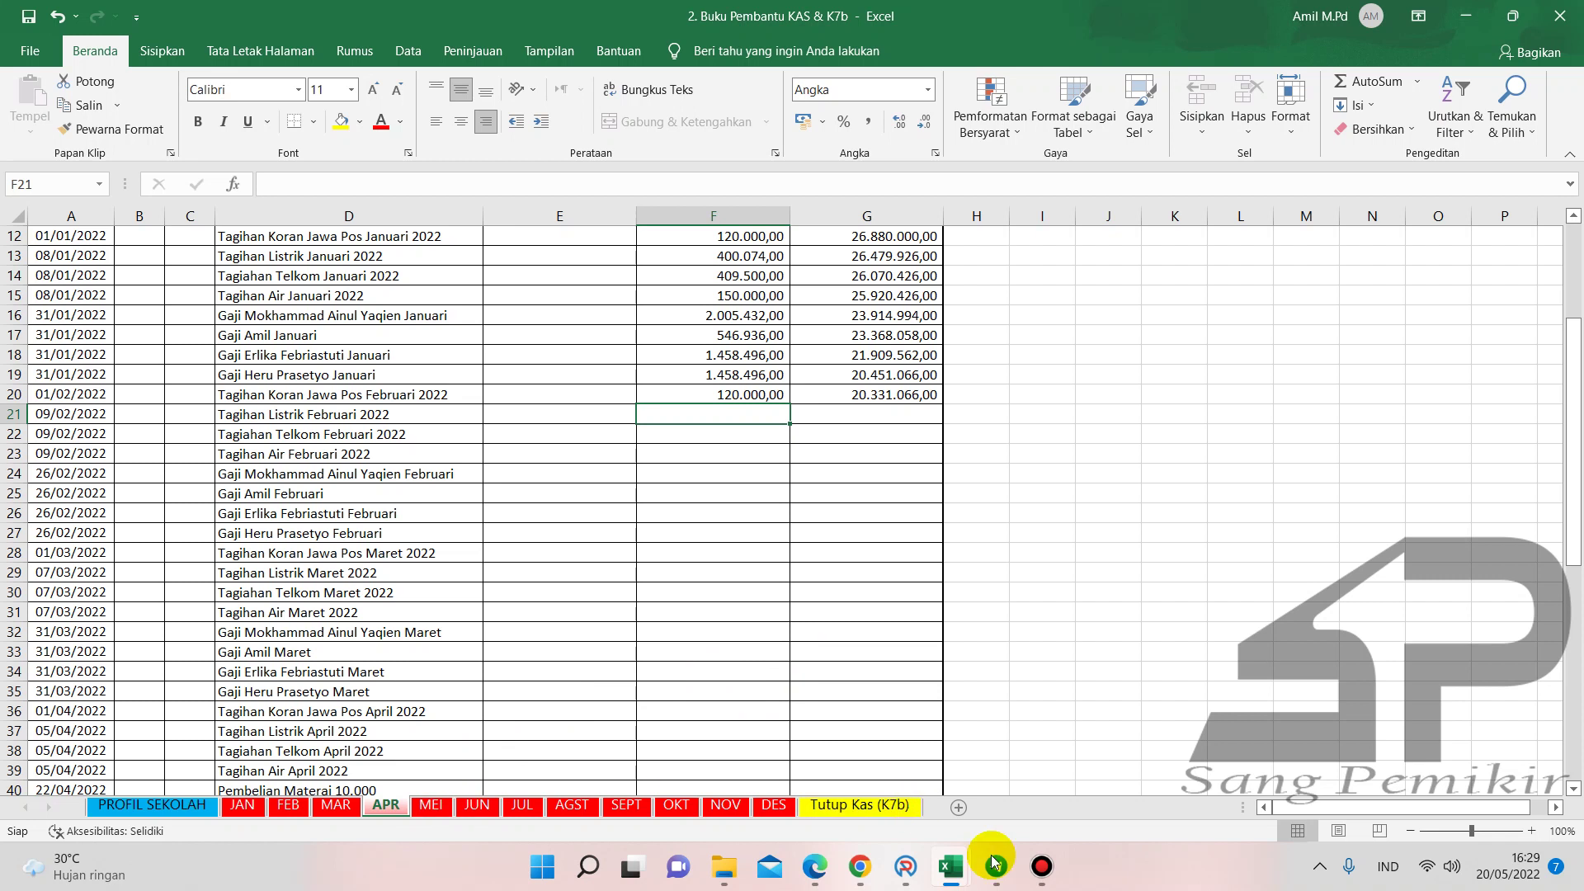
# - Enter 120000 in G22 of the Buku Kas Umum APR sheet, then return to Buku Pembantu KAS
pyautogui.moveTo(950, 866)
pyautogui.click(854, 759)
pyautogui.click(770, 475)
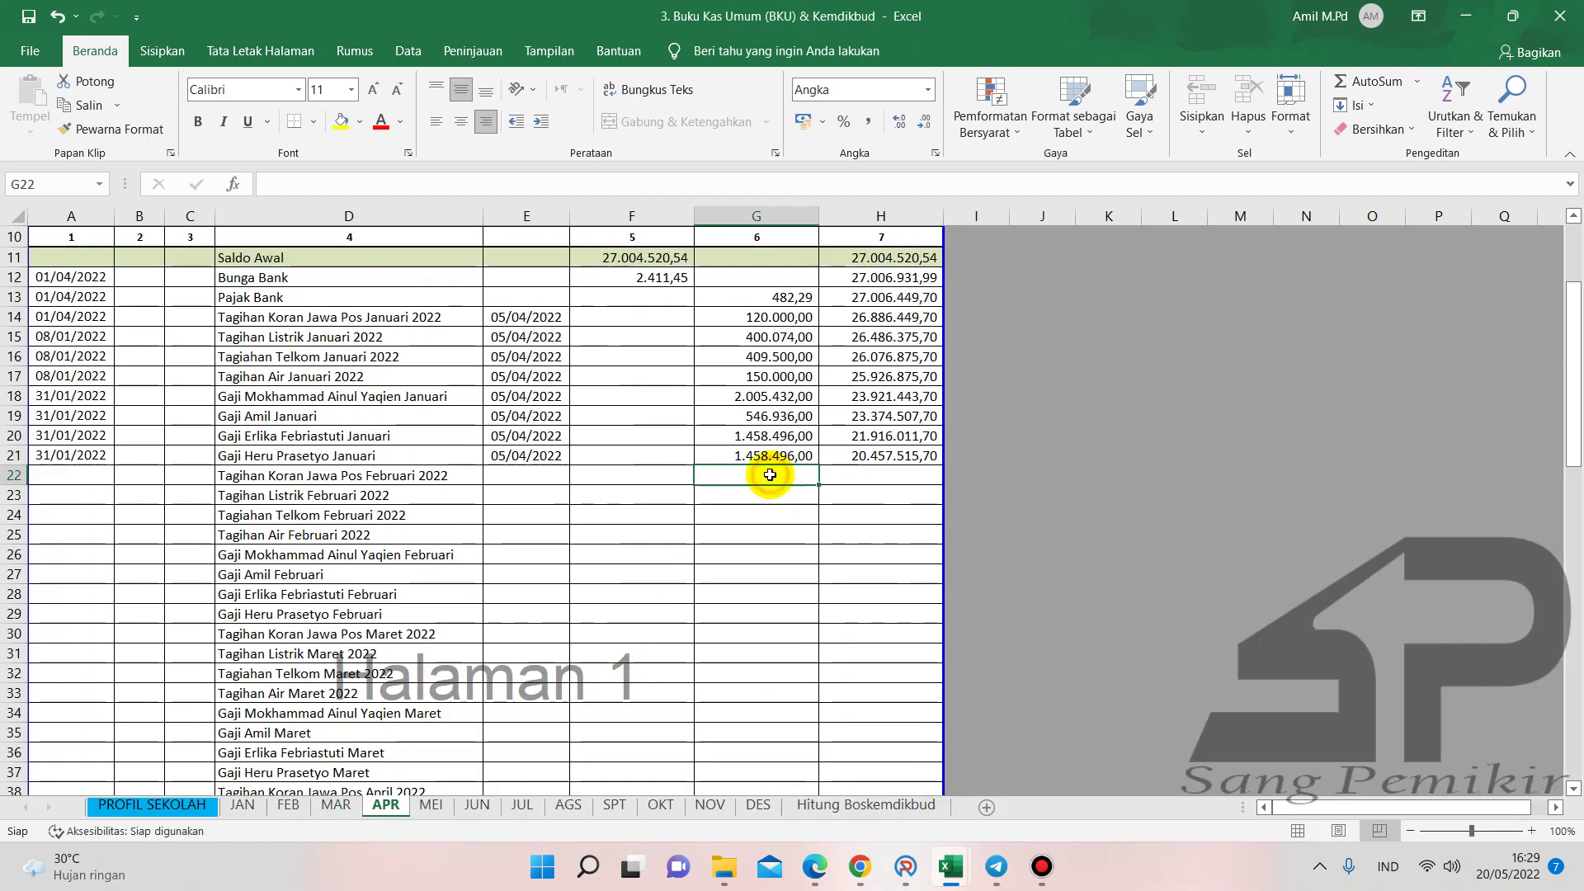
pyautogui.write('120000')
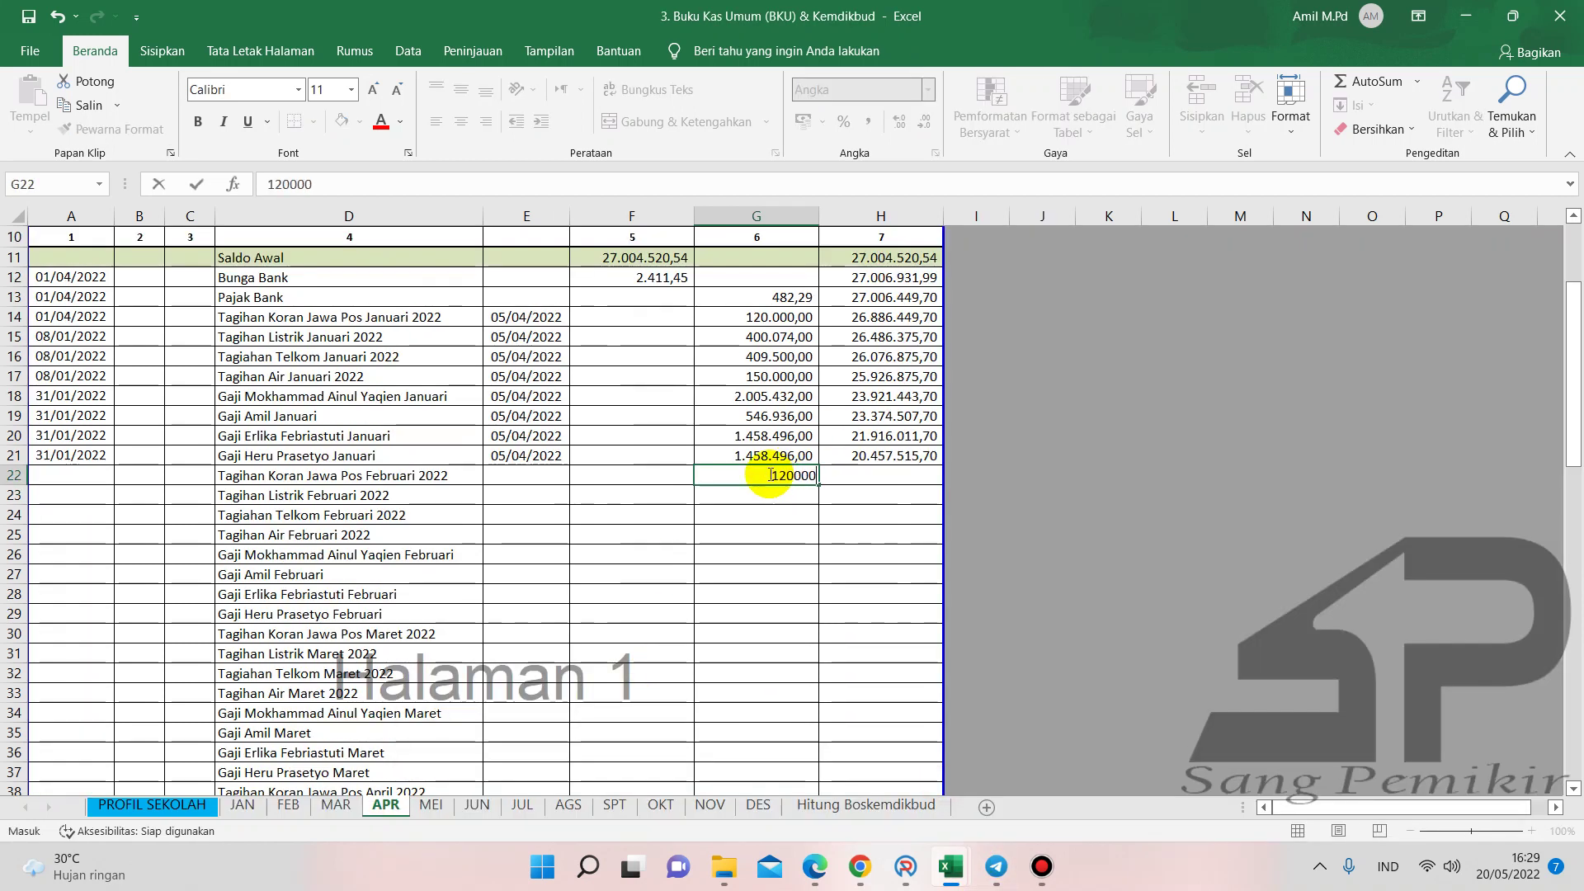
pyautogui.press('Return')
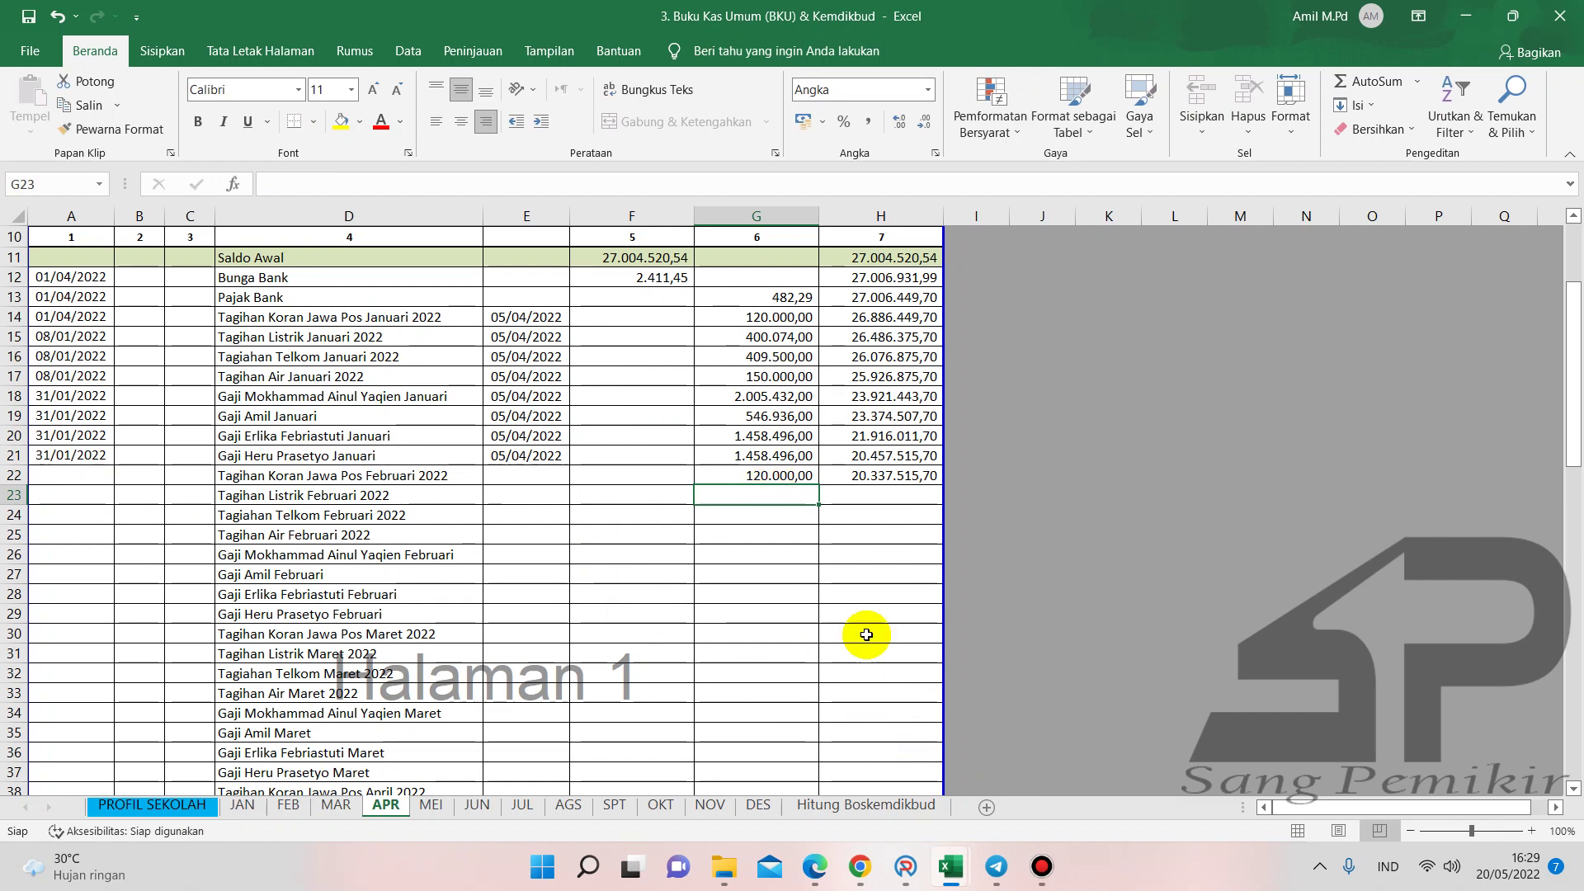
pyautogui.moveTo(950, 866)
pyautogui.click(760, 795)
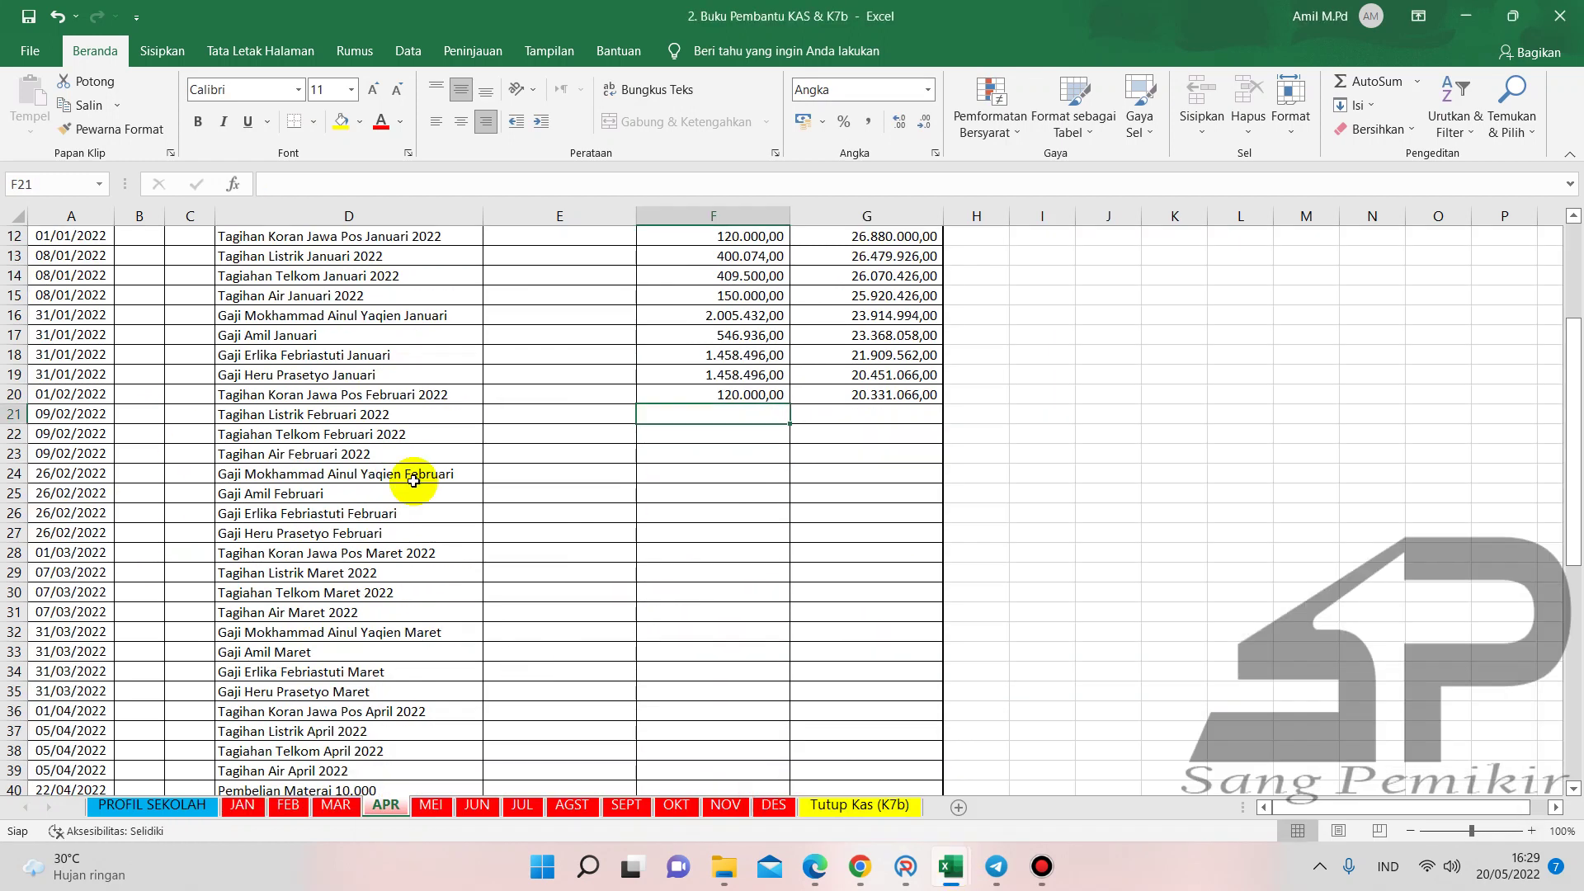
# - Copy the column A dates from Buku Pembantu KAS into Buku Kas Umum starting at A22
pyautogui.moveTo(95, 395); pyautogui.dragTo(91, 749)
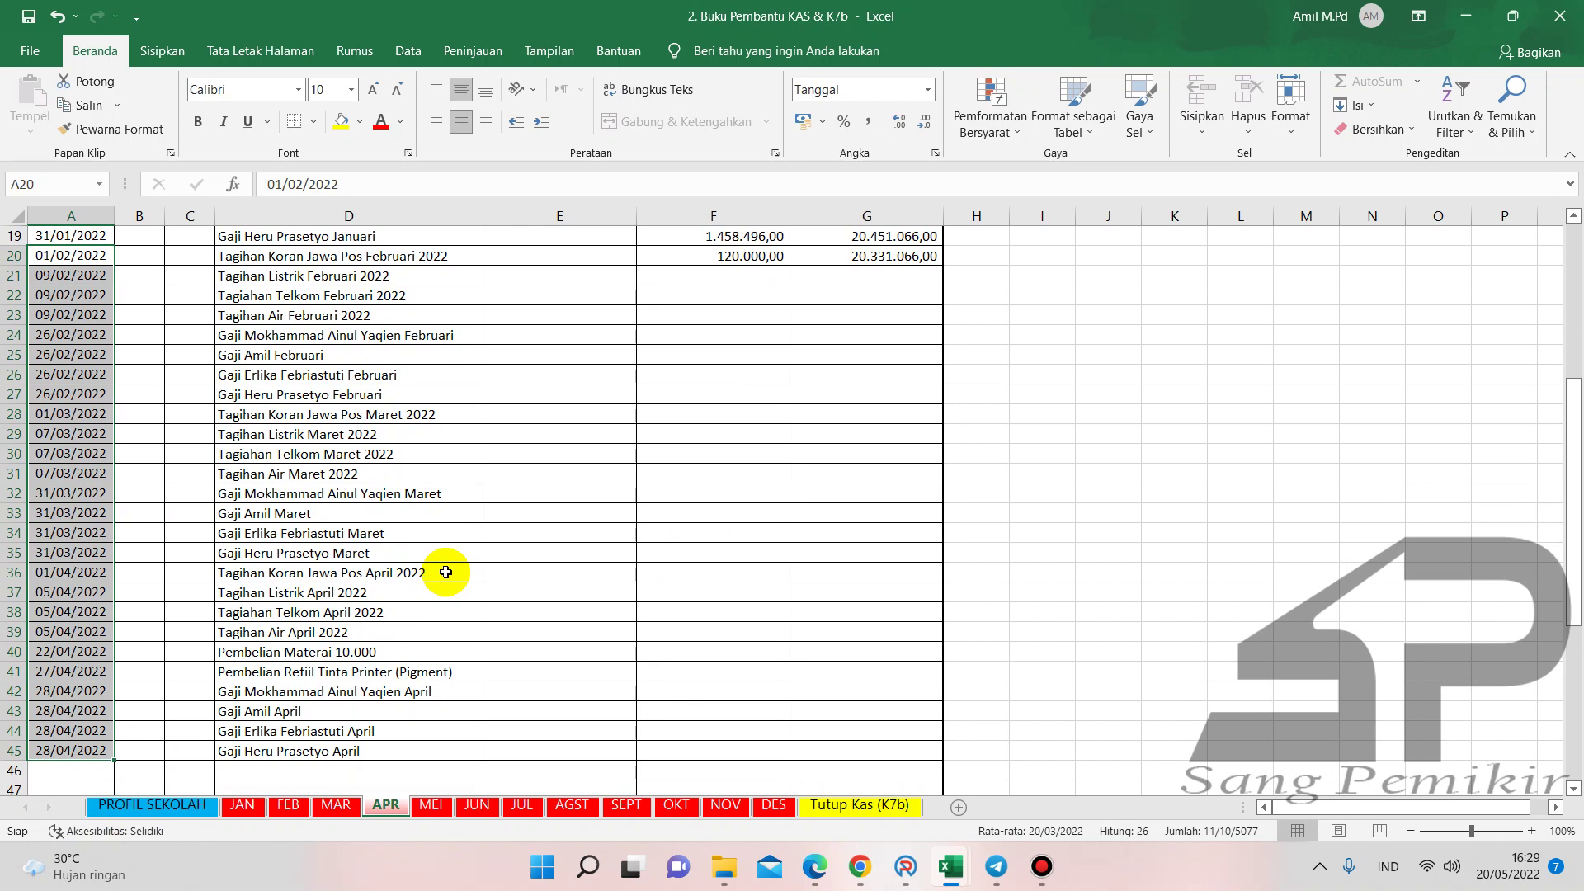
pyautogui.hotkey('ctrl', 'c')
pyautogui.moveTo(950, 866)
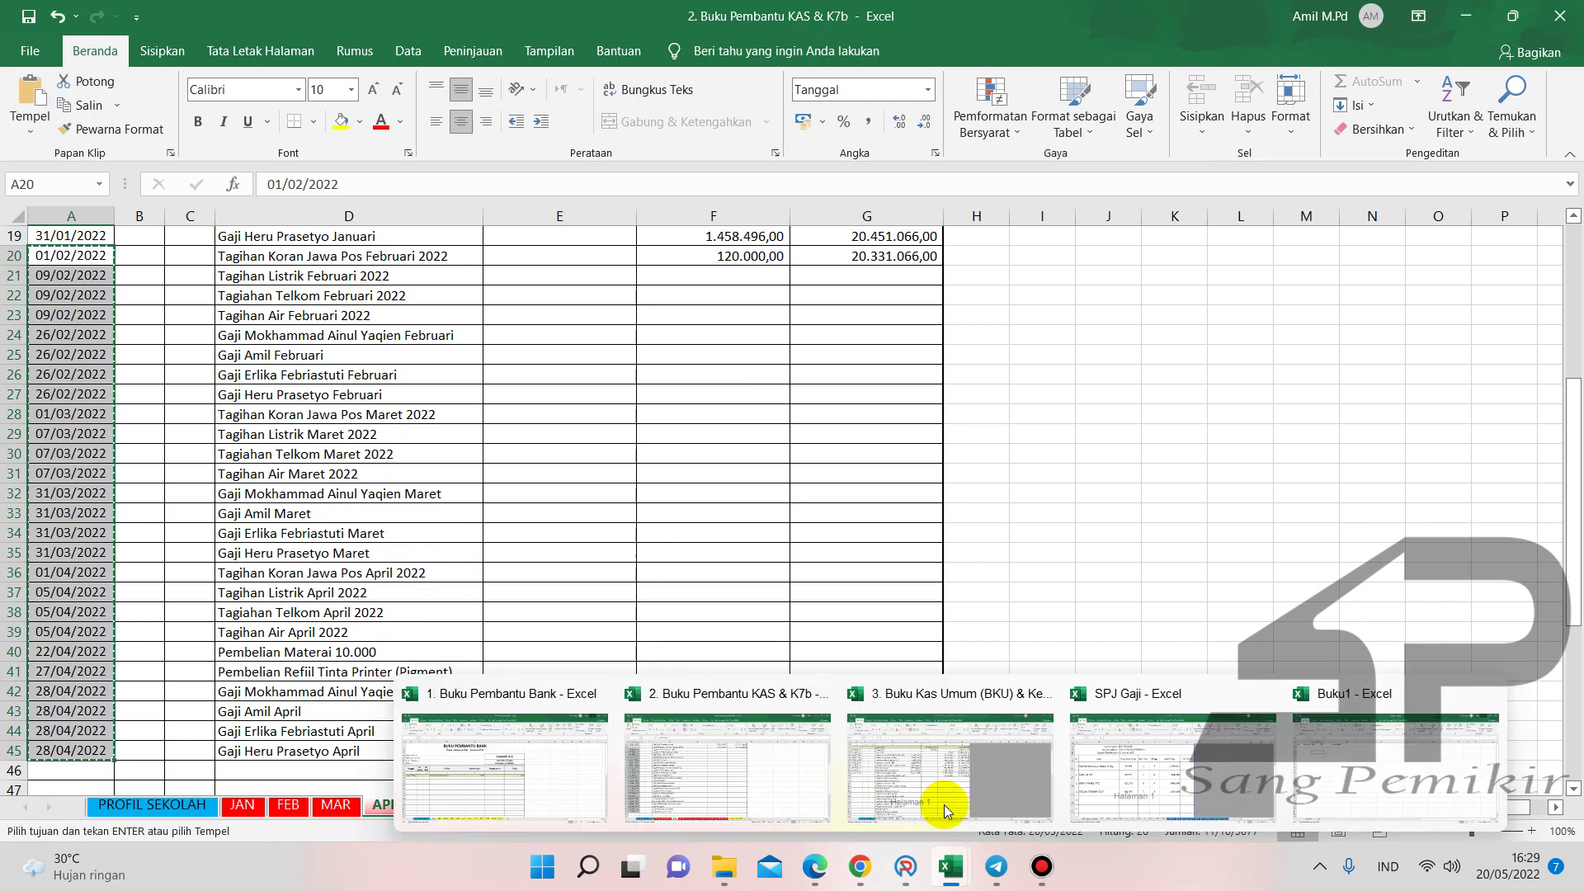
pyautogui.click(947, 800)
pyautogui.click(100, 472)
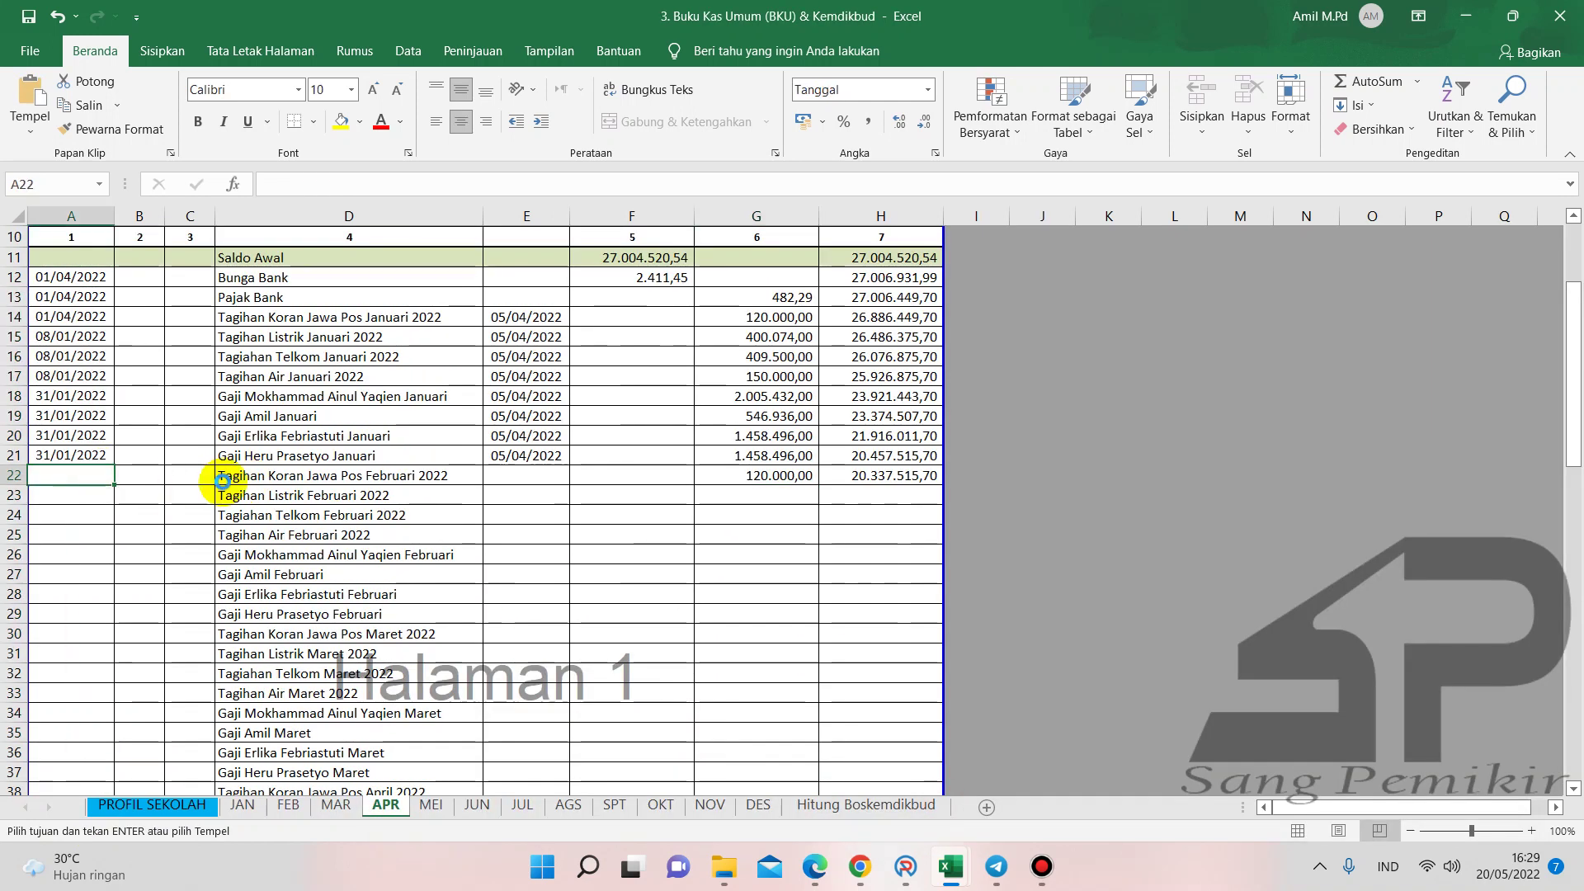
pyautogui.hotkey('ctrl', 'v')
pyautogui.scroll(-6, 220, 503)
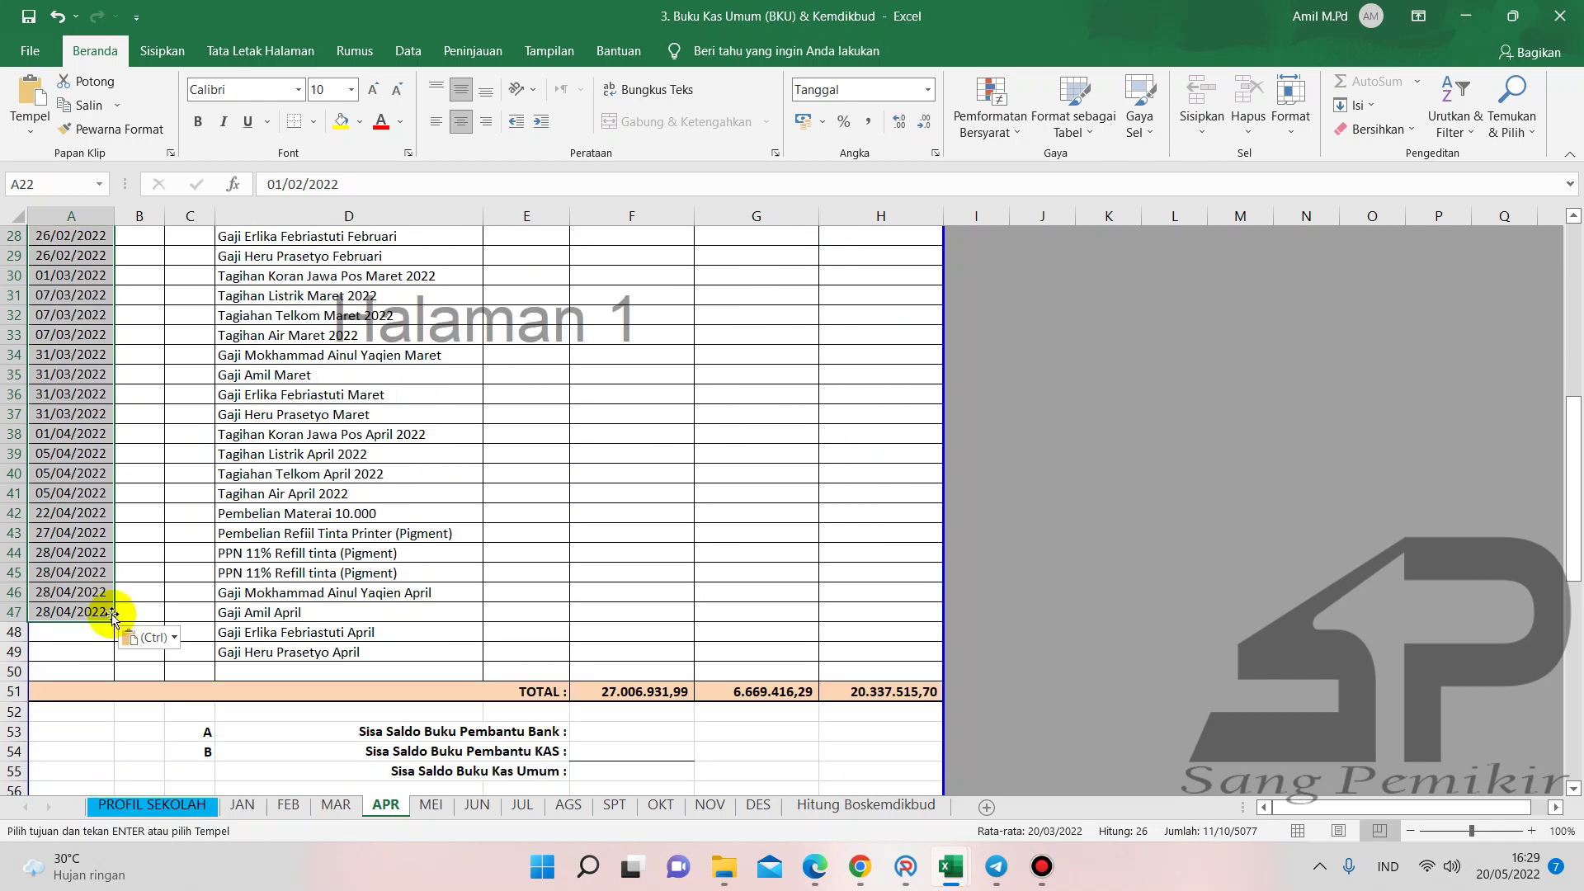
pyautogui.doubleClick(78, 635)
pyautogui.click(78, 654)
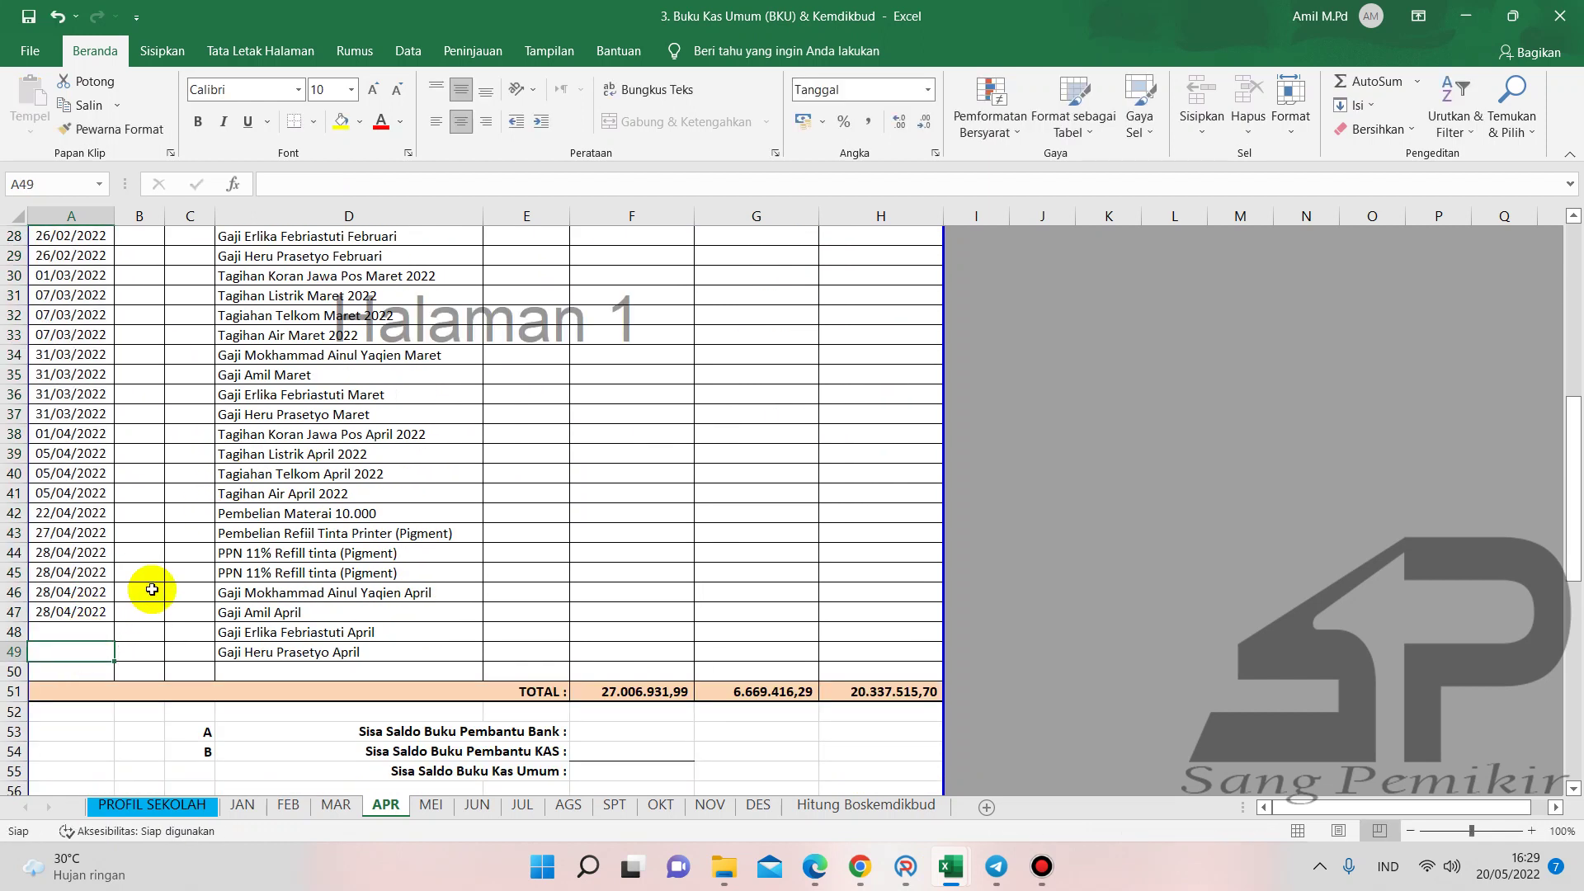
# - Move the four 28/04/2022 salary dates from A44:A47 down to A46:A49 and clear A44:A45
pyautogui.moveTo(88, 554); pyautogui.dragTo(93, 605)
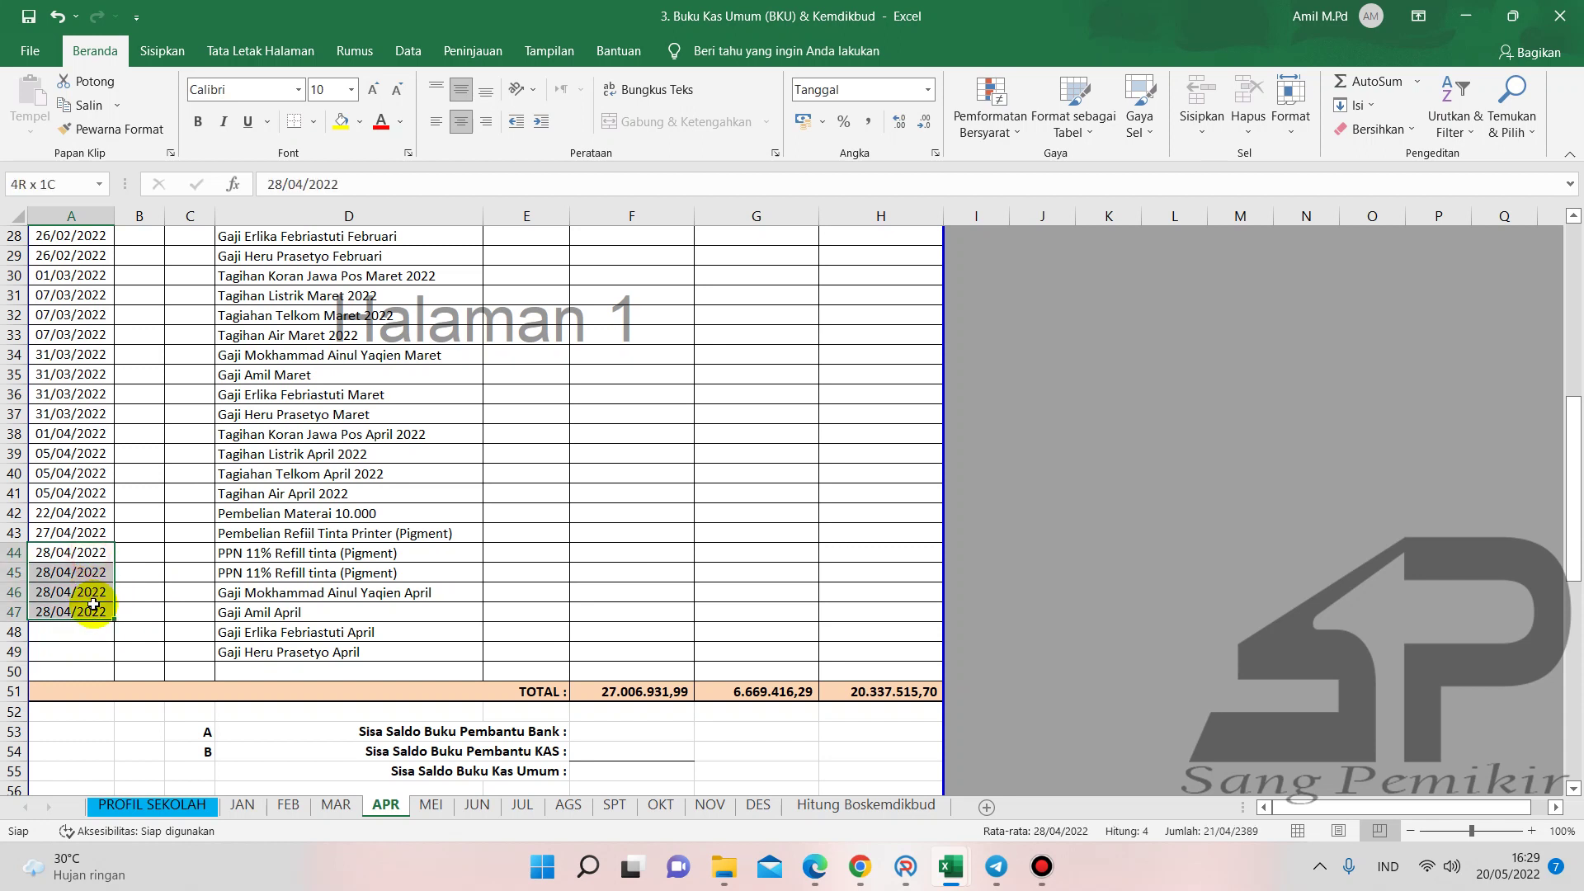
pyautogui.hotkey('ctrl', 'c')
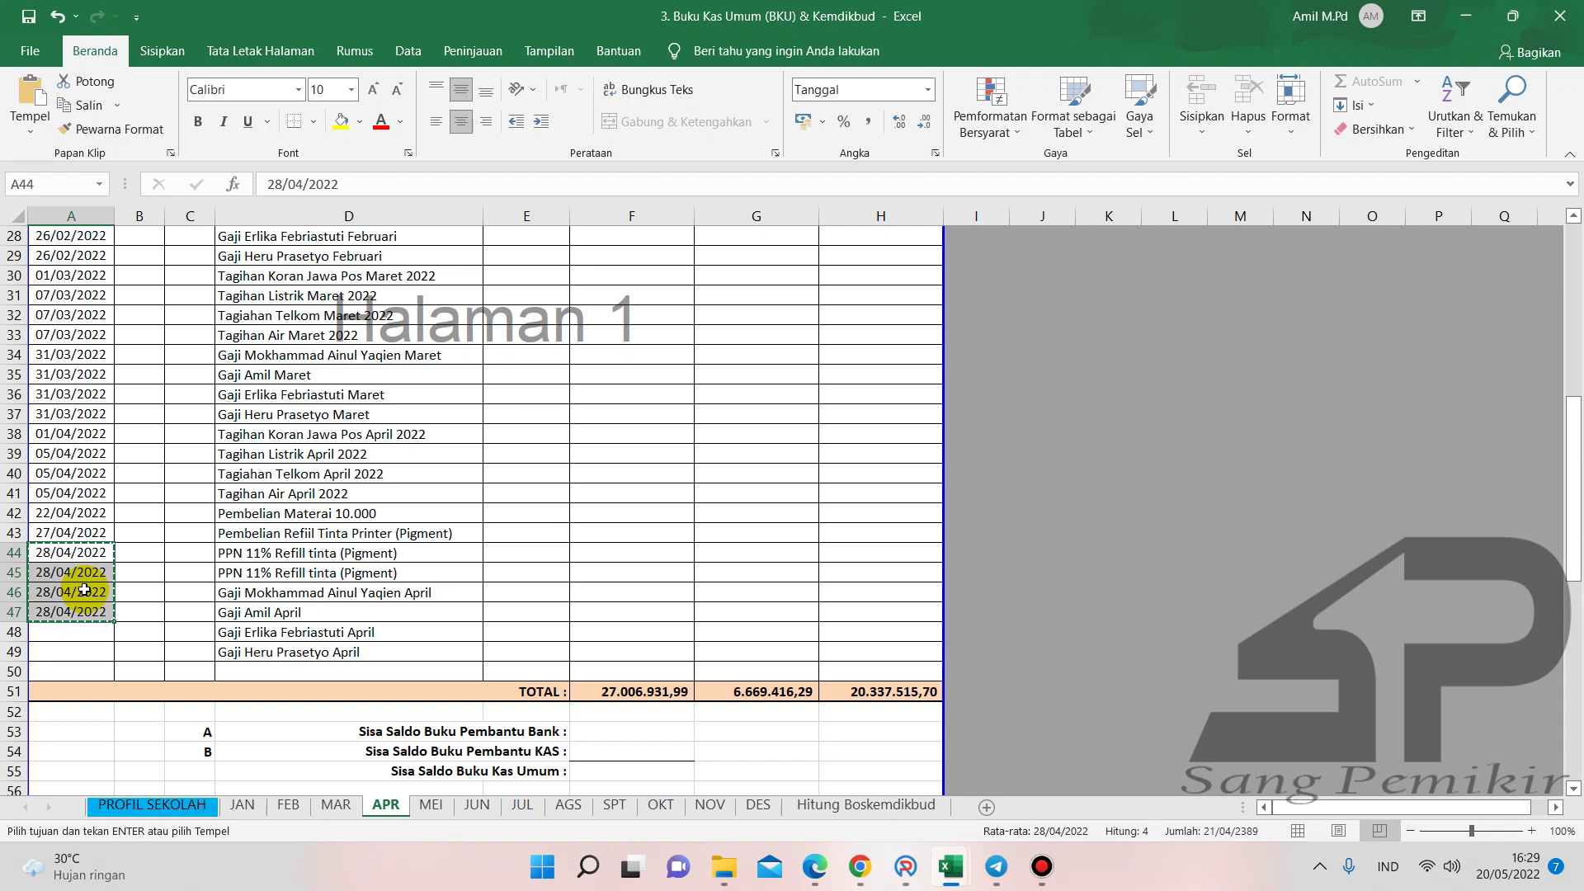
pyautogui.click(85, 590)
pyautogui.press('Return')
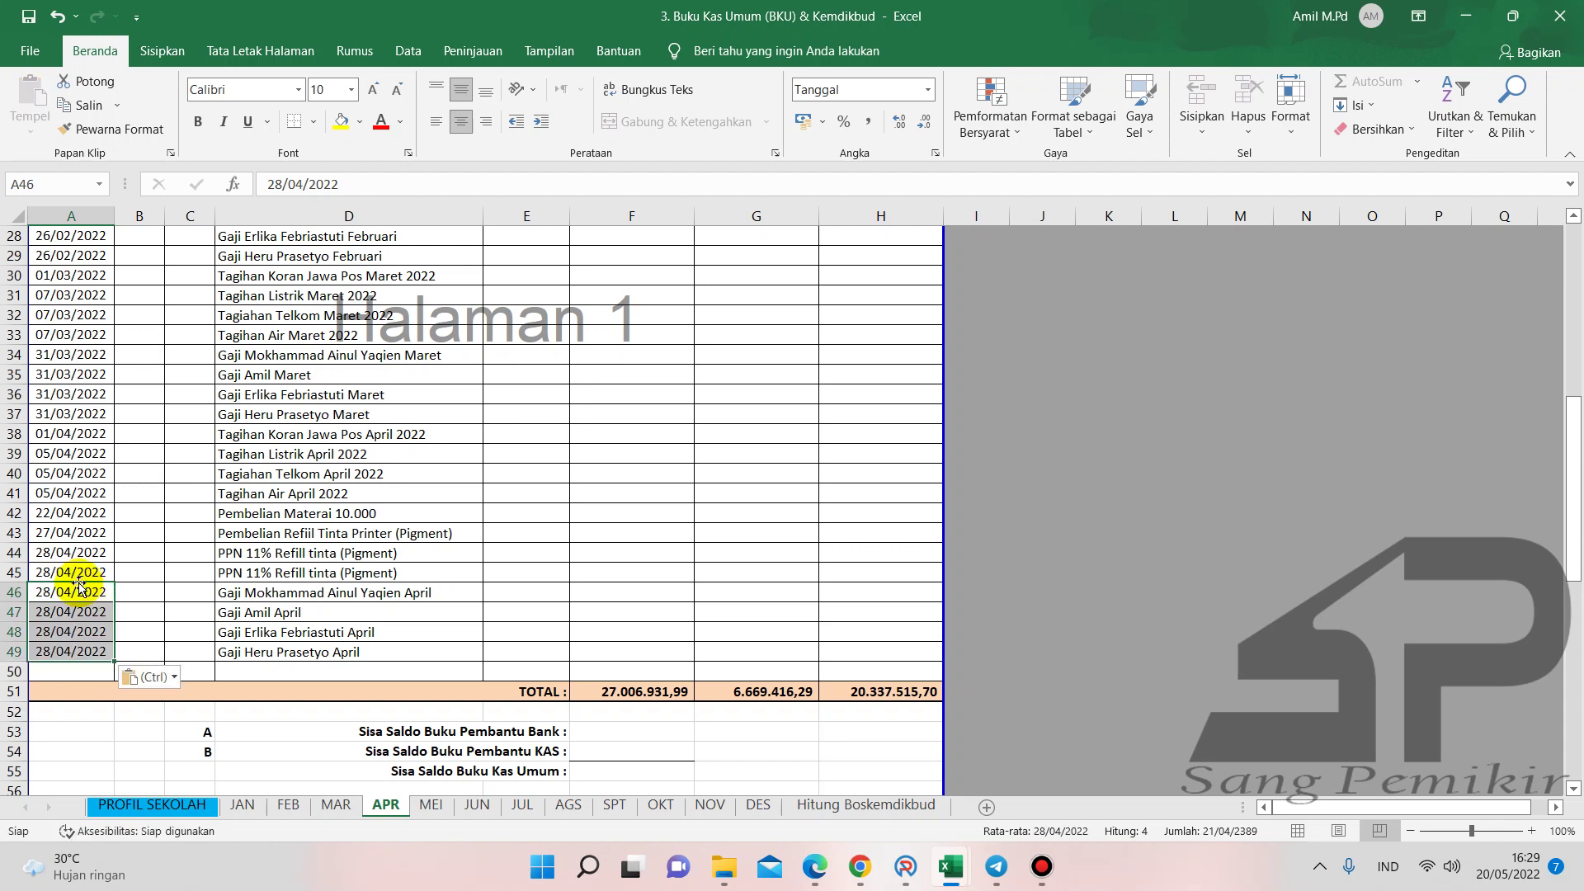
pyautogui.click(72, 555)
pyautogui.press('Delete')
pyautogui.press('Down')
pyautogui.press('Delete')
pyautogui.press('Down')
pyautogui.click(84, 555)
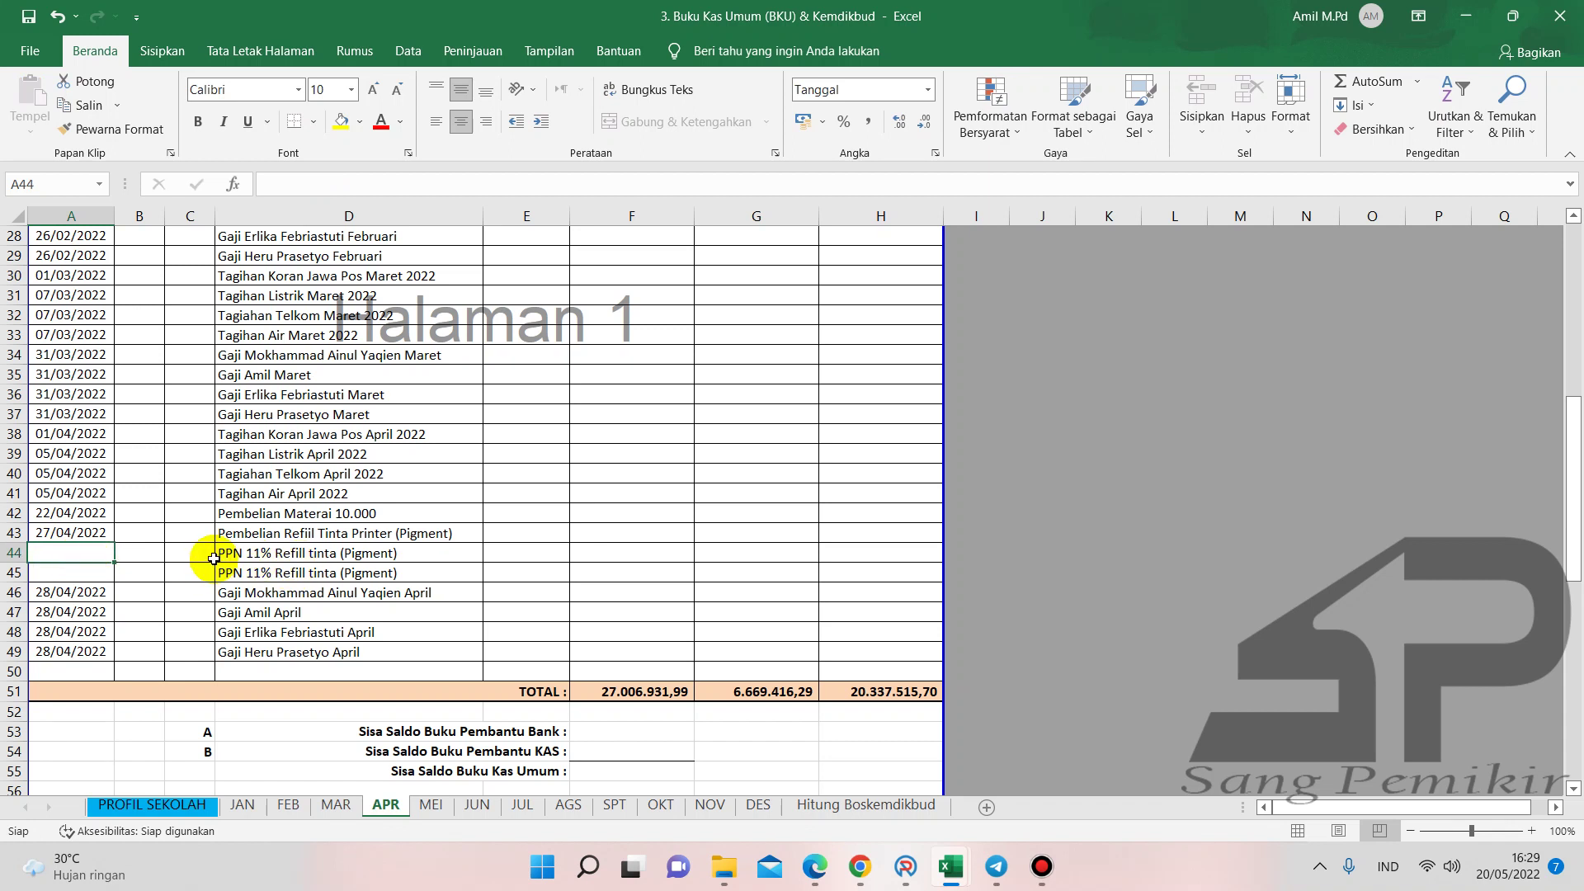
# - Fill the 27/04/2022 date from A43 down to A45 using Salin Sel
pyautogui.click(88, 528)
pyautogui.moveTo(116, 543); pyautogui.dragTo(117, 581)
pyautogui.click(142, 597)
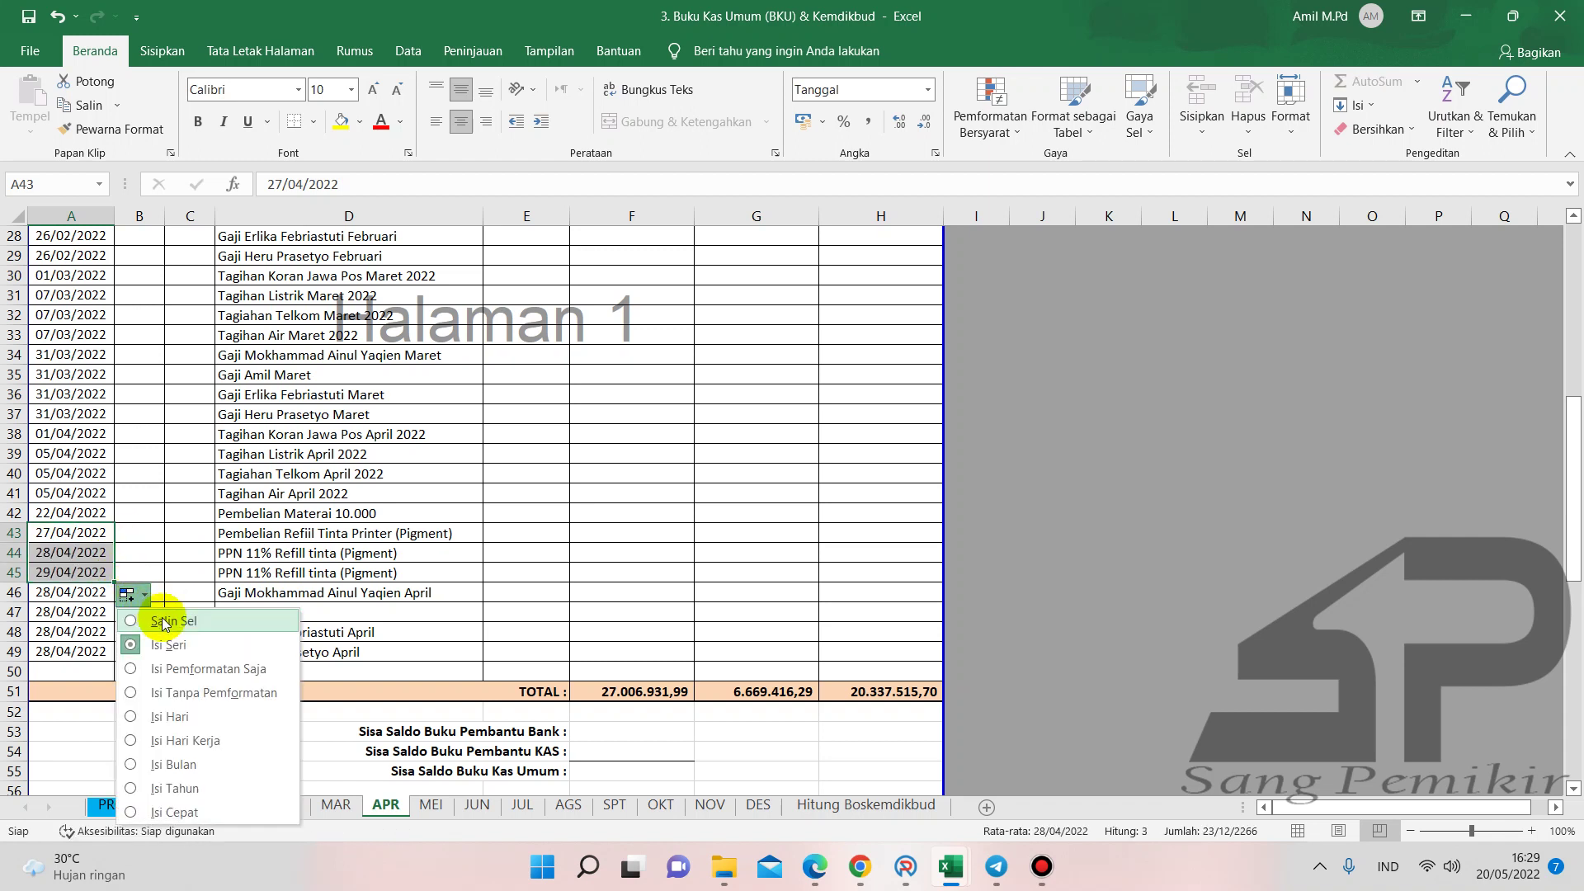
pyautogui.click(159, 622)
pyautogui.click(178, 632)
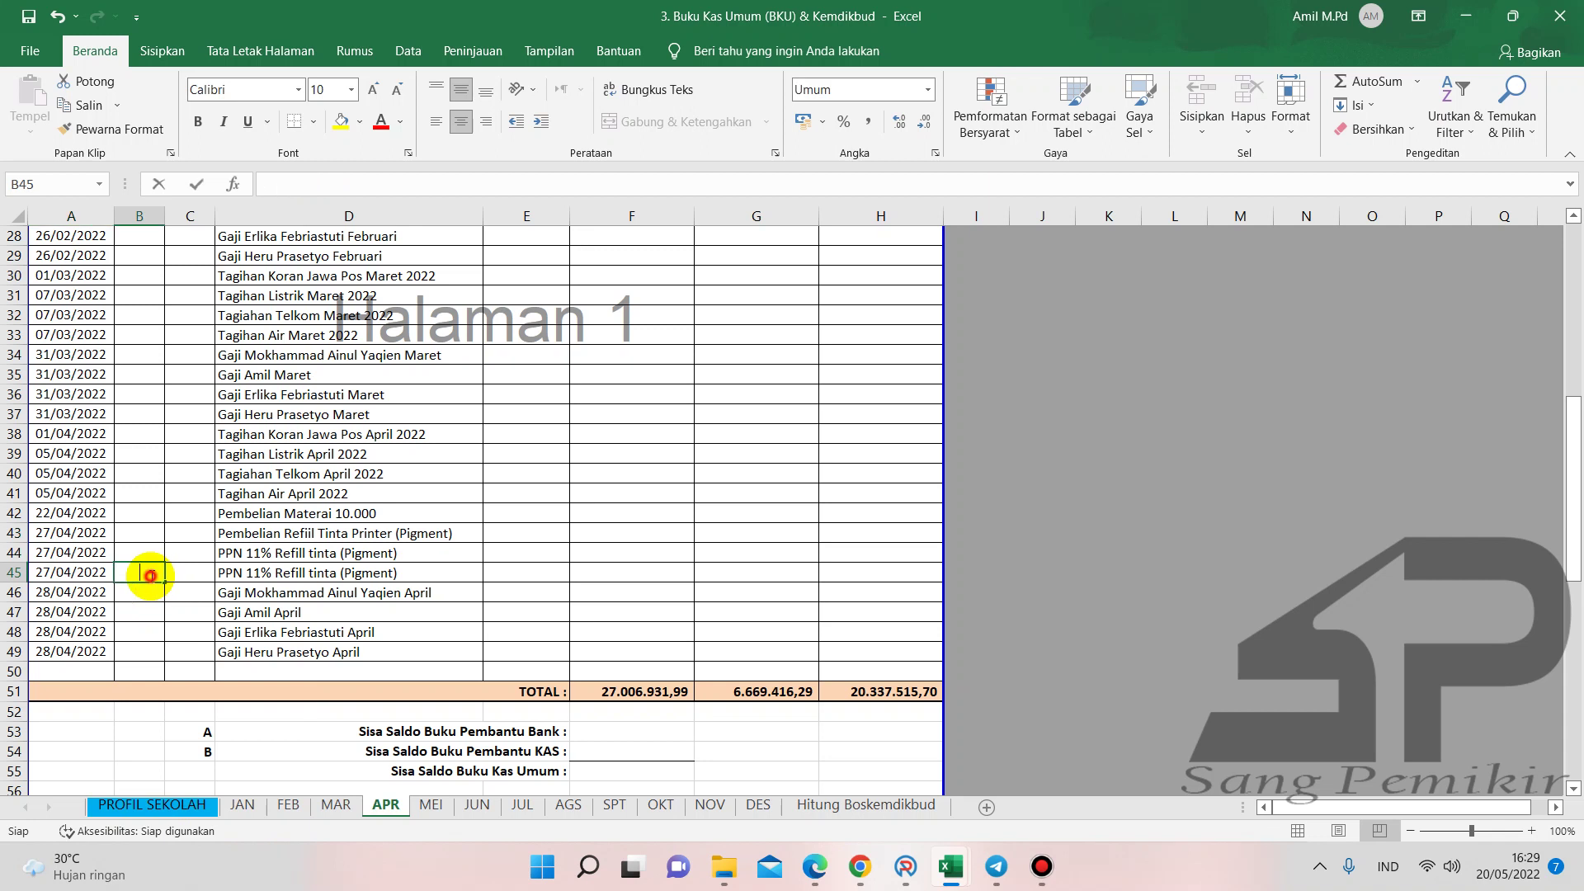
pyautogui.scroll(9, 184, 460)
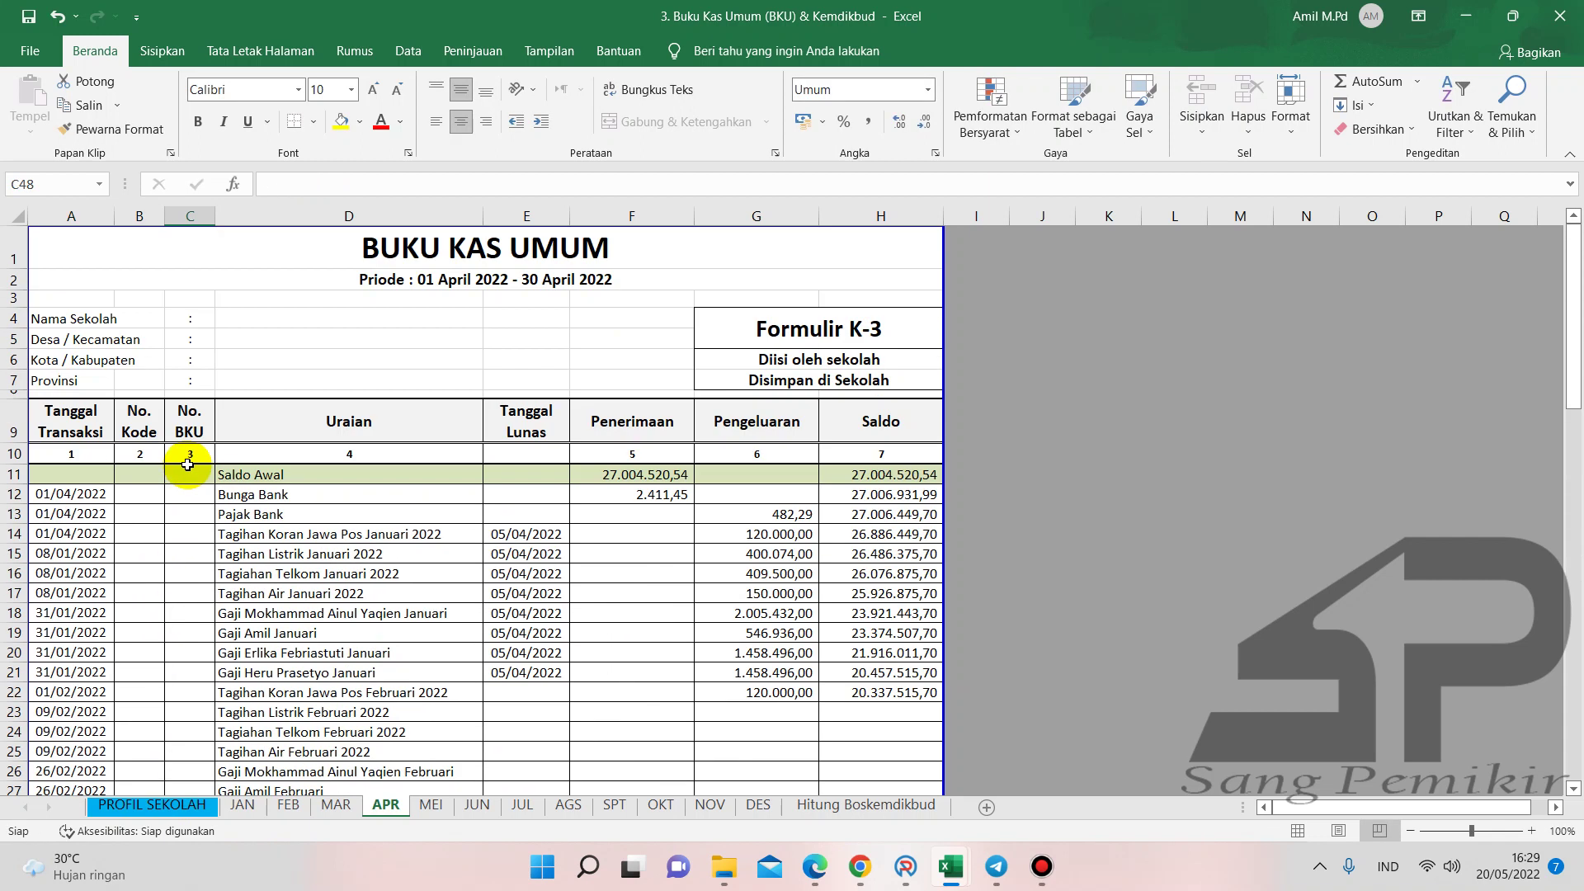
pyautogui.scroll(-3, 188, 464)
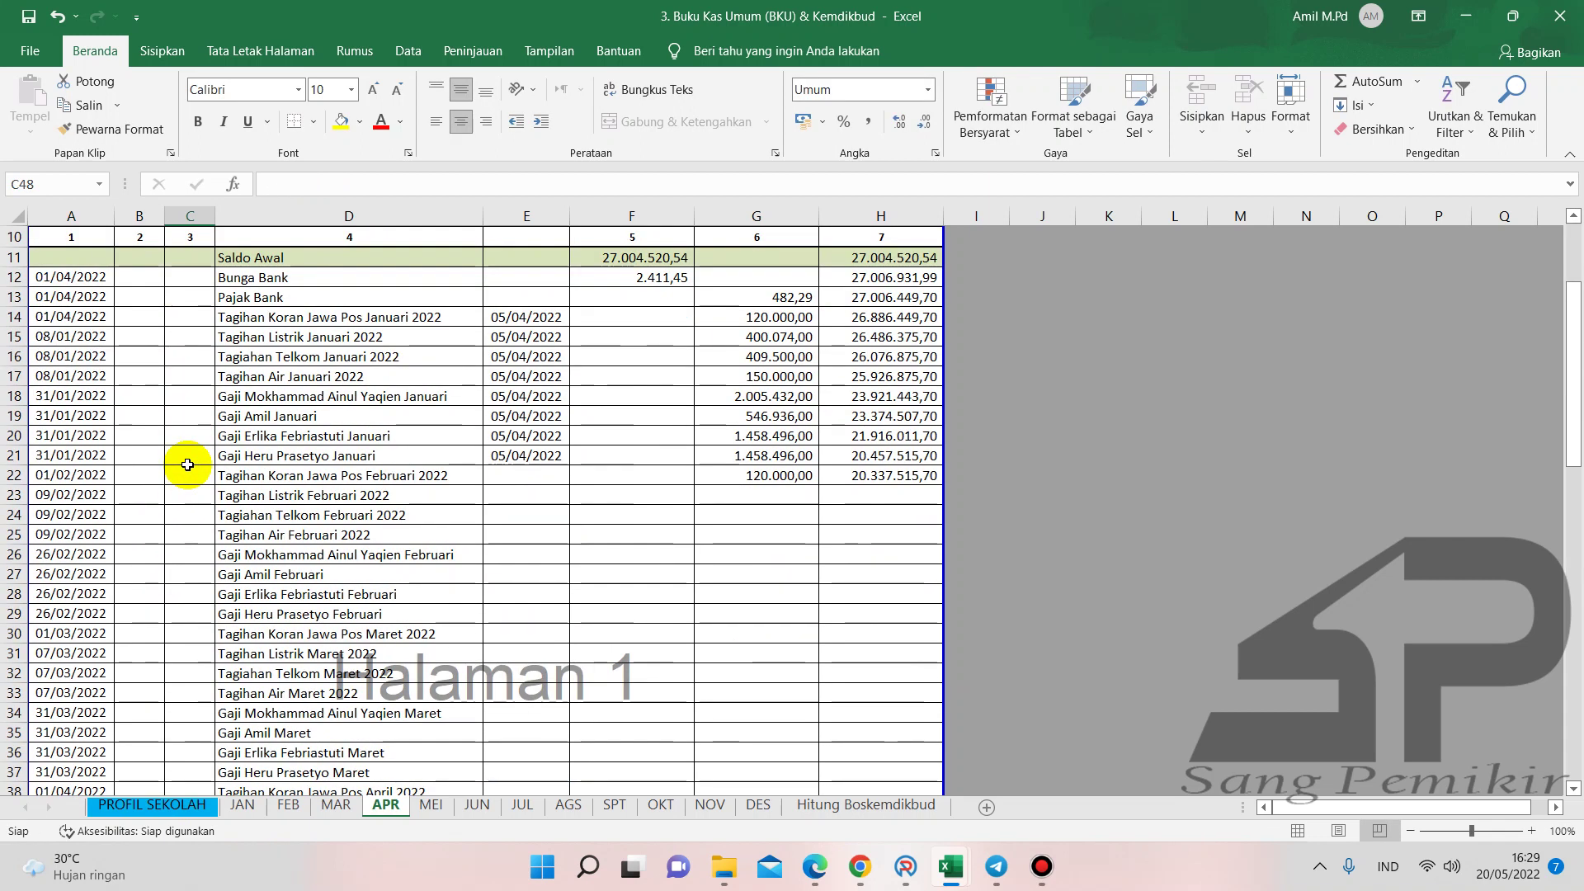
# - Fill E21 down to E41 with 05/04/2022 using Salin Sel so the date repeats
pyautogui.click(528, 458)
pyautogui.moveTo(571, 463); pyautogui.dragTo(559, 555)
pyautogui.click(580, 572)
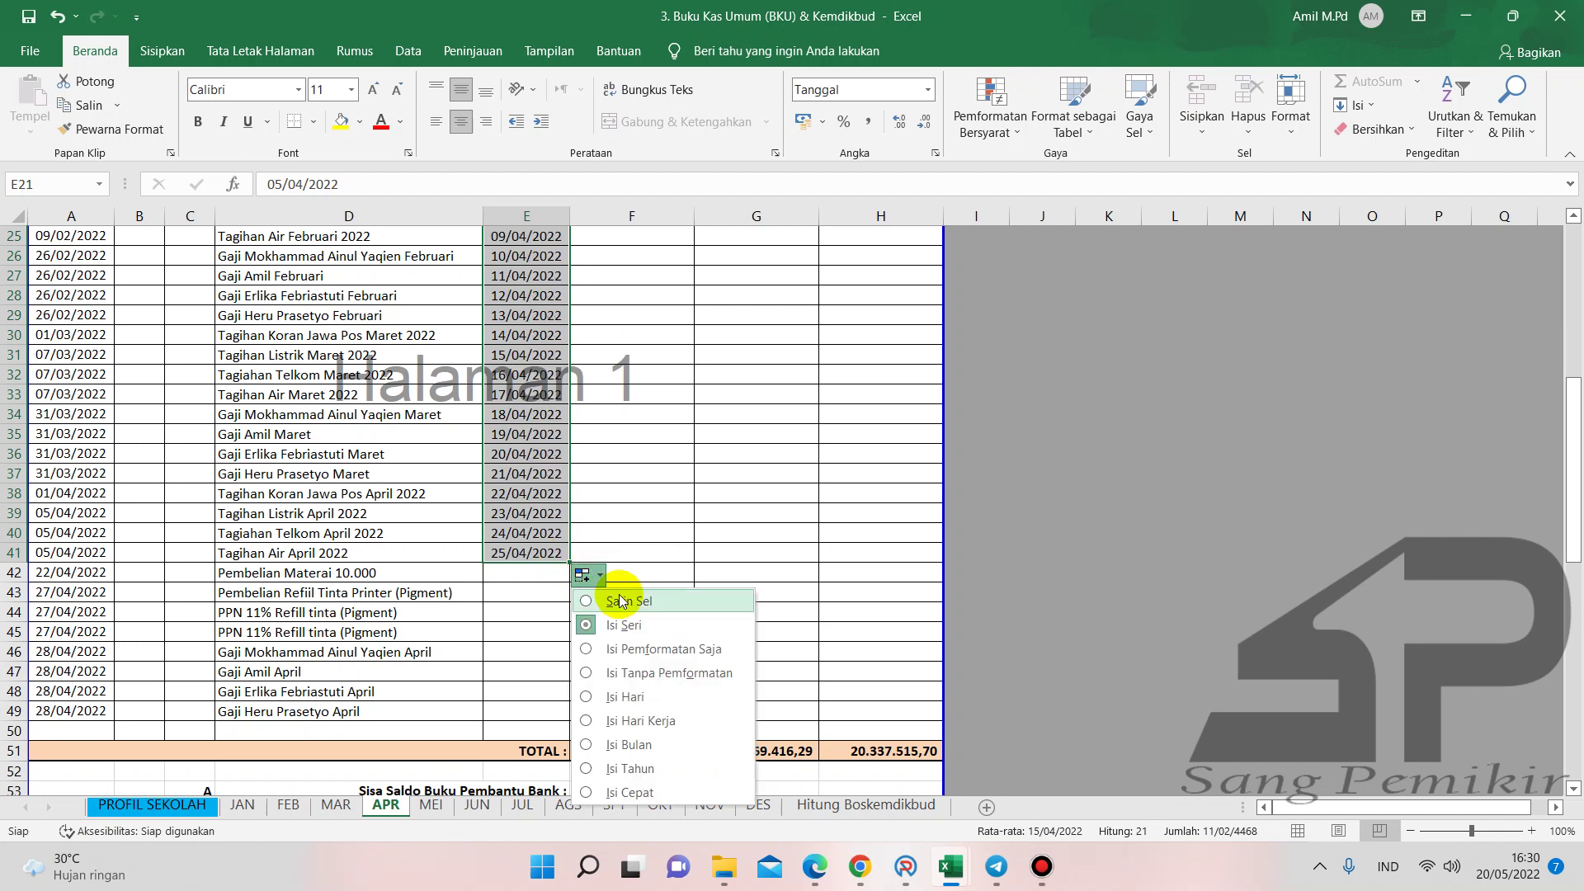
pyautogui.click(615, 602)
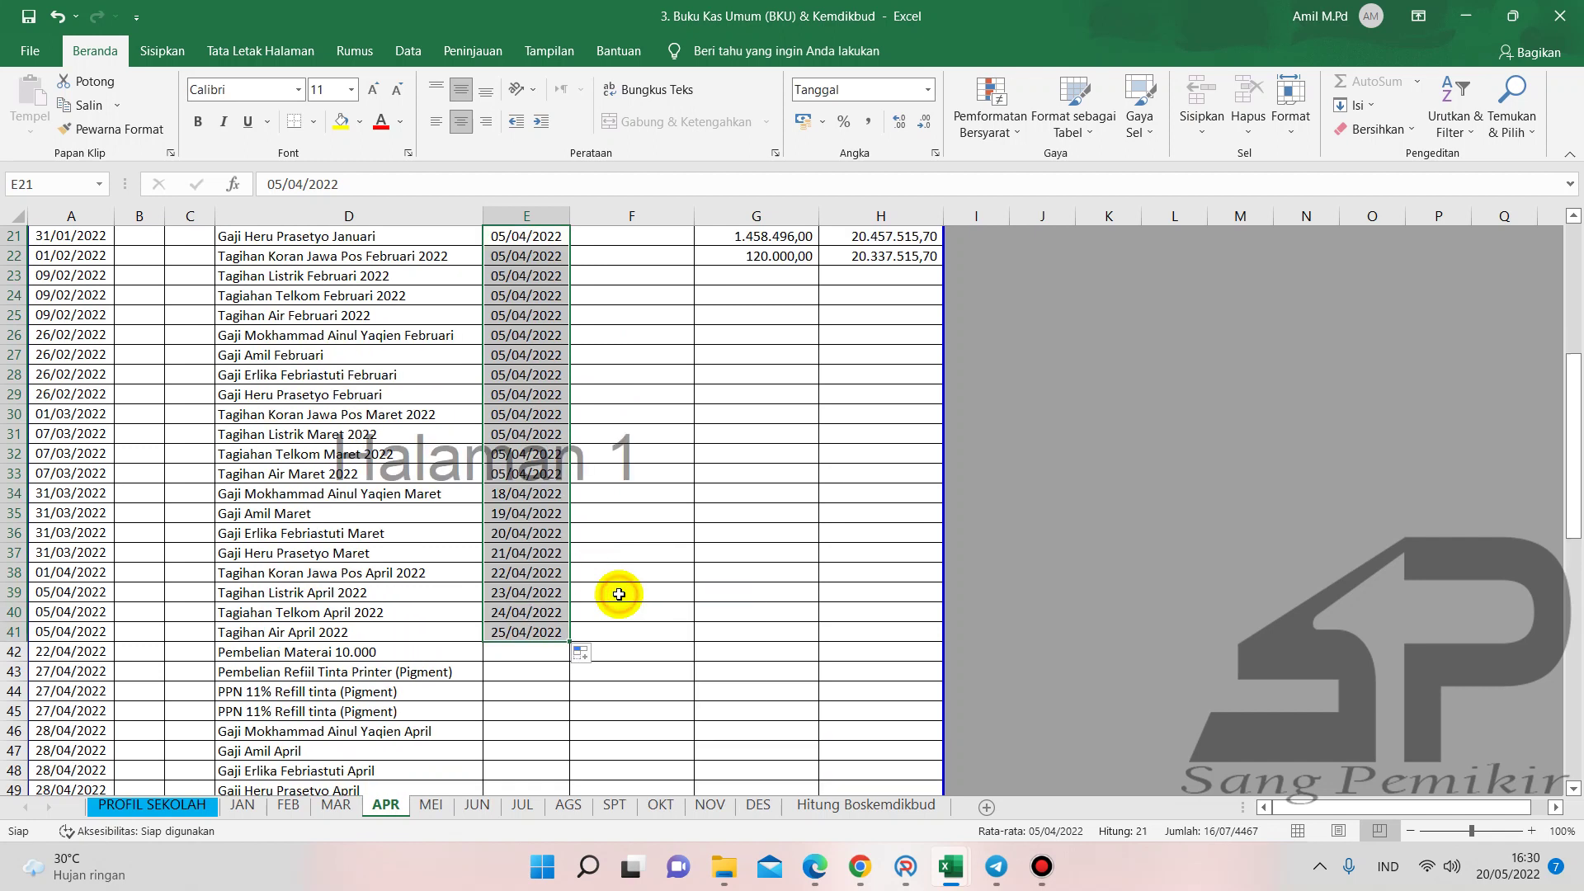
# - Copy the transaction dates A42:A49 and paste them into E42:E49 as Tanggal Lunas
pyautogui.click(520, 659)
pyautogui.doubleClick(527, 648)
pyautogui.click(532, 689)
pyautogui.scroll(-1, 205, 646)
pyautogui.moveTo(98, 589); pyautogui.dragTo(95, 613)
pyautogui.moveTo(101, 671); pyautogui.dragTo(103, 733)
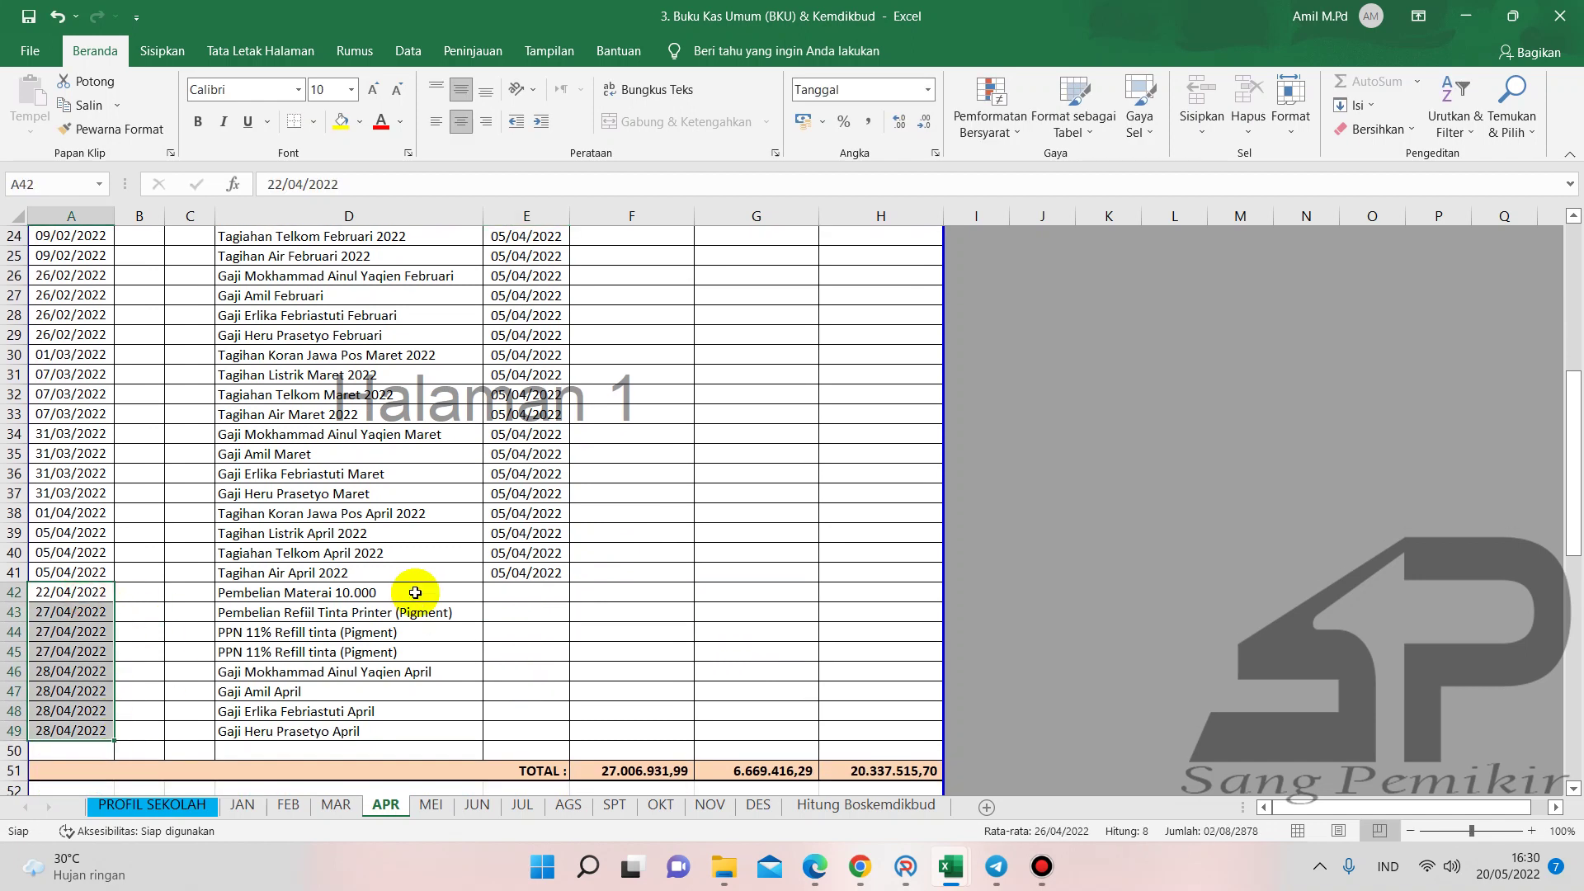
pyautogui.hotkey('ctrl', 'c')
pyautogui.click(526, 592)
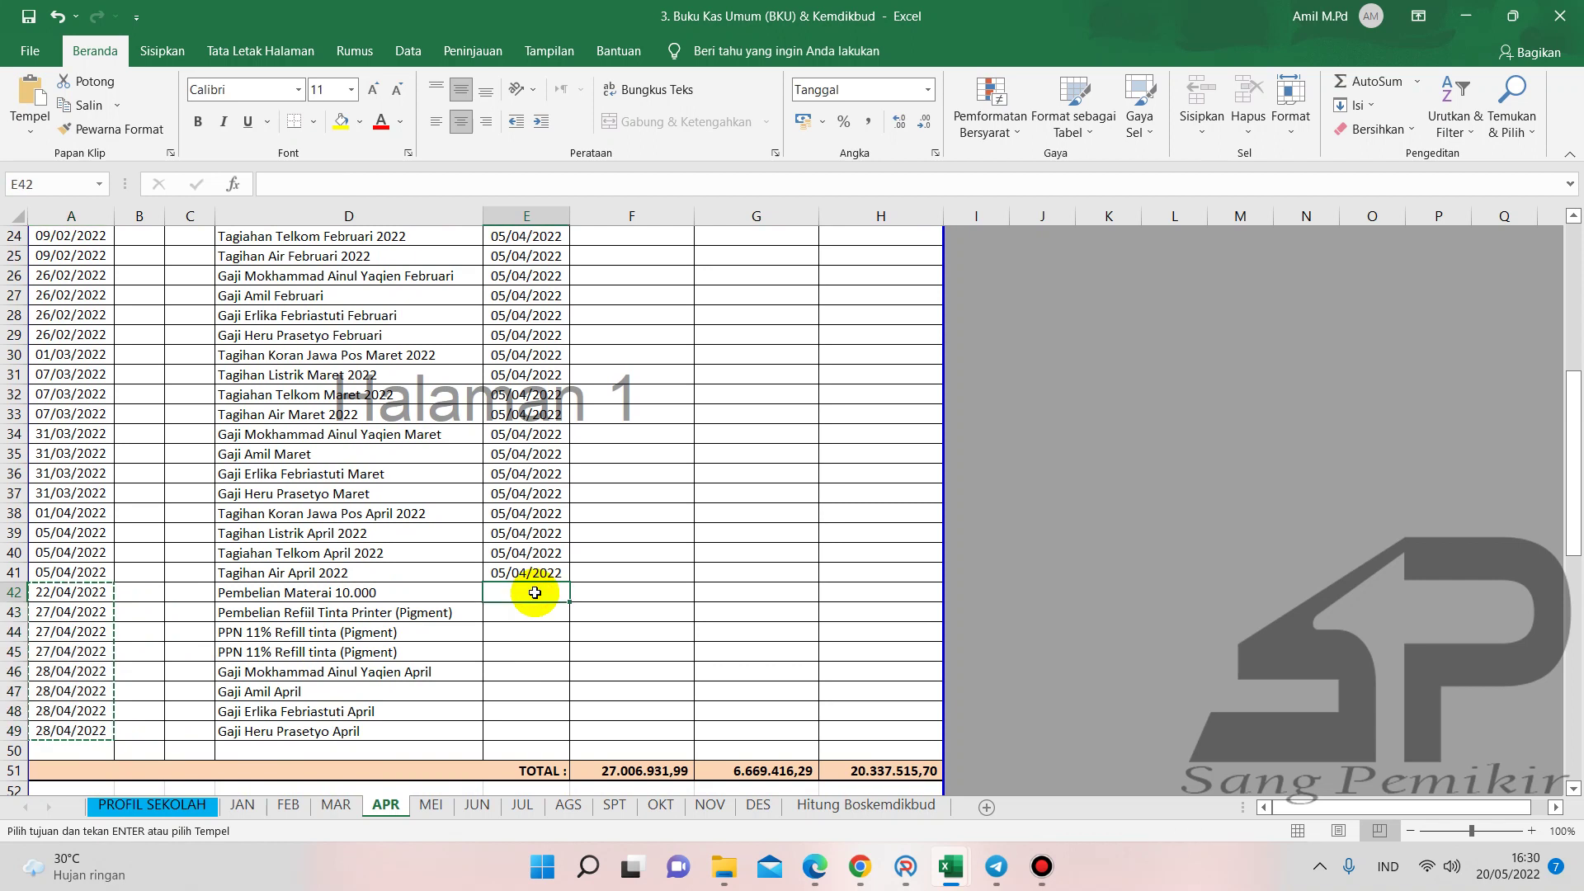
pyautogui.hotkey('ctrl', 'v')
pyautogui.click(614, 754)
pyautogui.click(621, 586)
pyautogui.click(602, 636)
# - Exit copy mode, review the filled Tanggal Lunas column, and return to ARKAS
pyautogui.hotkey('ctrl', 'Up')
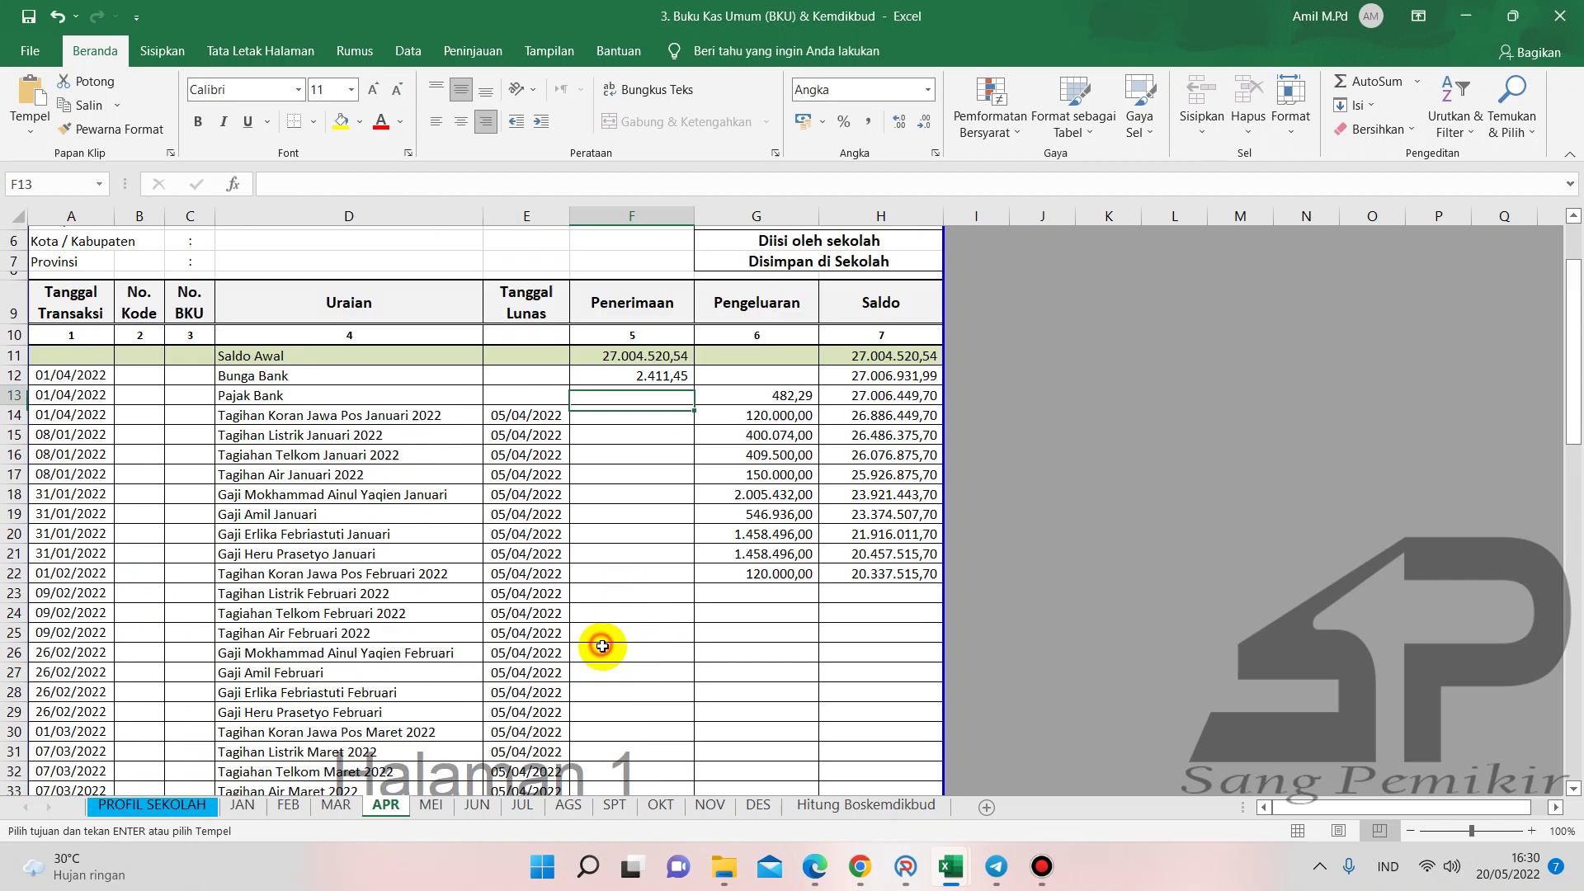
pyautogui.scroll(-3, 604, 647)
pyautogui.click(605, 583)
pyautogui.click(614, 633)
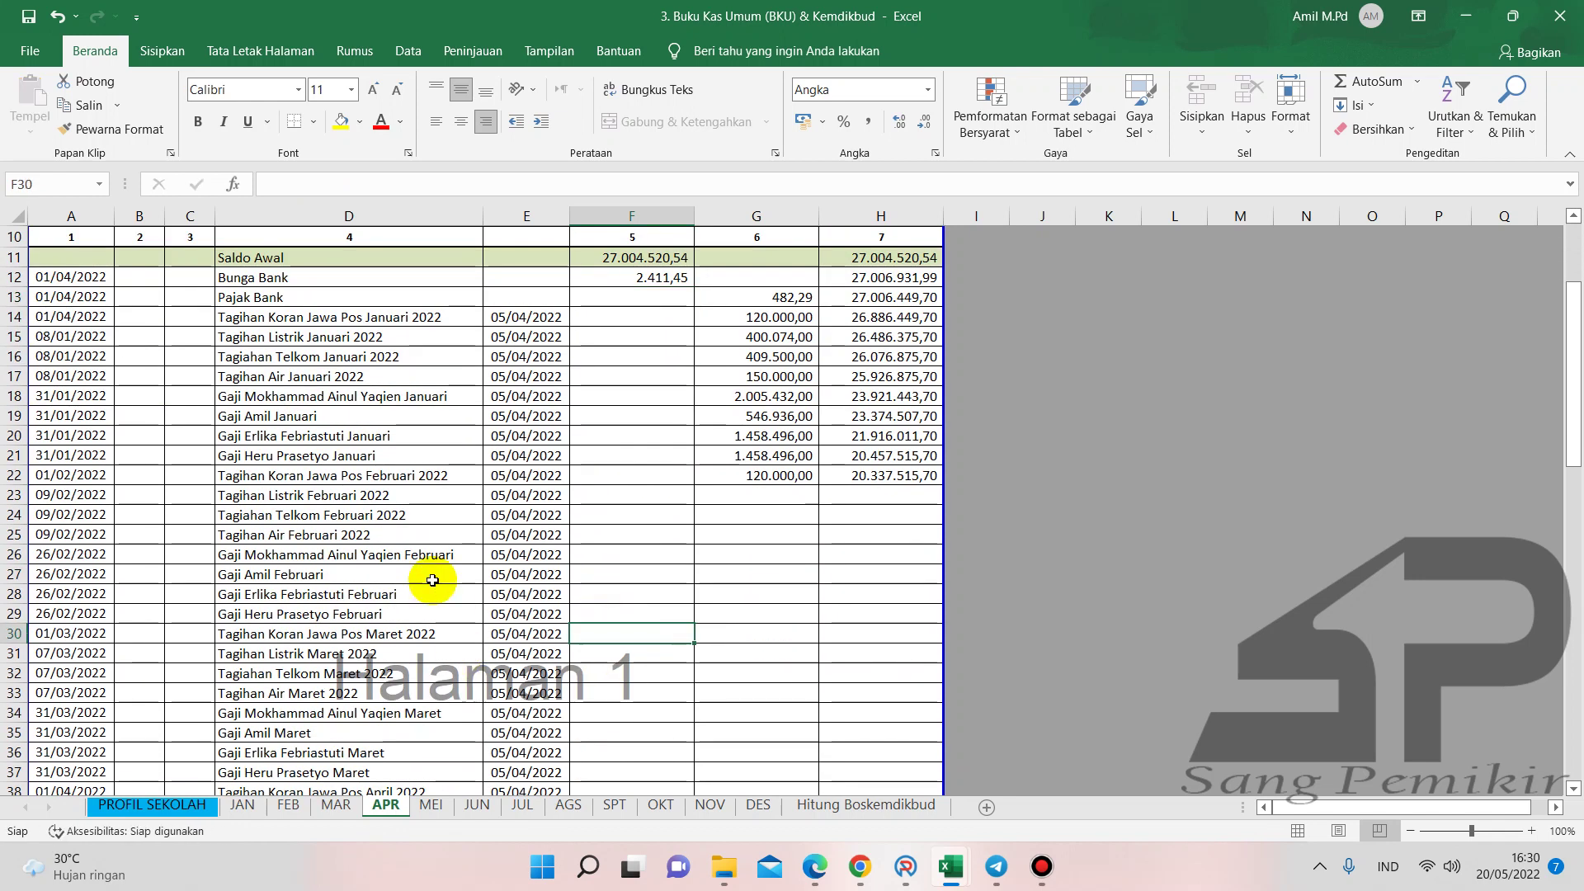
pyautogui.scroll(-4, 429, 578)
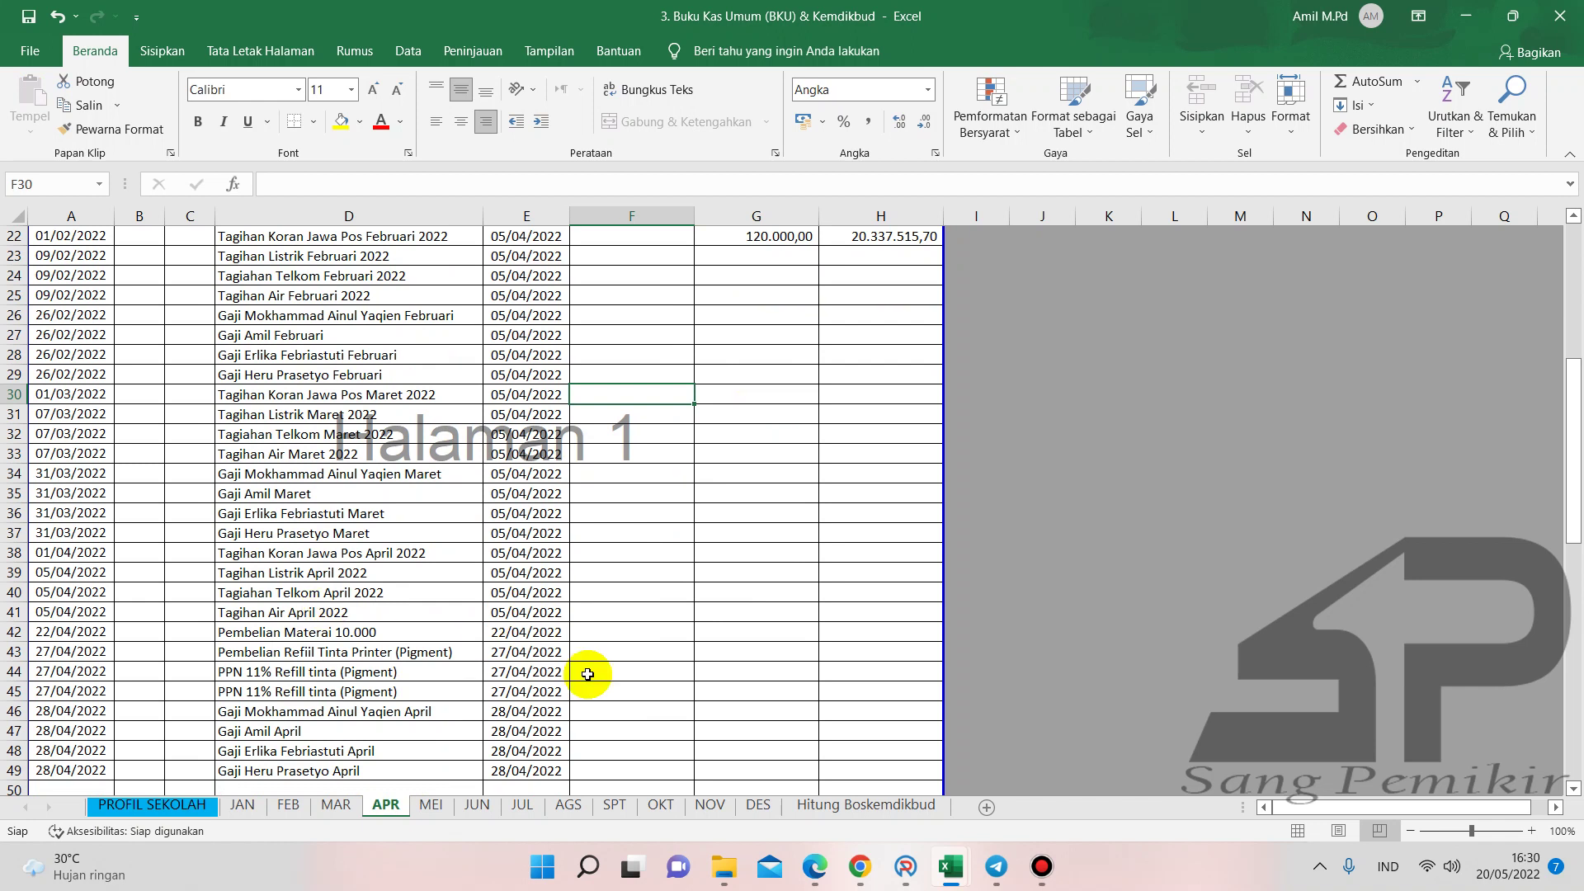
pyautogui.scroll(6, 587, 674)
pyautogui.scroll(1, 588, 674)
pyautogui.scroll(-11, 588, 674)
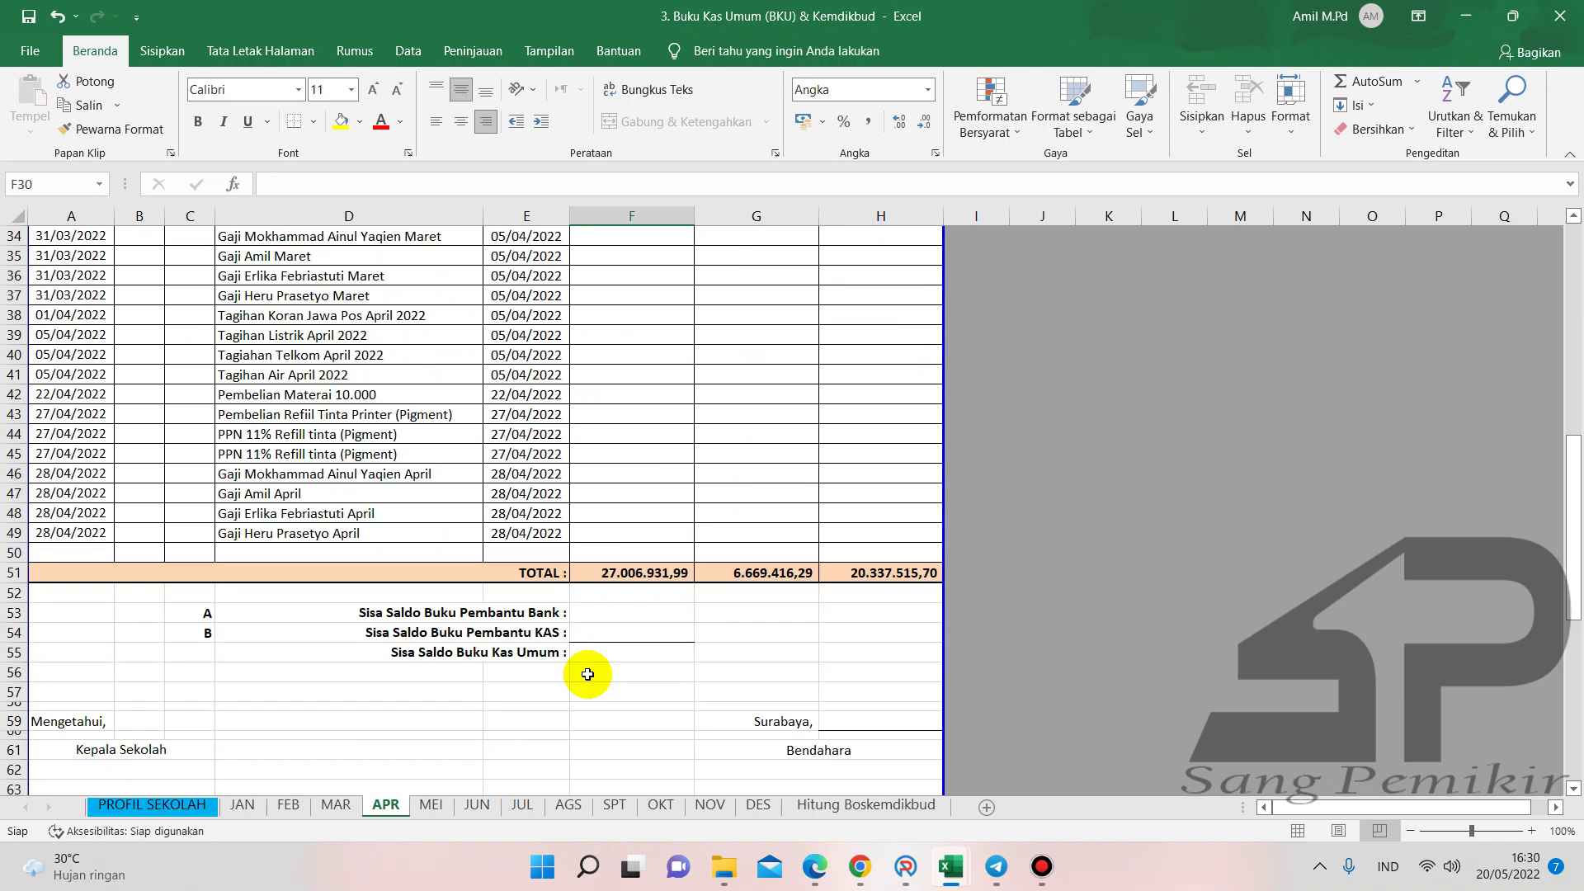
pyautogui.scroll(6, 587, 674)
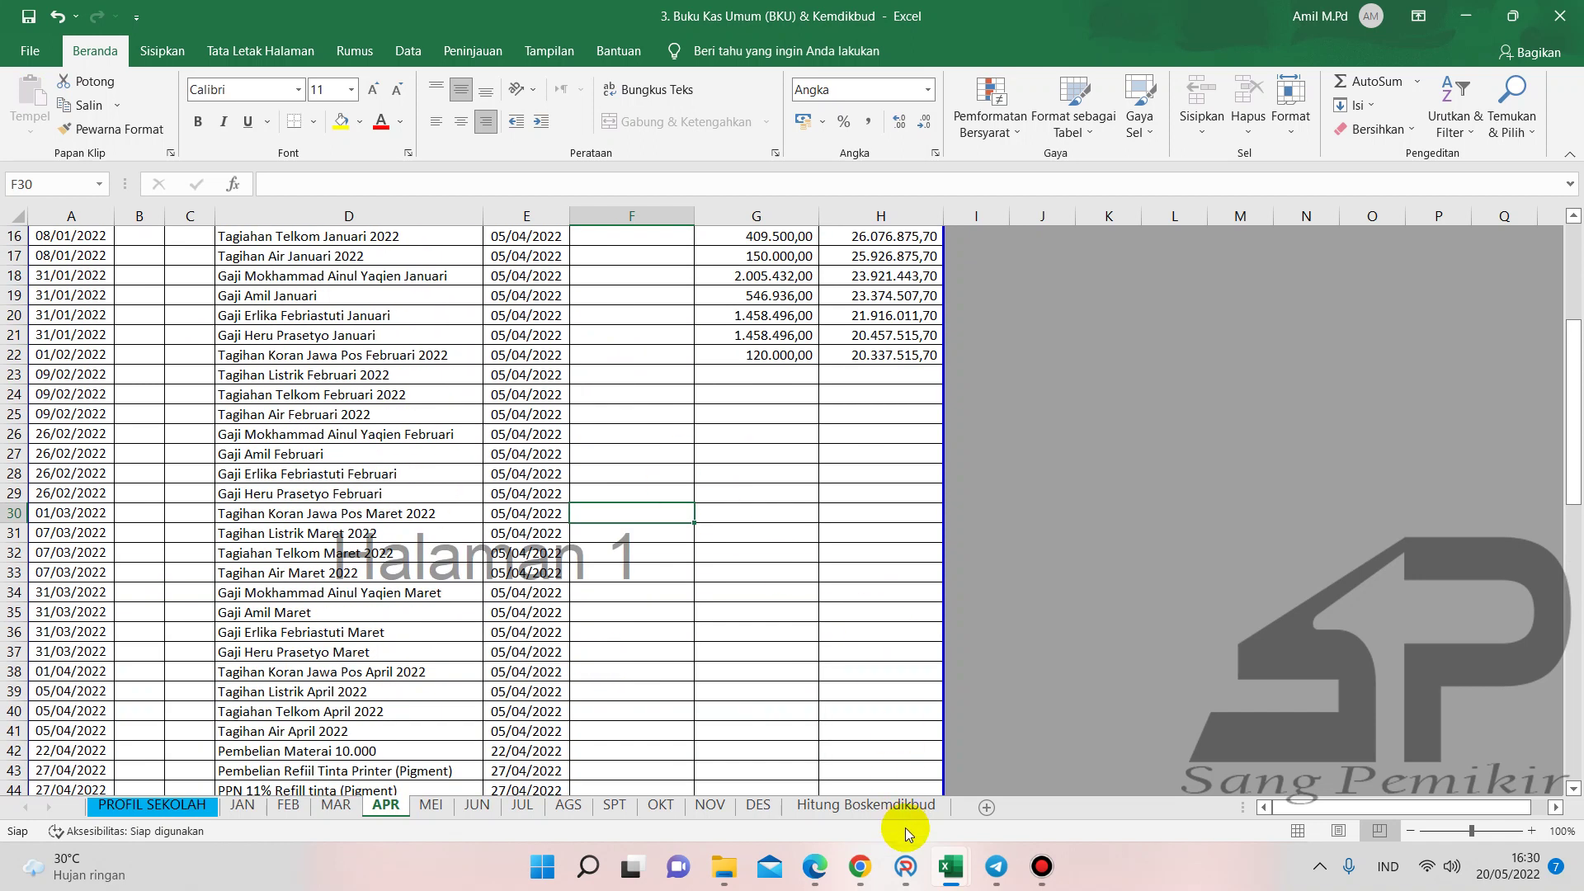
pyautogui.click(906, 866)
# - Start SPJ BPU10 on Belanja Tagihan Listrik, Februari activity, volume 509, then view receipt PDFs
pyautogui.click(1186, 196)
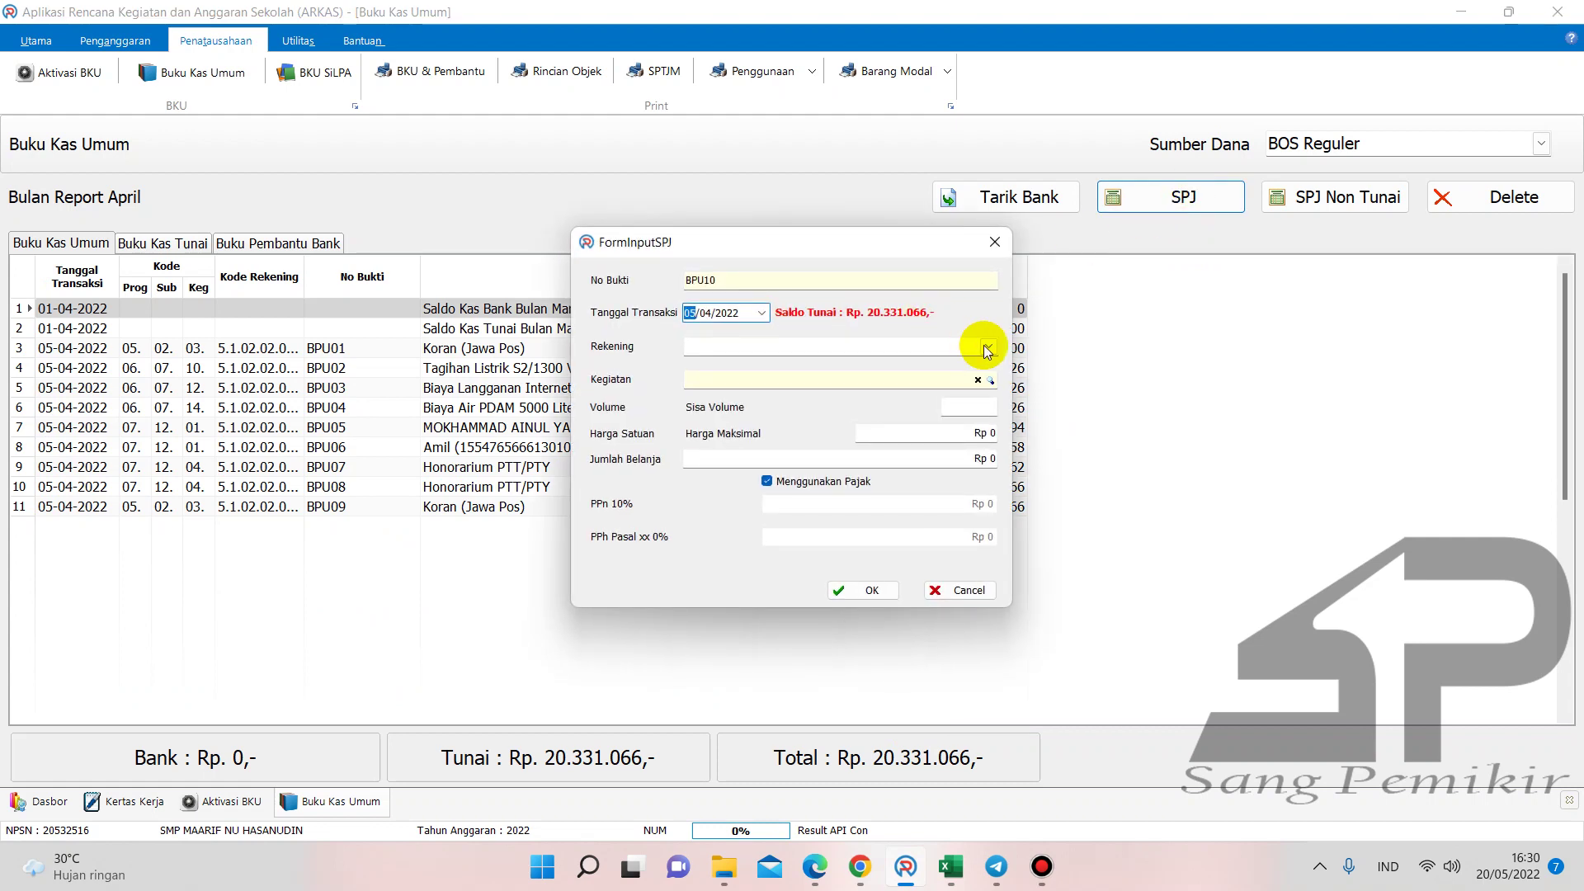
pyautogui.click(987, 347)
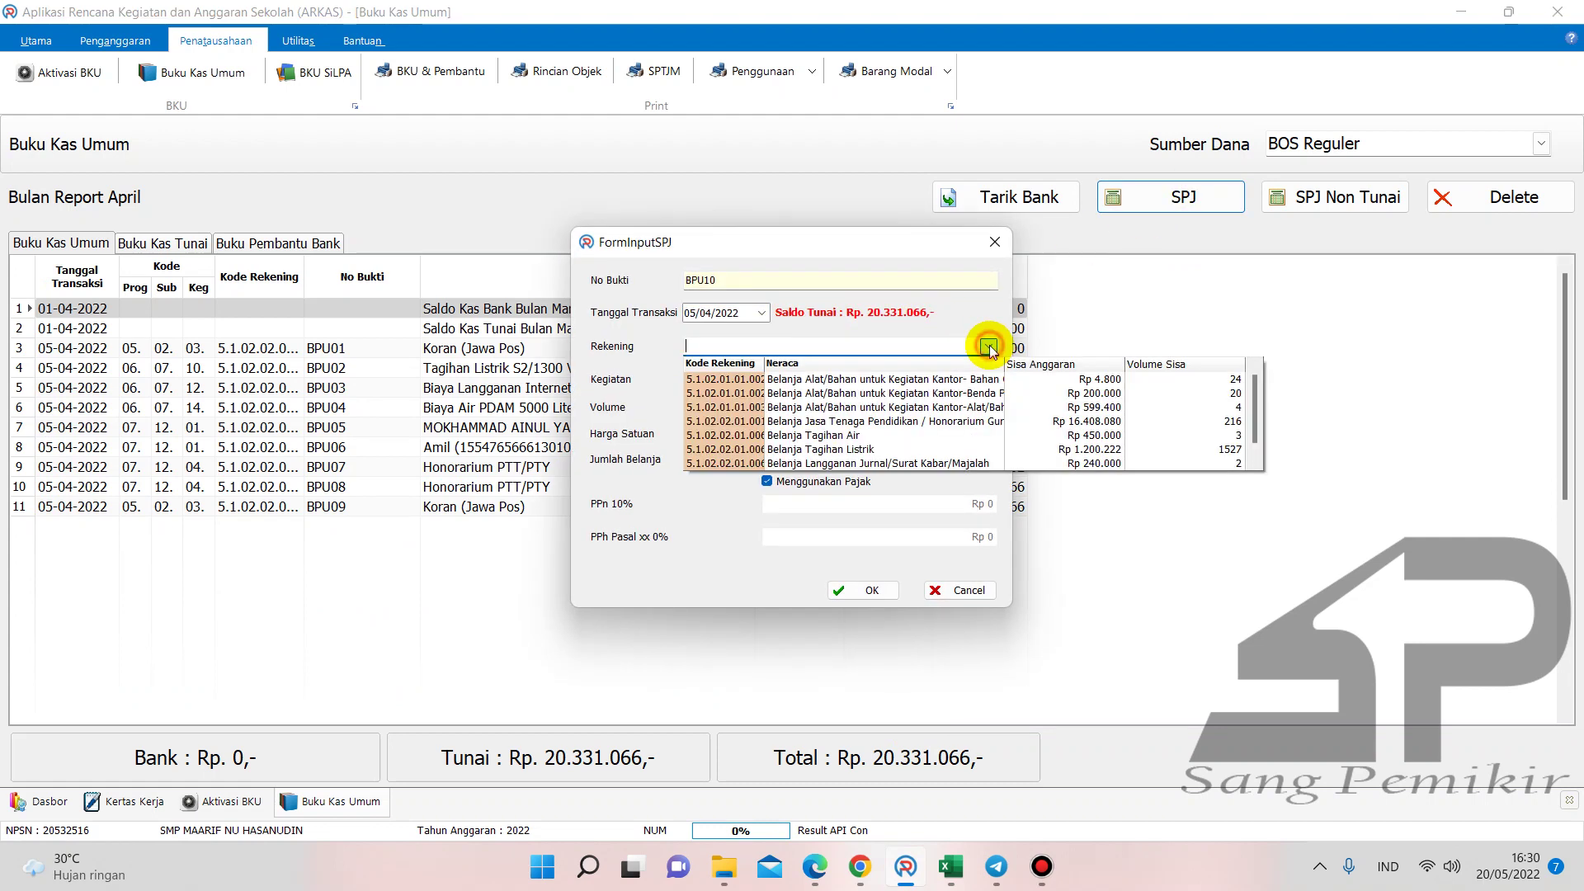
pyautogui.click(898, 447)
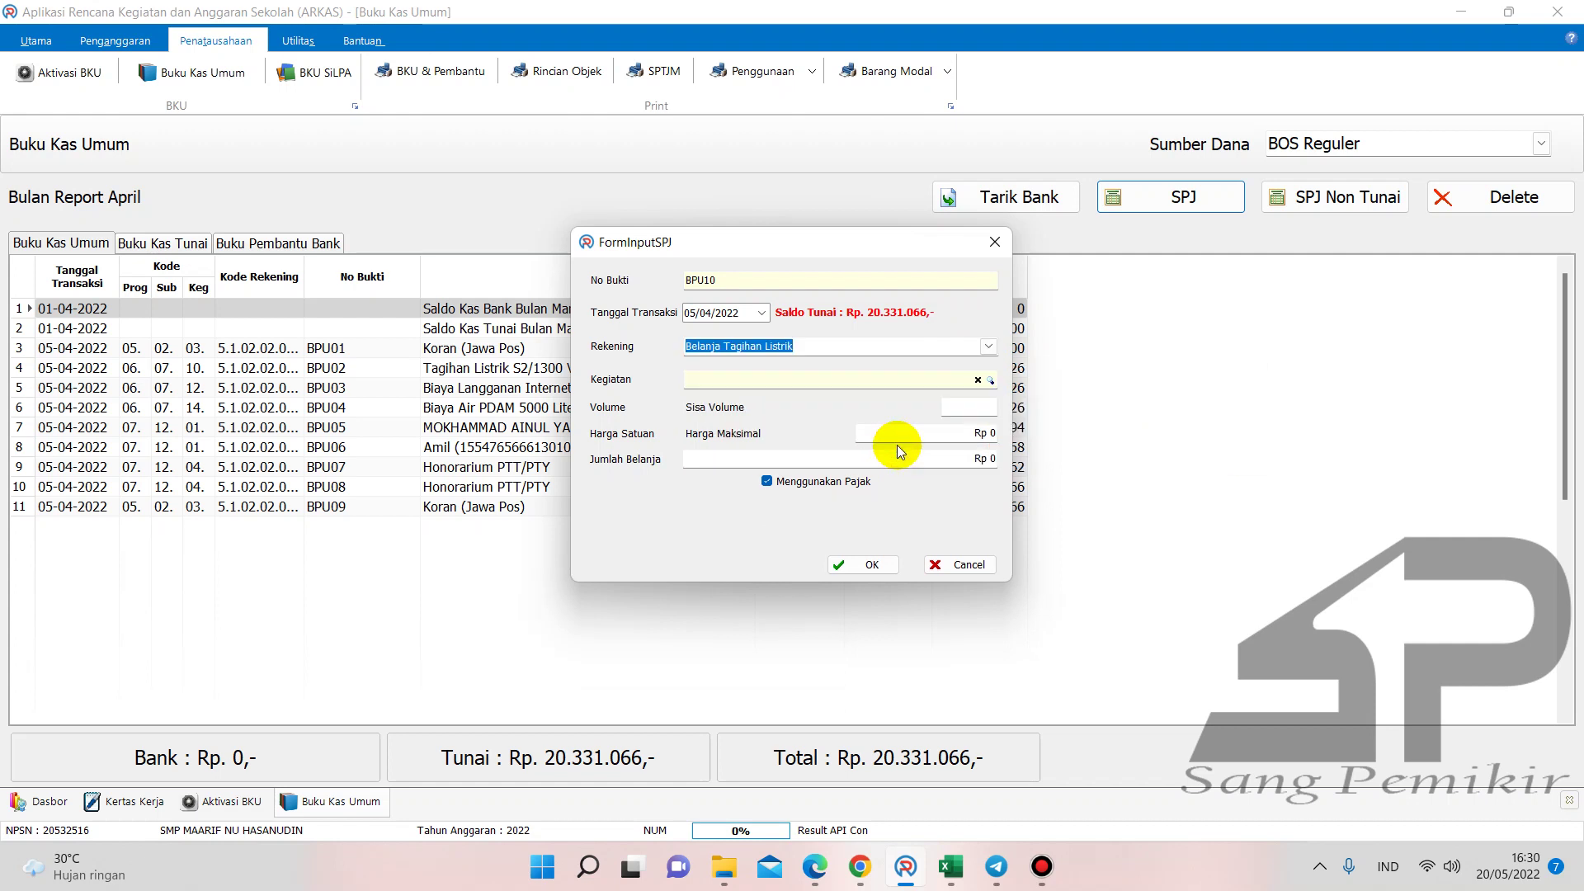
pyautogui.click(990, 380)
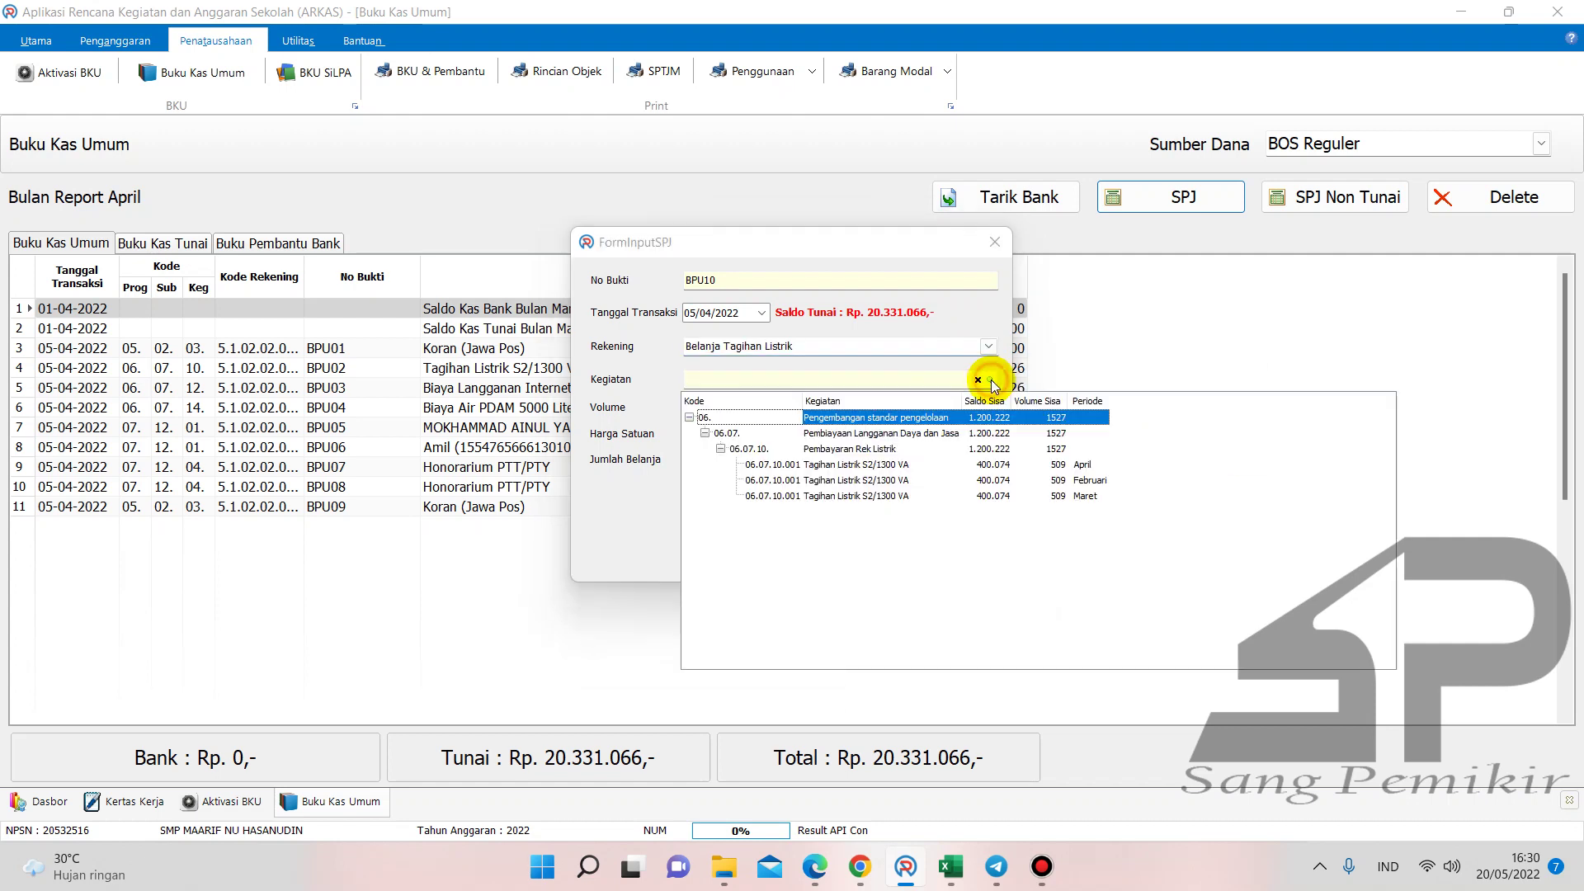
pyautogui.doubleClick(1097, 482)
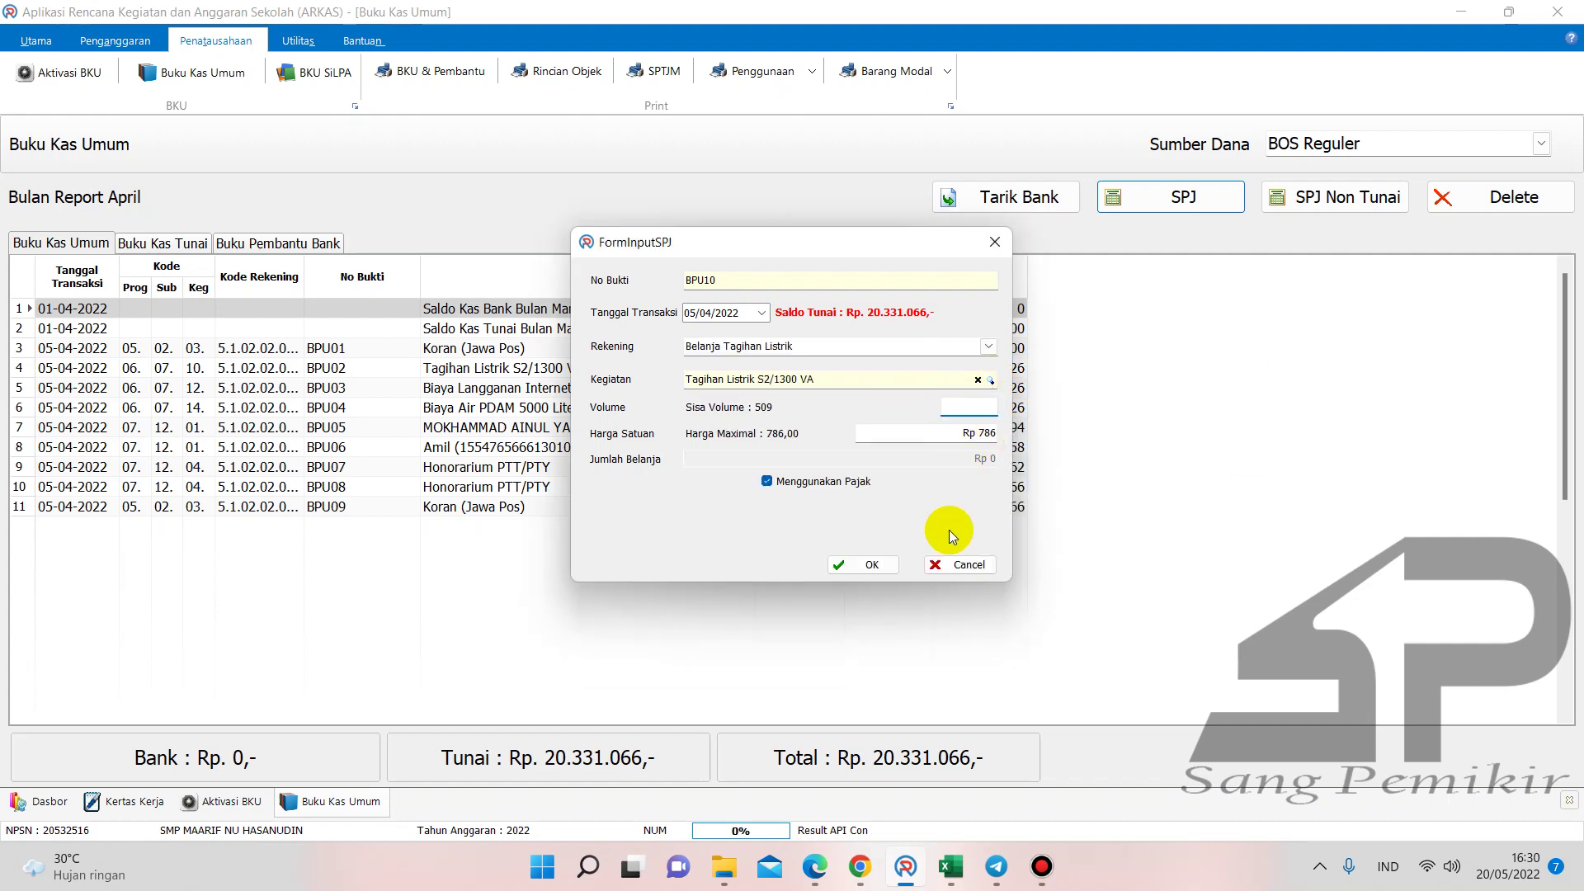
pyautogui.write('509')
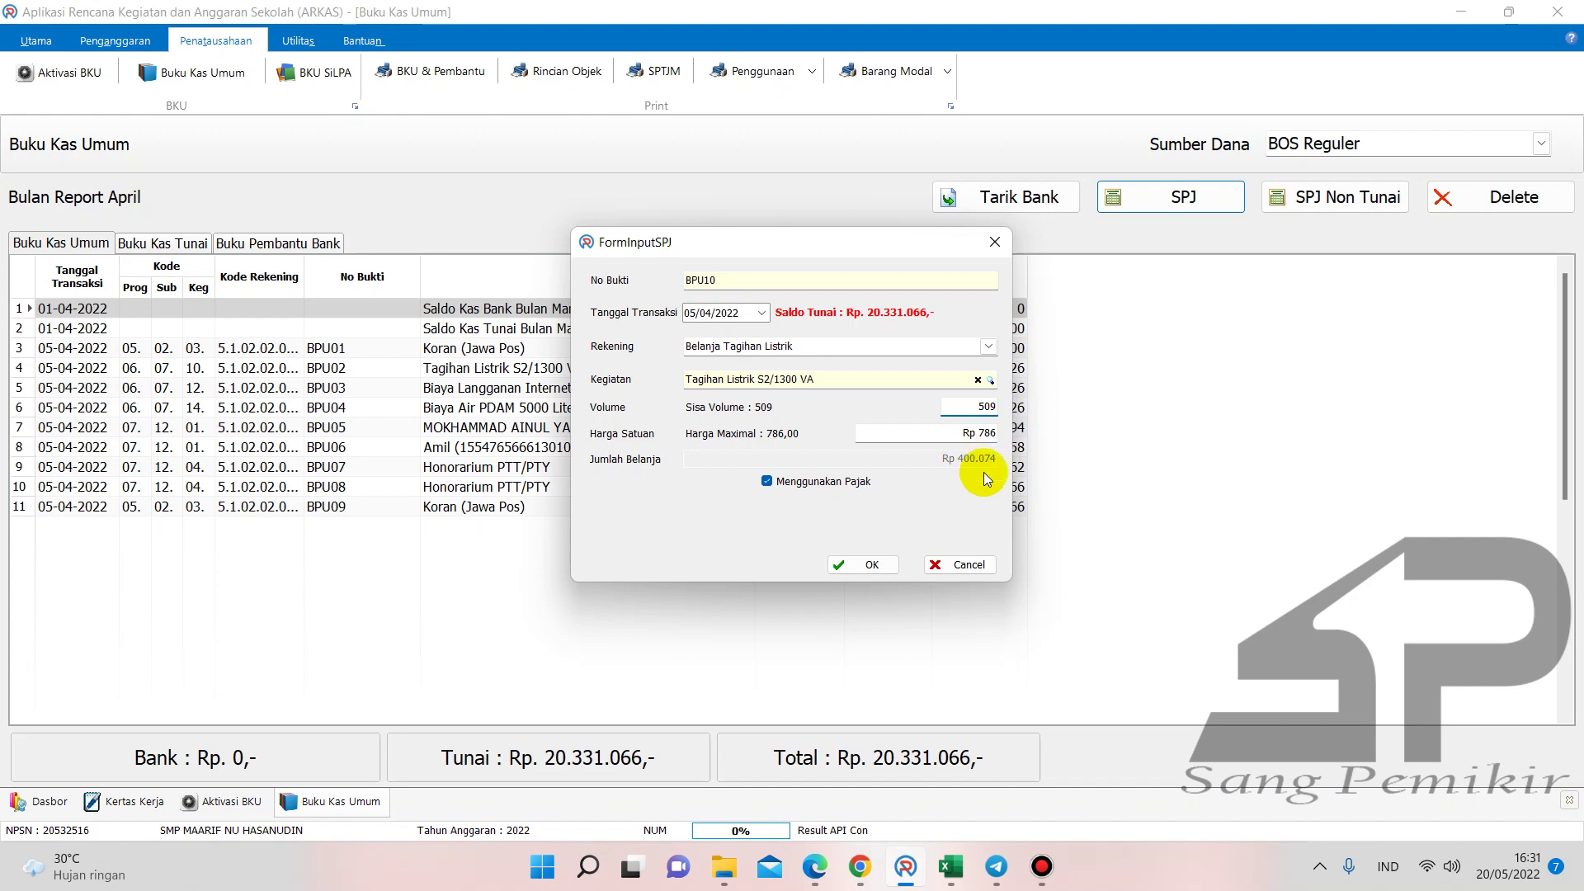
pyautogui.click(822, 877)
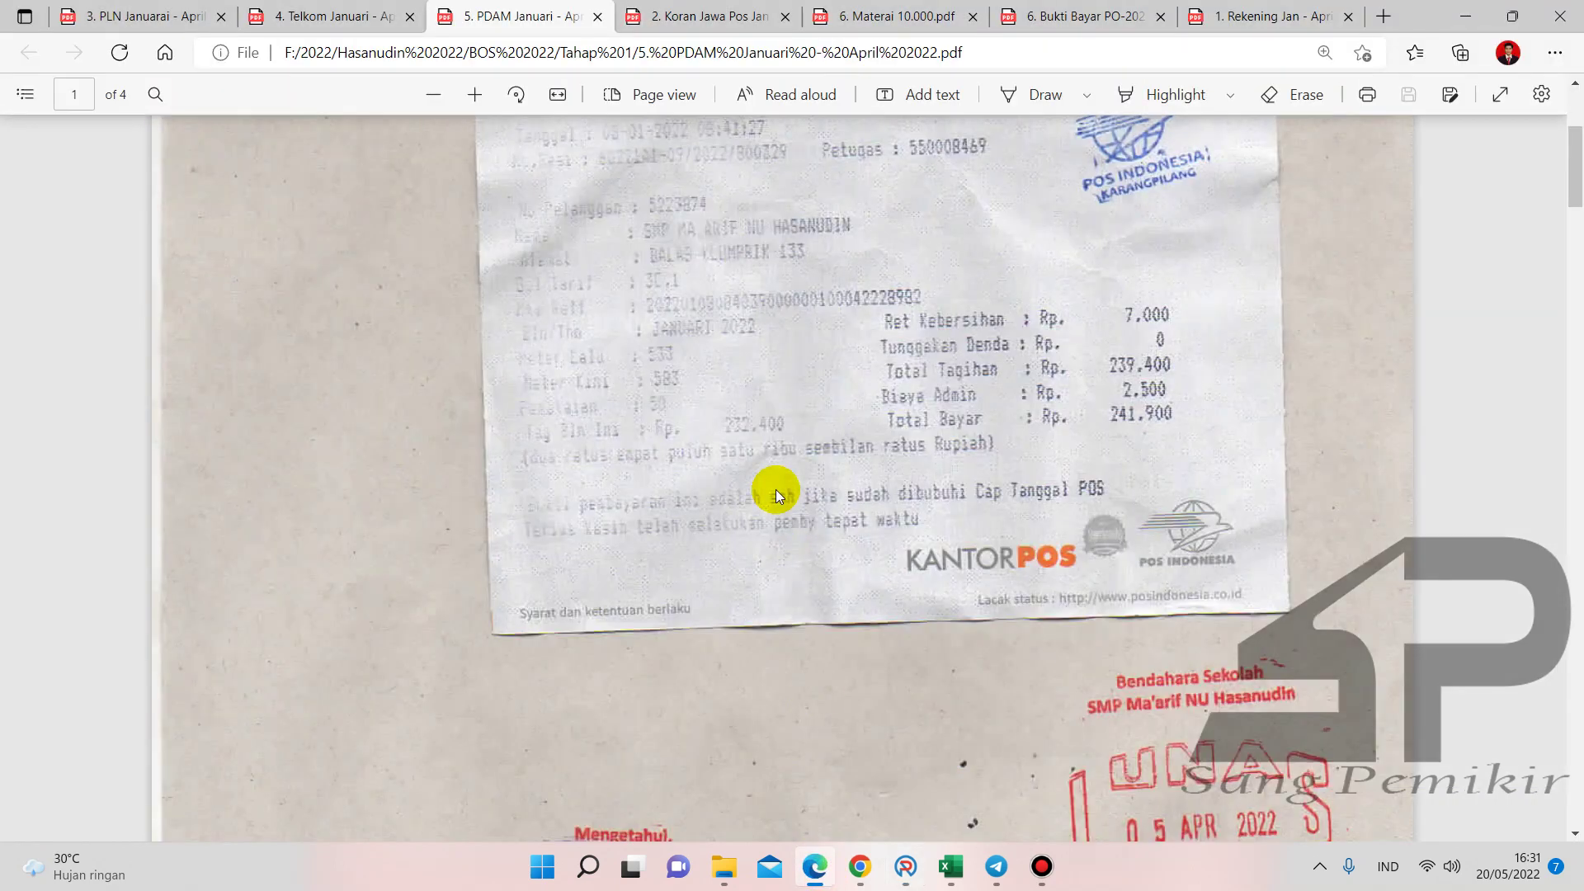
# - Find the February PLN receipt's 322.410 total and check it in Buku1 cell A1
pyautogui.scroll(-4, 775, 488)
pyautogui.click(98, 18)
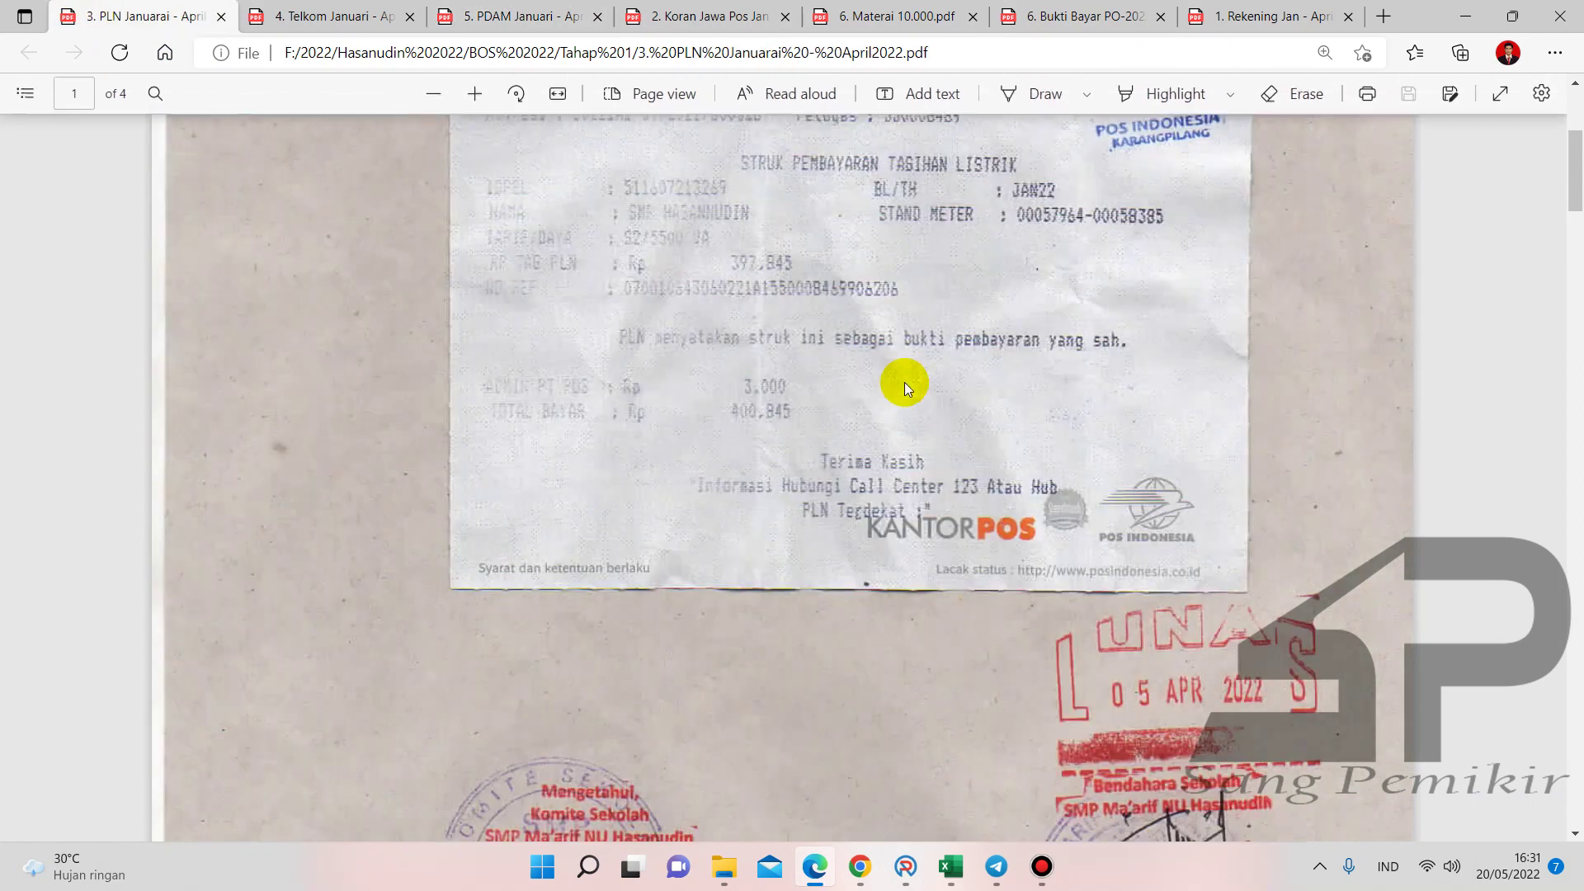
pyautogui.scroll(-10, 904, 382)
pyautogui.scroll(-8, 904, 383)
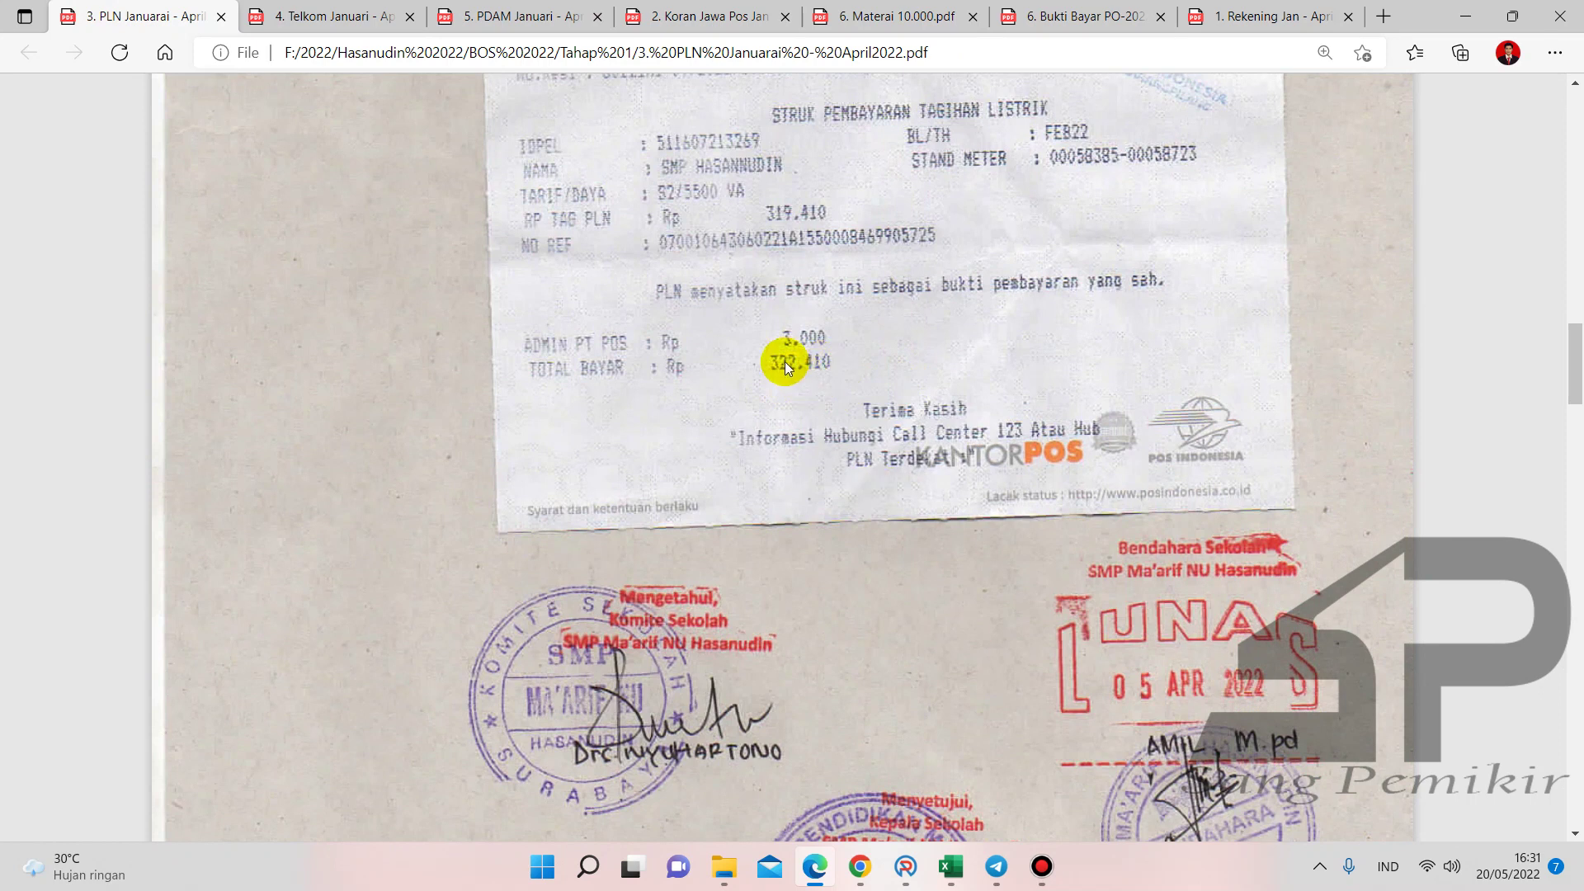
pyautogui.moveTo(950, 865)
pyautogui.click(1340, 775)
pyautogui.click(112, 237)
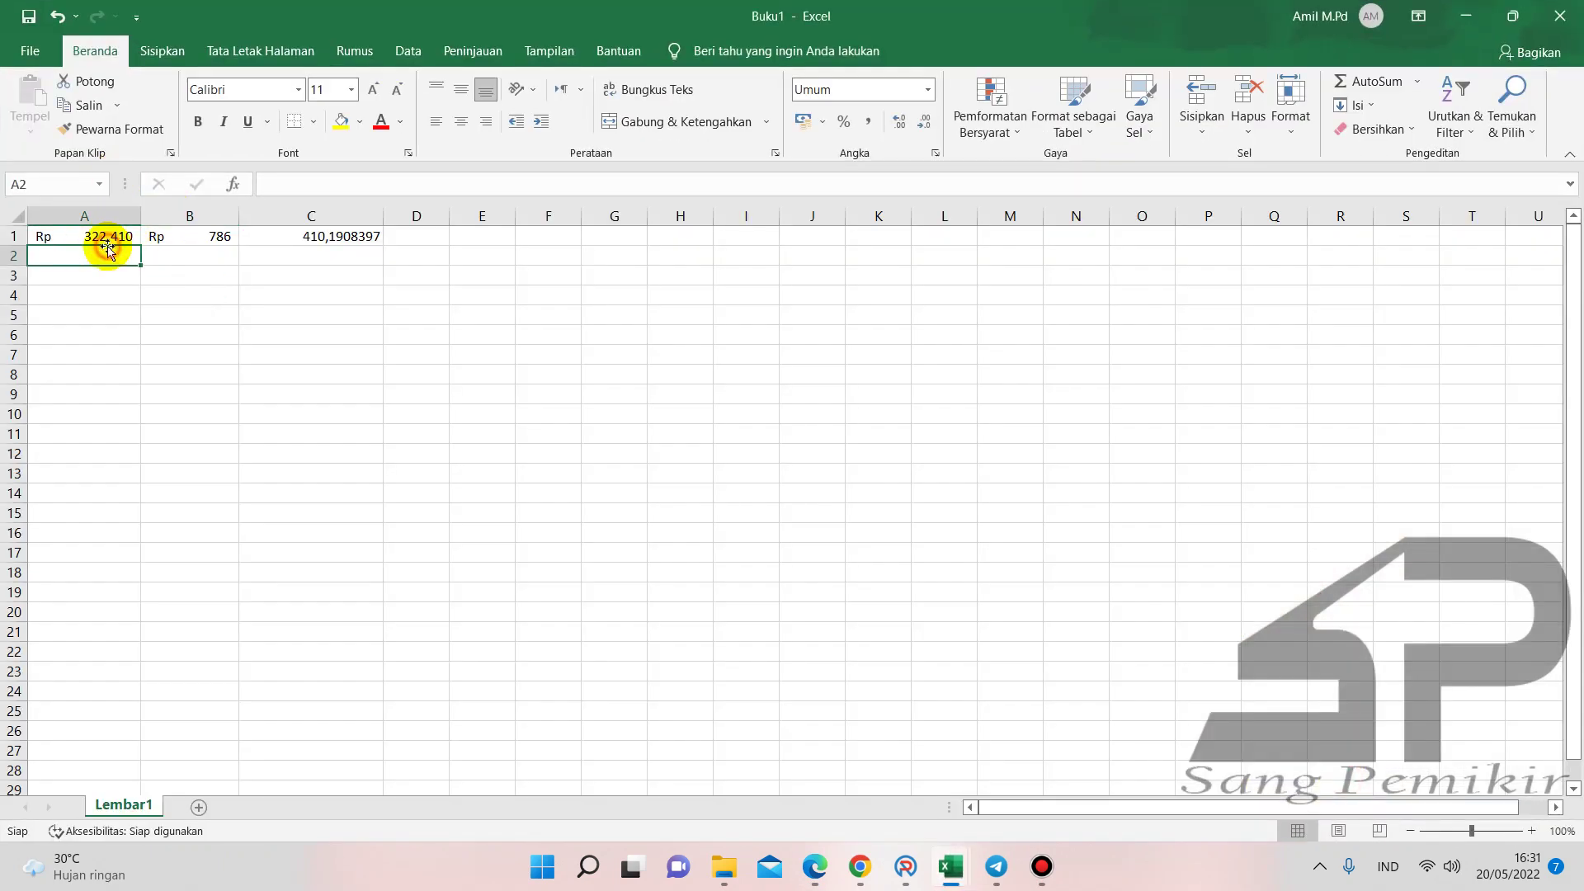
# - Check the 786 unit price in Buku1 B1 and go back to the ARKAS SPJ form
pyautogui.click(216, 236)
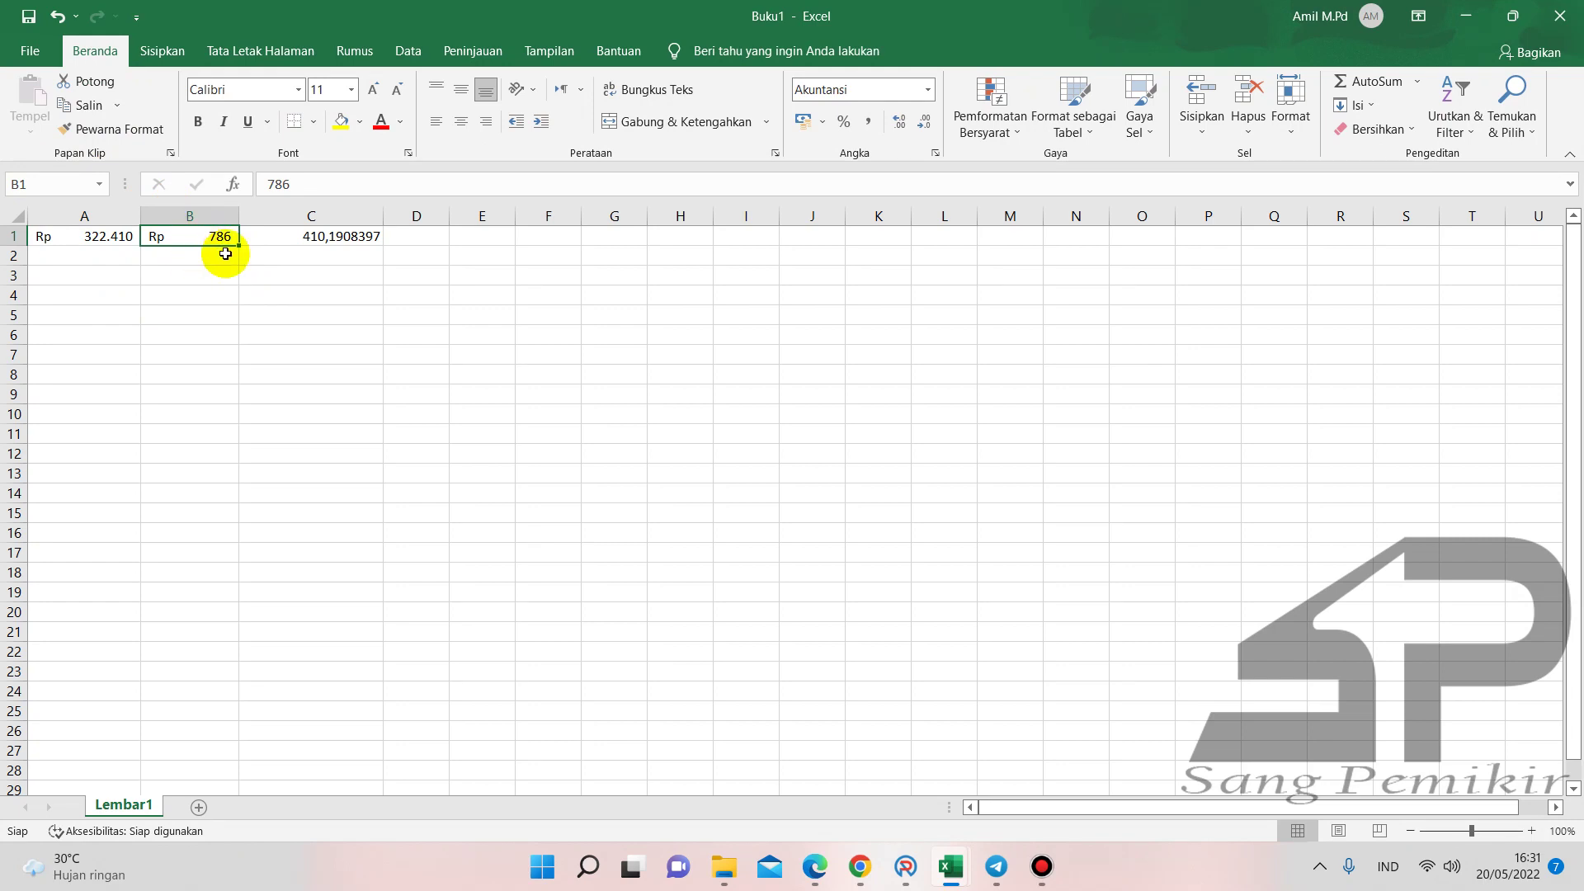
pyautogui.click(899, 850)
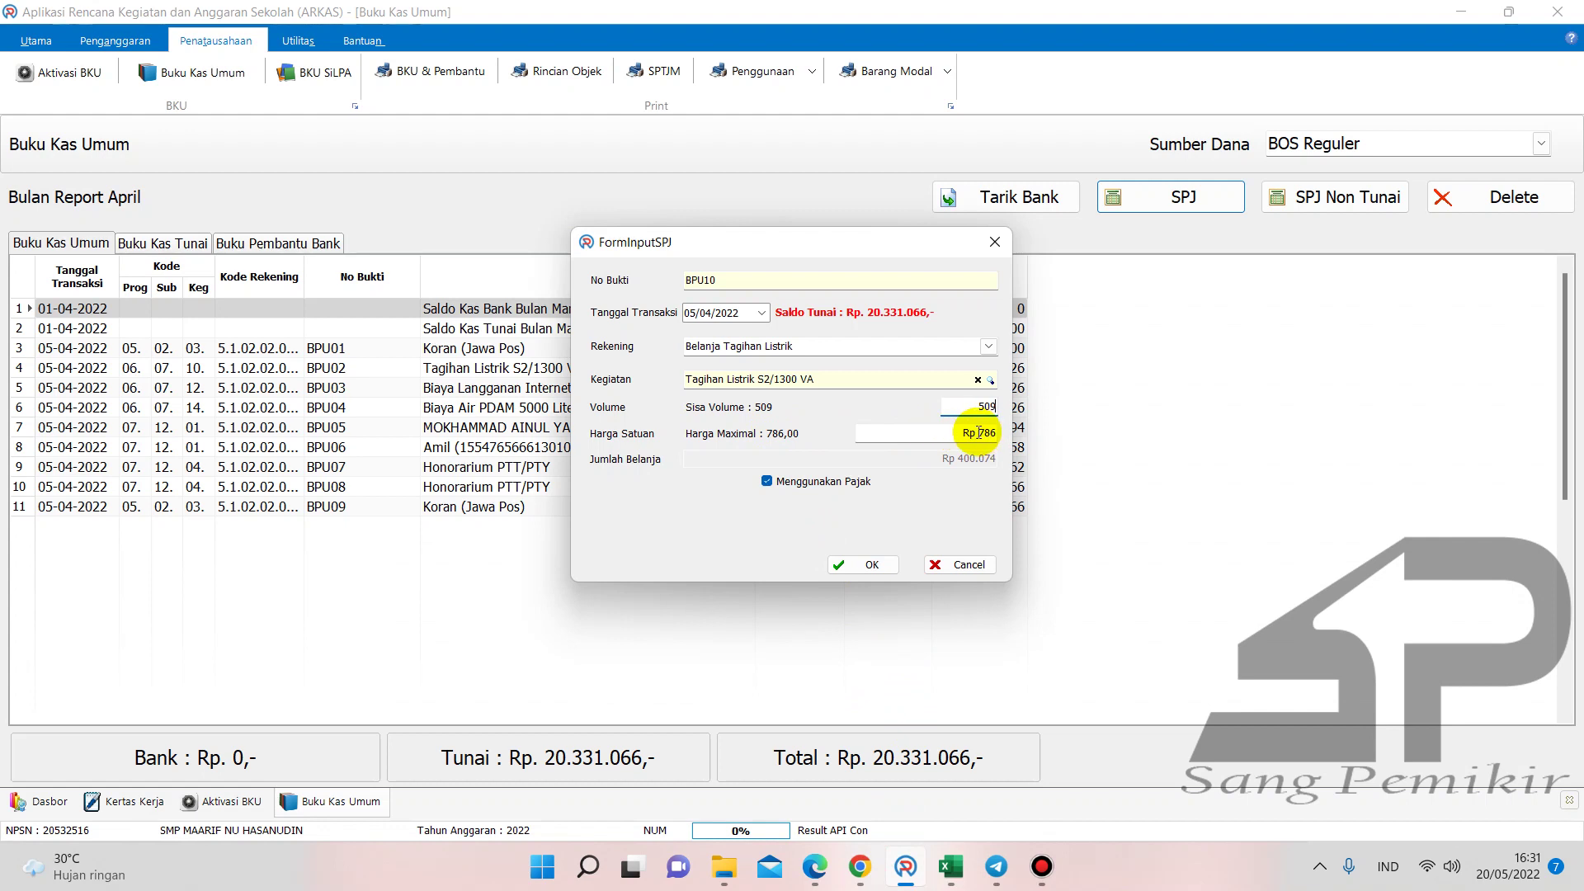
# - Try a 1400 unit price, dismiss the over-budget error, and retype Harga Satuan as 786
pyautogui.click(979, 432)
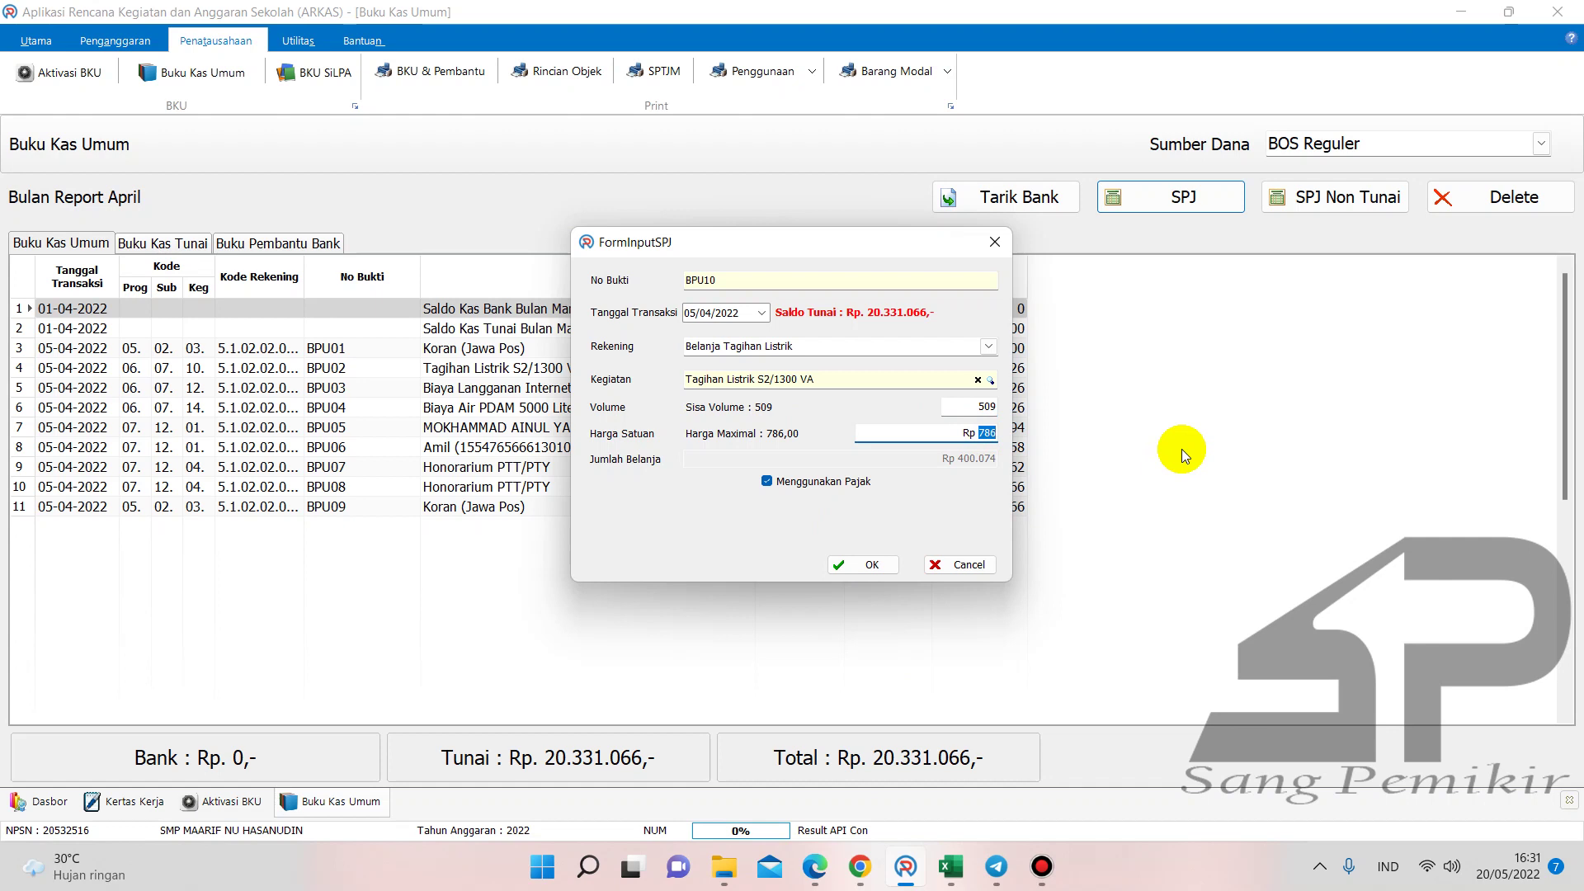
pyautogui.write('1400')
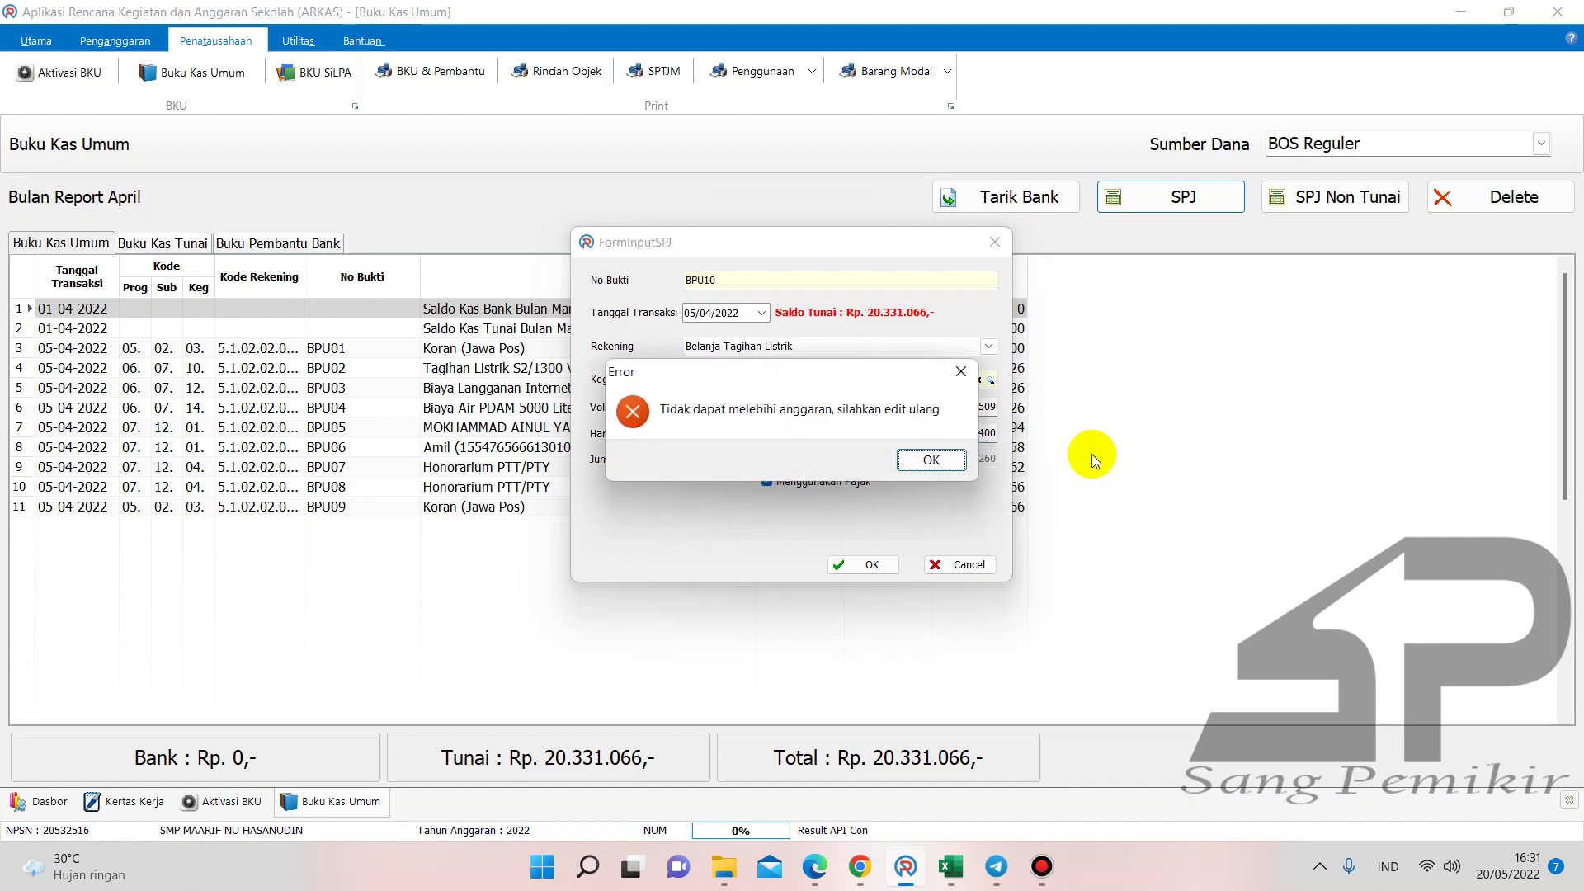
pyautogui.click(942, 457)
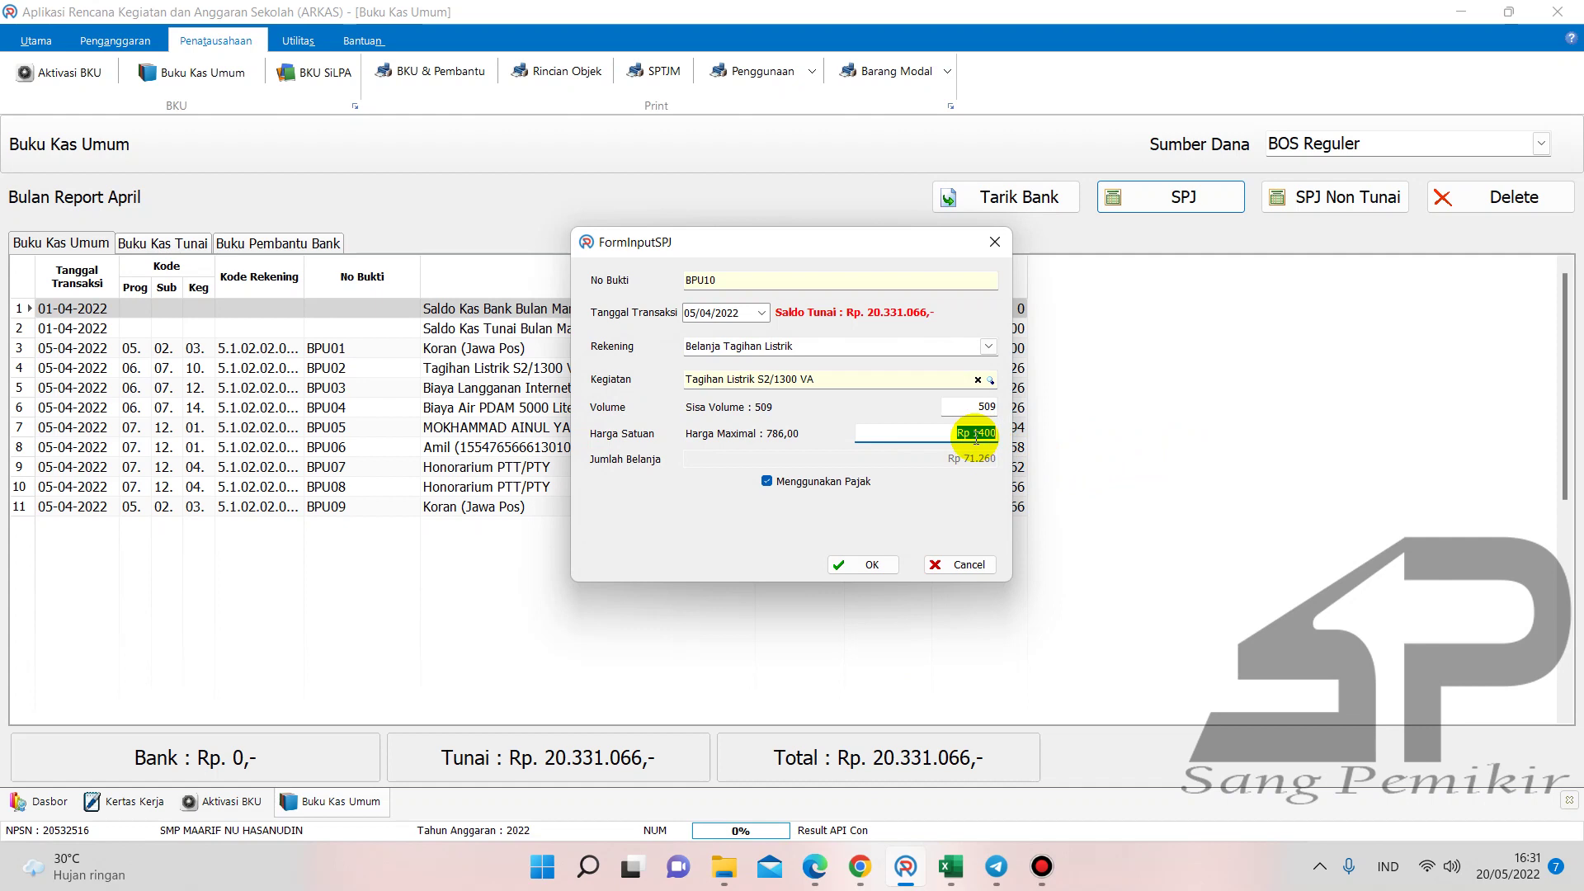
pyautogui.write('786')
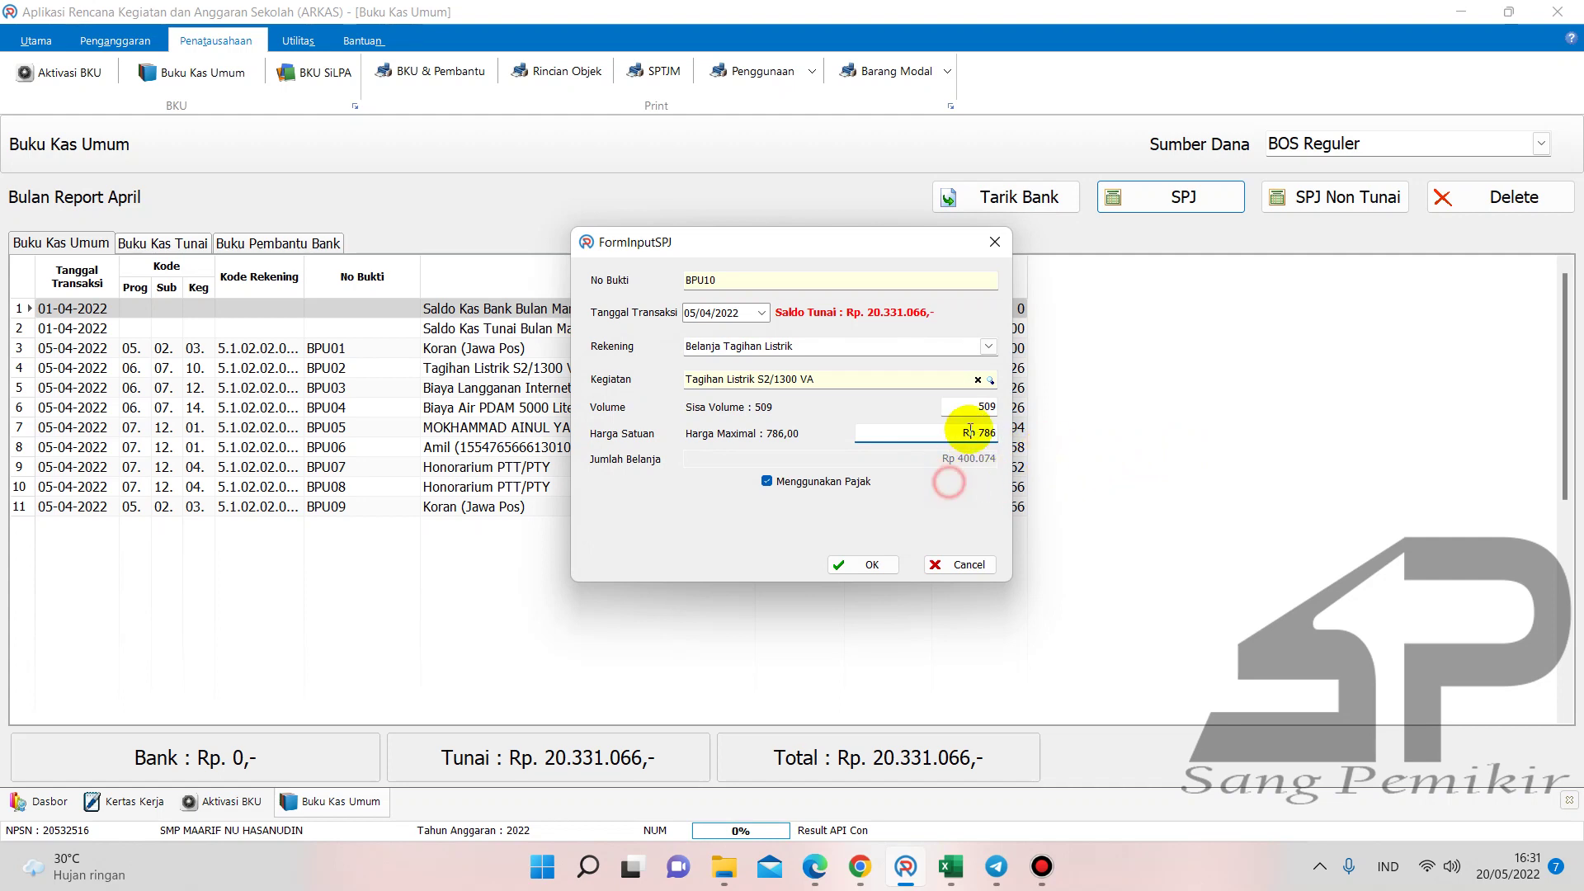
pyautogui.moveTo(983, 436); pyautogui.dragTo(1022, 435)
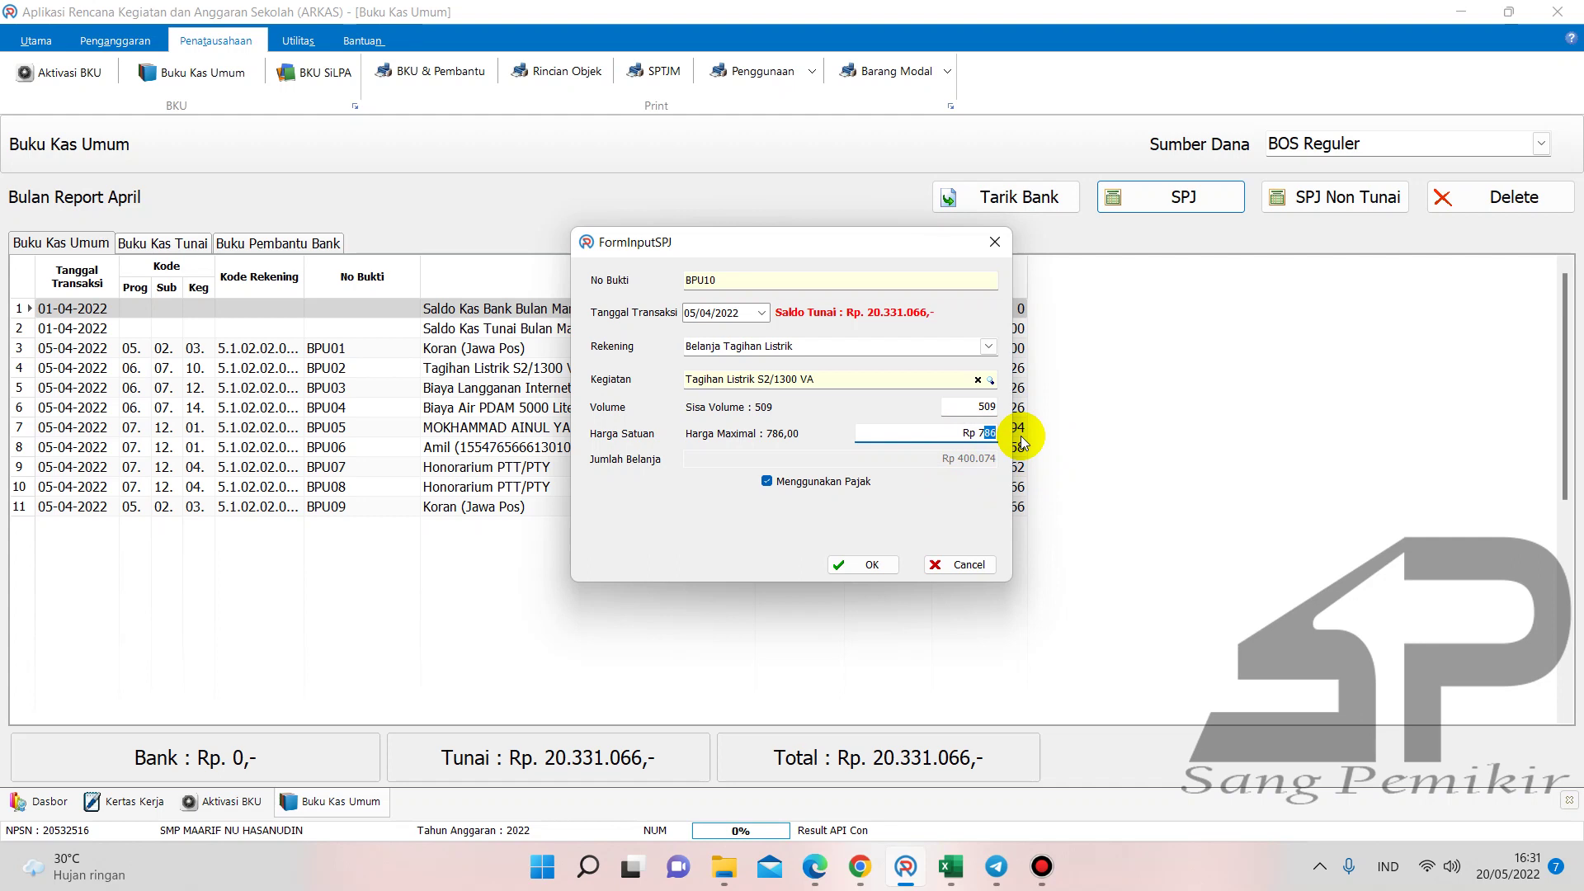
pyautogui.write('00')
pyautogui.click(939, 428)
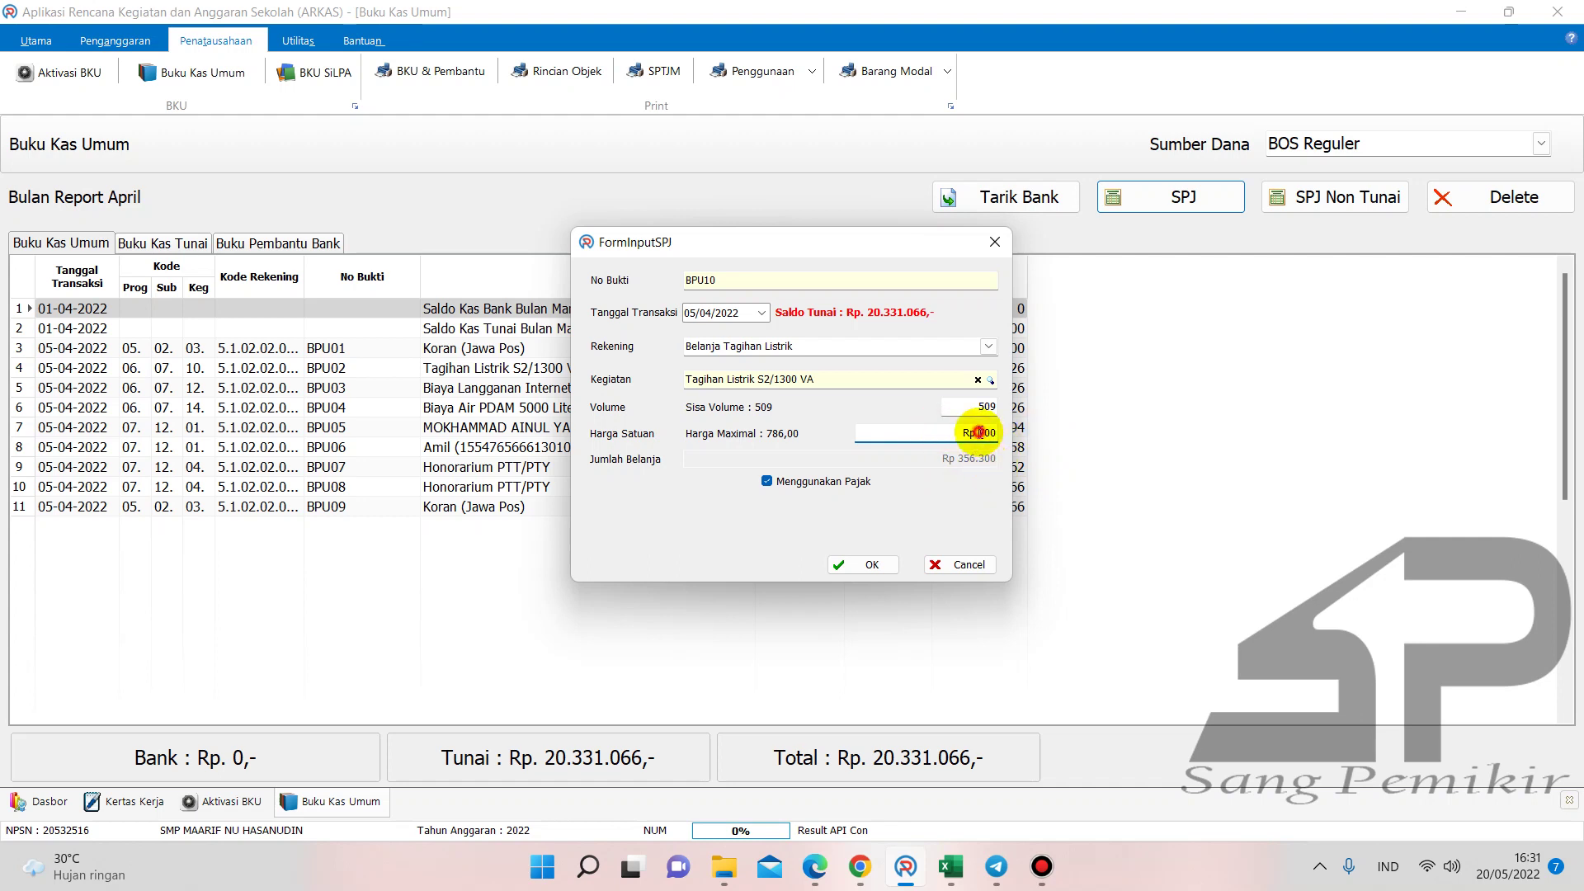
pyautogui.moveTo(976, 432); pyautogui.dragTo(1018, 430)
pyautogui.write('786')
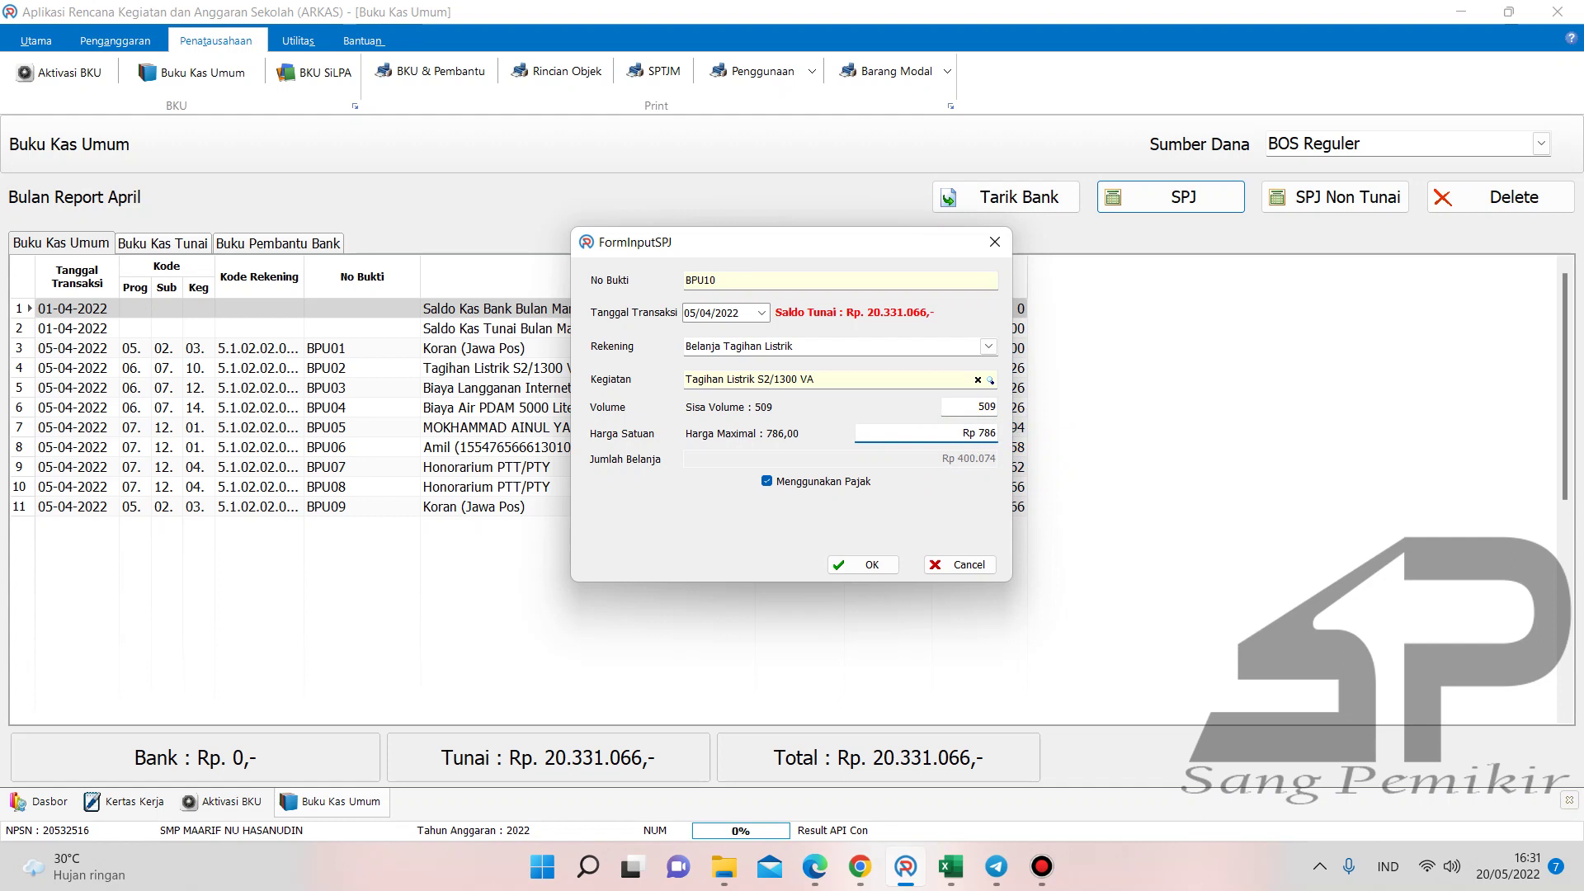
# - Correct Harga Satuan to 786 after another over-budget error and untick Menggunakan Pajak
pyautogui.moveTo(982, 431); pyautogui.dragTo(1074, 429)
pyautogui.write('87')
pyautogui.click(930, 462)
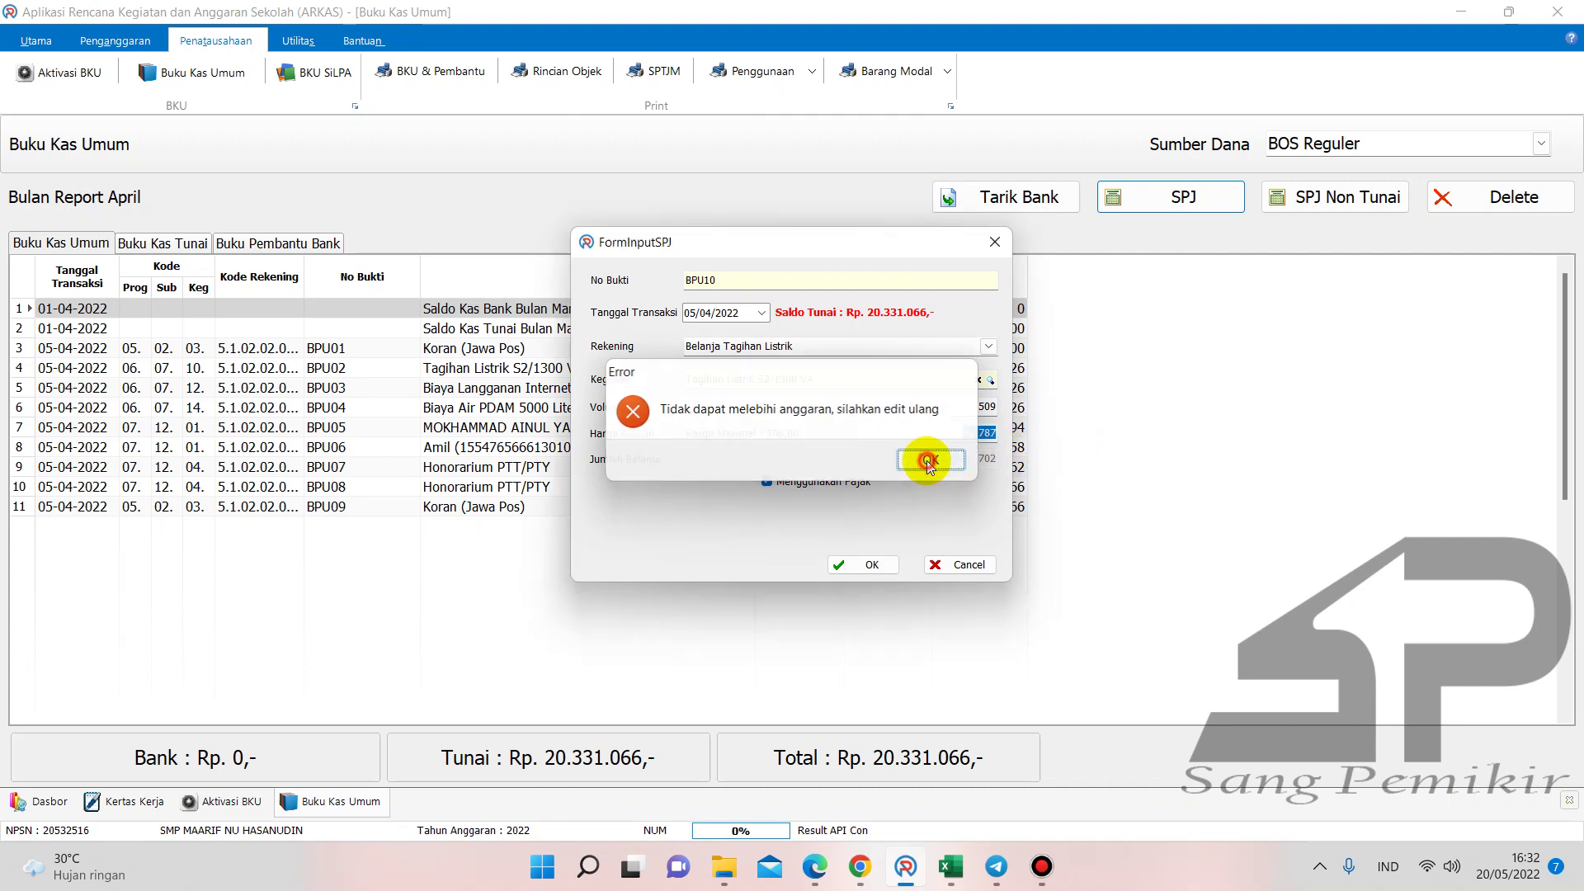
pyautogui.moveTo(987, 432); pyautogui.dragTo(1018, 435)
pyautogui.write('6')
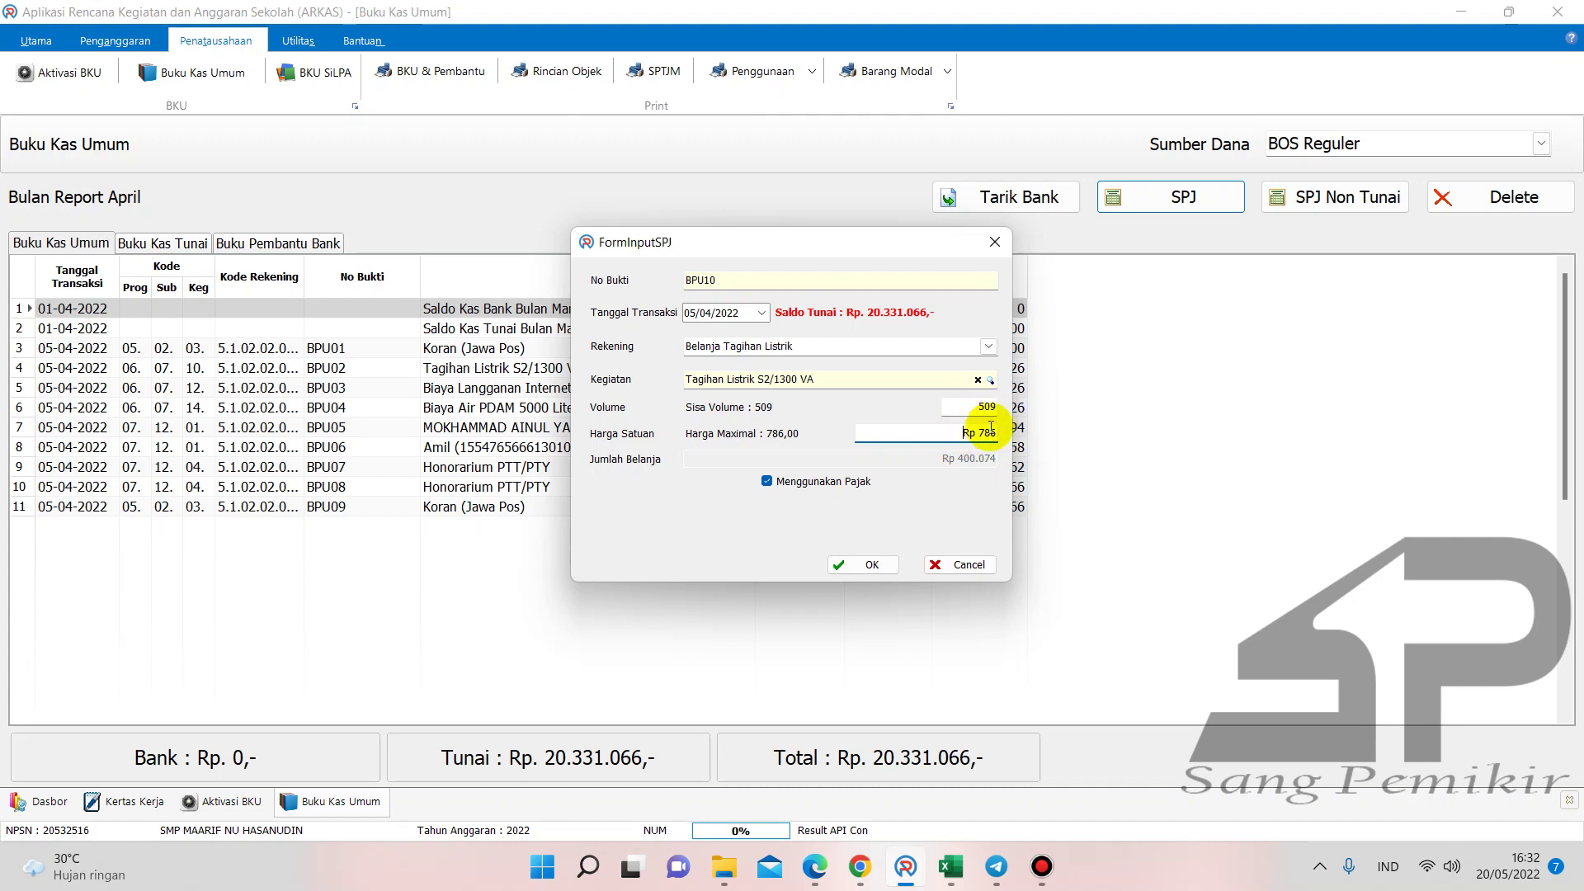
pyautogui.click(785, 483)
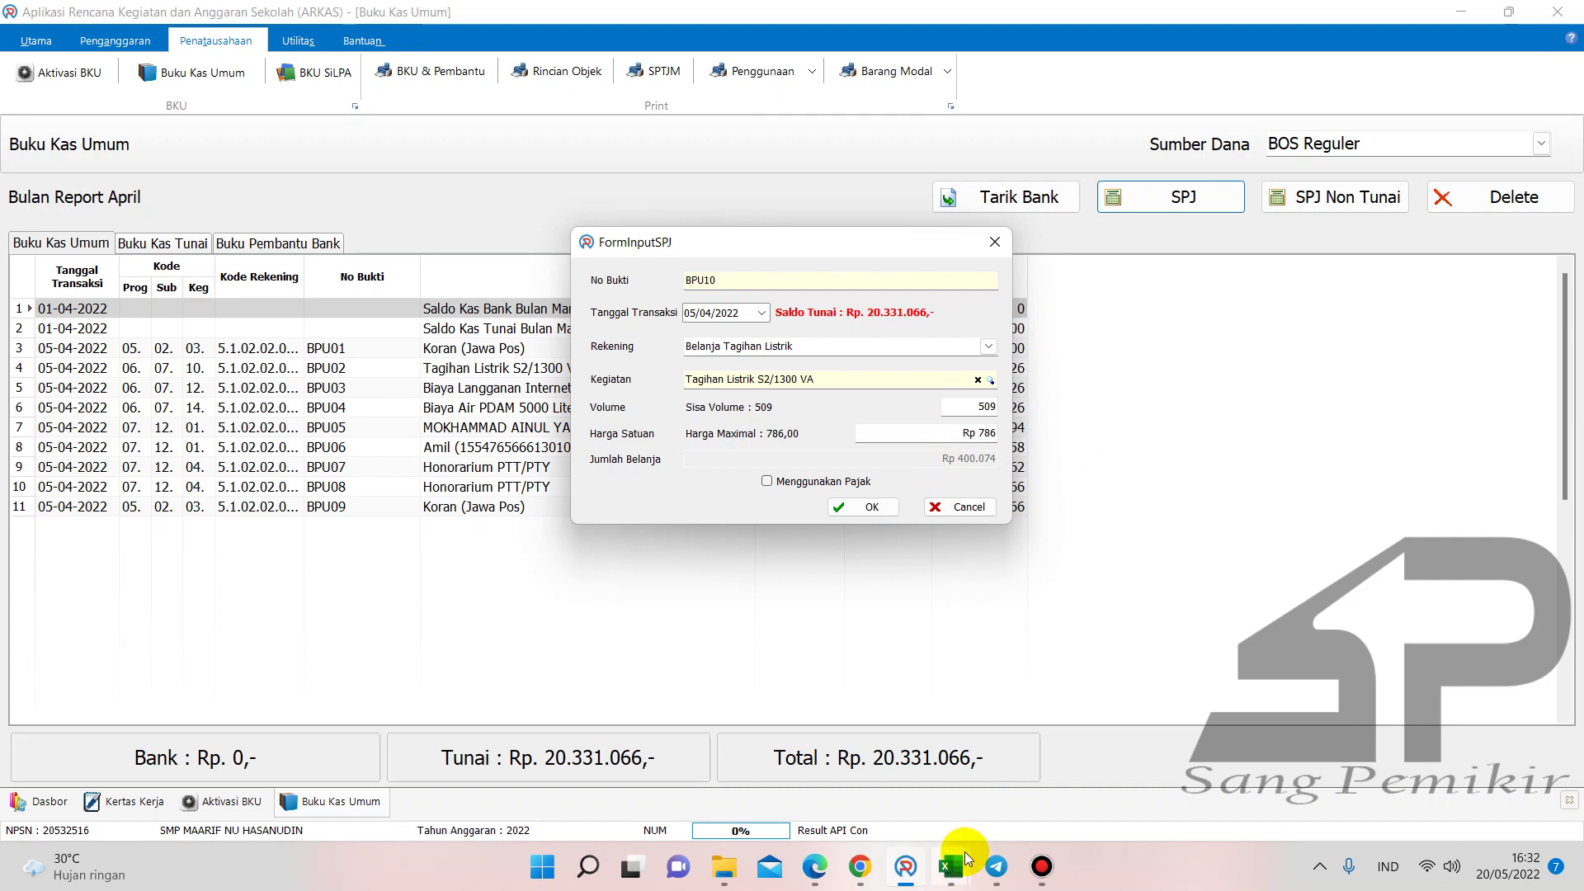
pyautogui.moveTo(963, 851)
pyautogui.click(1320, 780)
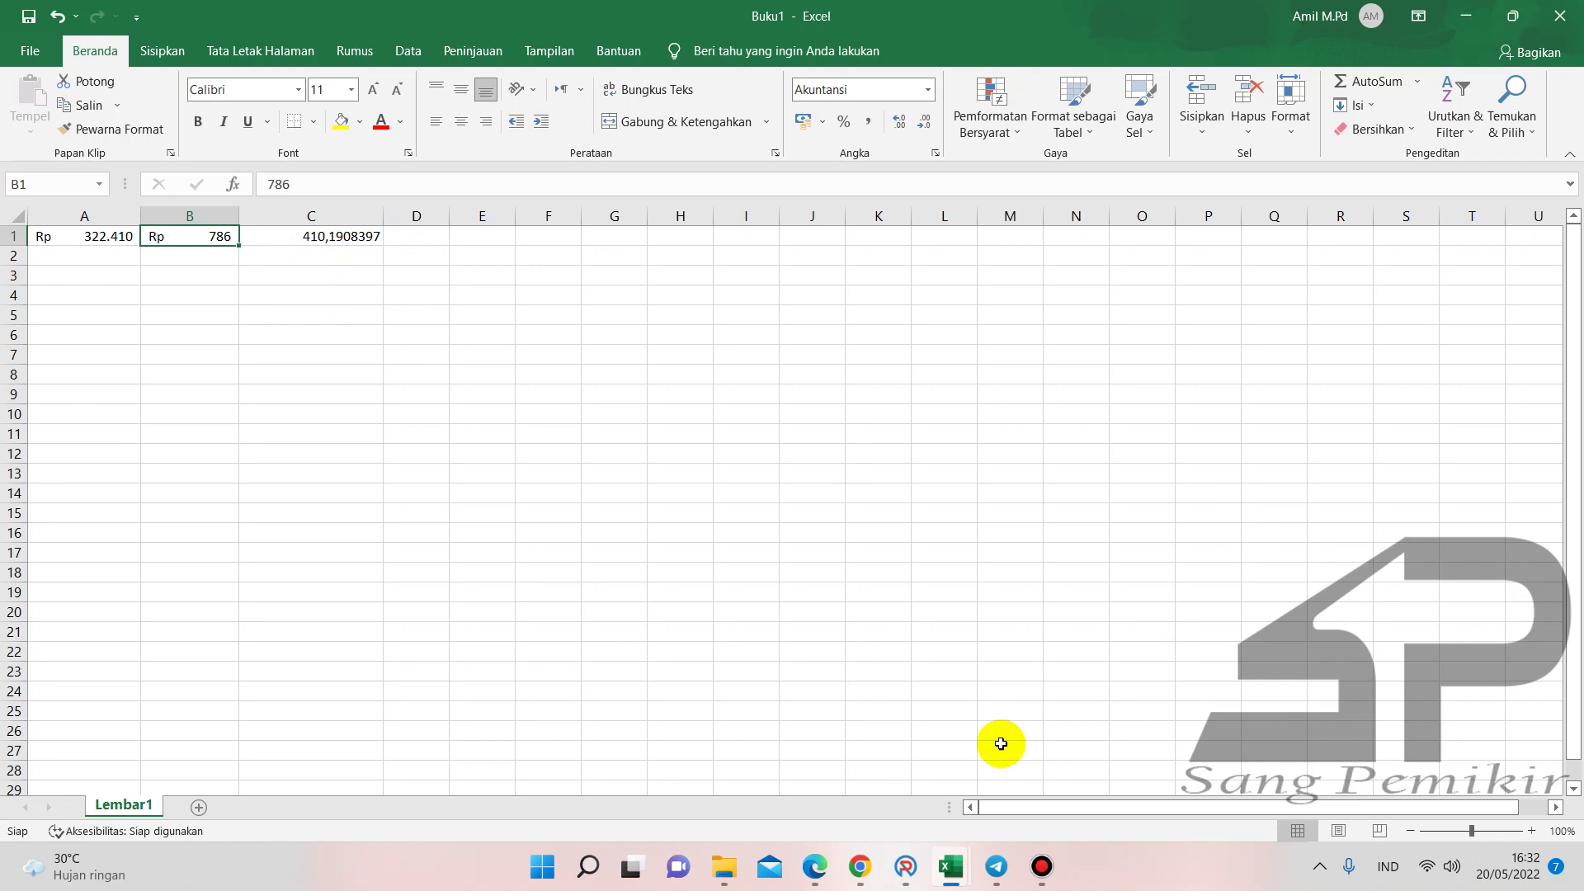
pyautogui.click(914, 858)
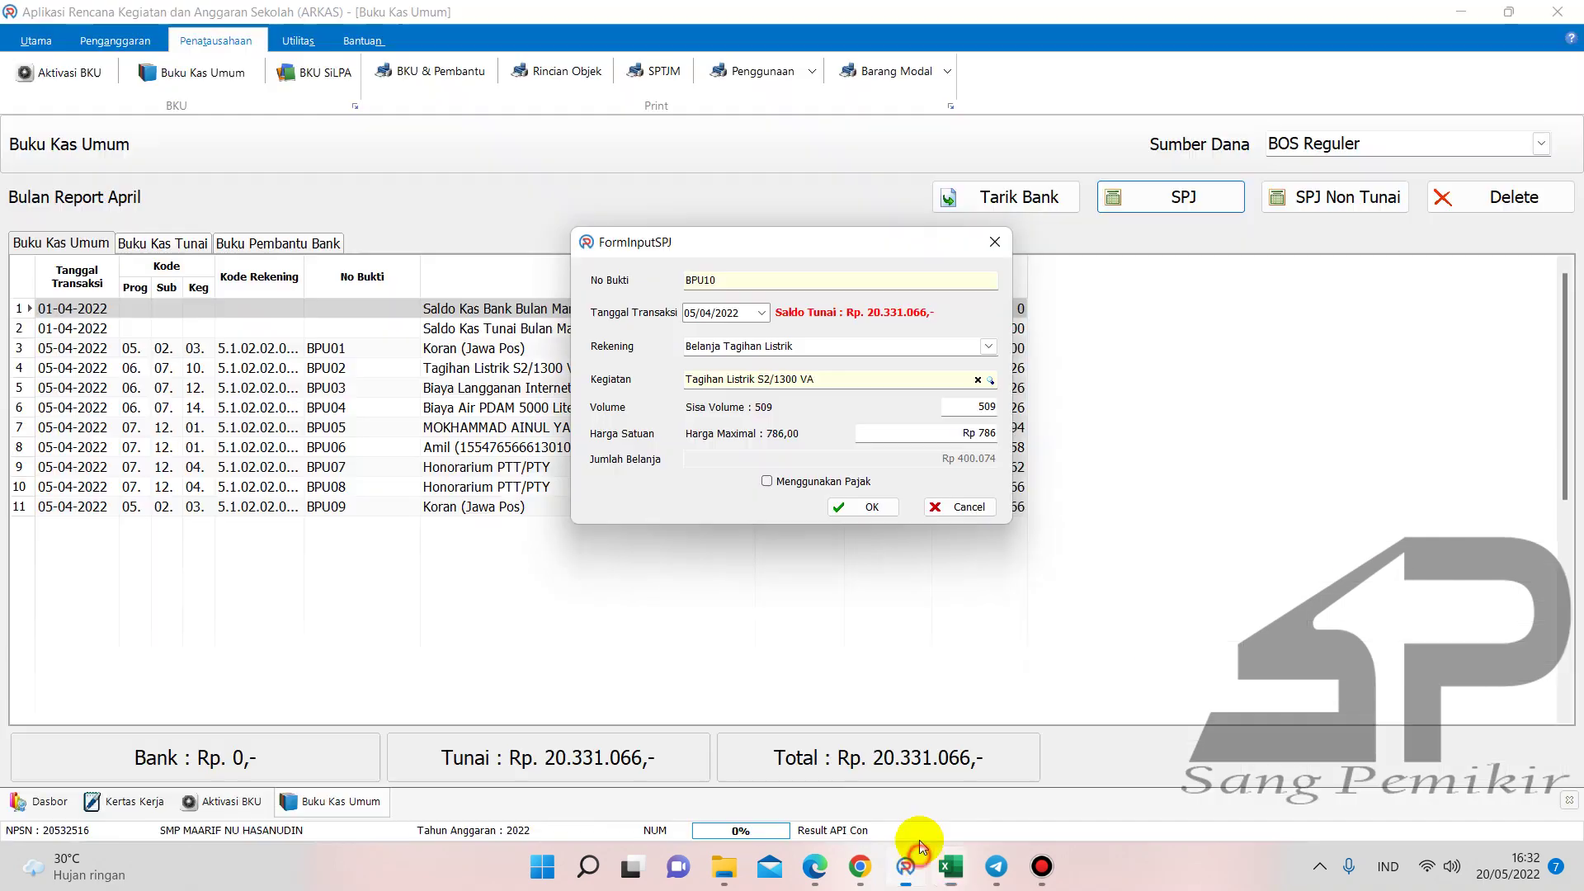
# - Change the BPU10 volume to 410, verify against the PLN receipt, and save it for 322.260
pyautogui.doubleClick(972, 407)
pyautogui.write('410')
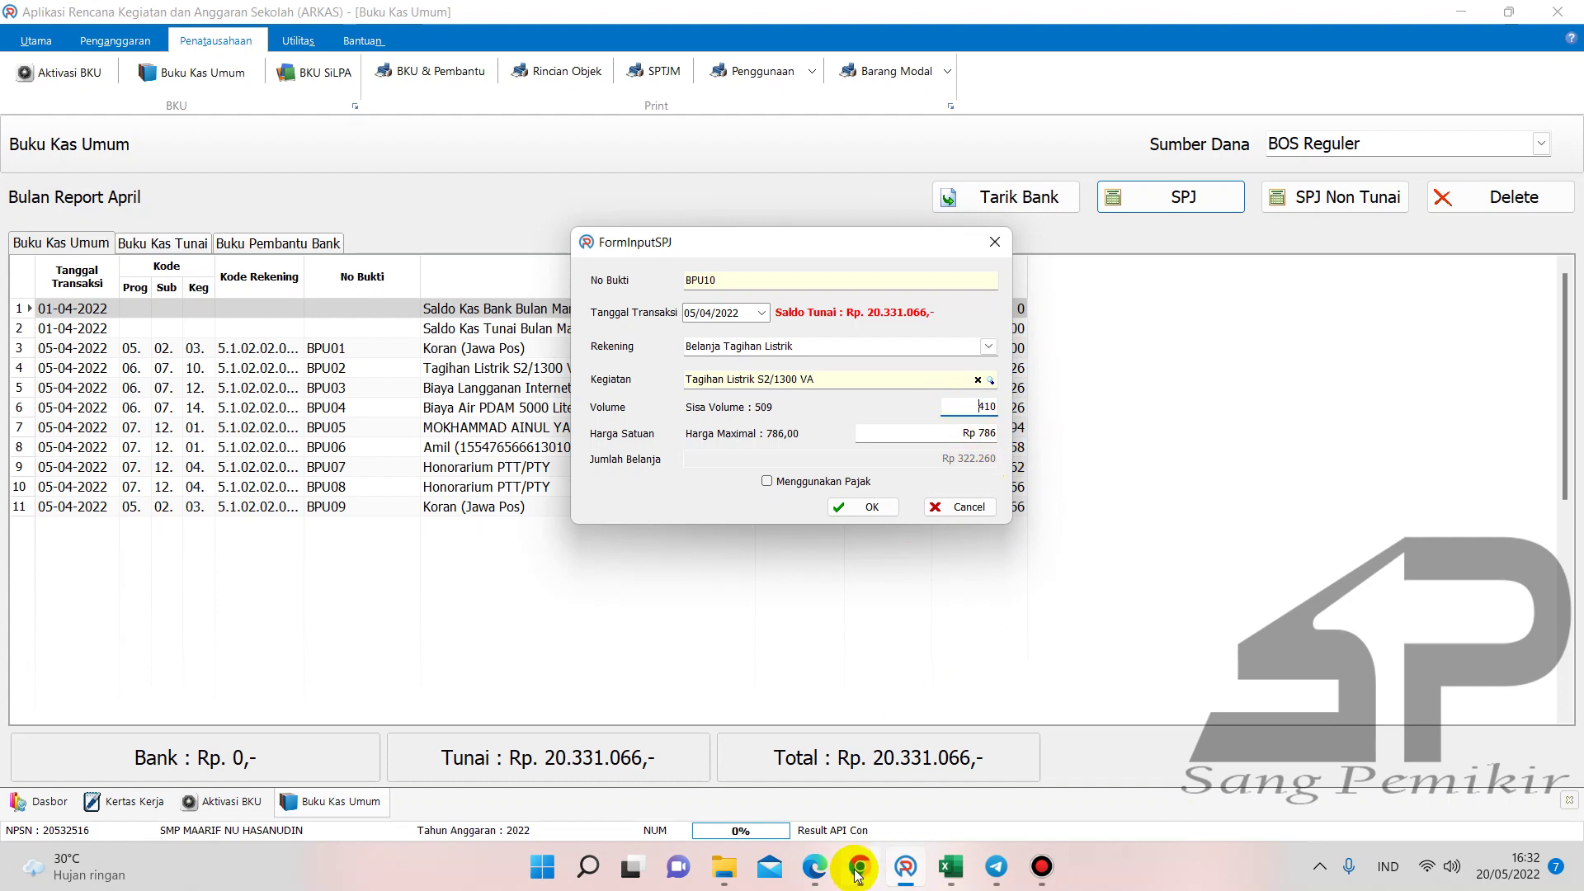
pyautogui.click(815, 866)
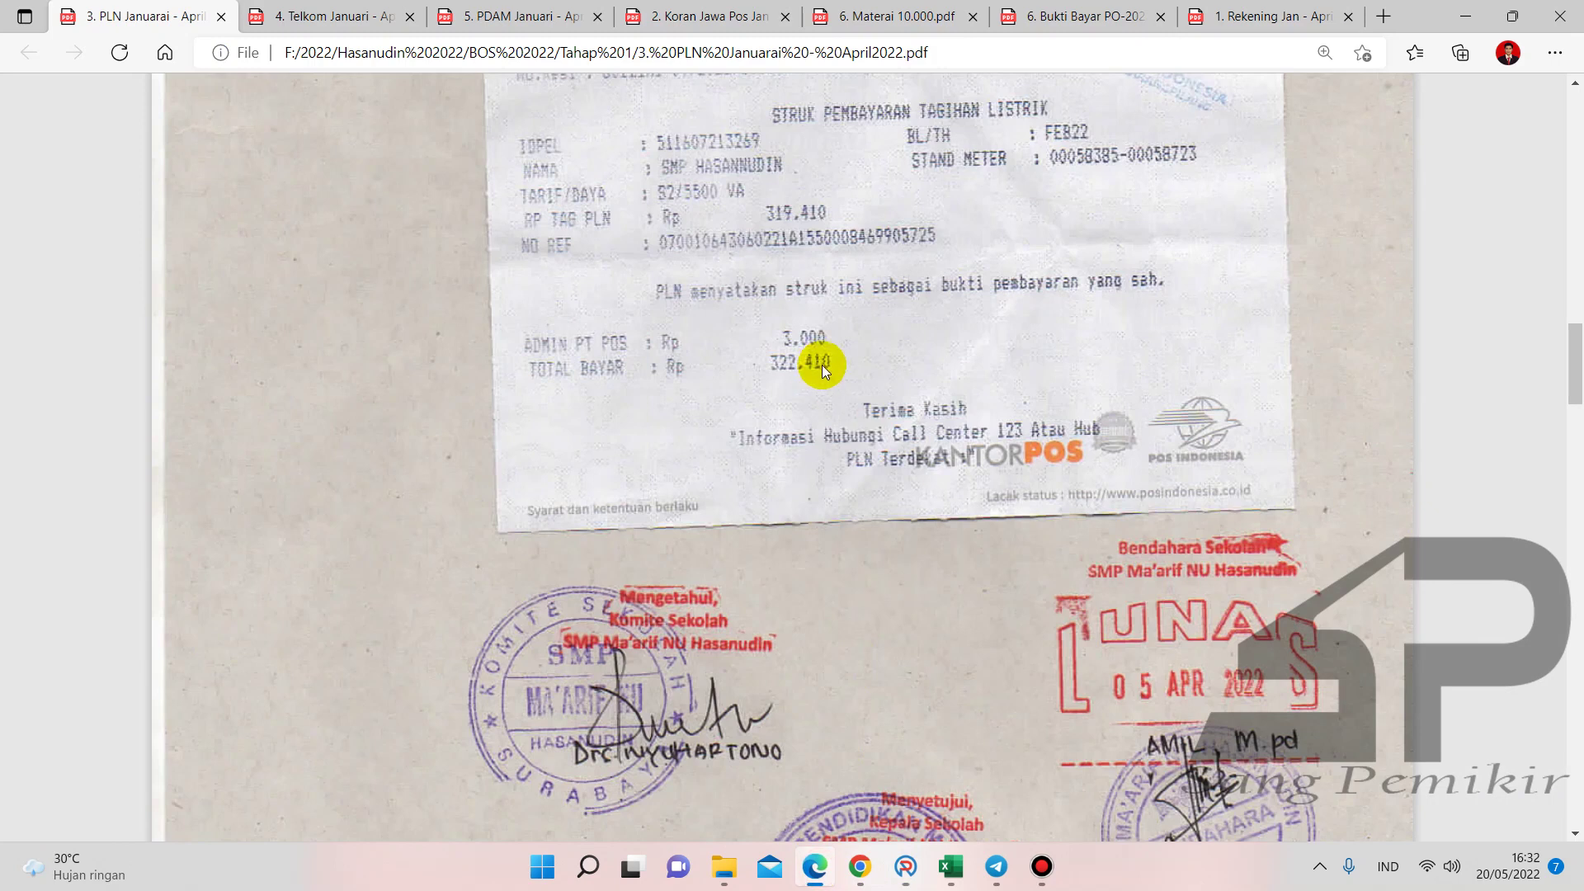
pyautogui.click(905, 866)
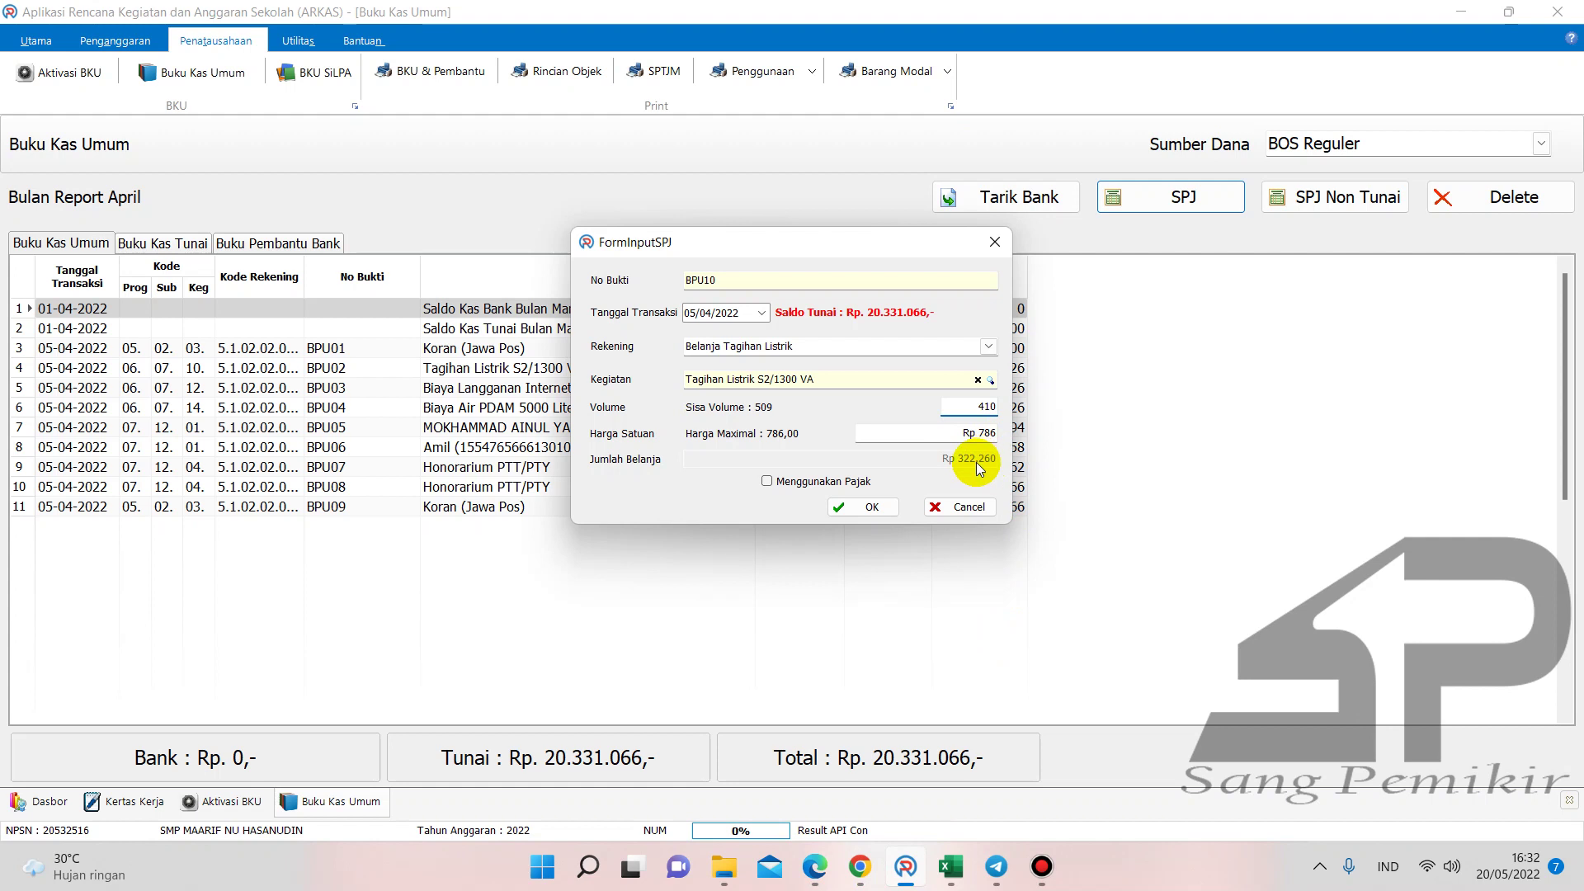
pyautogui.click(889, 507)
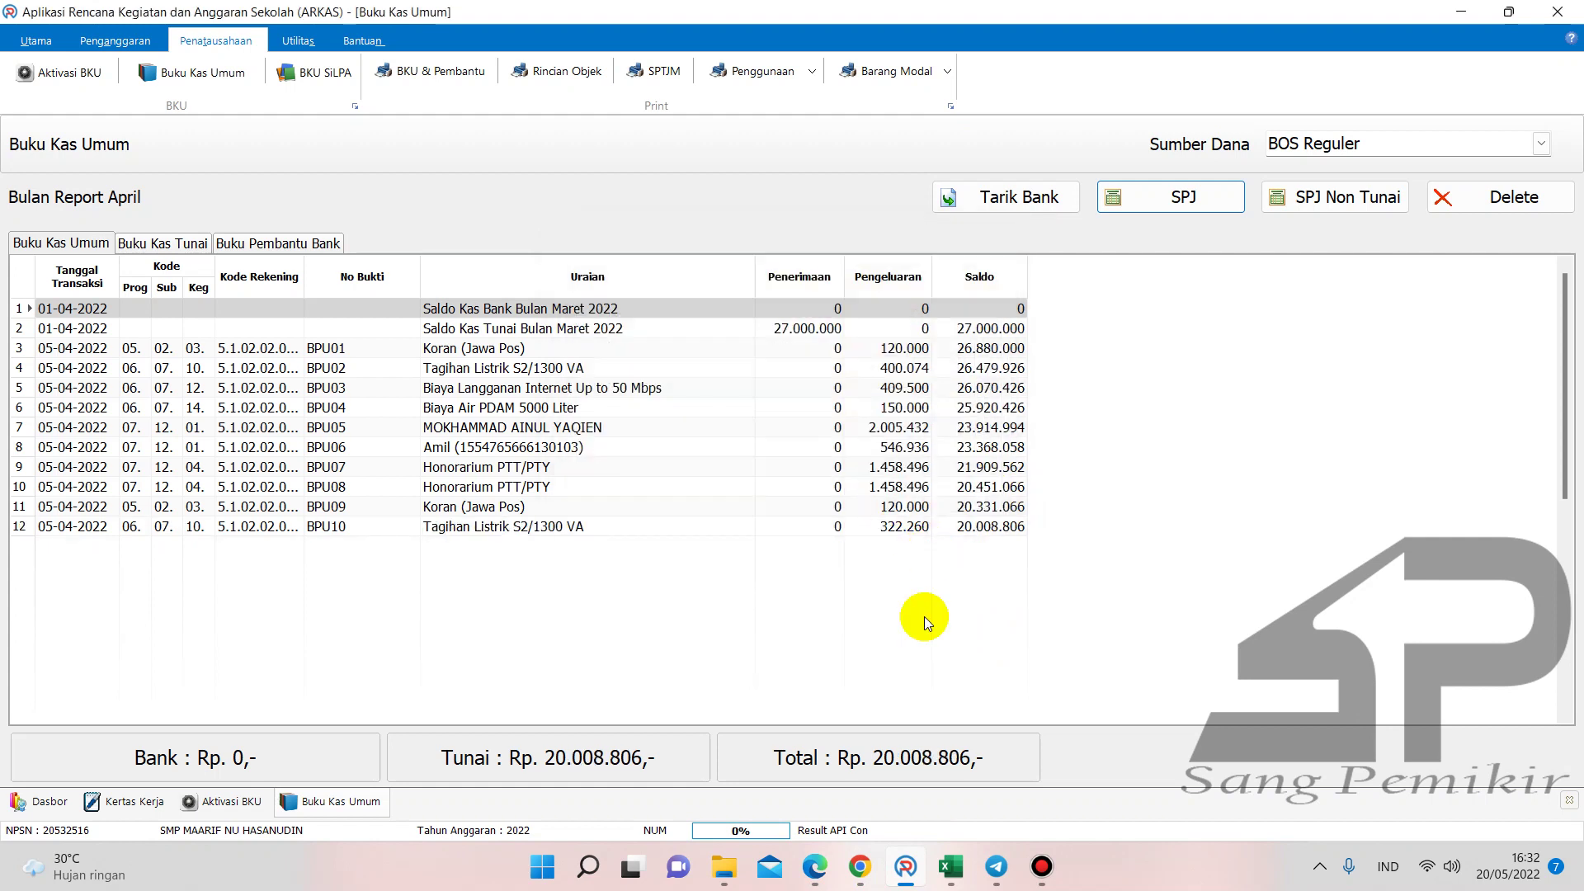
# - Enter 322.260 in cell F21 of the Buku Pembantu KAS & K7b ledger
pyautogui.moveTo(951, 867)
pyautogui.click(788, 770)
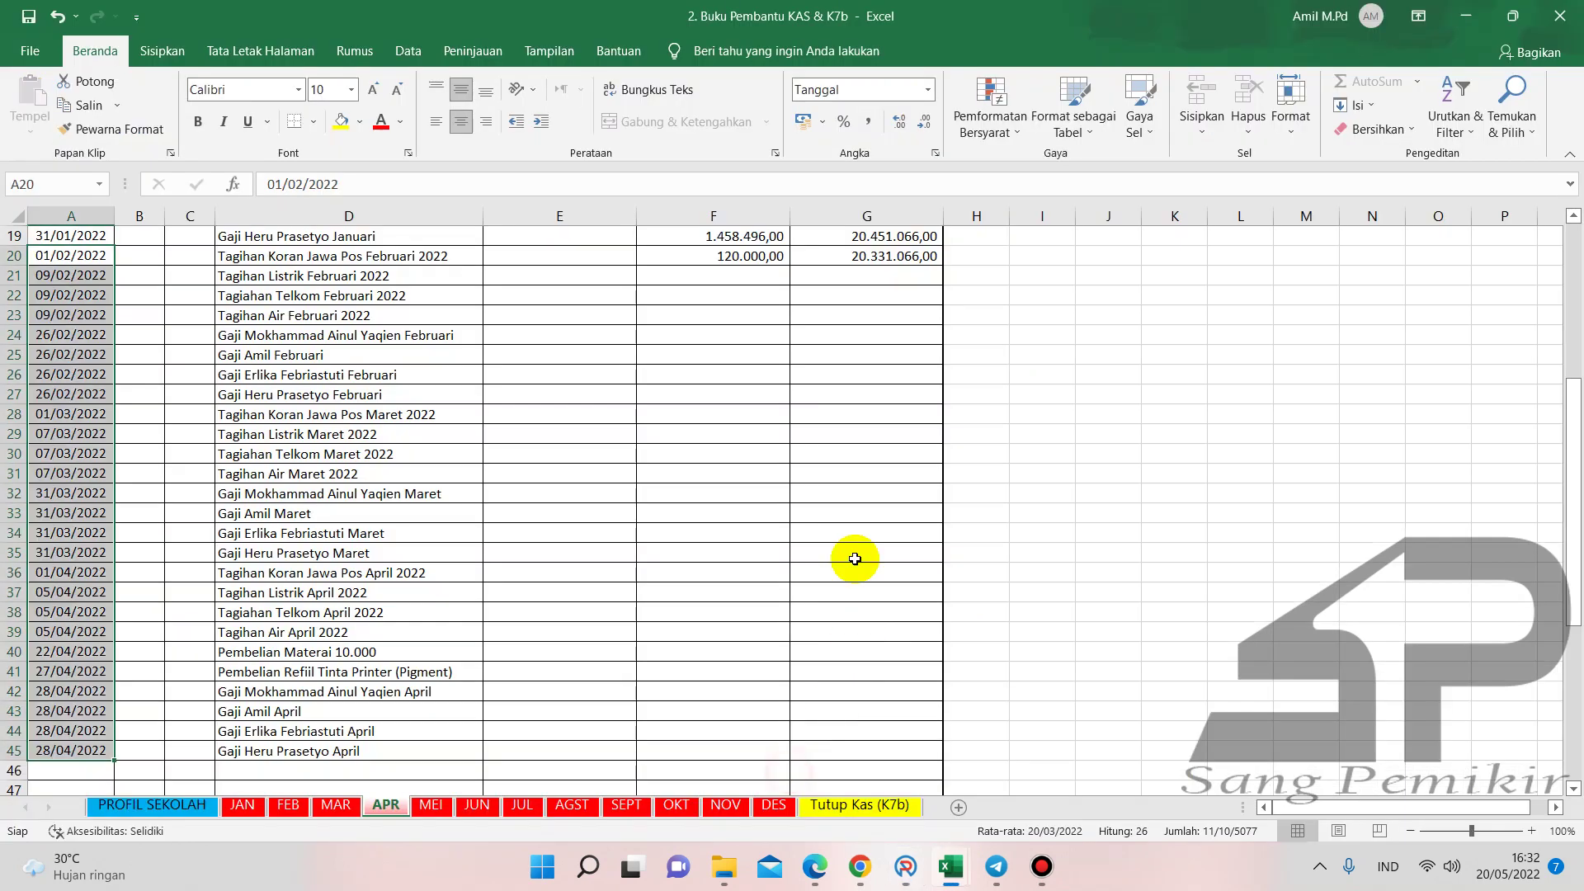
pyautogui.click(749, 276)
pyautogui.write('322.260')
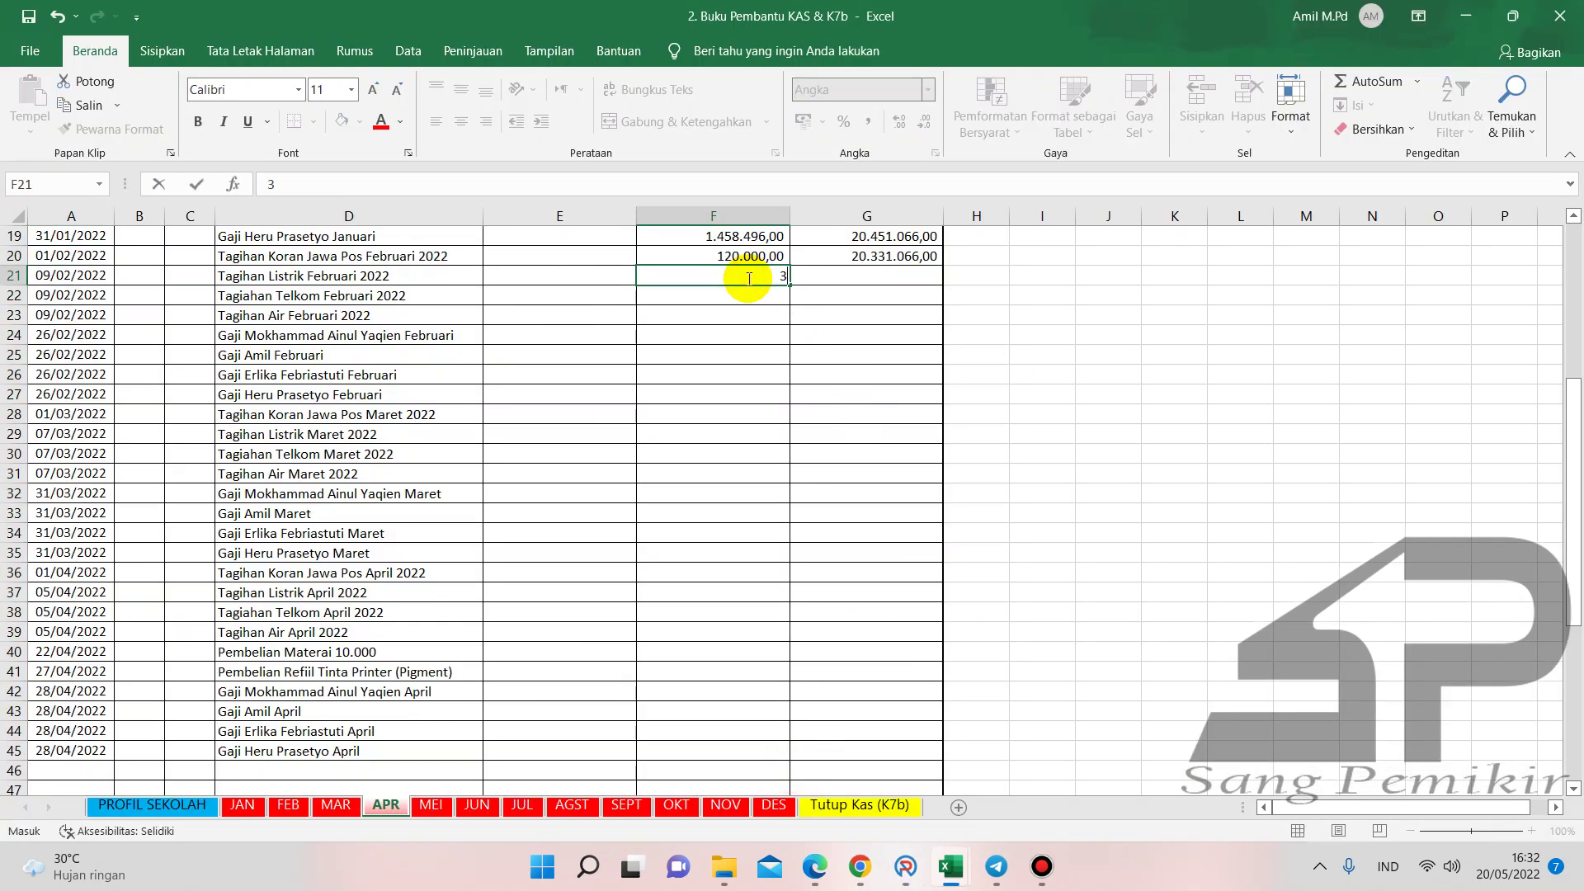
pyautogui.click(759, 298)
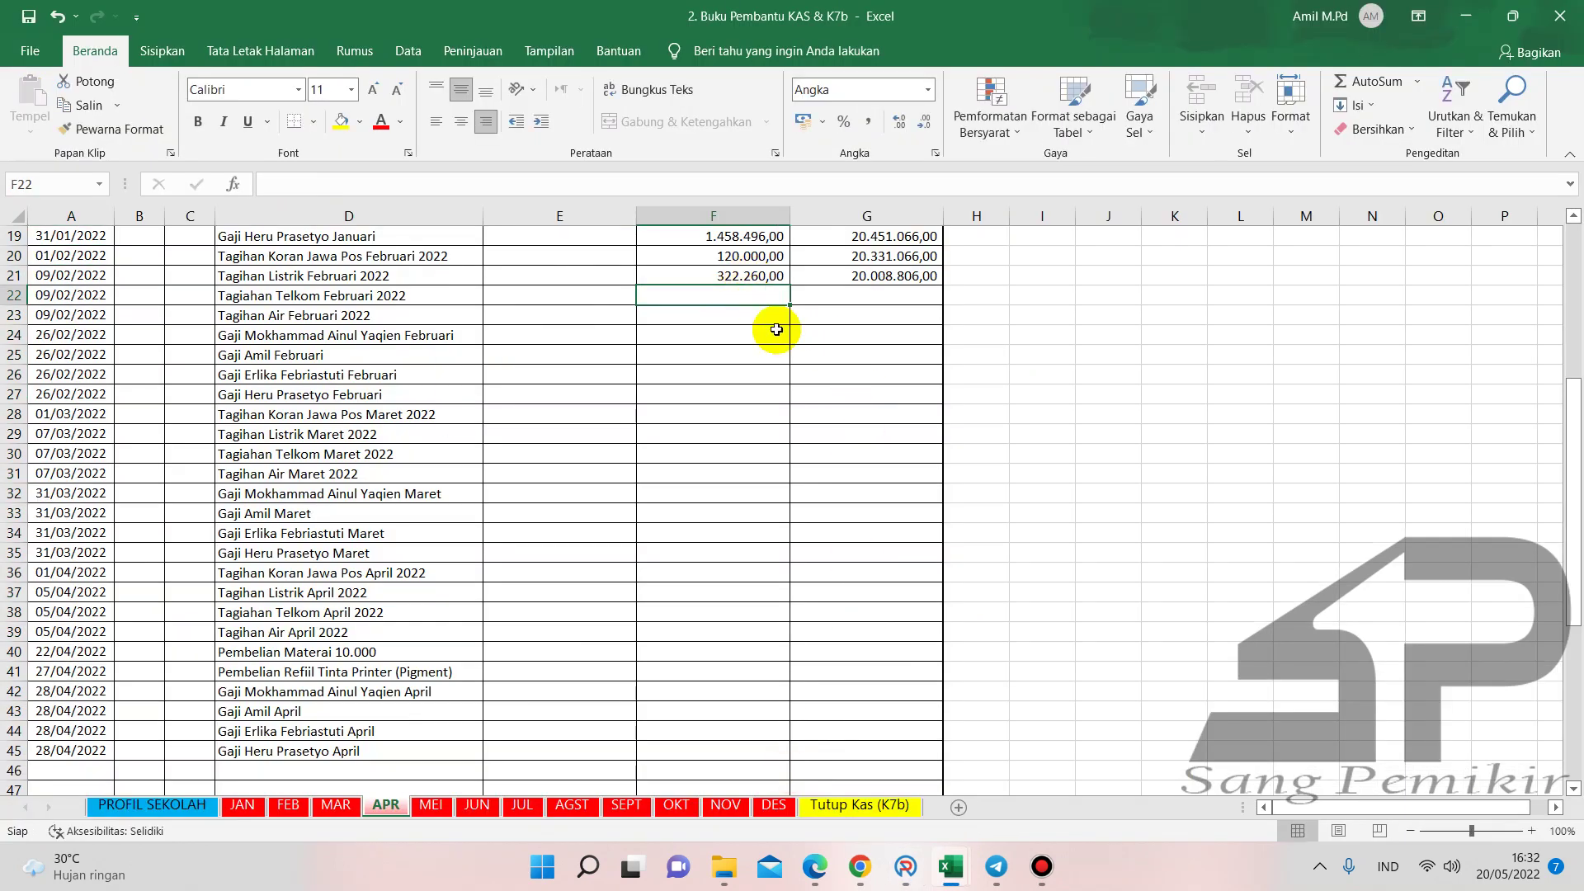
# - Enter 322.260 in G23 of the Buku Kas Umum APR sheet, then return to ARKAS
pyautogui.moveTo(951, 862)
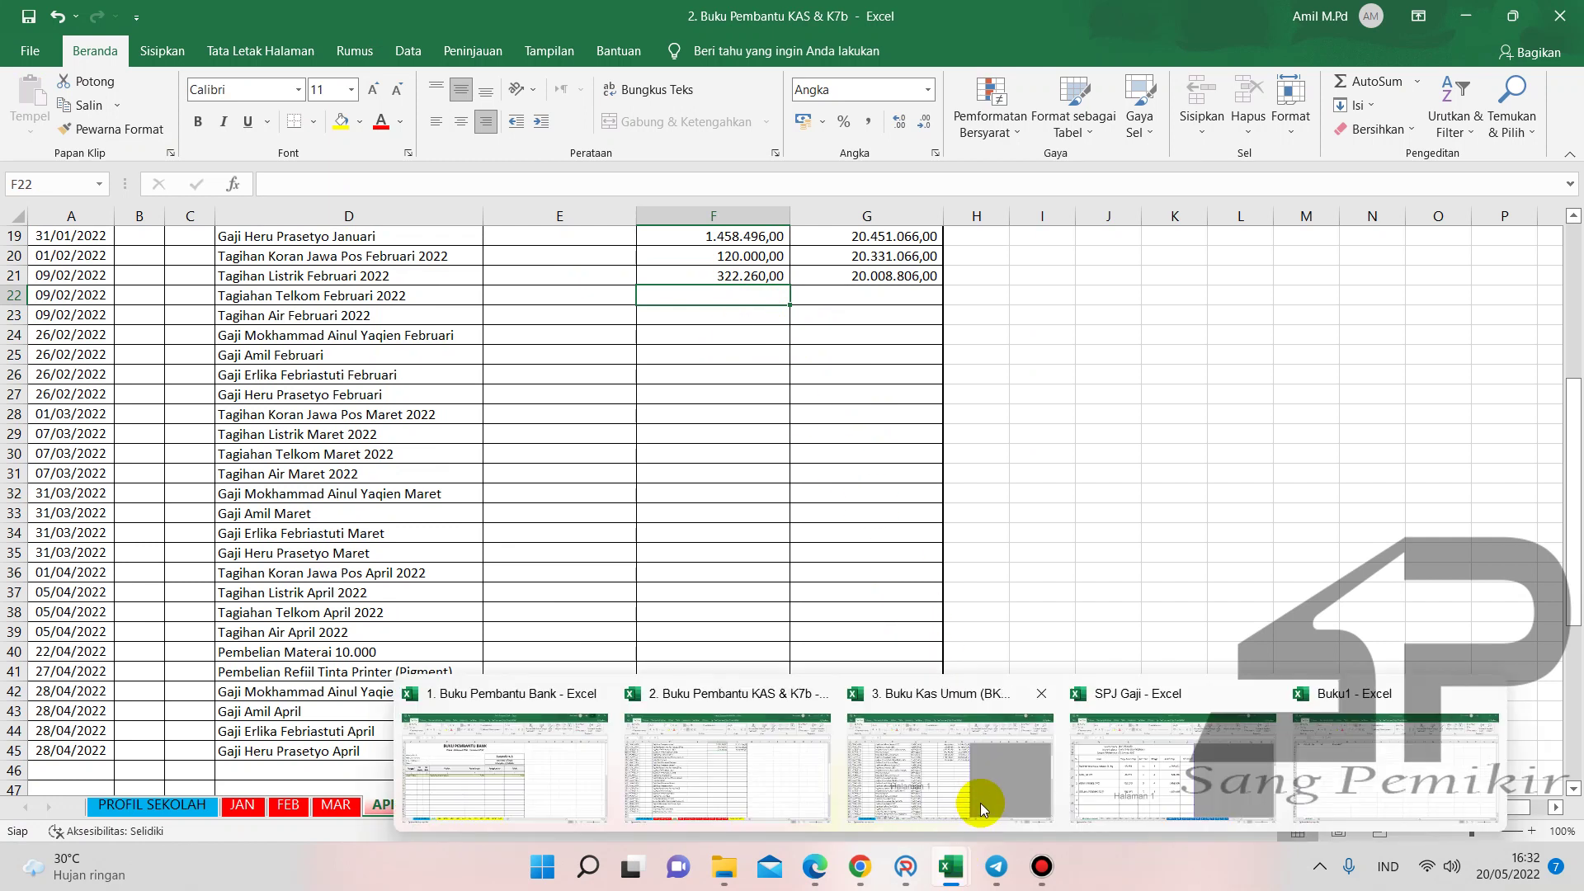
pyautogui.click(976, 810)
pyautogui.click(774, 375)
pyautogui.write('322.260')
pyautogui.press('Return')
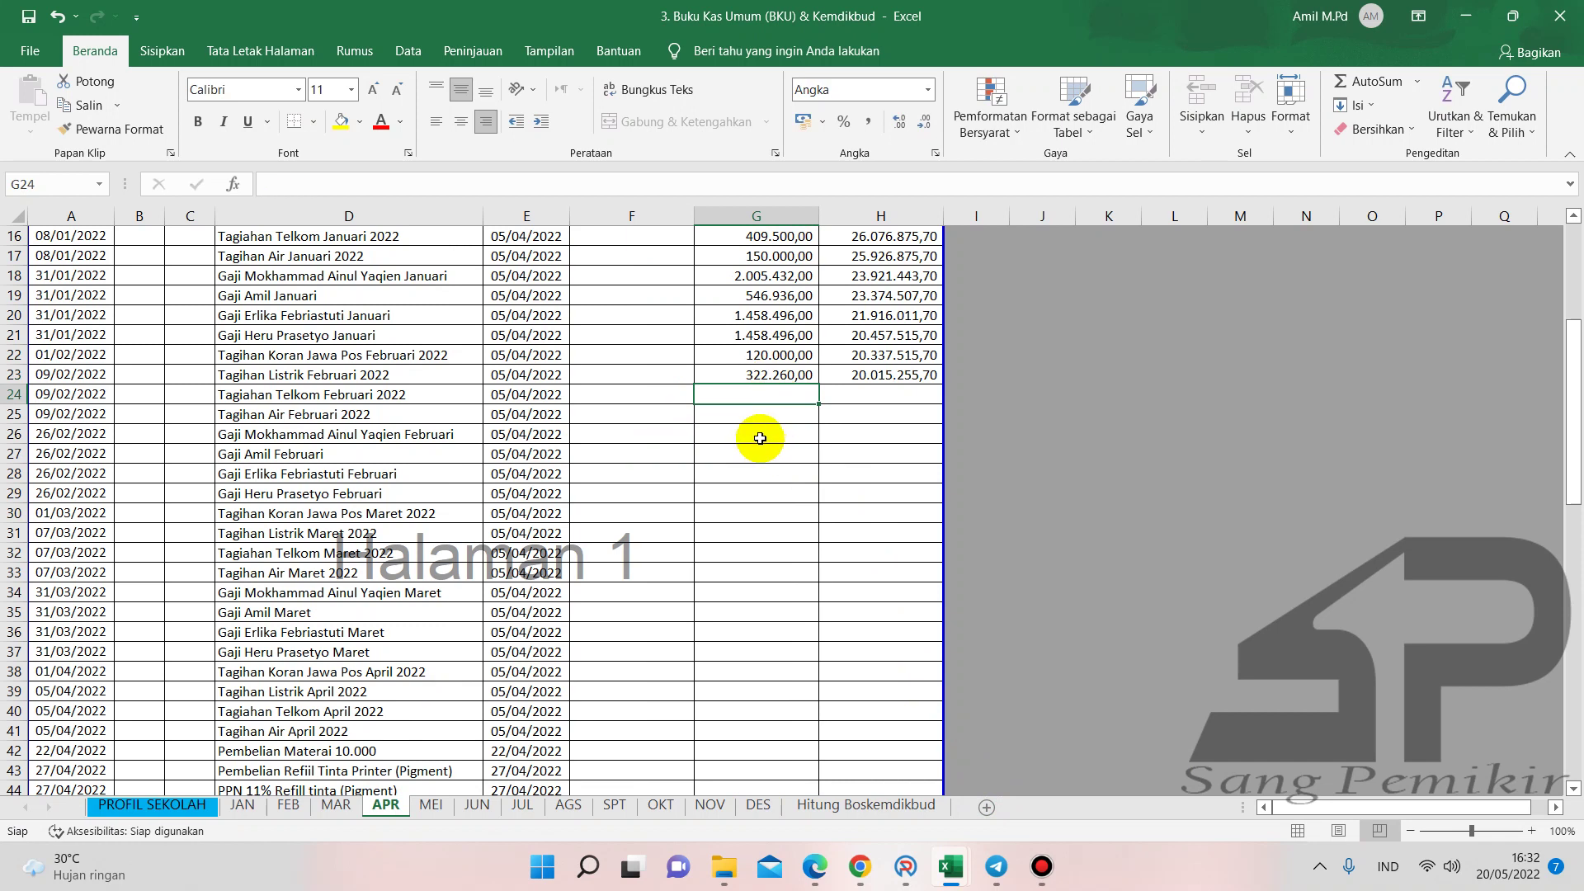
pyautogui.scroll(4, 757, 435)
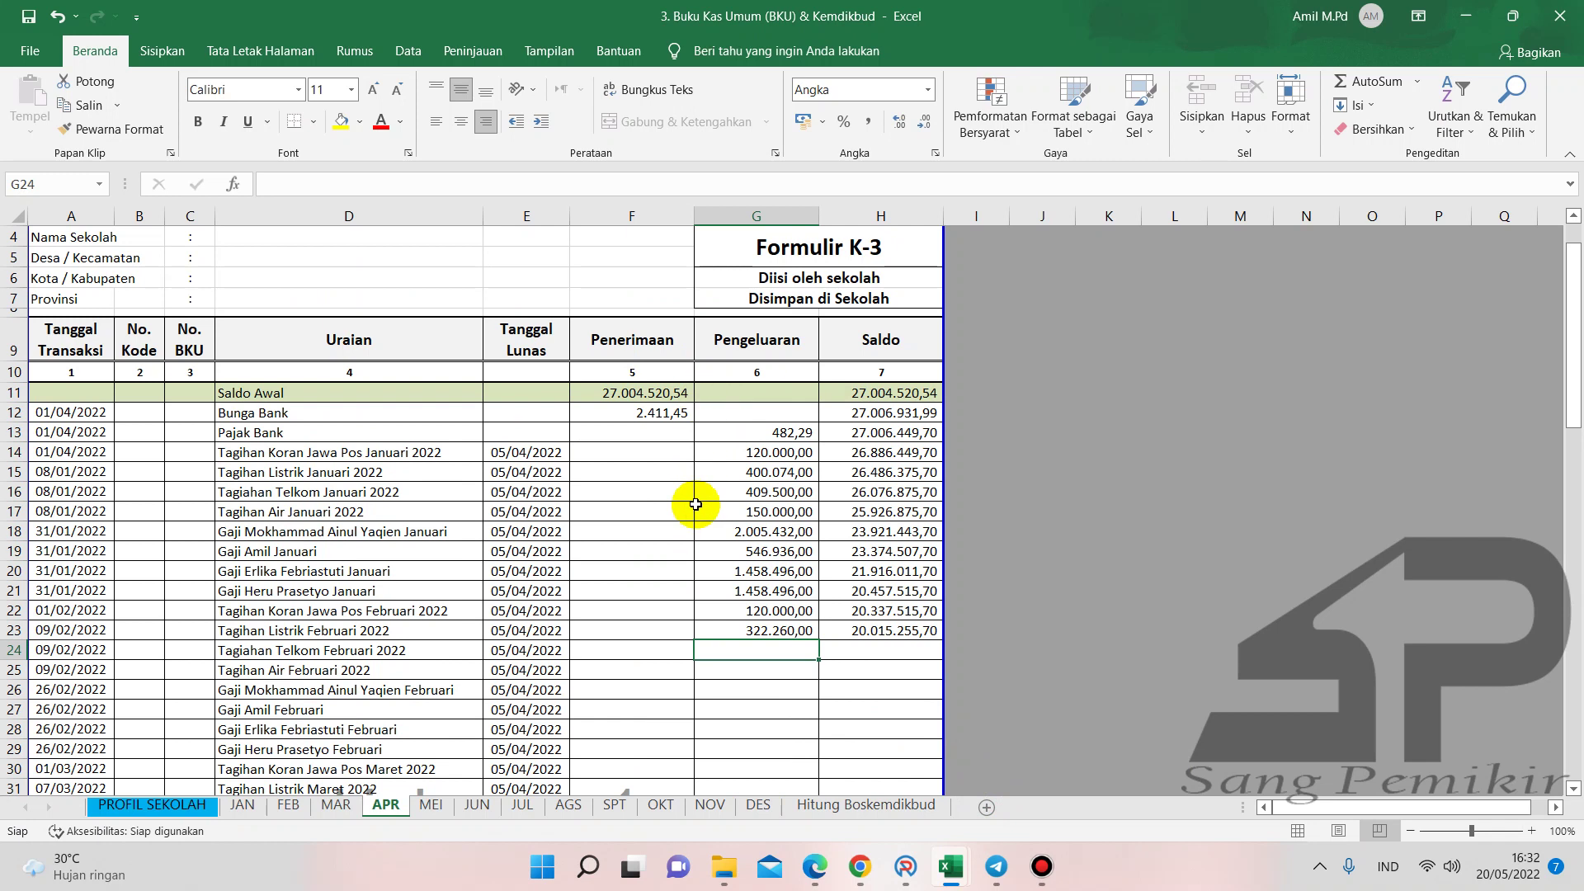
pyautogui.scroll(-3, 695, 504)
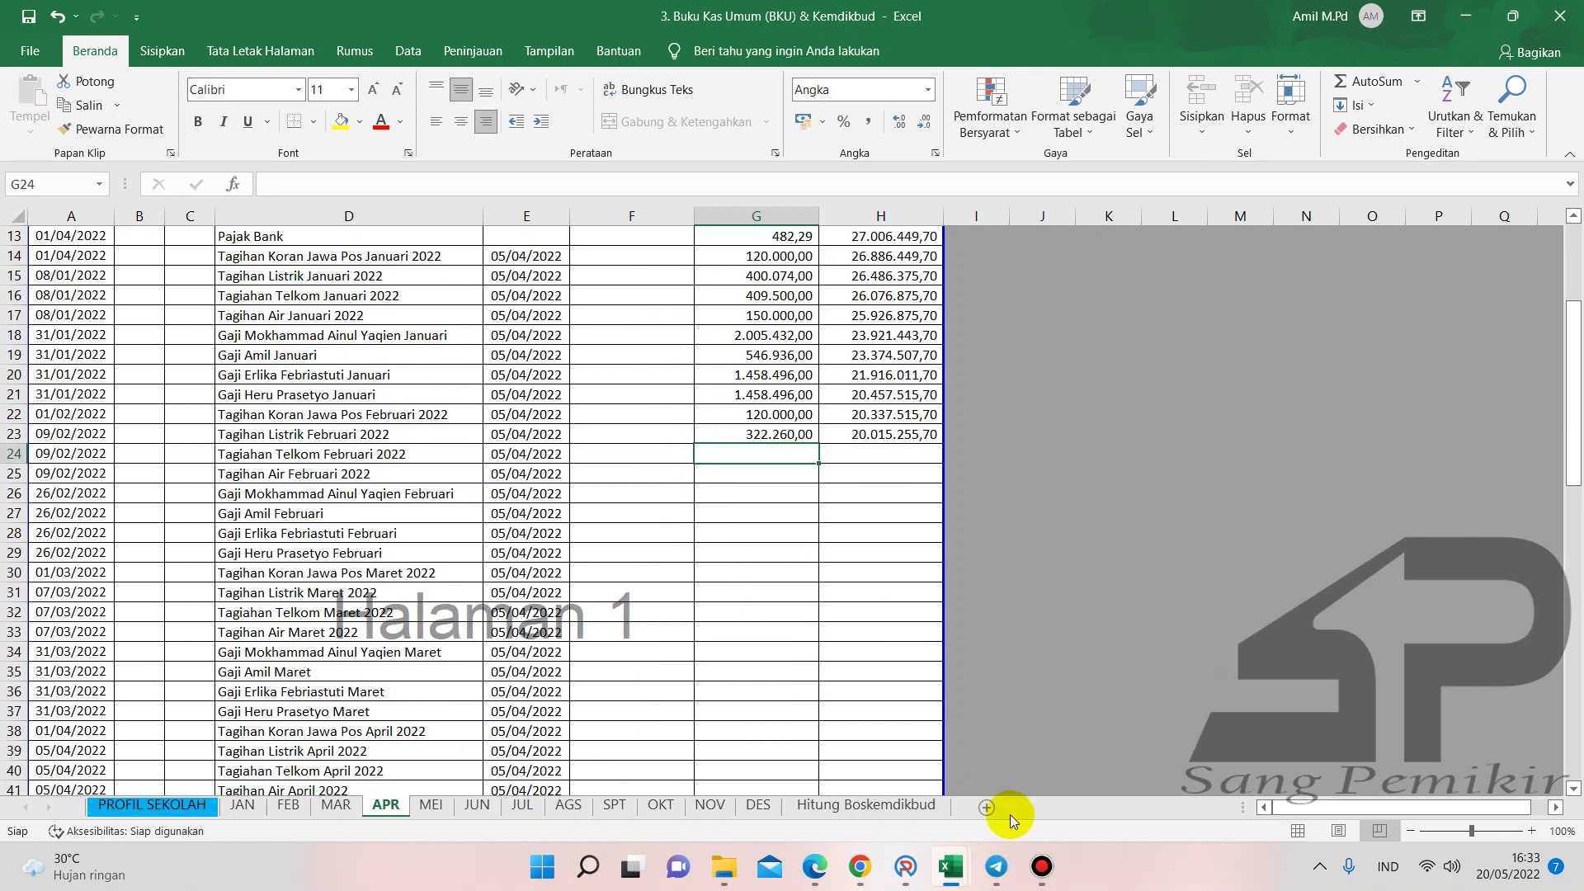
pyautogui.click(905, 866)
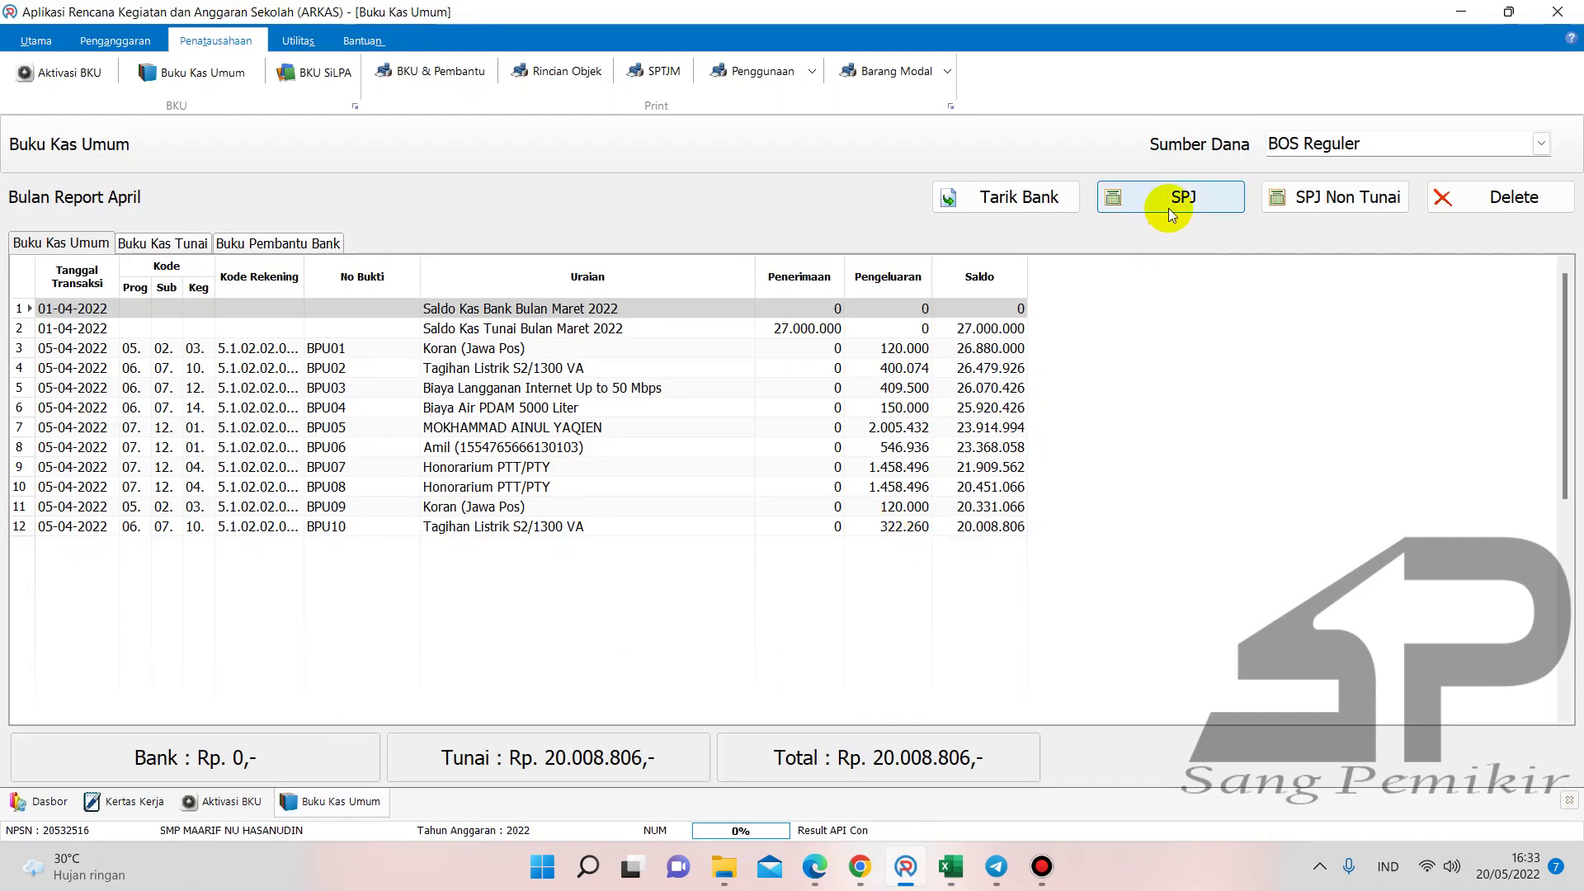
pyautogui.click(1168, 199)
pyautogui.click(987, 348)
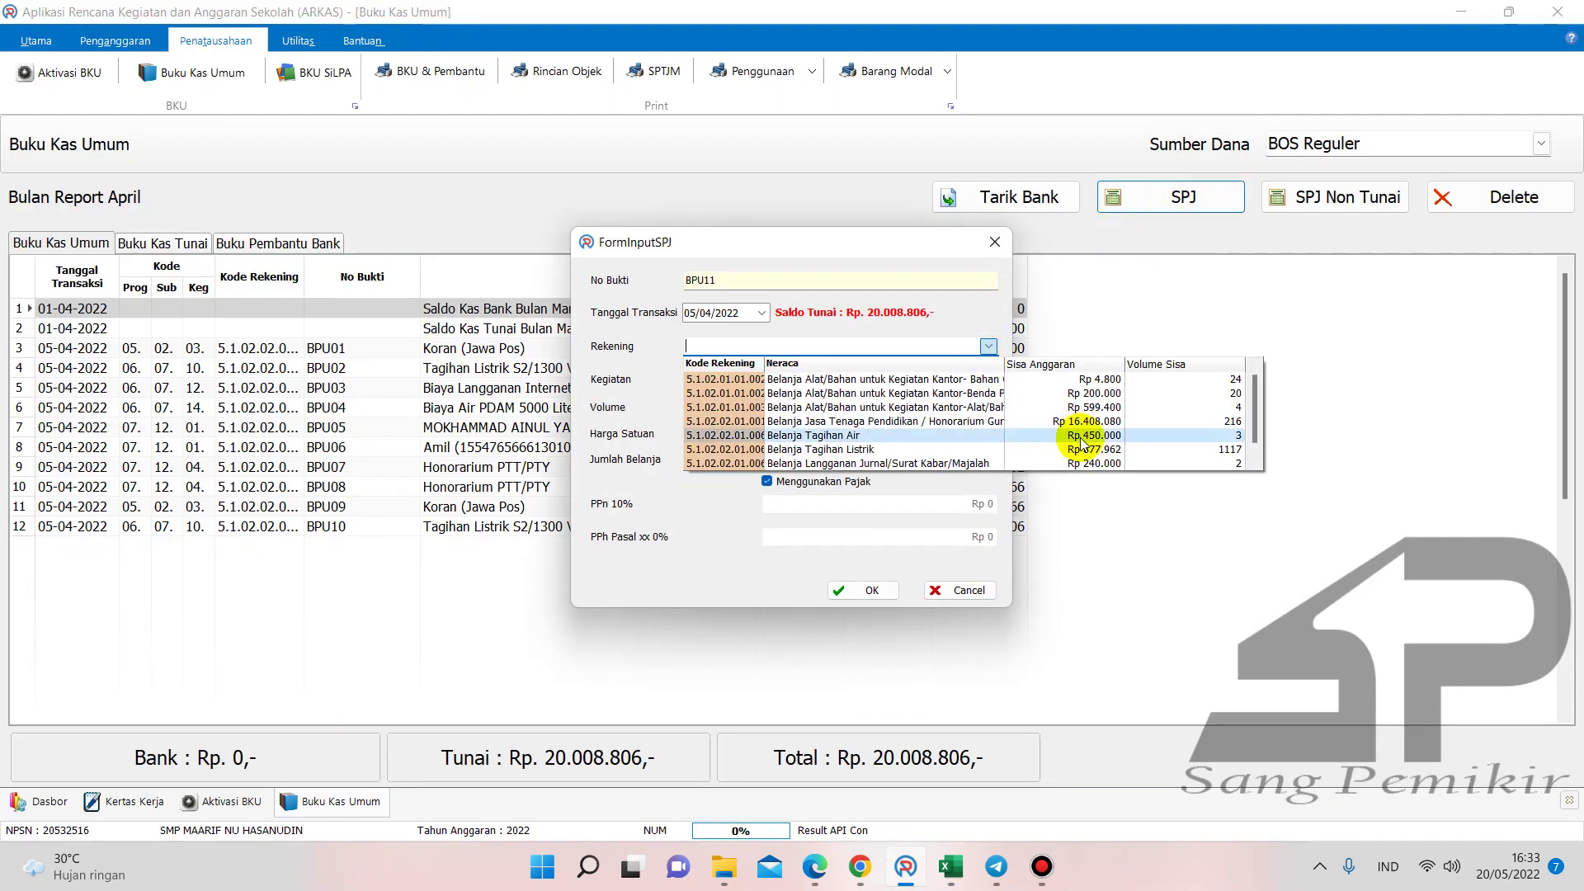
pyautogui.click(949, 449)
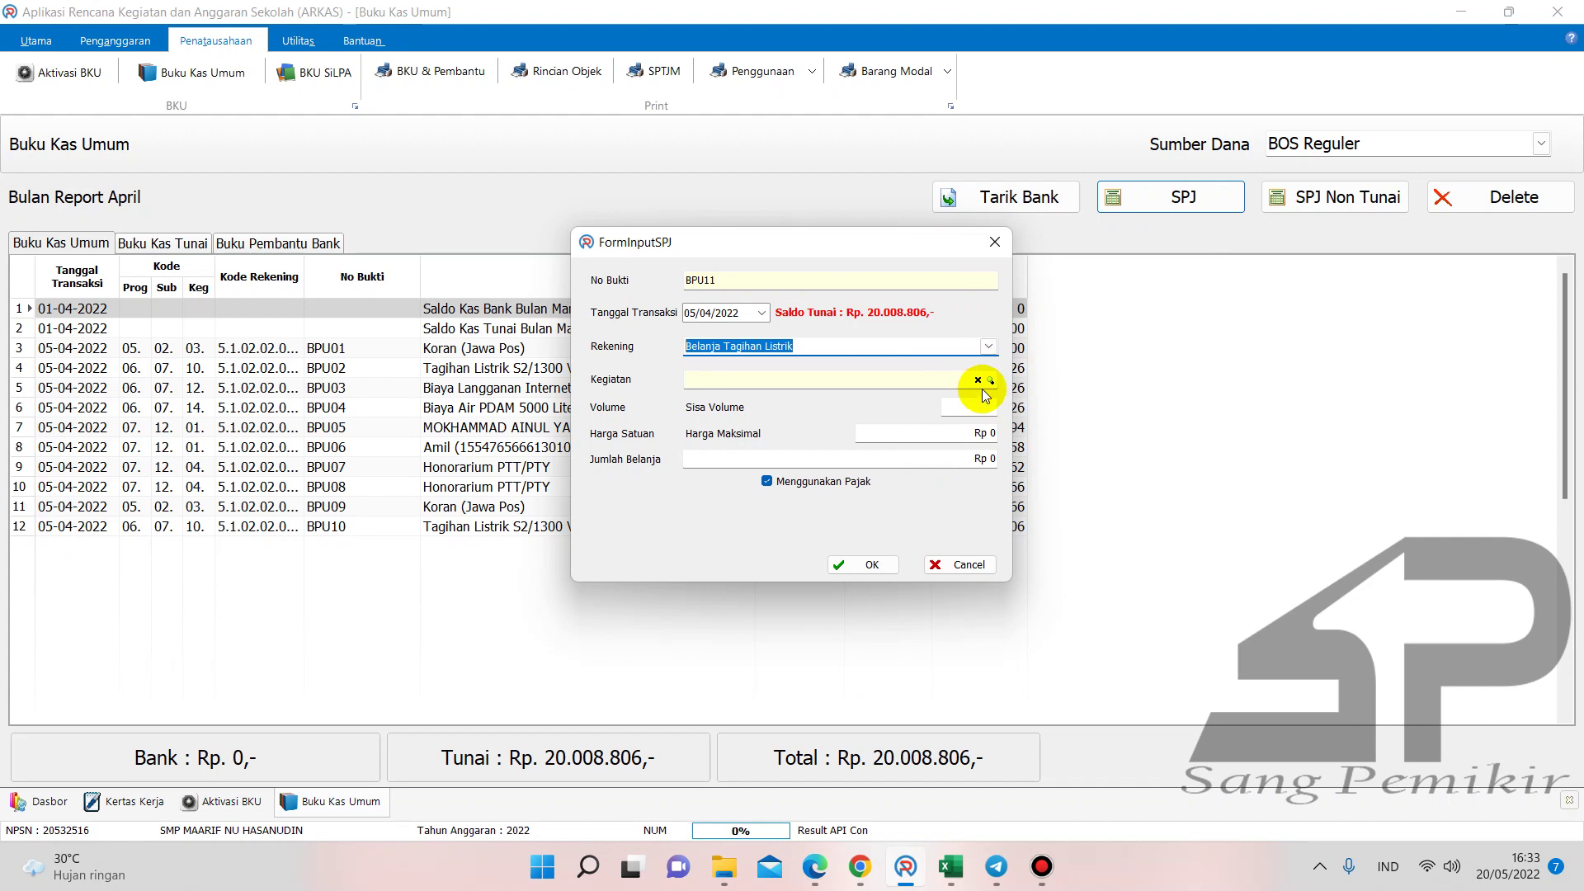
pyautogui.click(991, 381)
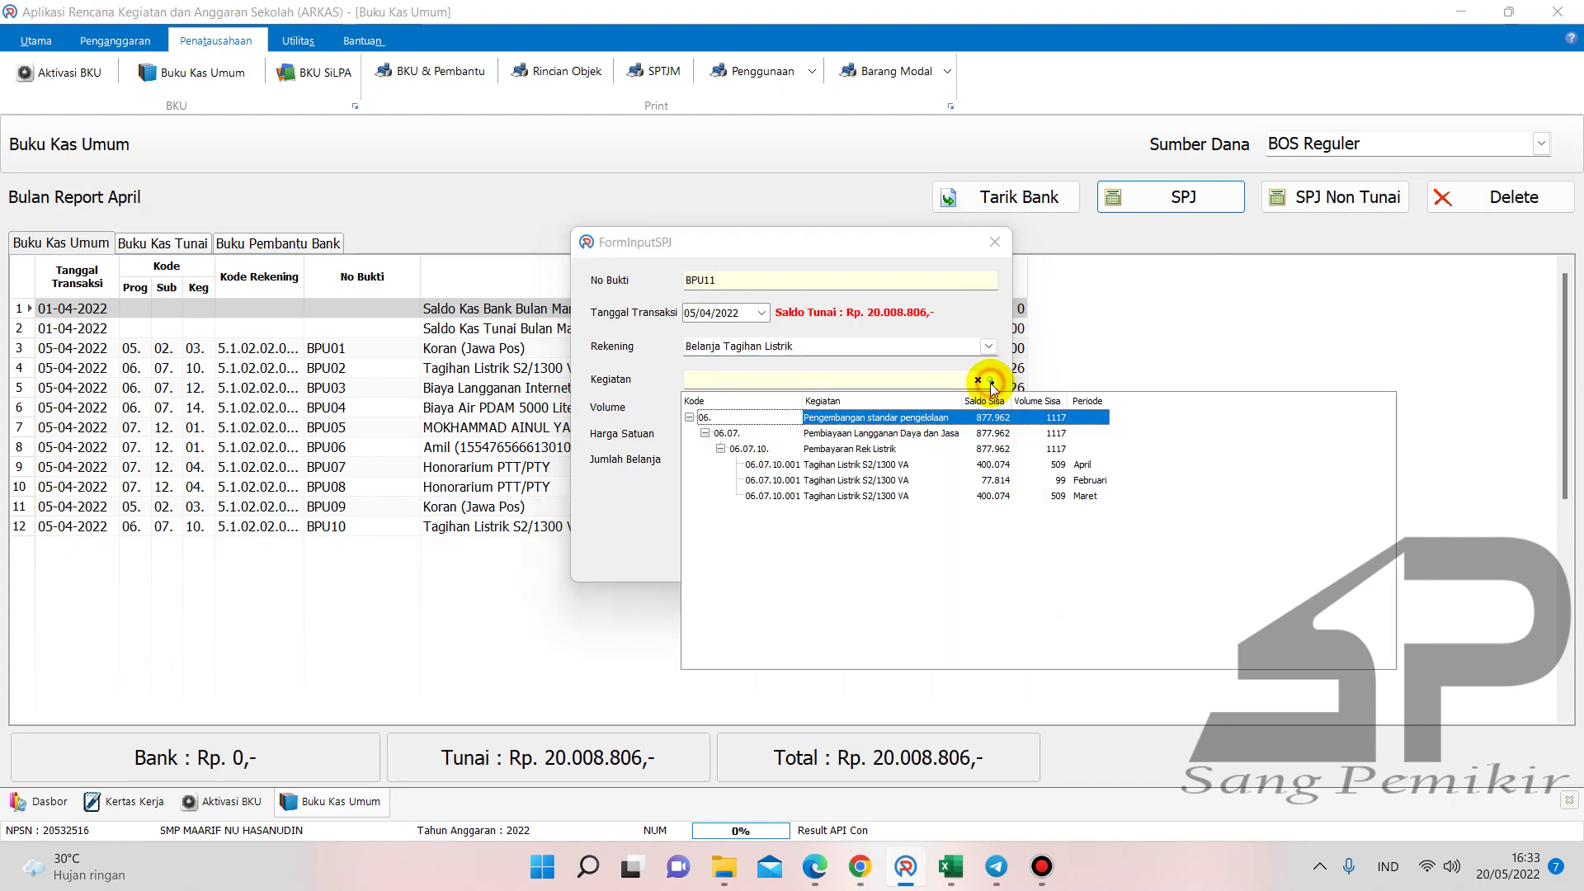
pyautogui.doubleClick(1075, 479)
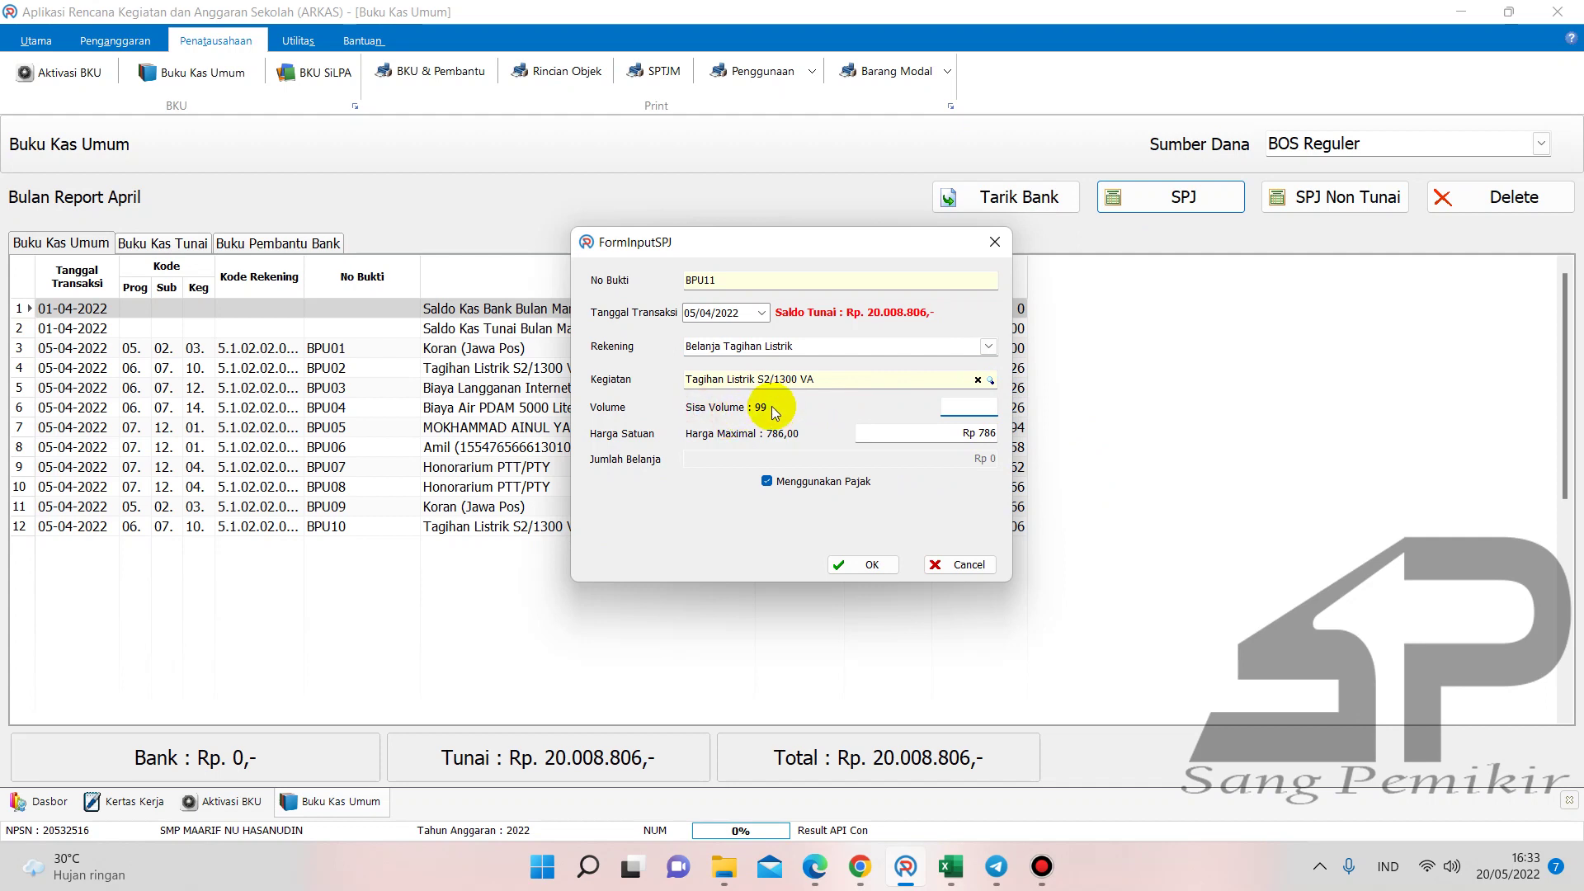
pyautogui.write('99')
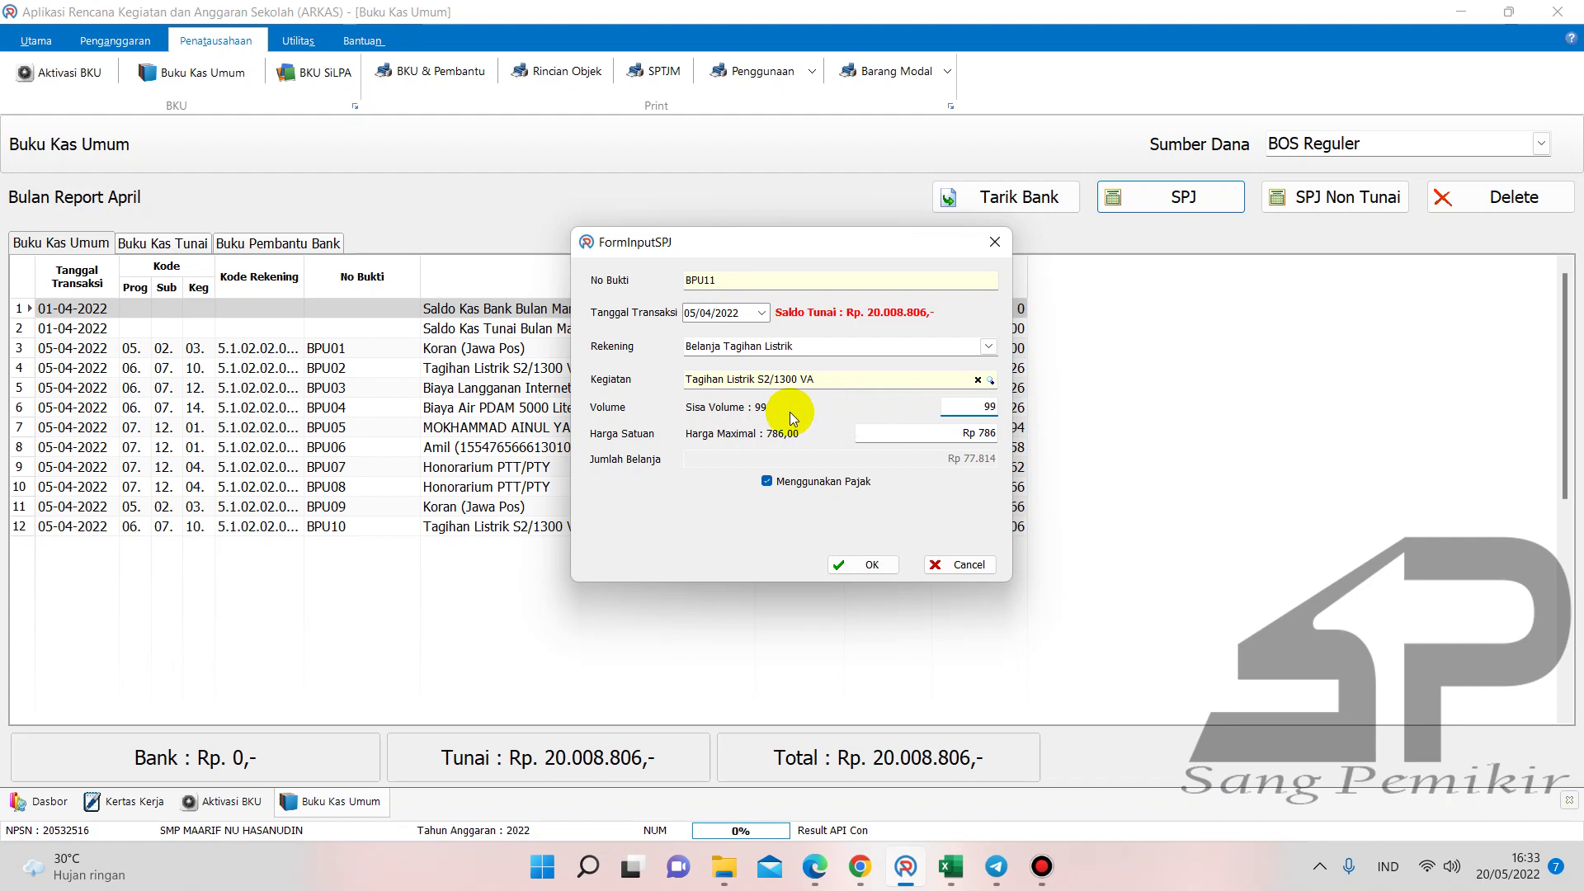
pyautogui.doubleClick(972, 406)
# - Discard the BPU11 entry without saving and minimize the Bandicam window
pyautogui.click(940, 566)
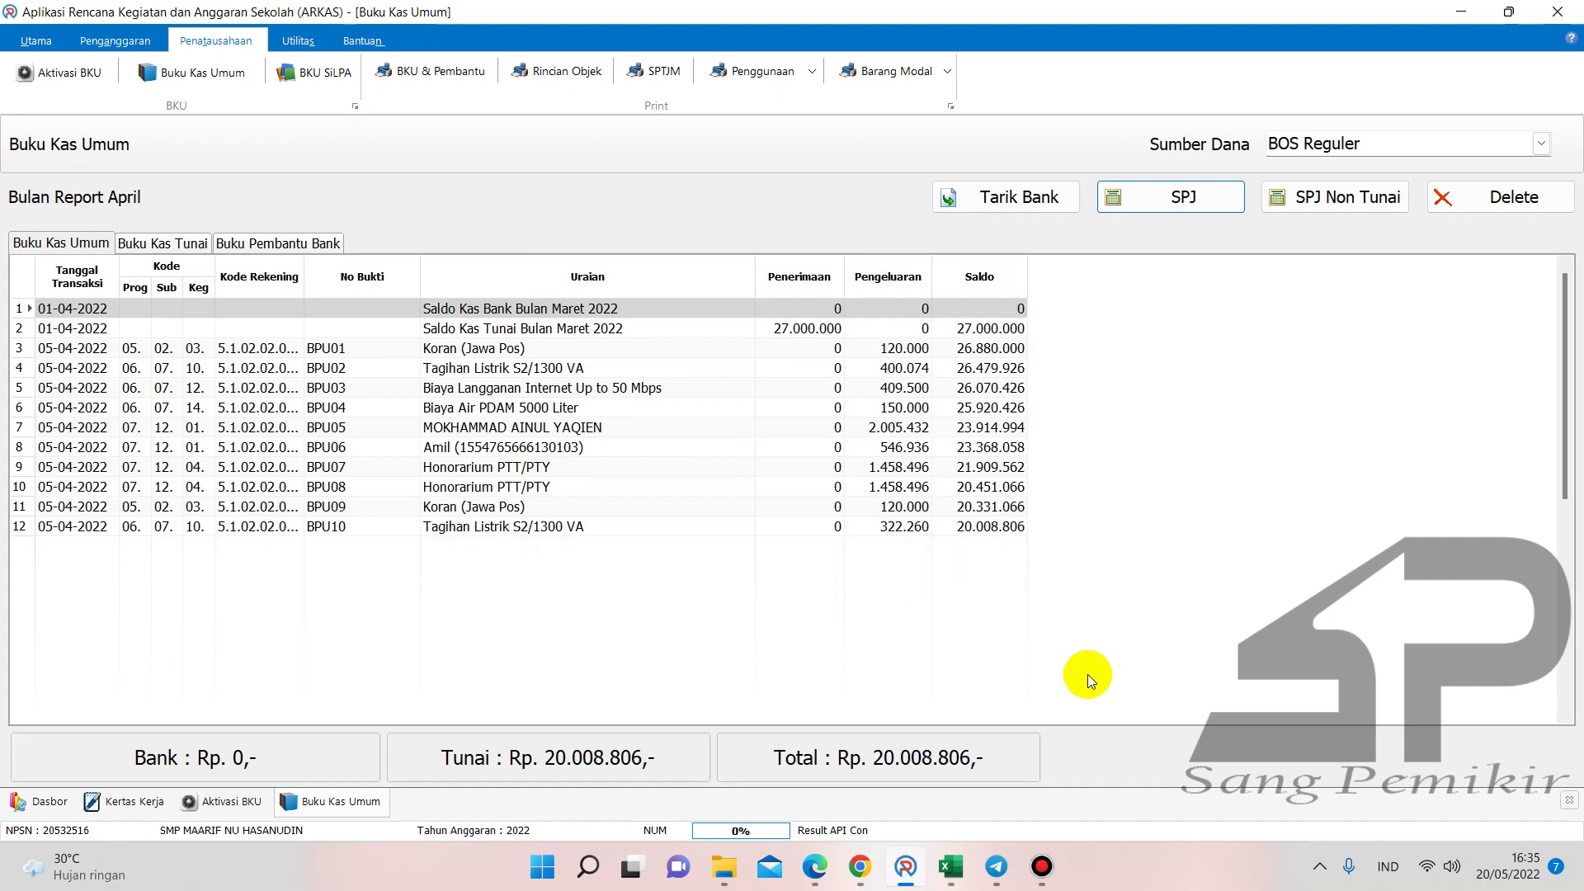
pyautogui.click(1042, 866)
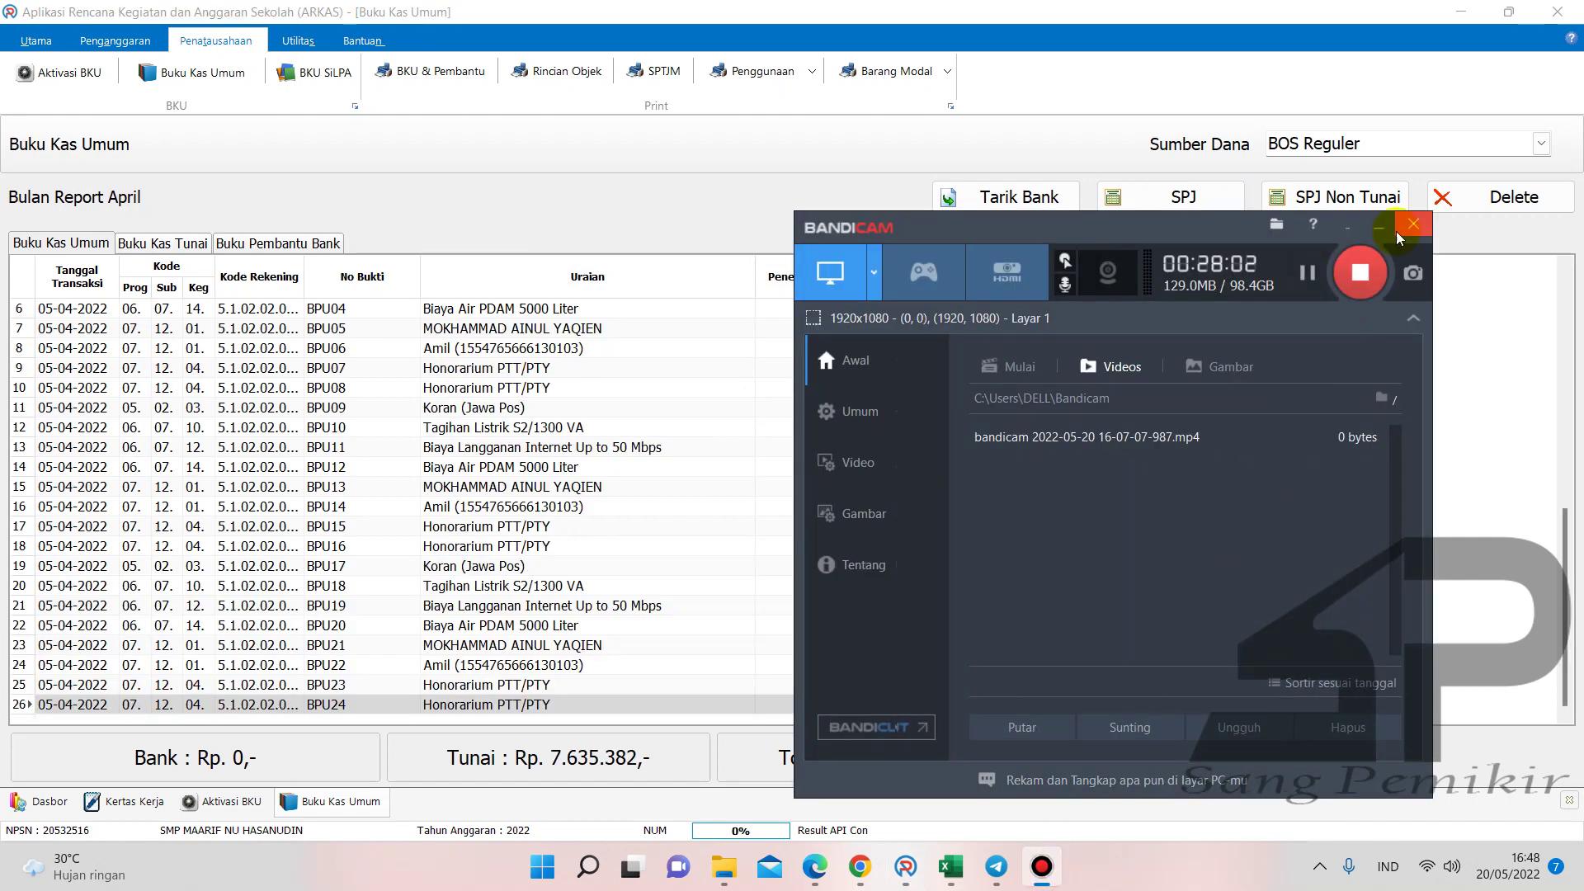
pyautogui.click(1378, 226)
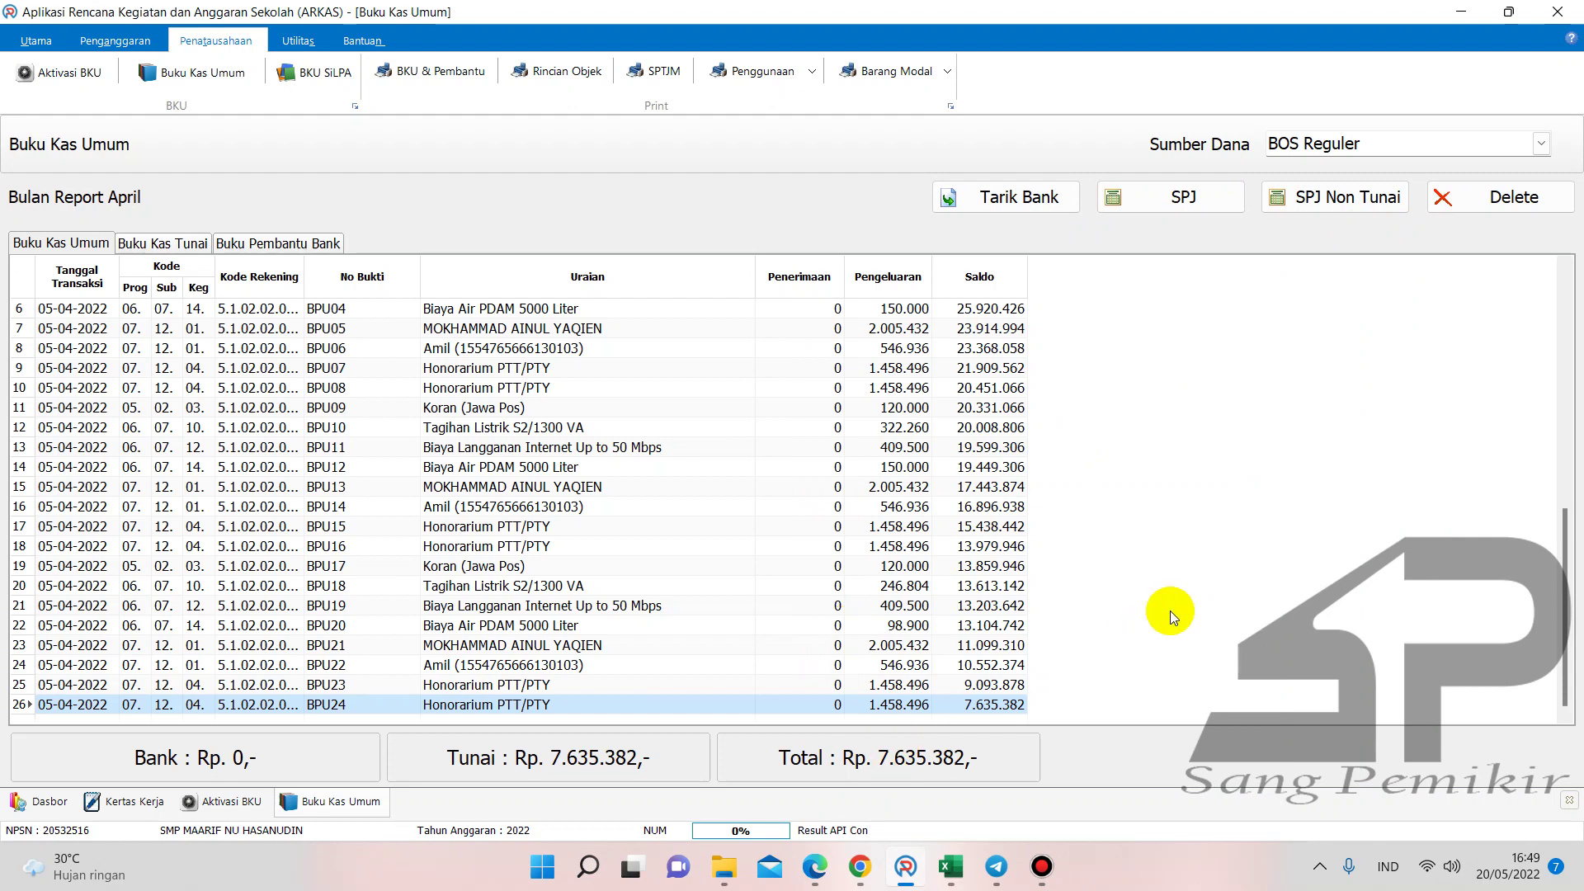
# - Add SPJ BPU25: Langganan Jurnal/Surat Kabar/Majalah, Koran (Jawa Pos), volume 1, no tax
pyautogui.click(1145, 211)
pyautogui.click(989, 346)
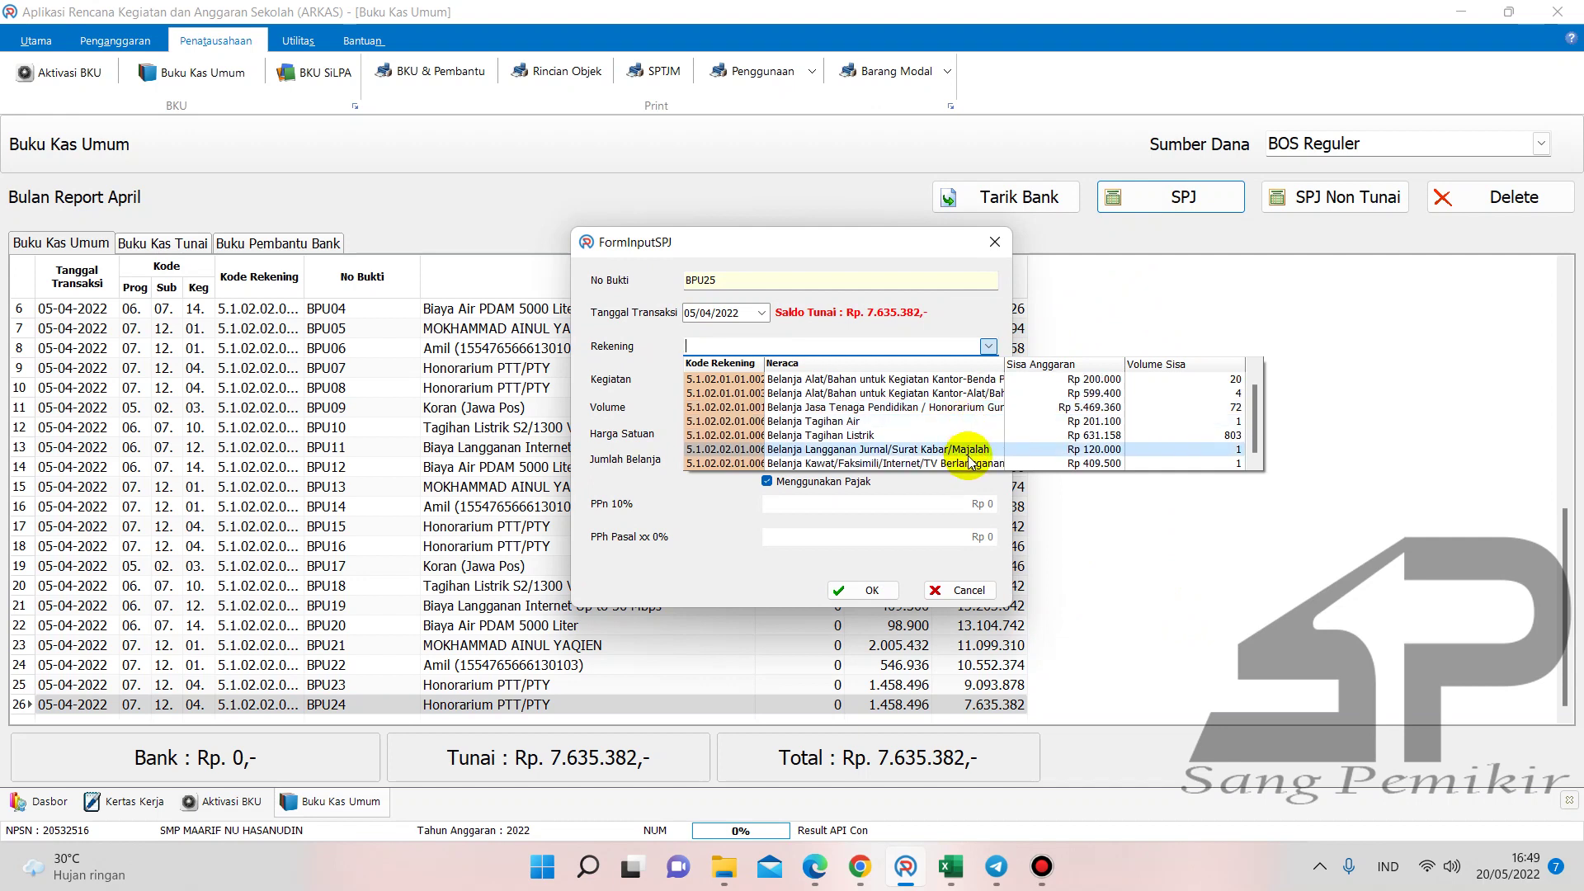
pyautogui.click(969, 458)
pyautogui.click(989, 380)
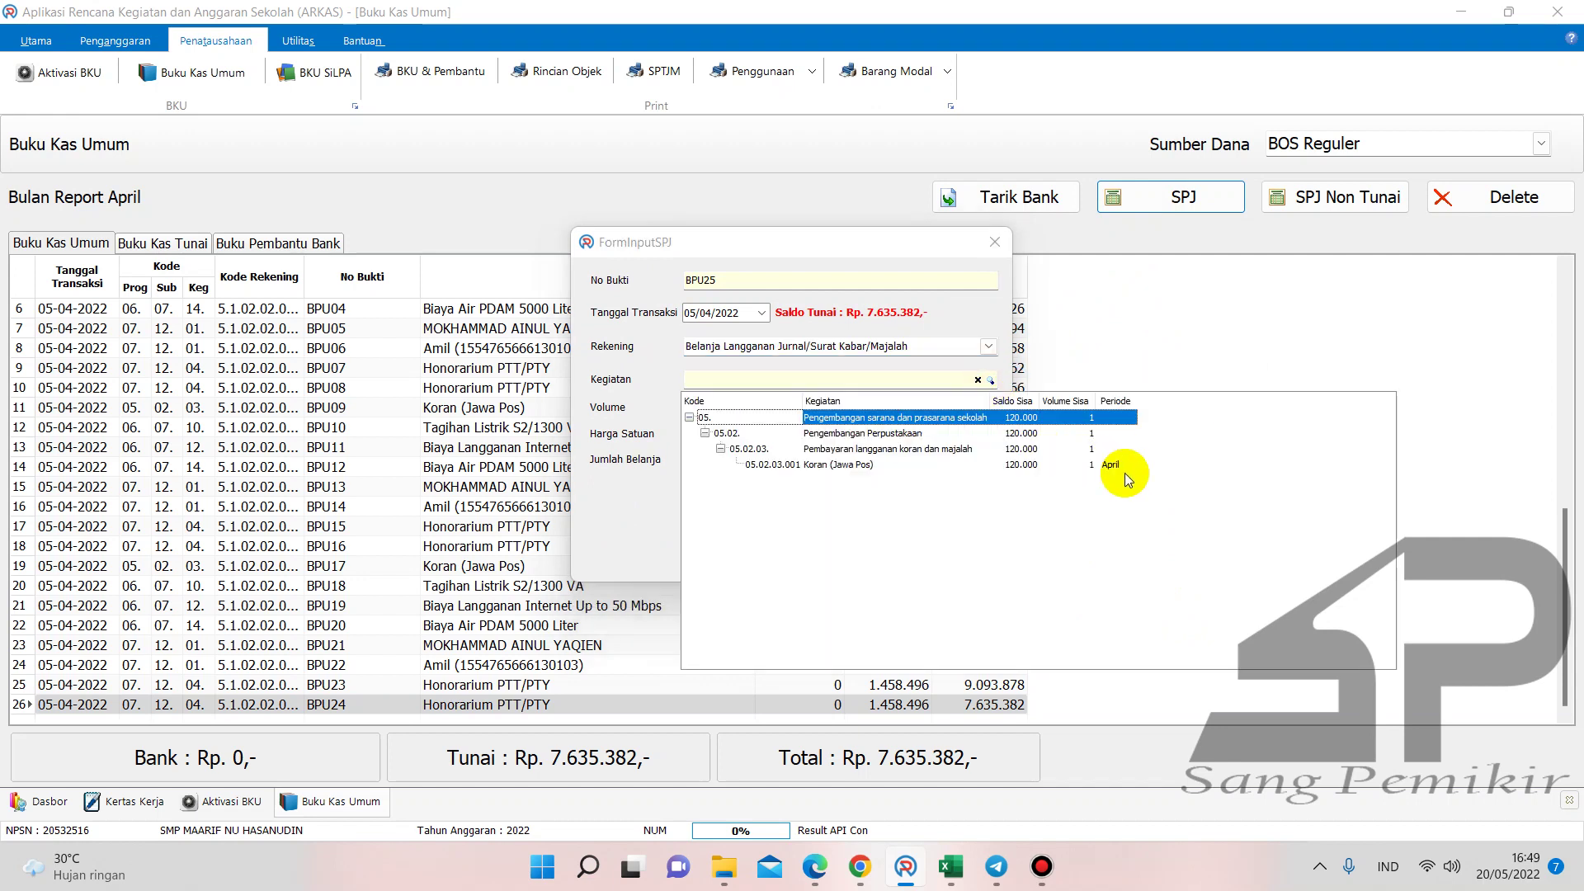
pyautogui.doubleClick(1107, 467)
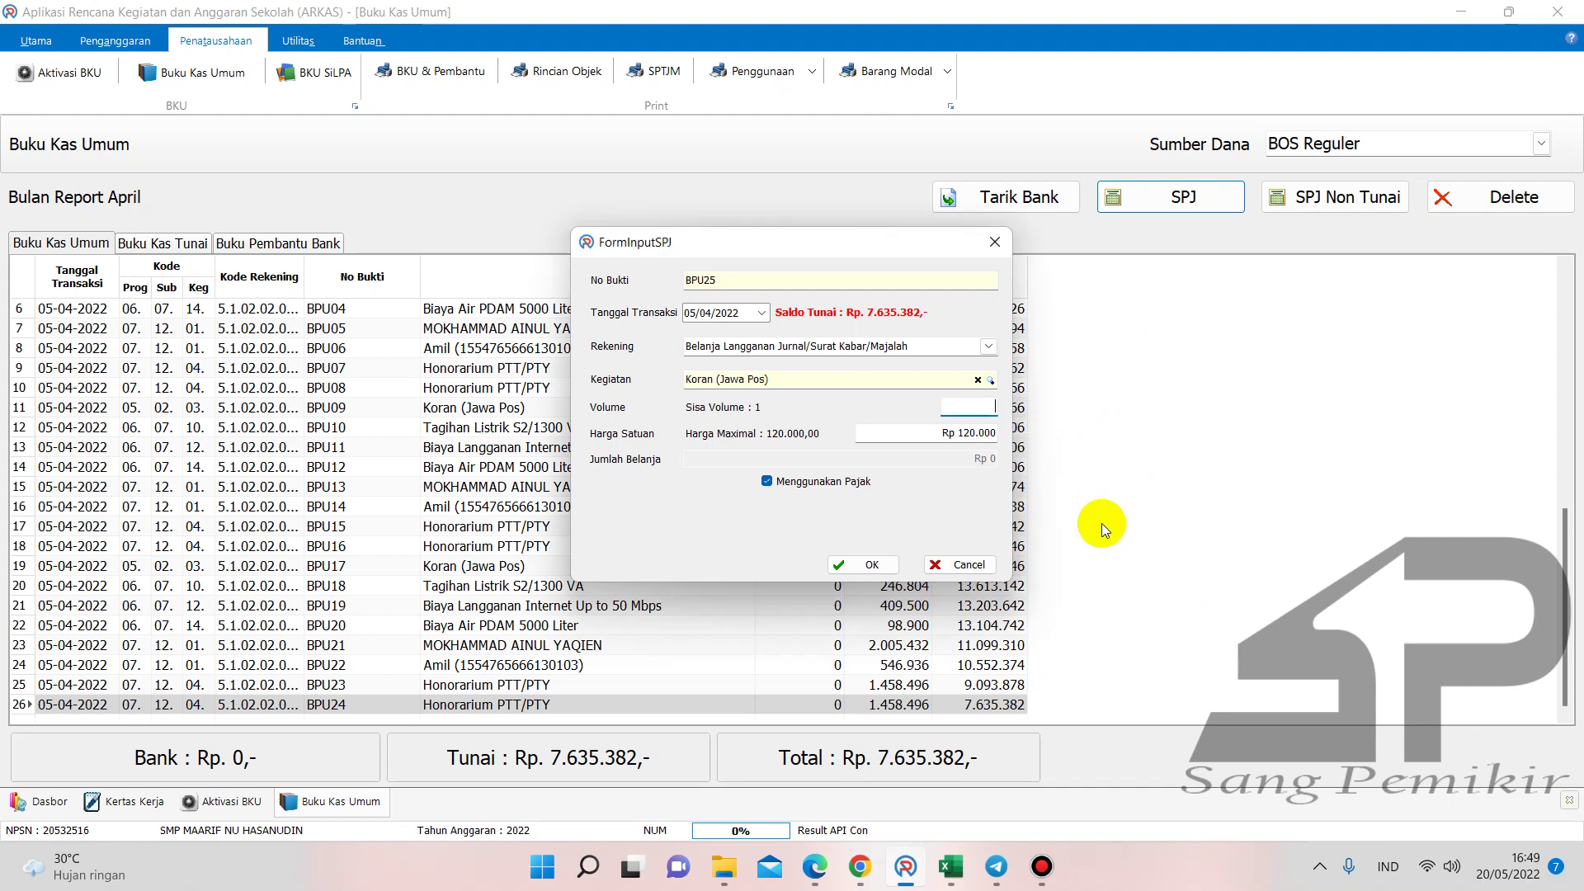
pyautogui.write('1')
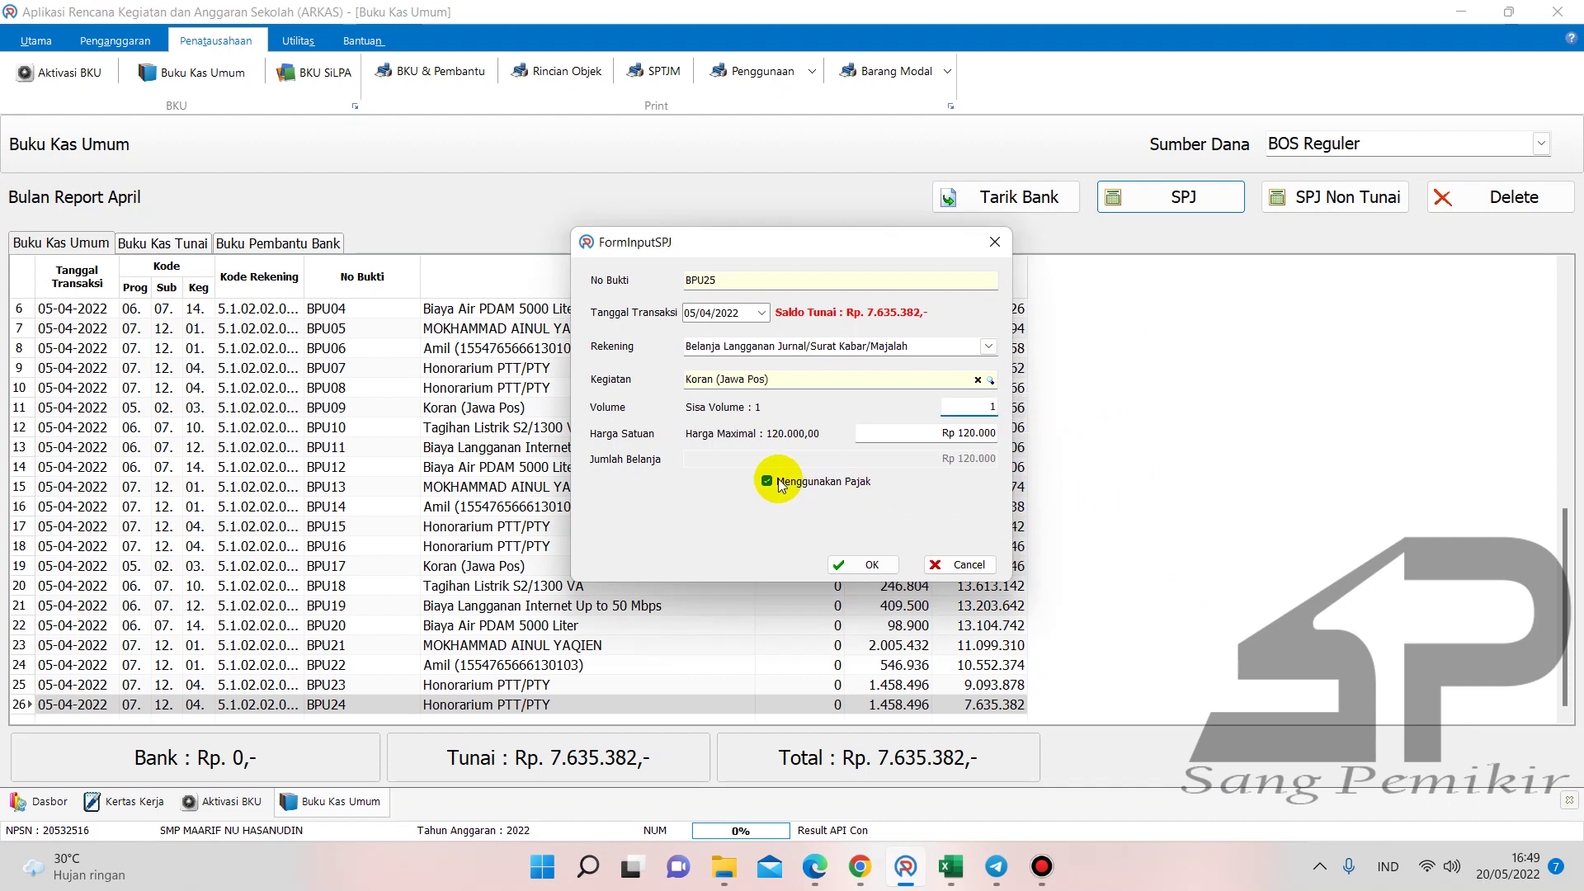
pyautogui.click(767, 481)
pyautogui.click(865, 507)
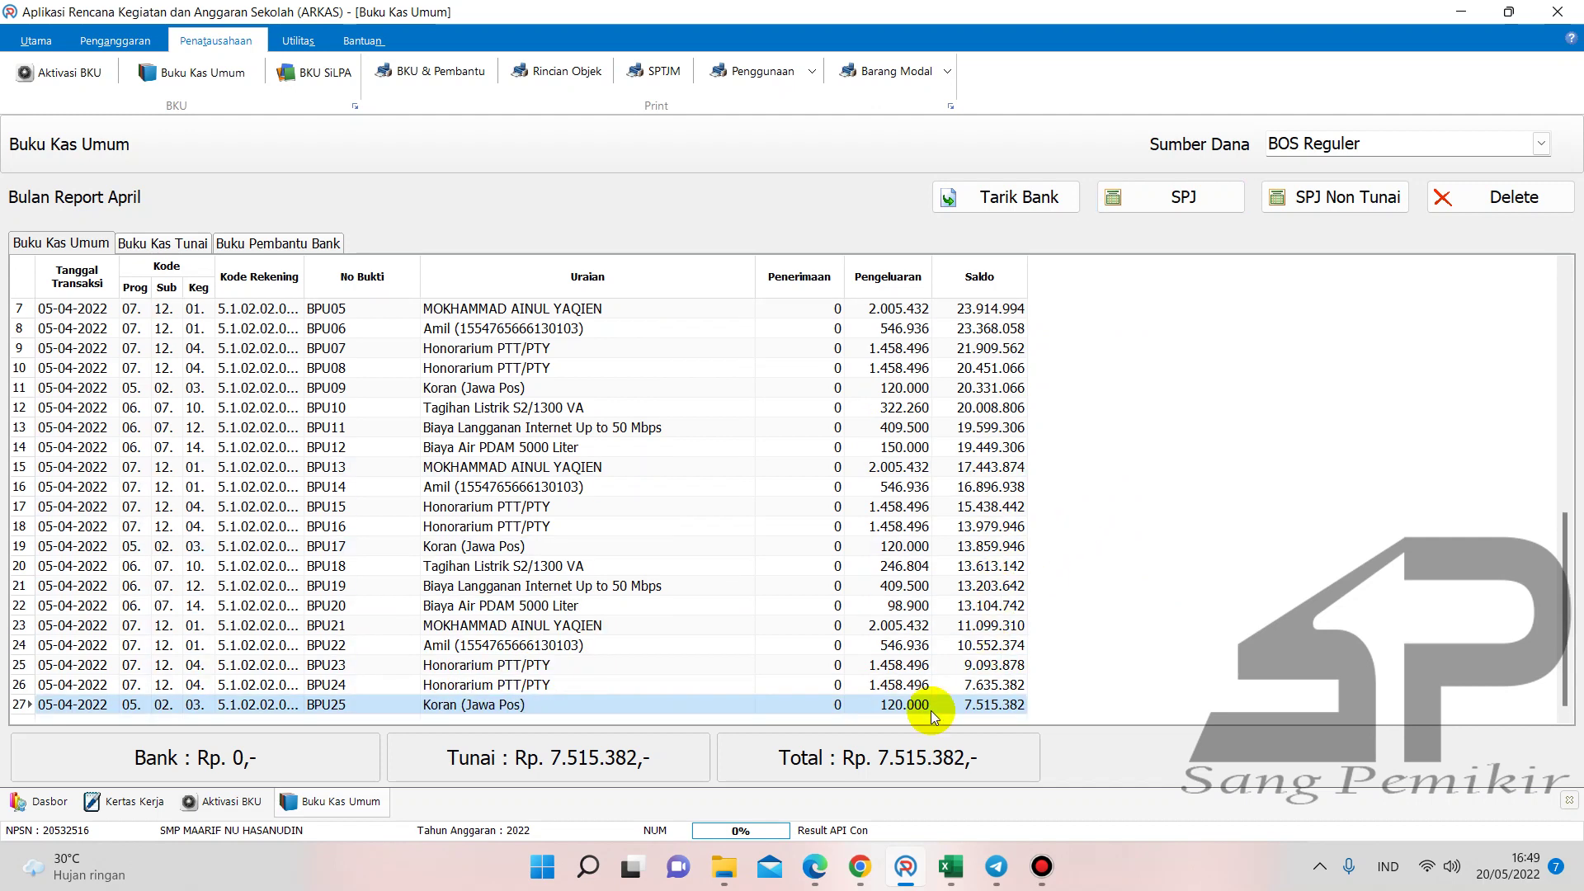
# - Check the 120.000 Koran Jawa Pos amount in F36 of Buku Pembantu KAS & K7b
pyautogui.moveTo(951, 866)
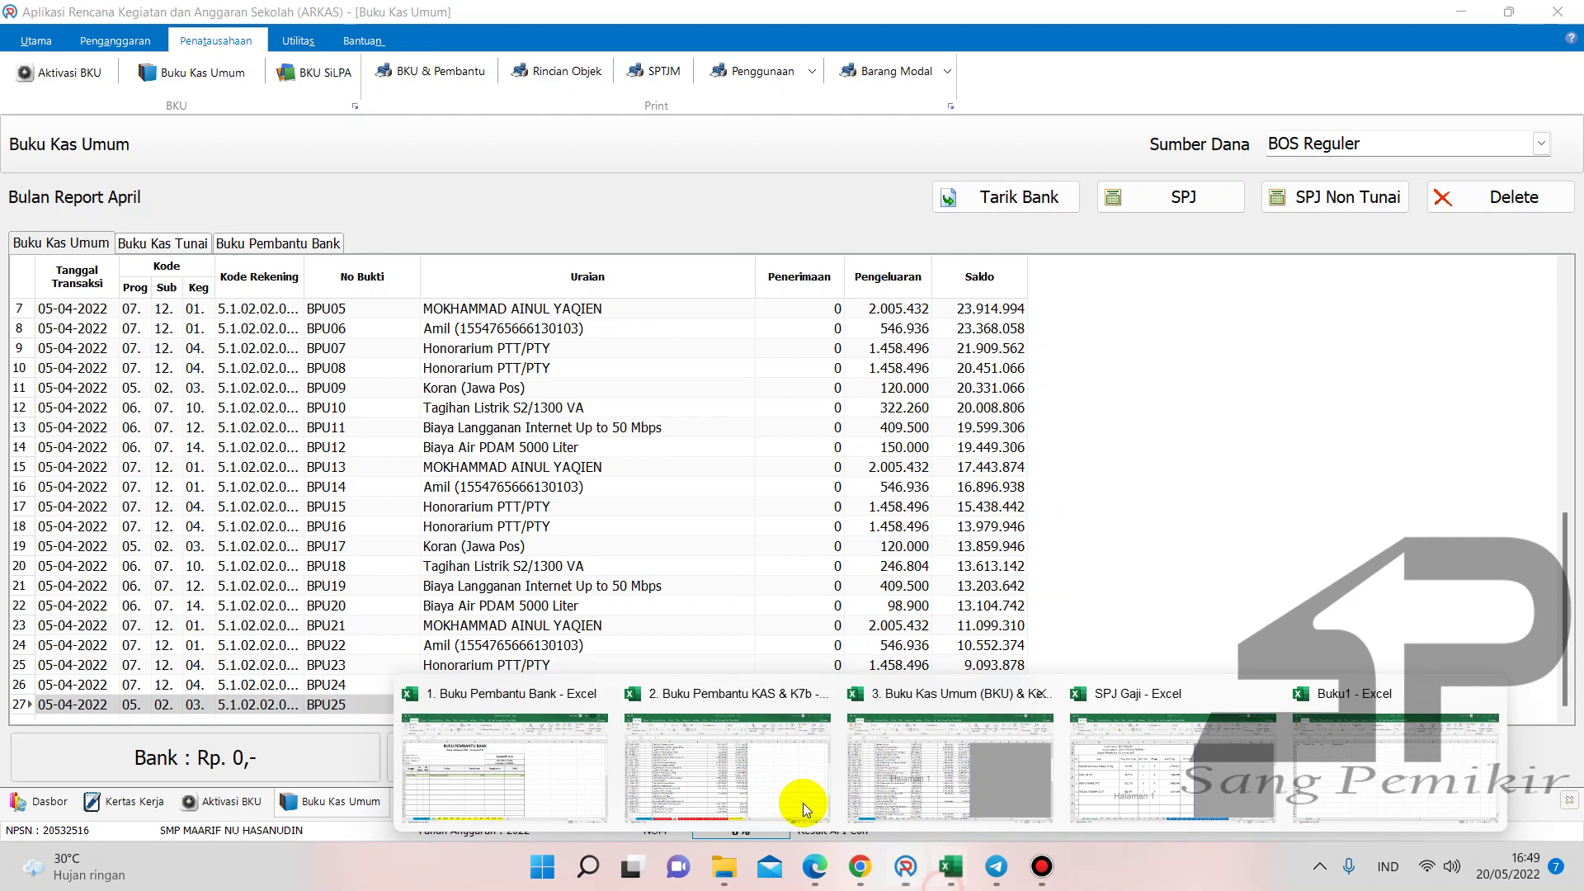
pyautogui.click(742, 792)
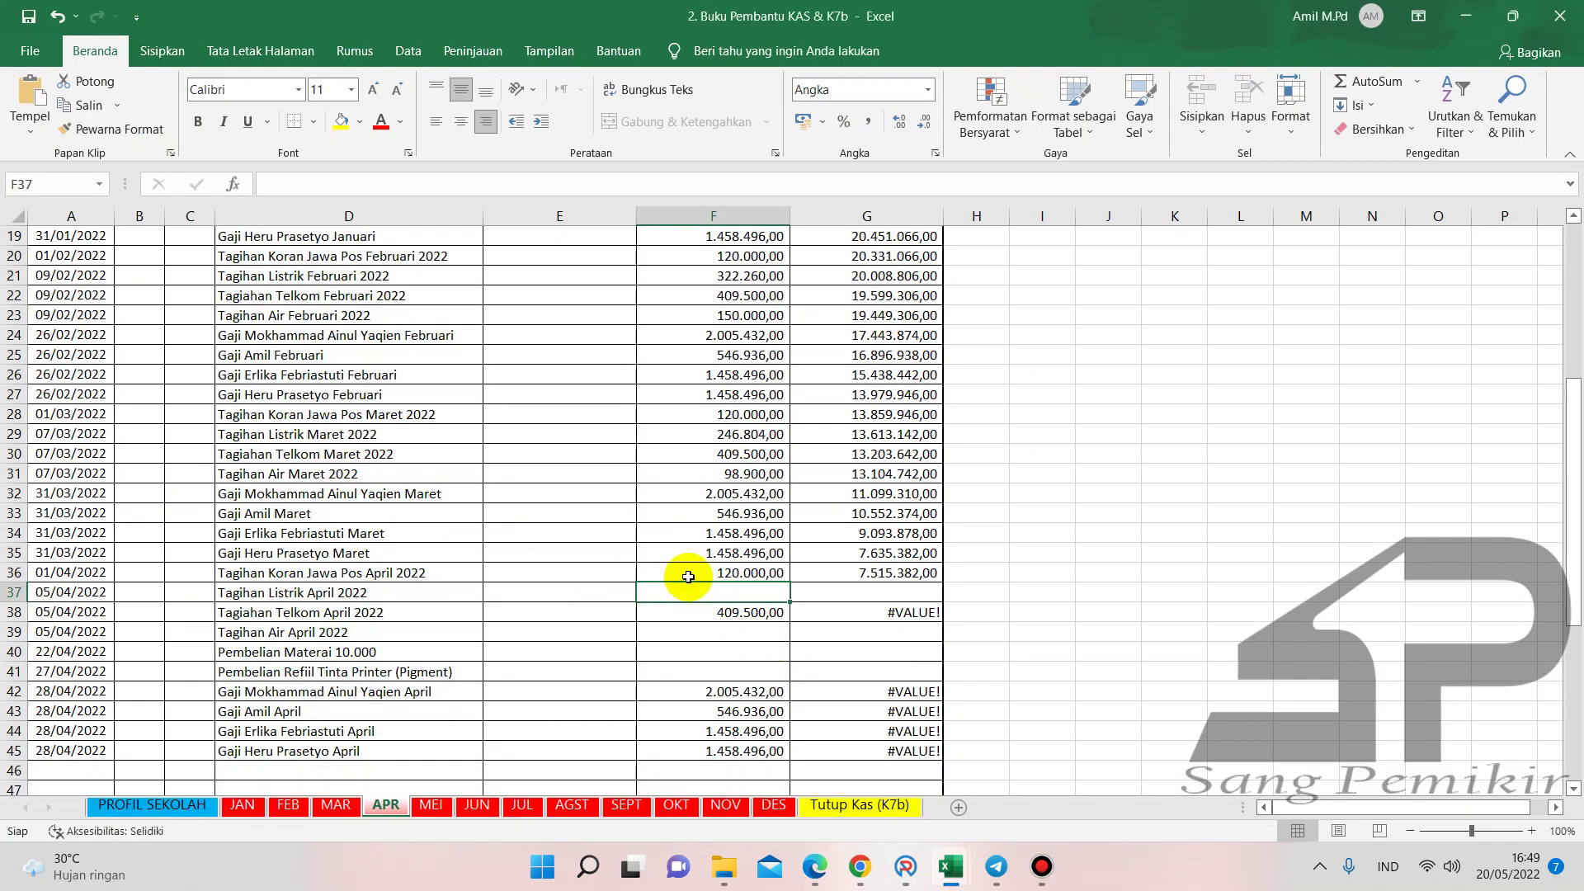
pyautogui.click(740, 569)
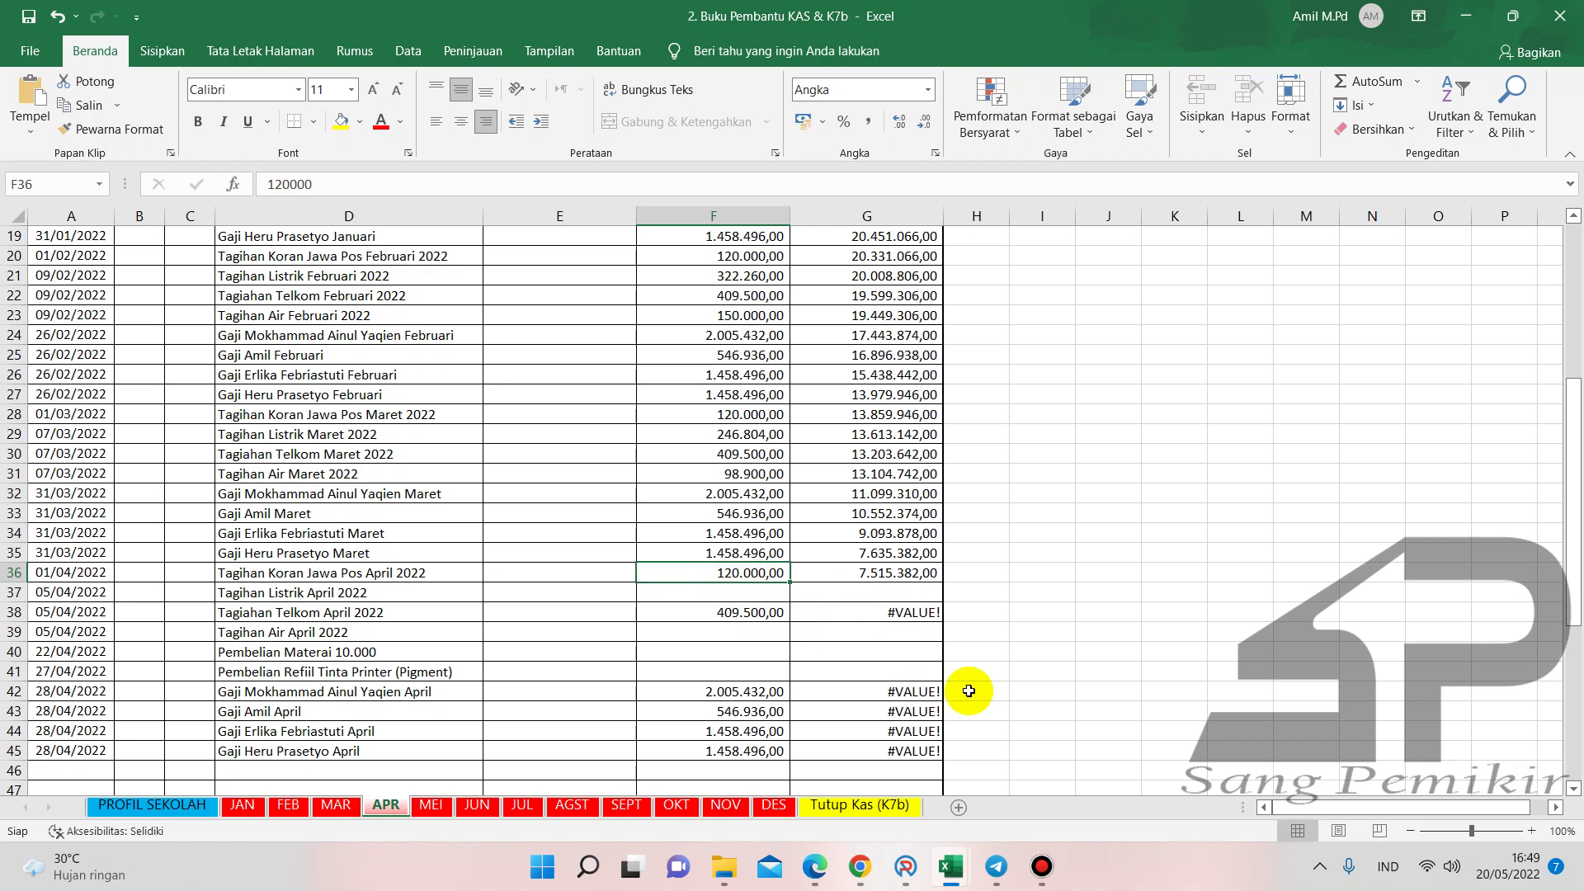
pyautogui.click(815, 864)
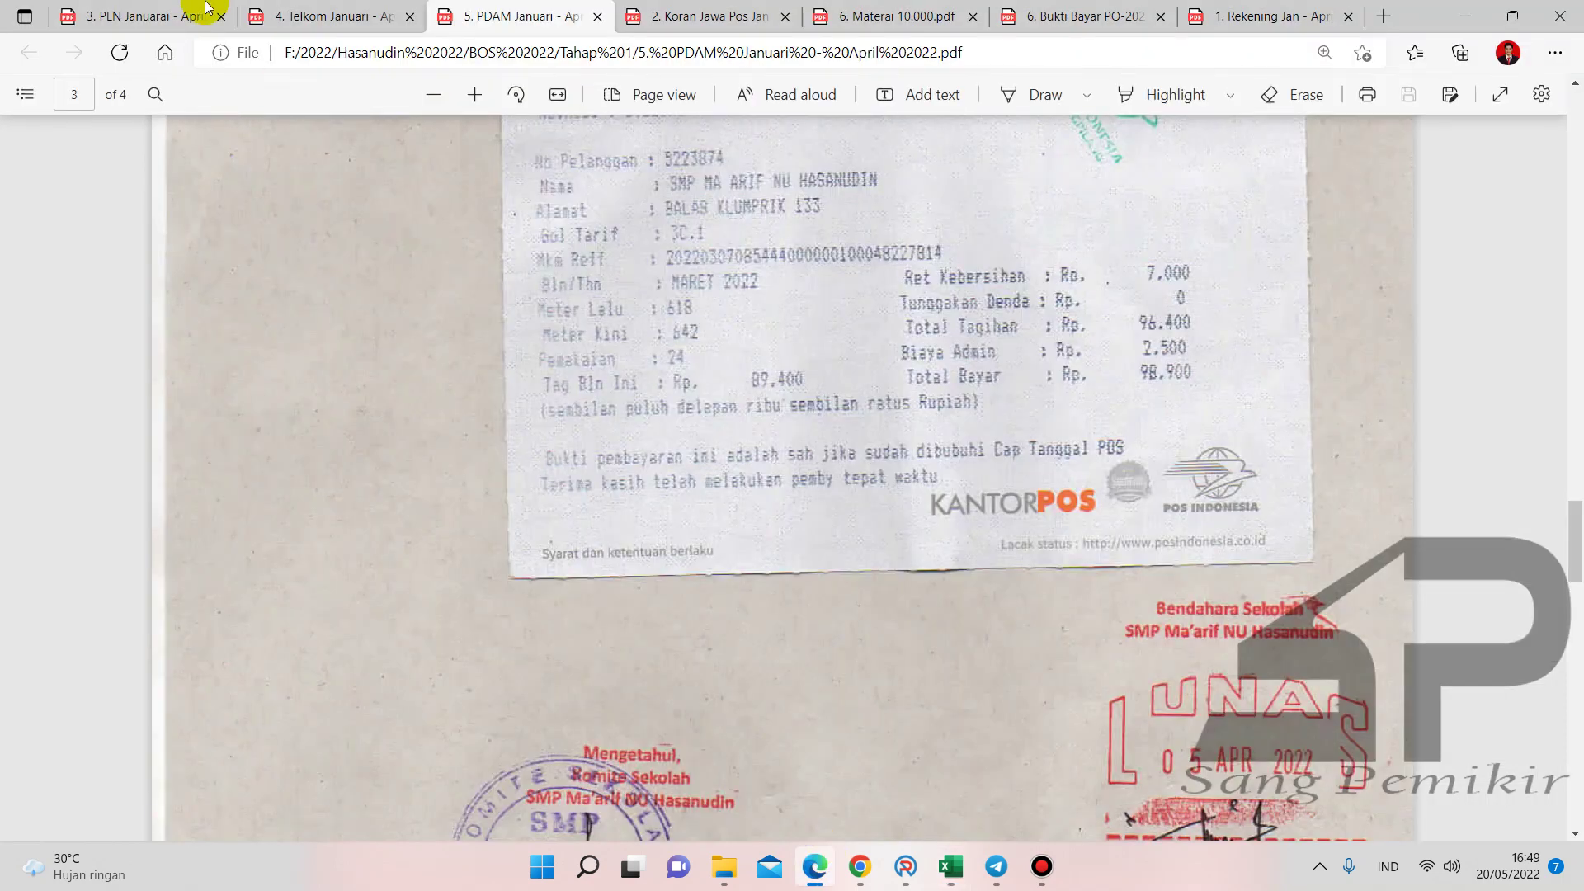
# - Check the April PLN electricity receipt in Edge (total 413.130), then return to ARKAS
pyautogui.click(202, 16)
pyautogui.scroll(-3, 846, 323)
pyautogui.scroll(-10, 878, 338)
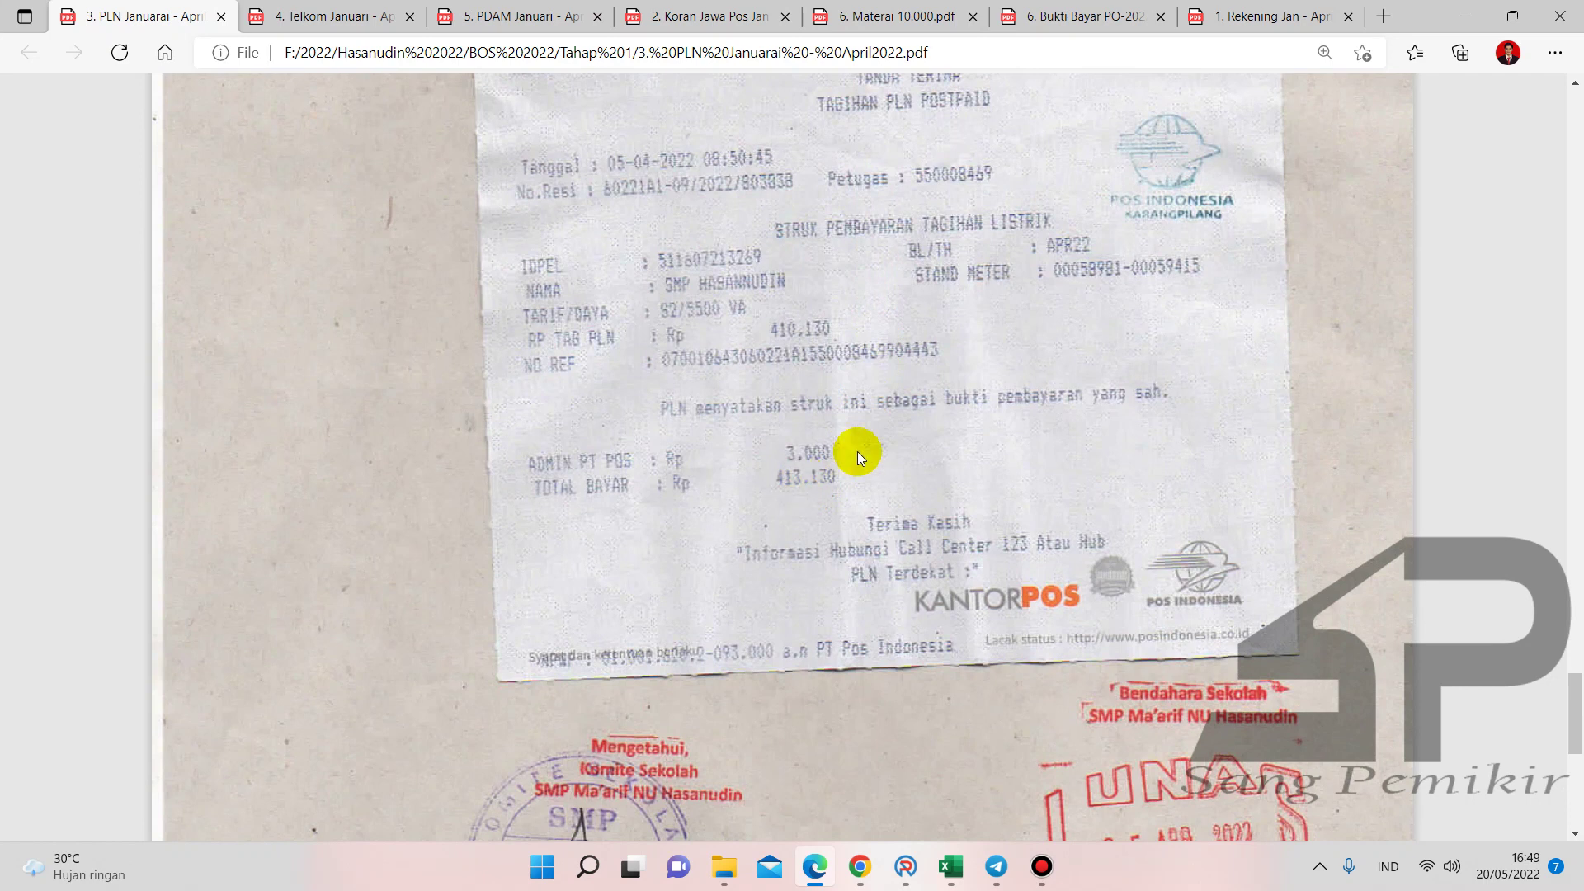
pyautogui.click(916, 853)
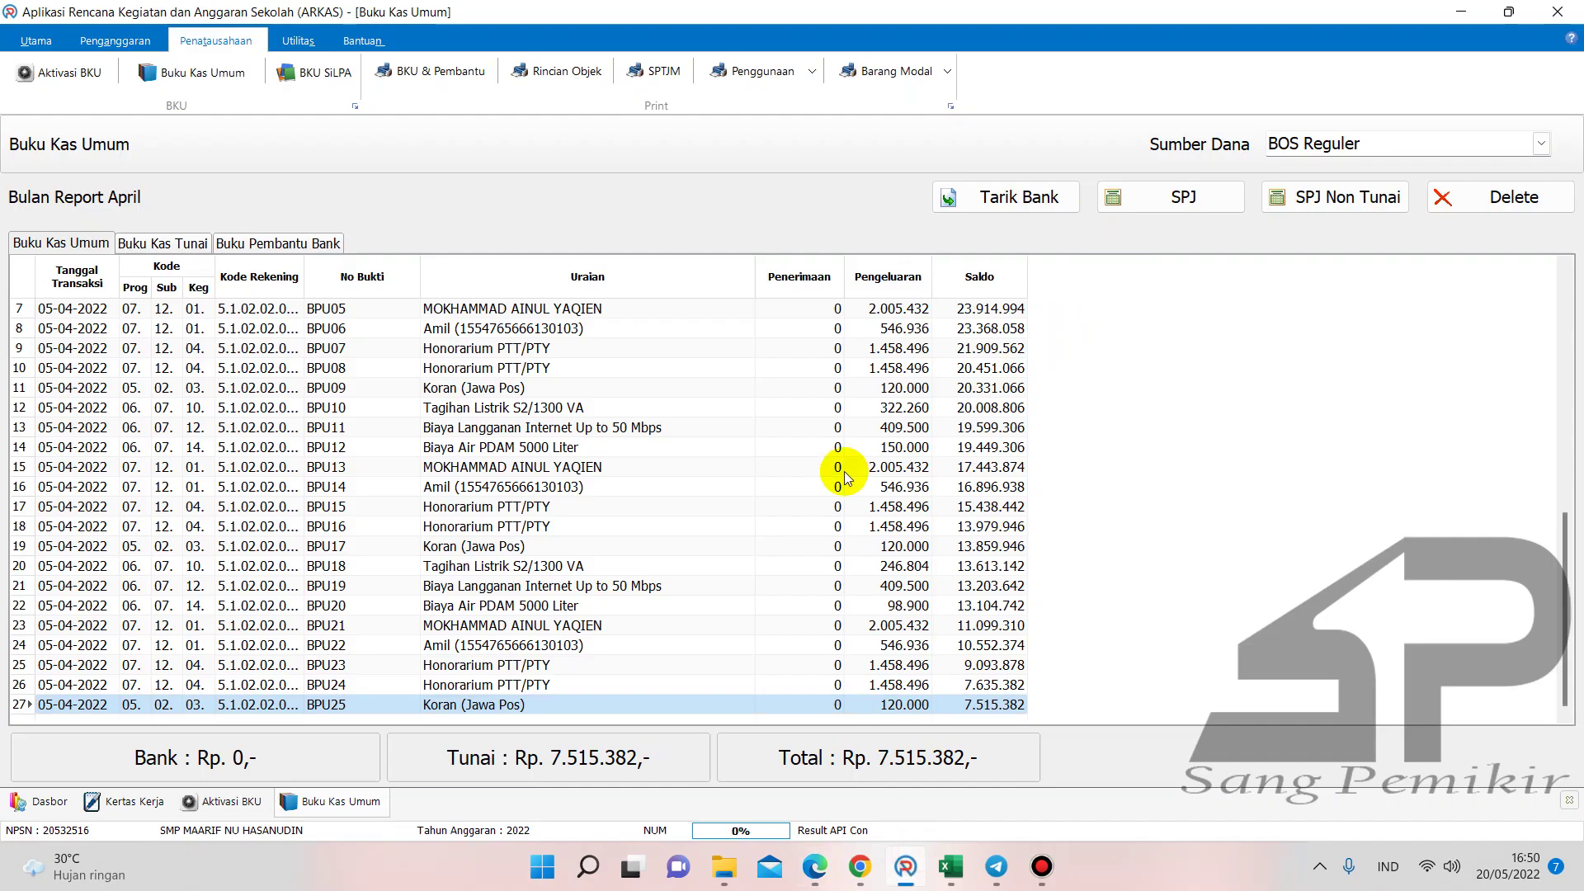
# - Start an SPJ entry for Belanja Tagihan Listrik, April Tagihan Listrik S2/1300 VA, volume 509
pyautogui.click(1152, 217)
pyautogui.click(989, 347)
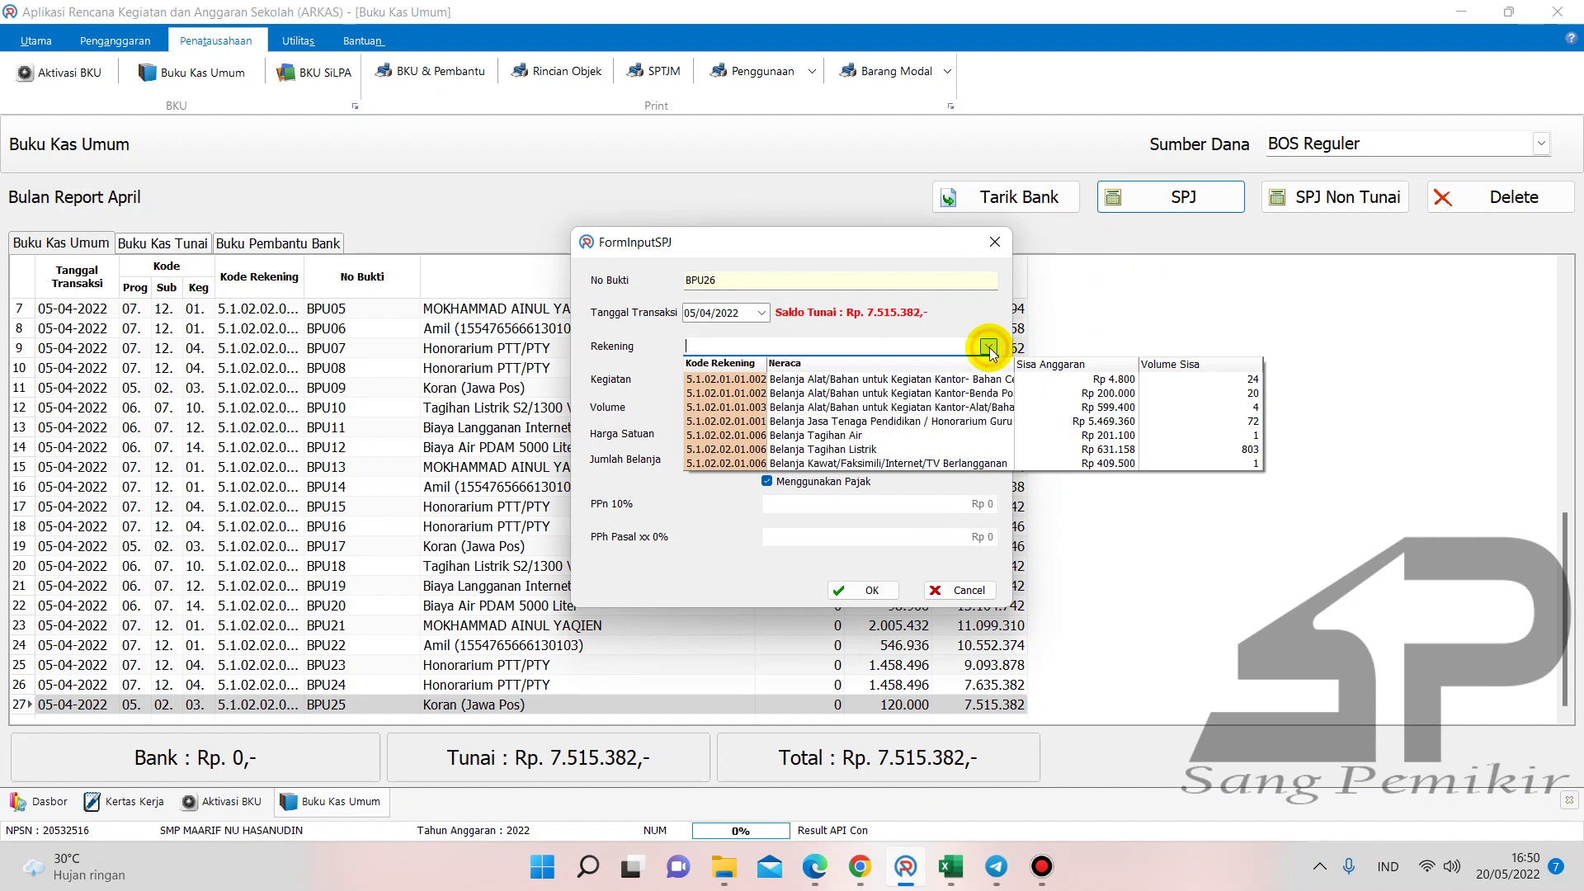
pyautogui.click(913, 449)
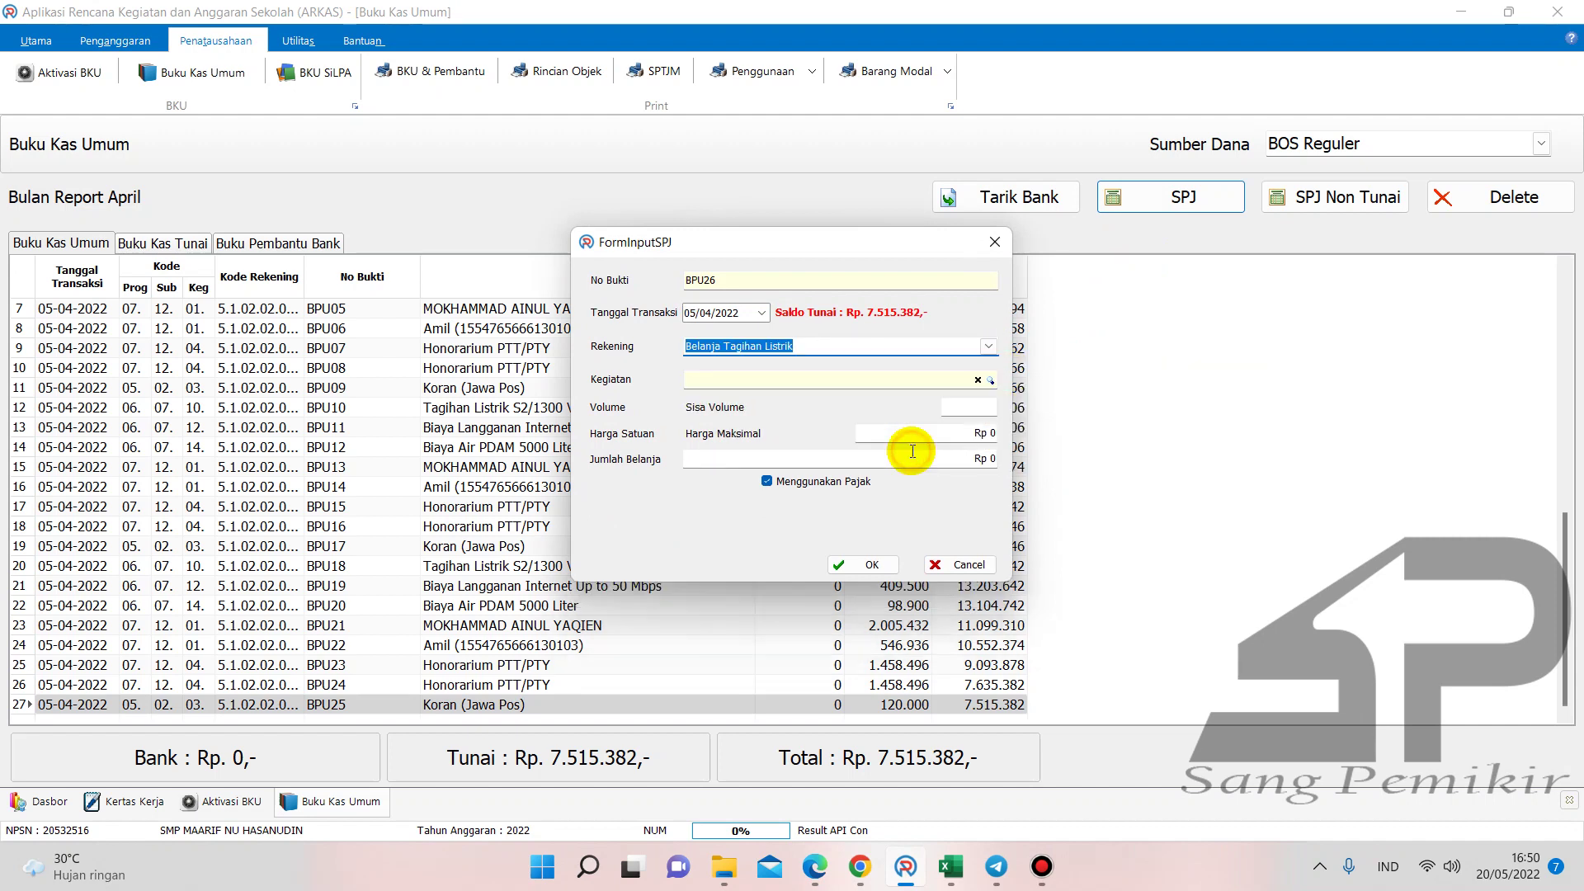
pyautogui.click(990, 380)
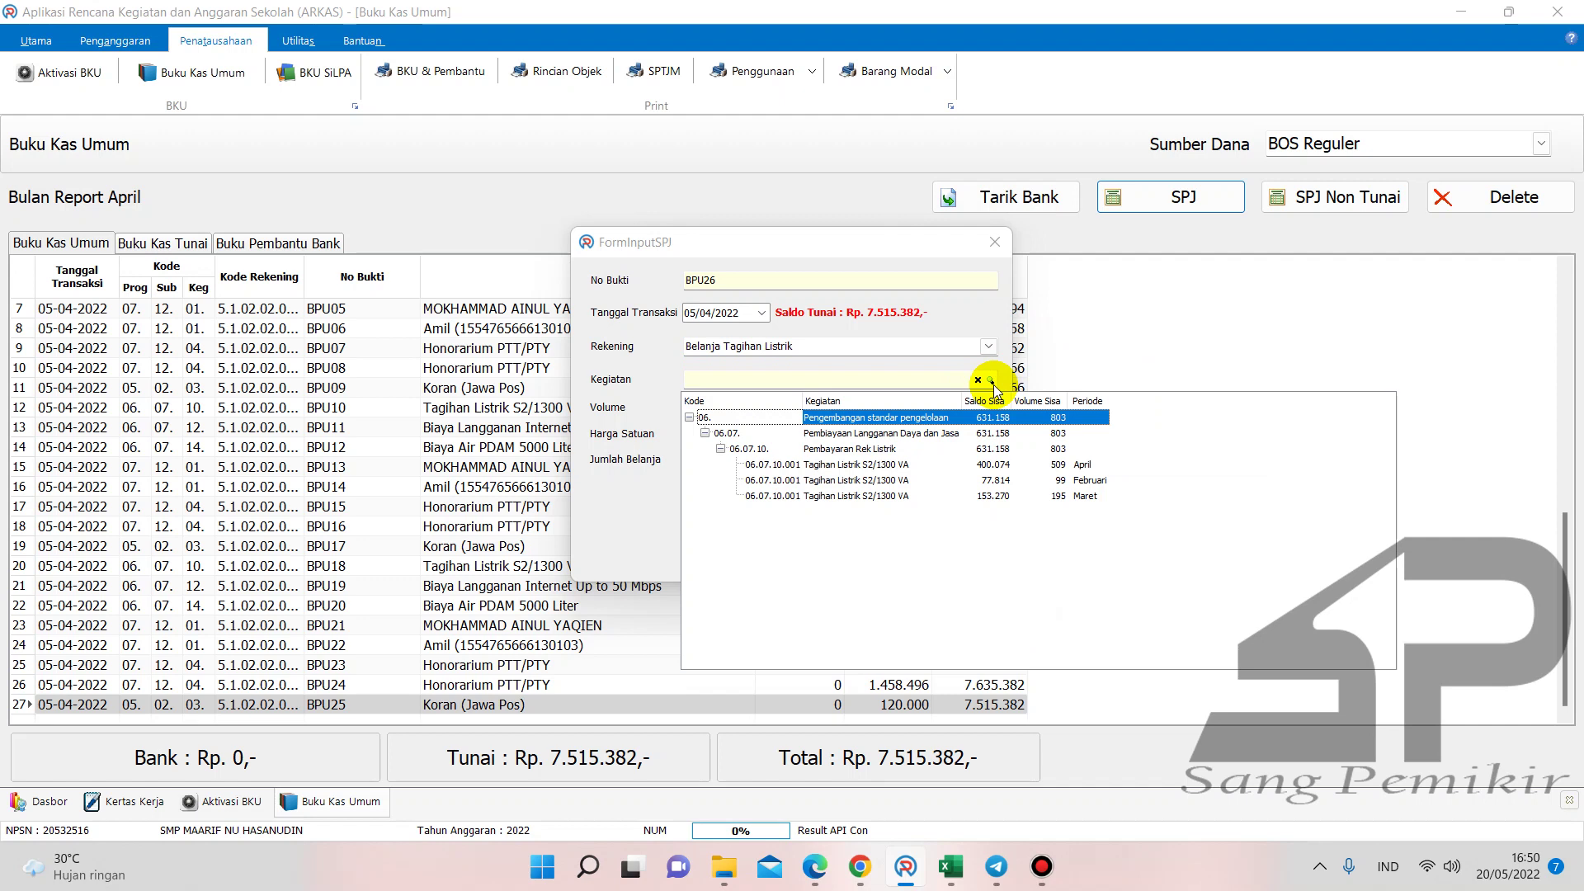
pyautogui.click(1059, 482)
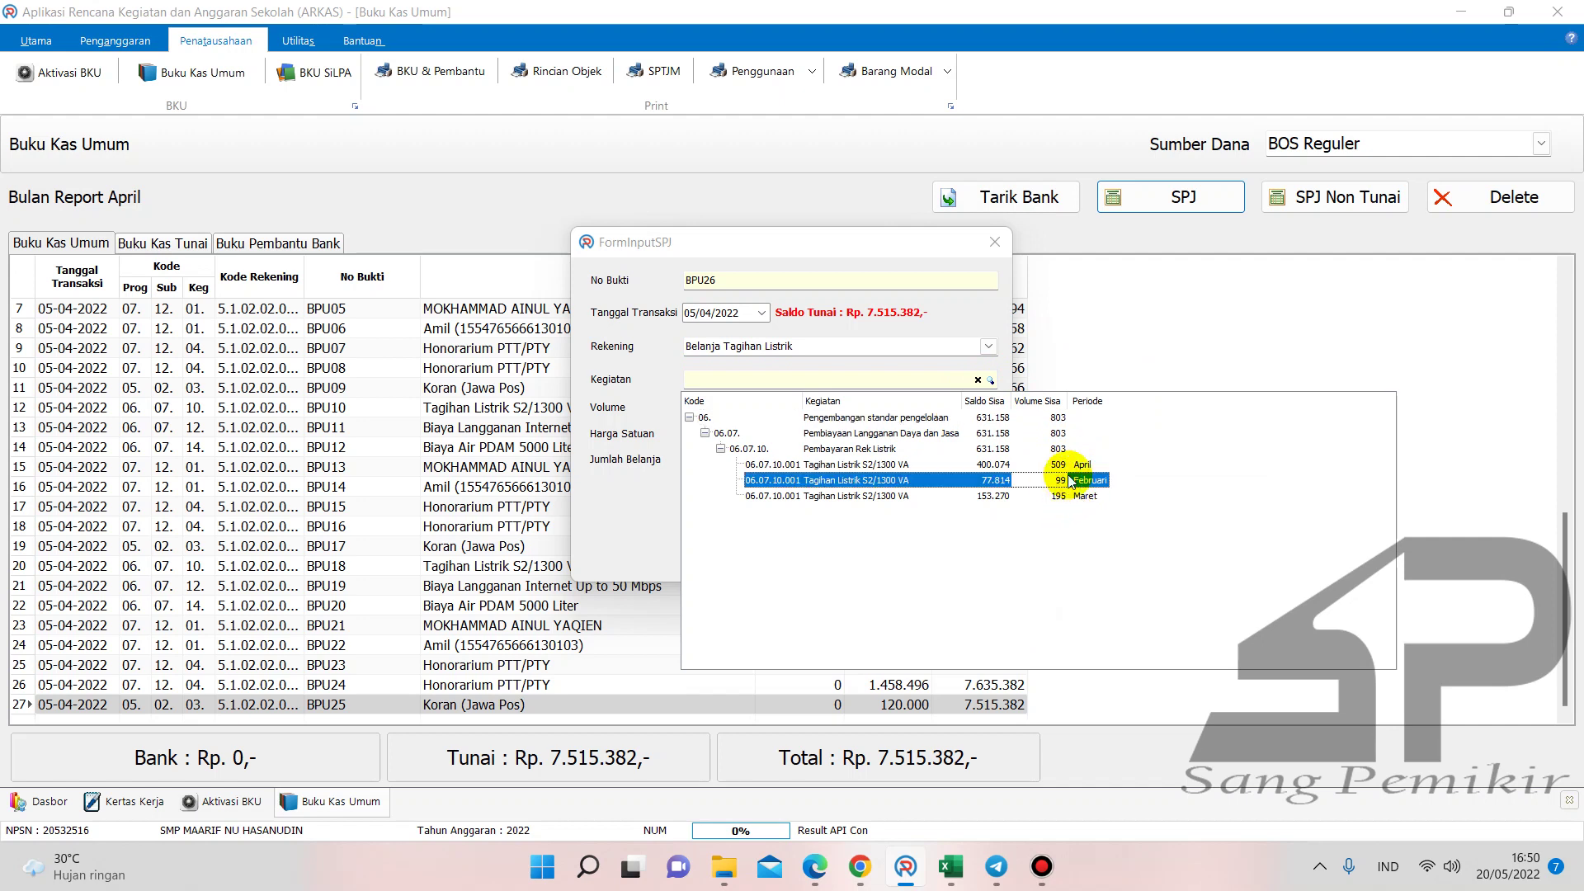
pyautogui.doubleClick(1072, 464)
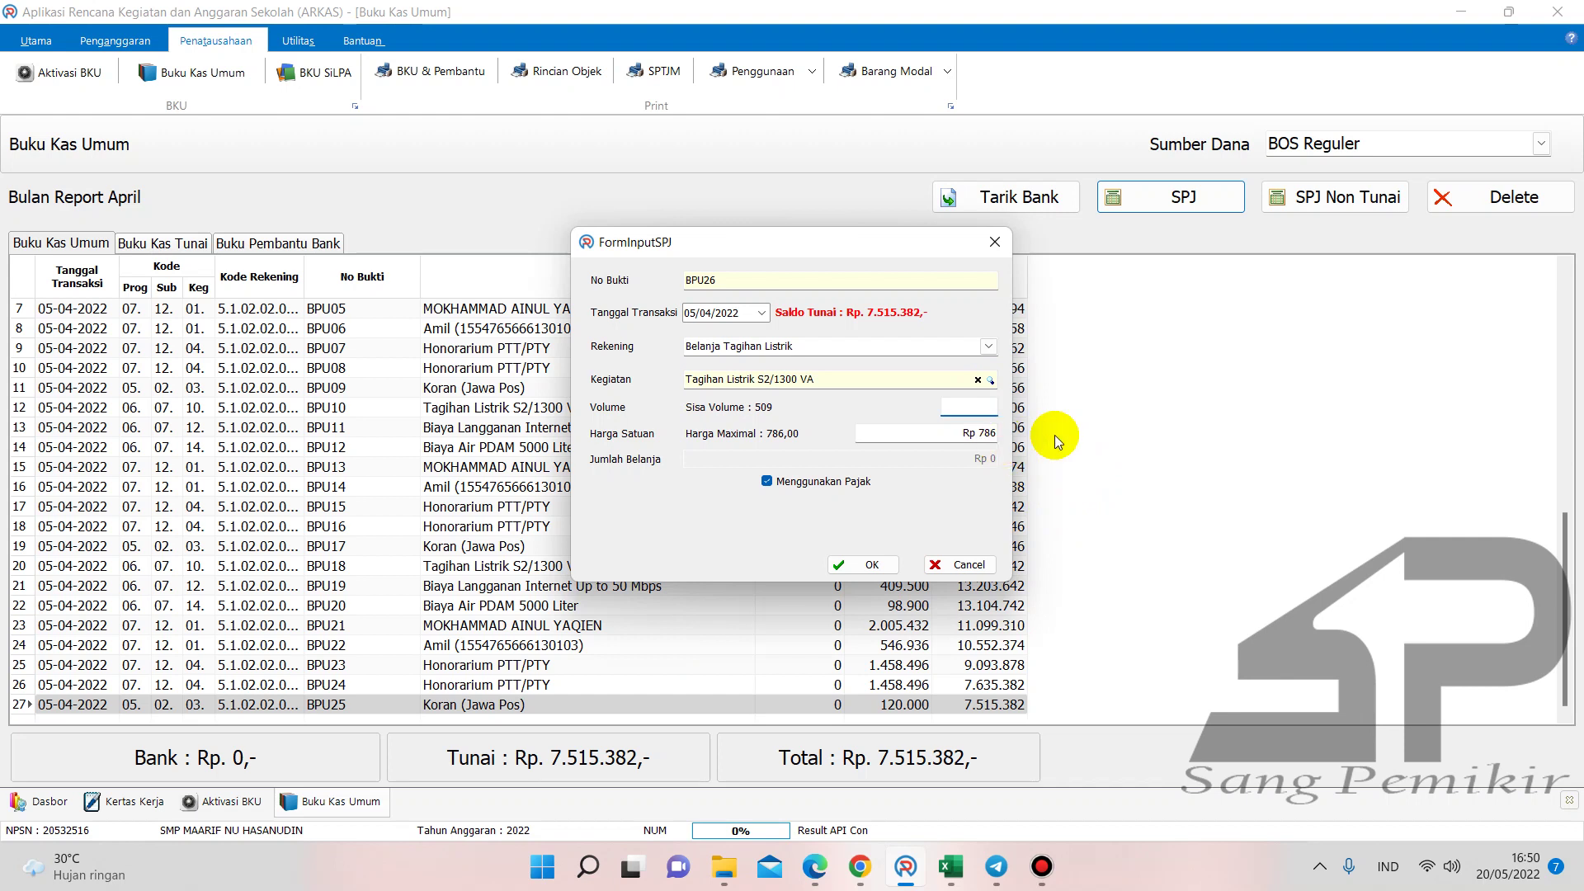
pyautogui.write('509')
# - Untick tax, verify the receipt amount, and save BPU26 for 400.074, leaving cash 7.115.308
pyautogui.click(766, 481)
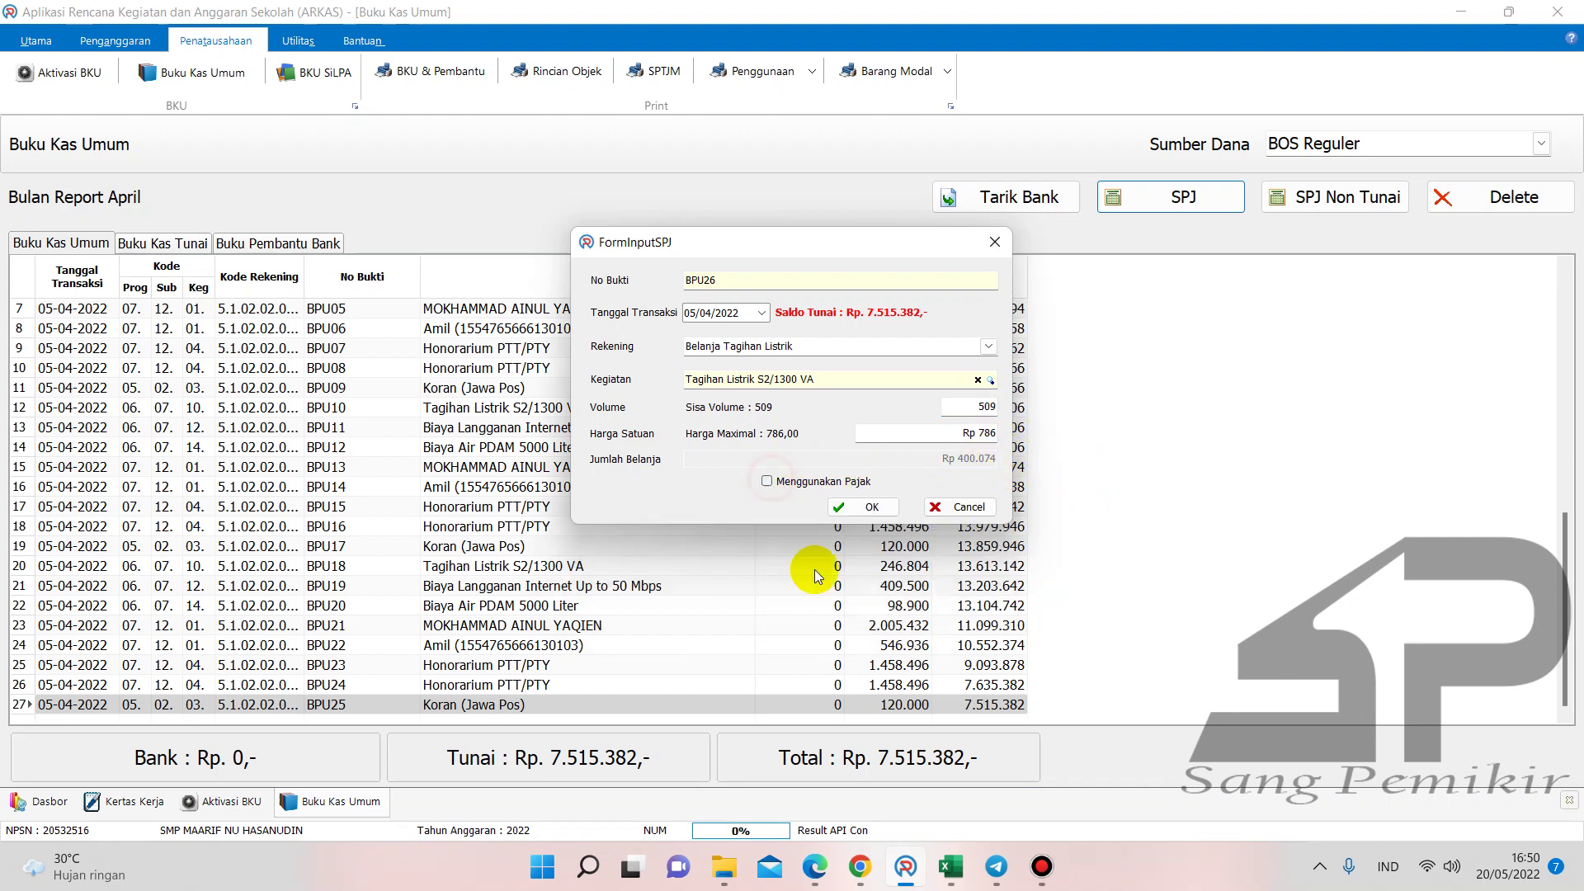
pyautogui.click(813, 876)
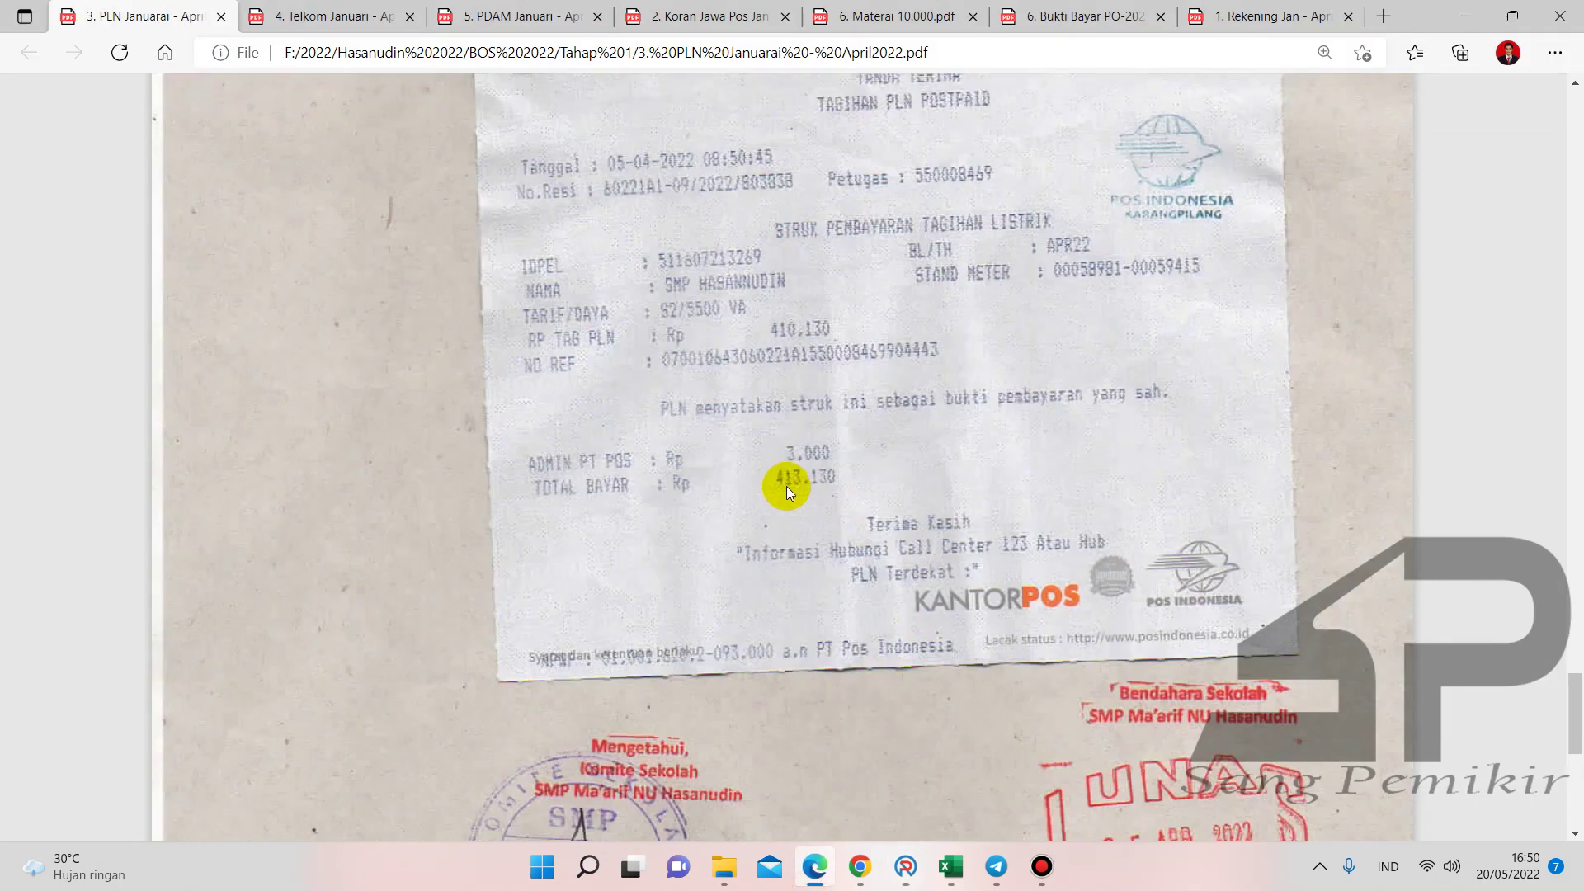
pyautogui.moveTo(899, 863)
pyautogui.moveTo(894, 779)
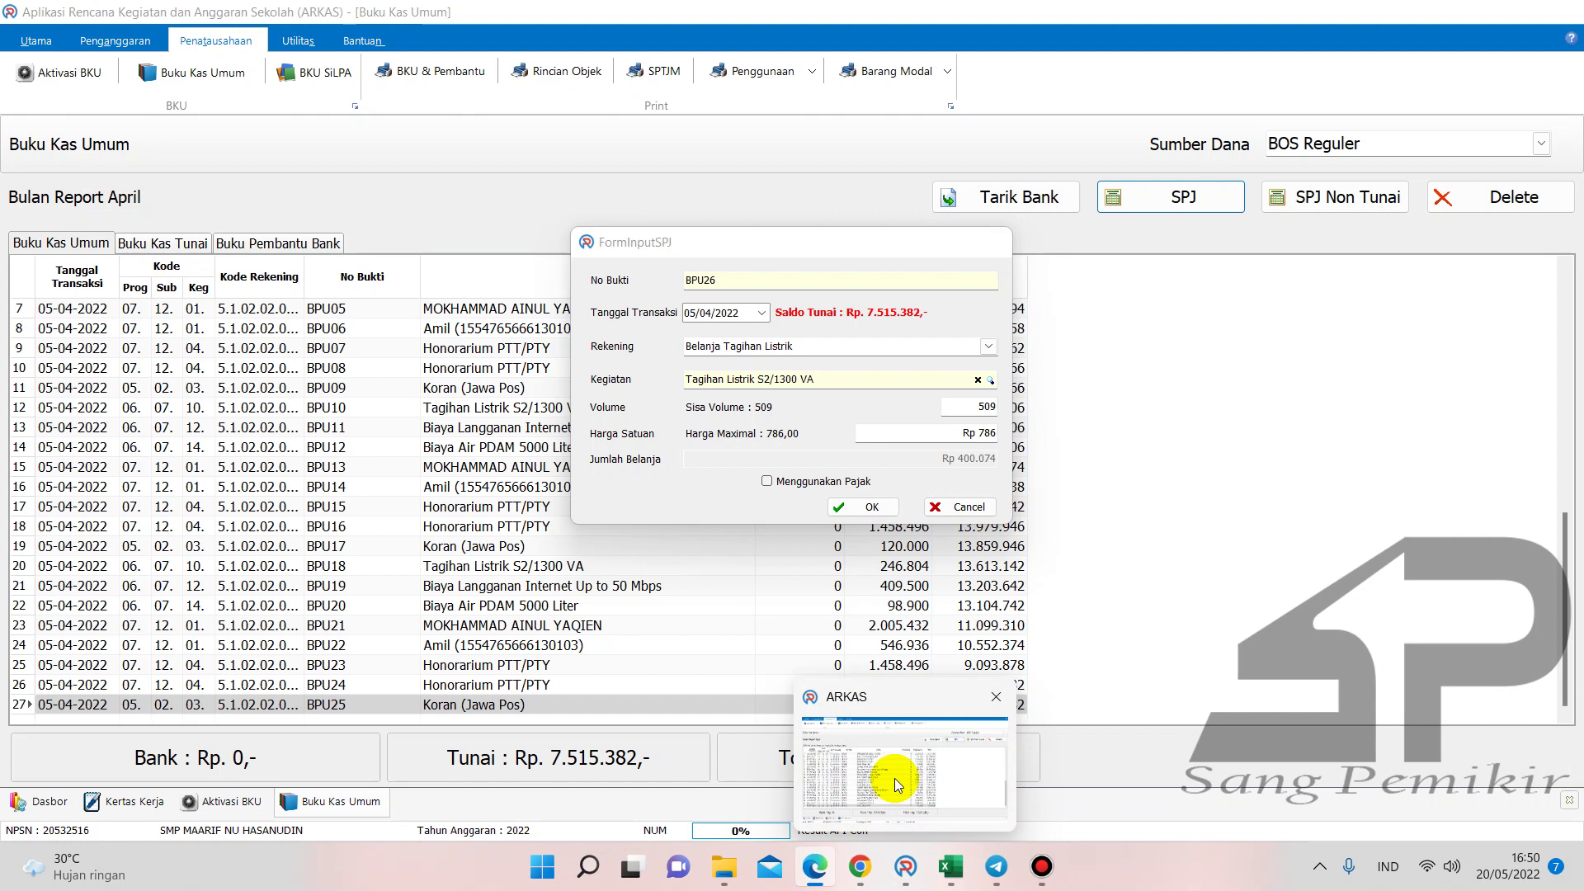
pyautogui.click(894, 779)
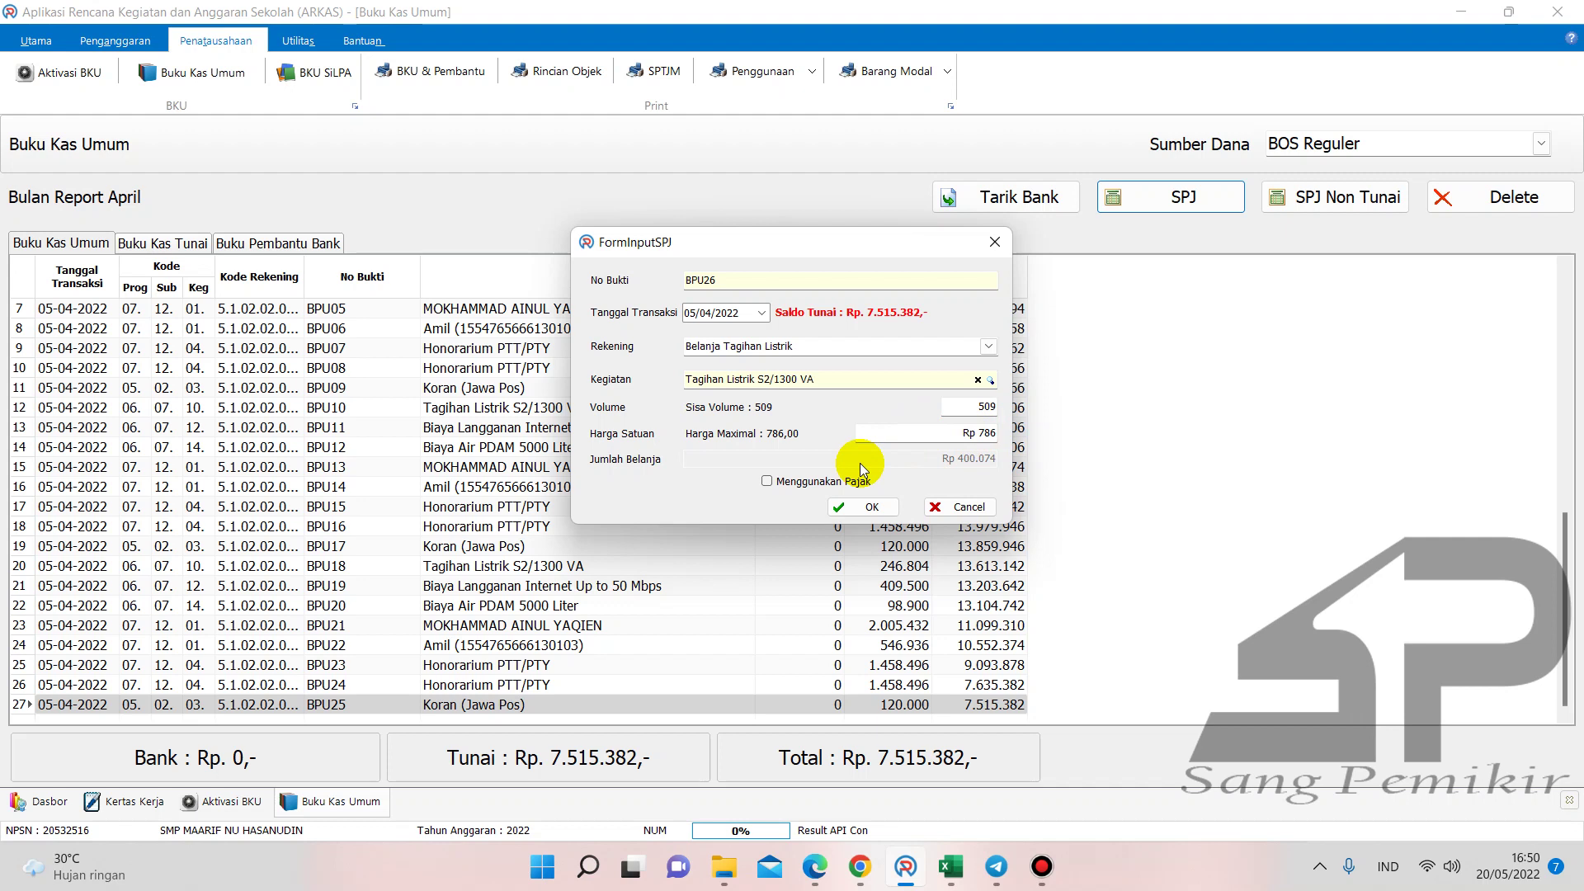
pyautogui.click(858, 513)
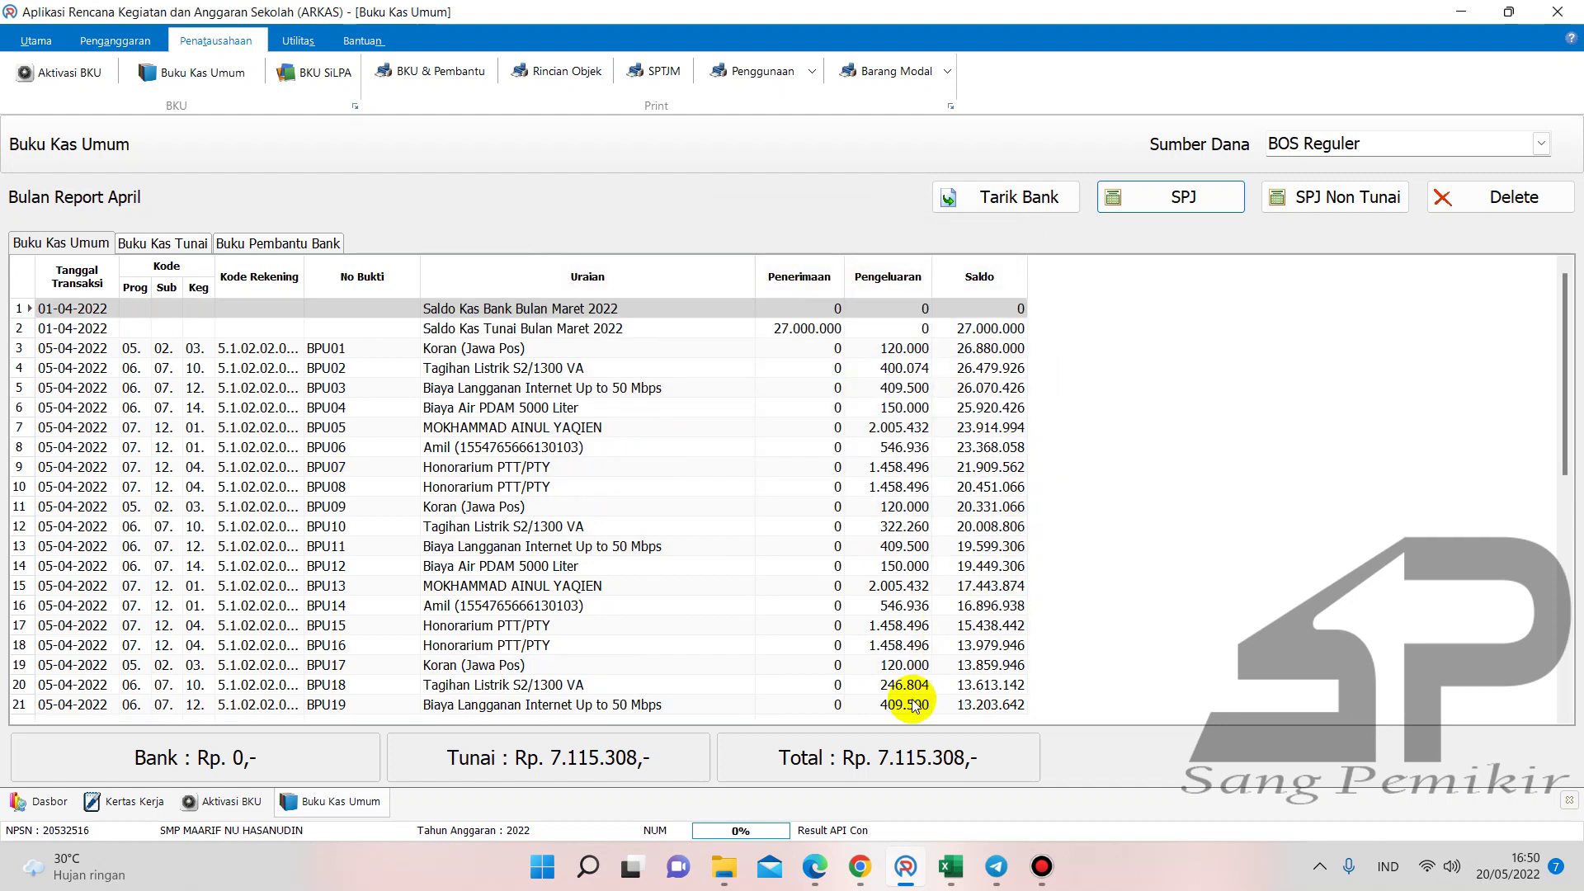
pyautogui.click(954, 701)
pyautogui.press('Down')
pyautogui.press('Down')
pyautogui.press('Down')
pyautogui.press('Down')
pyautogui.press('Down')
pyautogui.press('Down')
pyautogui.press('Down')
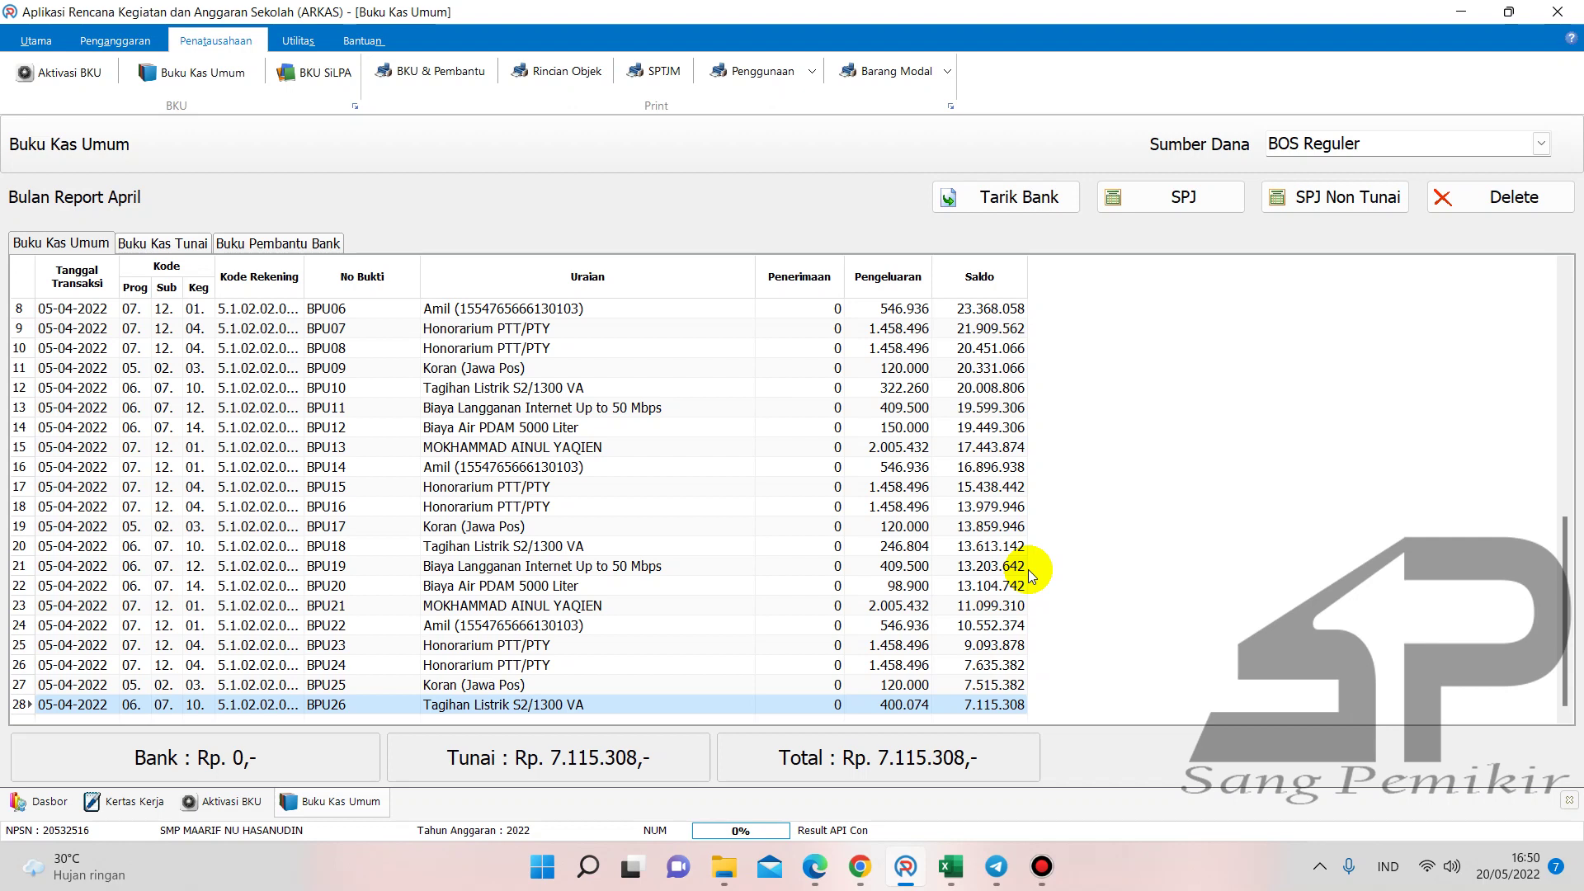
# - Enter the April electricity amount in cell F37 of the Buku Pembantu KAS & K7b workbook
pyautogui.moveTo(950, 879)
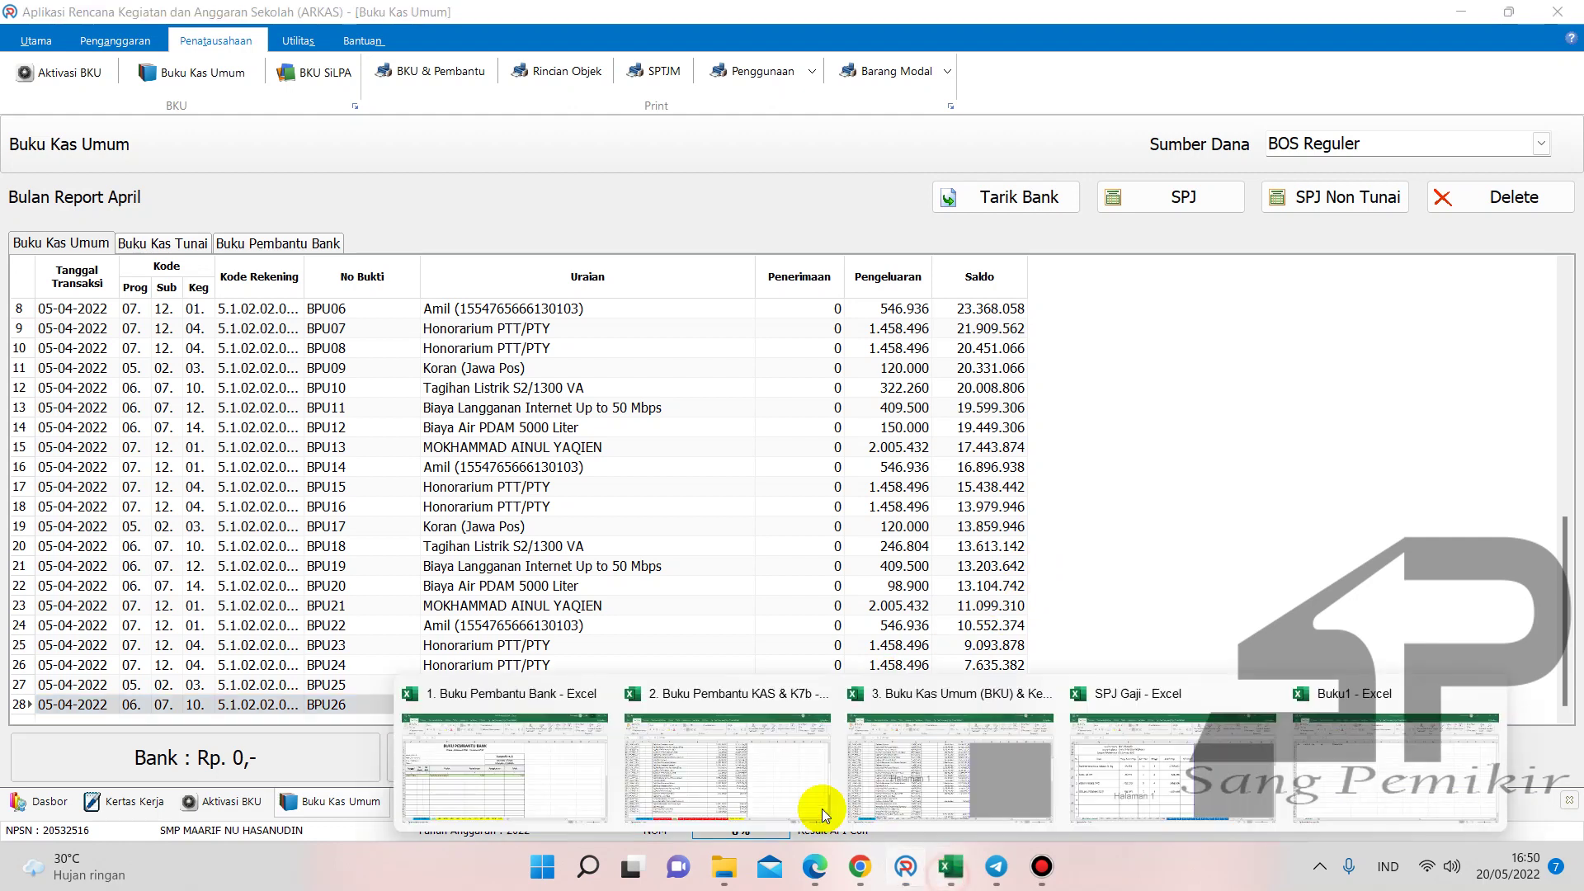
pyautogui.click(726, 767)
pyautogui.click(759, 591)
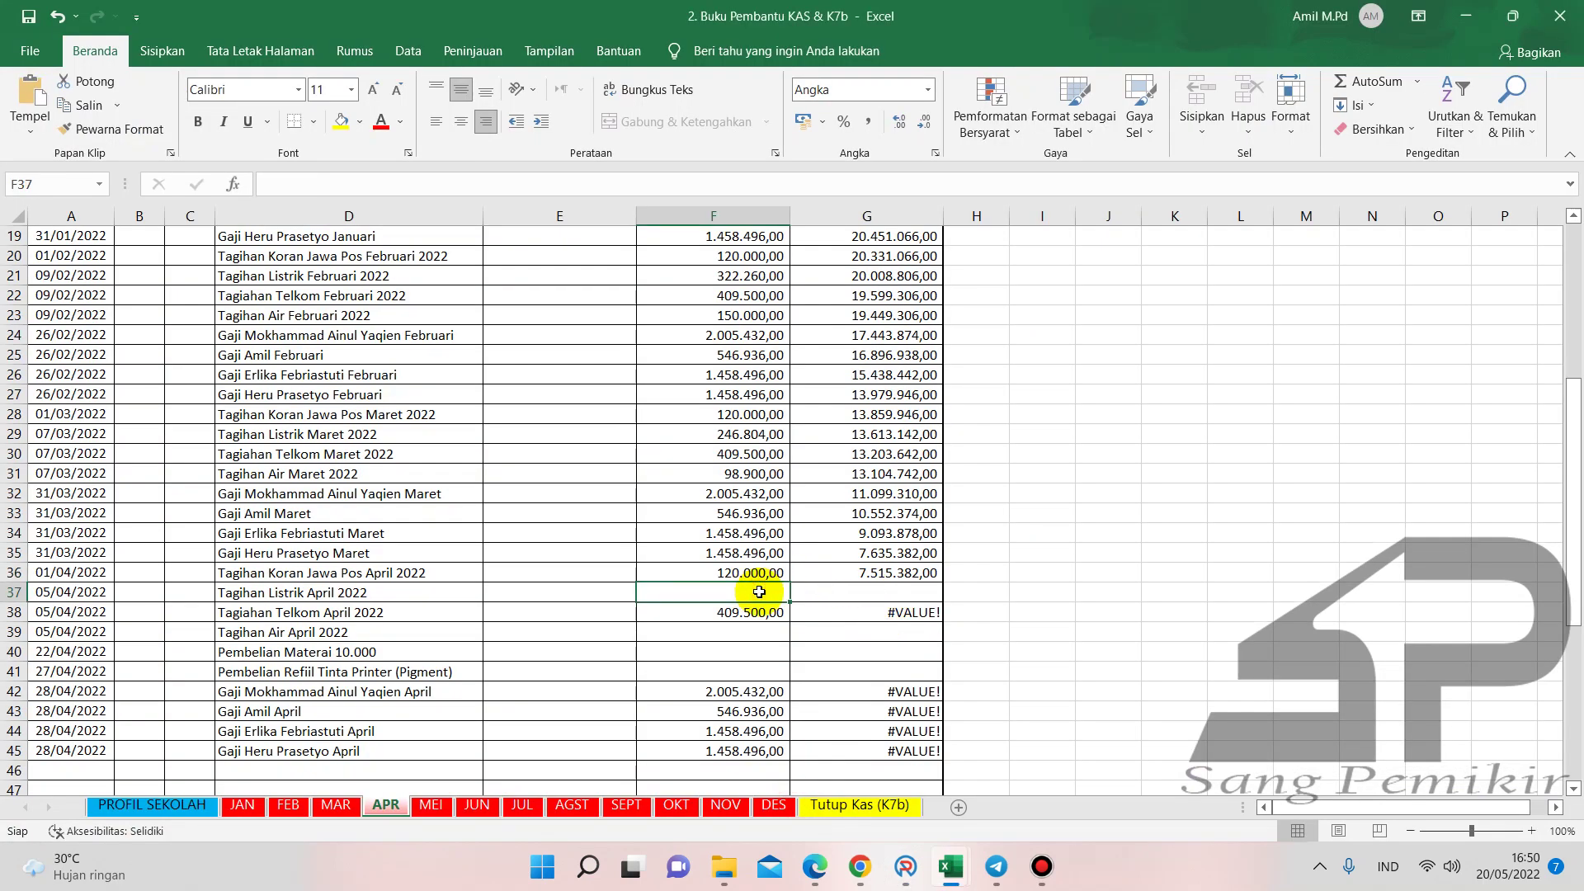
pyautogui.write('40074')
pyautogui.press('Return')
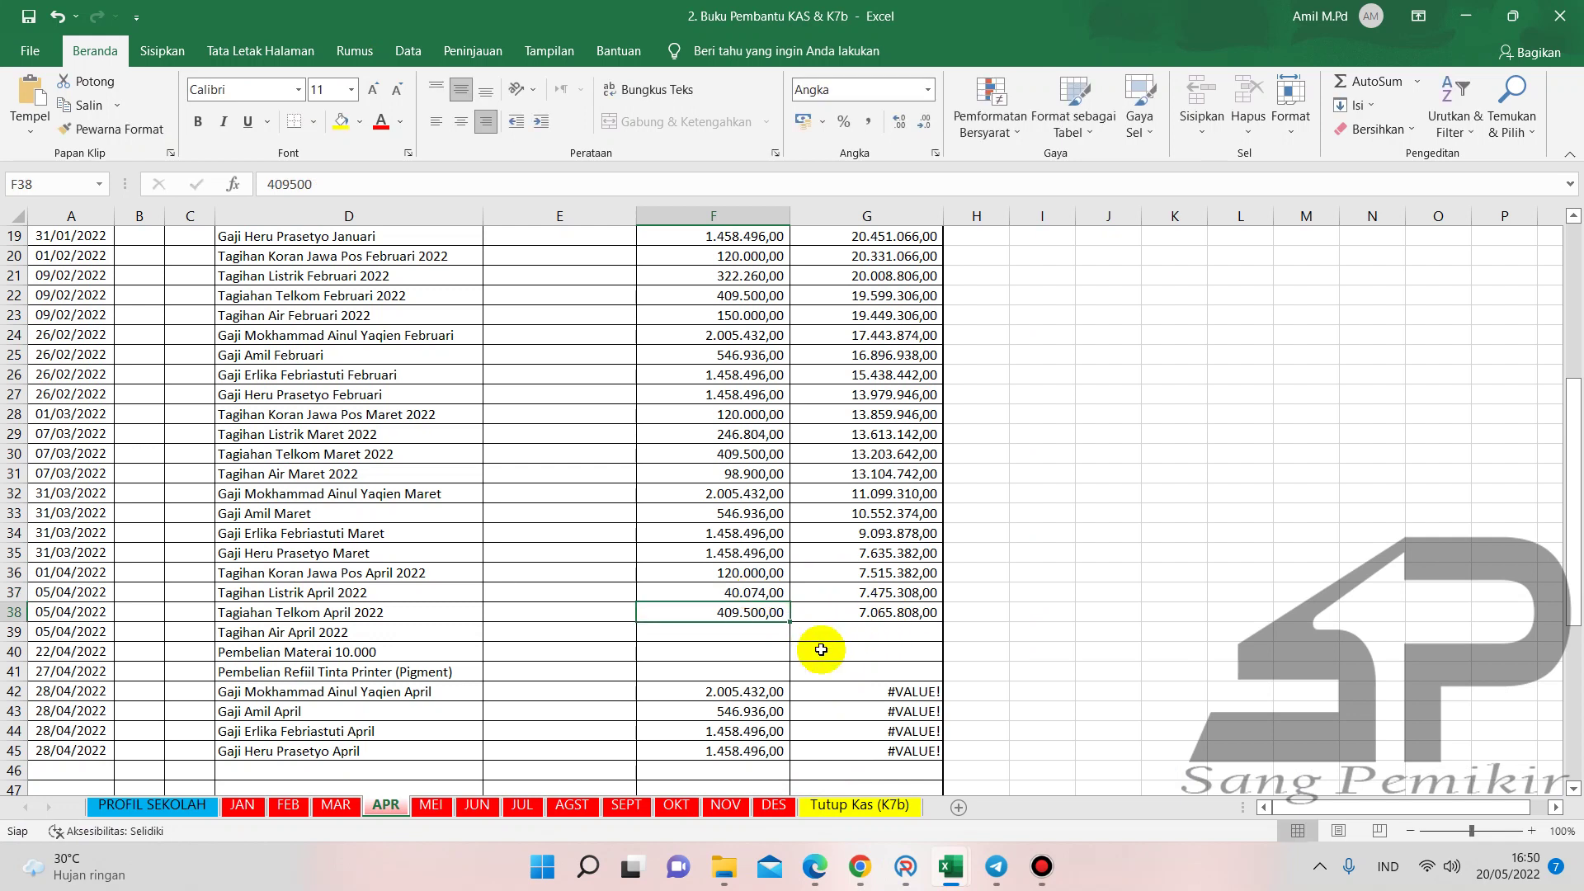
# - Enter the April electricity amount in cell G39 of the Buku Kas Umum (BKU) workbook
pyautogui.moveTo(951, 866)
pyautogui.click(891, 741)
pyautogui.click(751, 632)
pyautogui.write('40074')
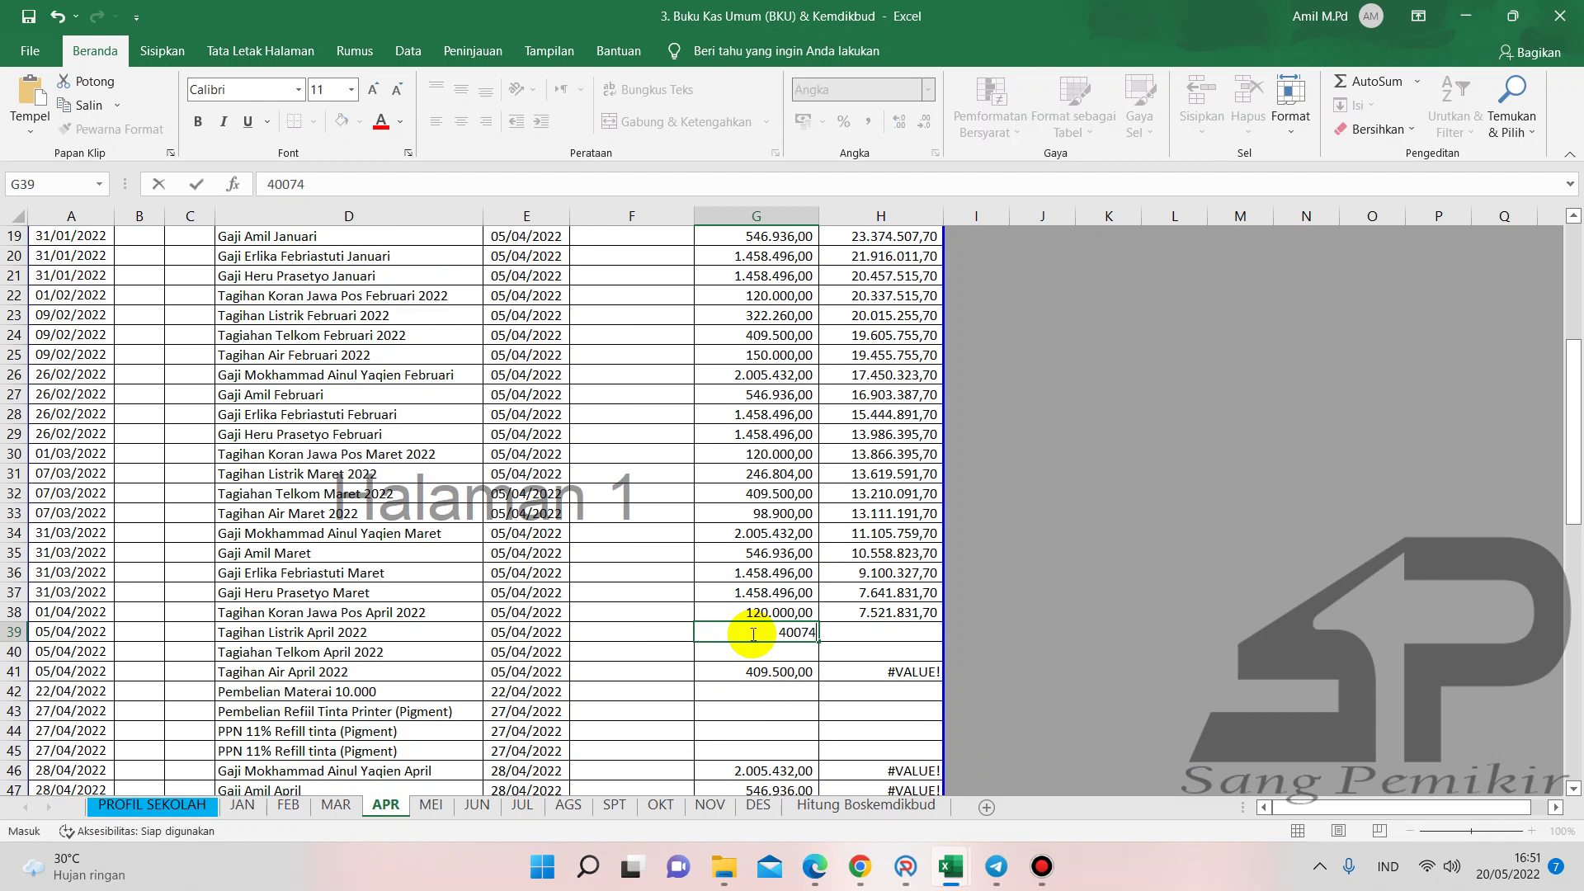
pyautogui.press('Return')
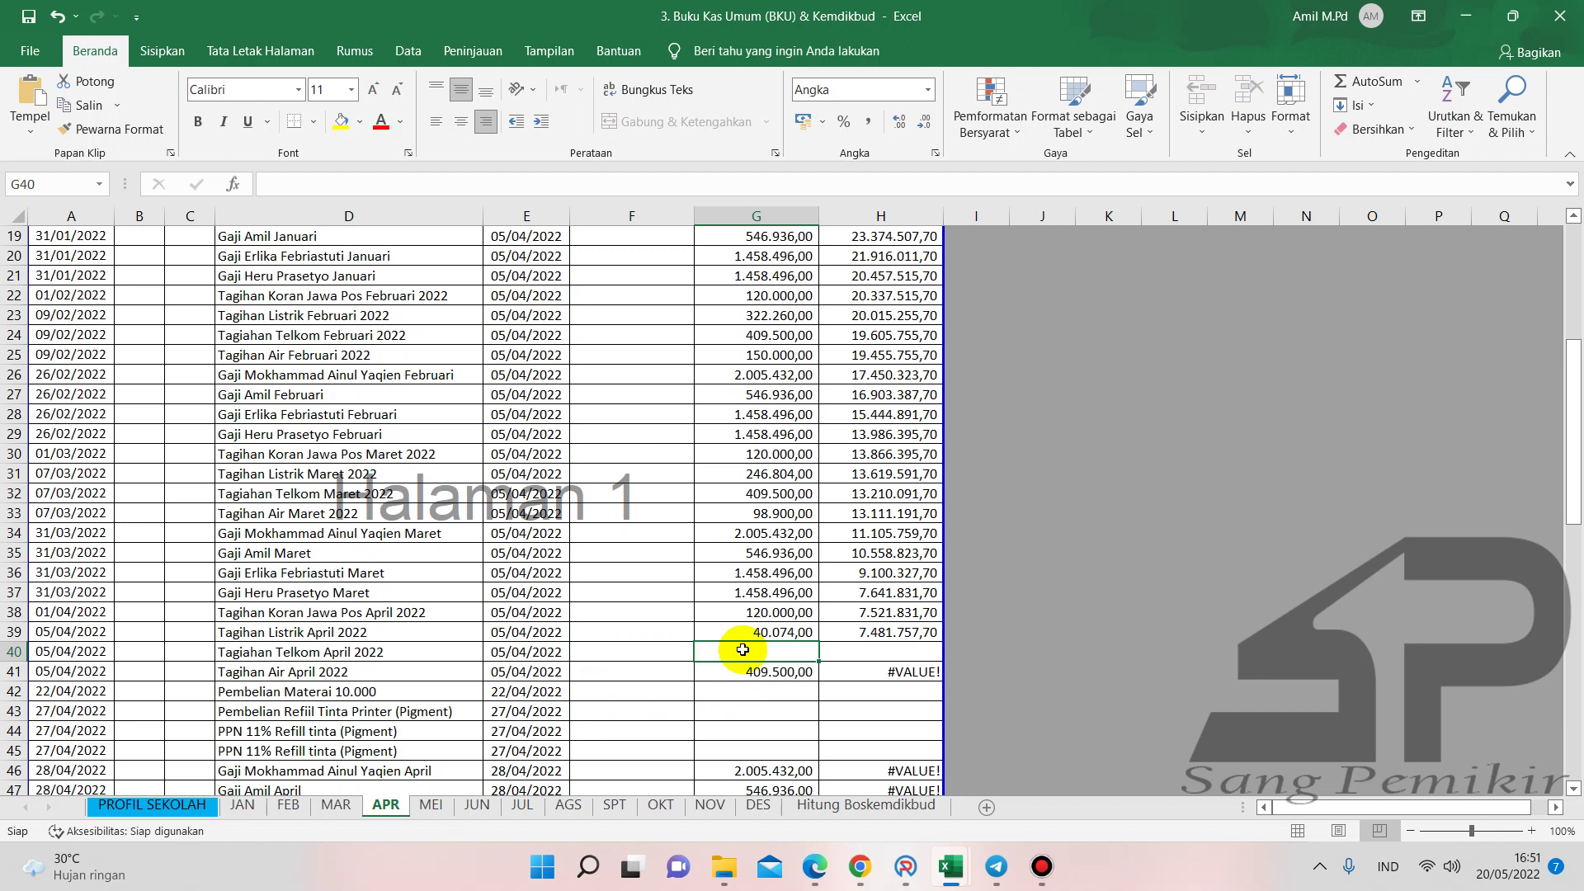
# - Move 409500 from the Tagihan Air row G41 to the Tagihan Telkom April 2022 cell G40
pyautogui.click(753, 671)
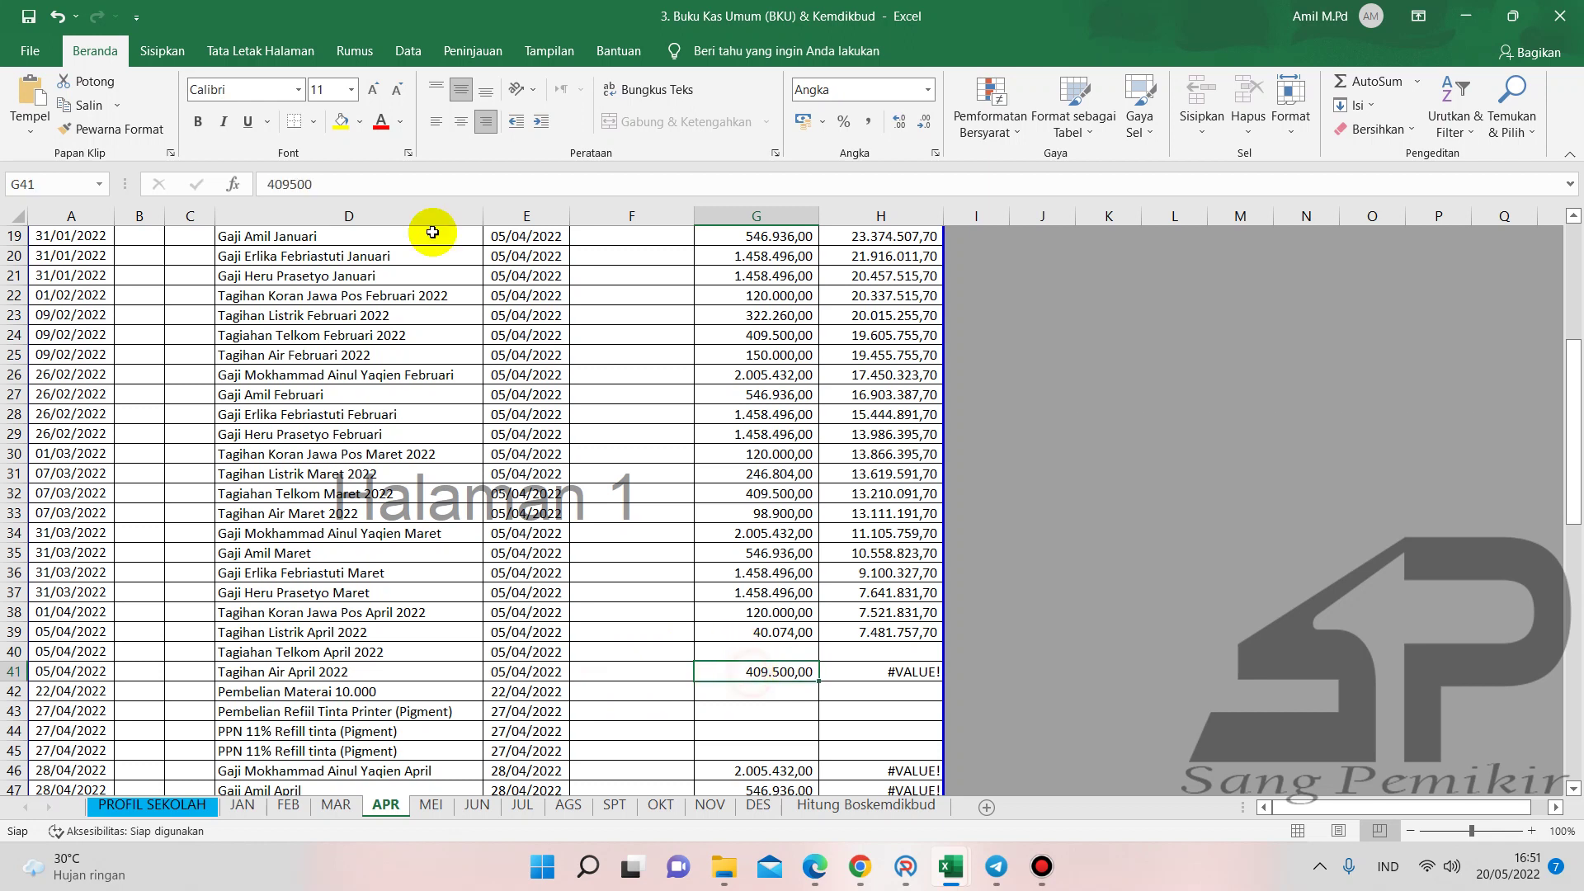
pyautogui.moveTo(357, 184); pyautogui.dragTo(263, 190)
pyautogui.hotkey('ctrl', 'c')
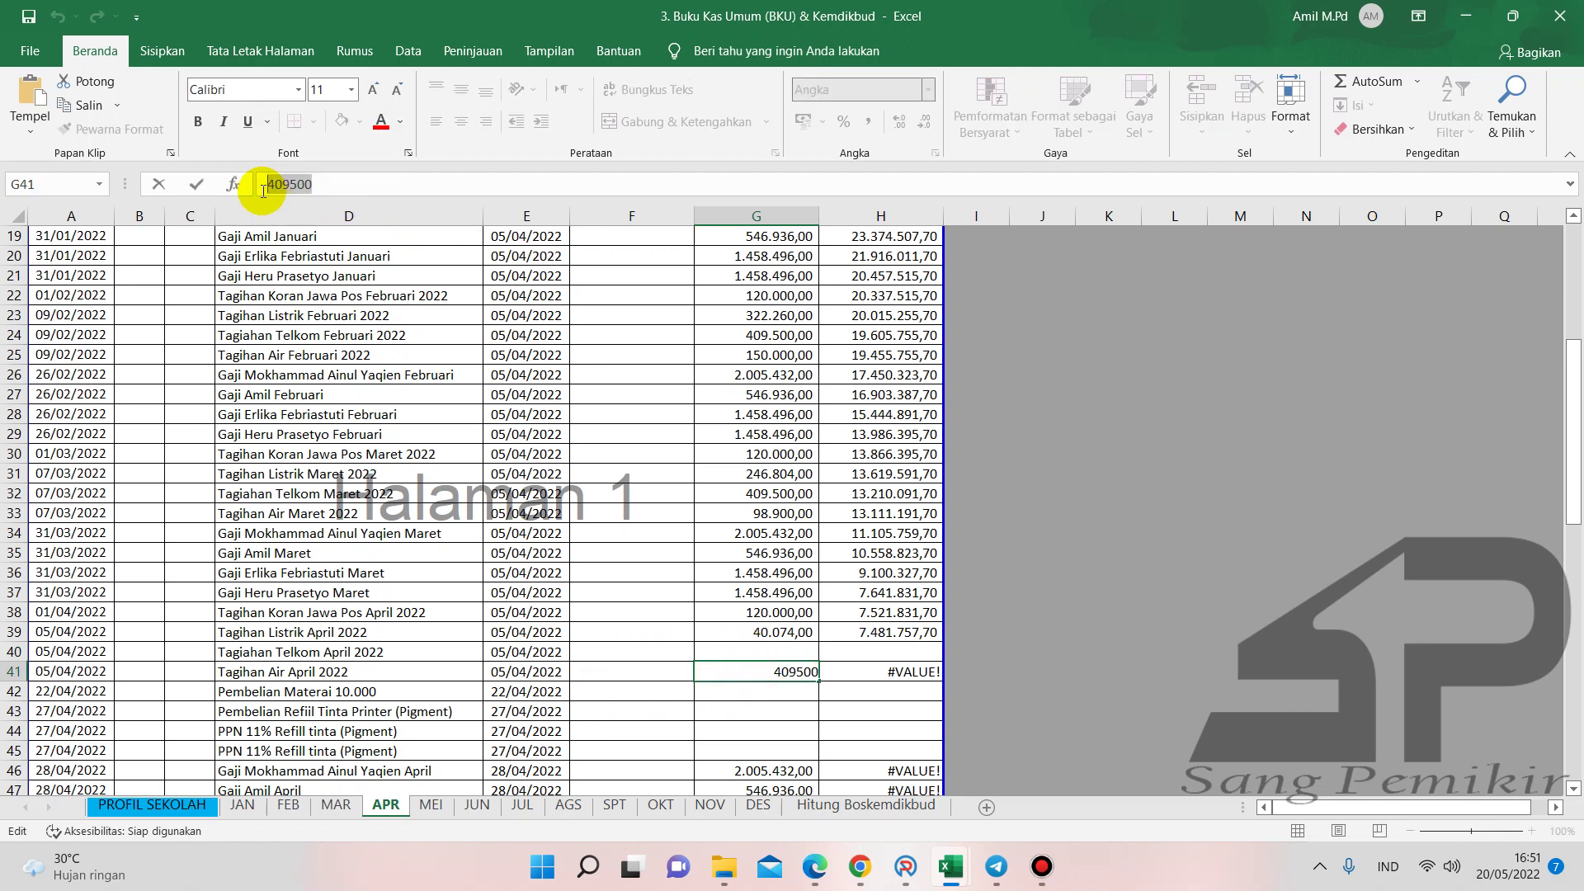
pyautogui.press('BackSpace')
pyautogui.hotkey('ctrl', 'z')
pyautogui.click(767, 652)
pyautogui.click(259, 186)
pyautogui.hotkey('ctrl', 'v')
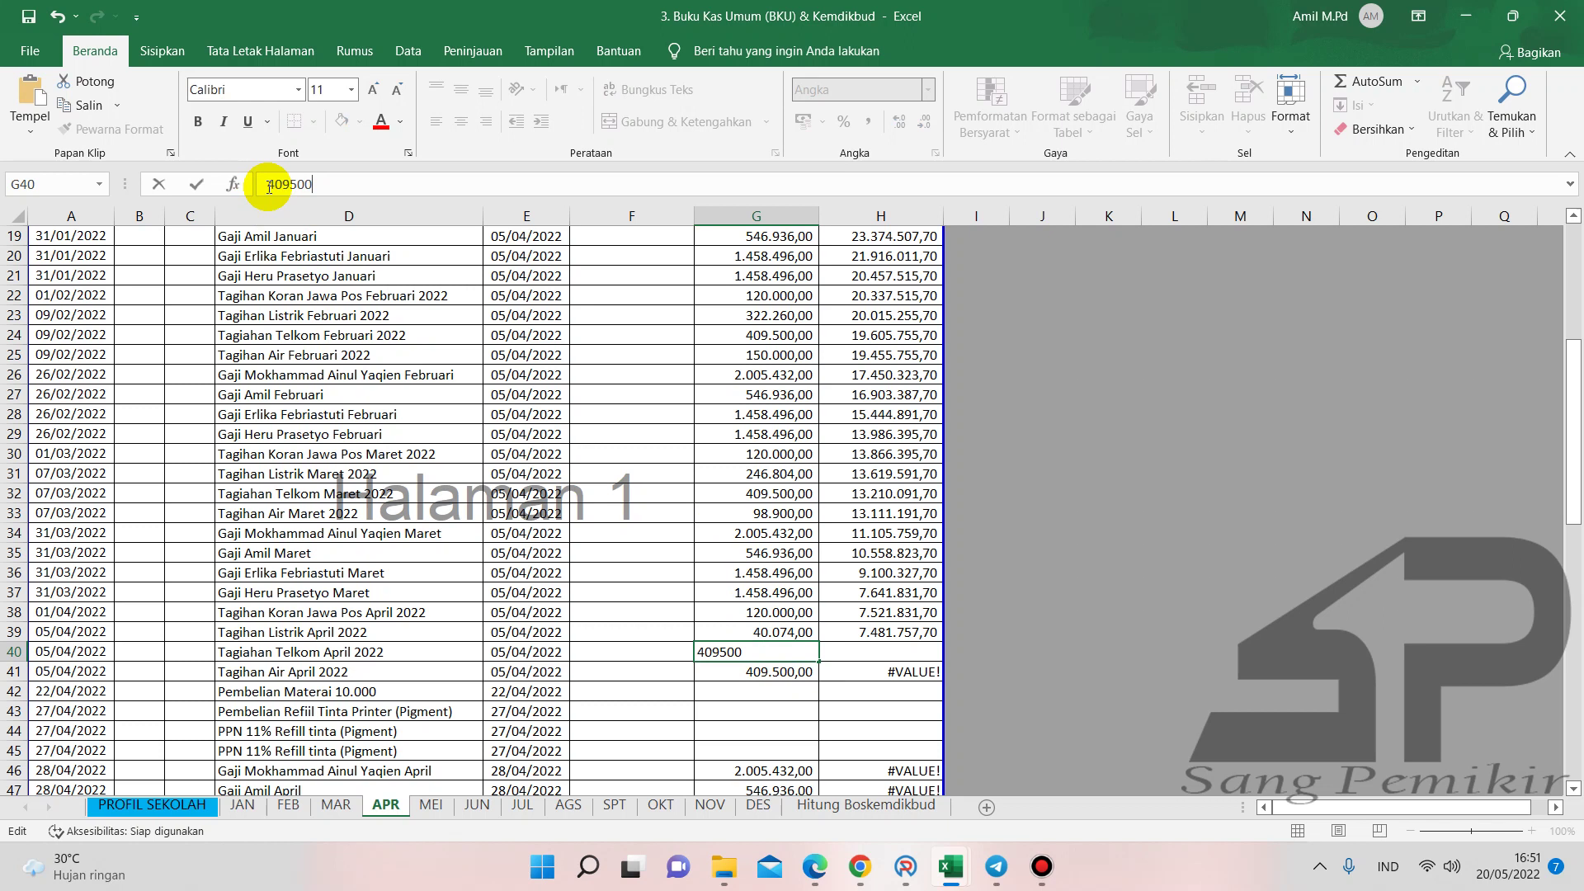
pyautogui.press('Return')
pyautogui.press('BackSpace')
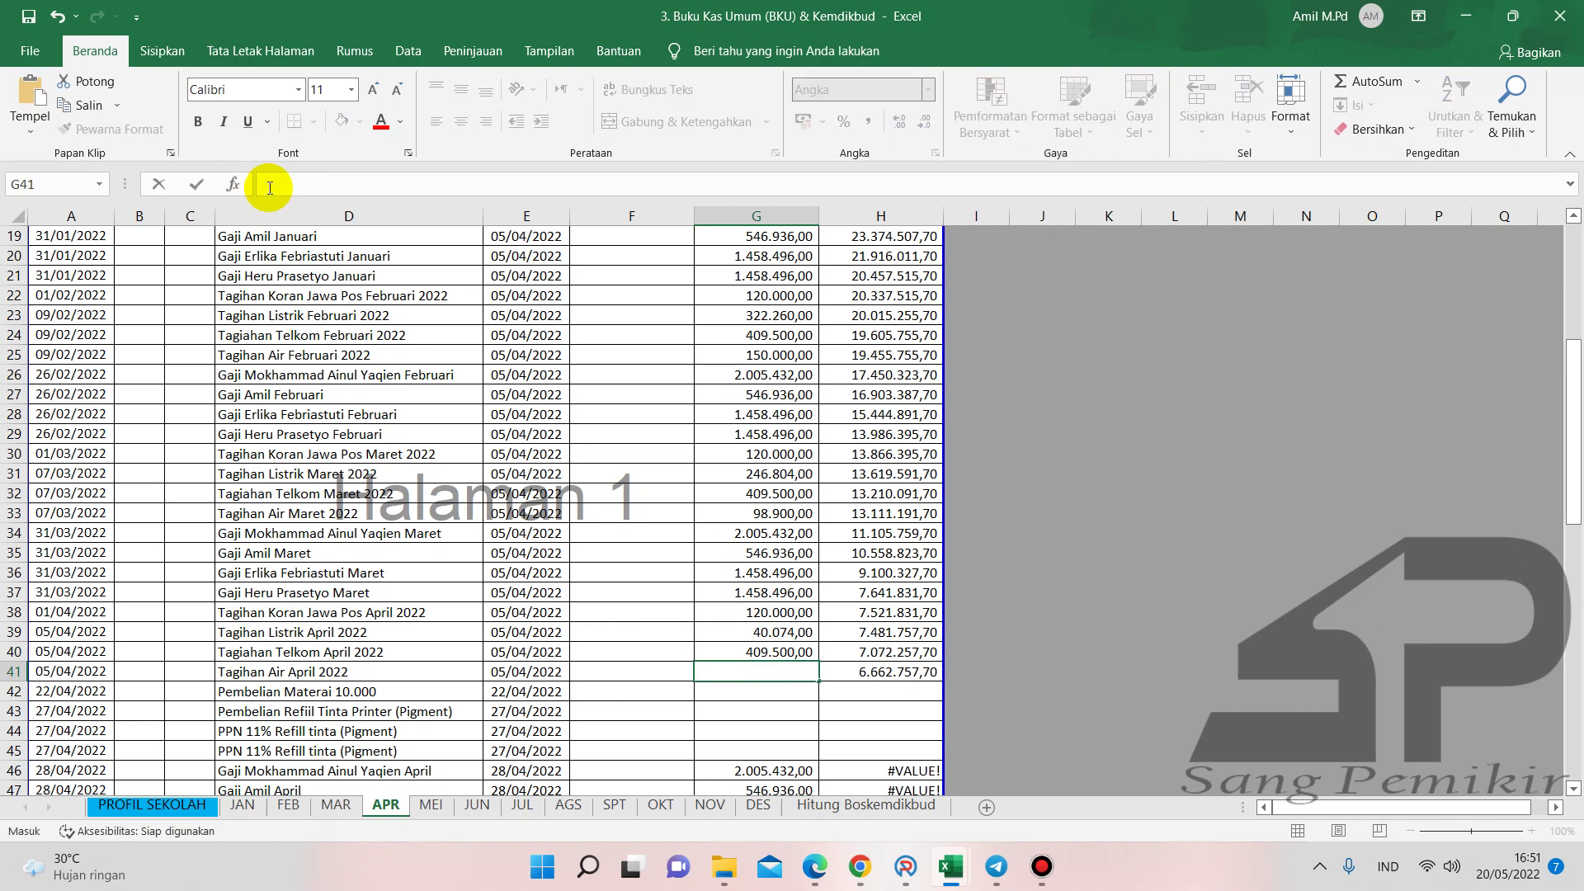
pyautogui.press('Return')
pyautogui.click(776, 664)
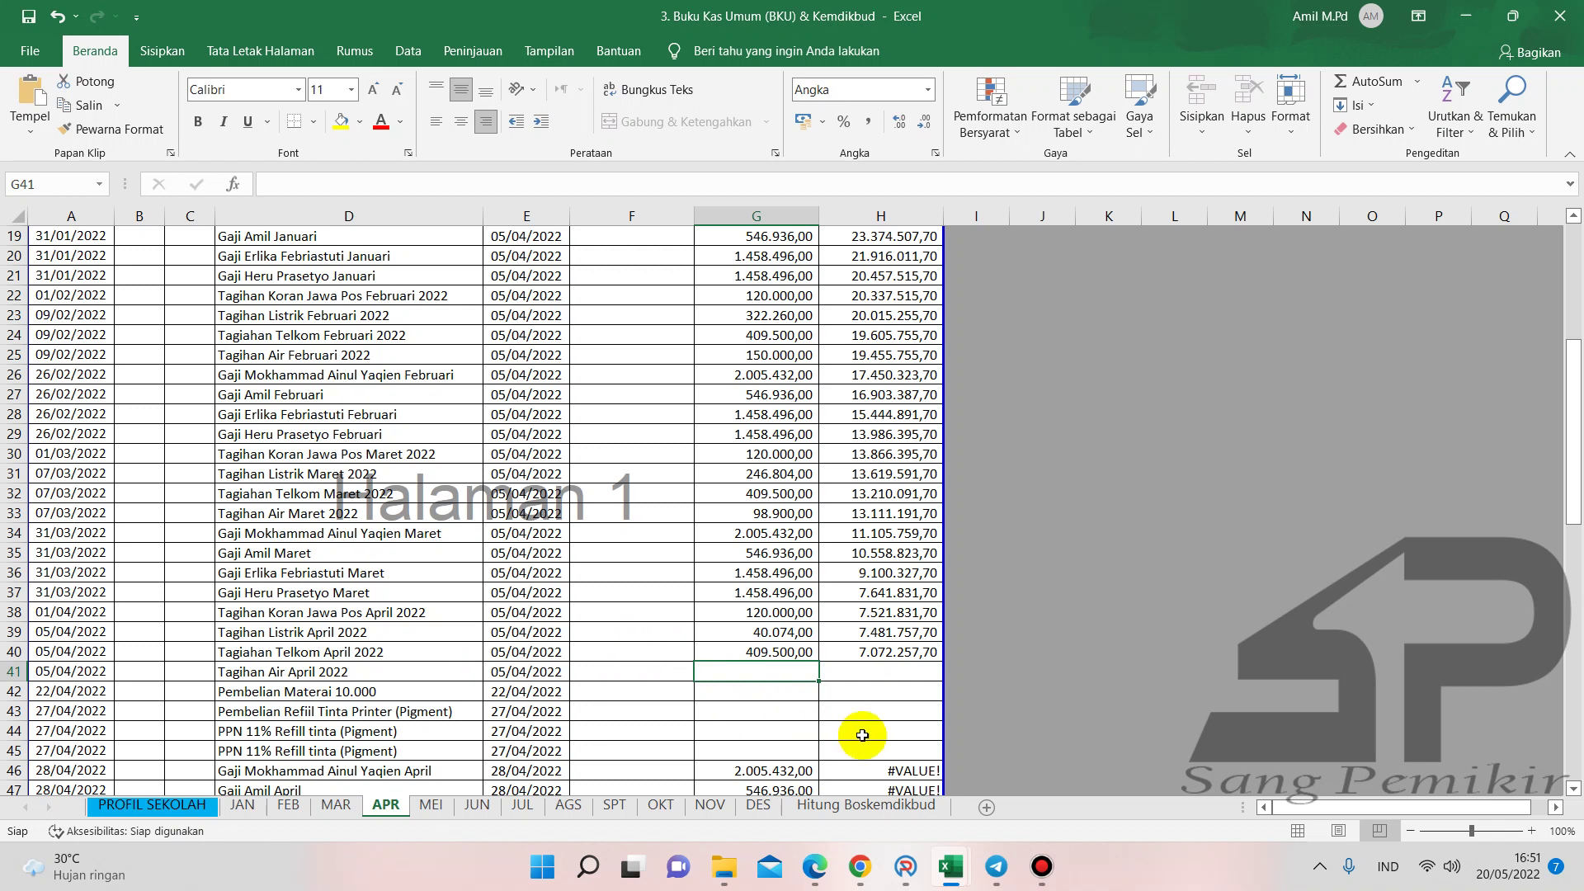
# - Review the Telkom receipt PDF in Edge for the 409.500 Internet payment
pyautogui.click(906, 866)
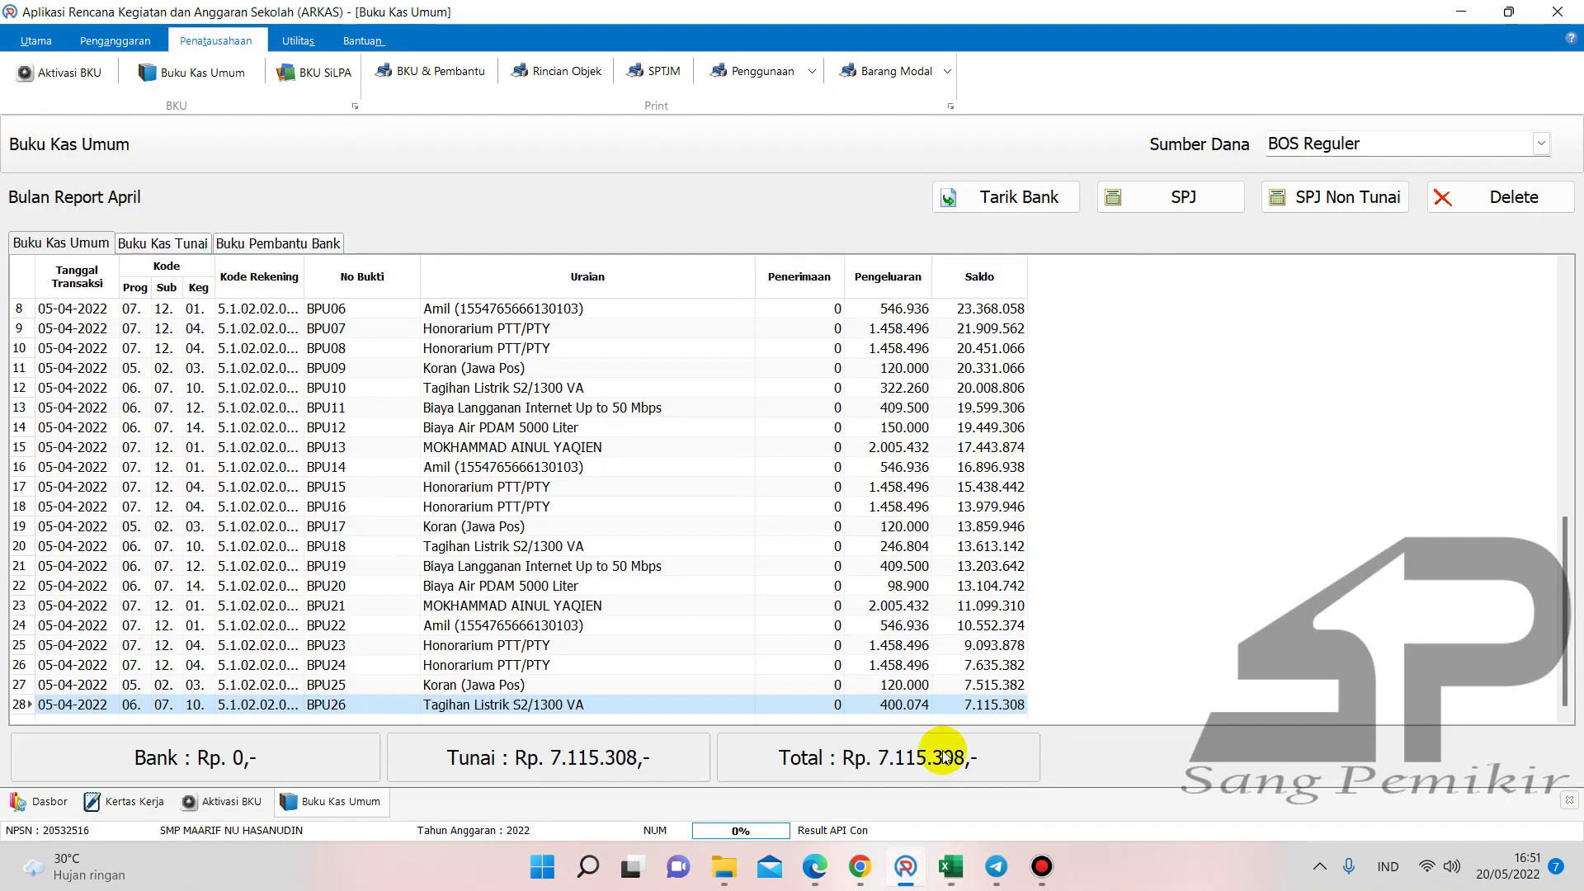
pyautogui.click(814, 866)
pyautogui.click(334, 17)
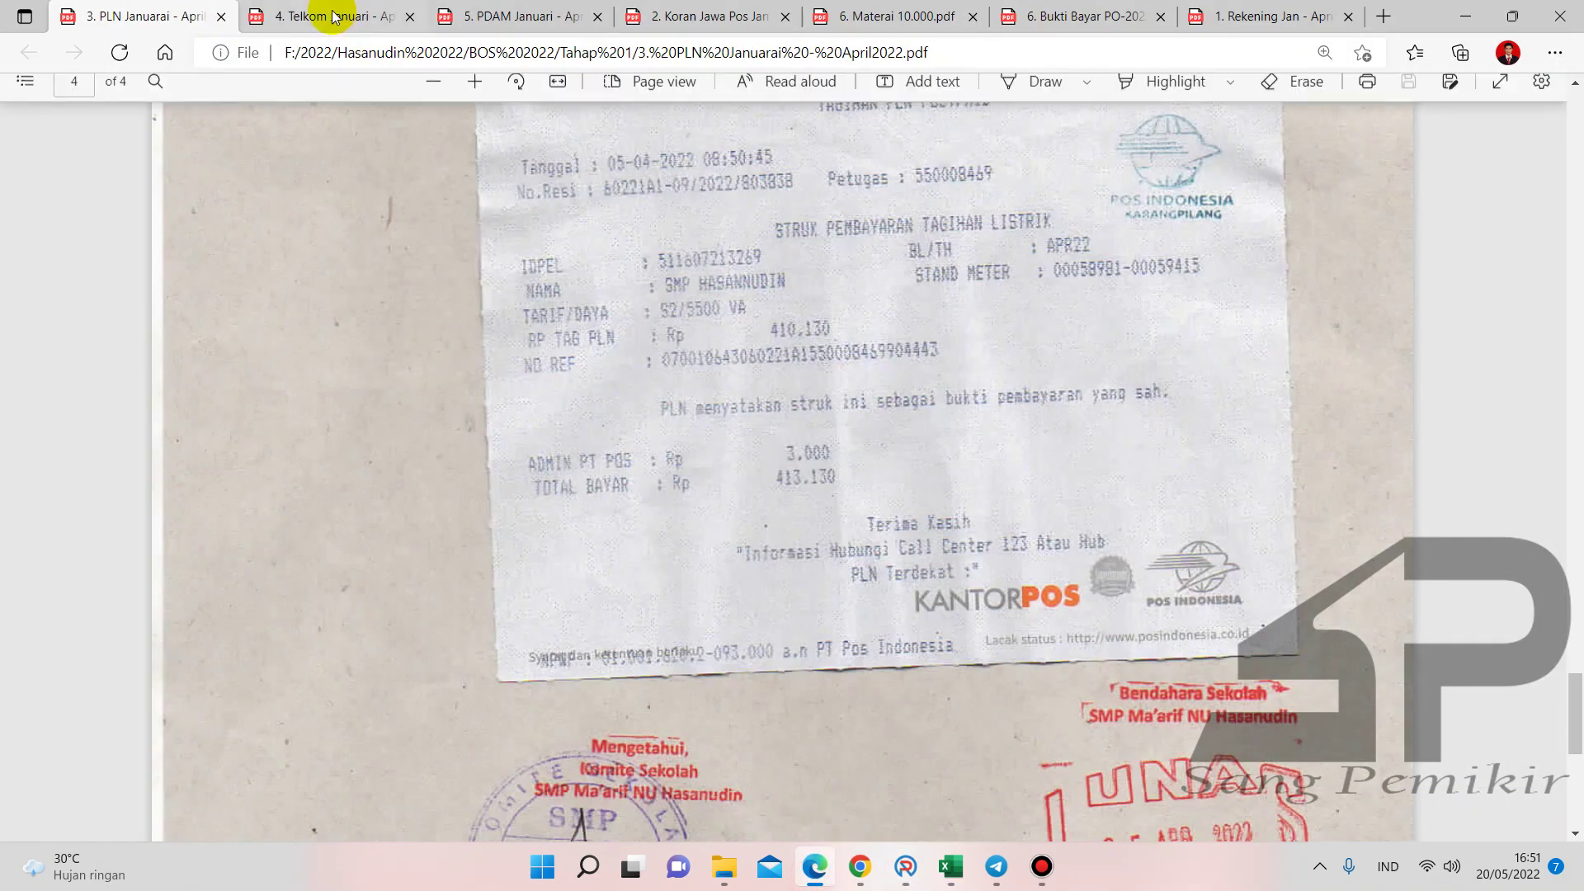
pyautogui.scroll(-5, 789, 419)
pyautogui.scroll(10, 789, 419)
pyautogui.scroll(-6, 788, 419)
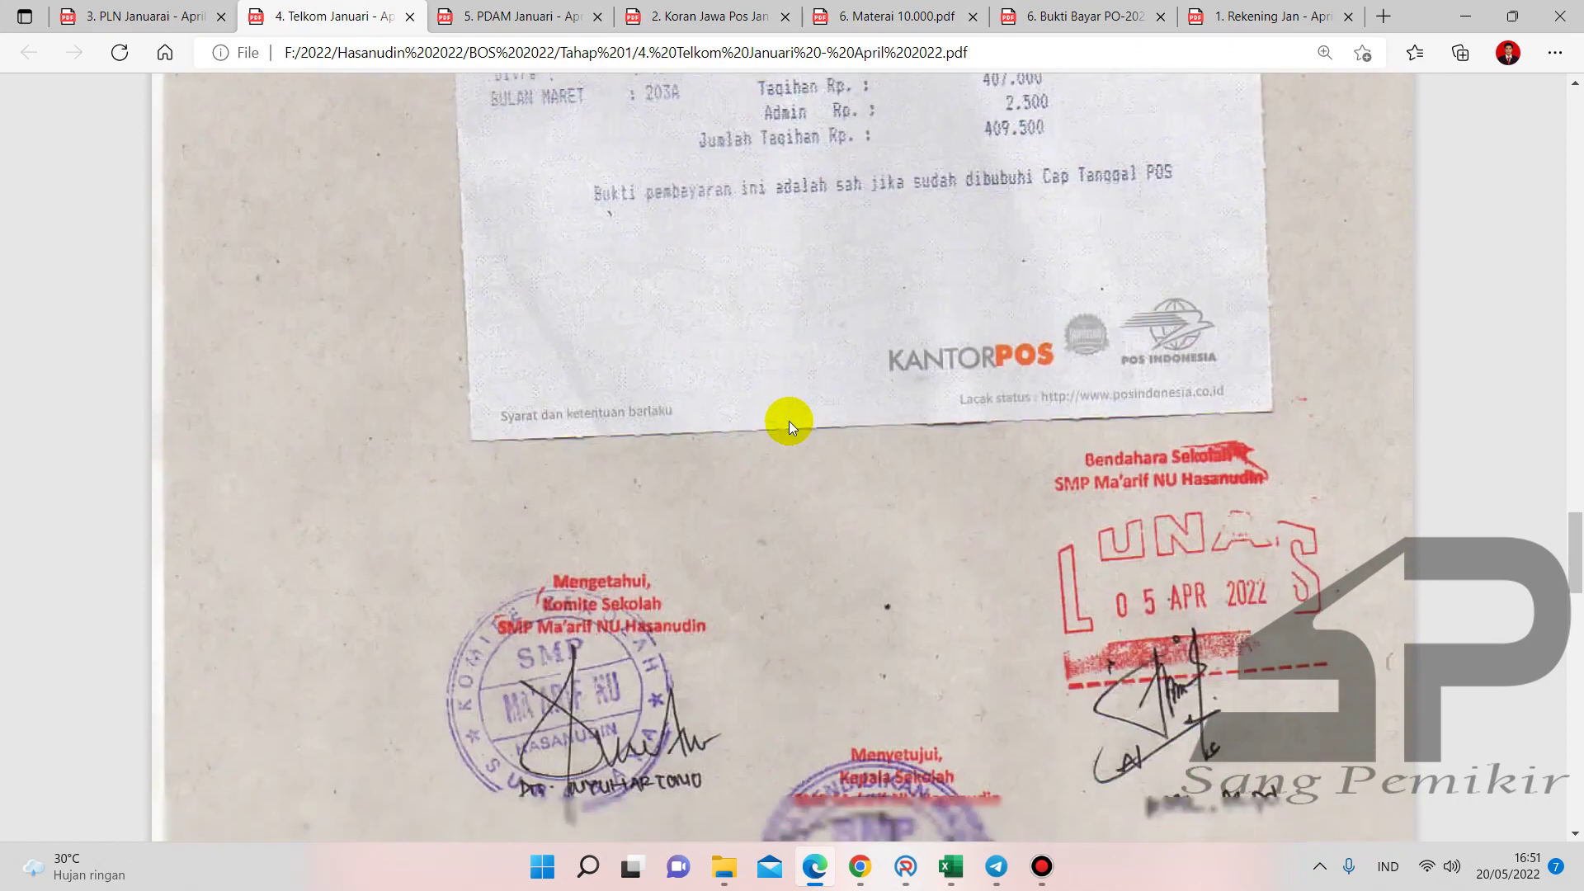
pyautogui.scroll(2, 924, 339)
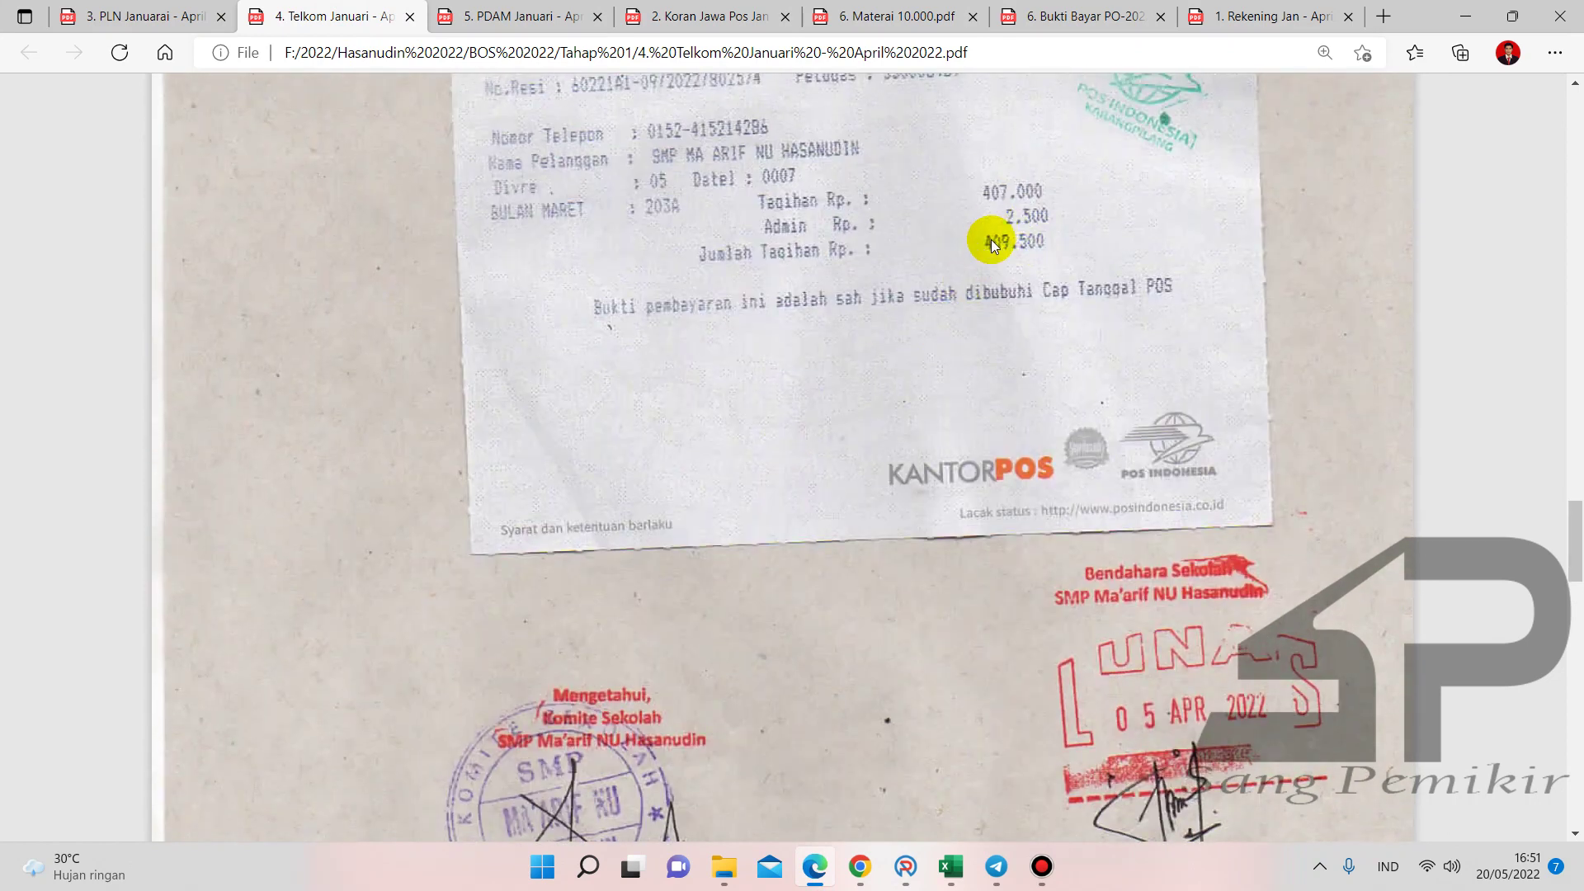
# - Save BPU27, Biaya Langganan Internet Up to 50 Mbps, volume 1 without tax, for 409.500
pyautogui.click(906, 865)
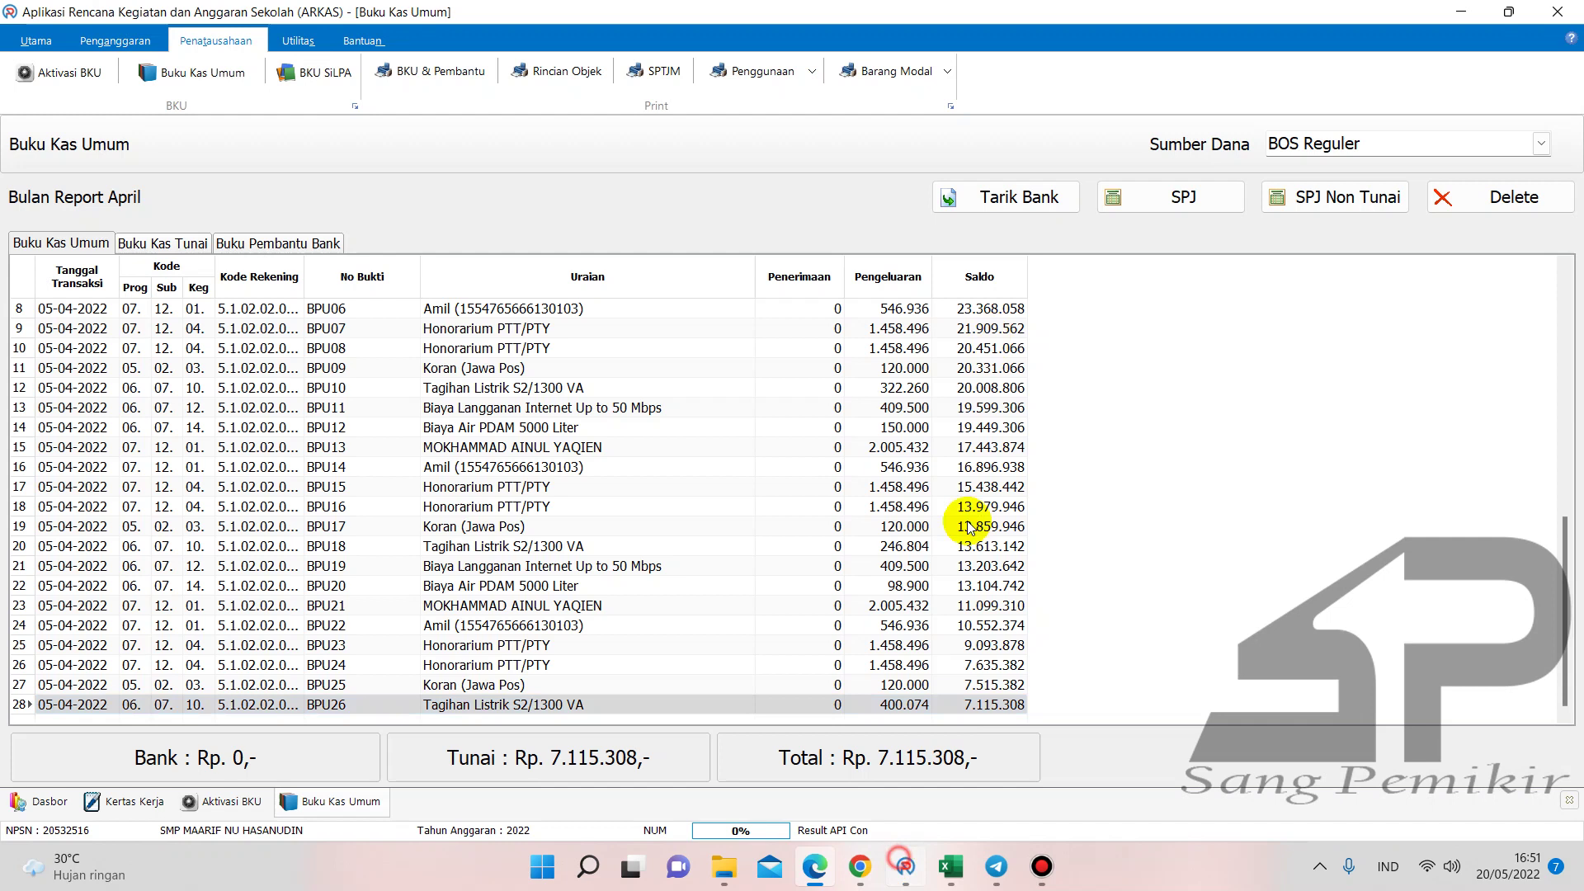
pyautogui.click(1110, 212)
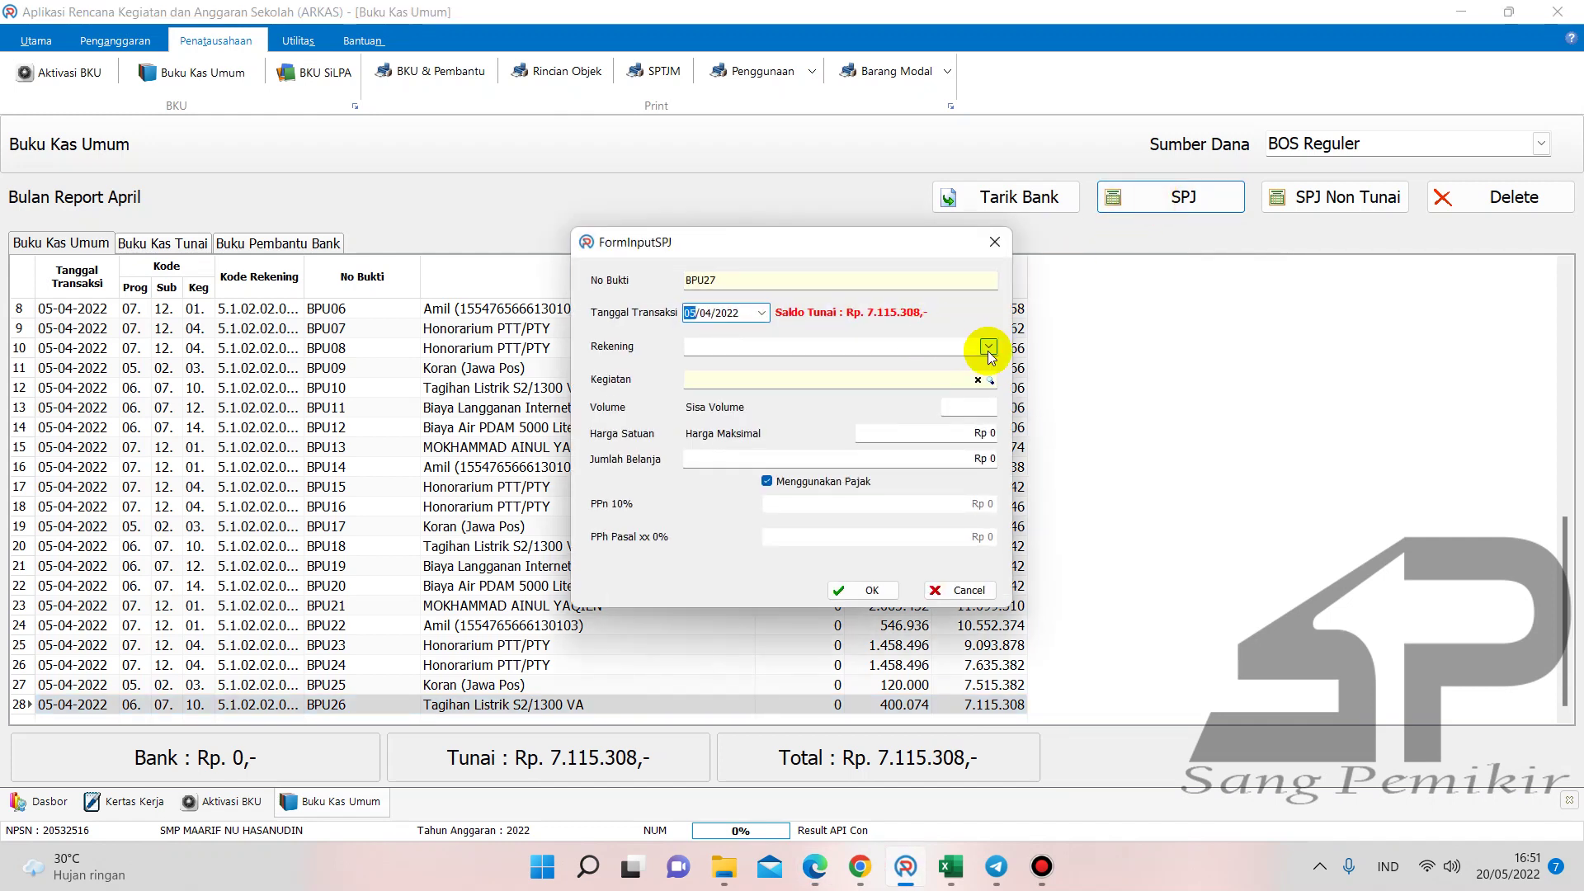
pyautogui.click(990, 347)
pyautogui.click(928, 452)
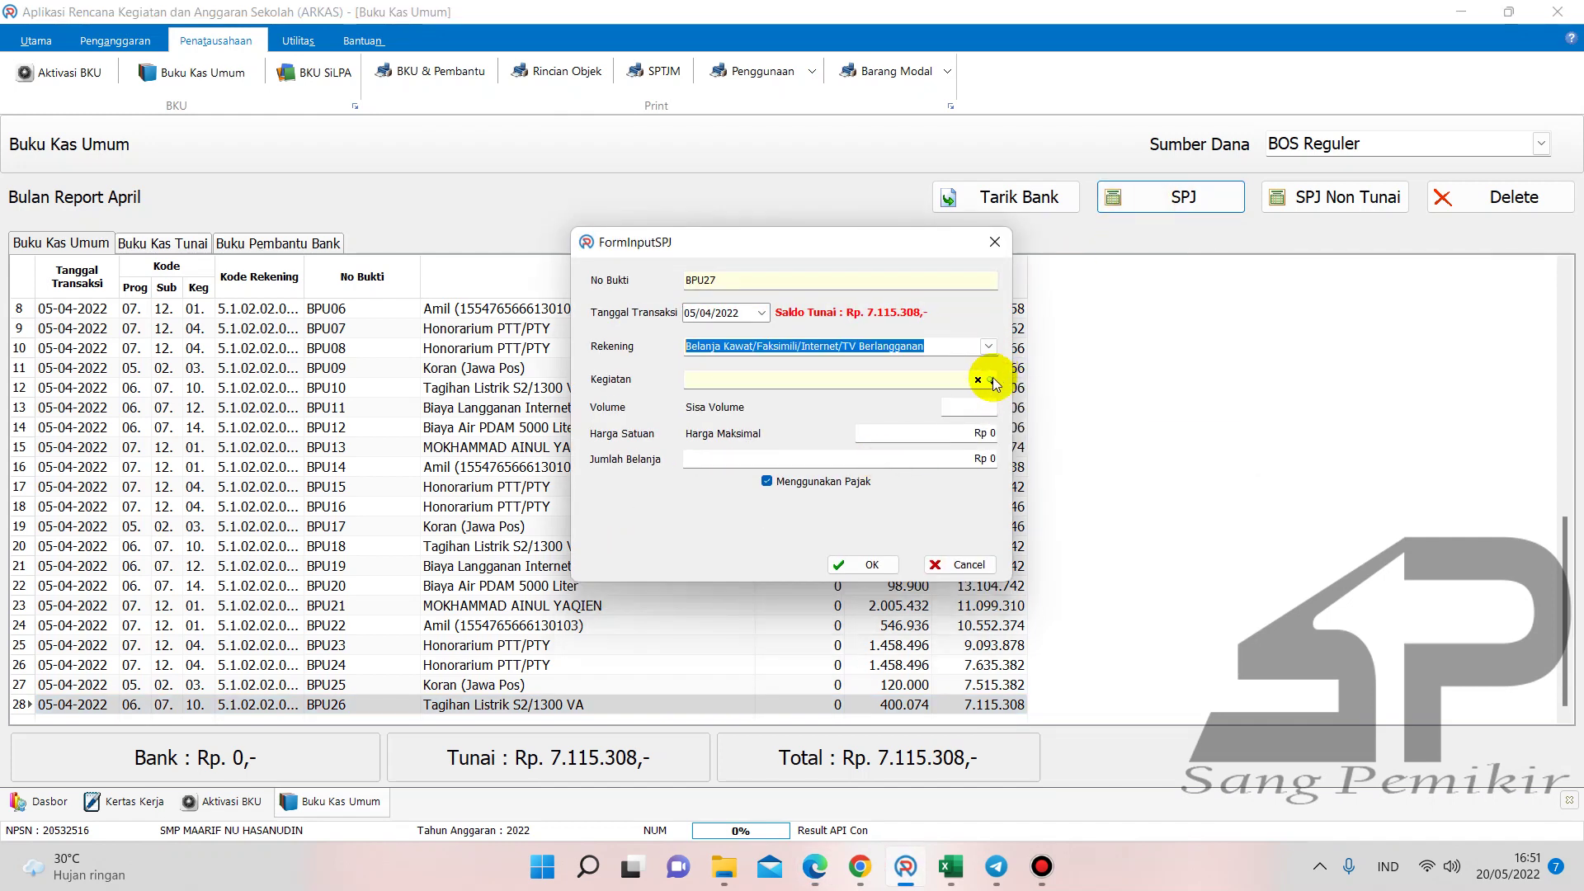
pyautogui.click(998, 381)
pyautogui.doubleClick(1085, 466)
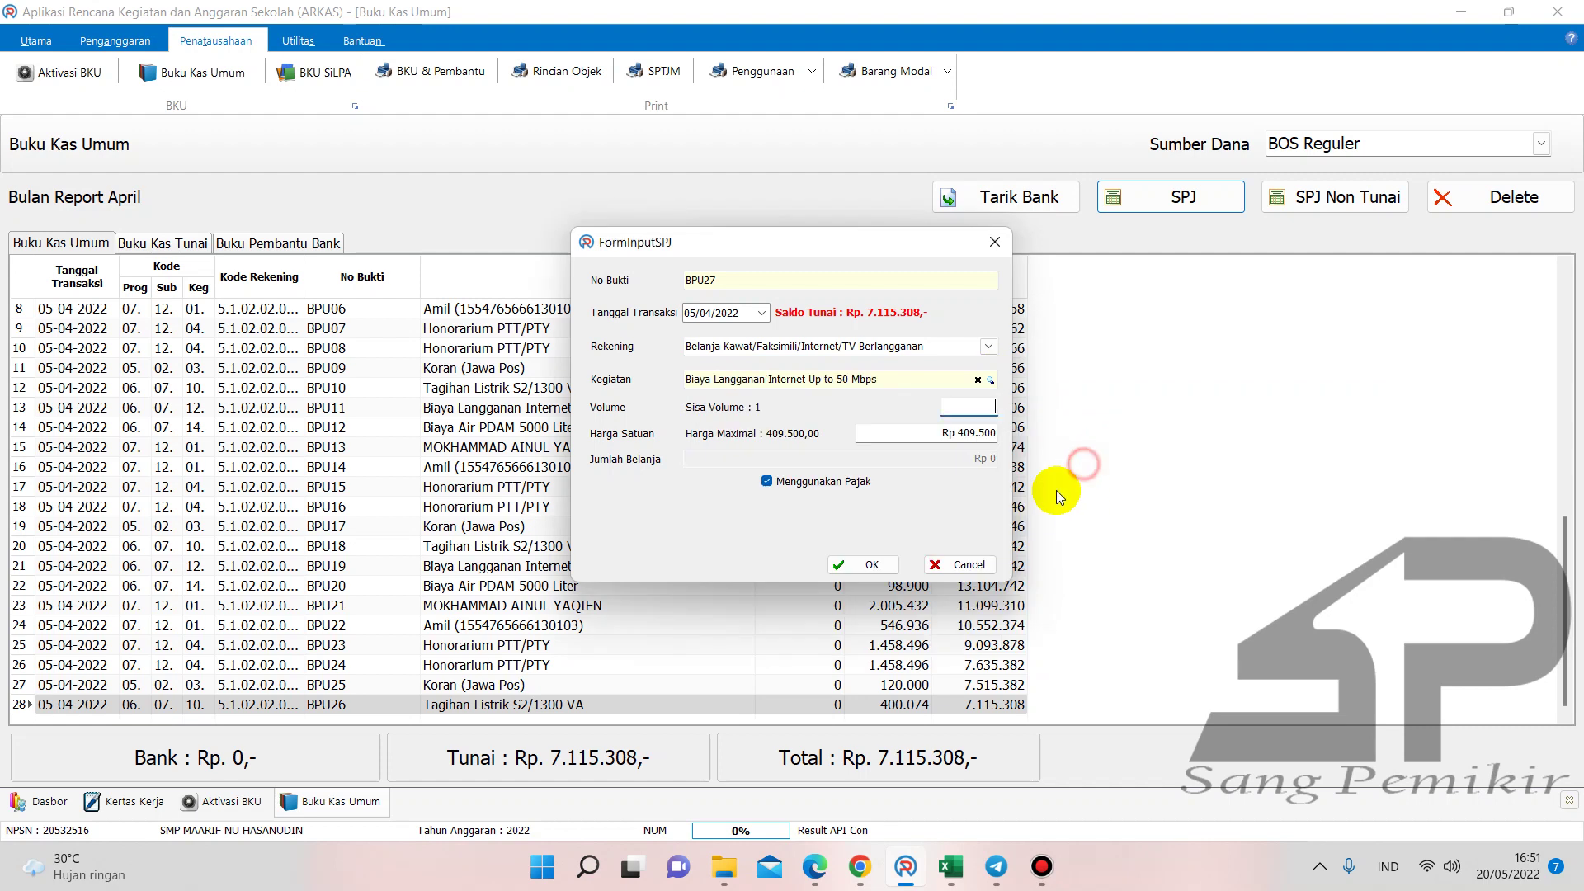
pyautogui.write('1')
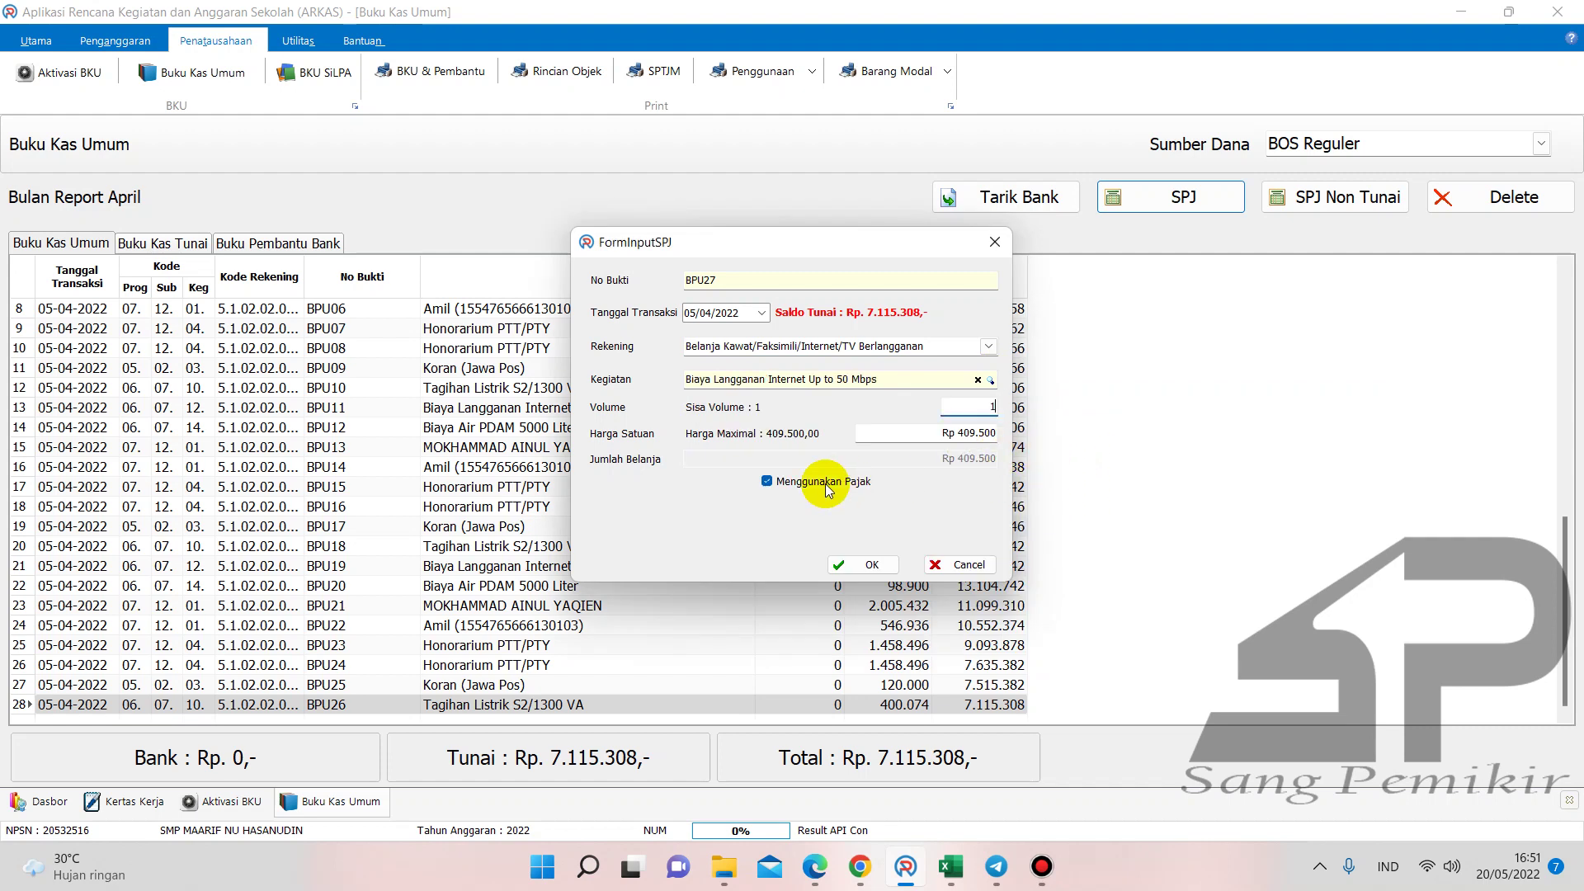
pyautogui.click(767, 481)
pyautogui.click(838, 506)
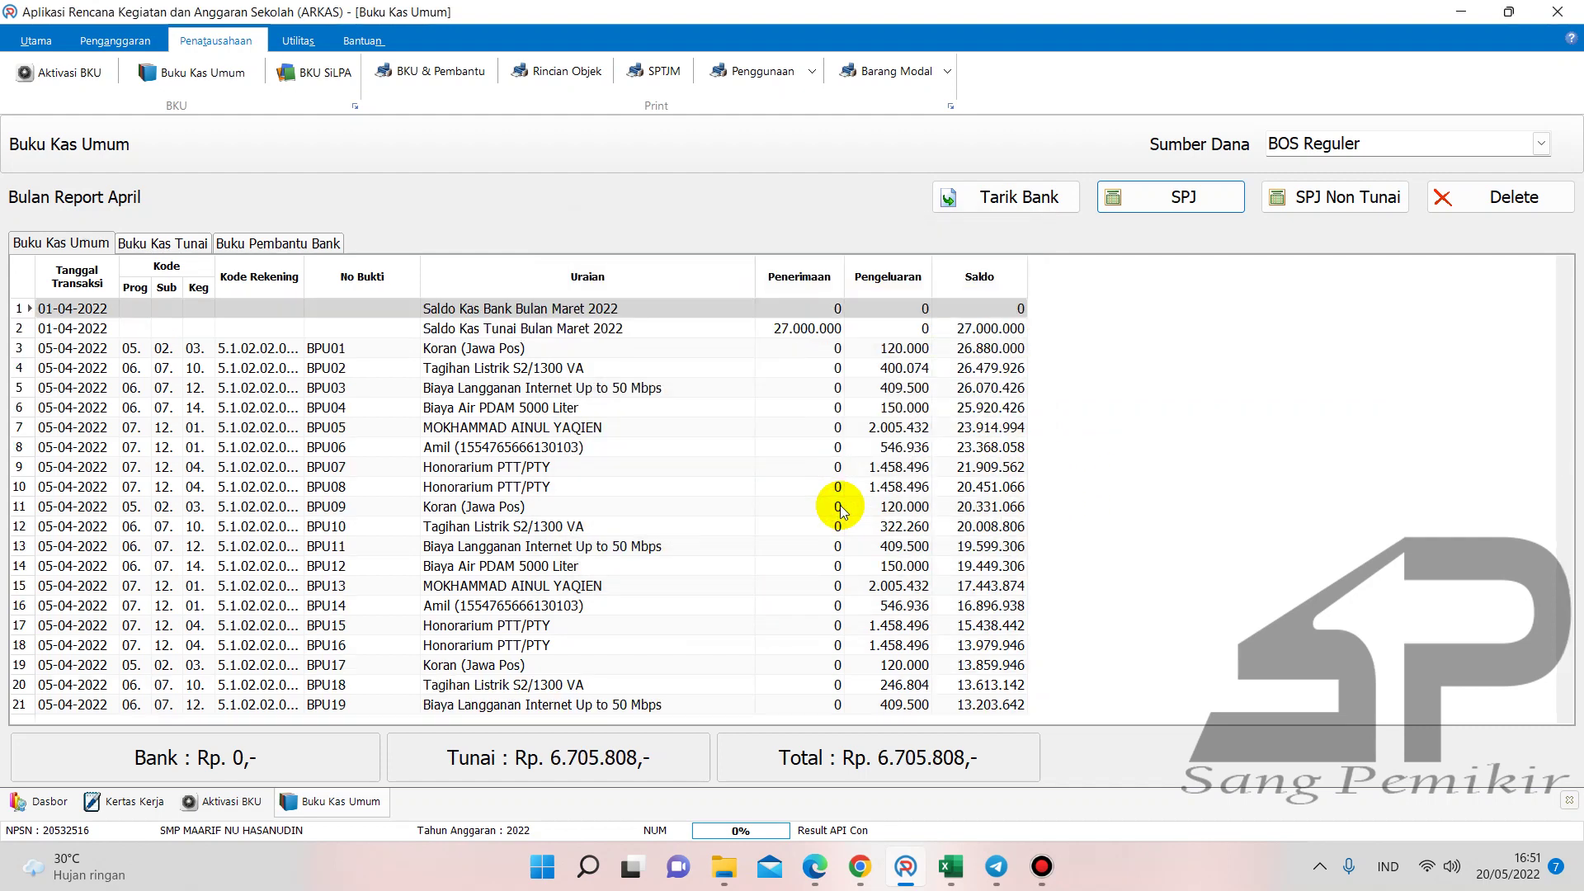
pyautogui.moveTo(1561, 449); pyautogui.dragTo(1561, 696)
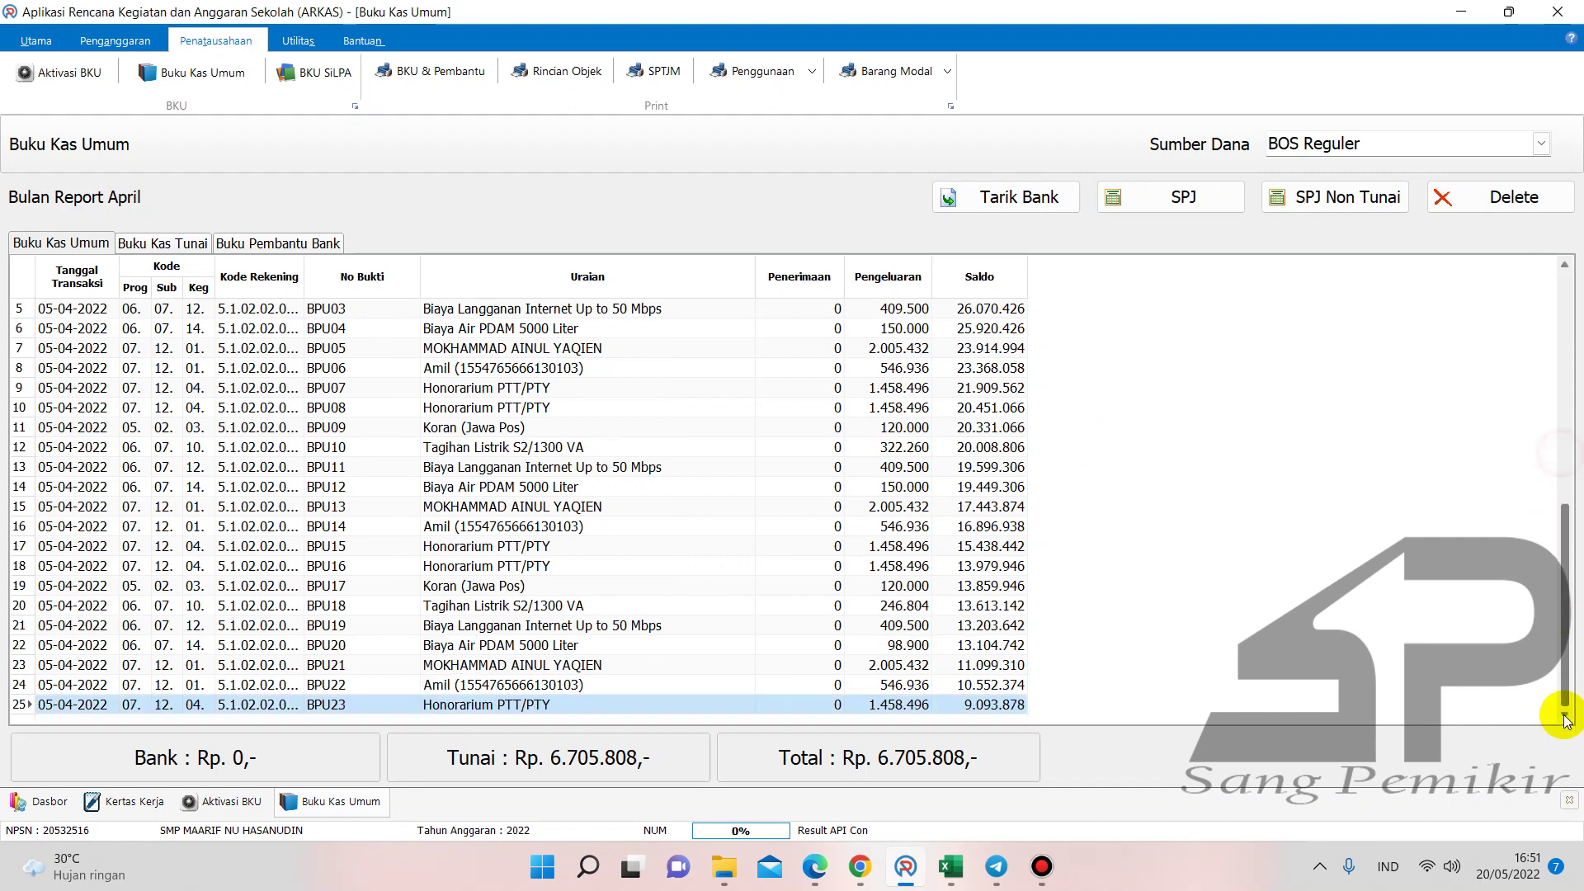
pyautogui.scroll(-2, 959, 706)
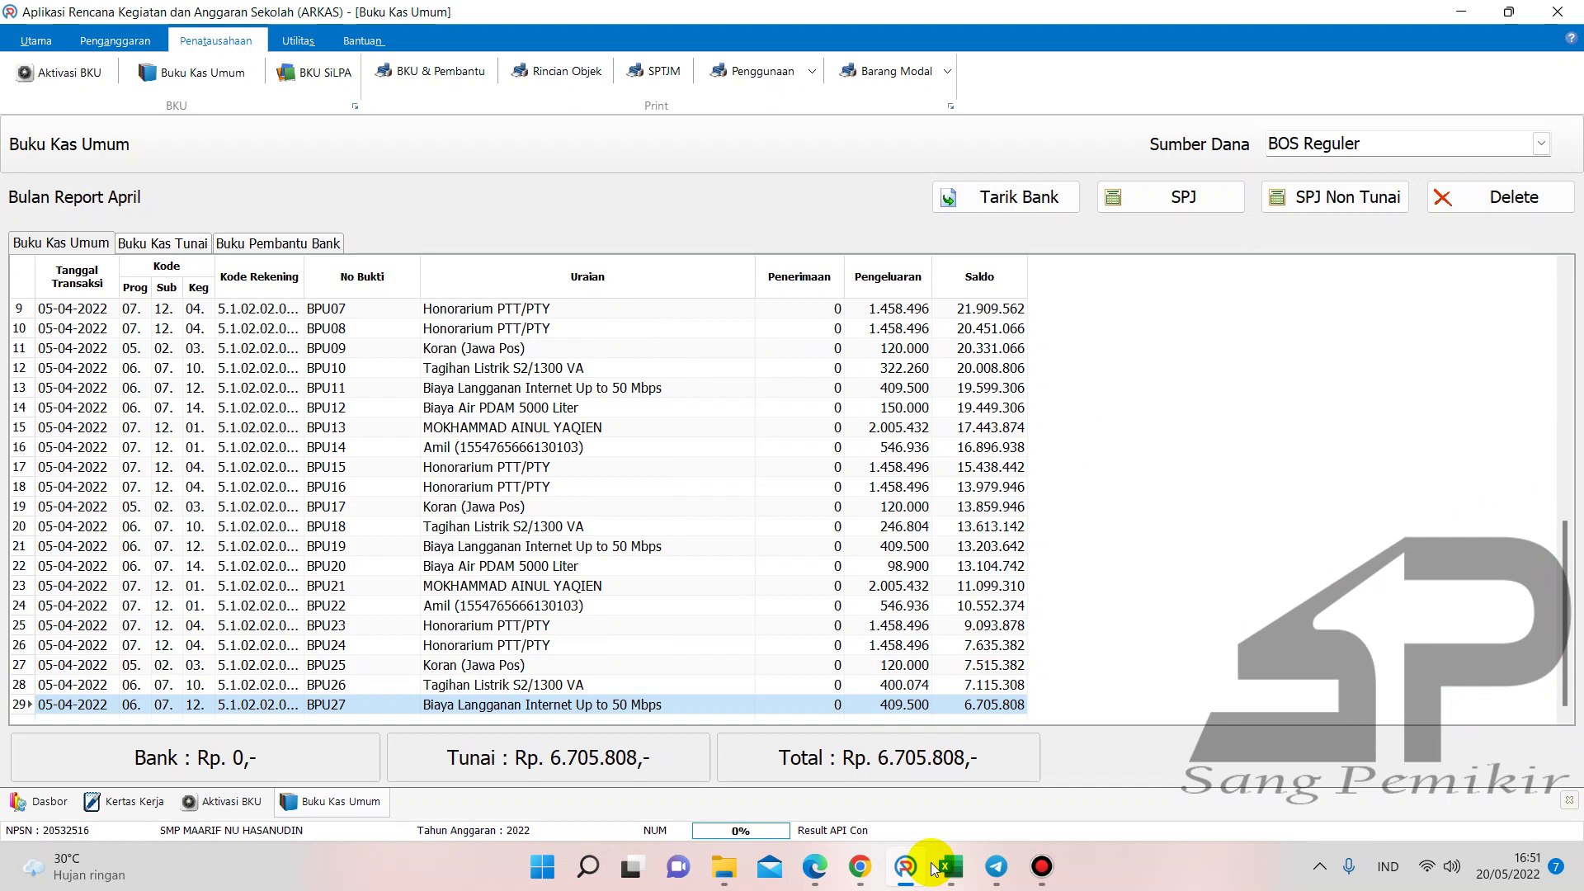
pyautogui.click(947, 866)
# - Inspect cell F39 in the Buku Pembantu KAS & K7b APR sheet, then select G40 in the BKU workbook
pyautogui.click(807, 794)
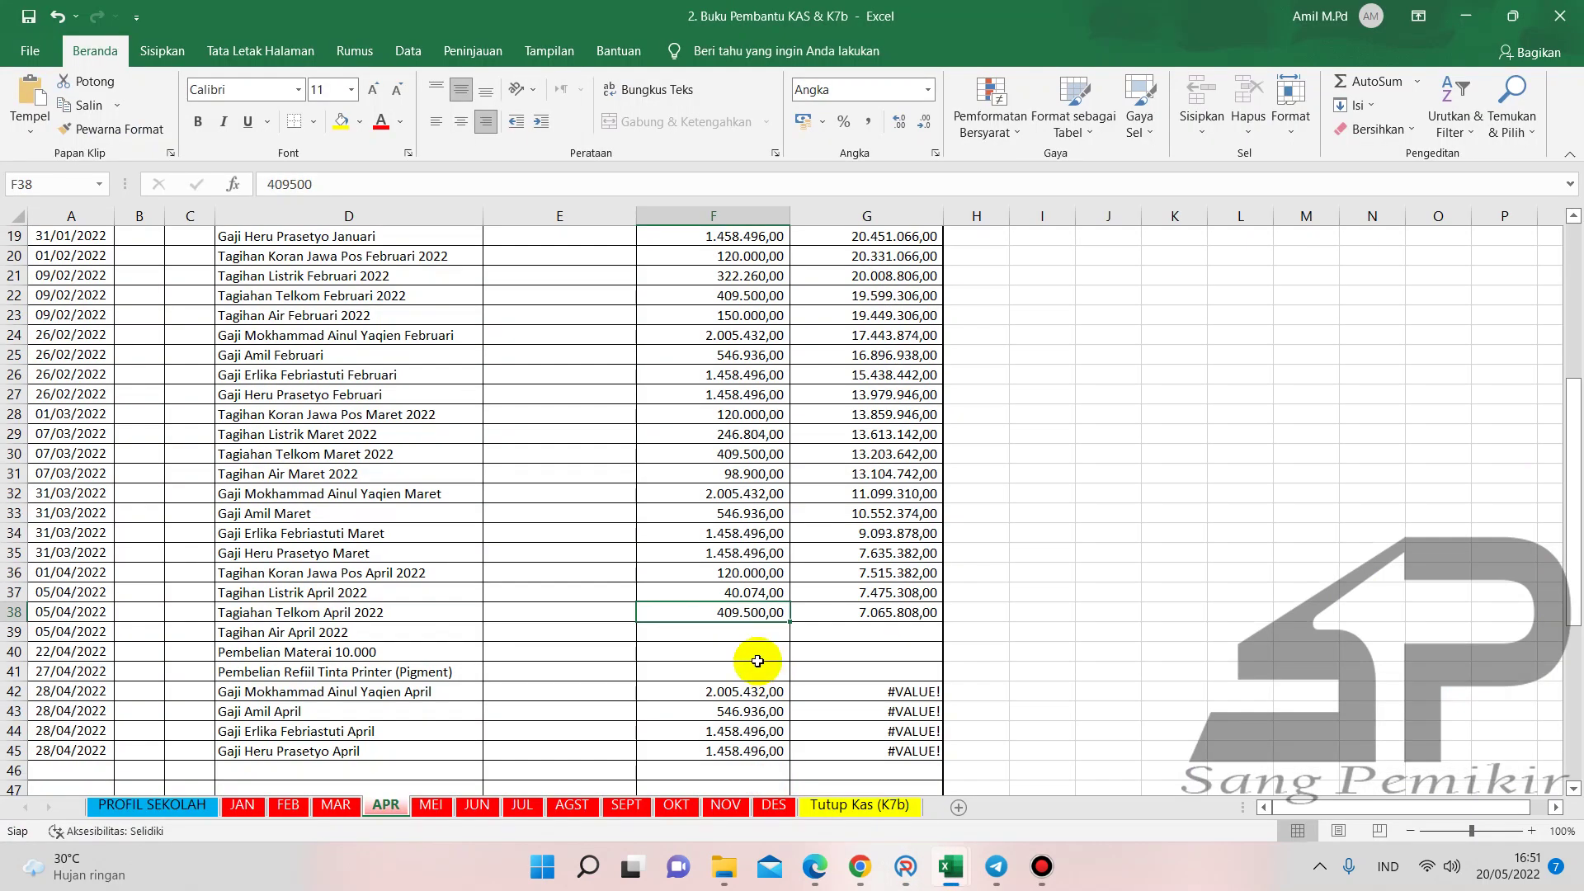
pyautogui.click(673, 633)
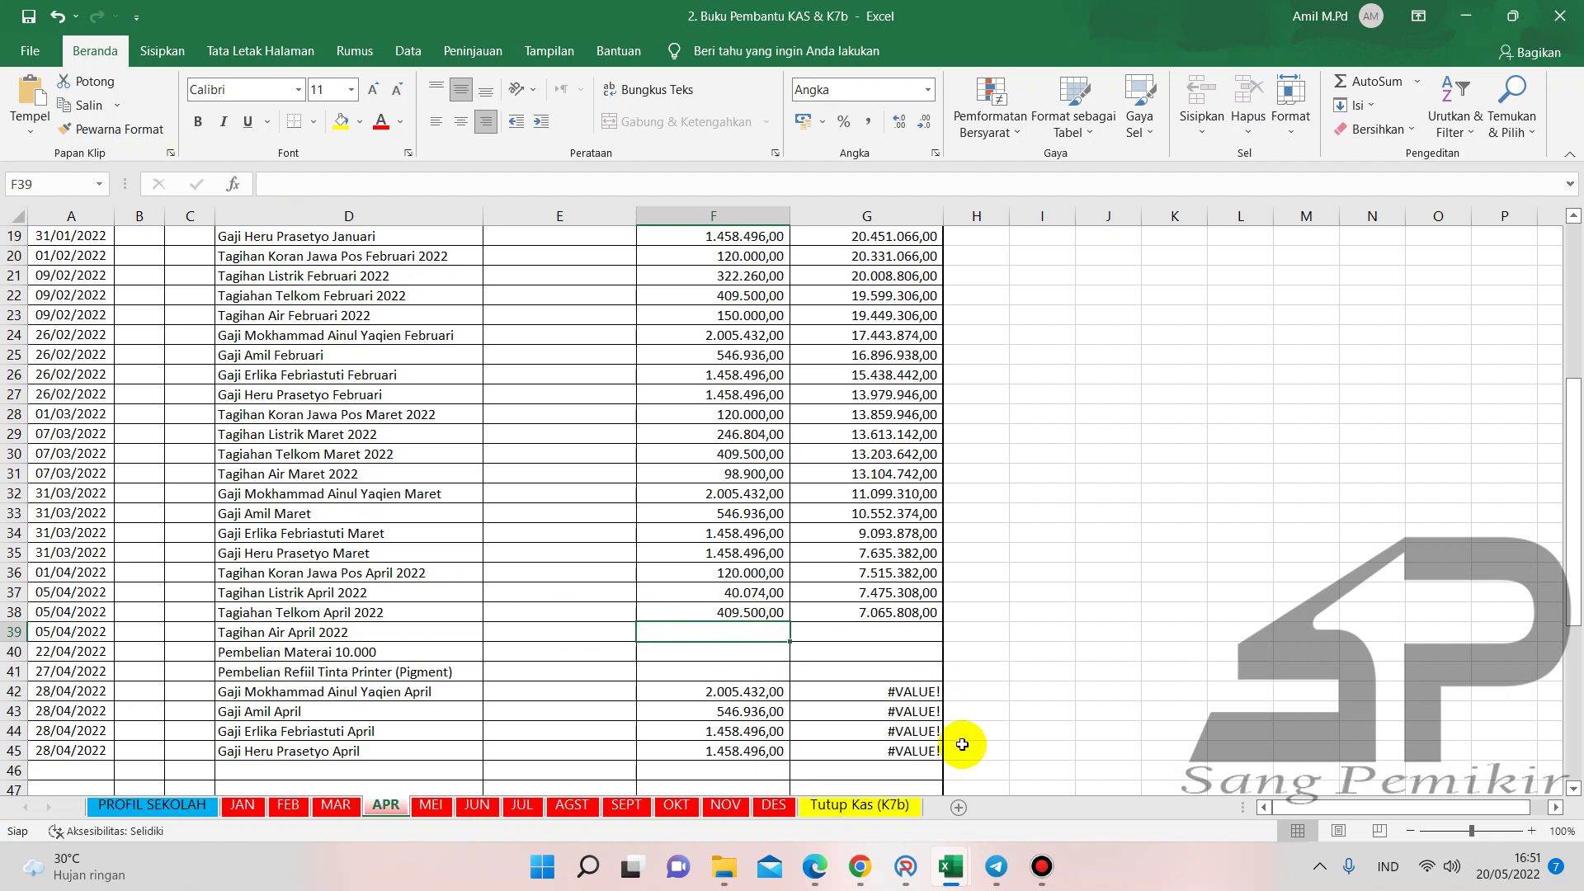
pyautogui.click(947, 866)
pyautogui.click(1012, 804)
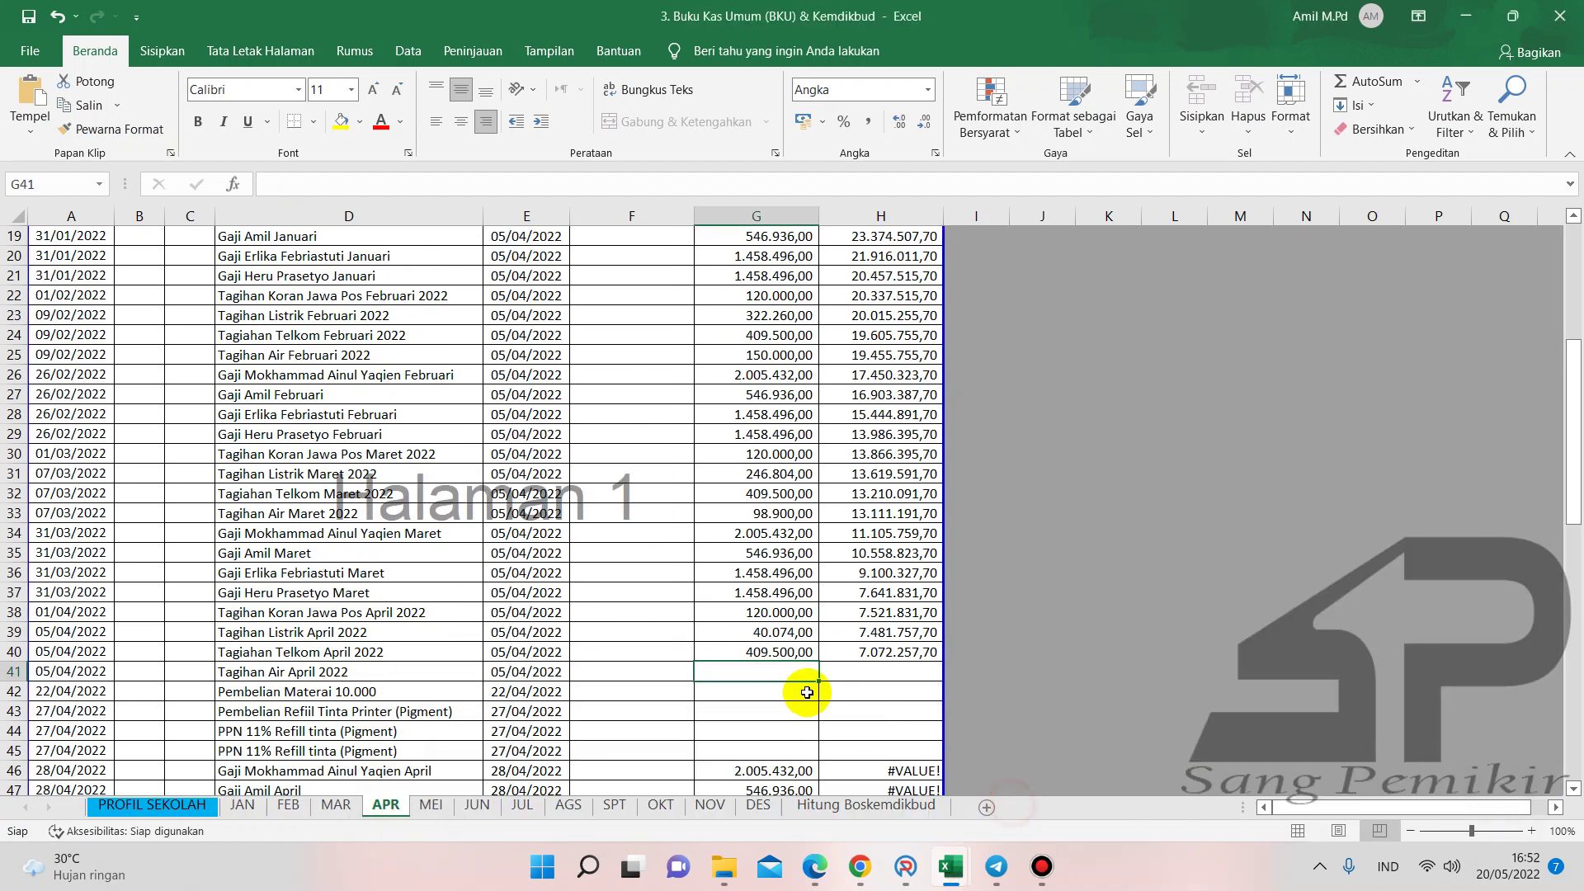
pyautogui.click(757, 652)
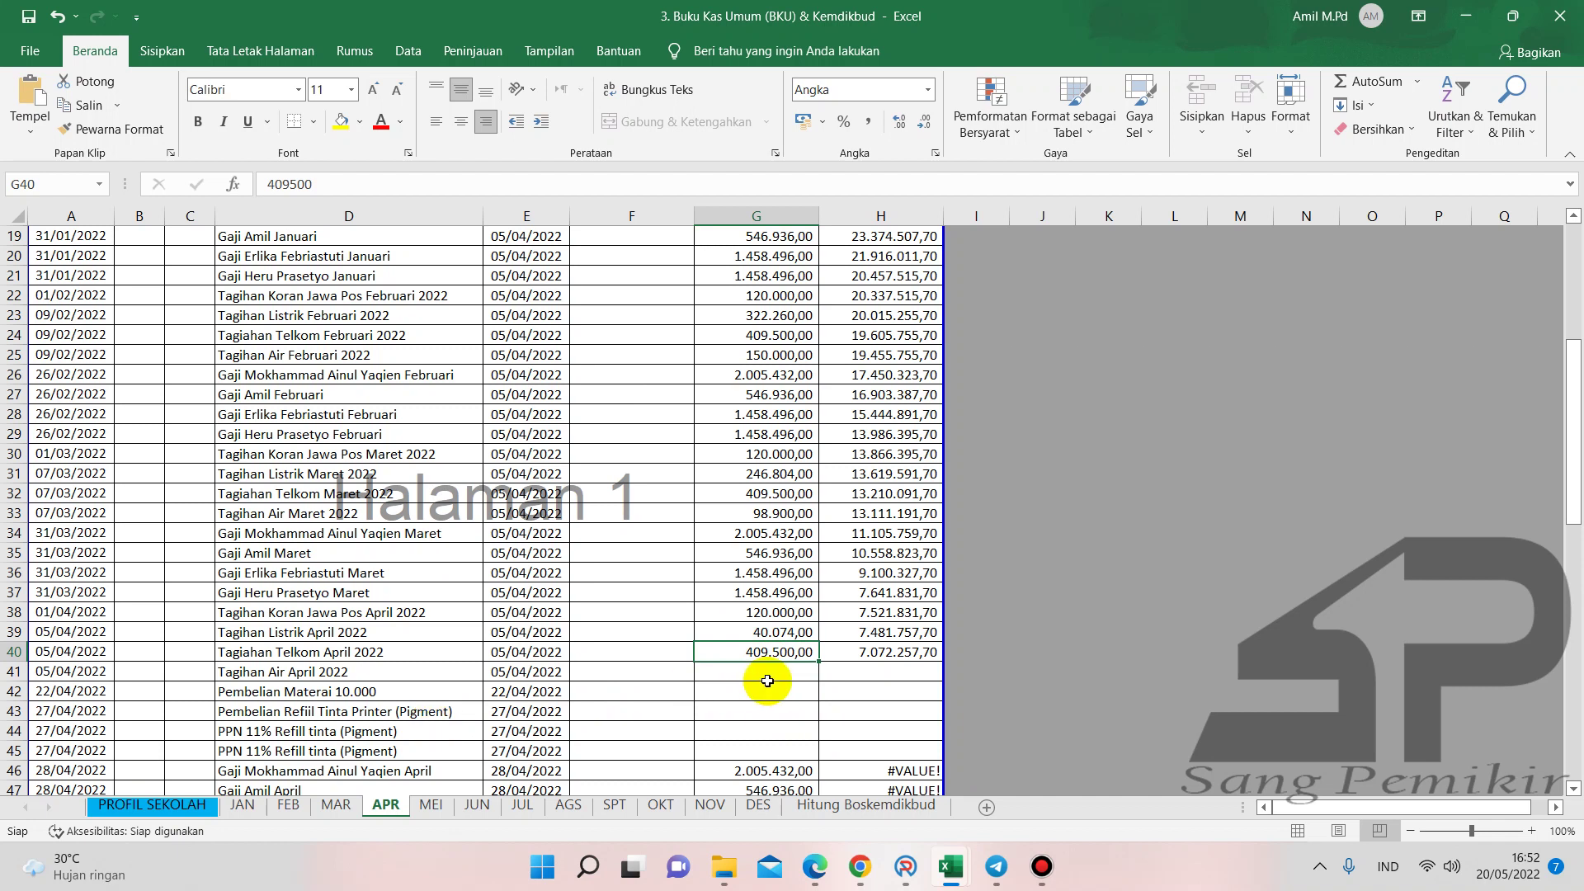
# - Check the '5. PDAM Januari - April 2022' receipt in Edge for the 104.440 total, then return to ARKAS
pyautogui.click(815, 866)
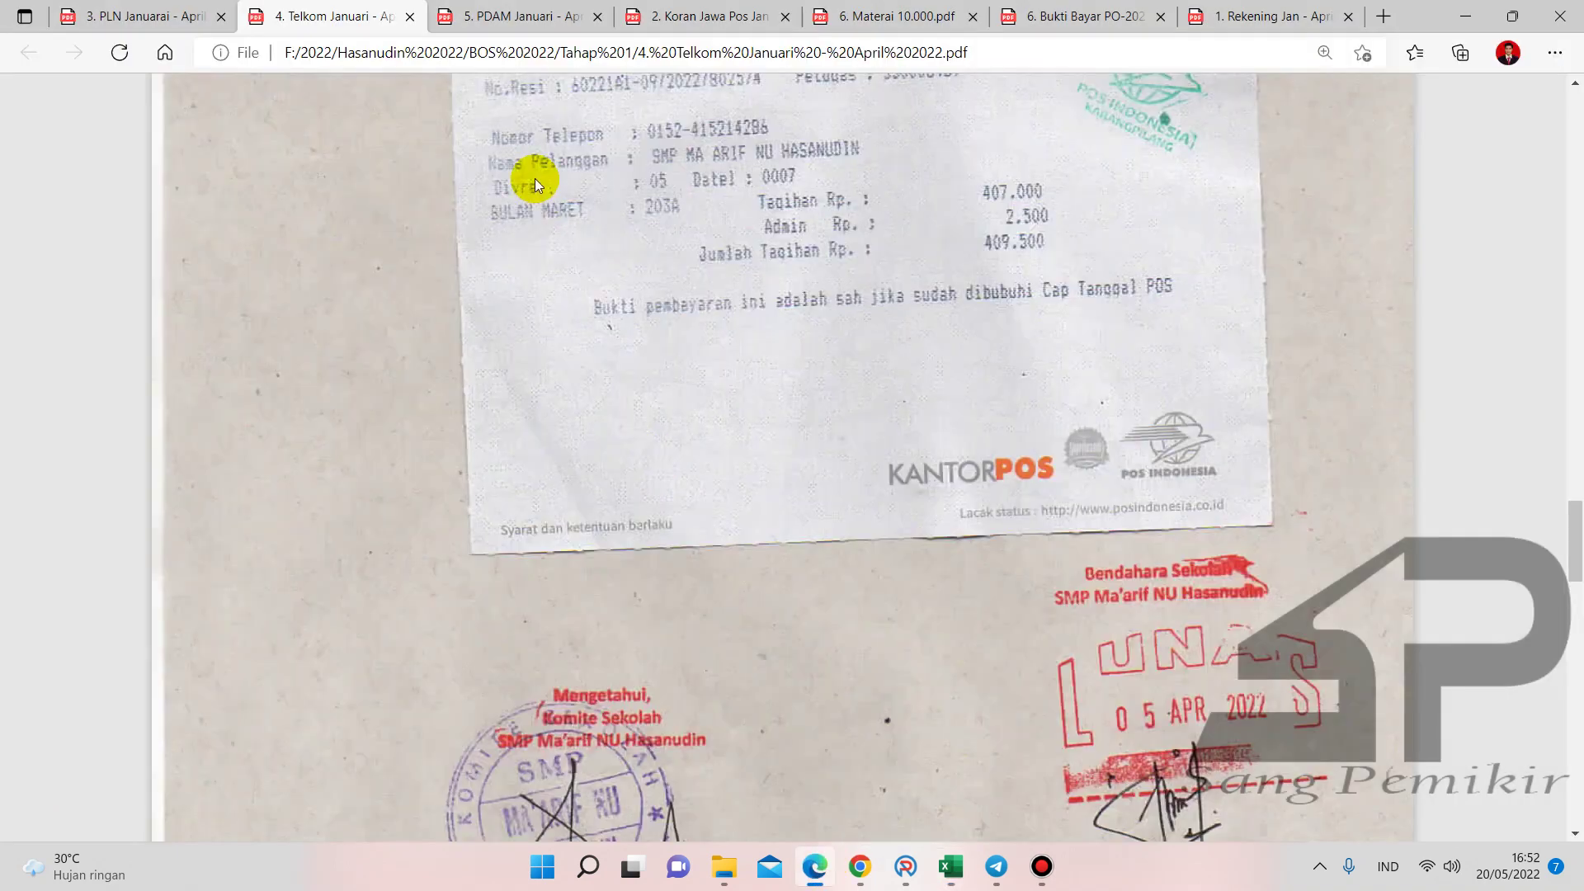
pyautogui.click(503, 16)
pyautogui.scroll(-10, 874, 446)
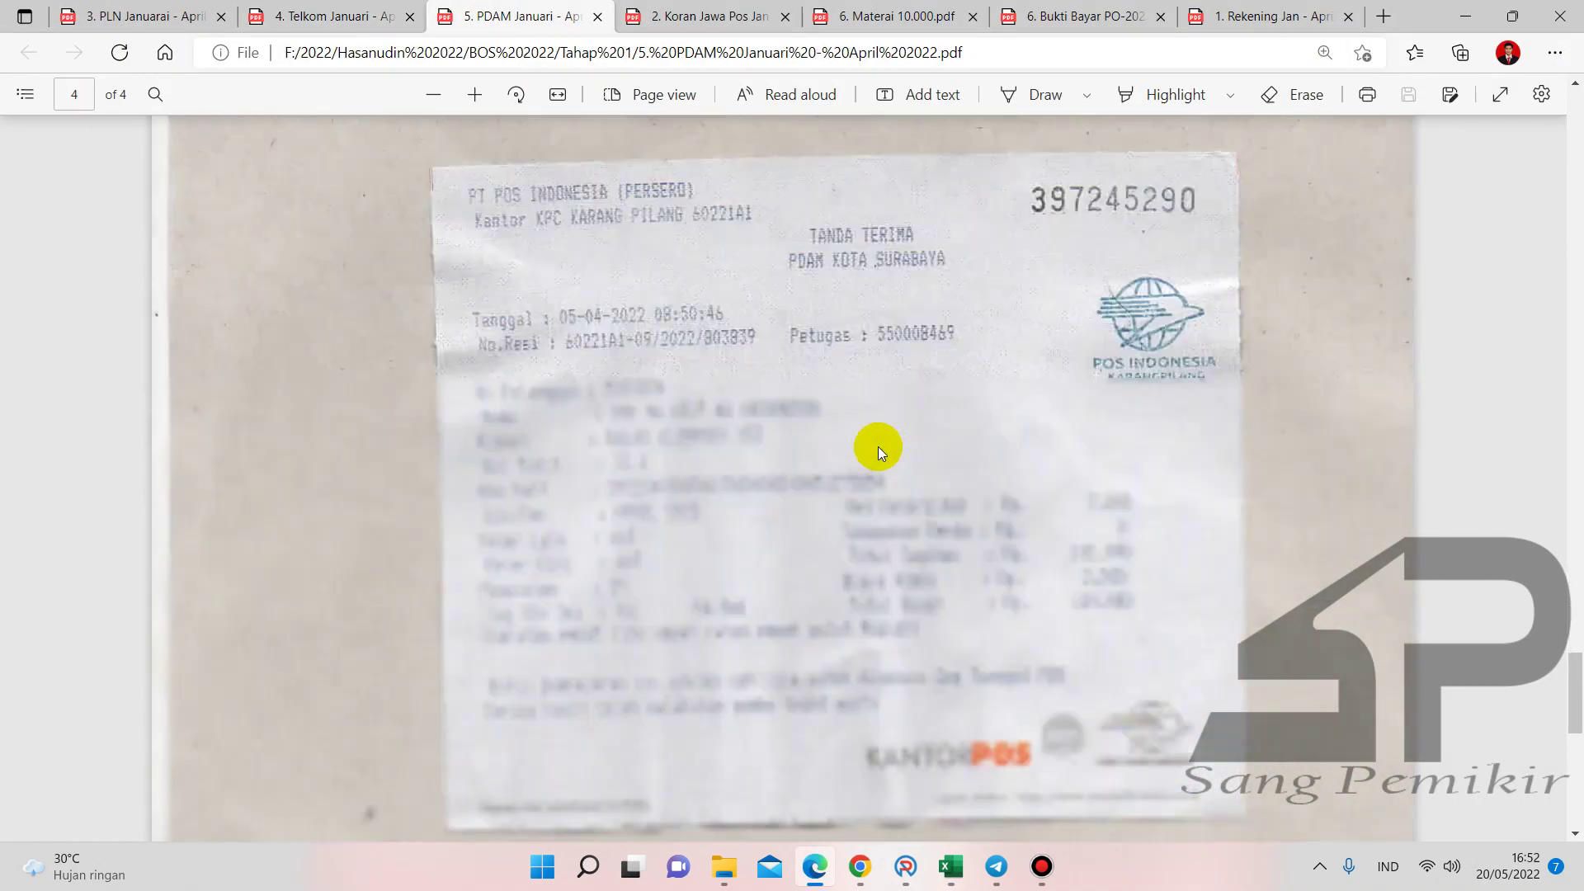
pyautogui.scroll(-8, 878, 447)
pyautogui.scroll(4, 878, 447)
pyautogui.scroll(2, 1072, 368)
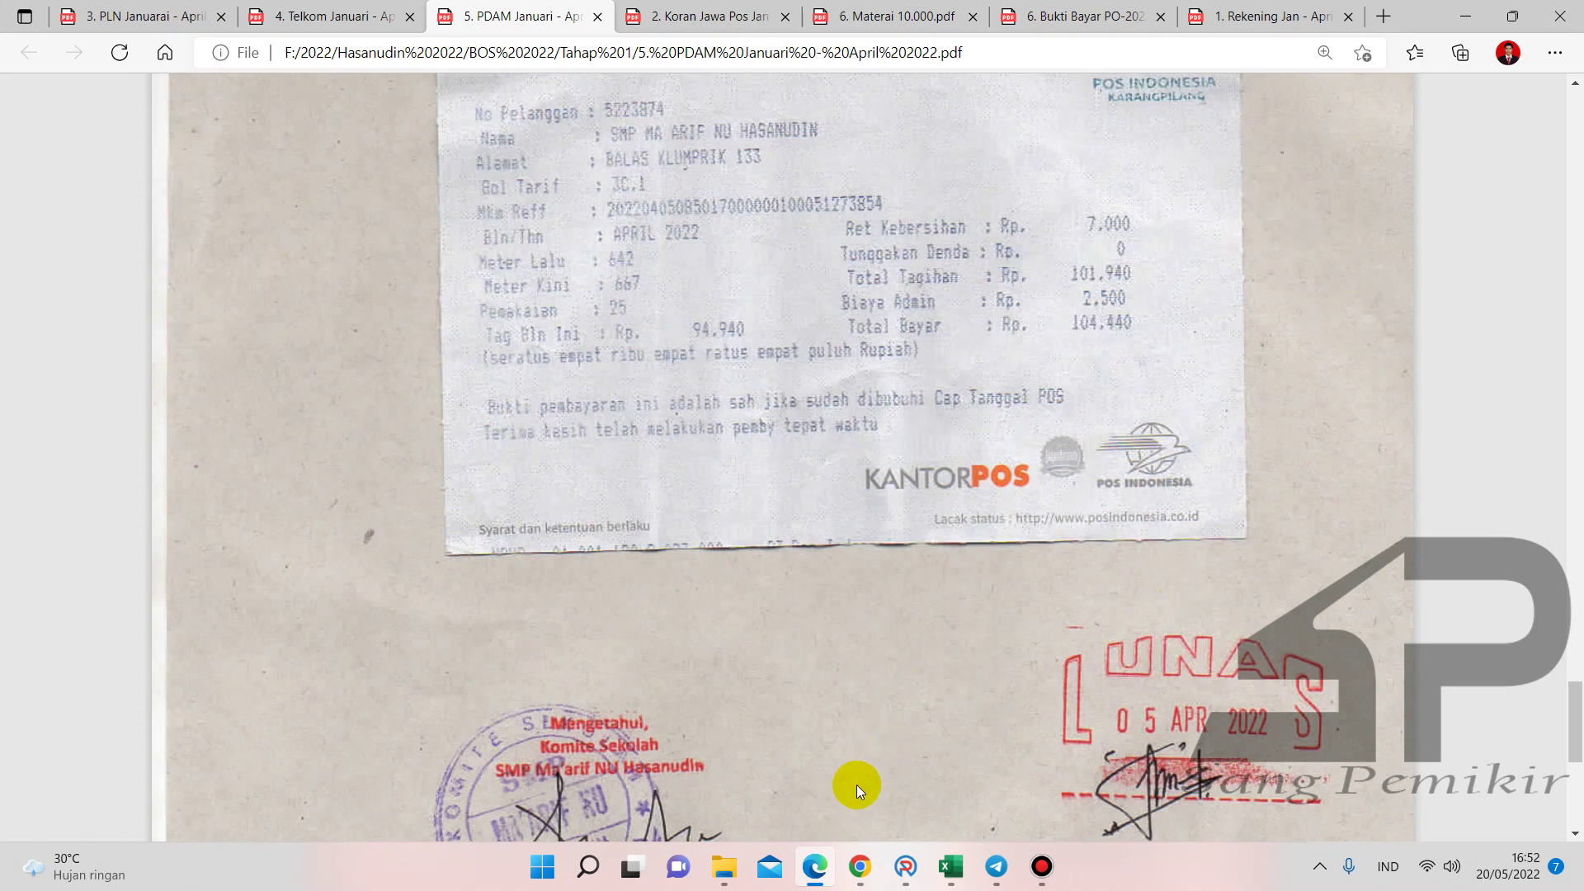
pyautogui.click(907, 863)
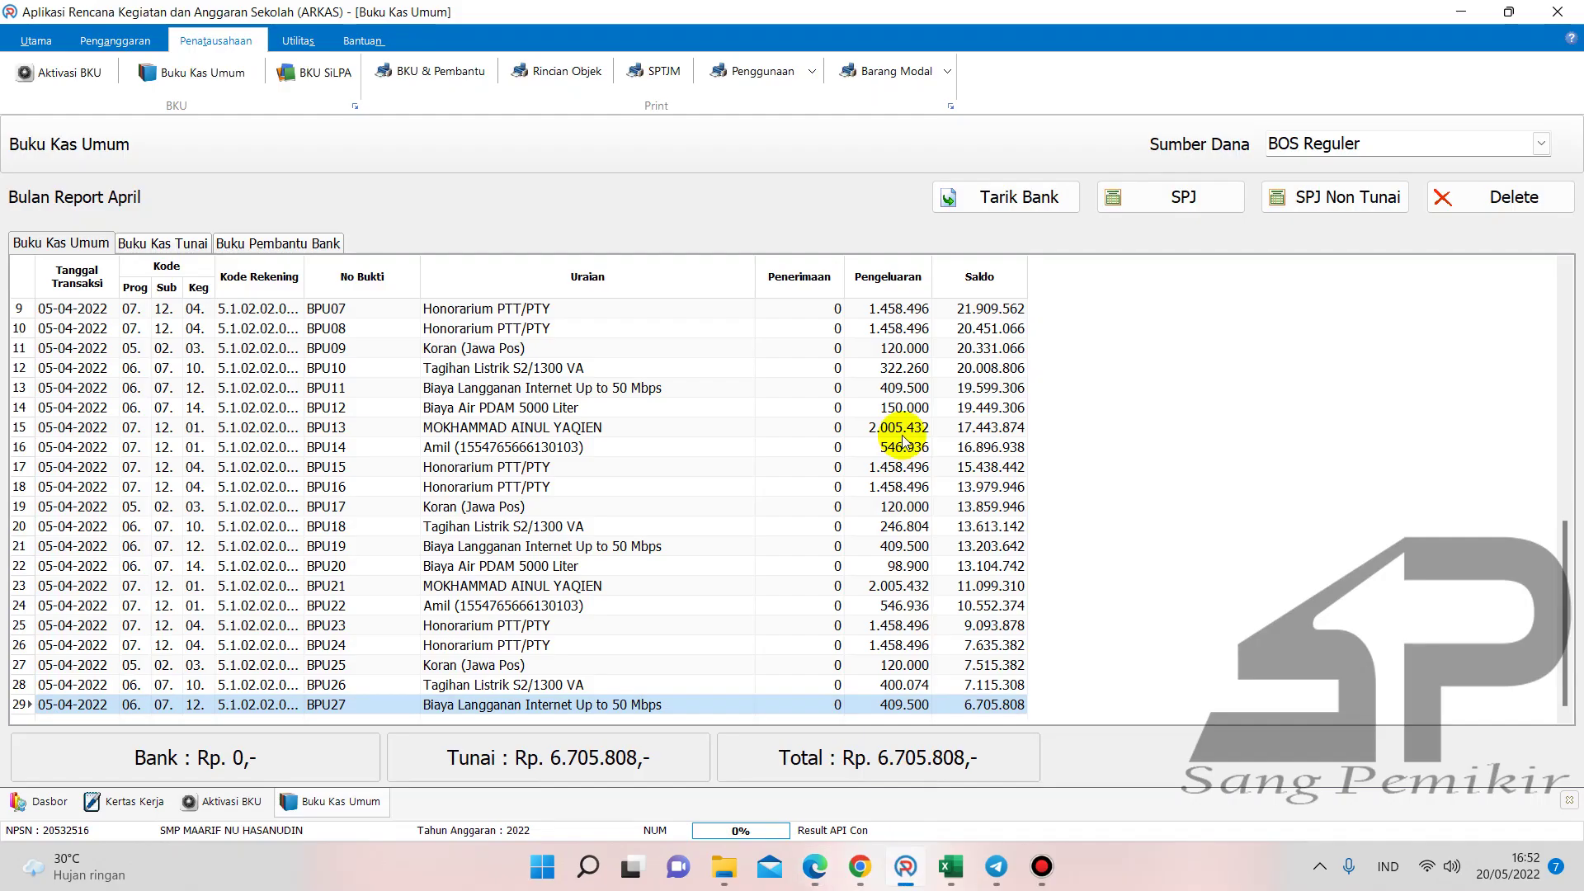
# - Start an SPJ entry for Belanja Tagihan Air, April Biaya Air PDAM 5000 Liter, volume 1
pyautogui.click(1206, 197)
pyautogui.click(989, 346)
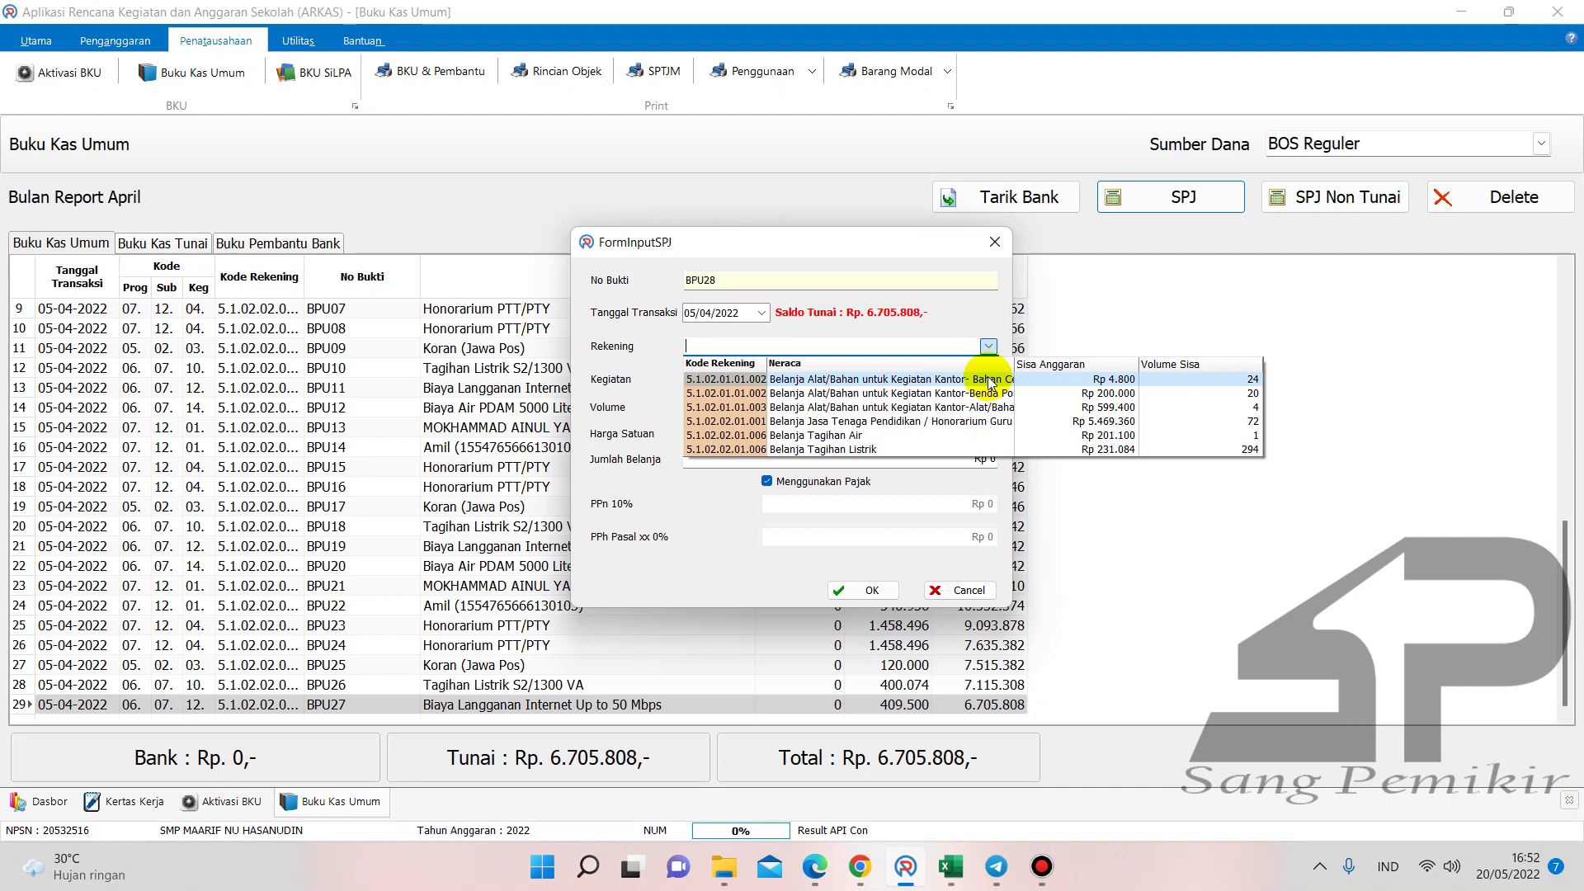
pyautogui.click(896, 435)
pyautogui.click(990, 380)
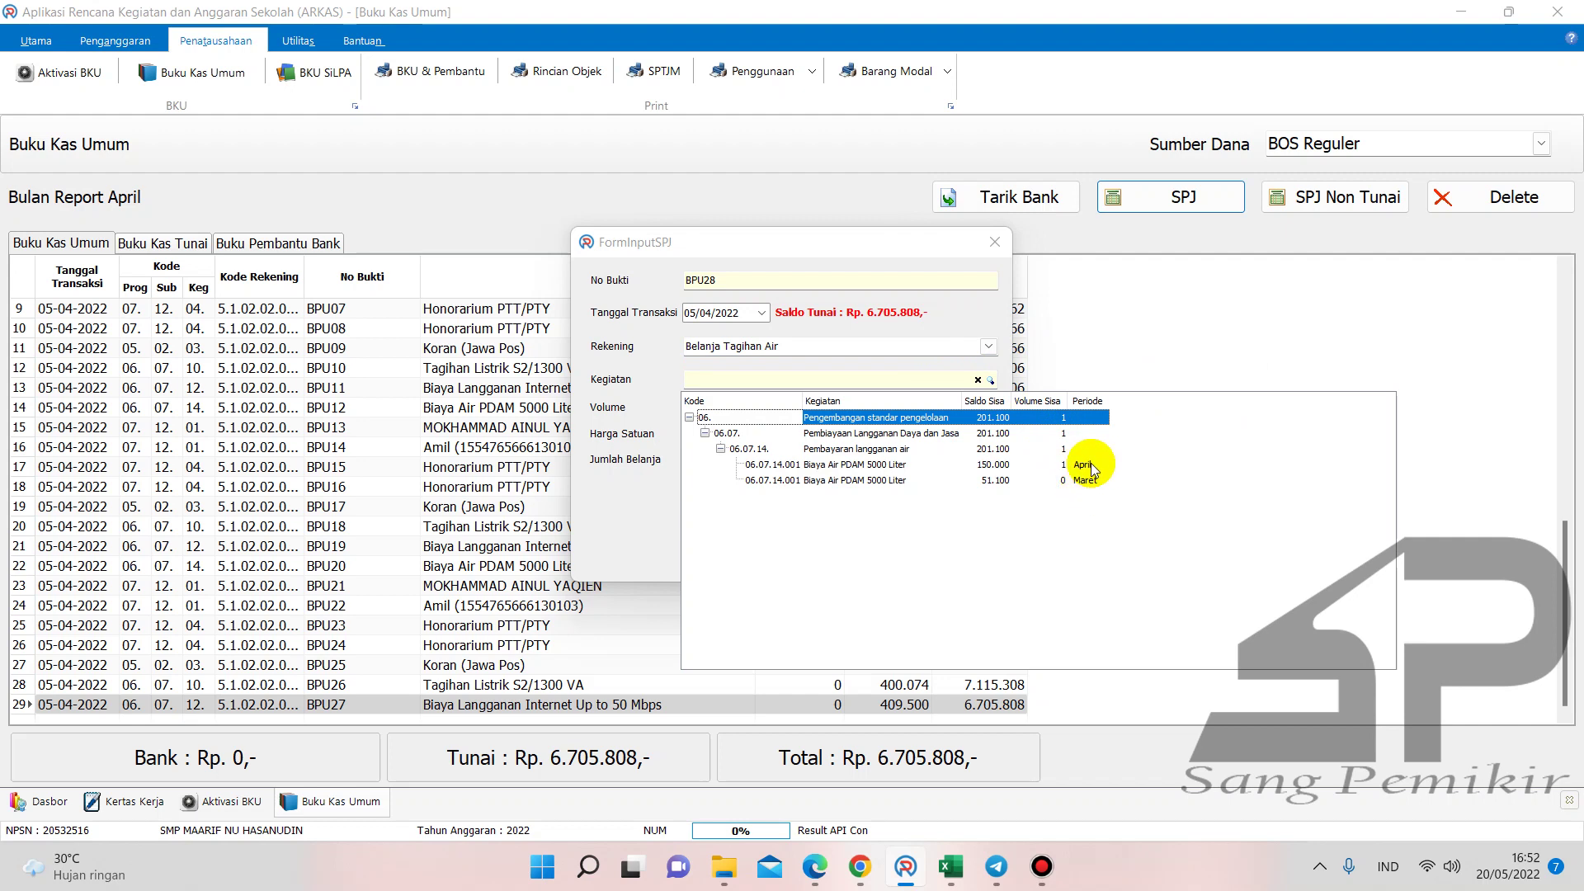
pyautogui.doubleClick(1089, 465)
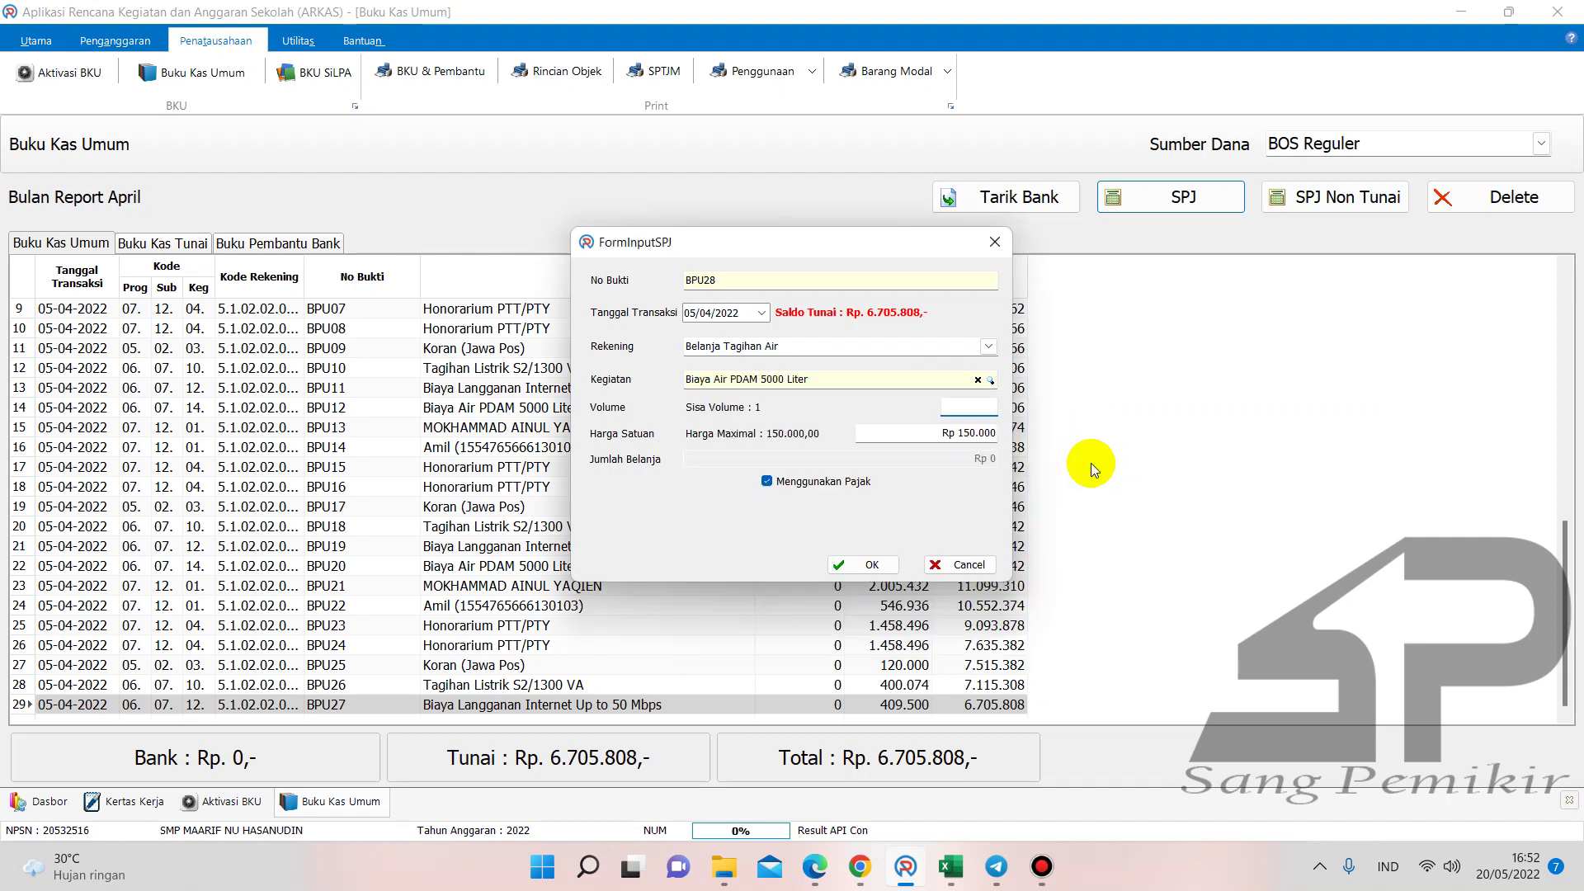
pyautogui.write('1')
# - Set the unit price to 104440 without tax and save BPU28, leaving cash 6.601.368
pyautogui.click(958, 435)
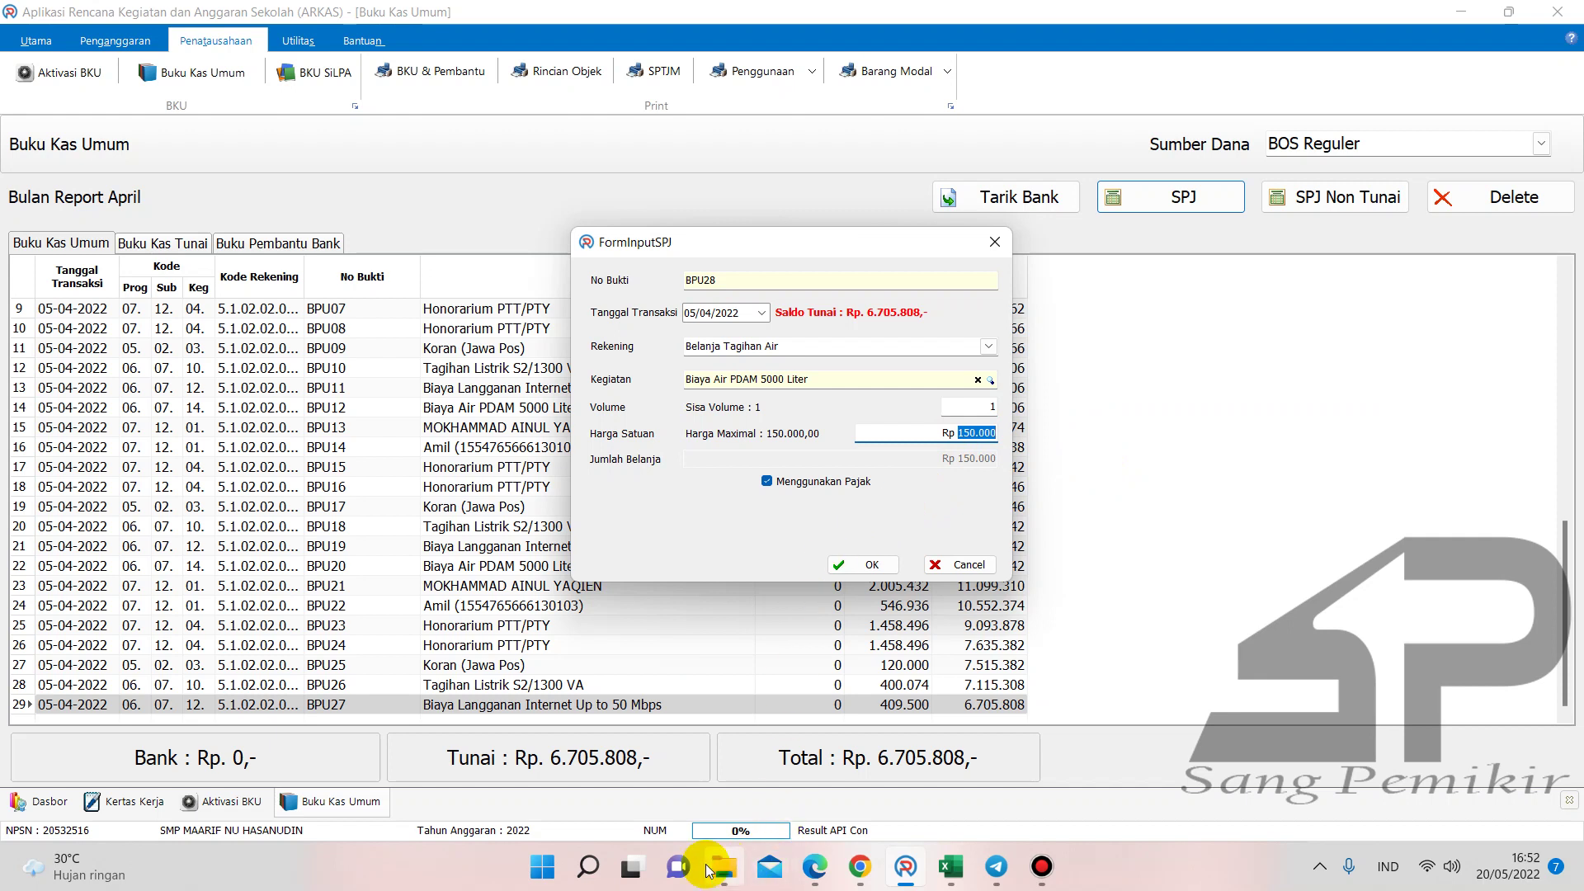
pyautogui.moveTo(815, 866)
pyautogui.click(816, 772)
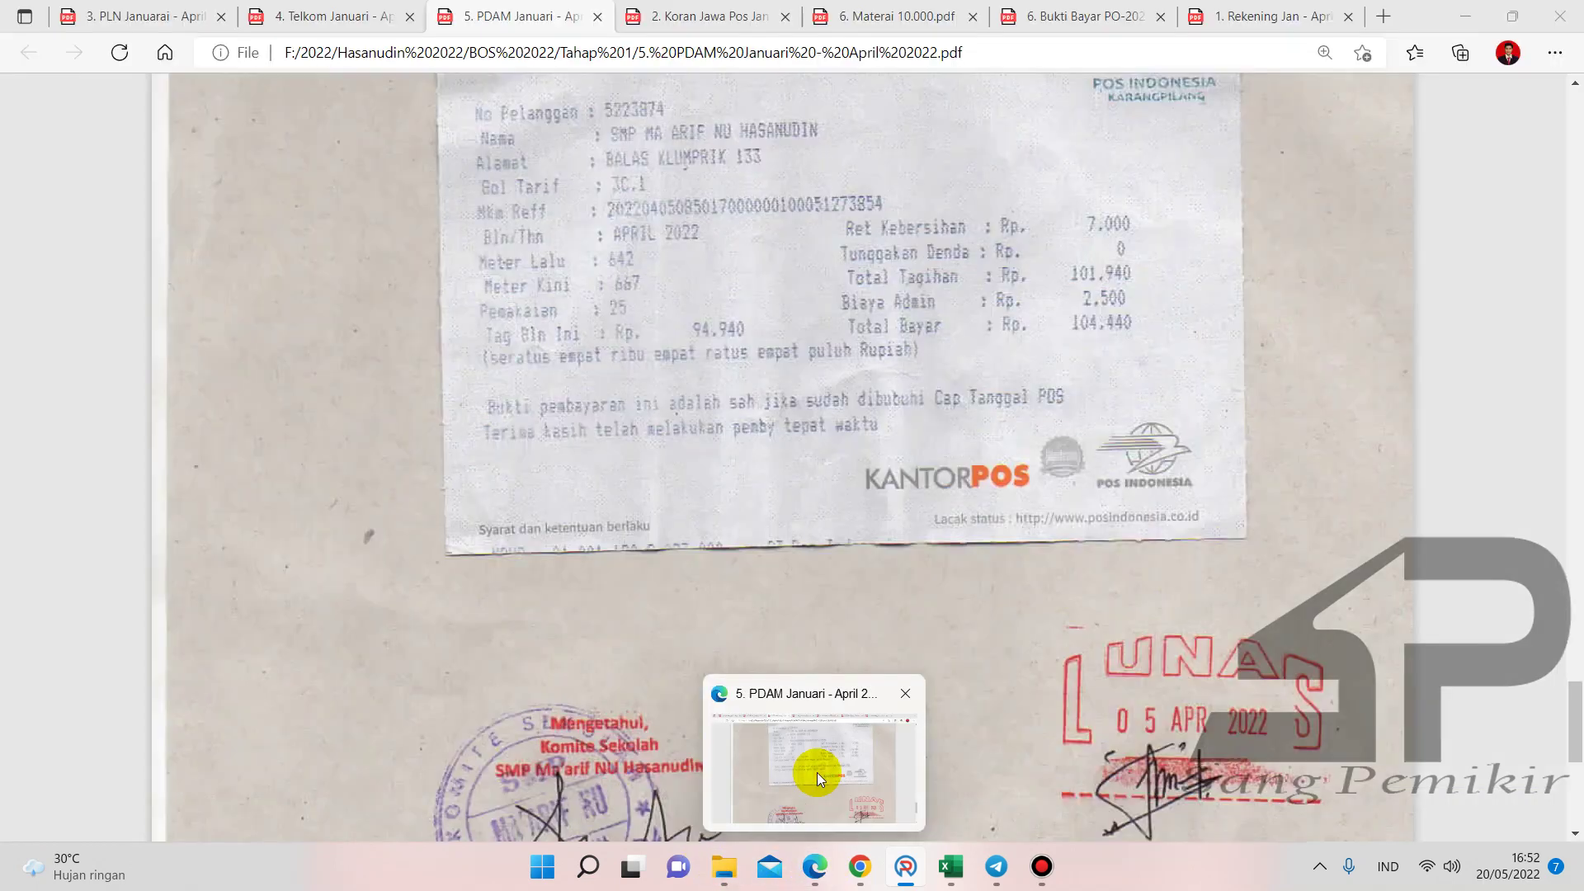
pyautogui.write('104440')
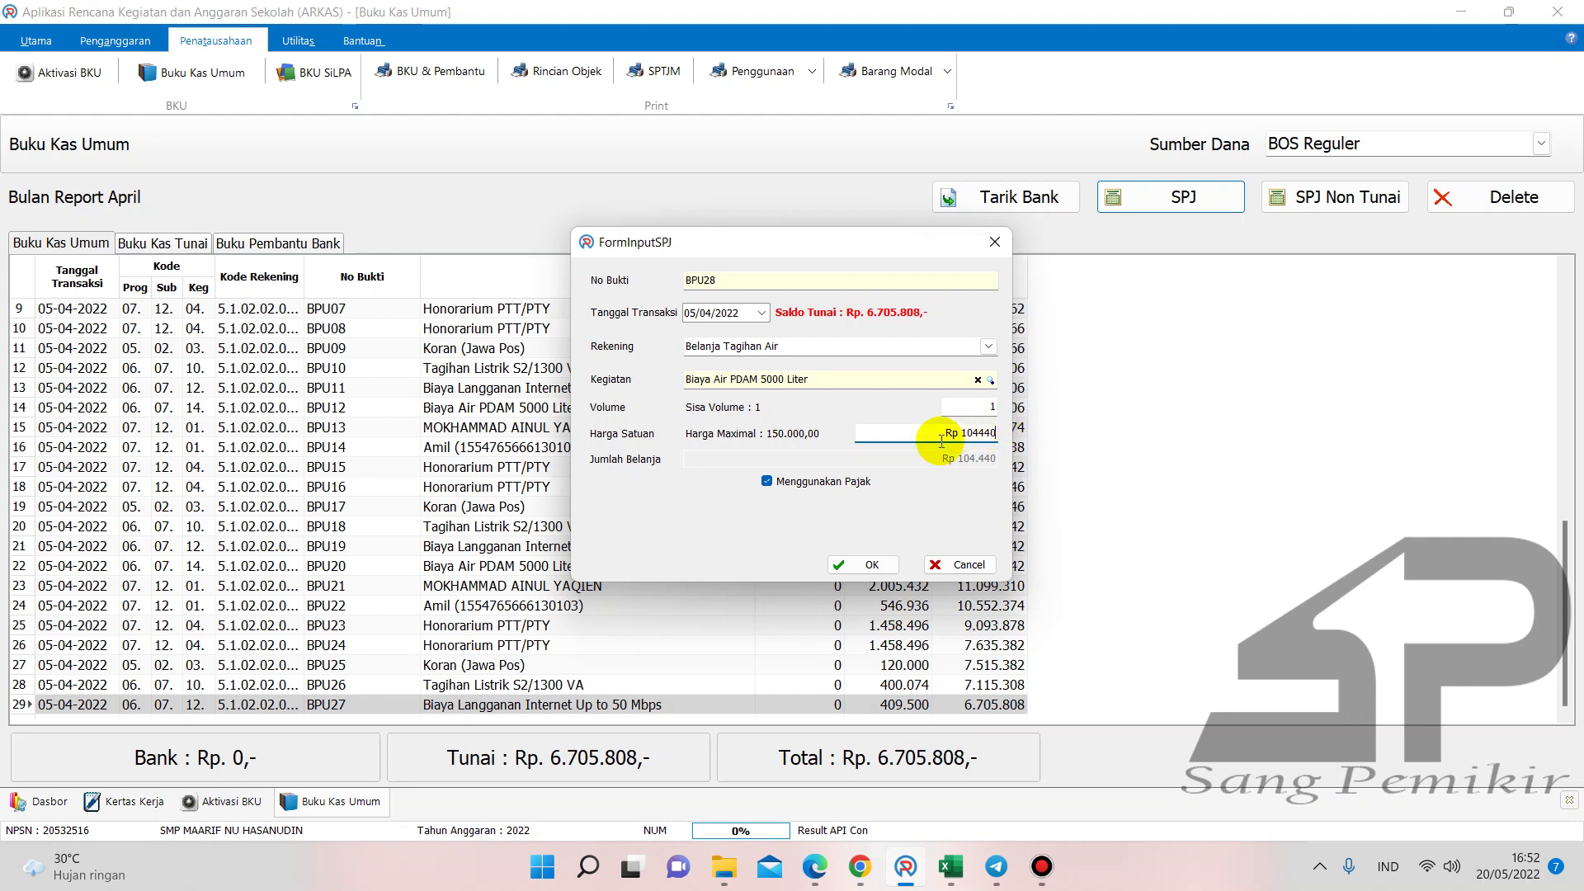
pyautogui.click(766, 481)
pyautogui.click(908, 434)
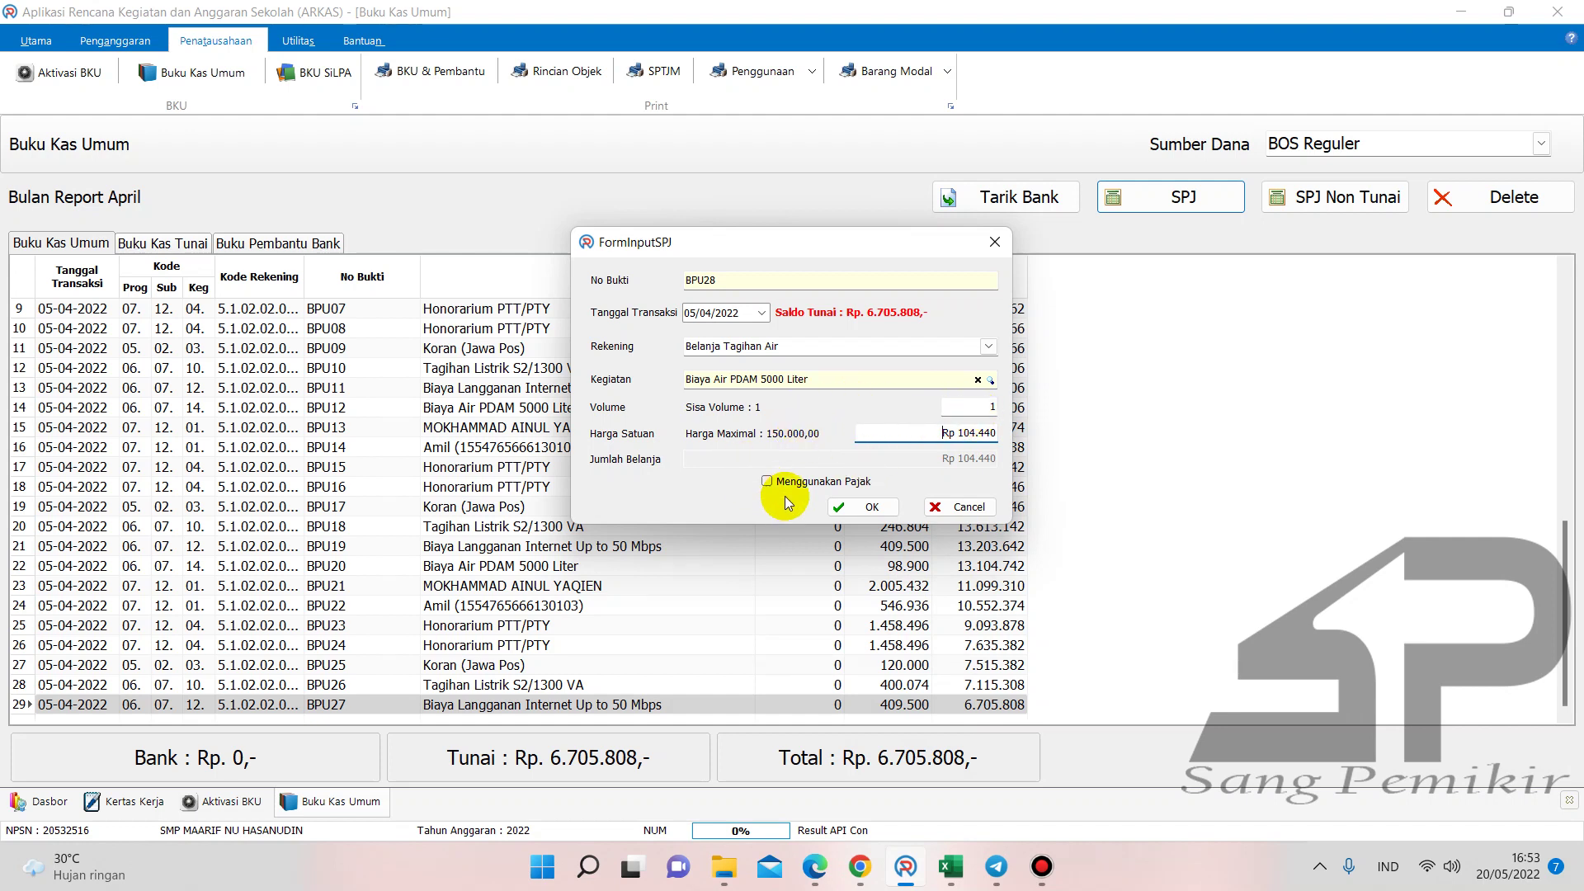
pyautogui.click(852, 516)
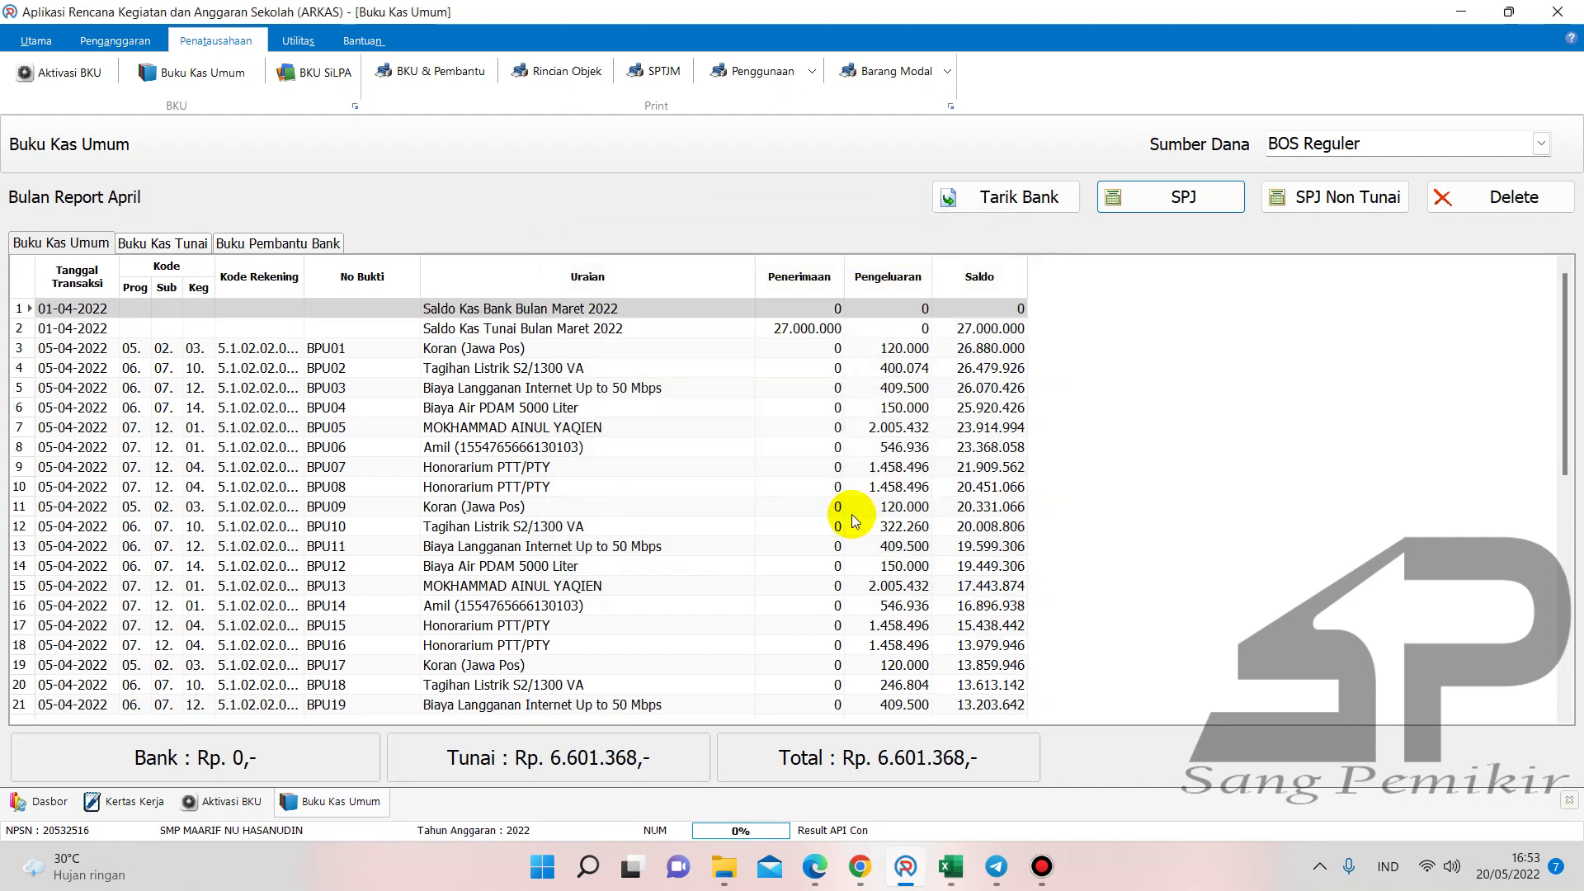
pyautogui.moveTo(1559, 419); pyautogui.dragTo(1565, 701)
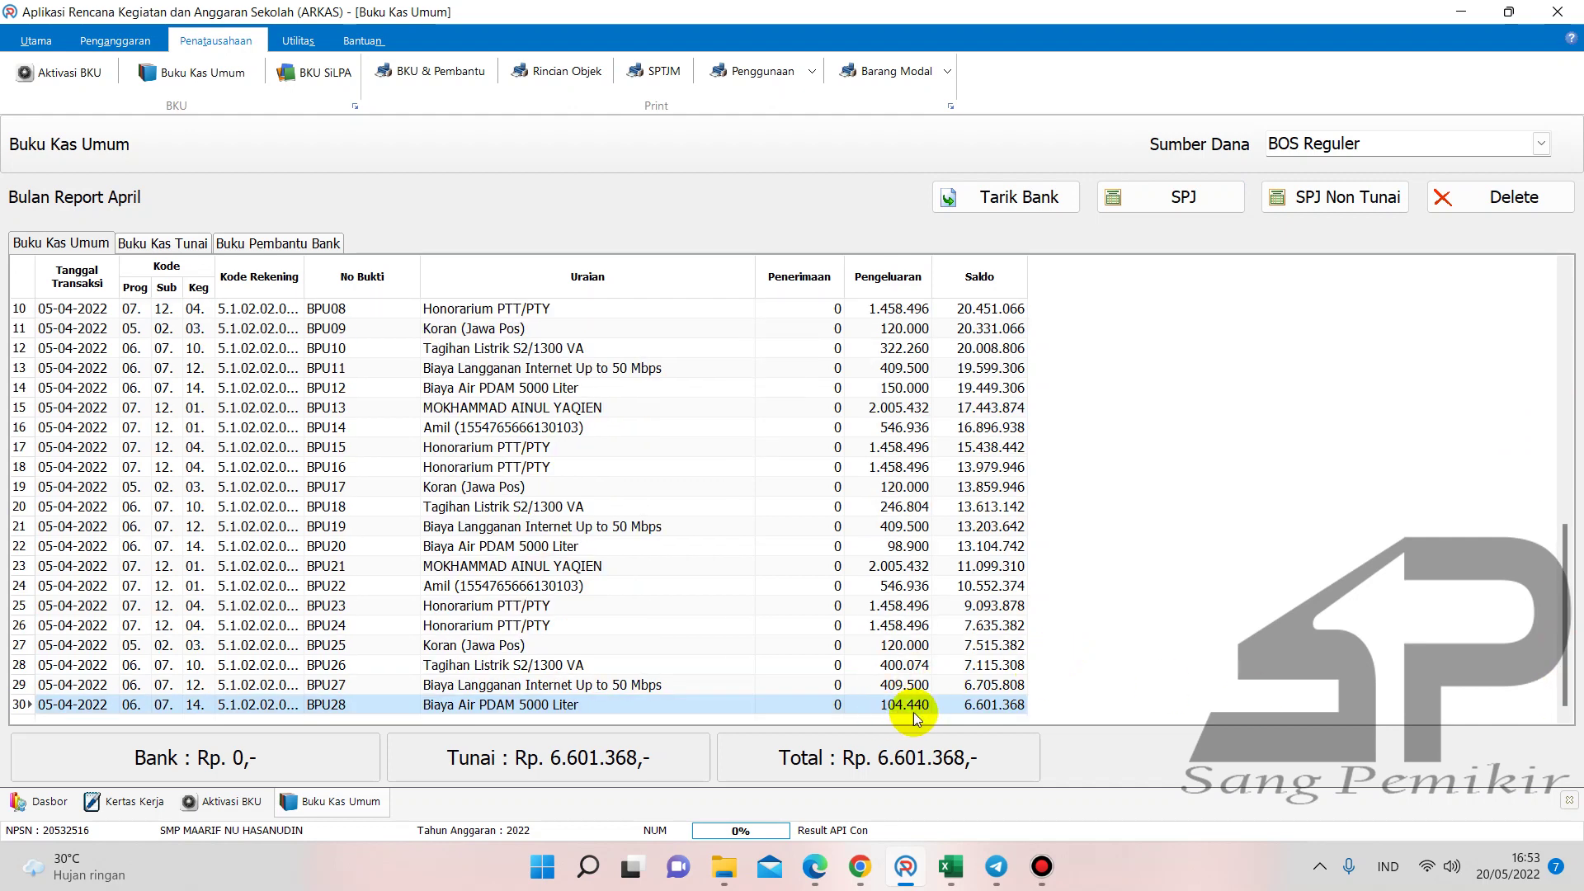
# - Enter 104440 in cell F39 of the Buku Pembantu KAS workbook
pyautogui.click(943, 872)
pyautogui.click(792, 767)
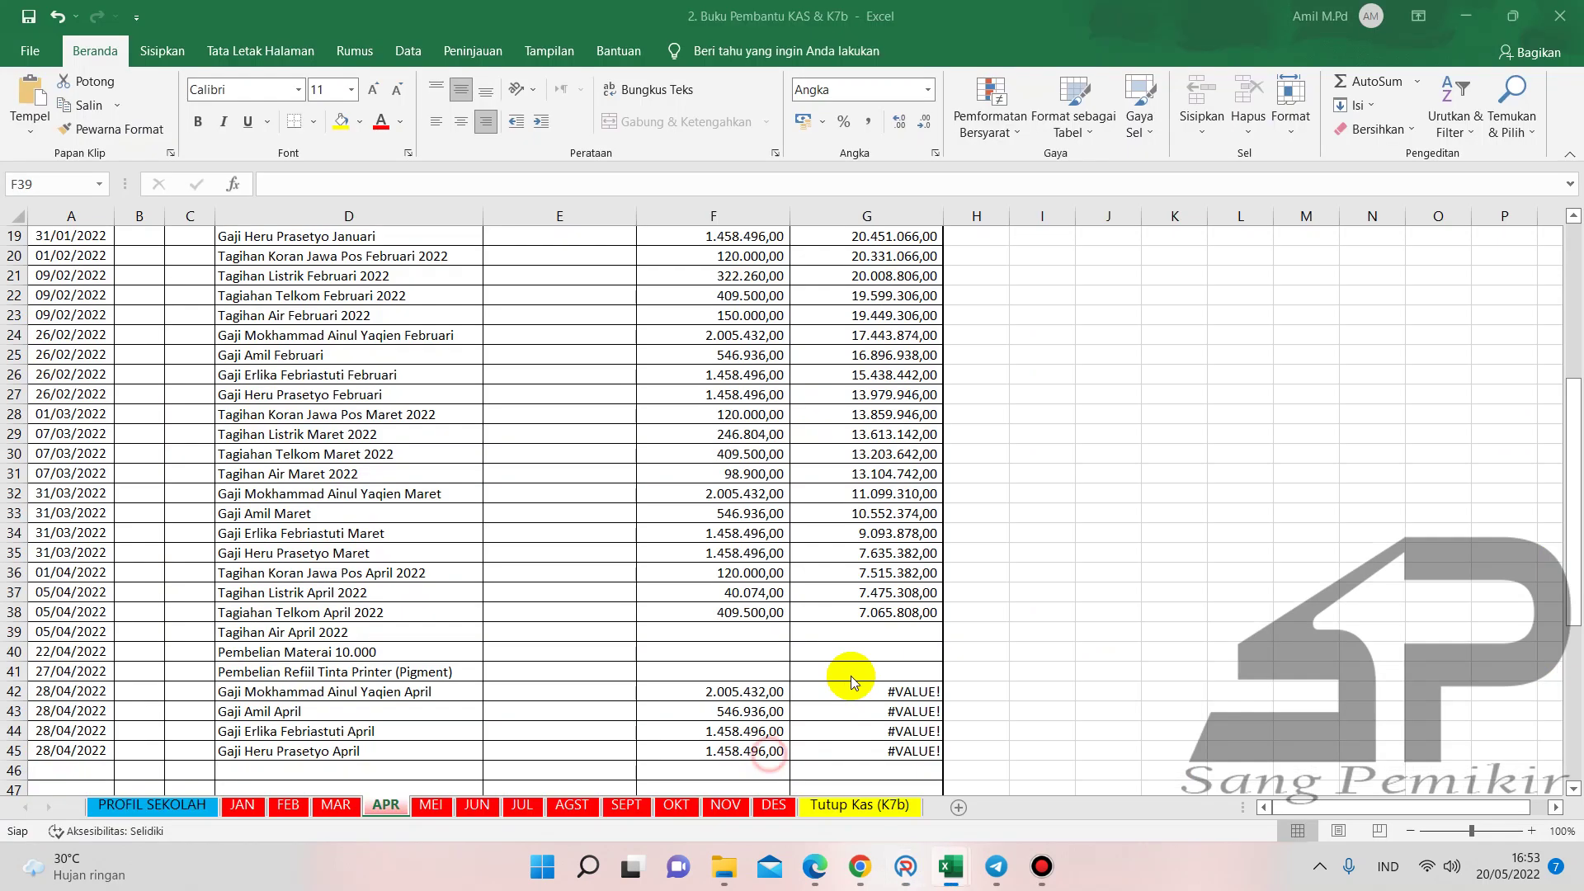
pyautogui.write('104440')
pyautogui.press('Return')
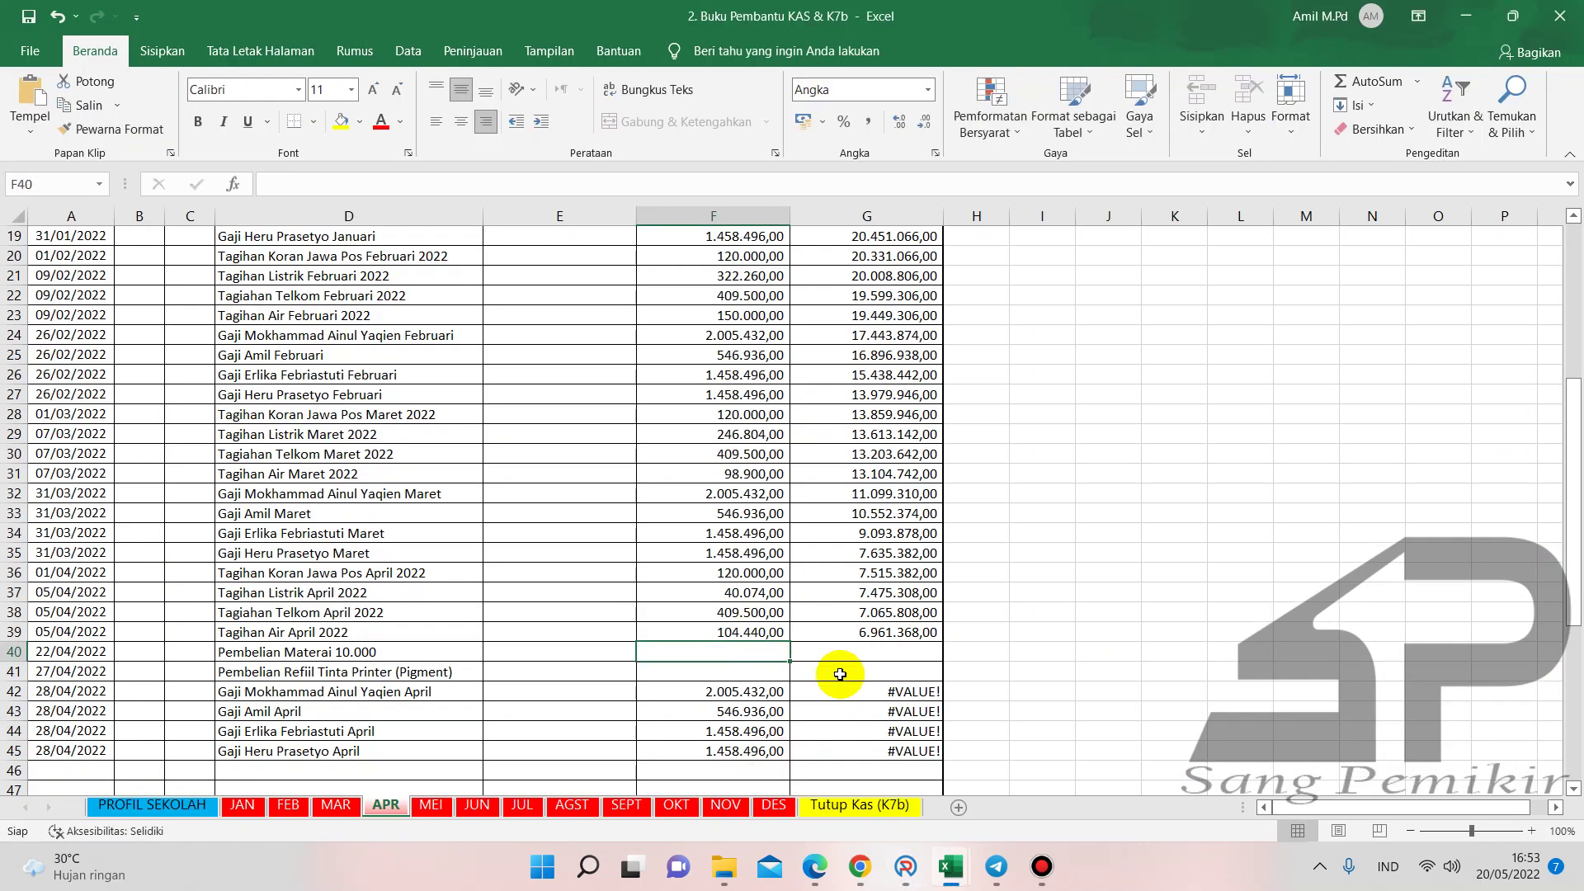
# - Enter 104.440 in cell G41 of the BKU workbook, then return to the Buku Pembantu KAS workbook
pyautogui.moveTo(950, 866)
pyautogui.click(965, 794)
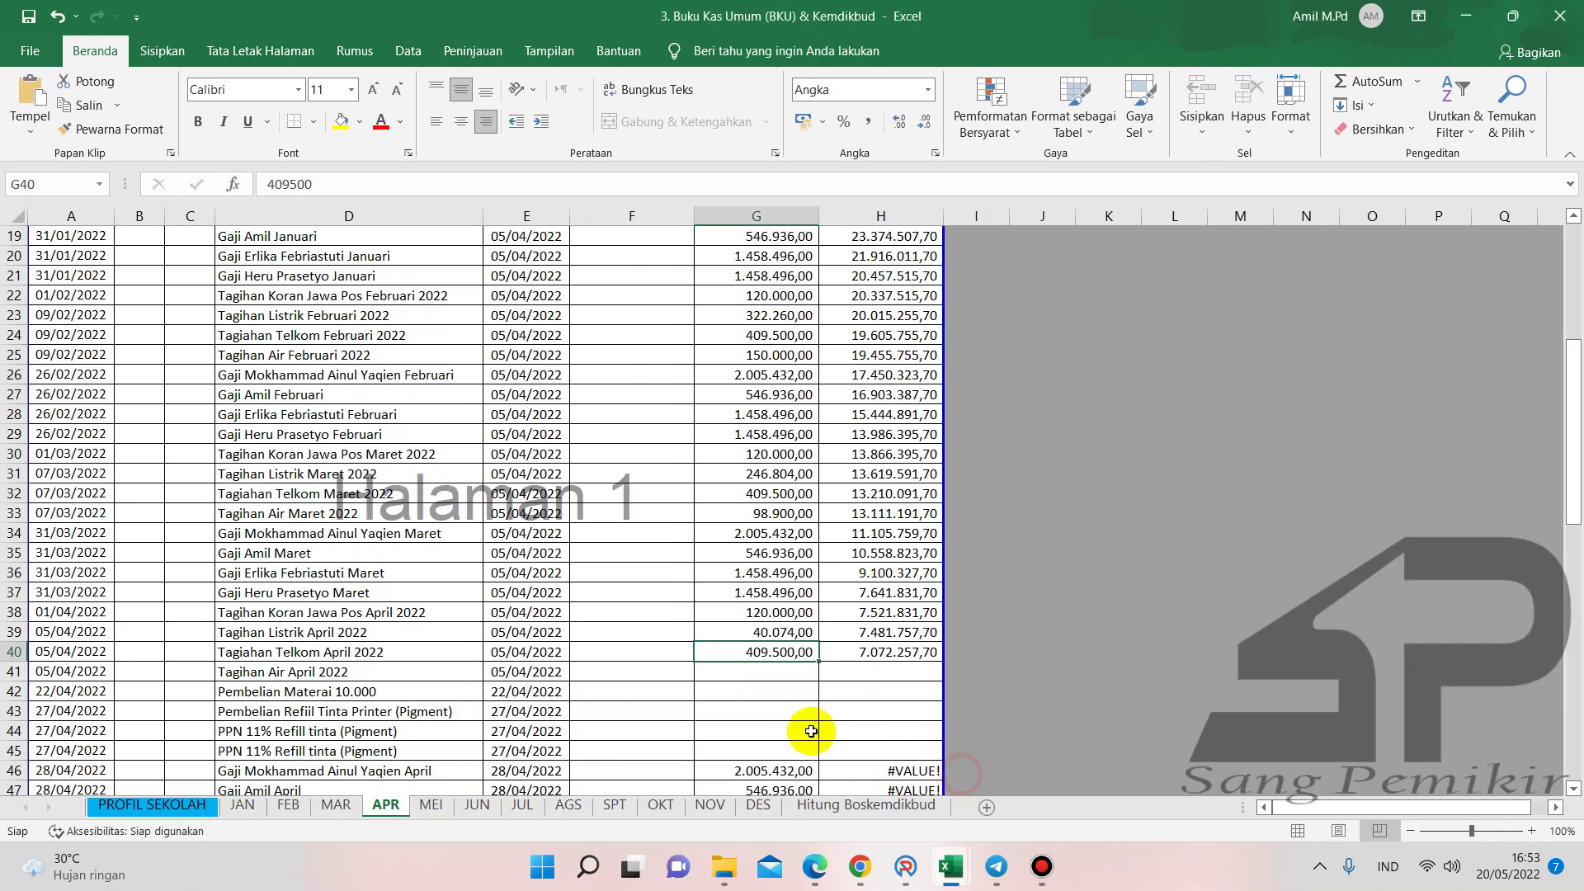
pyautogui.click(768, 674)
pyautogui.write('104440')
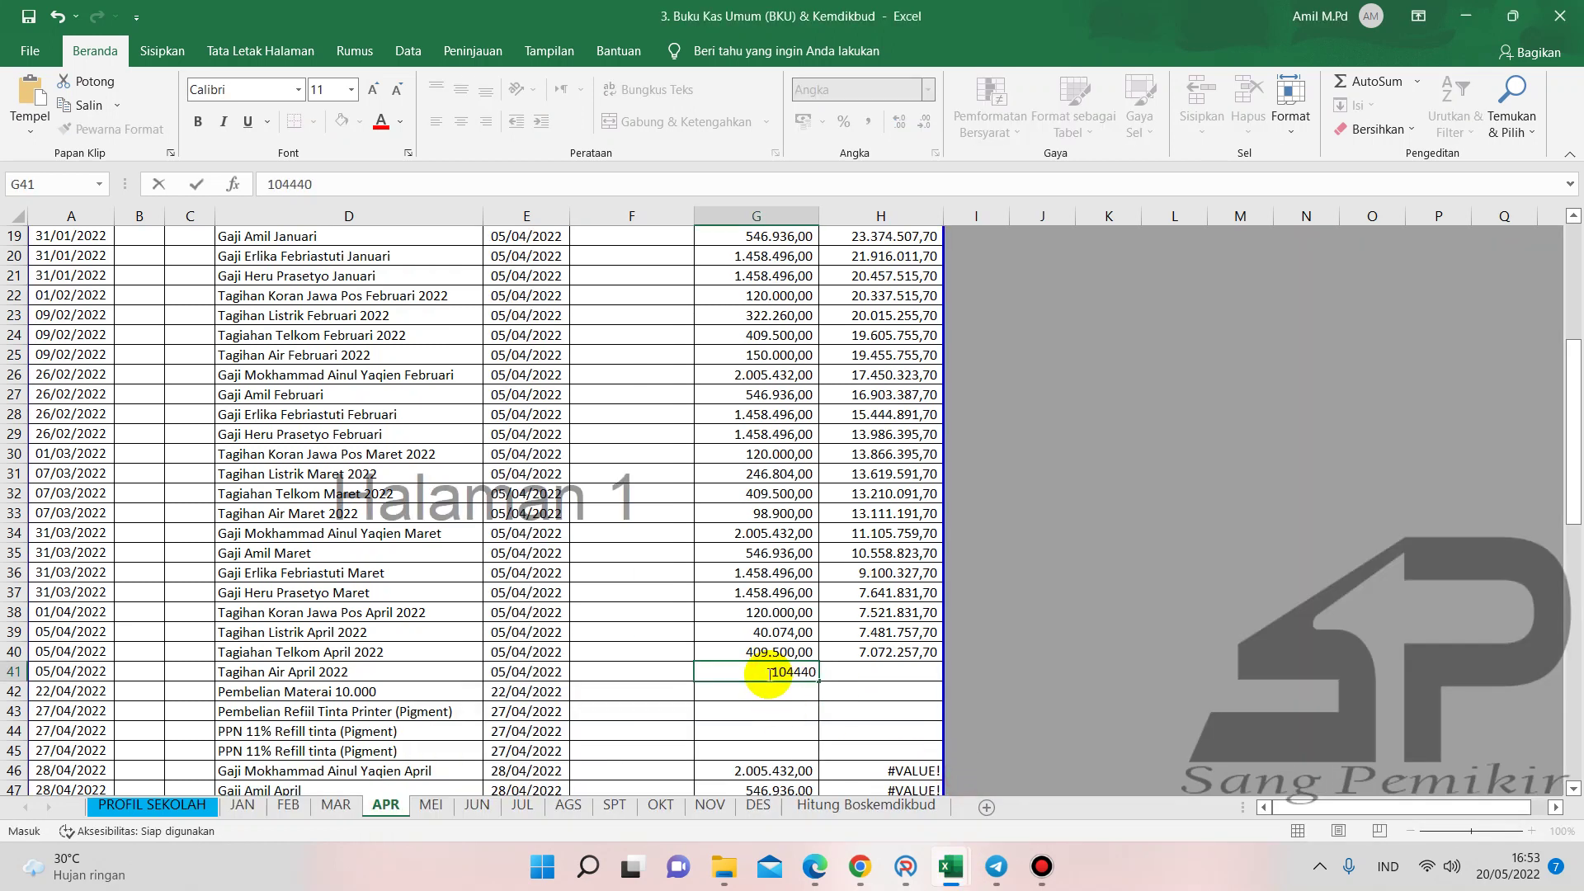
pyautogui.press('Return')
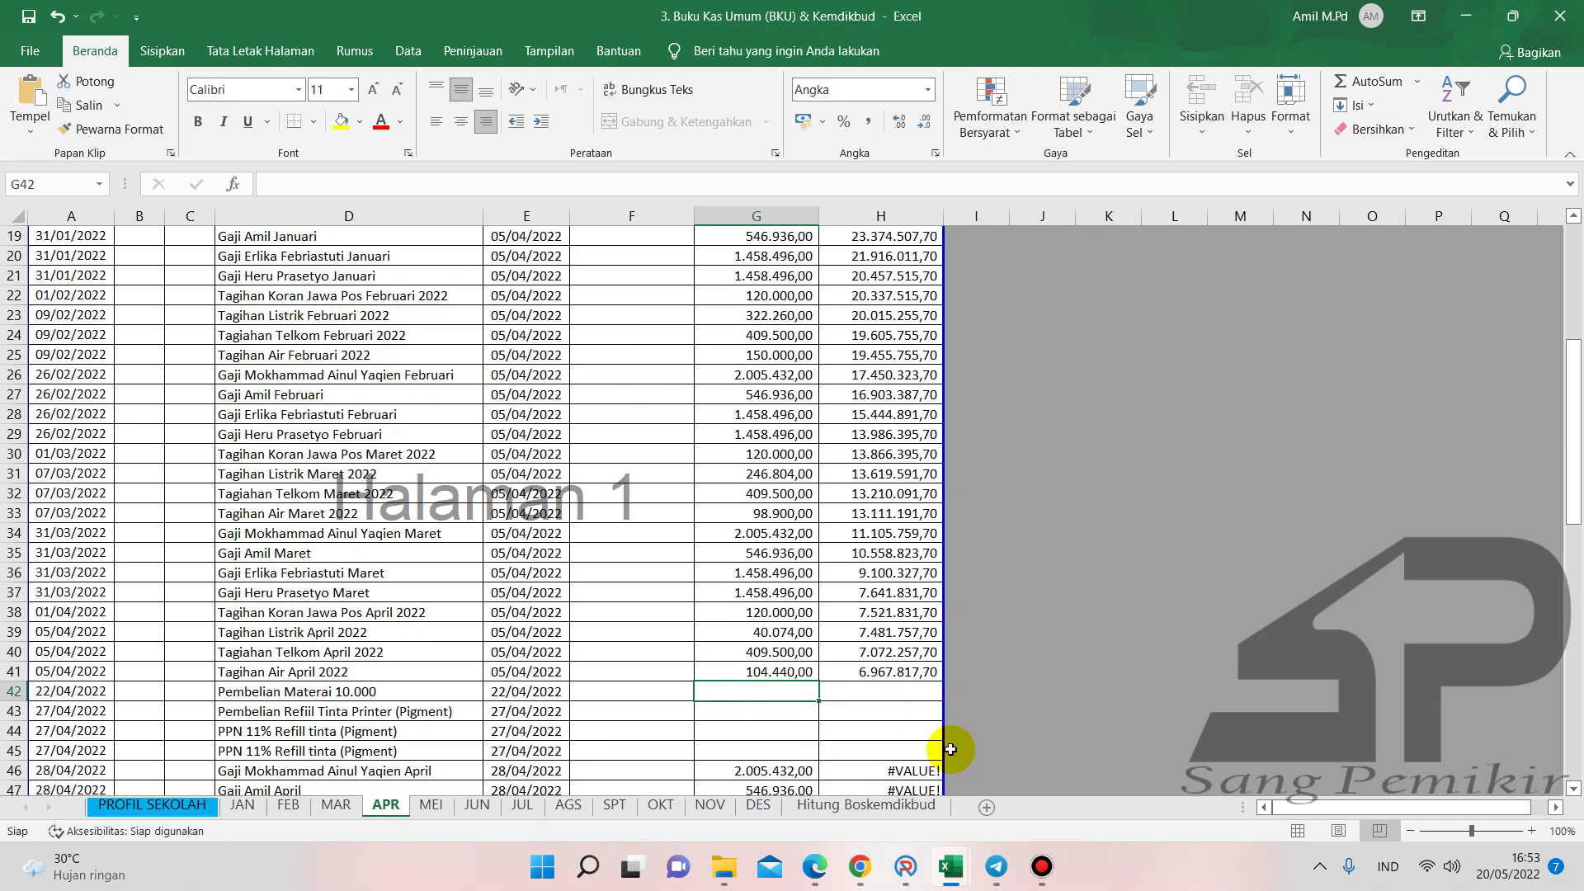
pyautogui.moveTo(948, 866)
pyautogui.click(712, 804)
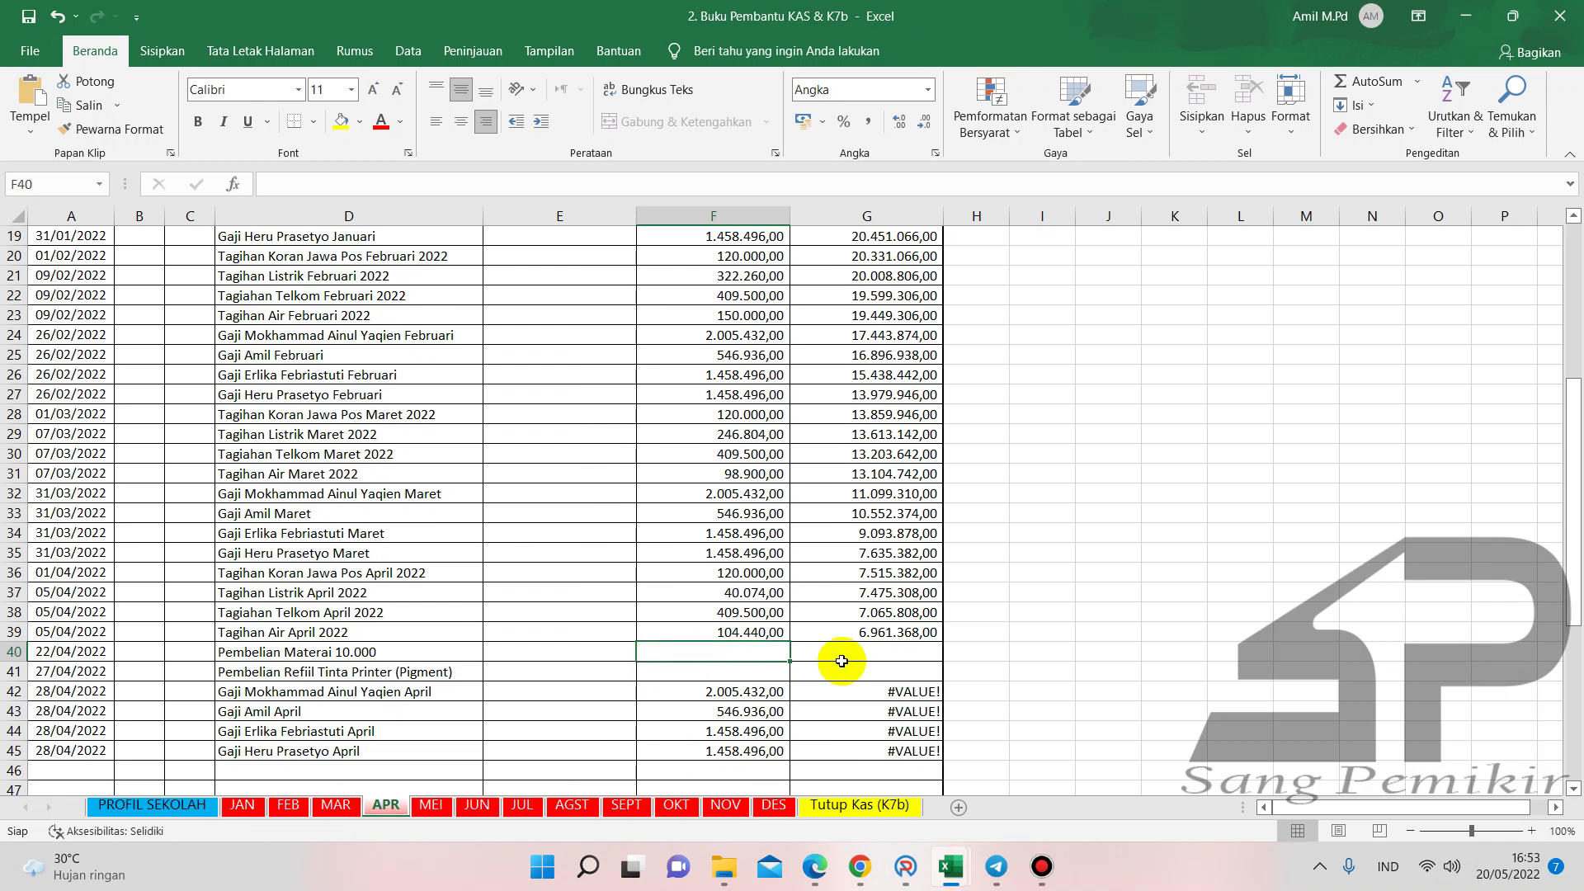
# - View the '6. Materai 10.000.pdf' receipt: 20 stamps at 10.000, totalling 200.000, dated 22 April 2022
pyautogui.click(815, 867)
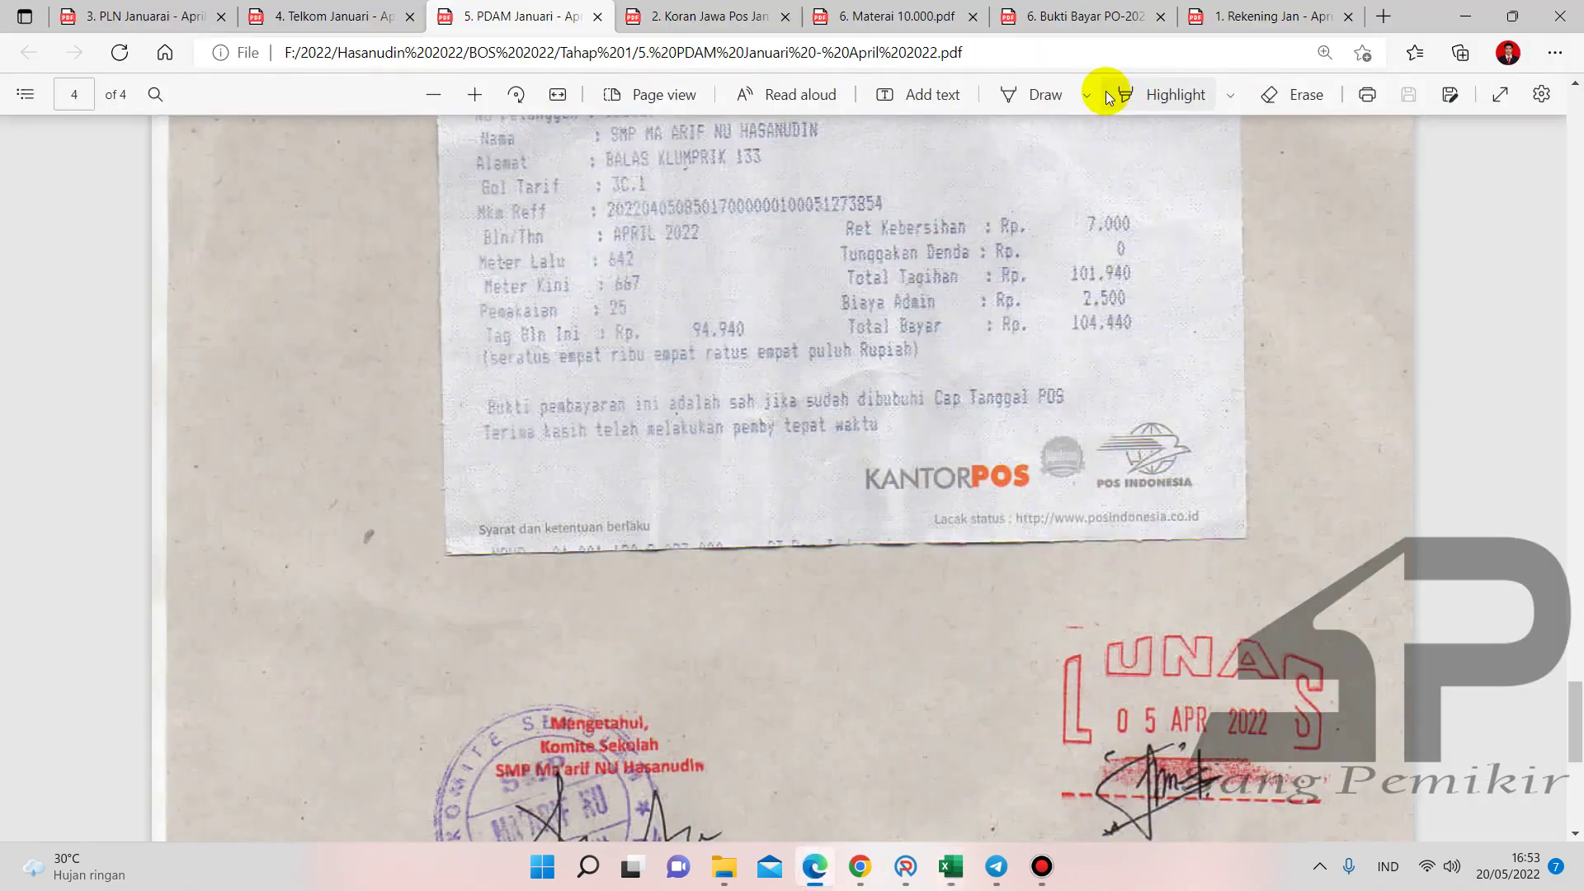
pyautogui.click(910, 17)
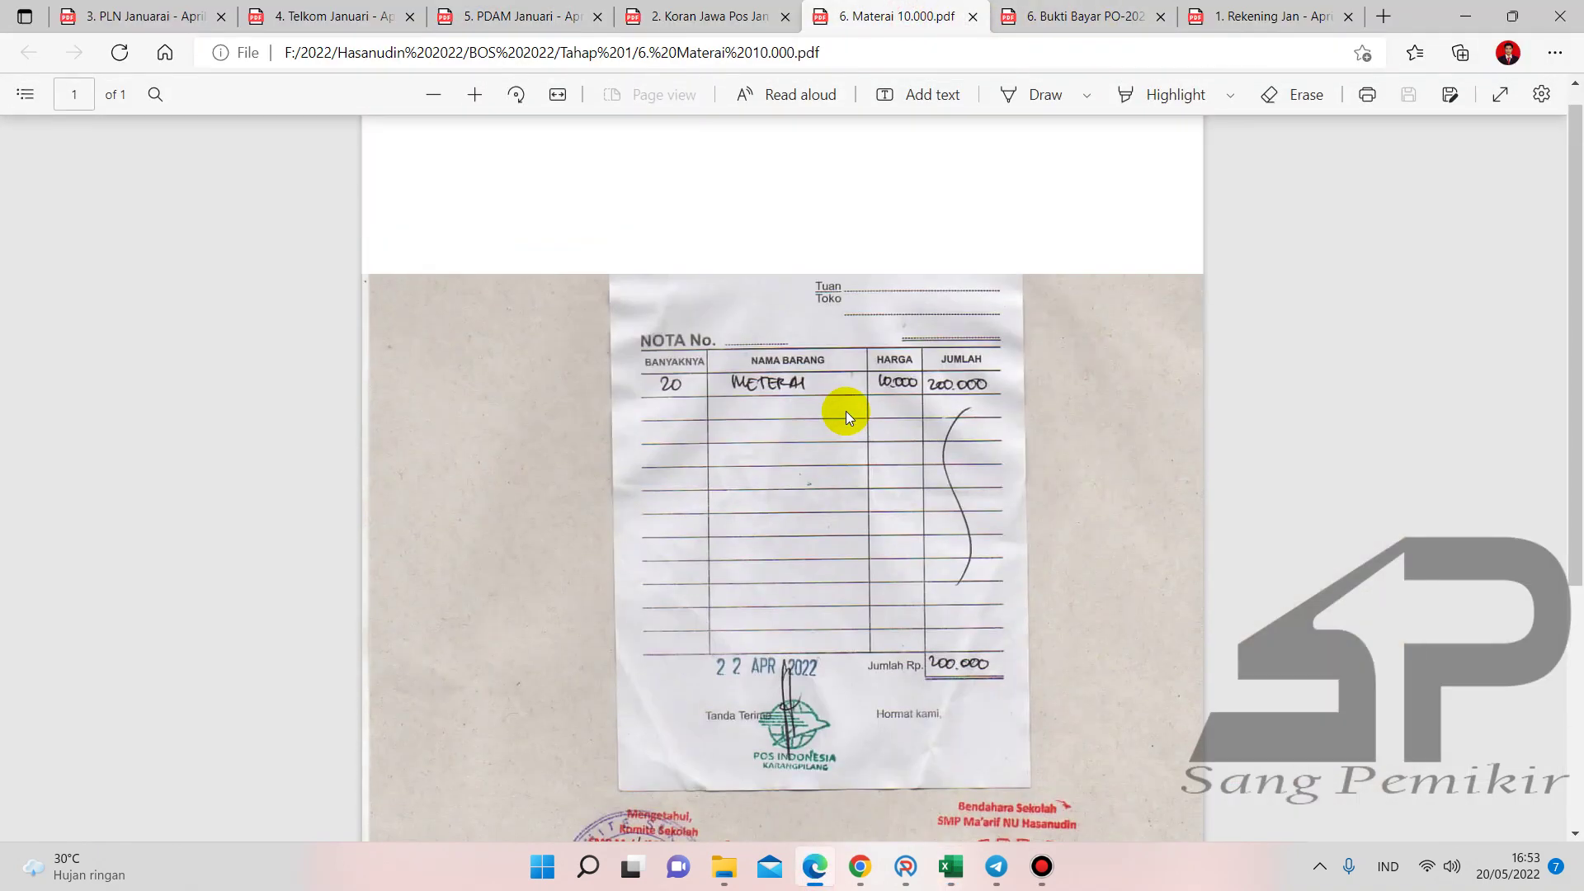
pyautogui.scroll(-4, 892, 654)
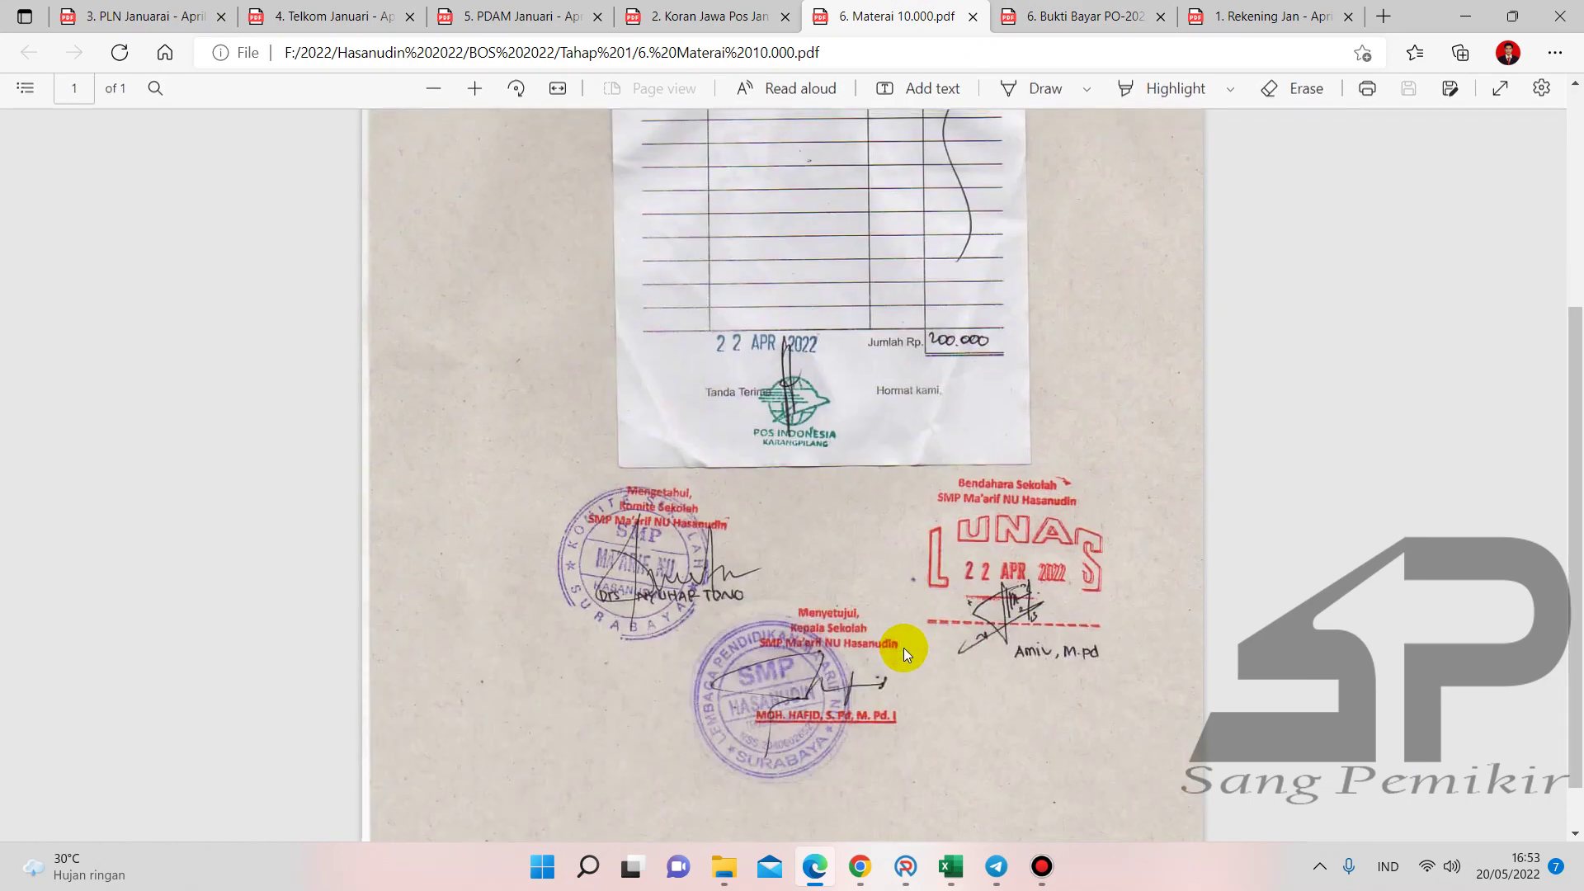
pyautogui.scroll(3, 903, 647)
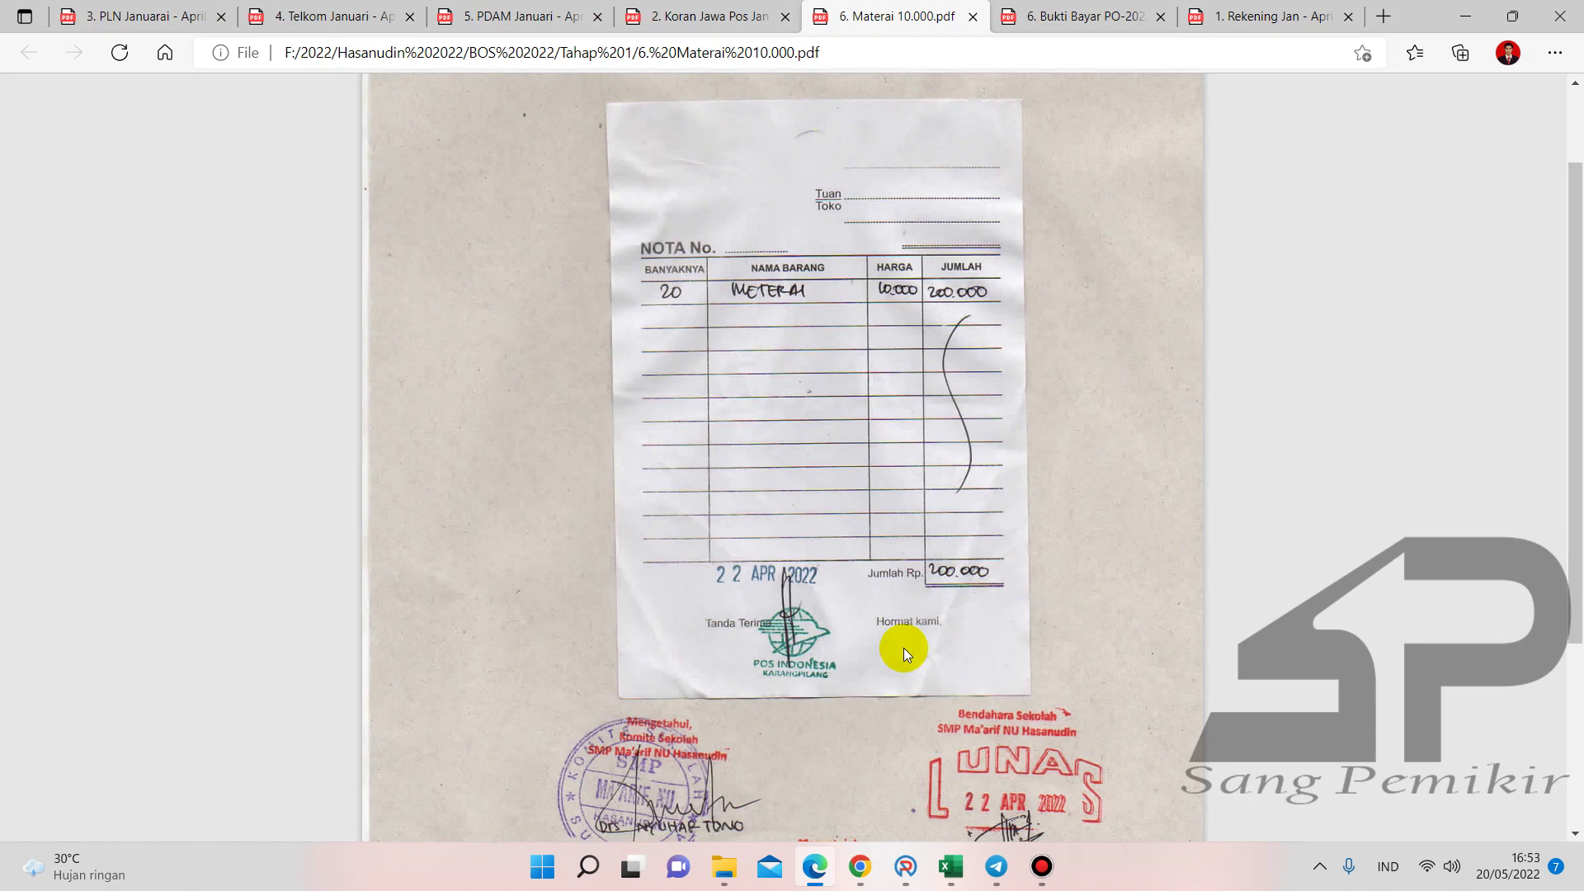
# - Close the unused new tab and the bank statement PDF tab in Edge
pyautogui.click(1383, 16)
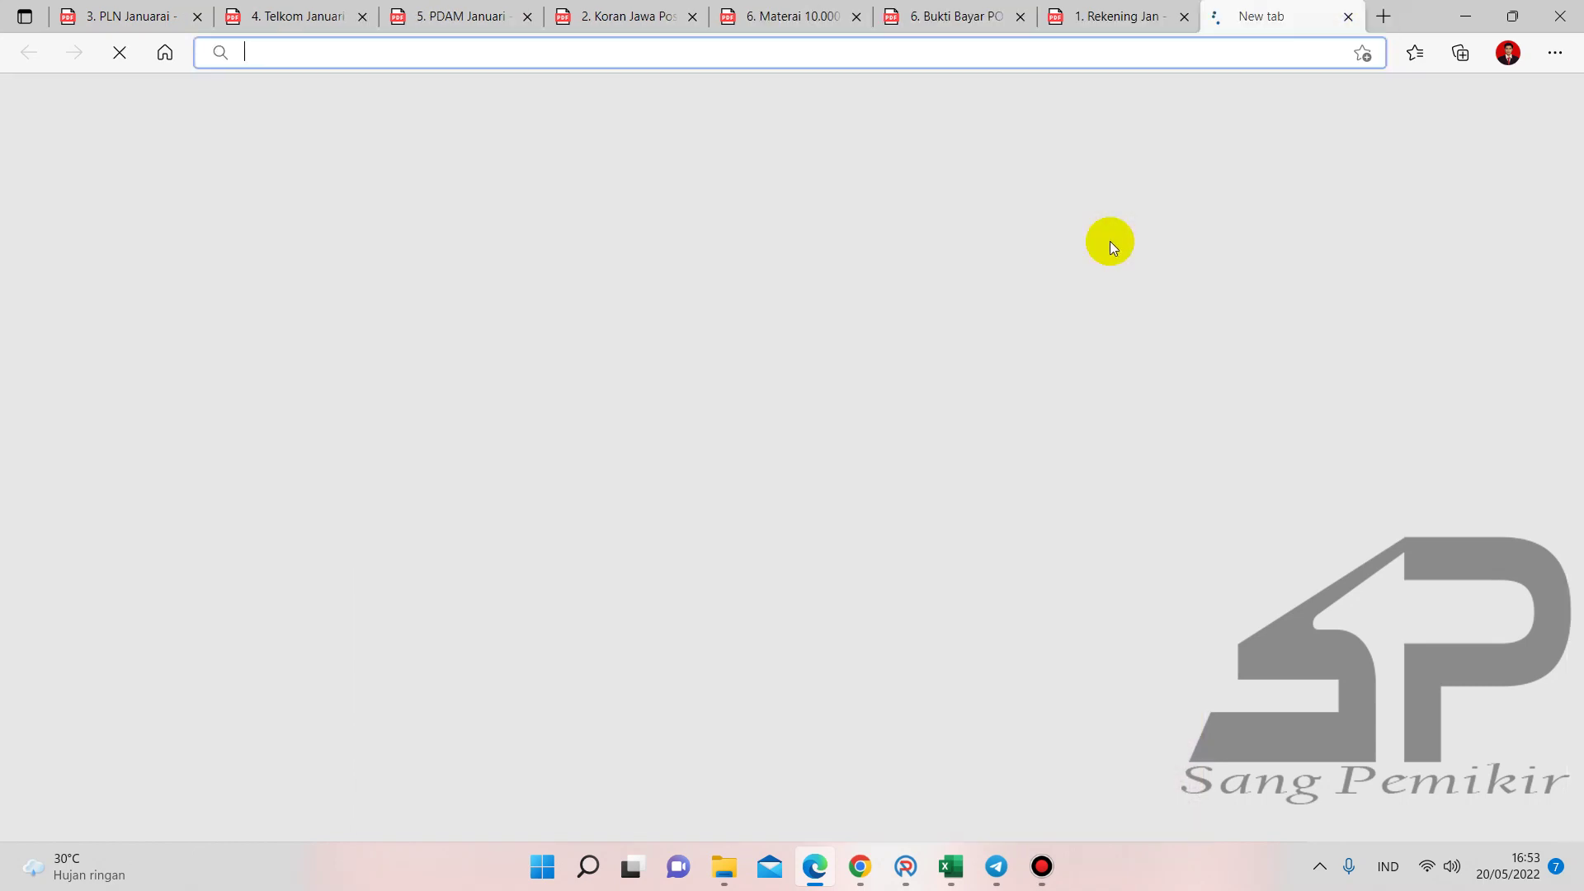
pyautogui.write('kantor')
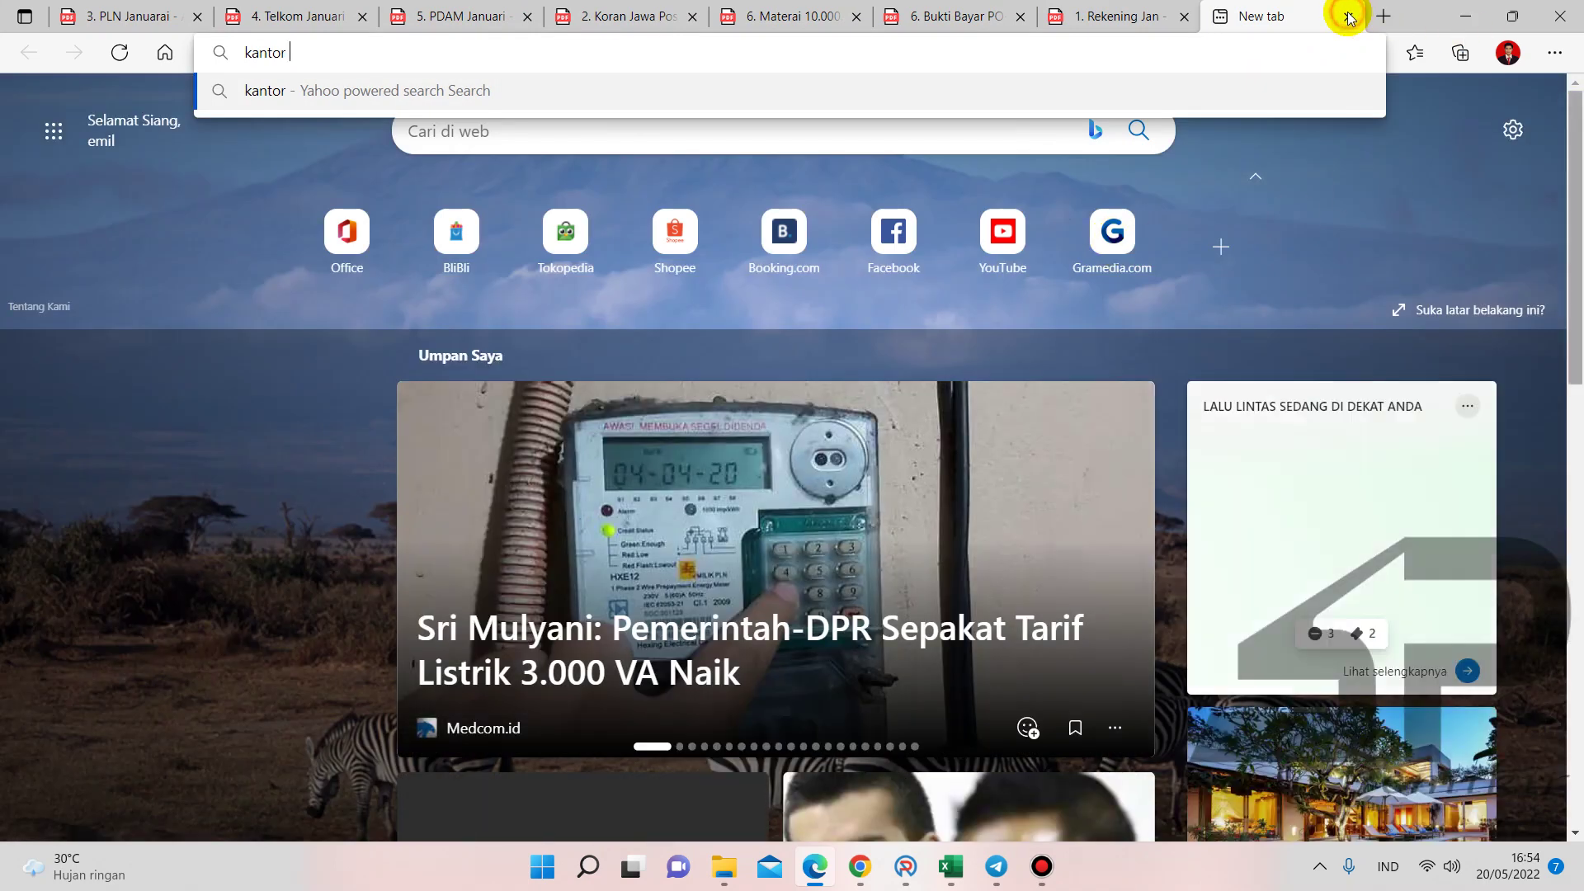
pyautogui.click(1348, 17)
pyautogui.click(1348, 16)
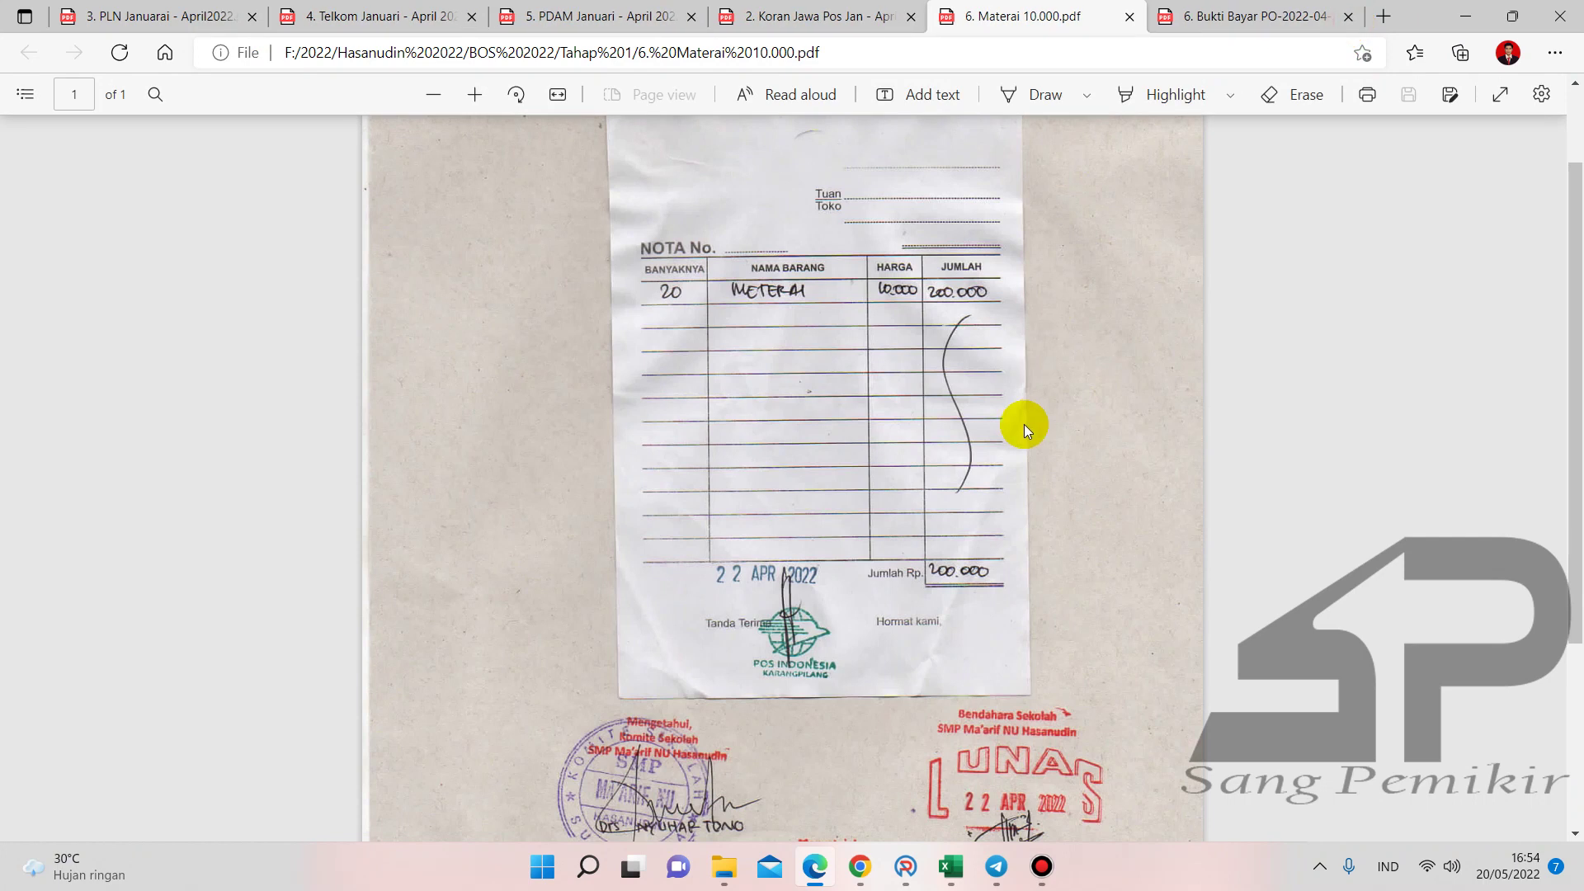
# - Search Google in Chrome for 'kantor pos karang pilang' to find the post office address
pyautogui.moveTo(861, 865)
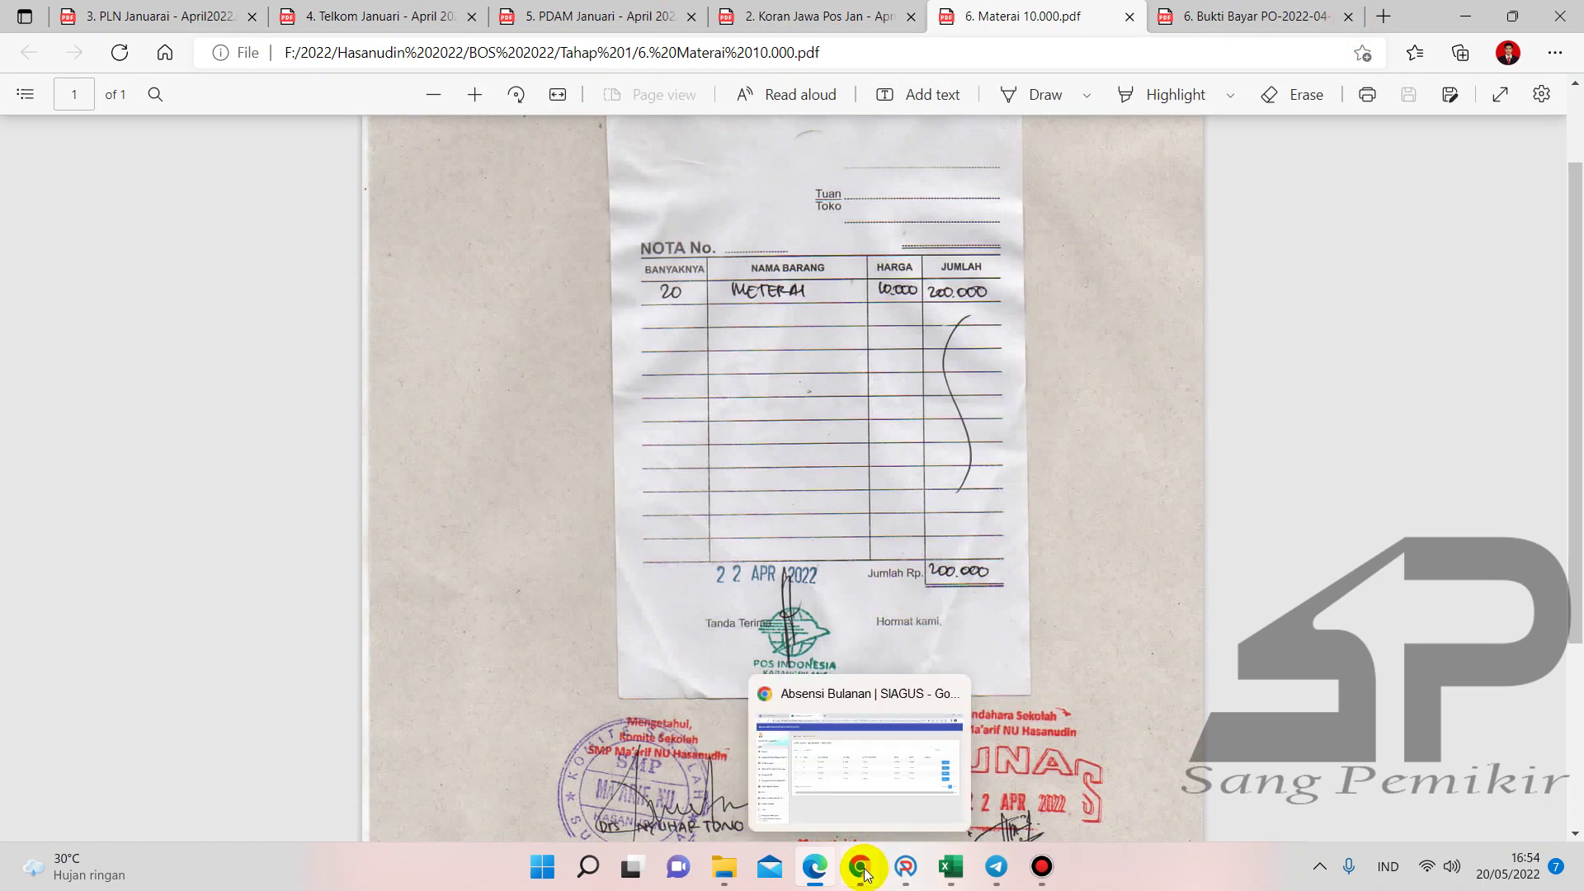
pyautogui.click(845, 770)
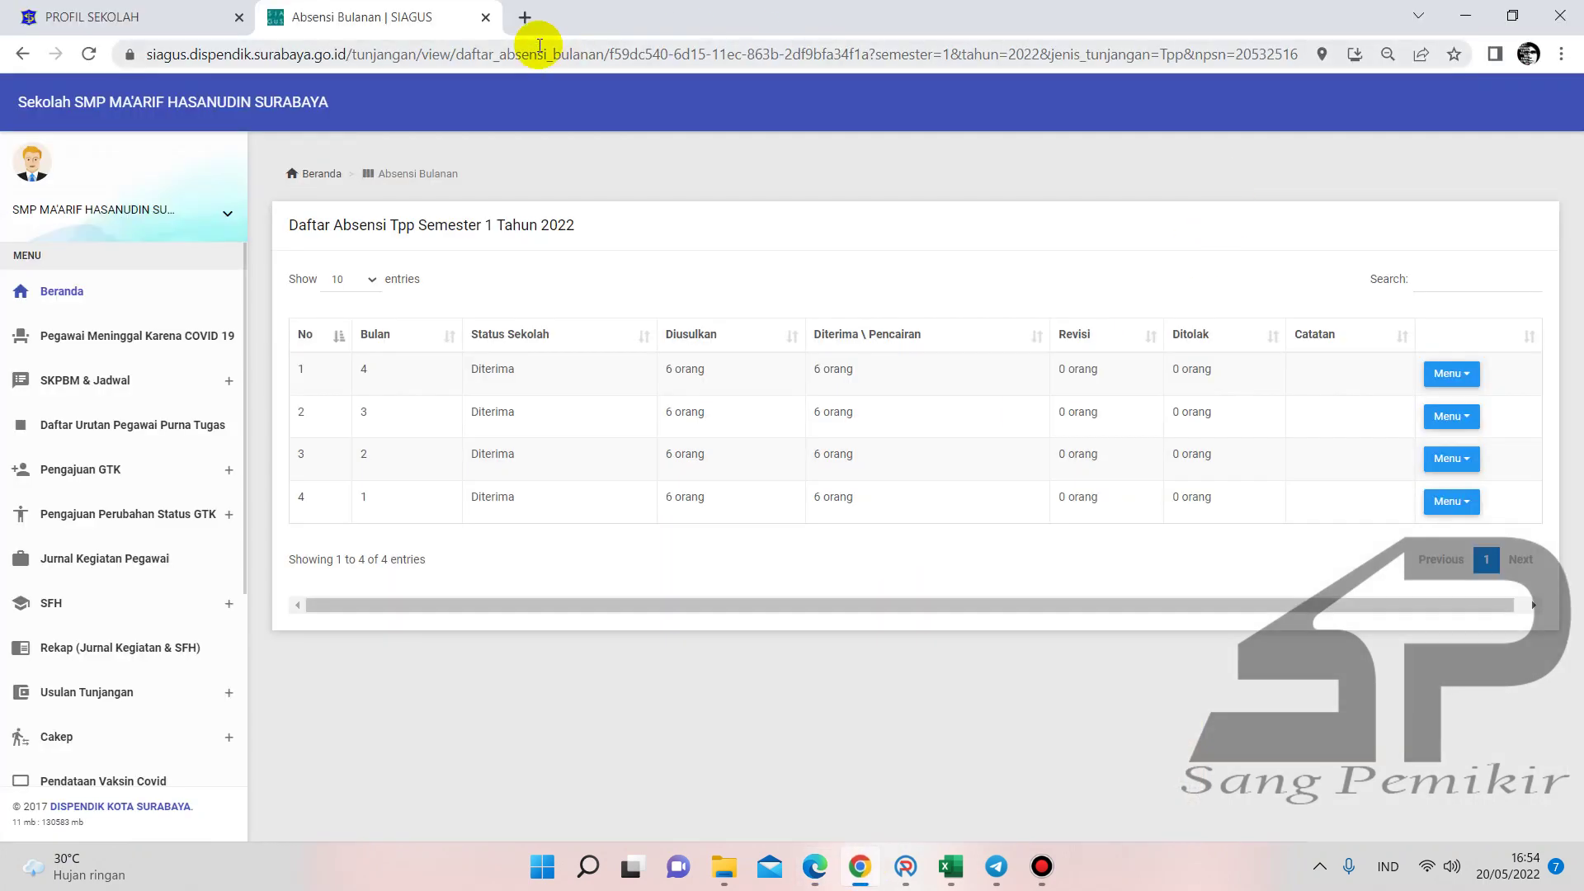
pyautogui.click(523, 24)
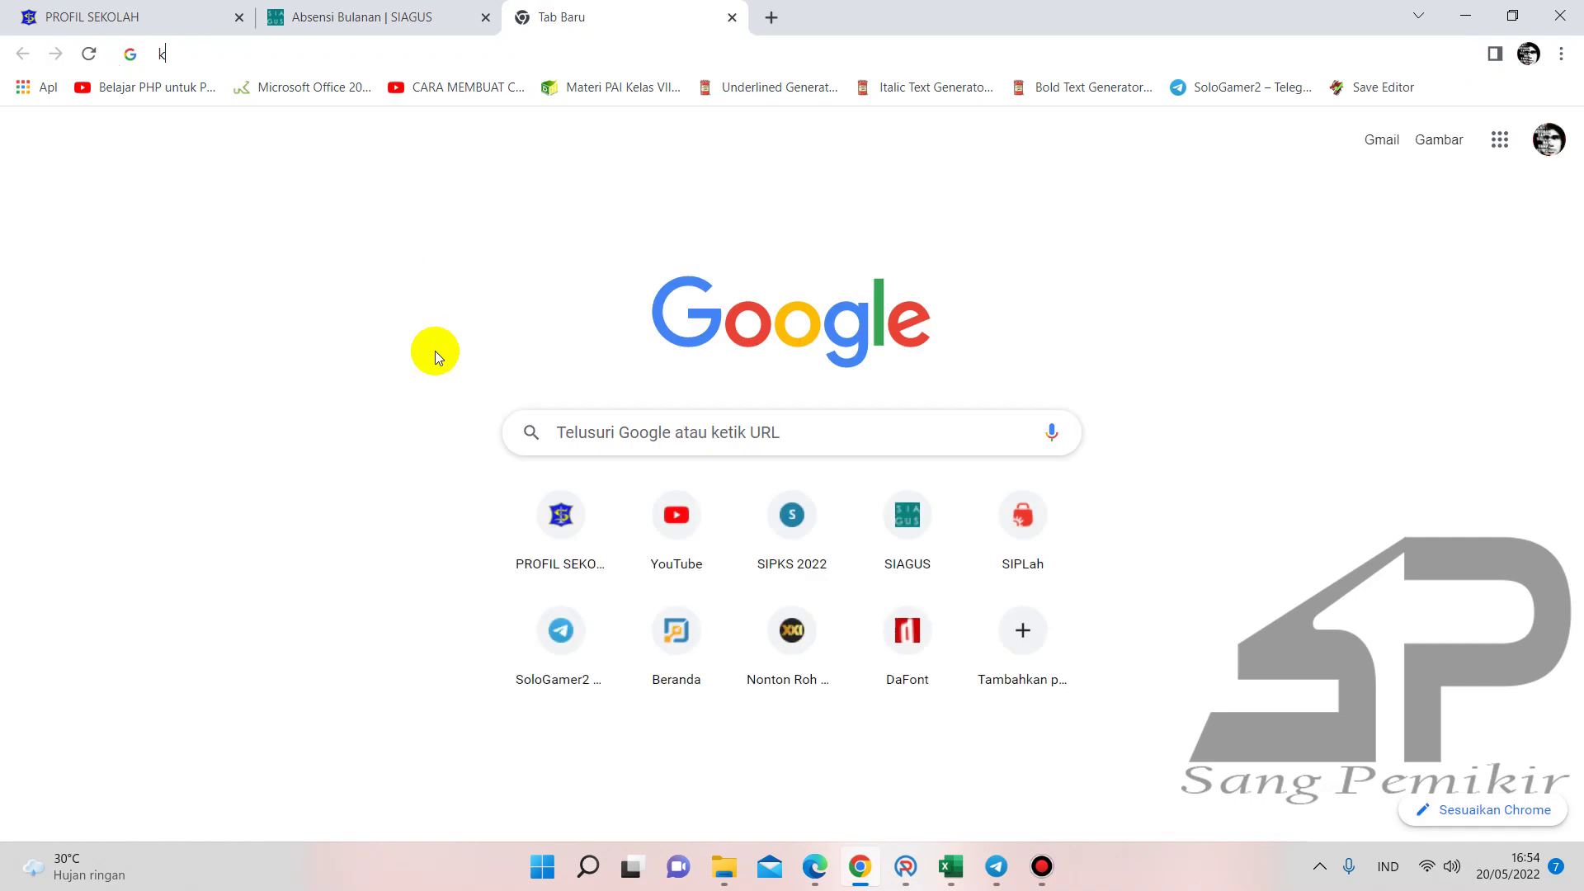
pyautogui.write('kantor pos karang')
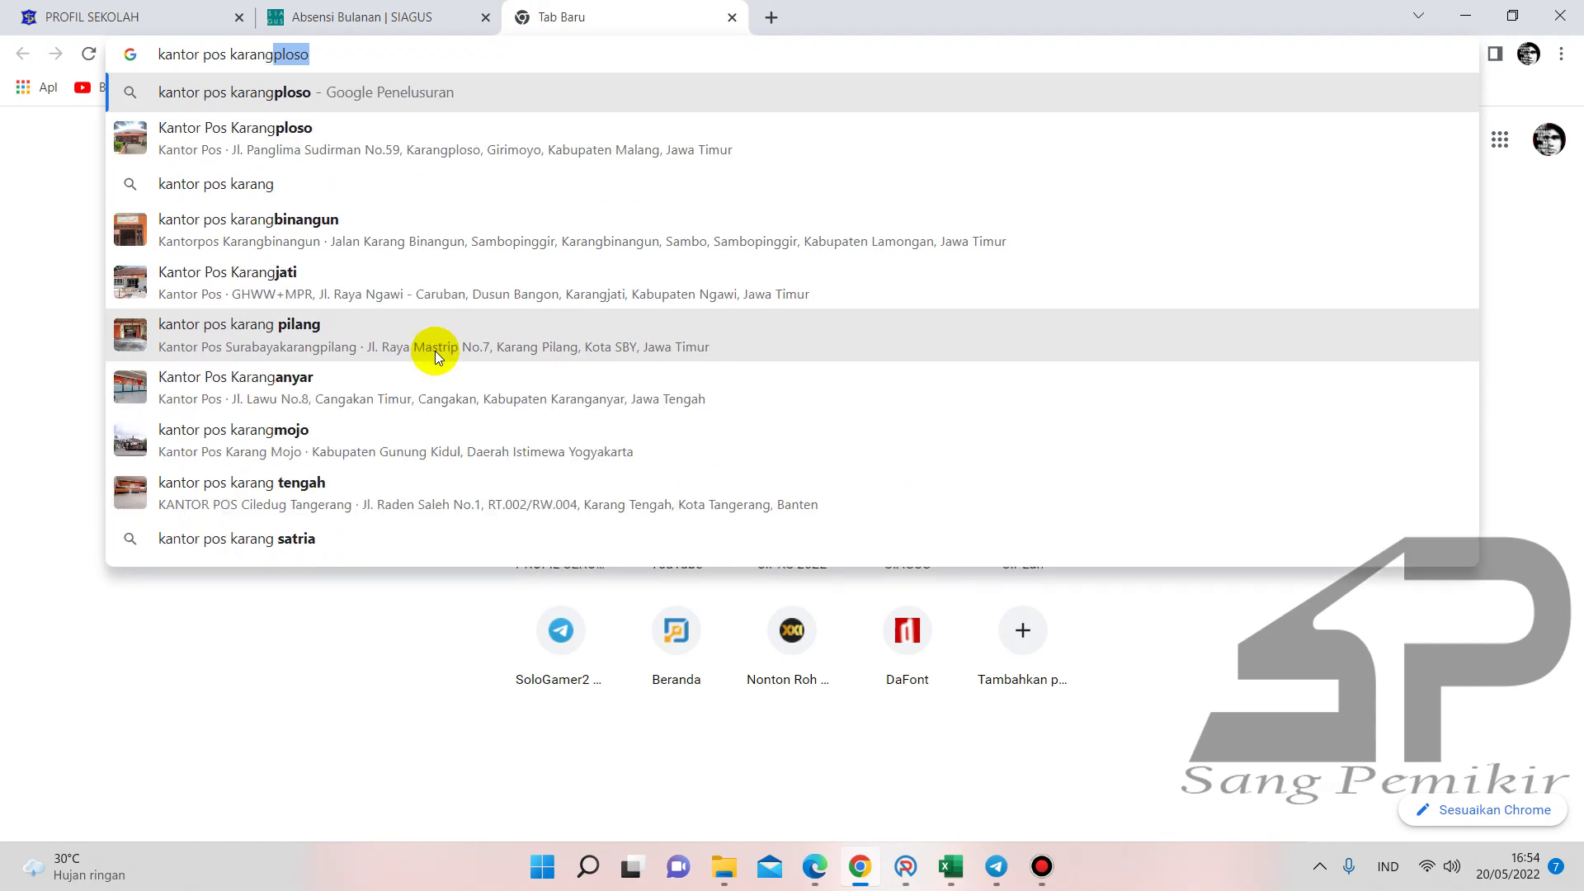
pyautogui.write('il')
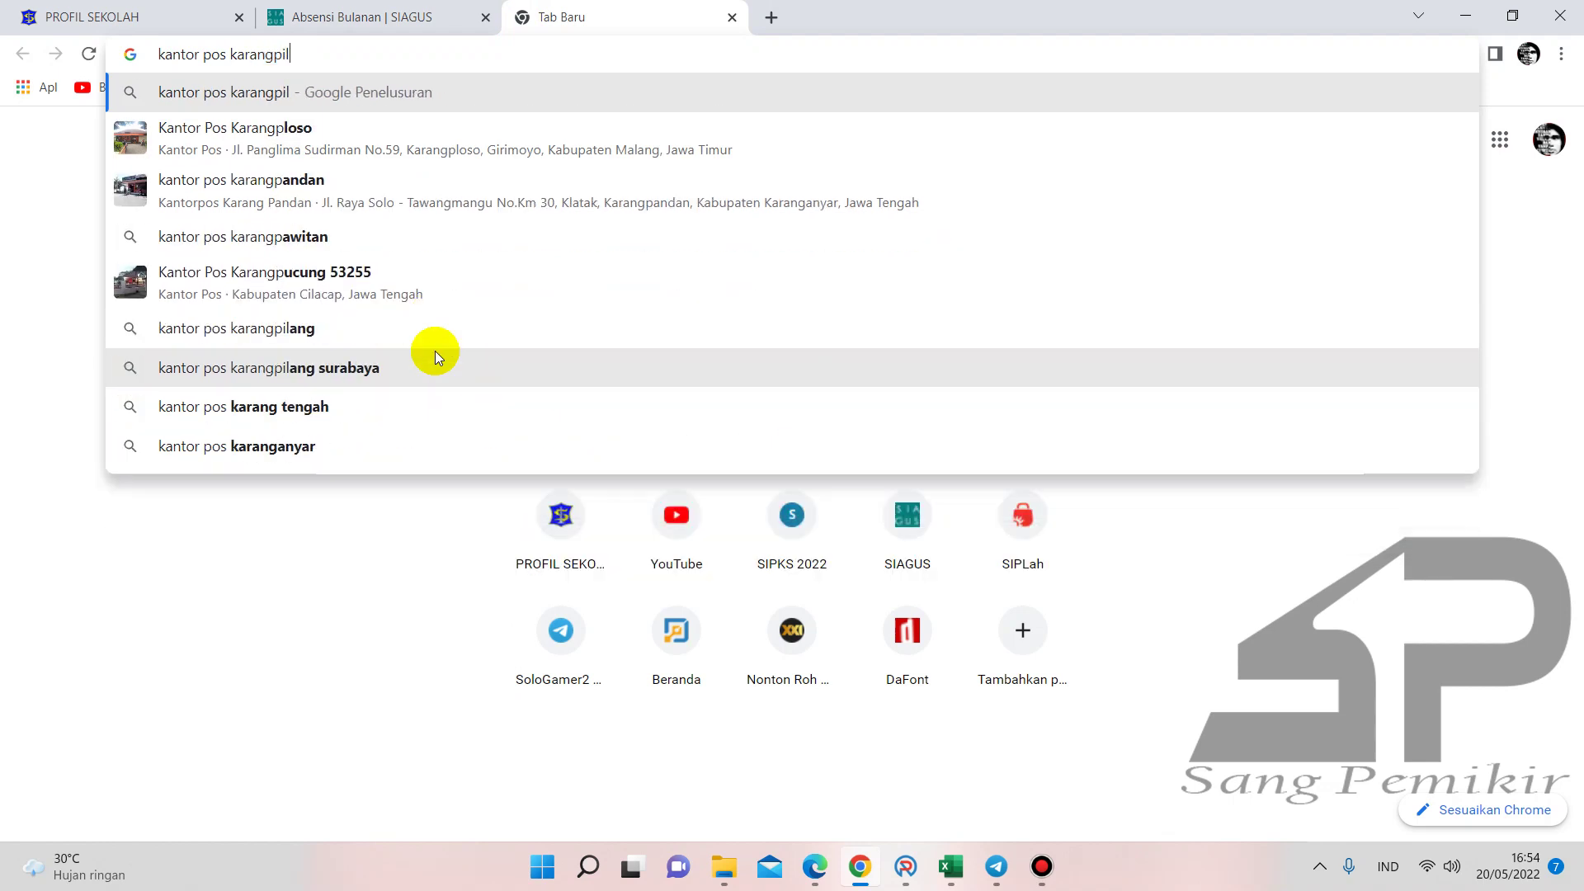
pyautogui.press('BackSpace')
pyautogui.press('BackSpace')
pyautogui.press('BackSpace')
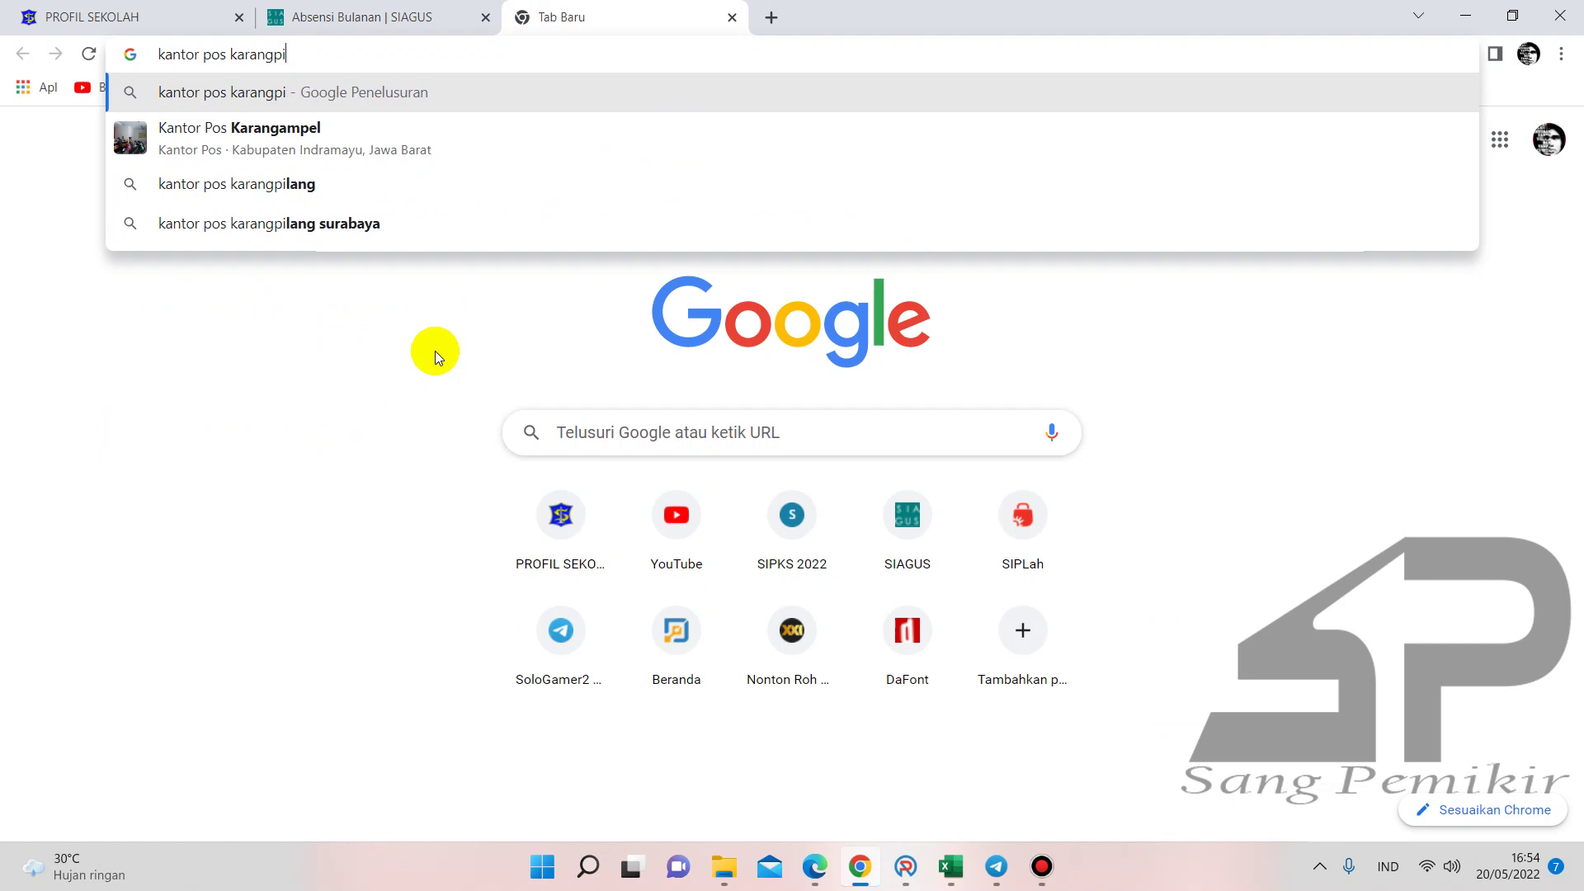
pyautogui.write('pilang')
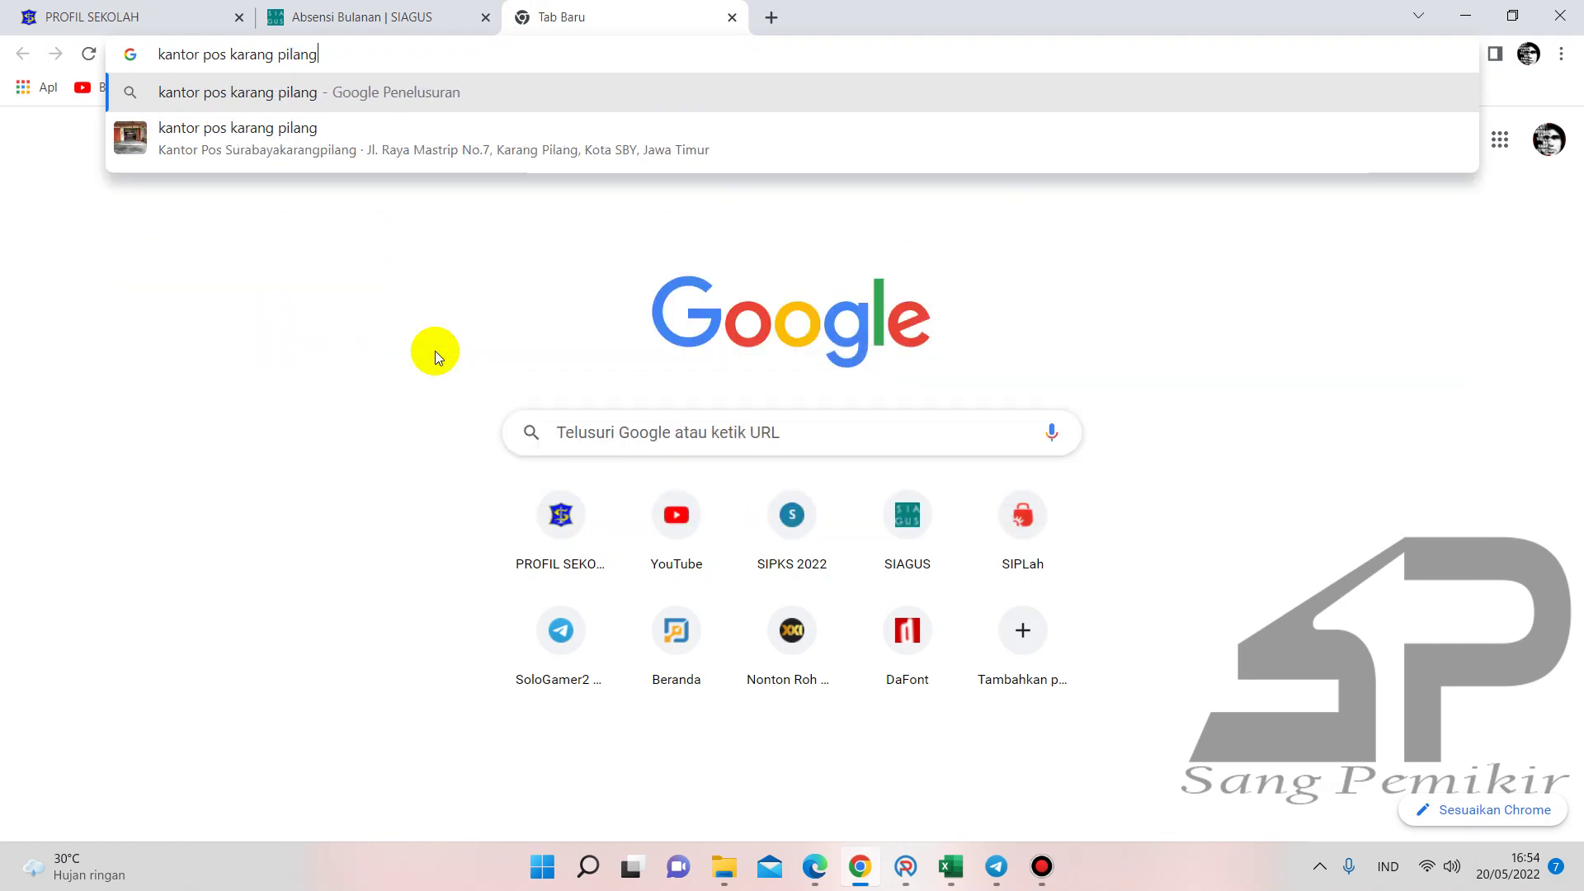
pyautogui.press('Return')
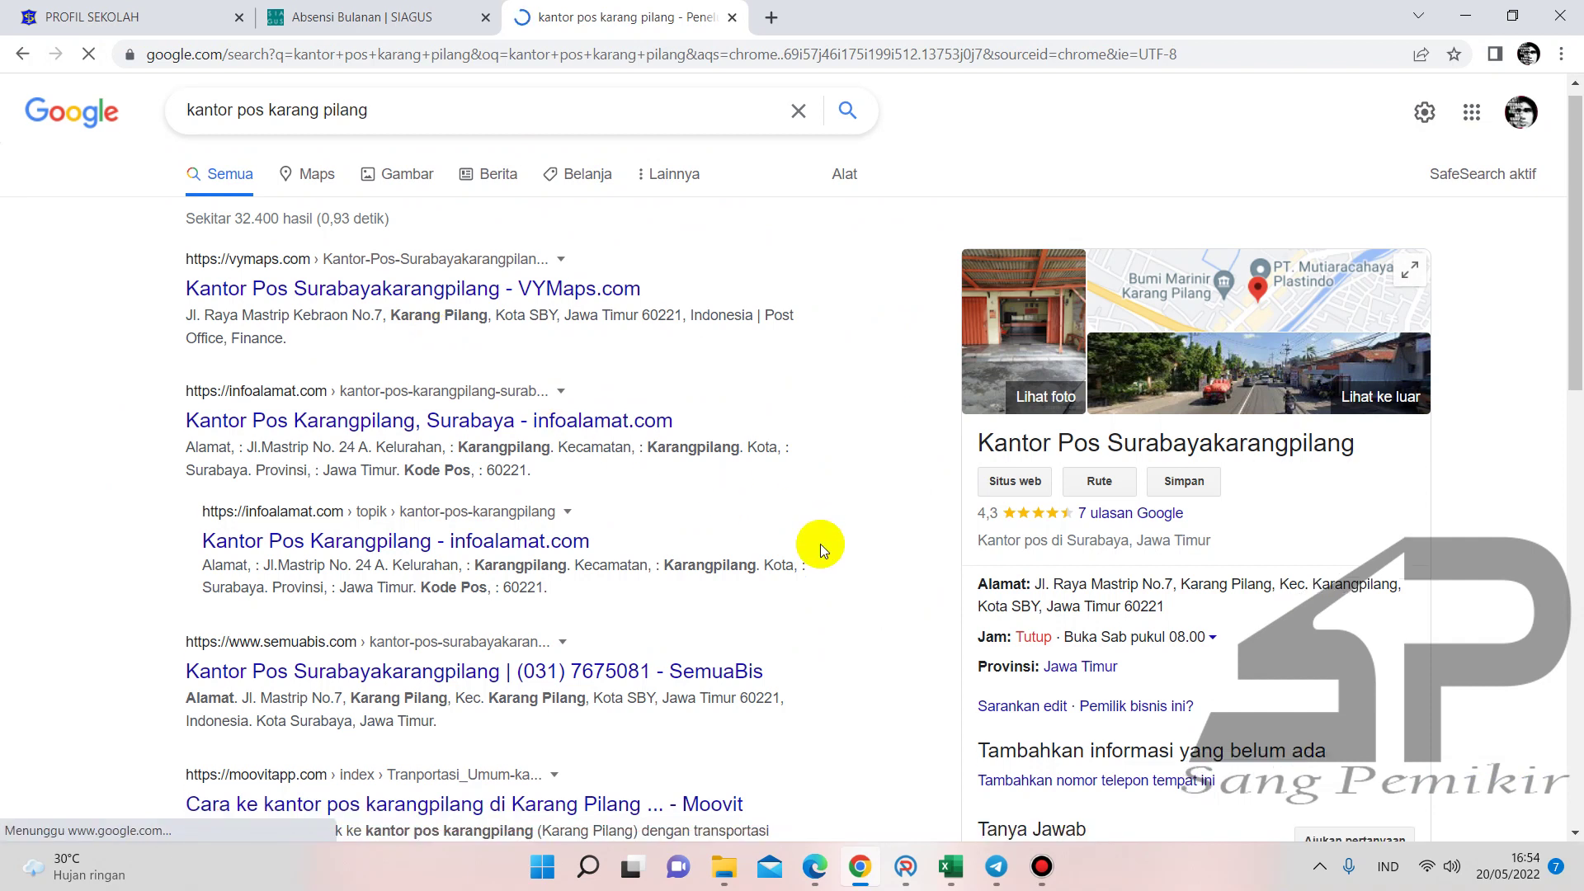
pyautogui.scroll(-2, 820, 542)
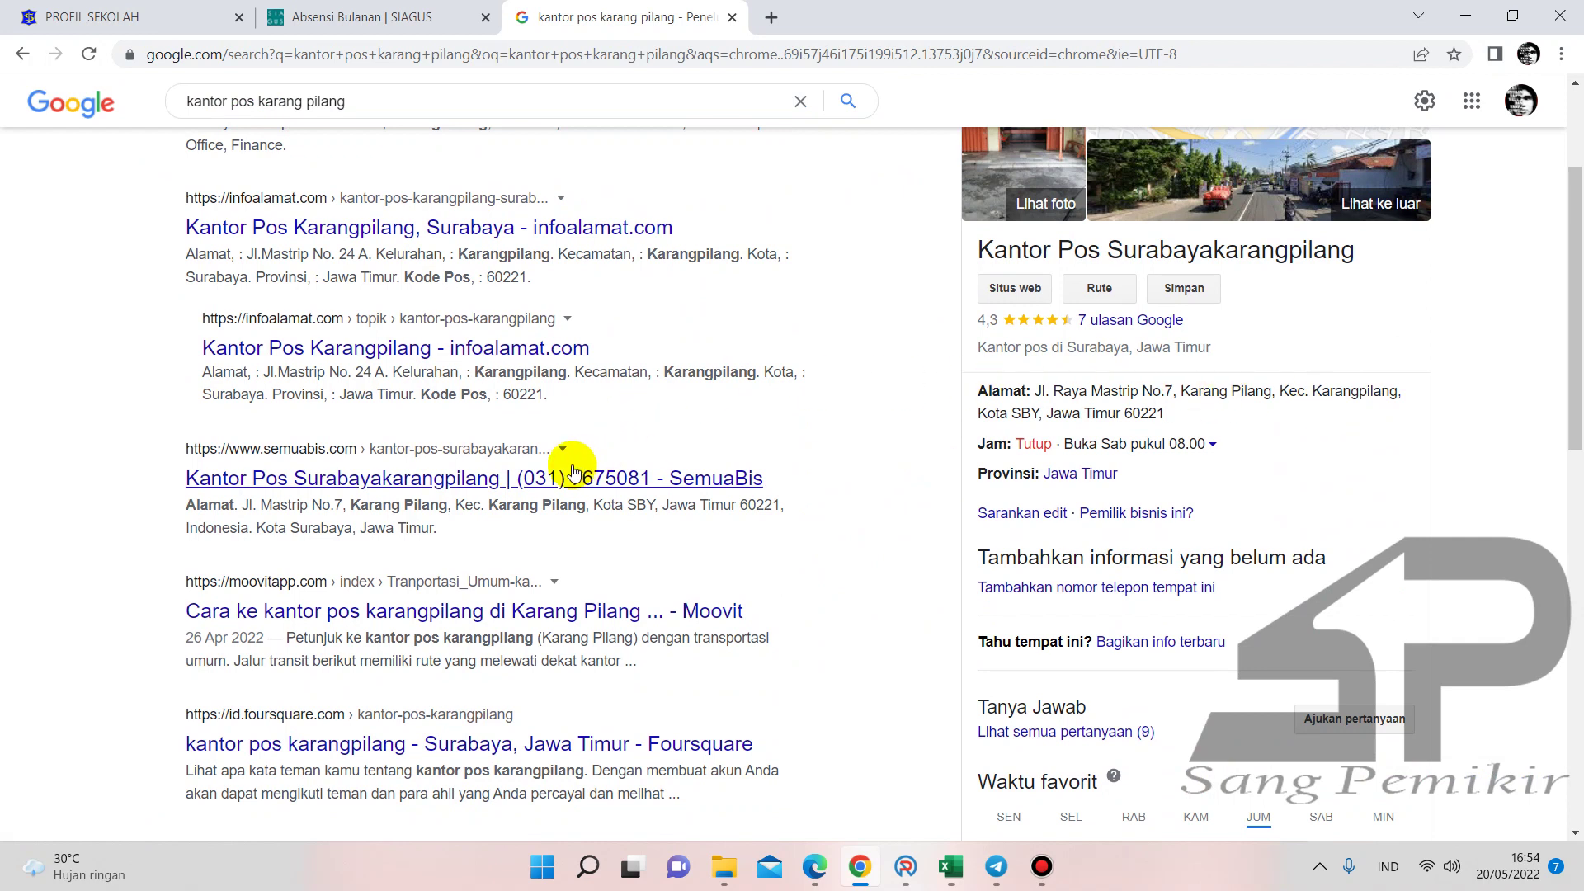
pyautogui.scroll(-2, 1043, 462)
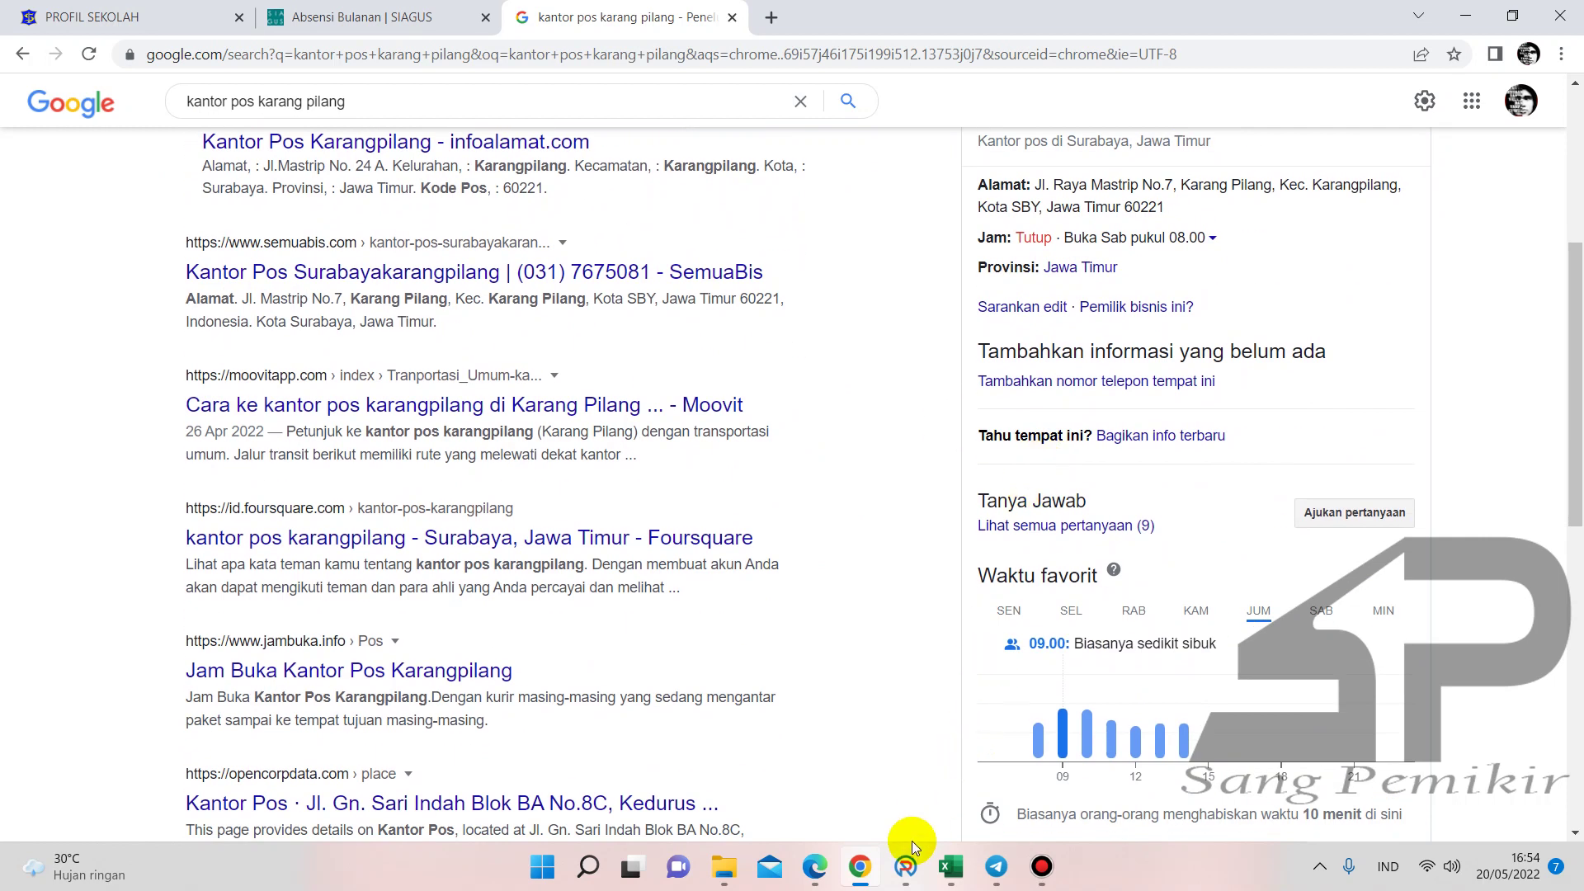
pyautogui.moveTo(907, 865)
pyautogui.click(907, 864)
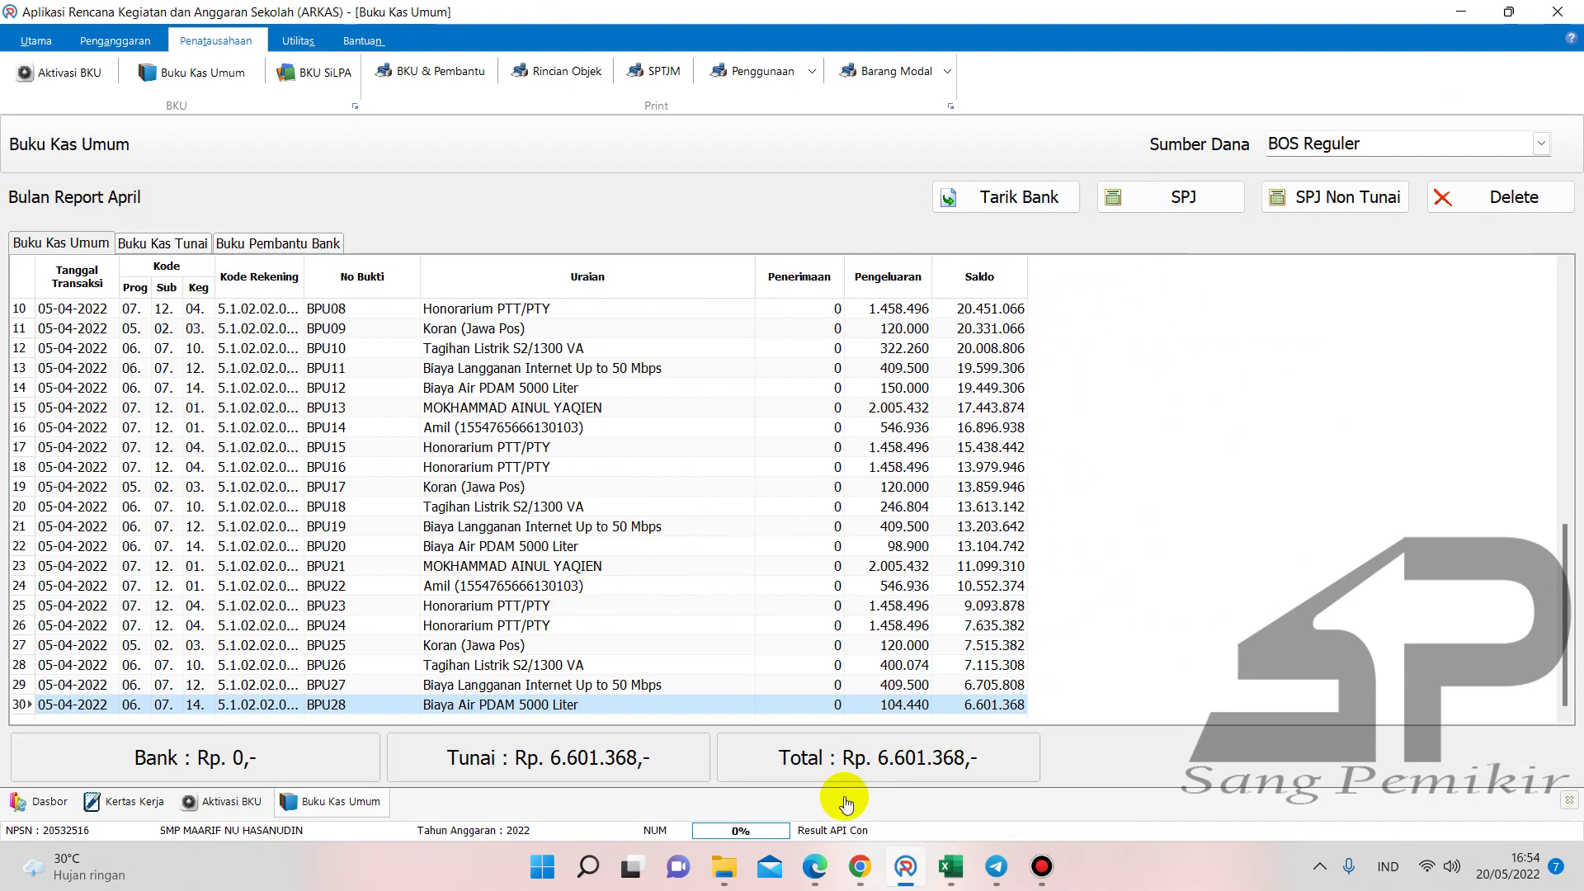
# - Check the Materai receipt and enter 200.000 in F40 of the Buku Pembantu KAS workbook
pyautogui.moveTo(814, 868)
pyautogui.click(800, 805)
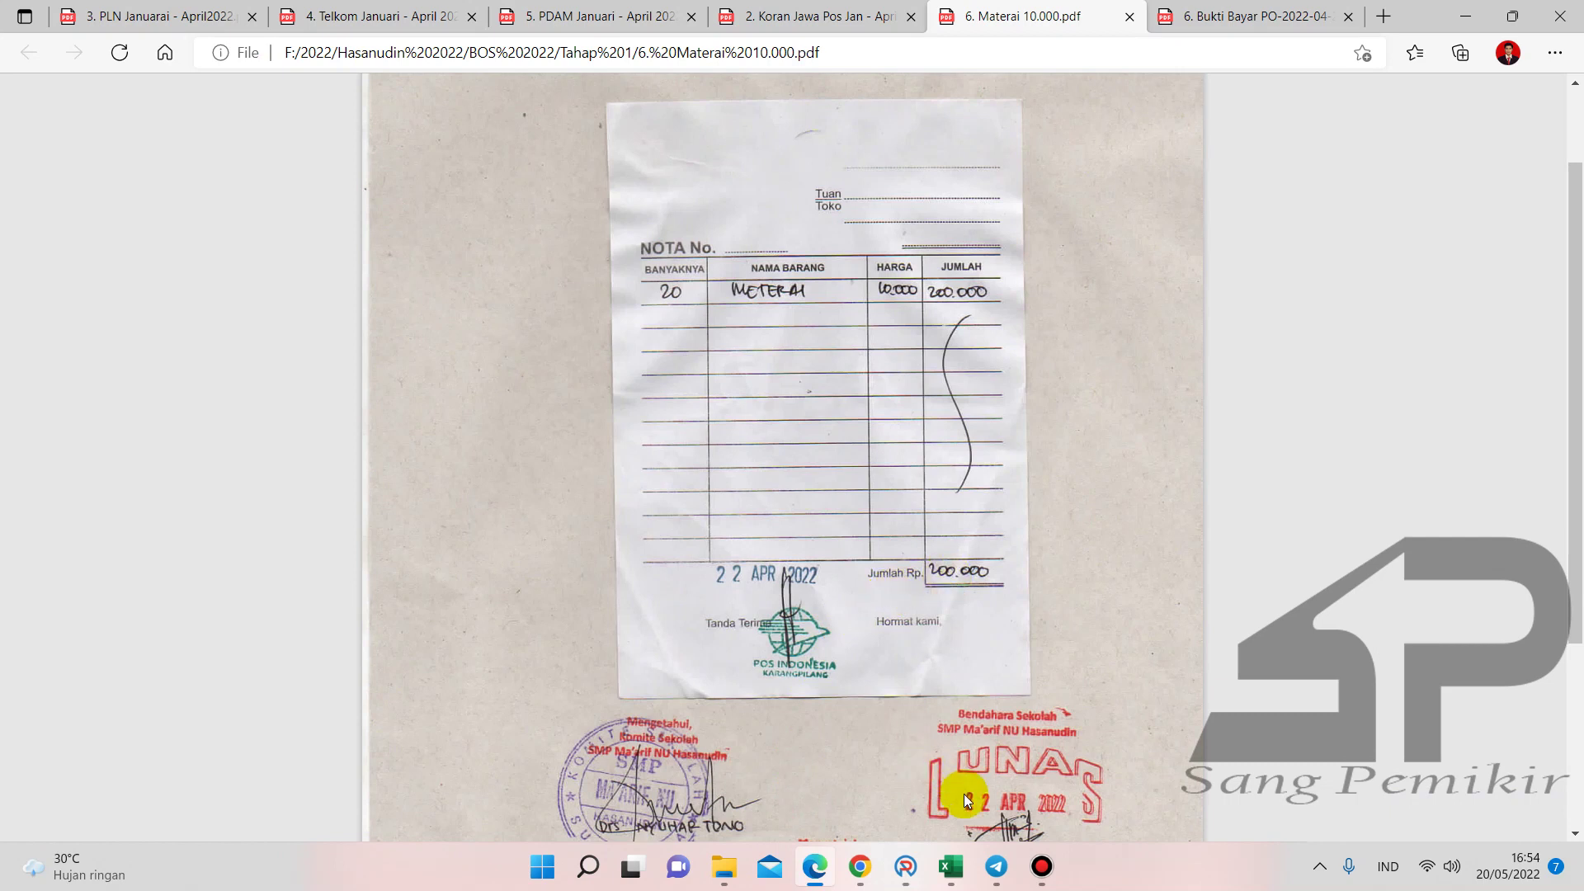
pyautogui.moveTo(950, 866)
pyautogui.click(779, 779)
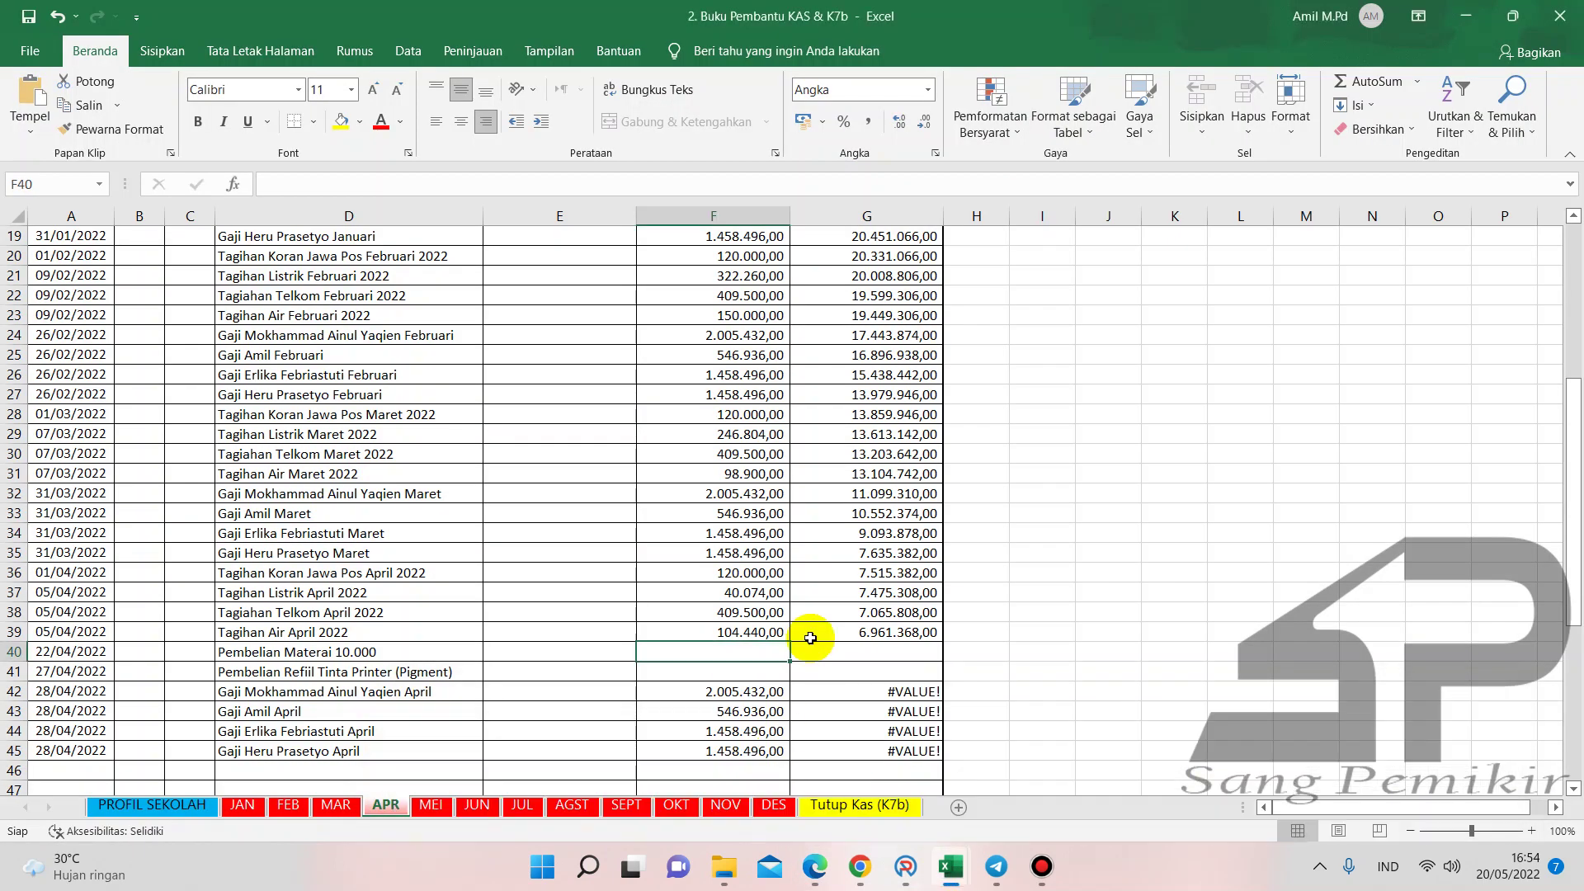
pyautogui.write('20')
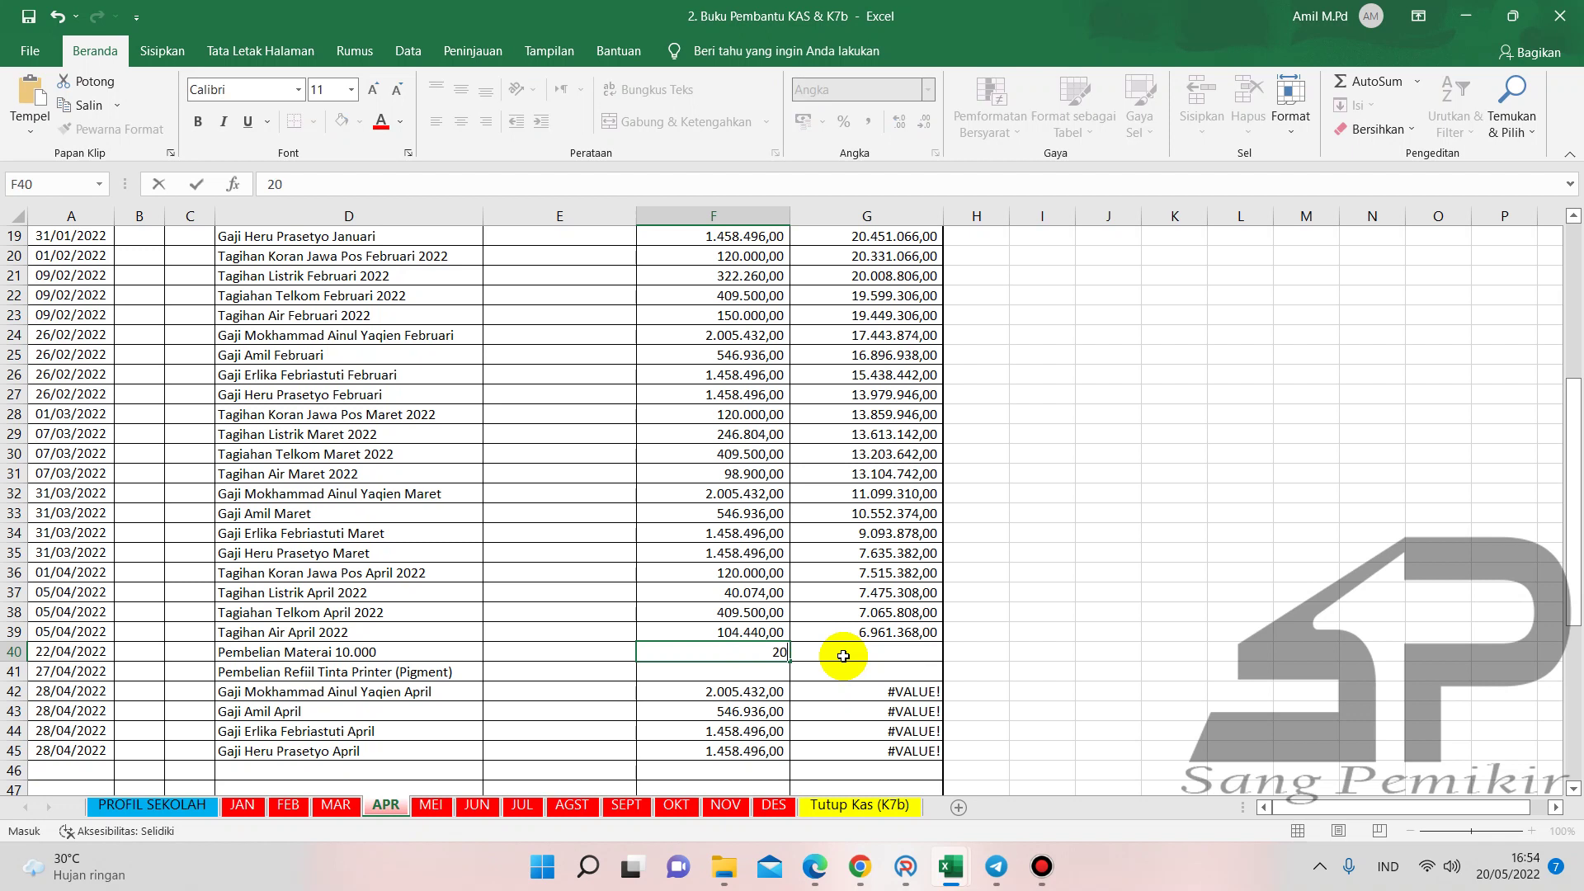
pyautogui.write('0.000')
pyautogui.press('Return')
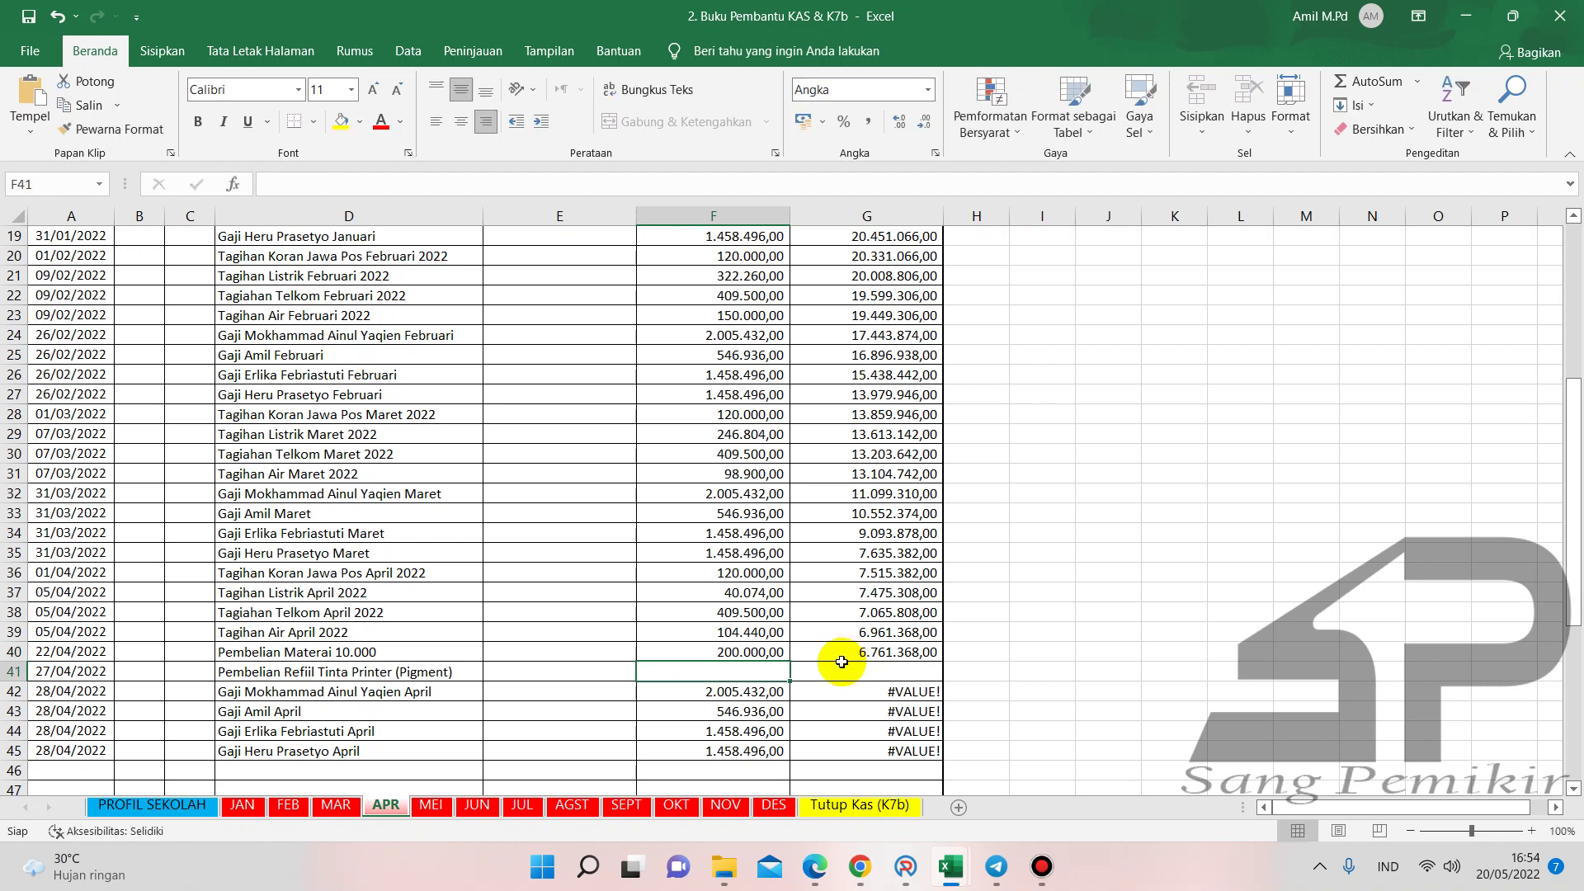
# - Enter 200000 in G42 of the Buku Kas Umum workbook, bringing the balance to 6.767.817,70
pyautogui.moveTo(948, 862)
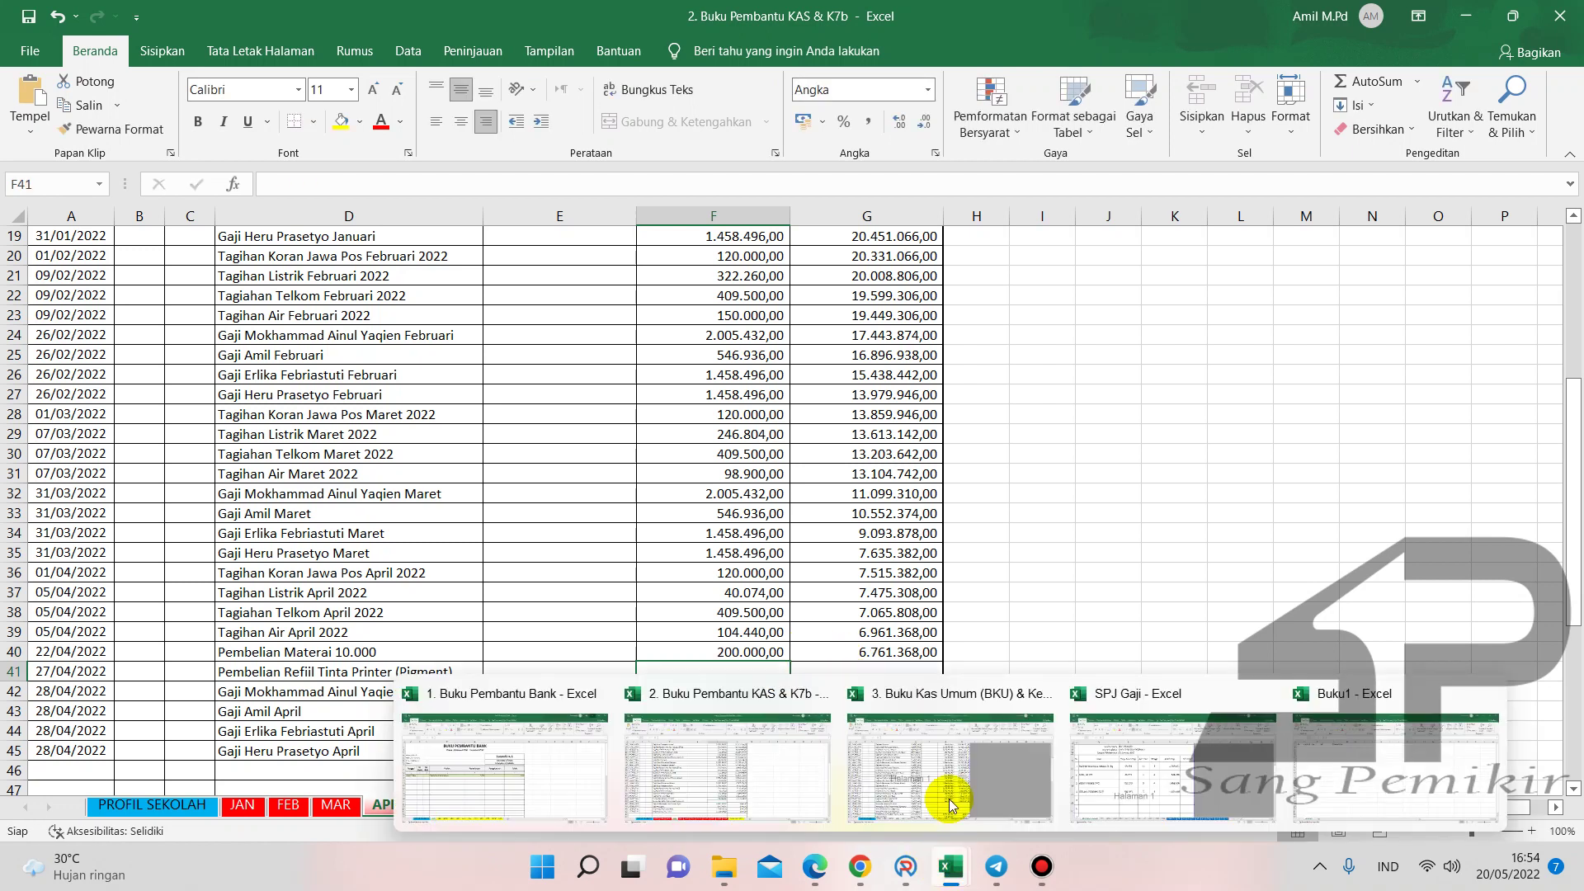
pyautogui.click(942, 750)
pyautogui.write('200')
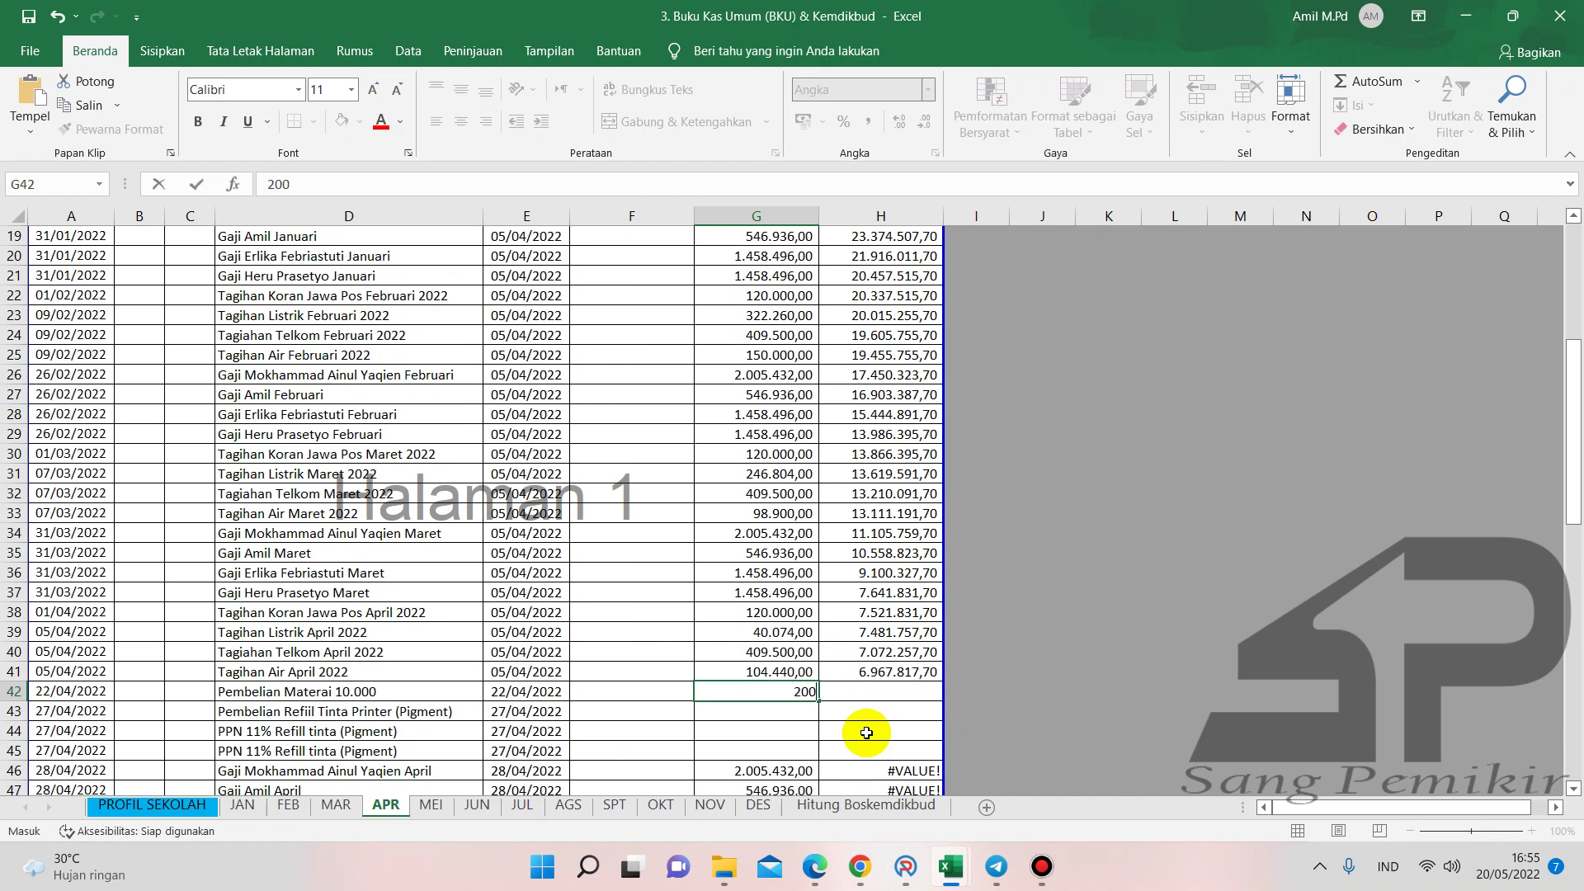
pyautogui.press('Return')
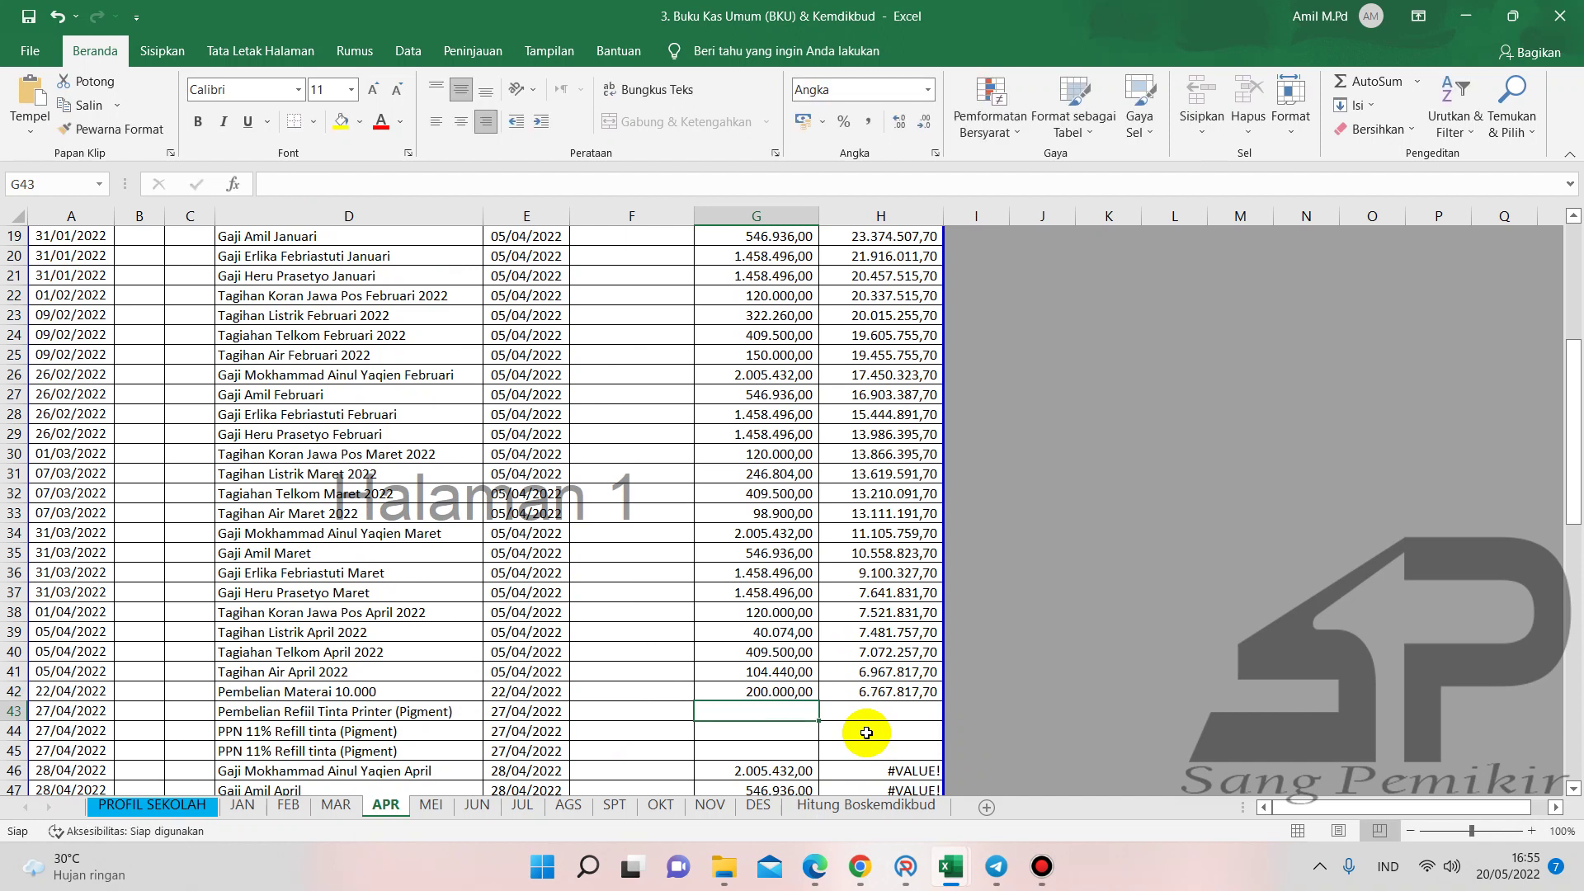
# - Start a new SPJ with the Benda Pos supplies account and activity 07.05.65 Bea materai
pyautogui.click(905, 865)
pyautogui.click(1181, 192)
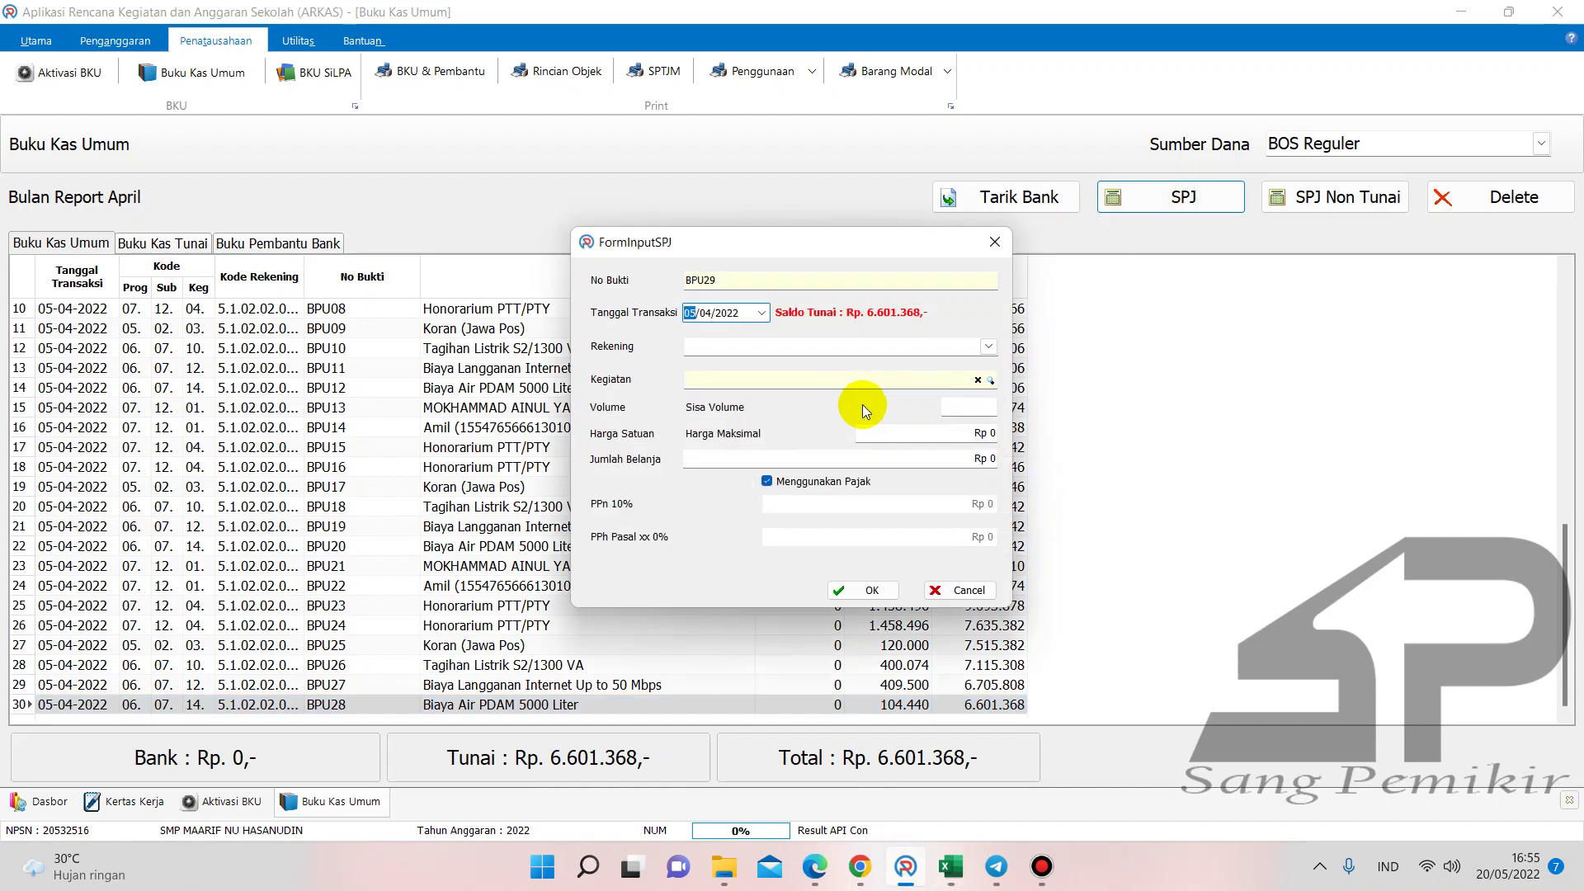
pyautogui.click(988, 347)
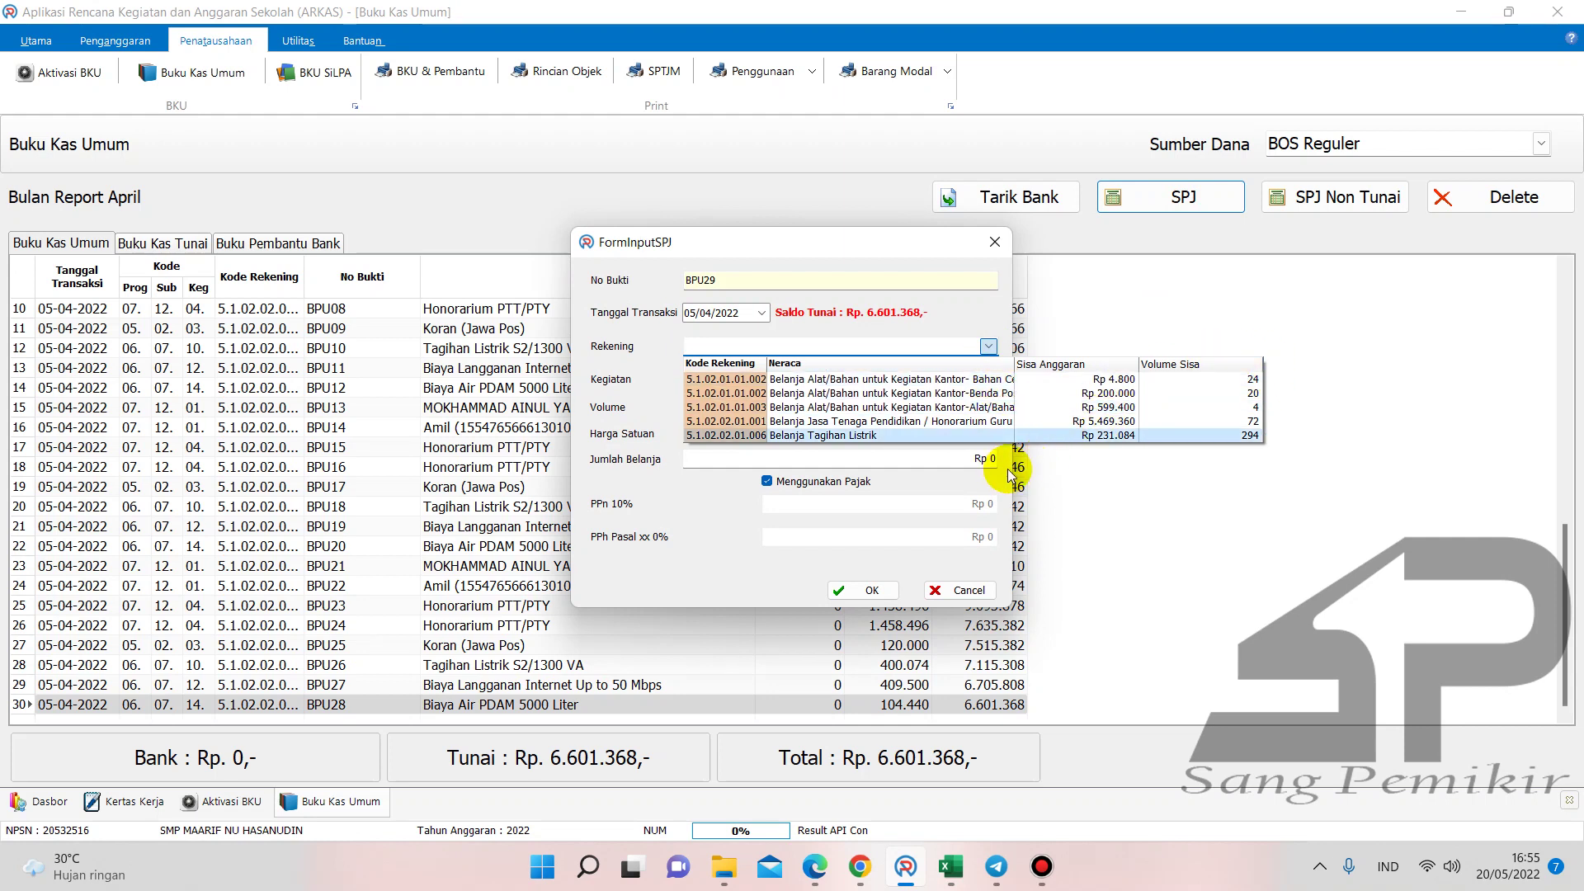
pyautogui.moveTo(1014, 469); pyautogui.dragTo(1368, 474)
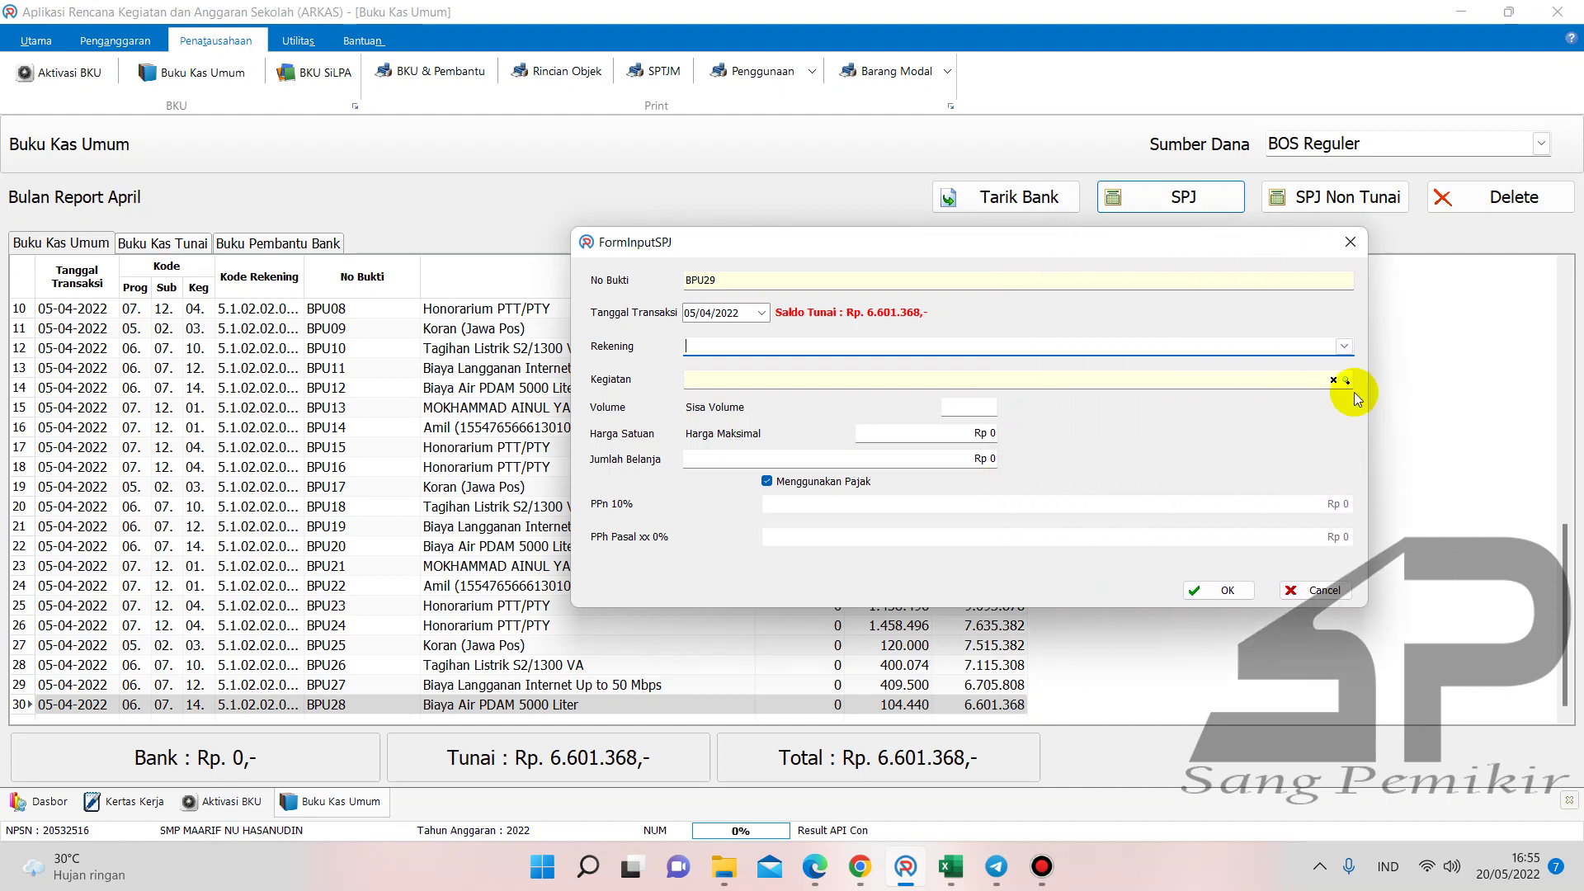
pyautogui.click(1344, 346)
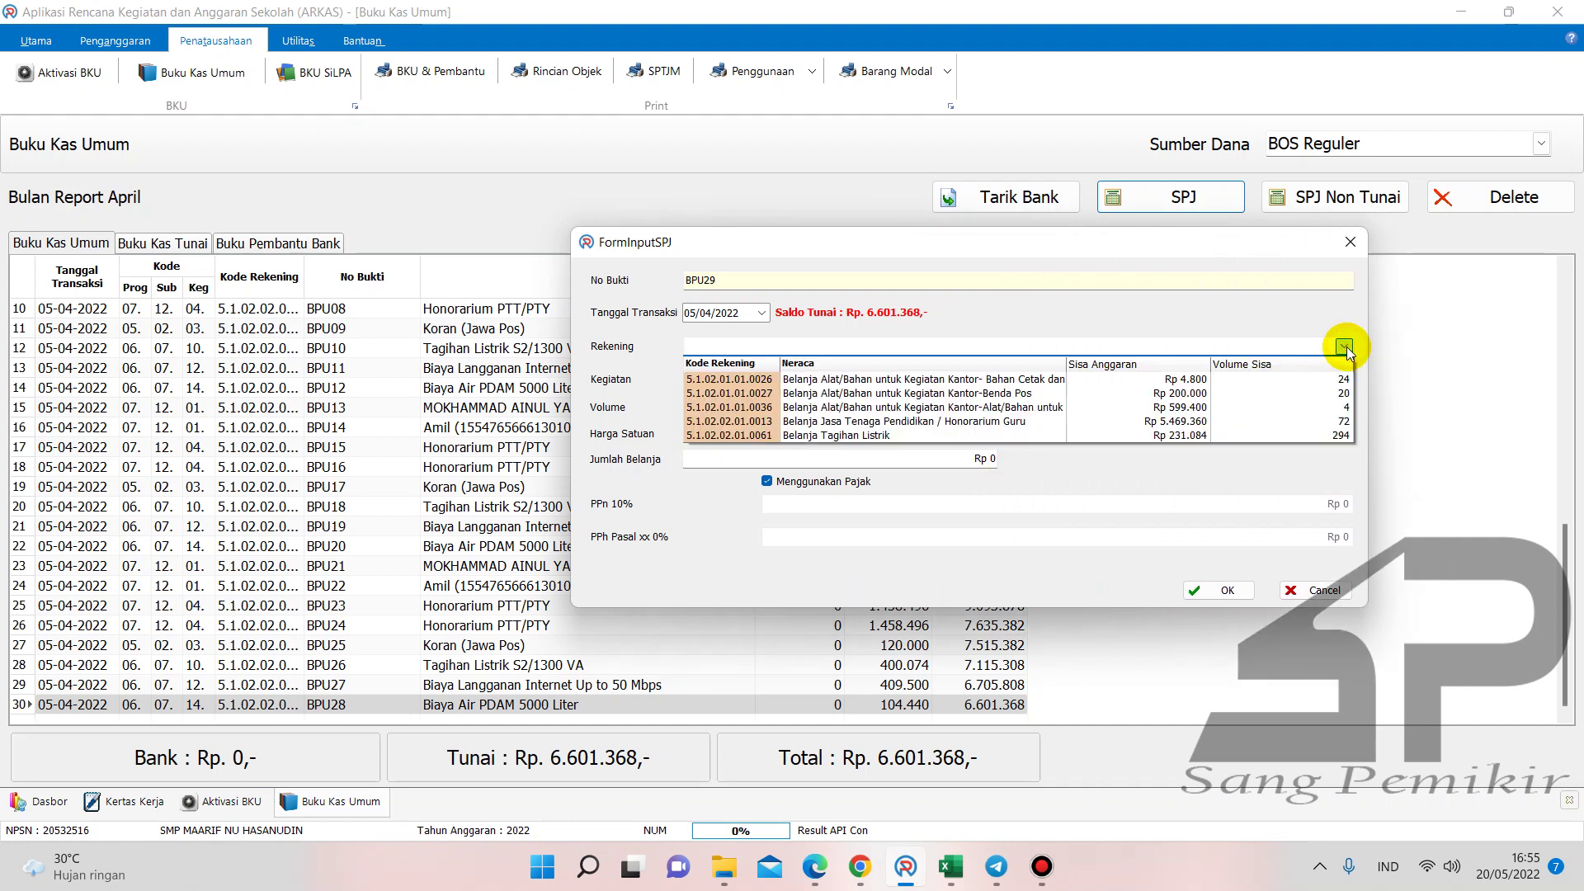
pyautogui.click(1045, 394)
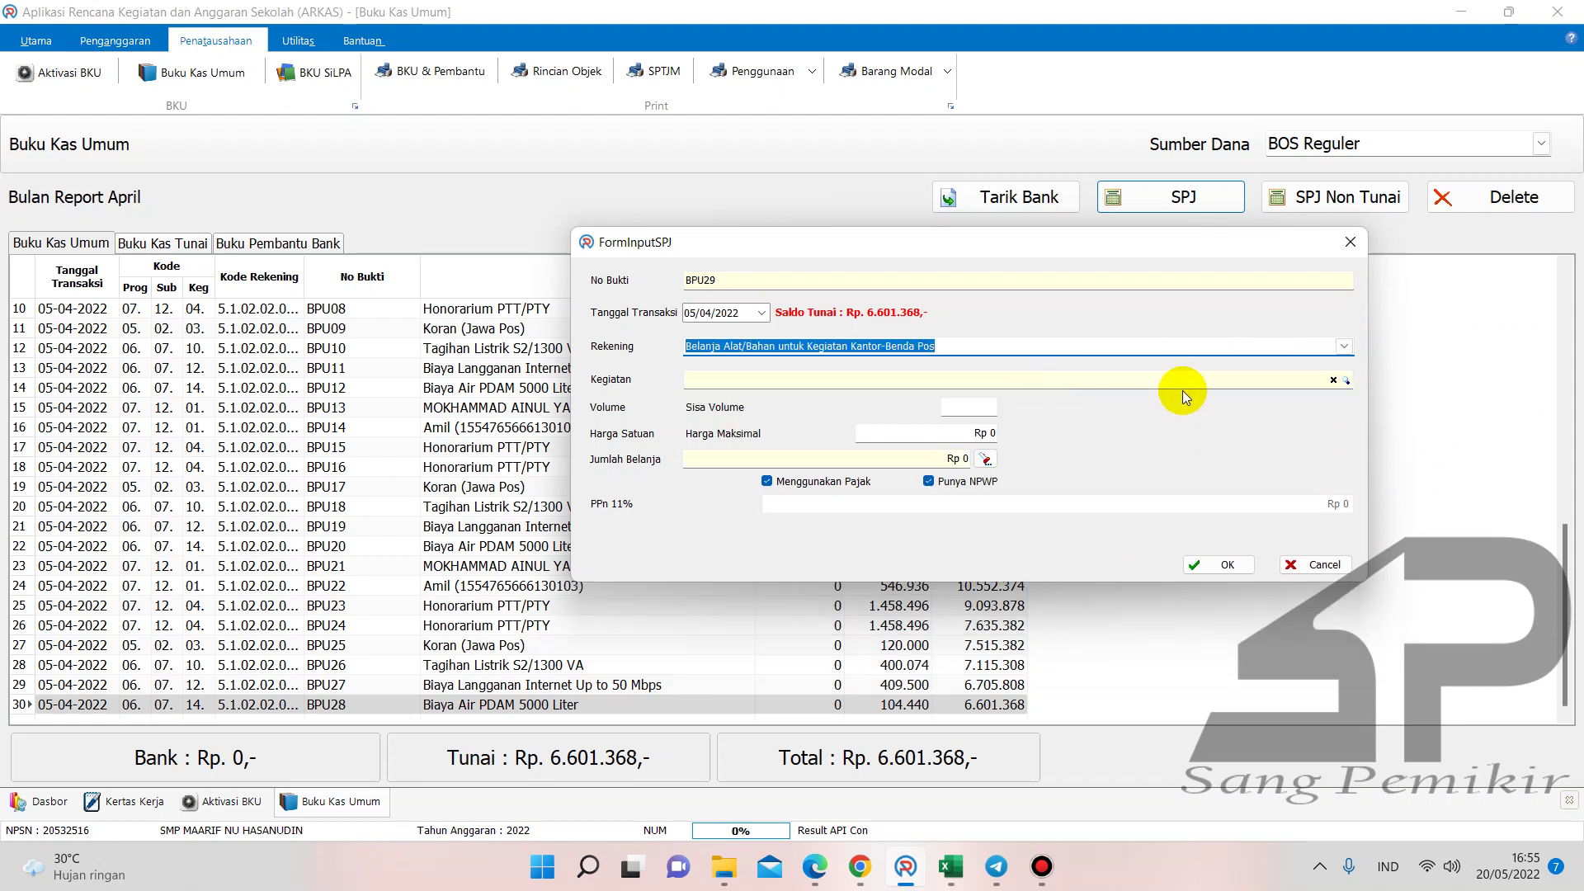
pyautogui.click(1345, 380)
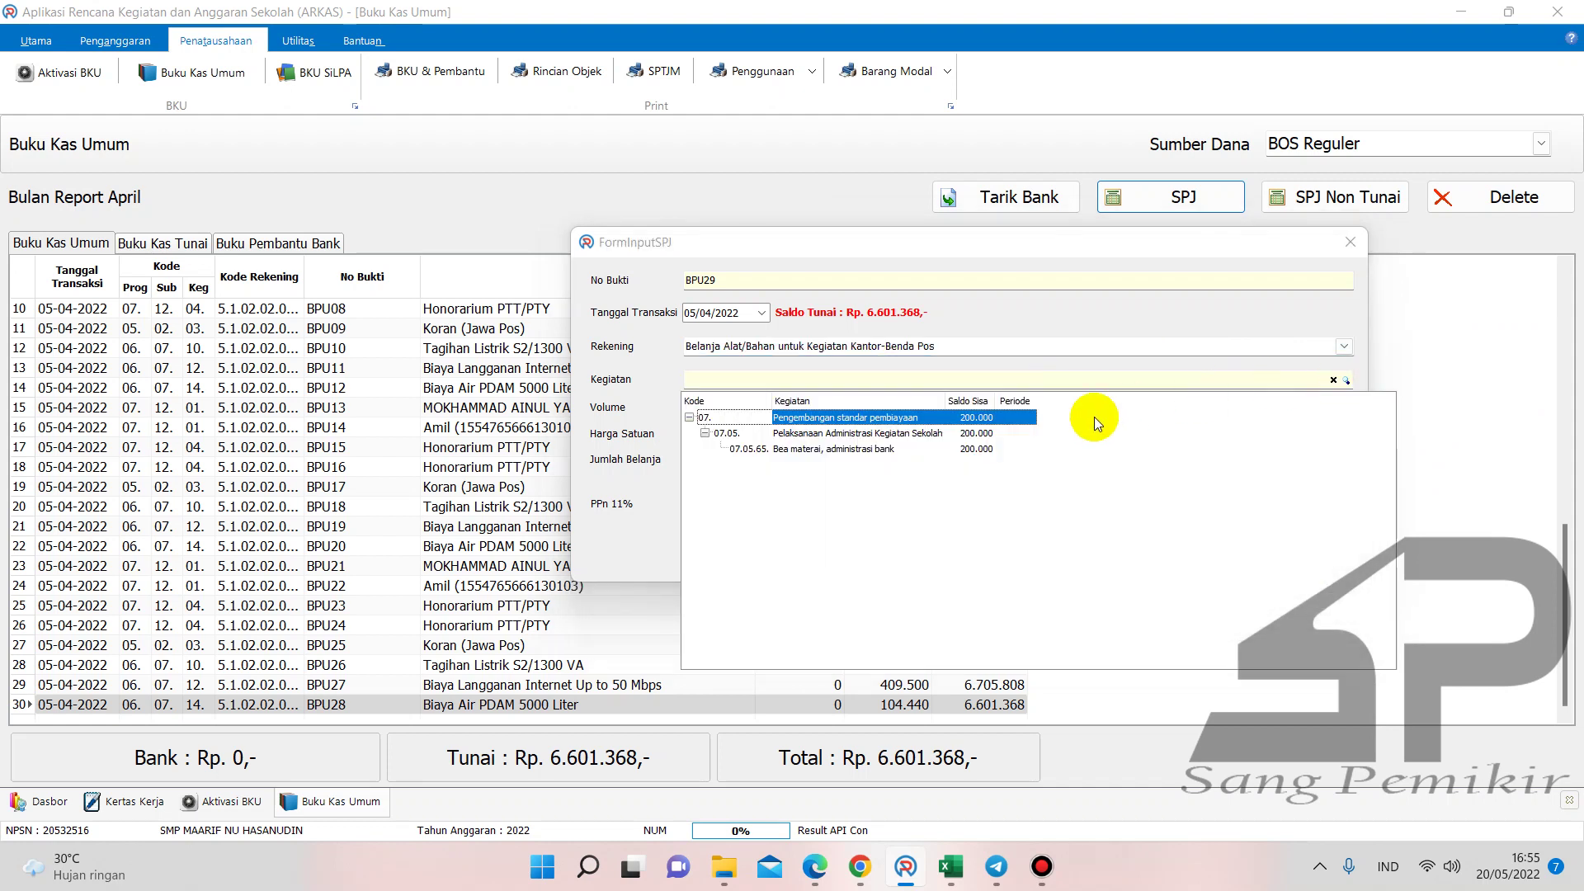
pyautogui.click(976, 449)
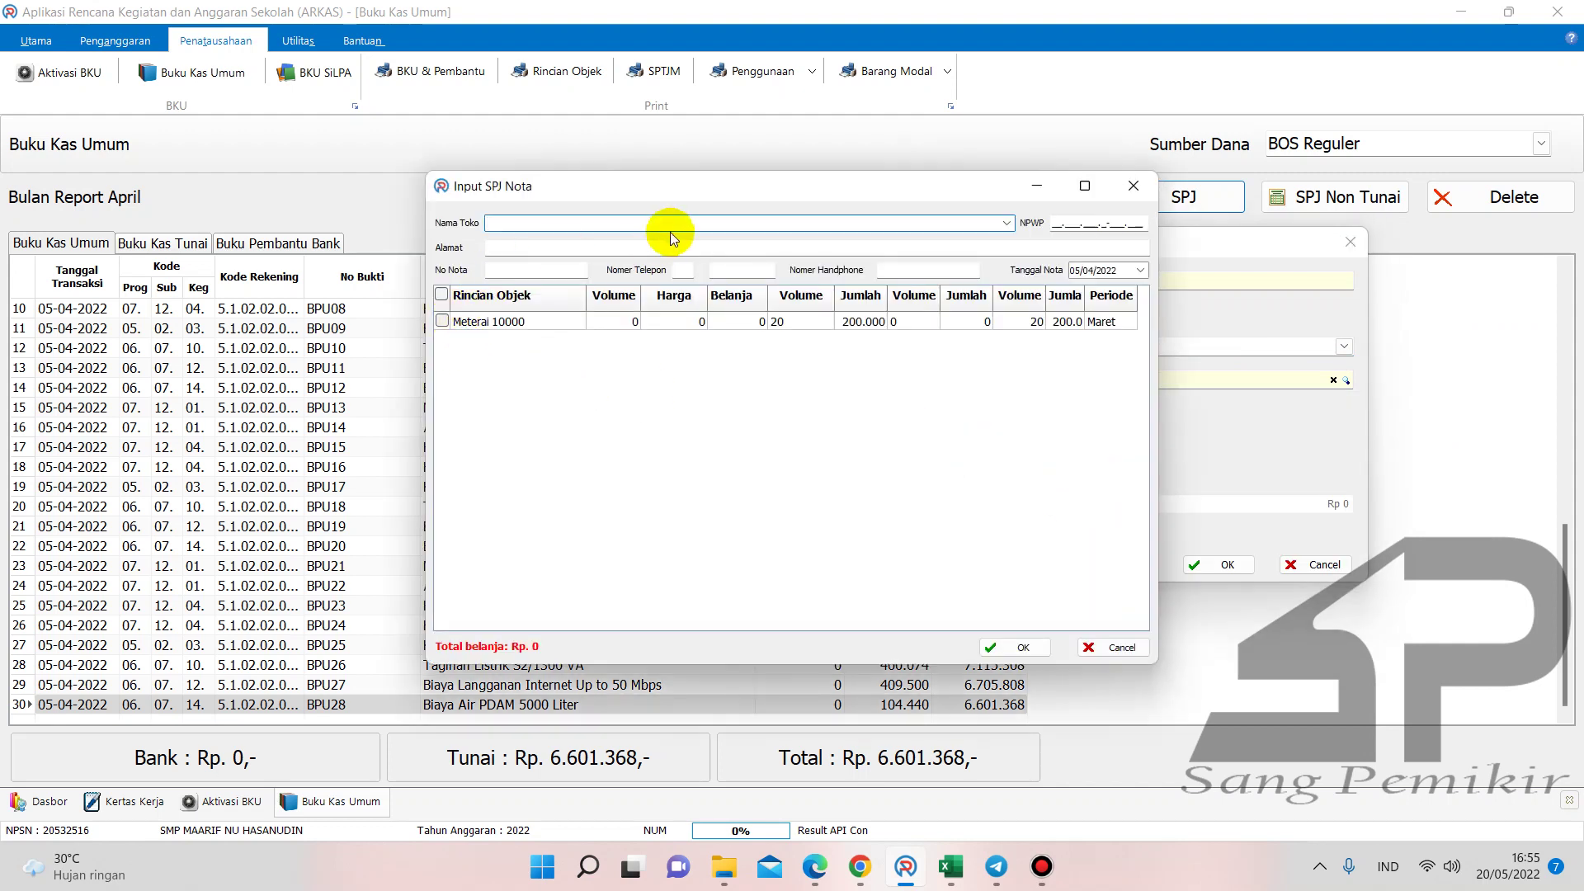
# - Enter KANTOR POS KARANG PILANG as the nota's shop name in capitals
pyautogui.press('capslock')
pyautogui.write('KANTOR POS KARANG PILANG')
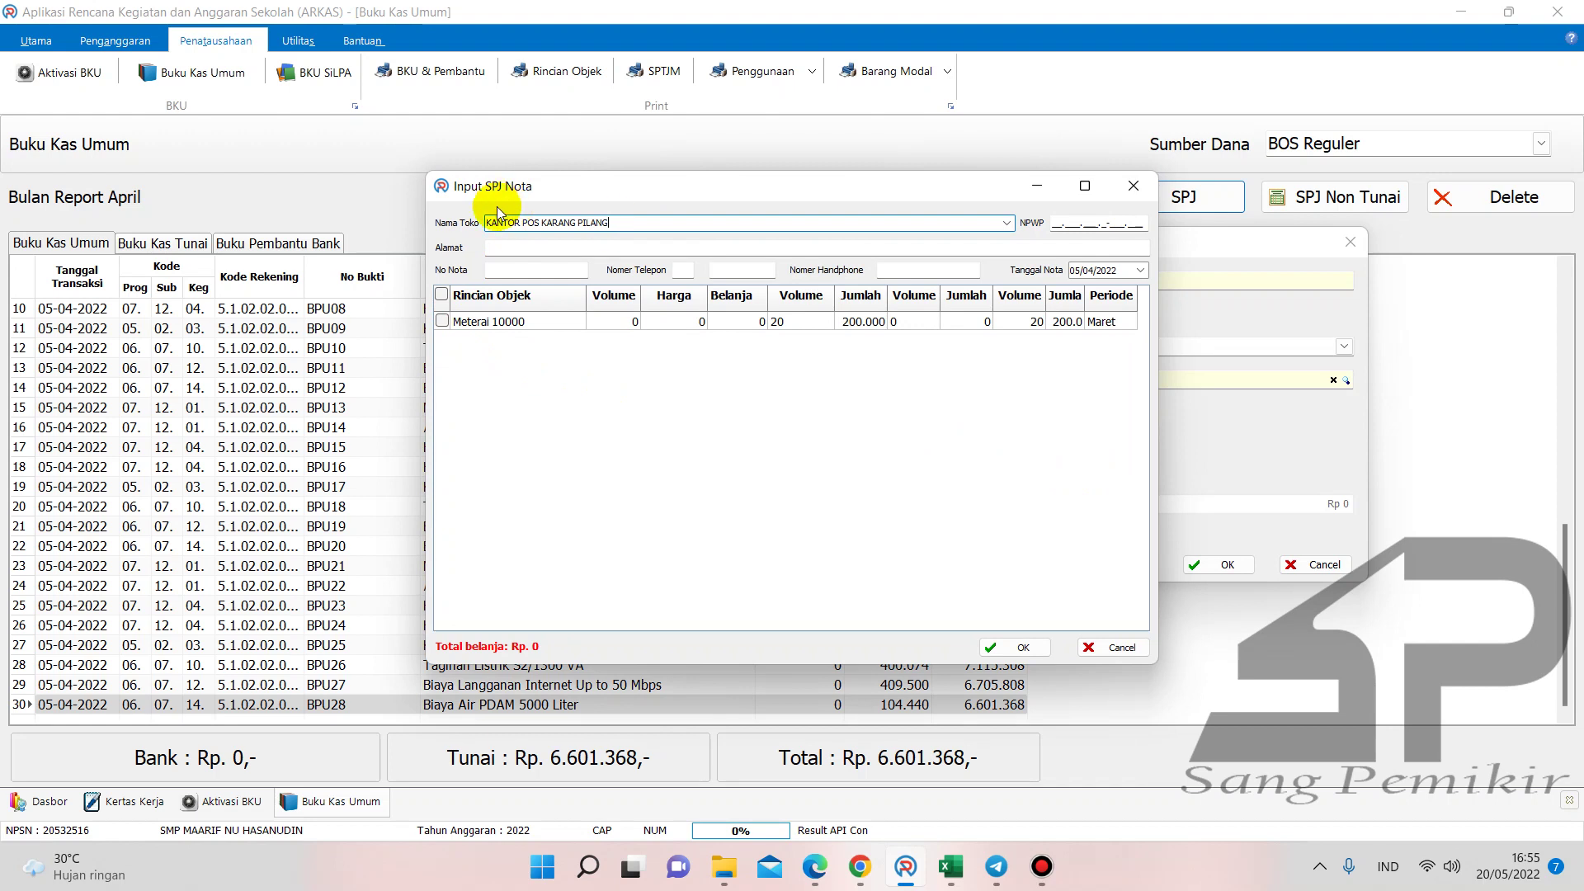
pyautogui.click(517, 245)
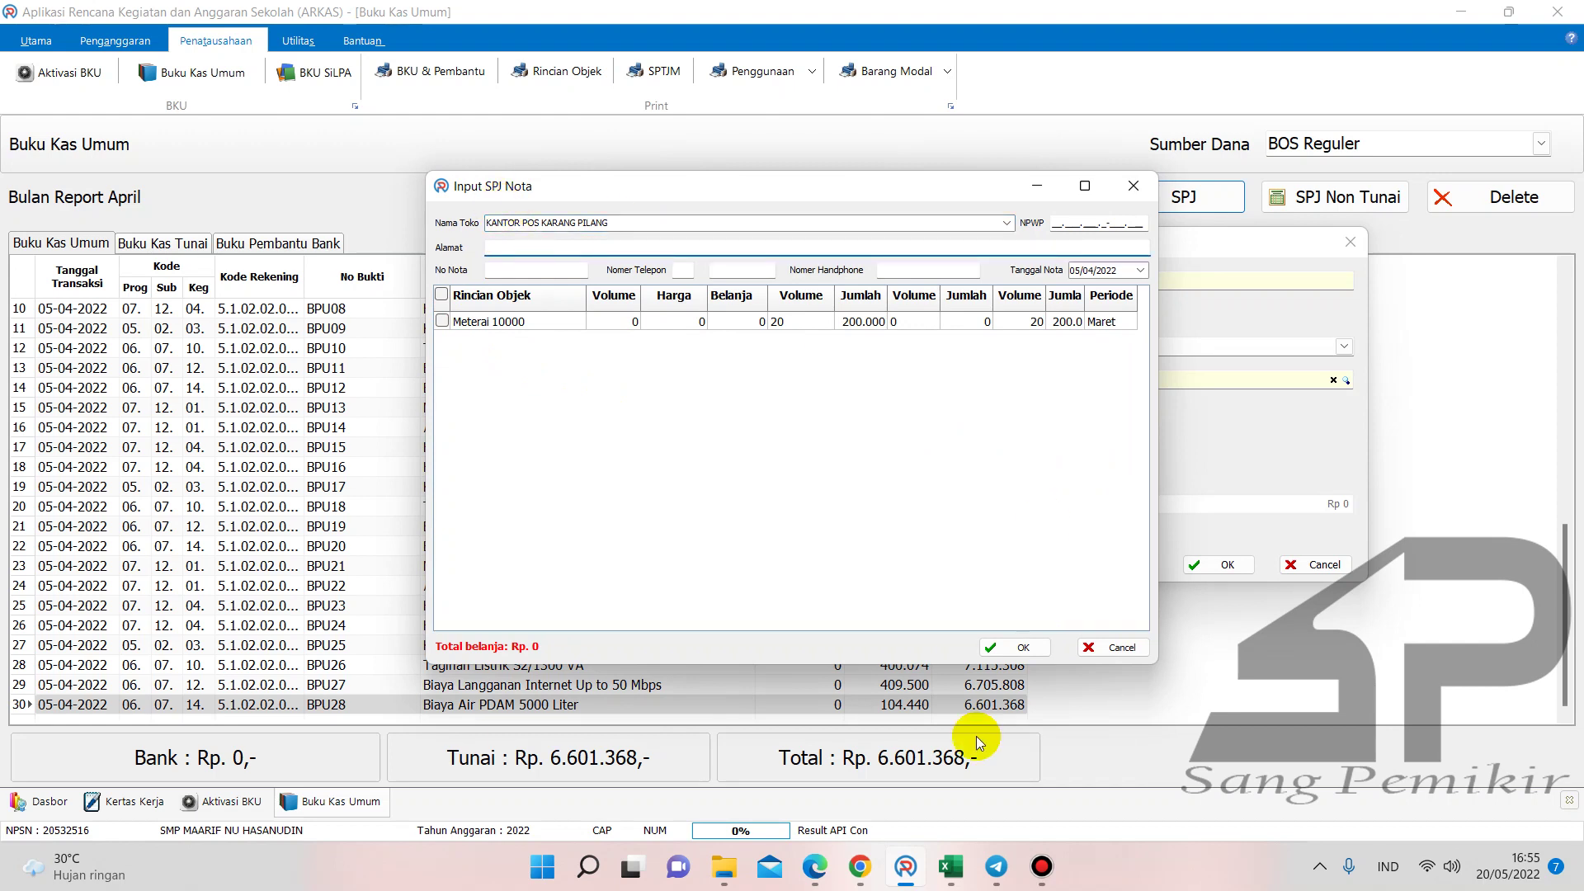
pyautogui.click(860, 866)
# - Copy the Karang Pilang post office's street address from Google into the nota's Alamat field
pyautogui.scroll(1, 1272, 240)
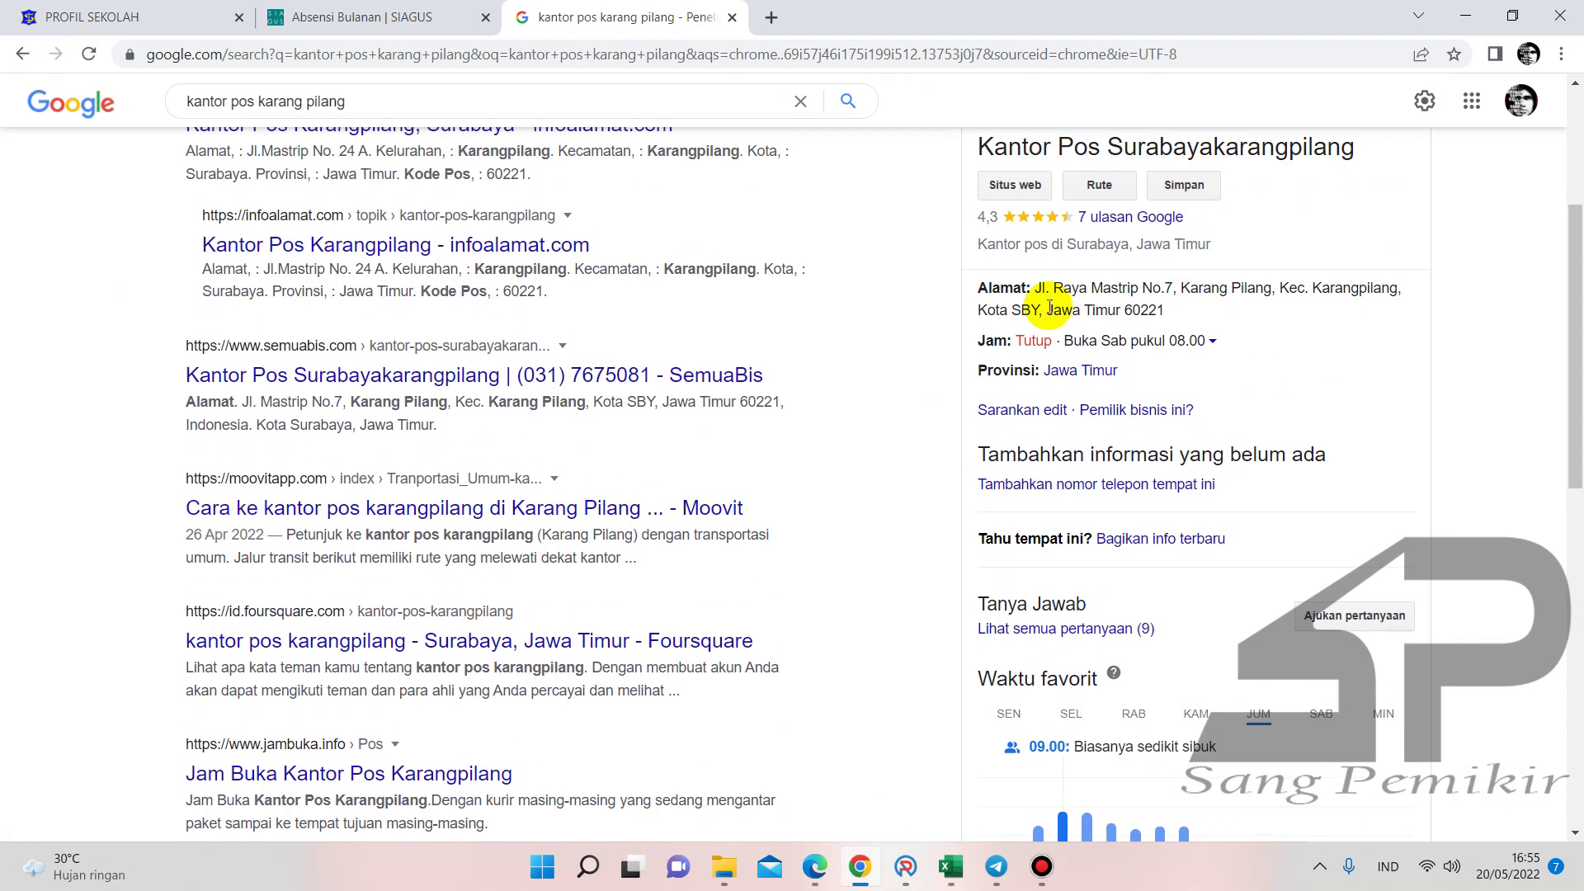
pyautogui.moveTo(1035, 287); pyautogui.dragTo(1159, 311)
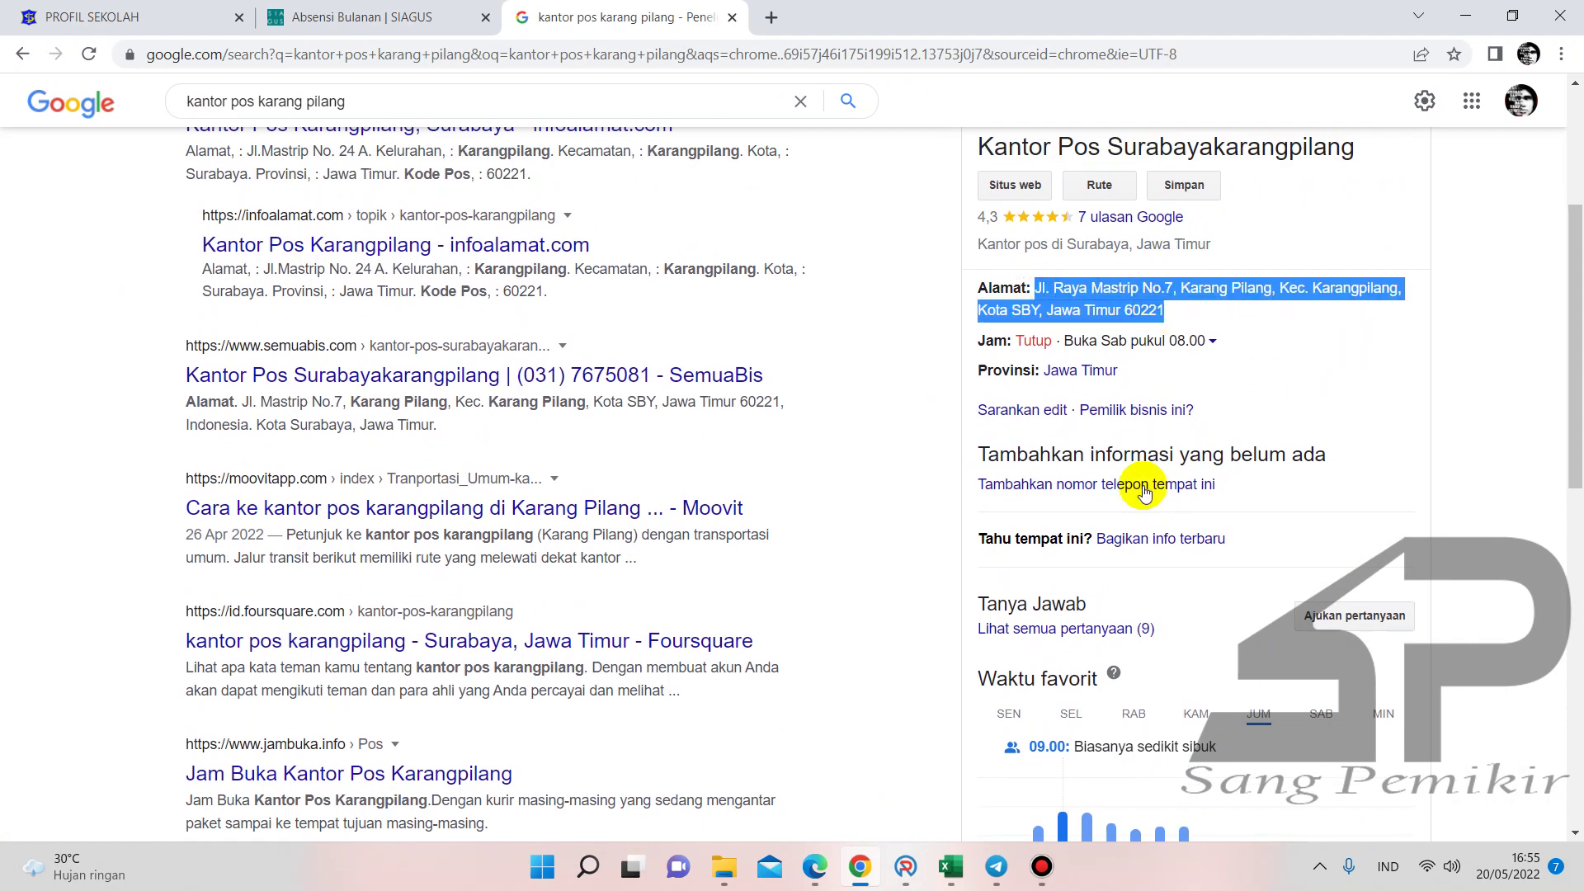
pyautogui.click(908, 866)
pyautogui.write('Jl. Raya Mastrip No.7, Karang Pilang, Kec. Karangp')
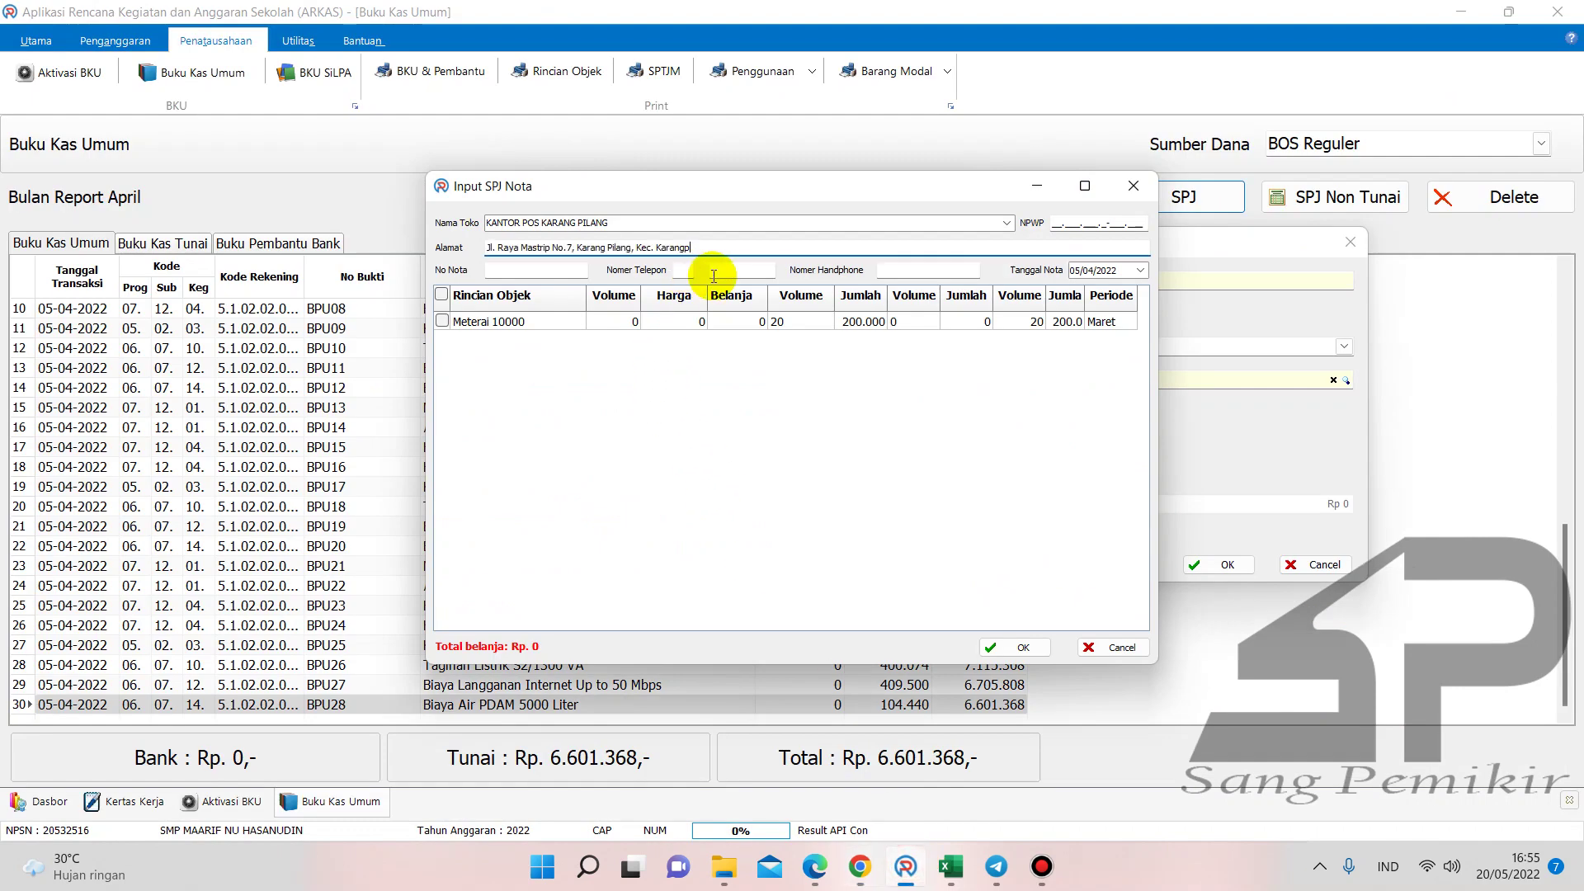
# - Enter the area code 031 in the nota's Nomer Telepon field
pyautogui.click(684, 271)
pyautogui.write('031')
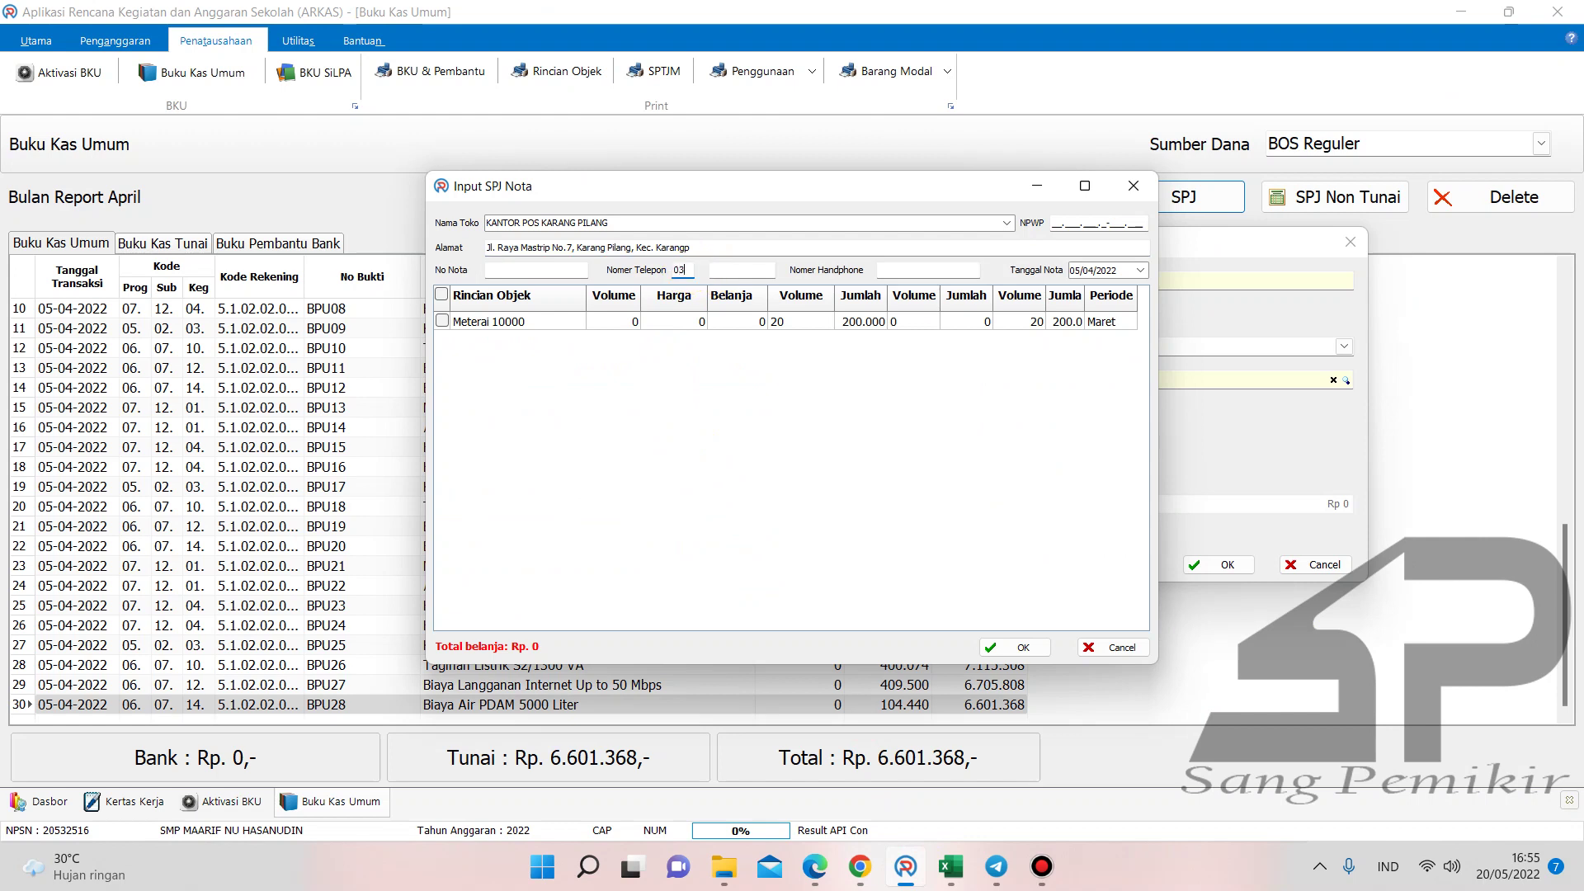
pyautogui.click(861, 865)
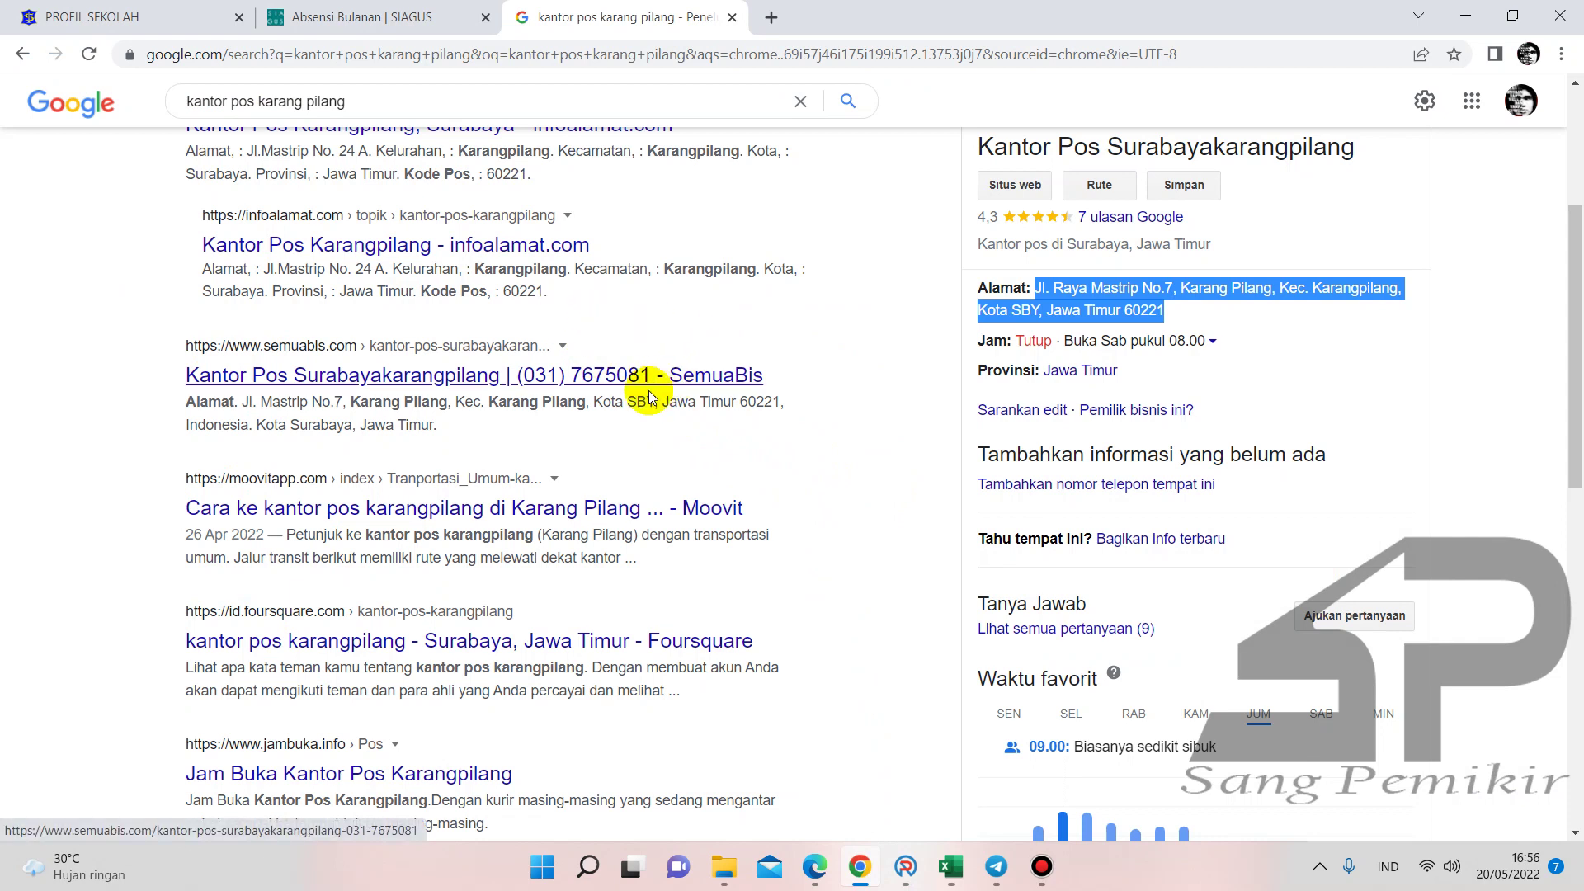
# - Open the SemuaBis and infoalamat results in new tabs to look up post office details
pyautogui.rightClick(559, 396)
pyautogui.click(559, 401)
pyautogui.moveTo(852, 7)
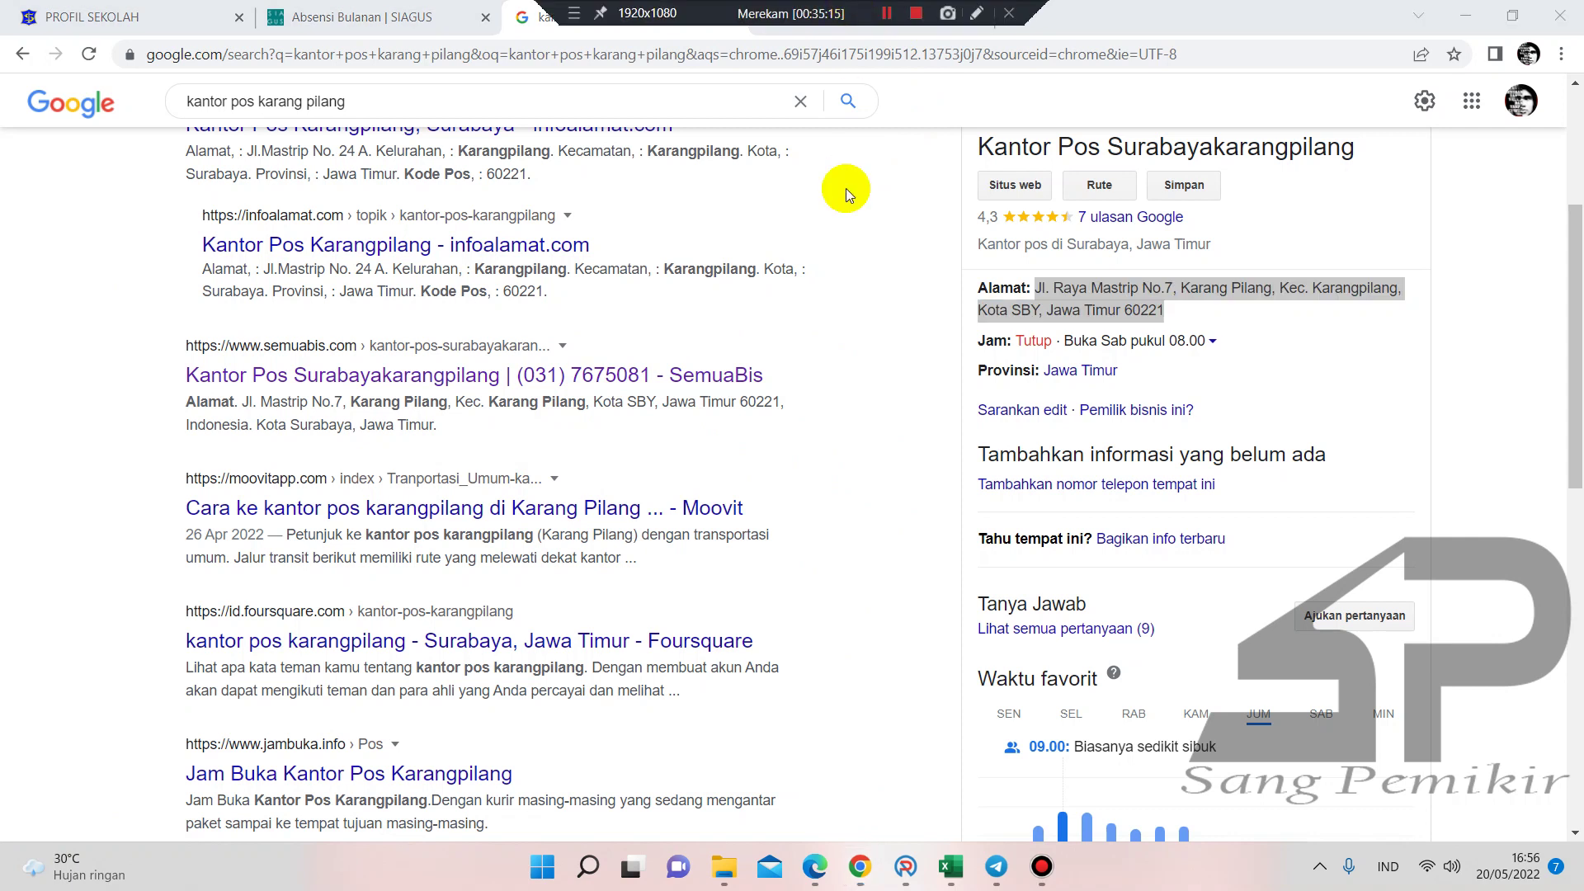
pyautogui.click(862, 17)
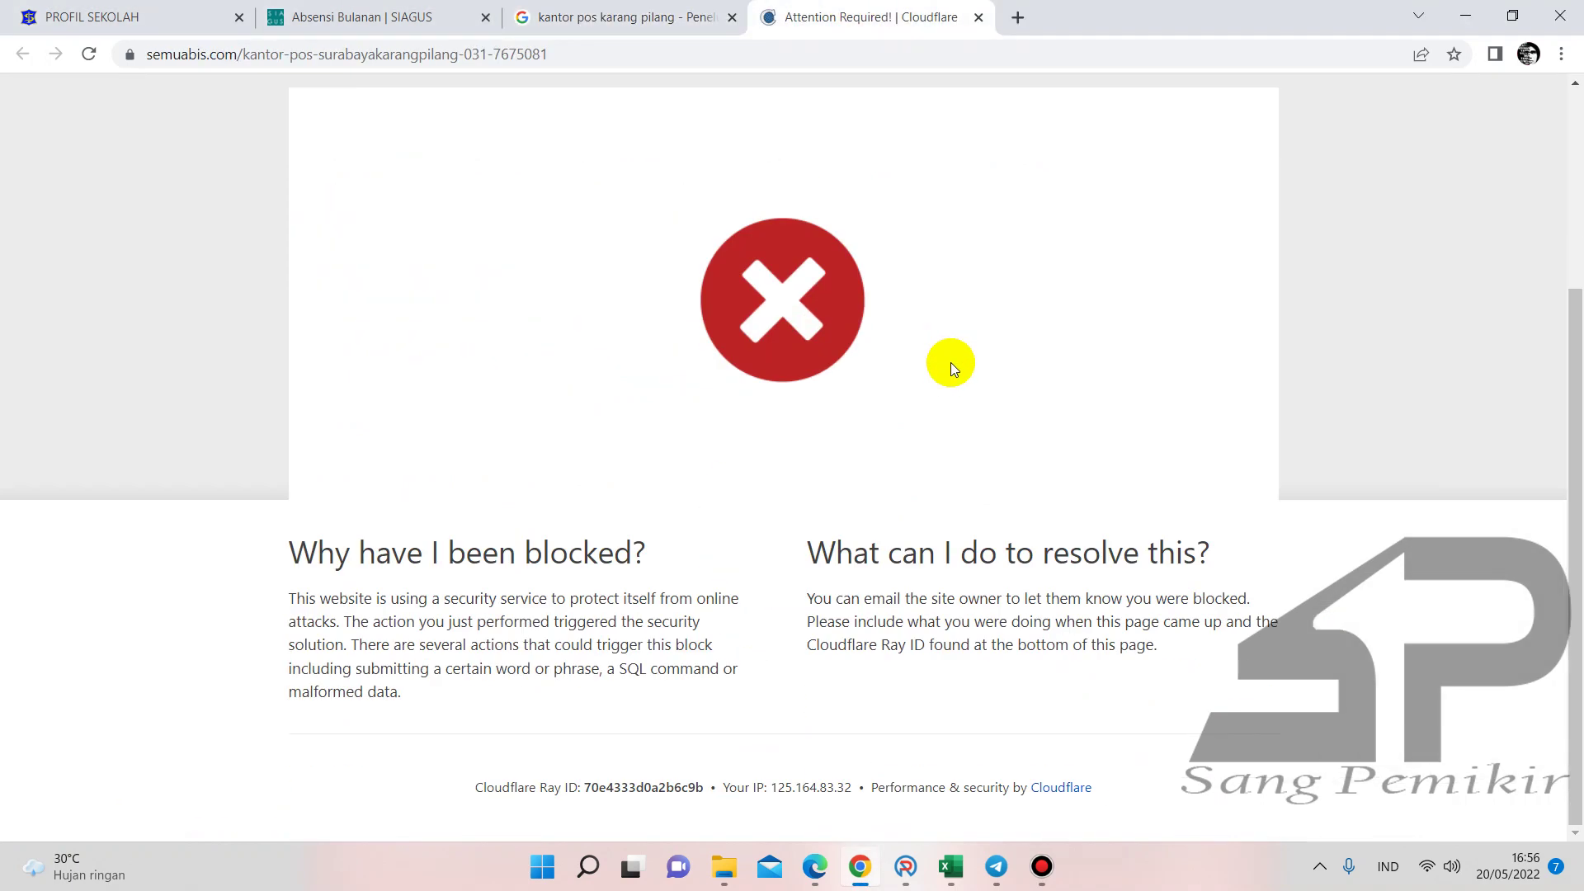
pyautogui.click(618, 20)
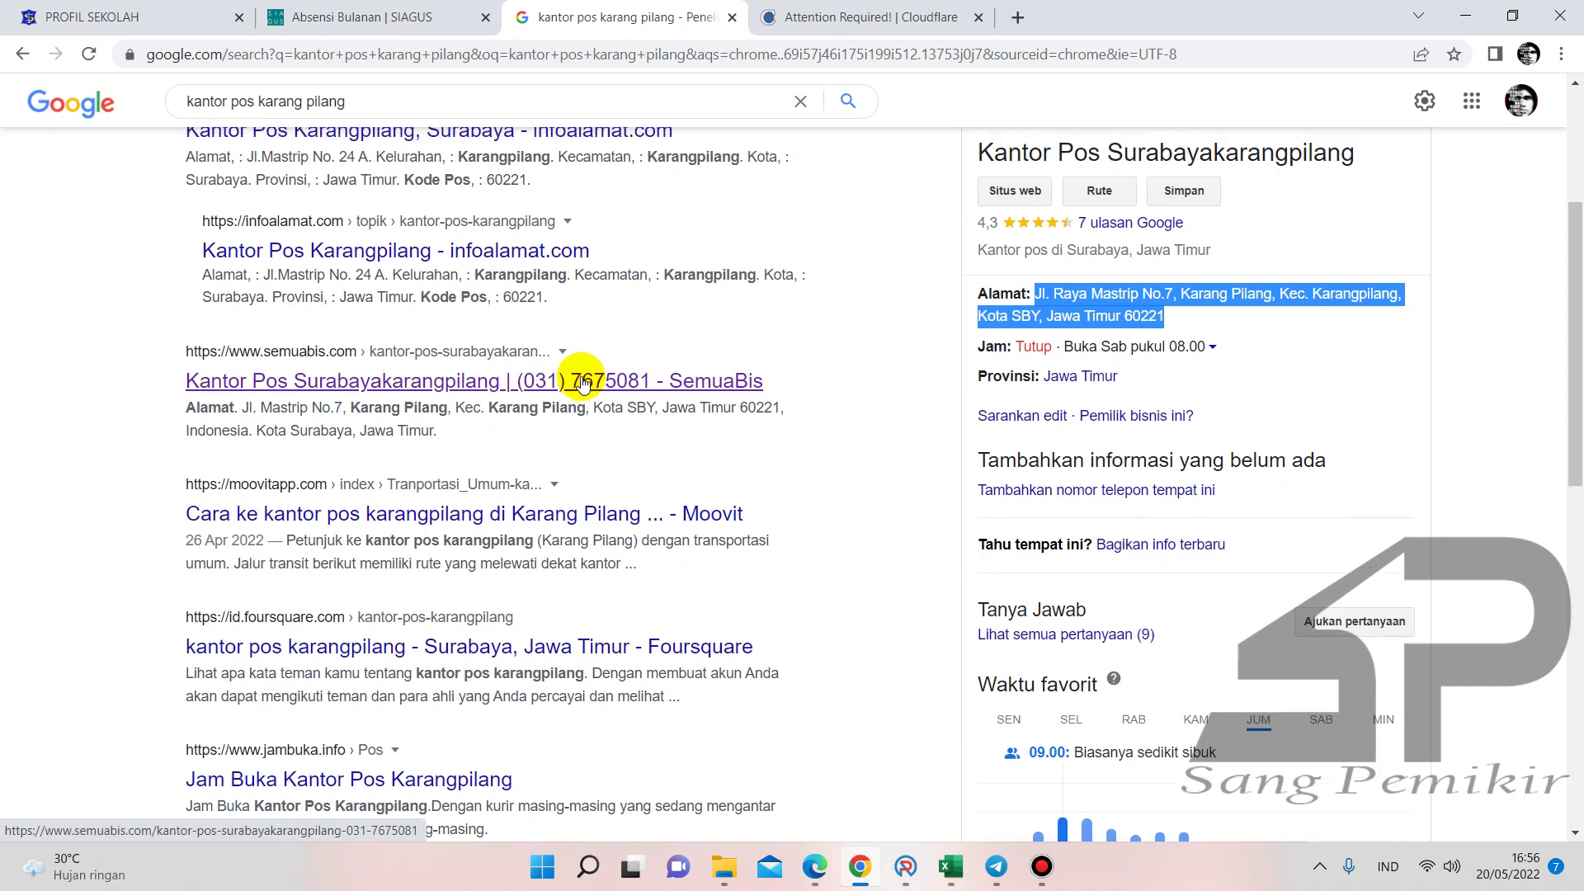
pyautogui.scroll(2, 577, 376)
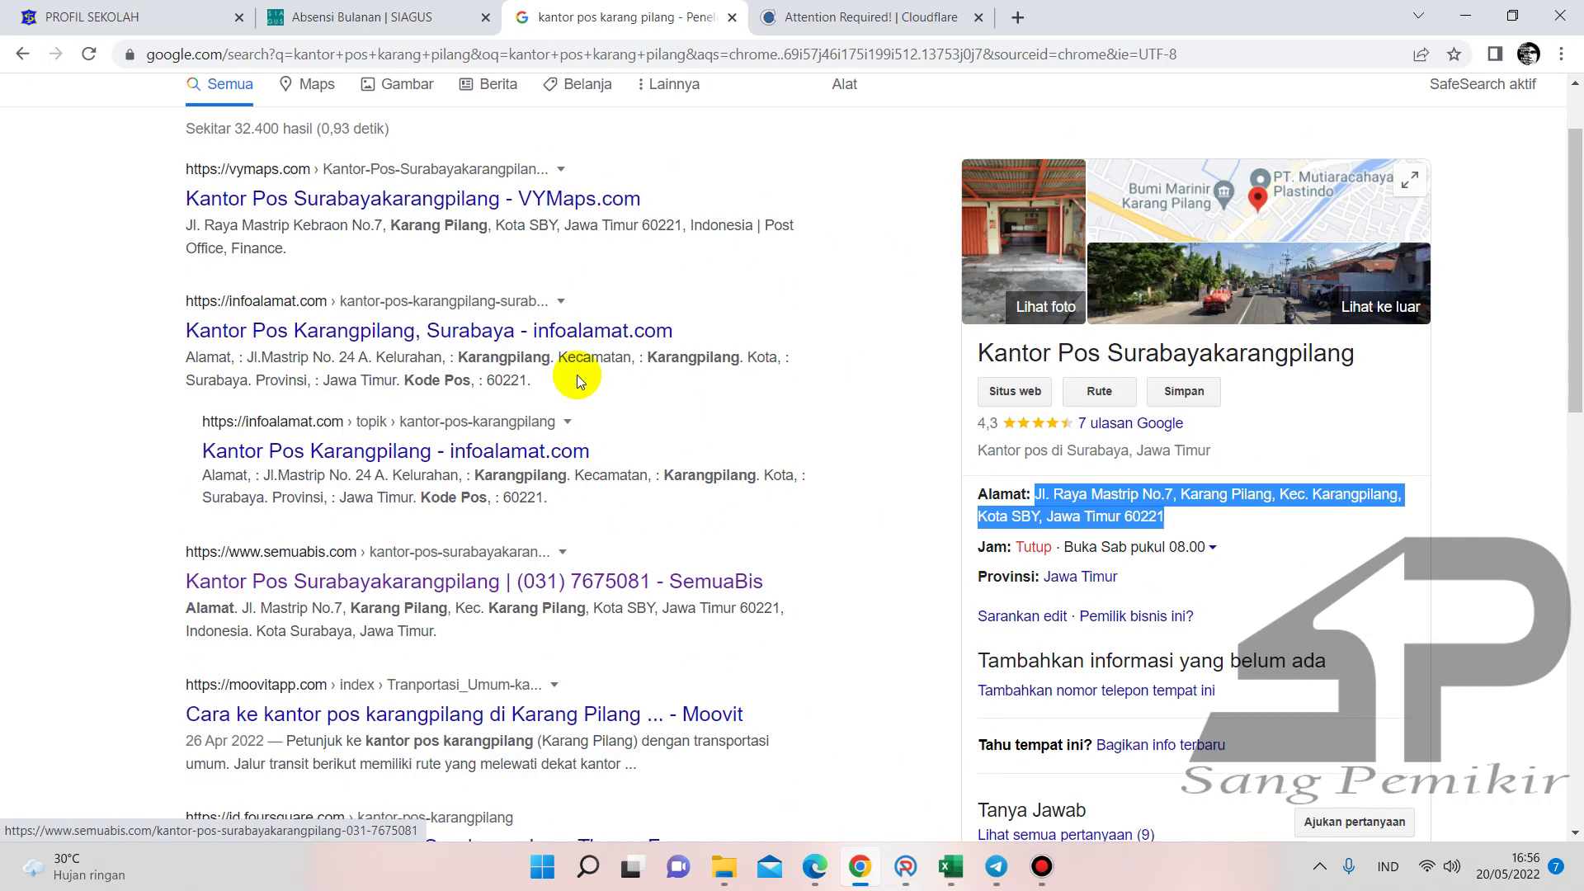
pyautogui.rightClick(572, 330)
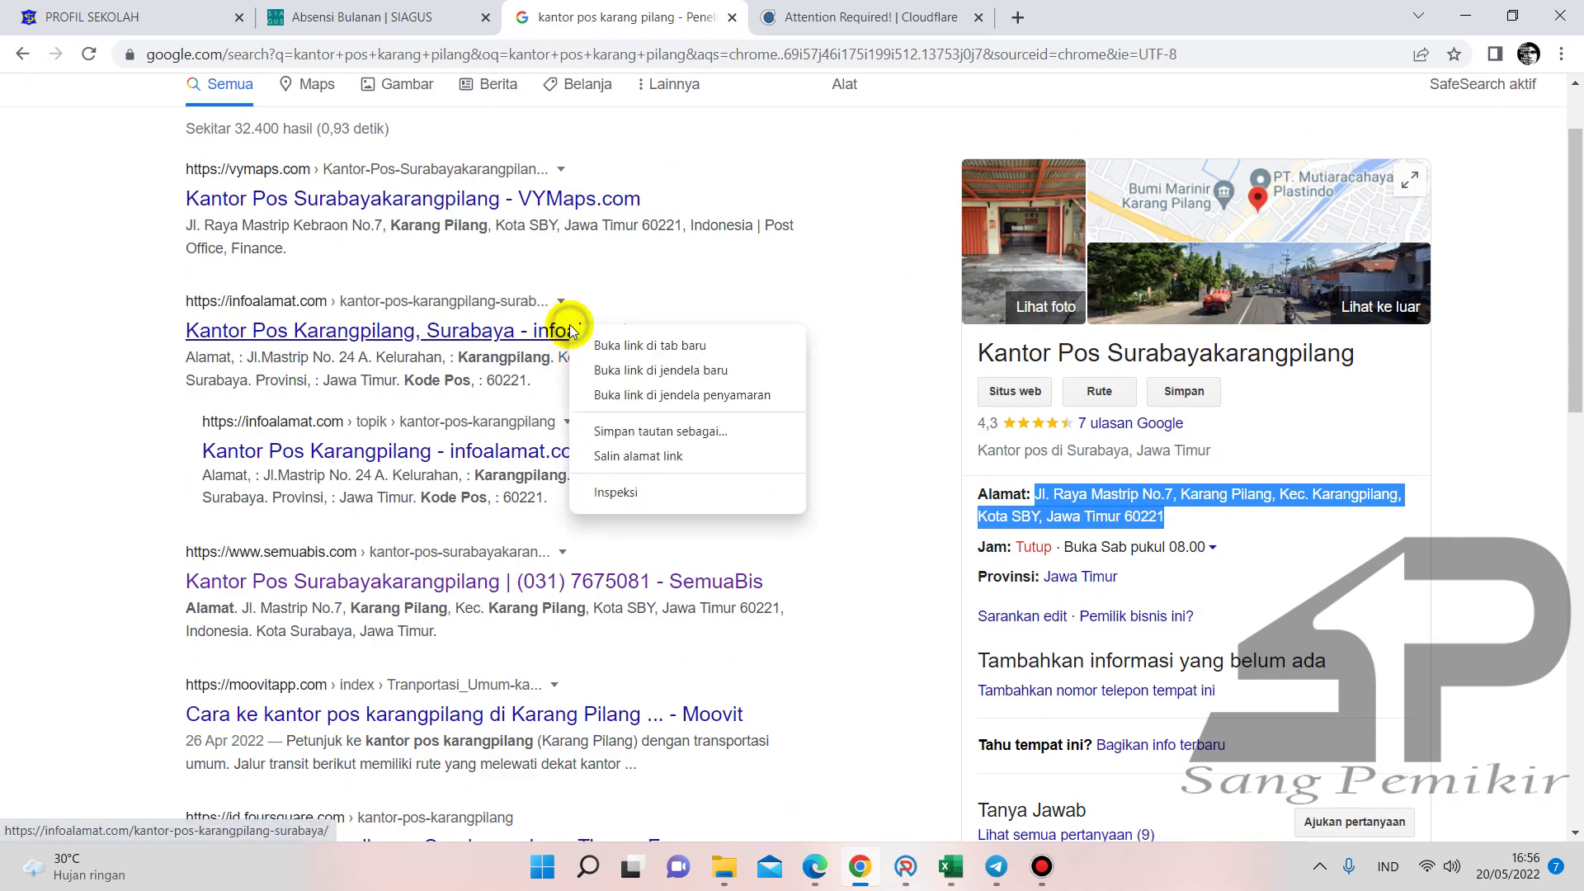
pyautogui.click(614, 342)
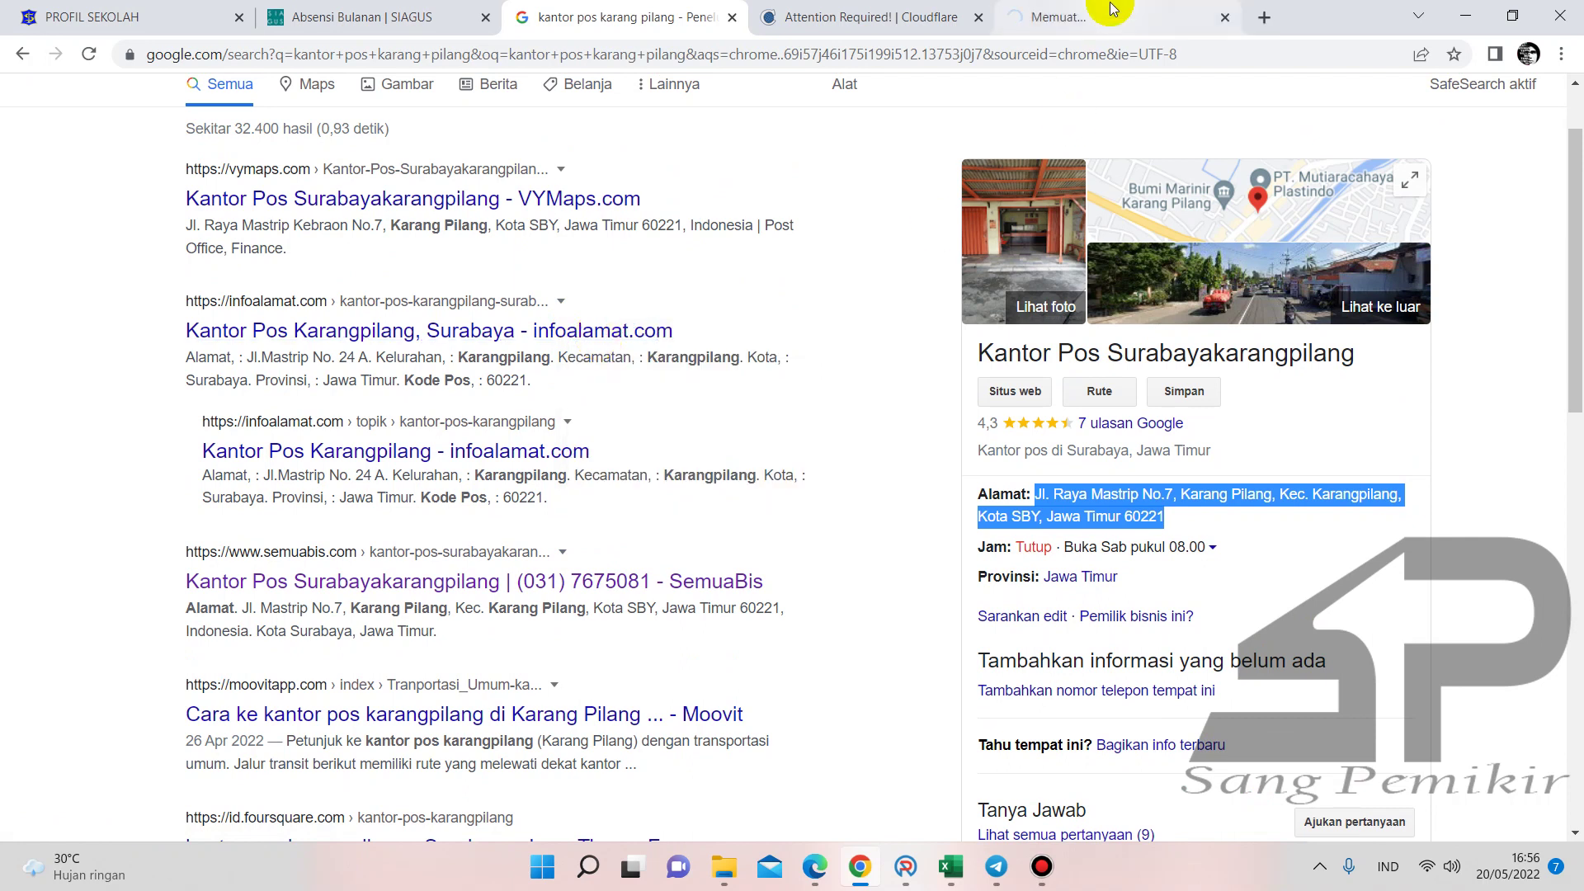
pyautogui.click(1110, 12)
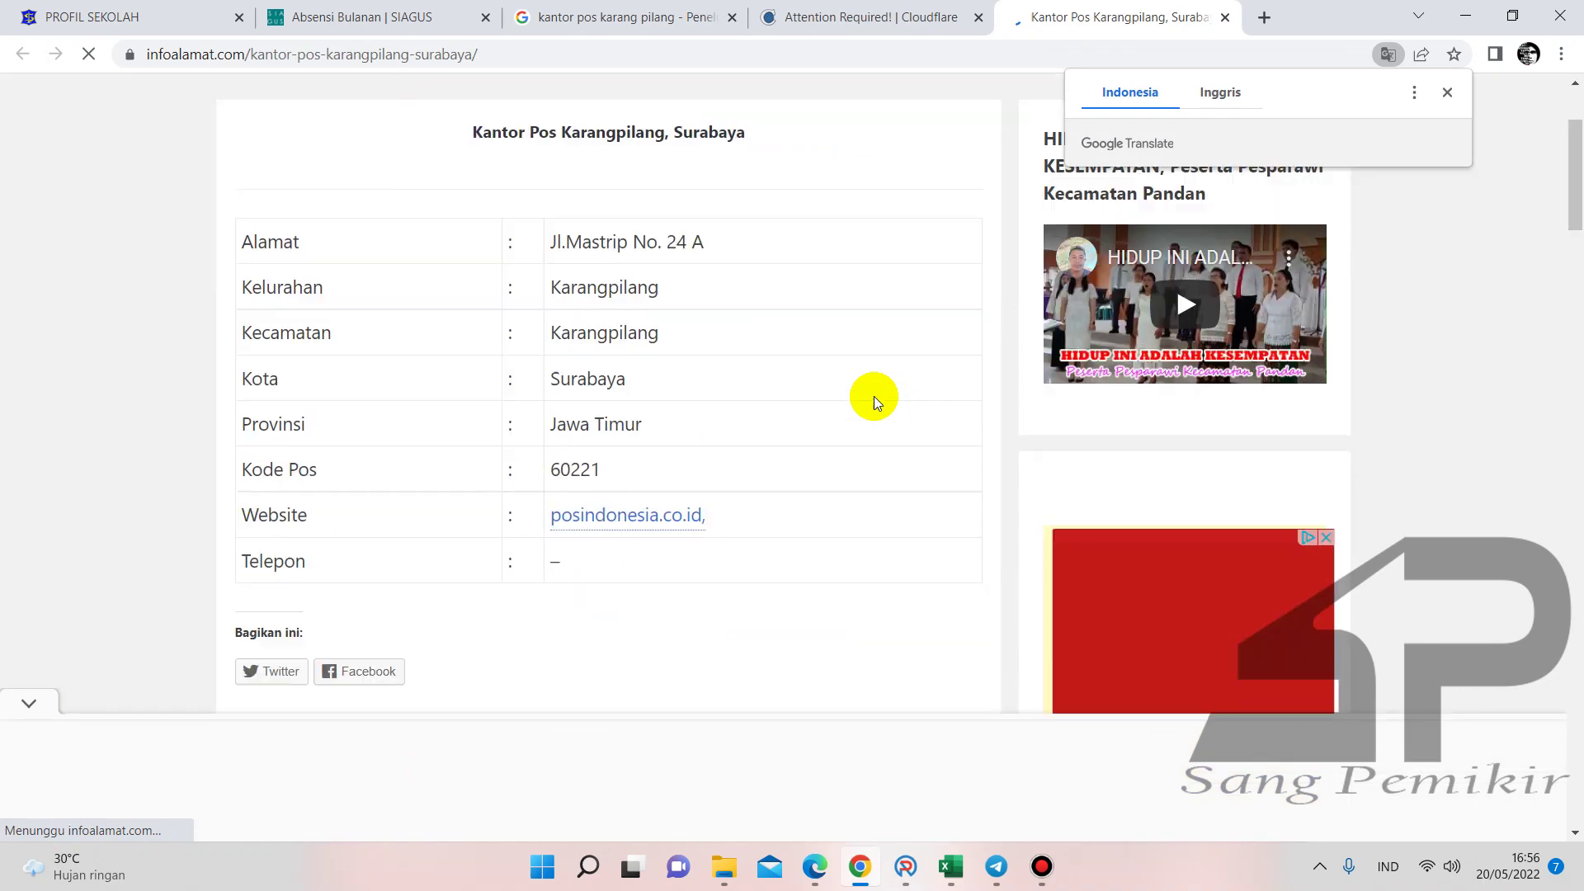
# - Close both site tabs and select the post office's phone number in the search results
pyautogui.scroll(-7, 873, 395)
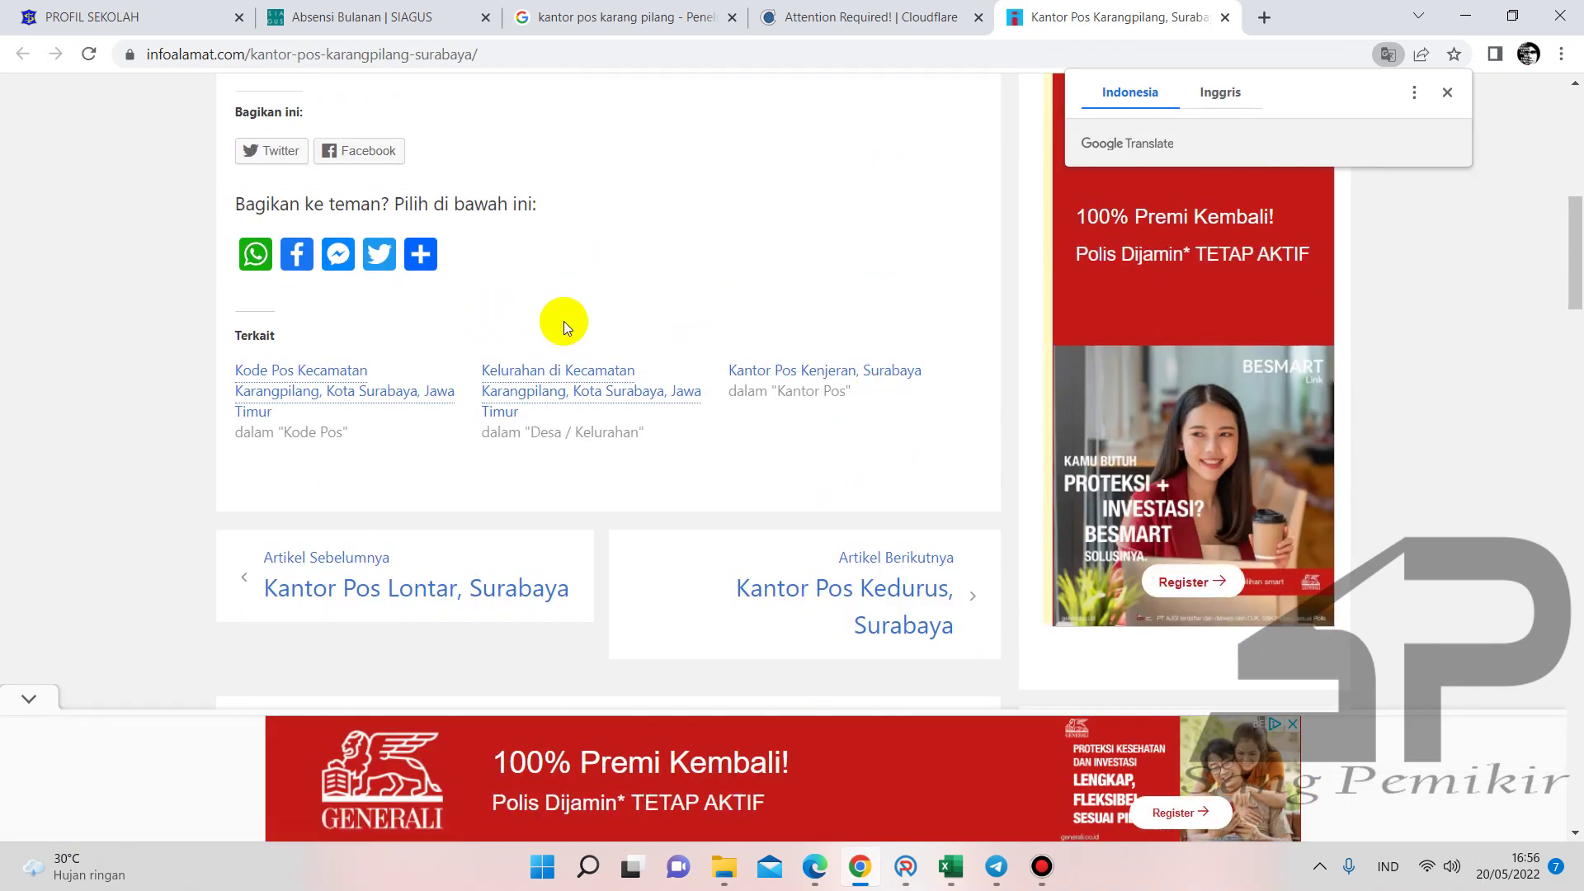
pyautogui.scroll(2, 716, 309)
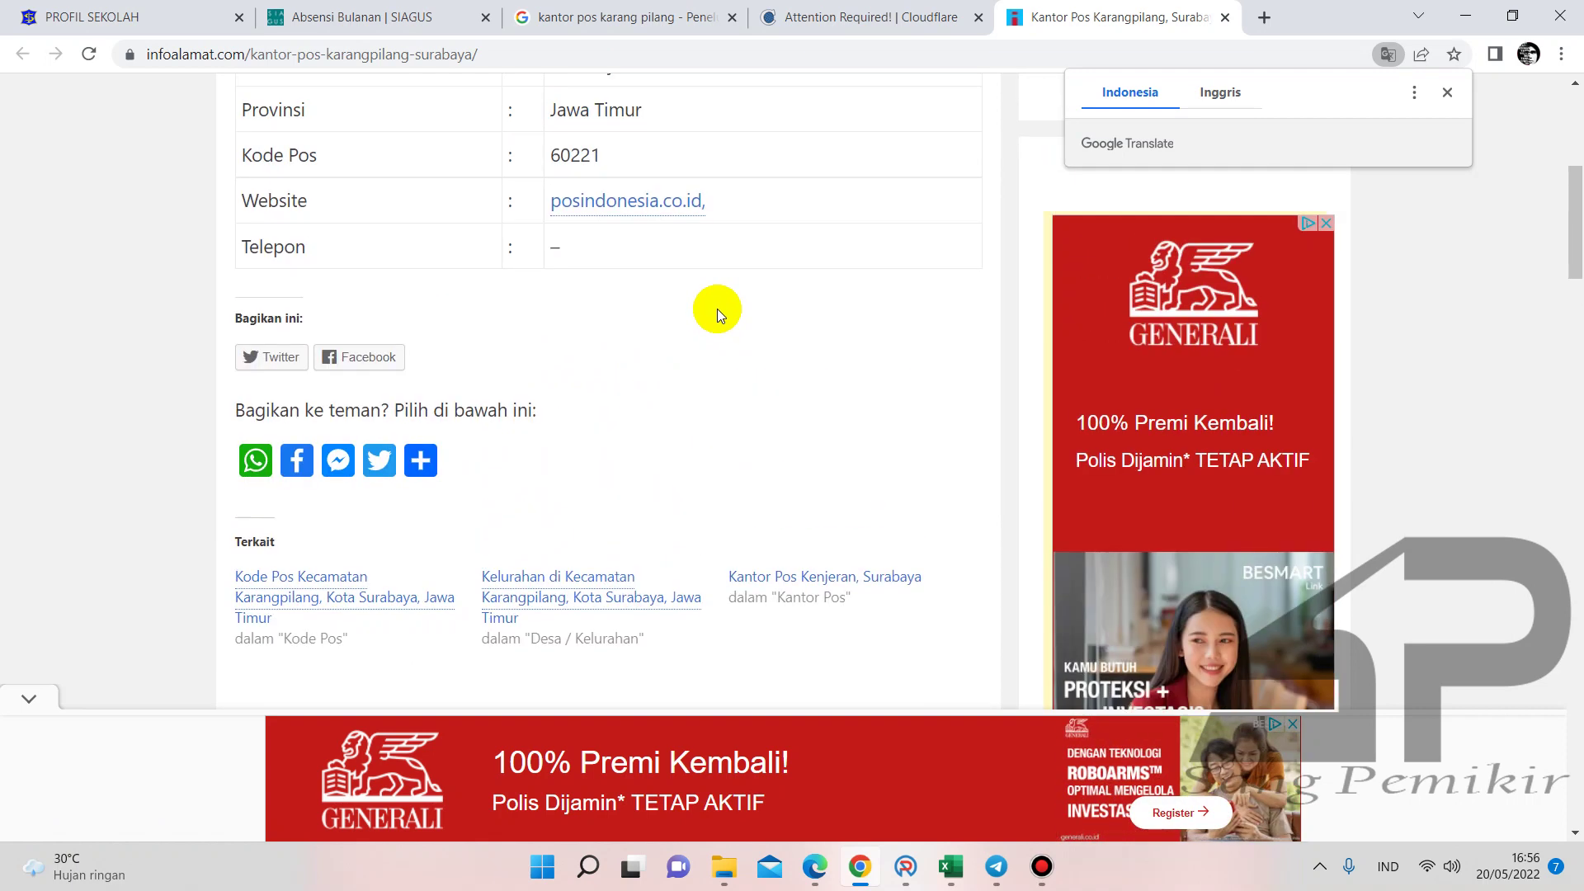
pyautogui.scroll(4, 716, 312)
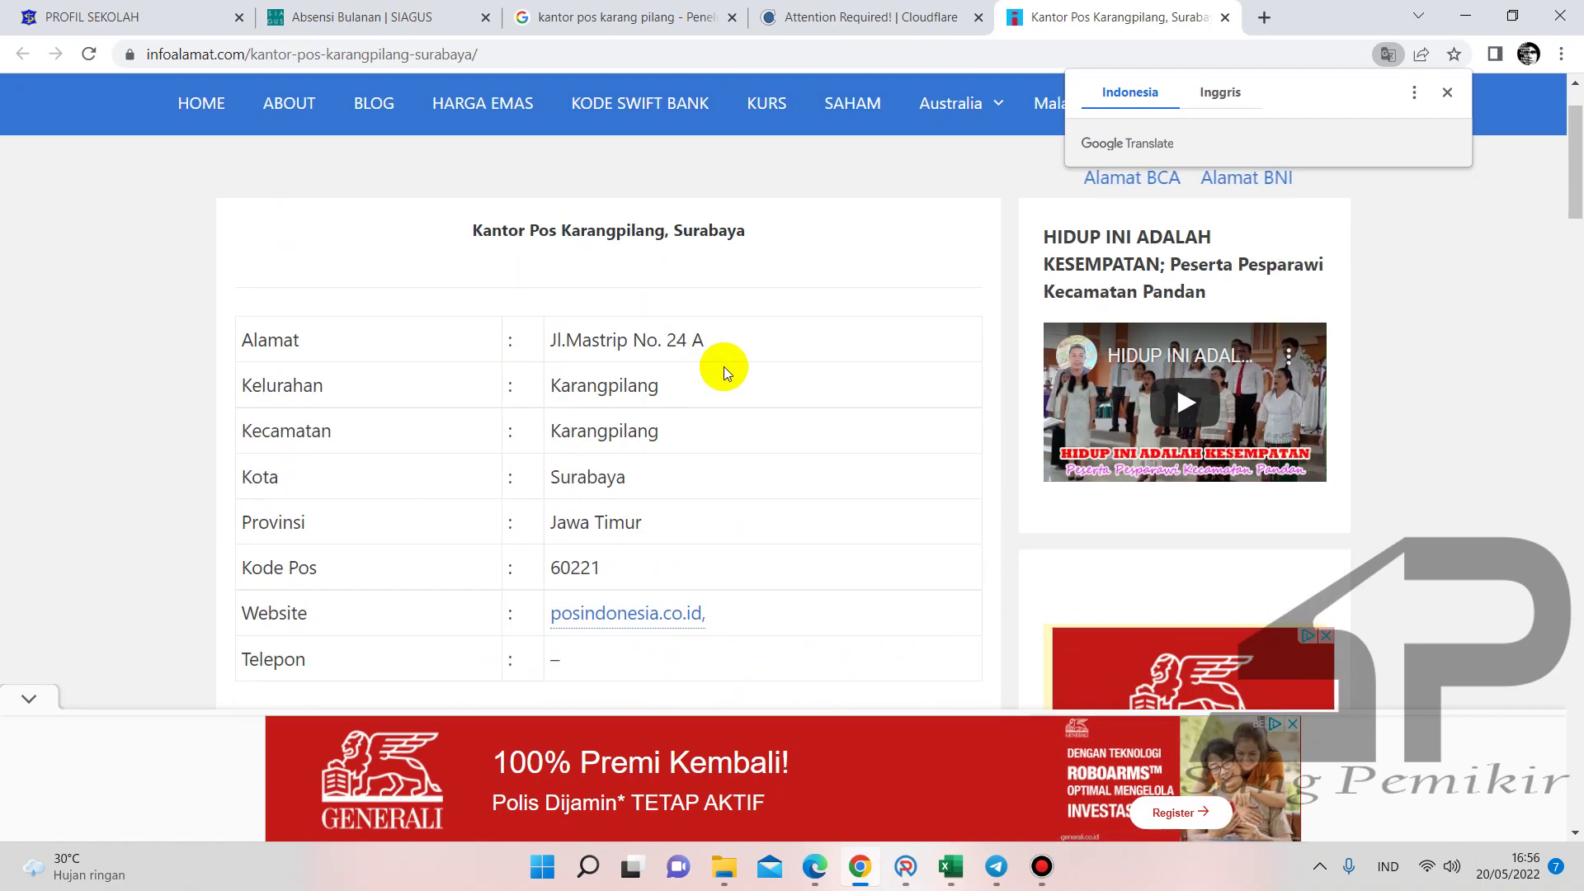
pyautogui.click(864, 17)
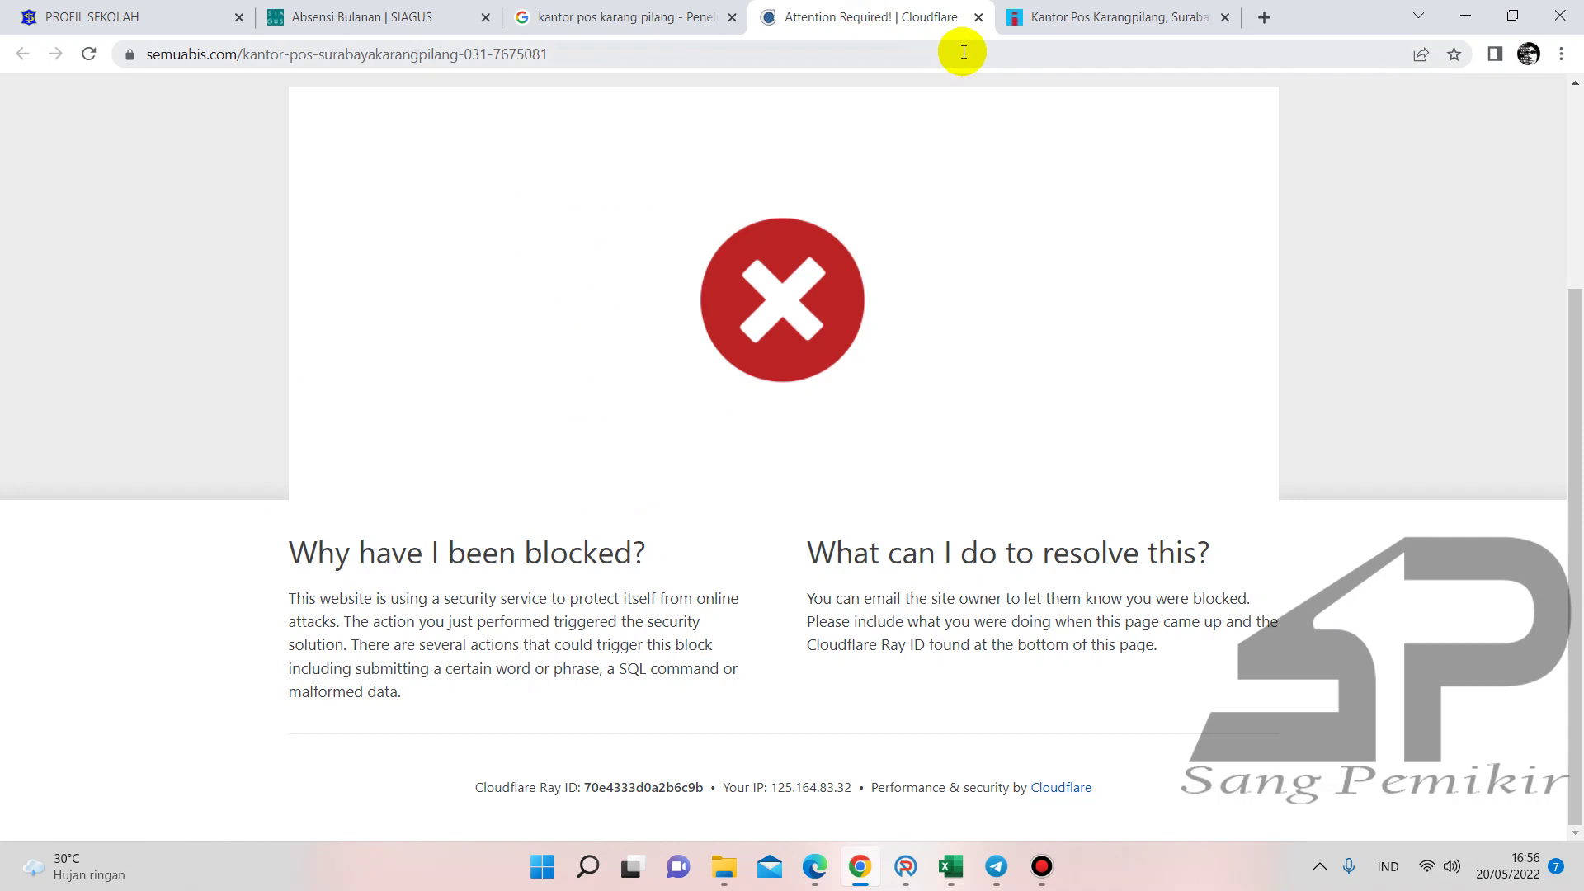
pyautogui.click(979, 18)
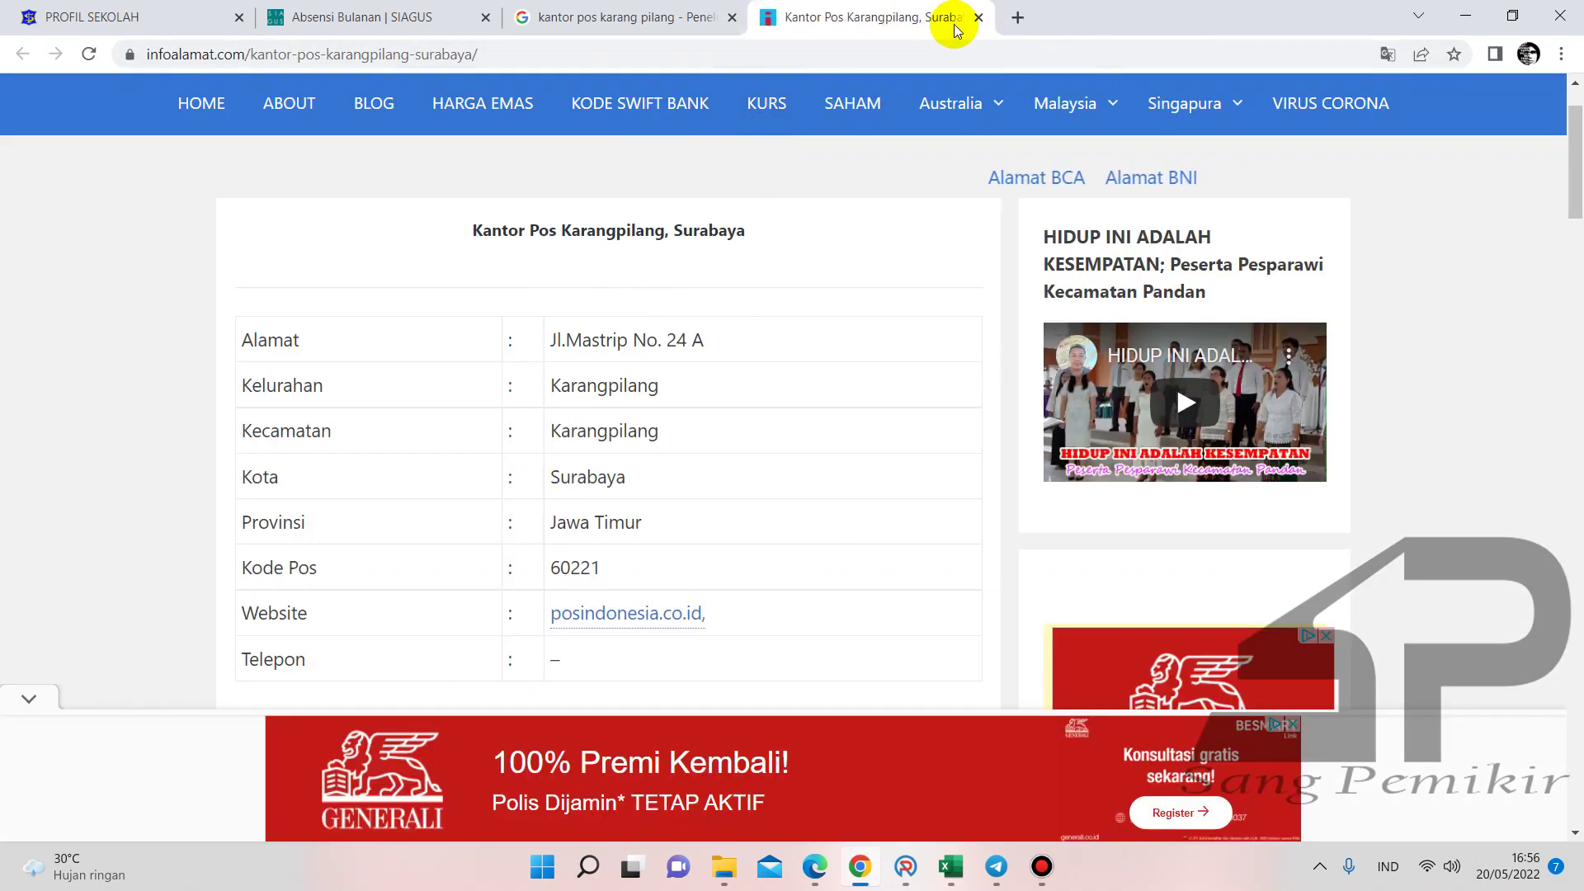
pyautogui.click(979, 19)
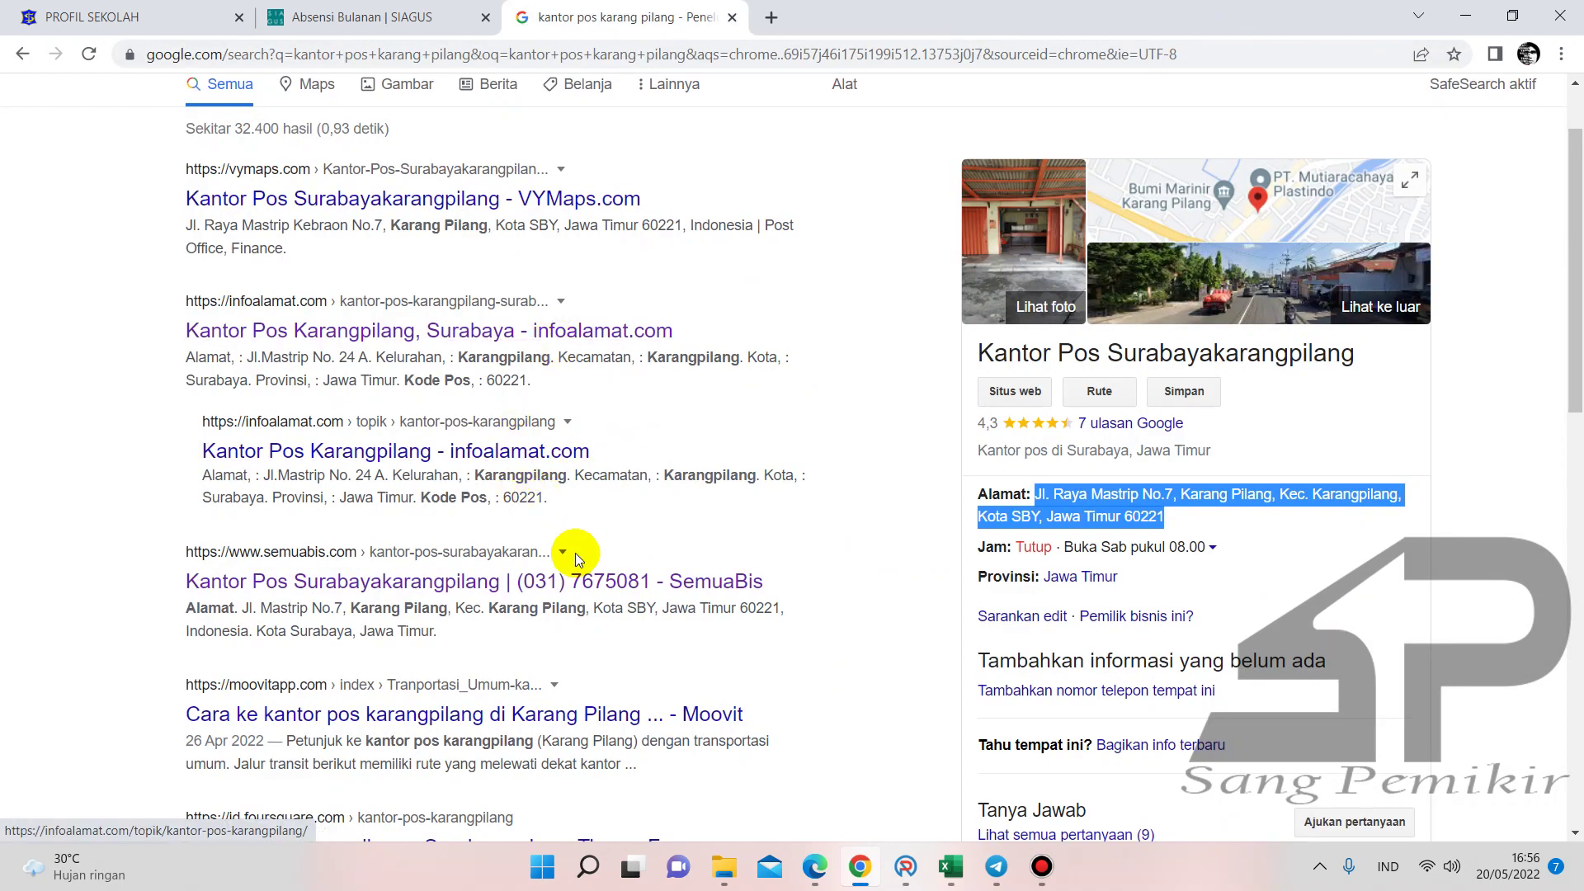
pyautogui.moveTo(513, 595); pyautogui.dragTo(571, 583)
pyautogui.hotkey('ctrl', 'c')
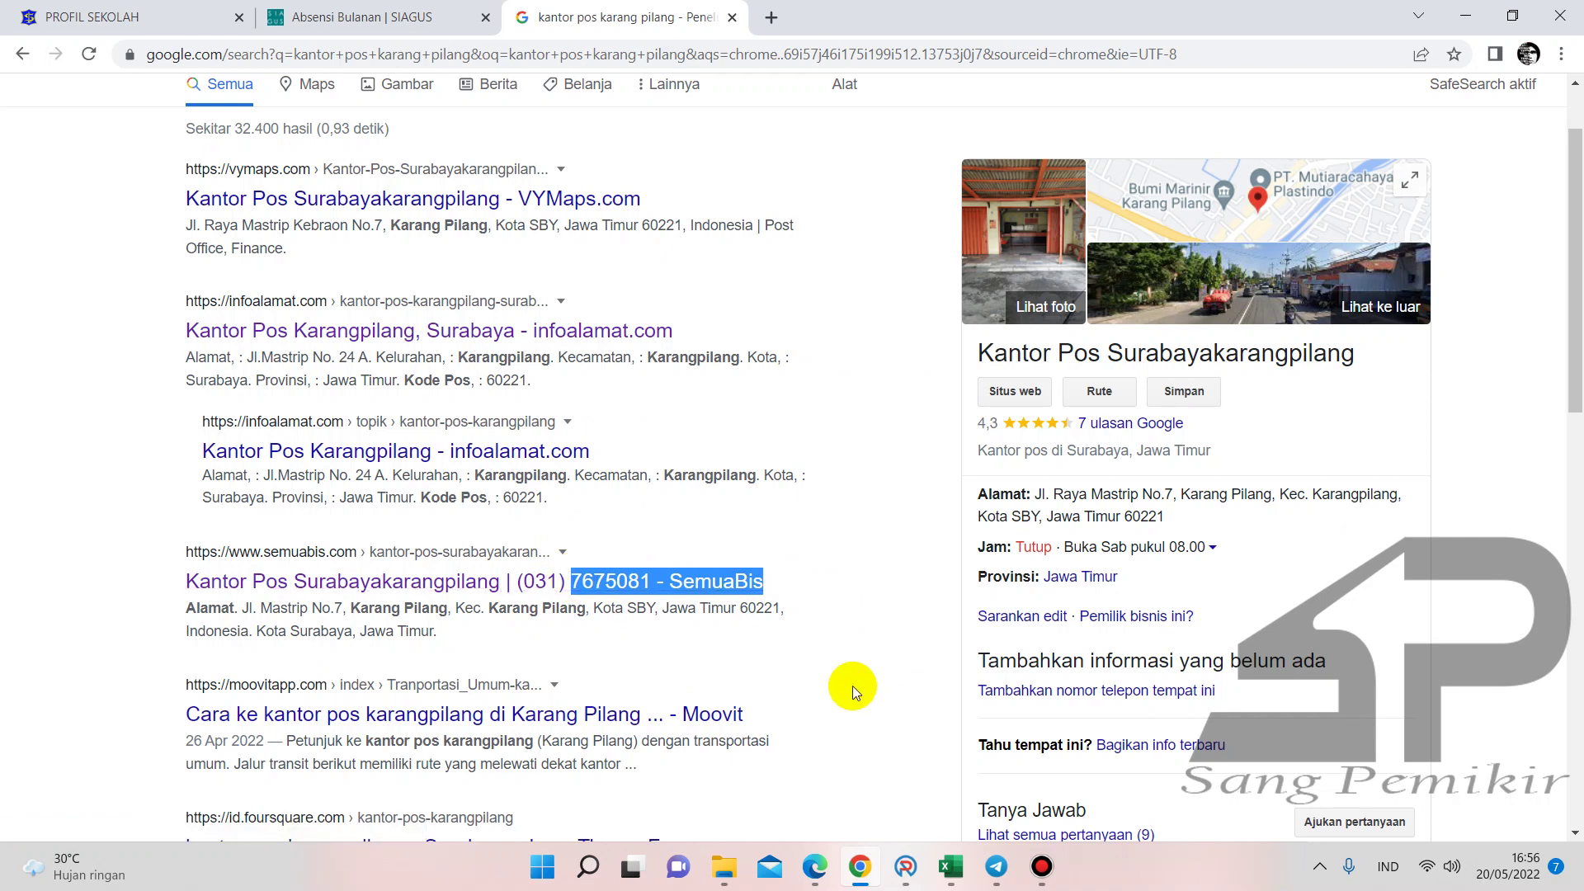
# - Move the copied phone number through Nama Toko into the local telephone box after 031
pyautogui.click(906, 867)
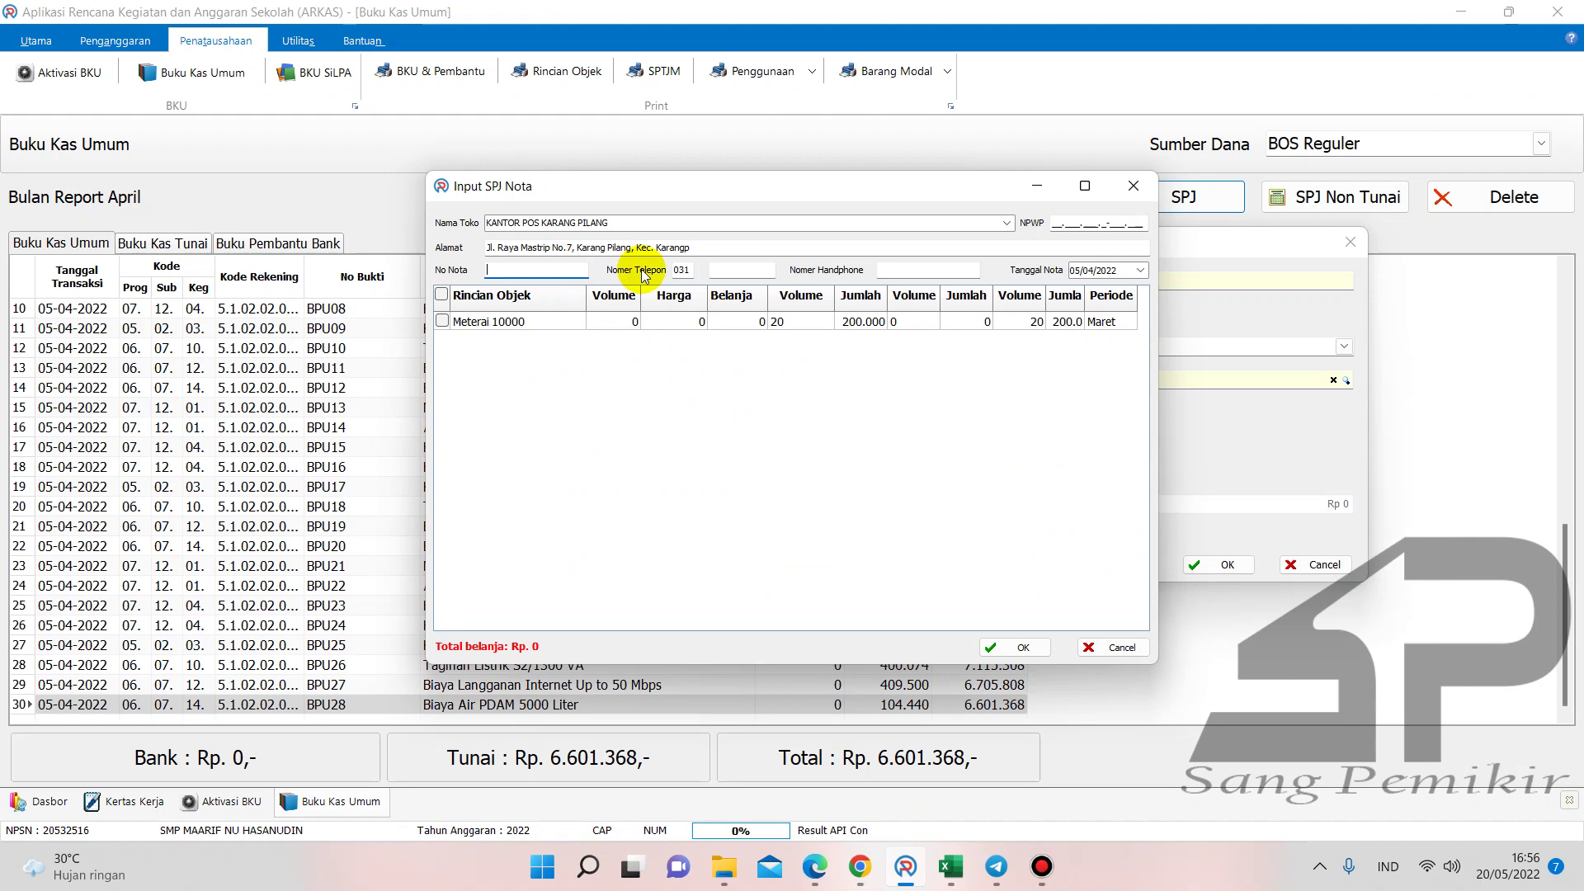
pyautogui.click(721, 264)
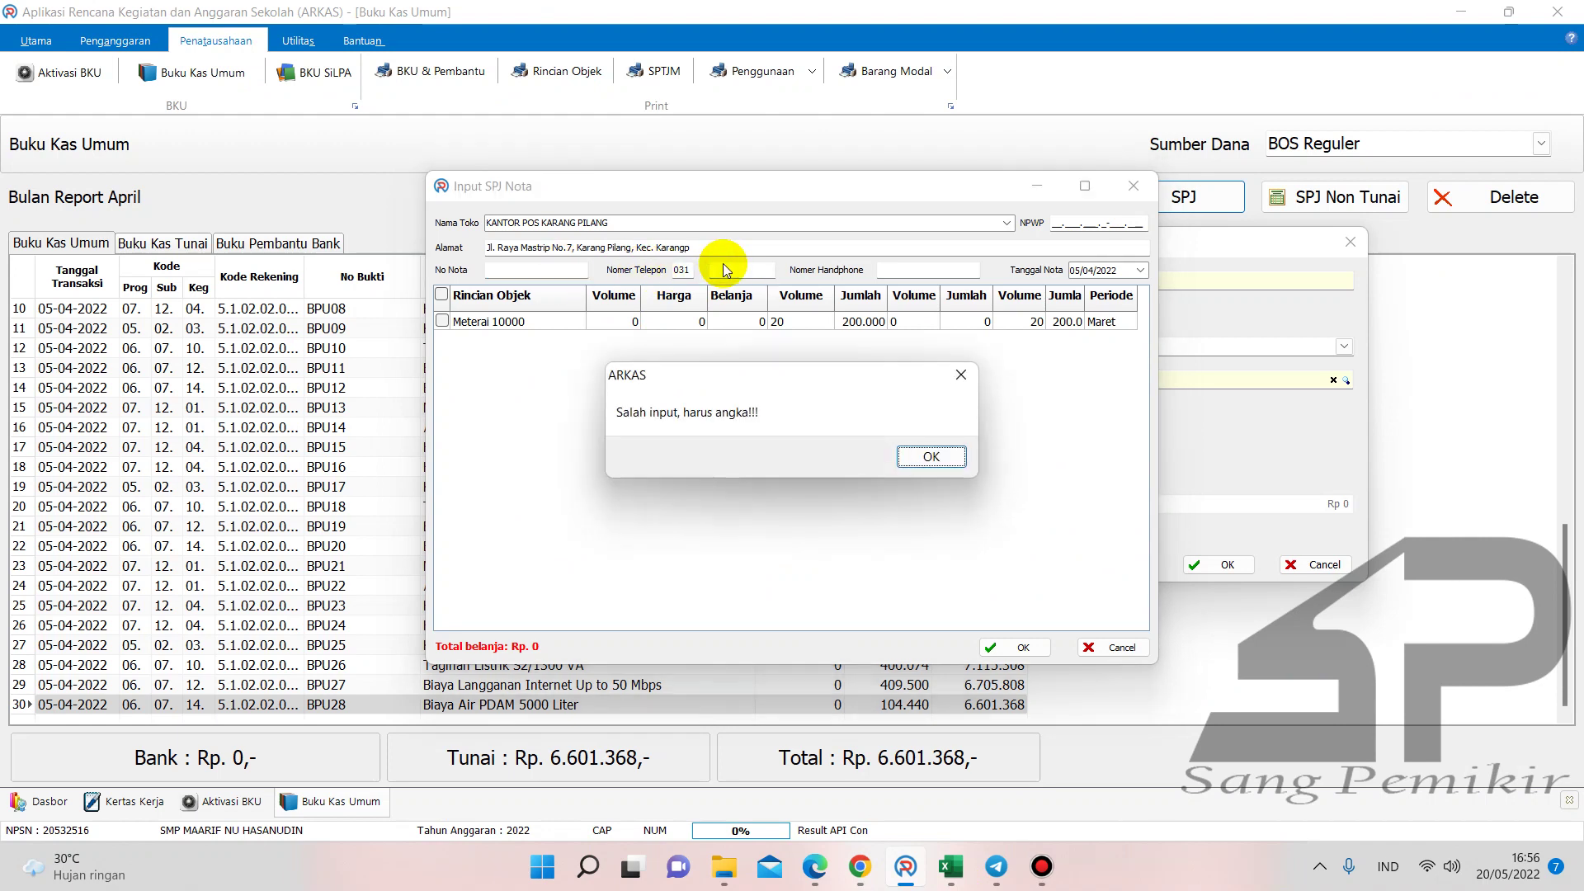
pyautogui.click(932, 452)
pyautogui.click(682, 221)
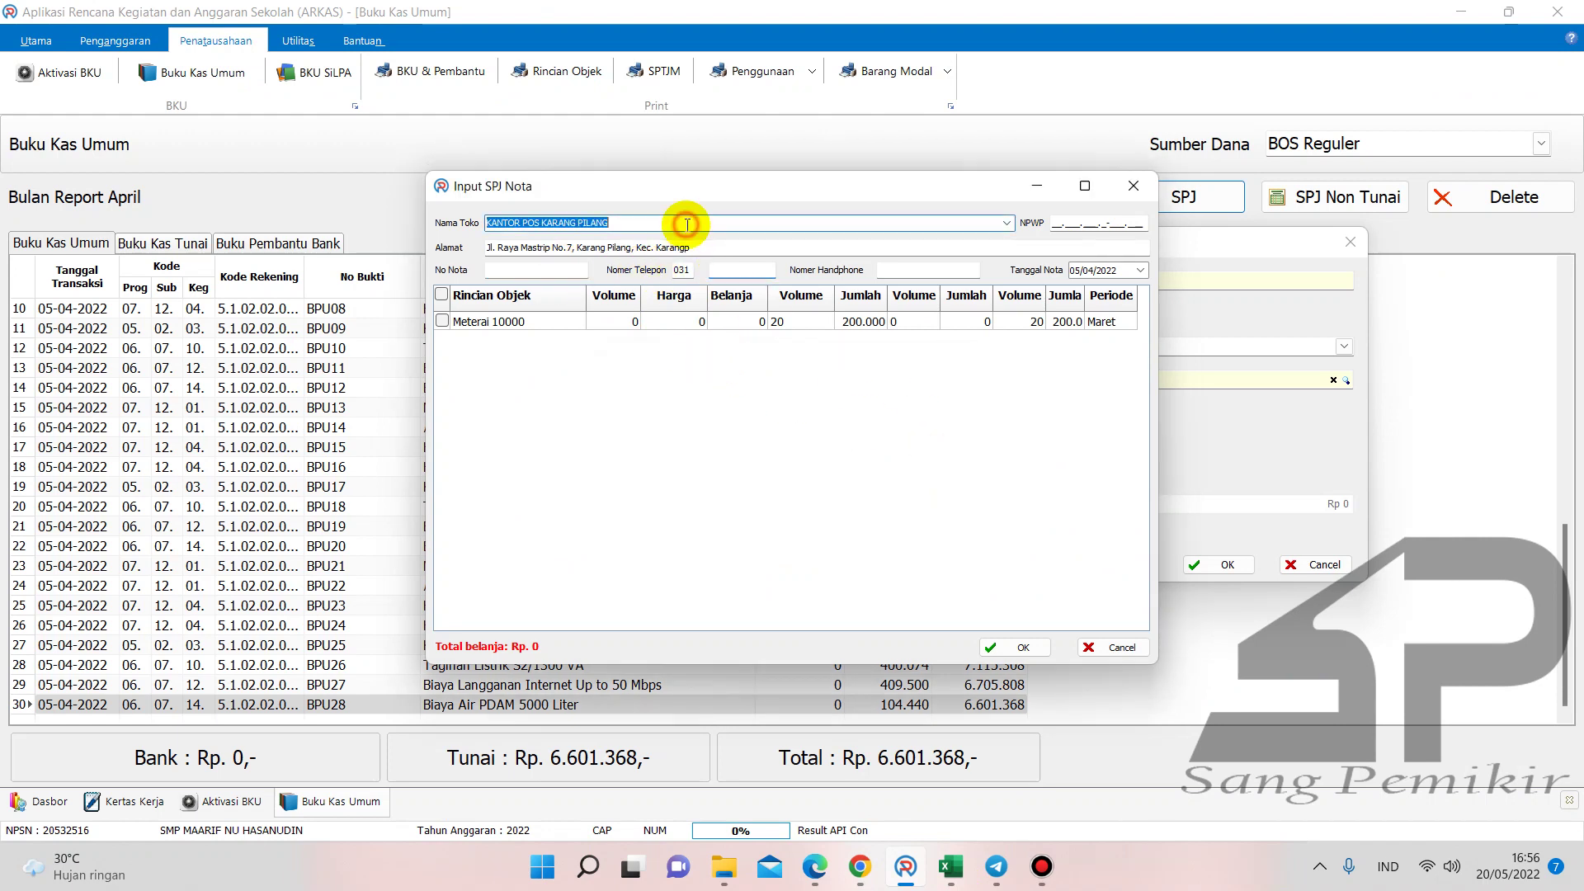
pyautogui.click(670, 221)
pyautogui.hotkey('ctrl', 'v')
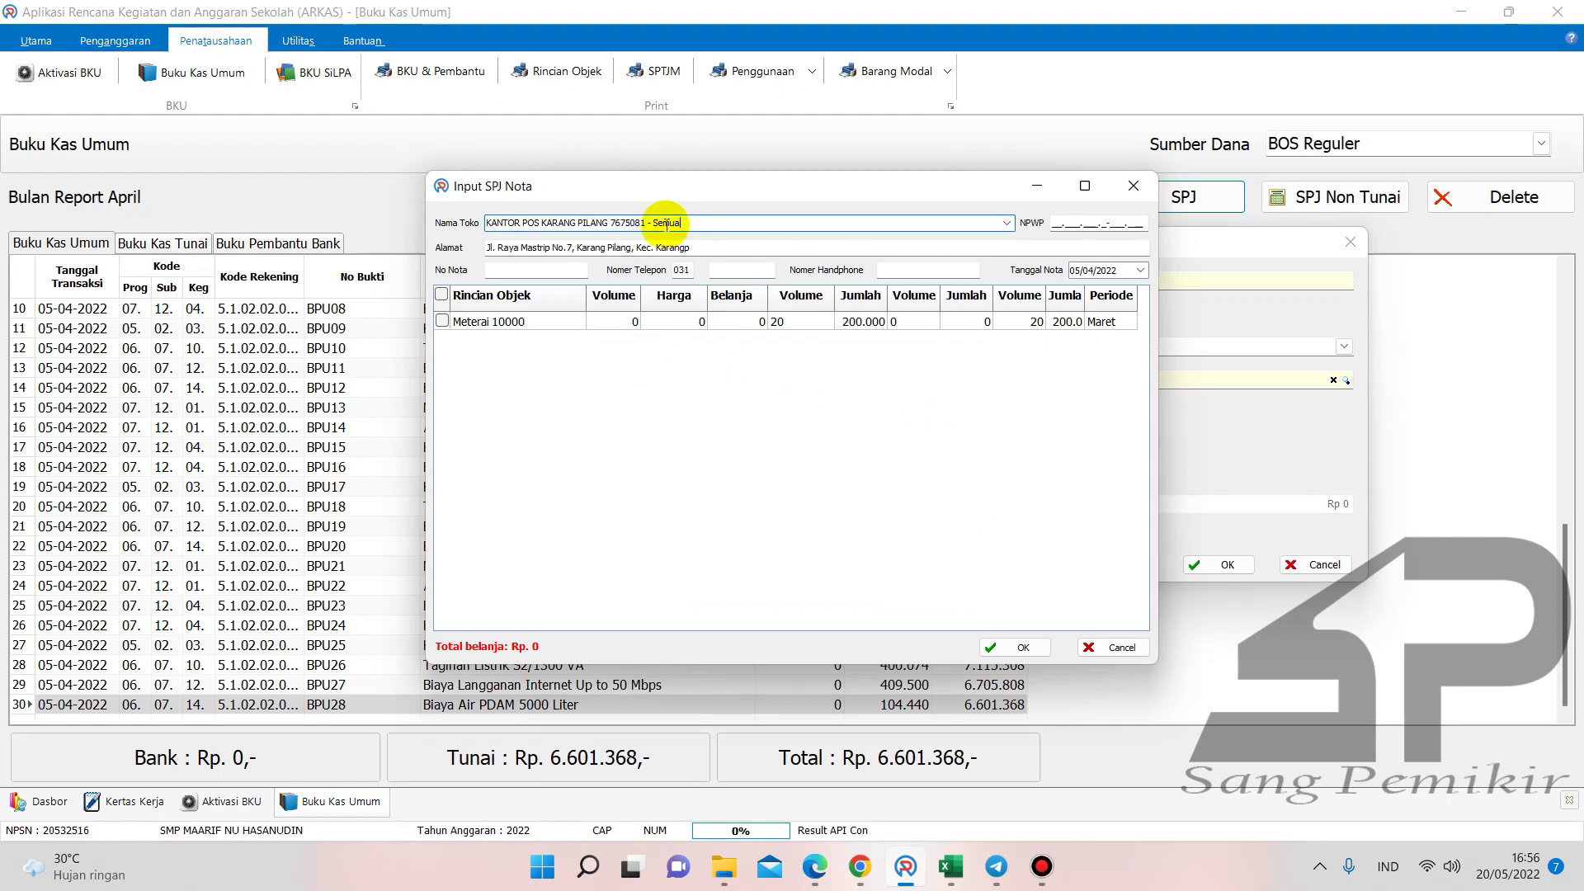
pyautogui.moveTo(665, 223); pyautogui.dragTo(609, 223)
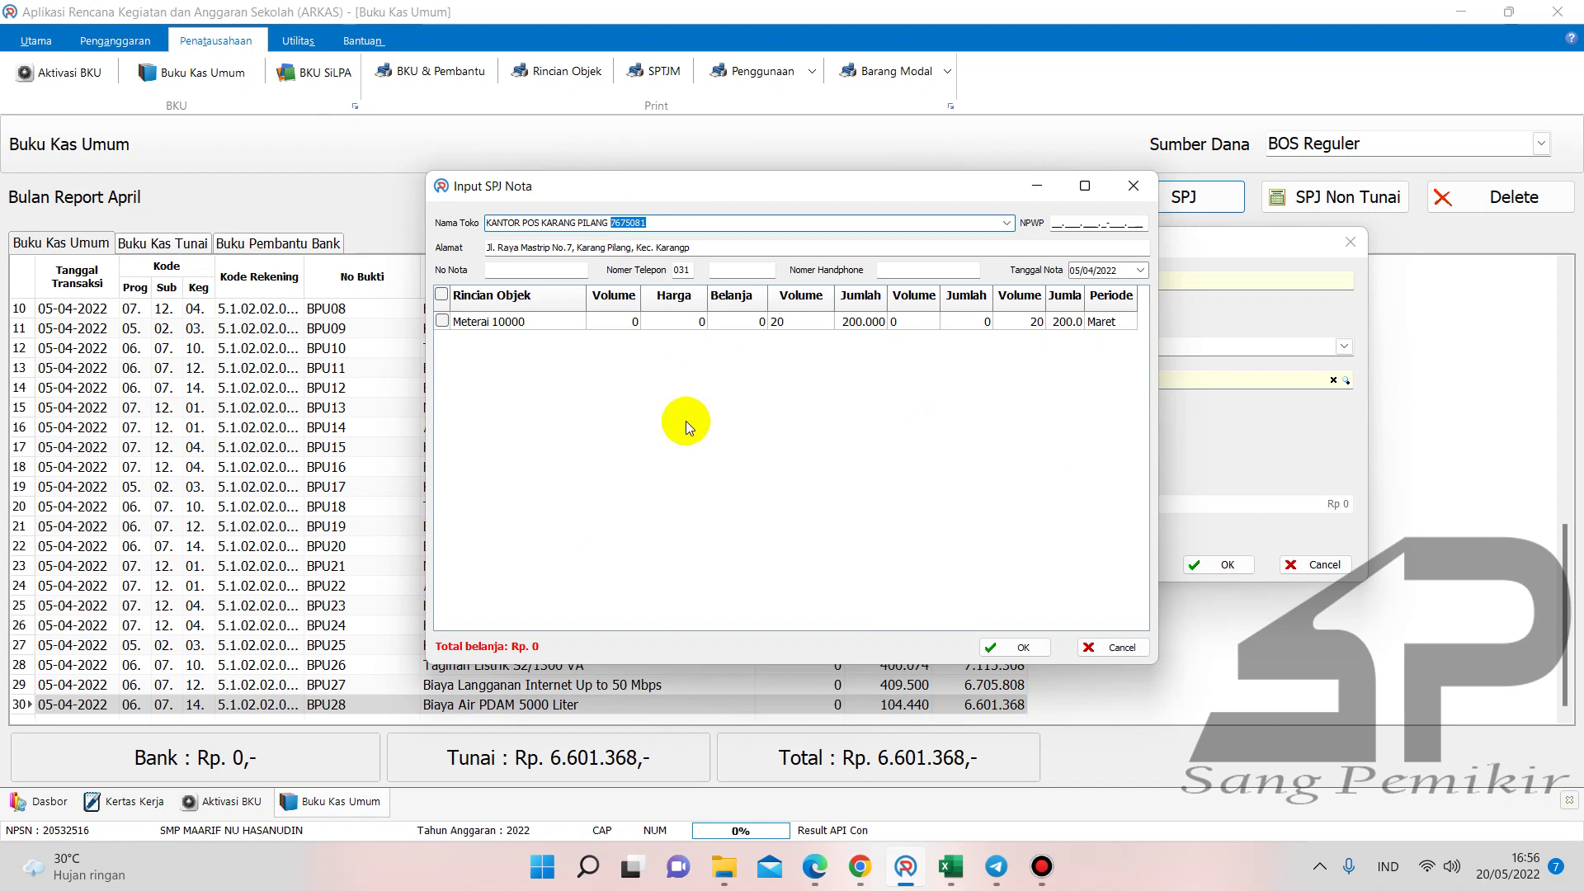
pyautogui.hotkey('ctrl', 'x')
pyautogui.click(733, 268)
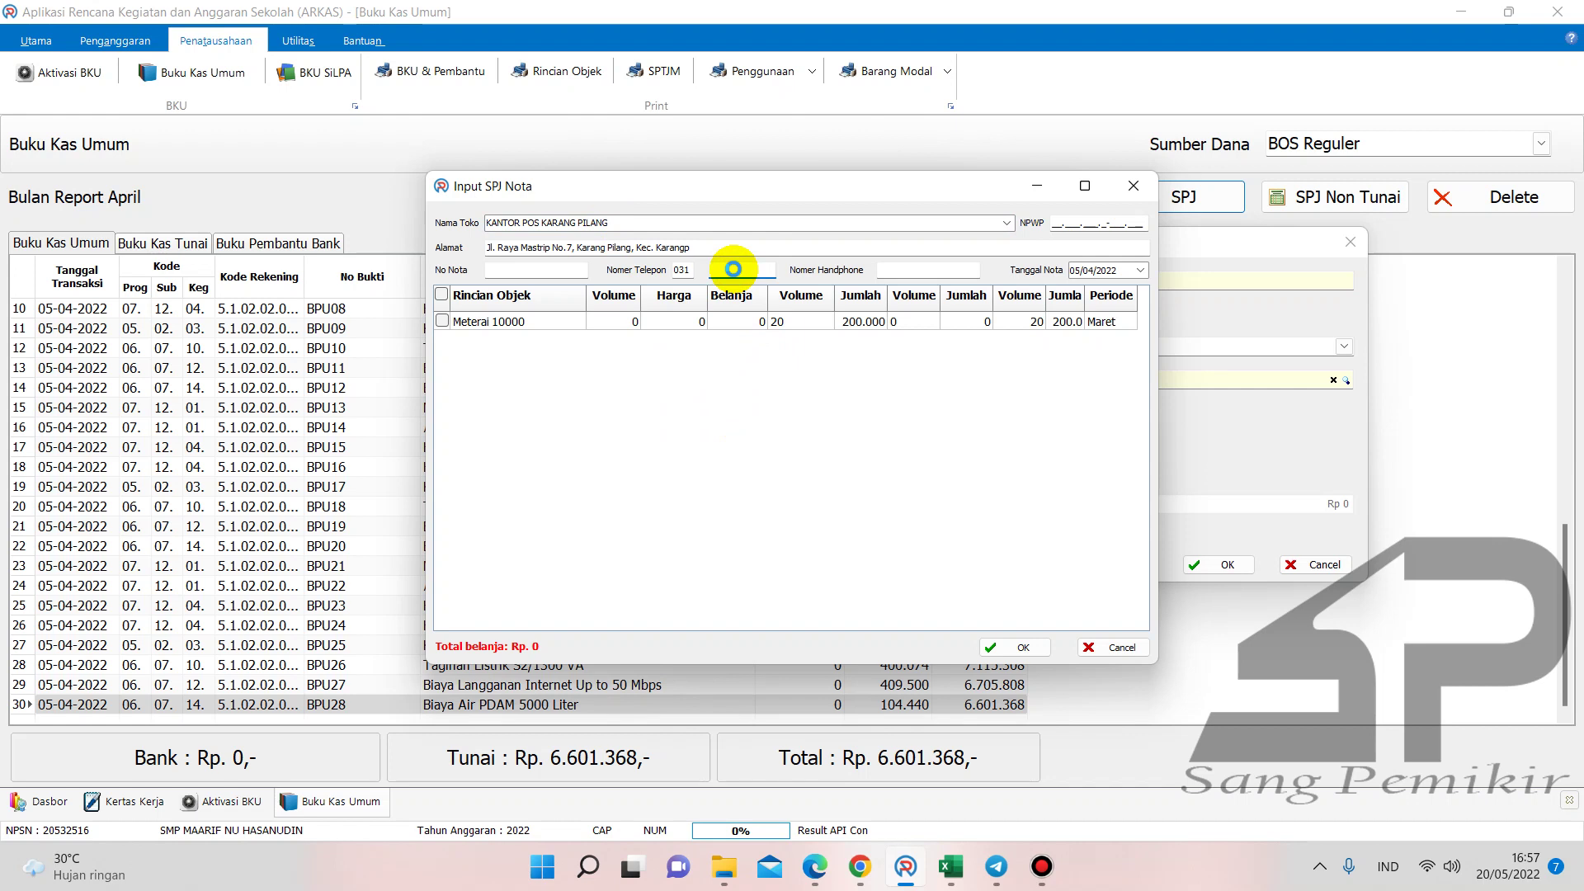
pyautogui.hotkey('ctrl', 'v')
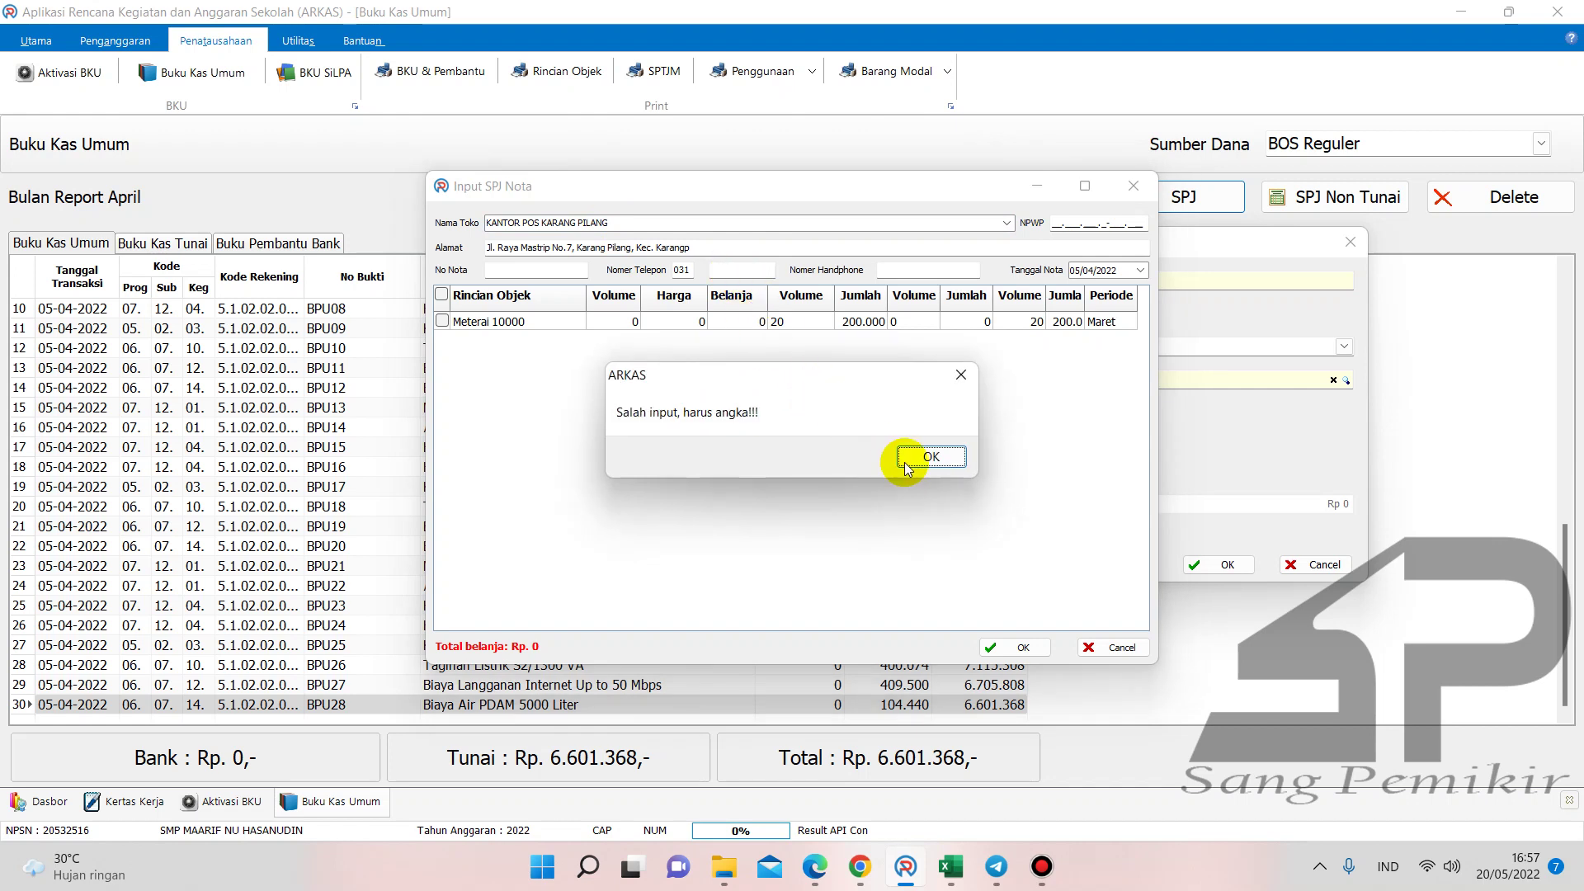
pyautogui.click(931, 456)
# - Complete the telephone number with a final 7 and clear the Nama Toko field
pyautogui.click(647, 223)
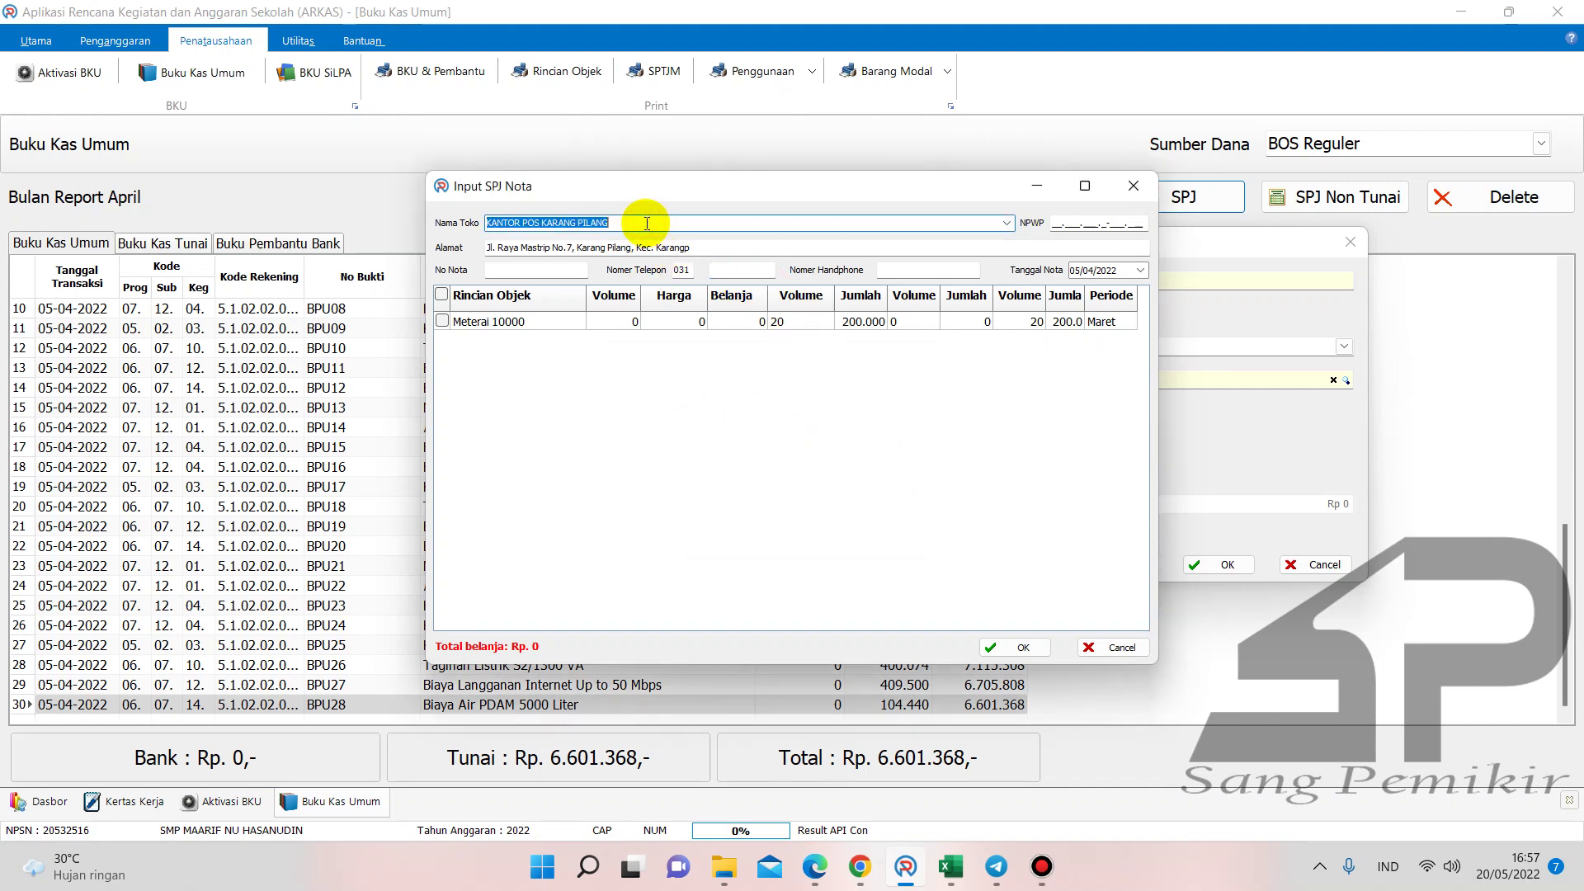
pyautogui.click(647, 222)
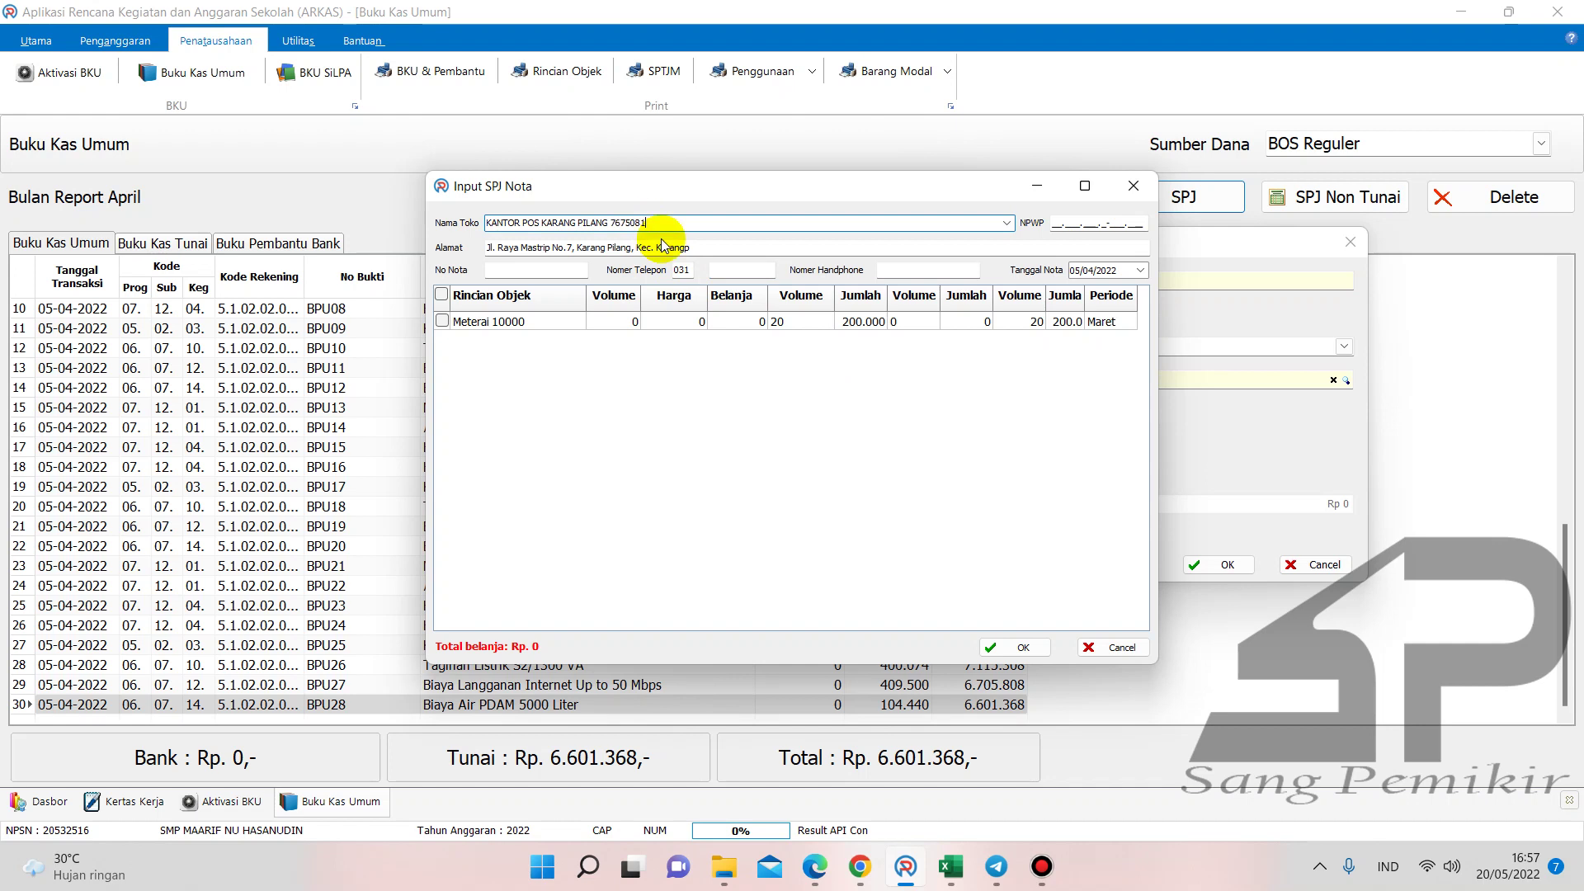
pyautogui.click(725, 264)
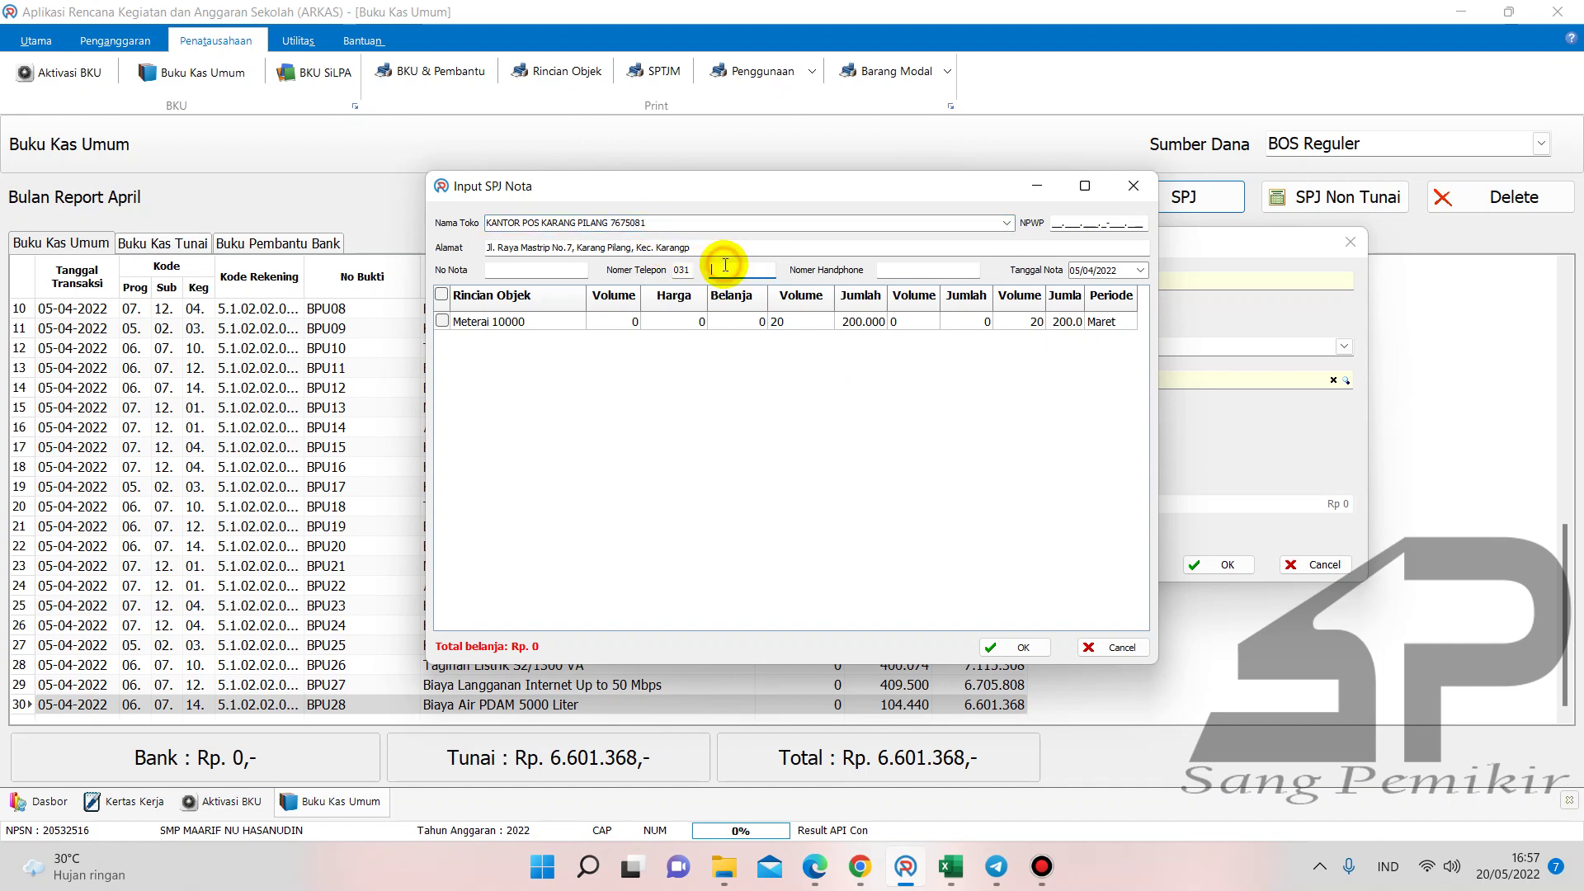
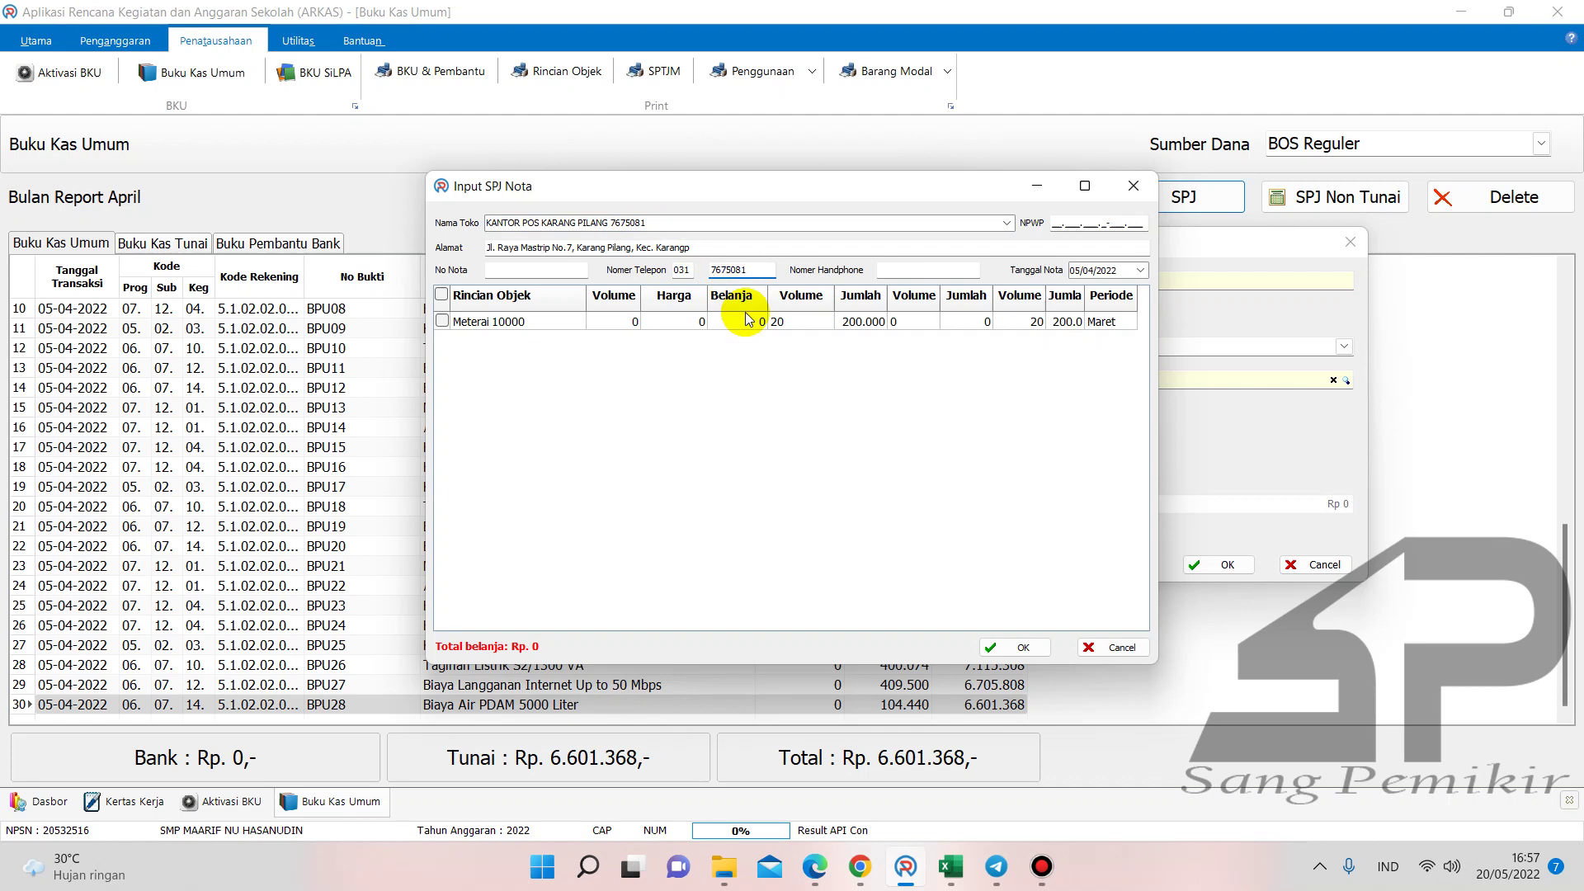
pyautogui.doubleClick(683, 223)
pyautogui.hotkey('ctrl', 'a')
pyautogui.press('BackSpace')
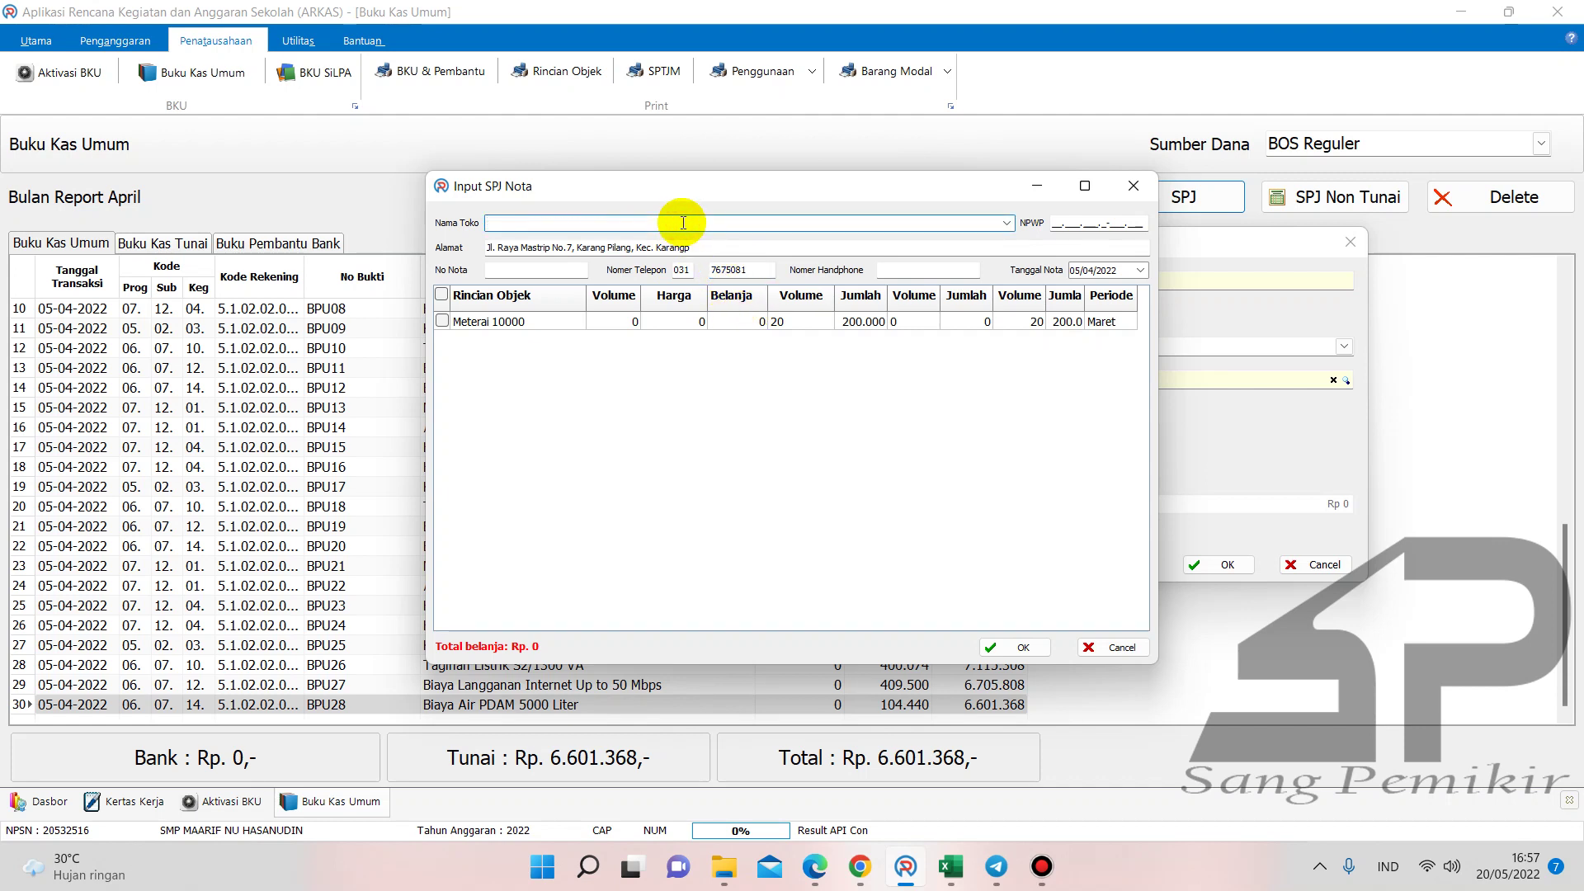
# - Enter Kantor POS Karang Pilang as the nota's shop name
pyautogui.click(596, 410)
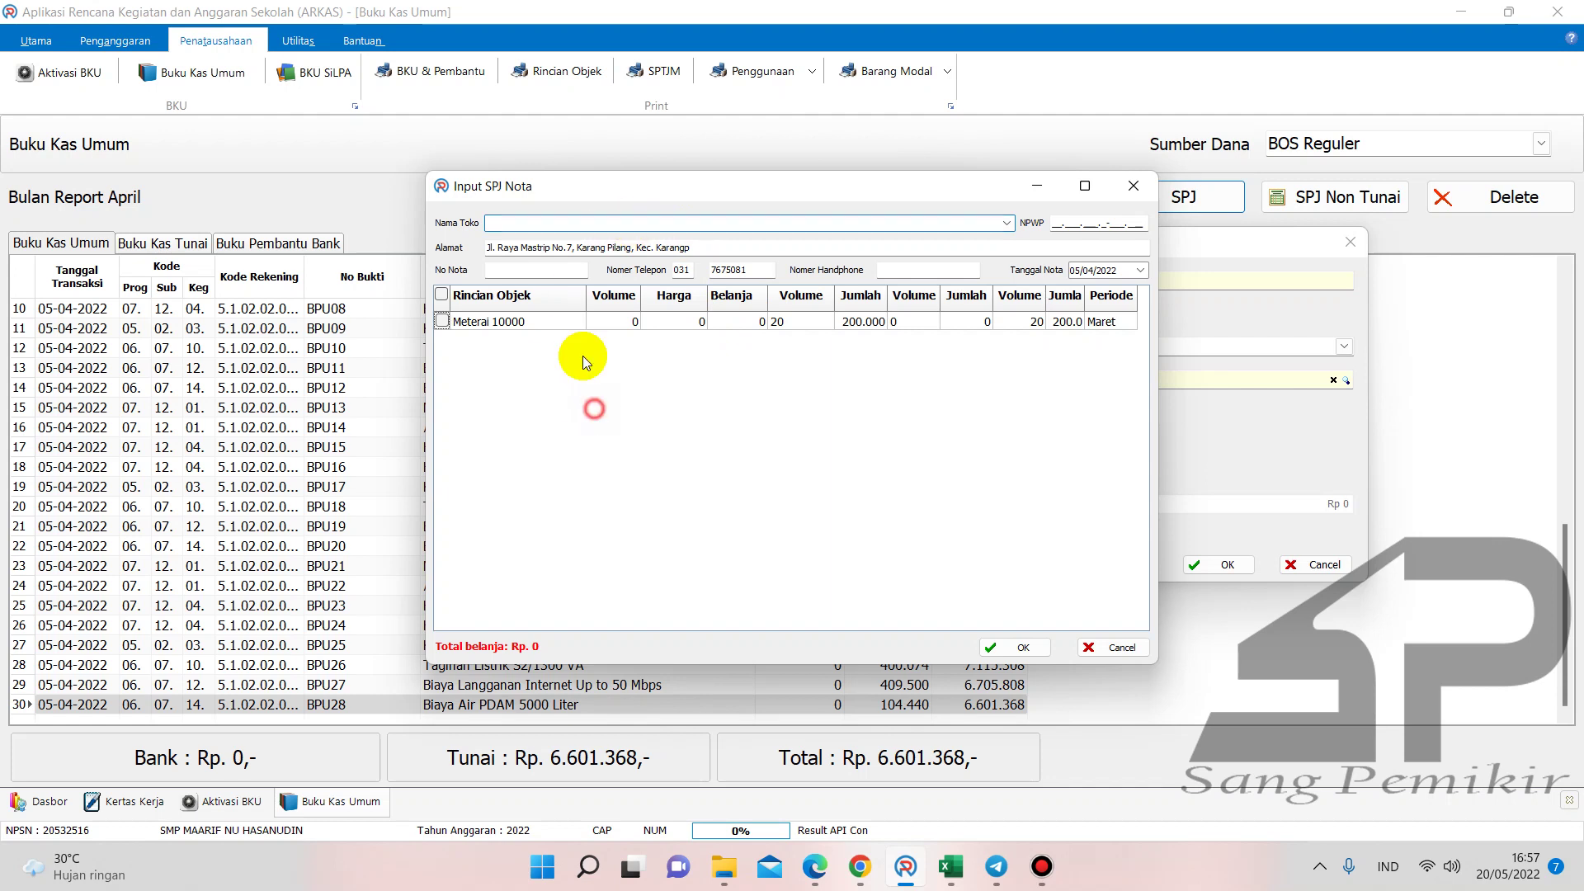
pyautogui.click(548, 219)
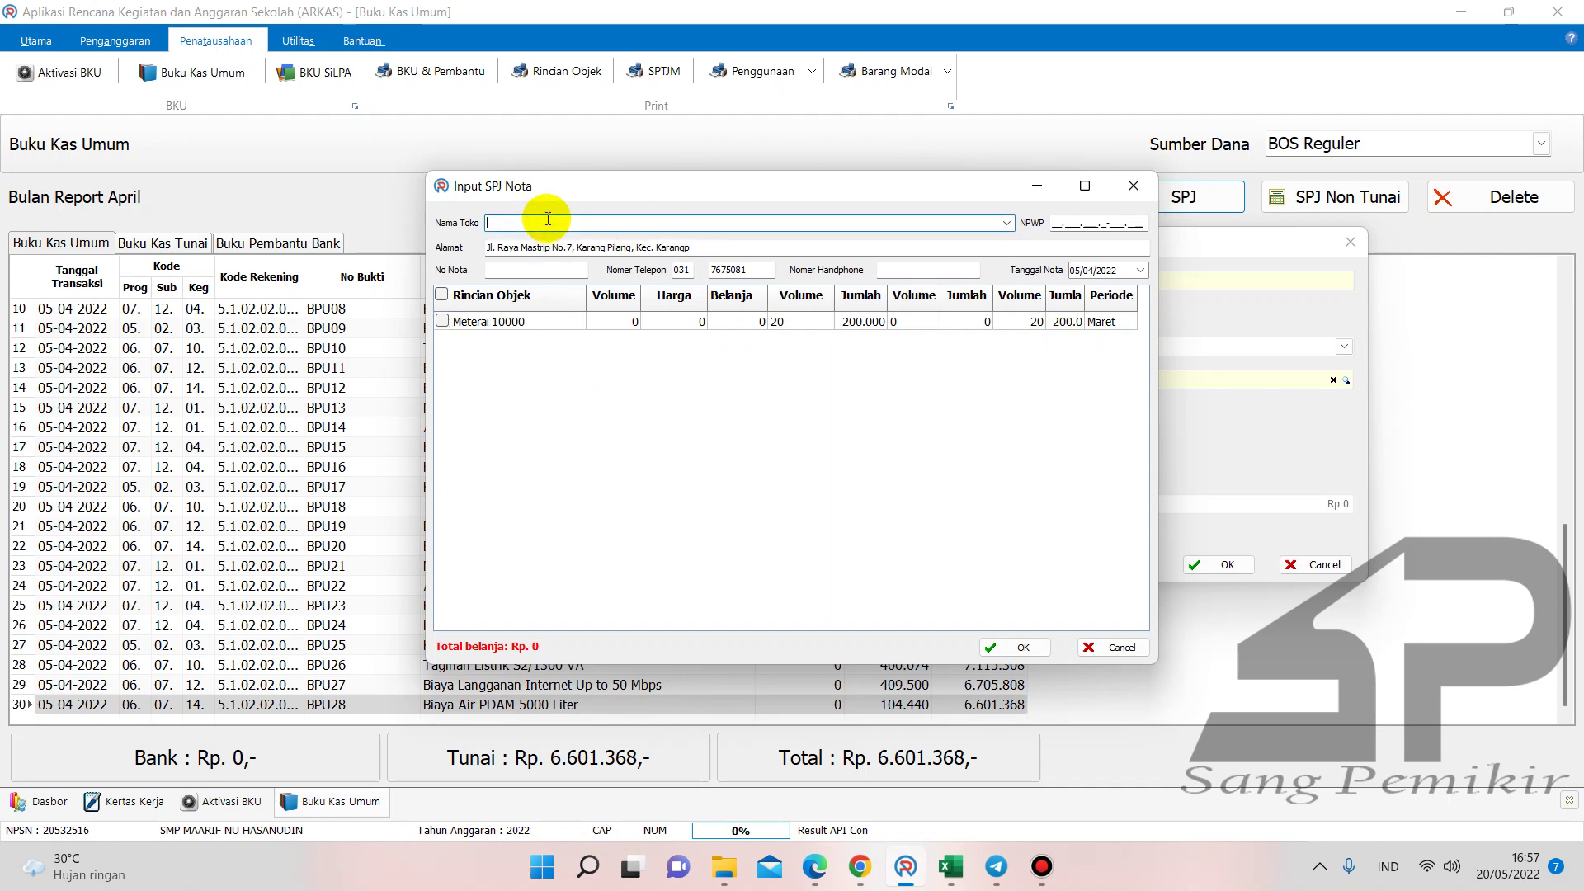
pyautogui.moveTo(528, 219); pyautogui.dragTo(483, 222)
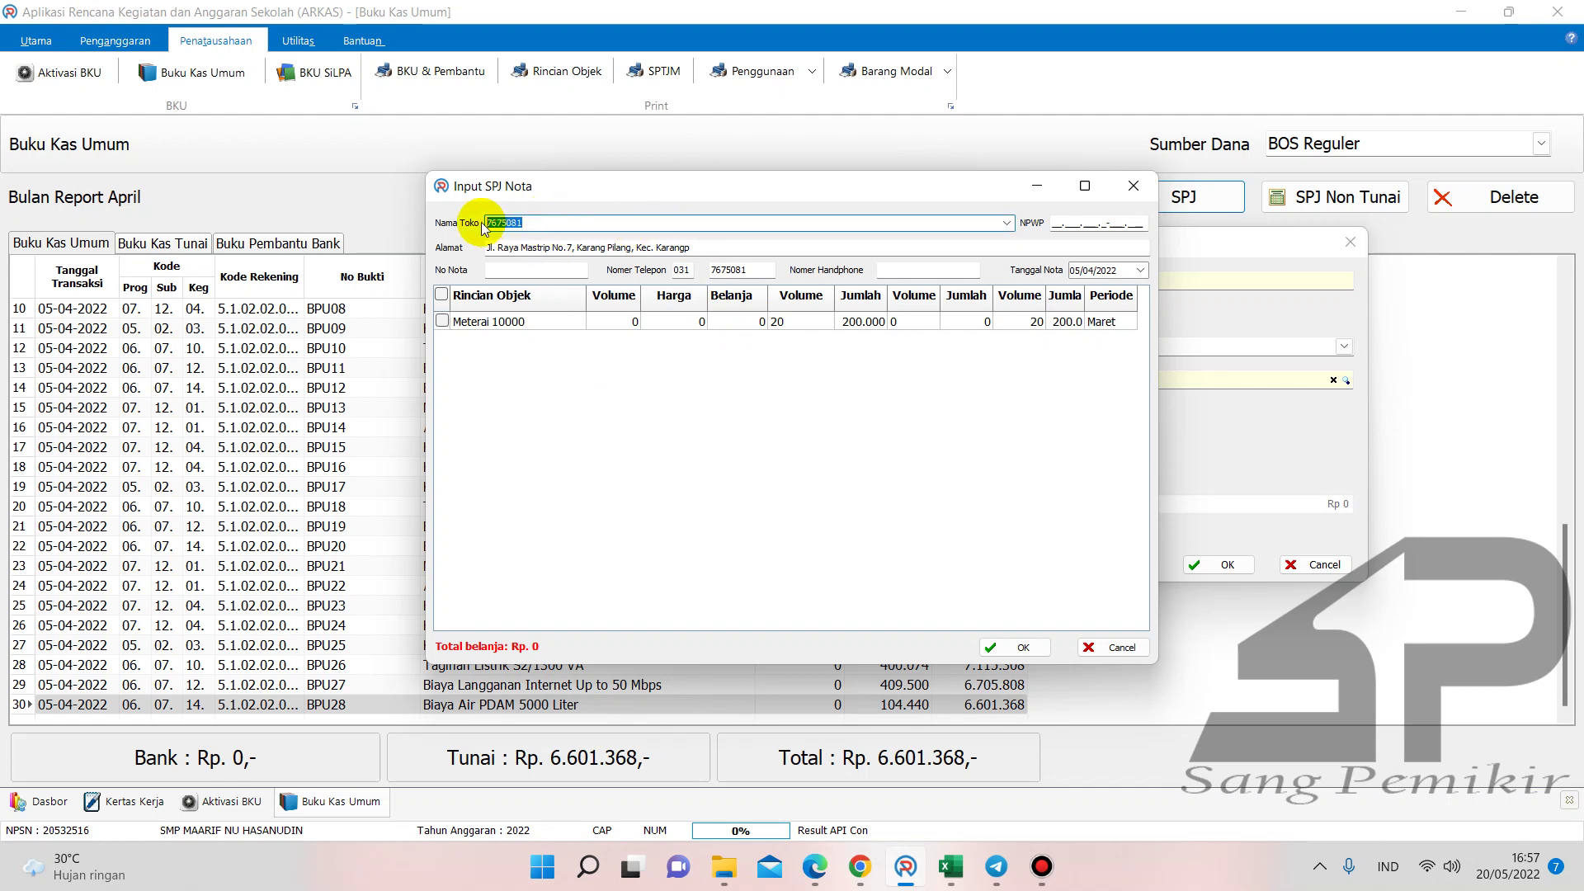
pyautogui.write('Kantor POS Karang Pilang')
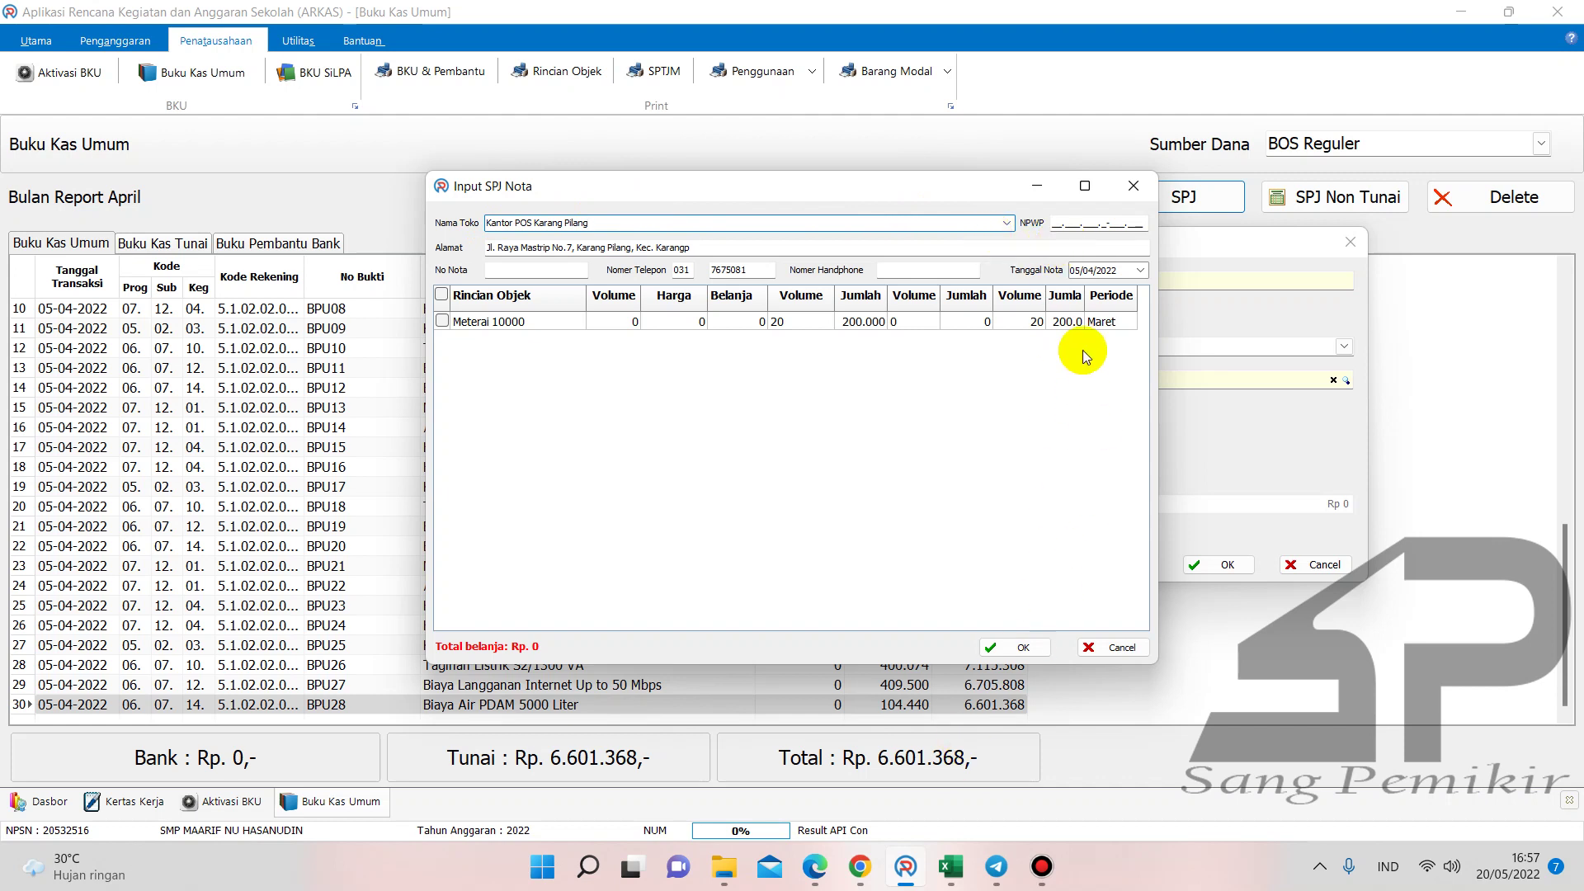
# - Date the nota 22/04/2022, include 20 Meterai 10000 totalling Rp 200.000, and confirm it
pyautogui.click(1075, 270)
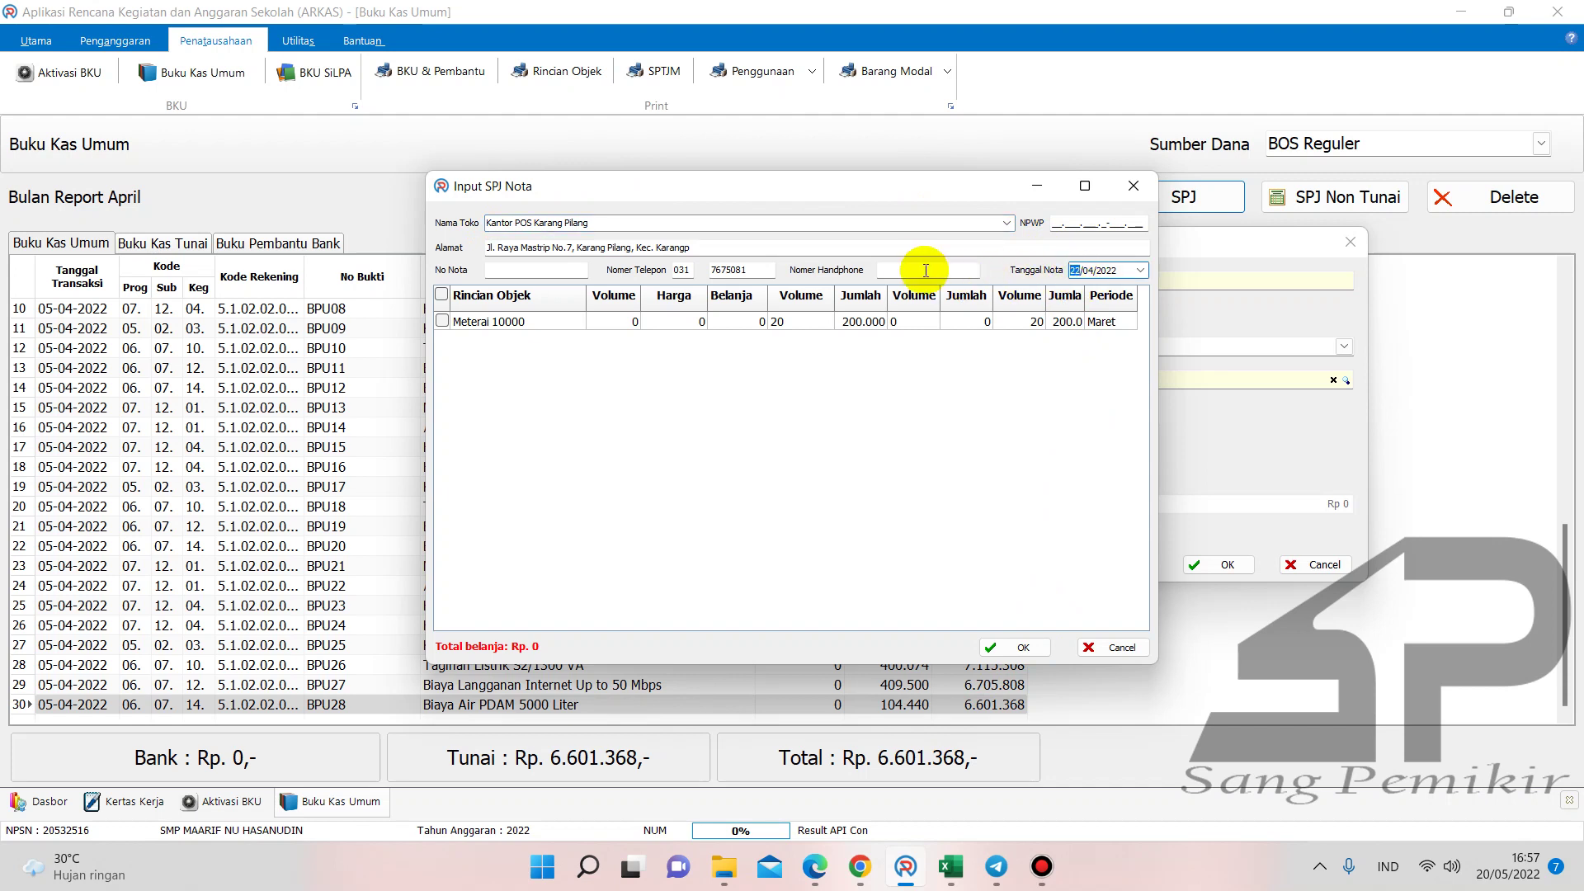
pyautogui.click(442, 321)
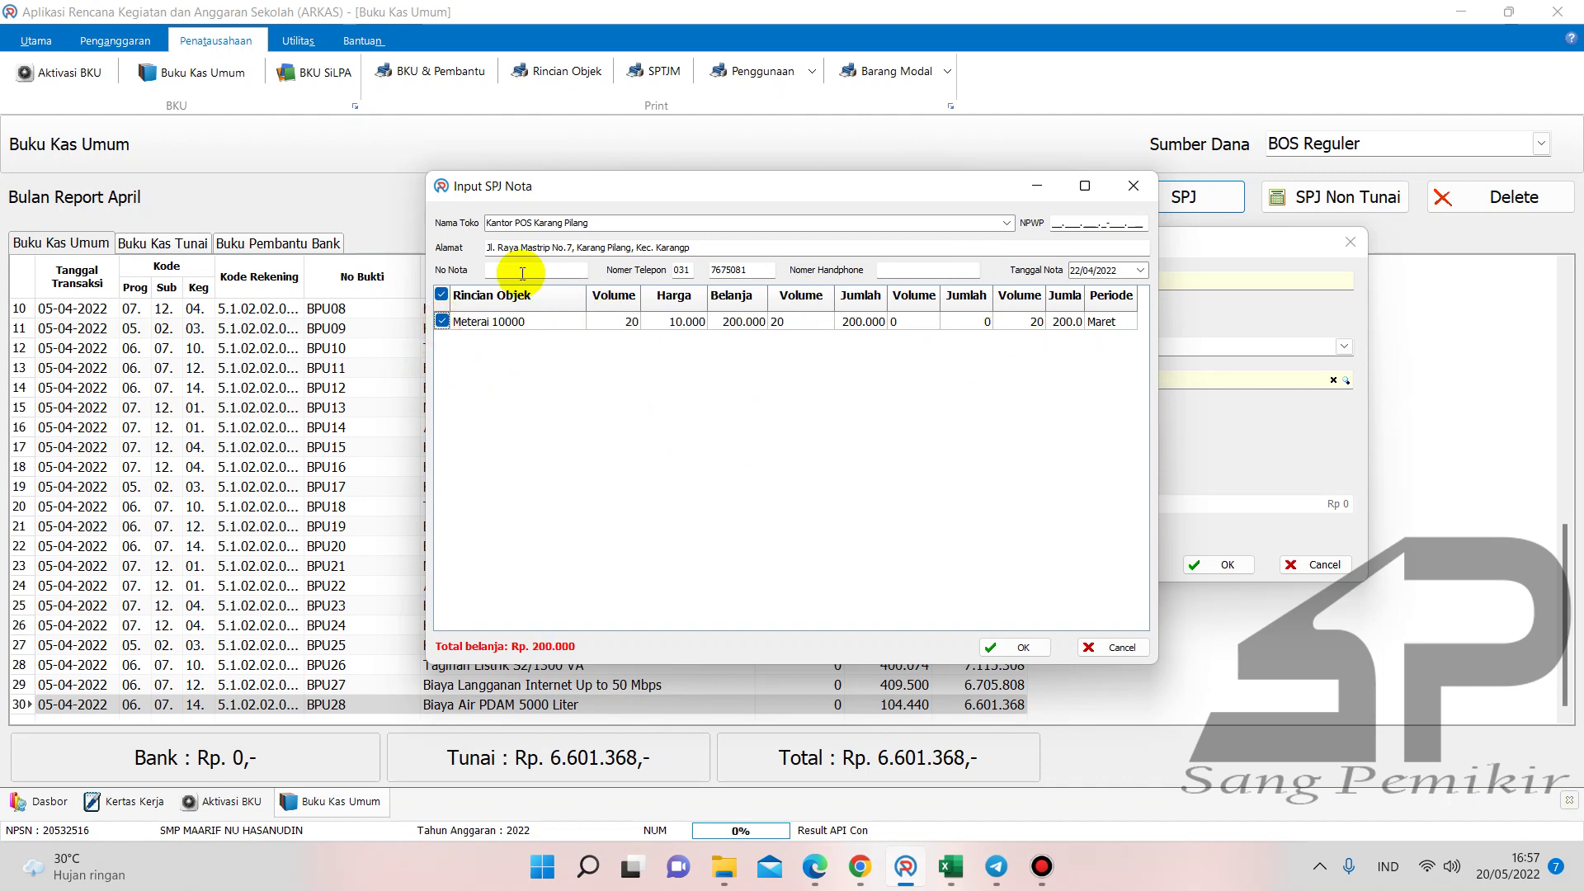
pyautogui.click(1020, 645)
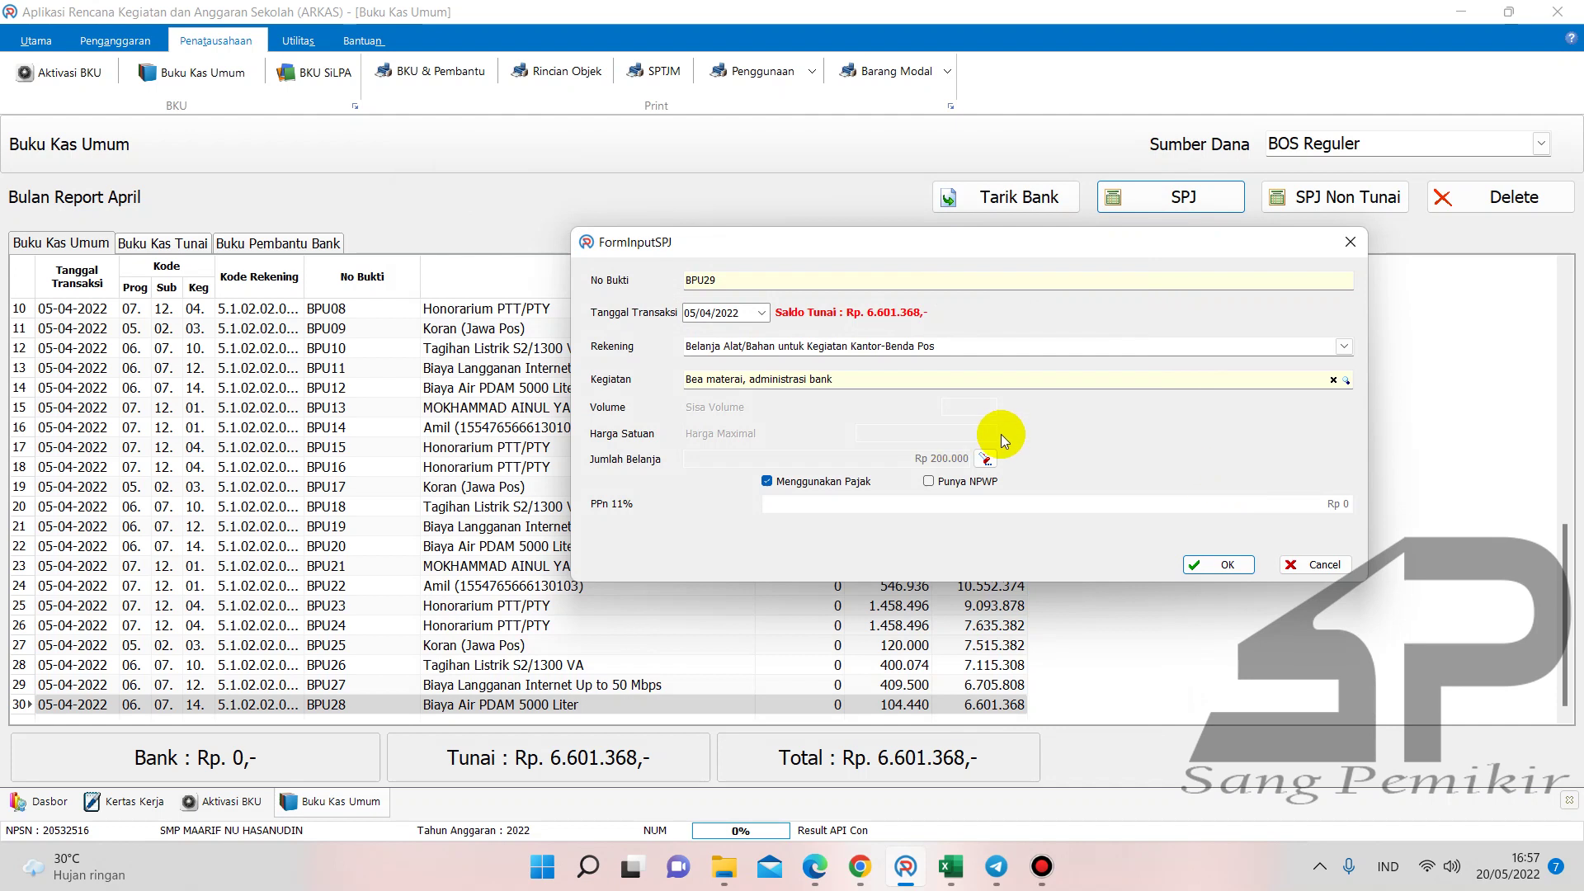
pyautogui.click(690, 314)
pyautogui.write('22')
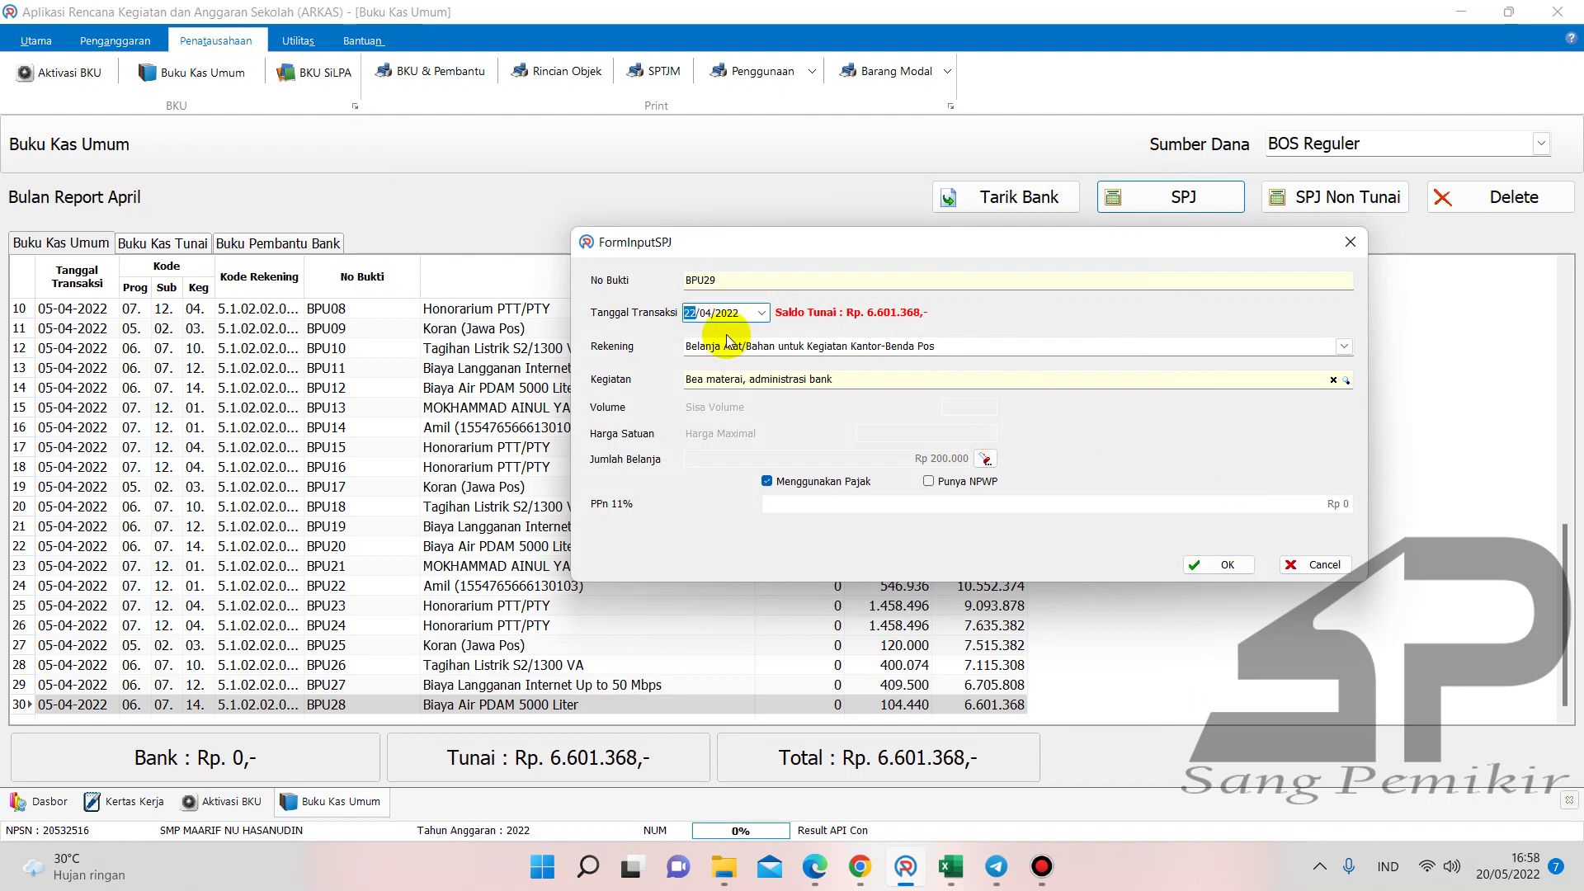
pyautogui.moveTo(815, 867)
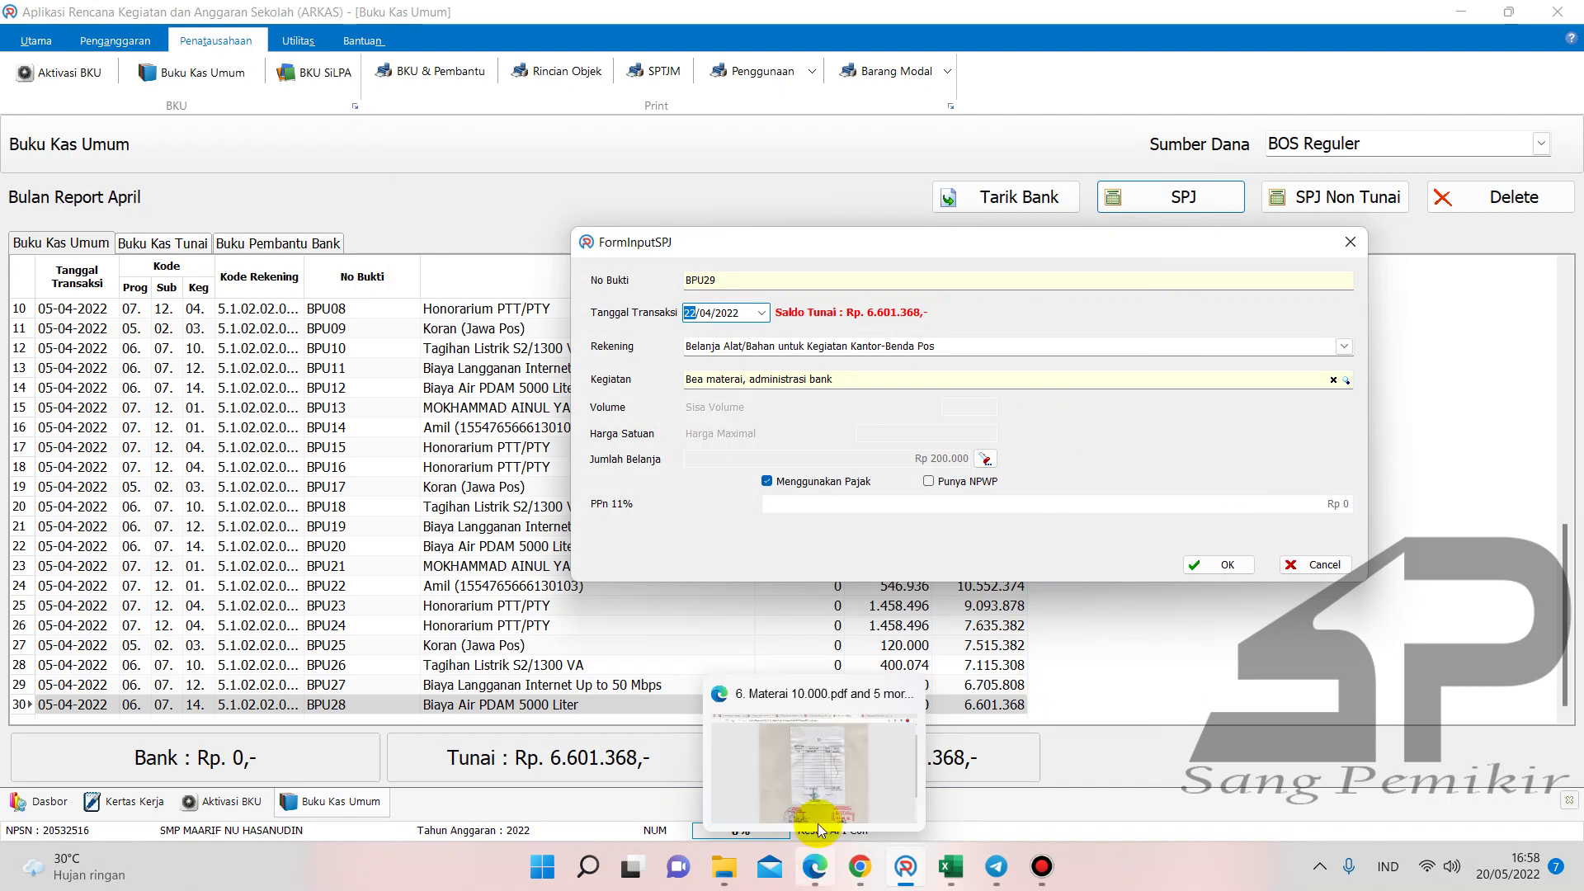
pyautogui.moveTo(818, 811)
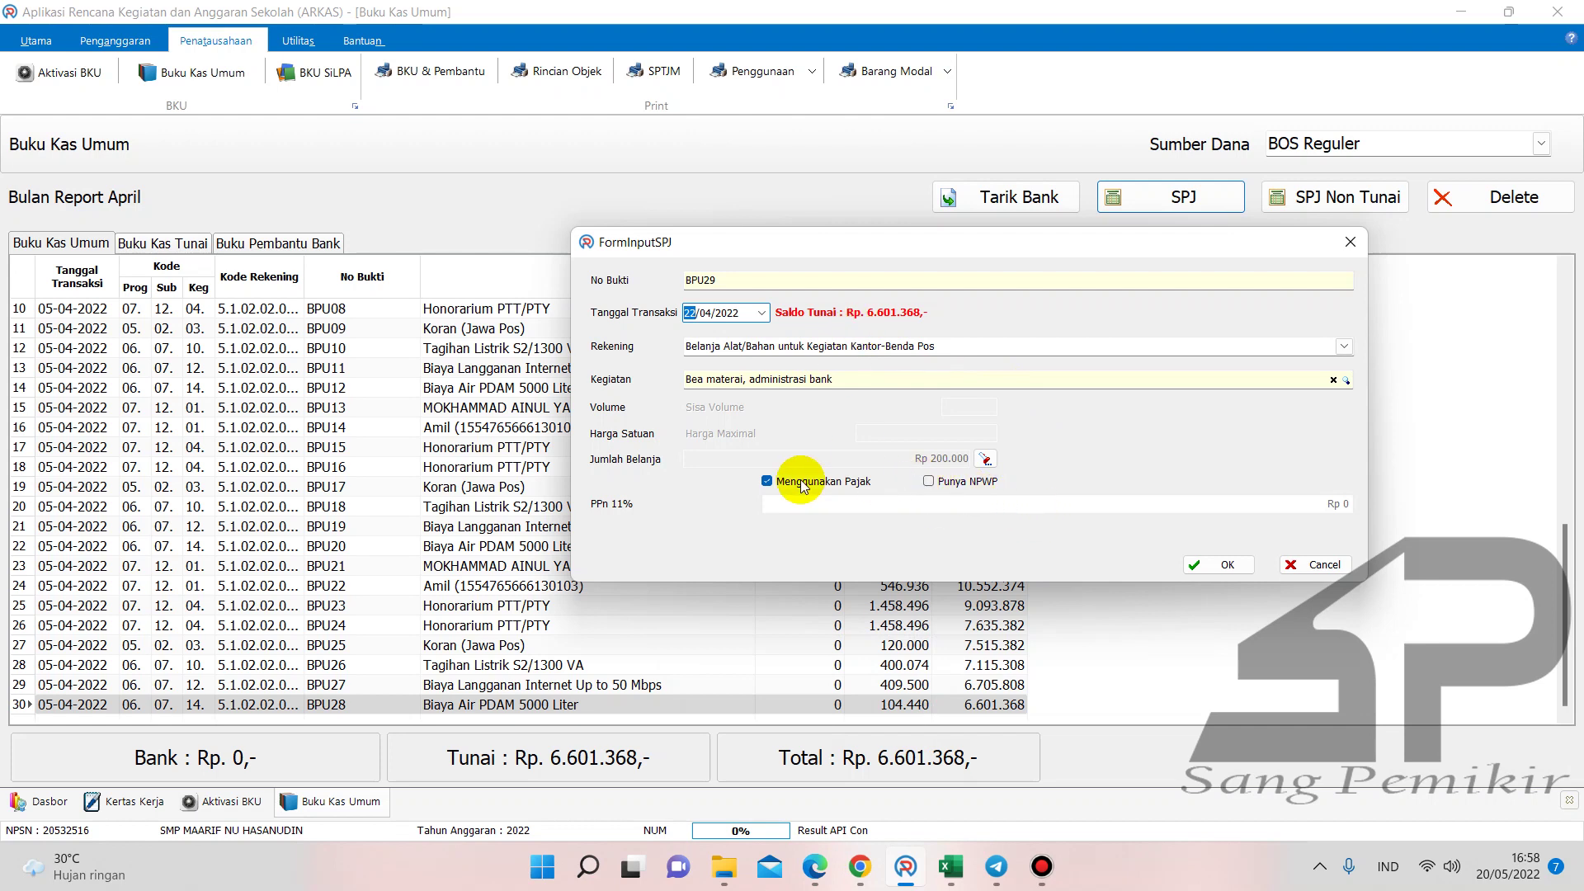
pyautogui.click(768, 481)
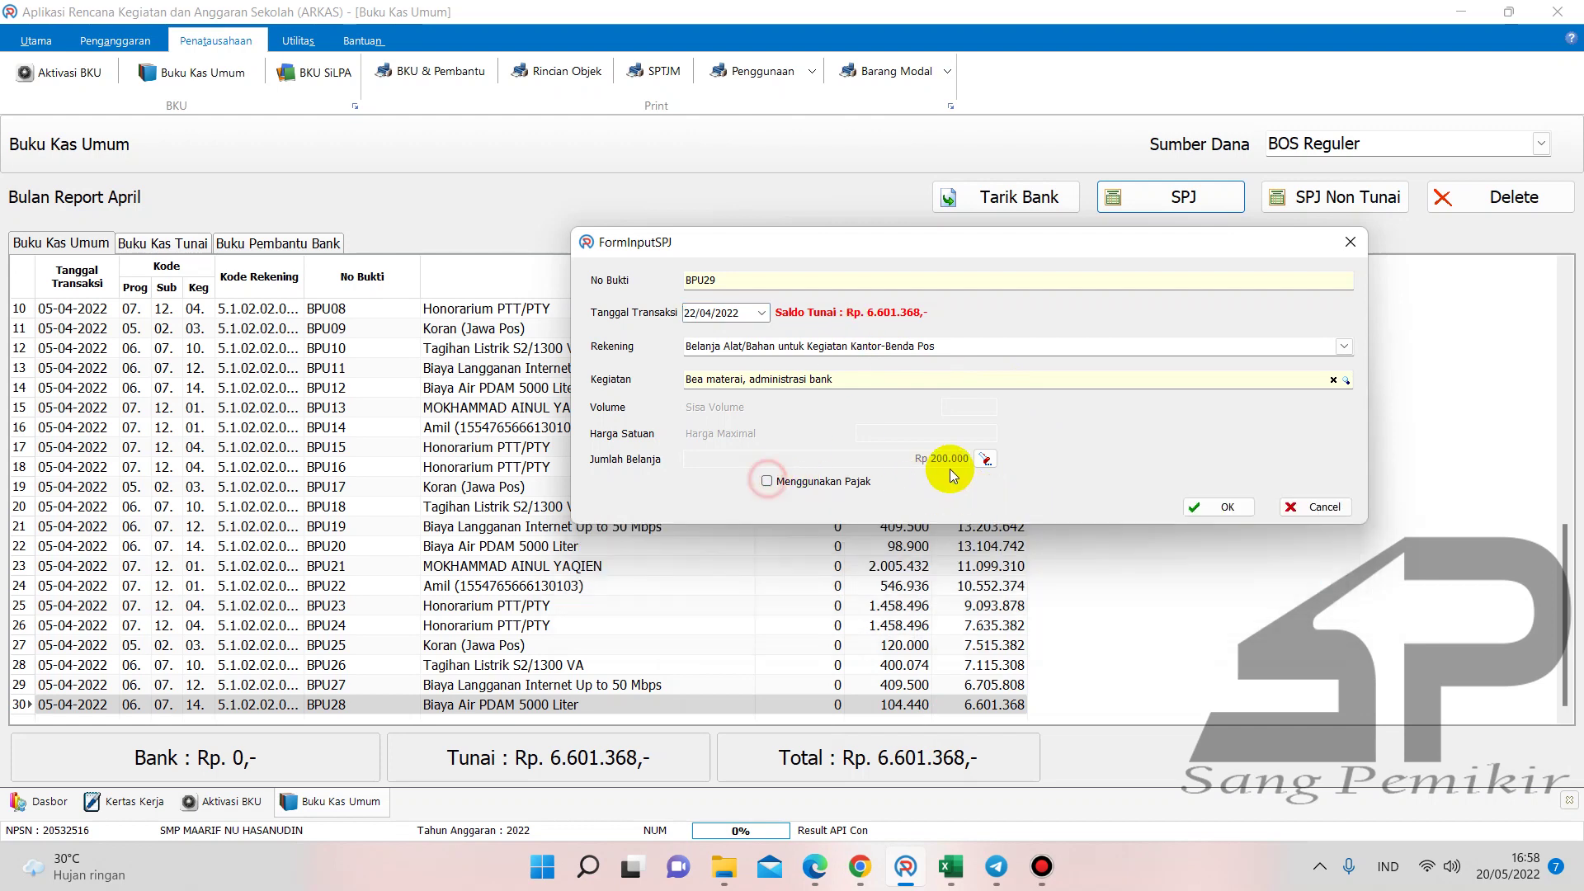
pyautogui.click(1217, 508)
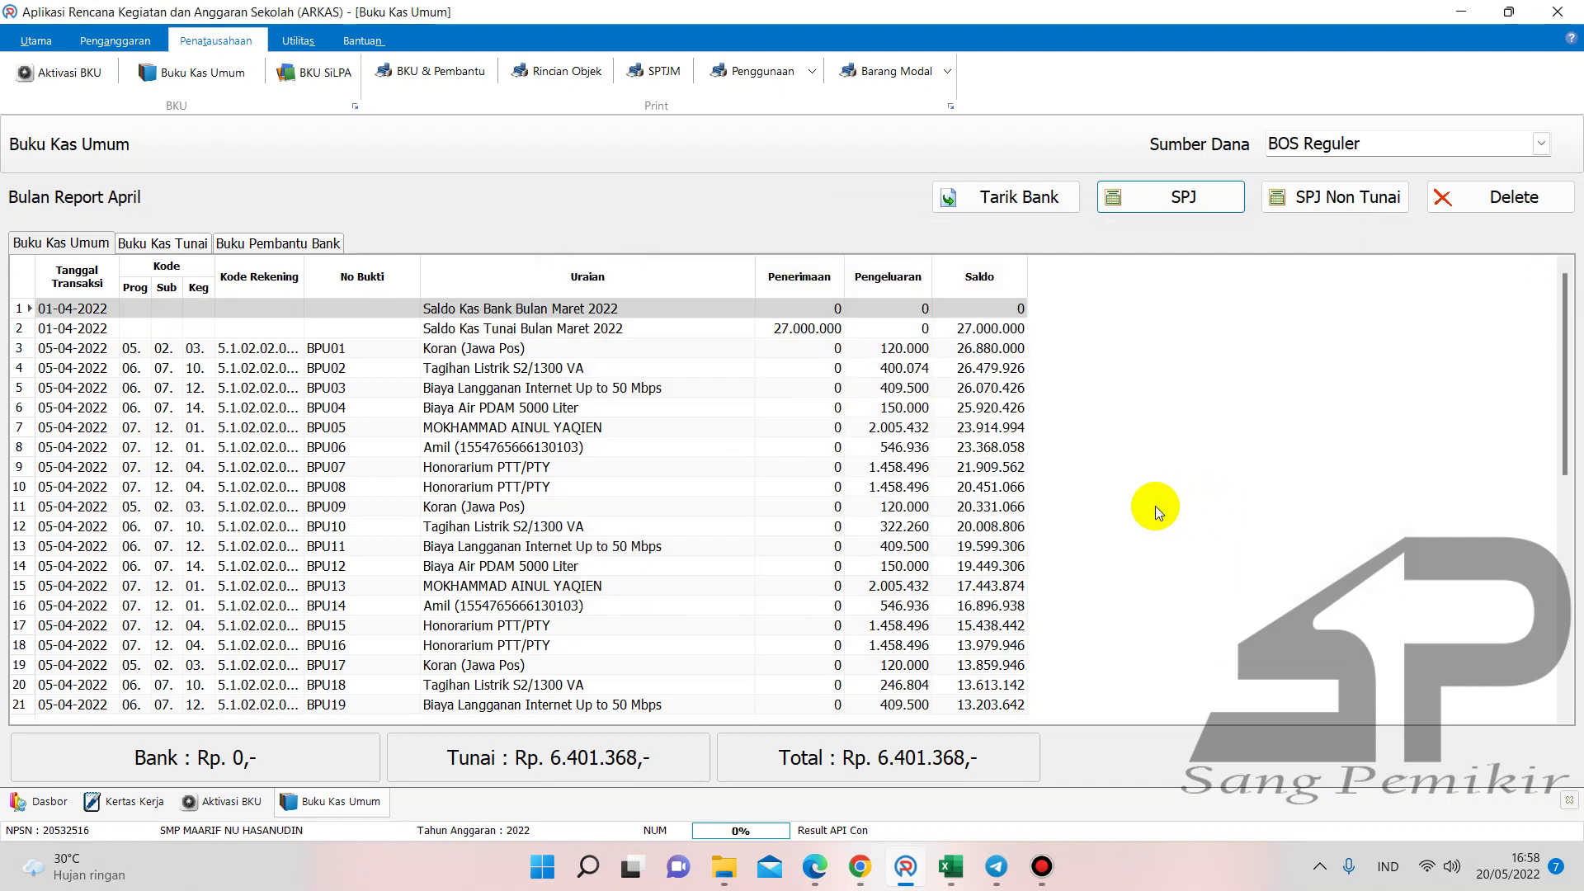
pyautogui.moveTo(1566, 371); pyautogui.dragTo(1565, 601)
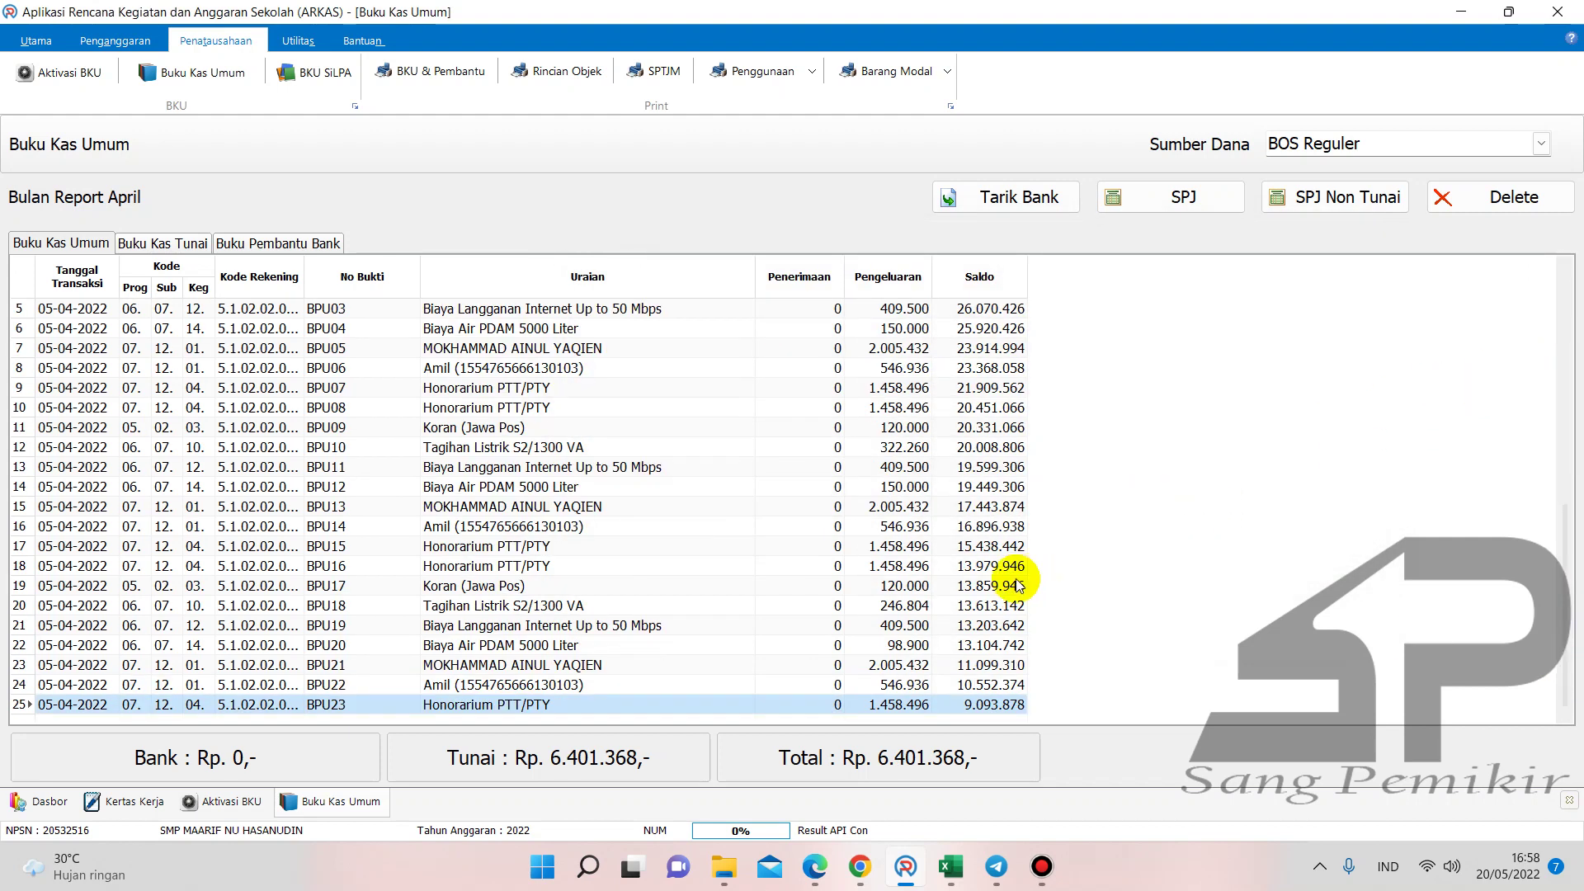
pyautogui.scroll(-1, 978, 645)
pyautogui.scroll(-1, 916, 697)
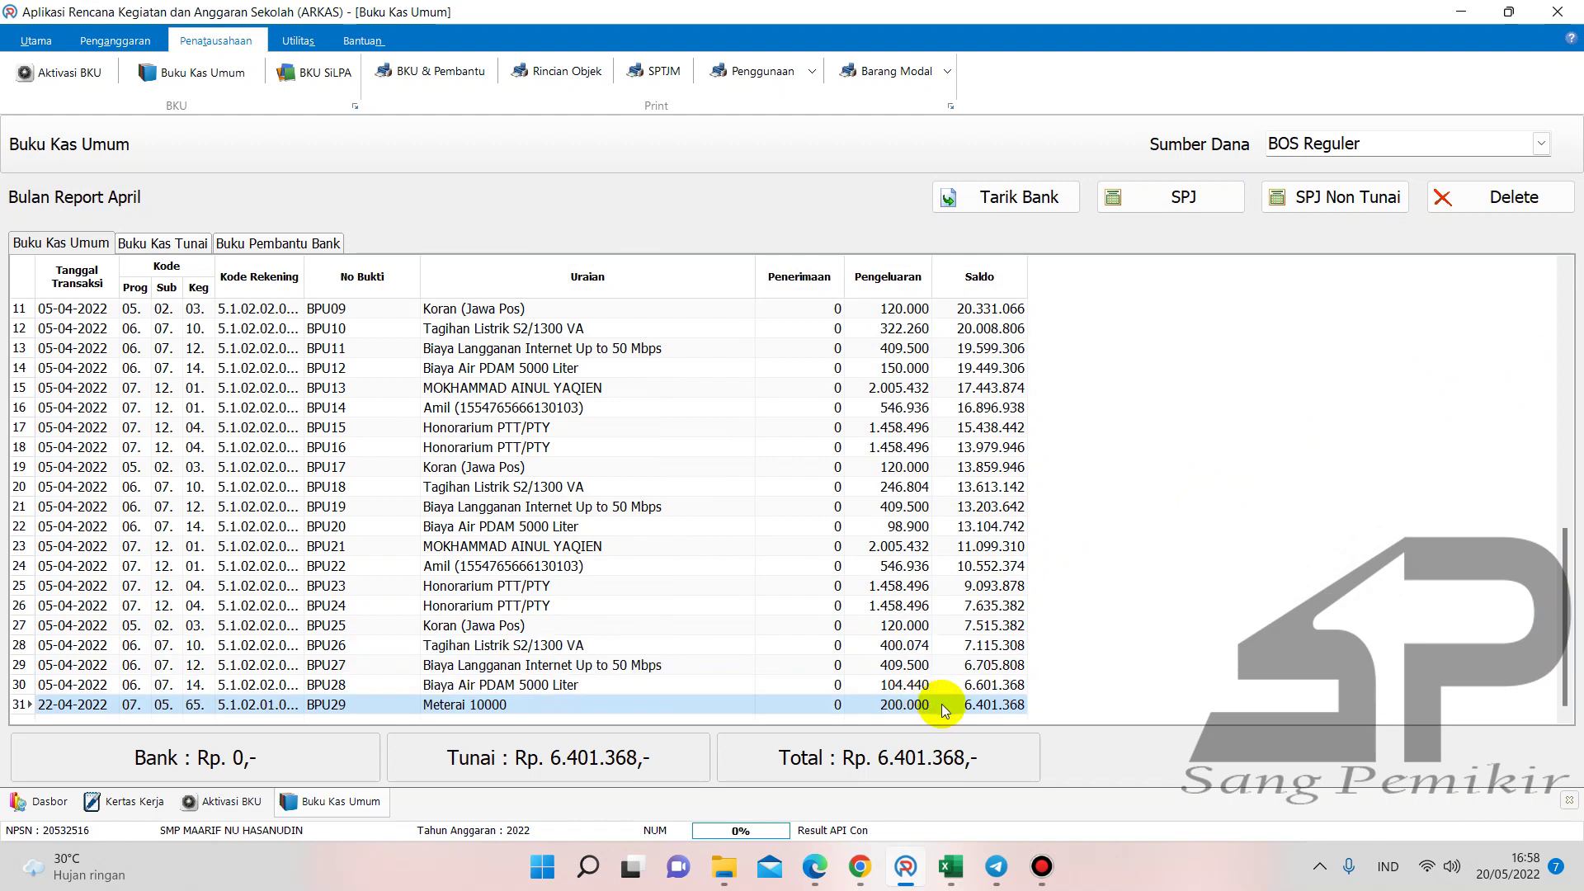
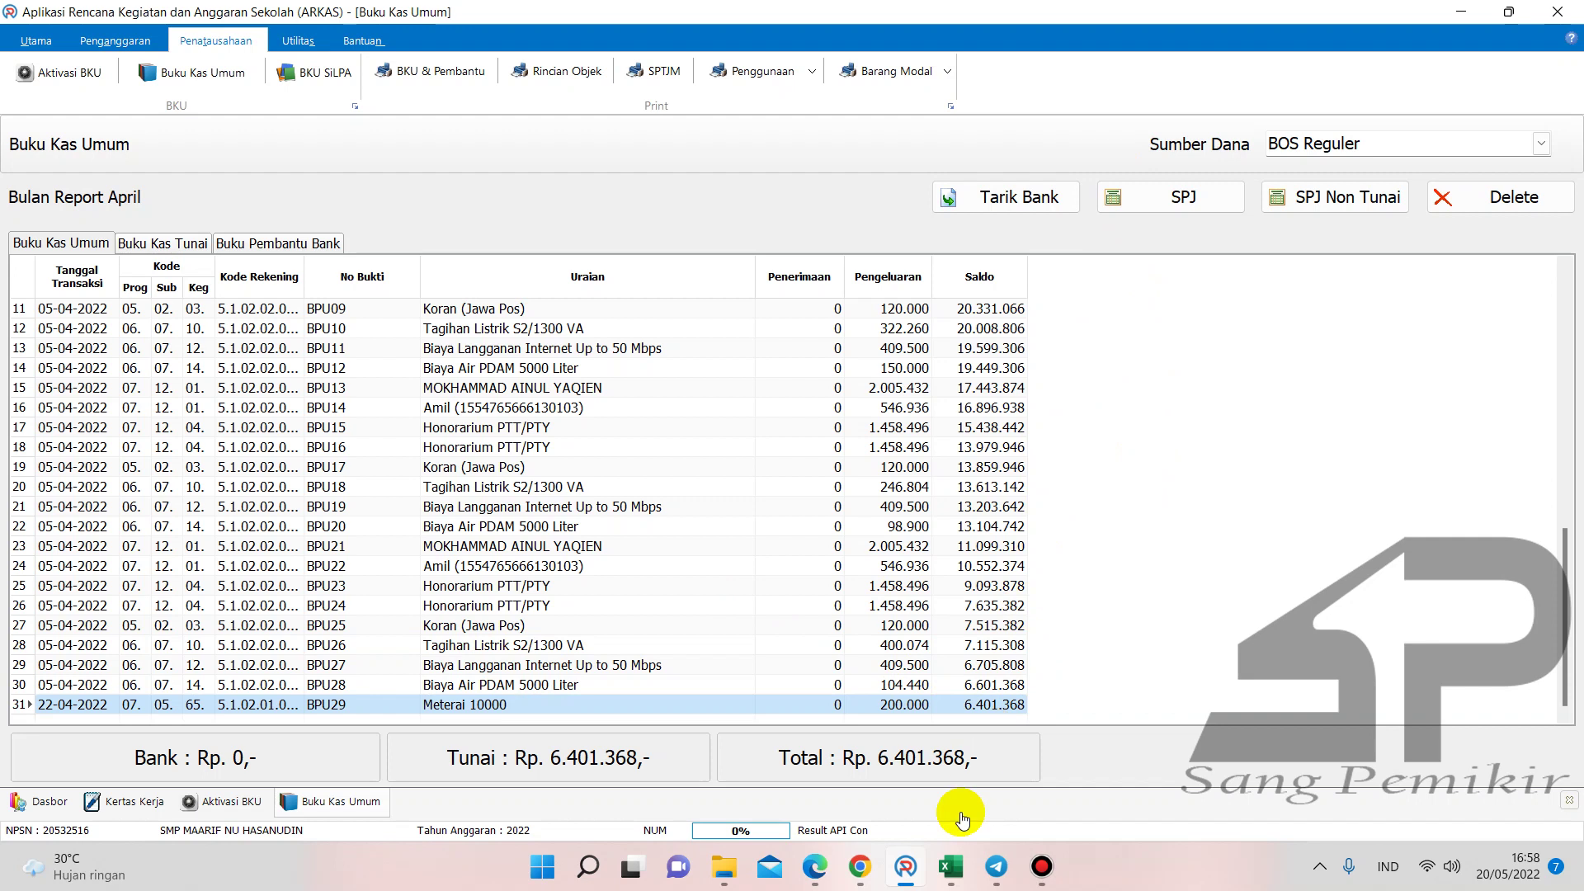
# - Try 599400 in F41 of the April Buku Pembantu KAS sheet, then clear it again
pyautogui.moveTo(948, 864)
pyautogui.click(738, 771)
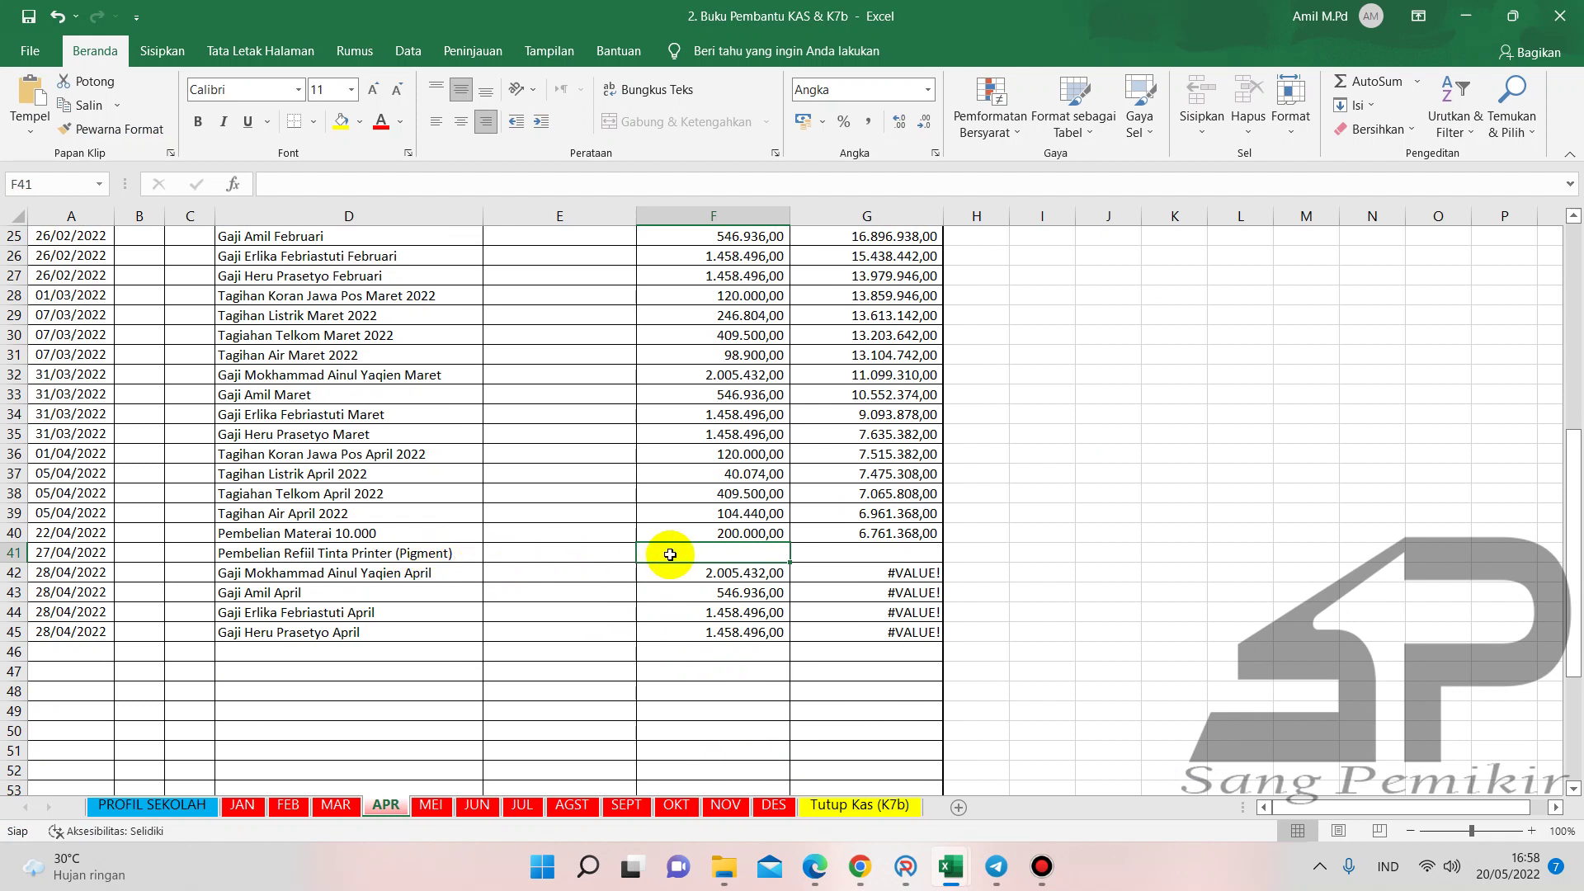
pyautogui.write('599')
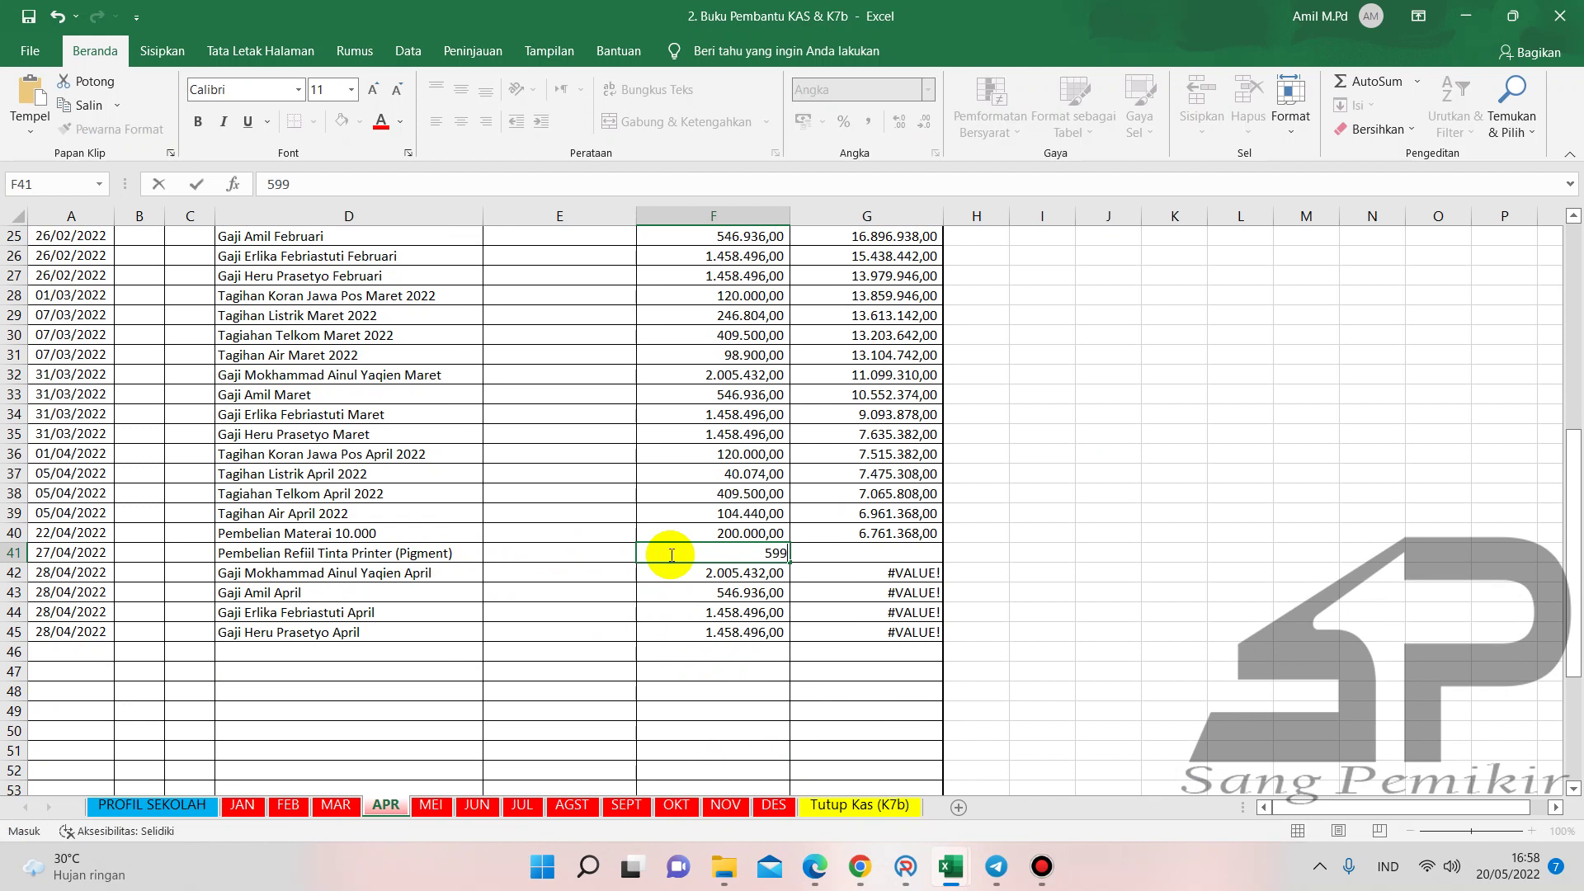
pyautogui.write('400')
pyautogui.press('Return')
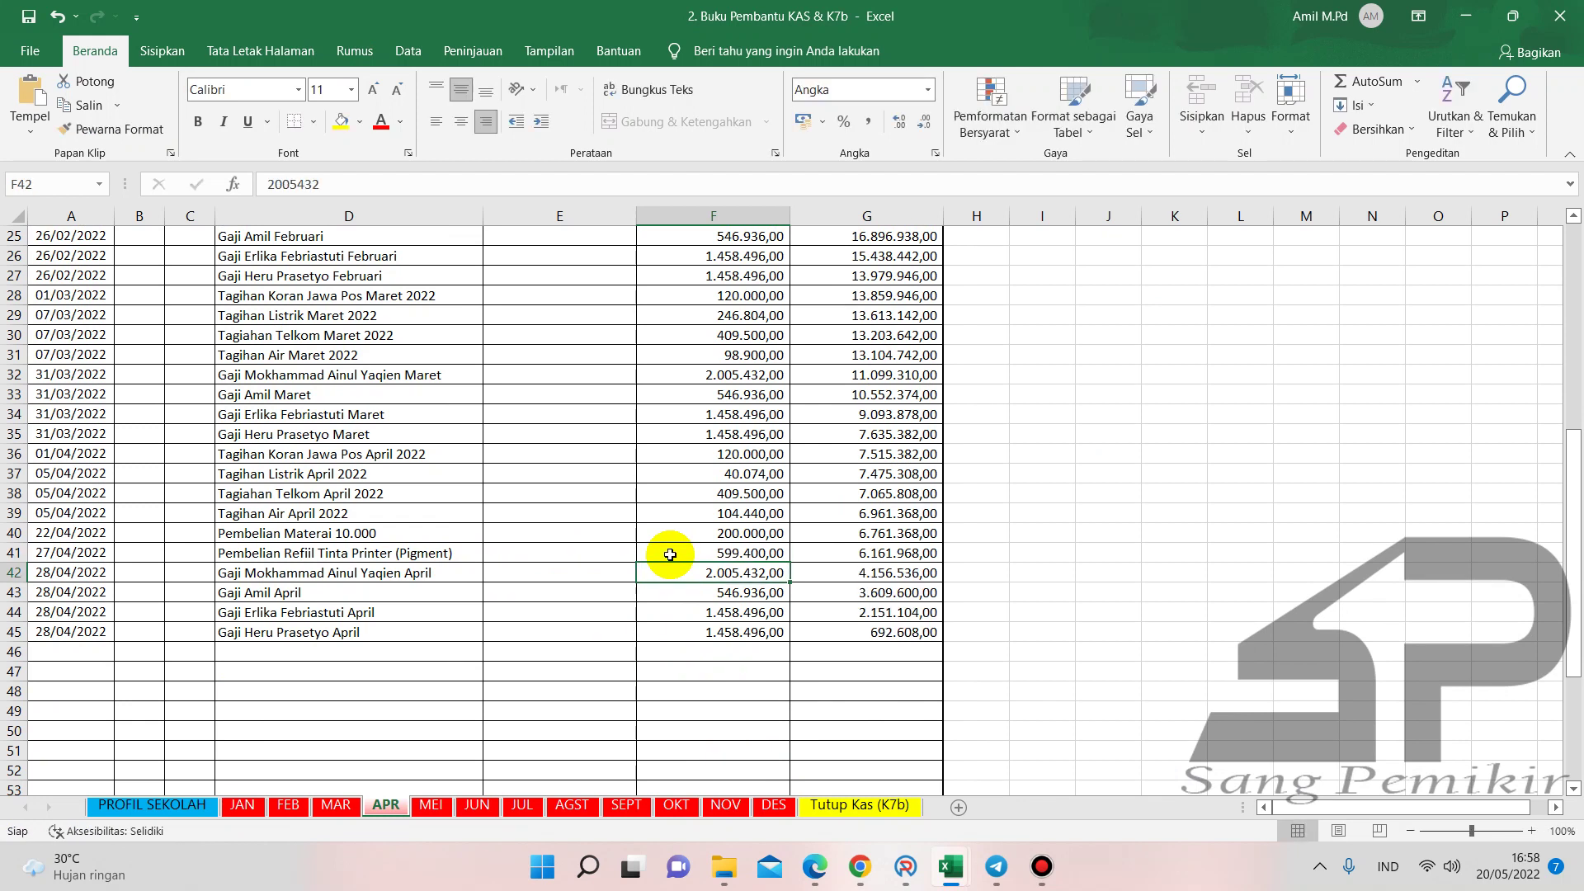
pyautogui.click(720, 552)
pyautogui.press('BackSpace')
pyautogui.press('Return')
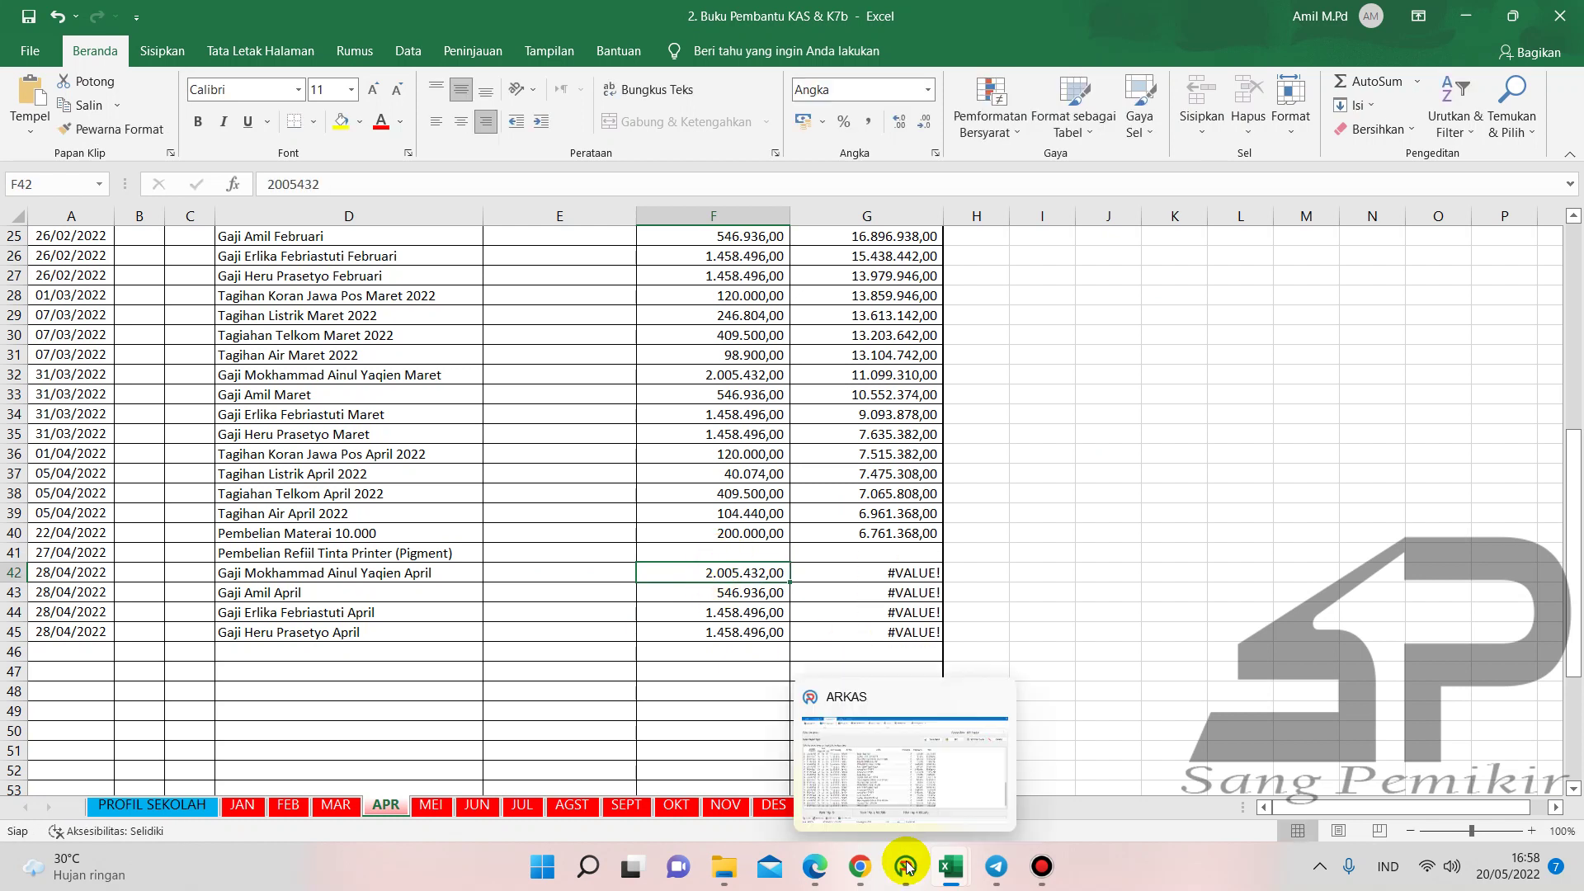
pyautogui.click(905, 866)
# - Start spending entry BPU30 dated 27/04/2022 on the office supplies account and activity 06.05.61
pyautogui.click(1183, 201)
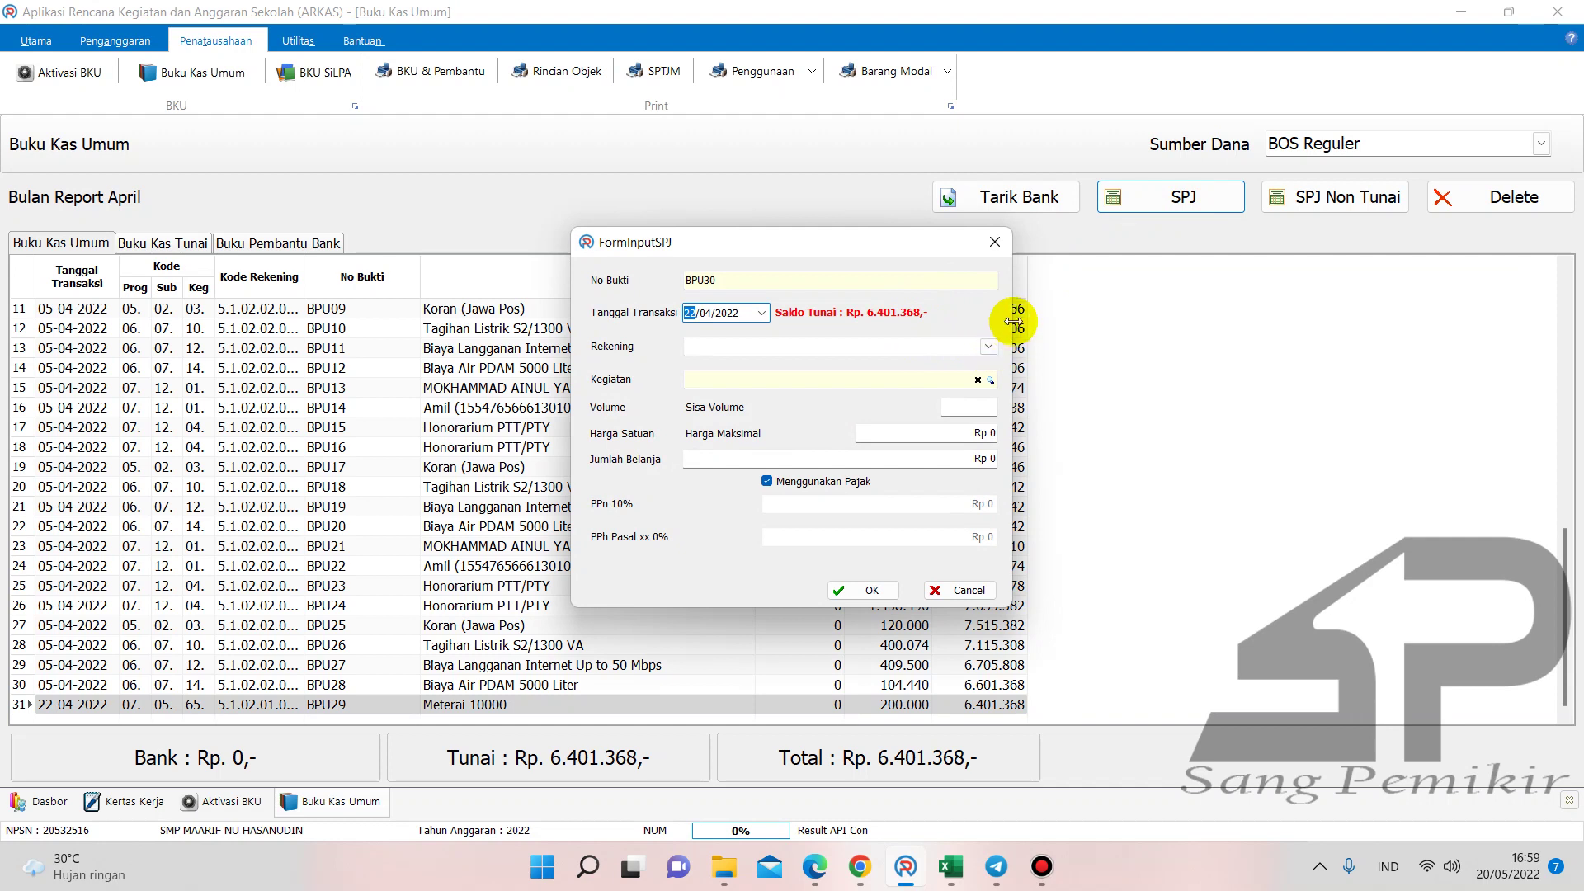
pyautogui.moveTo(1013, 311); pyautogui.dragTo(1328, 327)
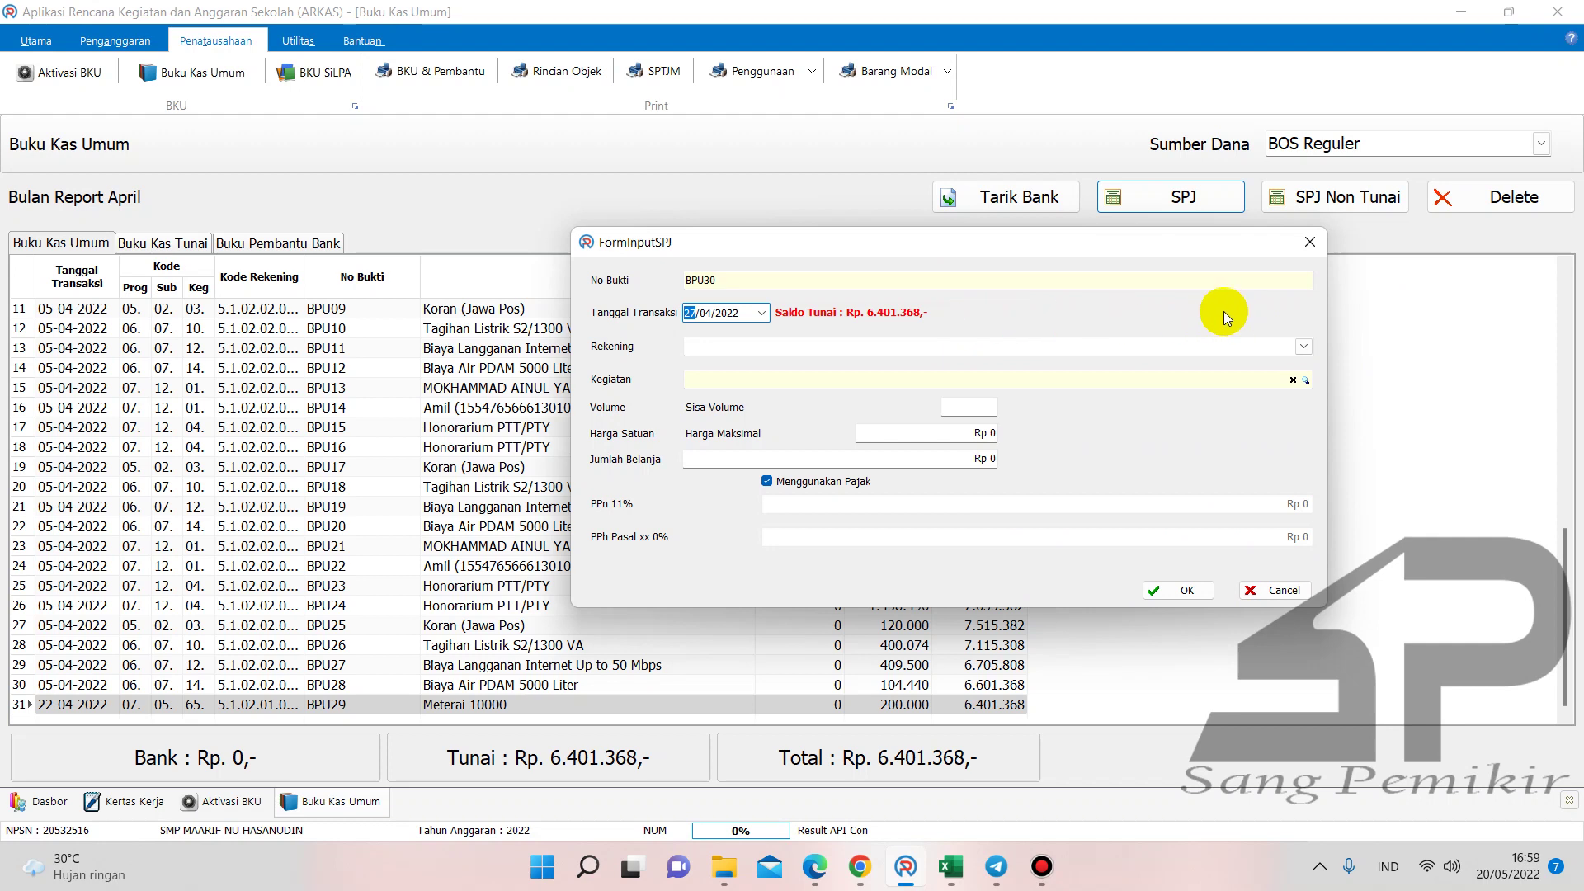
pyautogui.click(1303, 346)
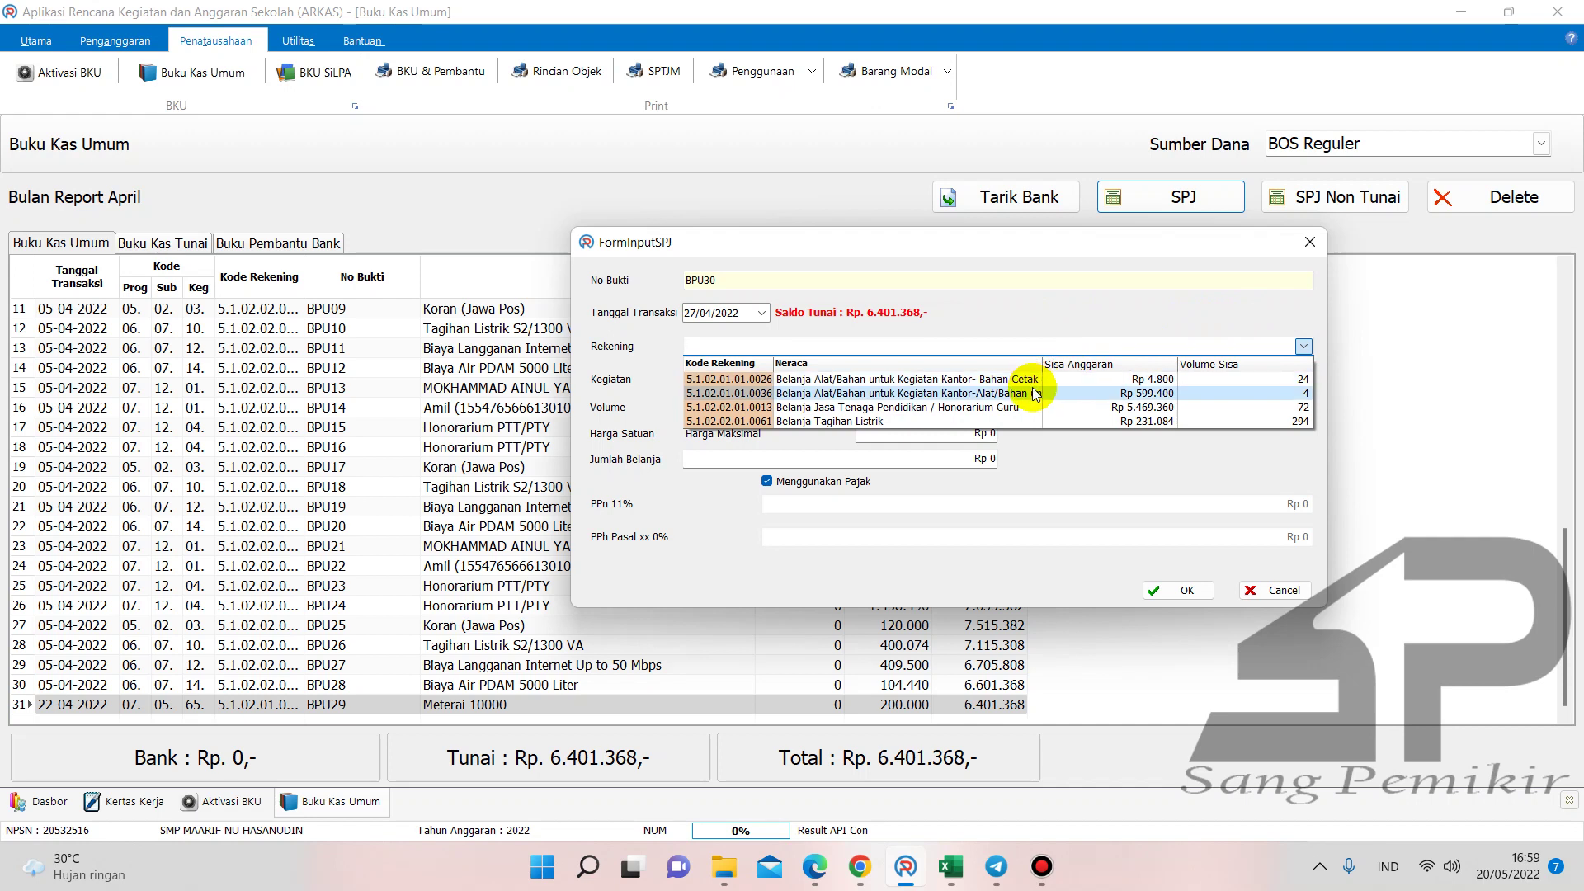
pyautogui.click(1041, 391)
pyautogui.click(1305, 380)
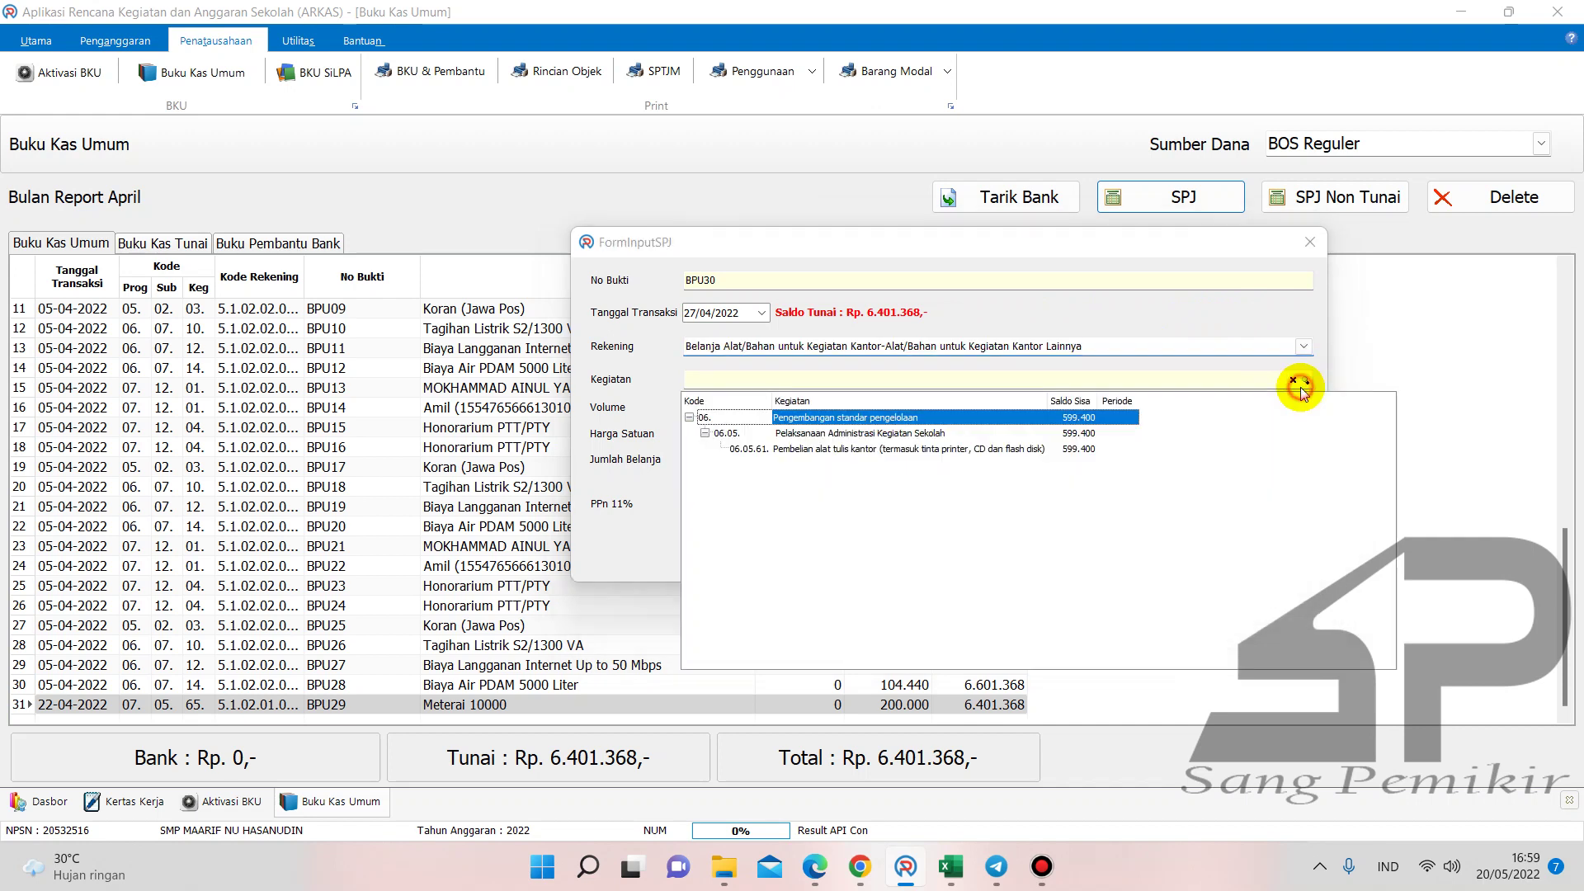
pyautogui.doubleClick(1071, 449)
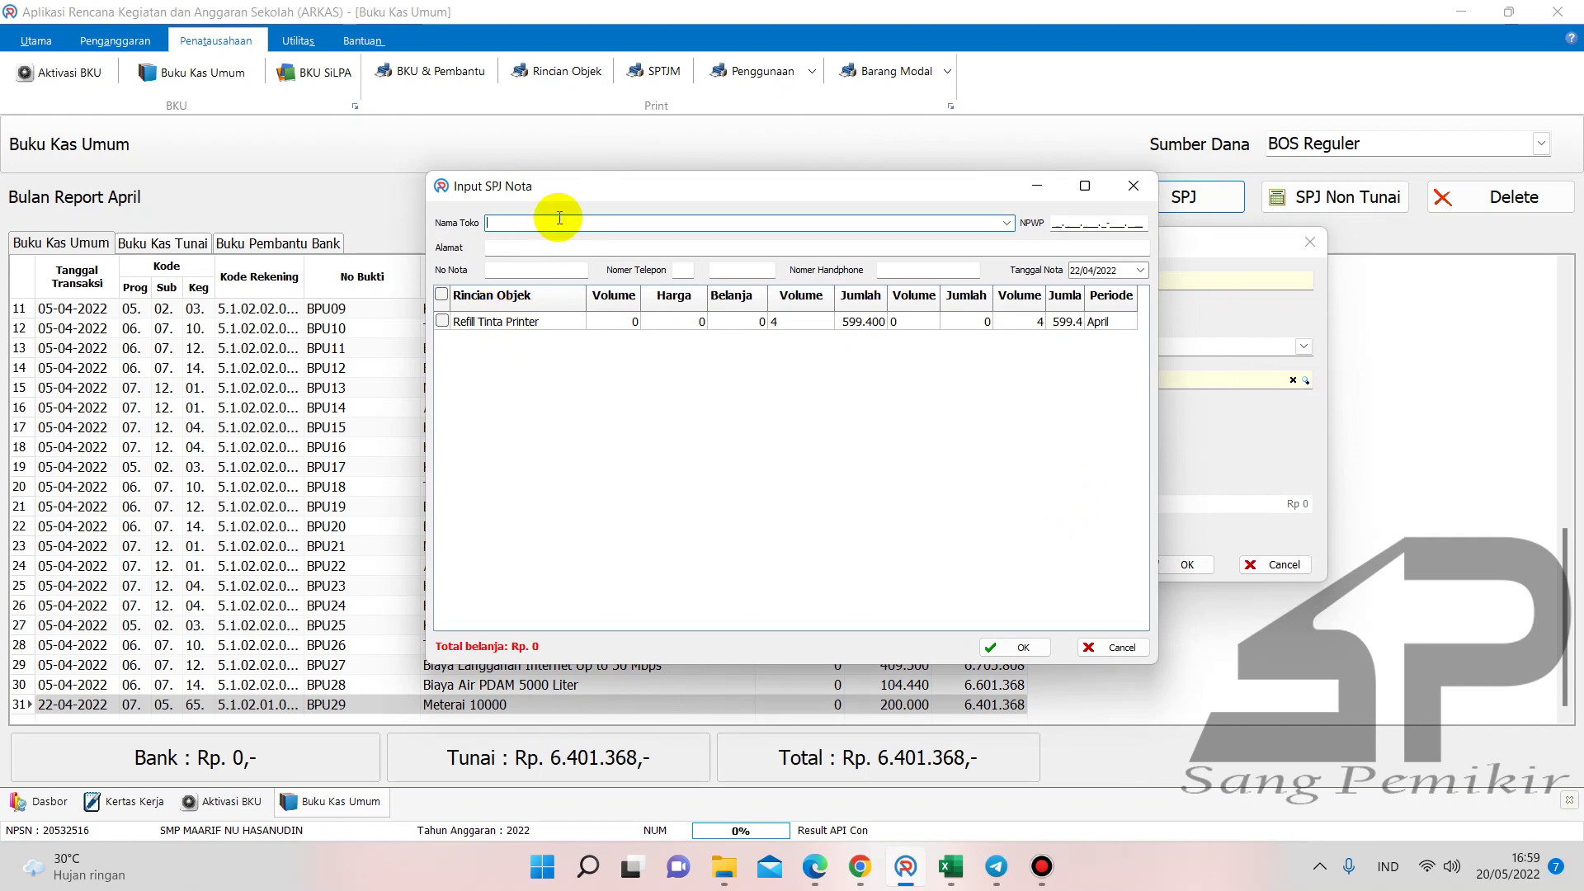
# - Enter CV KARUNIA RAFA FIRA as the nota's shop name
pyautogui.write('cv')
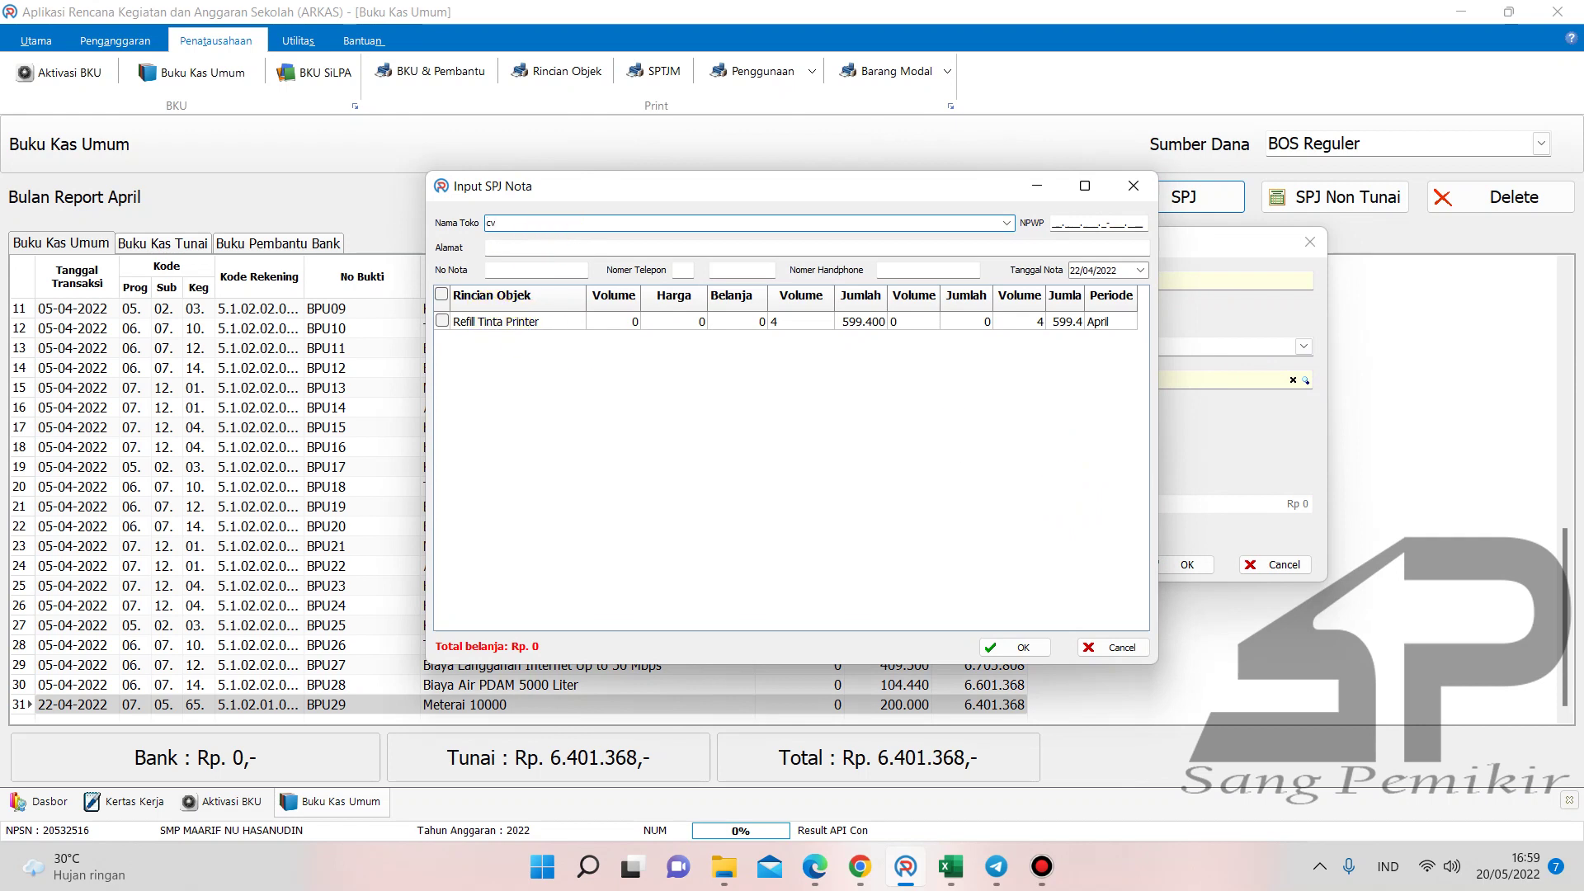
pyautogui.press('BackSpace')
pyautogui.press('BackSpace')
pyautogui.press('capslock')
pyautogui.write('CV KARUNIA RAFA FIRA')
# - Fill in the shop's Surabaya street address in the Alamat field
pyautogui.click(503, 246)
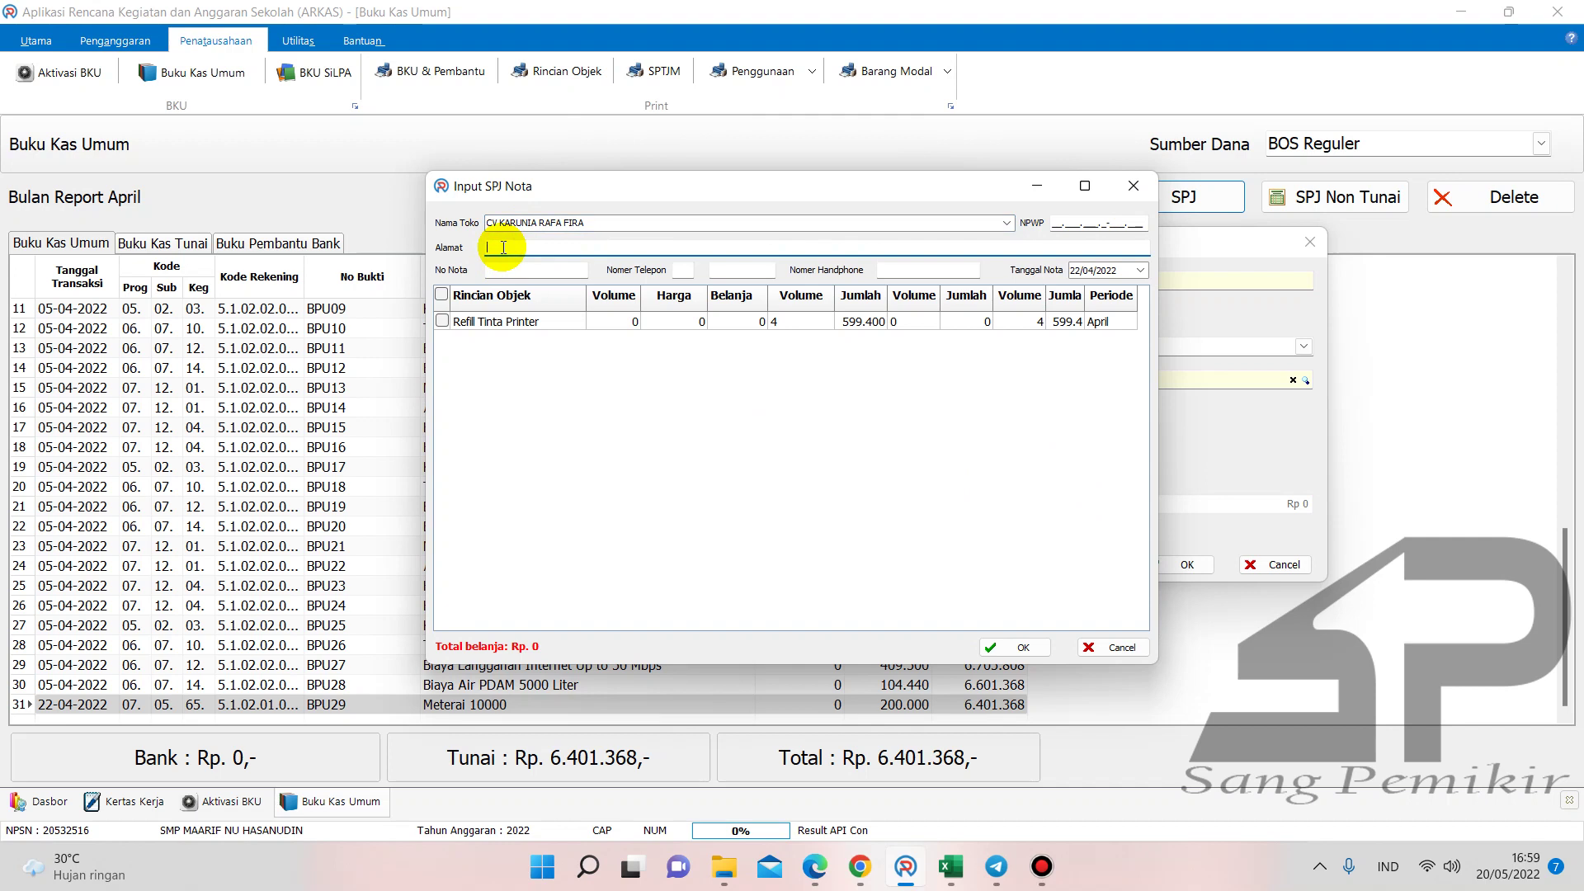
pyautogui.press('capslock')
pyautogui.press('capslock')
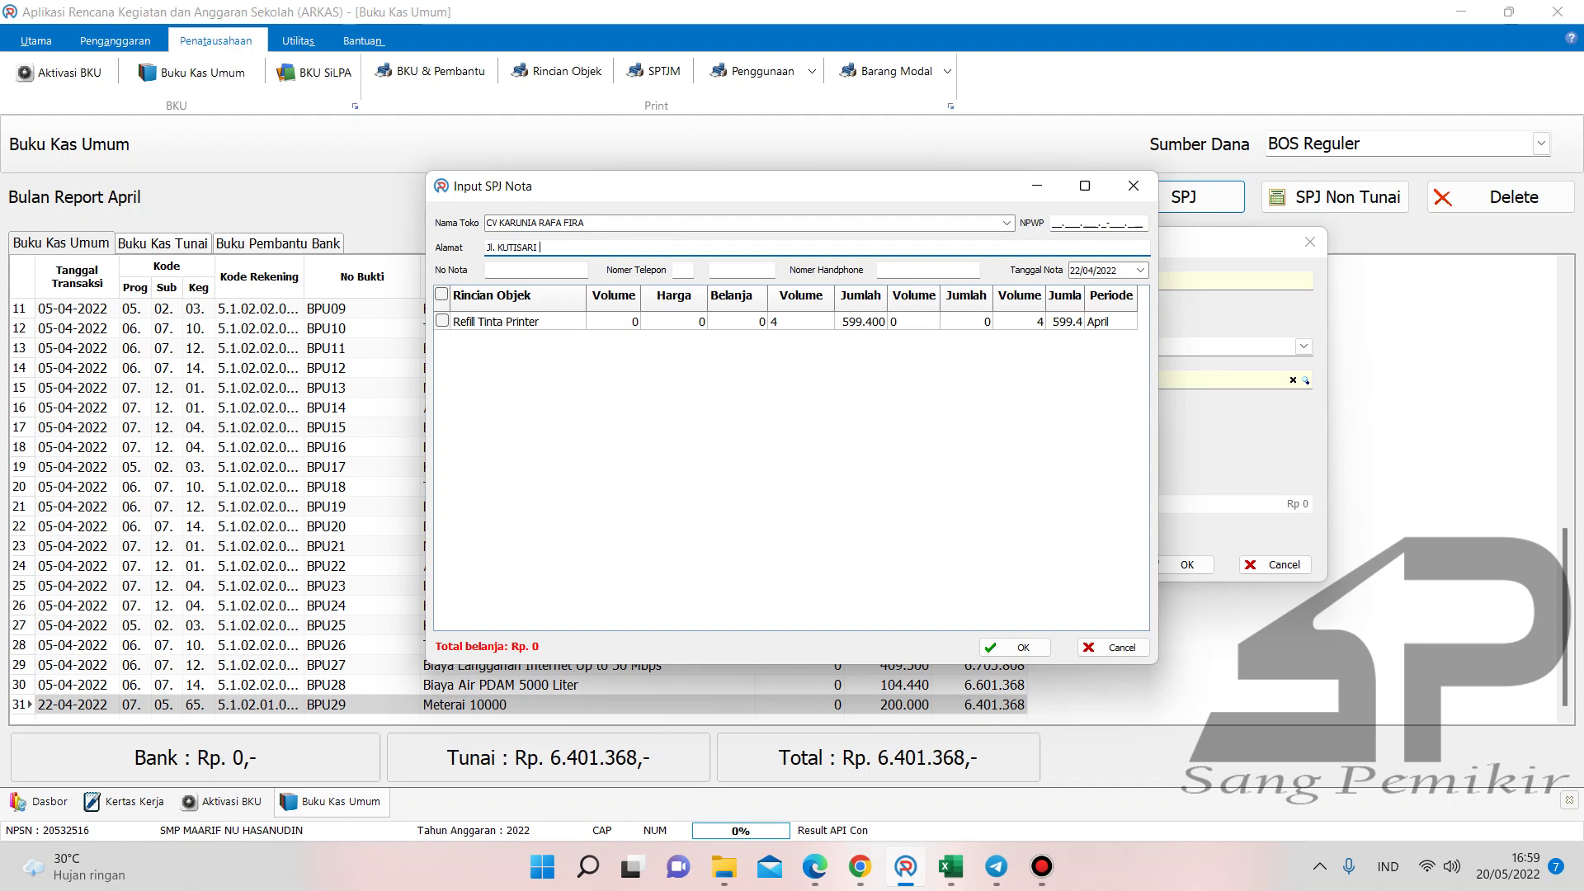
pyautogui.press('capslock')
pyautogui.write('Tengg')
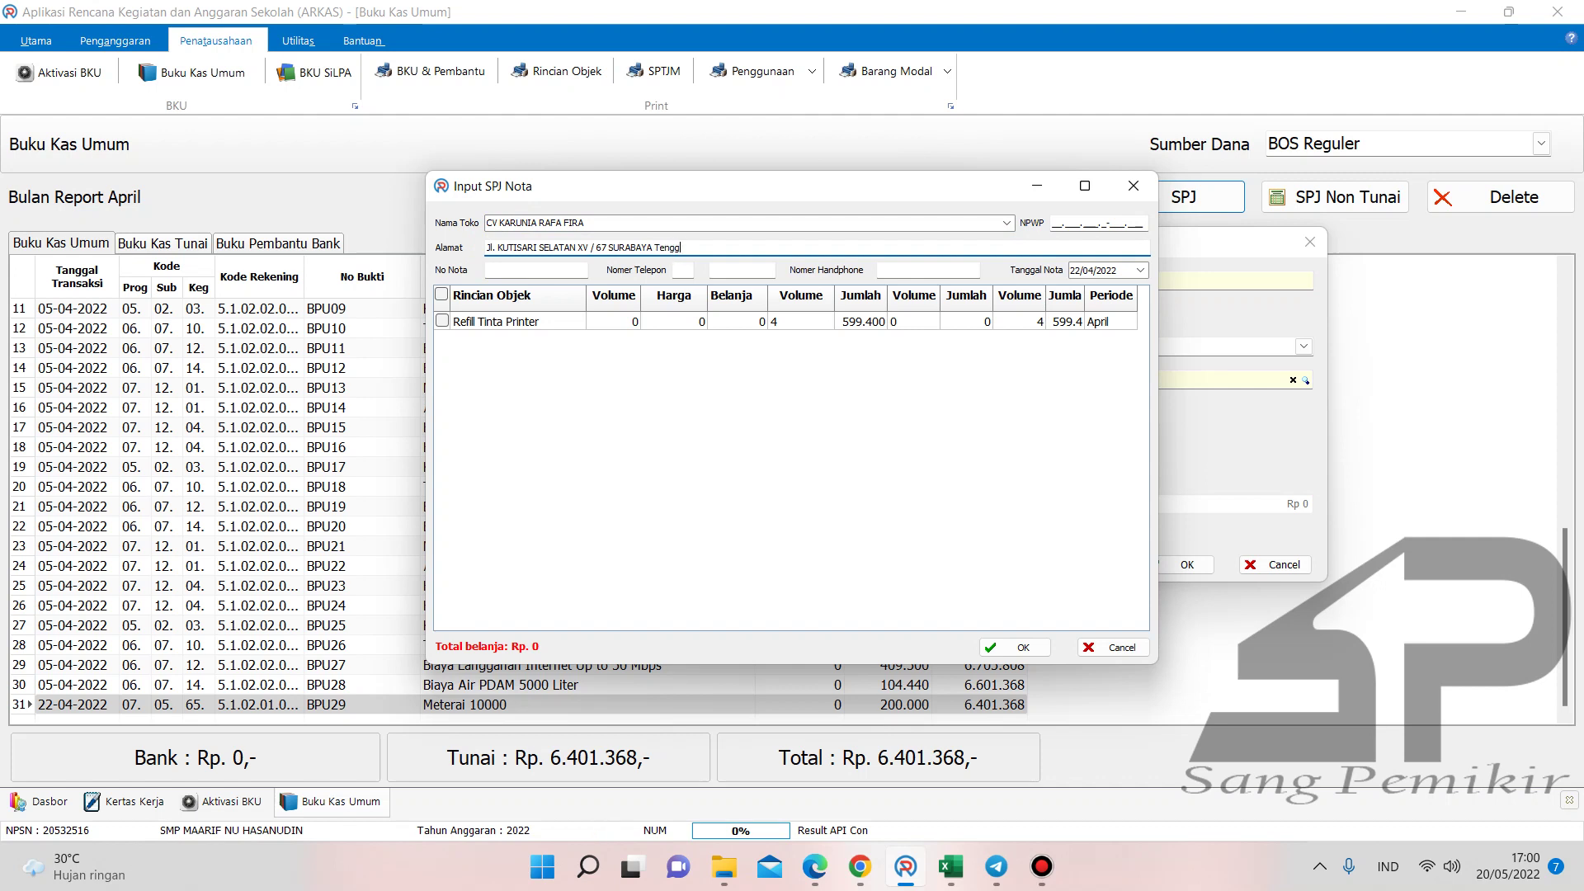
pyautogui.write('ilis Me')
pyautogui.press('BackSpace')
pyautogui.press('BackSpace')
pyautogui.press('BackSpace')
pyautogui.press('BackSpace')
pyautogui.press('BackSpace')
pyautogui.press('BackSpace')
pyautogui.press('BackSpace')
pyautogui.press('BackSpace')
pyautogui.press('BackSpace')
pyautogui.press('BackSpace')
pyautogui.press('BackSpace')
# - Enter the receipt number and the shop's mobile number, and date the nota 27/04/2022
pyautogui.click(504, 274)
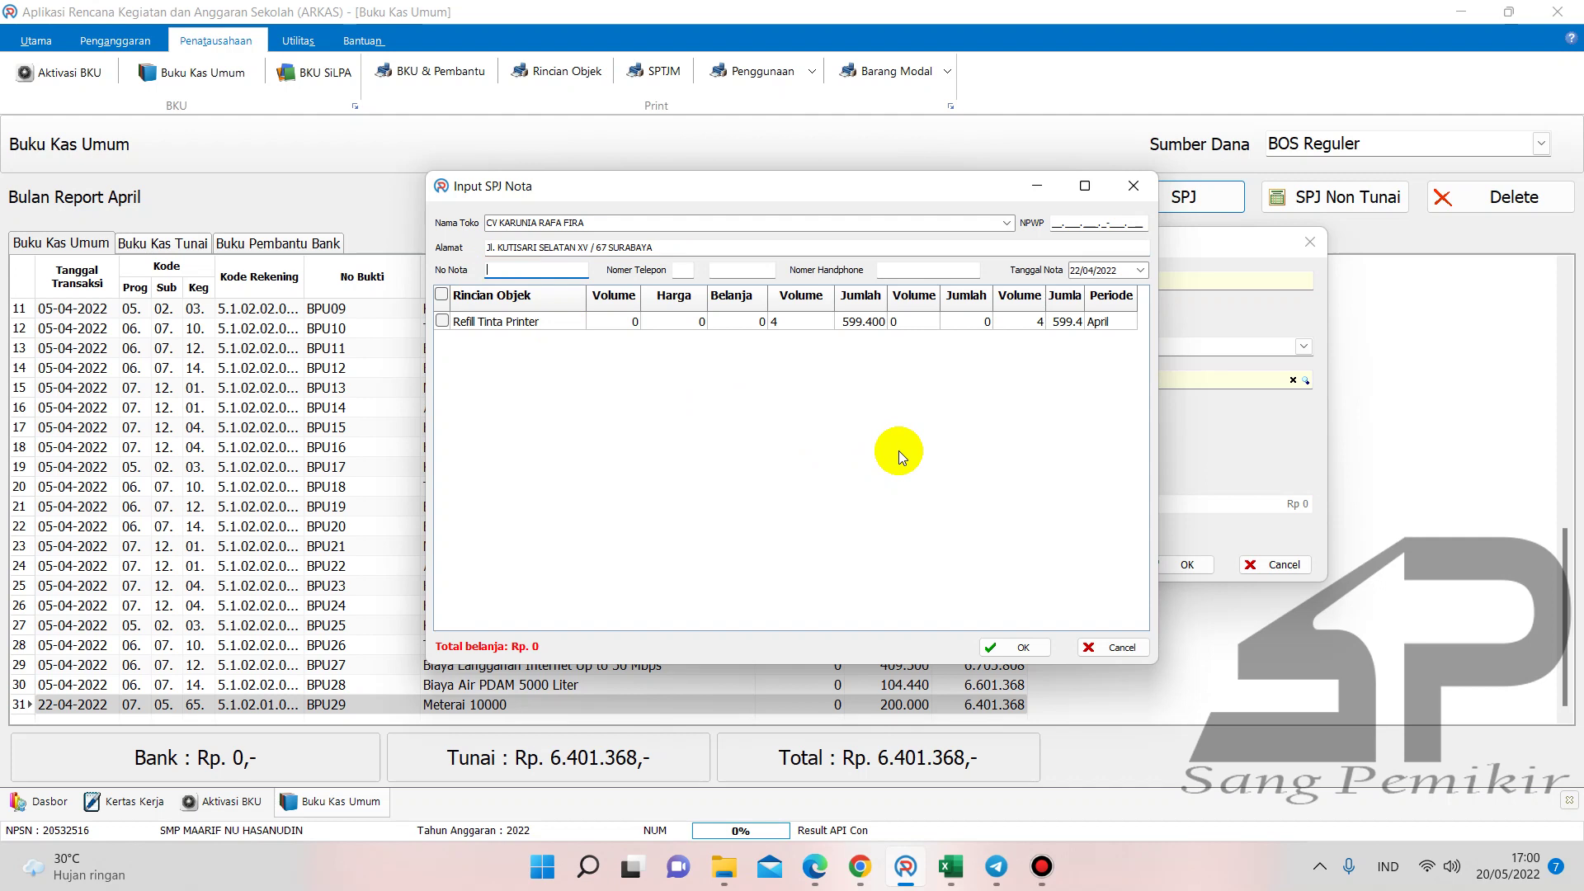
pyautogui.write('032145')
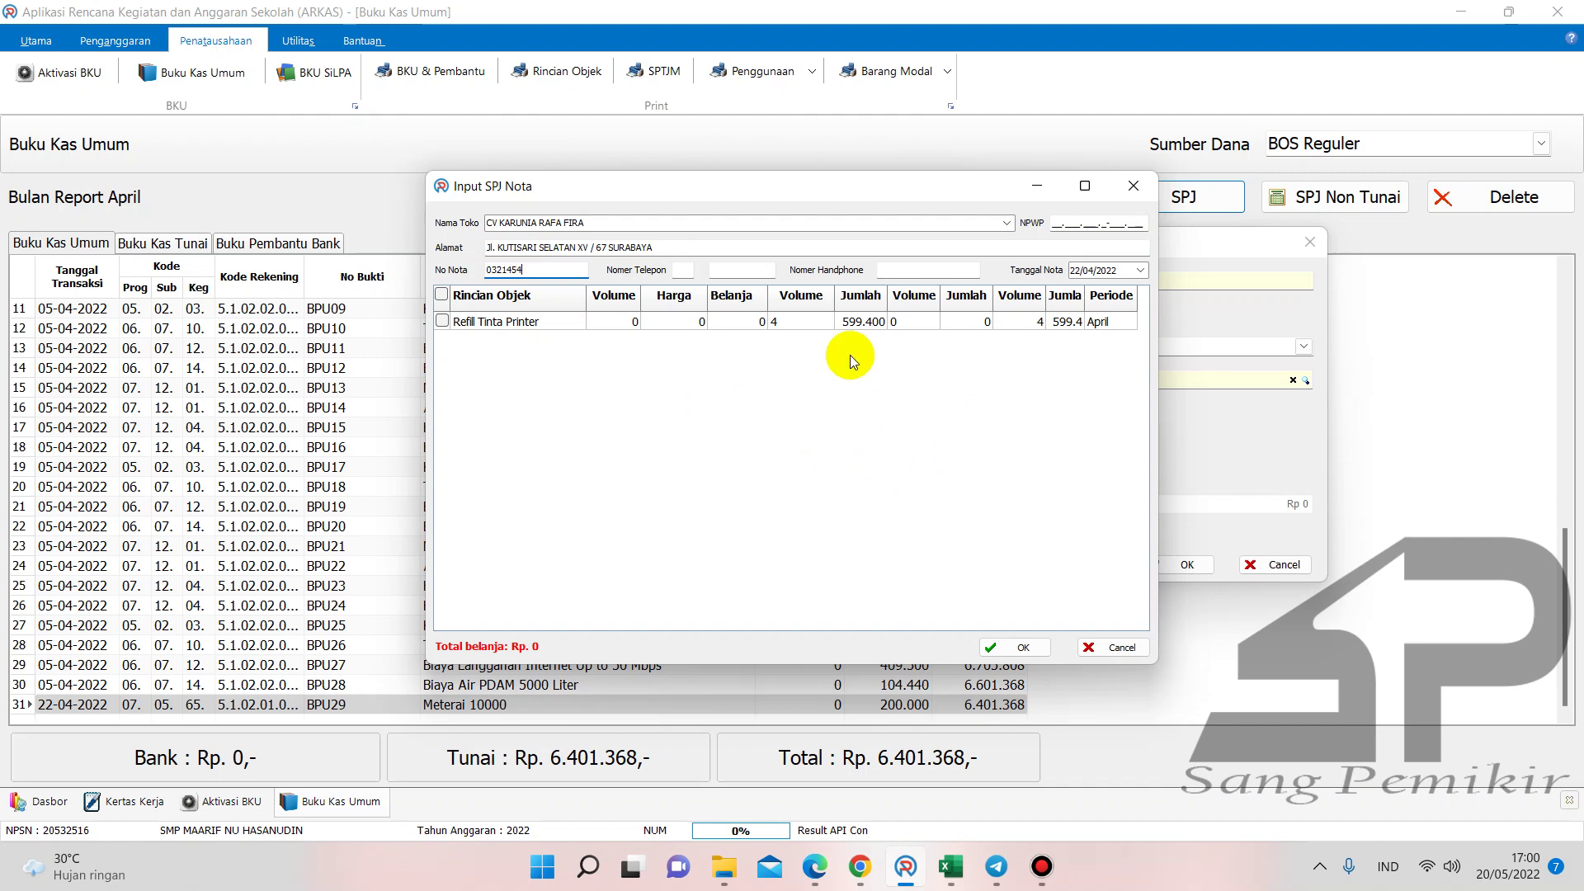
pyautogui.write('4')
pyautogui.click(902, 270)
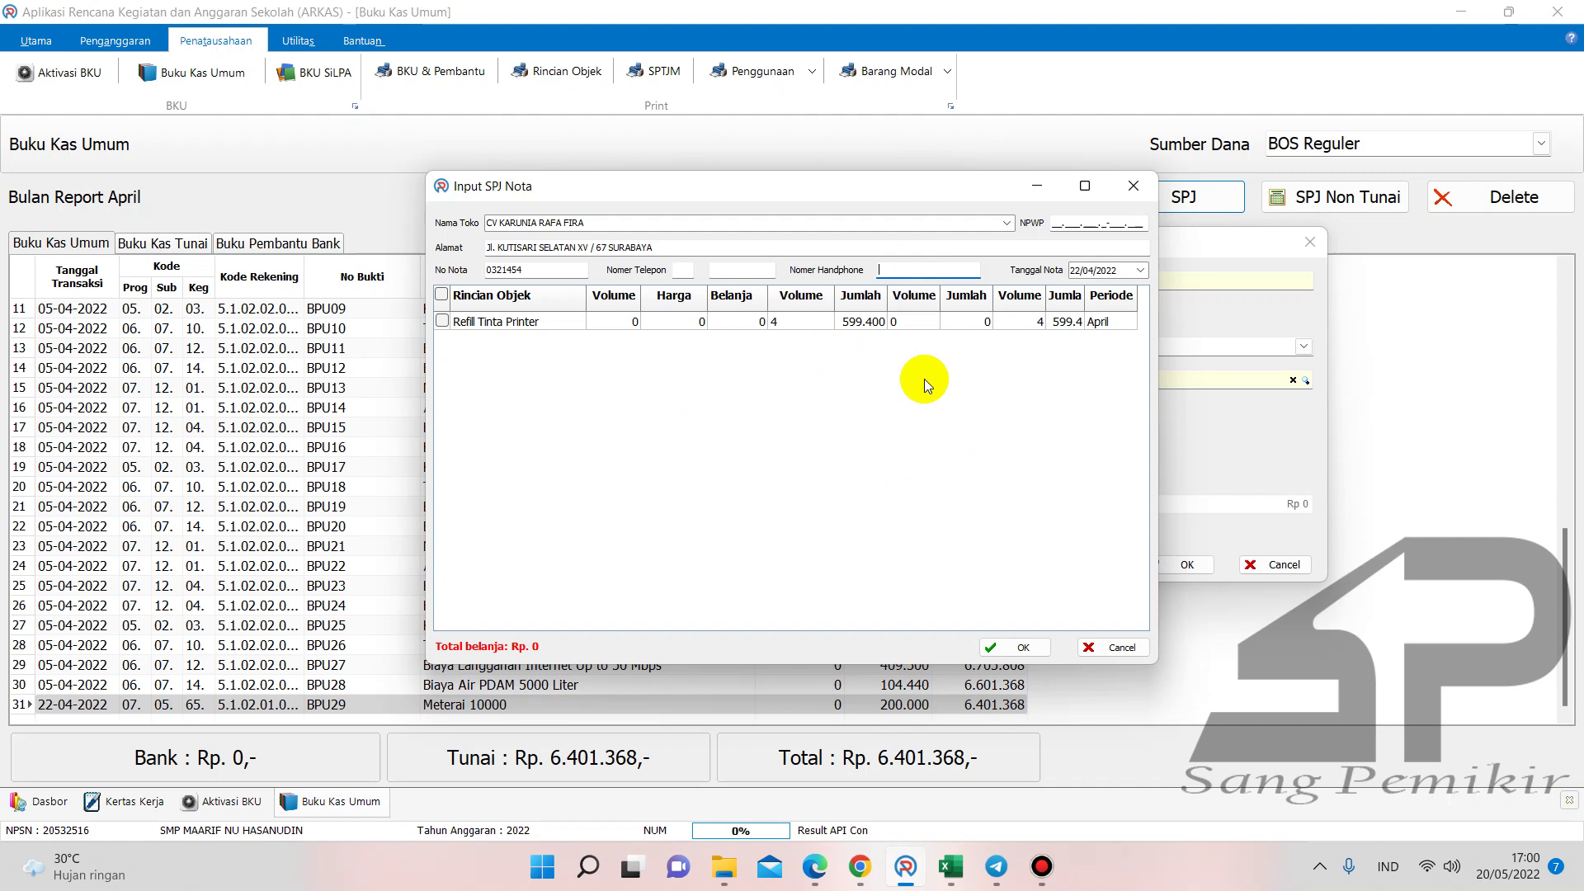
pyautogui.click(1074, 271)
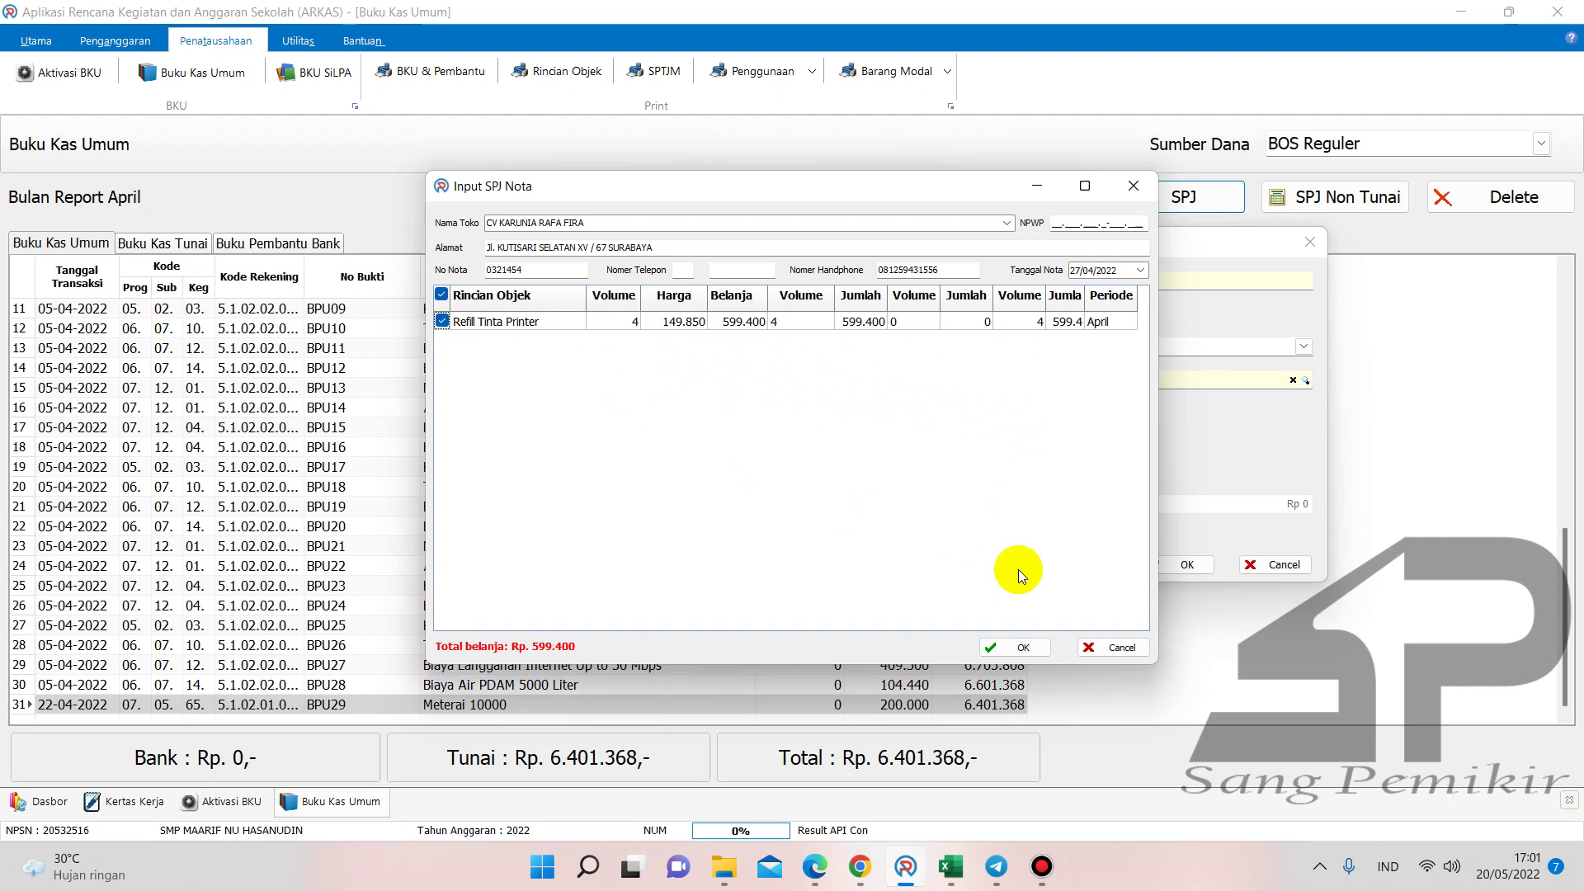
# - Save the Refill Tinta Printer nota of 4 × 149.850, totalling Rp 599.400
pyautogui.click(1023, 649)
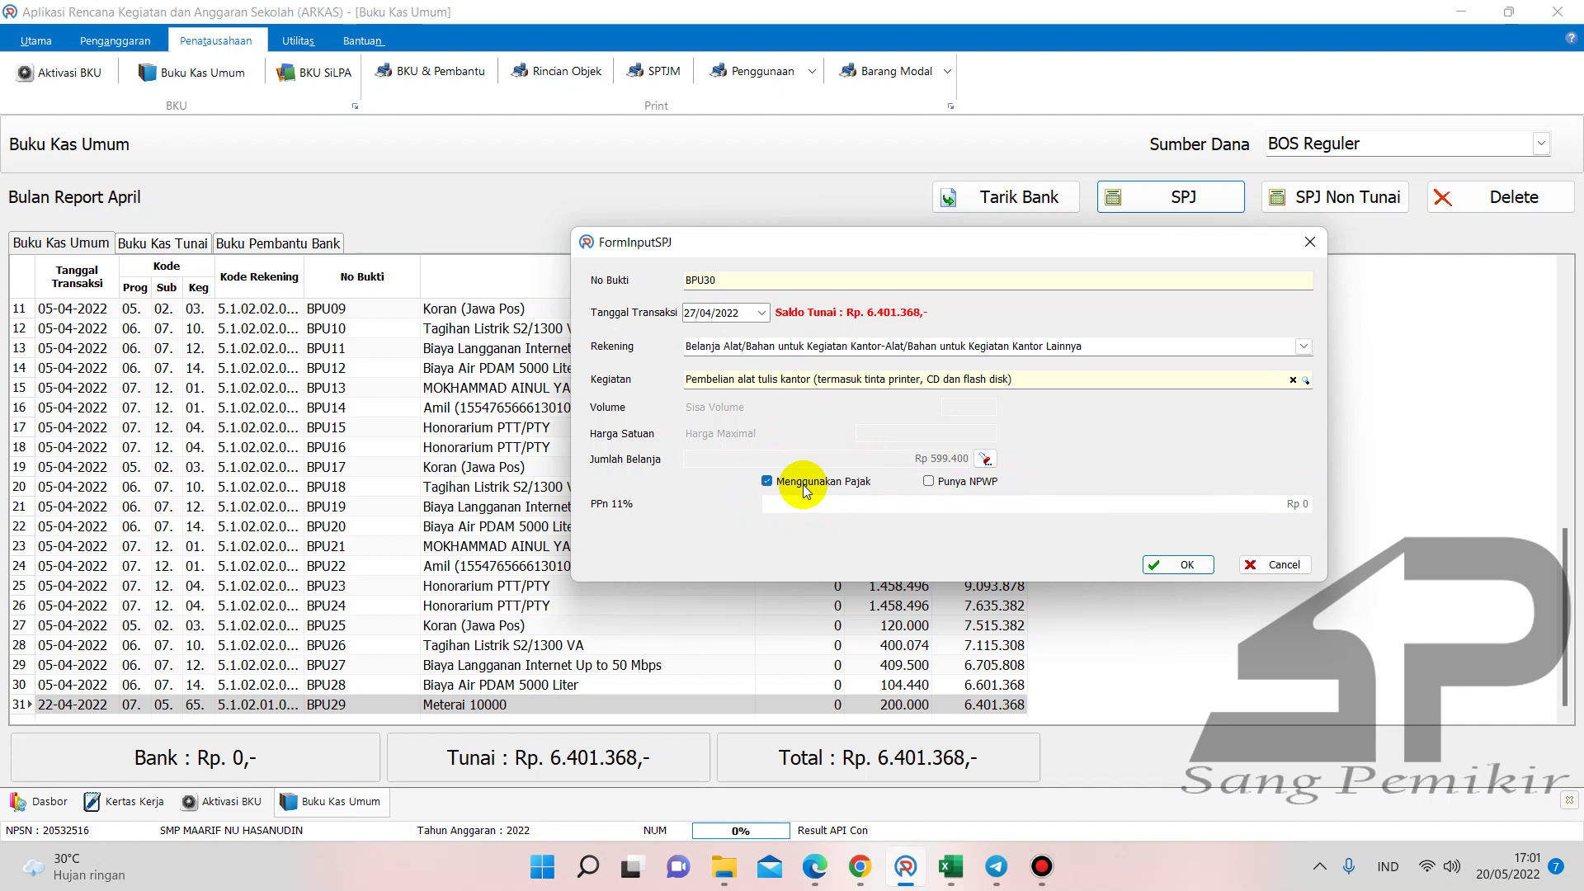
# - Open the SPJ Siplah folder under Tahap 1 and launch the SPK PO PDF
pyautogui.click(725, 866)
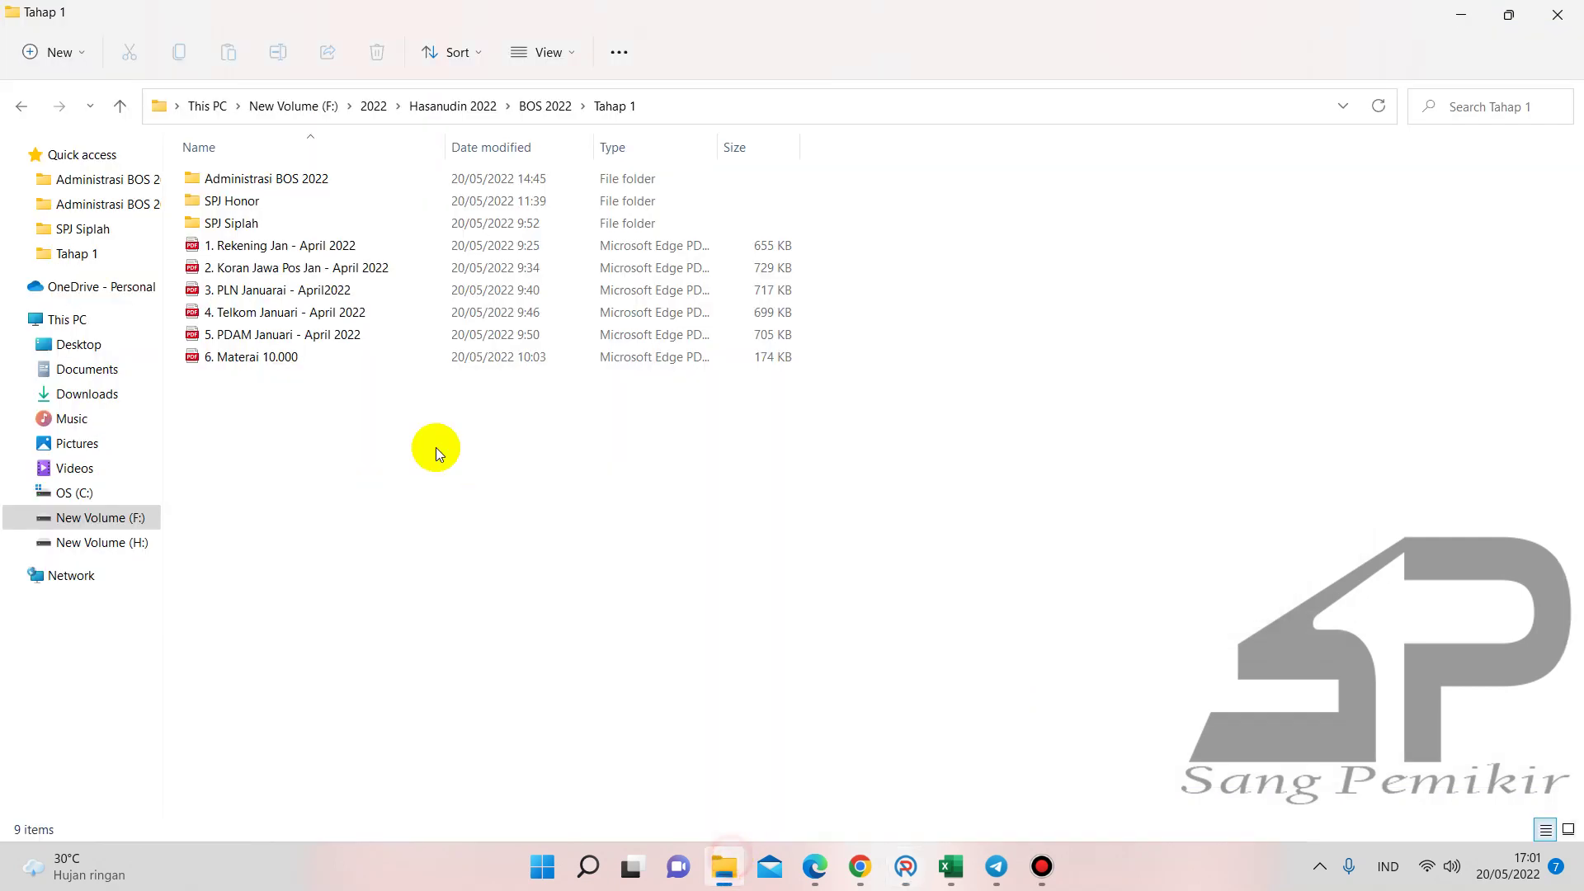
pyautogui.doubleClick(251, 222)
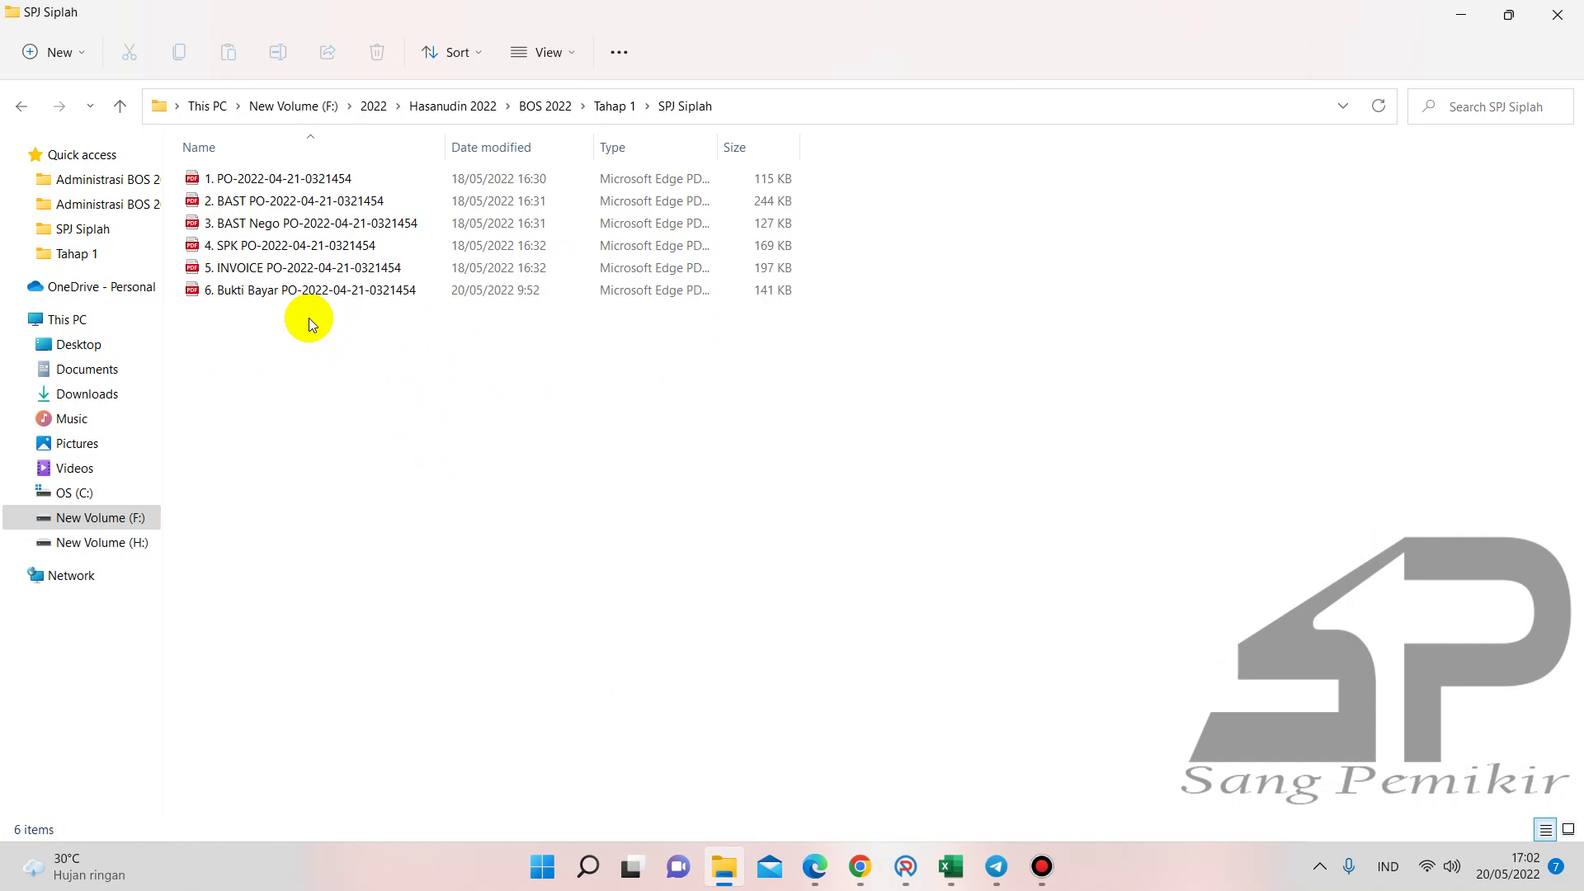
pyautogui.doubleClick(313, 291)
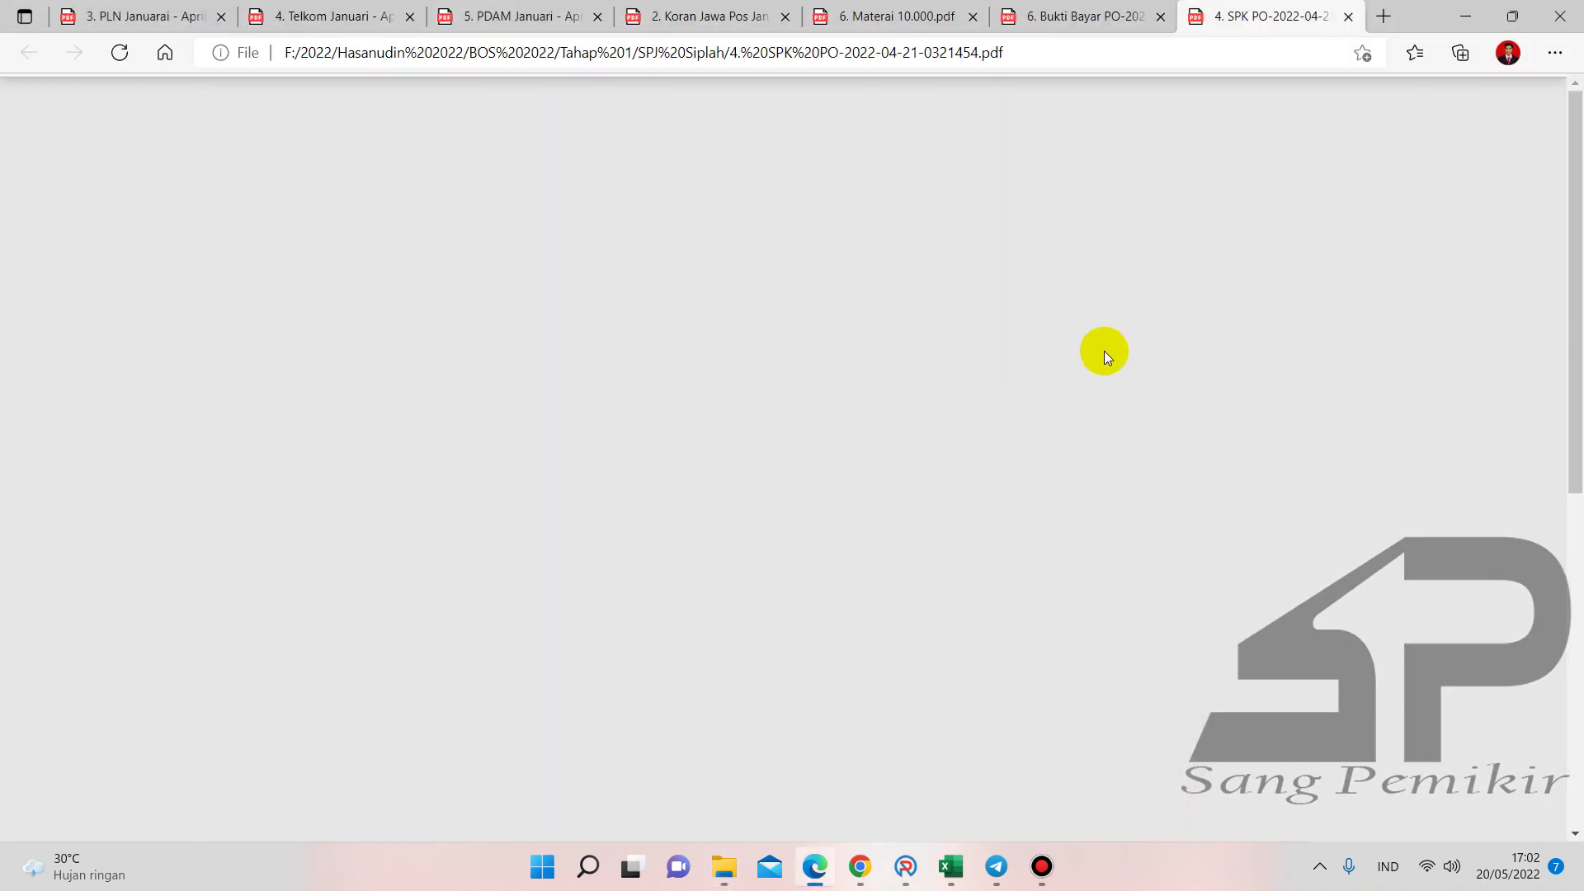
# - Scroll the SPK PDF to the table listing 4 ink refills at Rp 149,850 and PPN Rp 59,400
pyautogui.scroll(-5, 1104, 350)
pyautogui.scroll(-2, 1104, 350)
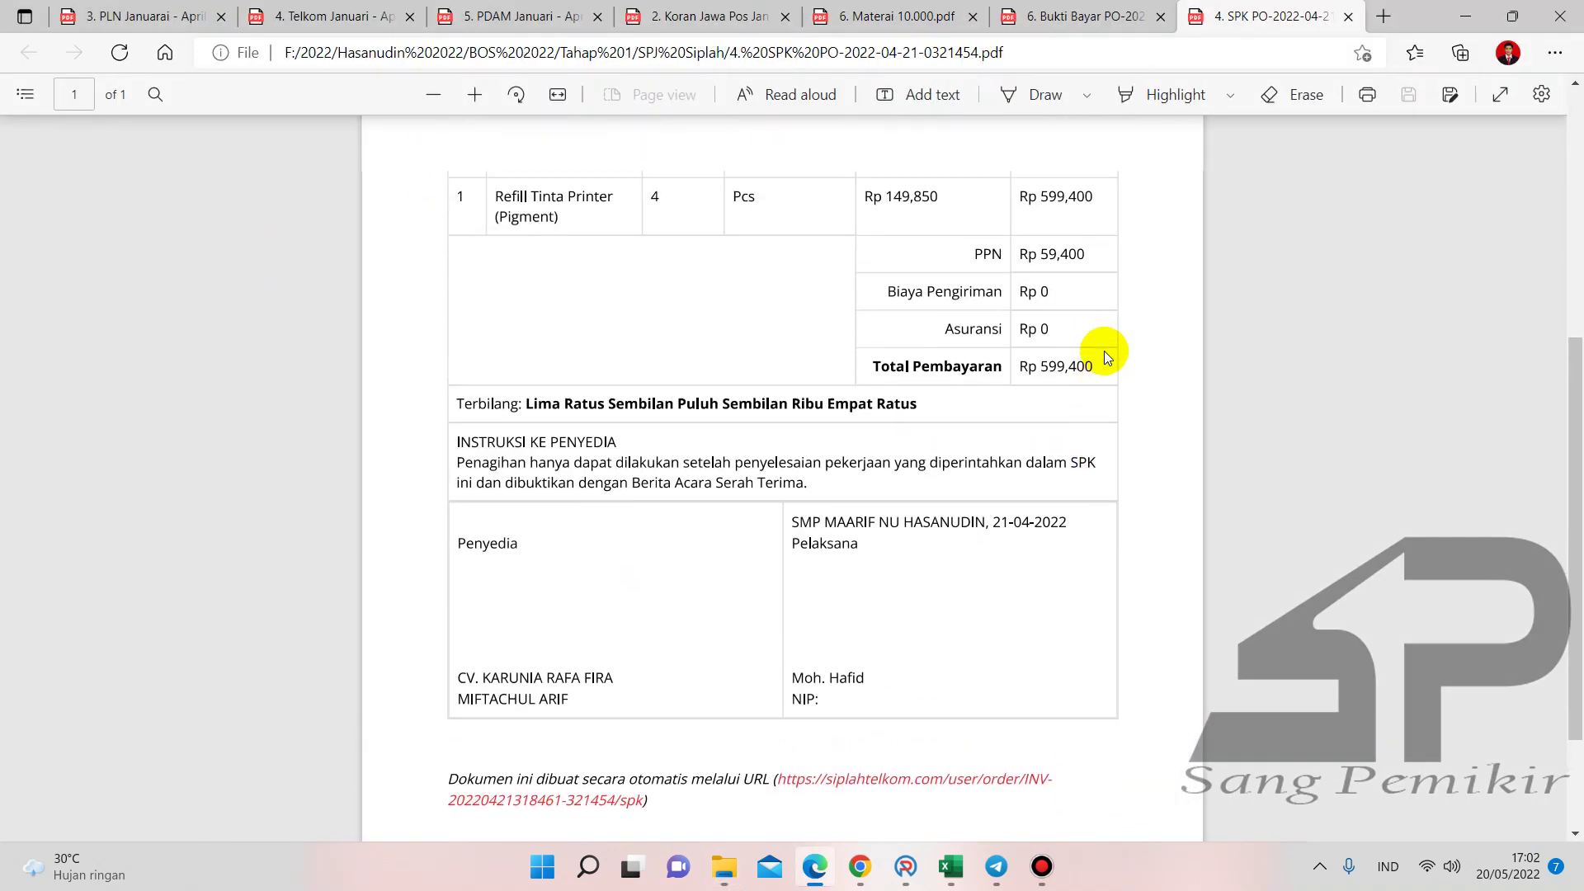
pyautogui.scroll(1, 1103, 350)
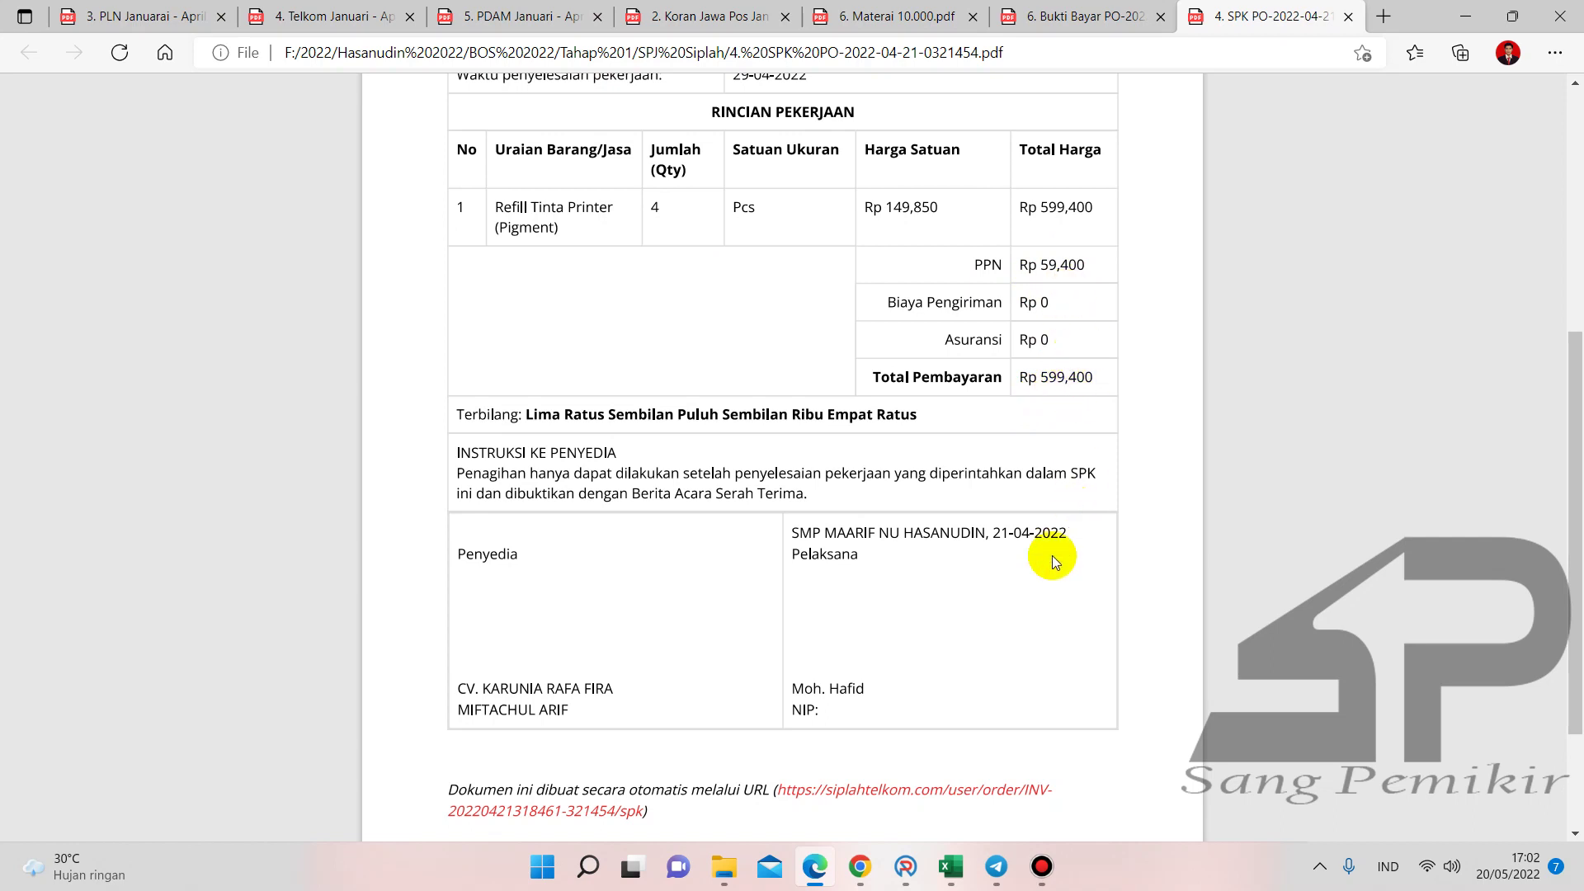
# - Enter 599400 in A2 and 59400 in B2 of the Buku1 workbook
pyautogui.moveTo(958, 852)
pyautogui.click(1303, 752)
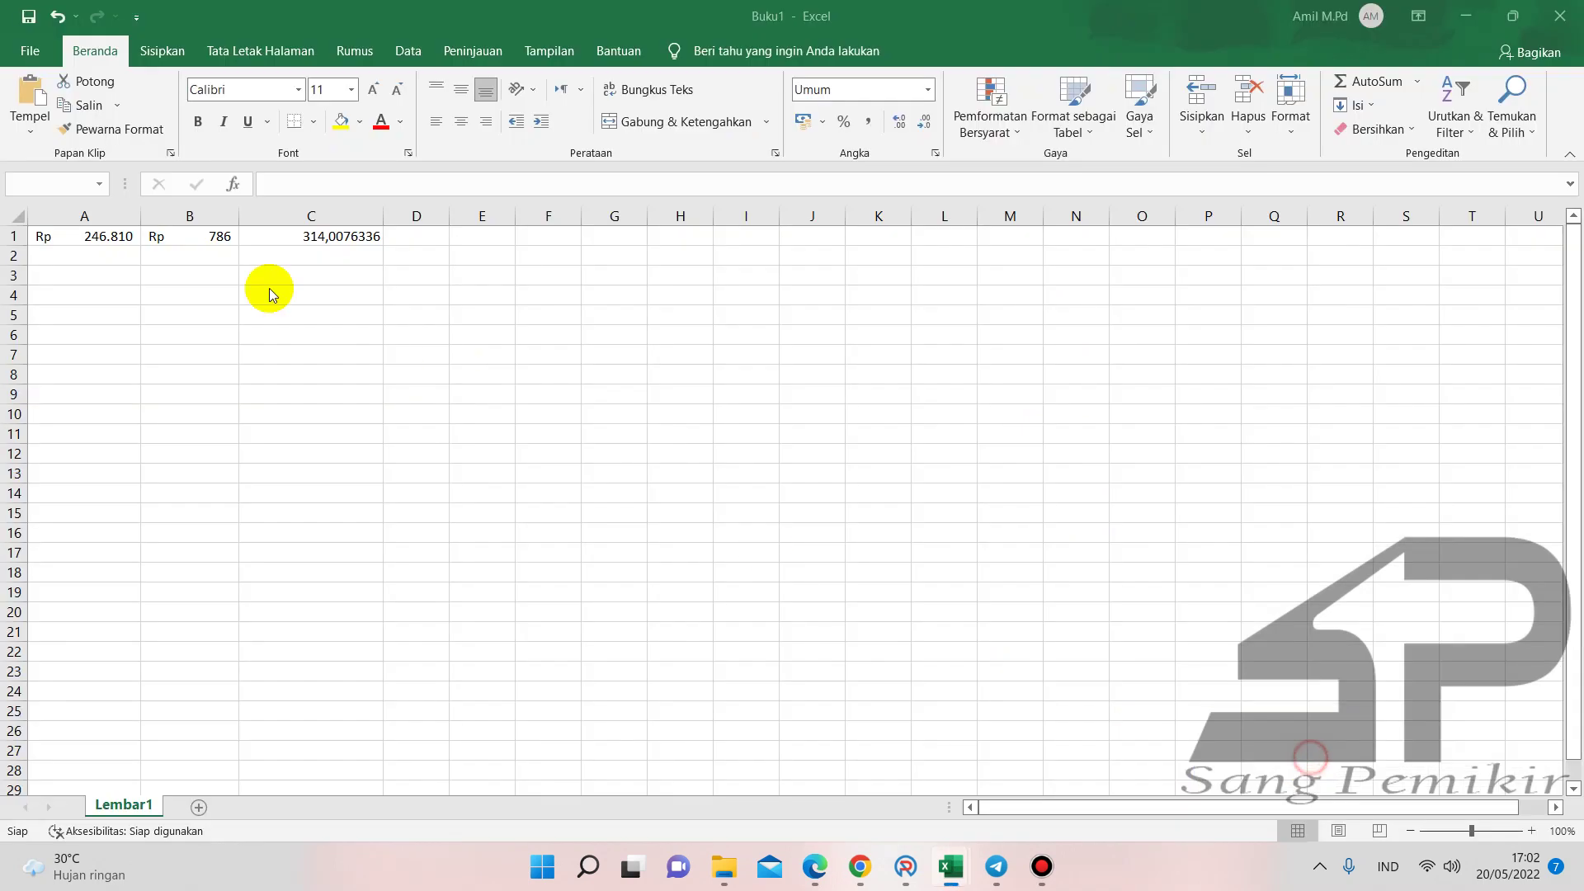
pyautogui.click(122, 259)
pyautogui.write('599400')
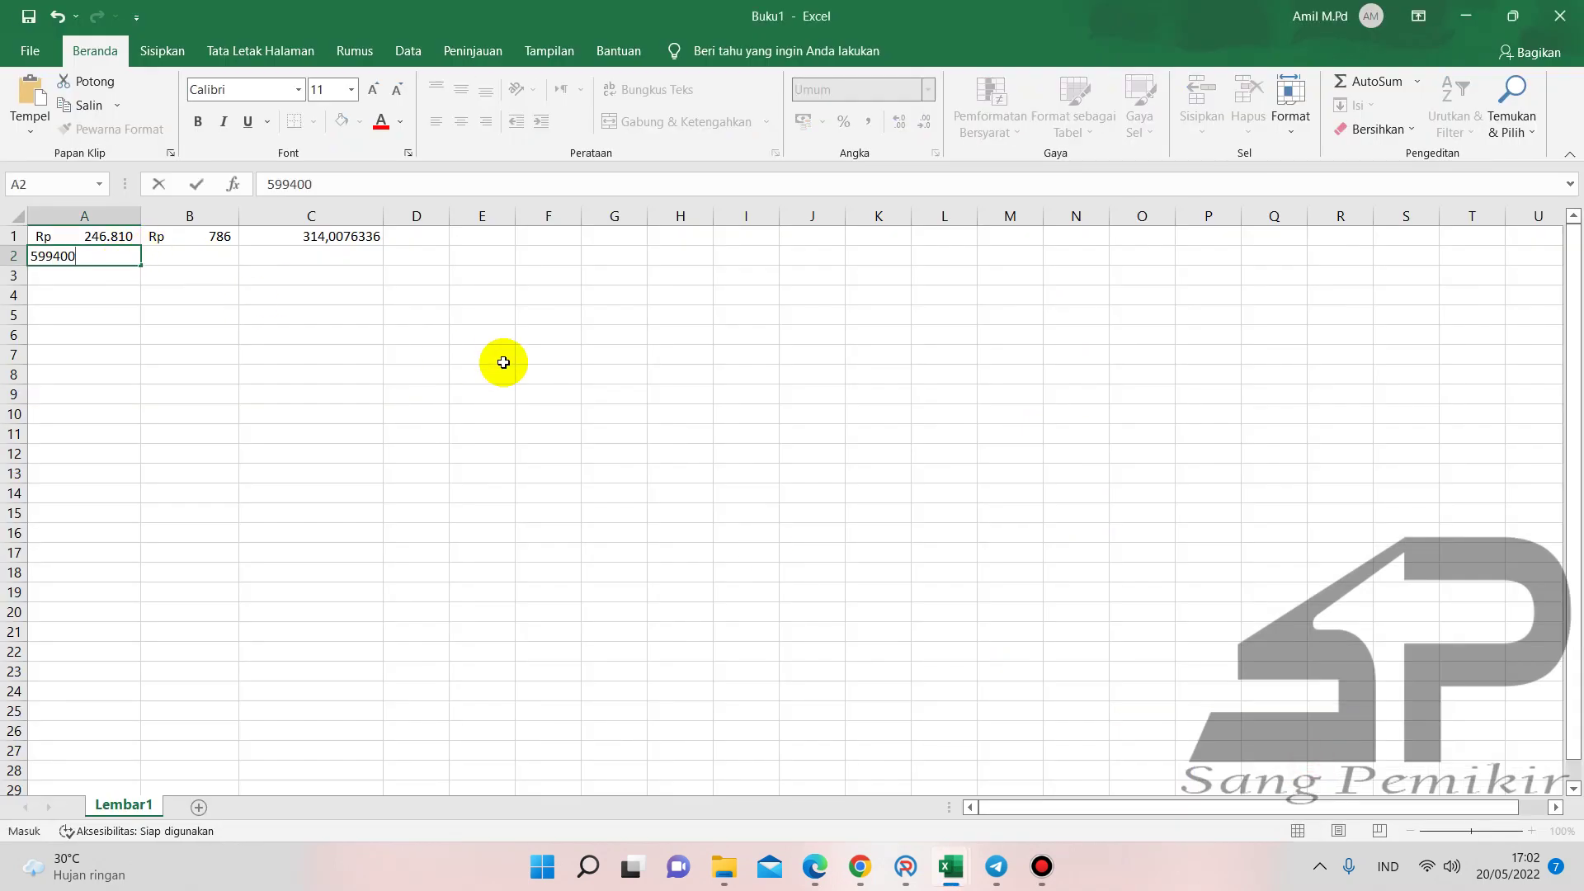
pyautogui.press('Tab')
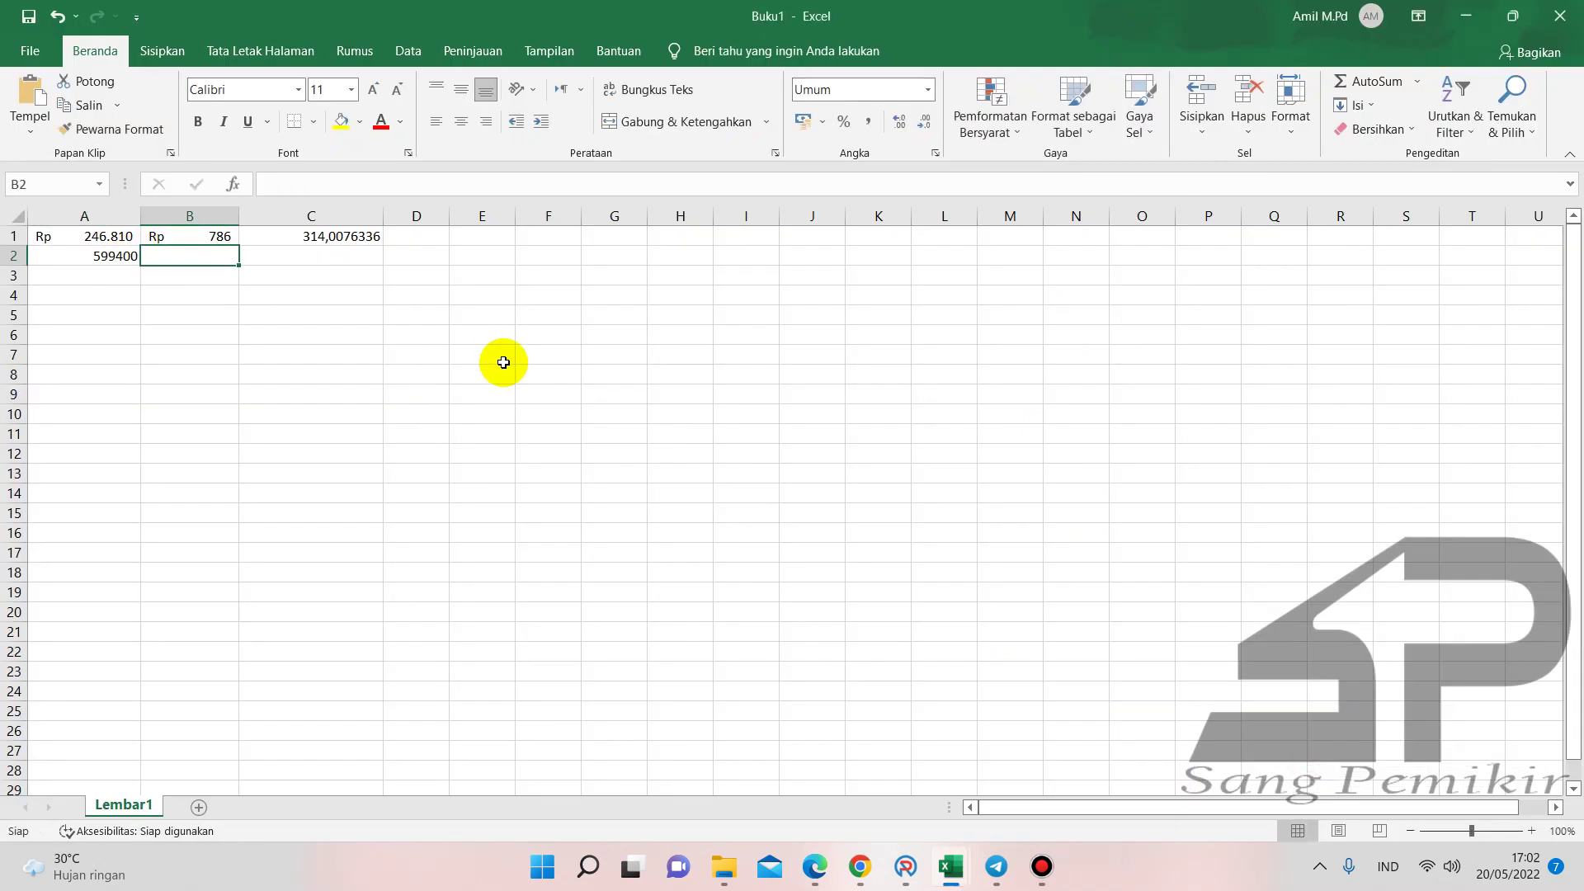
pyautogui.write('59400')
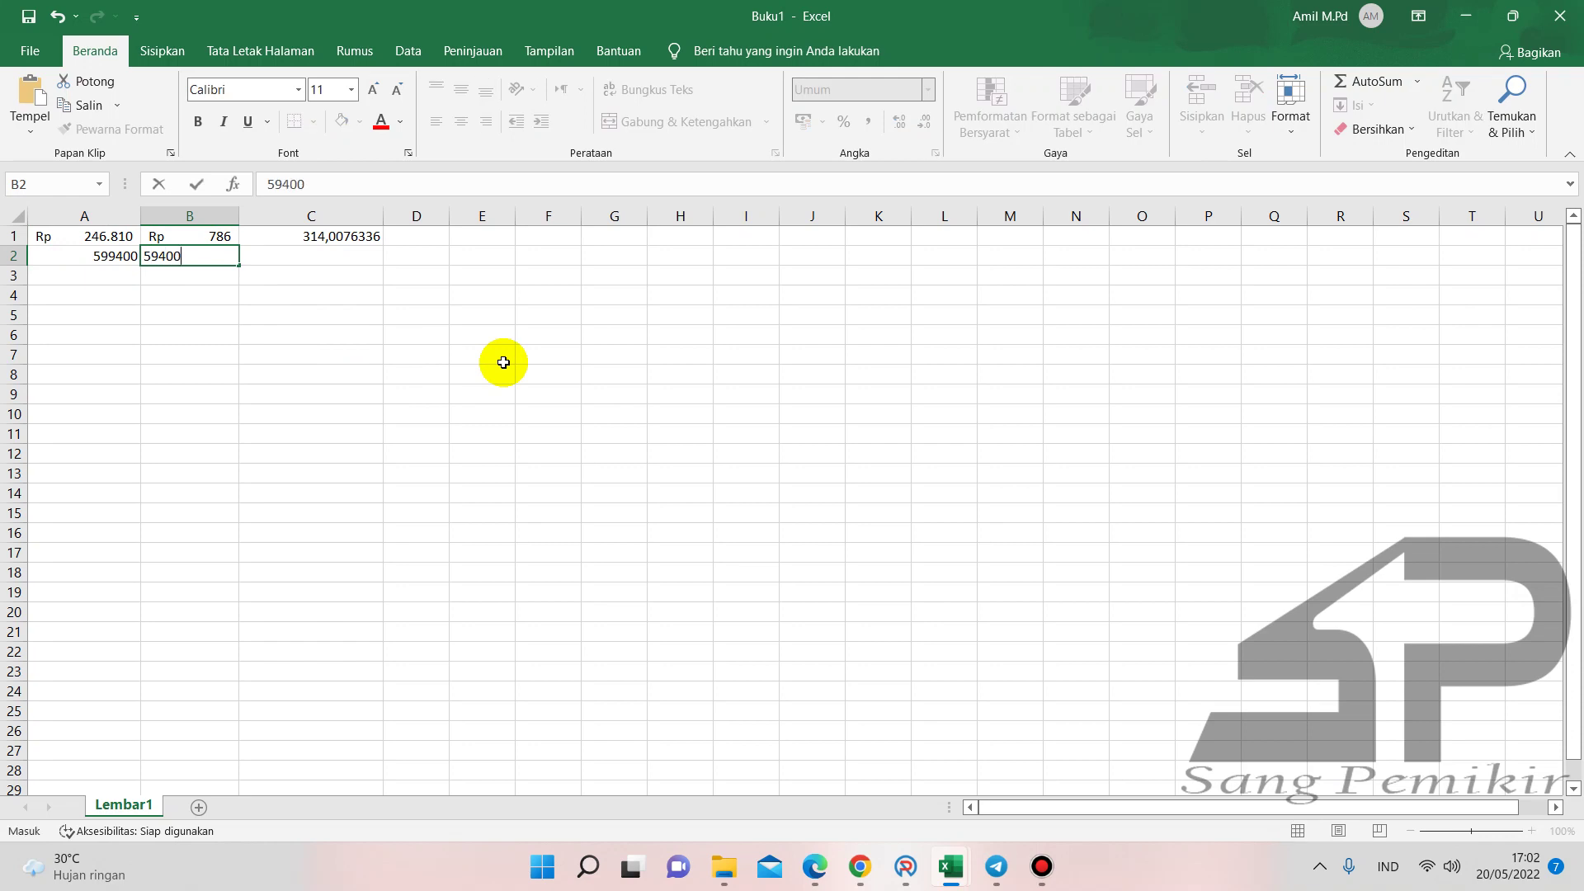
pyautogui.press('Return')
# - Put the formula =A2-B2 in C2, giving 540000
pyautogui.click(322, 259)
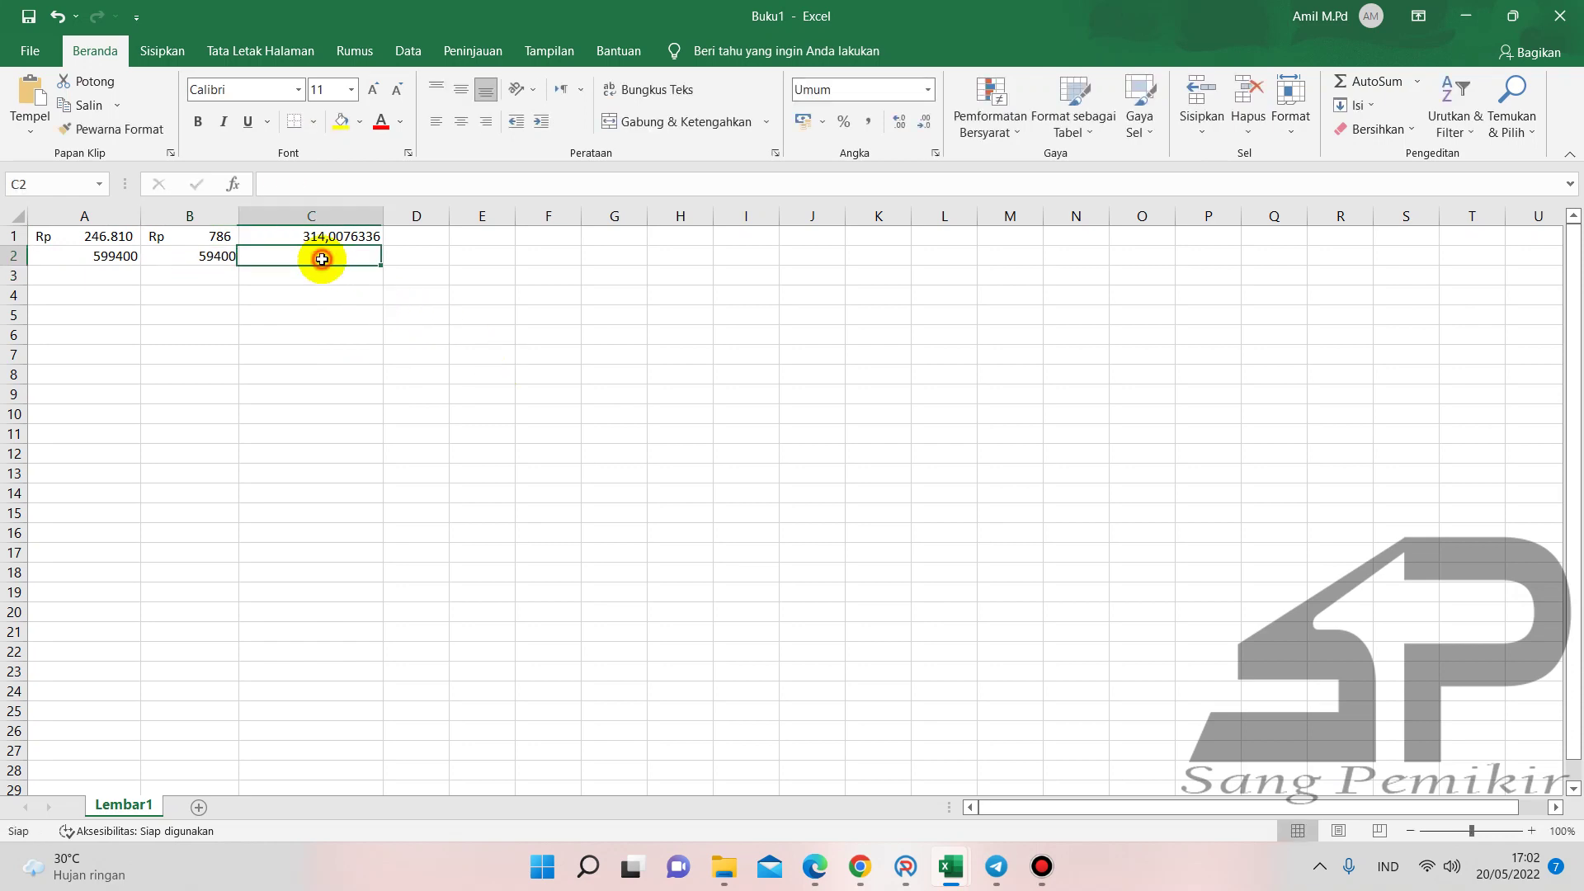
pyautogui.write('=')
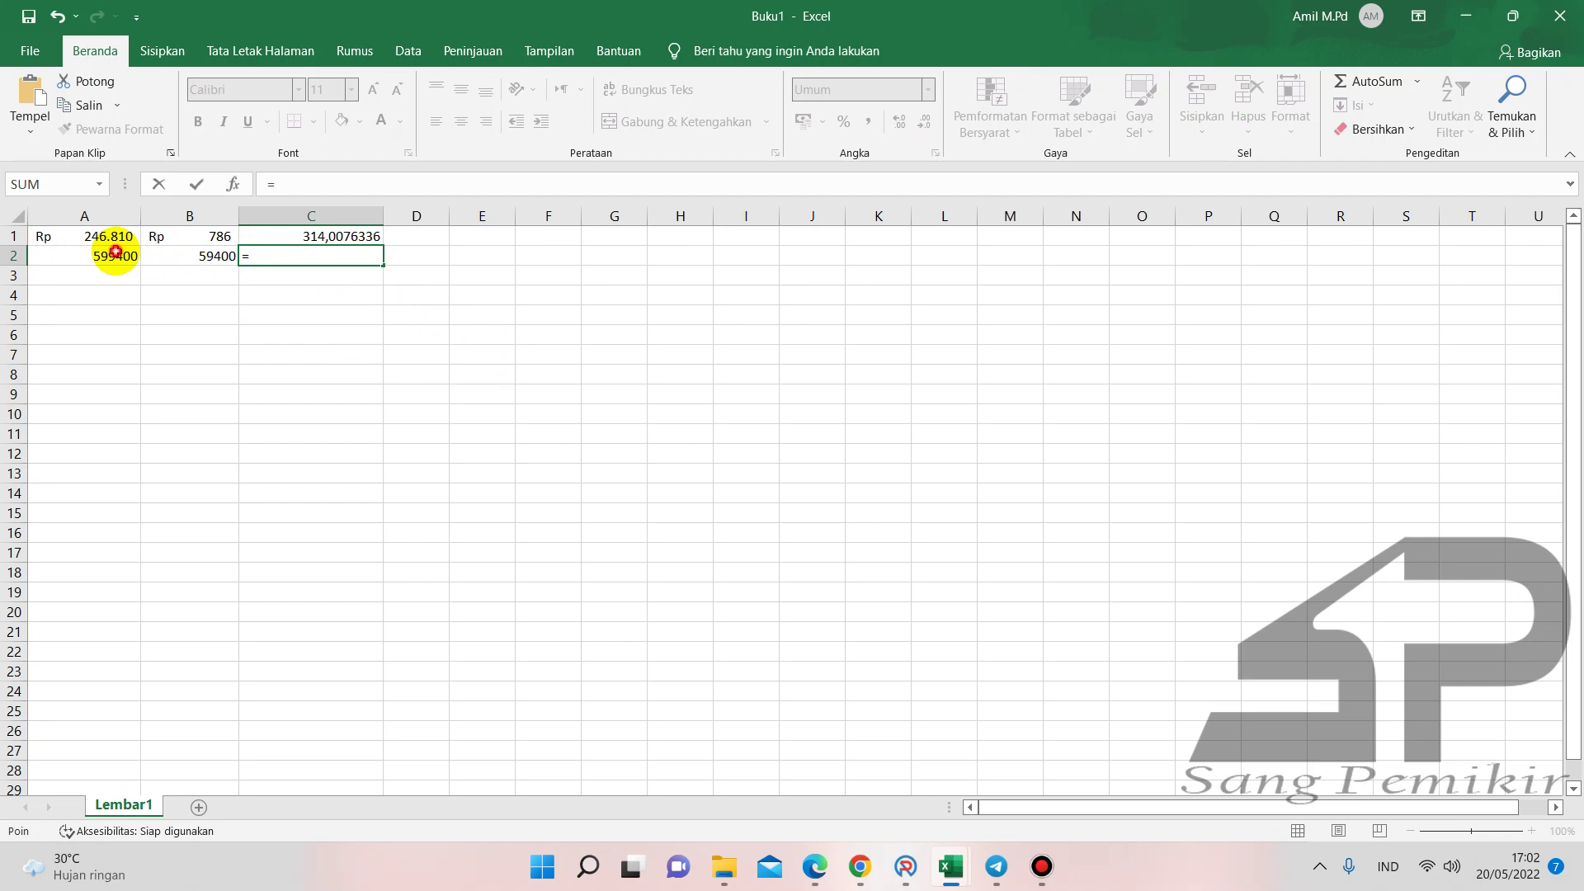
pyautogui.click(115, 253)
pyautogui.write('-')
pyautogui.click(178, 256)
pyautogui.press('Return')
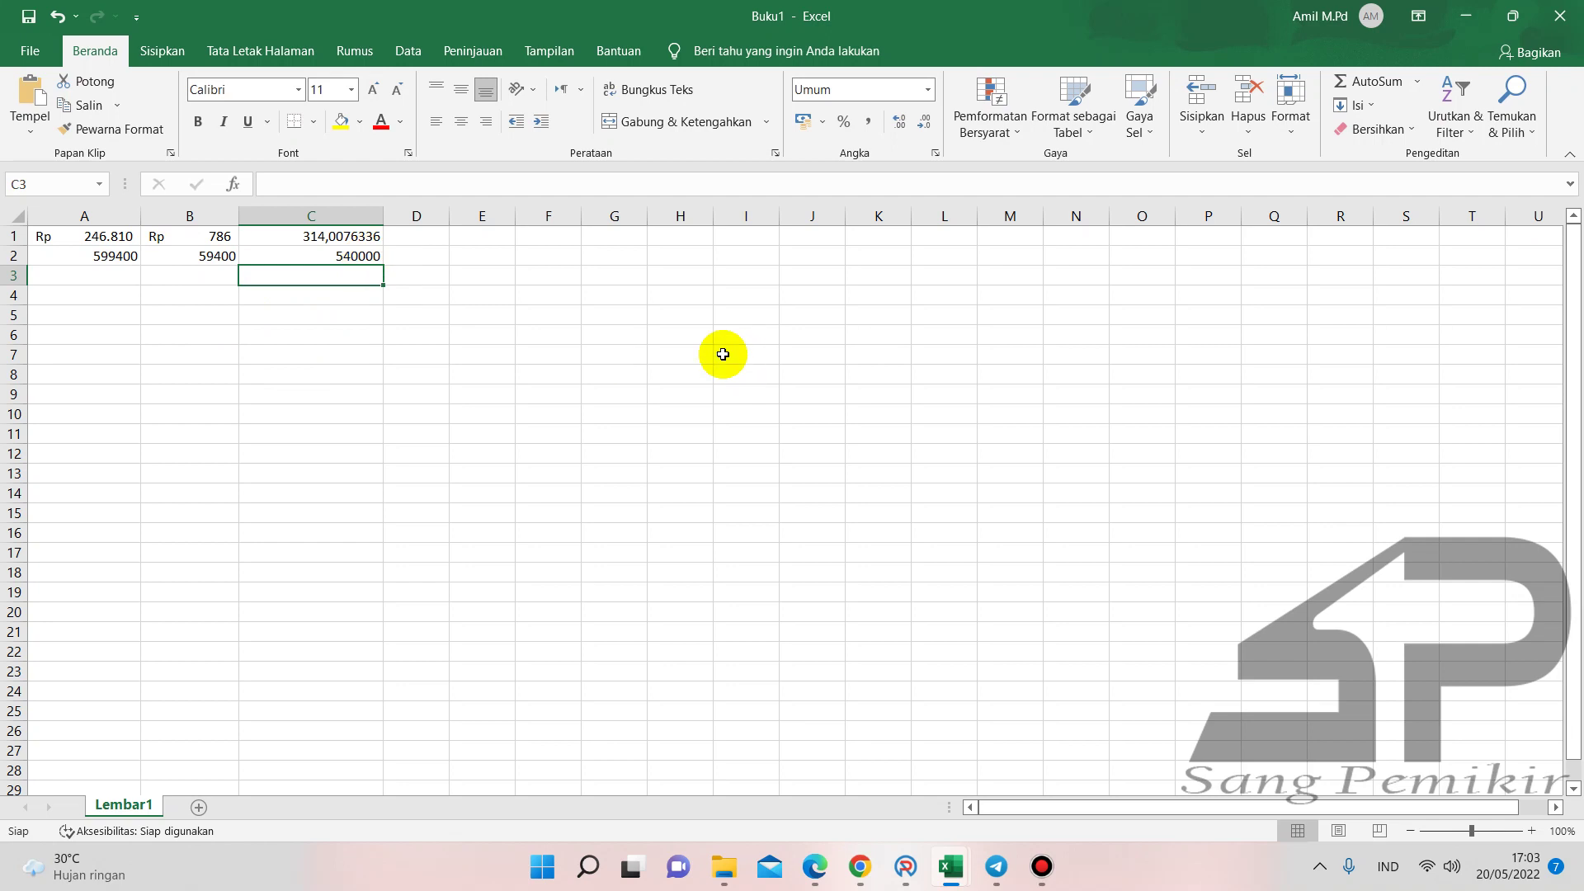
pyautogui.click(966, 862)
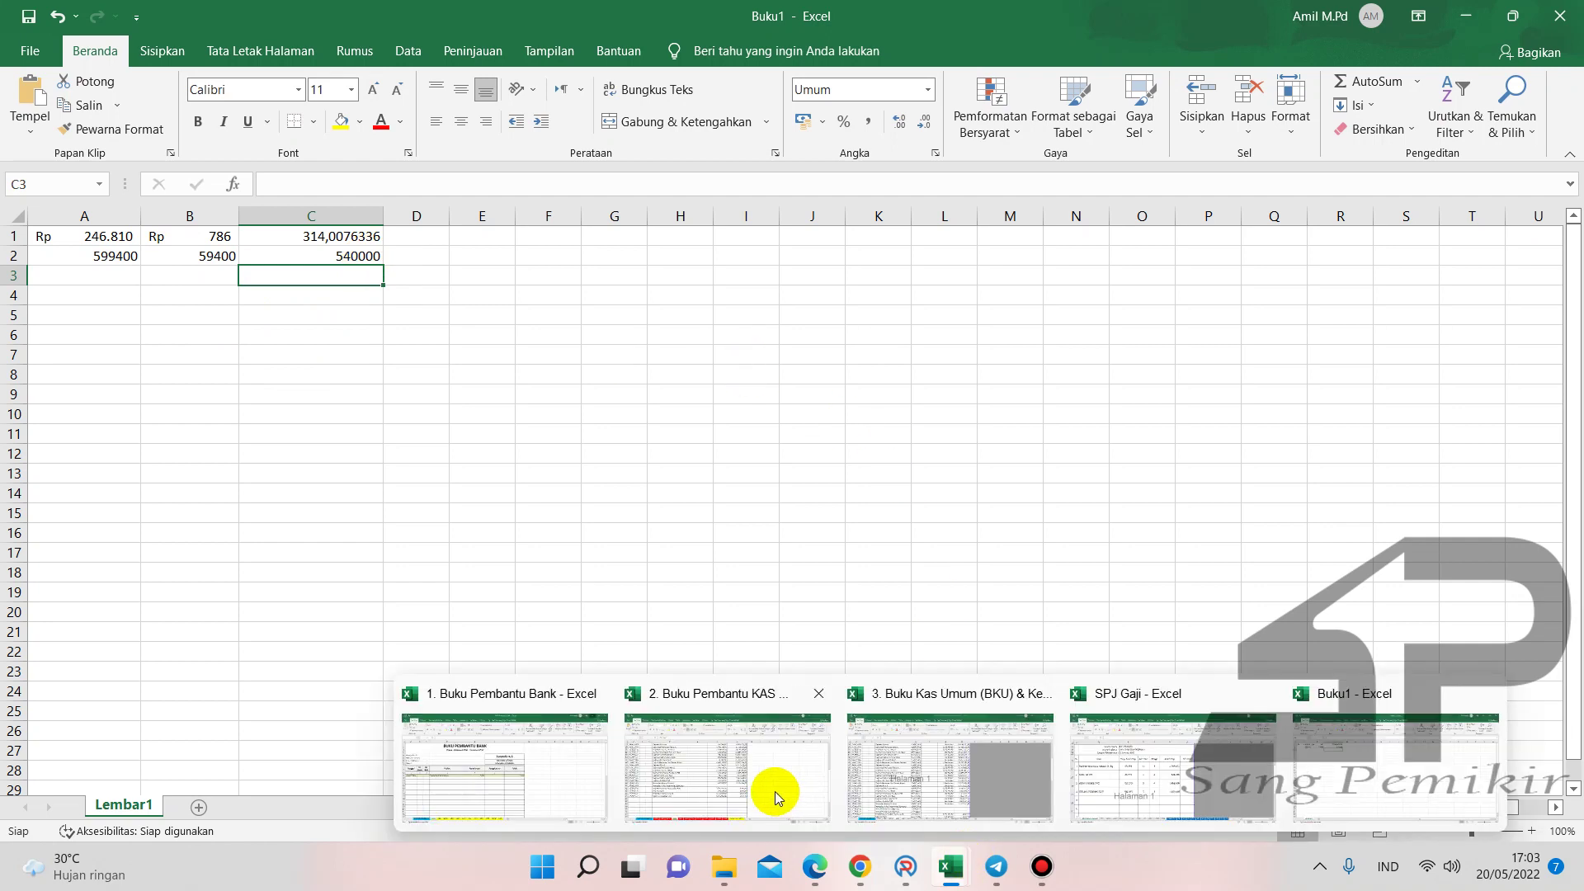
# - Enter 599.400 in F41 as the ink refill amount on the APR sheet
pyautogui.click(771, 790)
pyautogui.click(739, 555)
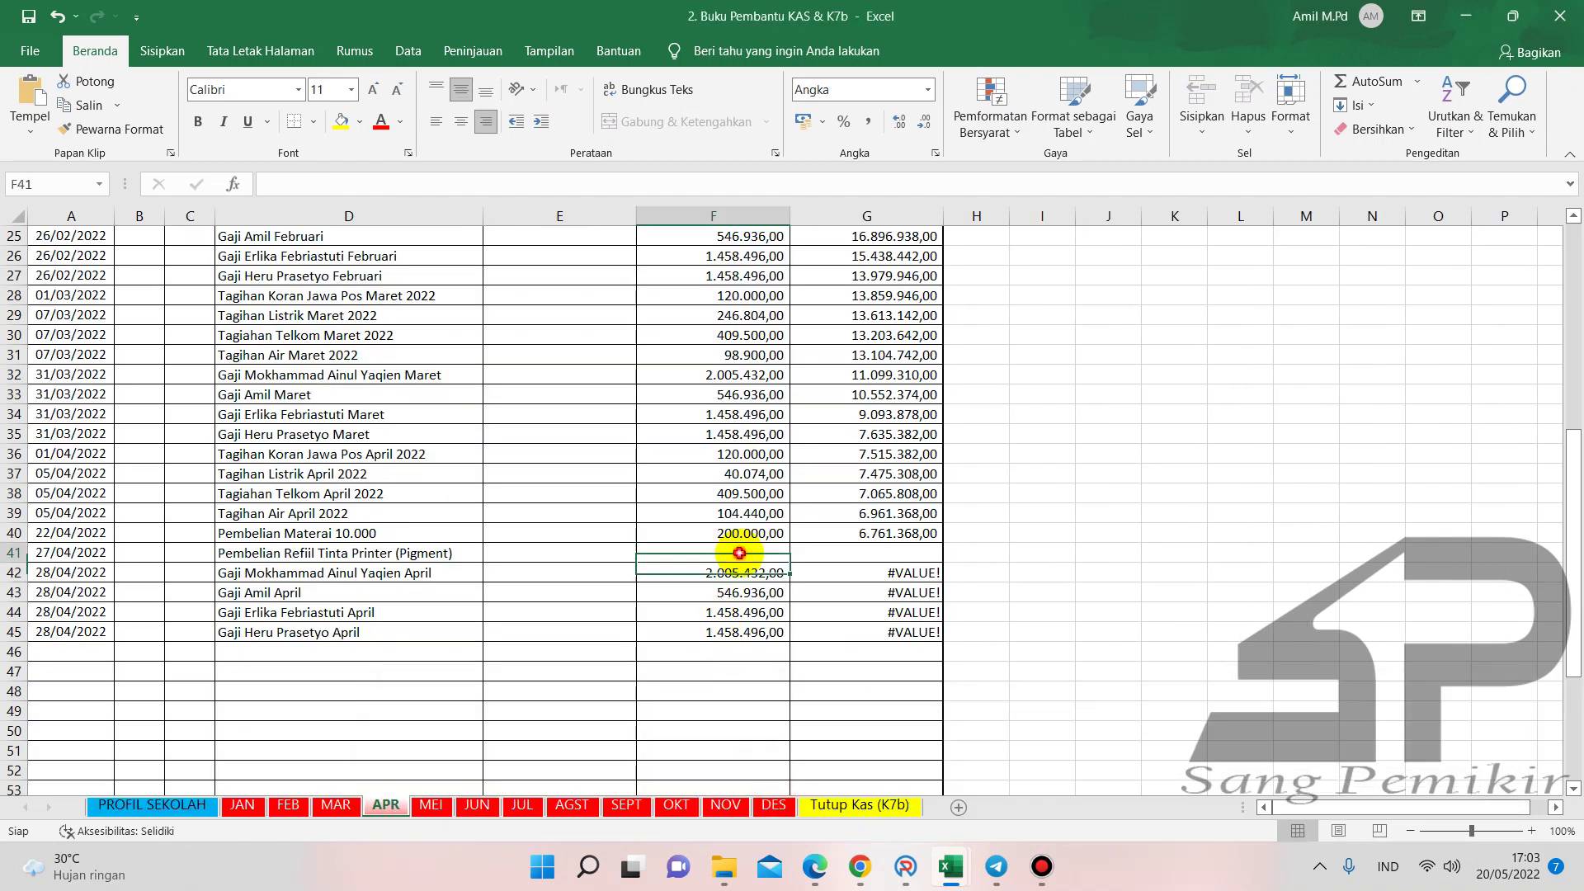
pyautogui.write('599')
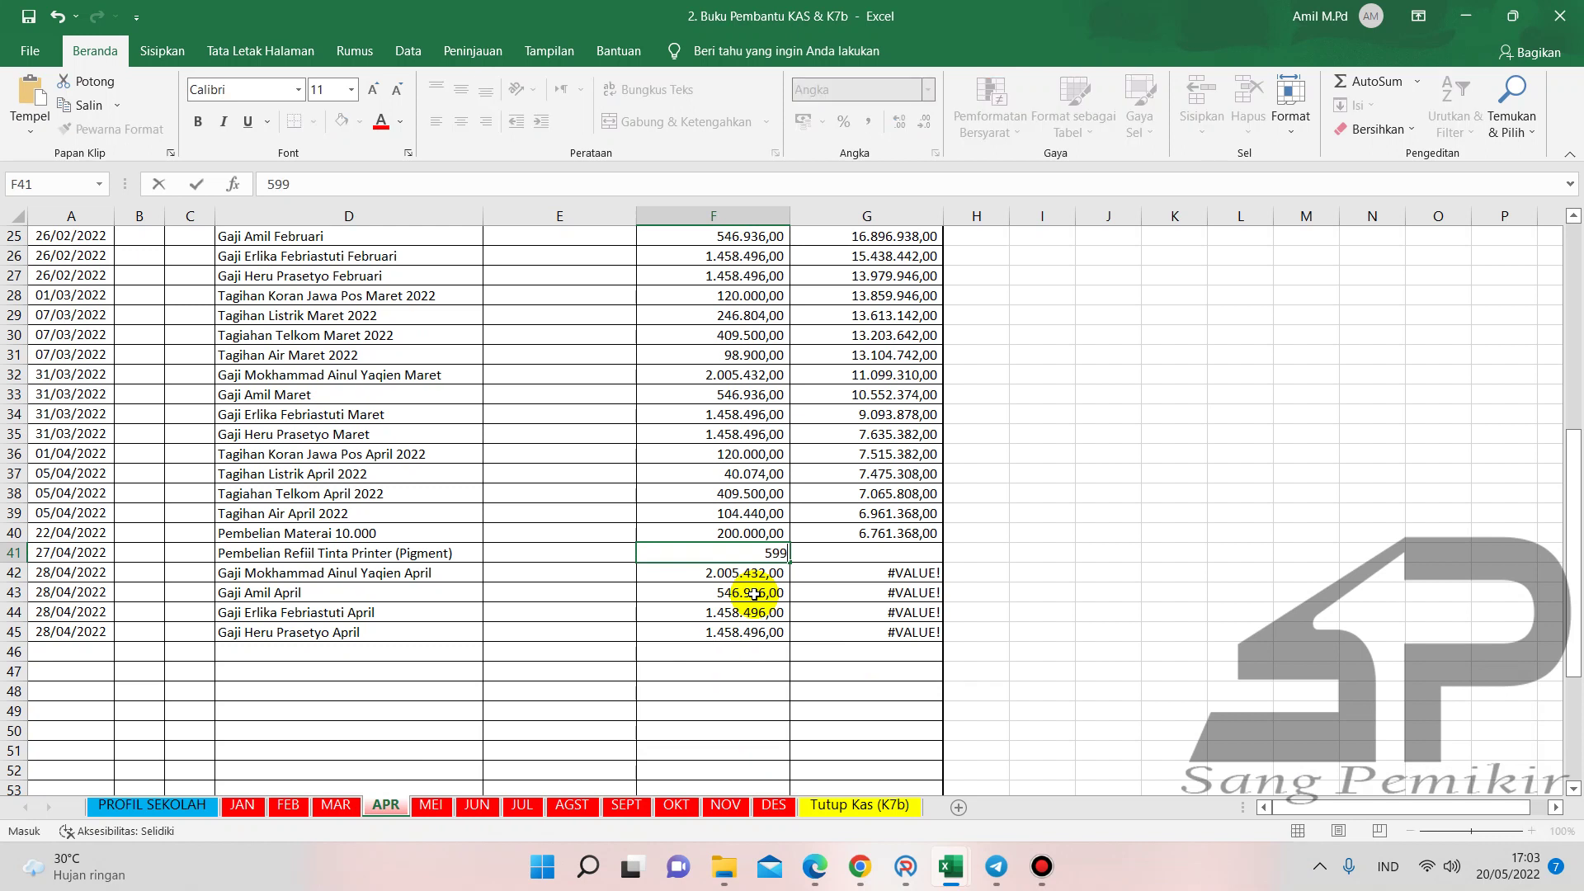
pyautogui.write('.400')
pyautogui.press('Return')
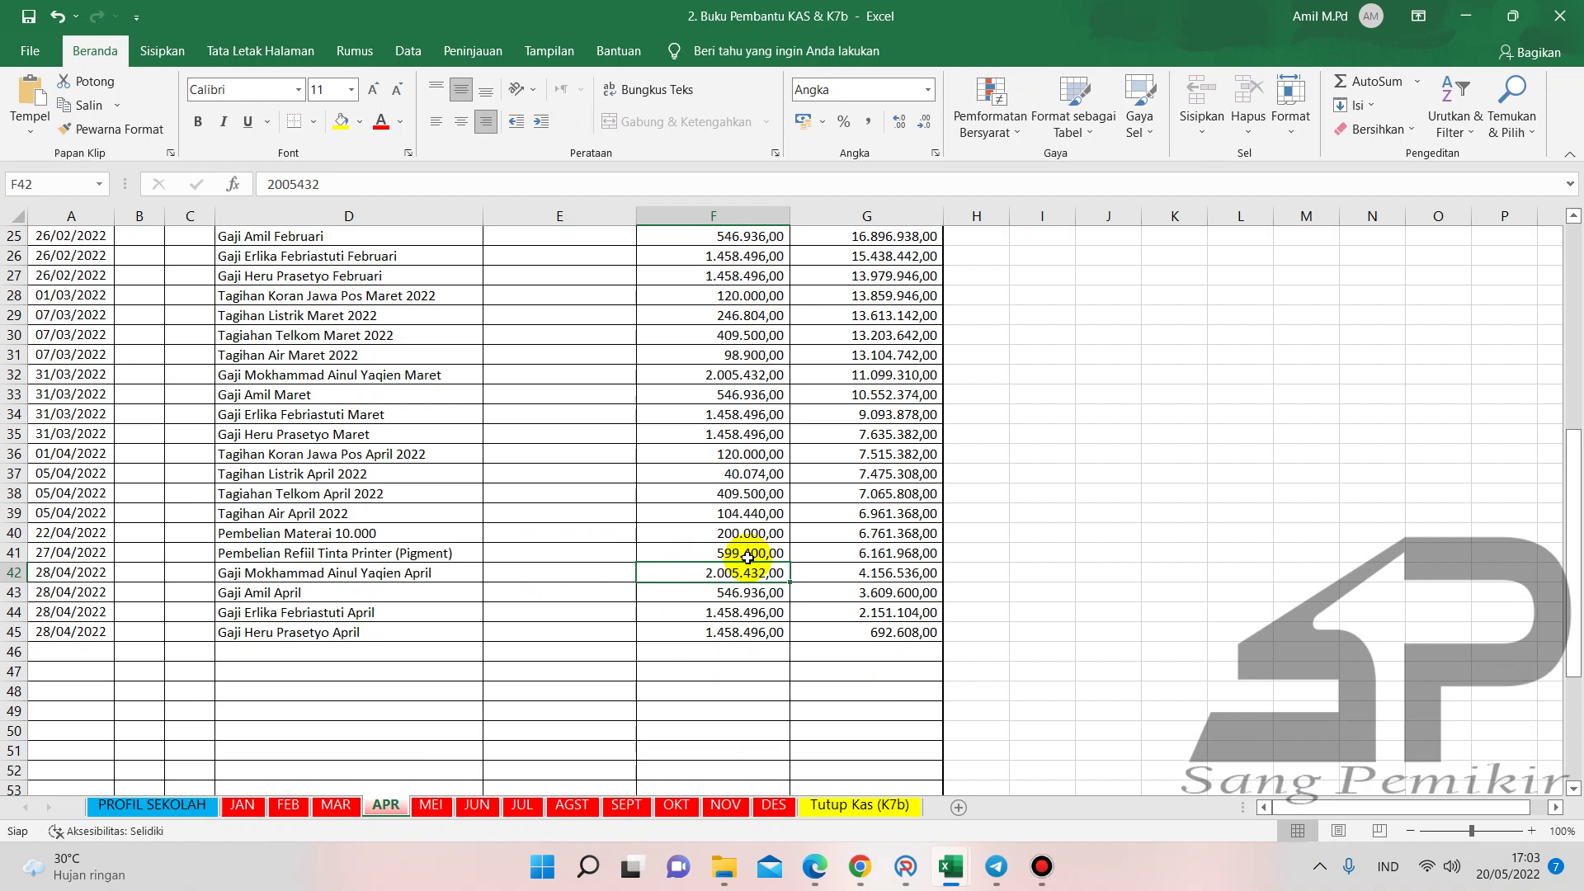
pyautogui.moveTo(950, 866)
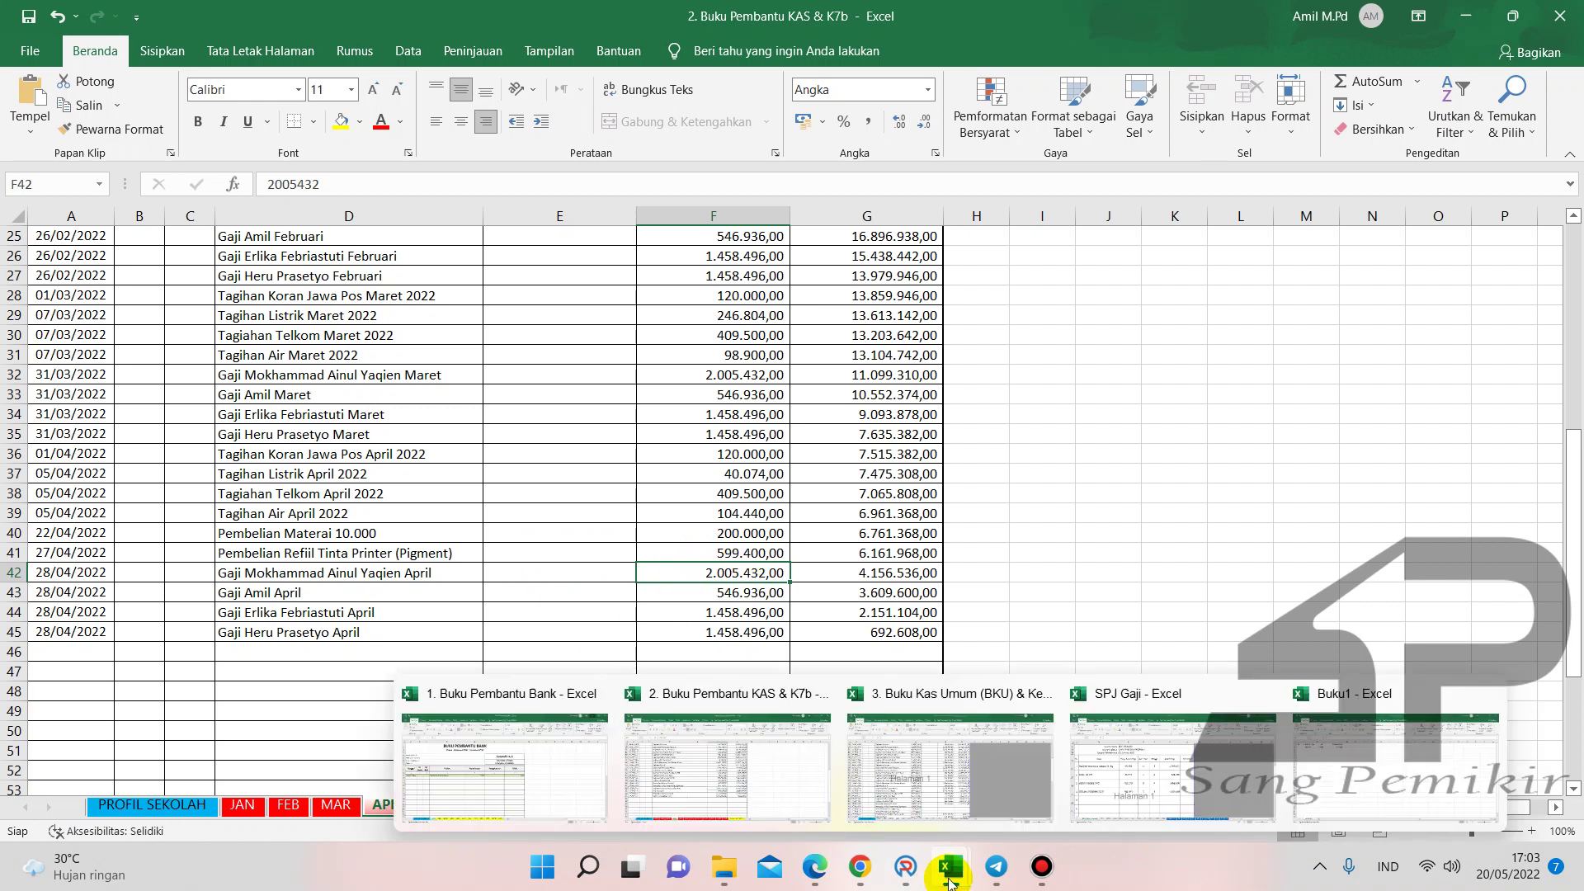
pyautogui.moveTo(849, 763)
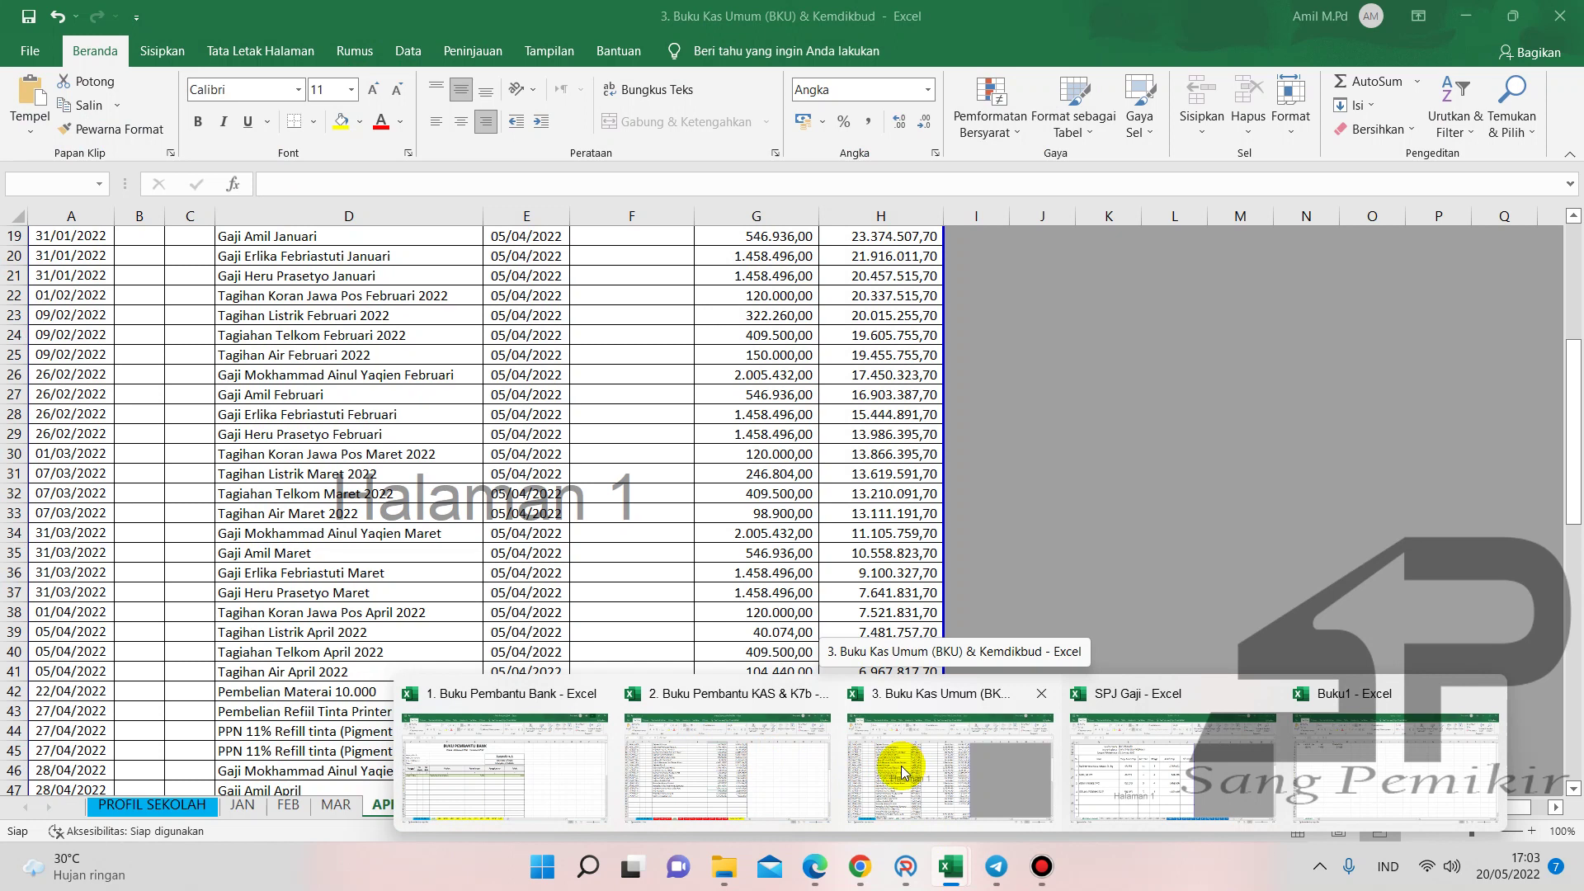
# - Enter 540.000 for the ink refill in G43 of the BKU April sheet
pyautogui.click(876, 768)
pyautogui.click(757, 711)
pyautogui.scroll(-2, 751, 685)
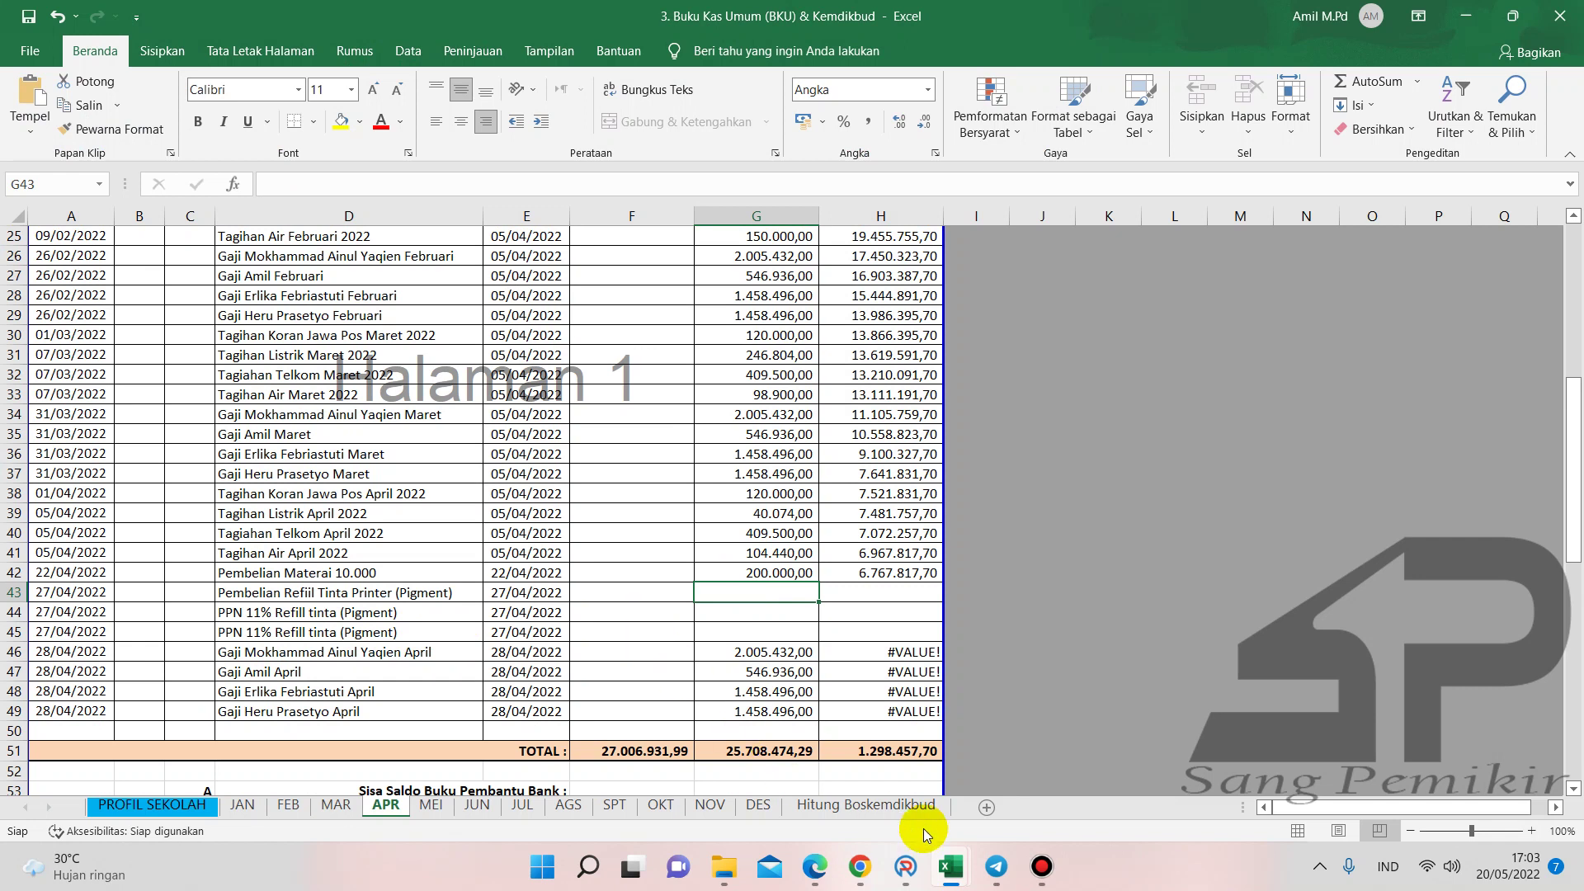
pyautogui.moveTo(1436, 756)
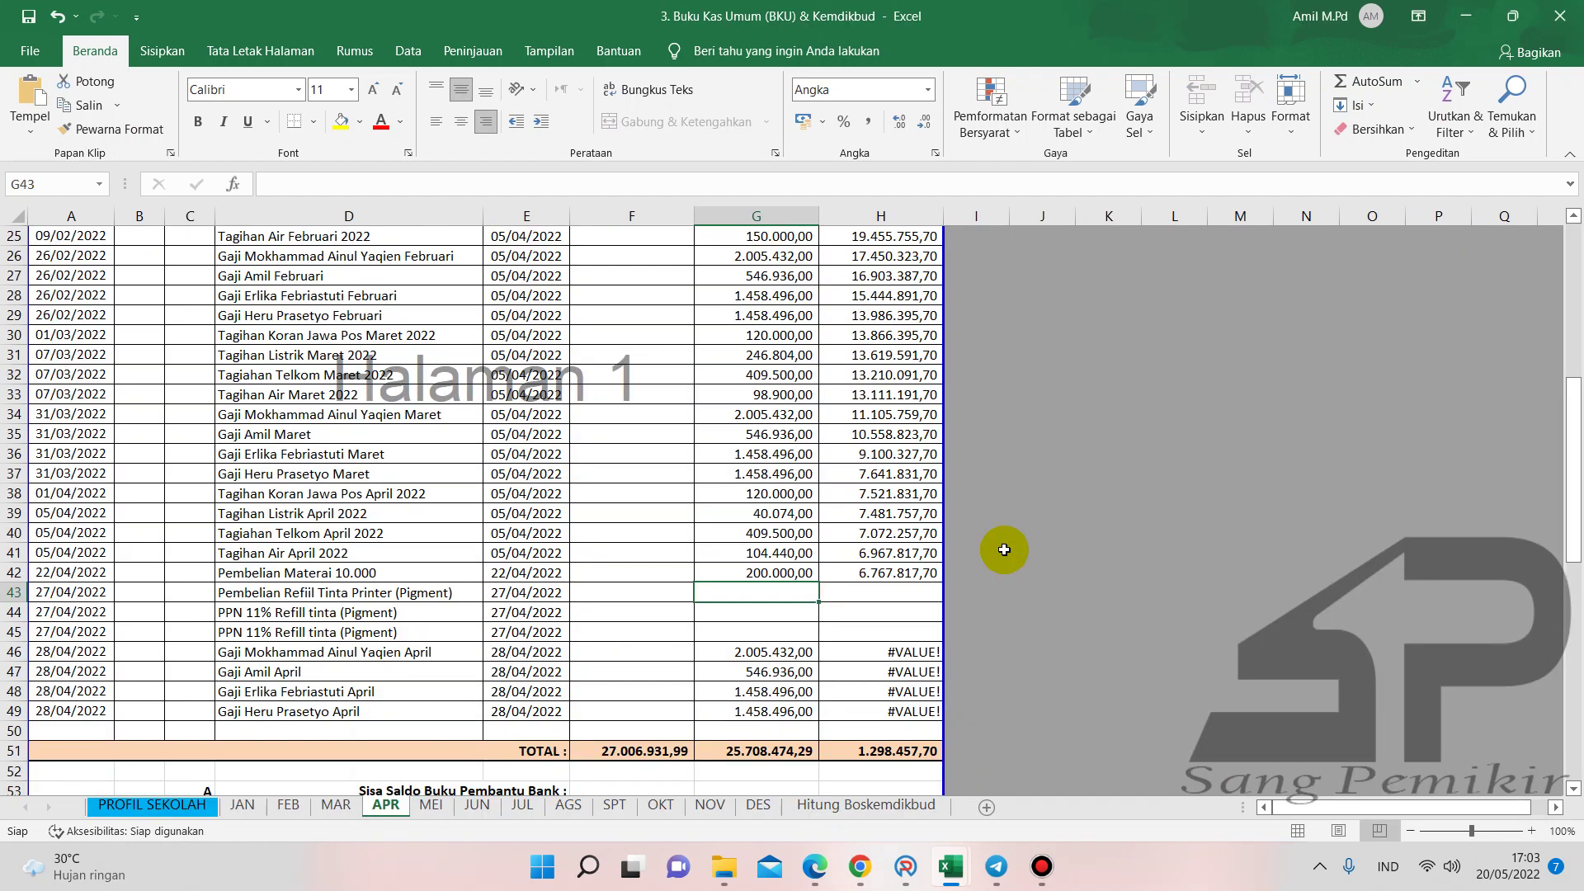
pyautogui.write('540000')
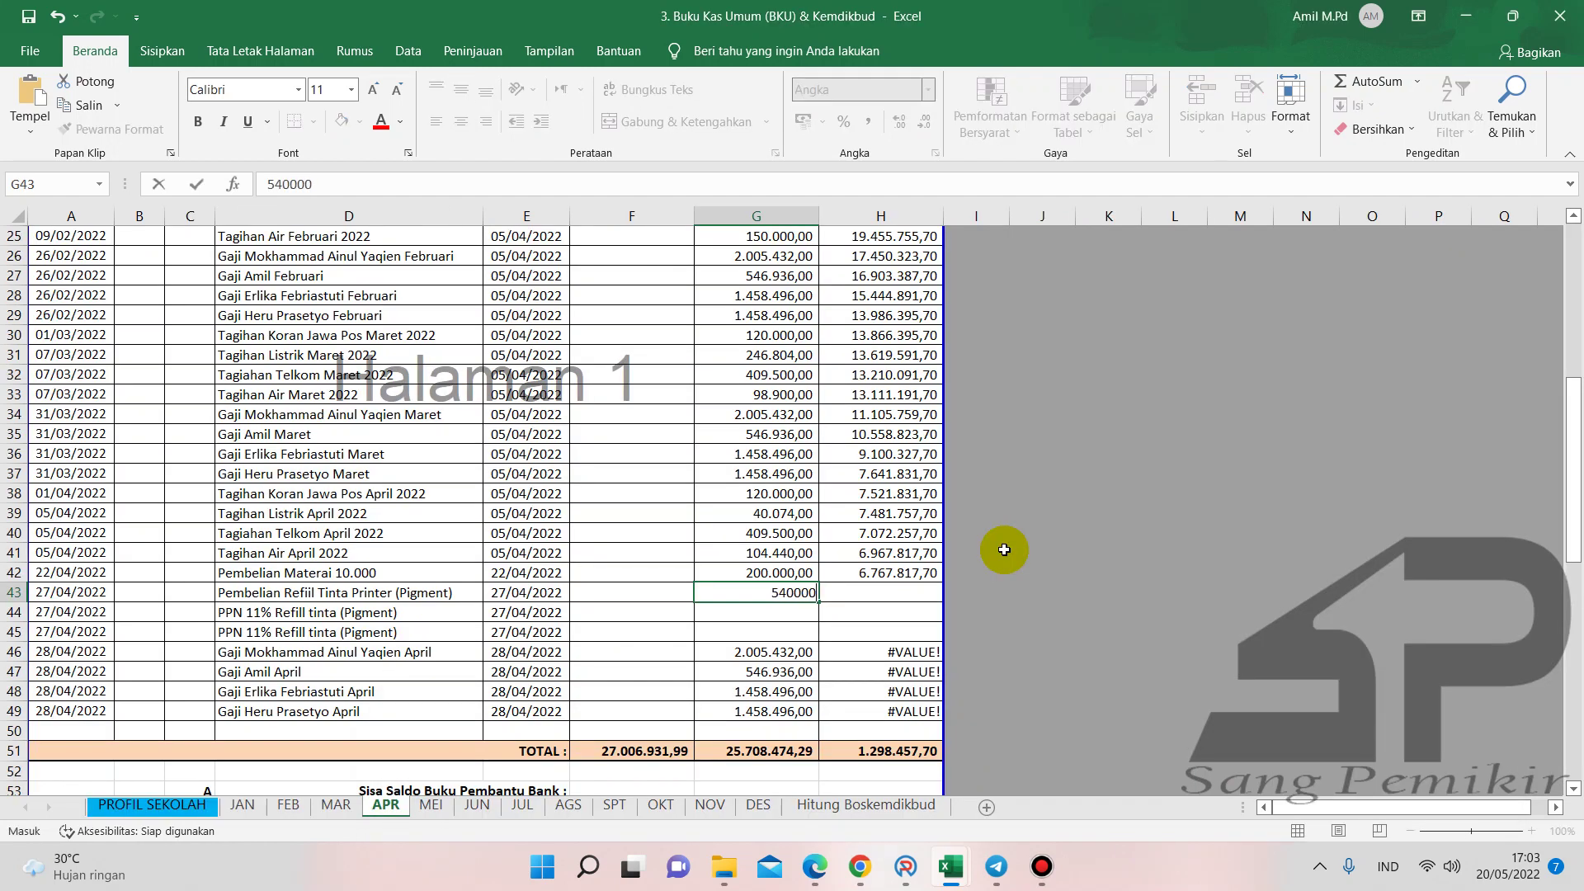
pyautogui.press('Return')
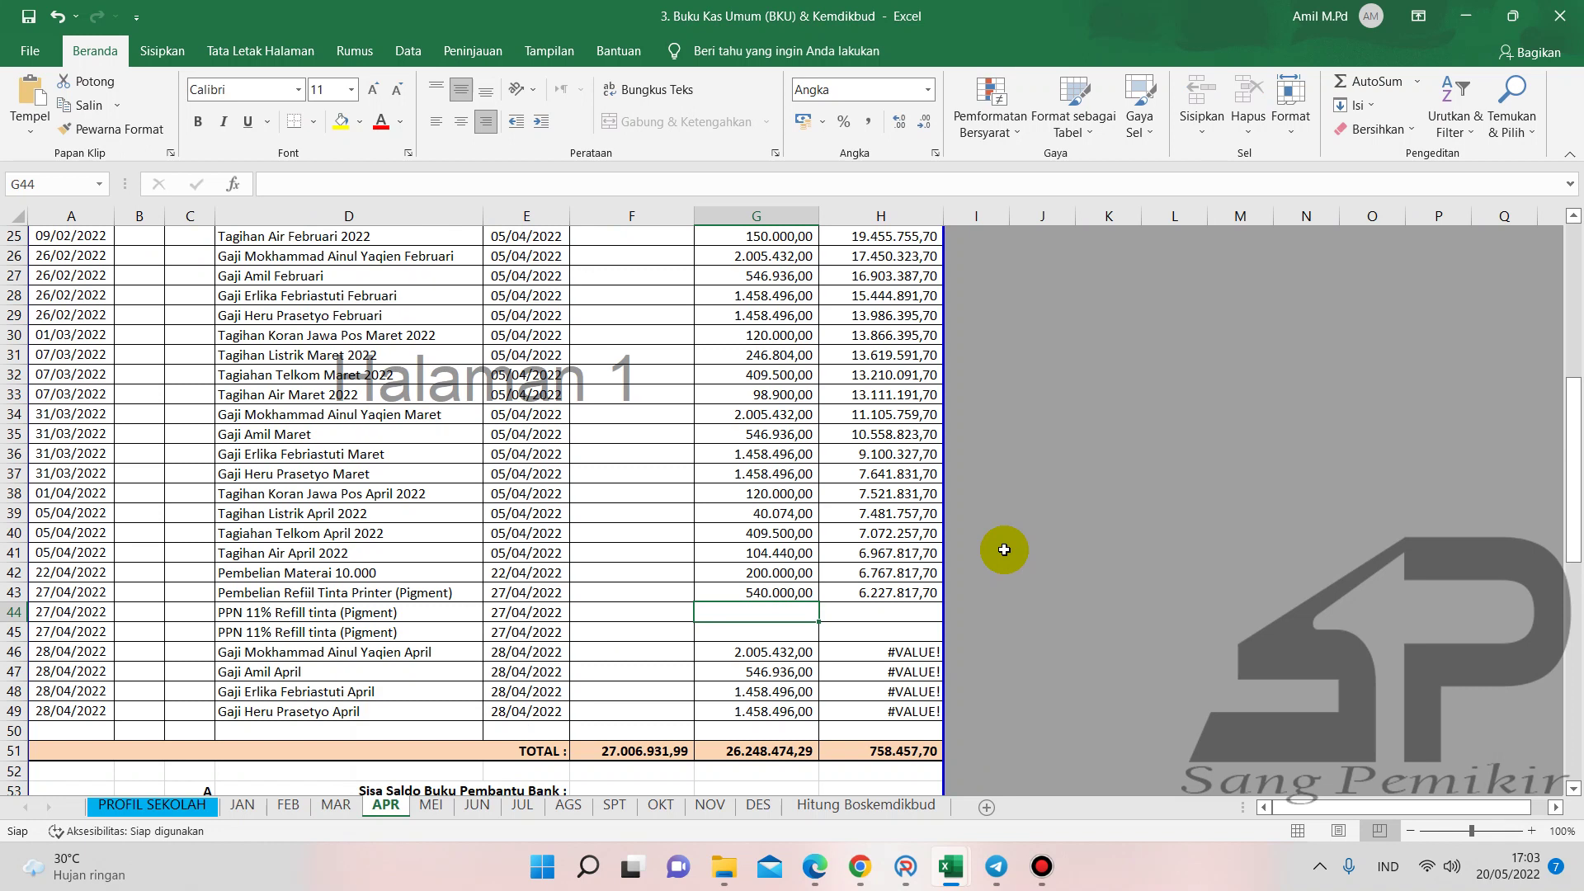
# - Record PPN 59.400 as a receipt in F44 and as a payment in G45
pyautogui.write('59400')
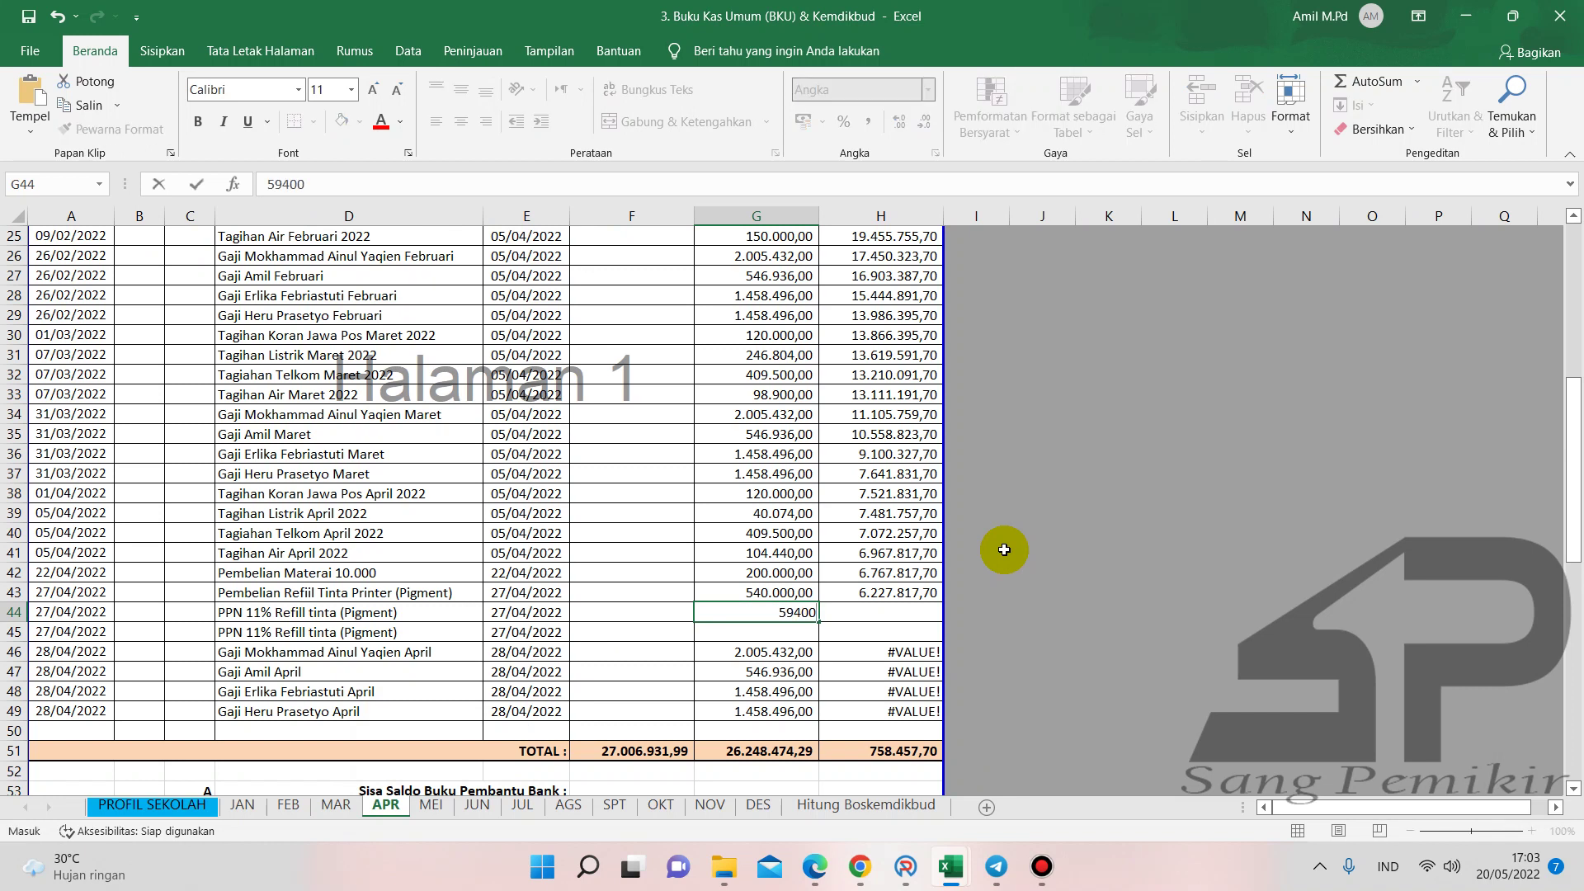
pyautogui.press('BackSpace')
pyautogui.press('BackSpace')
pyautogui.press('BackSpace')
pyautogui.press('BackSpace')
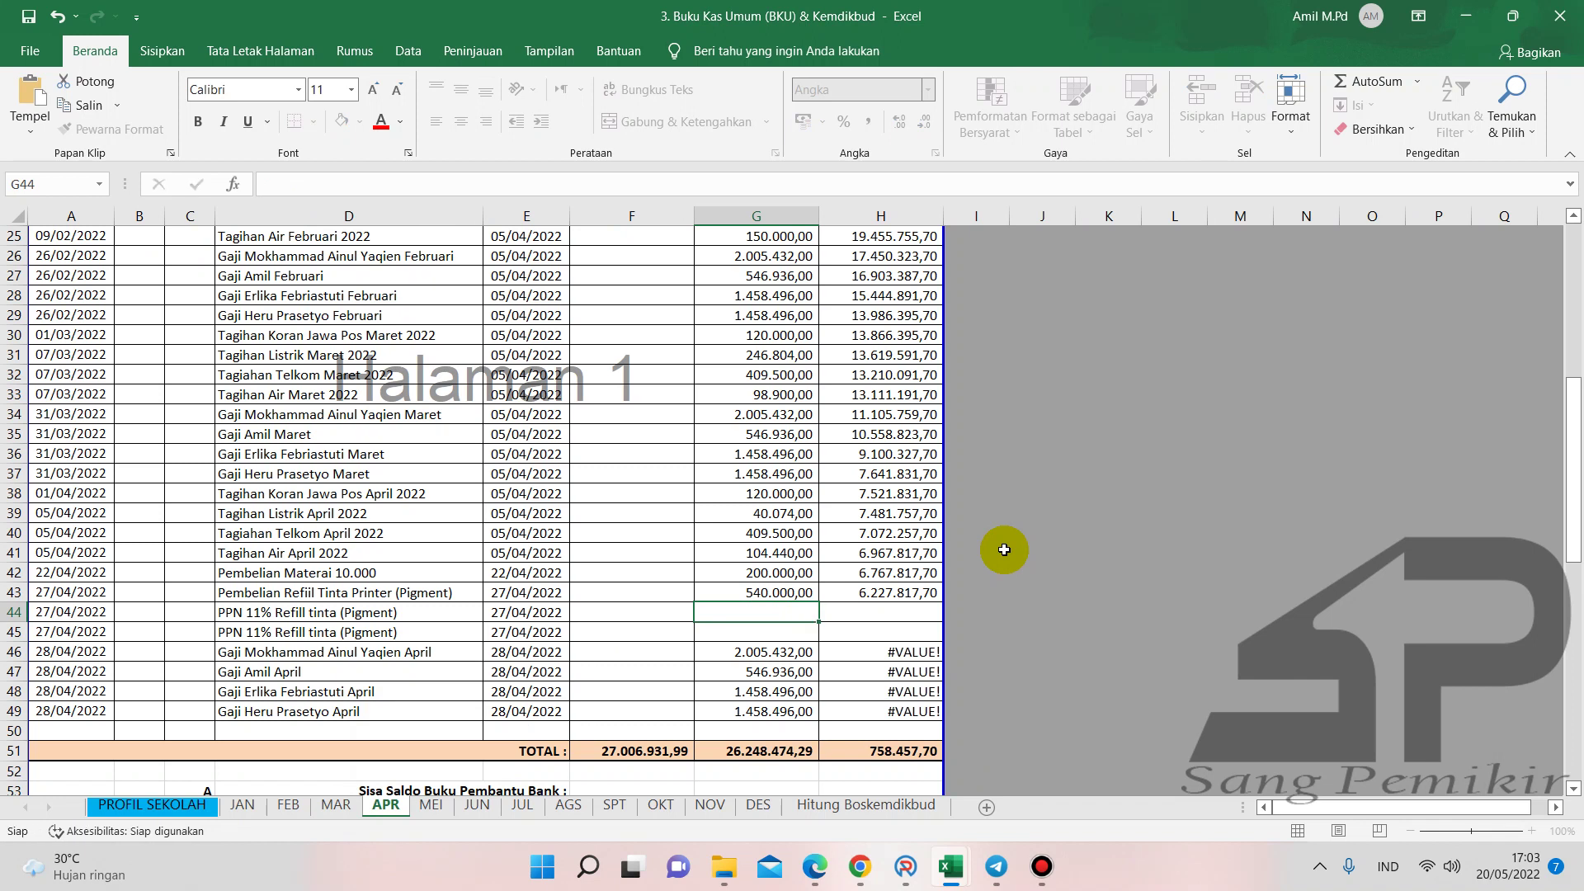
pyautogui.press('Left')
pyautogui.write('59400')
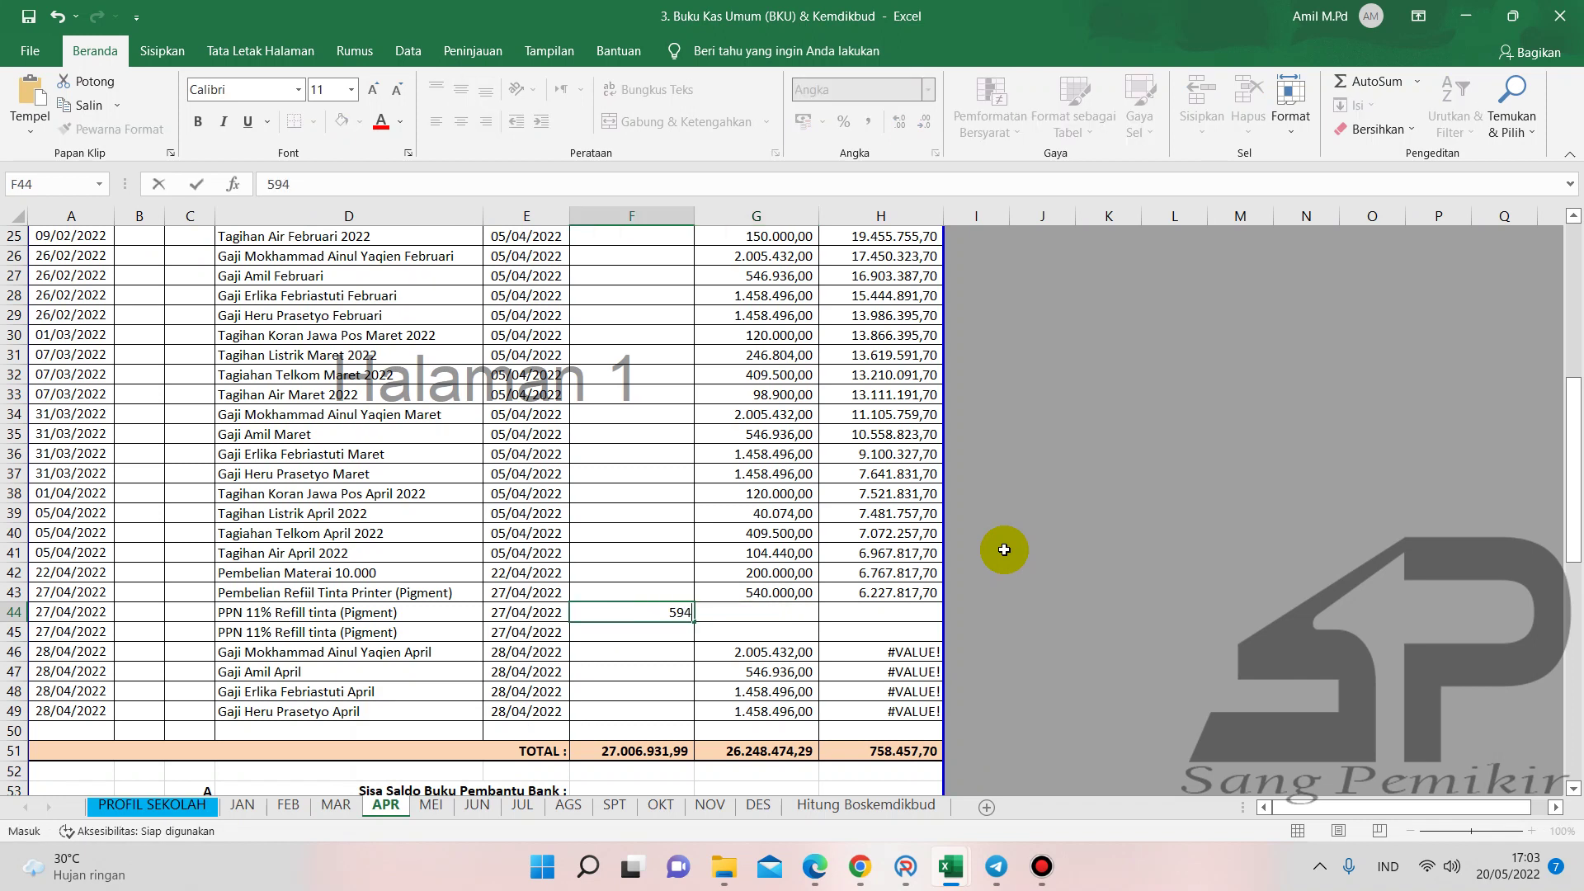
pyautogui.press('Return')
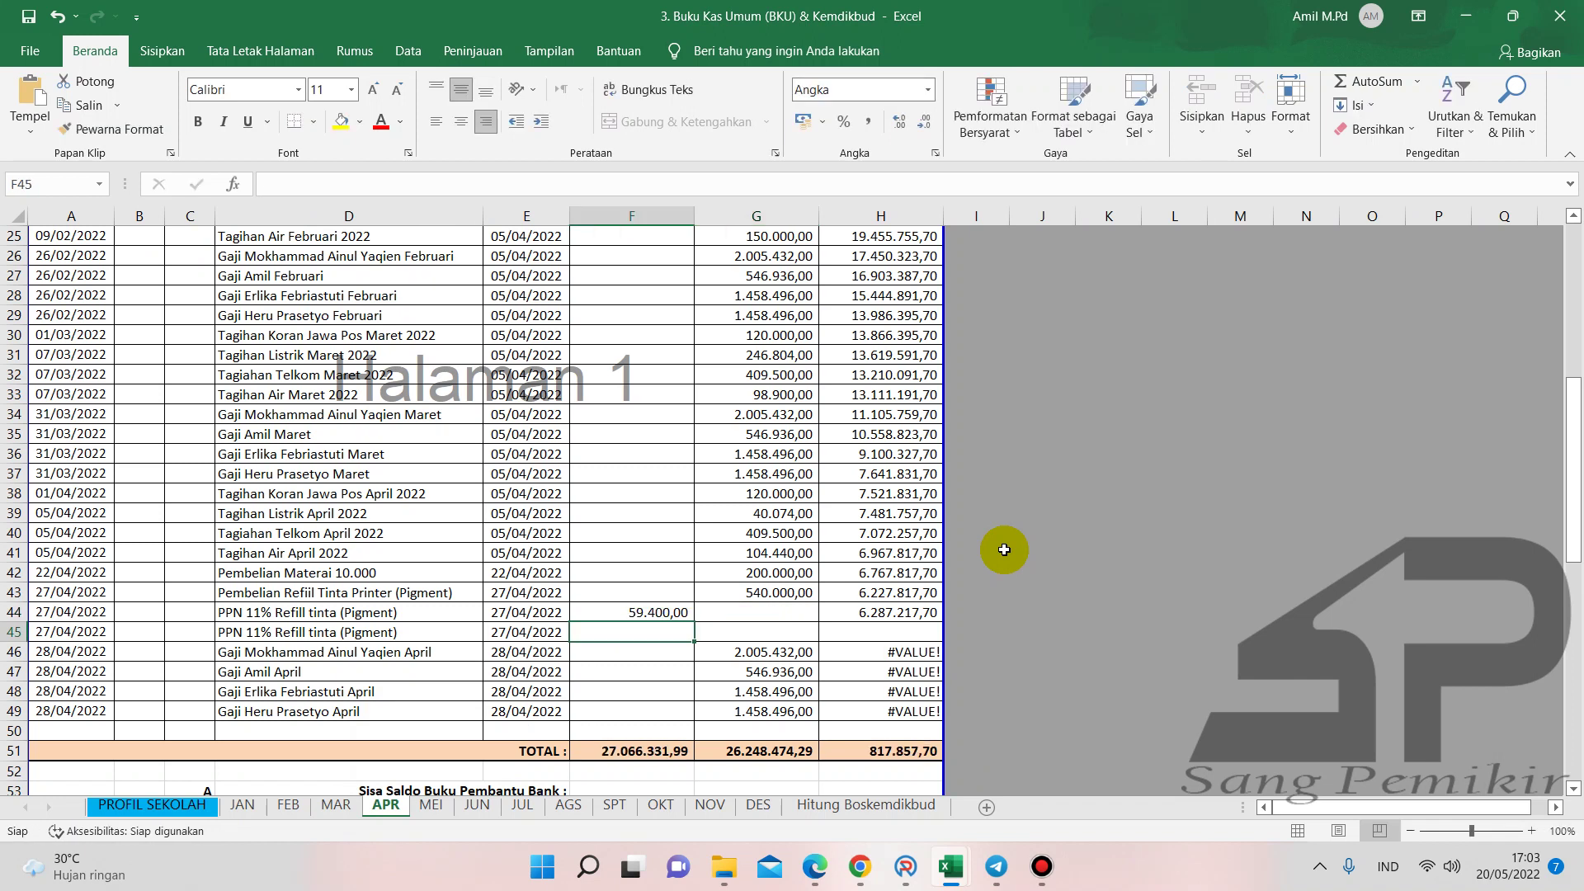
pyautogui.press('Right')
pyautogui.write('59.400')
pyautogui.press('Return')
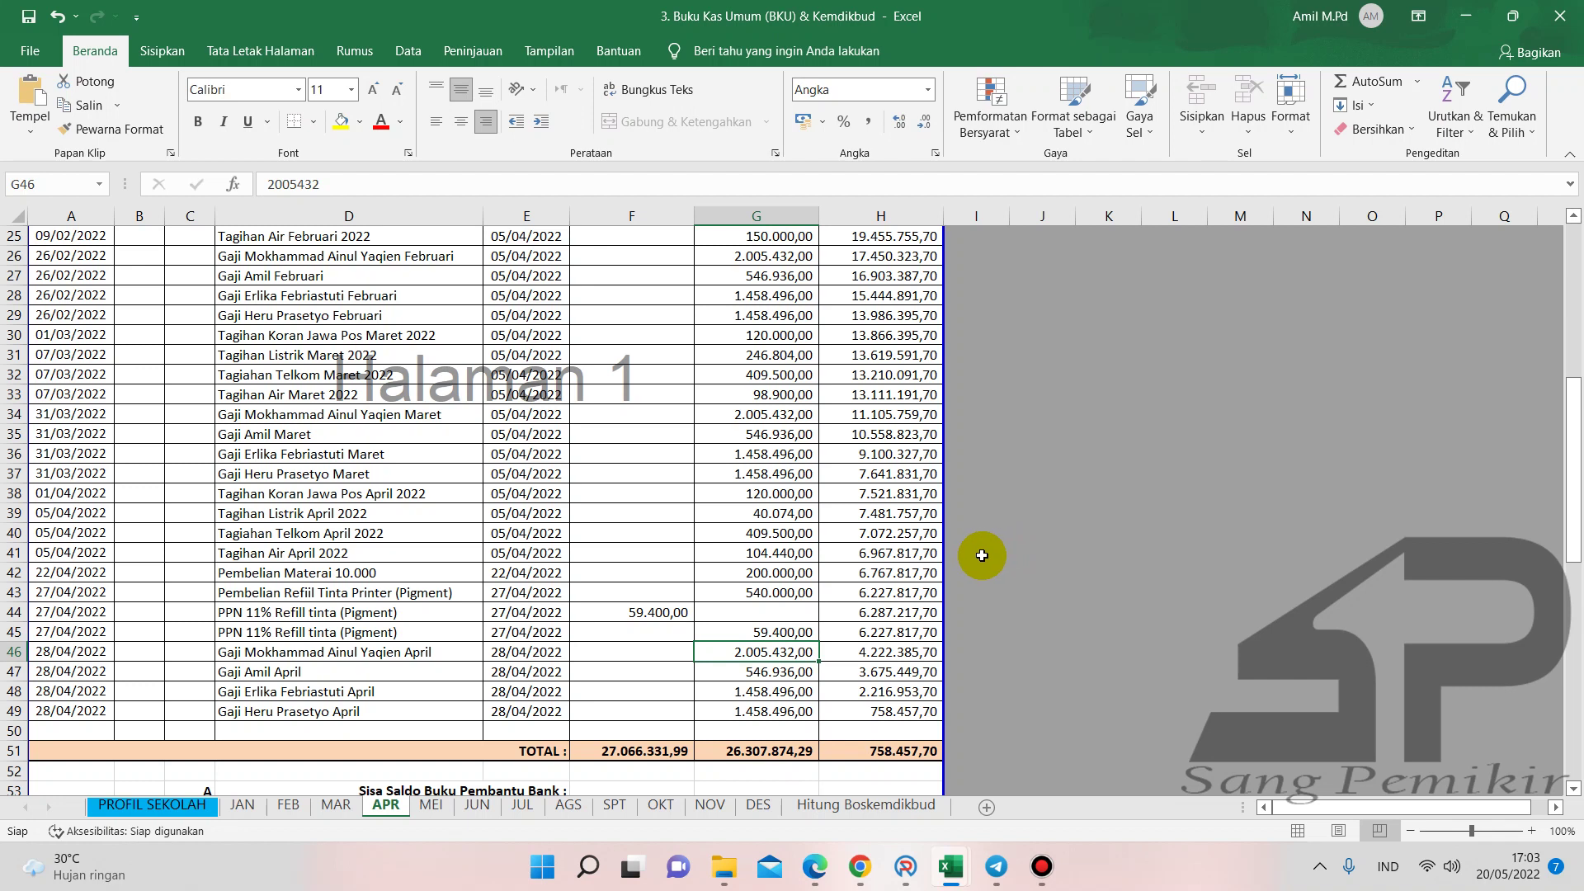
pyautogui.scroll(-2, 691, 615)
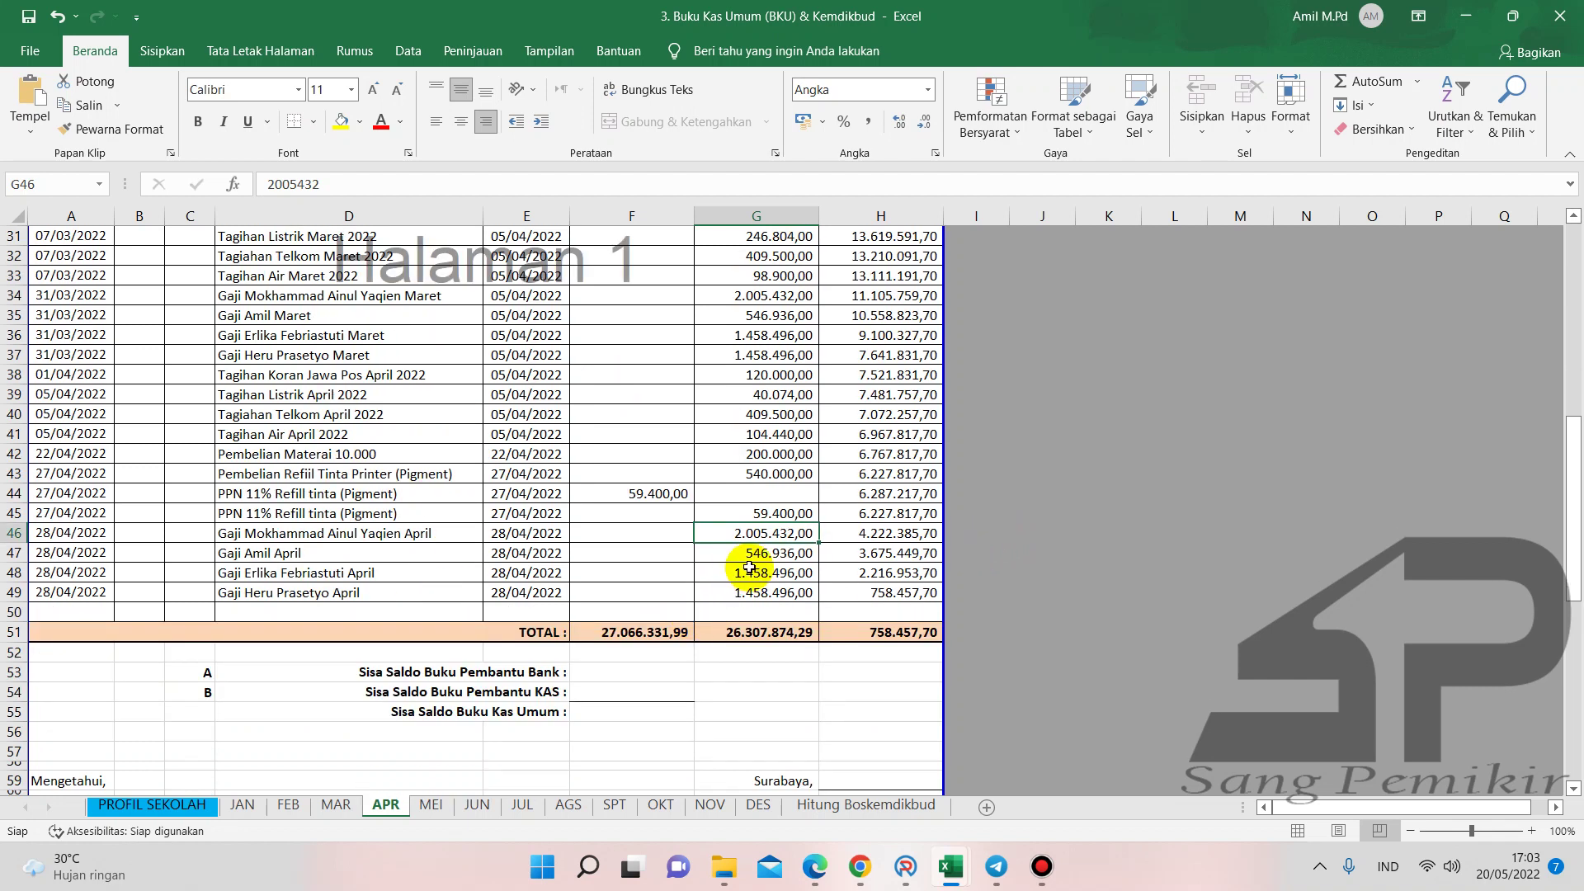
pyautogui.click(763, 513)
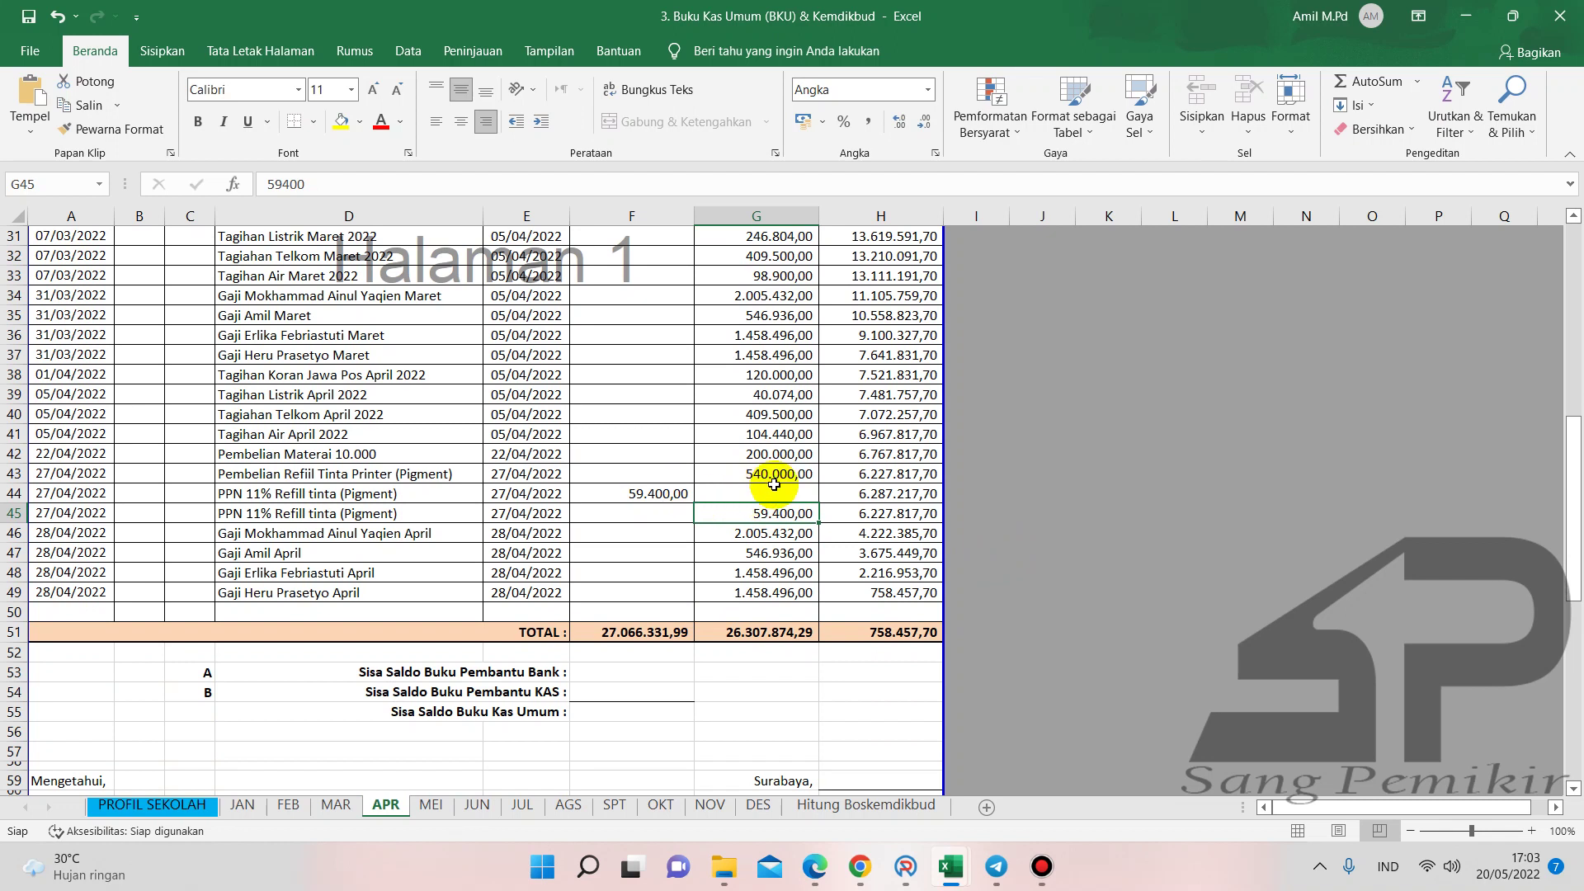
pyautogui.click(906, 866)
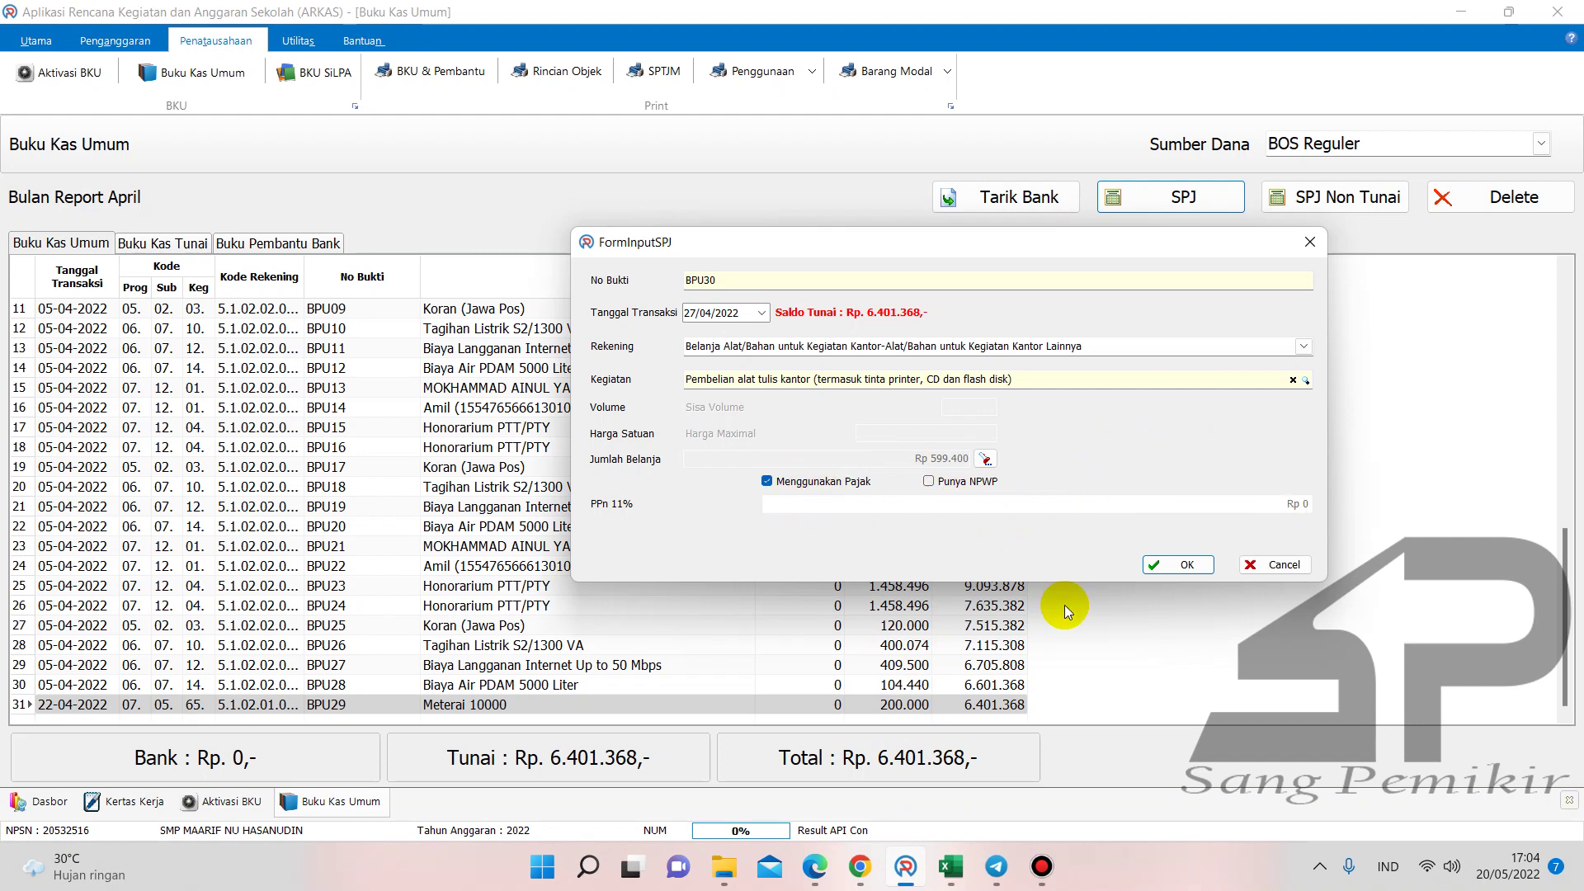
# - In the Buku Pembantu KAS & K7b workbook, enter 599.400 as the ink refill amount in G43
pyautogui.moveTo(952, 866)
pyautogui.click(820, 804)
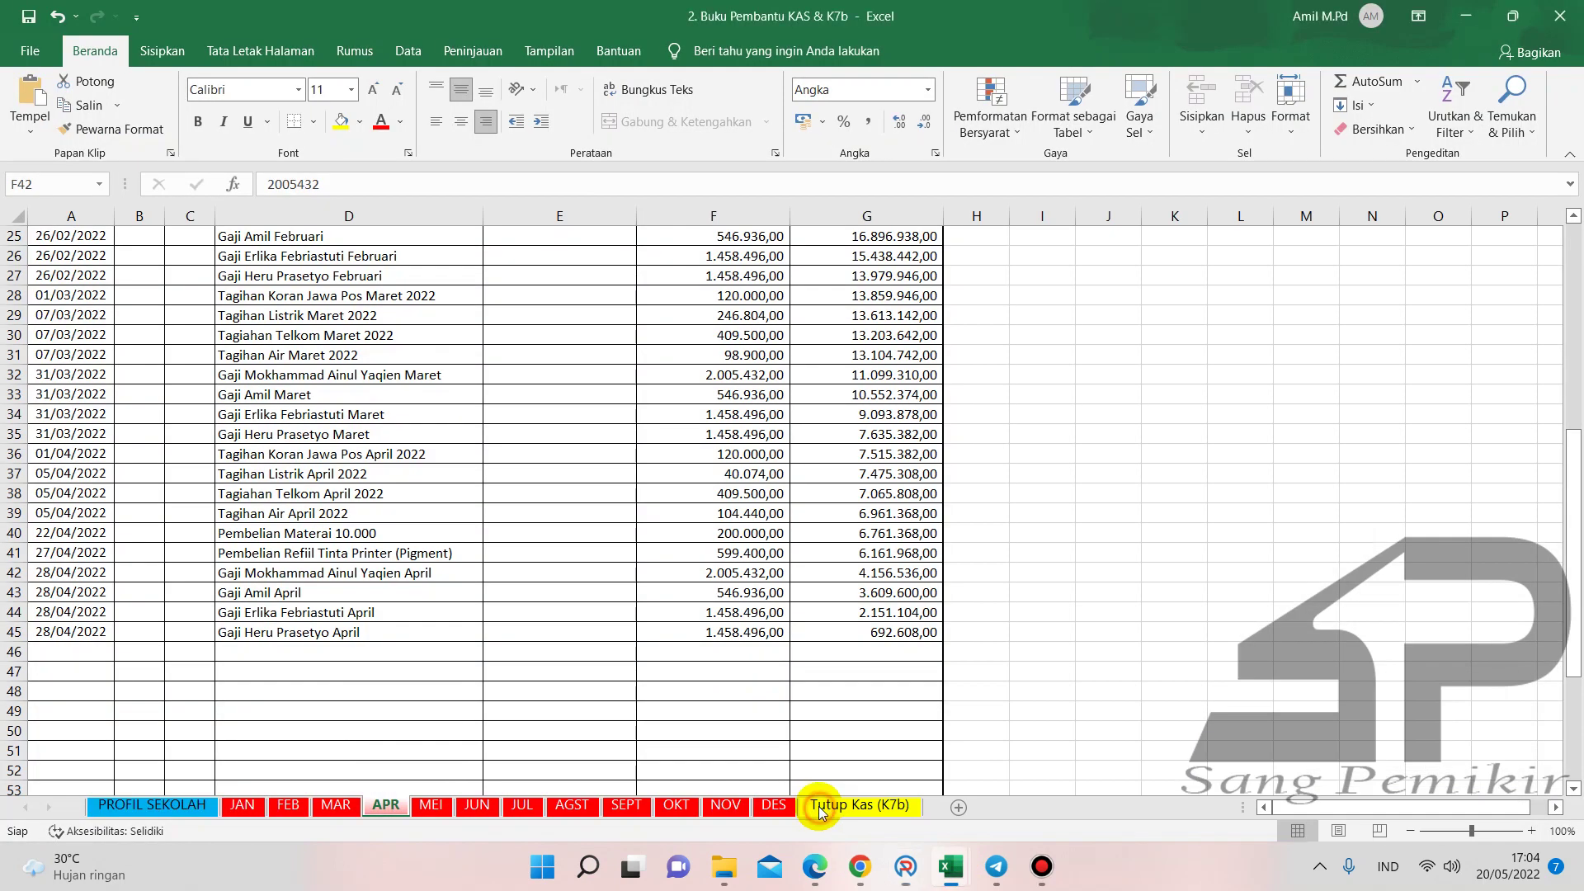
pyautogui.click(755, 553)
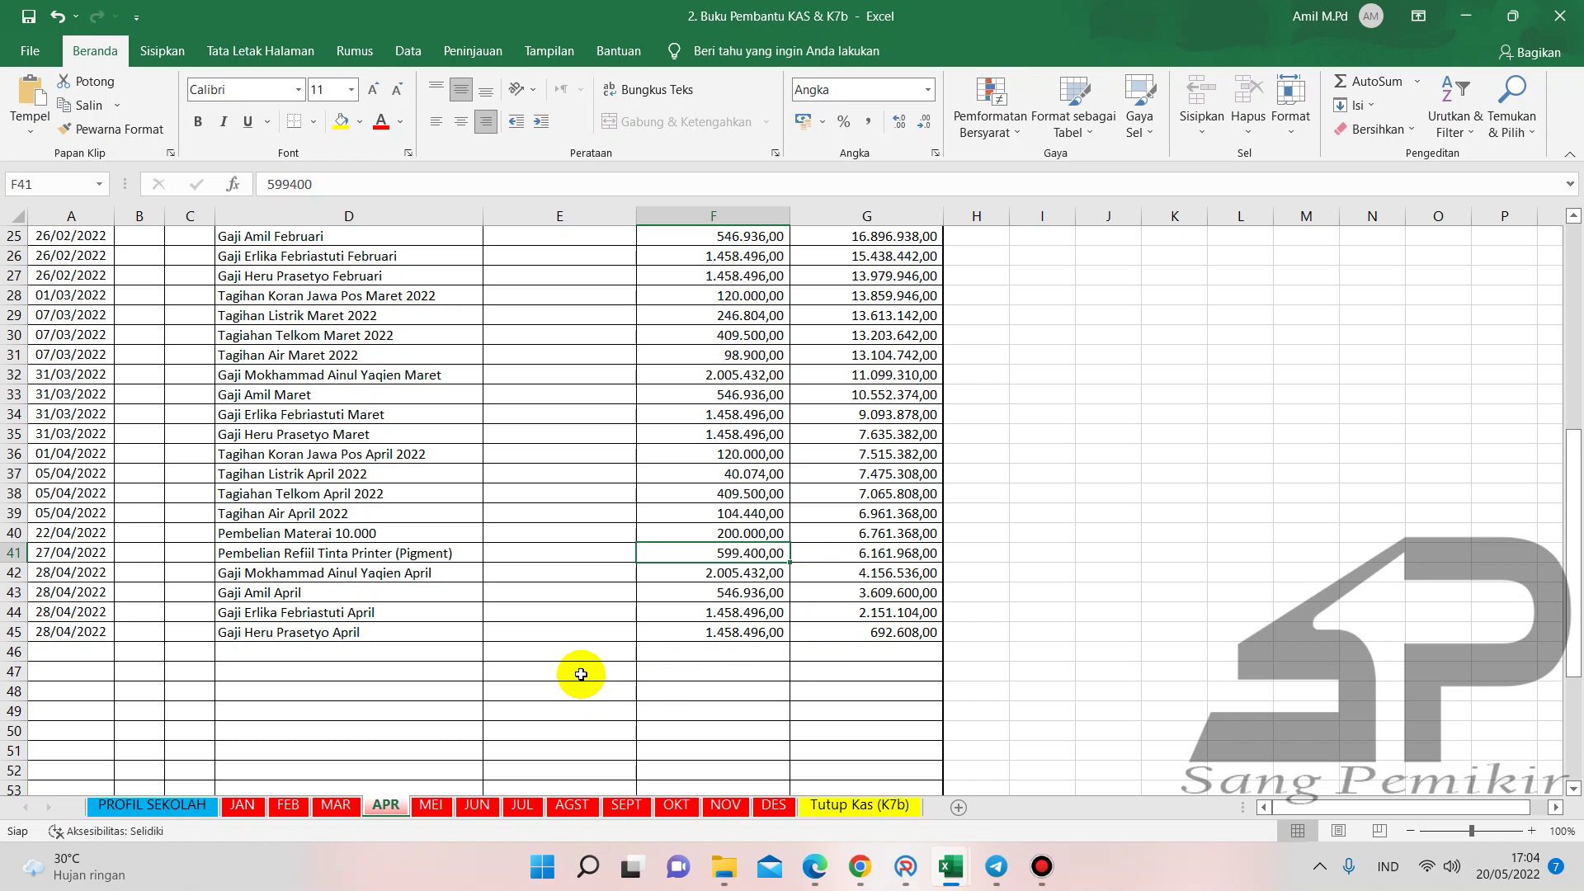
pyautogui.moveTo(953, 865)
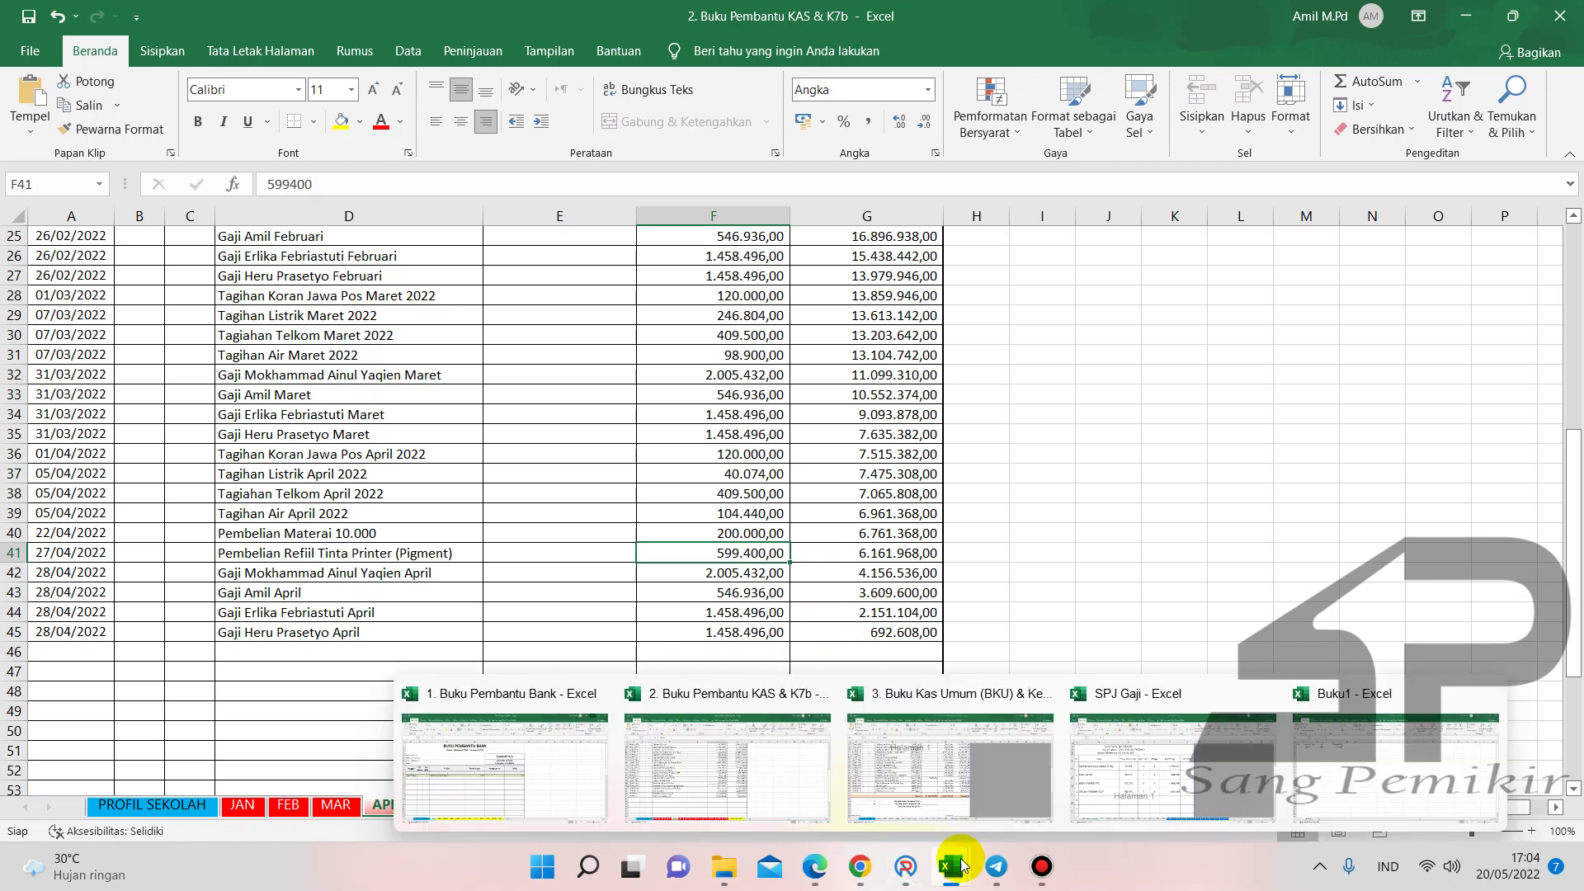
pyautogui.moveTo(929, 737)
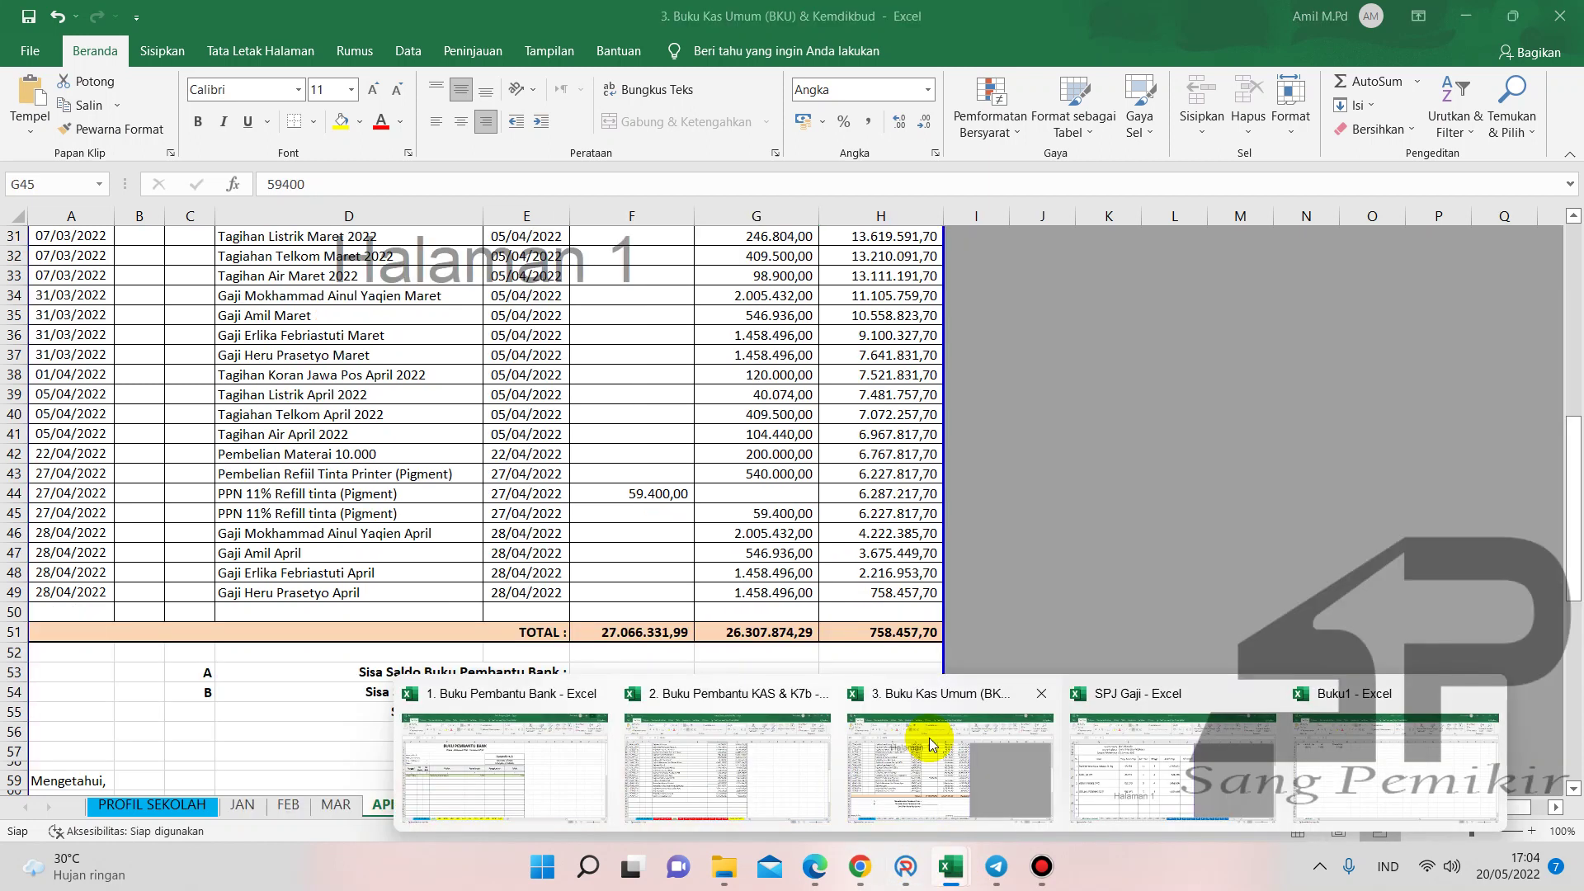
pyautogui.click(762, 479)
pyautogui.write('5')
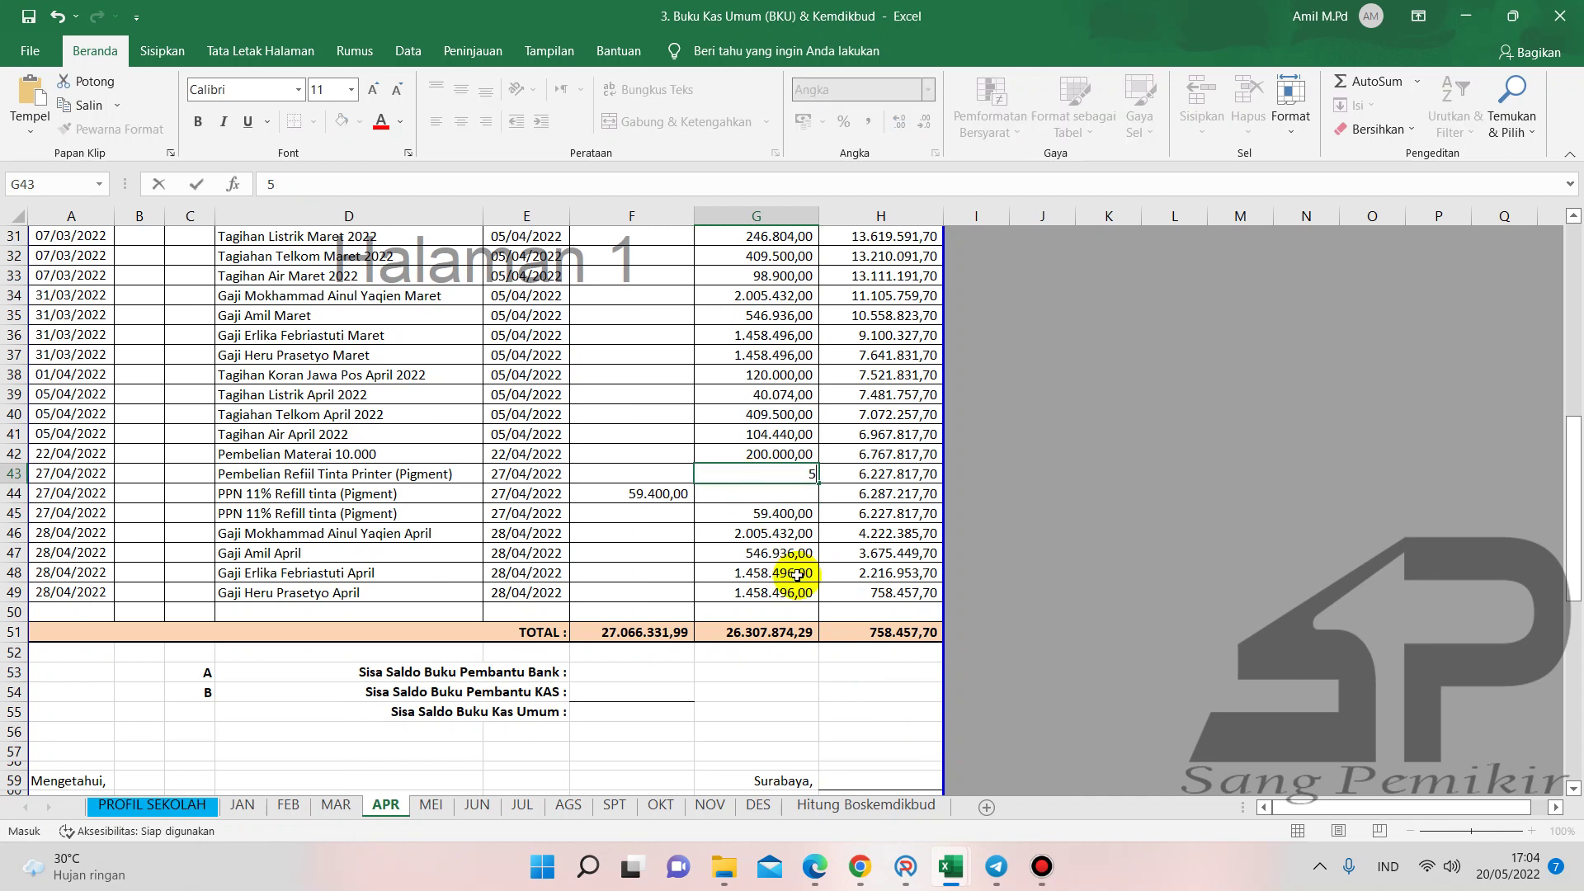
pyautogui.write('99.400')
pyautogui.press('Return')
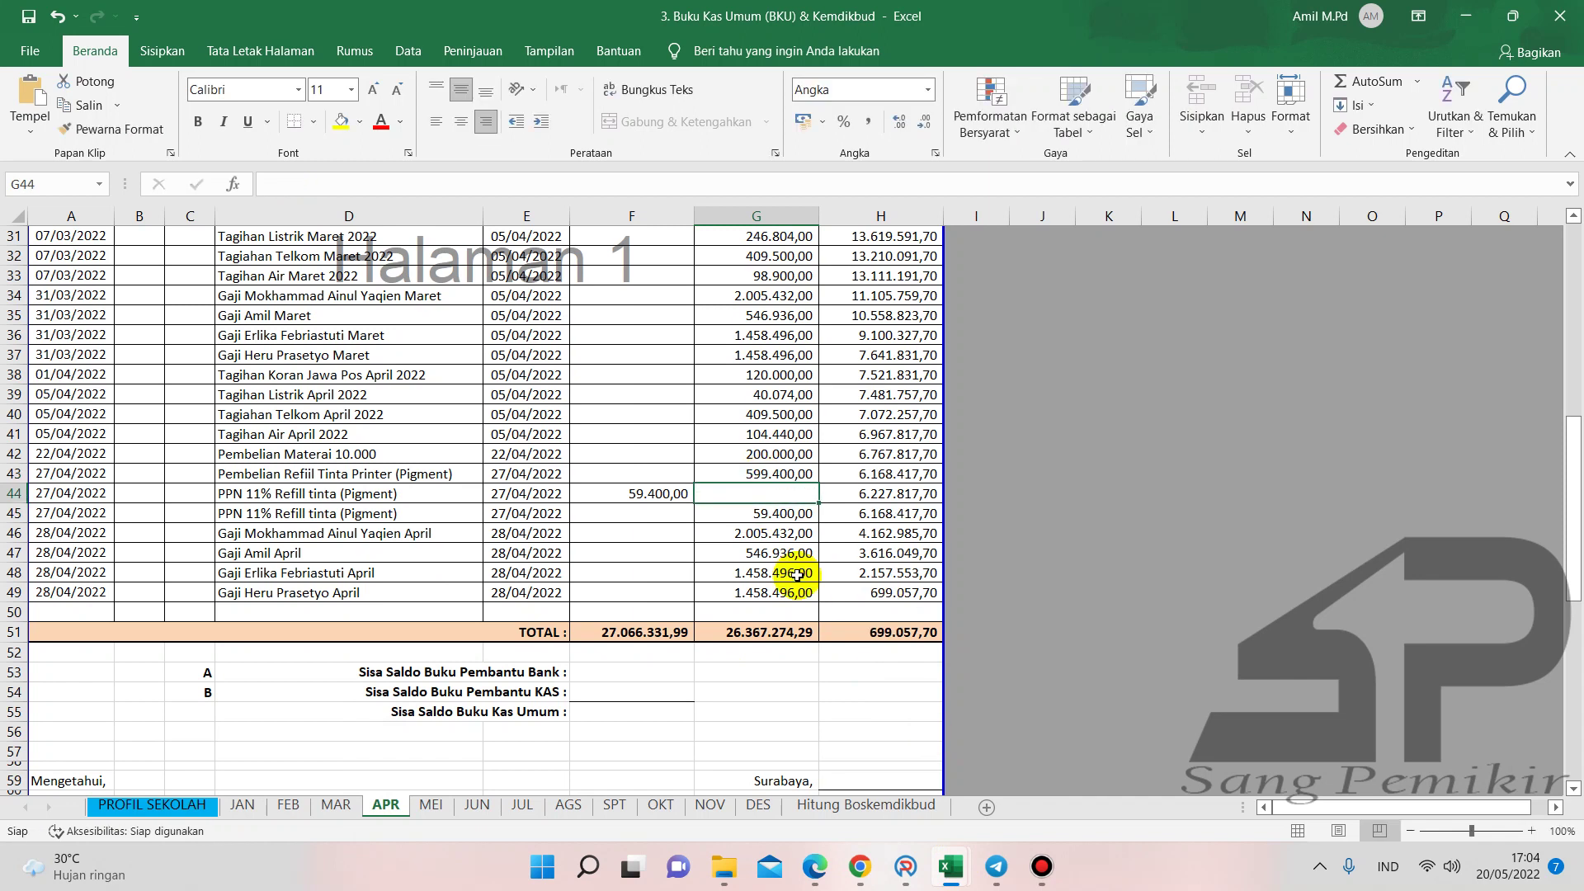
# - Compare the PPN receipt in F44 against the PPN payment in G45
pyautogui.click(1100, 570)
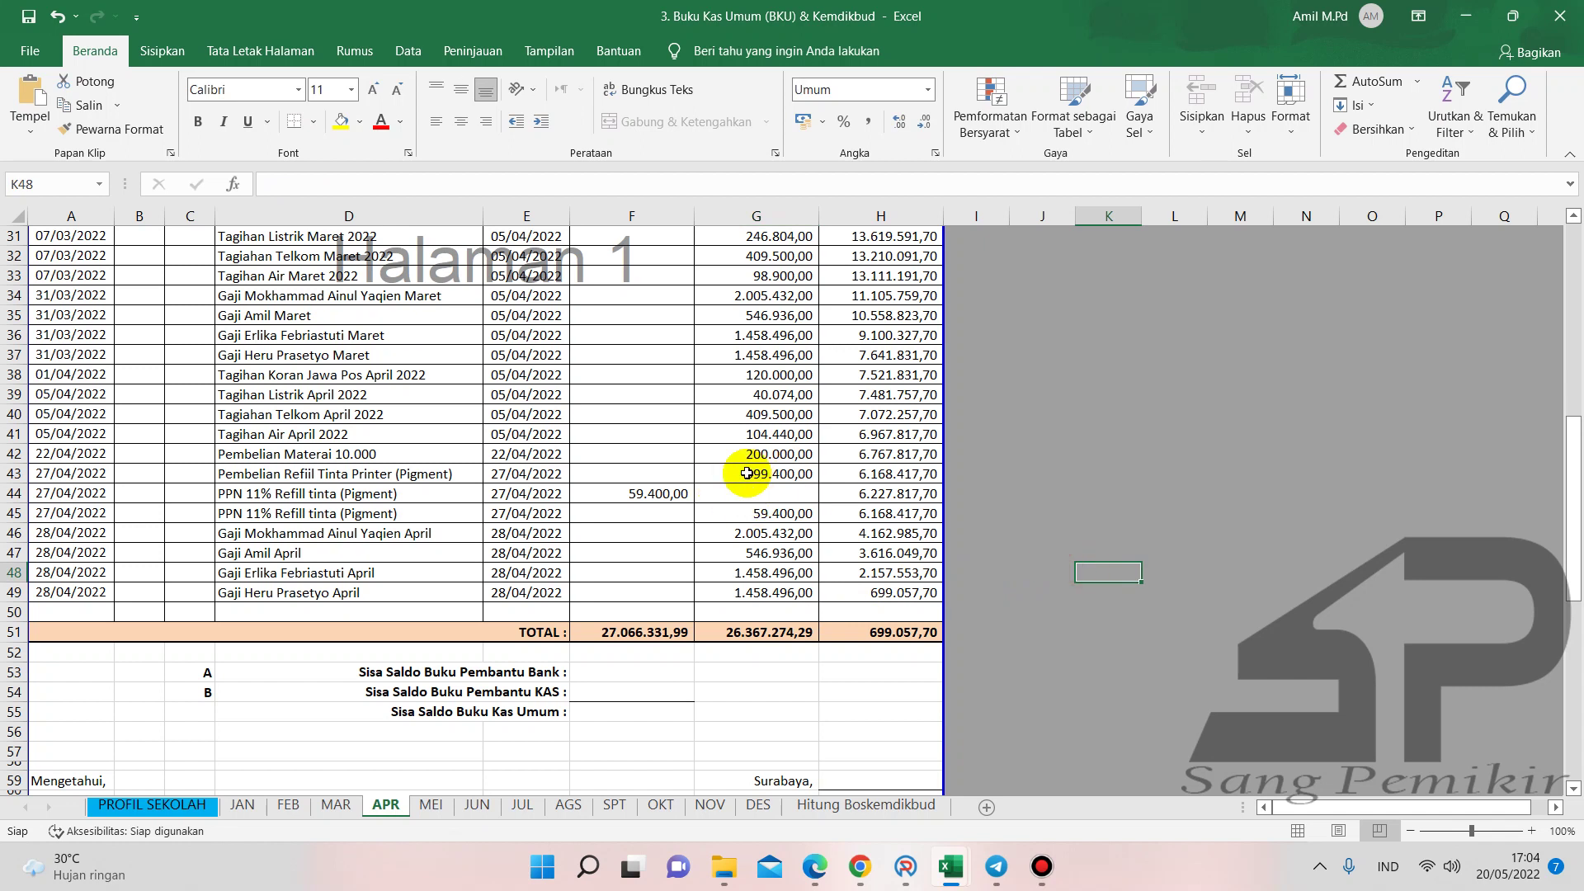
pyautogui.click(642, 494)
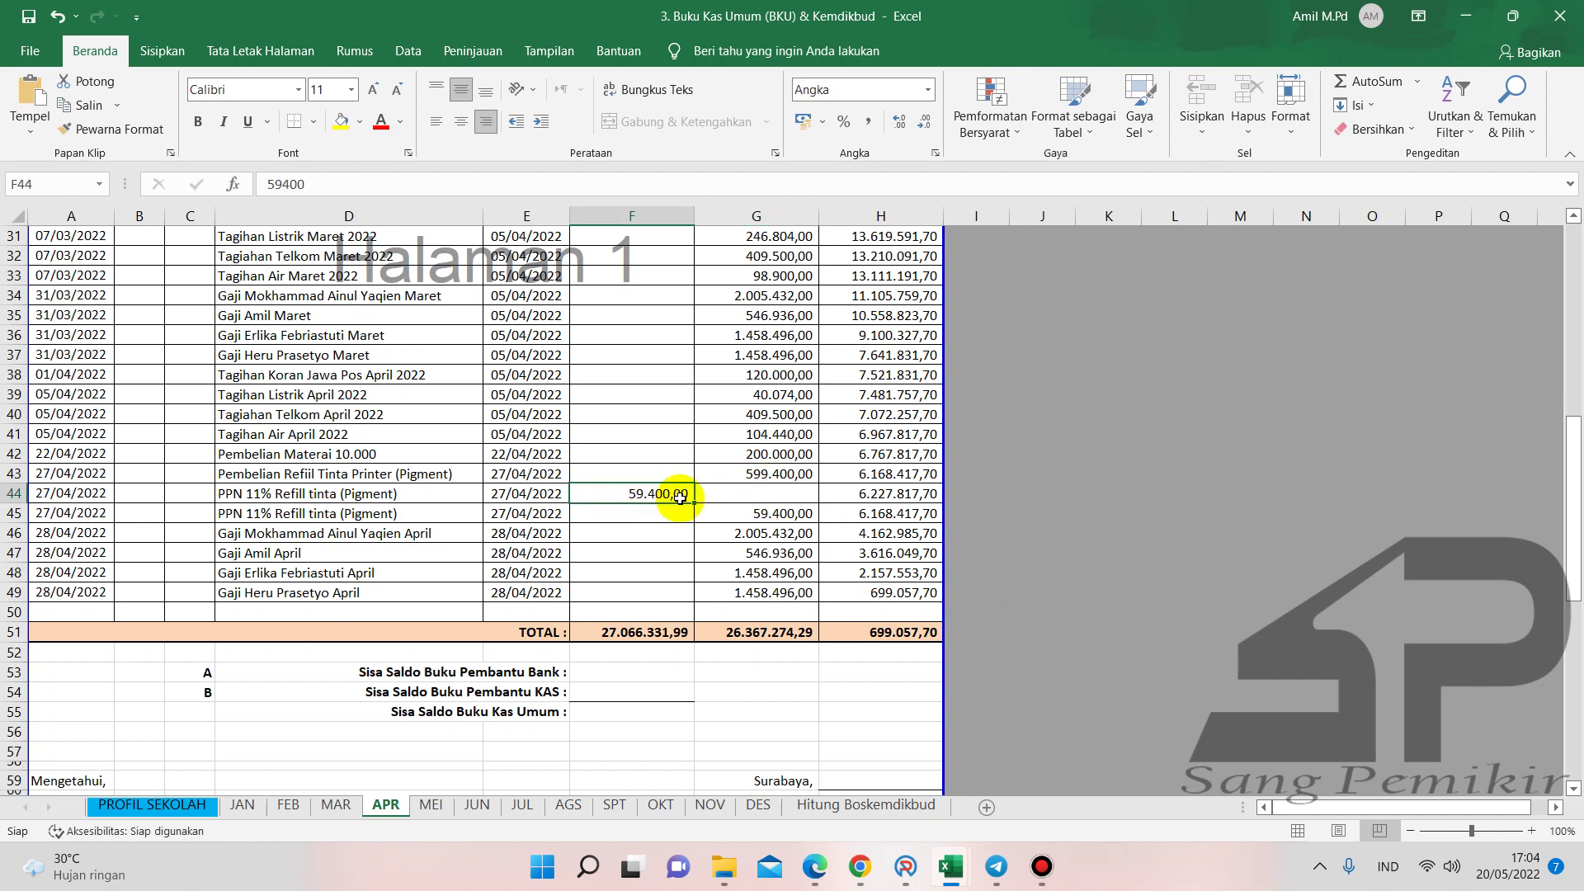
pyautogui.click(655, 591)
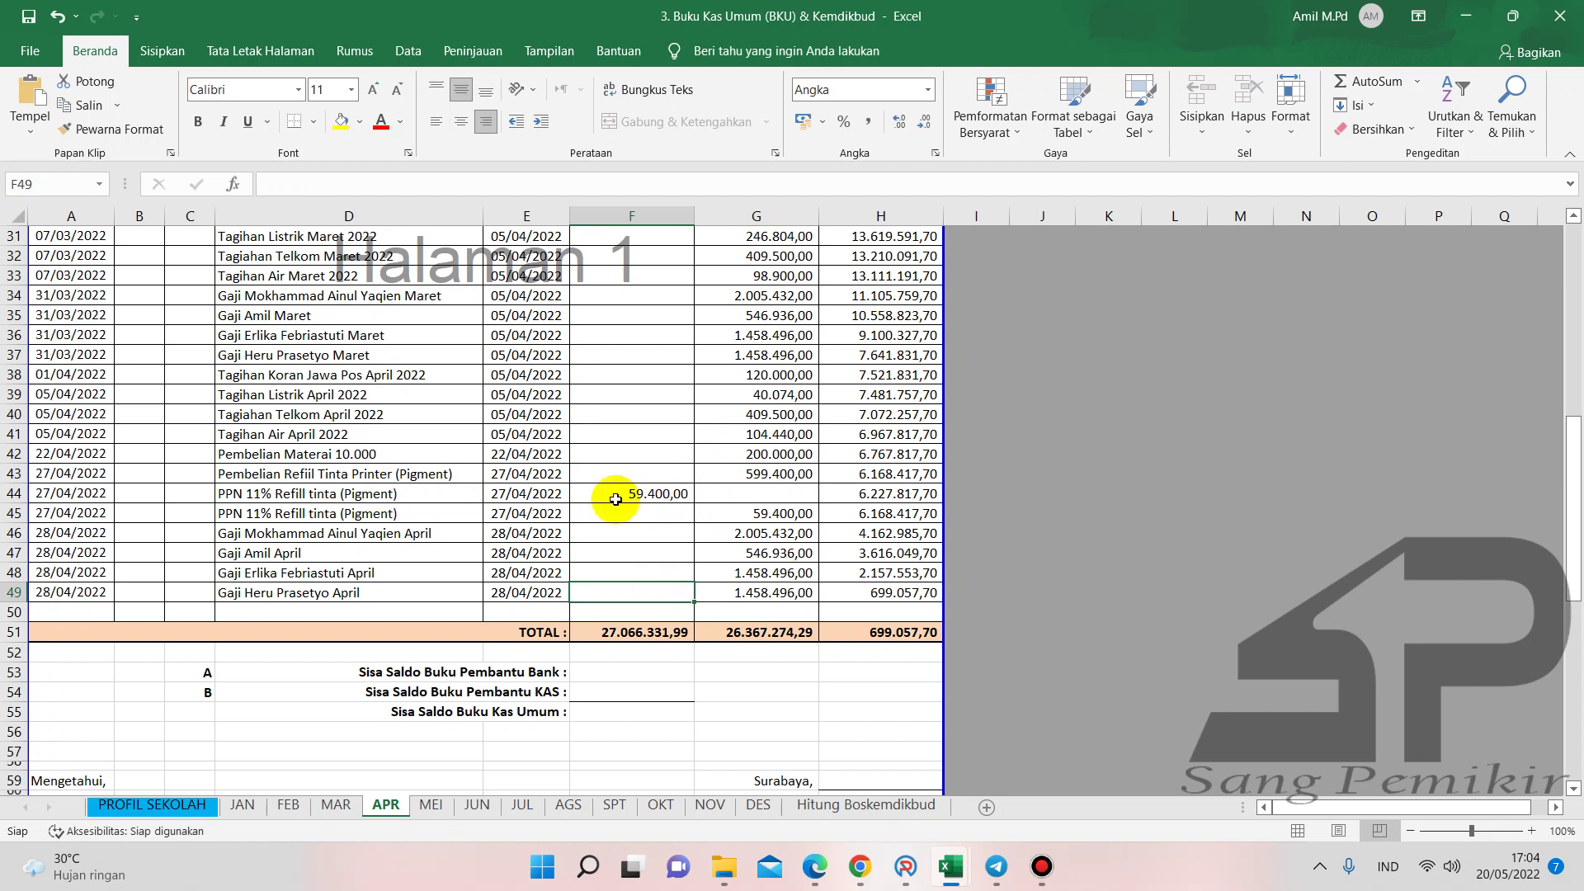
pyautogui.click(729, 517)
pyautogui.click(668, 493)
pyautogui.click(739, 513)
pyautogui.click(602, 490)
pyautogui.click(724, 512)
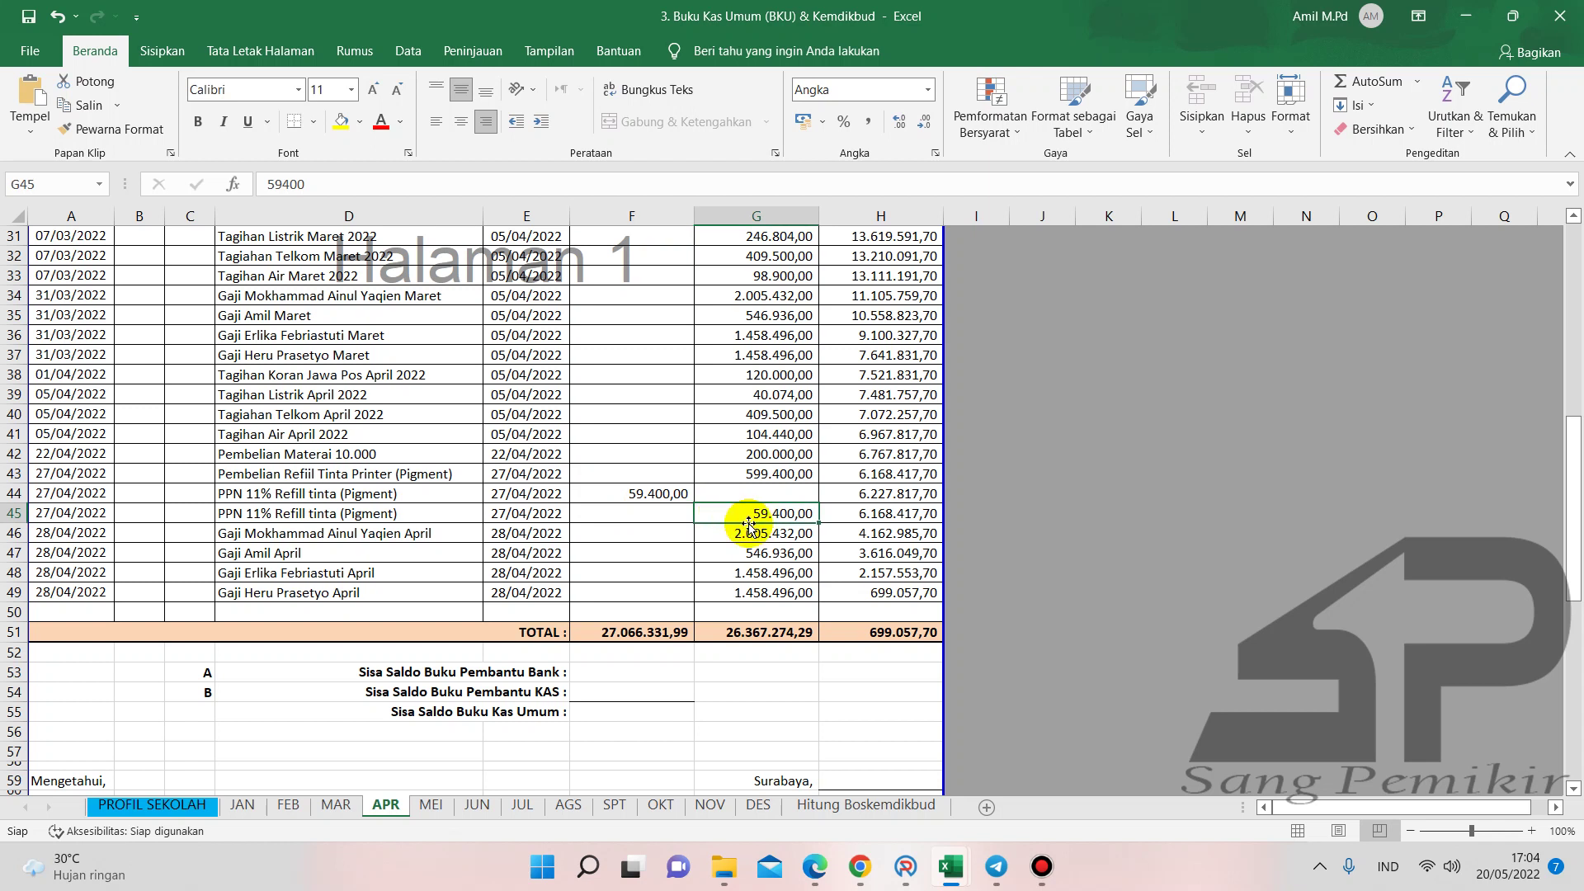
# - Recheck the 599.400 ink refill expense in G43, then return to ARKAS
pyautogui.scroll(8, 833, 536)
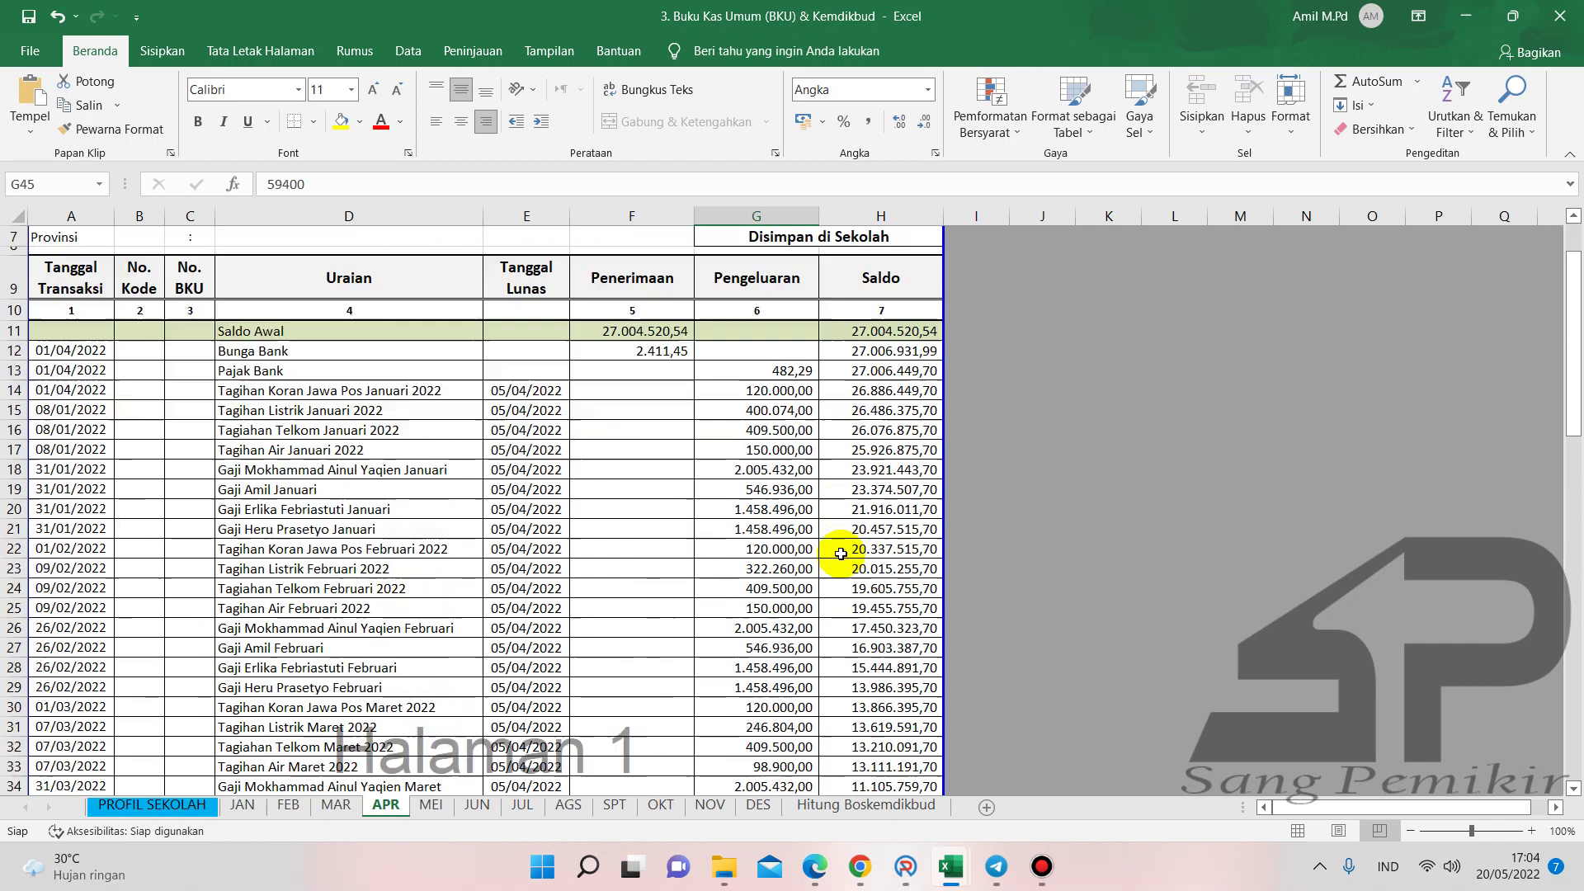
pyautogui.scroll(-6, 841, 554)
pyautogui.click(762, 591)
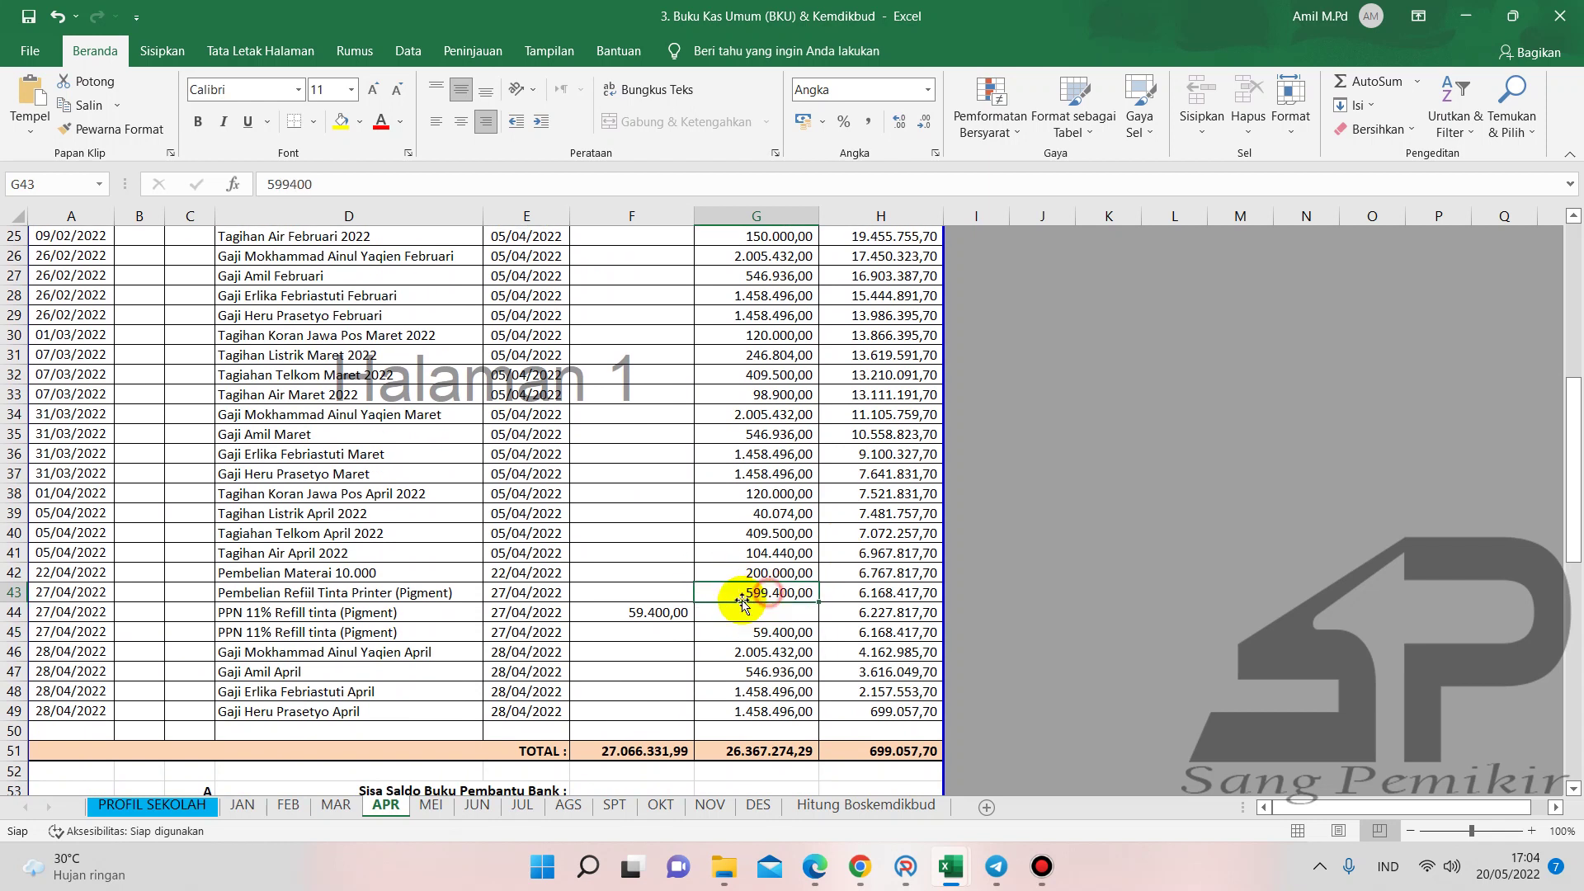
pyautogui.click(901, 876)
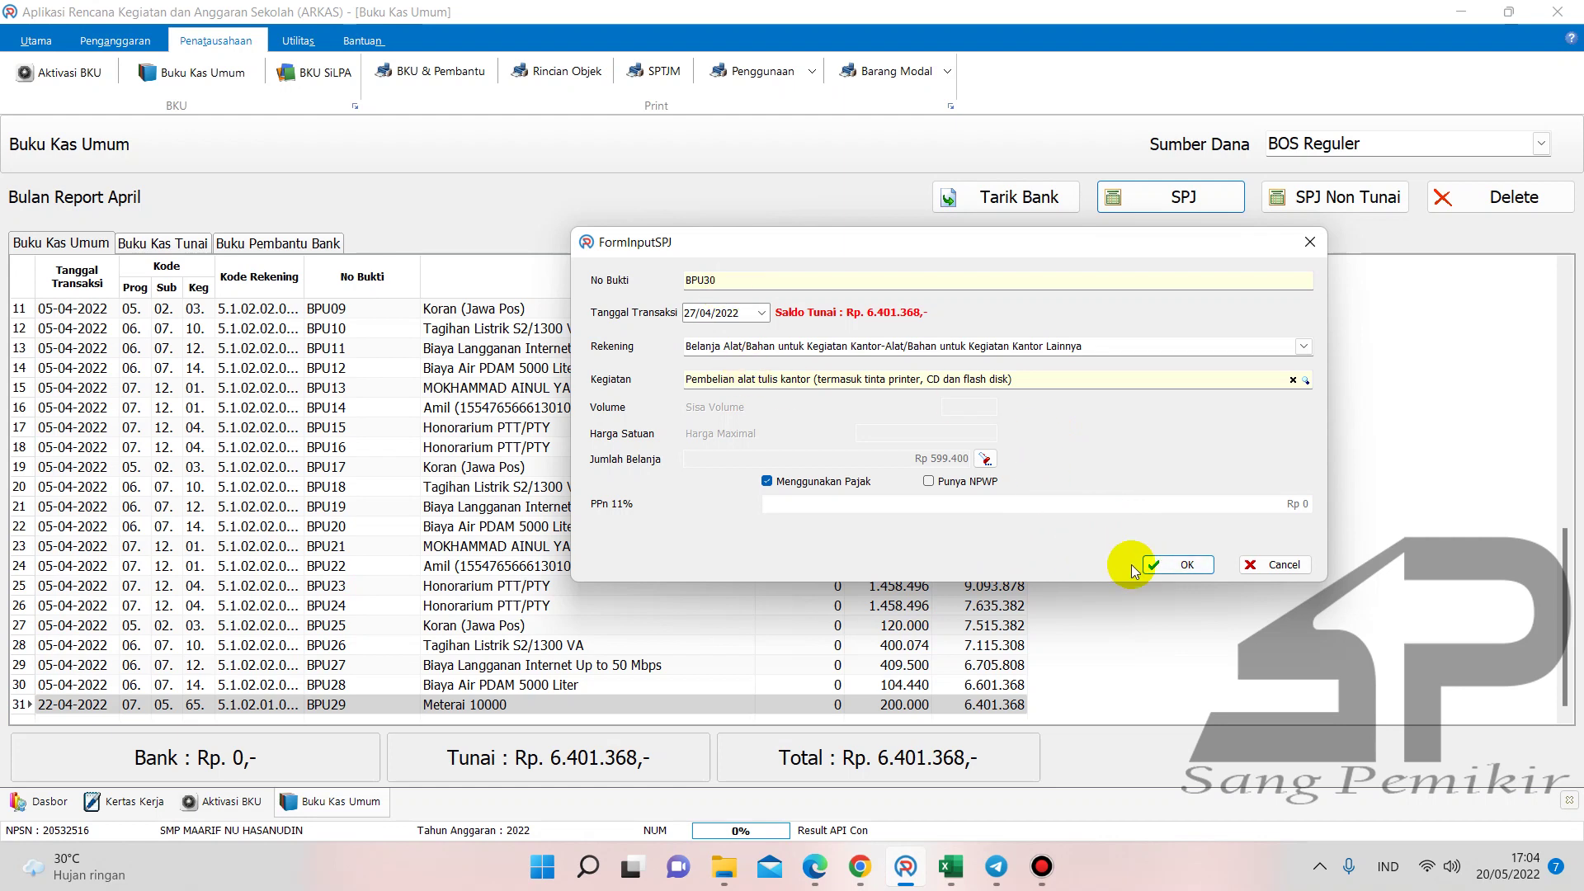
# - Save the BPU30 Refill Tinta Printer entry at 599.400 and begin entry BPU31
pyautogui.click(1148, 564)
pyautogui.moveTo(1559, 334); pyautogui.dragTo(1516, 632)
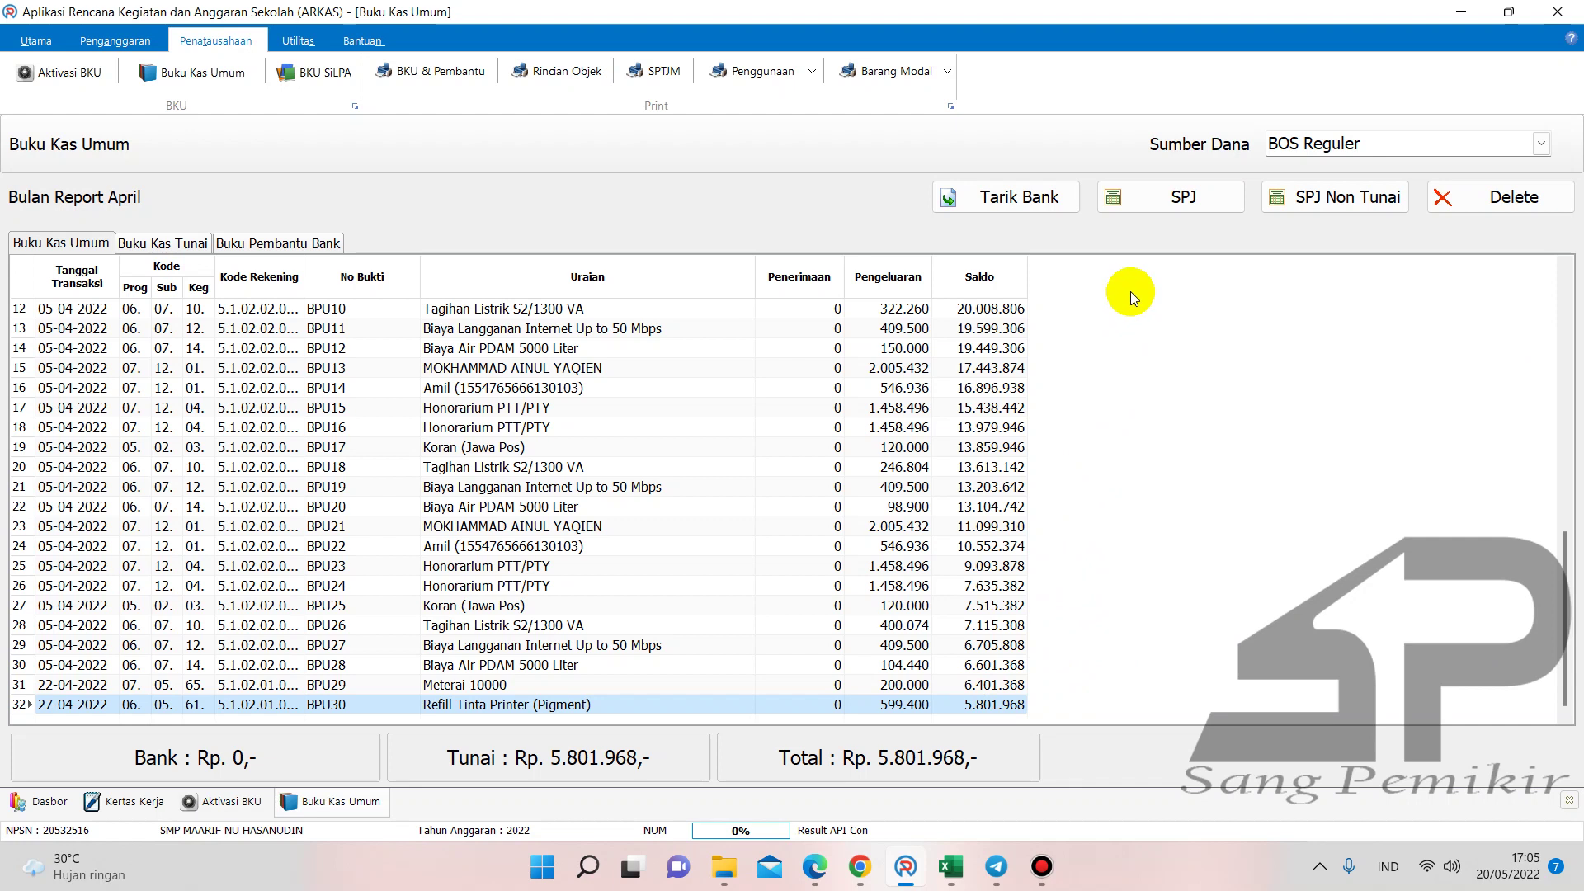
pyautogui.click(1152, 202)
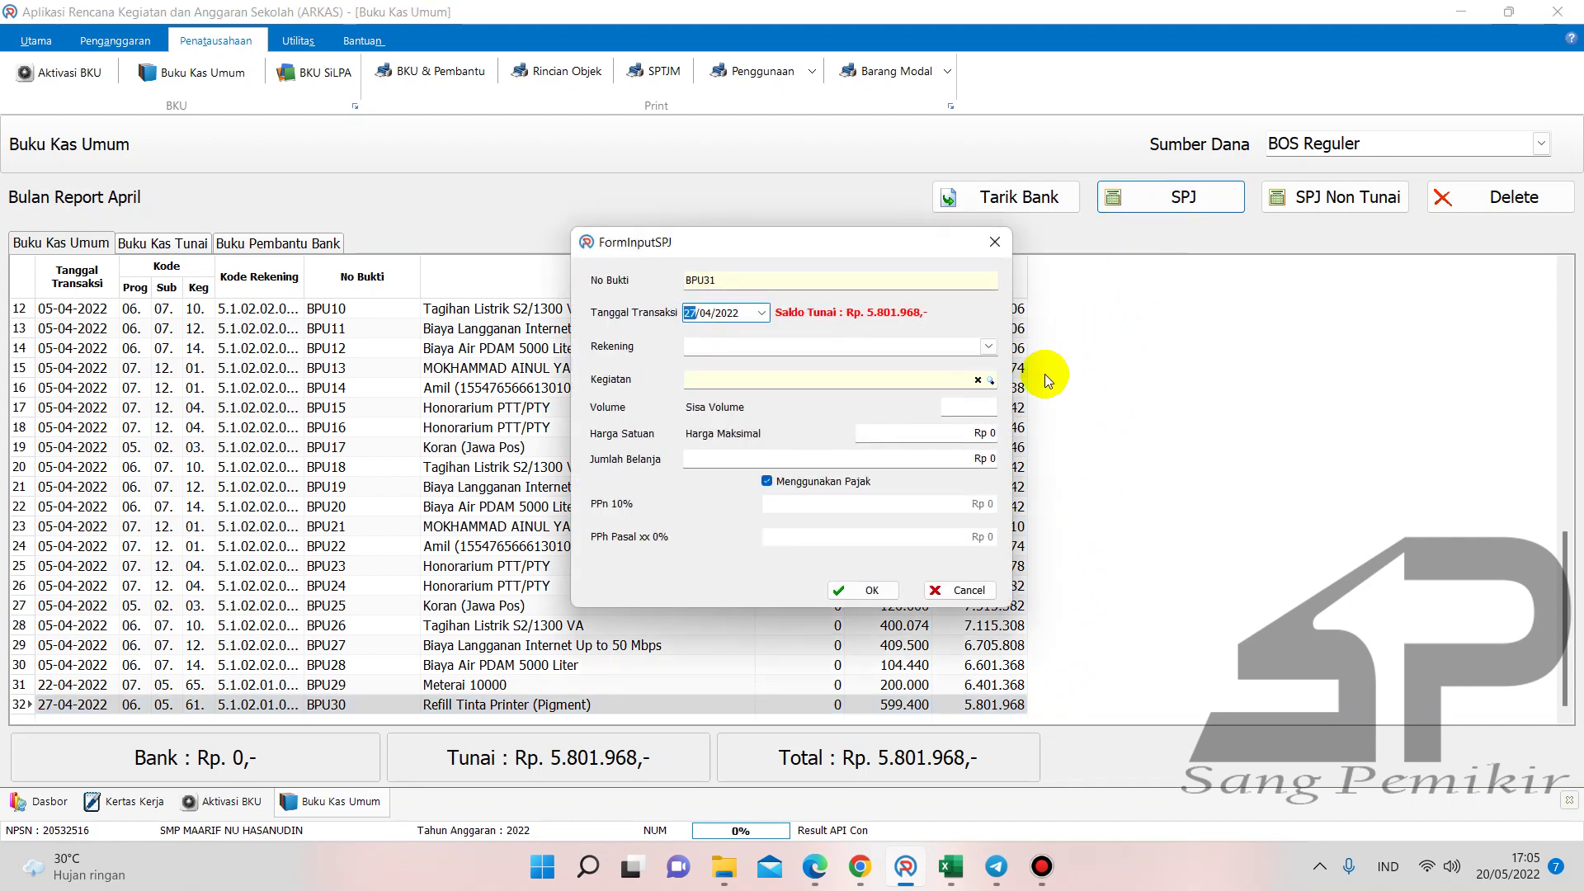
# - Post a tax-free teacher honorarium as BPU31 with volume 44, totaling 2.005.432
pyautogui.click(989, 348)
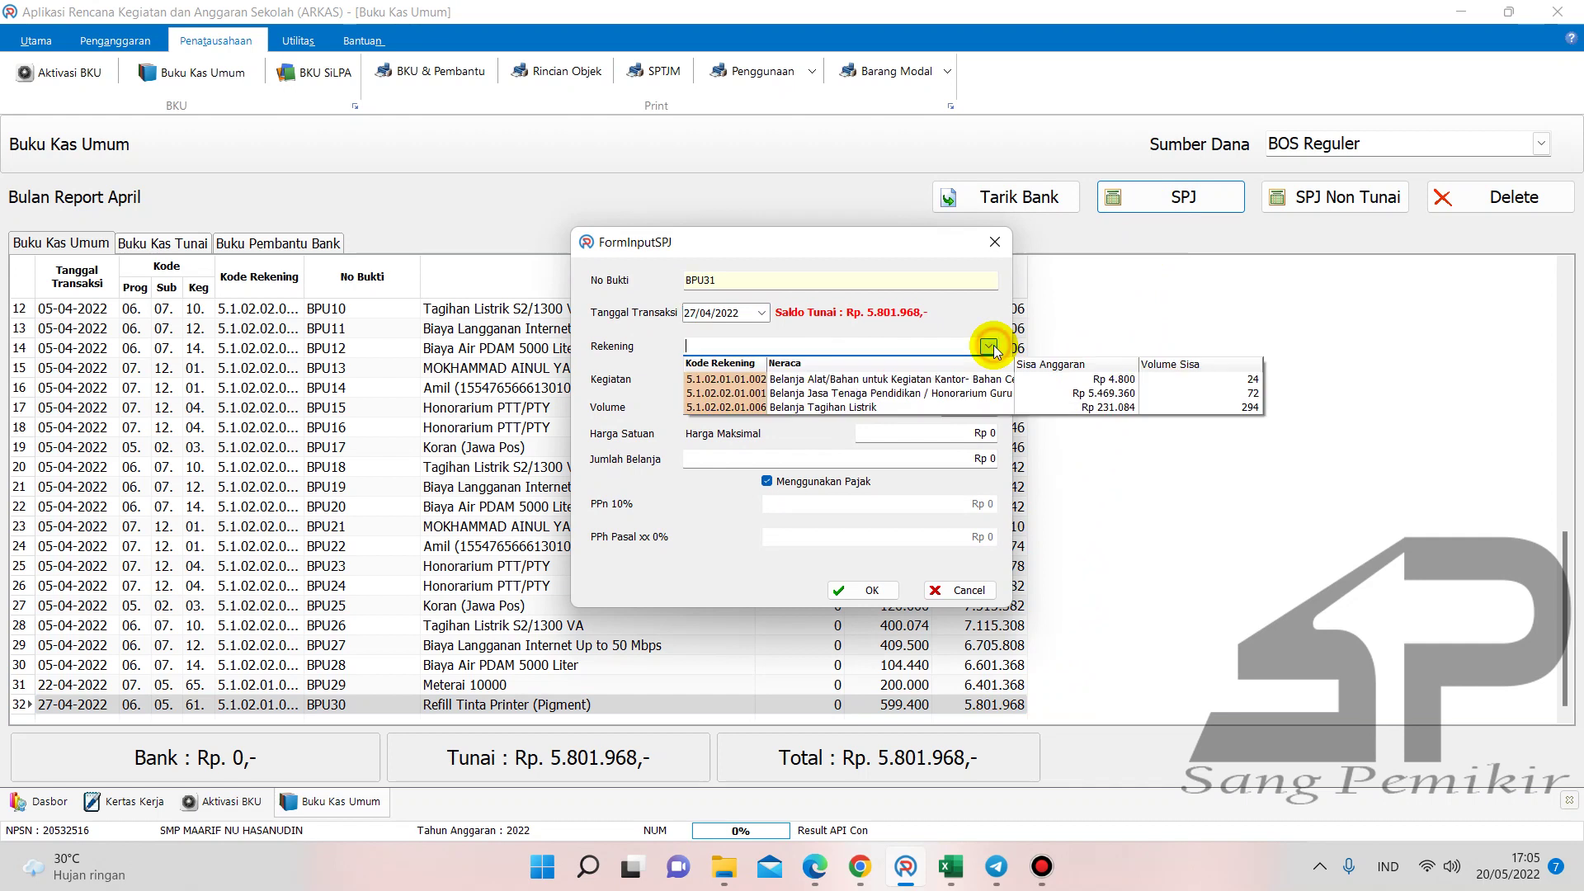
pyautogui.click(993, 393)
pyautogui.click(992, 386)
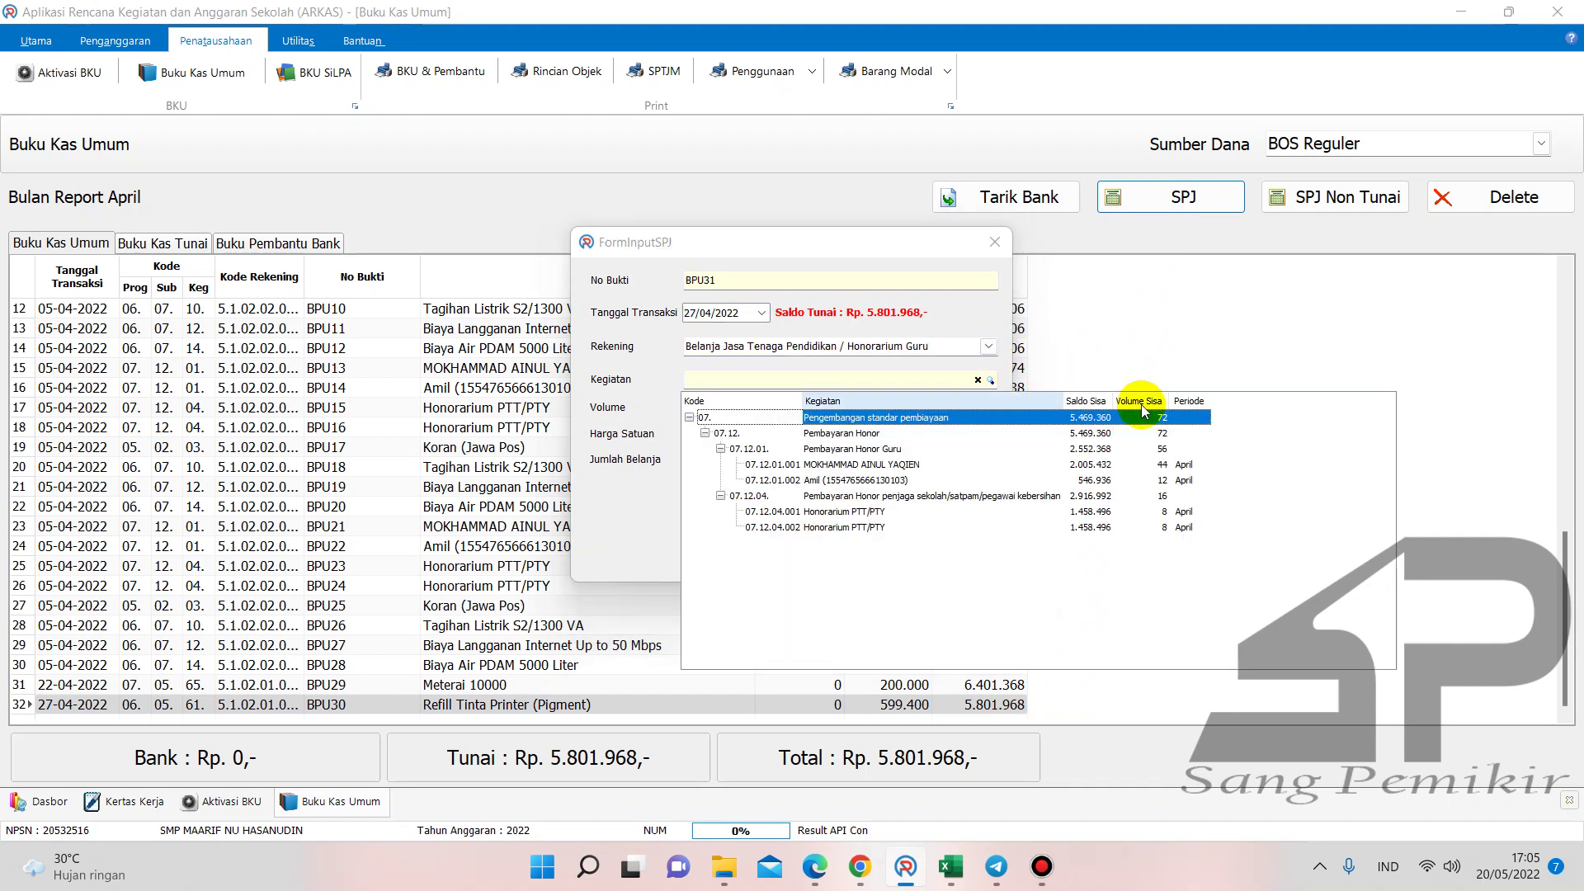
pyautogui.click(1185, 467)
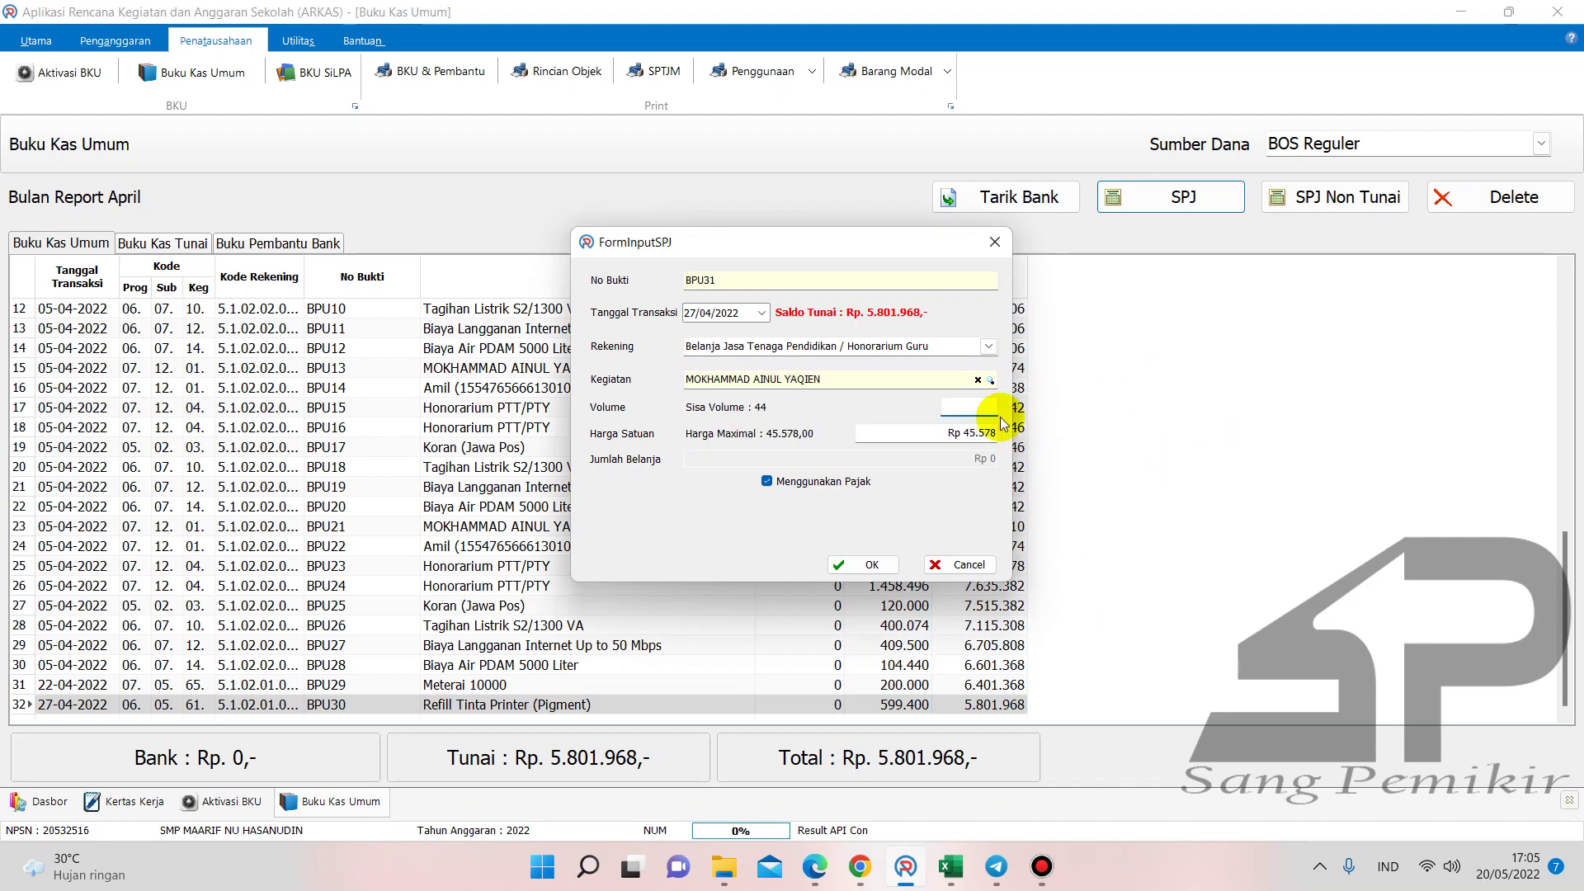
pyautogui.write('44')
pyautogui.click(766, 481)
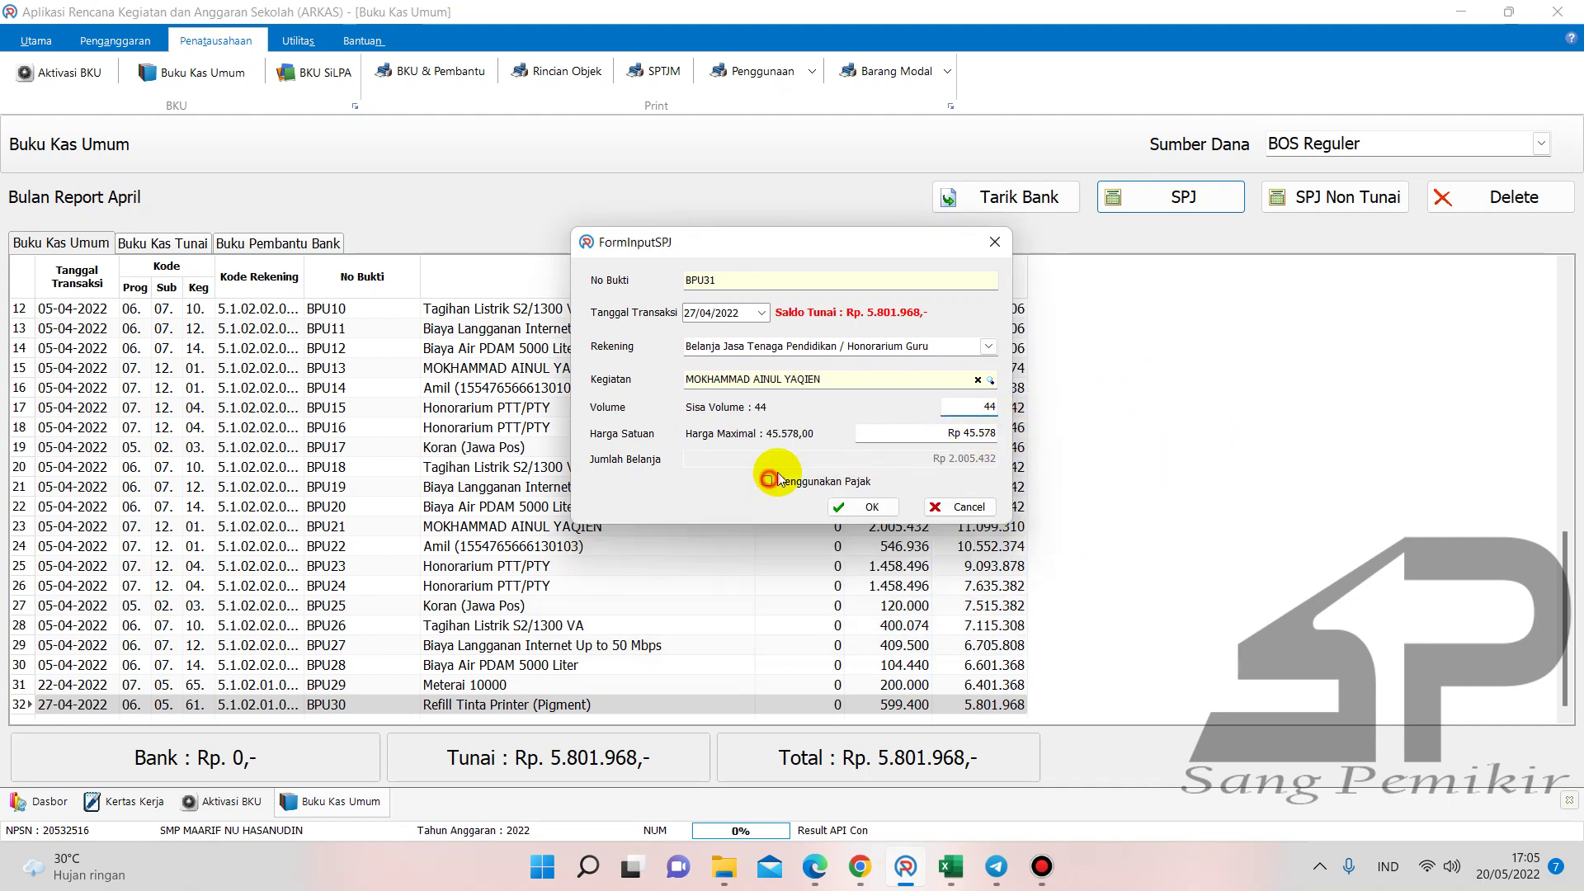
pyautogui.click(867, 506)
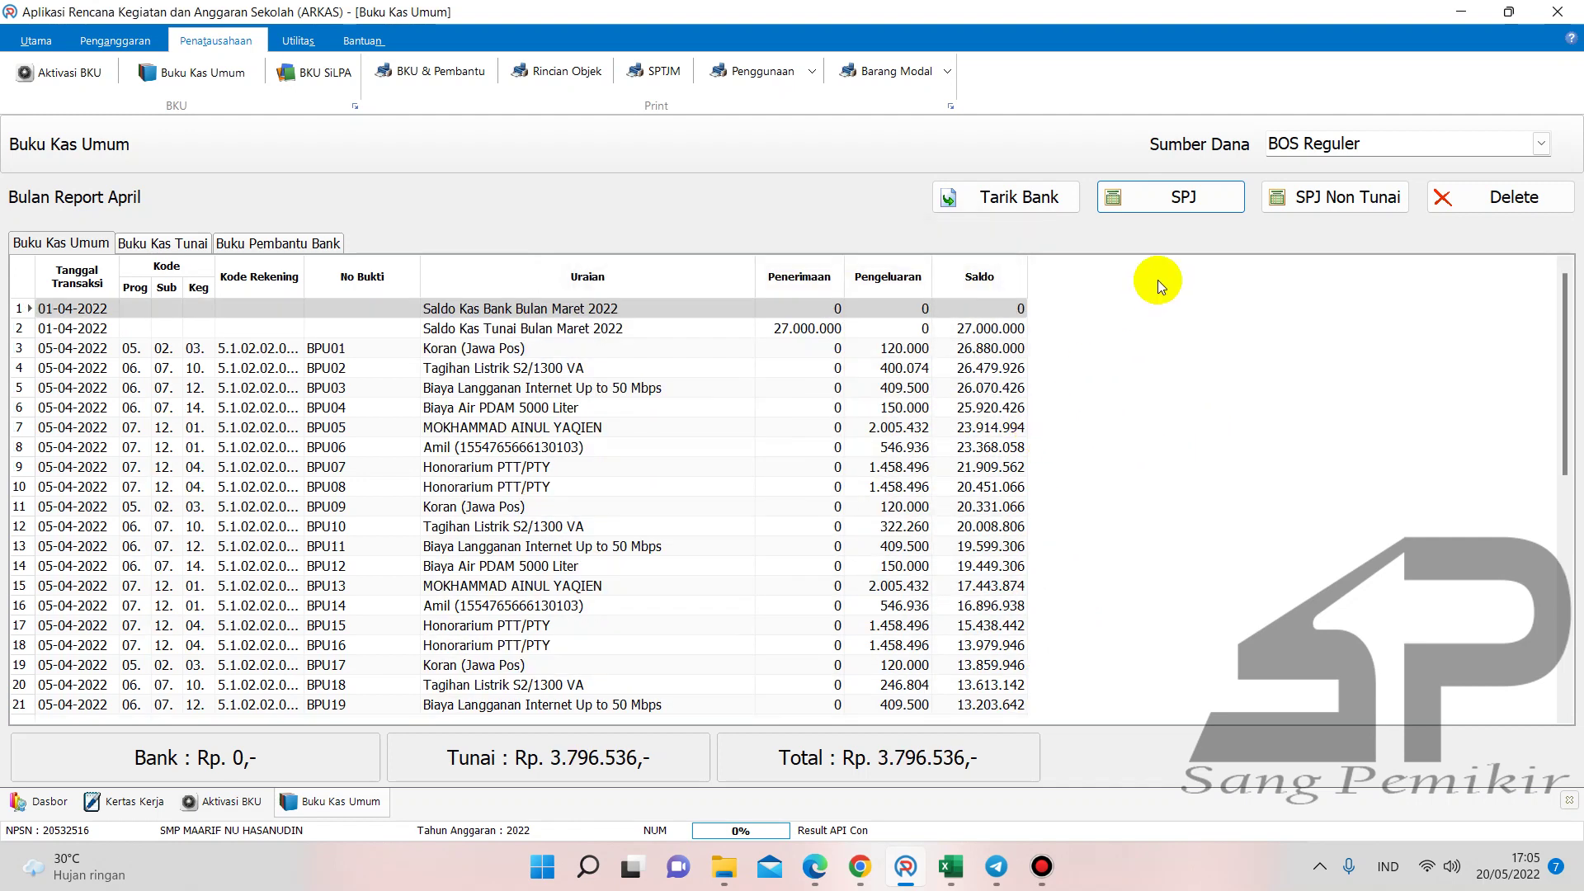
# - Delete the BPU31 entry, returning cash to Rp 5.801.968
pyautogui.click(1559, 462)
pyautogui.scroll(-15, 907, 660)
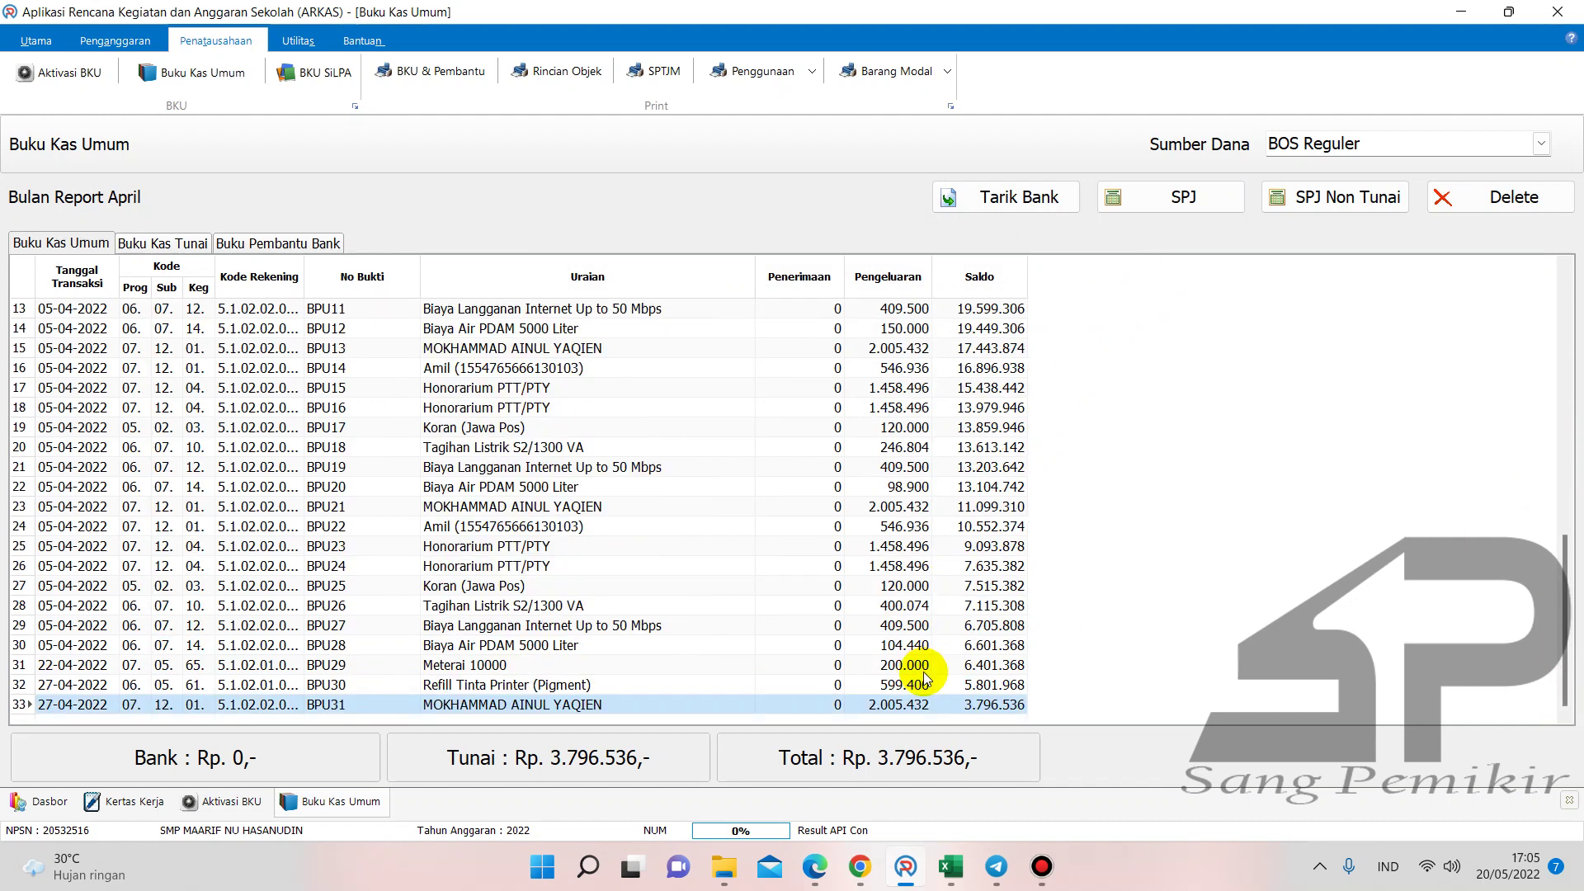
pyautogui.click(1486, 196)
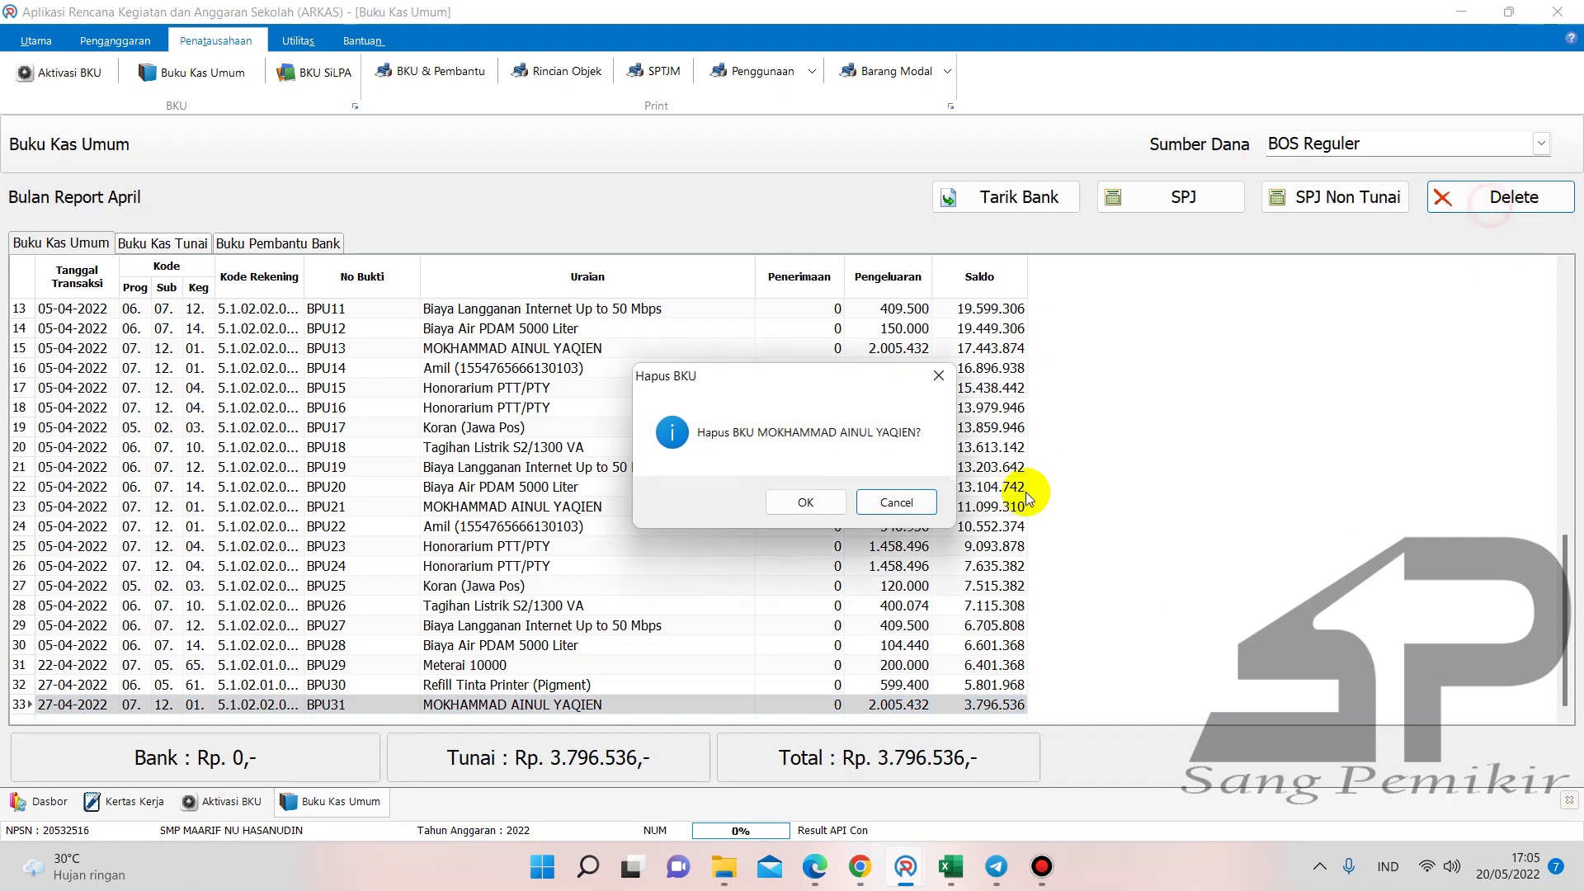
pyautogui.click(775, 507)
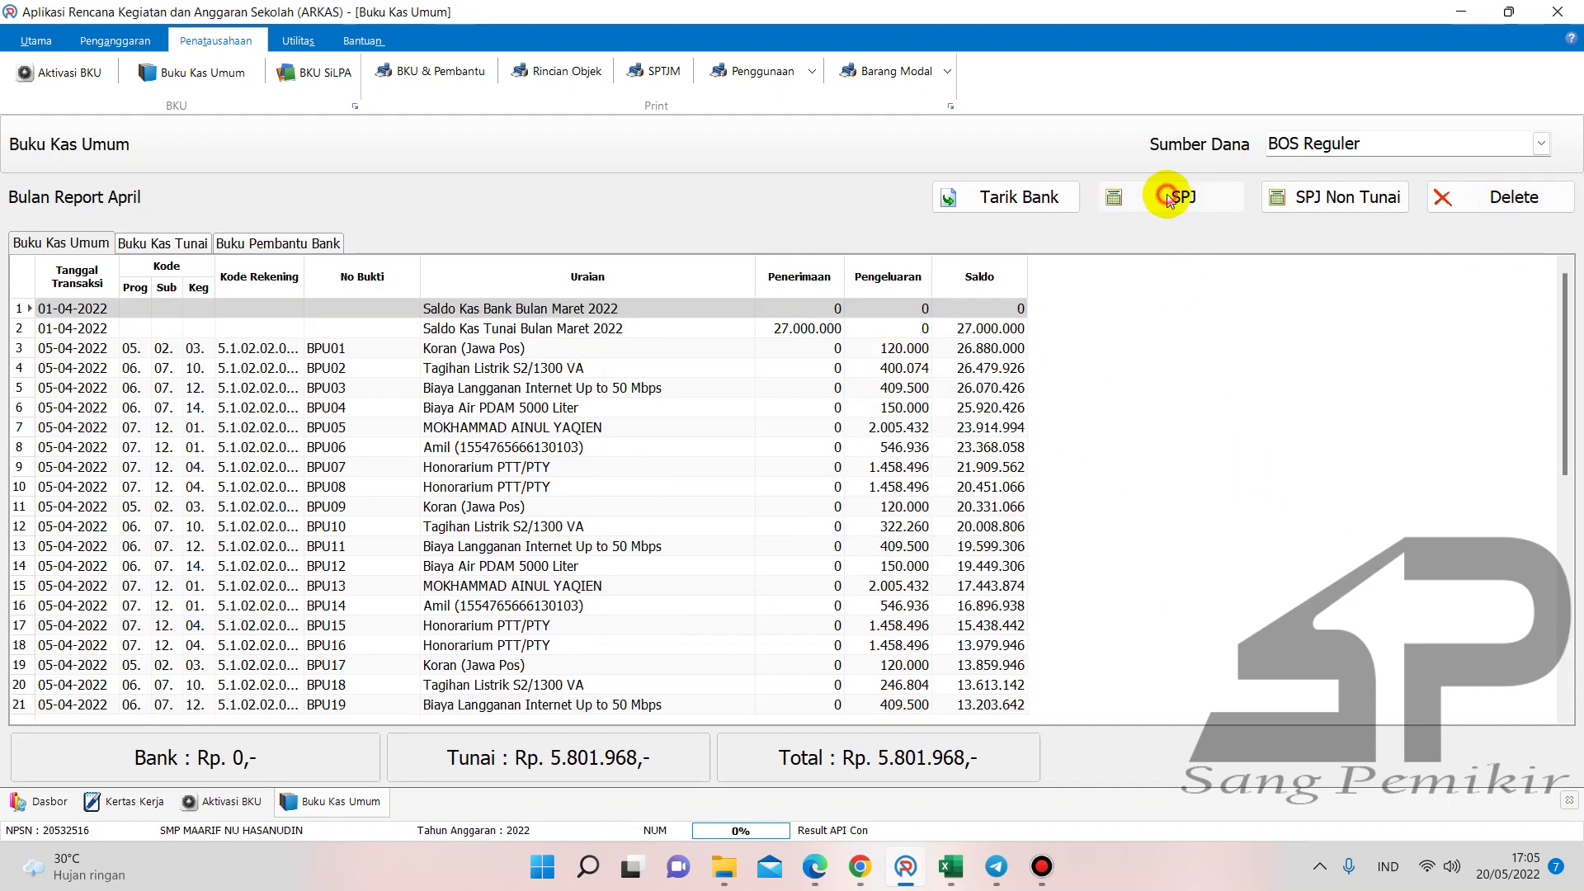
# - Record a tax-free Honorarium Guru entry dated 28/04/2022
pyautogui.click(1167, 198)
pyautogui.click(987, 346)
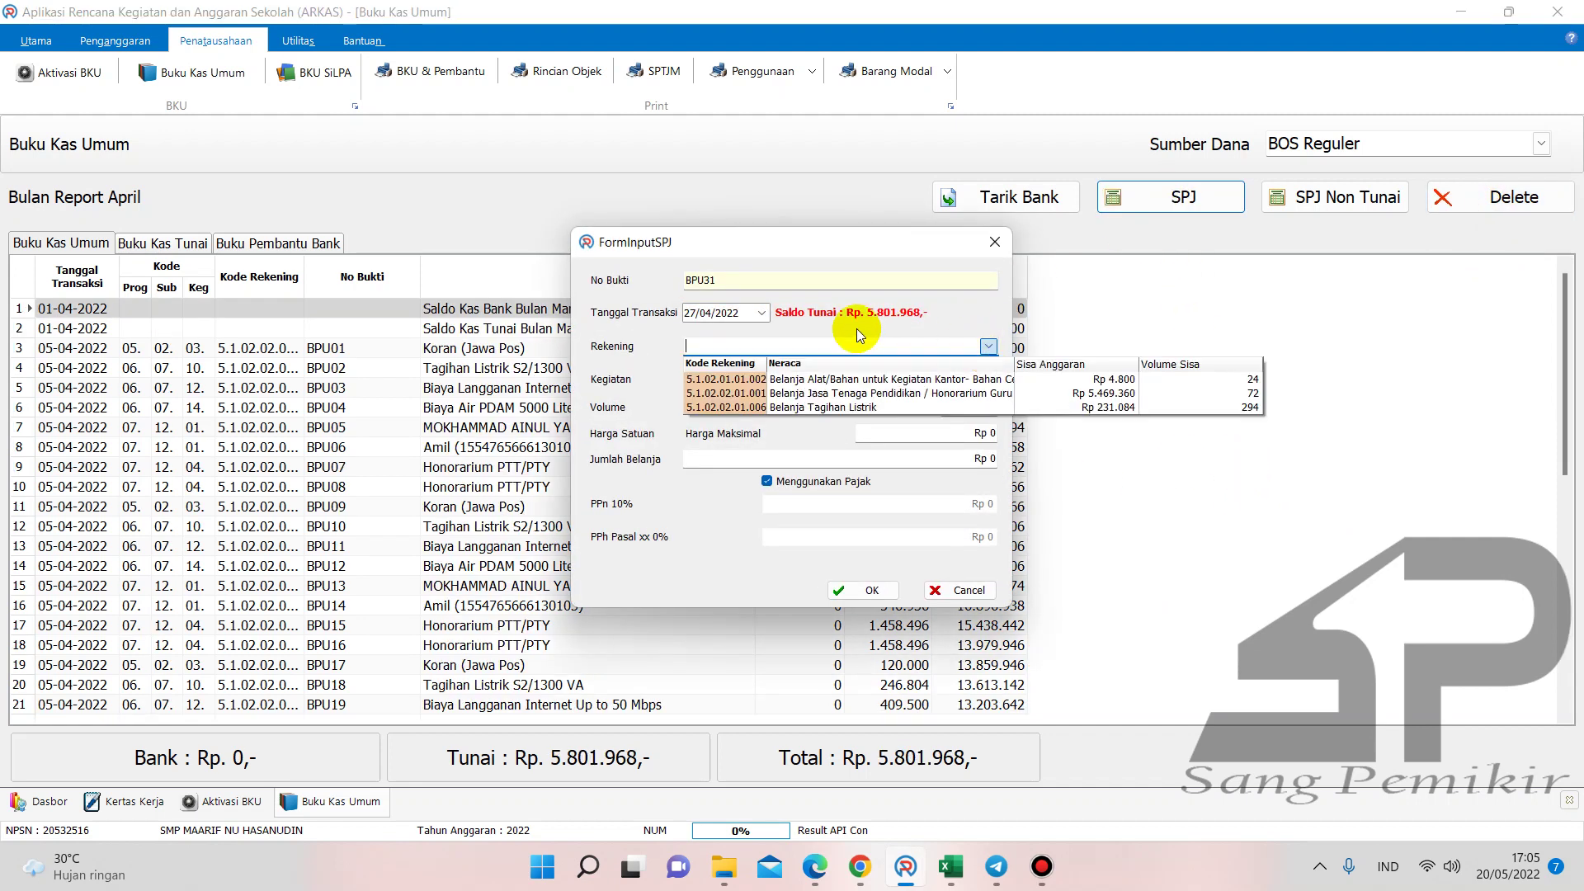
pyautogui.click(688, 314)
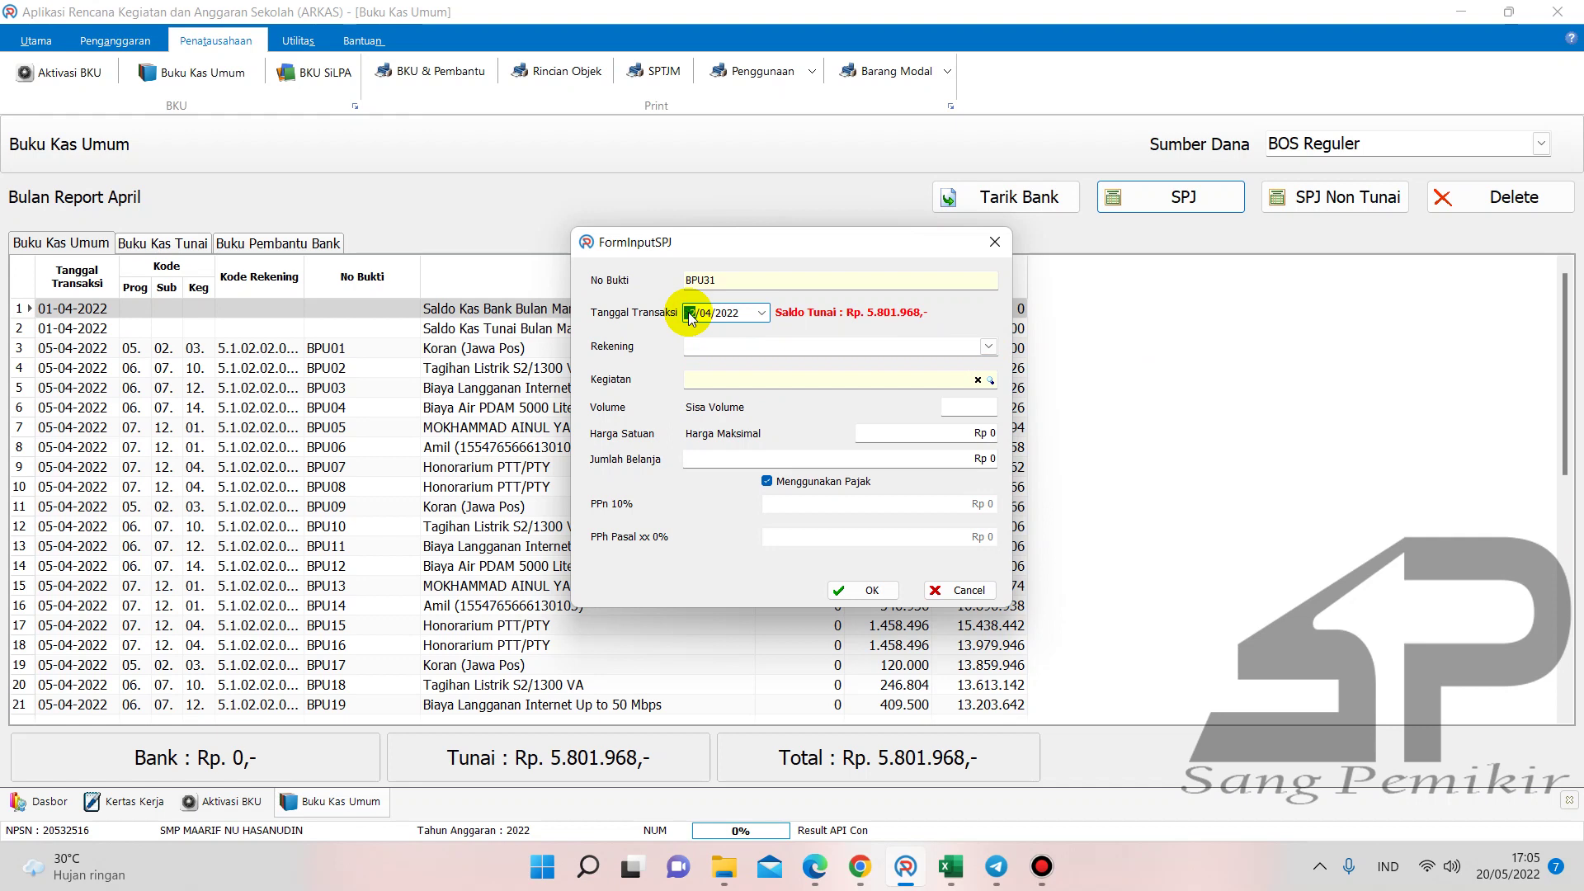
pyautogui.write('28')
pyautogui.click(989, 347)
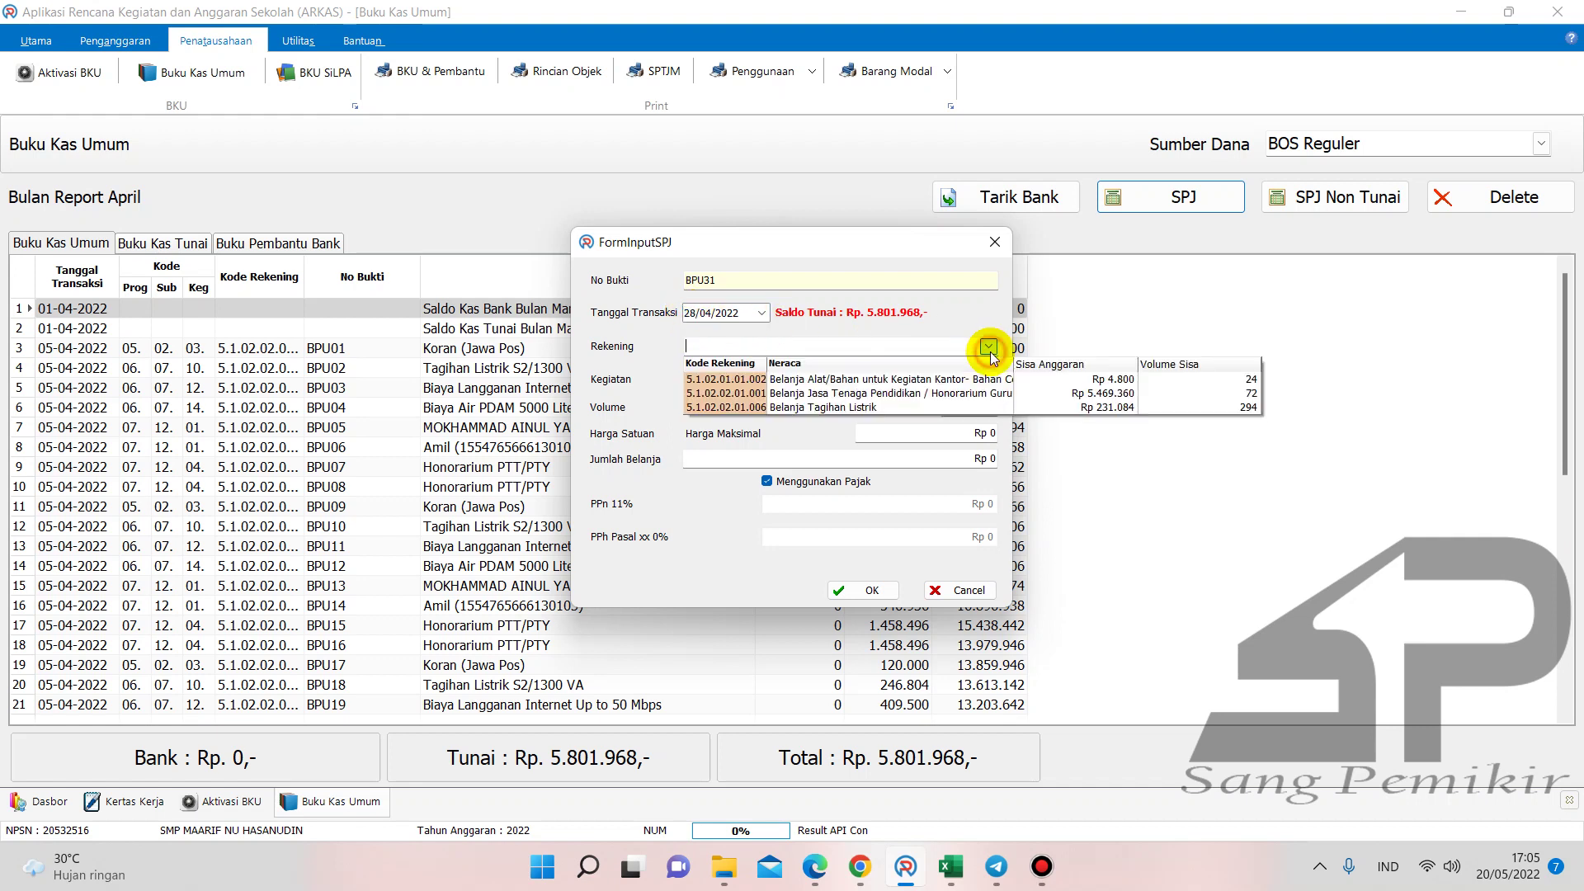
pyautogui.click(974, 395)
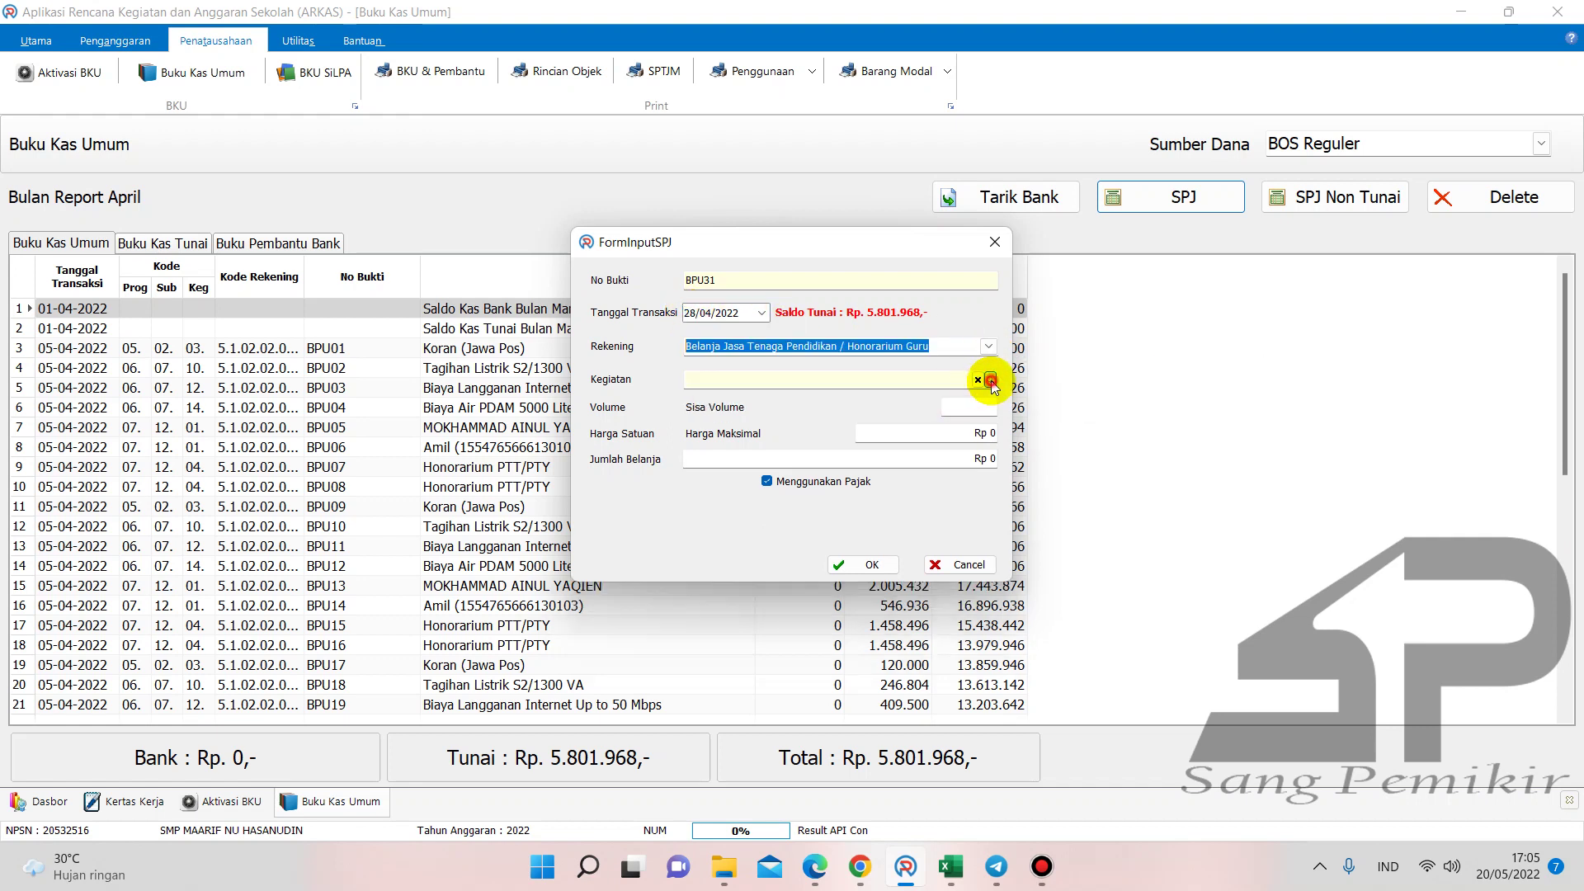
pyautogui.click(990, 381)
pyautogui.click(1188, 466)
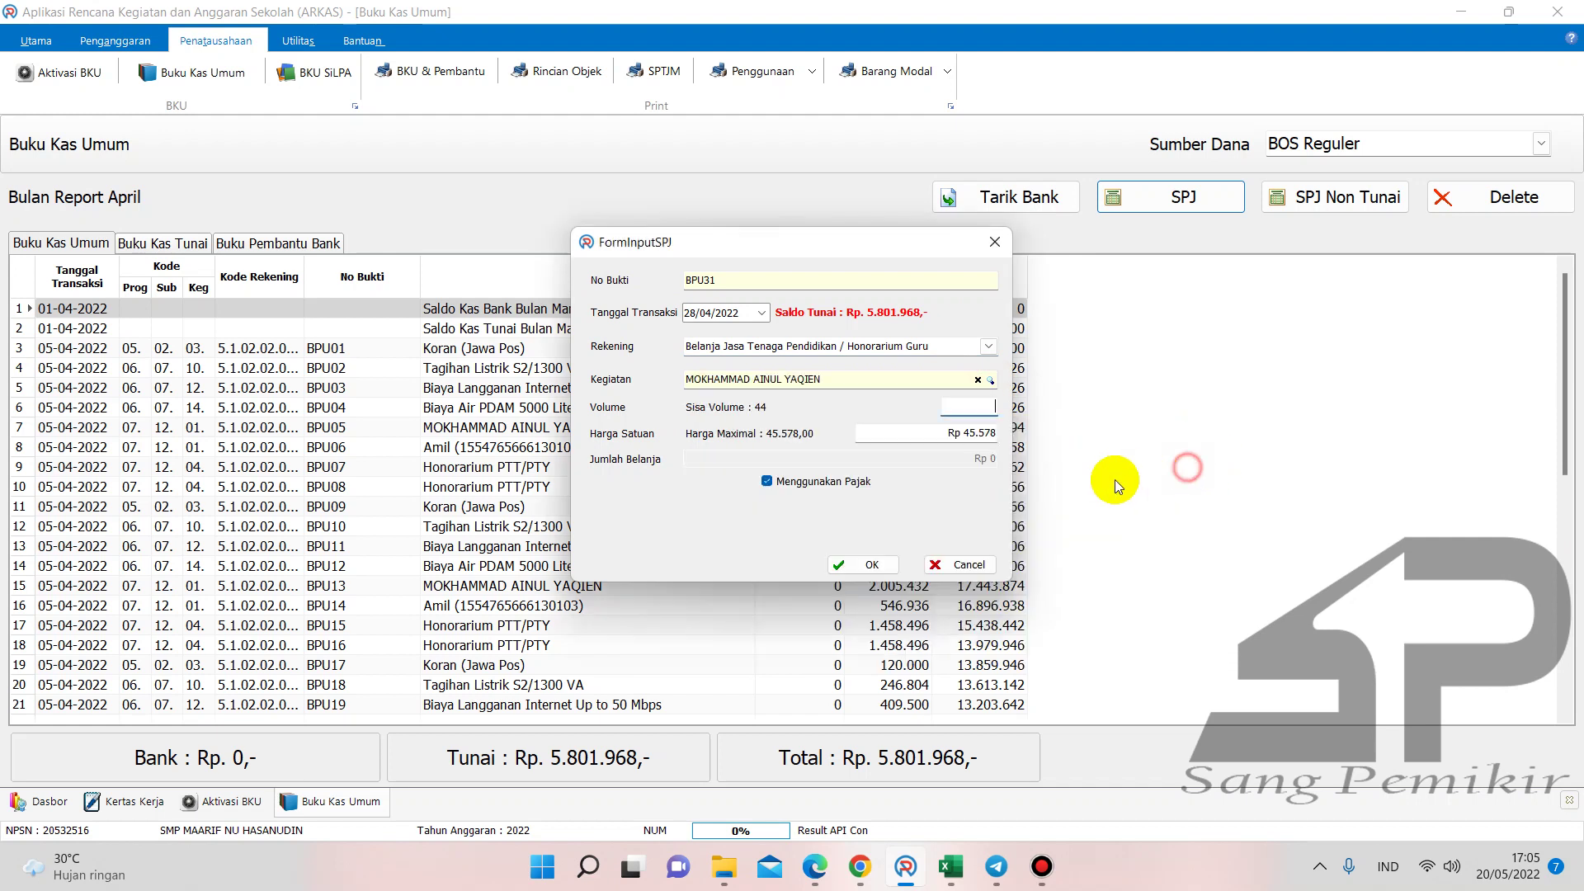
pyautogui.click(785, 481)
pyautogui.click(851, 515)
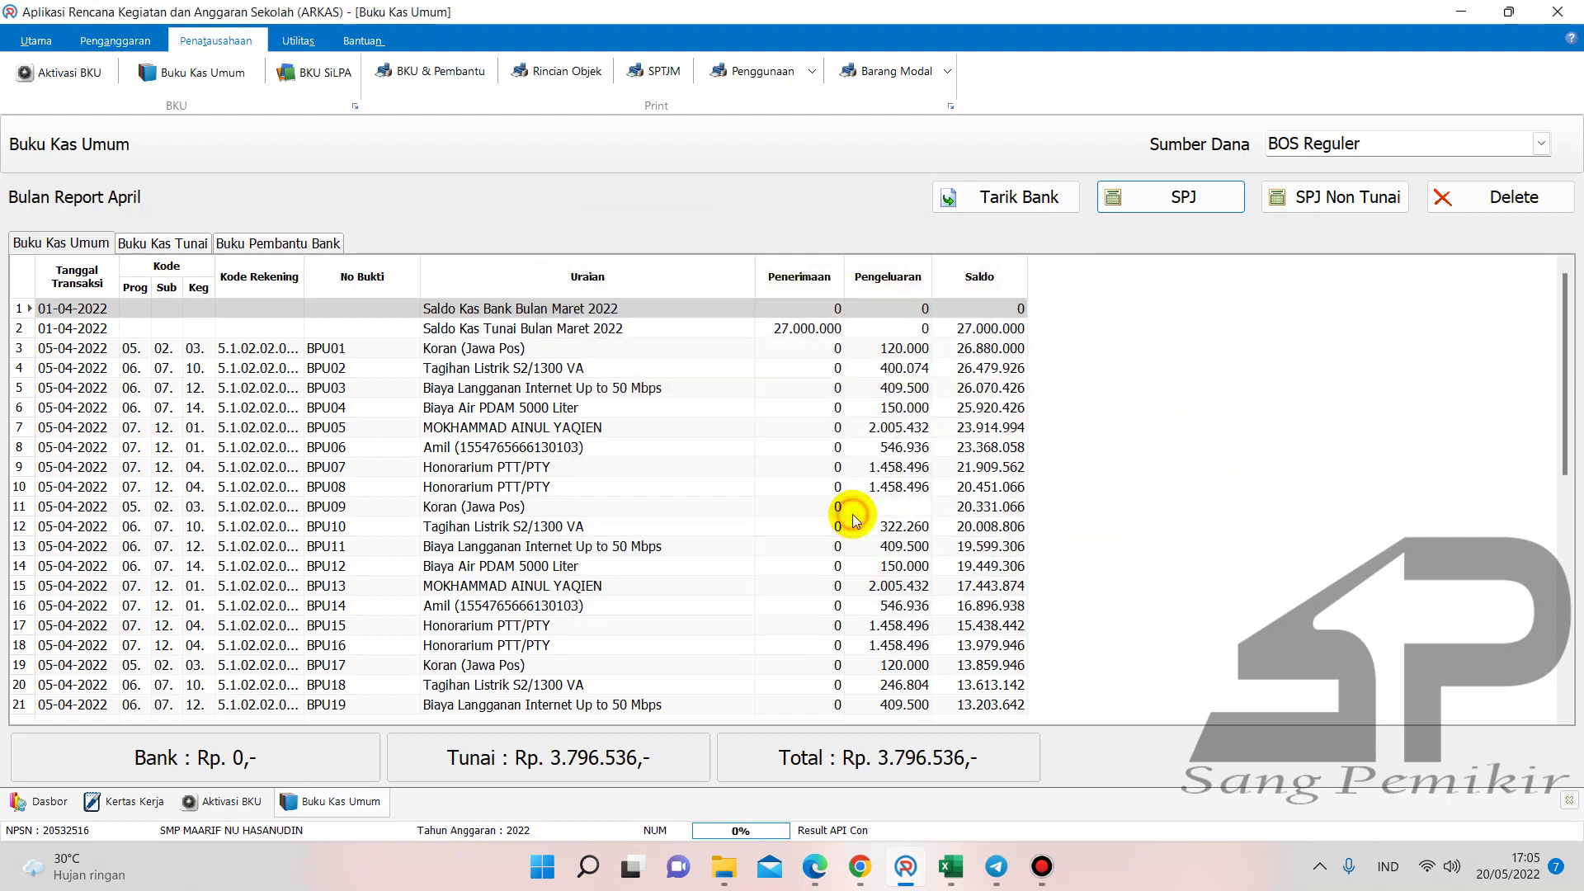
# - Record a tax-free Amil honorarium entry, correcting its volume to 11
pyautogui.click(1144, 208)
pyautogui.click(988, 347)
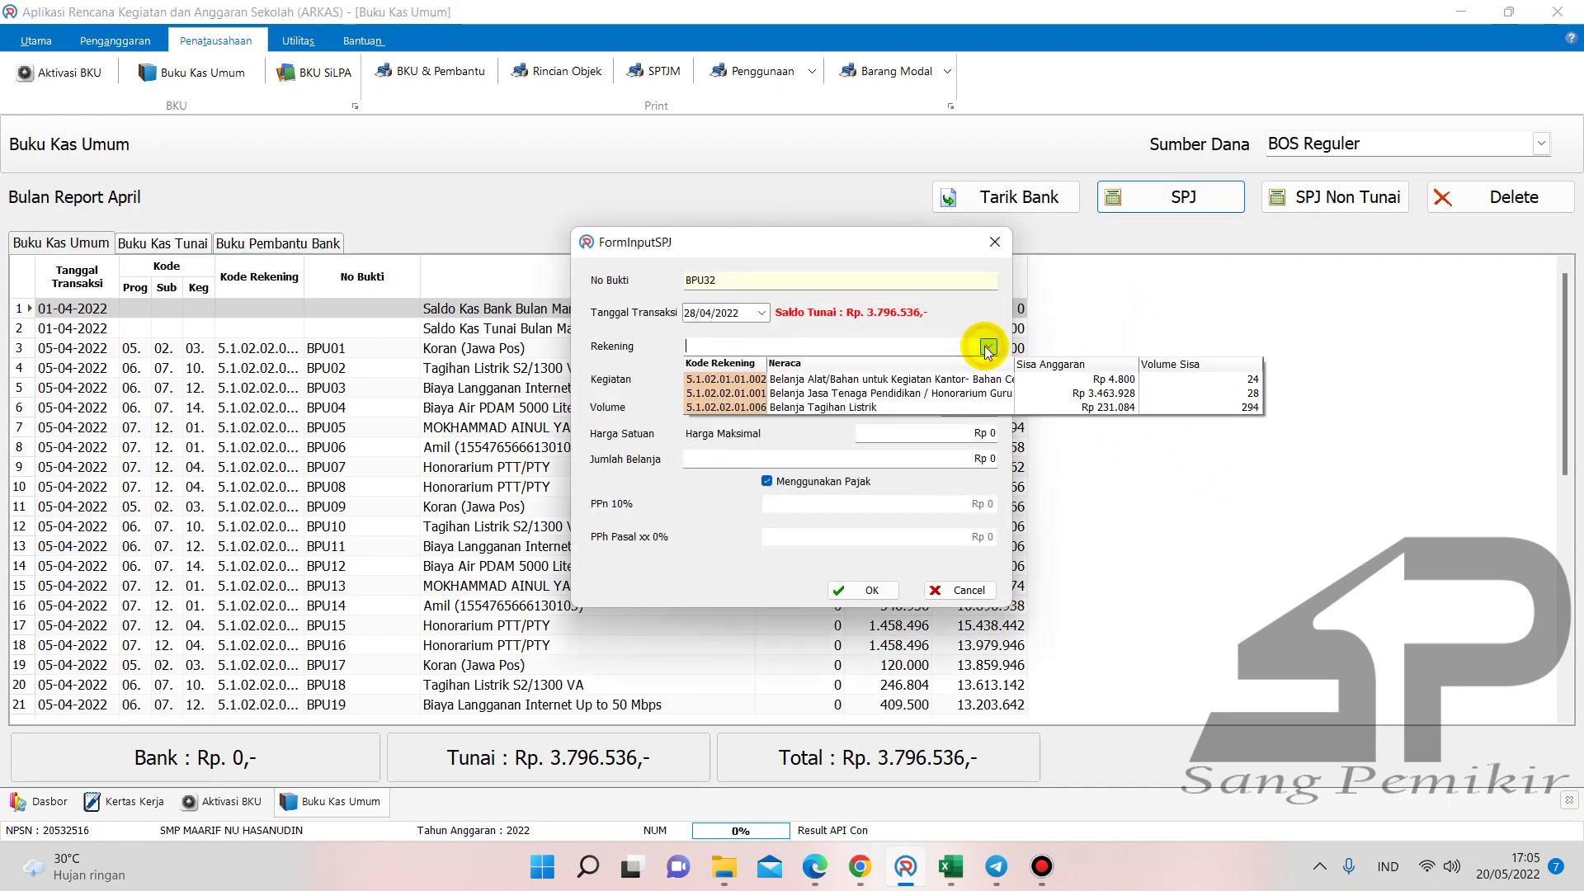
pyautogui.click(1045, 394)
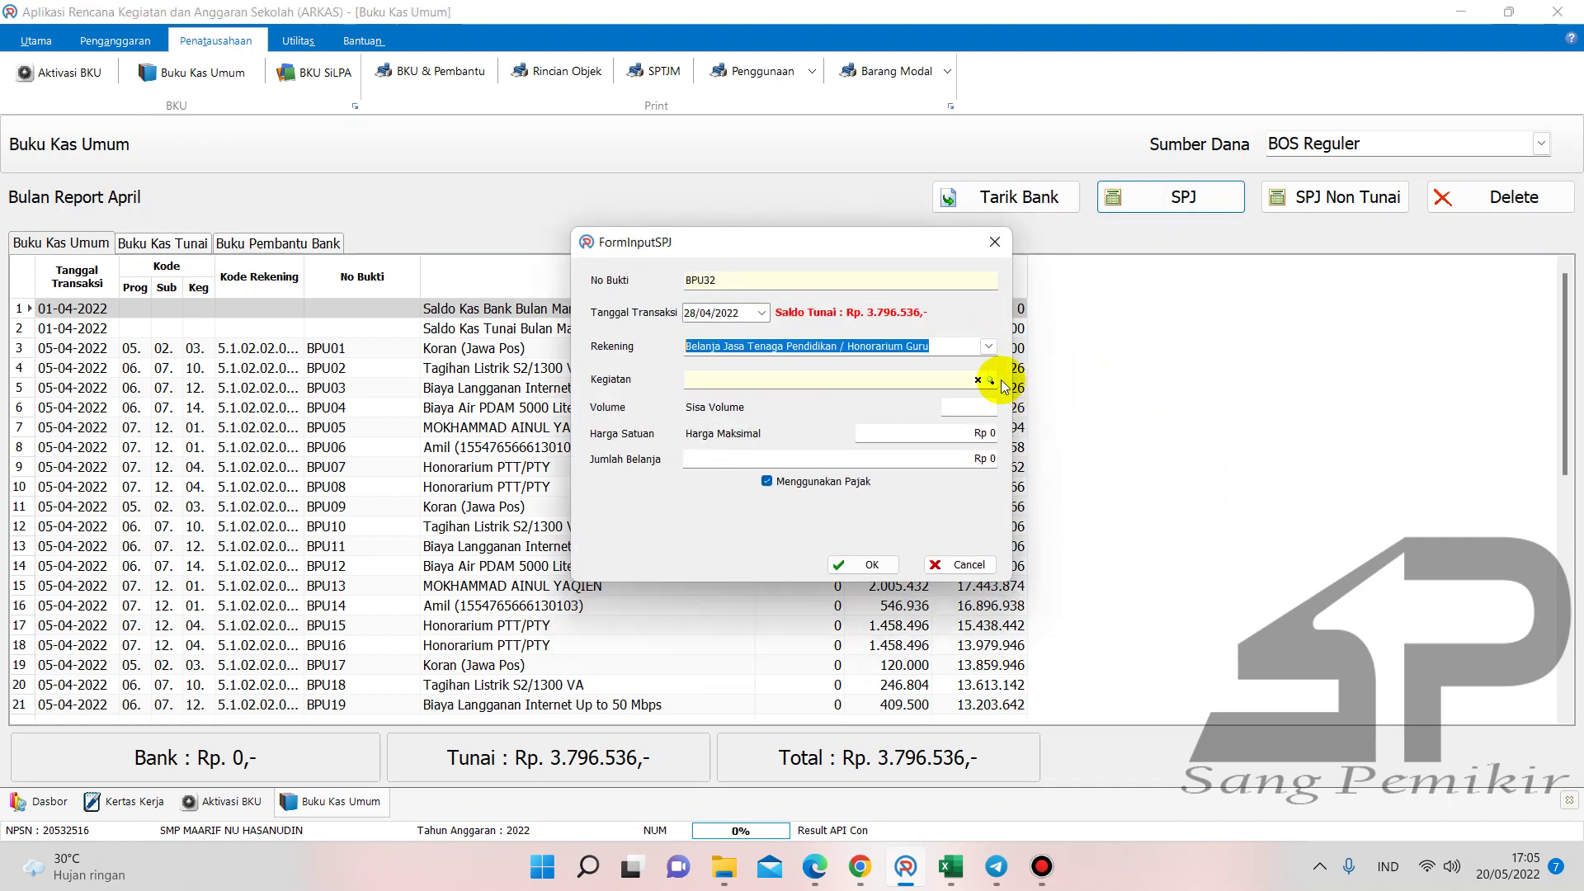
pyautogui.click(990, 380)
pyautogui.doubleClick(1183, 463)
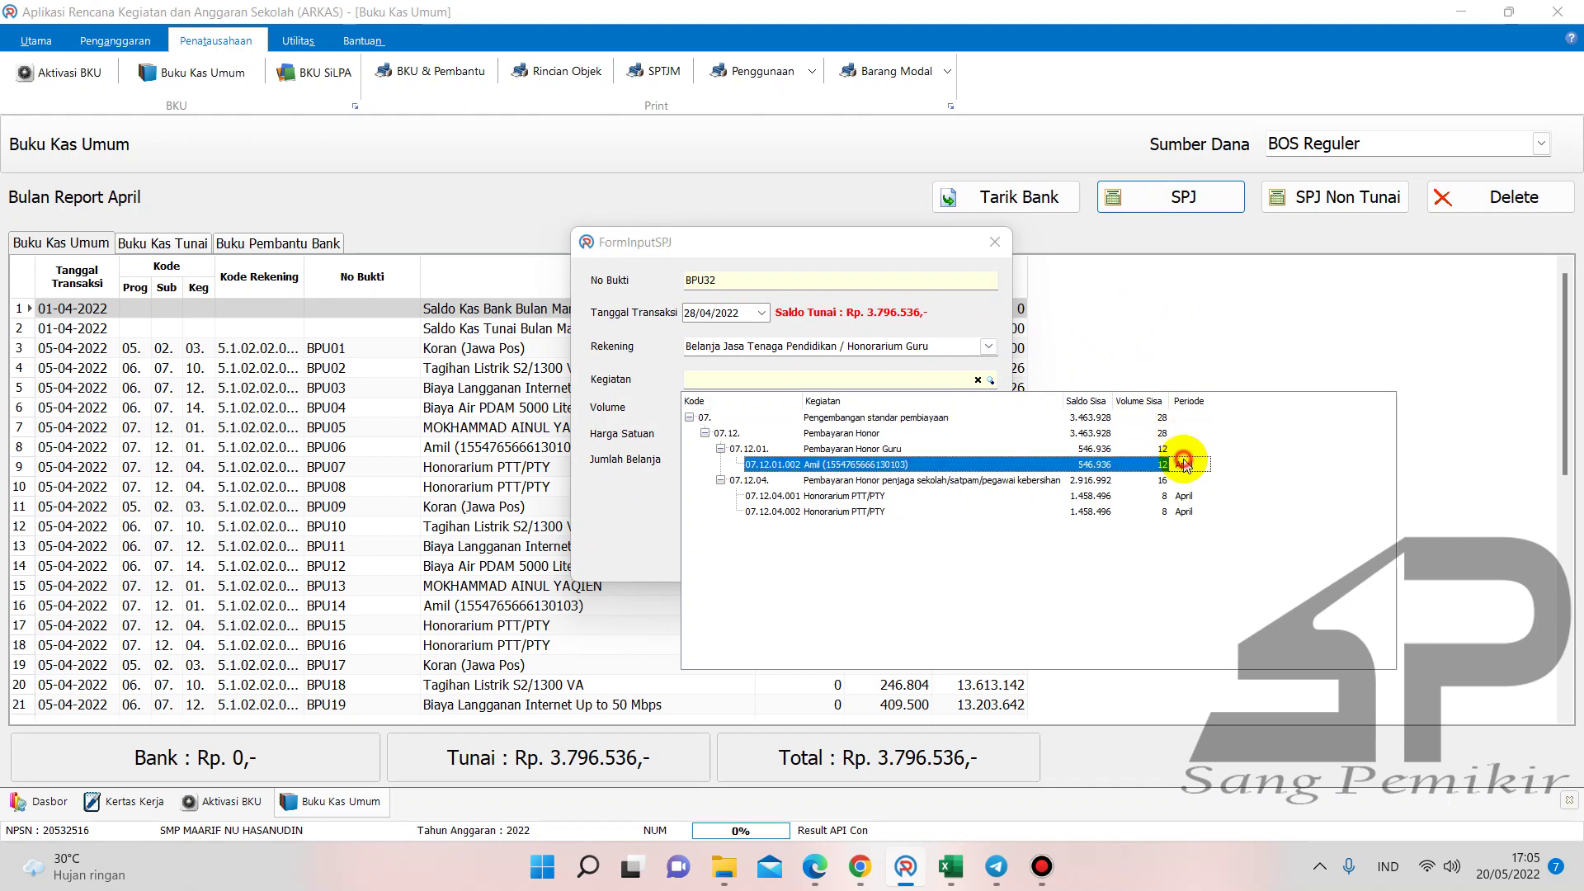
pyautogui.click(981, 406)
pyautogui.write('12')
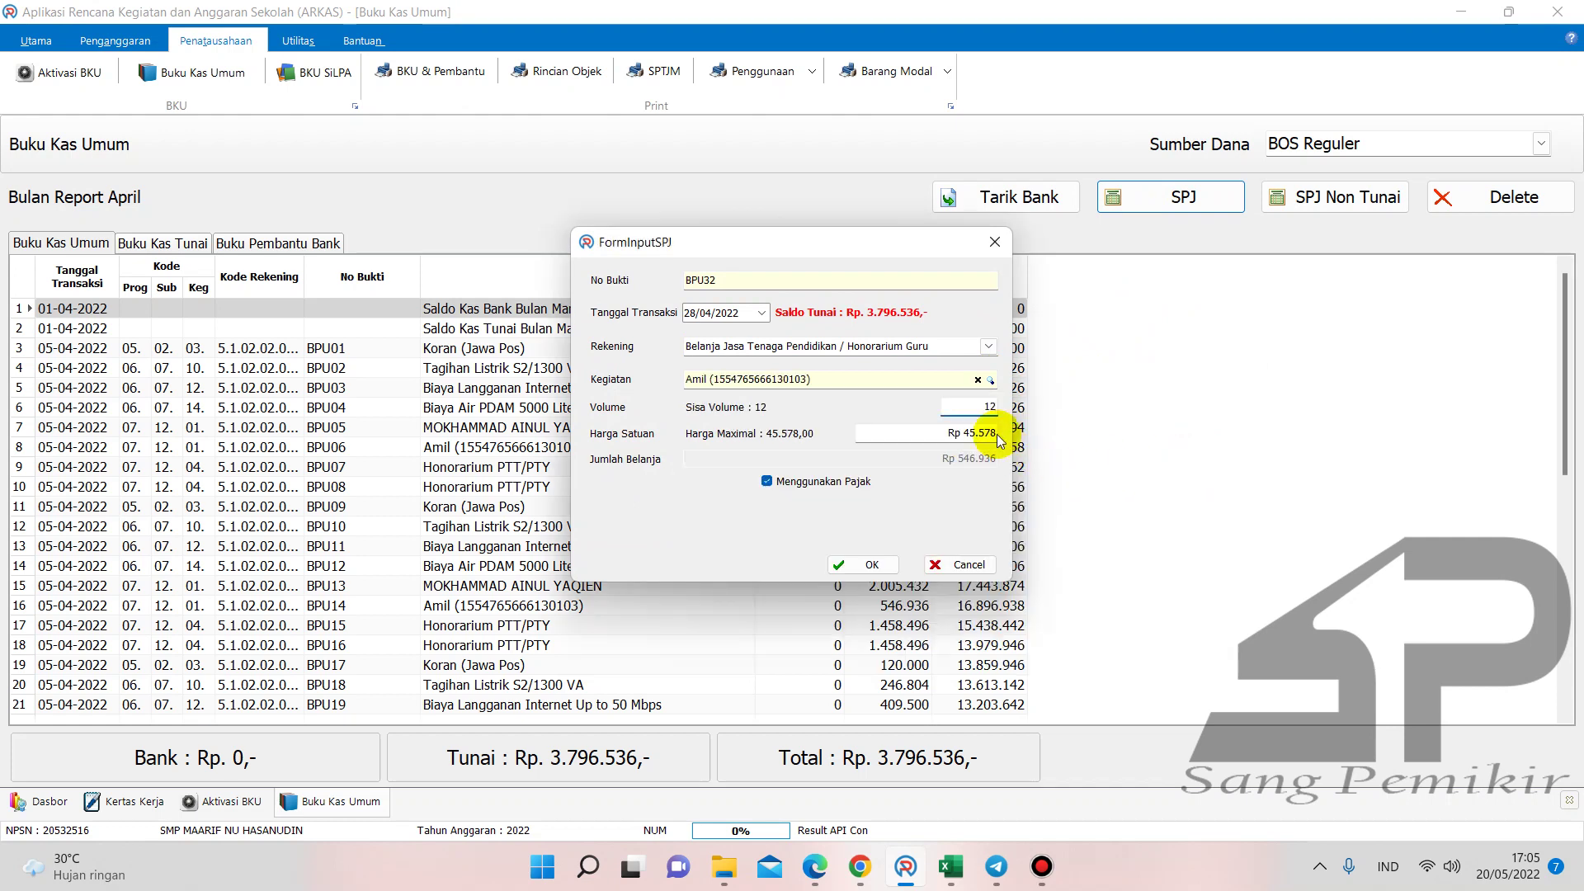
pyautogui.click(769, 480)
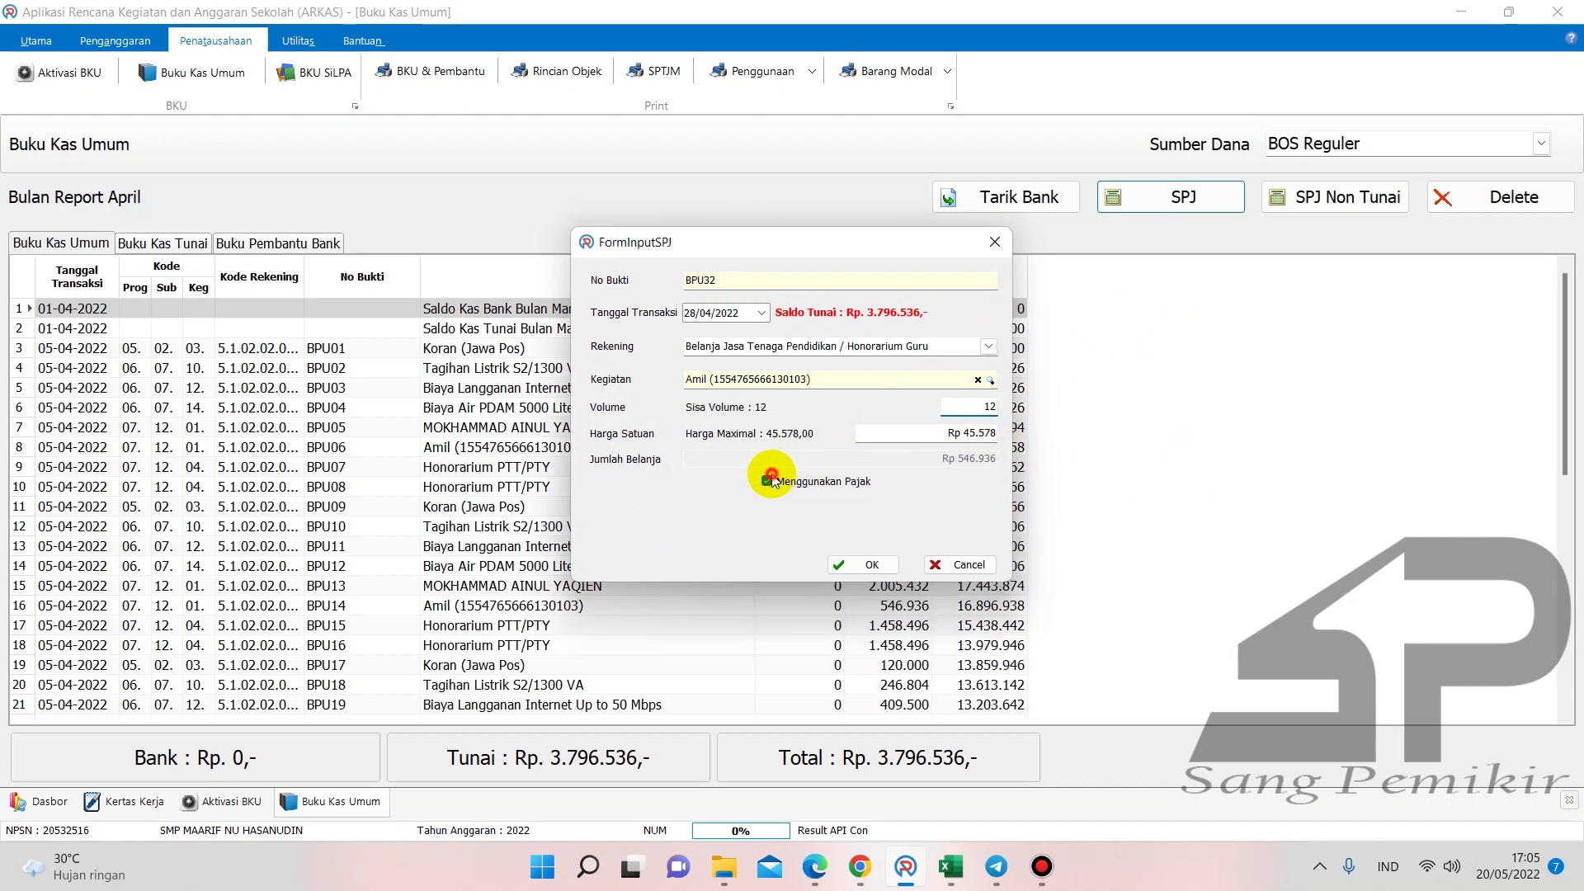
pyautogui.click(988, 407)
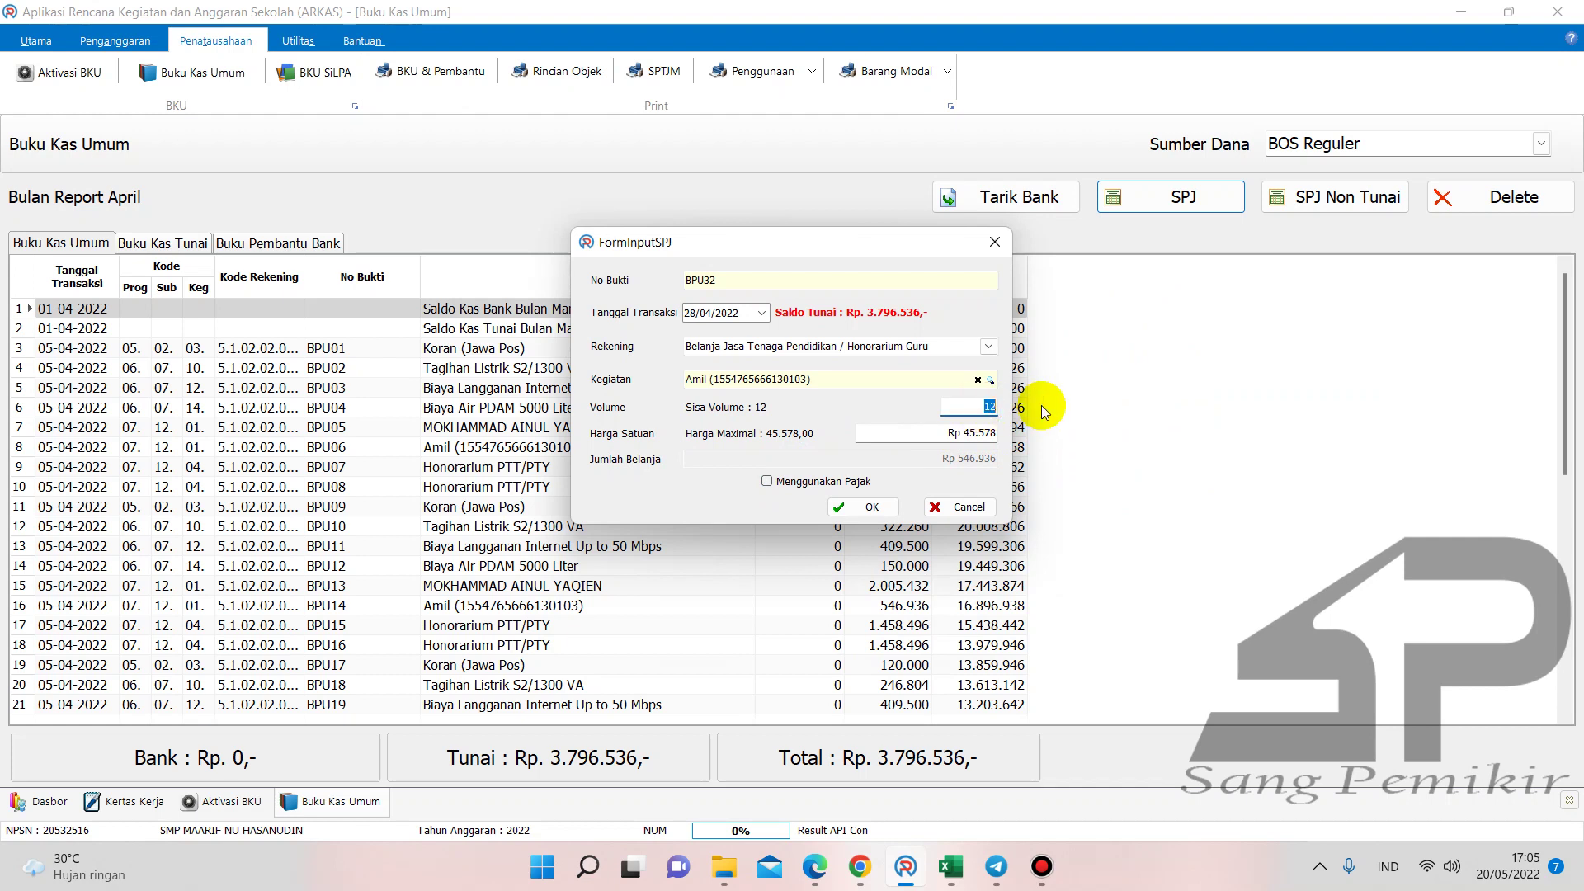
pyautogui.write('11')
pyautogui.doubleClick(984, 406)
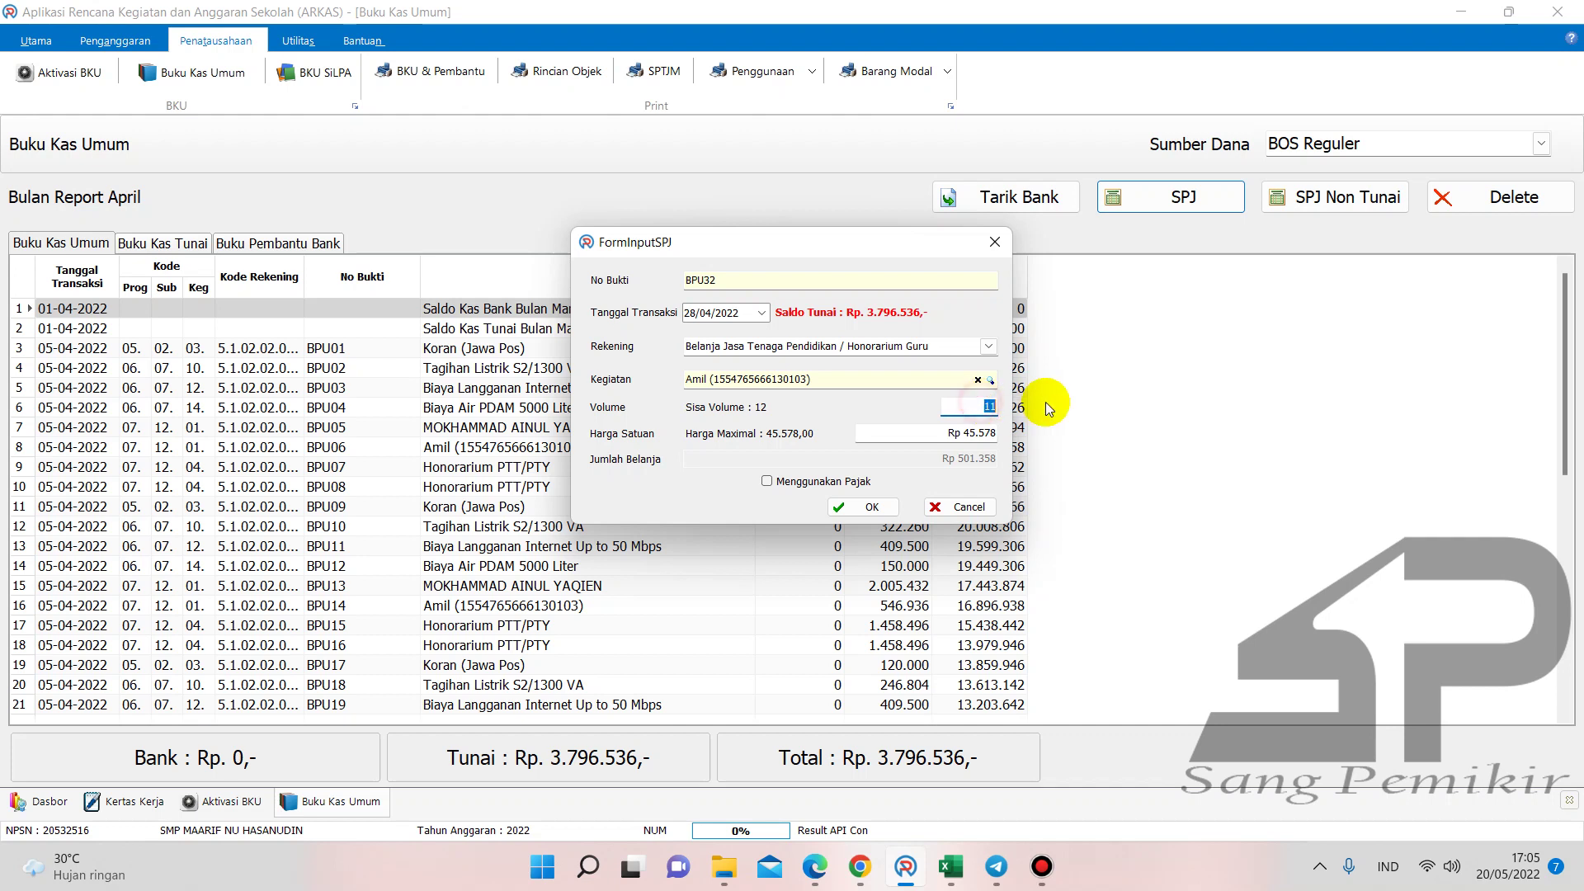
pyautogui.click(866, 504)
# - Record a tax-free Honorarium PTT/PTY entry with volume 8
pyautogui.click(1172, 199)
pyautogui.click(988, 347)
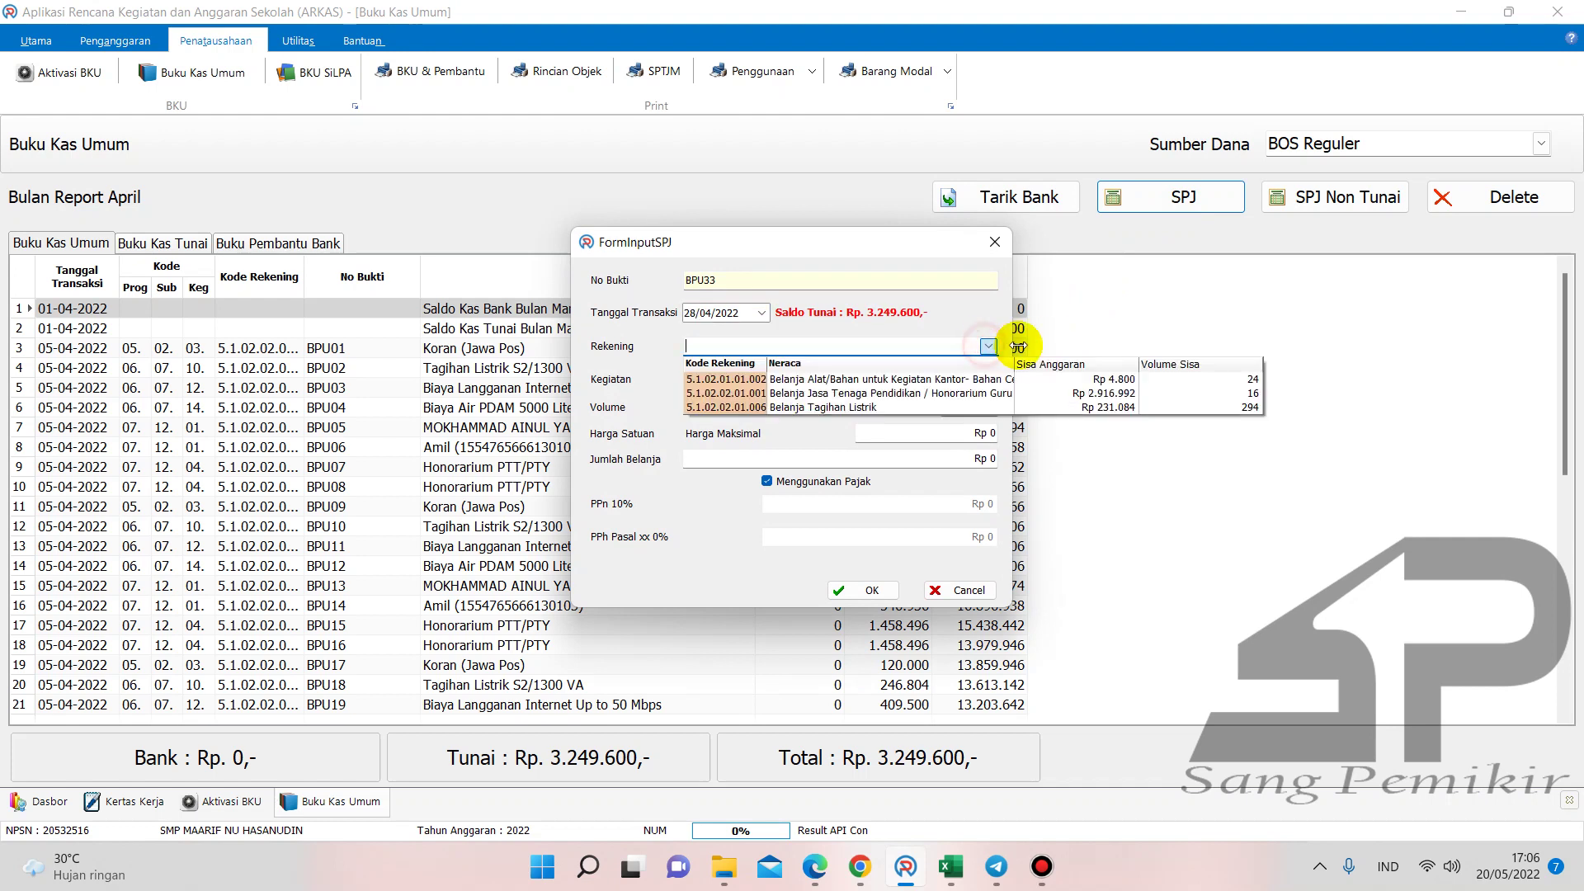
pyautogui.click(1090, 397)
pyautogui.click(990, 380)
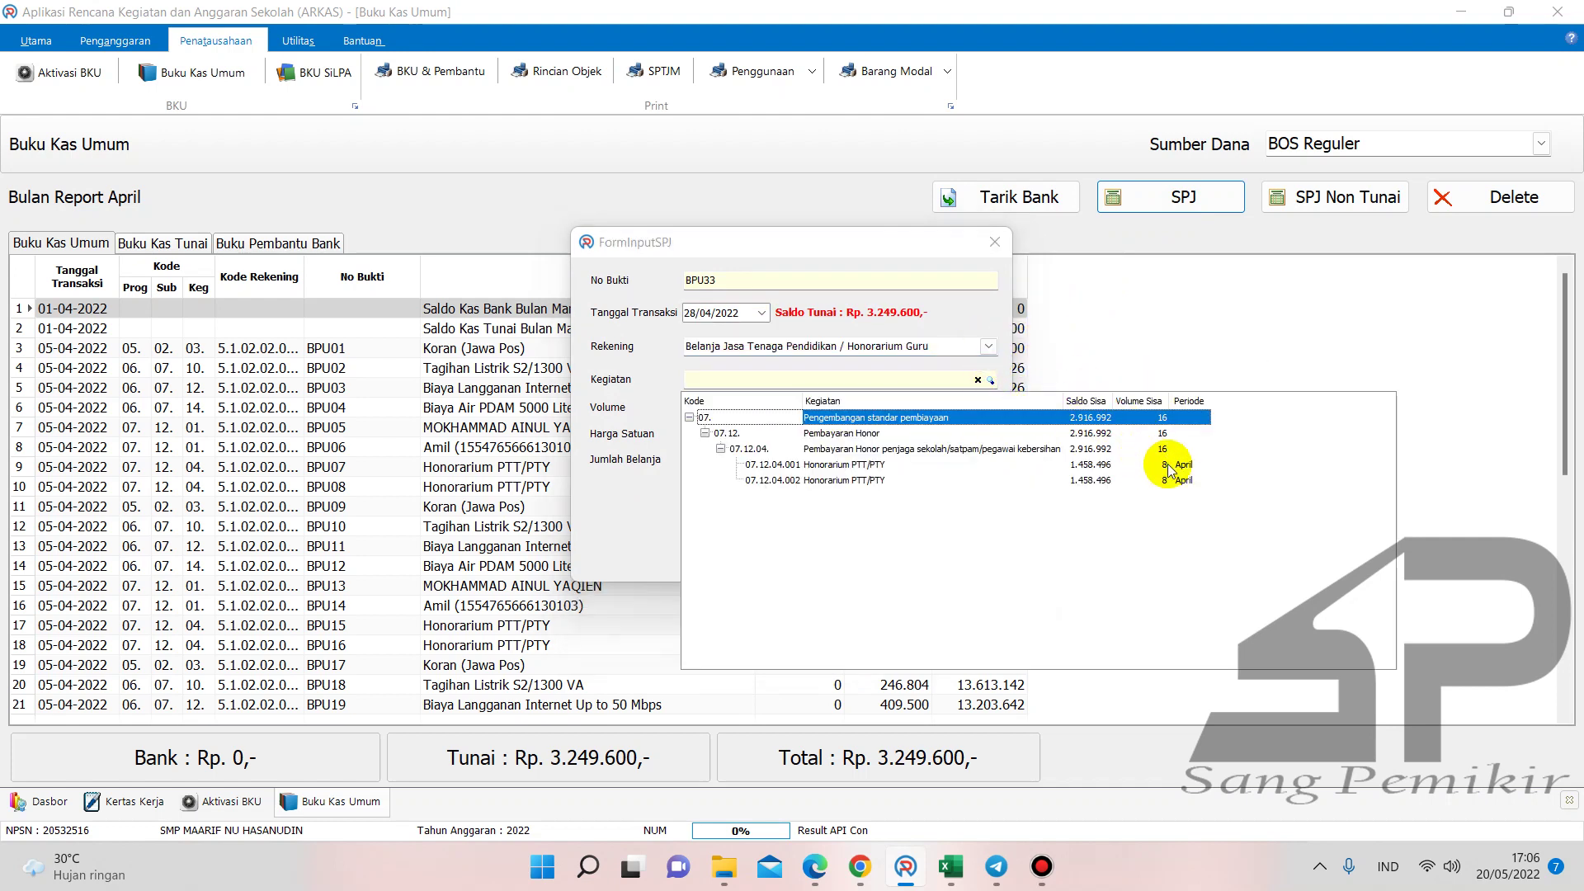
pyautogui.doubleClick(1163, 464)
pyautogui.write('8')
pyautogui.click(767, 481)
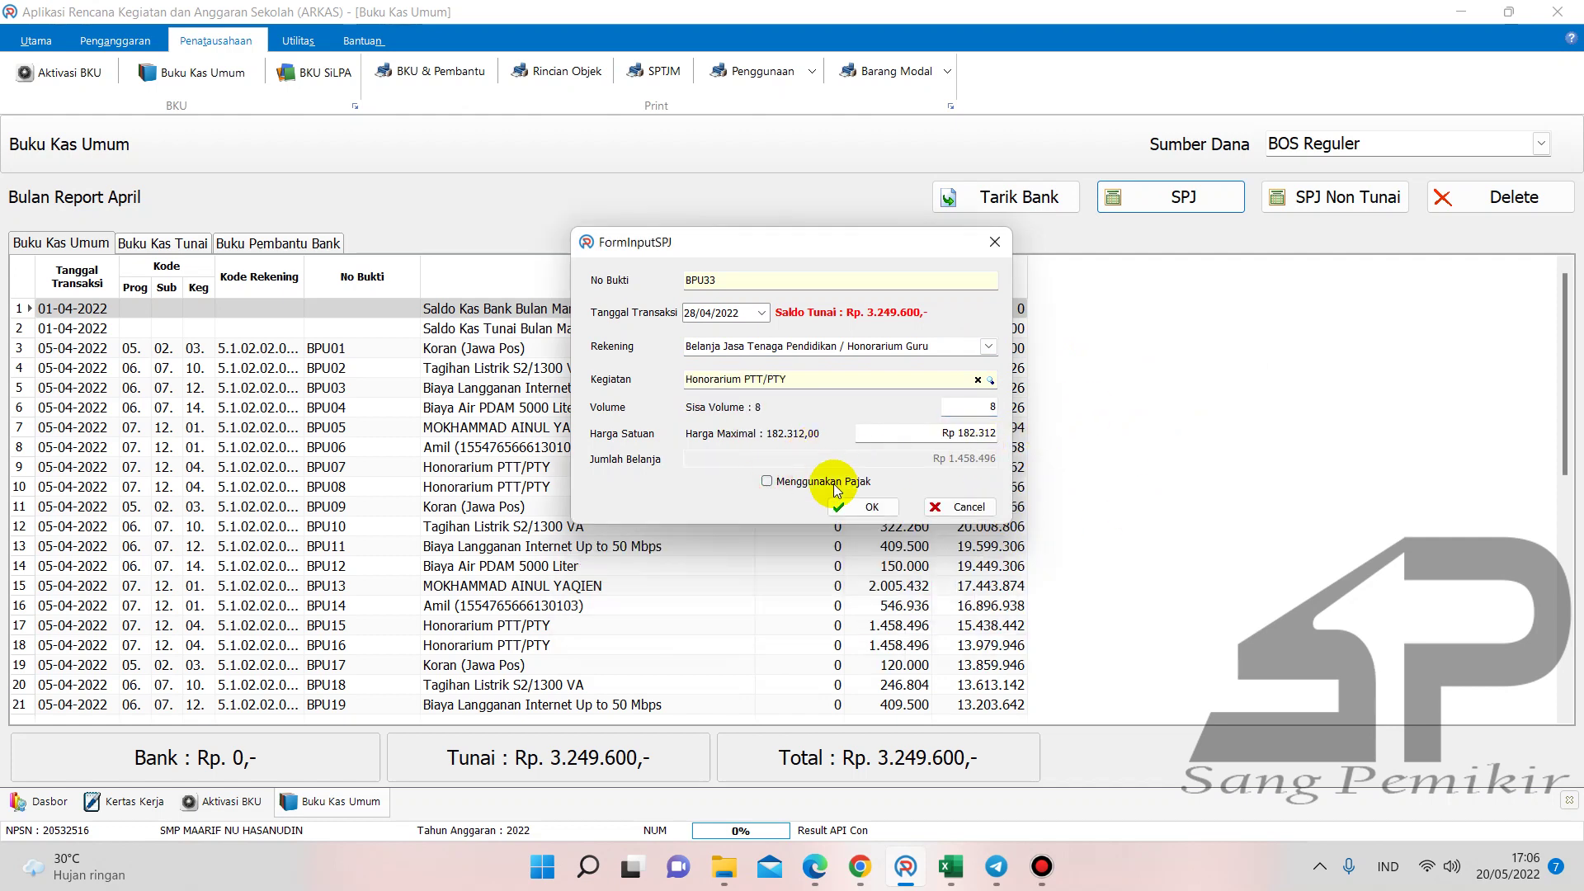
pyautogui.click(843, 506)
# - Add the BPU34 Honorarium PTT/PTY entry (volume 8, Rp 1.458.496) and verify cash of Rp 332.608
pyautogui.click(1176, 199)
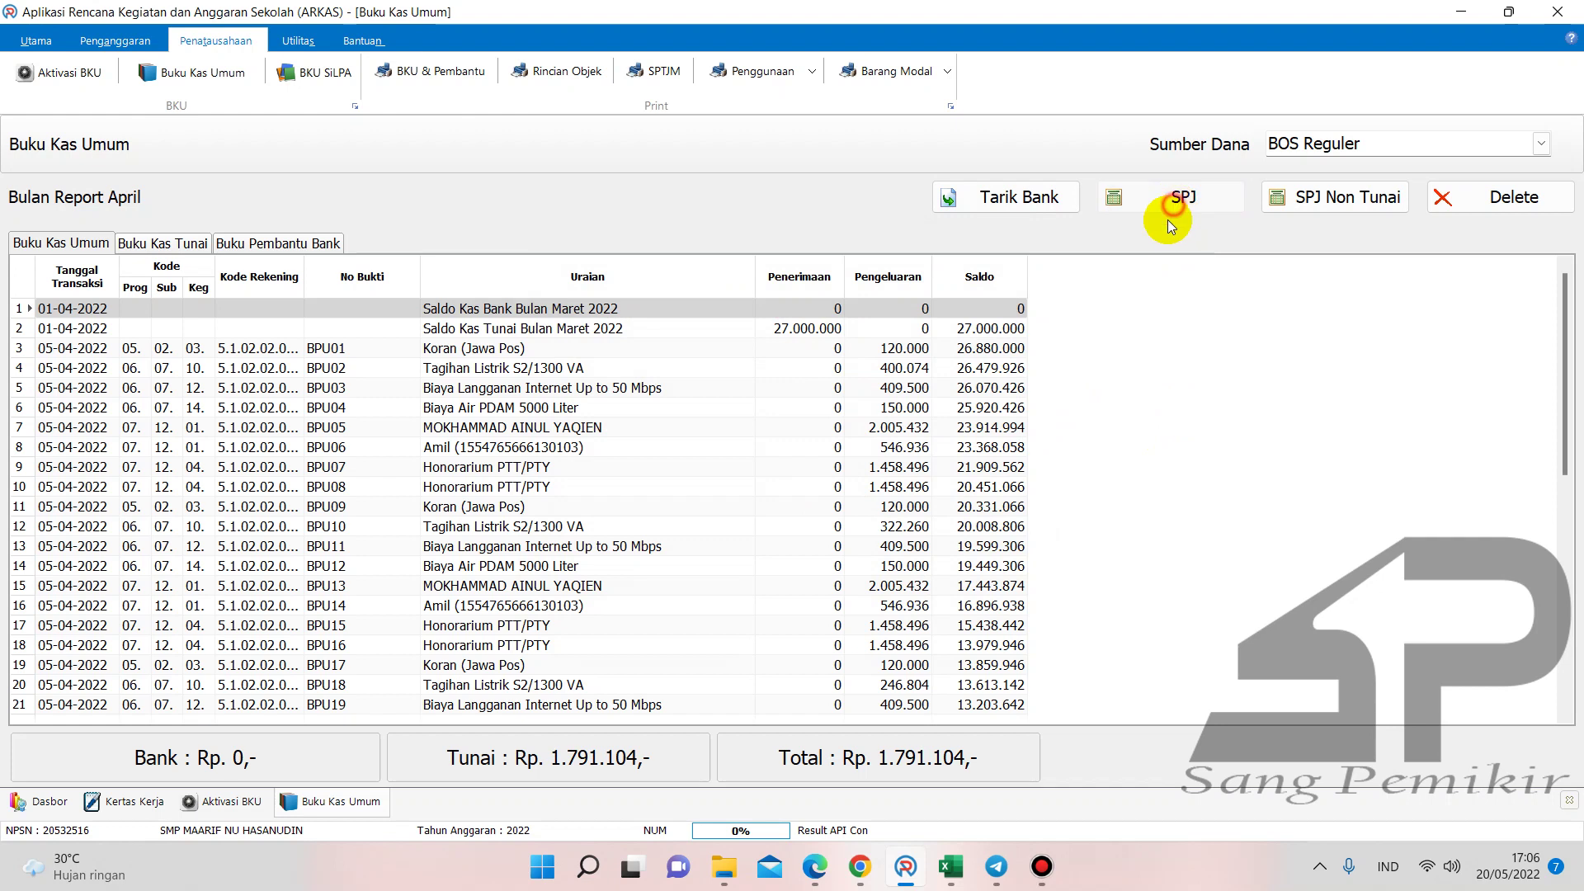
pyautogui.click(991, 345)
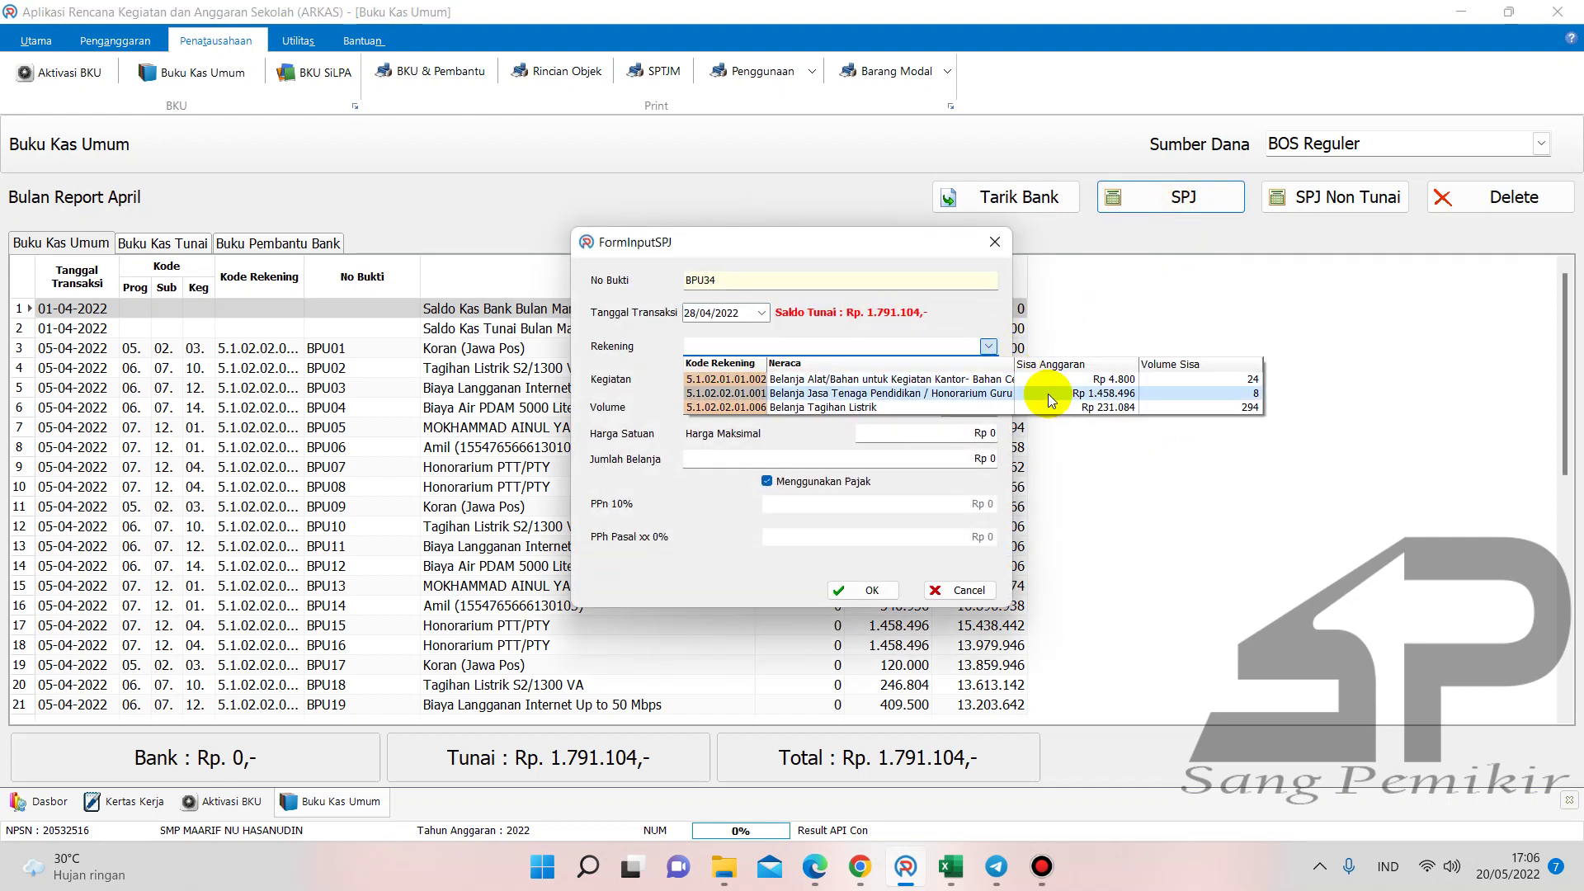
pyautogui.click(1047, 393)
pyautogui.click(992, 384)
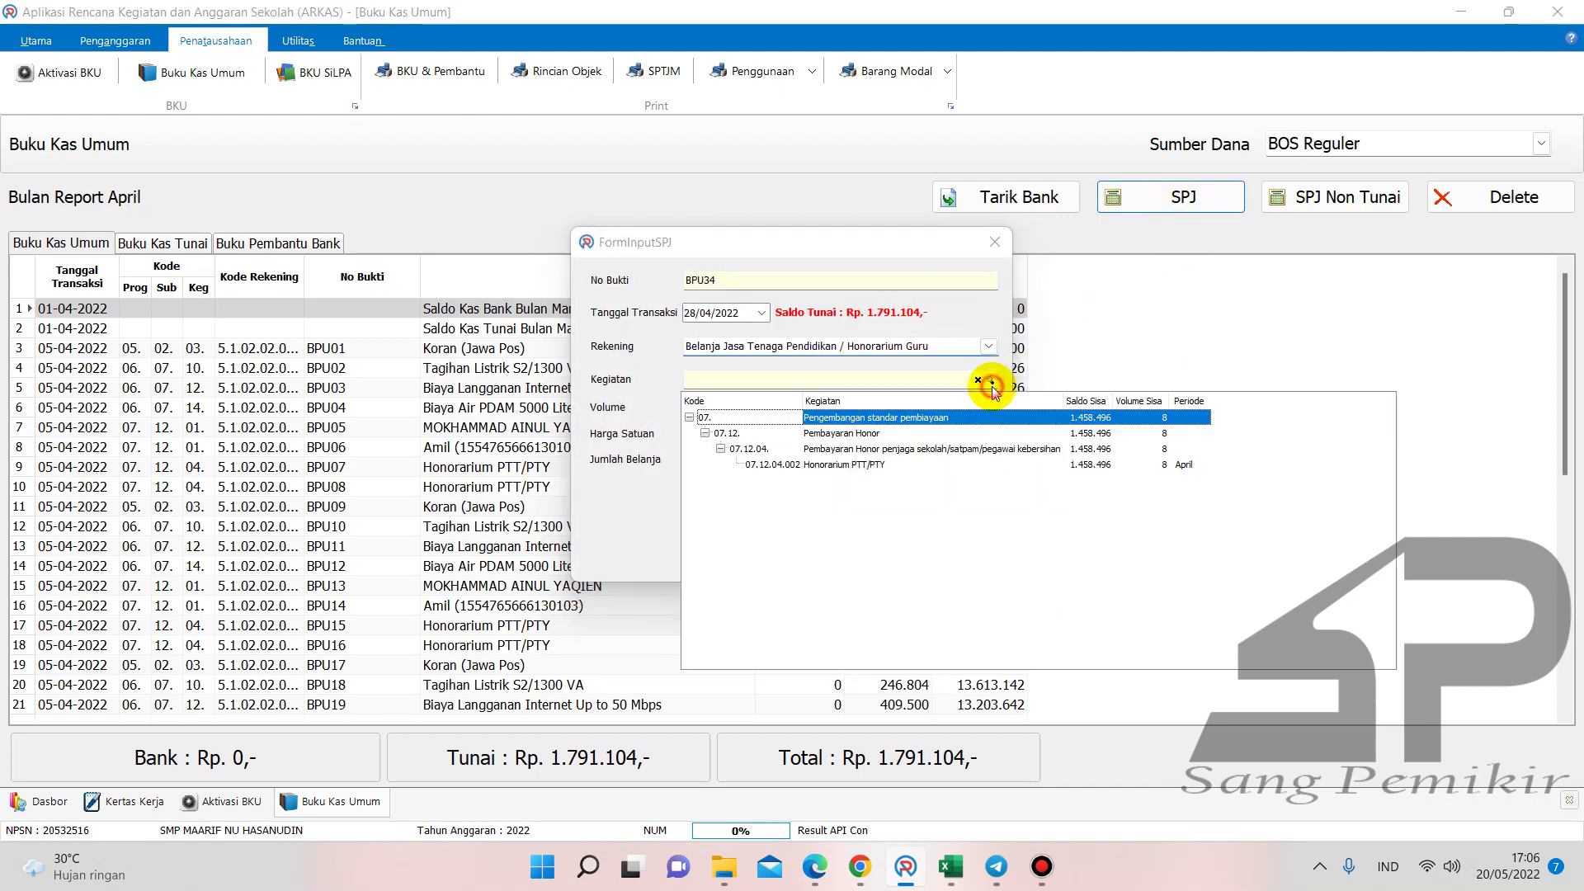
pyautogui.doubleClick(1191, 468)
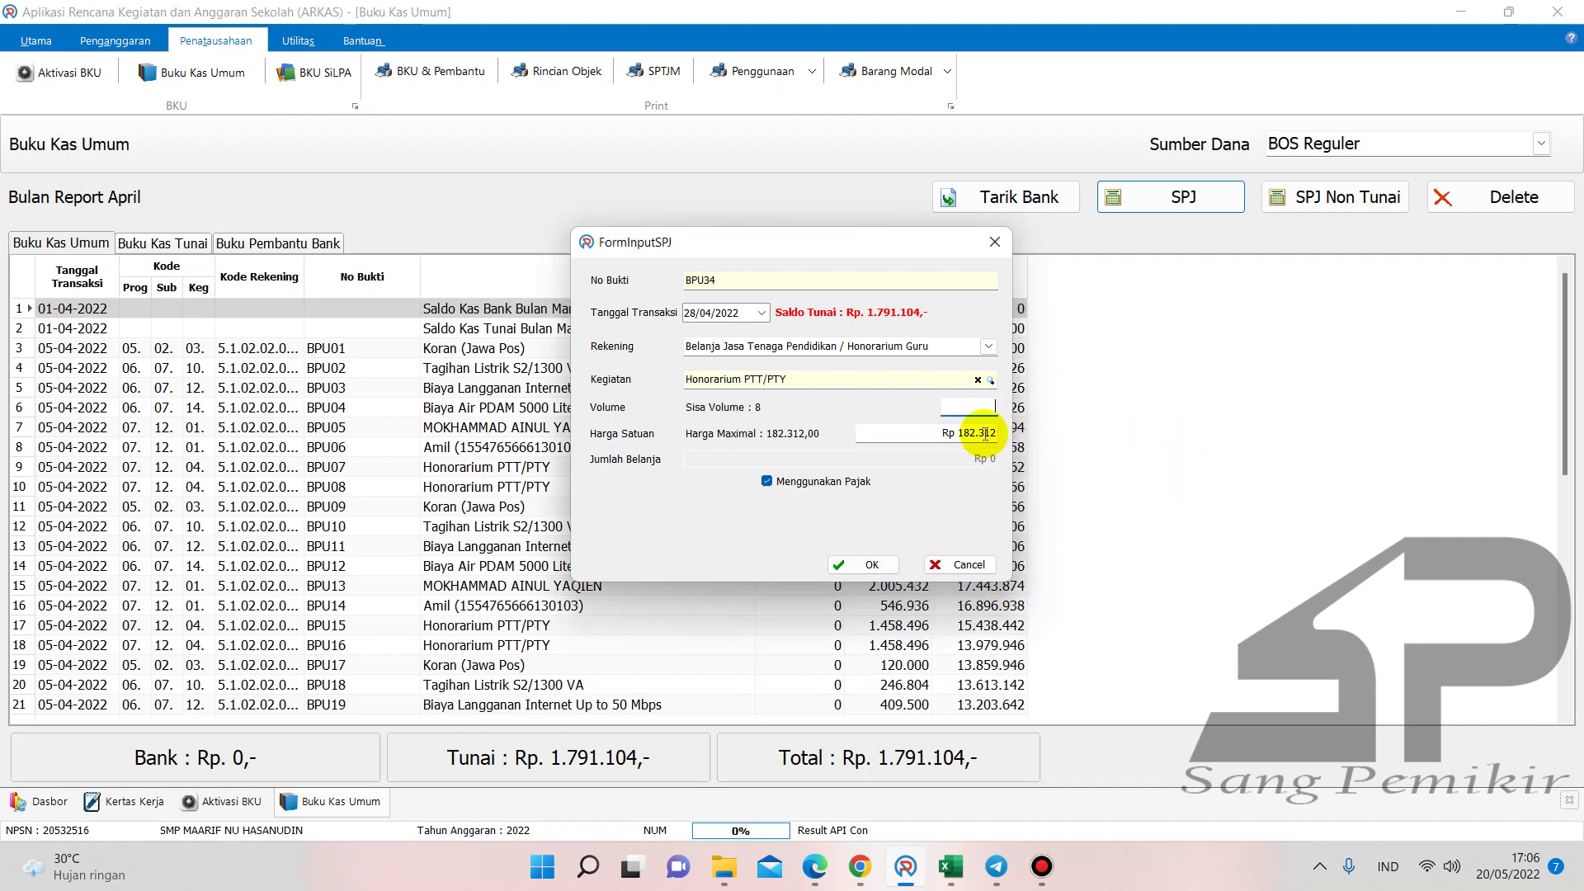
pyautogui.write('8')
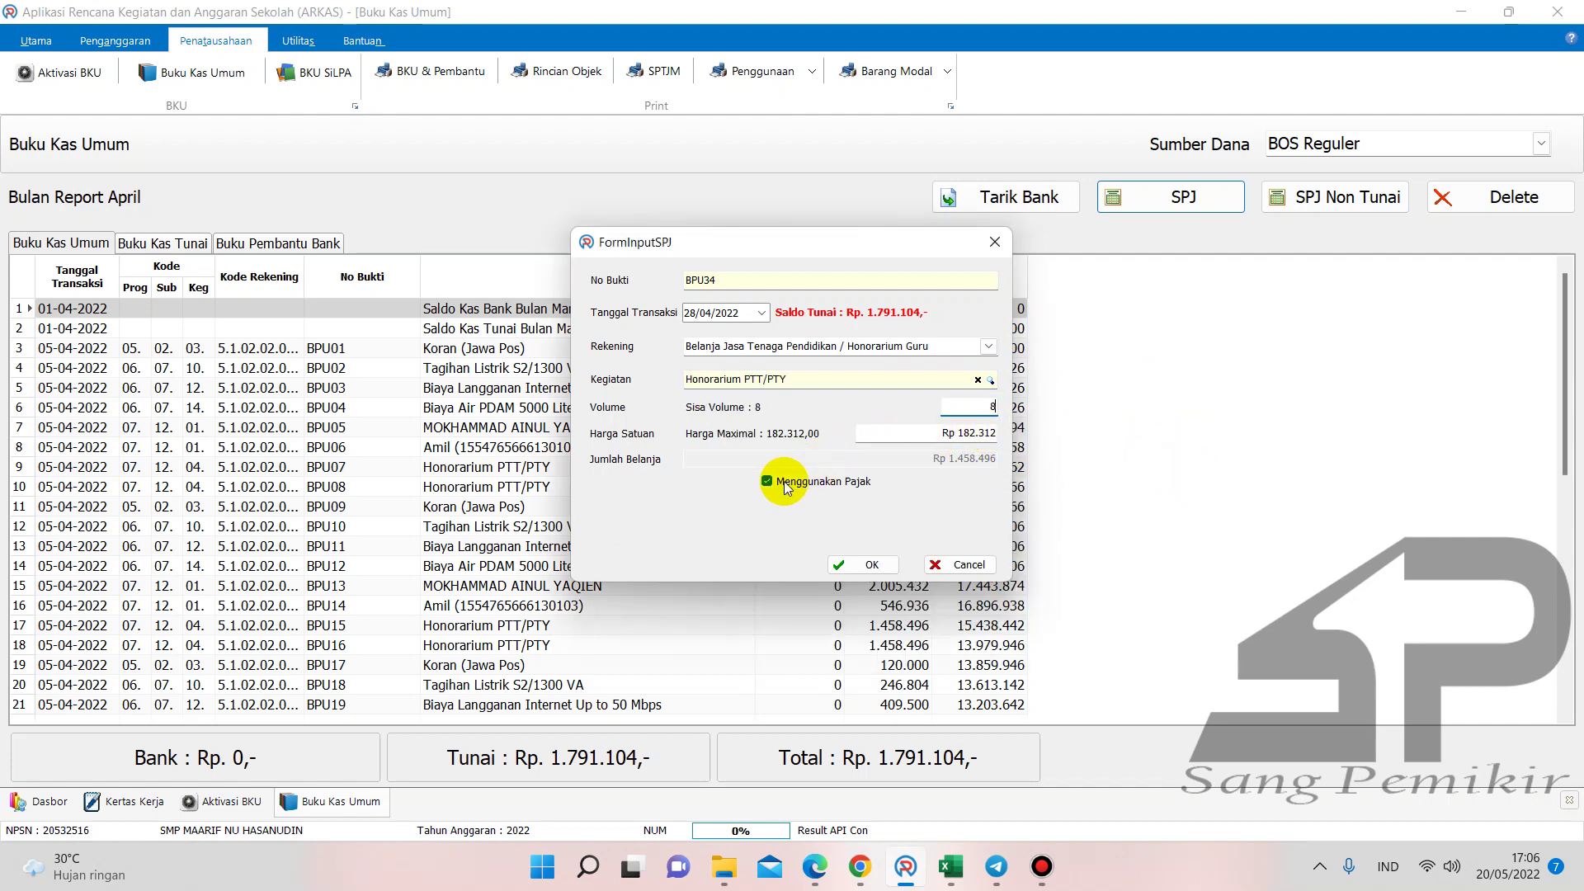
pyautogui.click(787, 484)
pyautogui.click(872, 507)
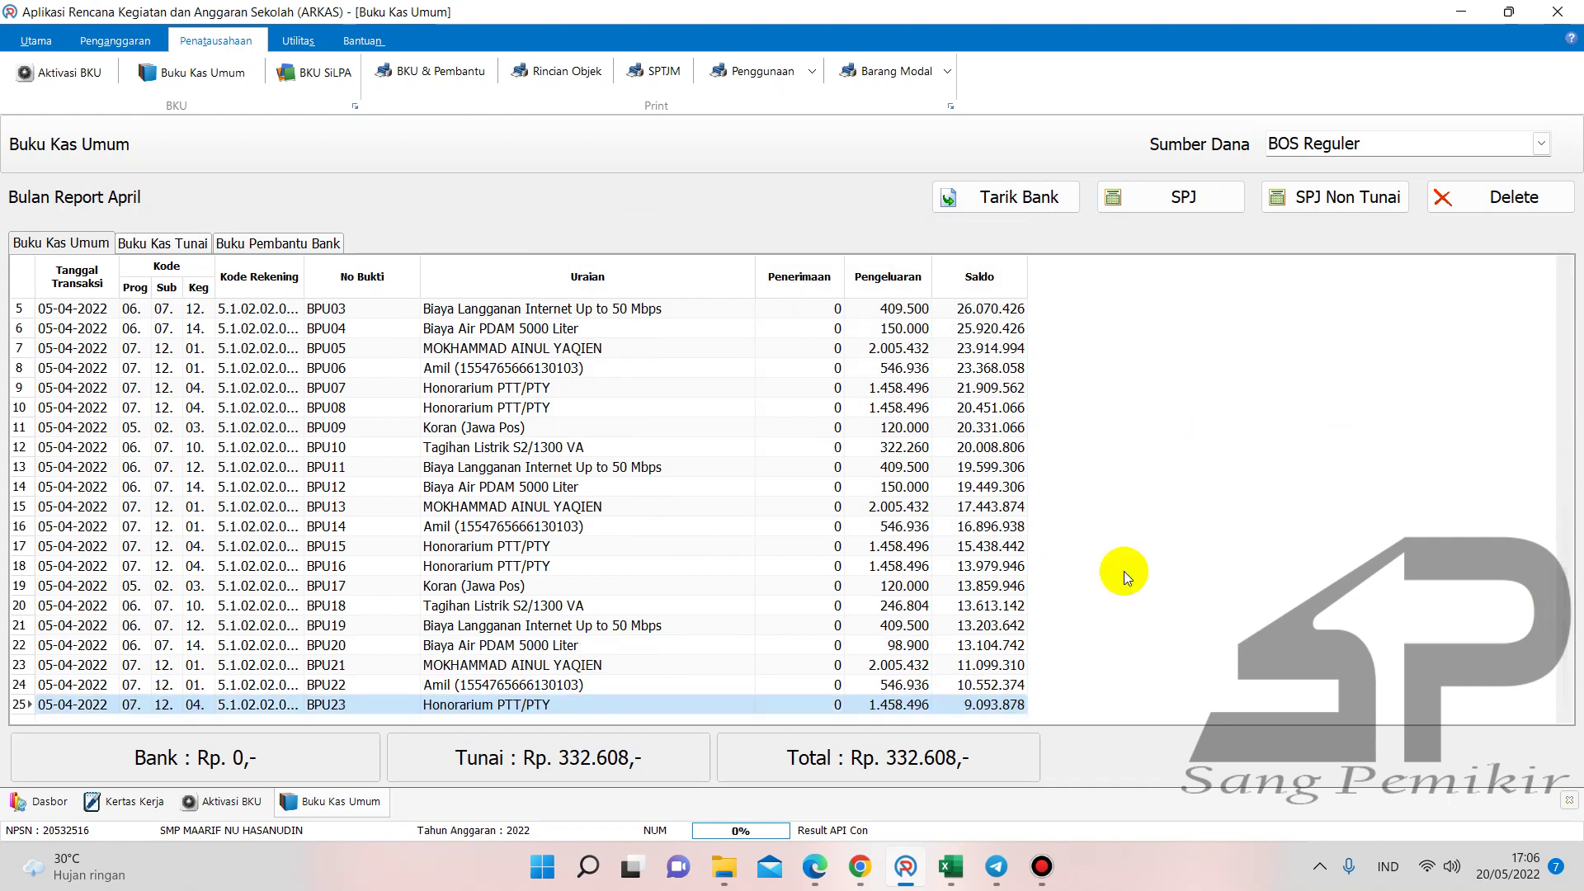
pyautogui.click(1006, 703)
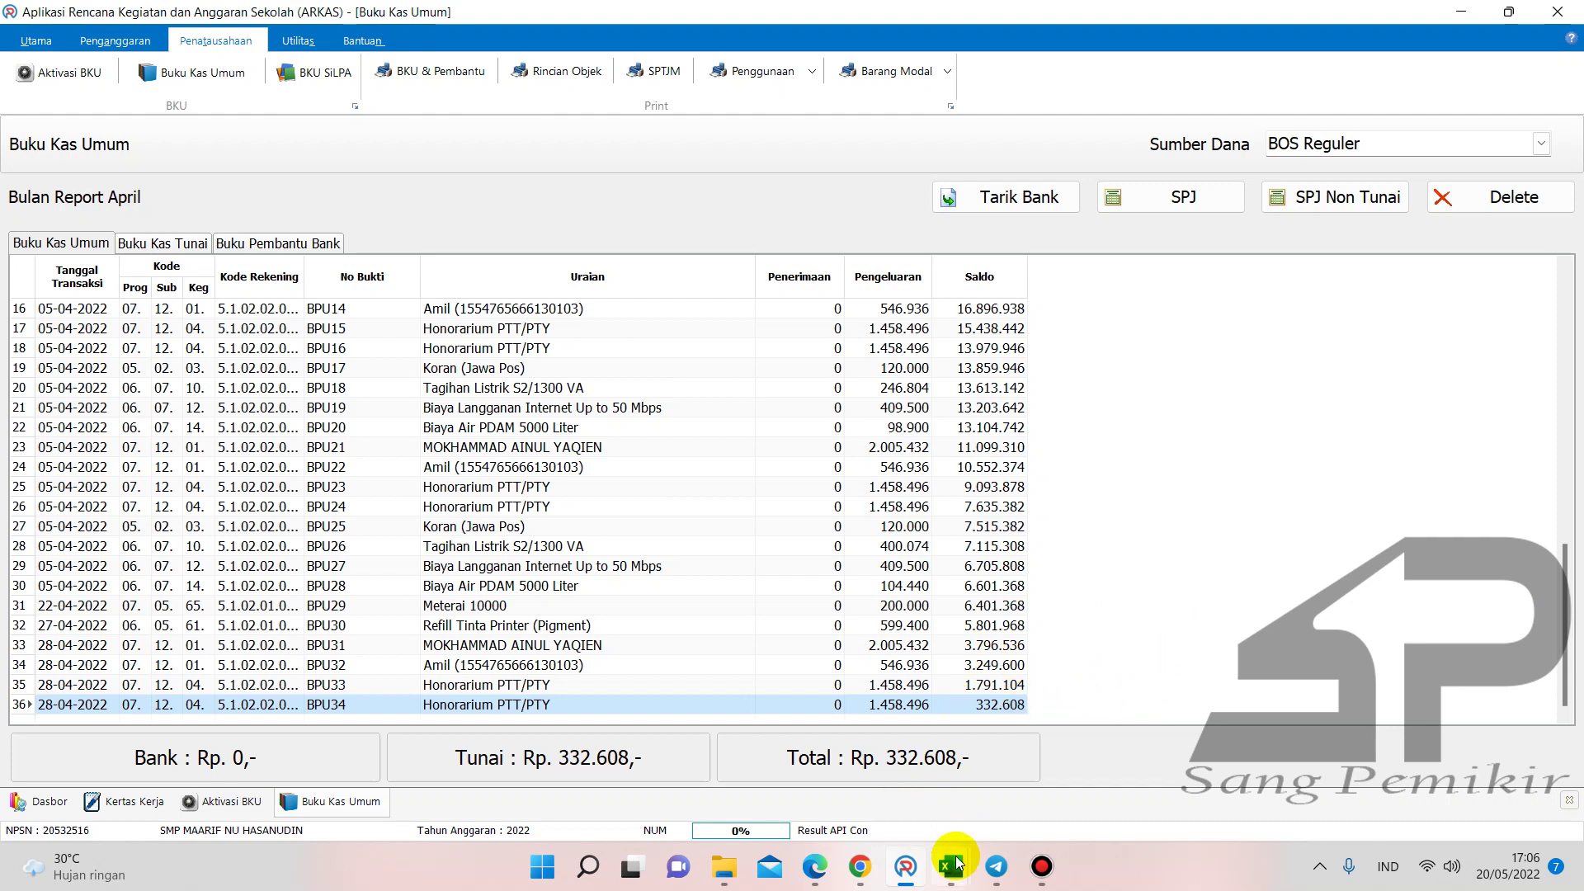
# - On the APR sheet, check the 692.608,00 closing total, the G45 balance and the F37 electricity bill
pyautogui.moveTo(957, 862)
pyautogui.click(744, 793)
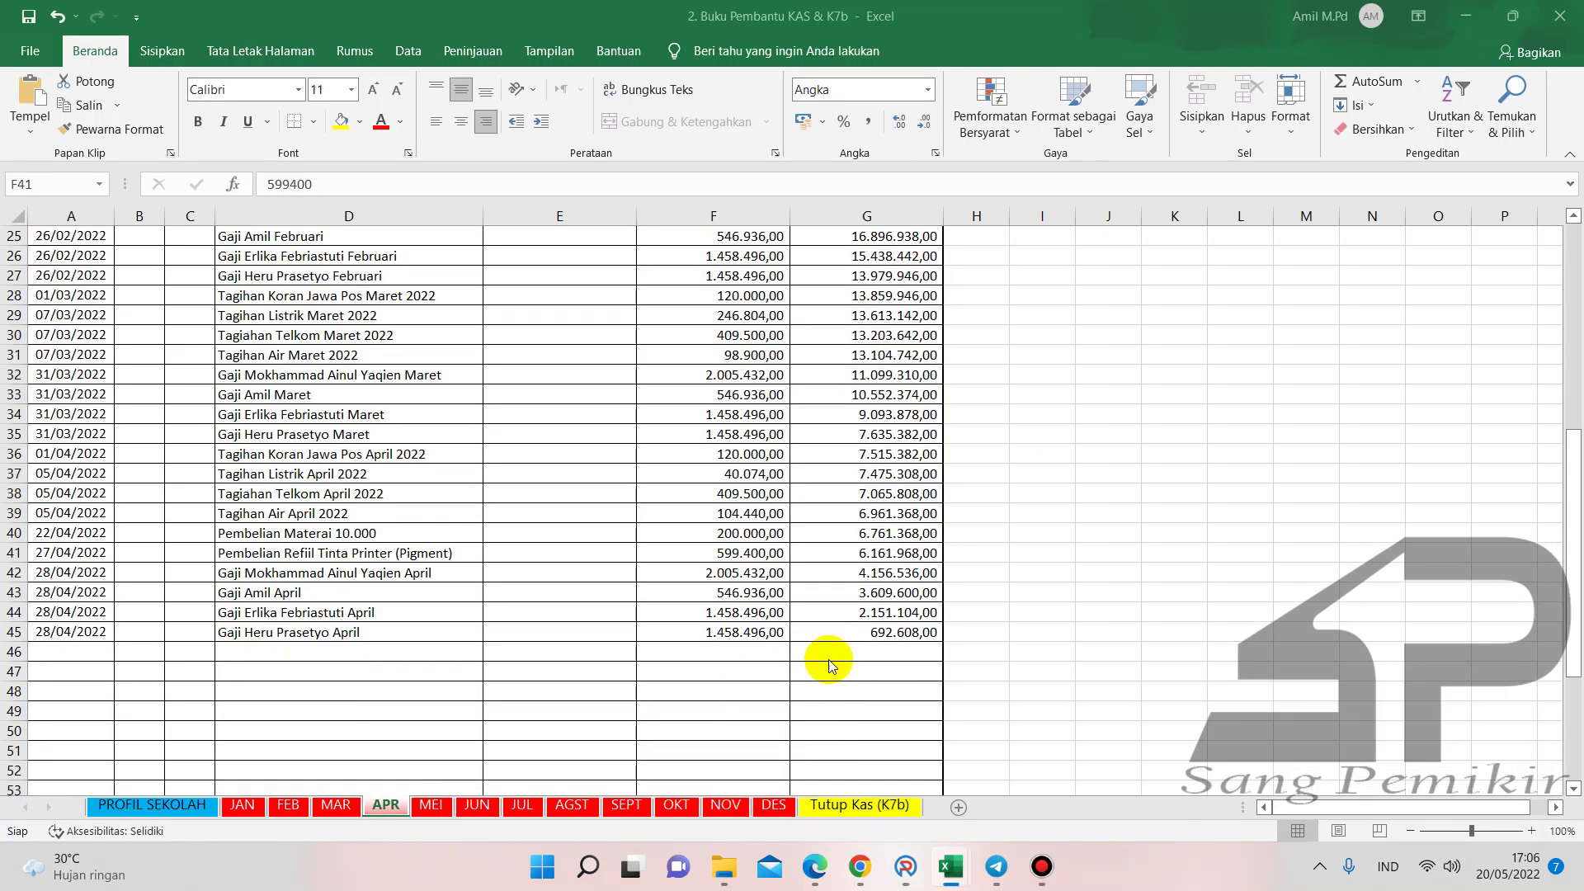
pyautogui.scroll(-5, 827, 660)
pyautogui.scroll(1, 930, 487)
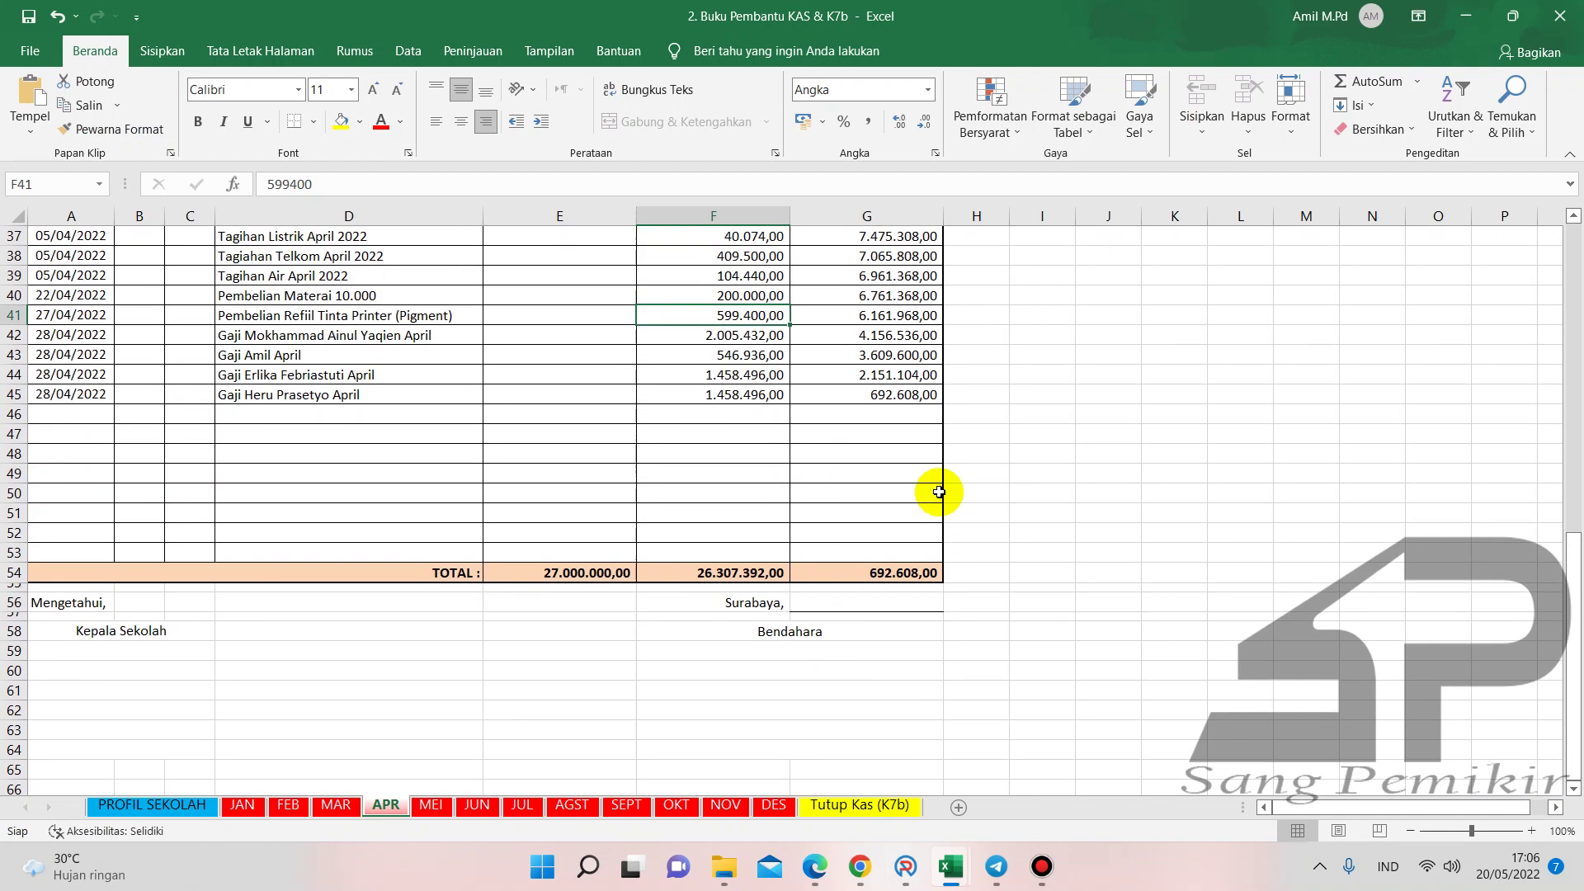
pyautogui.click(919, 578)
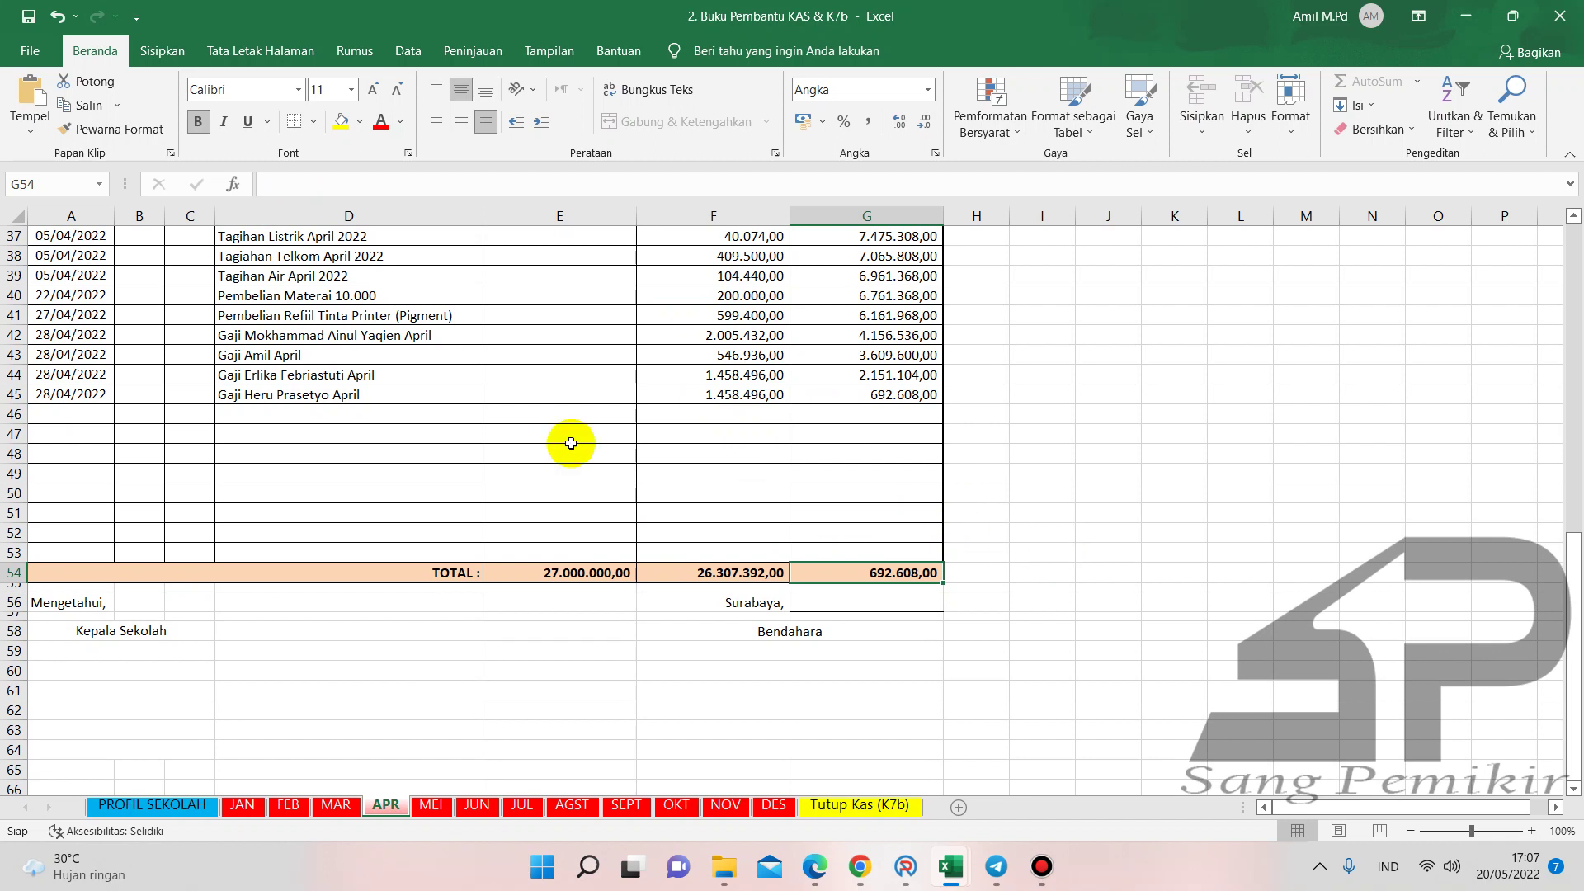
pyautogui.scroll(3, 530, 442)
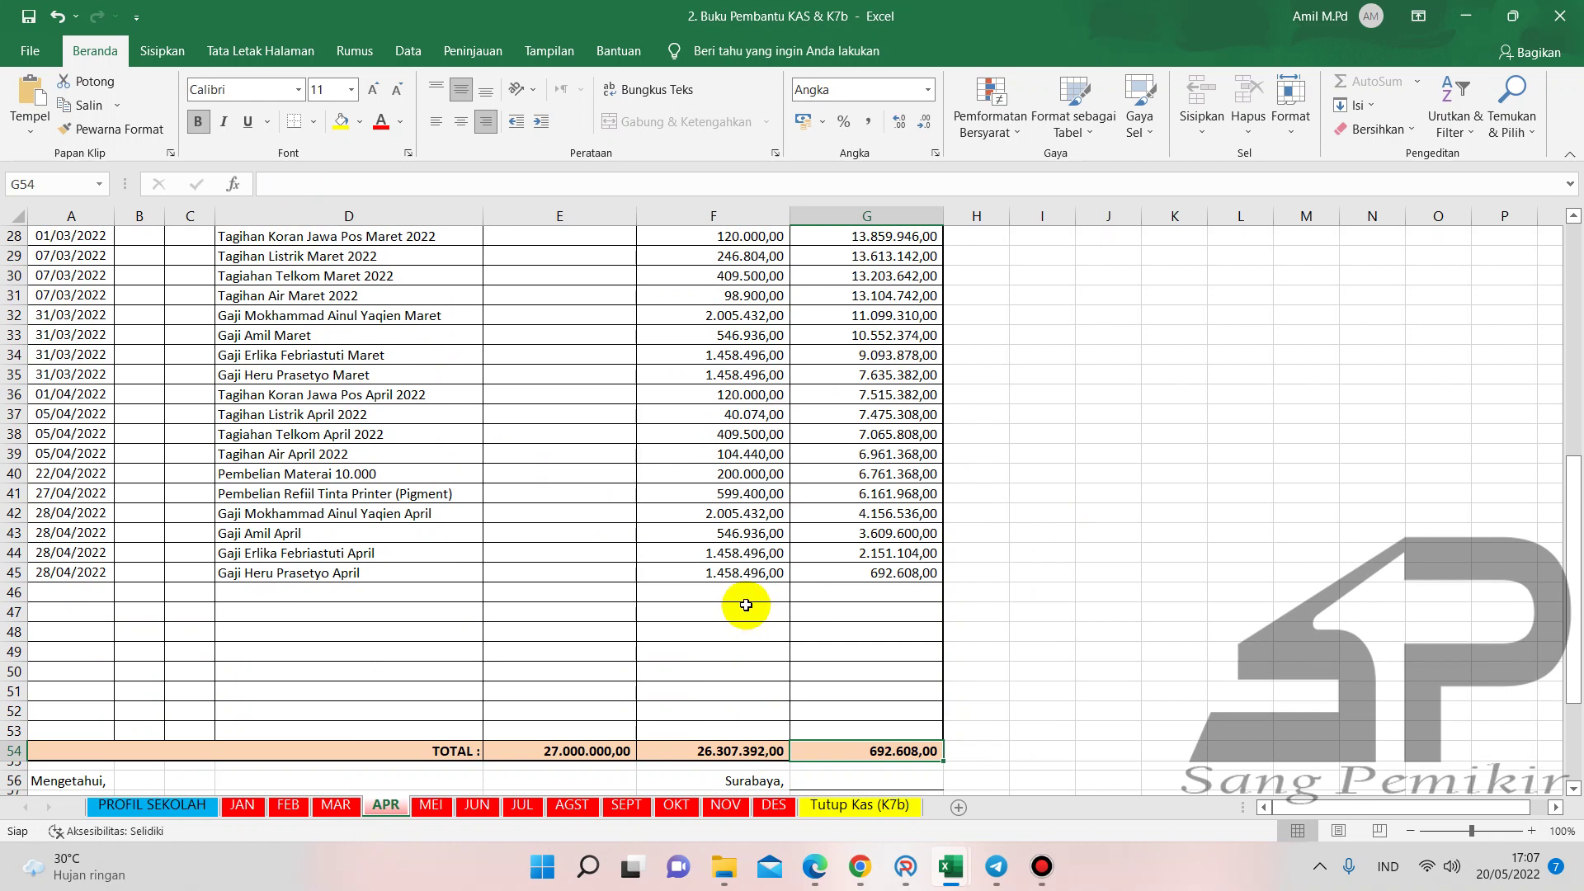
pyautogui.click(883, 572)
pyautogui.scroll(3, 866, 640)
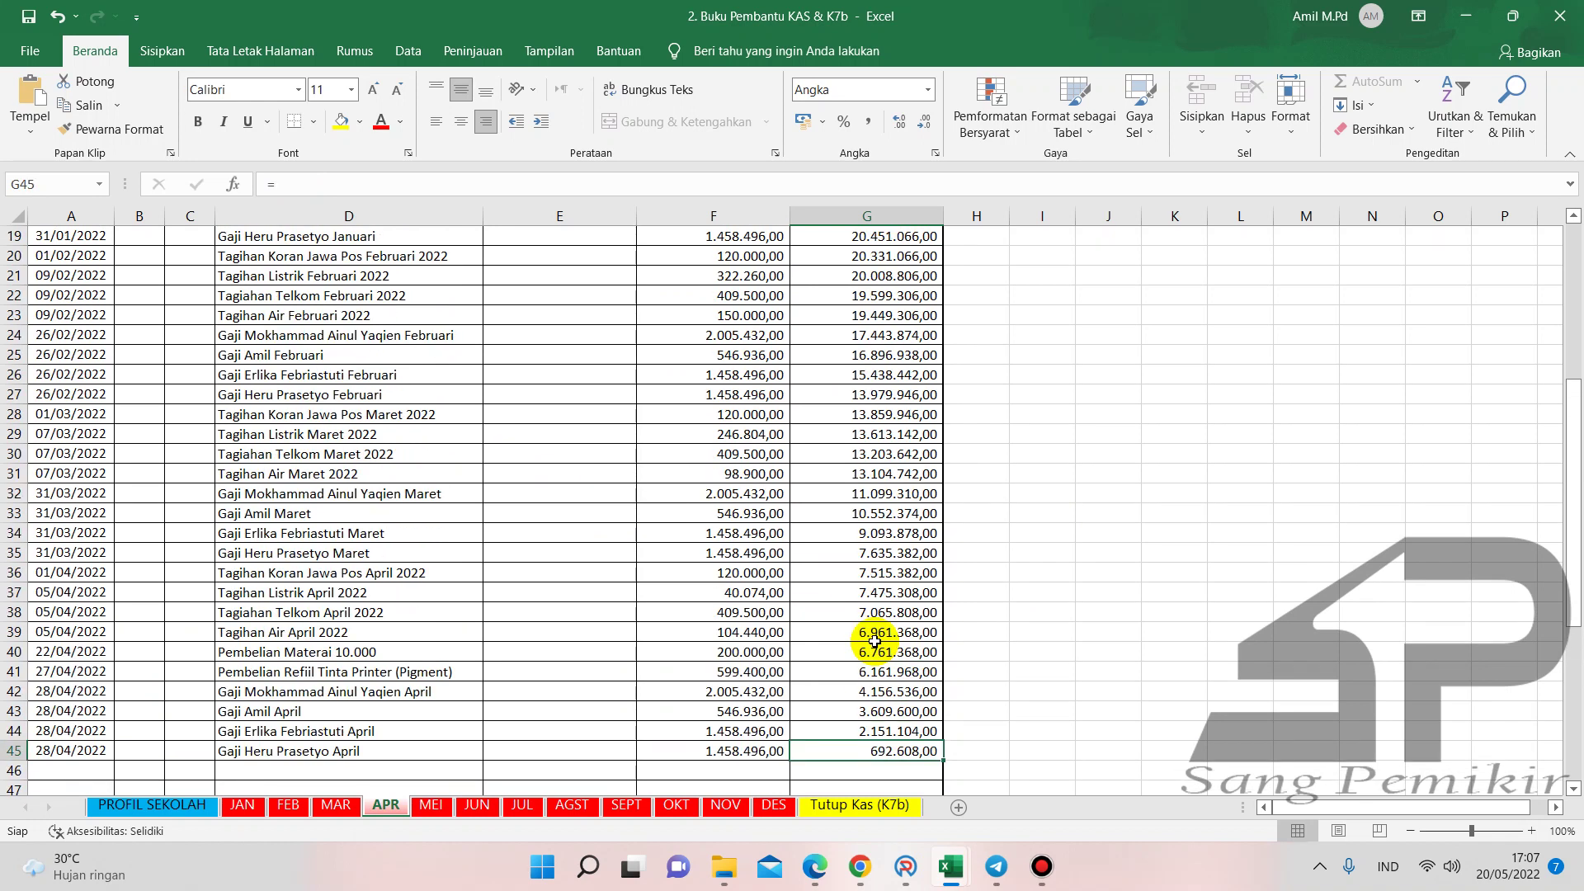
pyautogui.scroll(6, 875, 640)
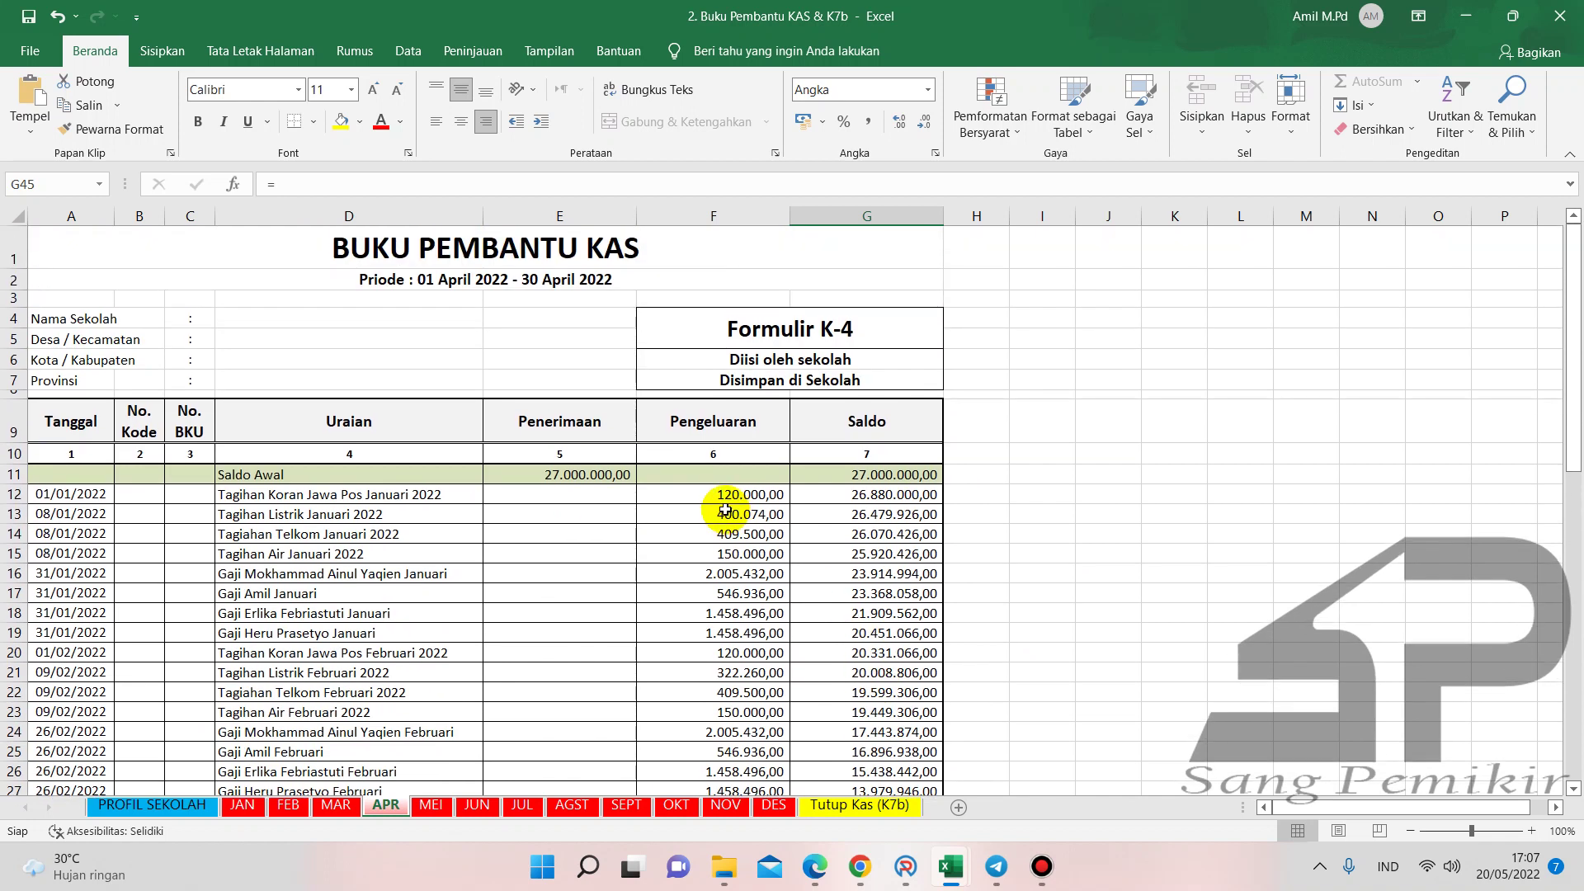
pyautogui.scroll(-5, 725, 509)
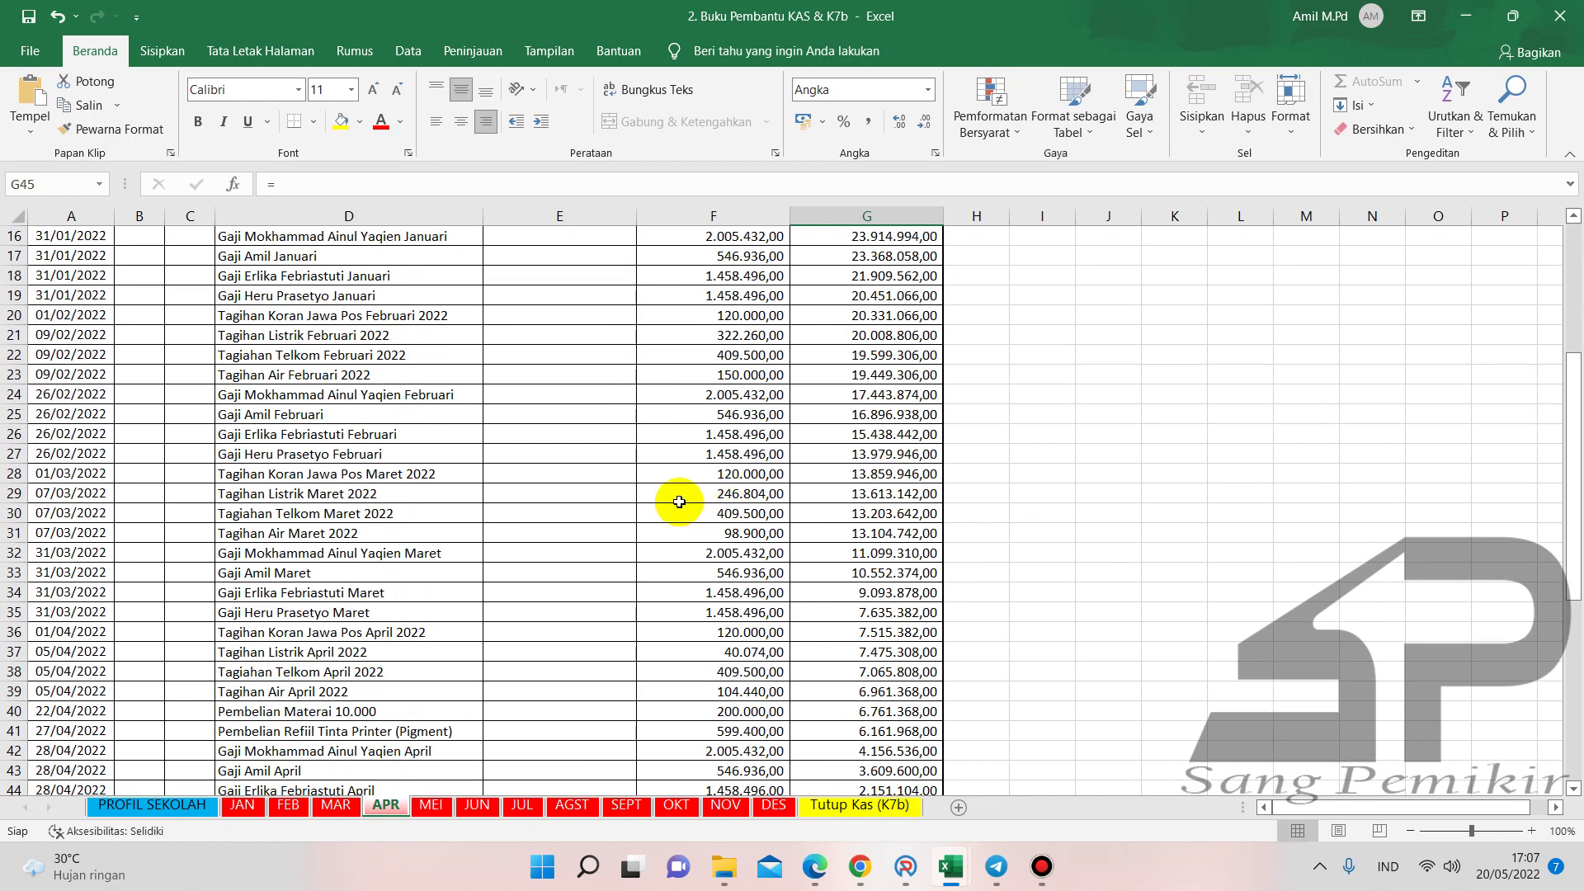
pyautogui.click(754, 656)
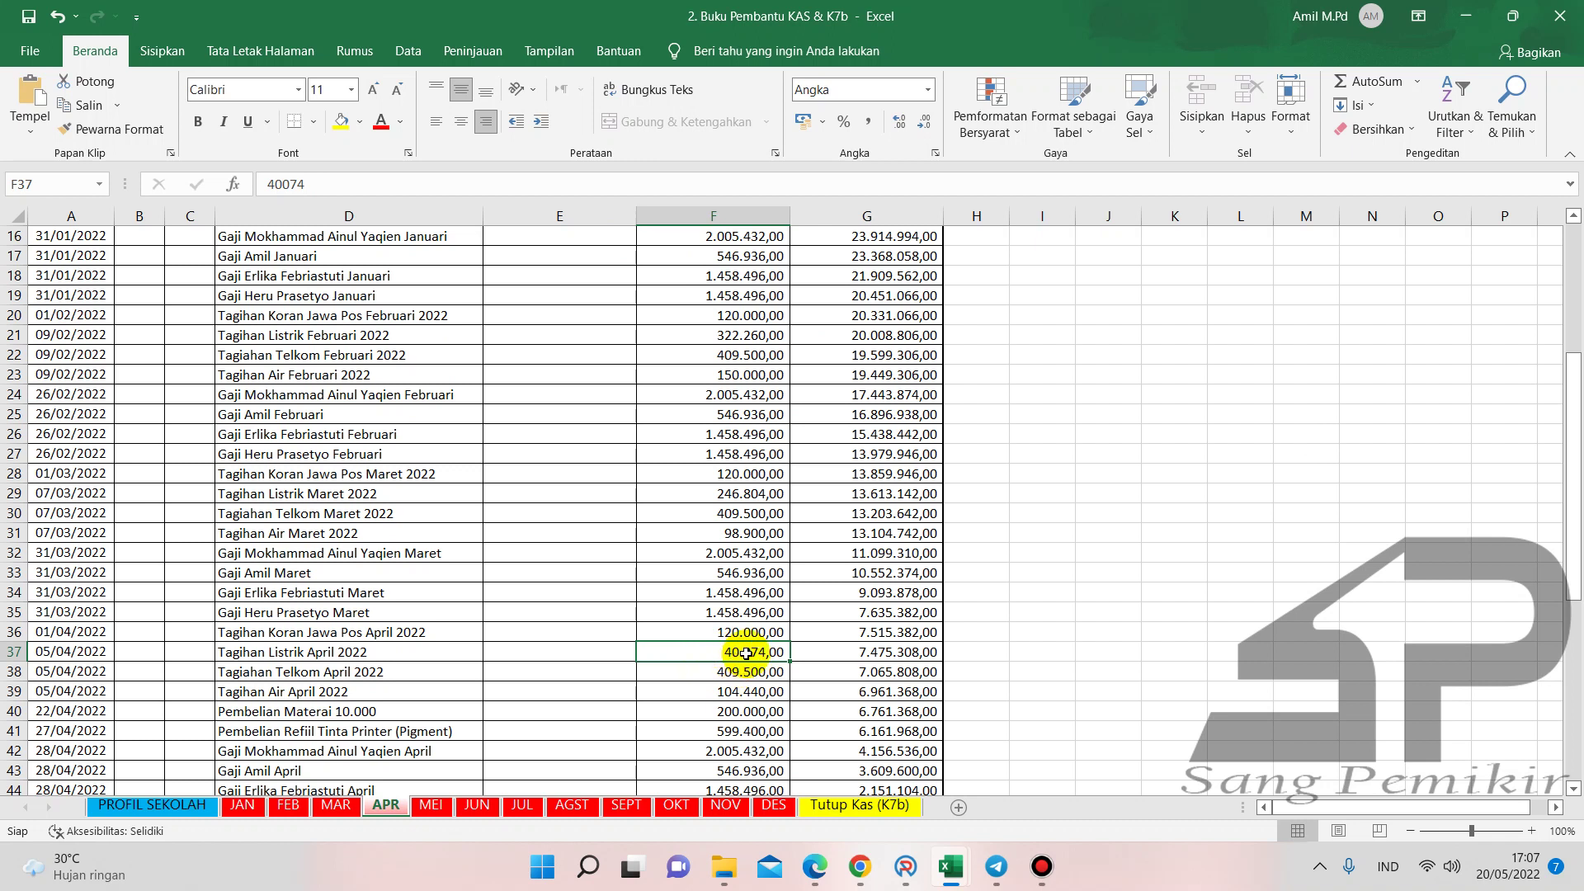
# - Change the electricity bill from 40.074 to 400.074, check the TOTAL row, and go back to ARKAS
pyautogui.click(282, 184)
pyautogui.write('0')
pyautogui.press('Return')
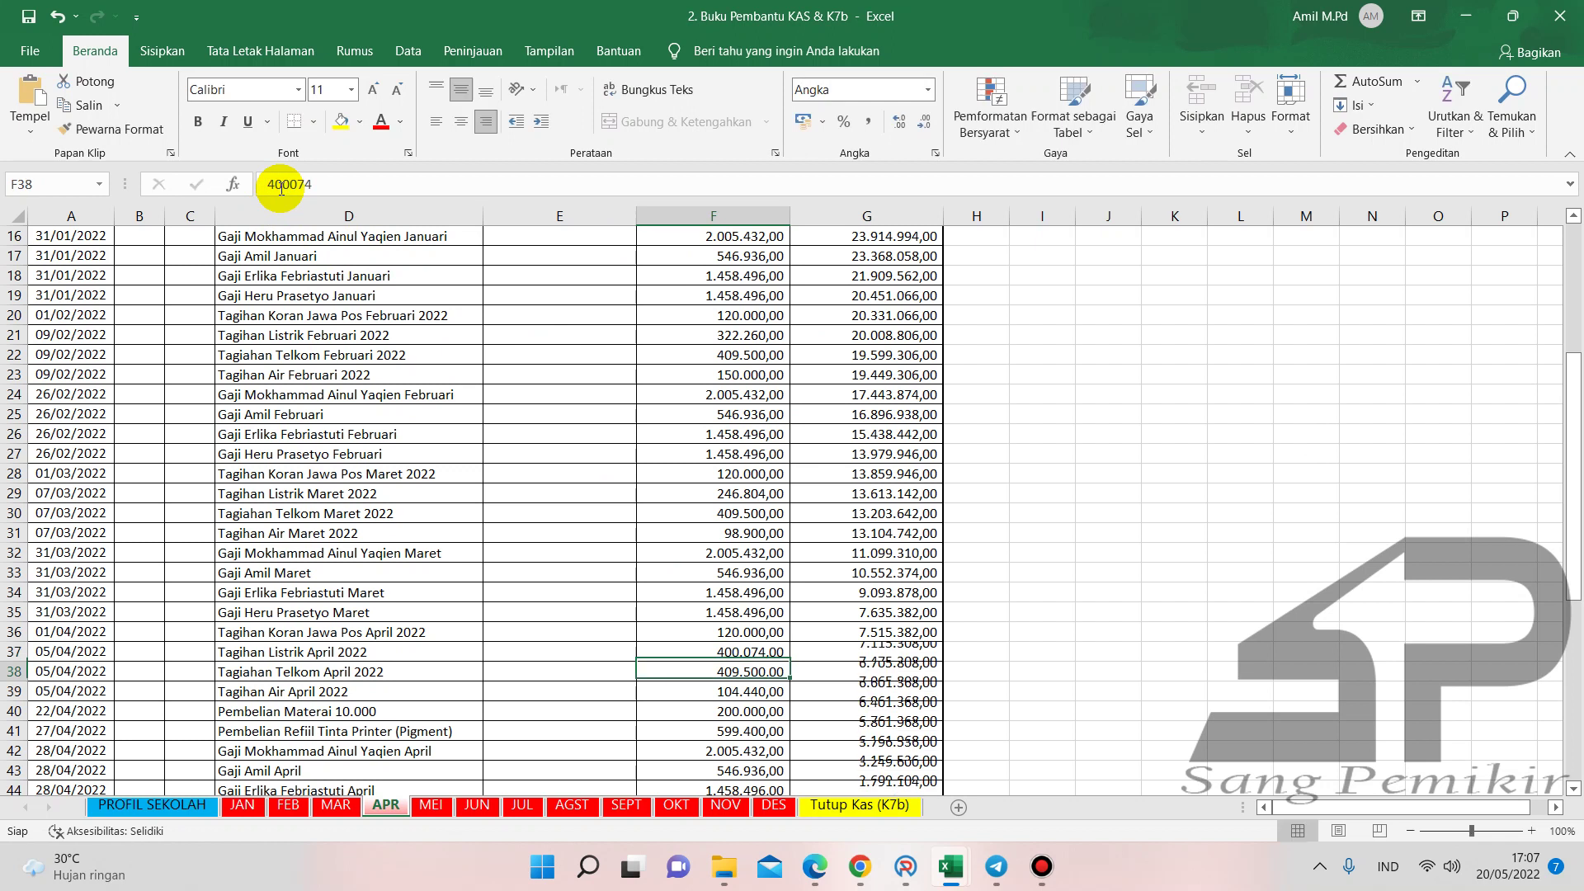
pyautogui.scroll(-1, 791, 605)
pyautogui.scroll(-6, 791, 605)
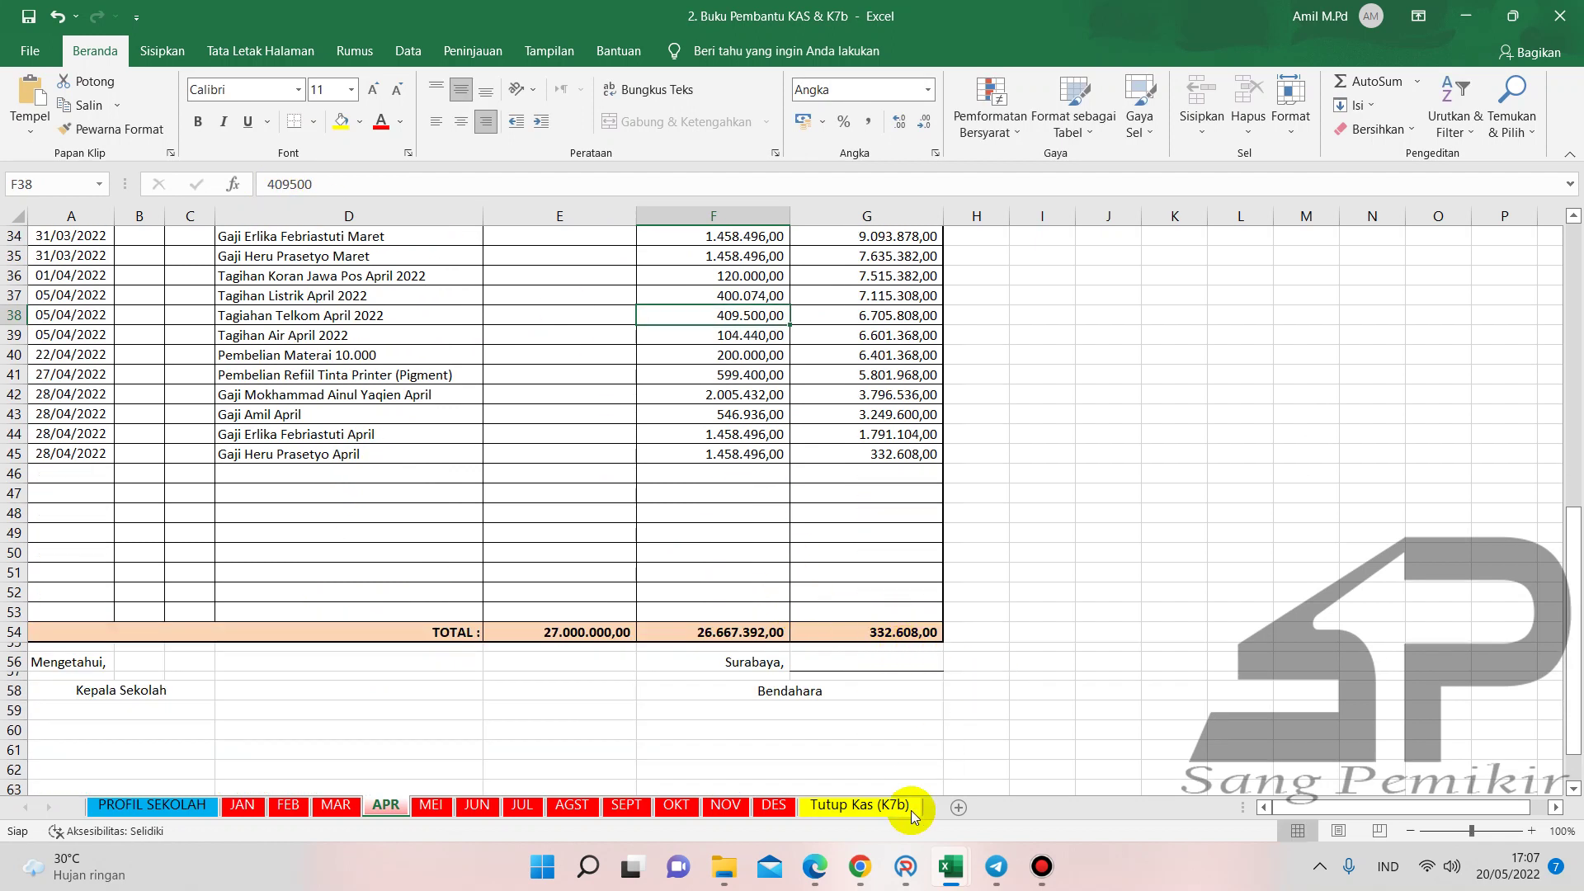
pyautogui.click(905, 866)
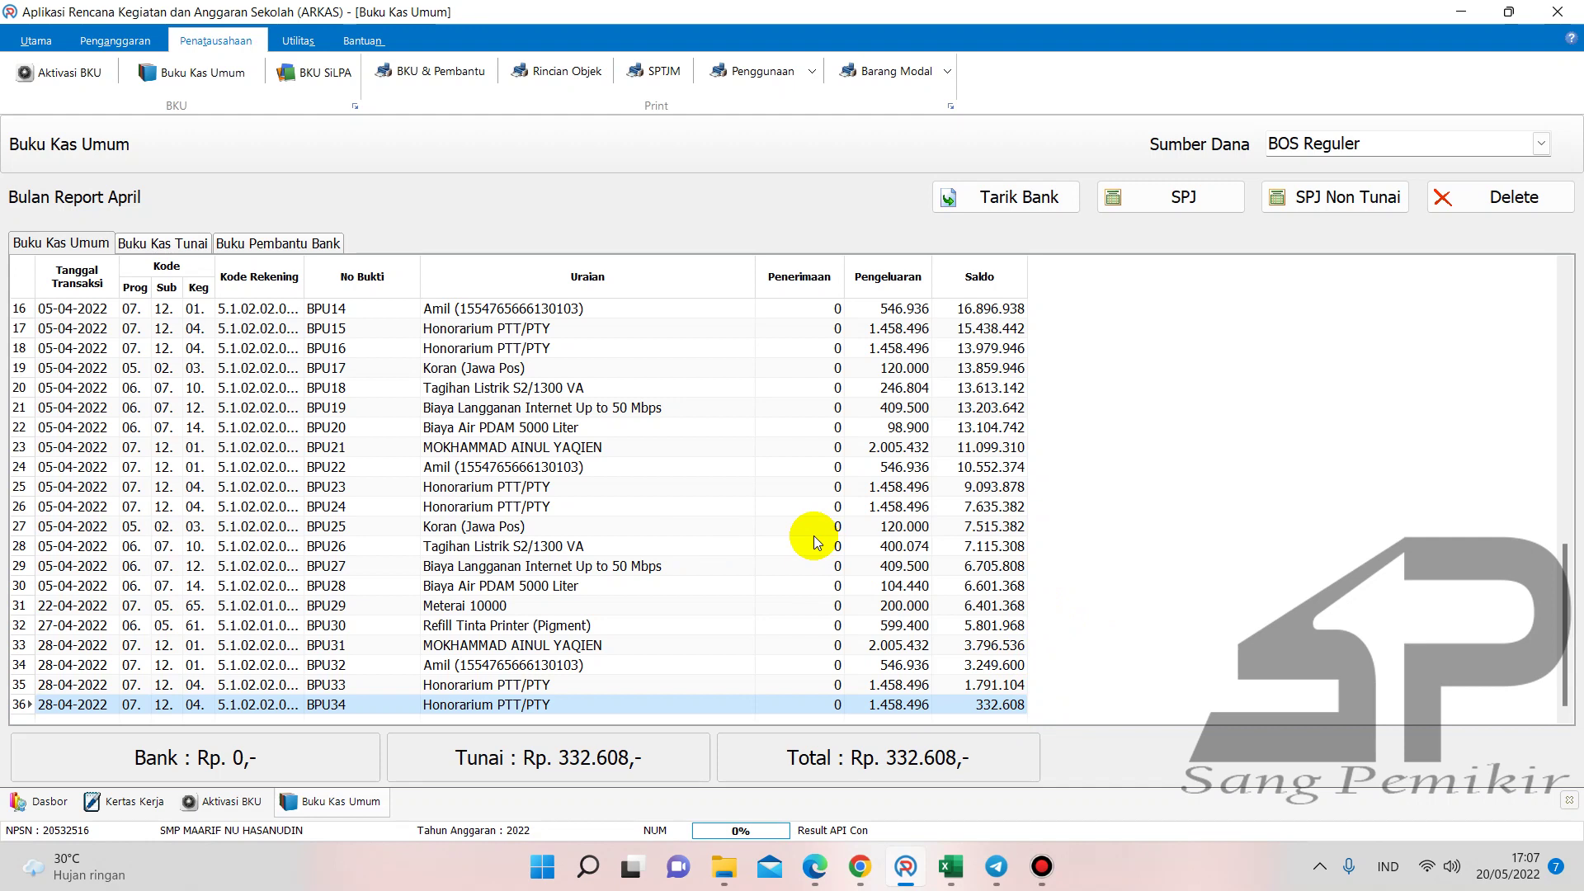
# - Read the April bank ledger and enter its 6.449,70 balance into the BKU's F53
pyautogui.click(954, 868)
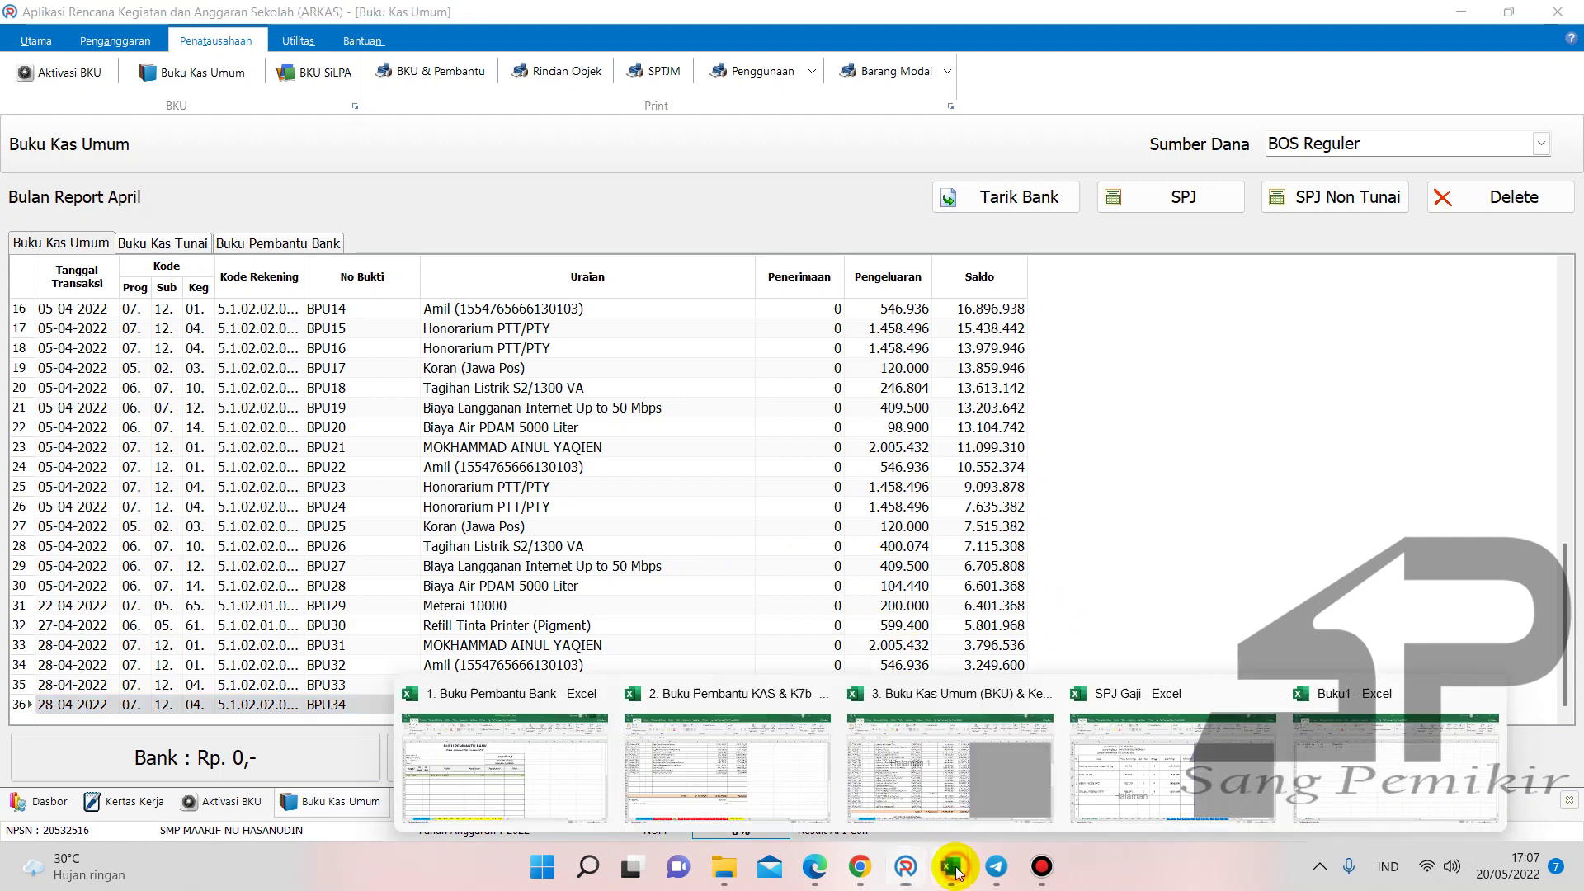
pyautogui.click(546, 770)
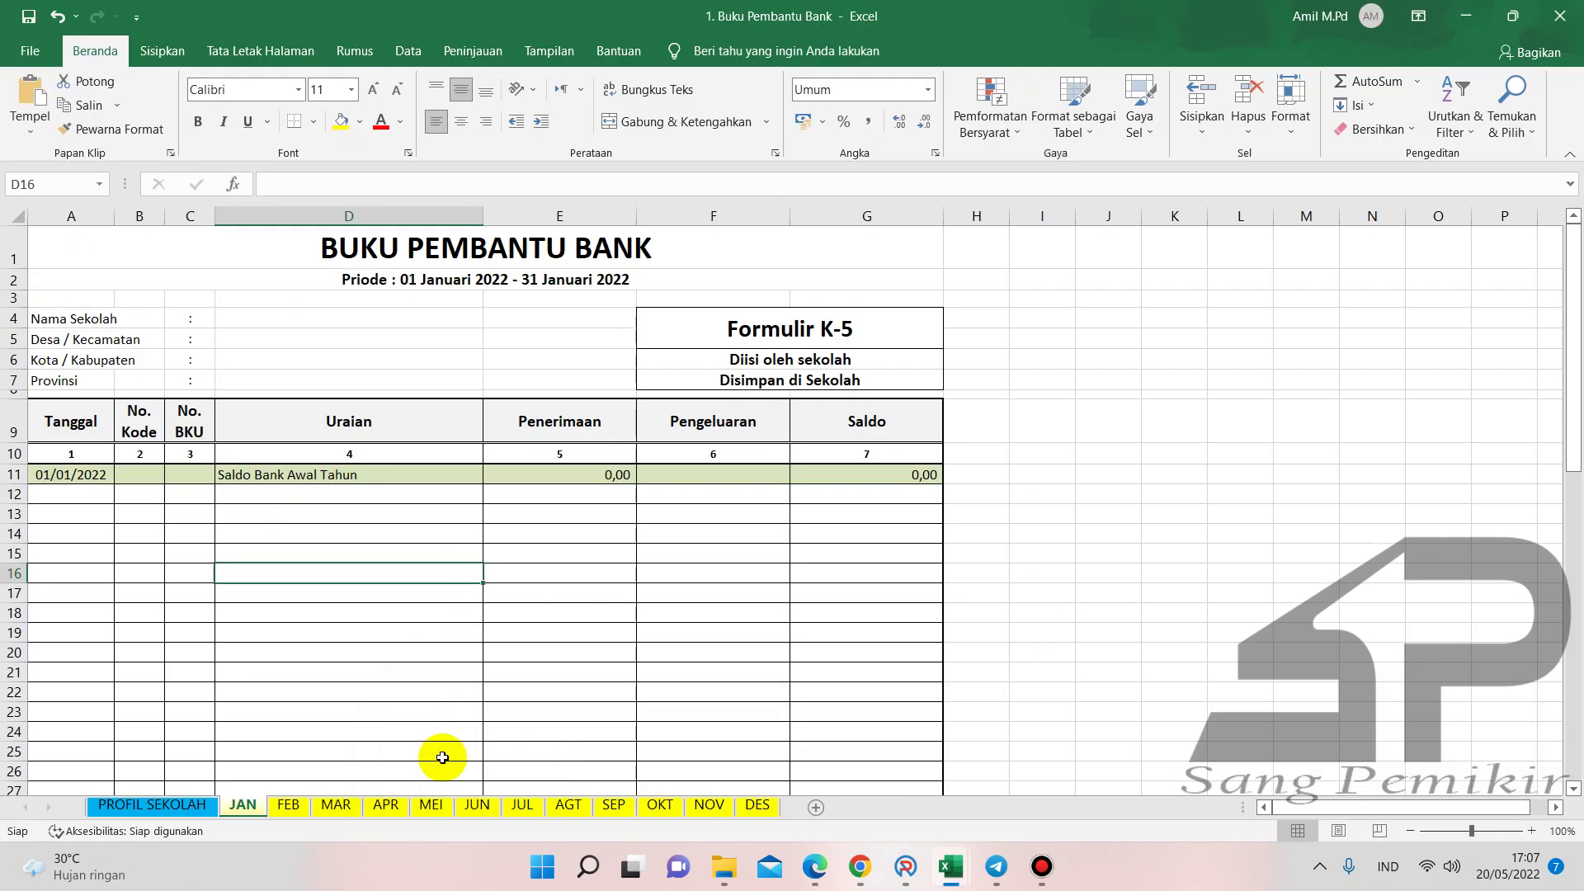
pyautogui.click(386, 804)
pyautogui.scroll(-15, 574, 561)
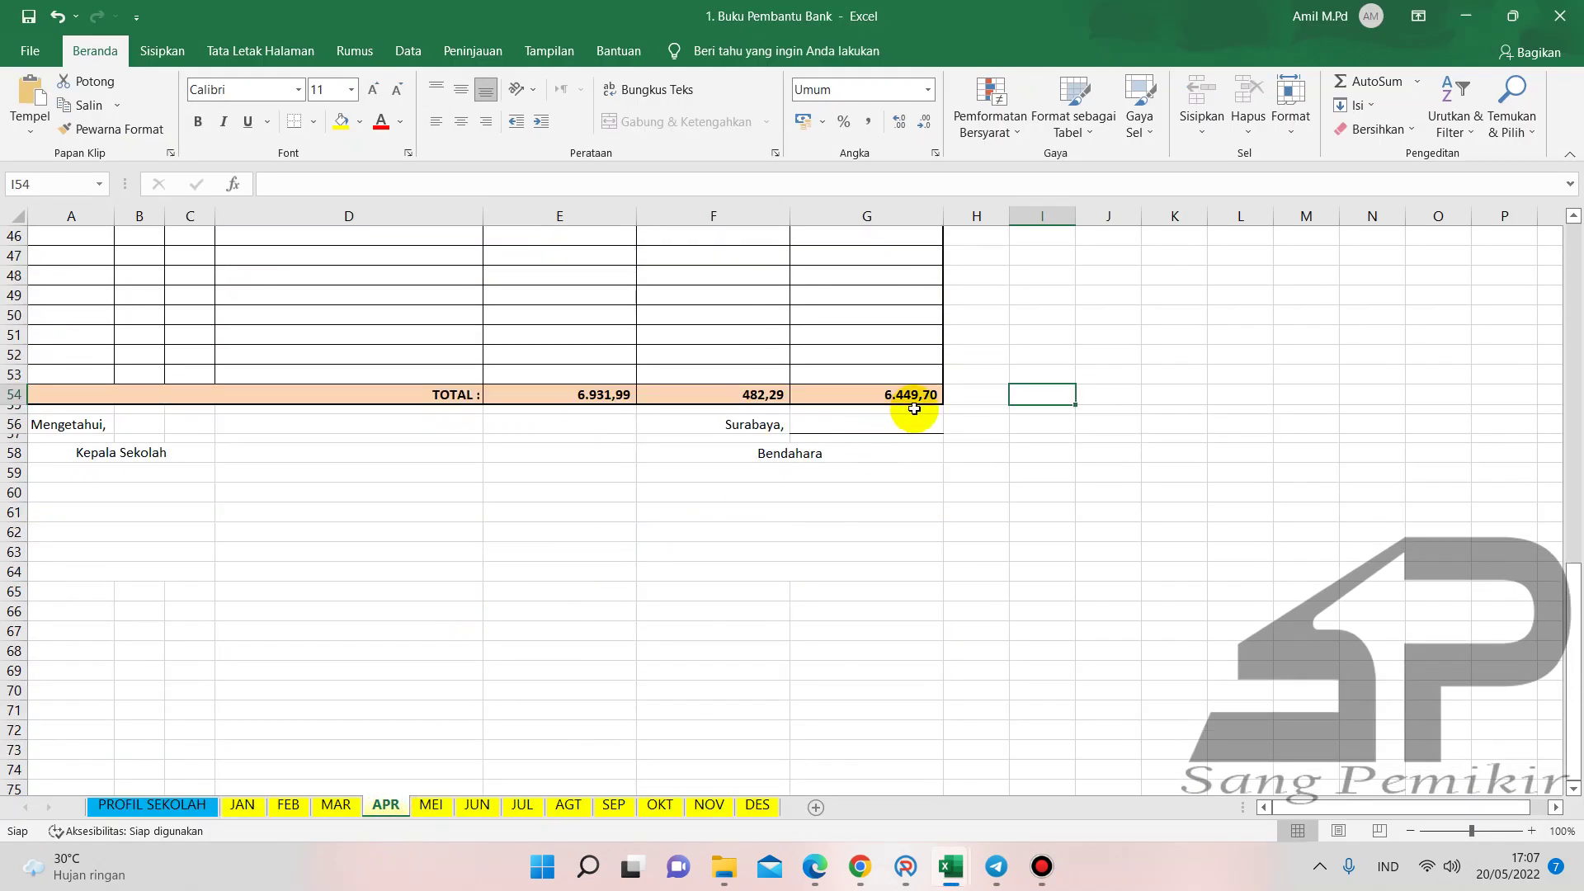
pyautogui.moveTo(950, 866)
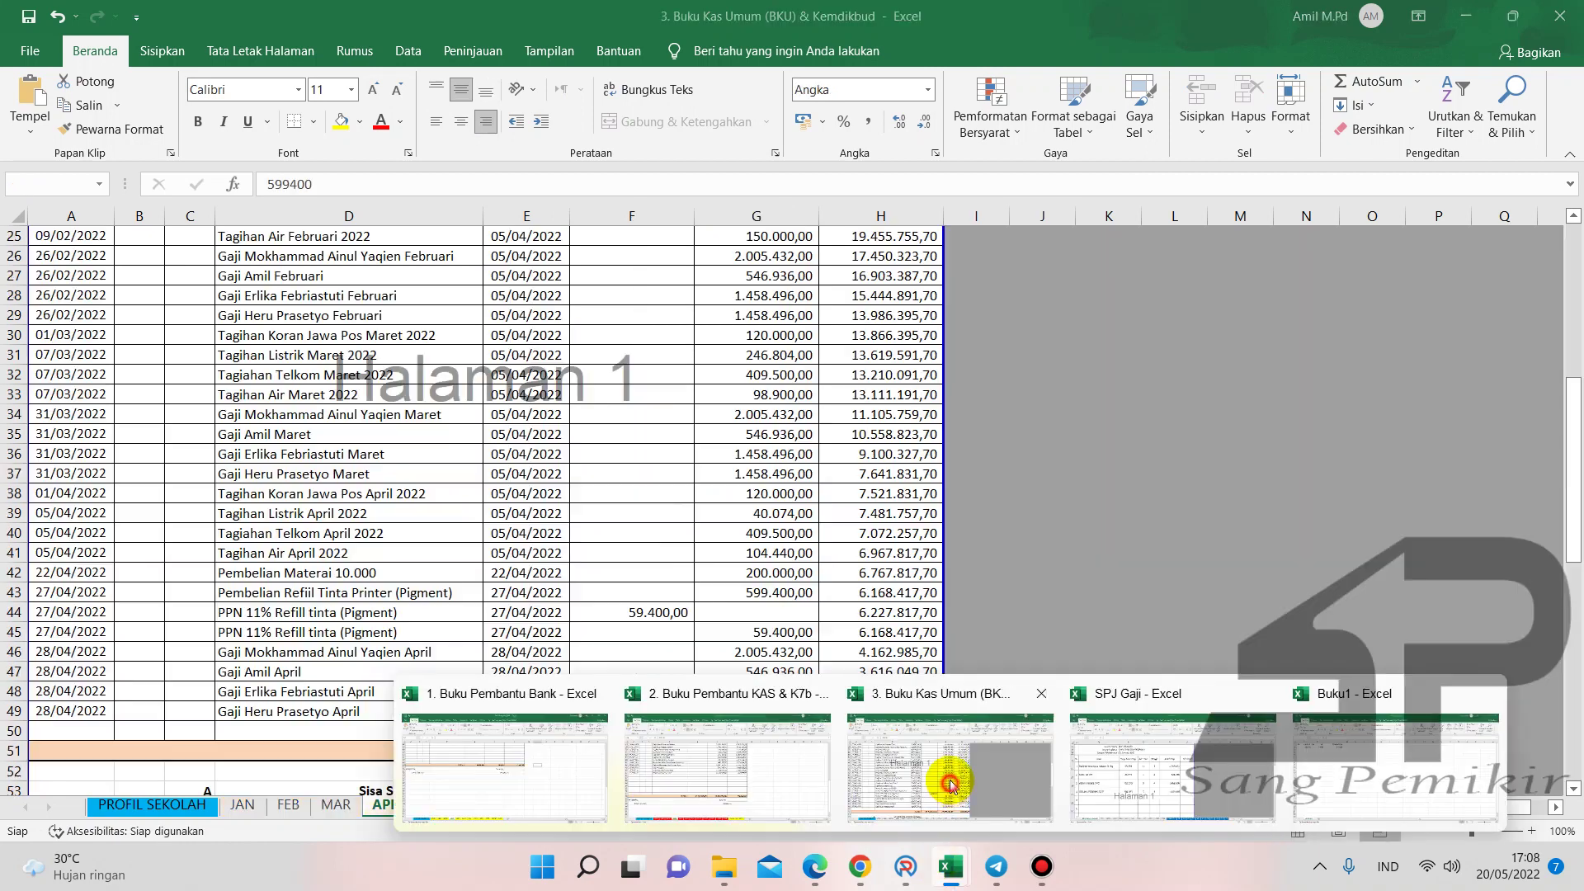
pyautogui.click(953, 772)
pyautogui.scroll(-5, 795, 669)
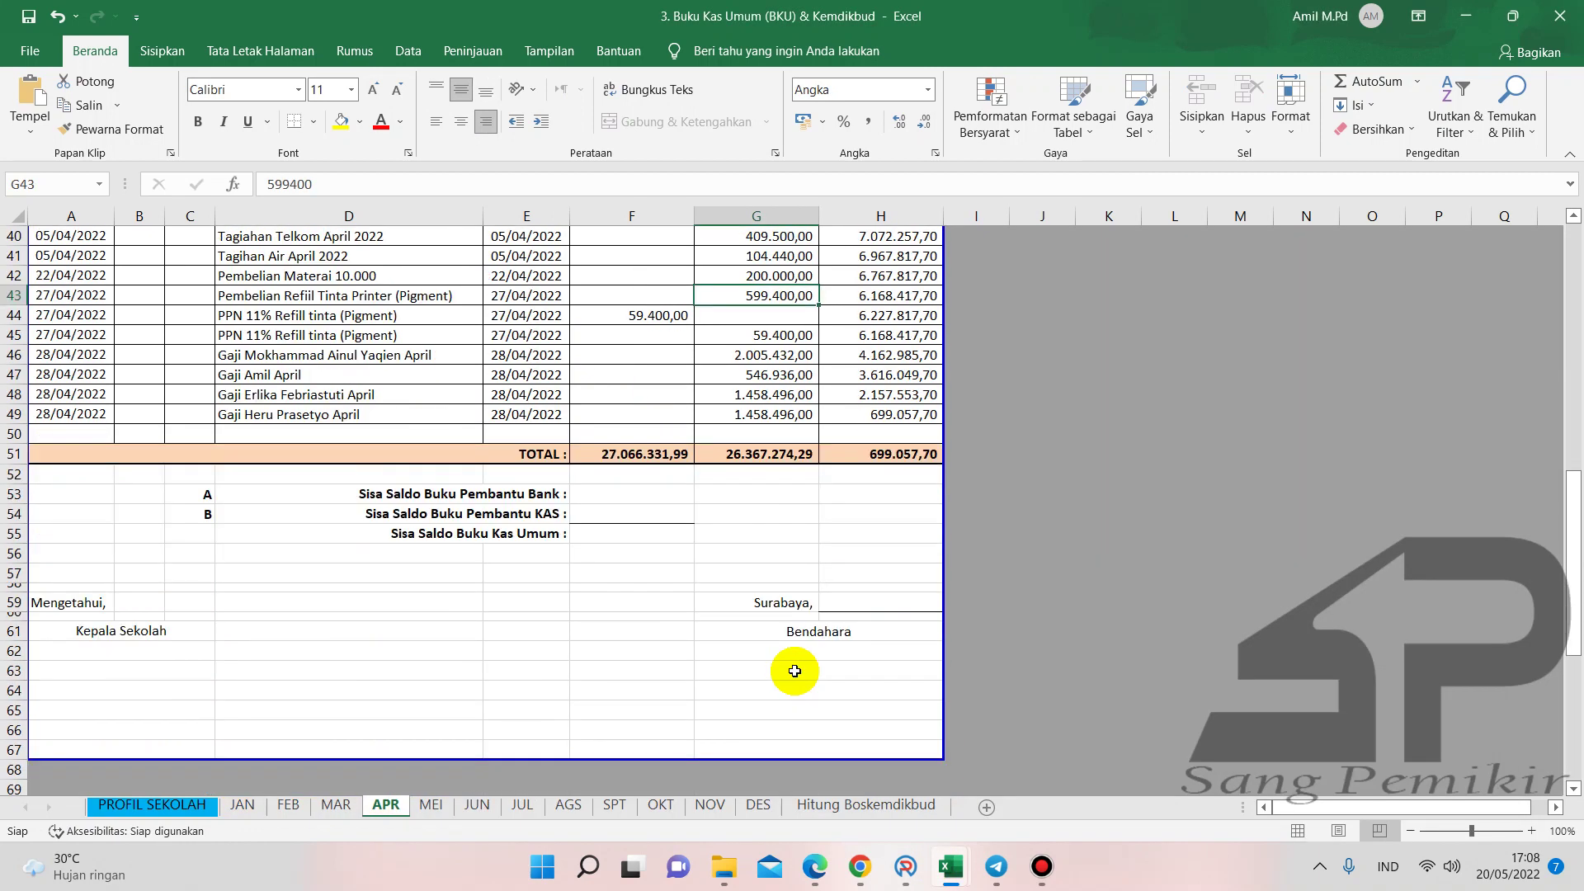
pyautogui.click(636, 493)
pyautogui.write('644')
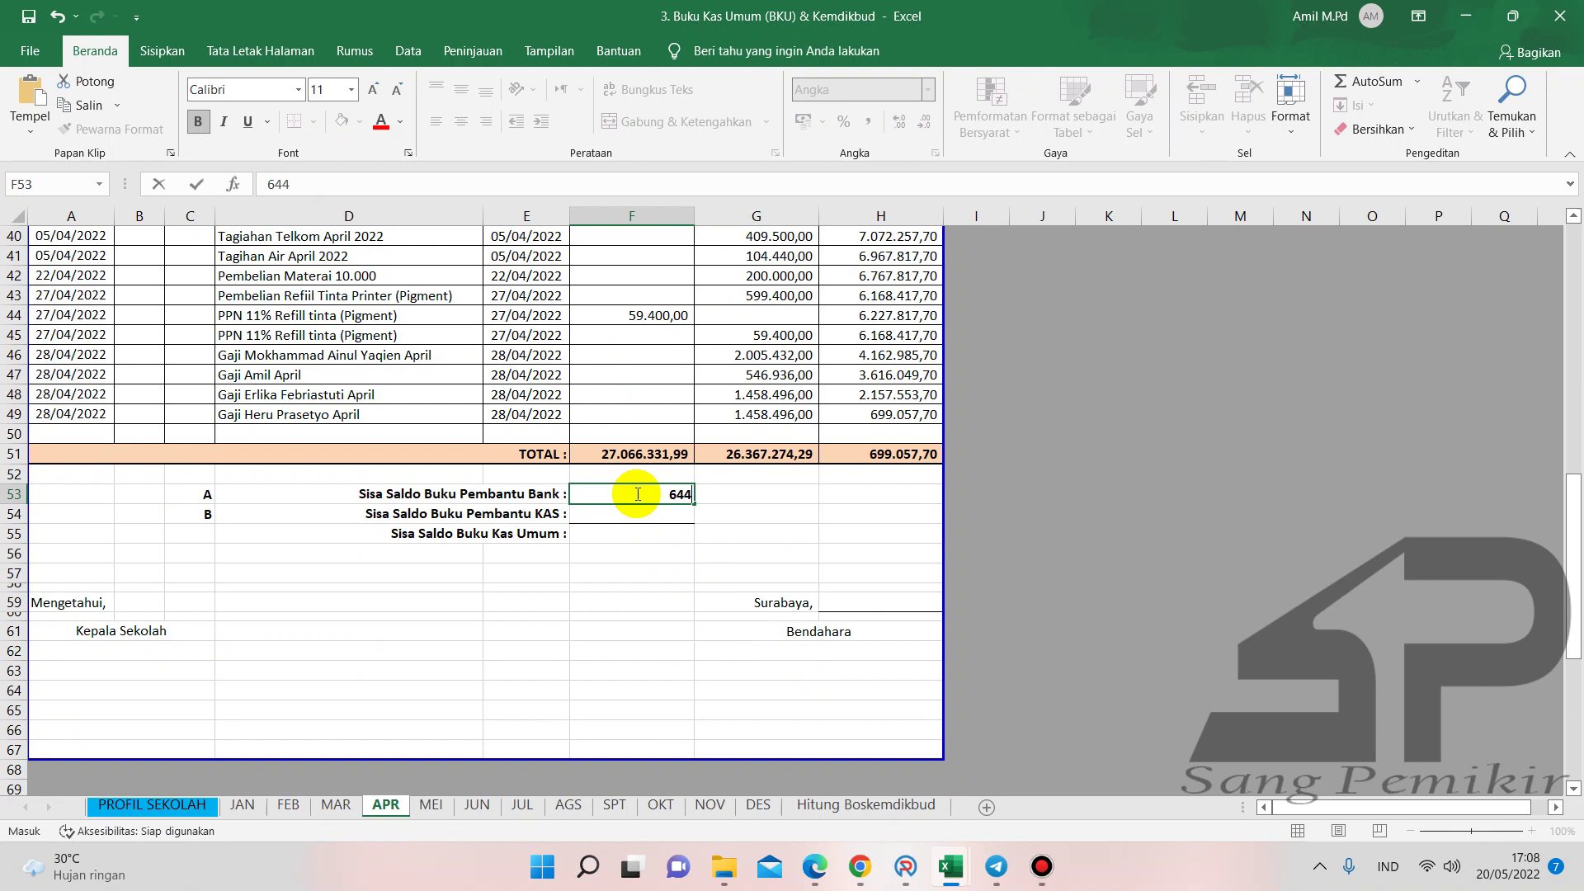
pyautogui.moveTo(950, 866)
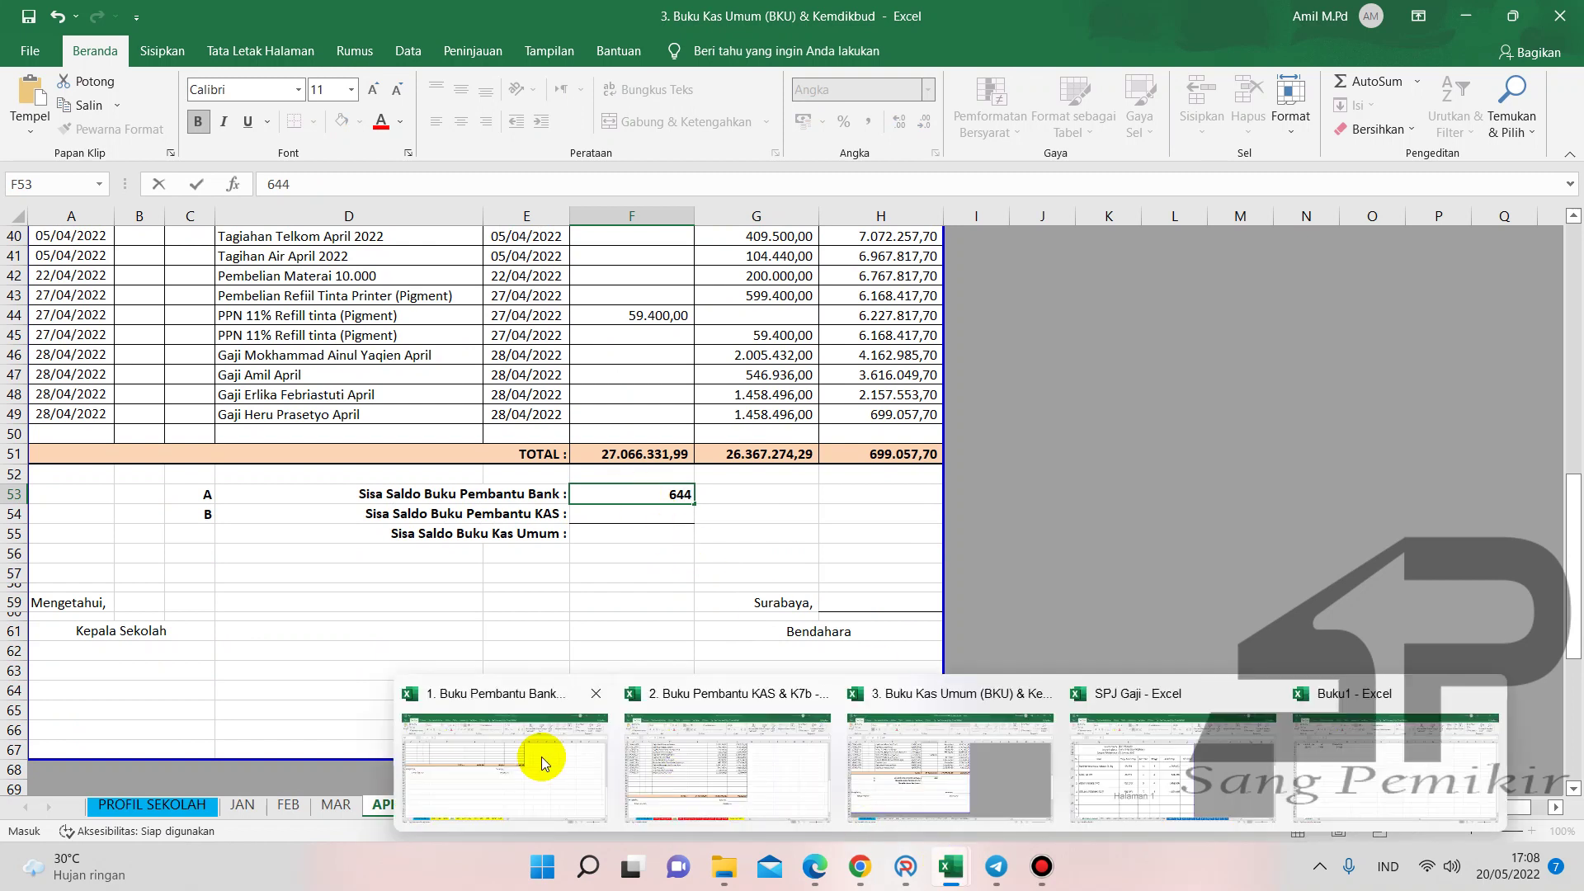
pyautogui.moveTo(541, 756)
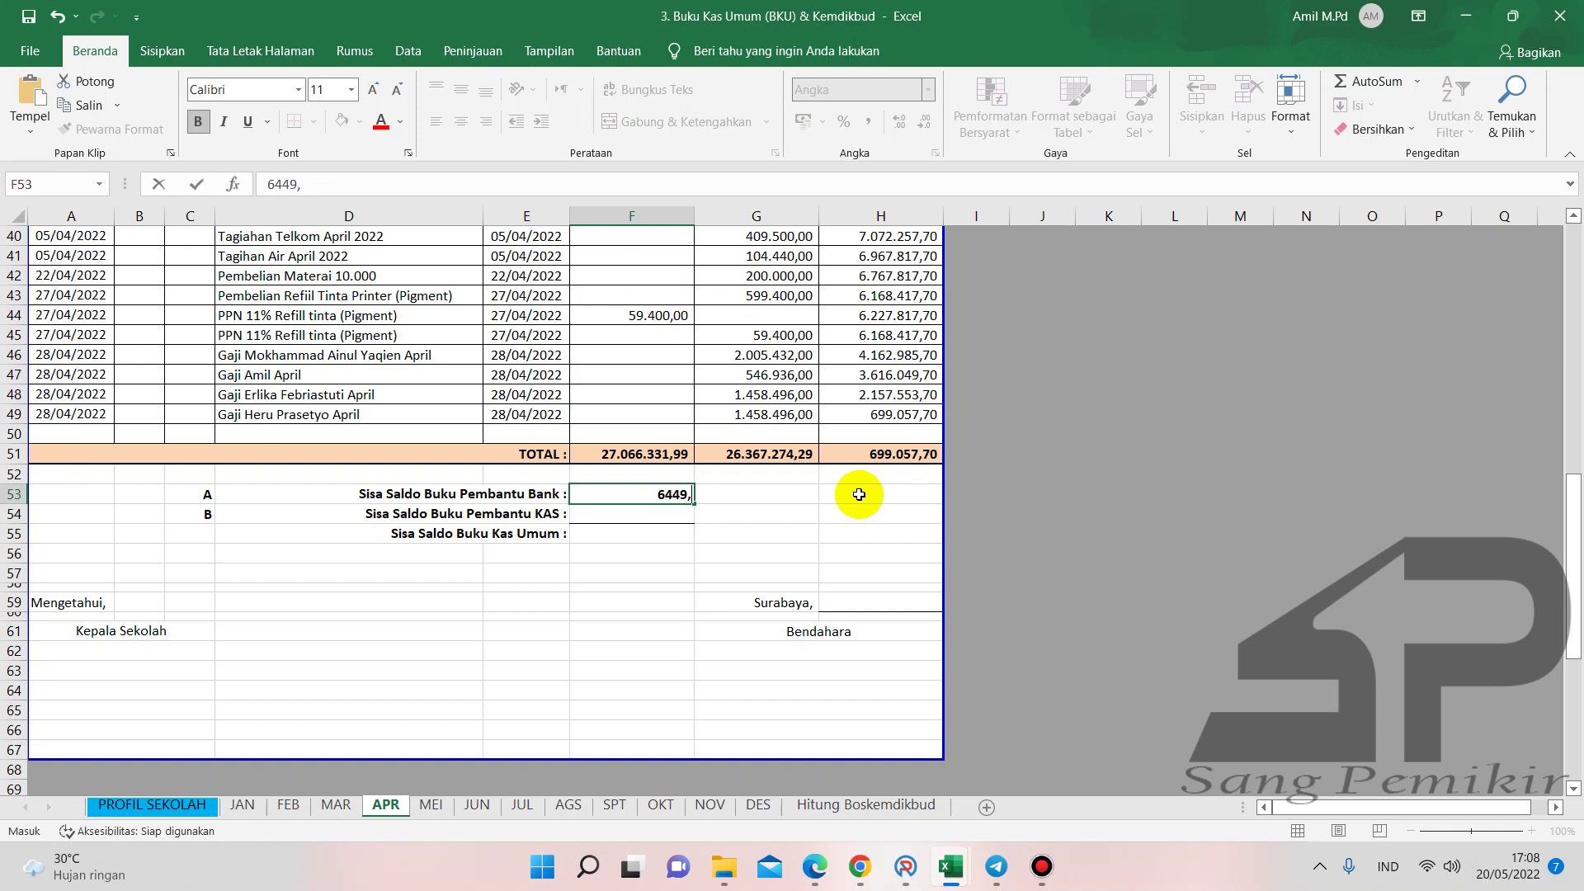
pyautogui.press('Return')
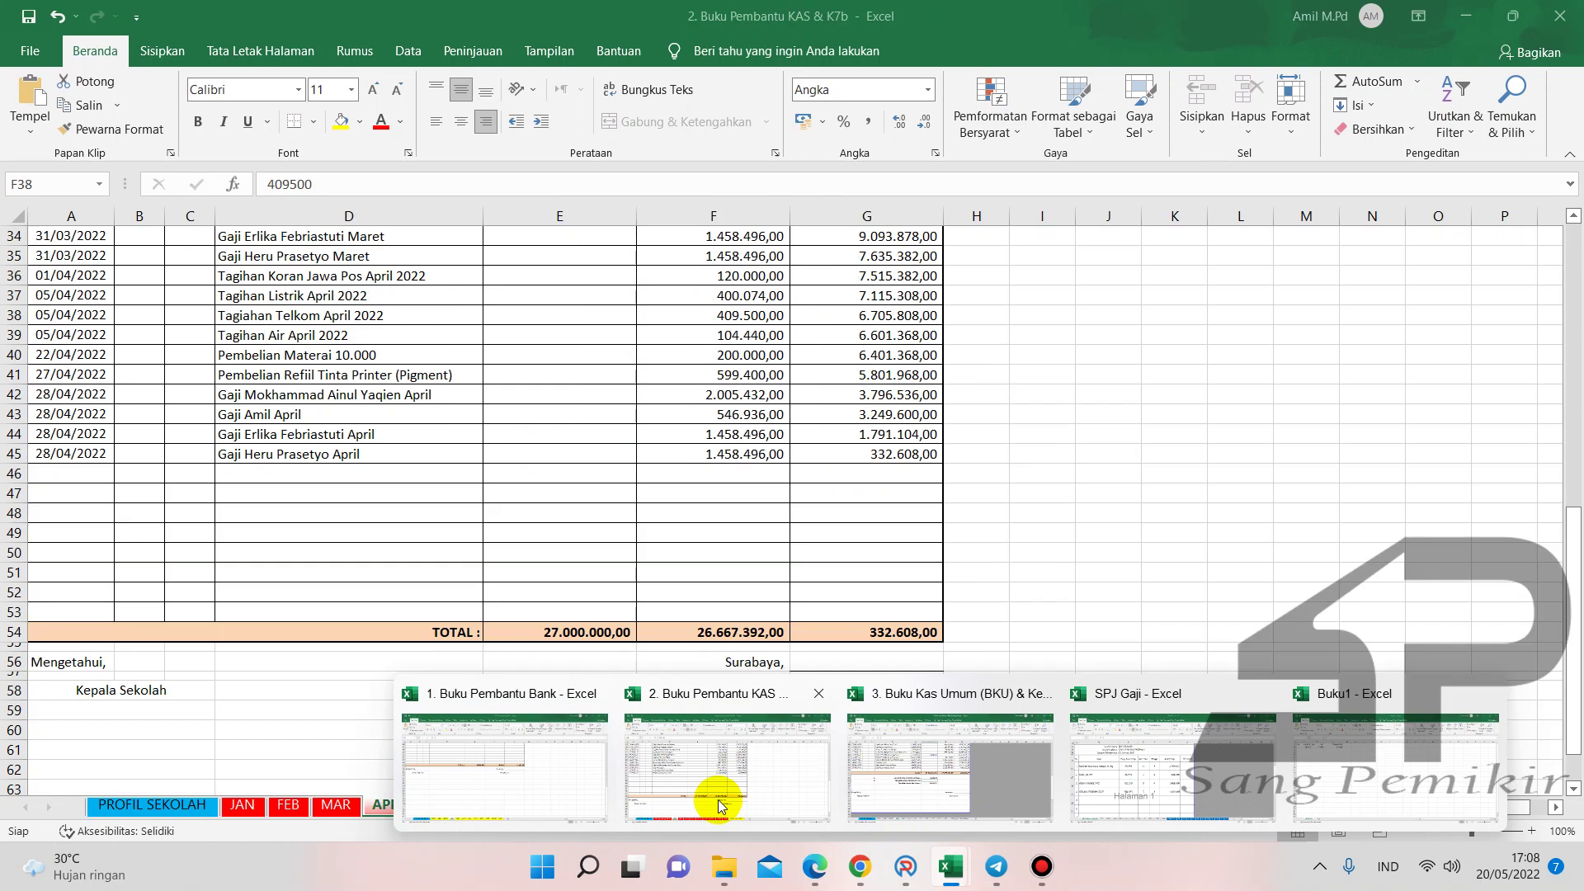
# - Enter the cash ledger balance of 332.608,00 into the BKU
pyautogui.click(718, 799)
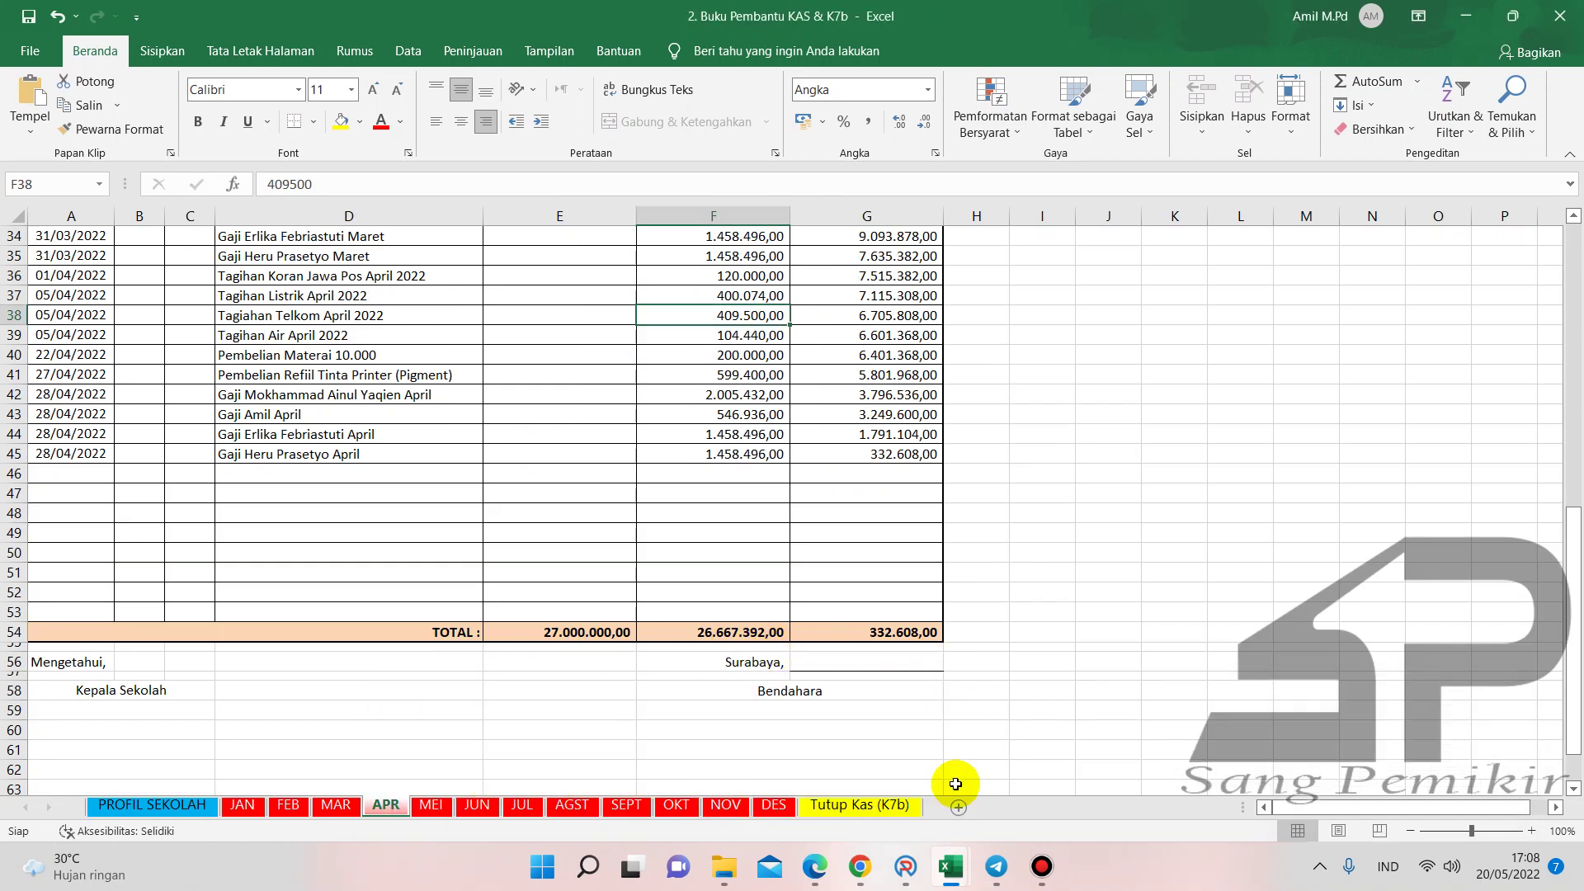
pyautogui.moveTo(942, 862)
pyautogui.click(1005, 800)
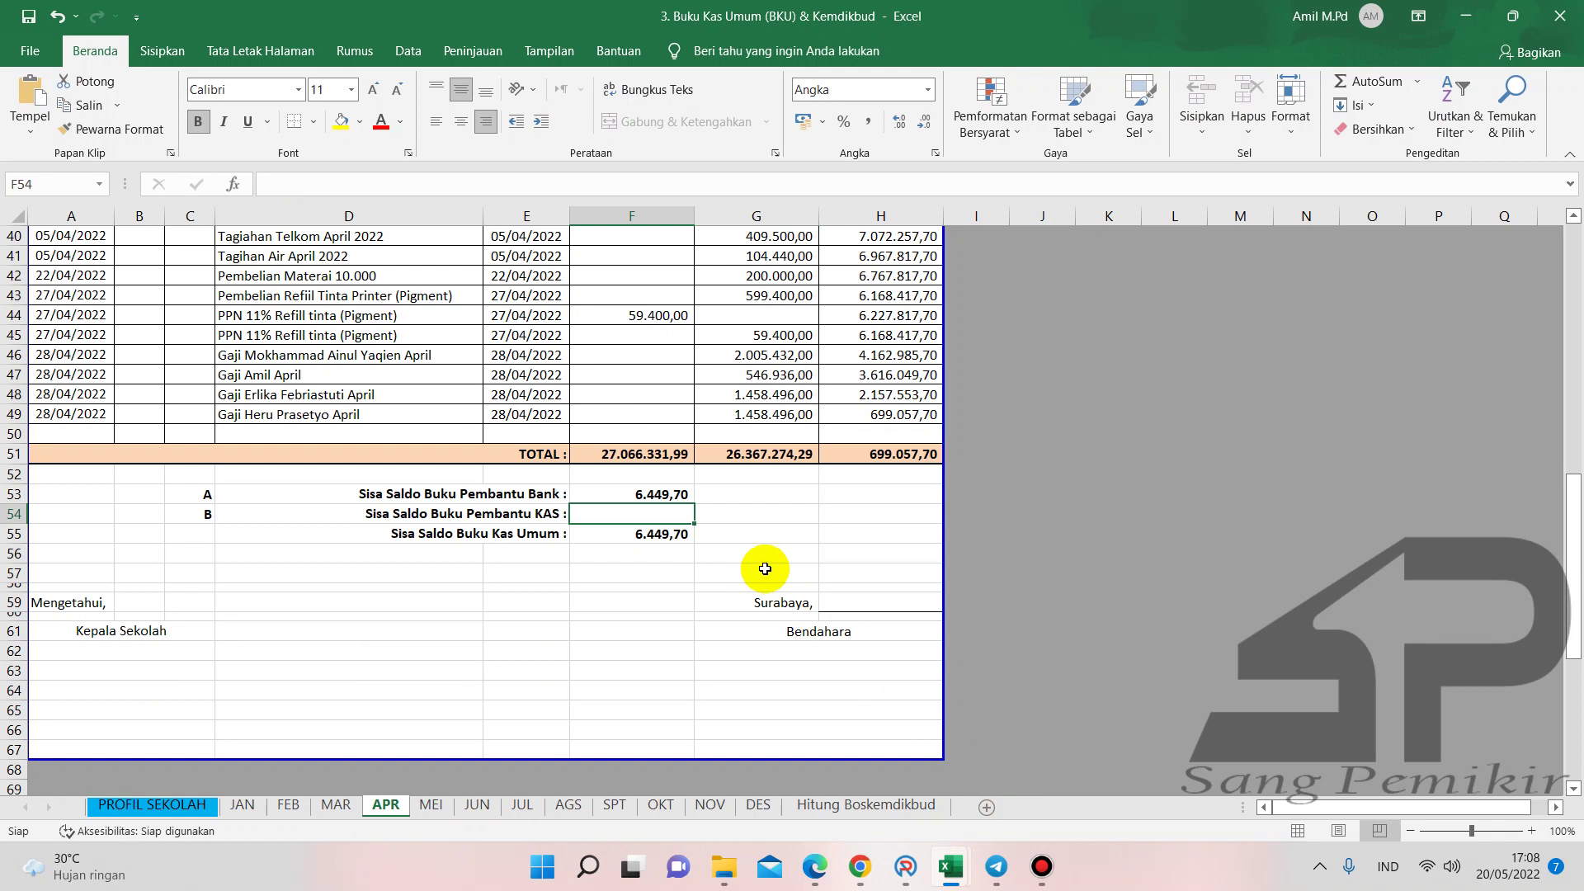
pyautogui.write('332608')
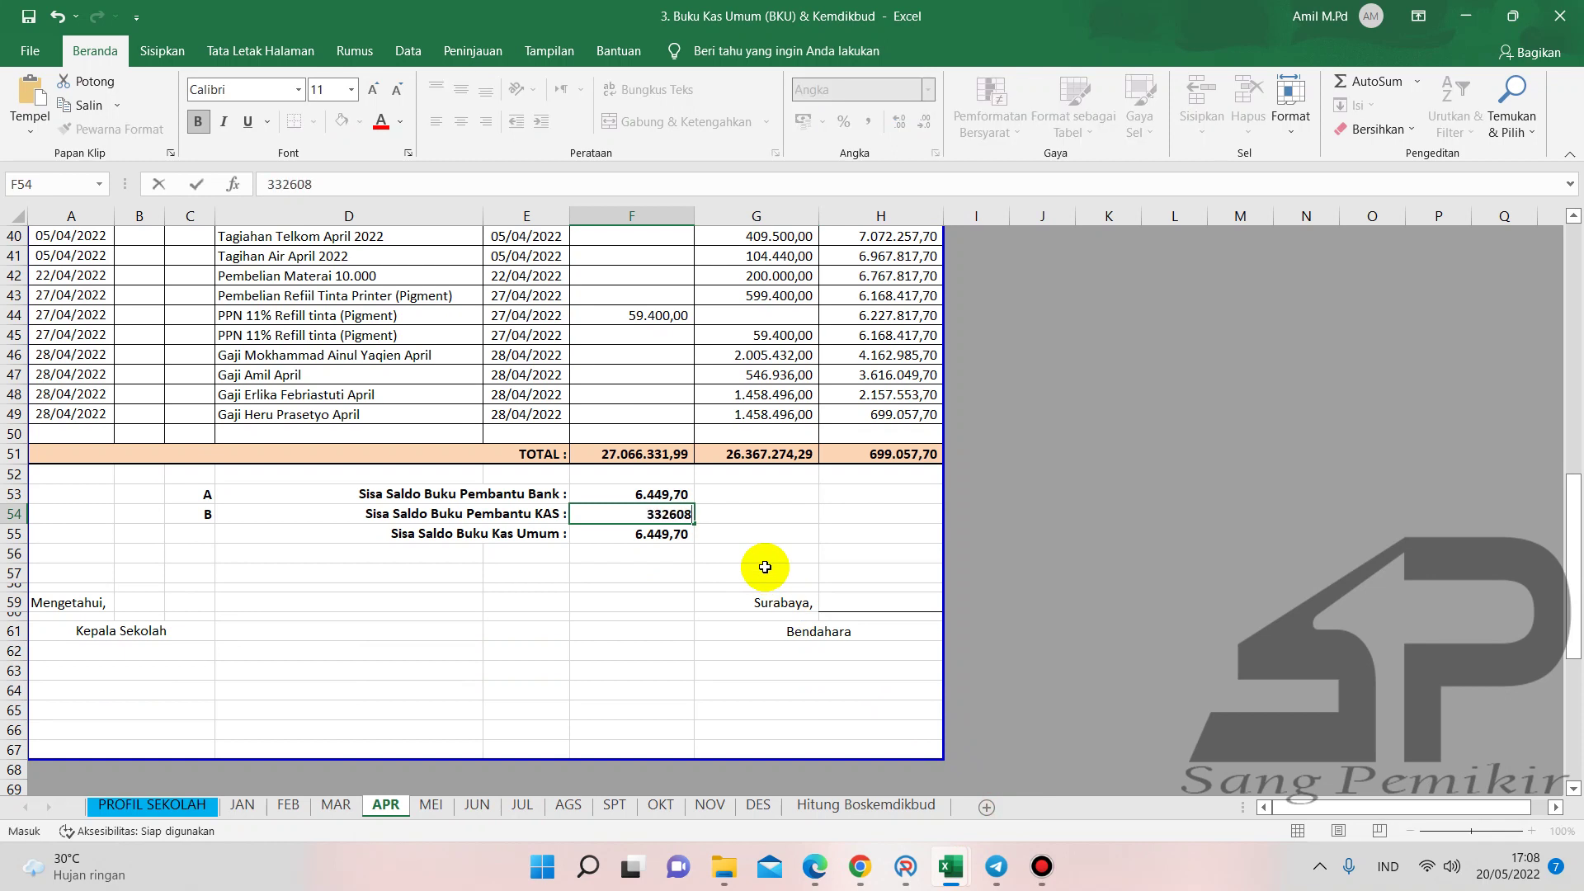
pyautogui.press('Return')
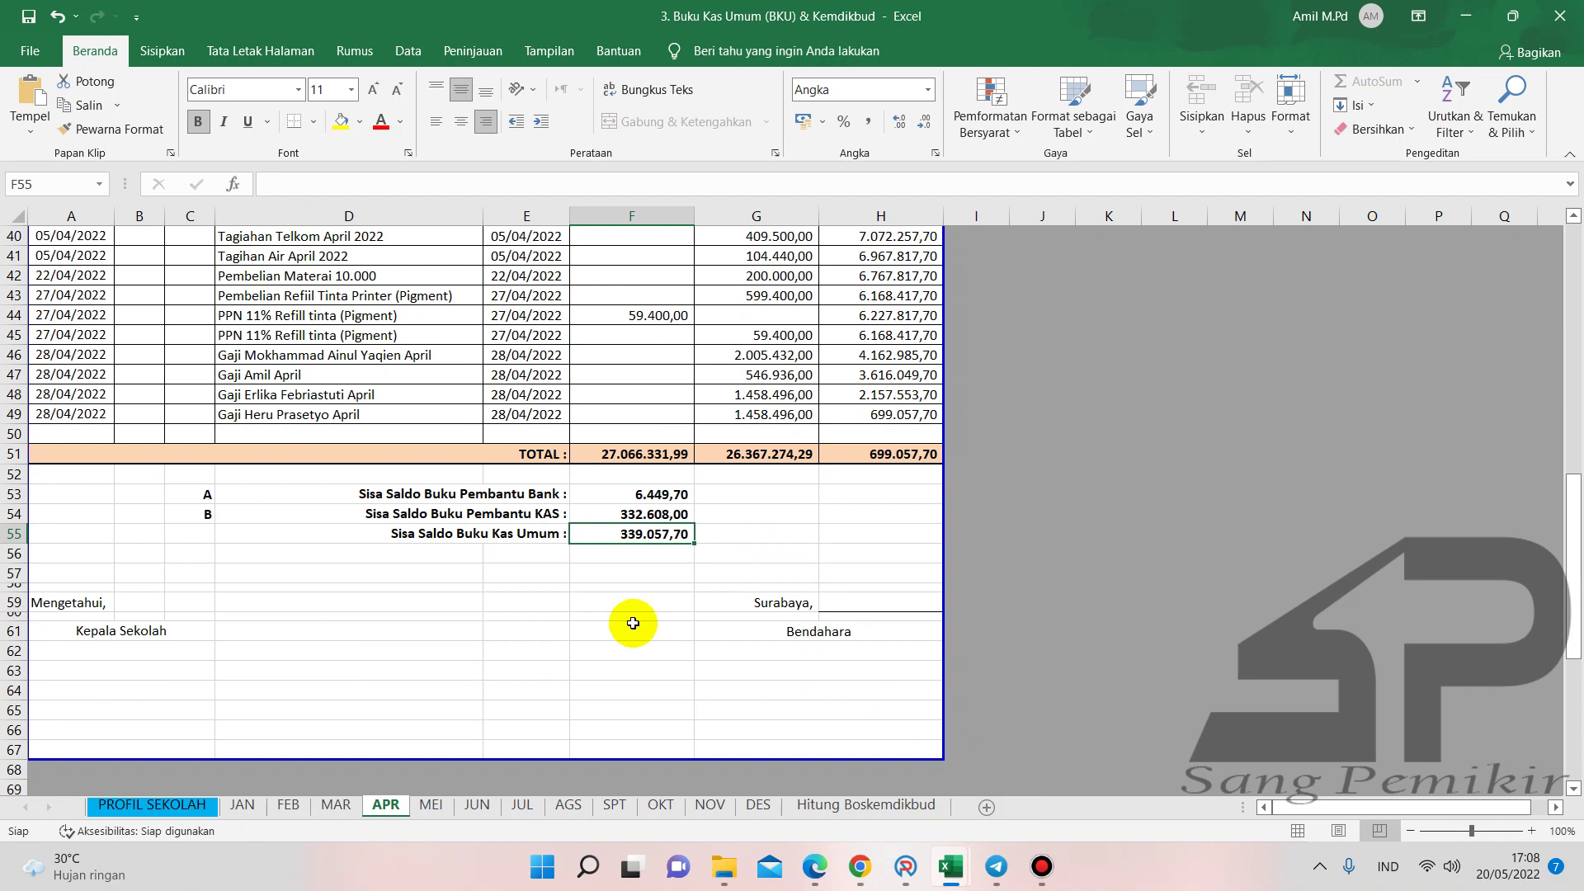
pyautogui.click(633, 623)
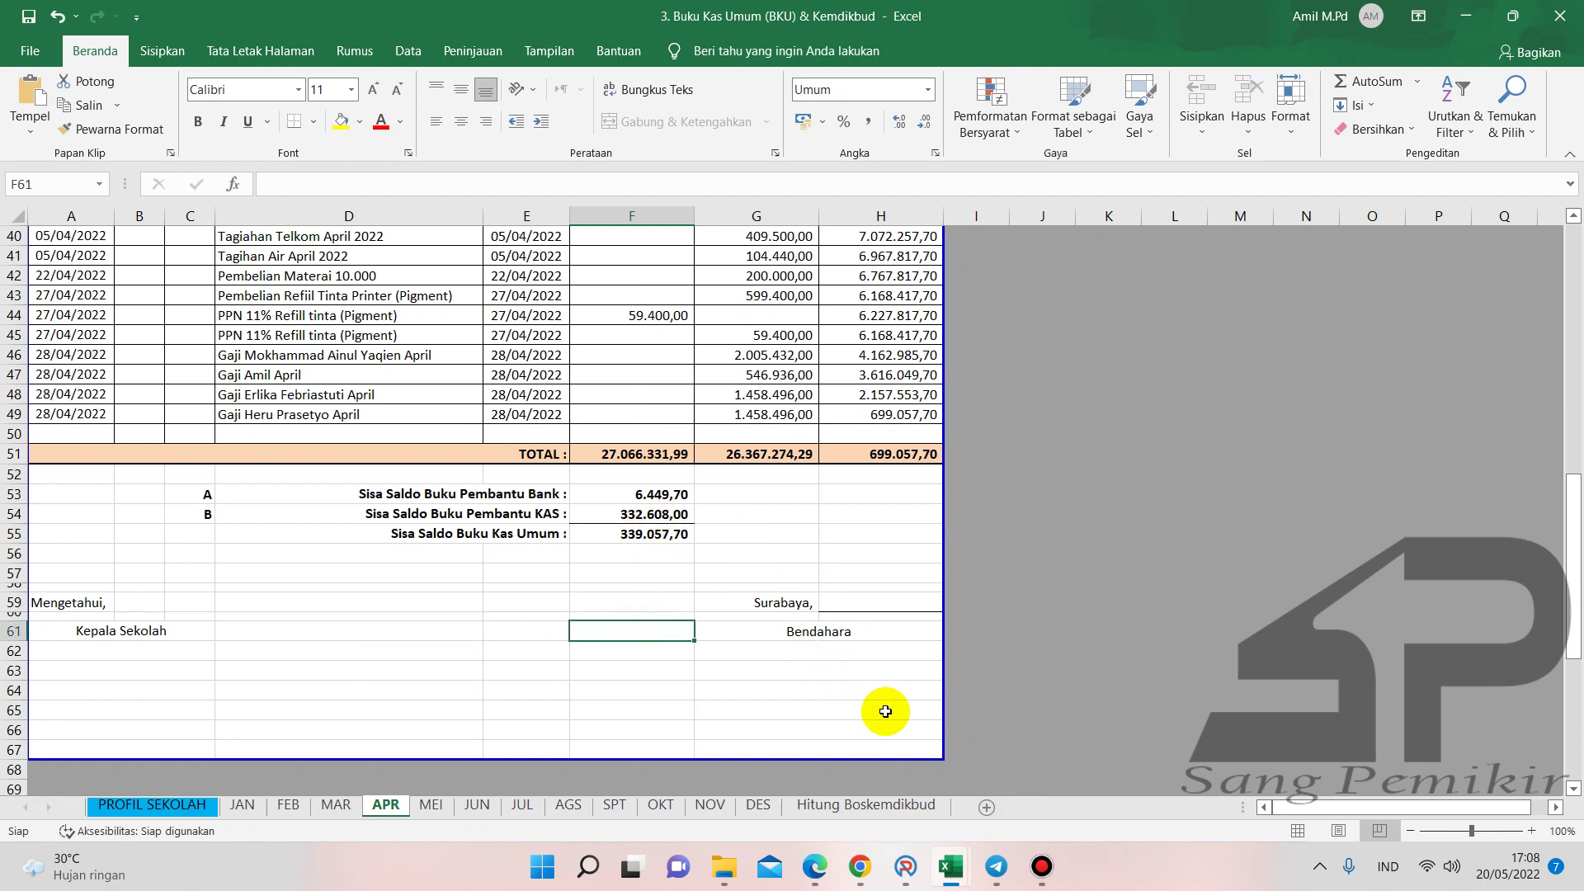
# - Check the H51 closing balance, then correct the BKU's G39 electricity bill to 400.074,00
pyautogui.click(951, 866)
pyautogui.moveTo(711, 784)
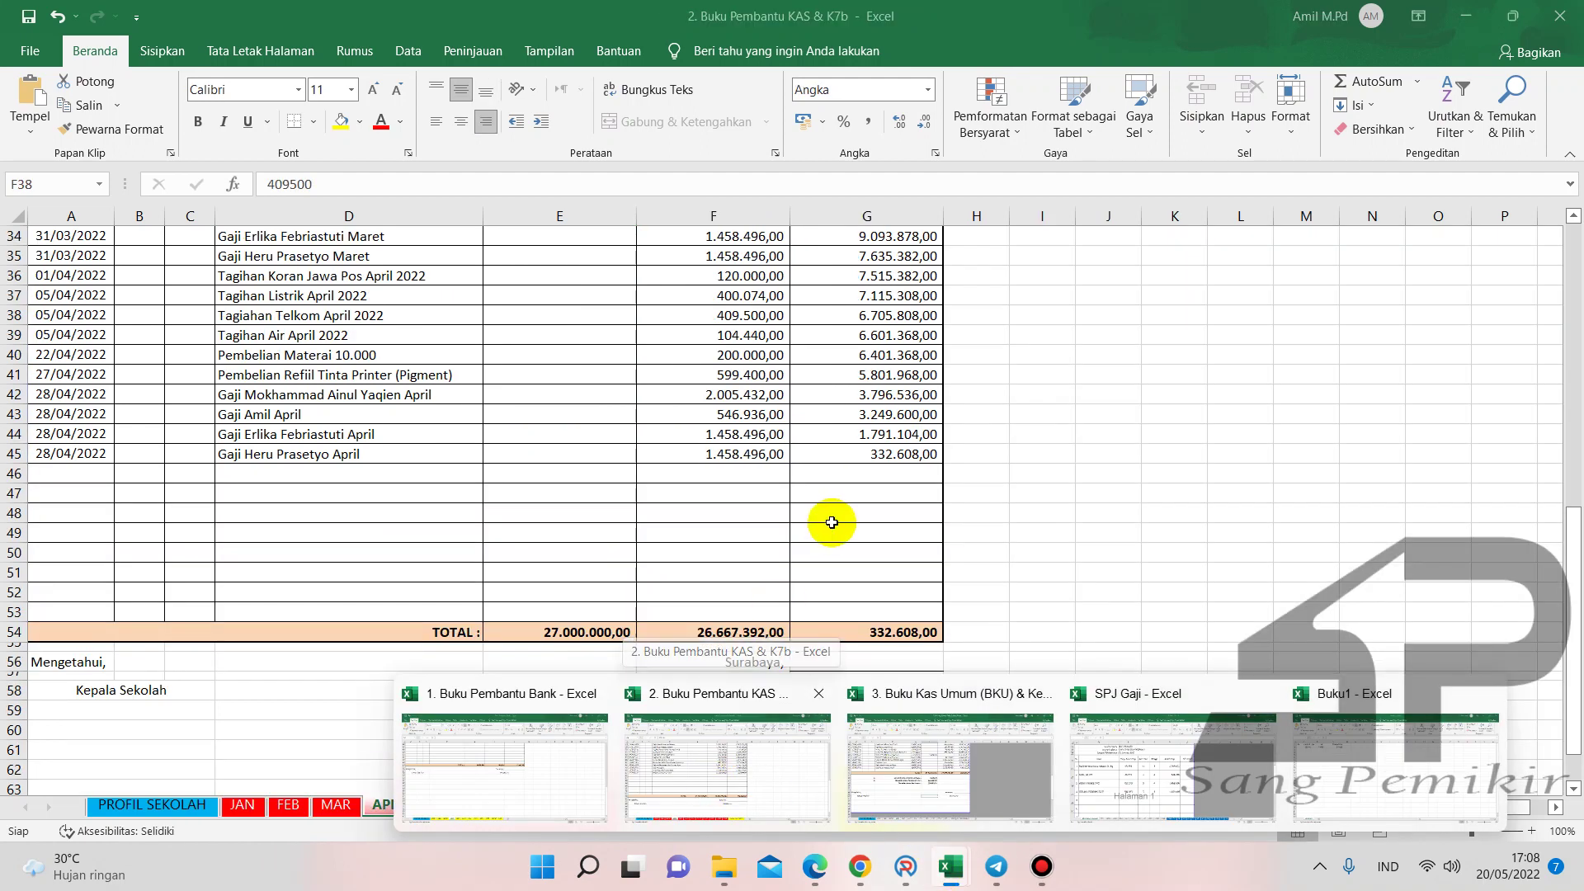
pyautogui.scroll(1, 743, 526)
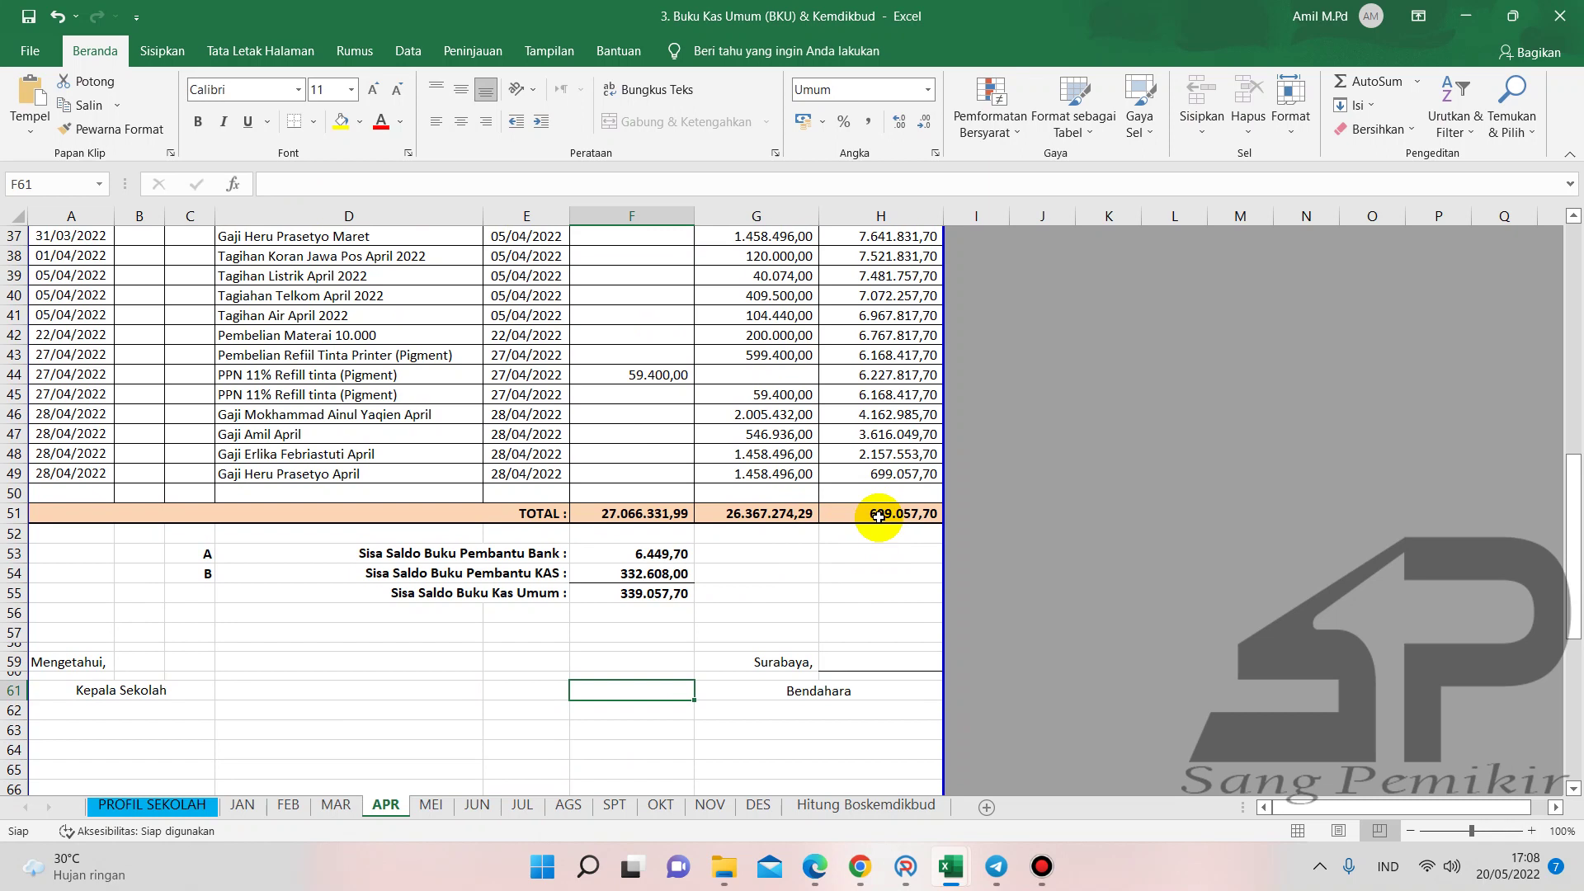
pyautogui.click(878, 516)
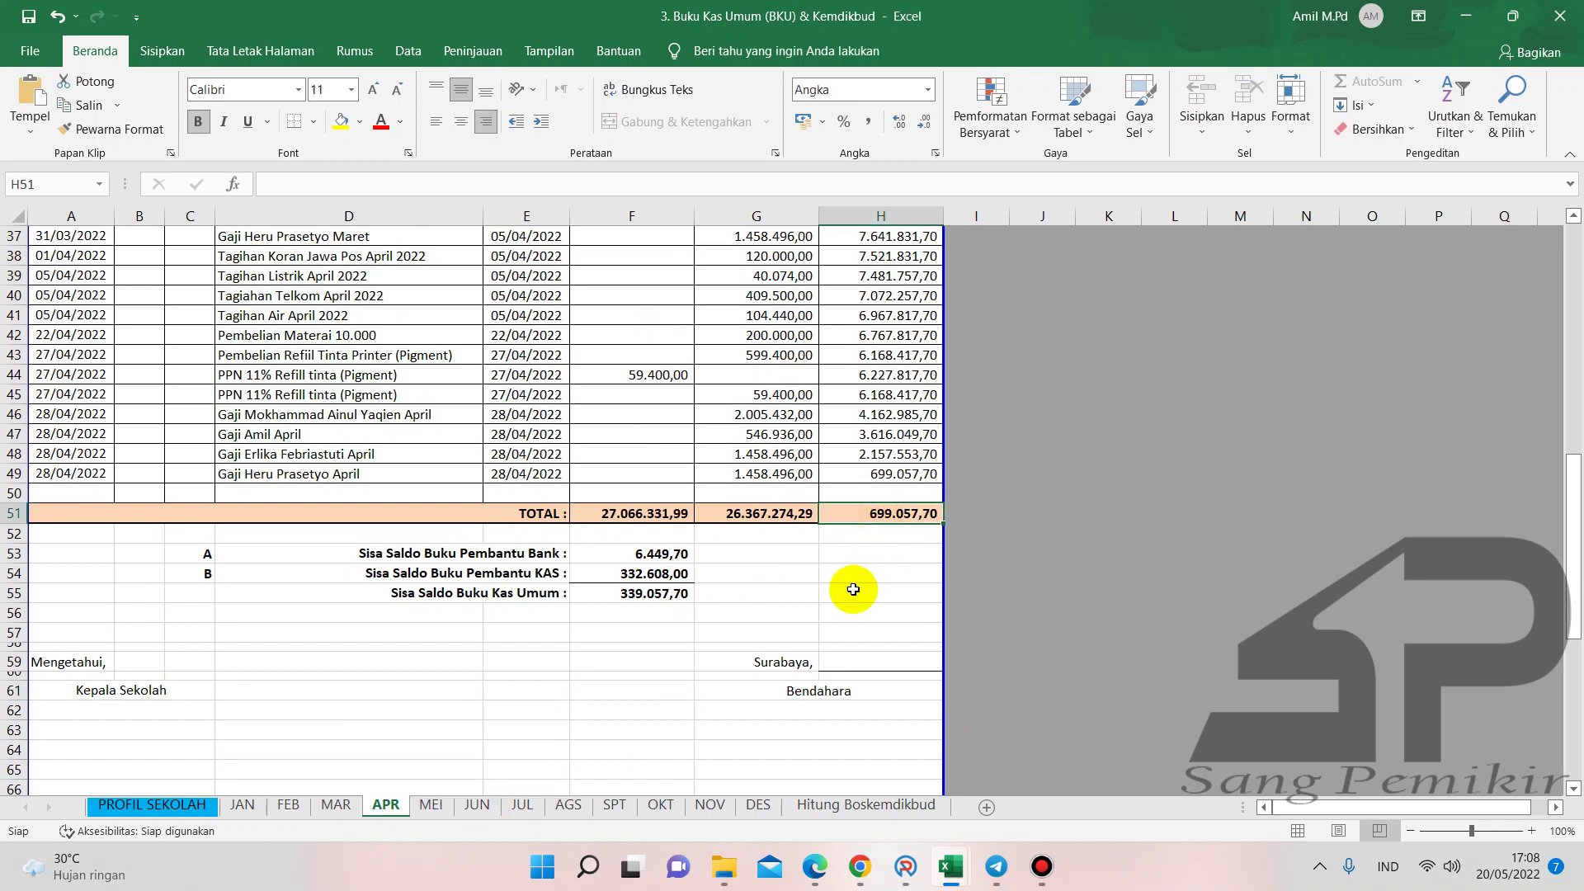
pyautogui.scroll(2, 693, 358)
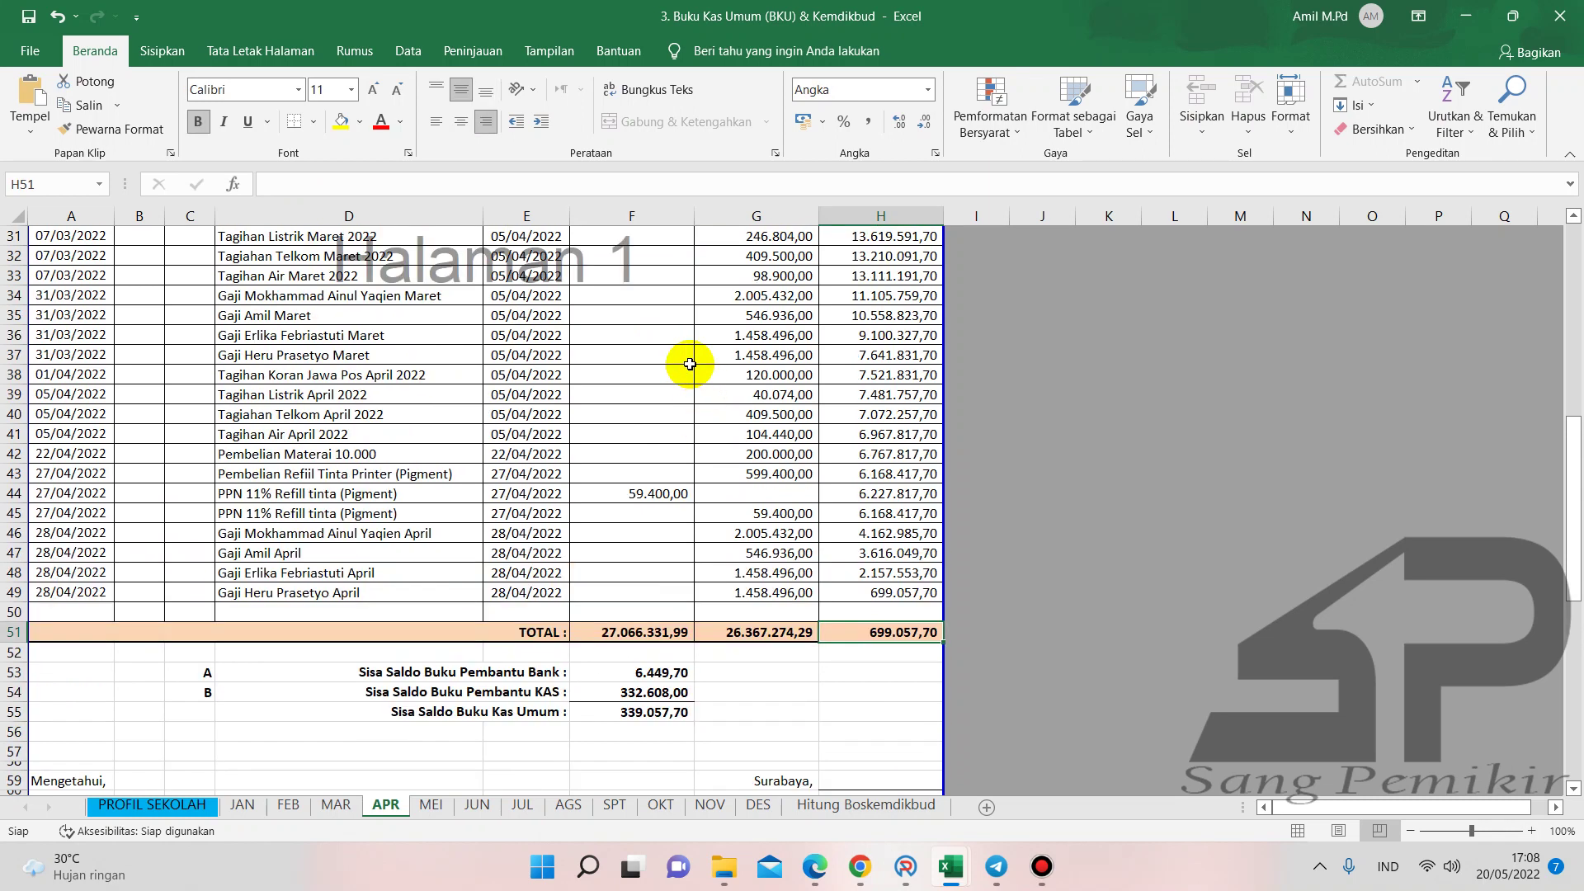
pyautogui.click(796, 394)
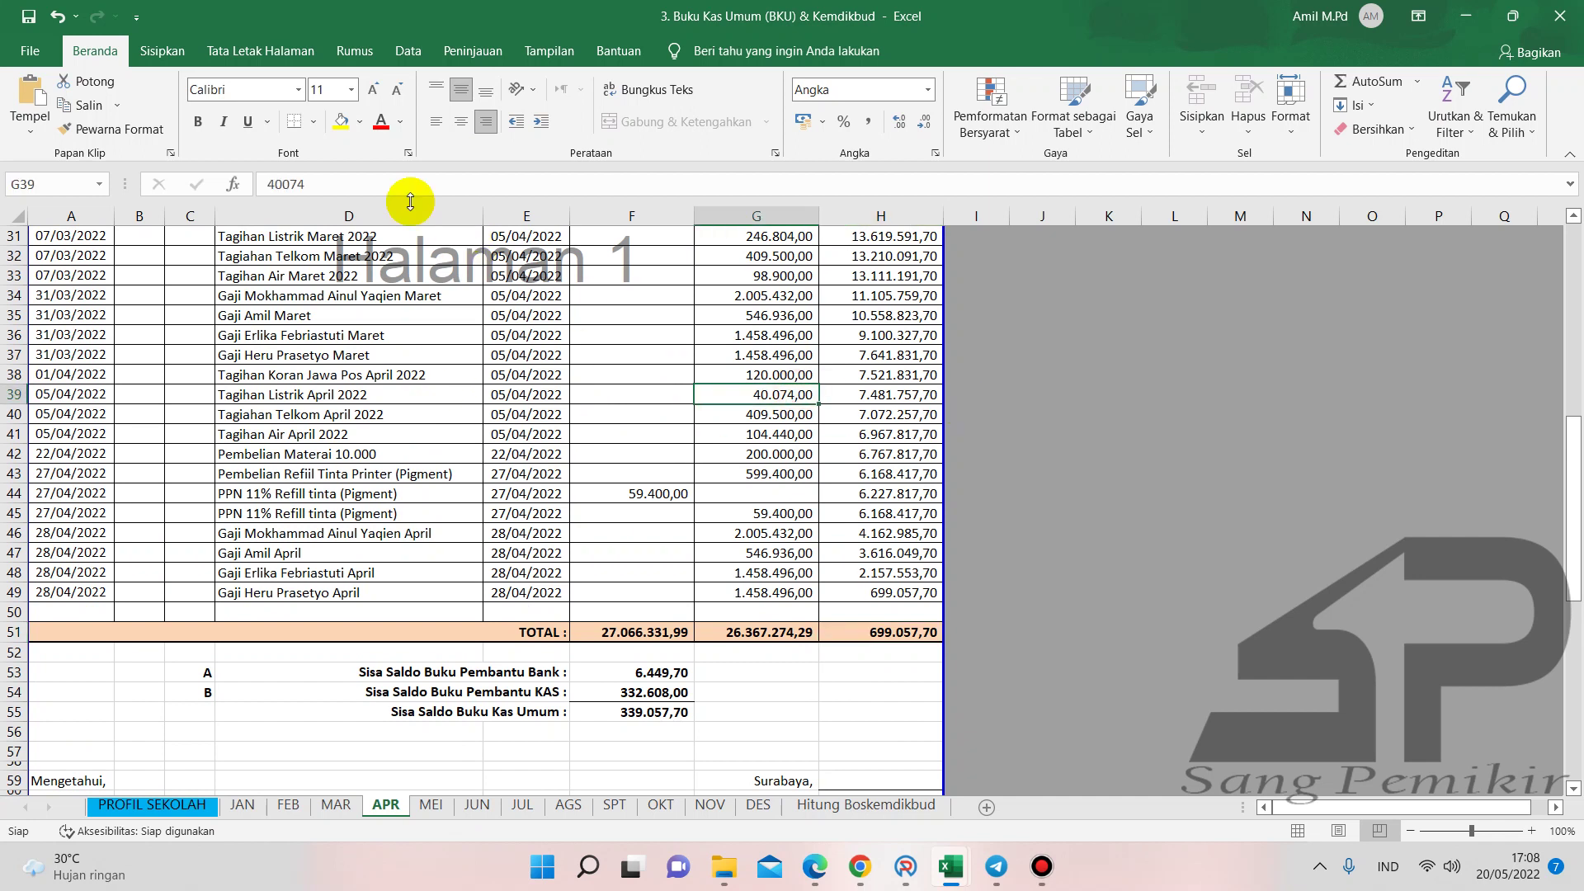
pyautogui.click(301, 184)
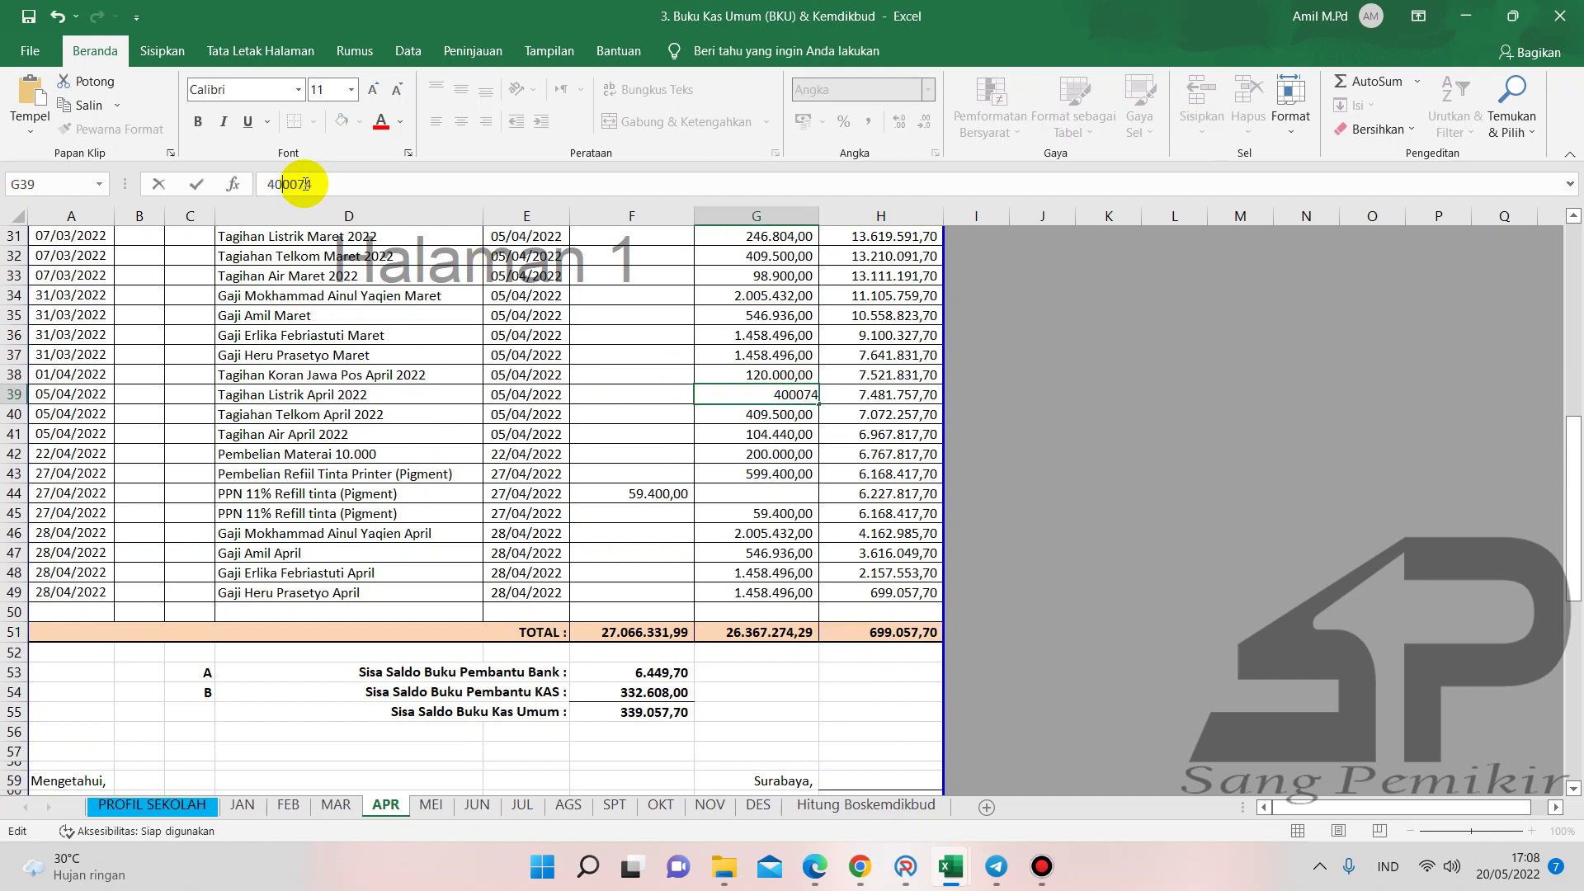
pyautogui.press('Return')
# - Review the BKU April totals closing at 339.057,70, then move to File Explorer
pyautogui.scroll(-2, 660, 519)
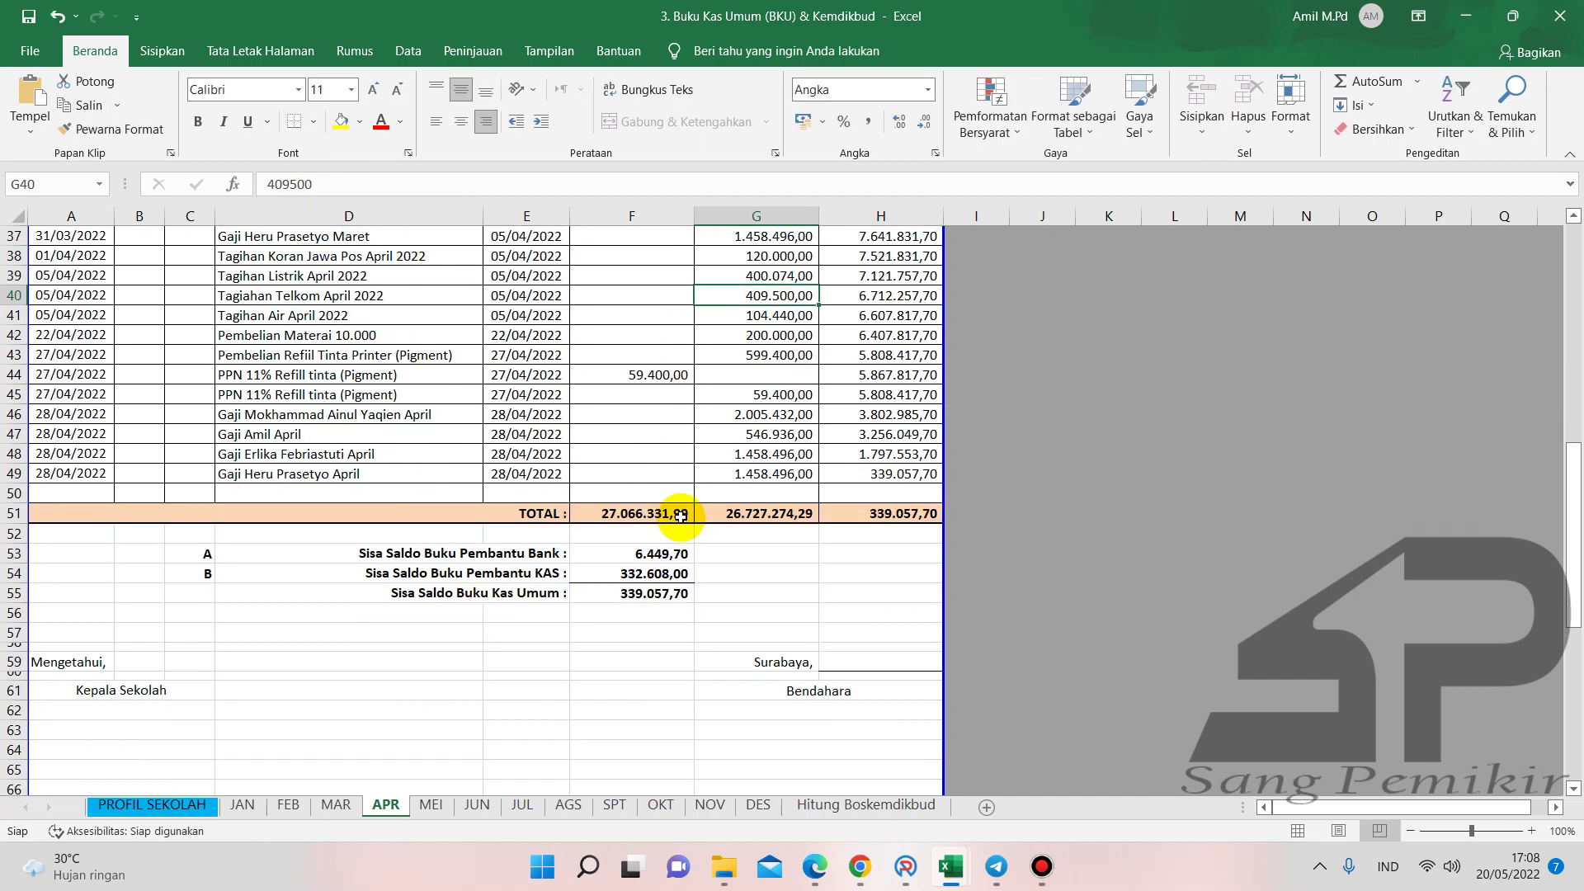
pyautogui.click(647, 635)
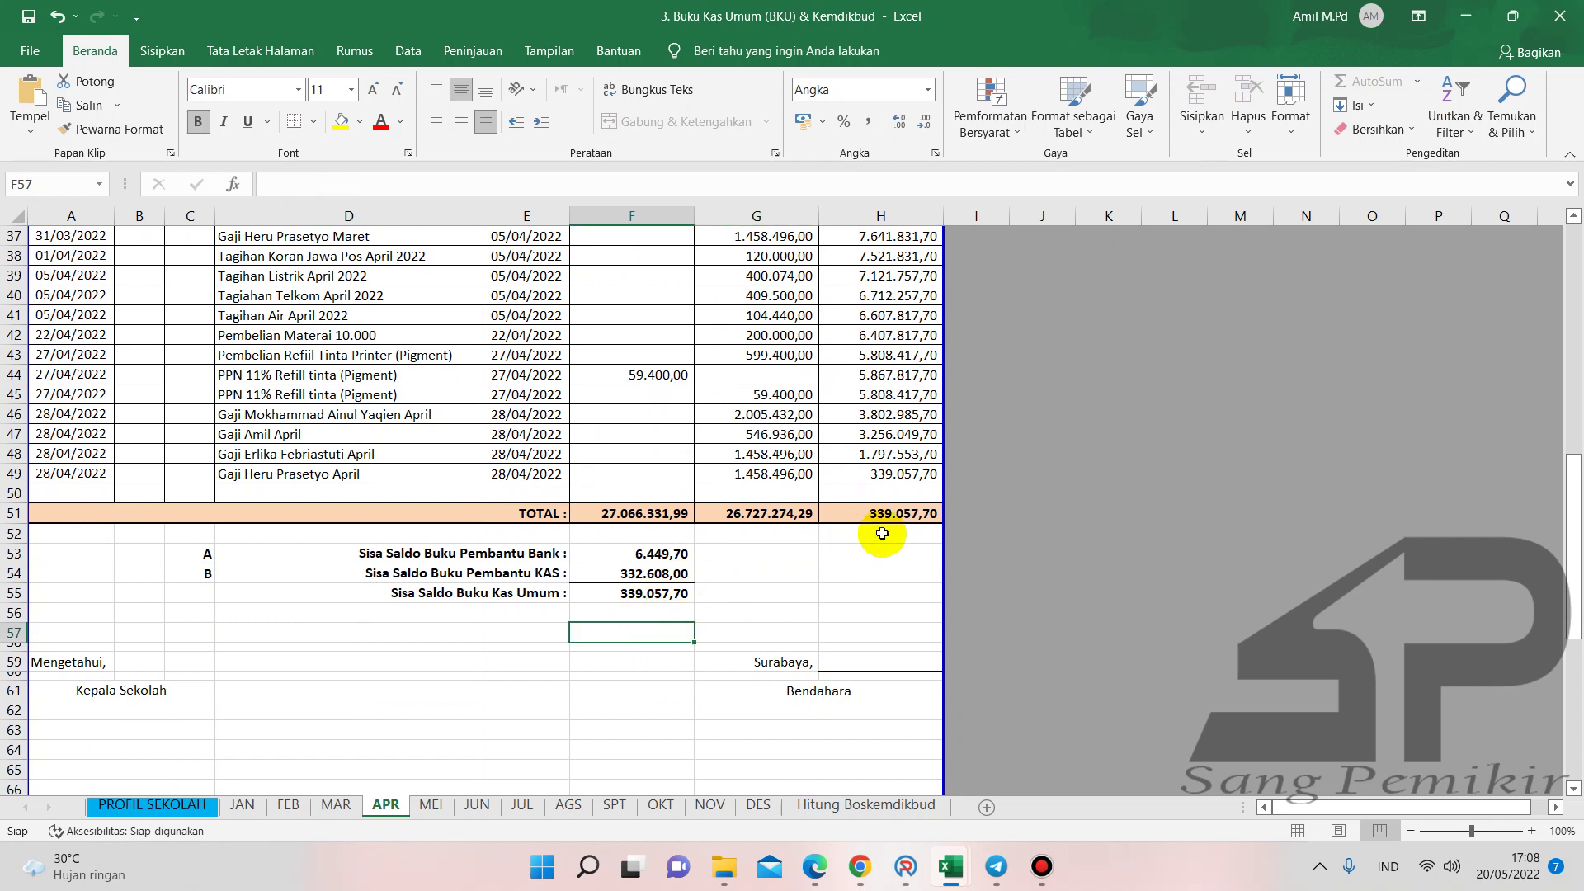
pyautogui.click(836, 566)
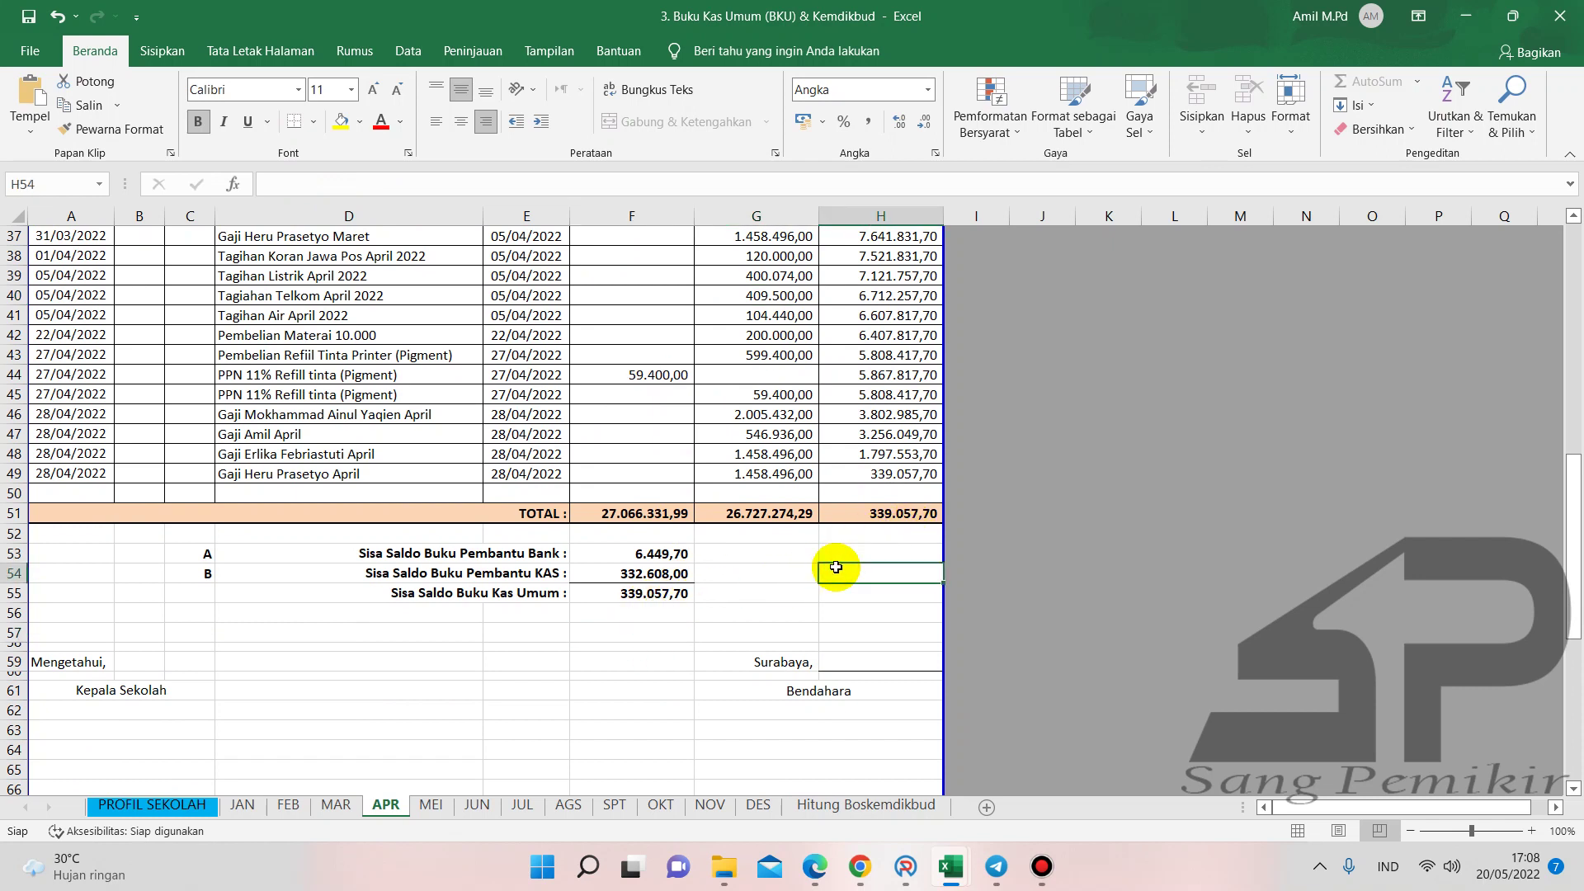
pyautogui.scroll(12, 836, 566)
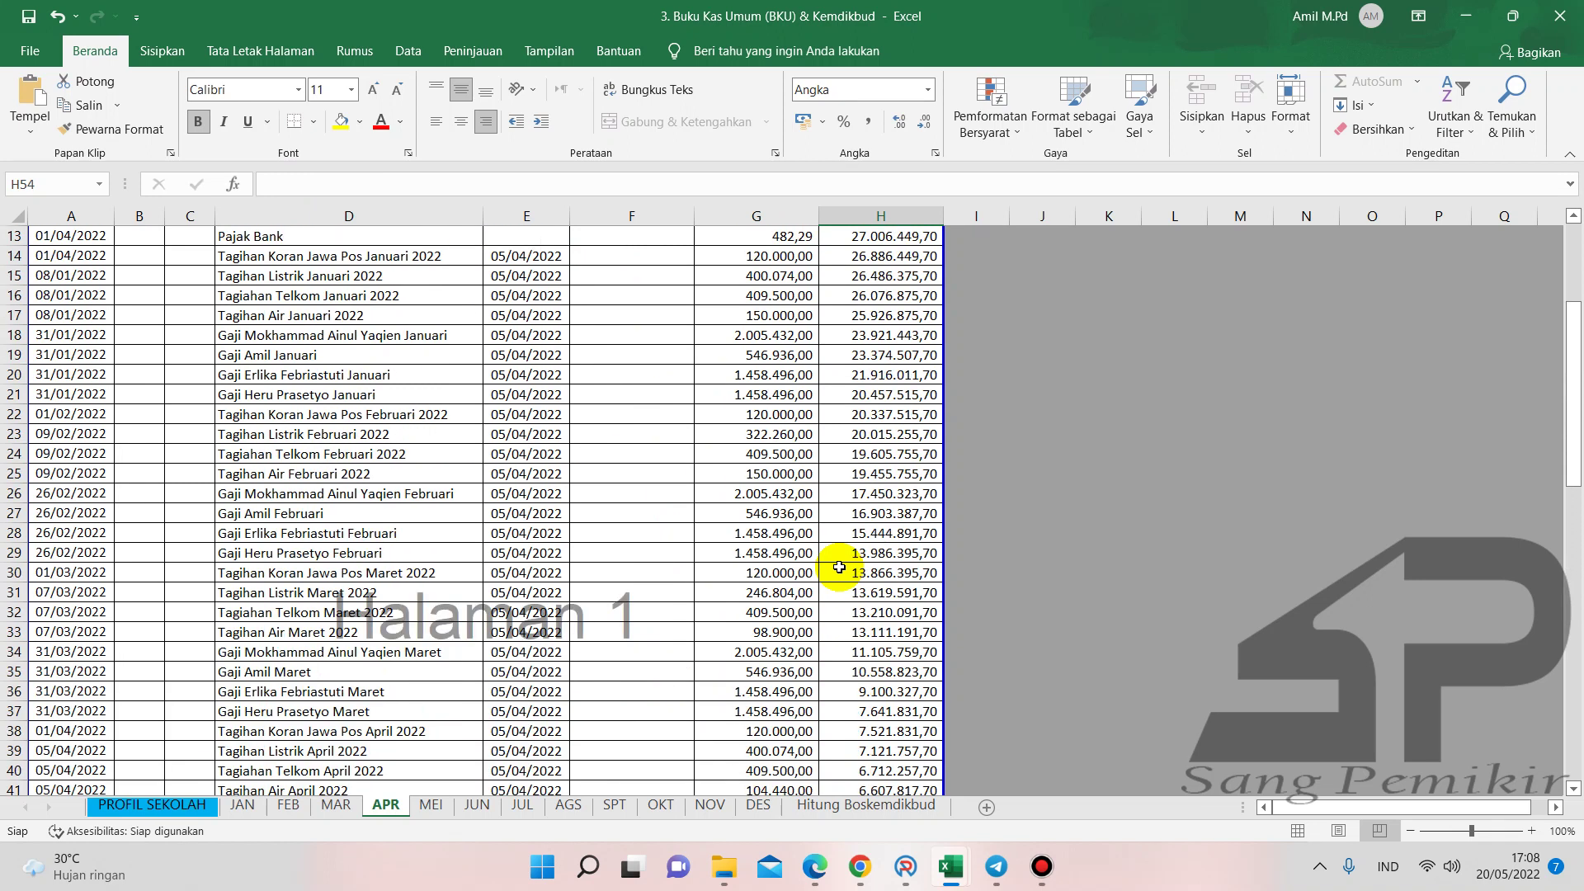
pyautogui.scroll(-13, 838, 566)
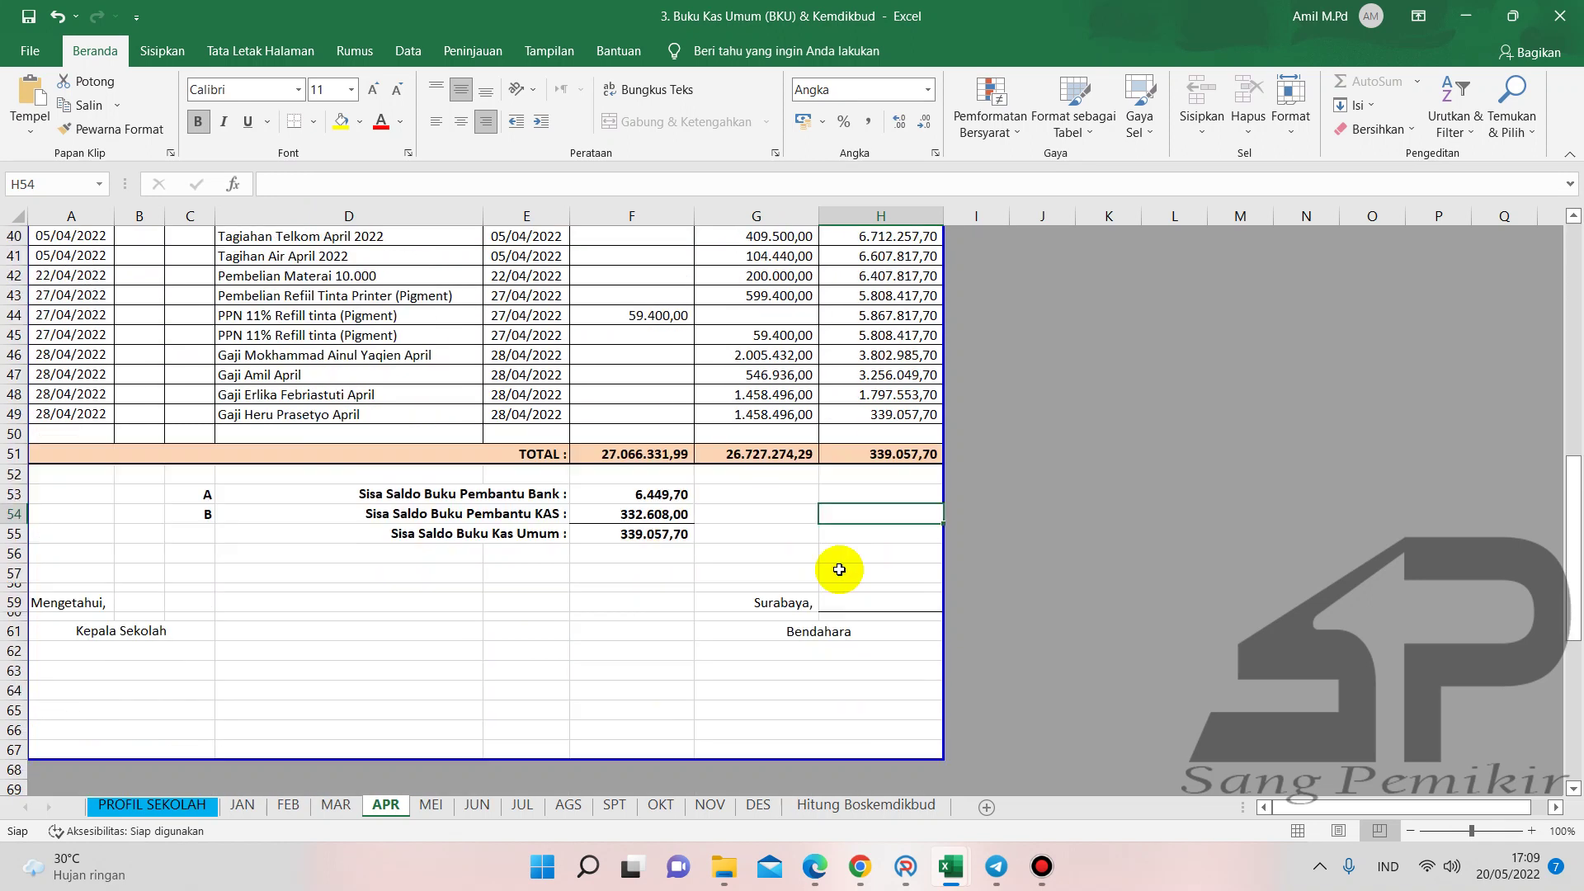
pyautogui.click(662, 598)
pyautogui.scroll(13, 341, 626)
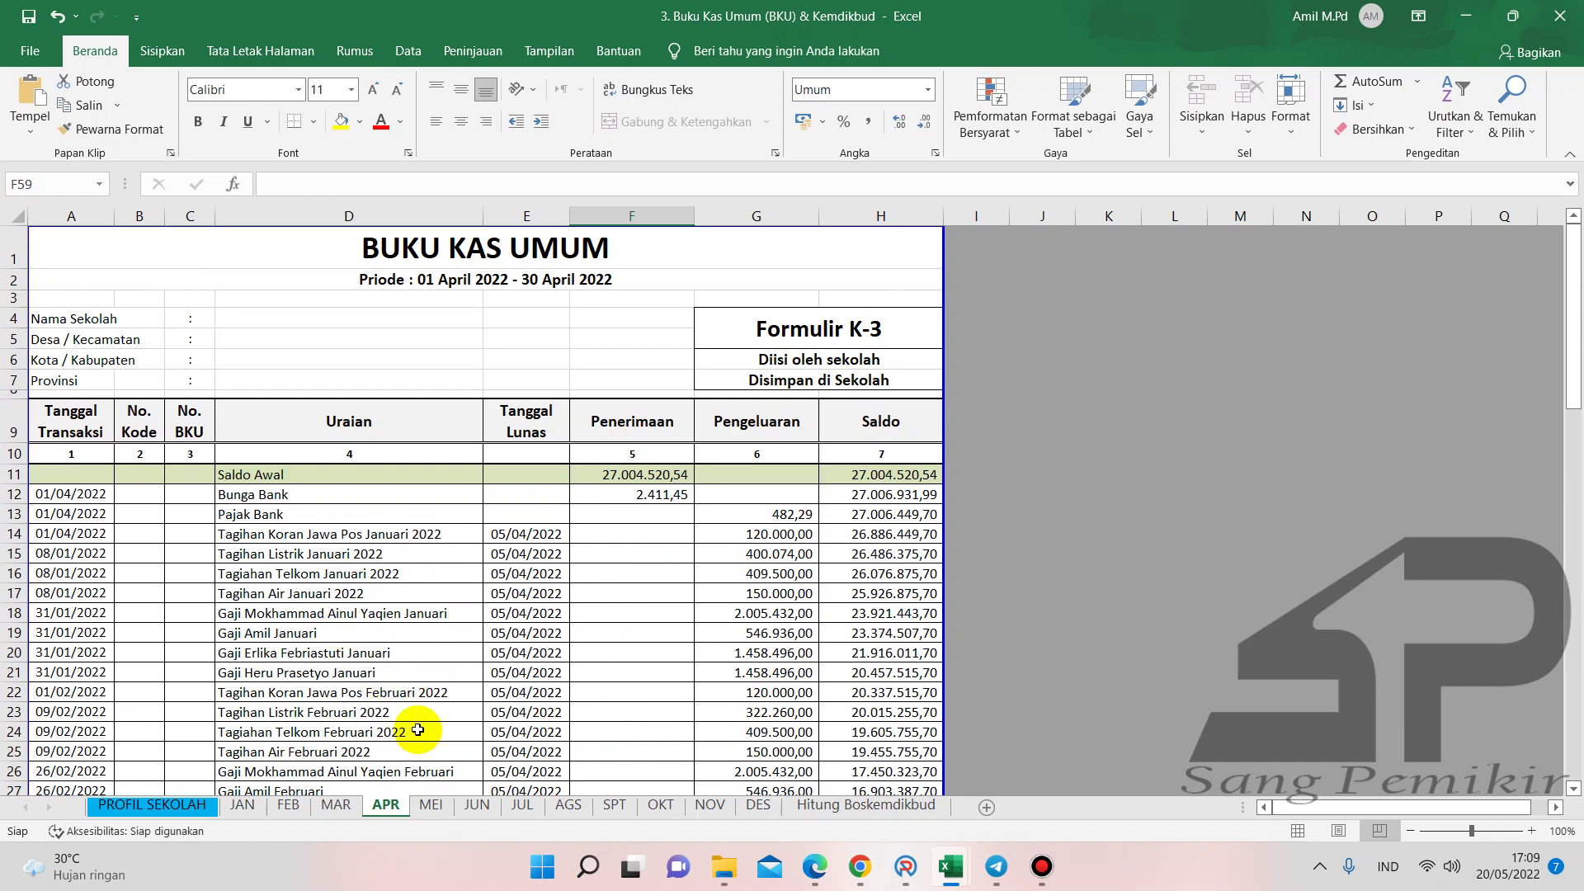
pyautogui.scroll(-4, 419, 729)
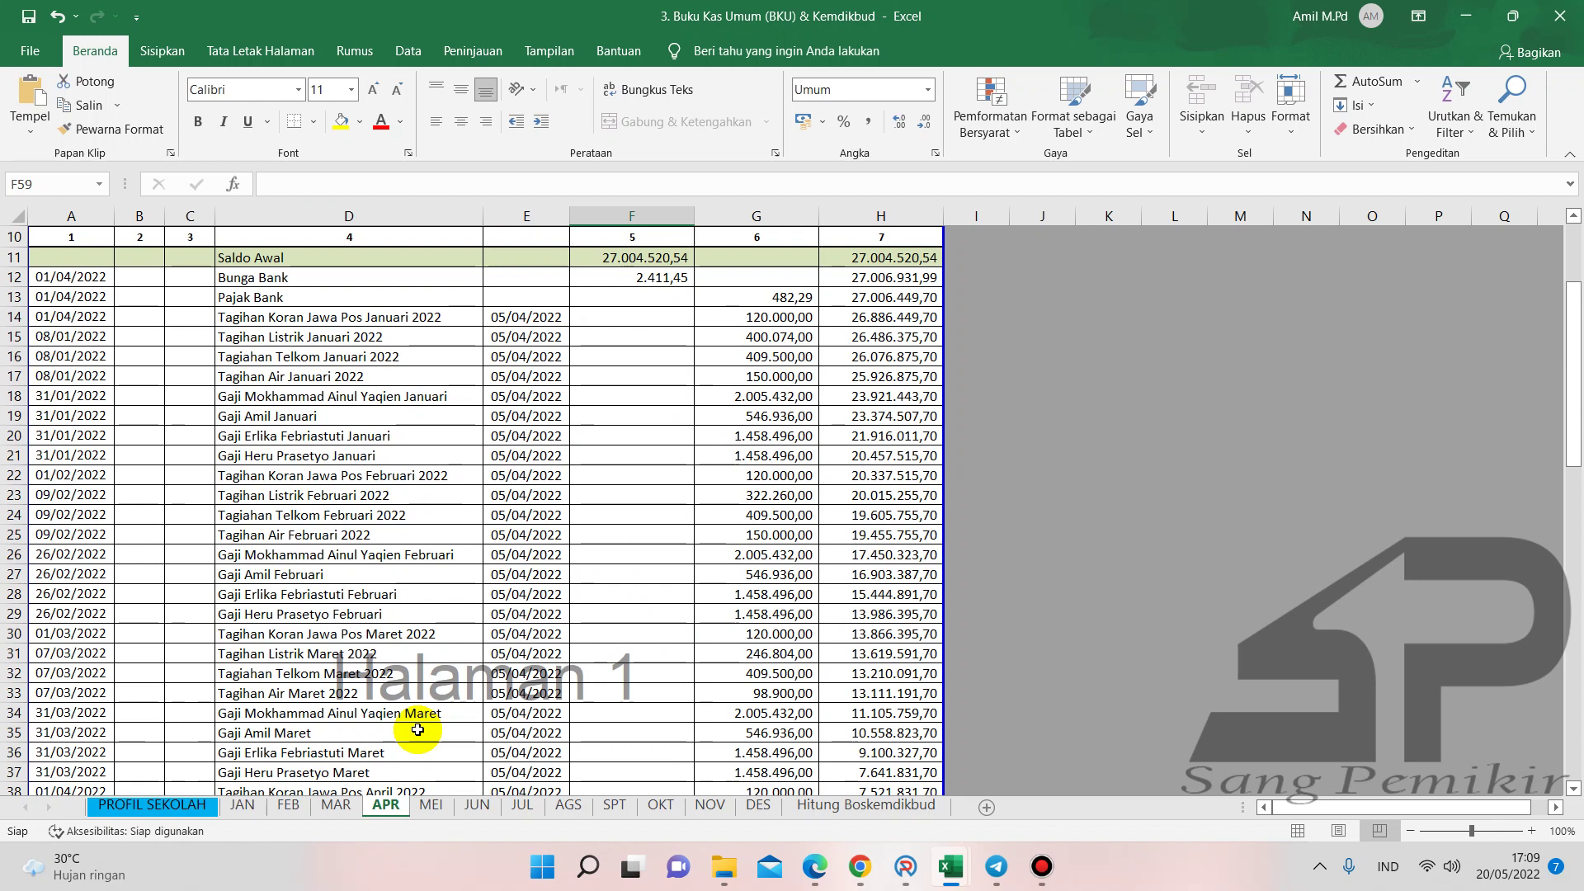
pyautogui.scroll(3, 460, 644)
pyautogui.scroll(-8, 490, 647)
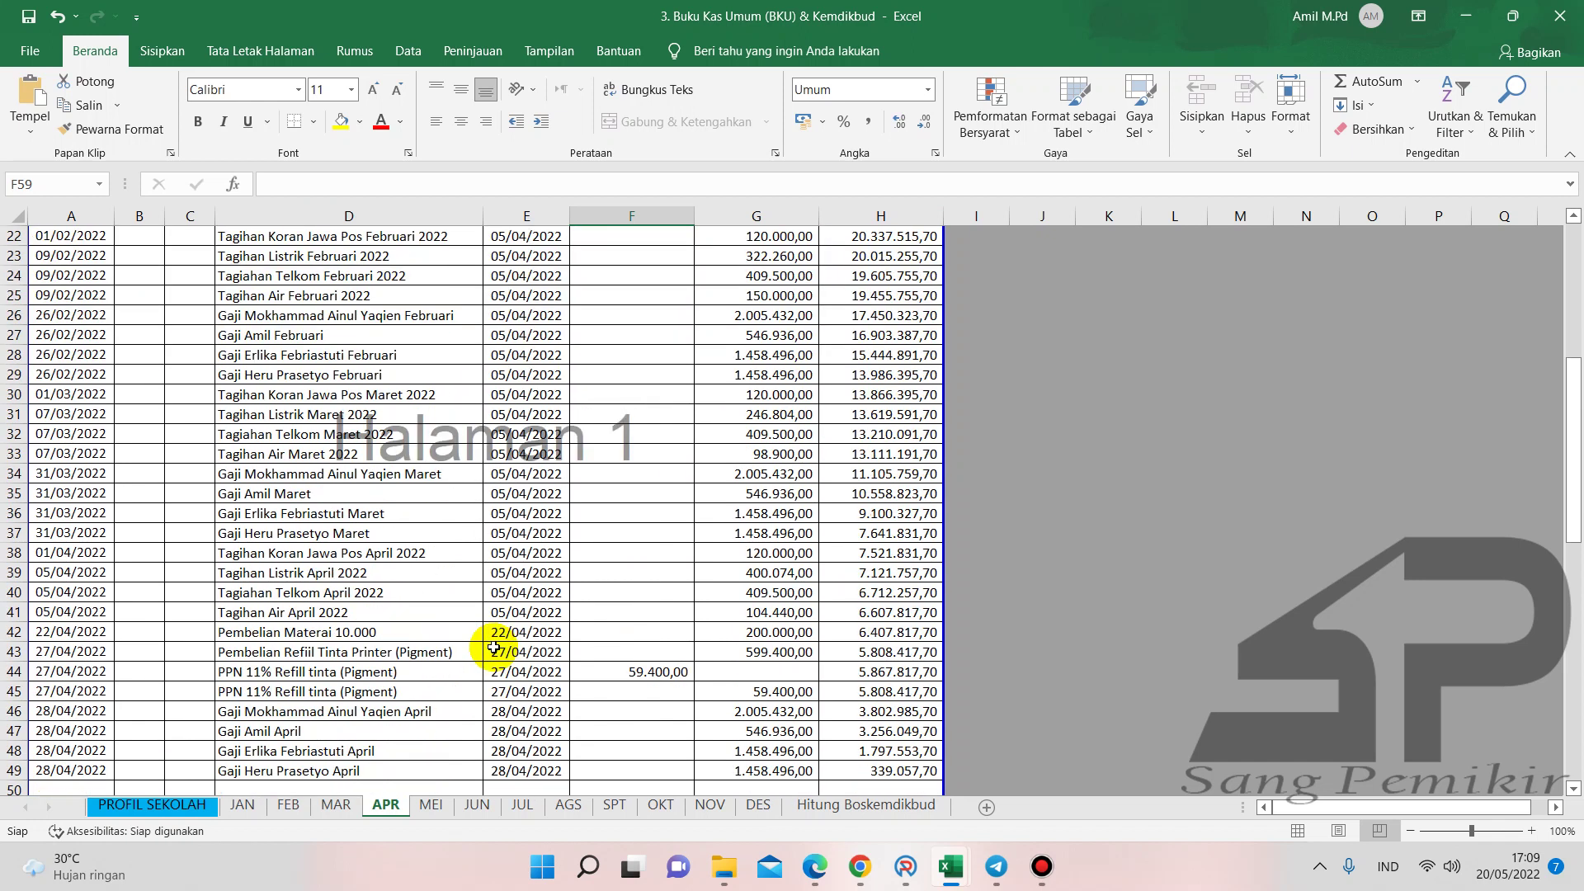
pyautogui.click(718, 862)
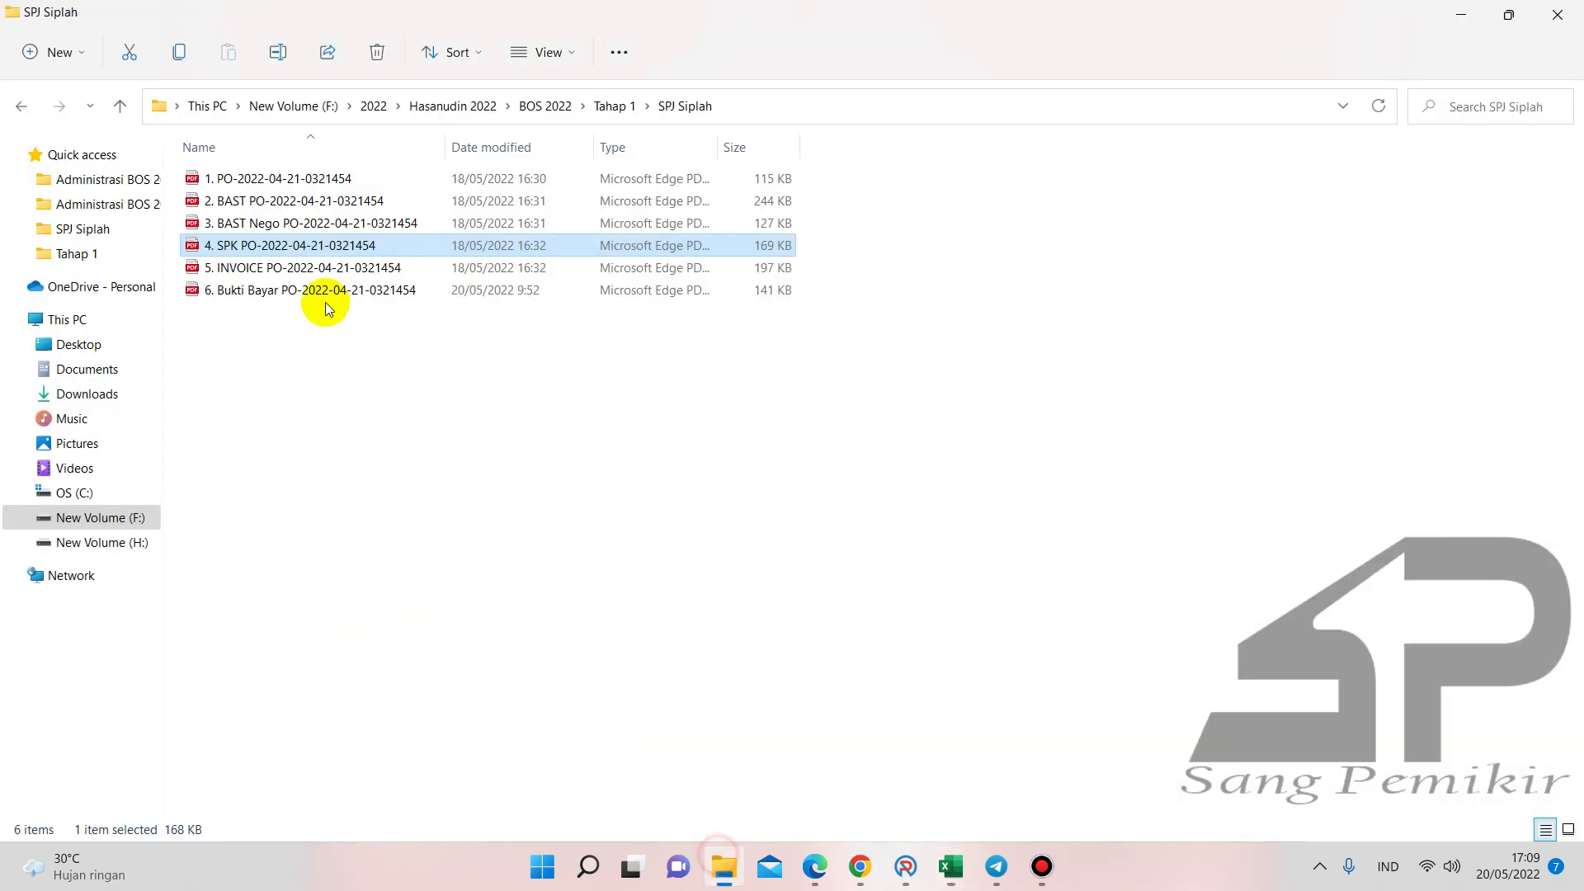
# - Navigate Tahap 1 > Administrasi BOS 2022 and open 4. Buku Pembantu Pajak to its January sheet
pyautogui.click(21, 105)
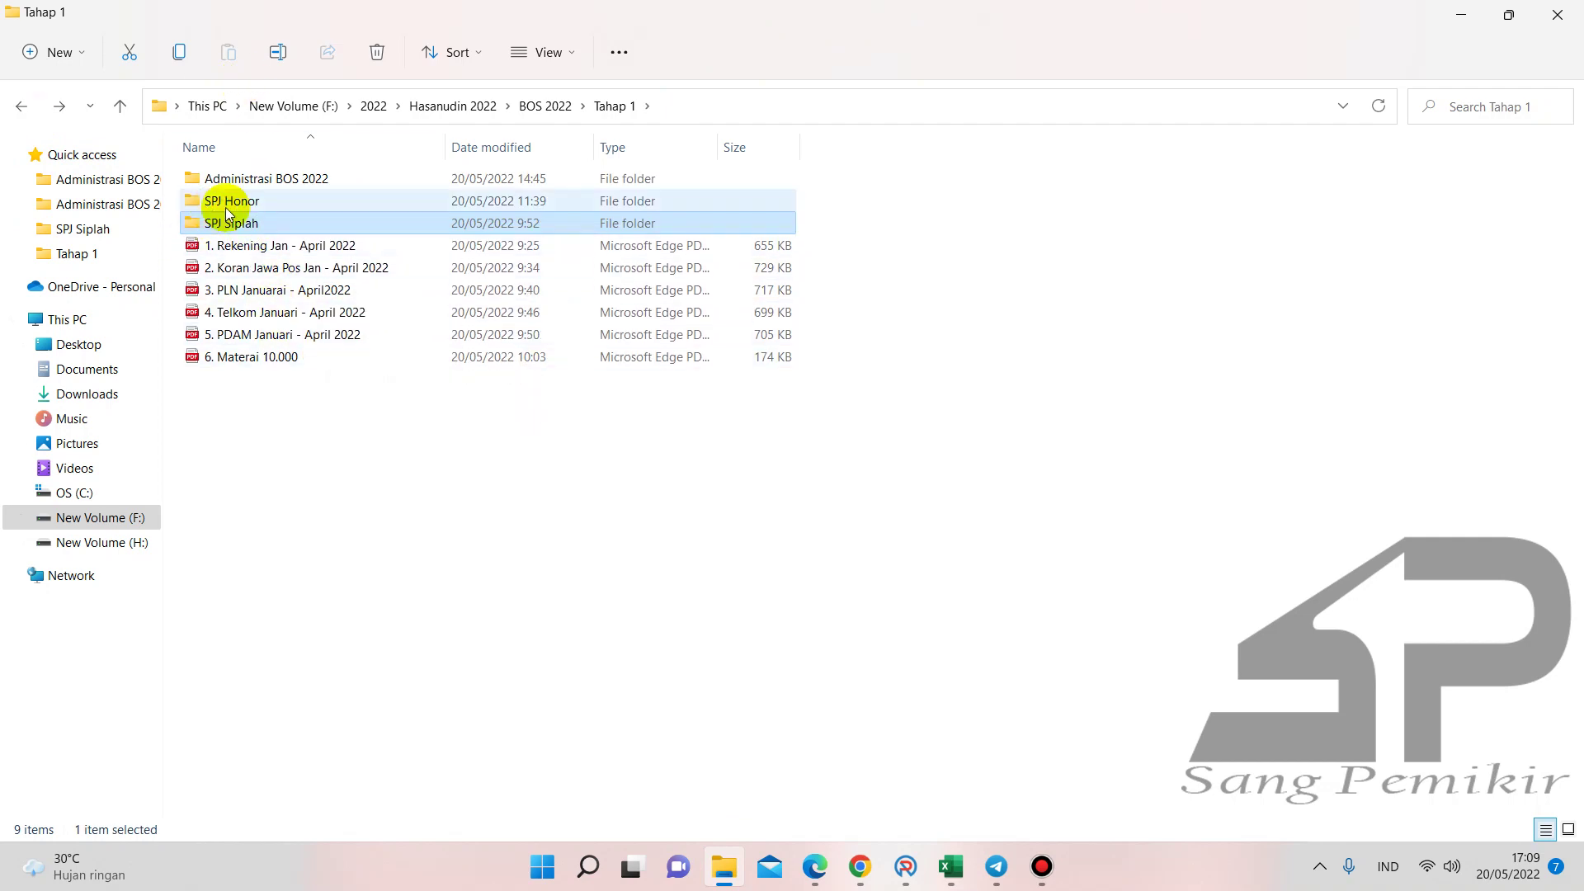
pyautogui.doubleClick(232, 181)
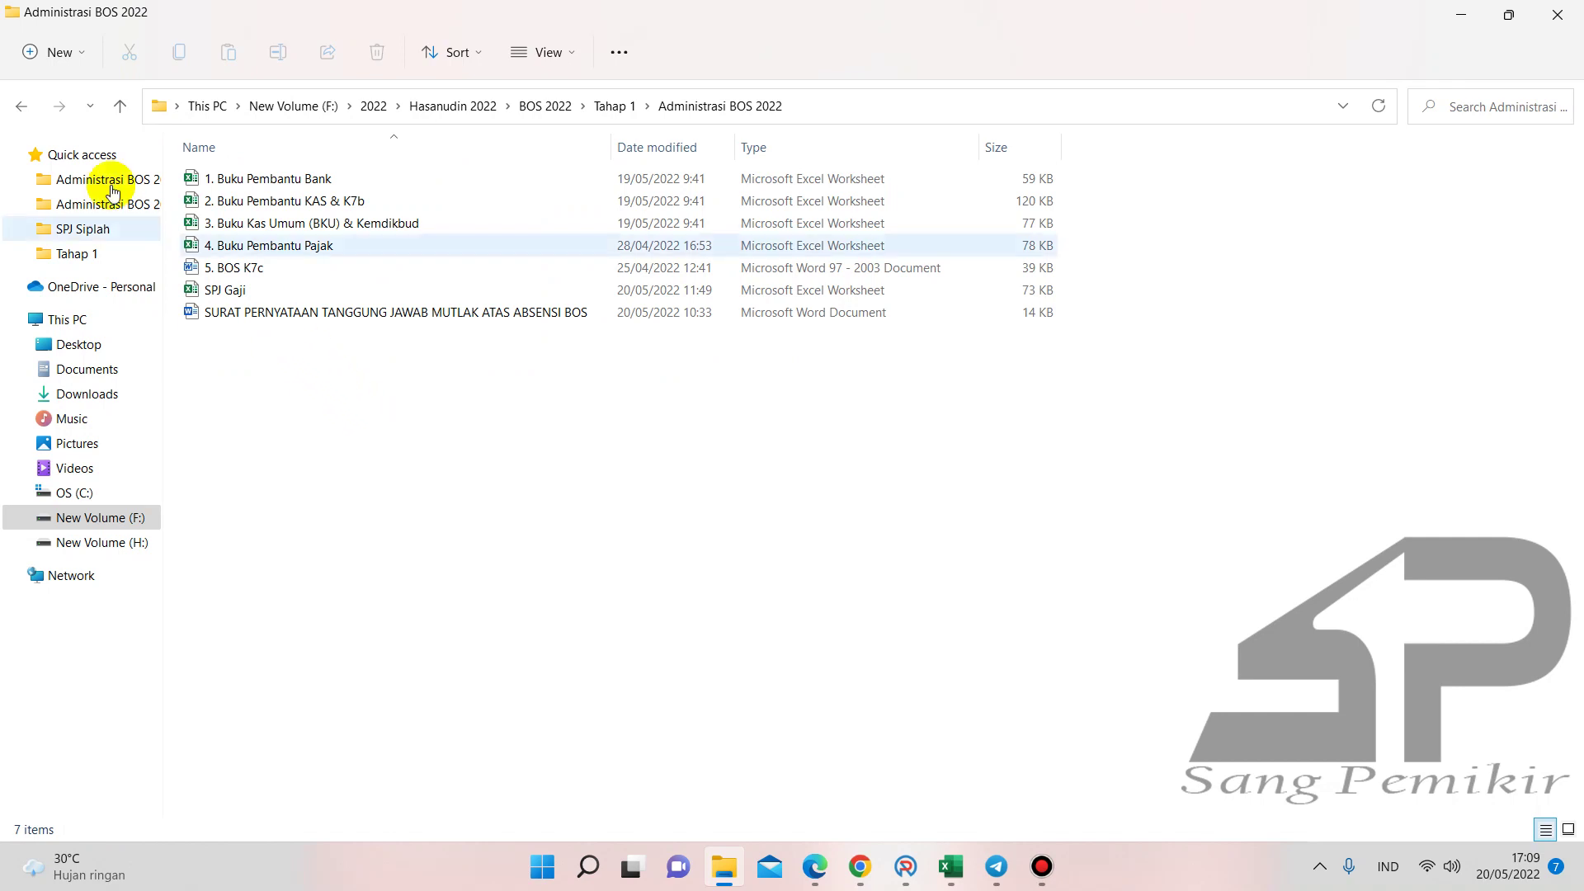
pyautogui.click(14, 99)
pyautogui.click(15, 99)
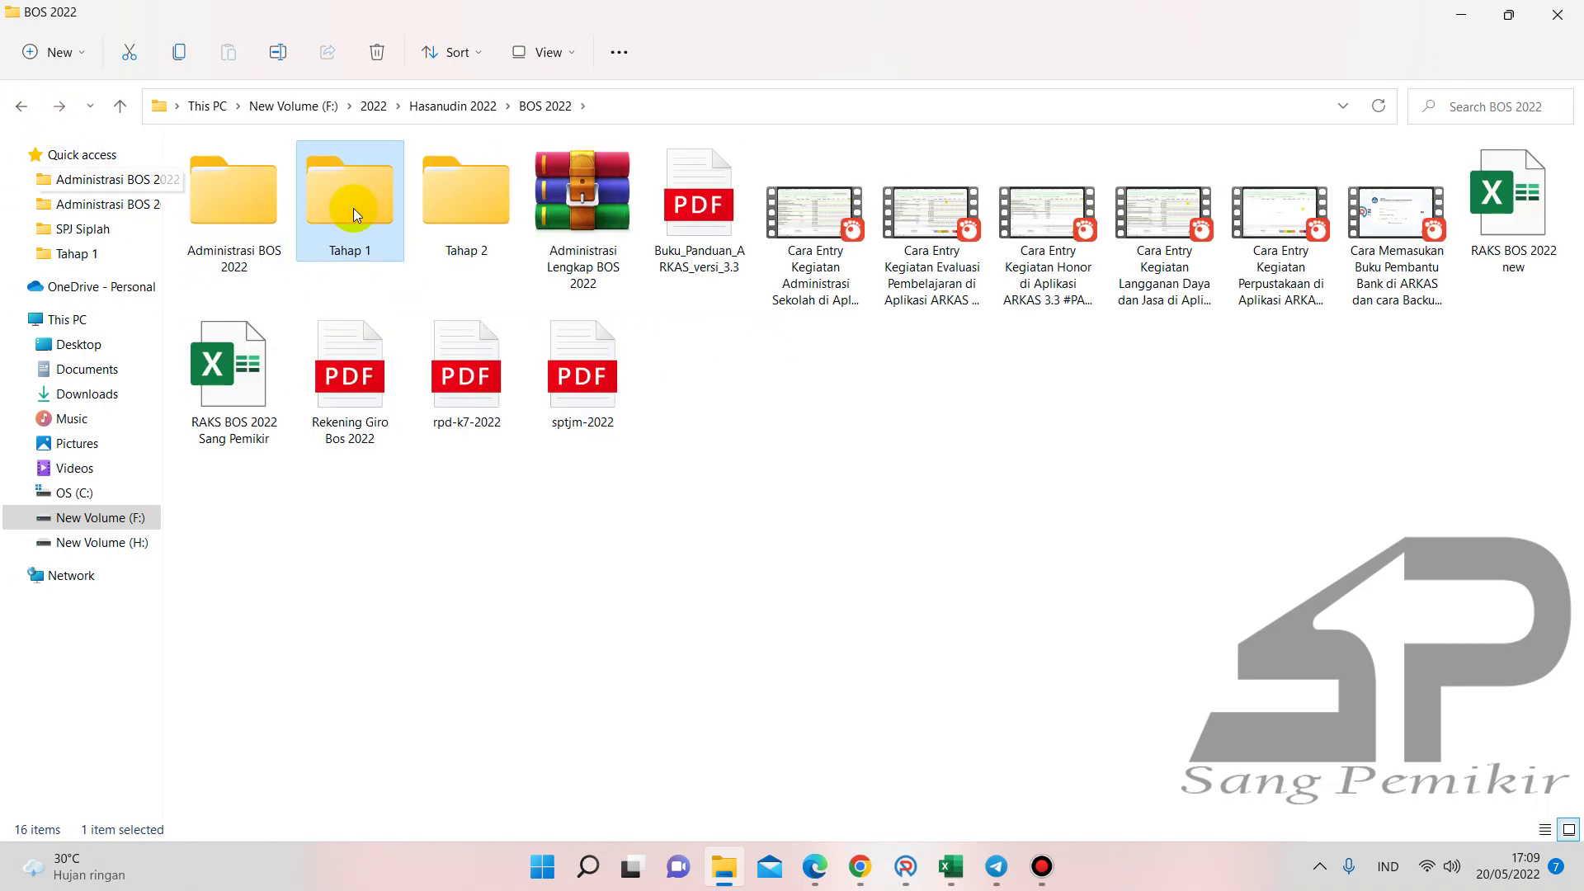
pyautogui.doubleClick(352, 205)
pyautogui.doubleClick(269, 180)
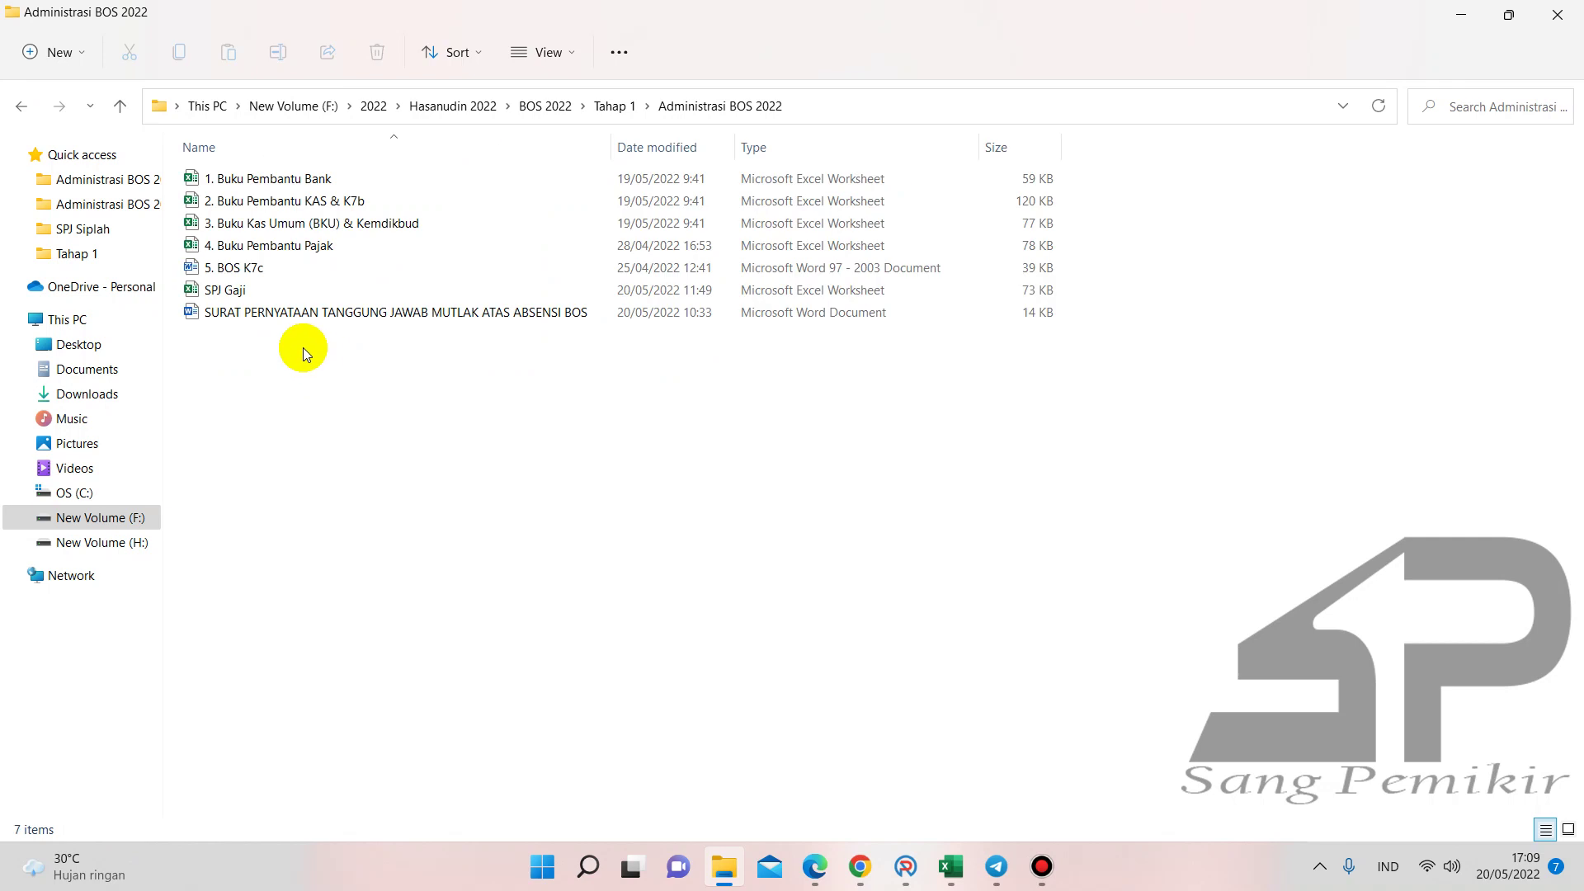
pyautogui.doubleClick(285, 250)
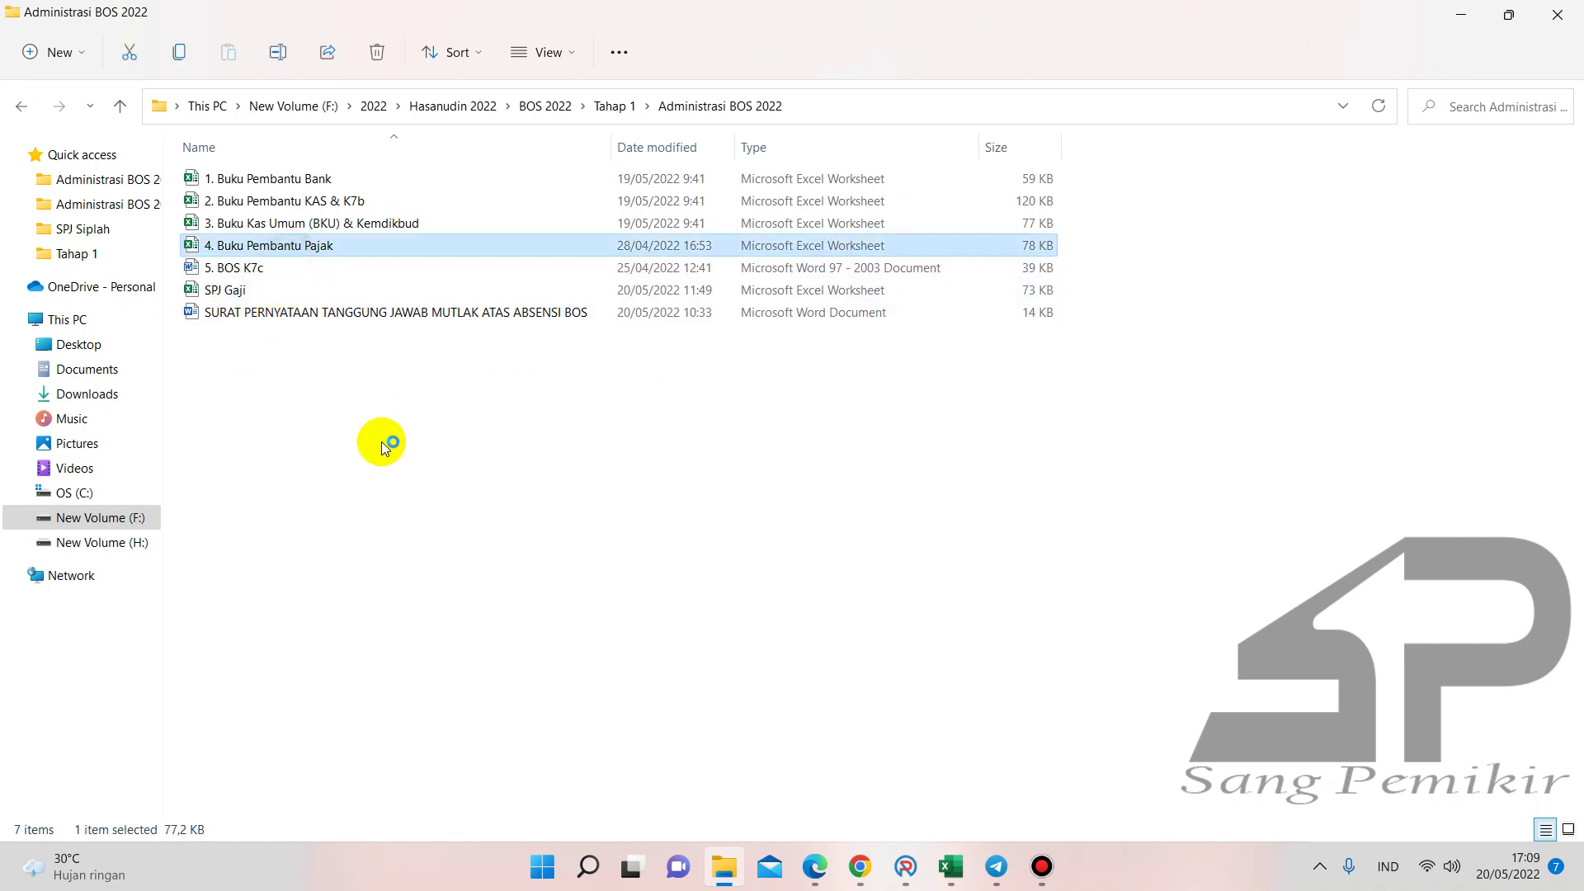
pyautogui.scroll(-2, 660, 487)
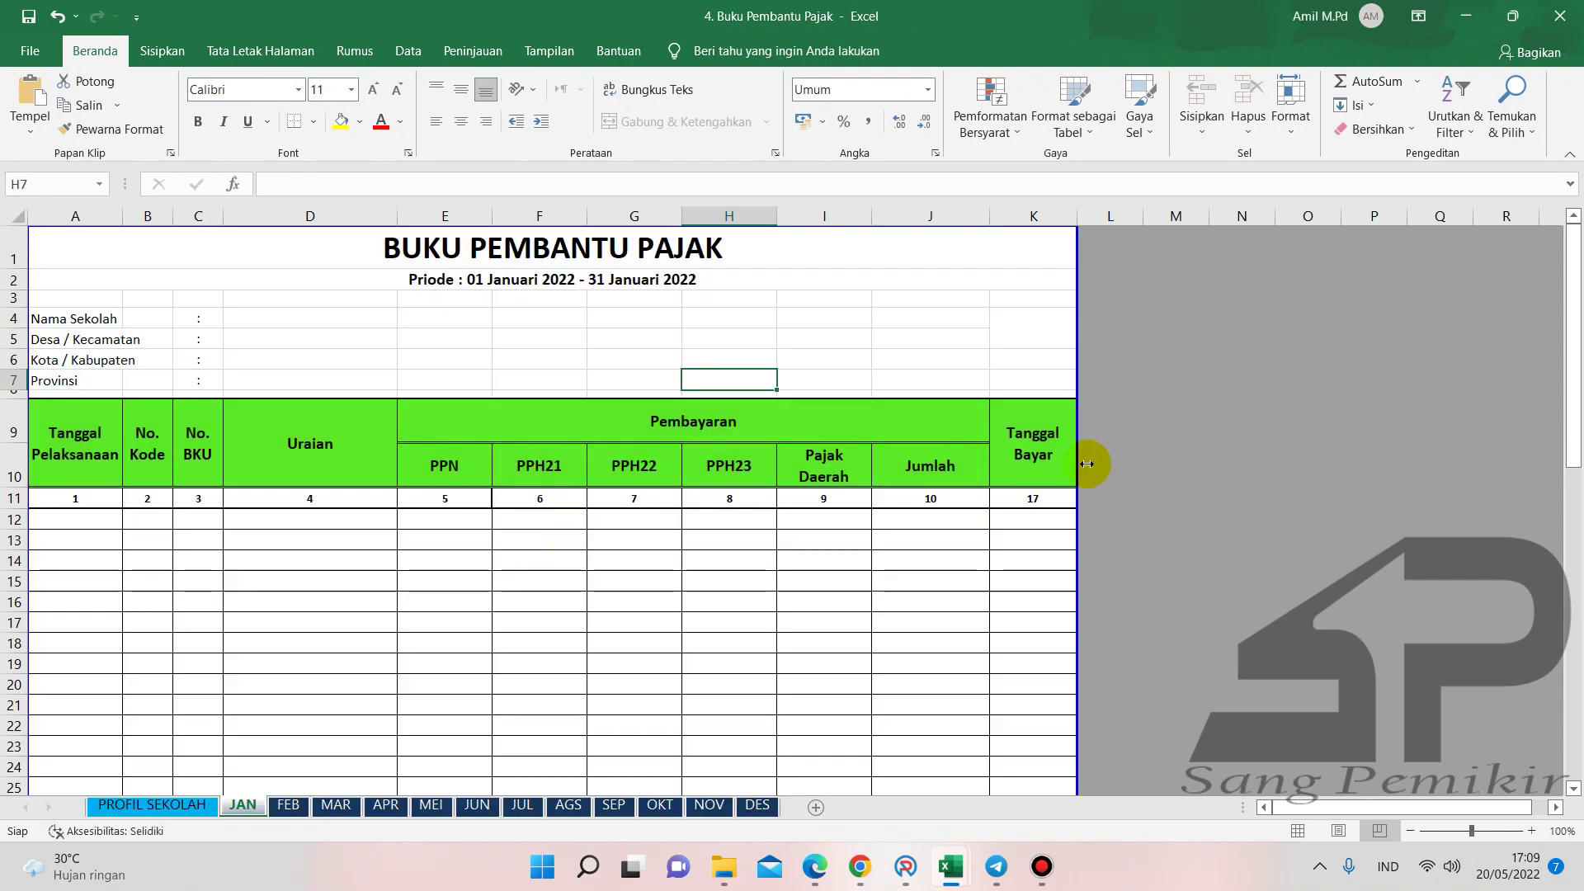
# - Go to the APR sheet and try editing cell D12, dismissing the protected-sheet warning
pyautogui.click(1110, 464)
pyautogui.click(385, 804)
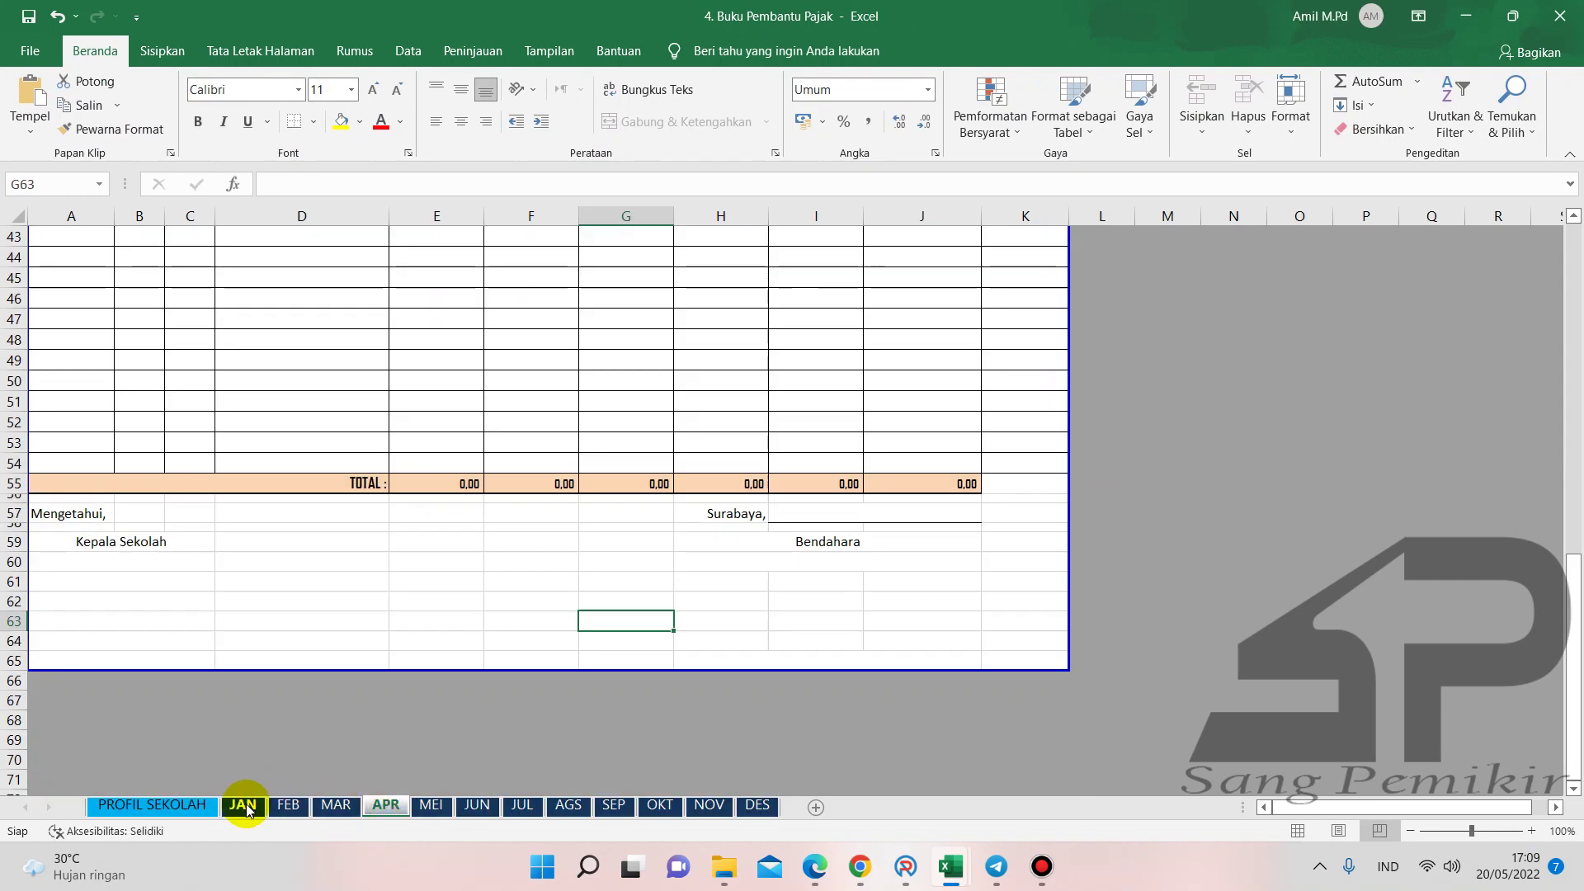
pyautogui.scroll(14, 466, 583)
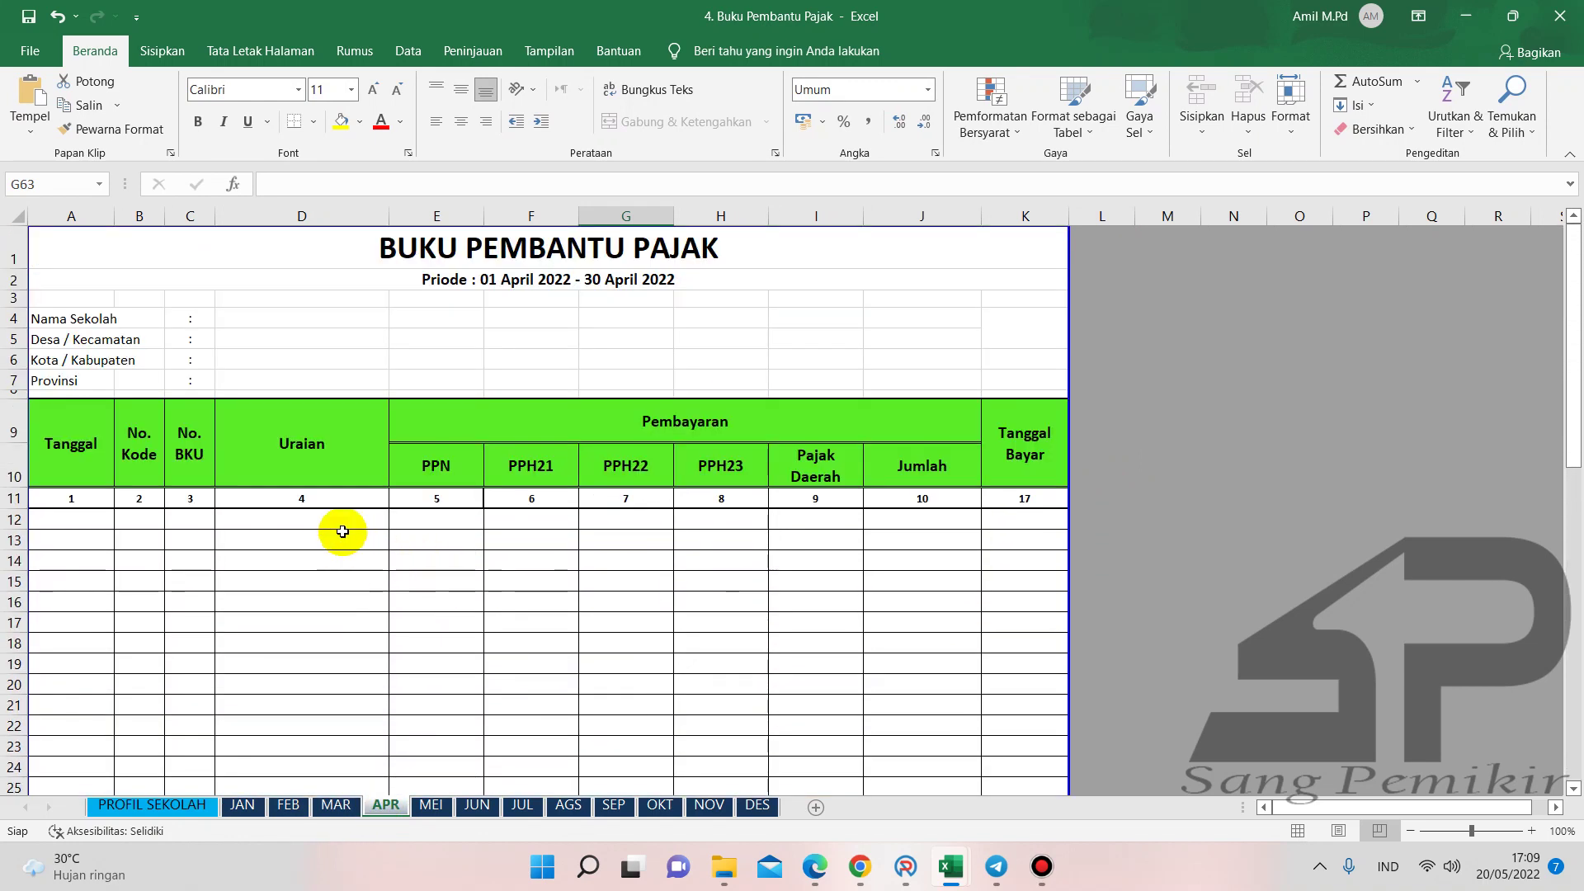
pyautogui.click(328, 522)
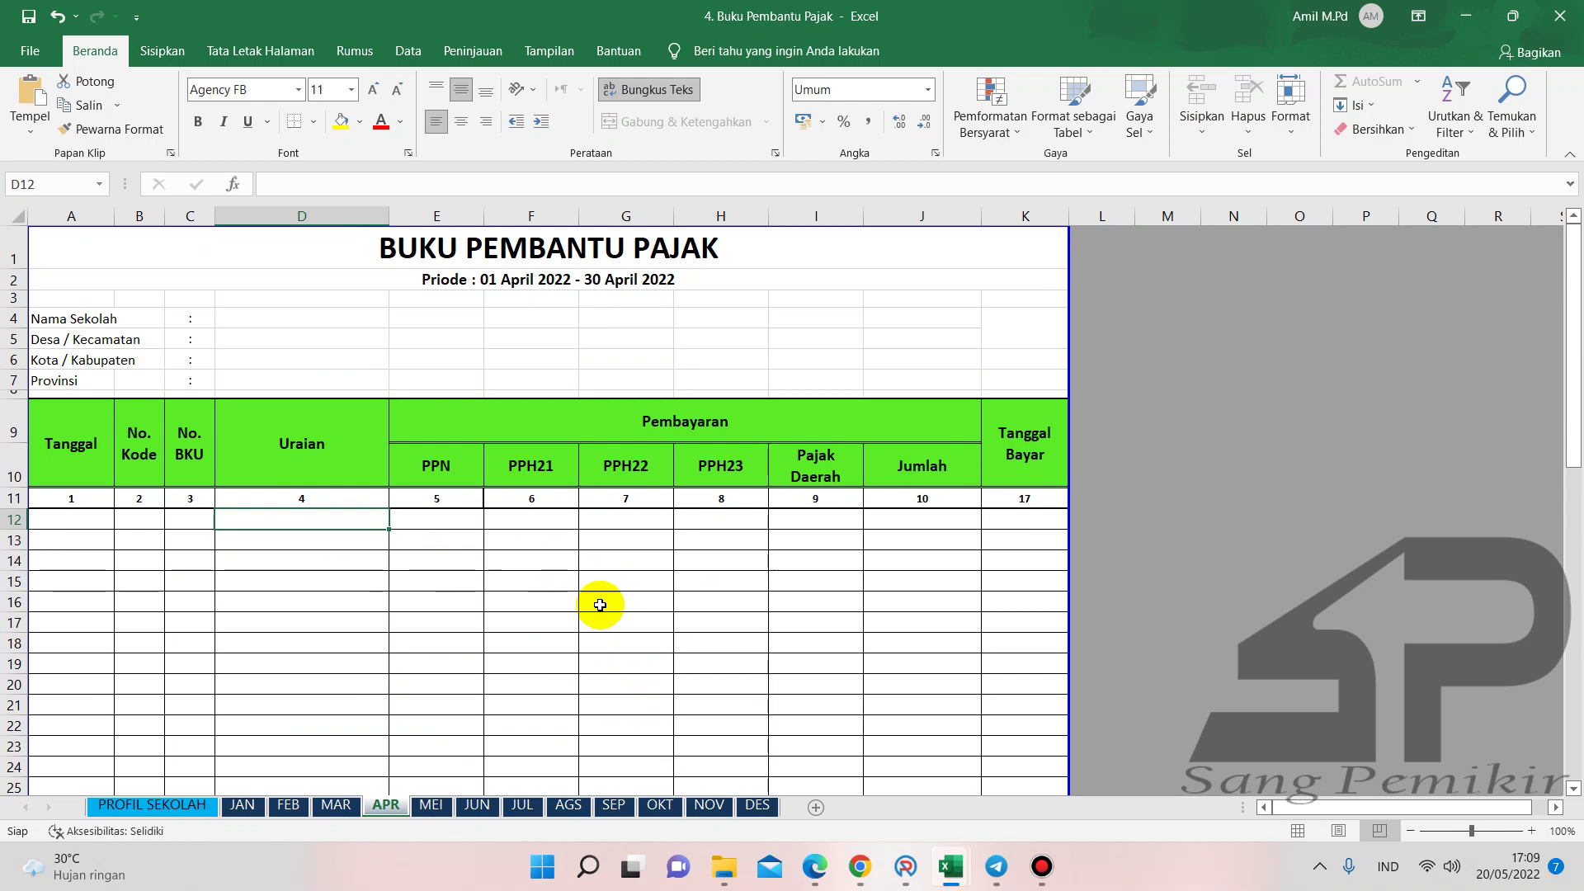
pyautogui.doubleClick(599, 604)
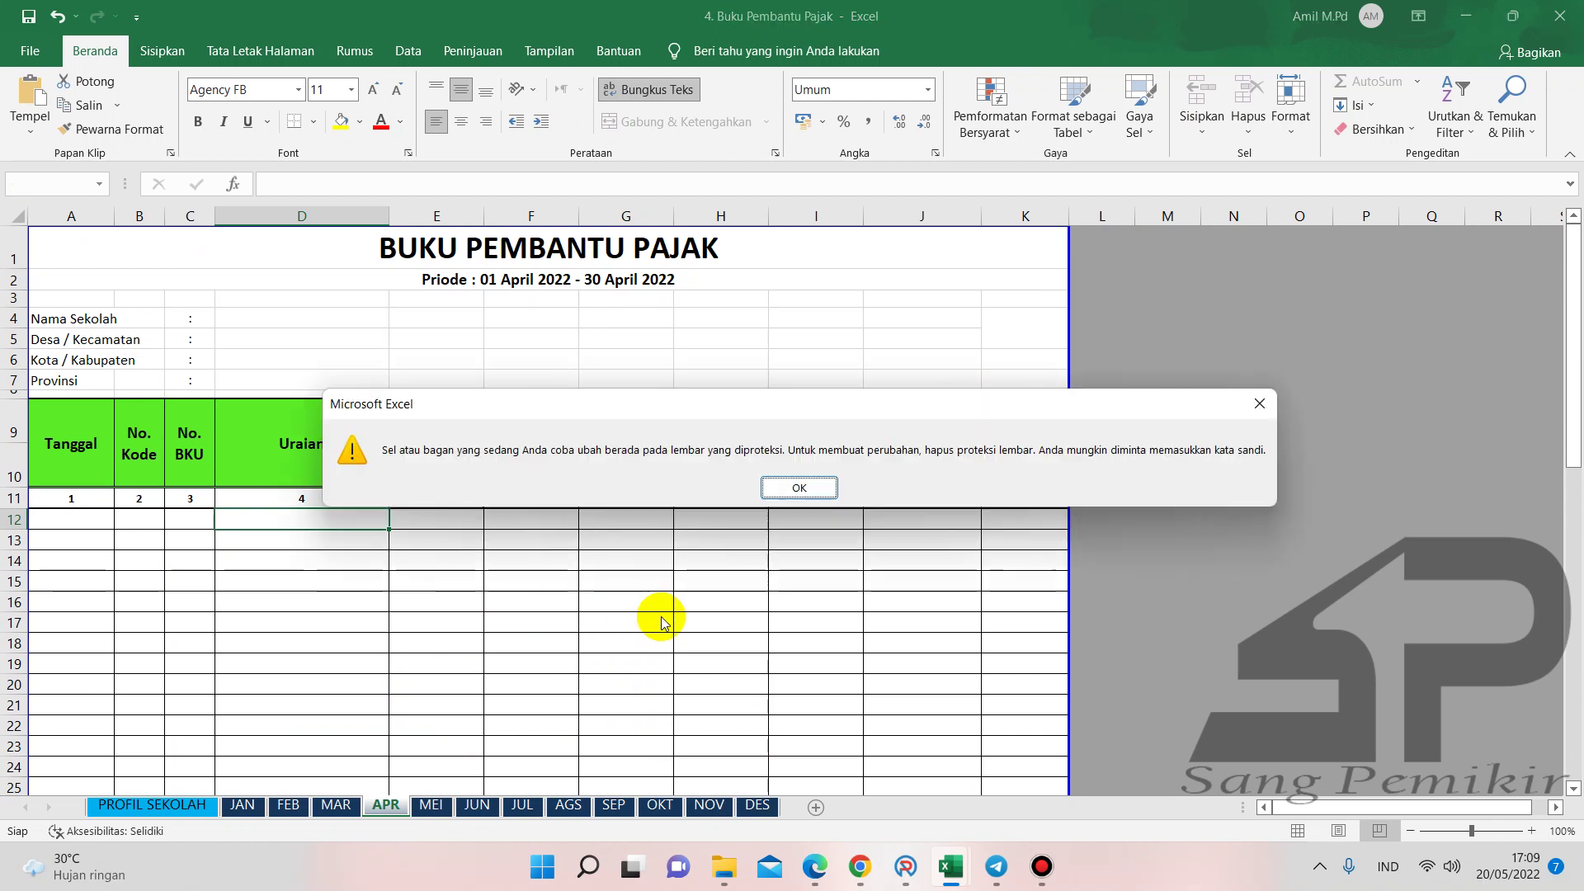
pyautogui.click(802, 490)
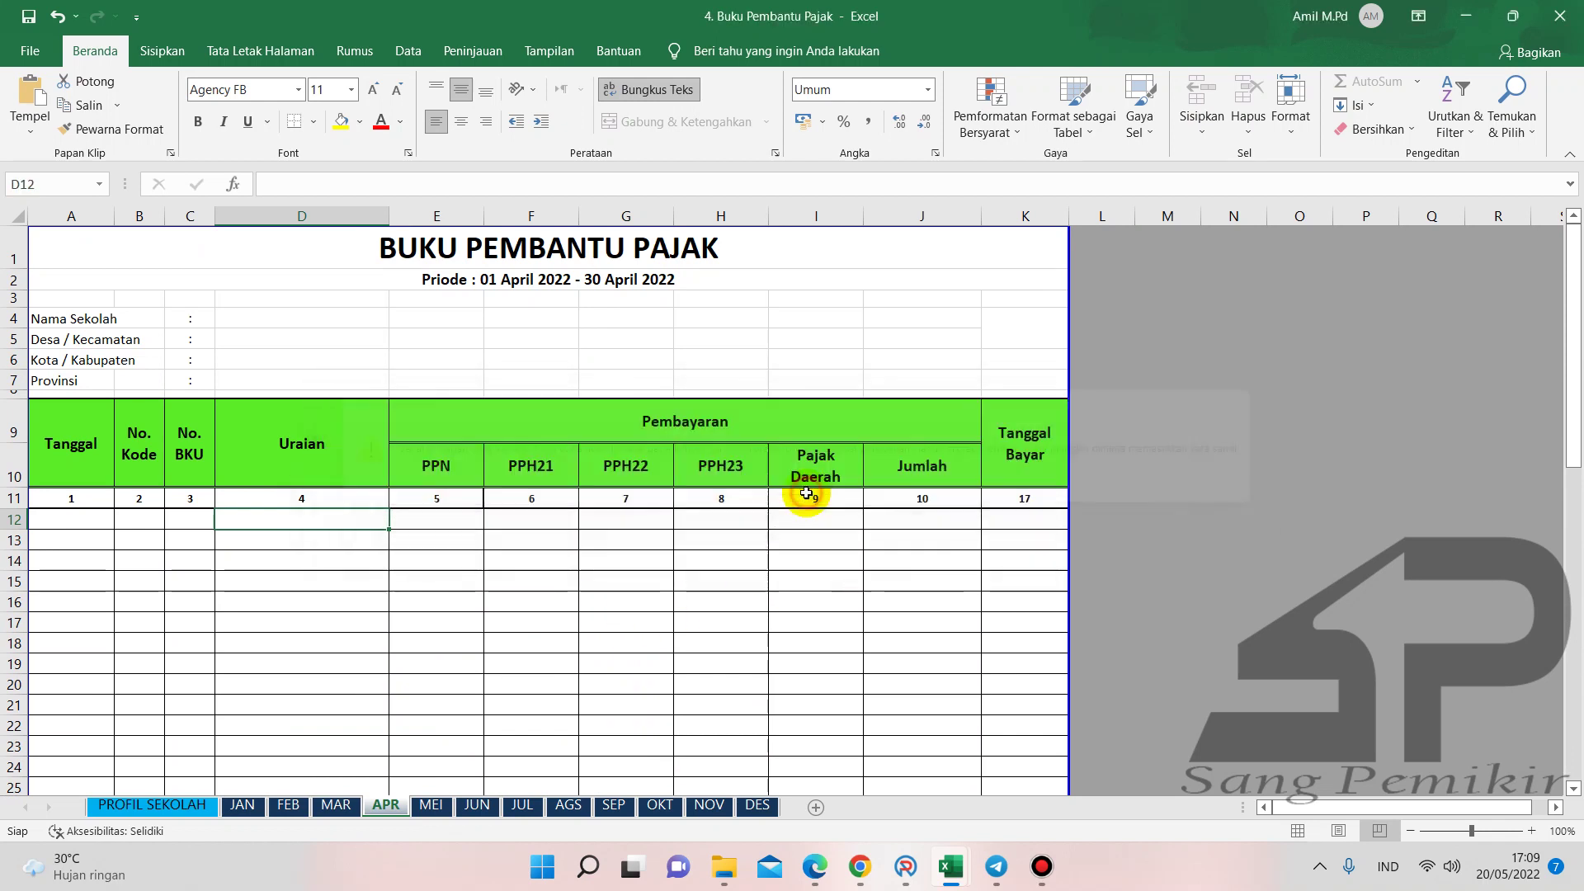
# - Unprotect the APR sheet from the Review ribbon (Tidak Lindungi Lembar)
pyautogui.click(353, 554)
pyautogui.click(322, 525)
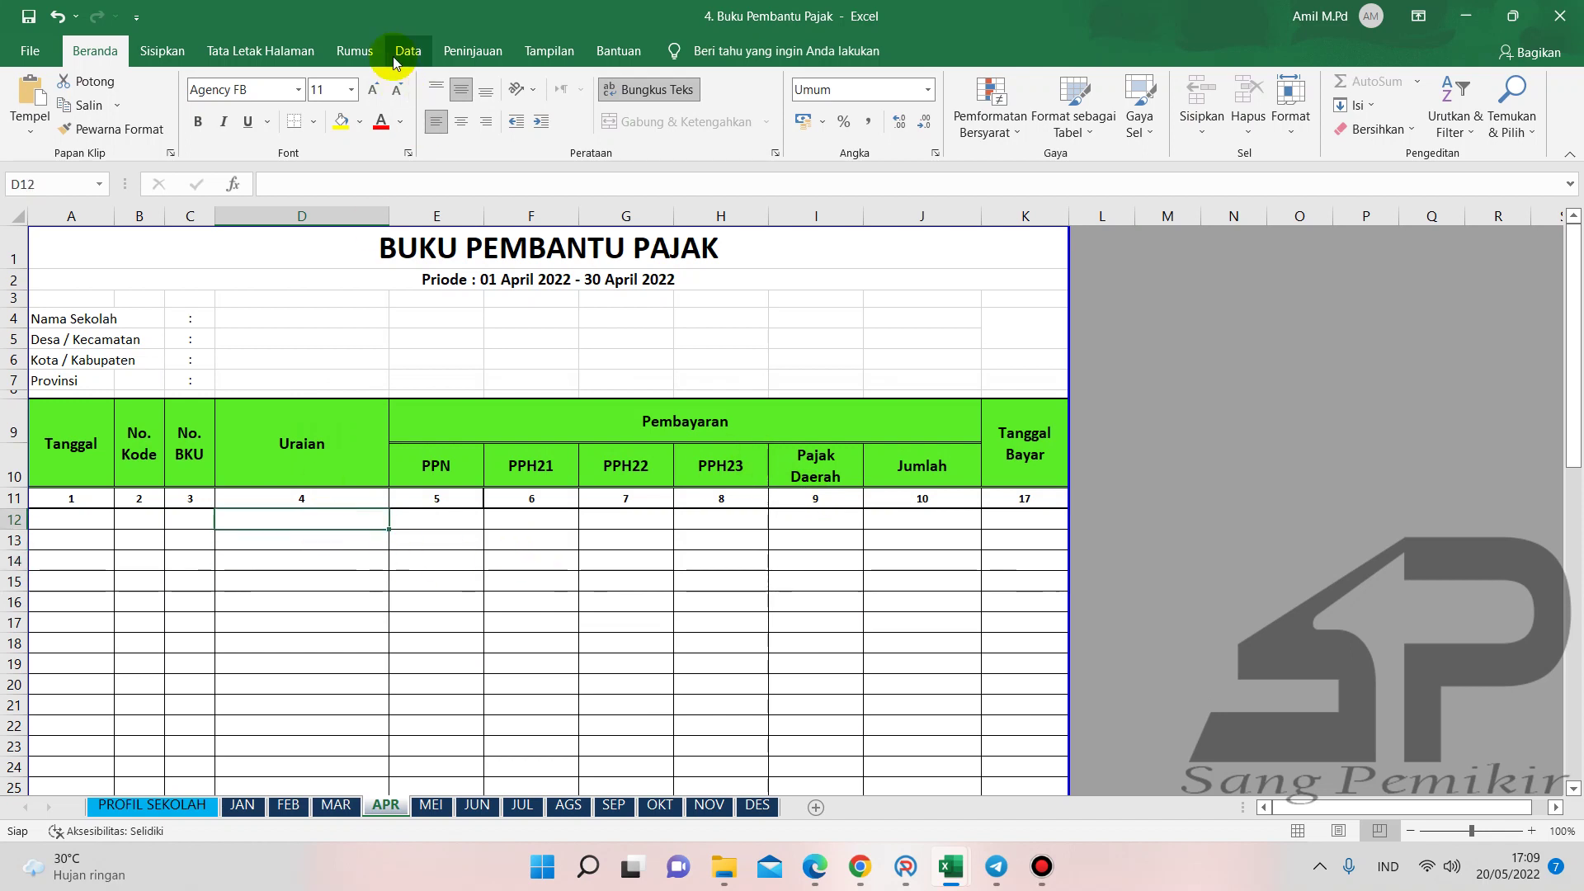
pyautogui.click(286, 52)
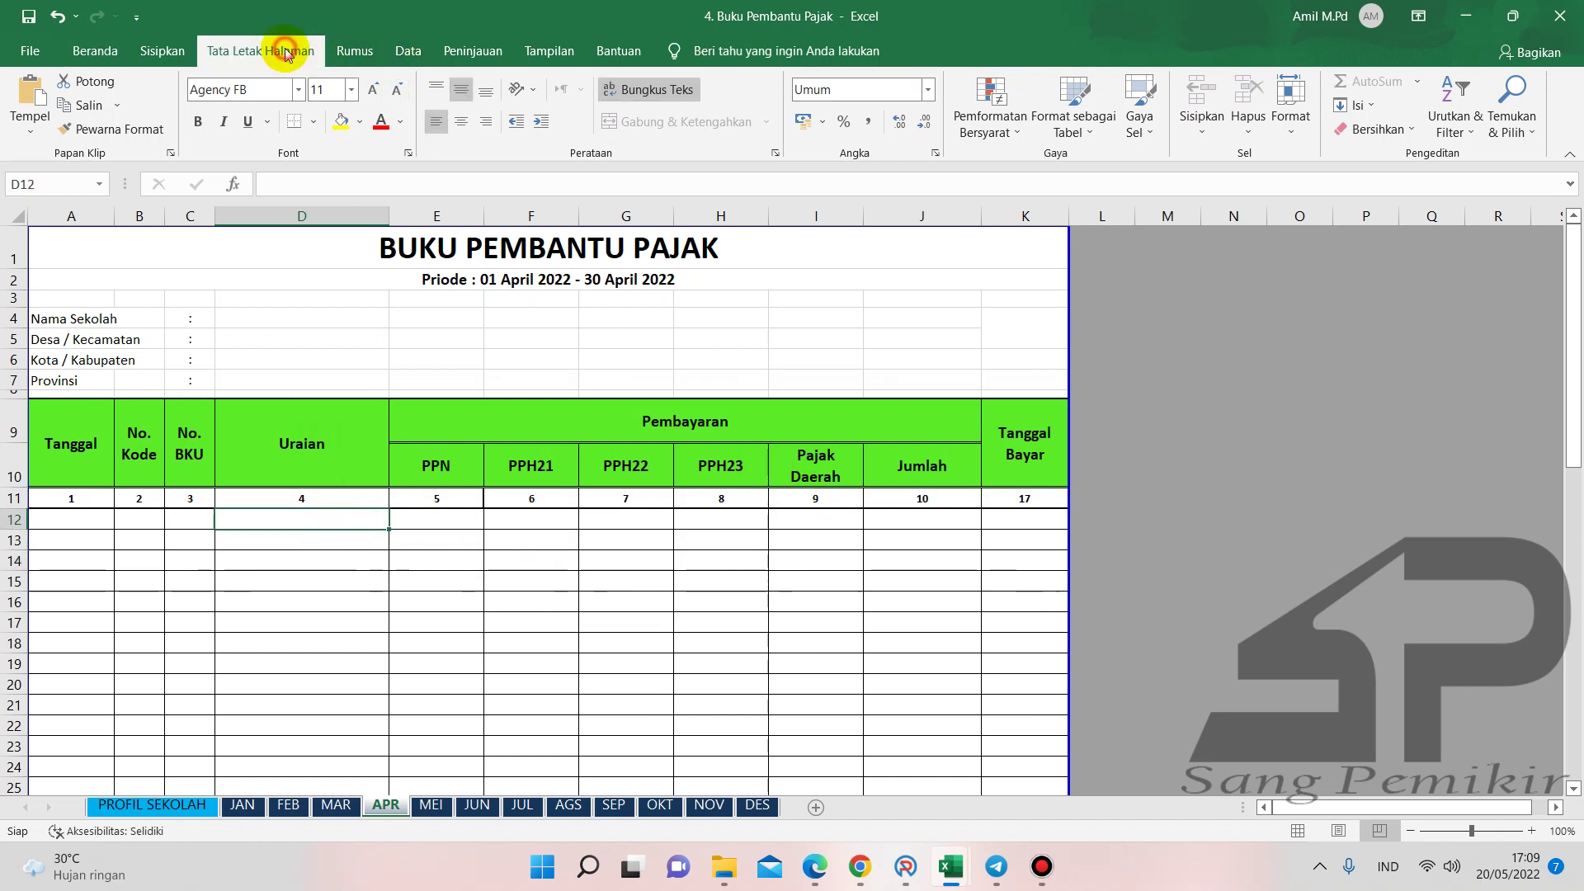
pyautogui.click(474, 50)
pyautogui.click(916, 124)
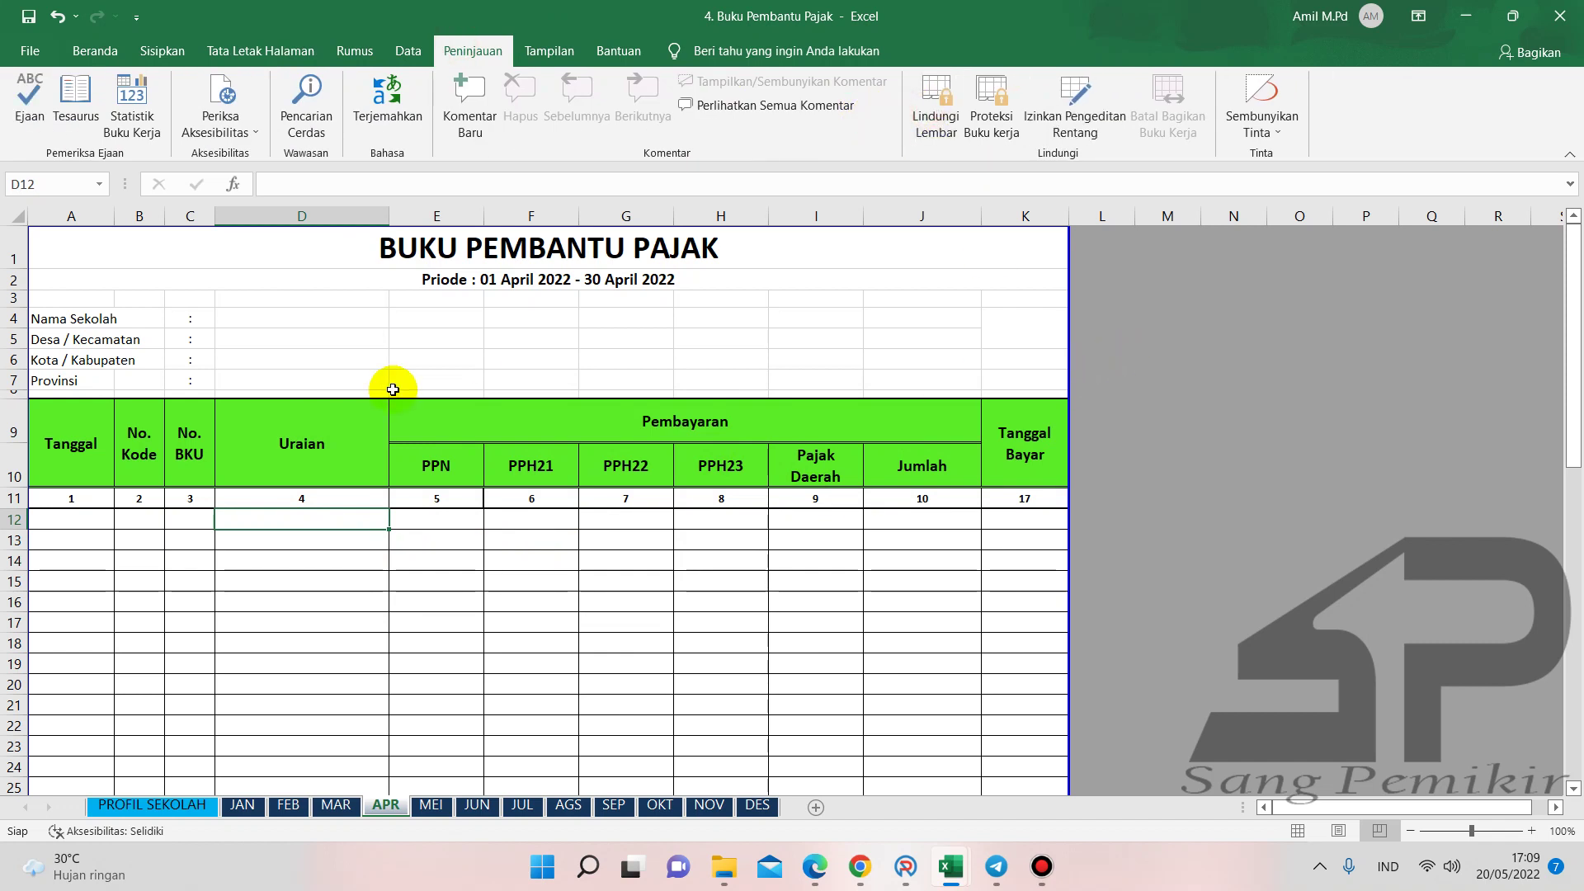
# - Enter 'Refill Tinta (Pigment)' in D12 and PPN 59.400 in E12
pyautogui.click(283, 515)
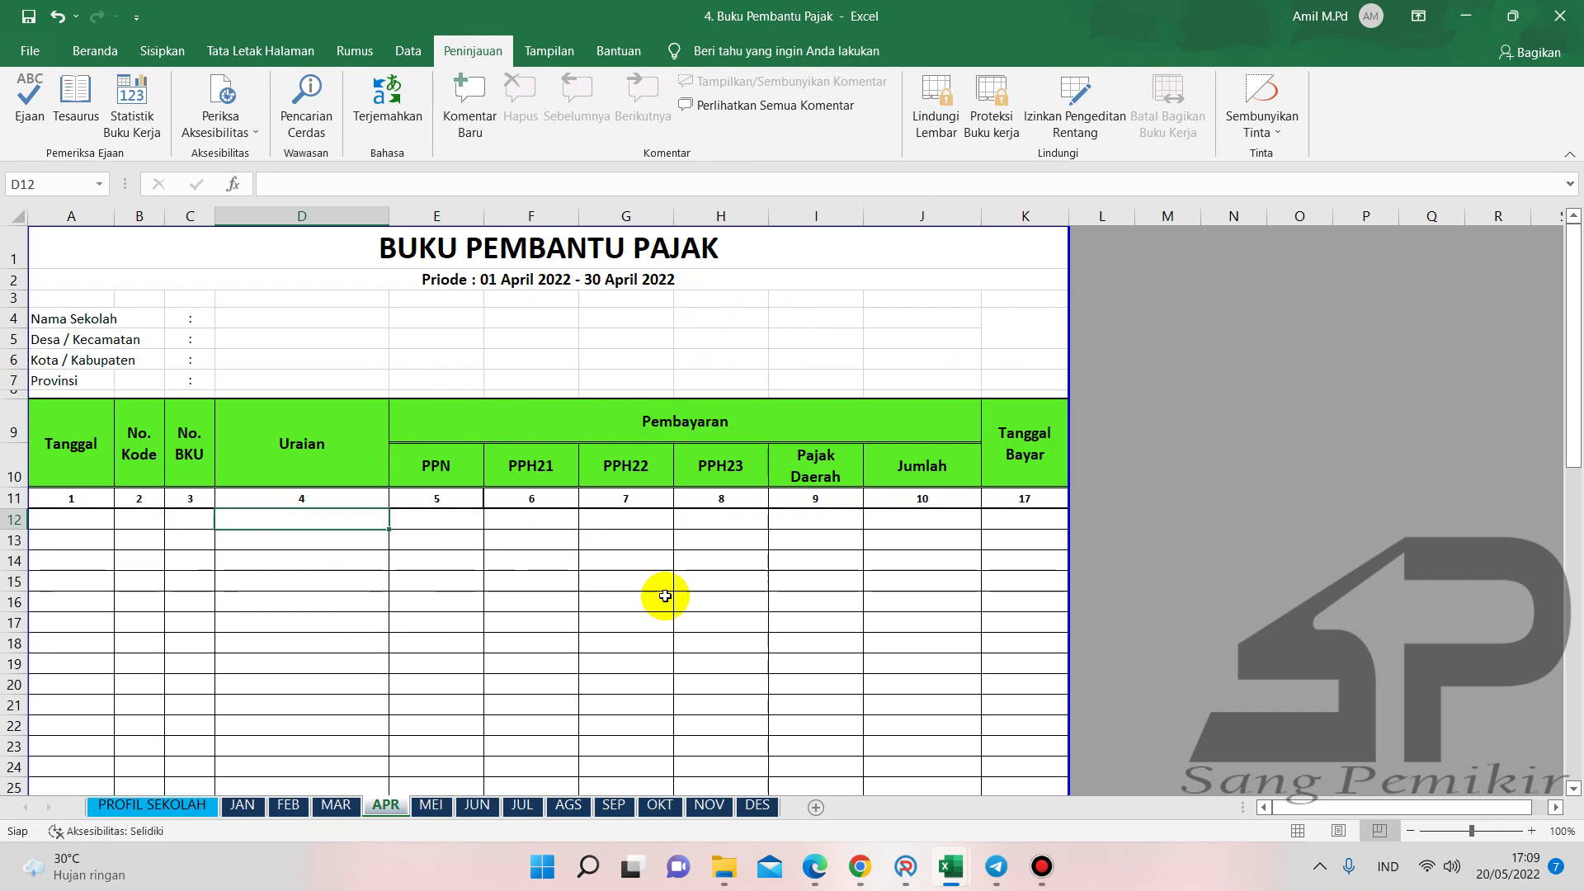
pyautogui.write('Refill Tinta (Pigment')
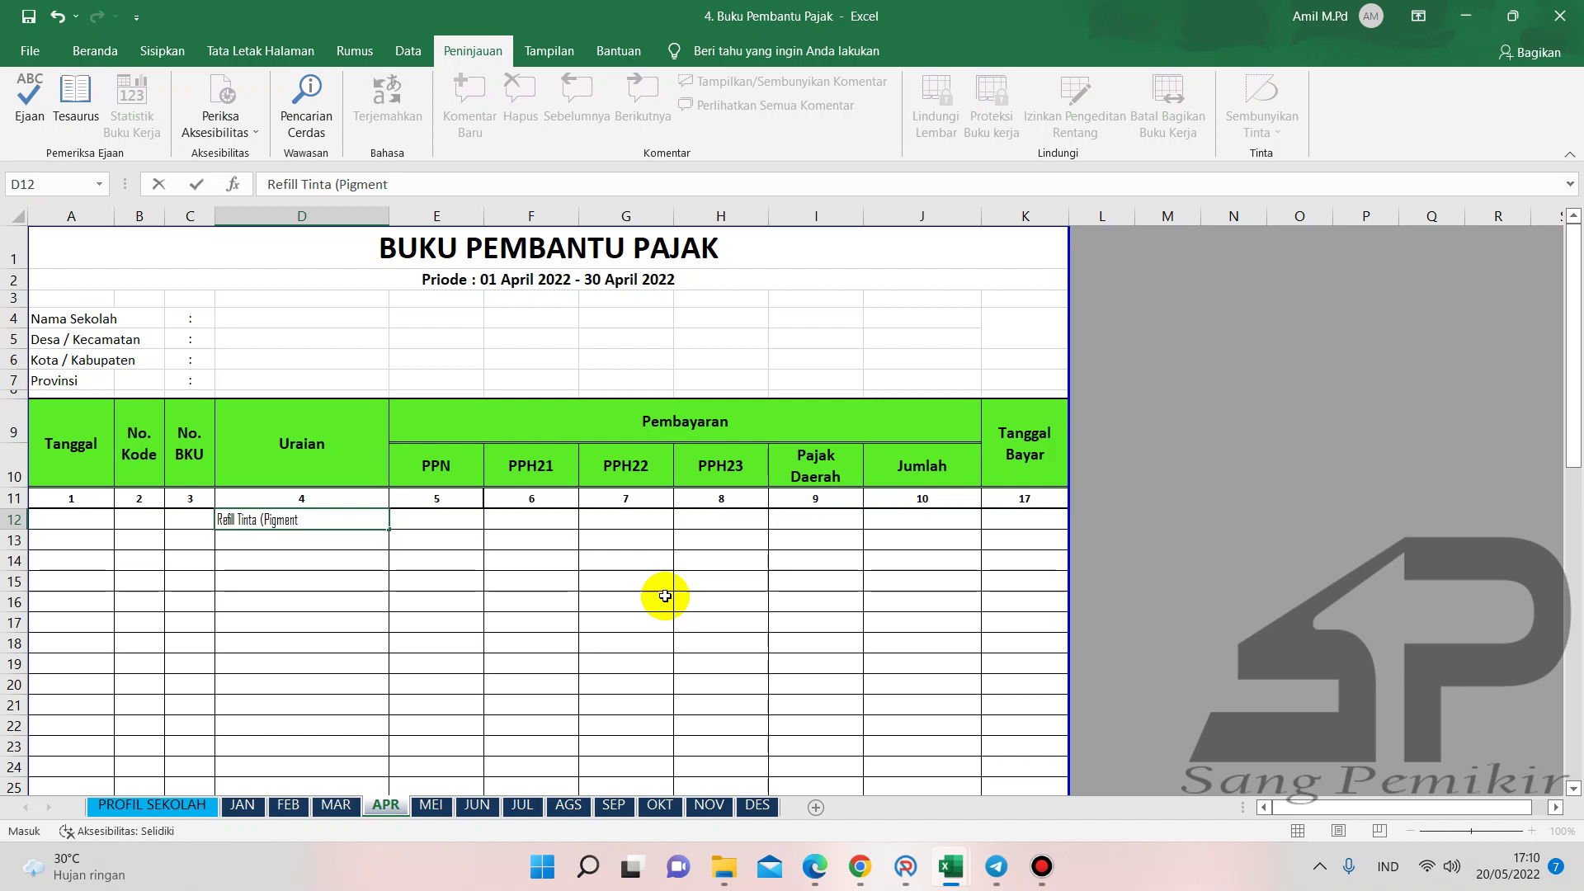
pyautogui.press('Return')
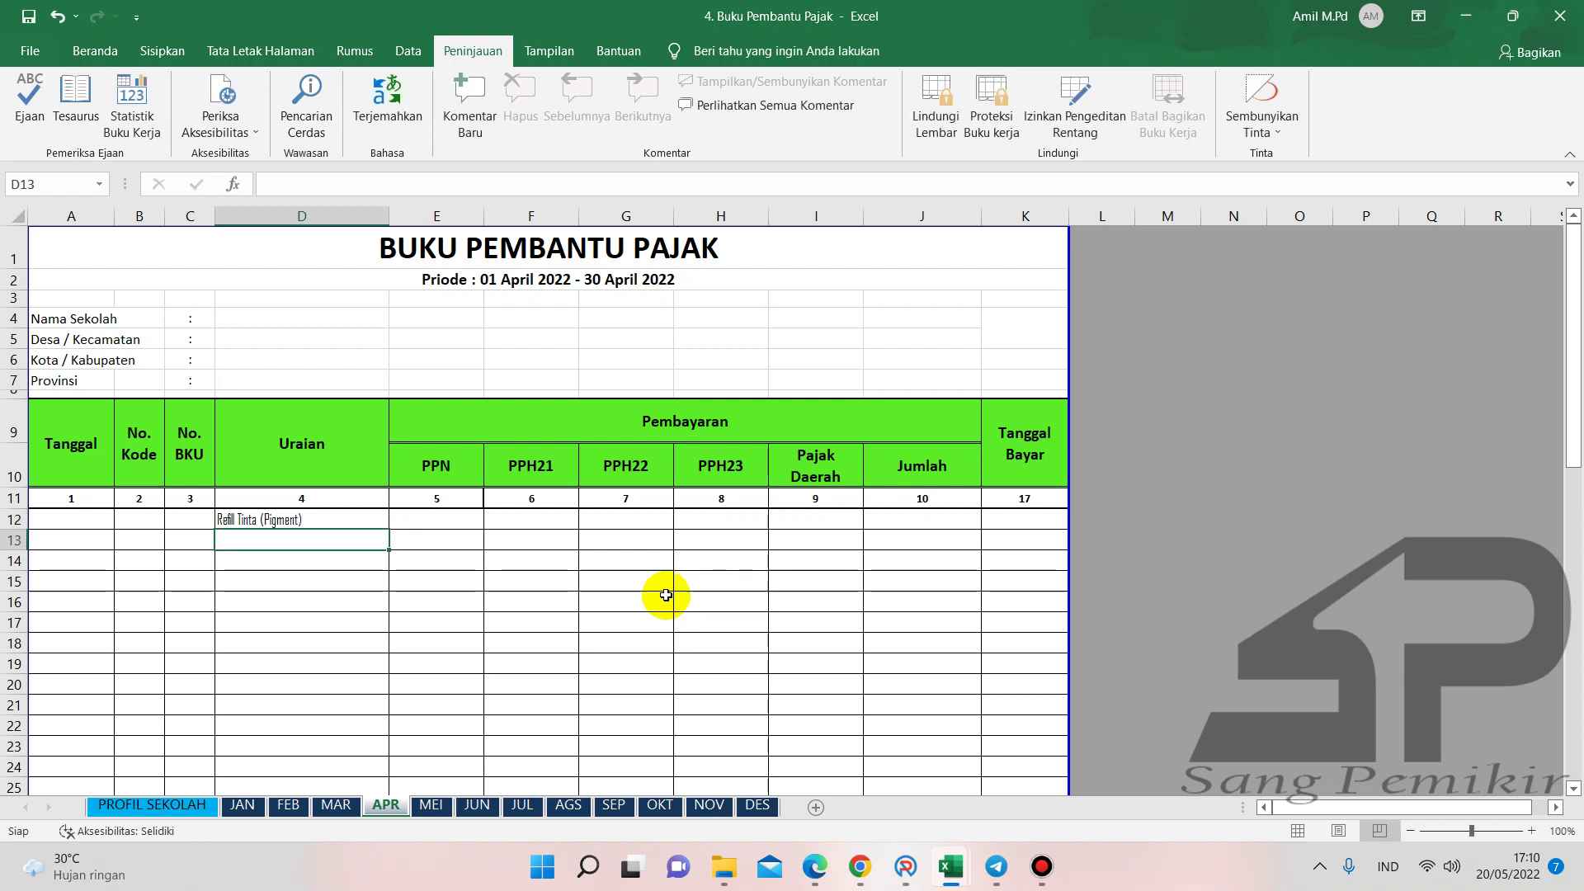
pyautogui.click(452, 523)
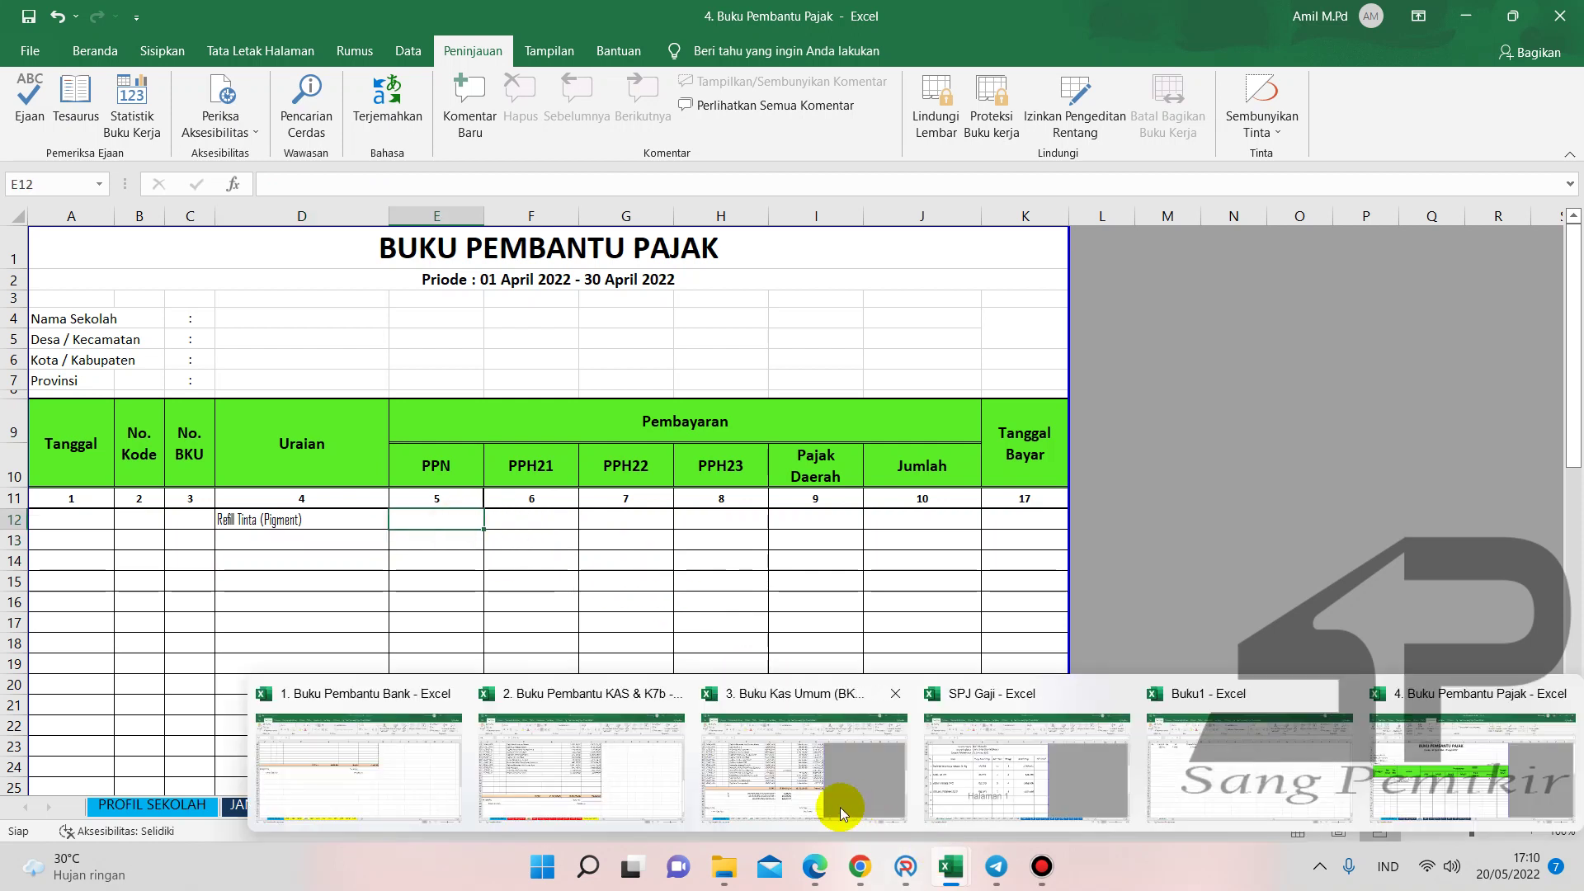
pyautogui.click(840, 806)
pyautogui.click(803, 455)
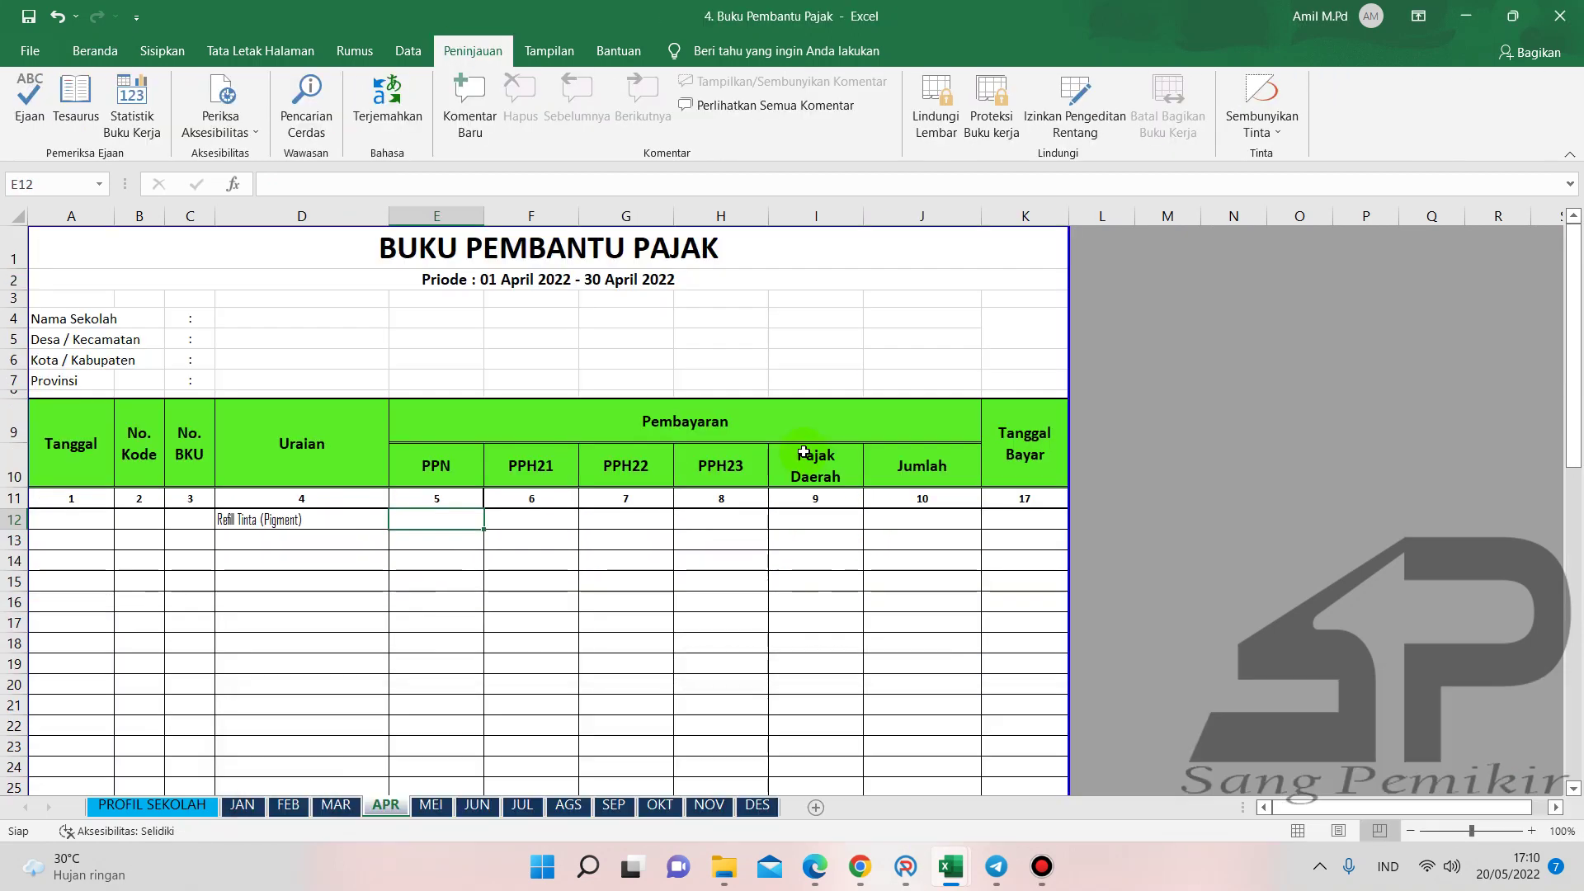
pyautogui.write('59.400')
pyautogui.press('Return')
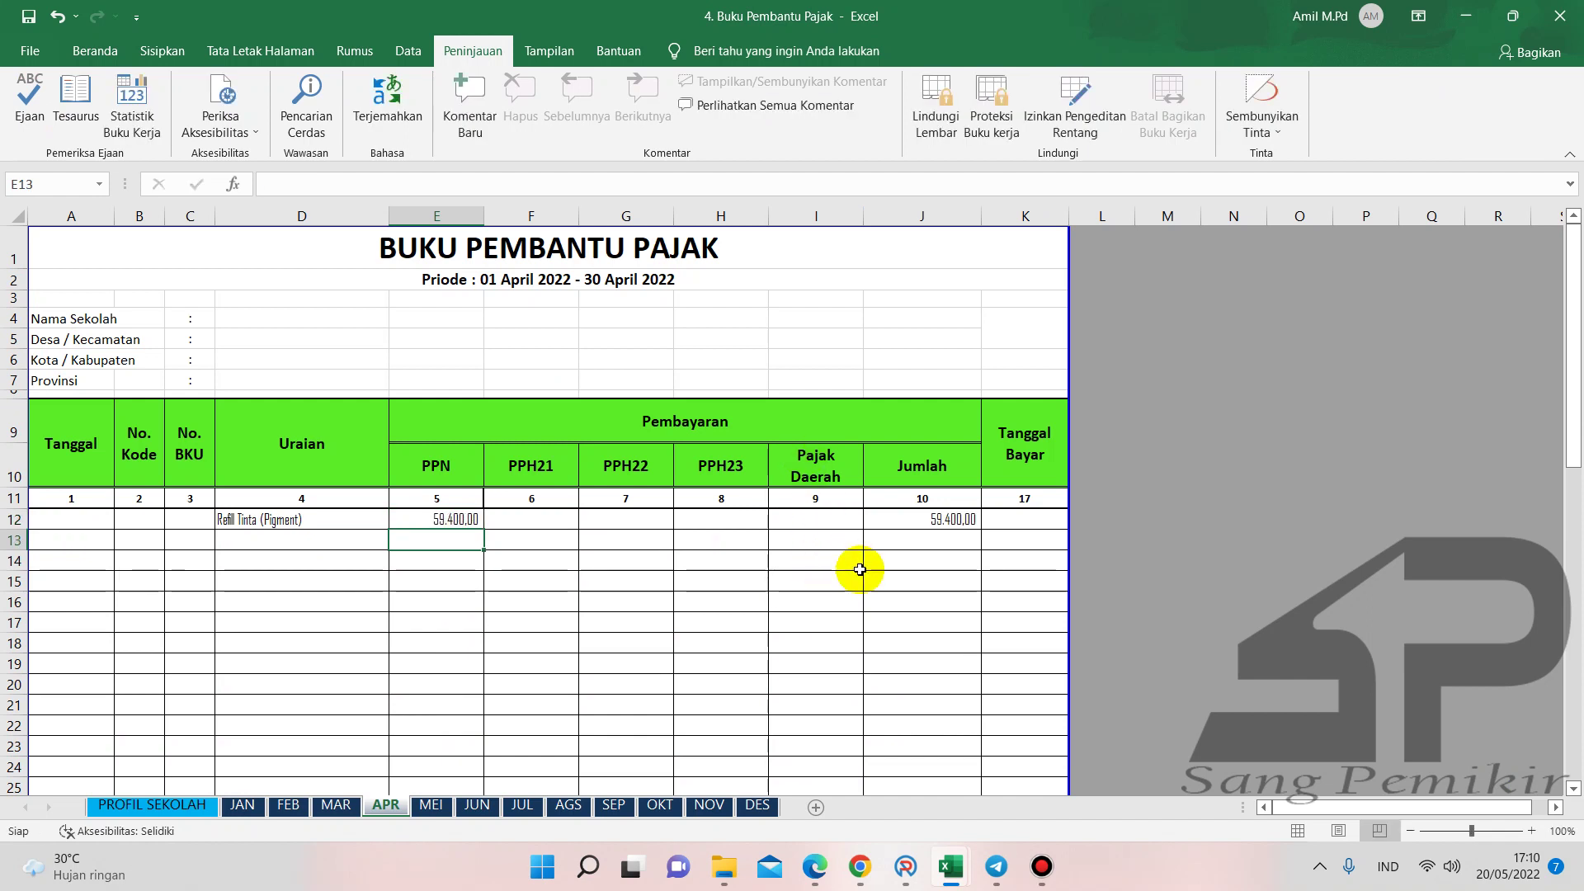
# - Enter payment date 27/04/2022 in K12 and select the Tanggal Bayar cells below it
pyautogui.scroll(-10, 860, 566)
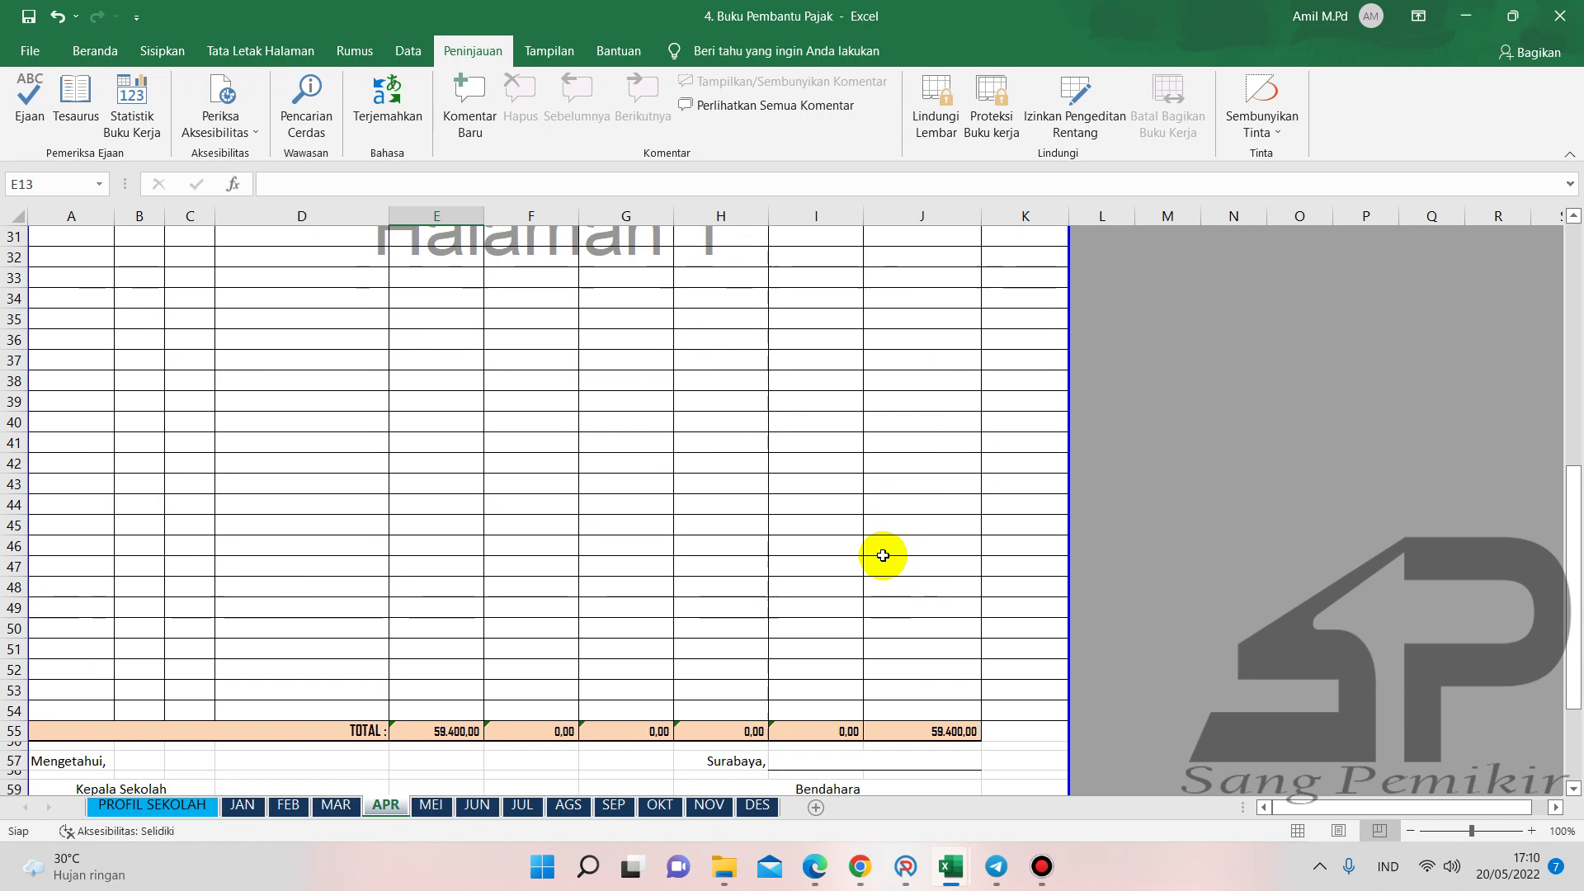
pyautogui.scroll(9, 806, 587)
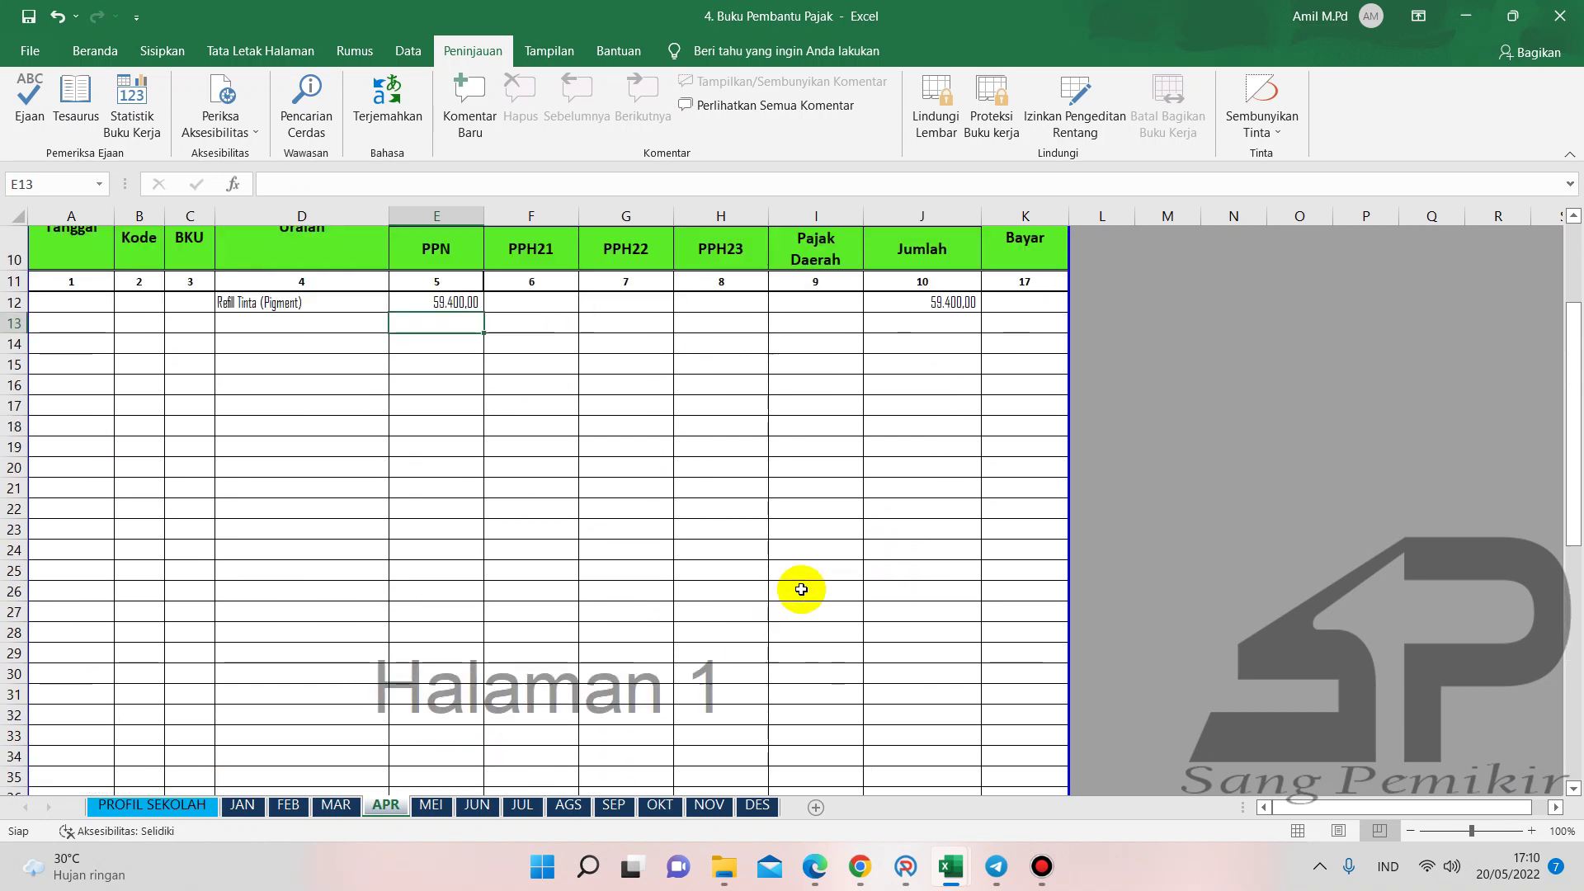
pyautogui.click(1008, 442)
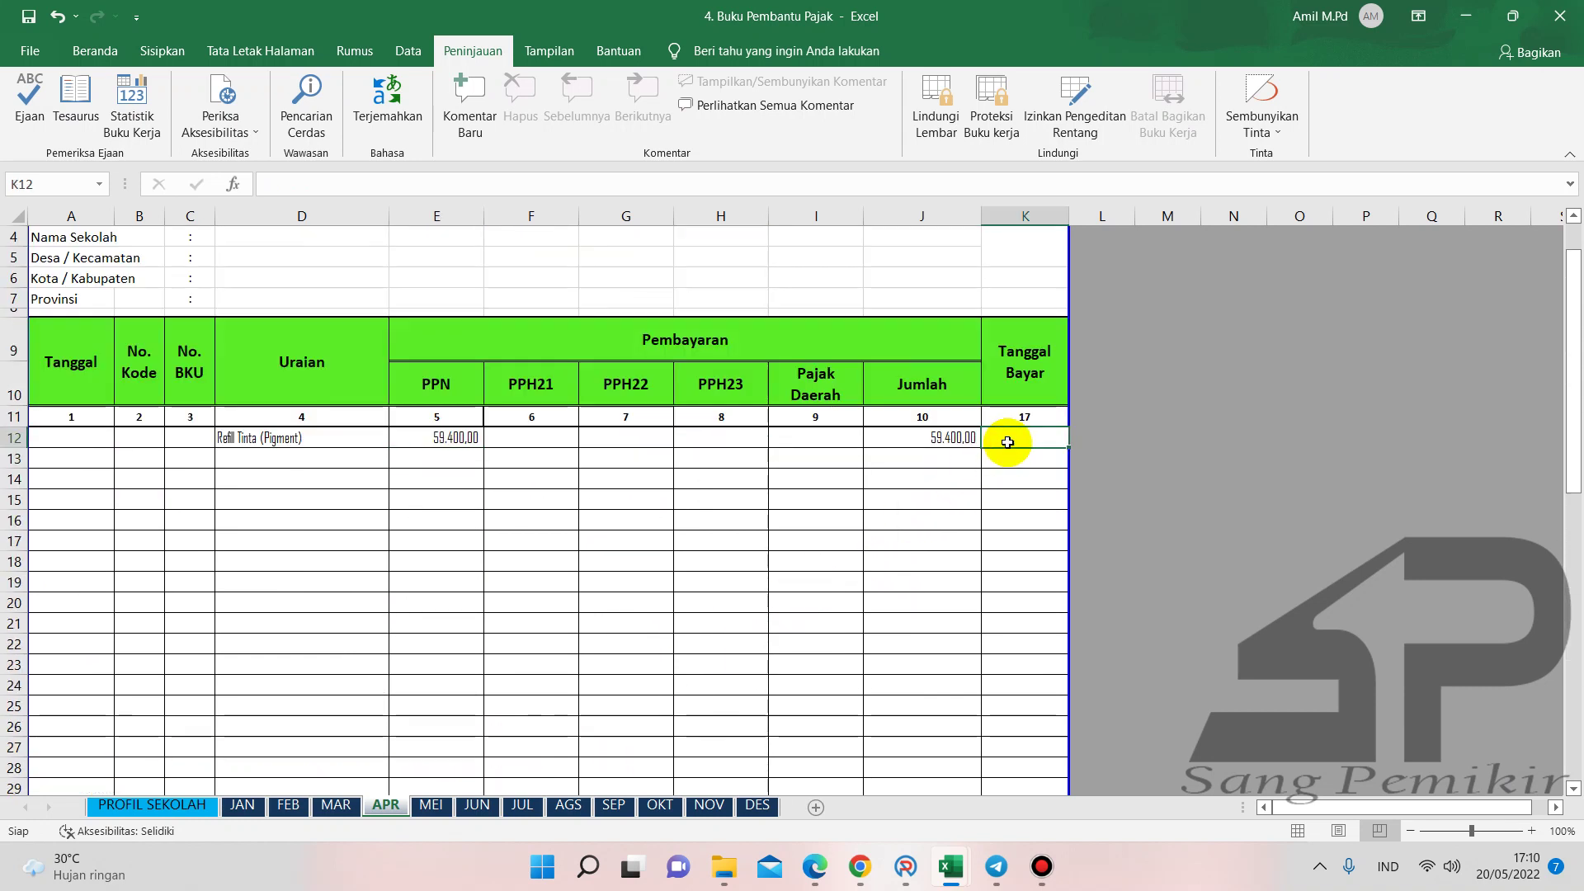
pyautogui.write('27/04/2022')
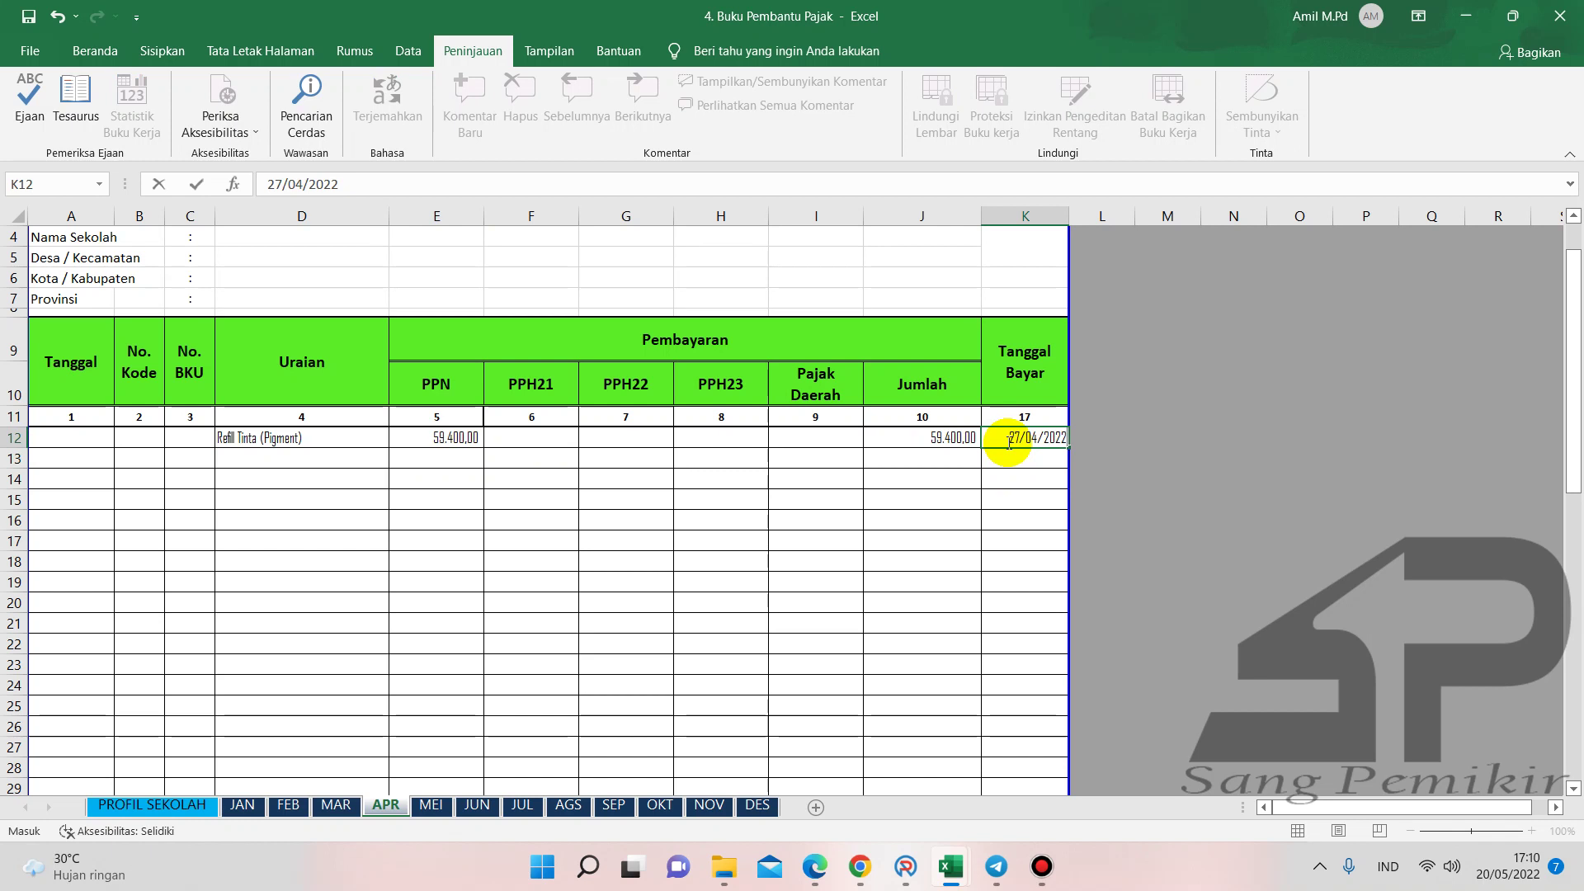
pyautogui.press('Return')
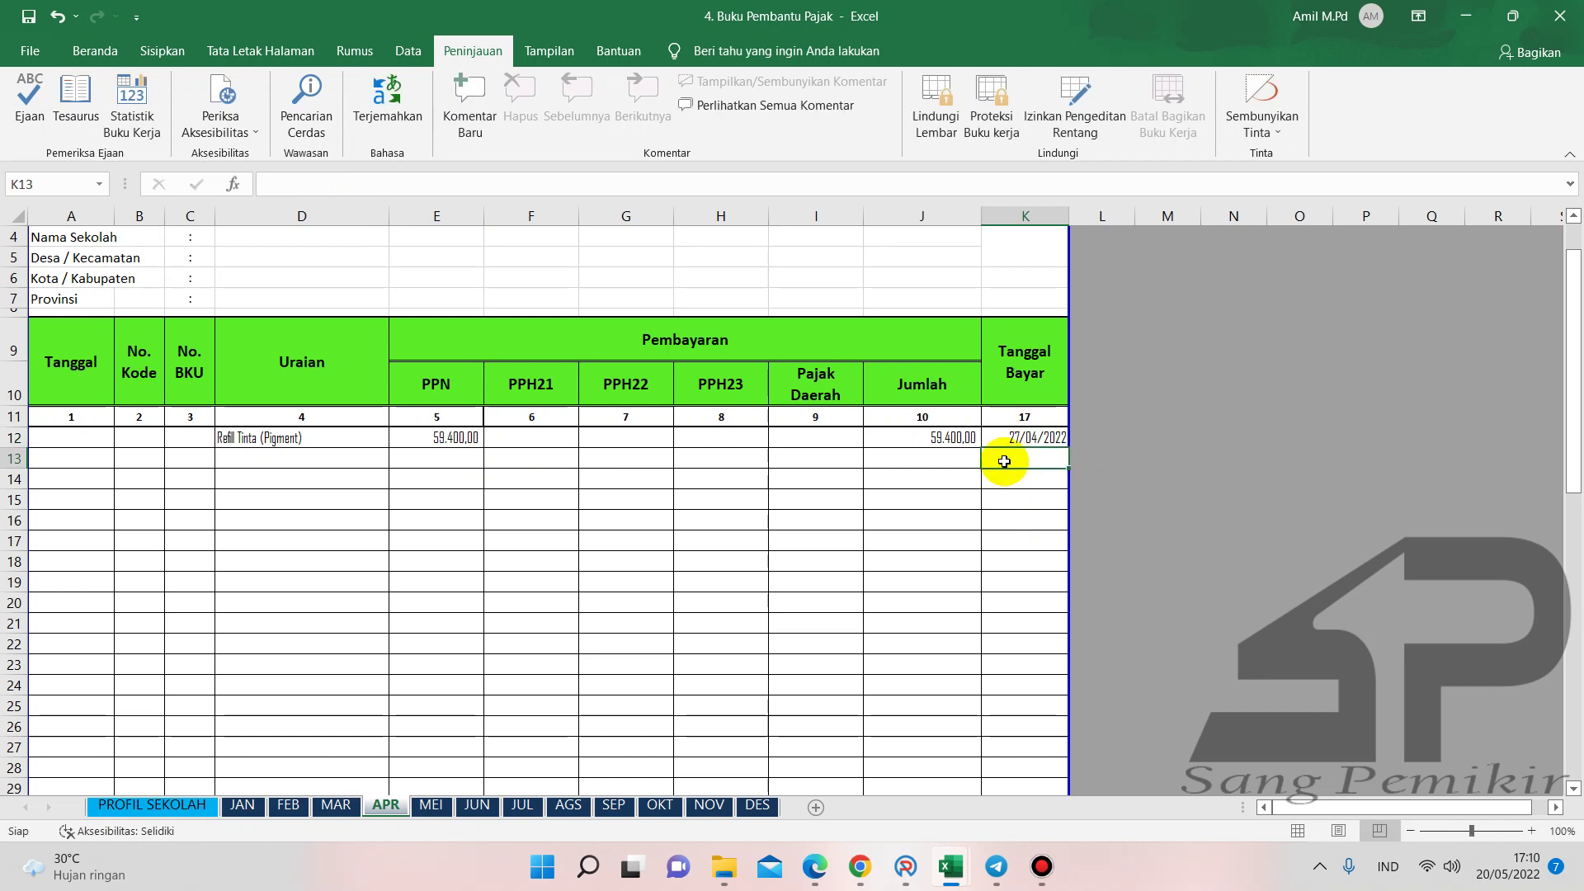
pyautogui.moveTo(1009, 430); pyautogui.dragTo(1000, 753)
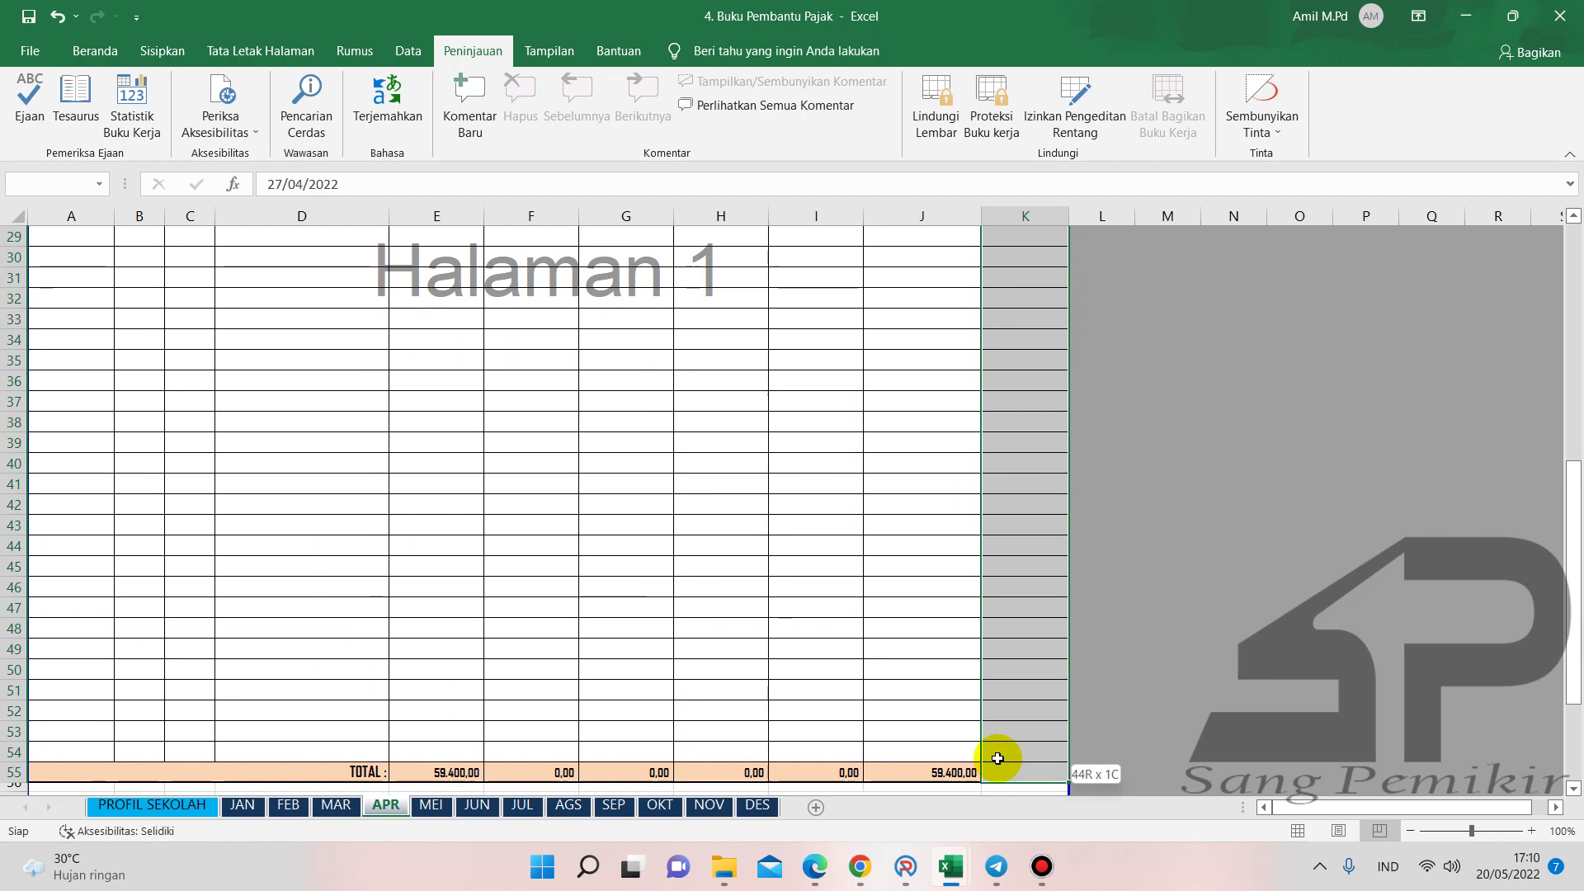
# - Center-align the selected Tanggal Bayar payment dates in column K
pyautogui.click(95, 50)
pyautogui.click(461, 121)
pyautogui.scroll(9, 770, 440)
pyautogui.click(795, 548)
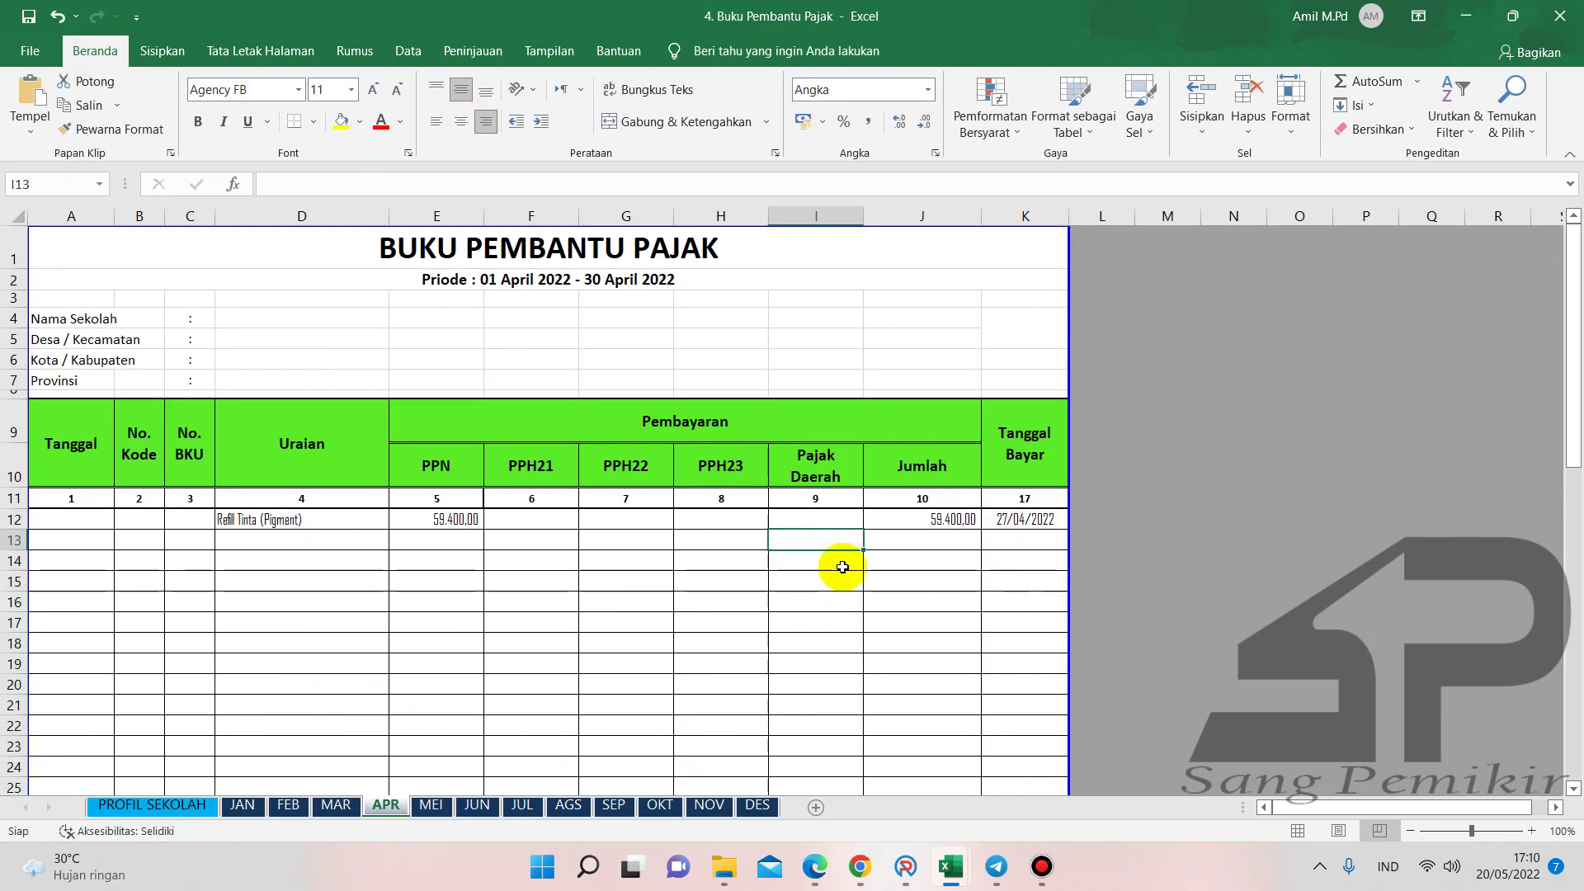
pyautogui.scroll(-2, 842, 566)
pyautogui.scroll(1, 842, 567)
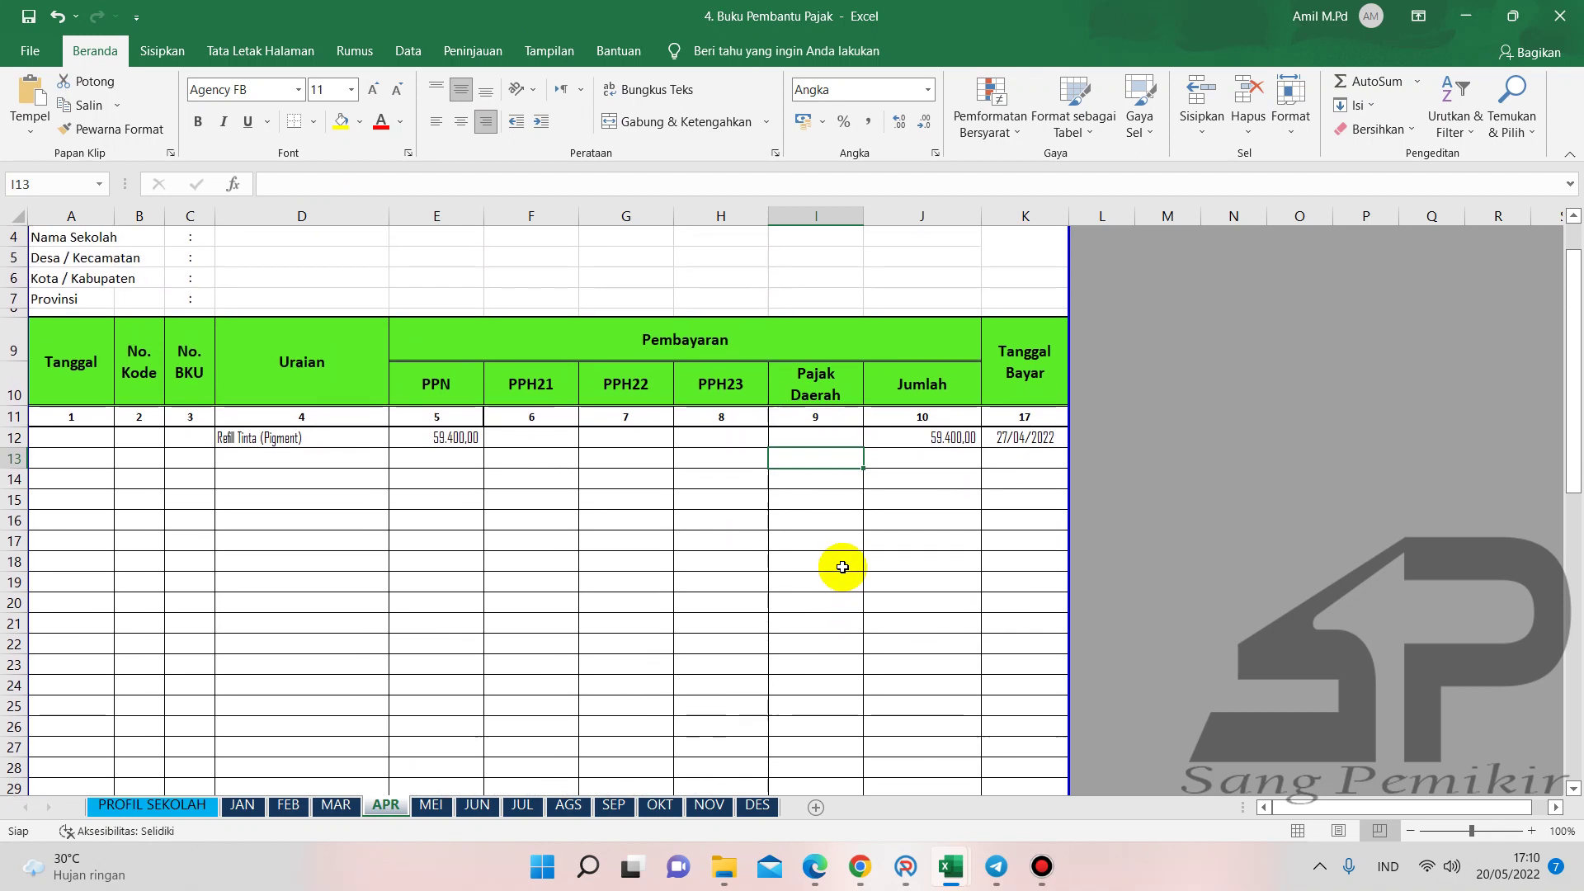
pyautogui.scroll(1, 644, 512)
pyautogui.scroll(-3, 644, 511)
pyautogui.scroll(3, 644, 512)
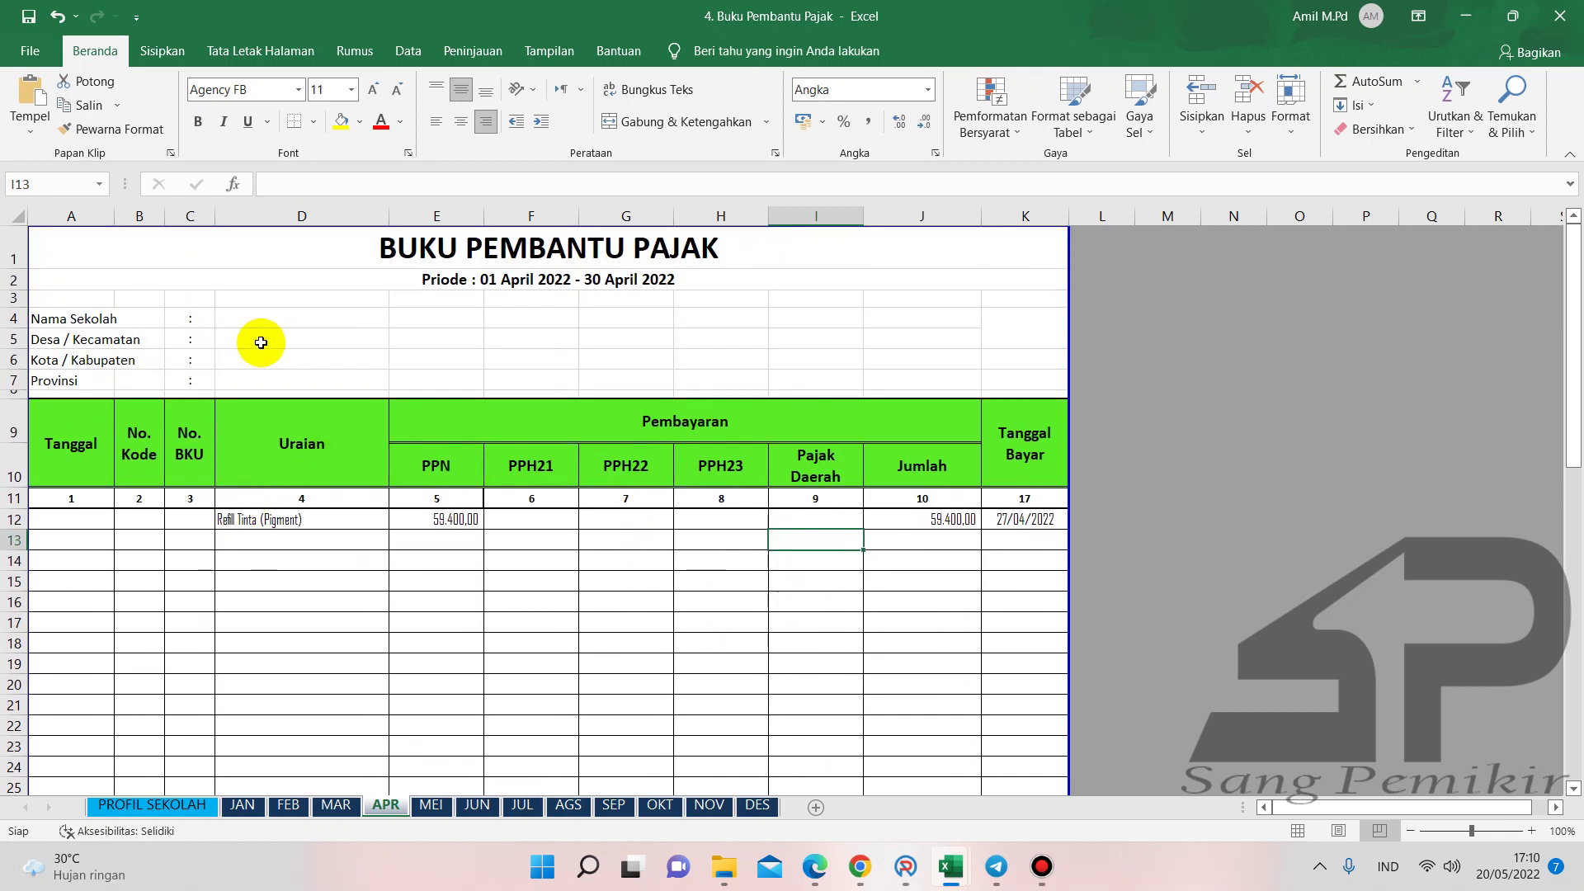
# - Enter 'SMP Ma'arif NU Hasanudin' as Nama Sekolah on PROFIL SEKOLAH and check it on JAN
pyautogui.click(146, 807)
pyautogui.scroll(2, 410, 589)
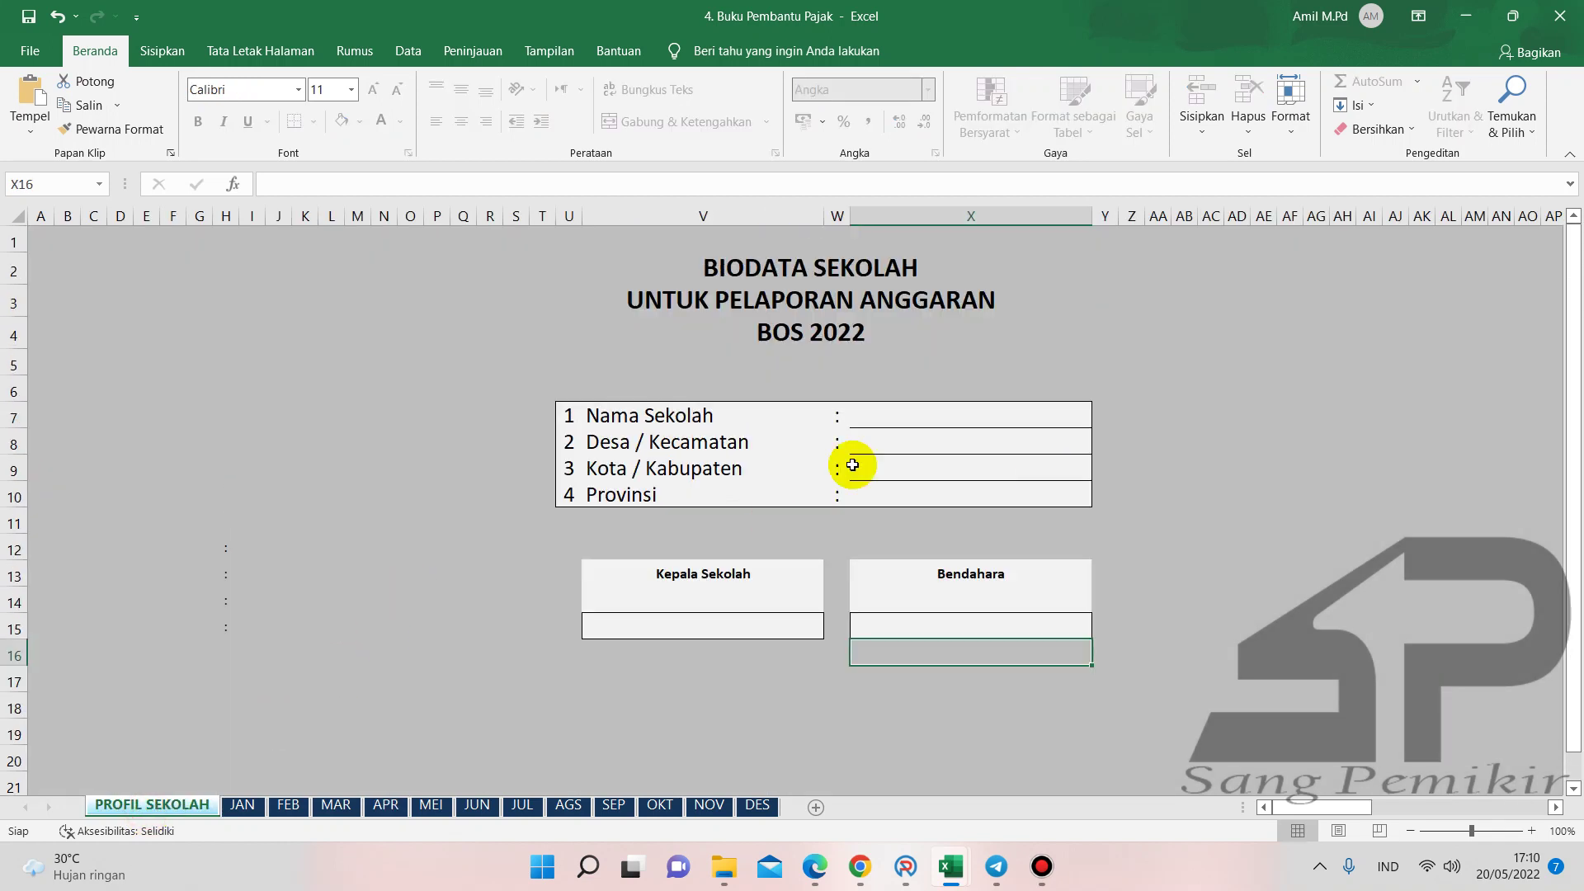
pyautogui.click(886, 419)
pyautogui.write('SMP')
pyautogui.write('M')
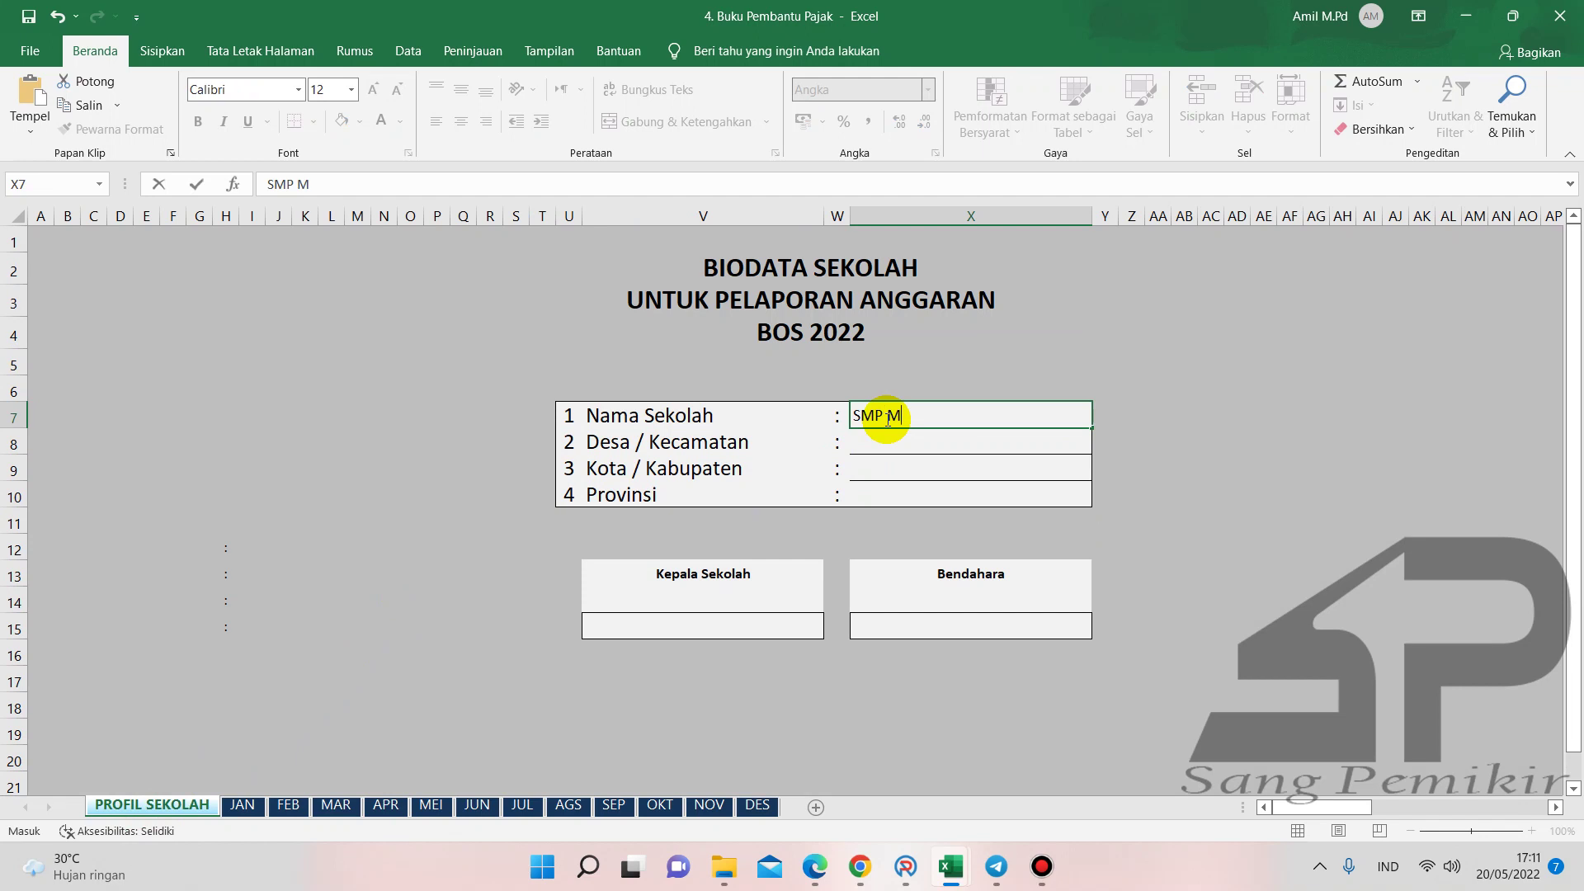
pyautogui.write("a'arif NU Hasanudin")
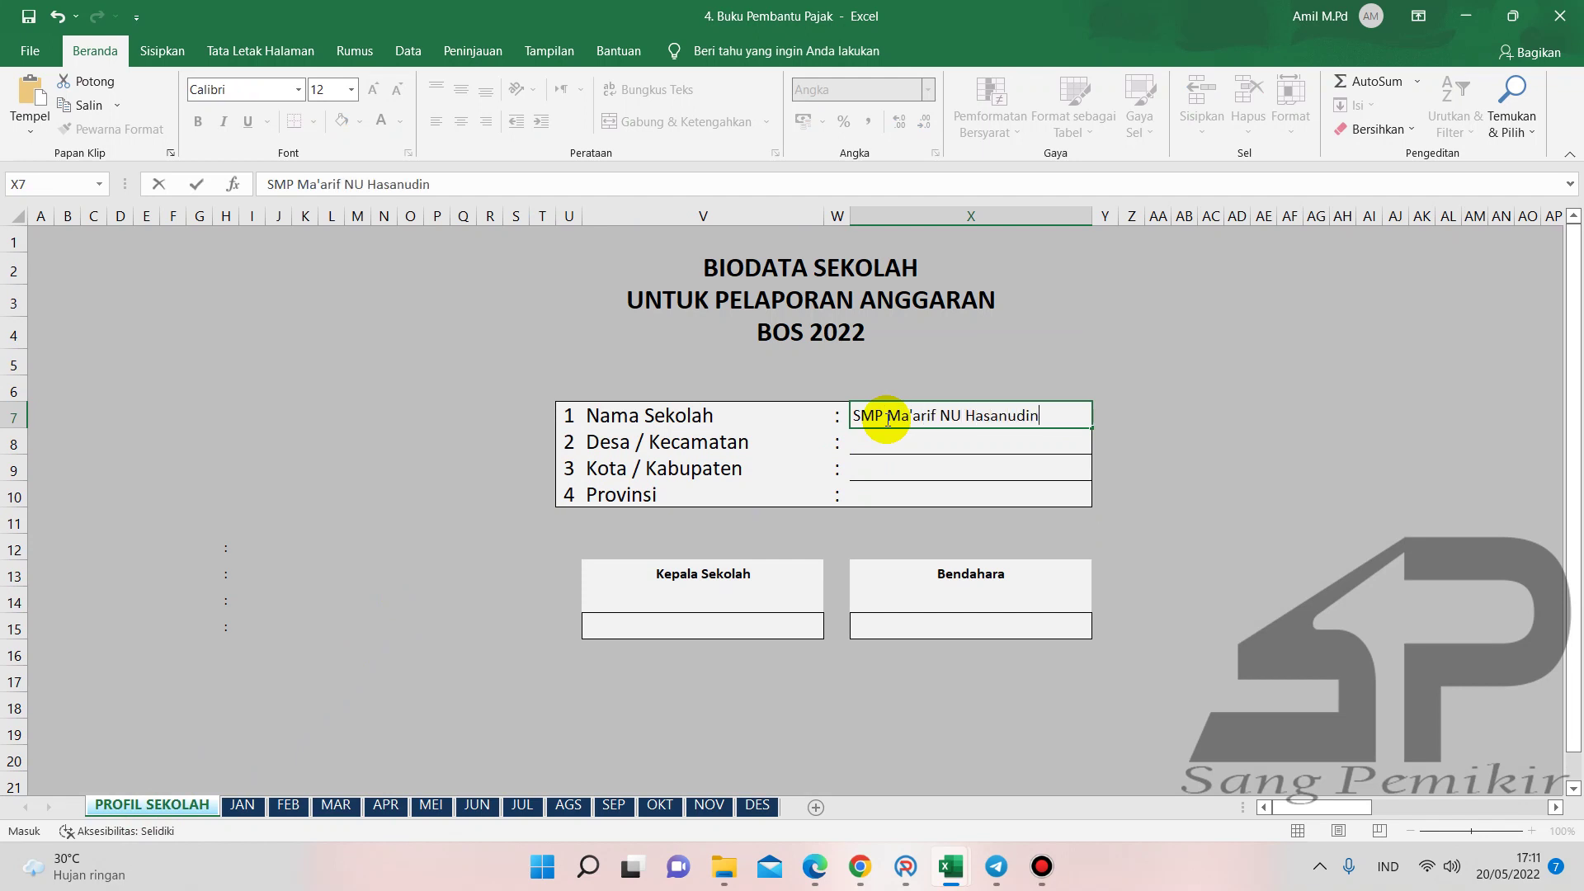
pyautogui.press('Return')
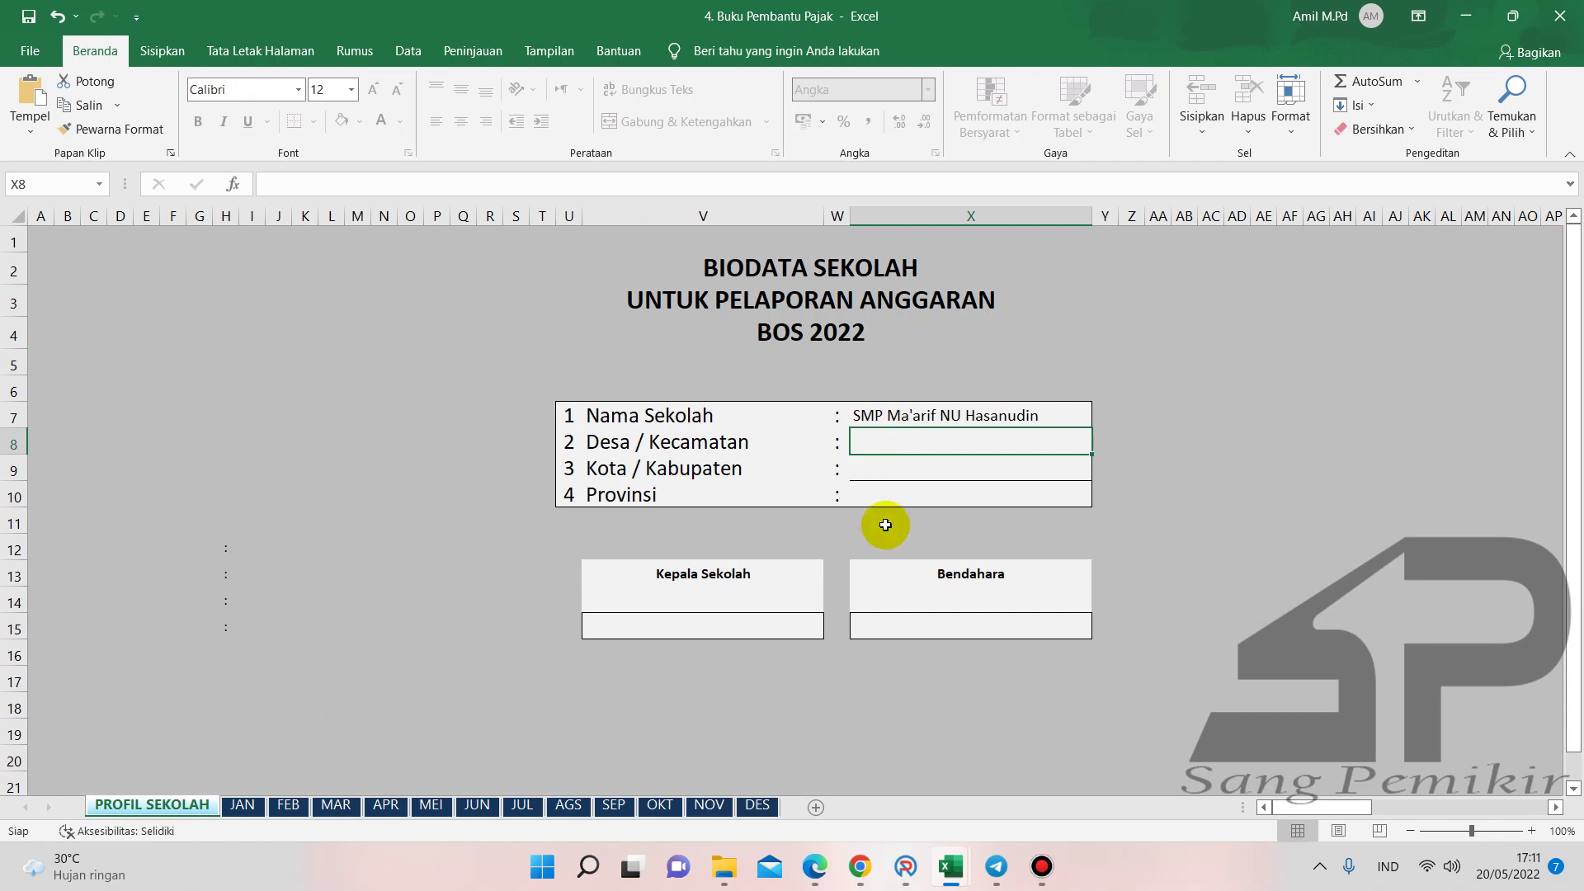
pyautogui.click(242, 804)
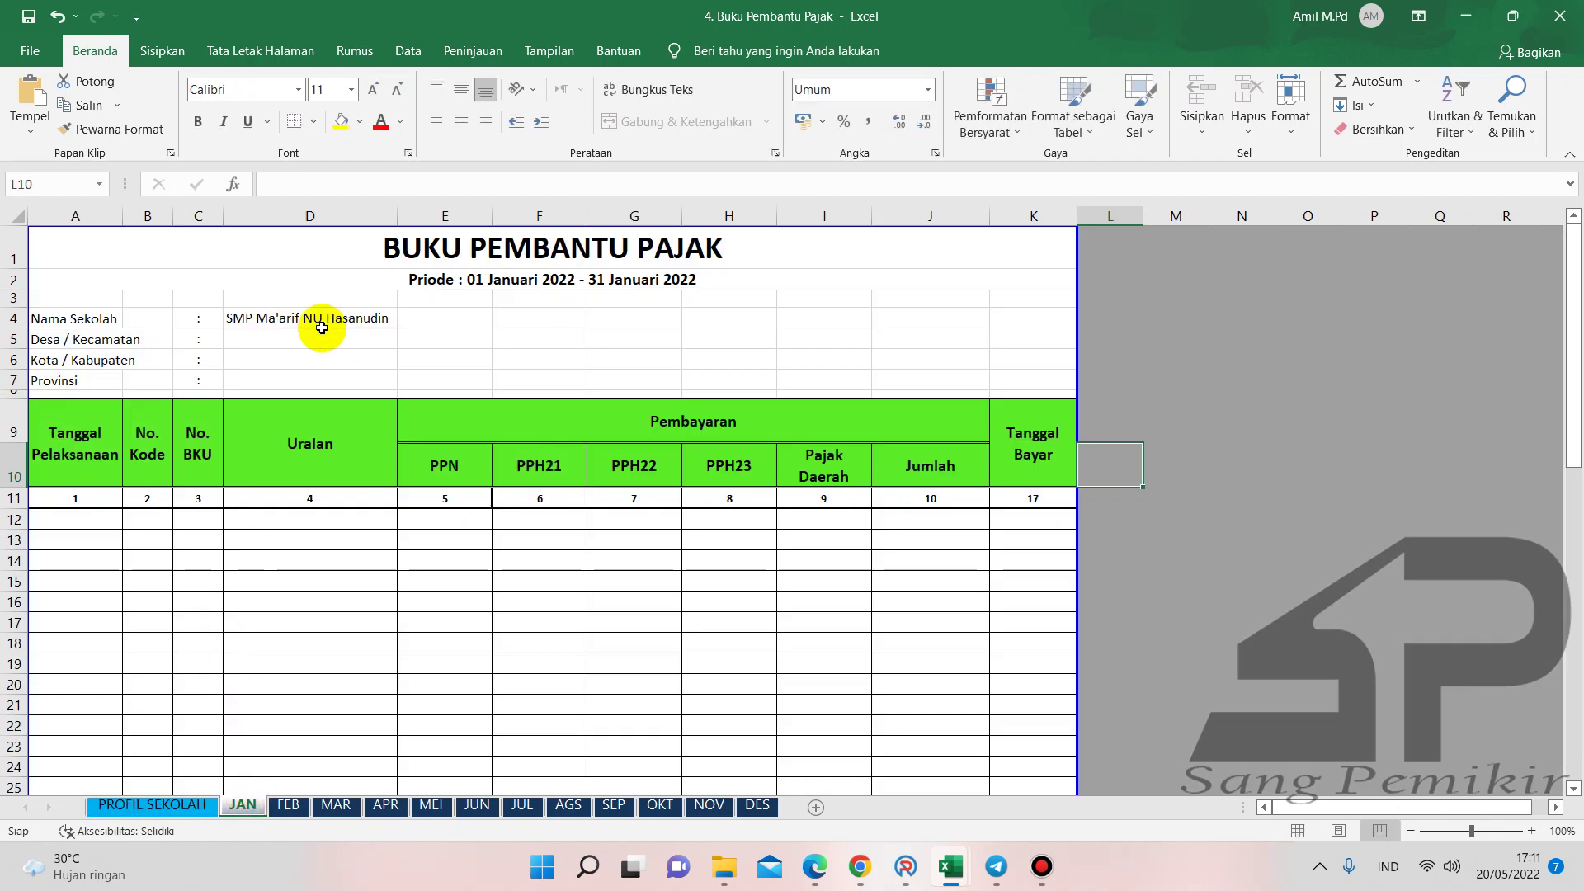
pyautogui.click(152, 804)
# - Delete the school name, verify the JAN sheet, and return to the APR sheet
pyautogui.click(867, 414)
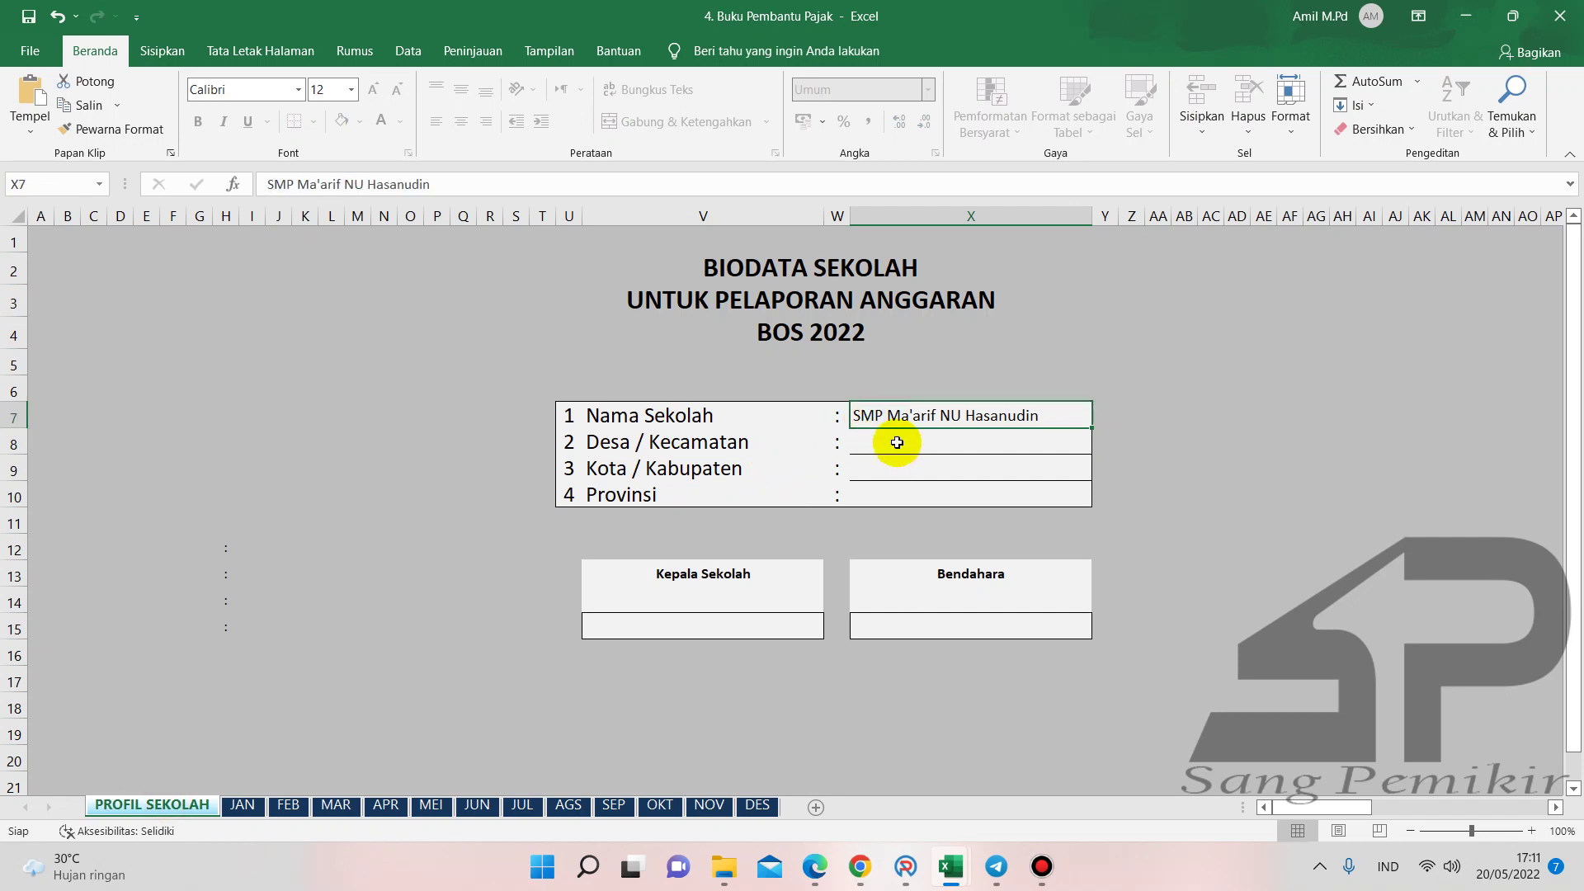
pyautogui.press('Delete')
pyautogui.click(894, 438)
pyautogui.click(242, 805)
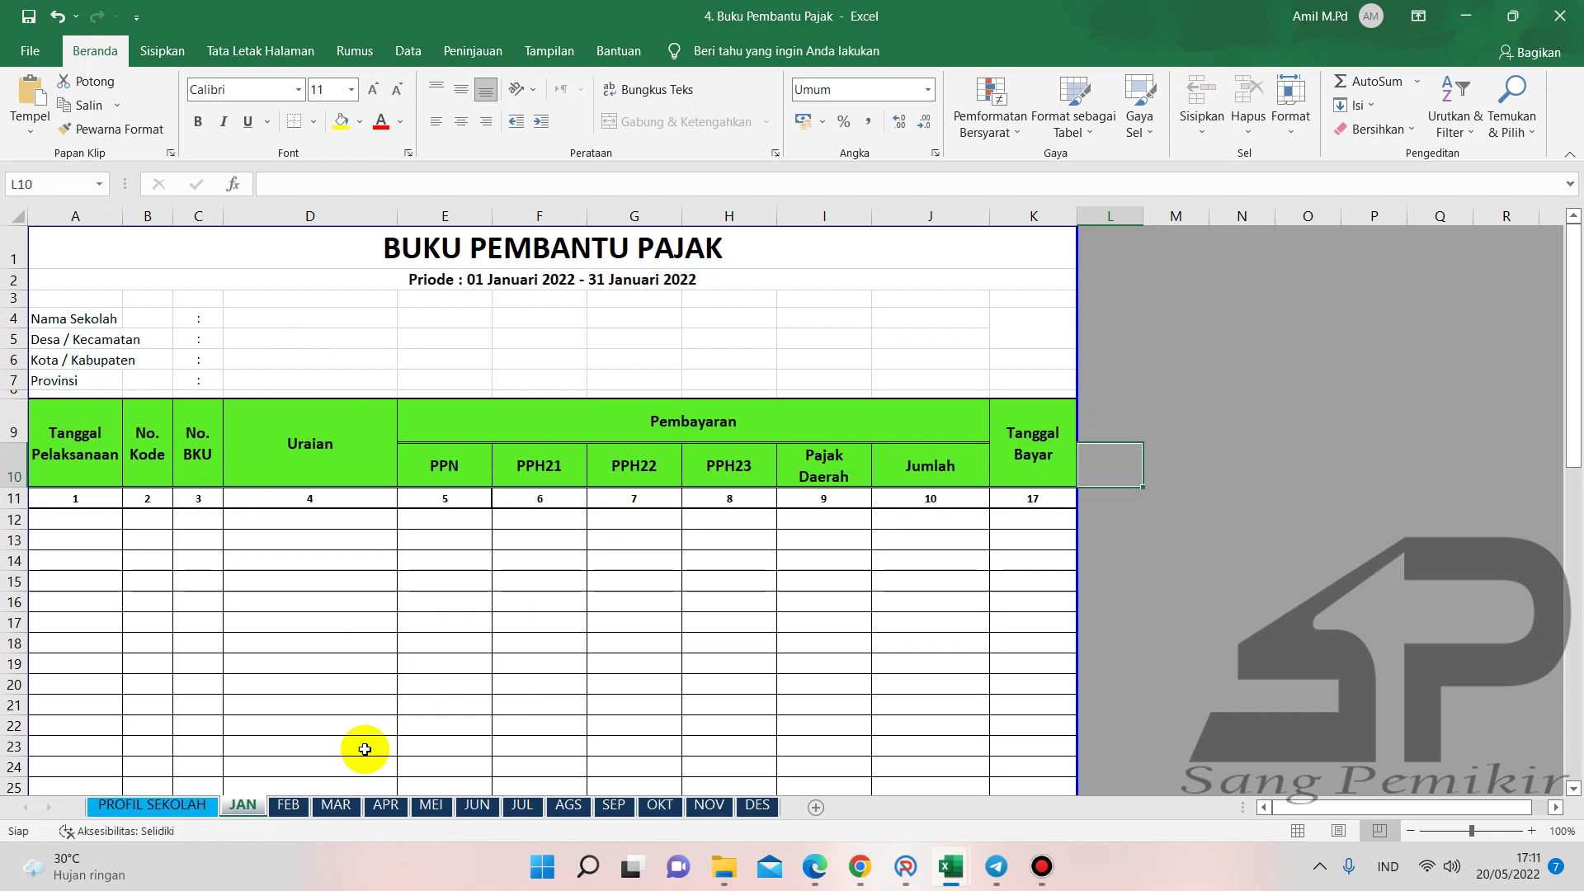
pyautogui.click(378, 806)
pyautogui.click(455, 601)
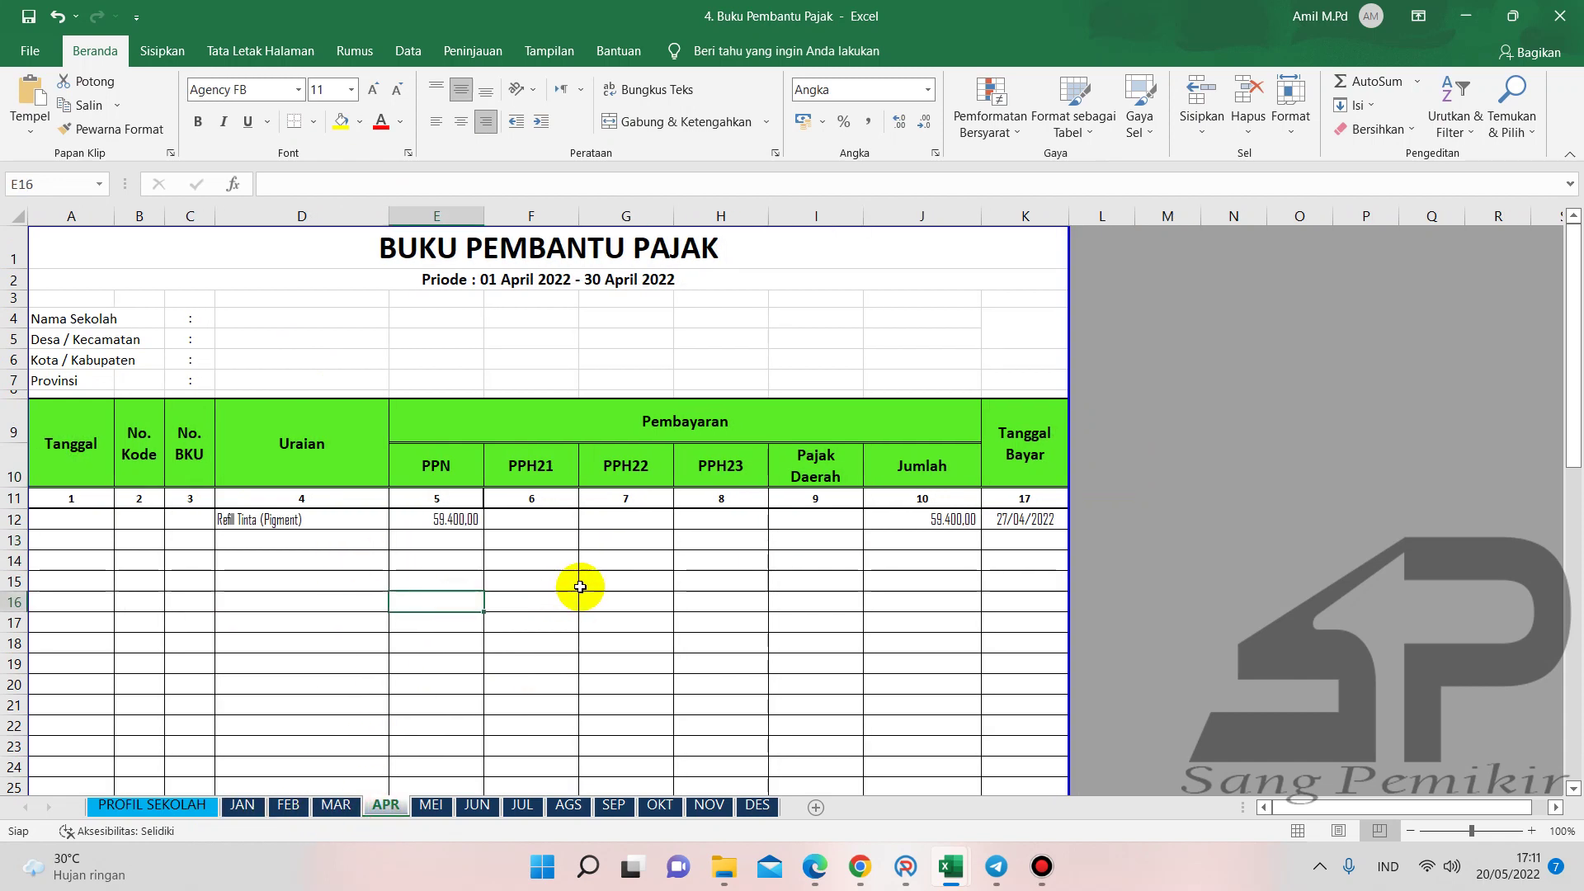
pyautogui.scroll(-7, 577, 586)
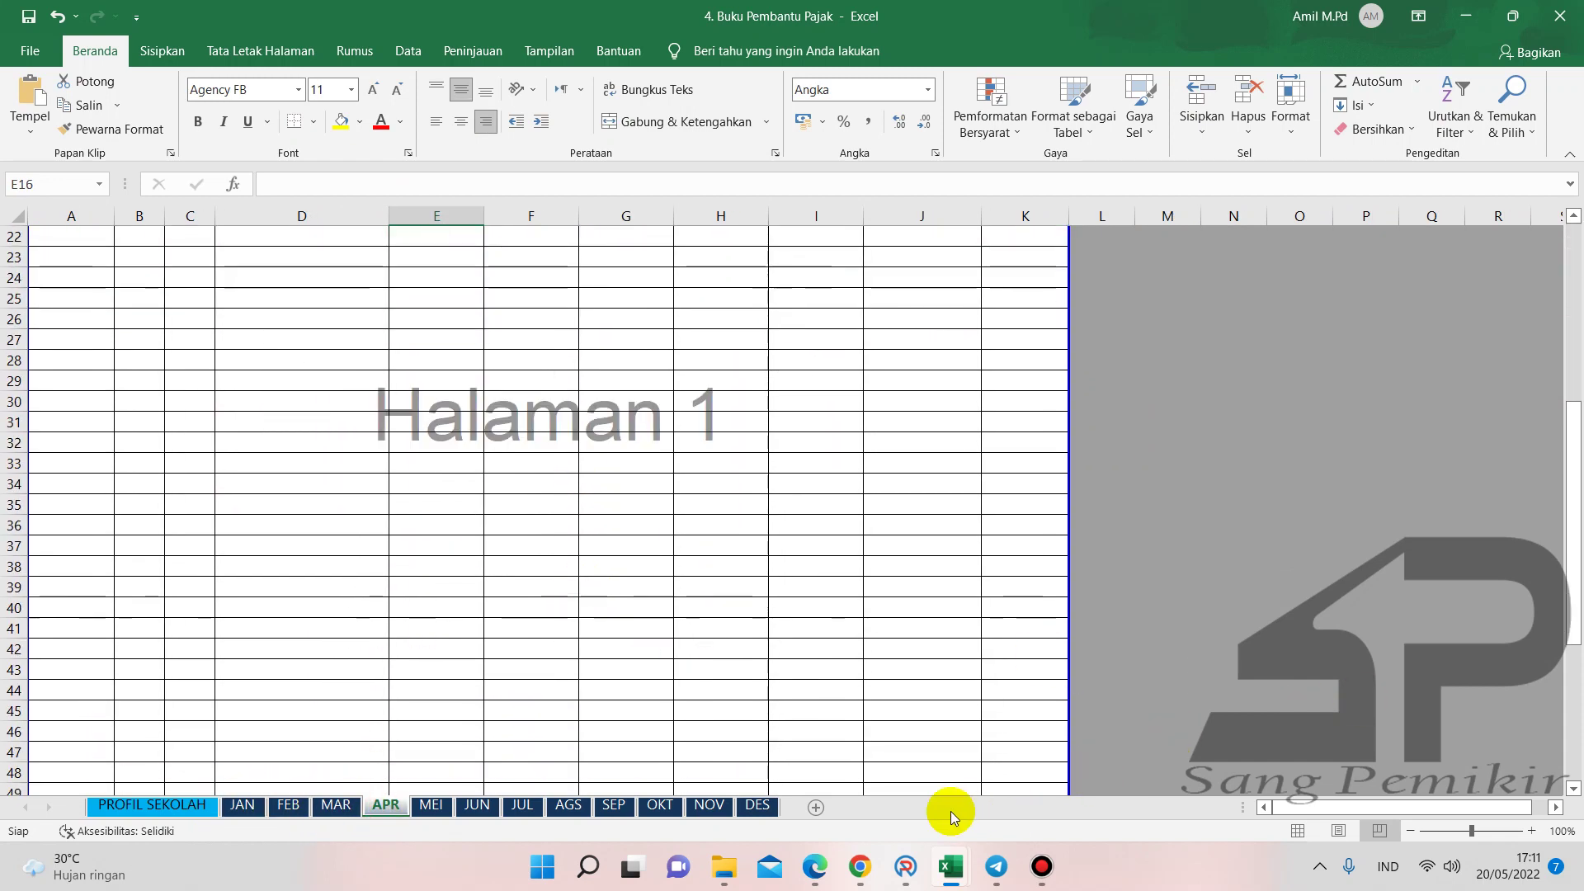
# - Review the April BOS Reguler cash book in ARKAS, ending at BPU34 with balance Rp 332.608
pyautogui.click(906, 866)
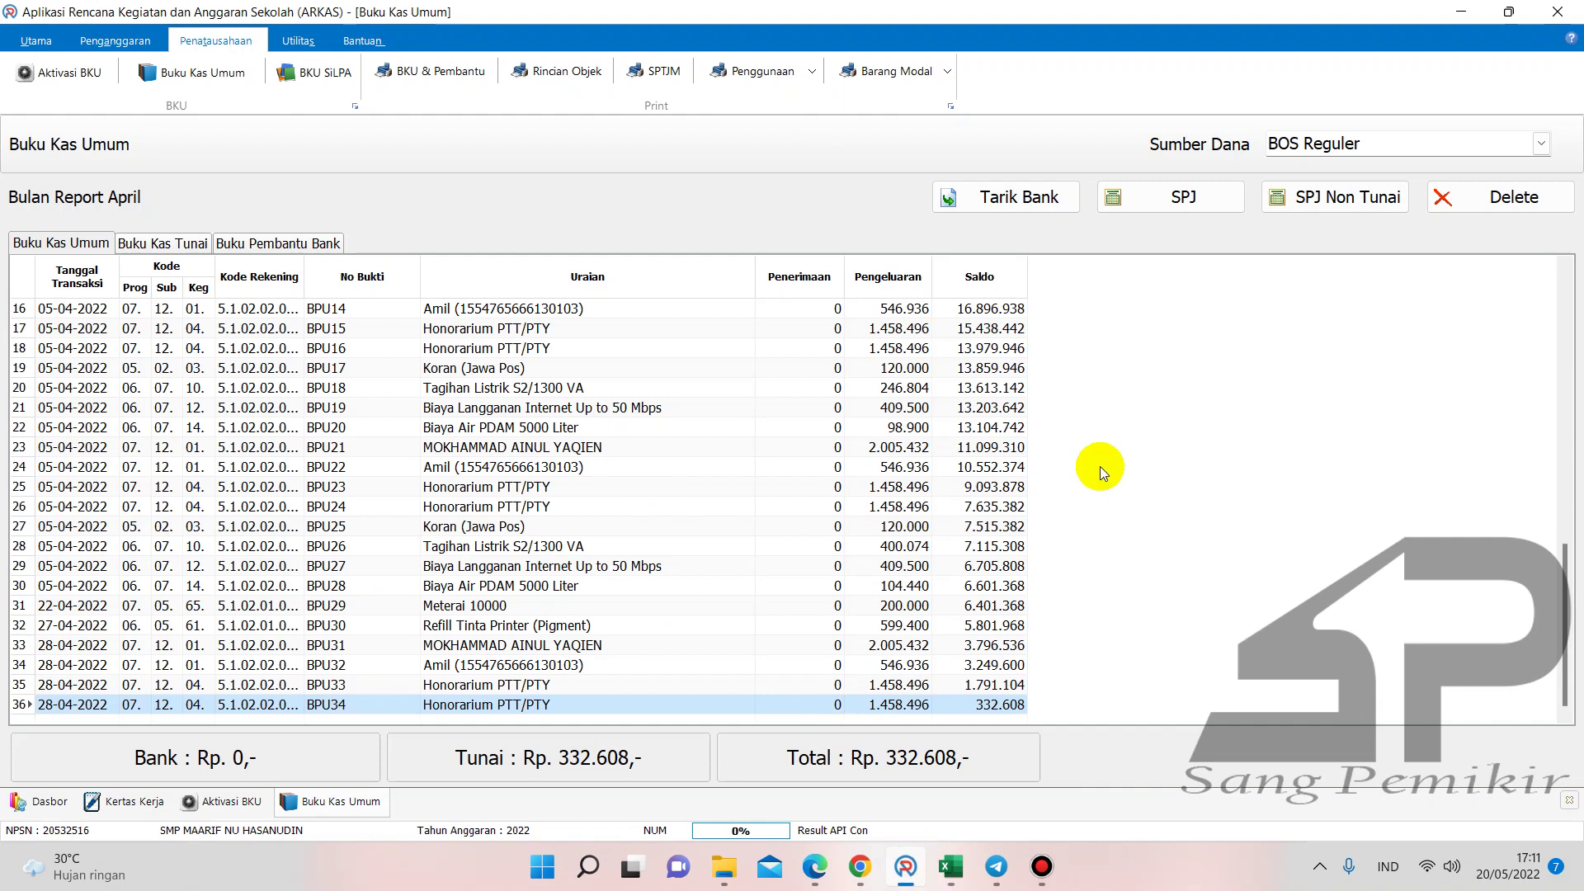
pyautogui.click(814, 467)
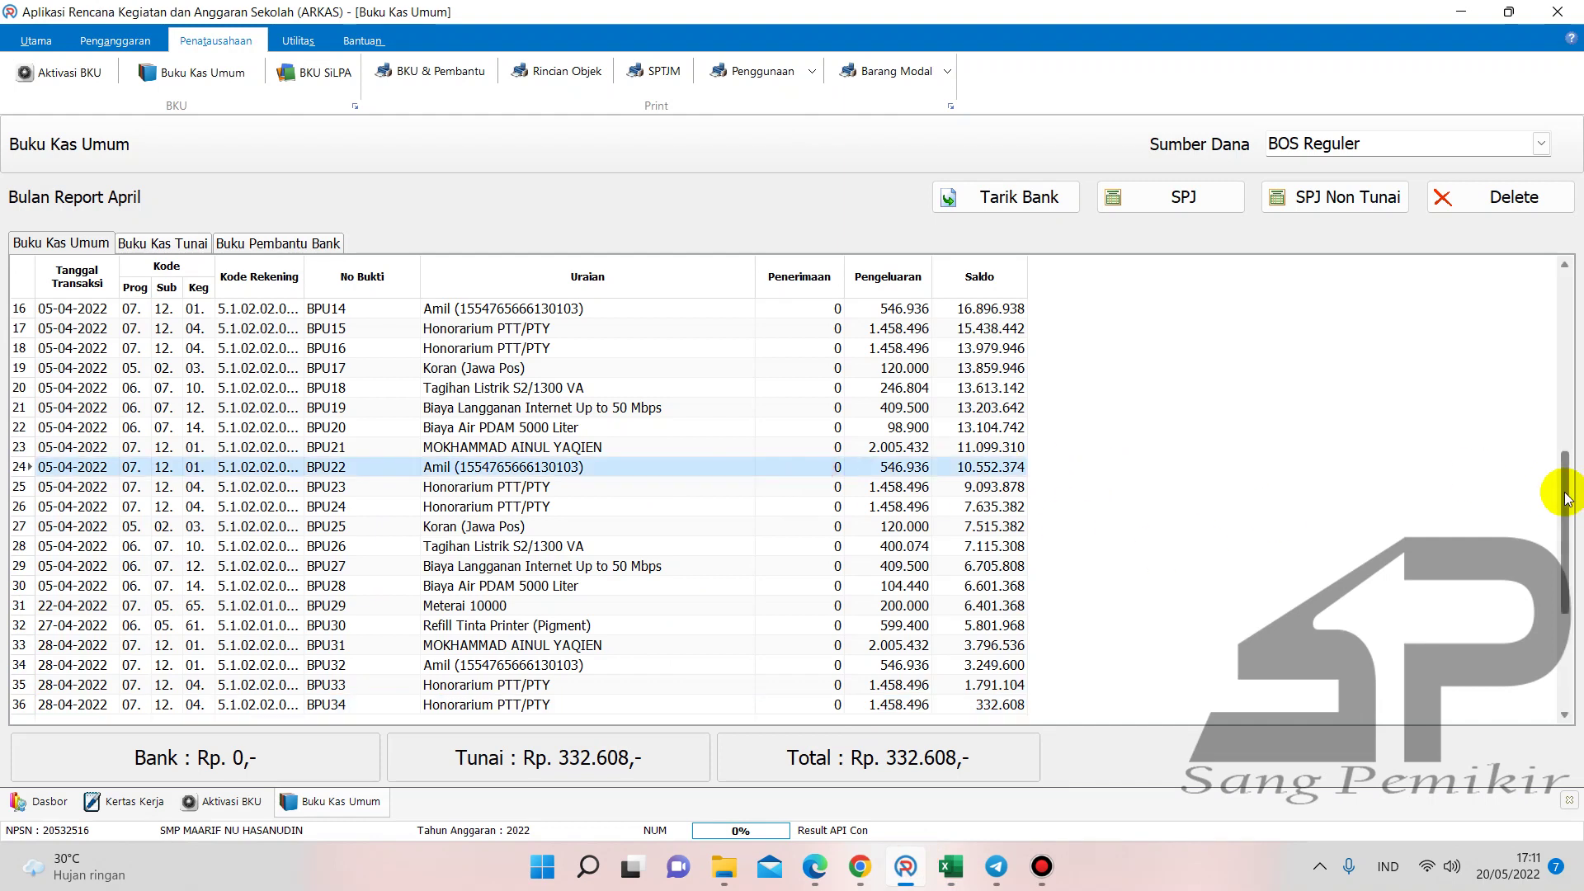
pyautogui.moveTo(1565, 499); pyautogui.dragTo(1546, 619)
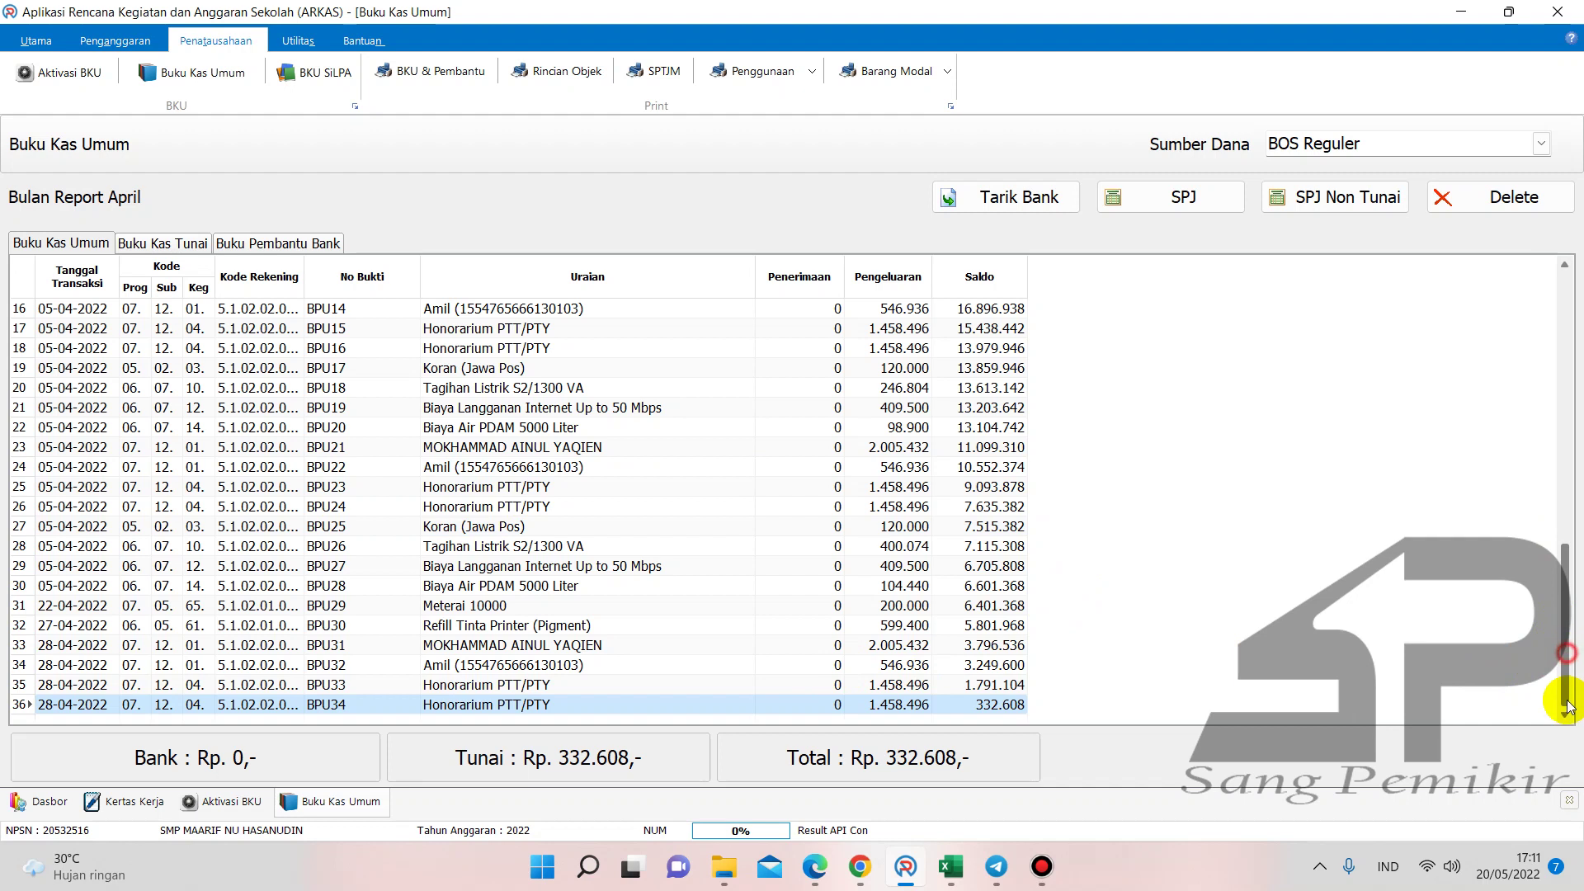
pyautogui.scroll(4, 980, 596)
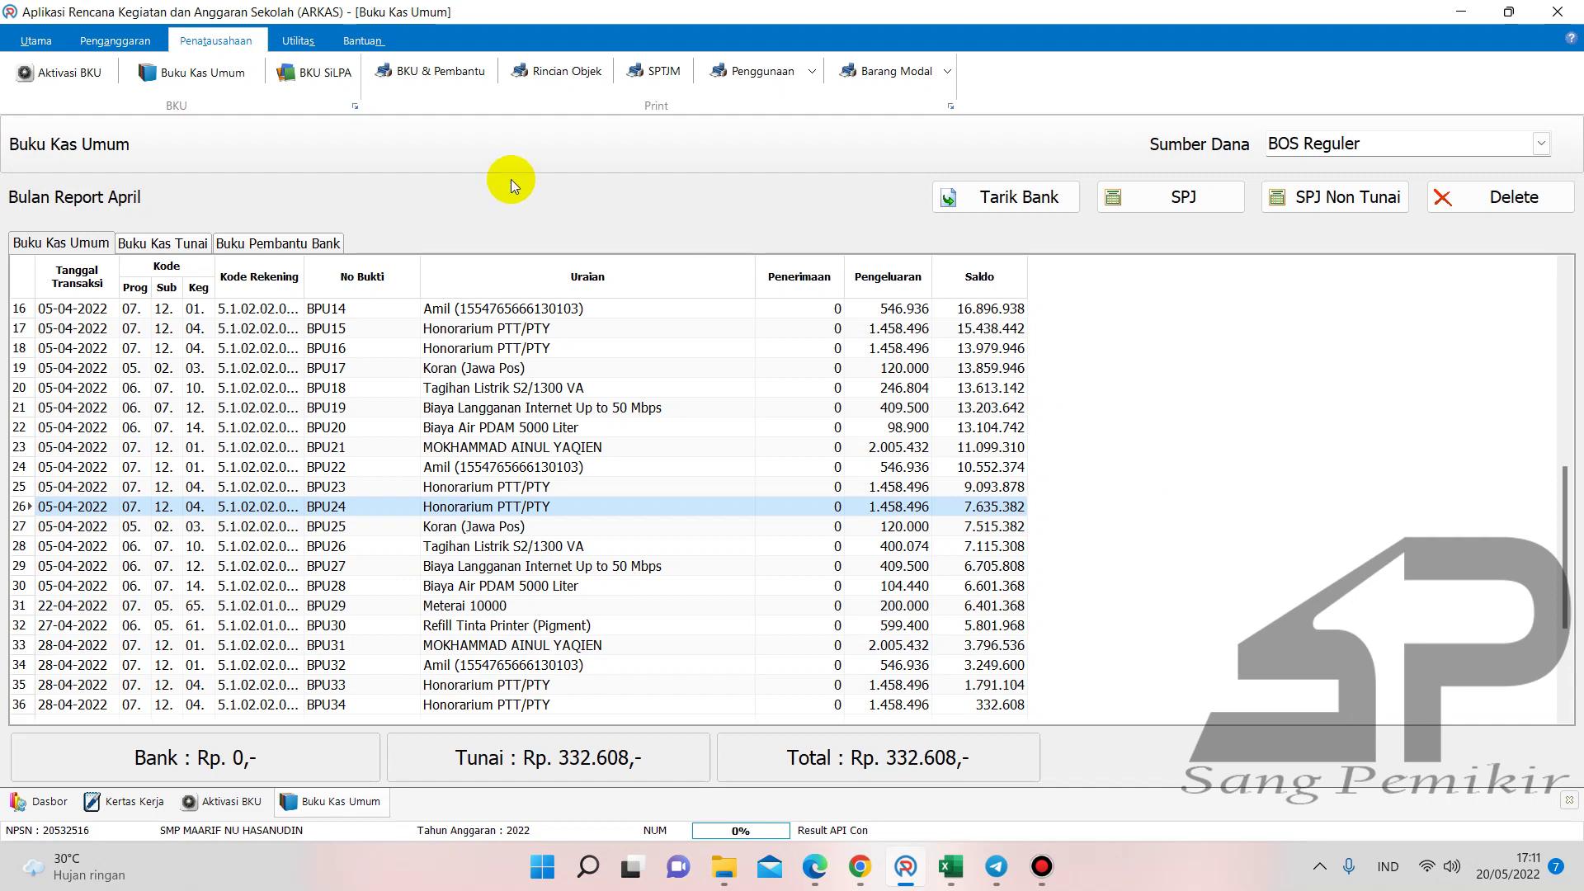
# - Close the April BOS Reguler BKU with Bunga Bank and Pajak Bunga left at Rp 0
pyautogui.click(89, 74)
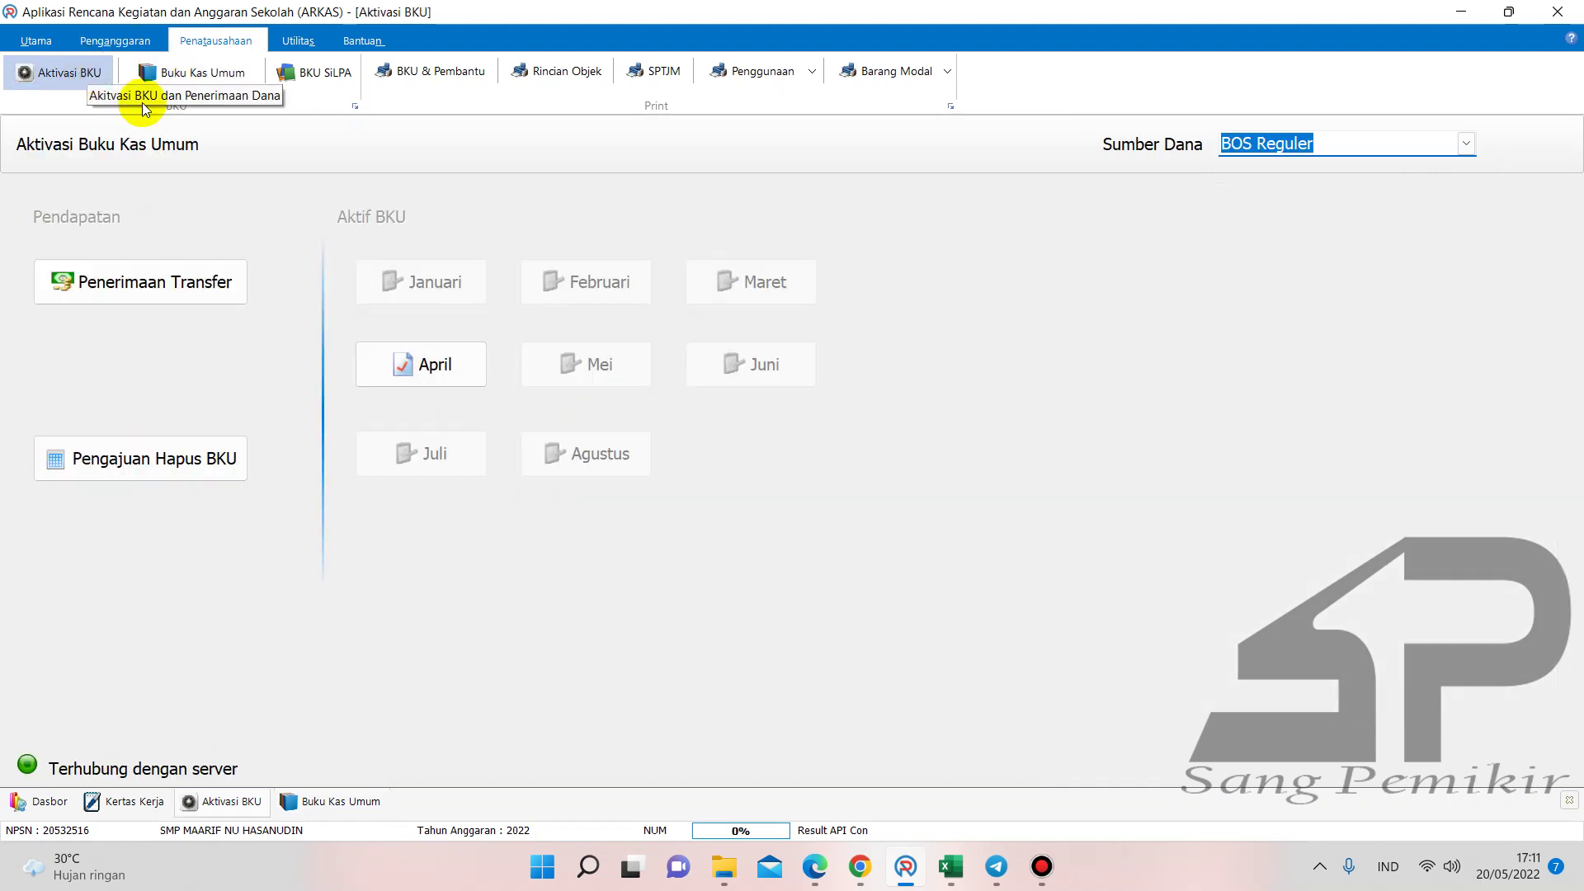
pyautogui.click(405, 353)
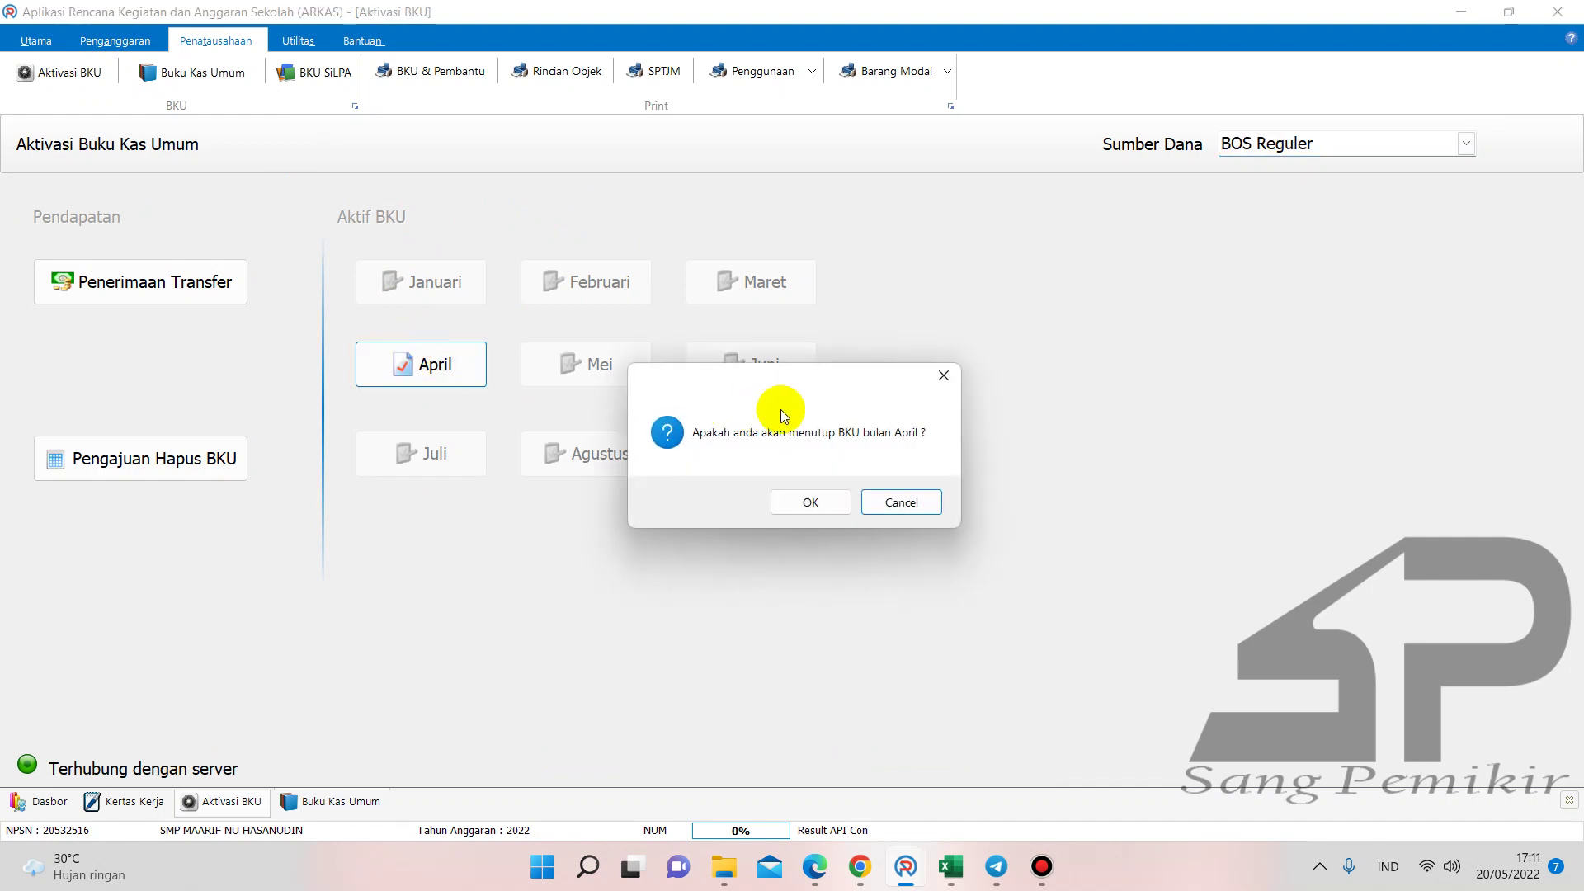
pyautogui.click(811, 502)
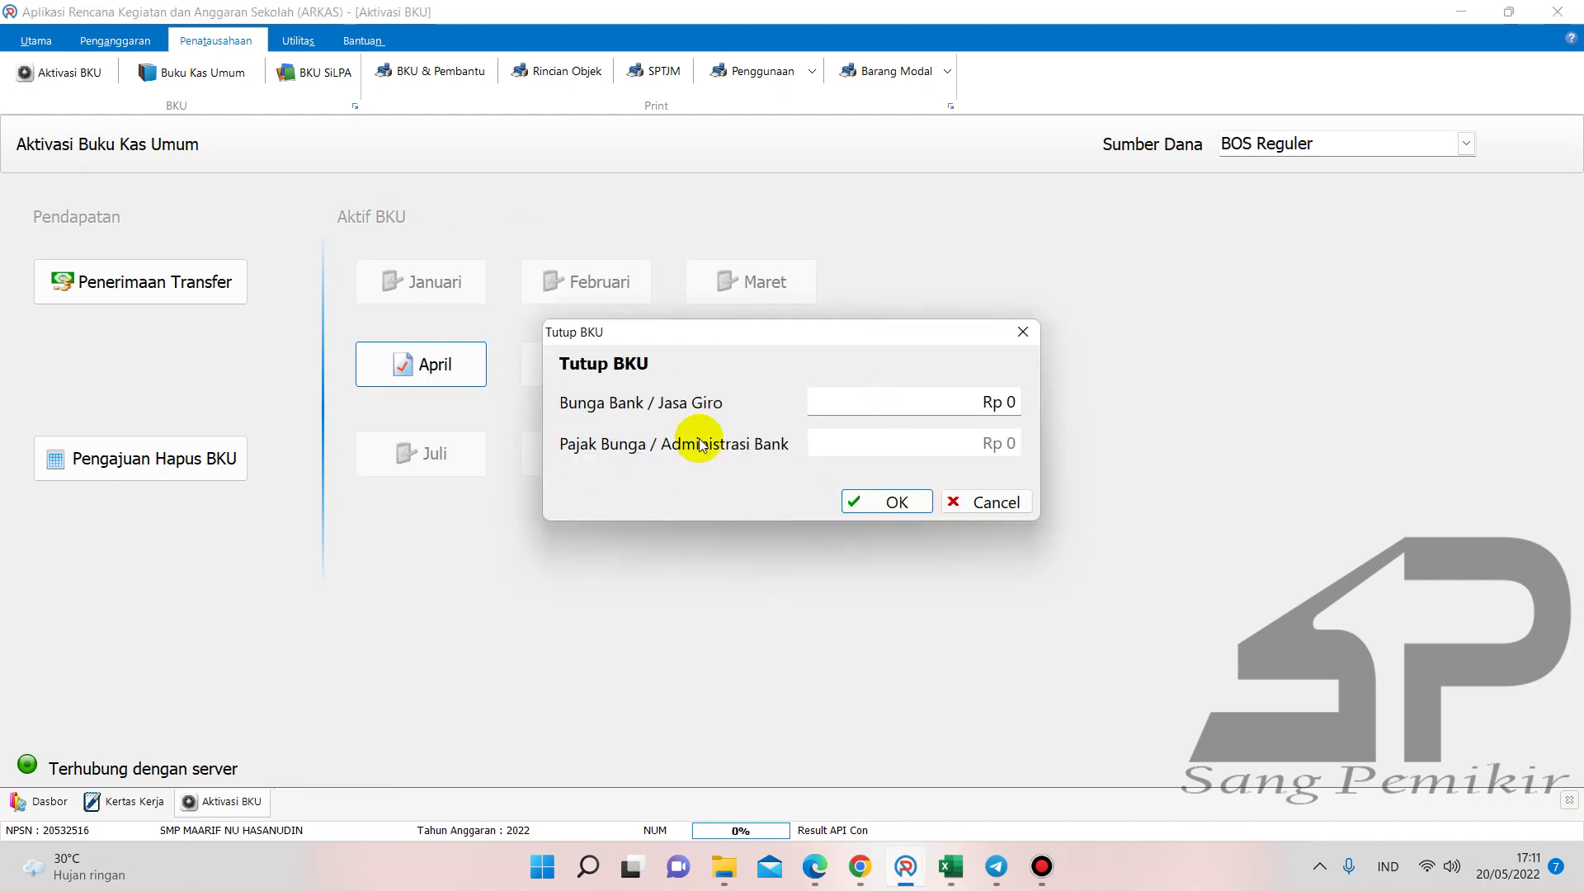
pyautogui.click(852, 503)
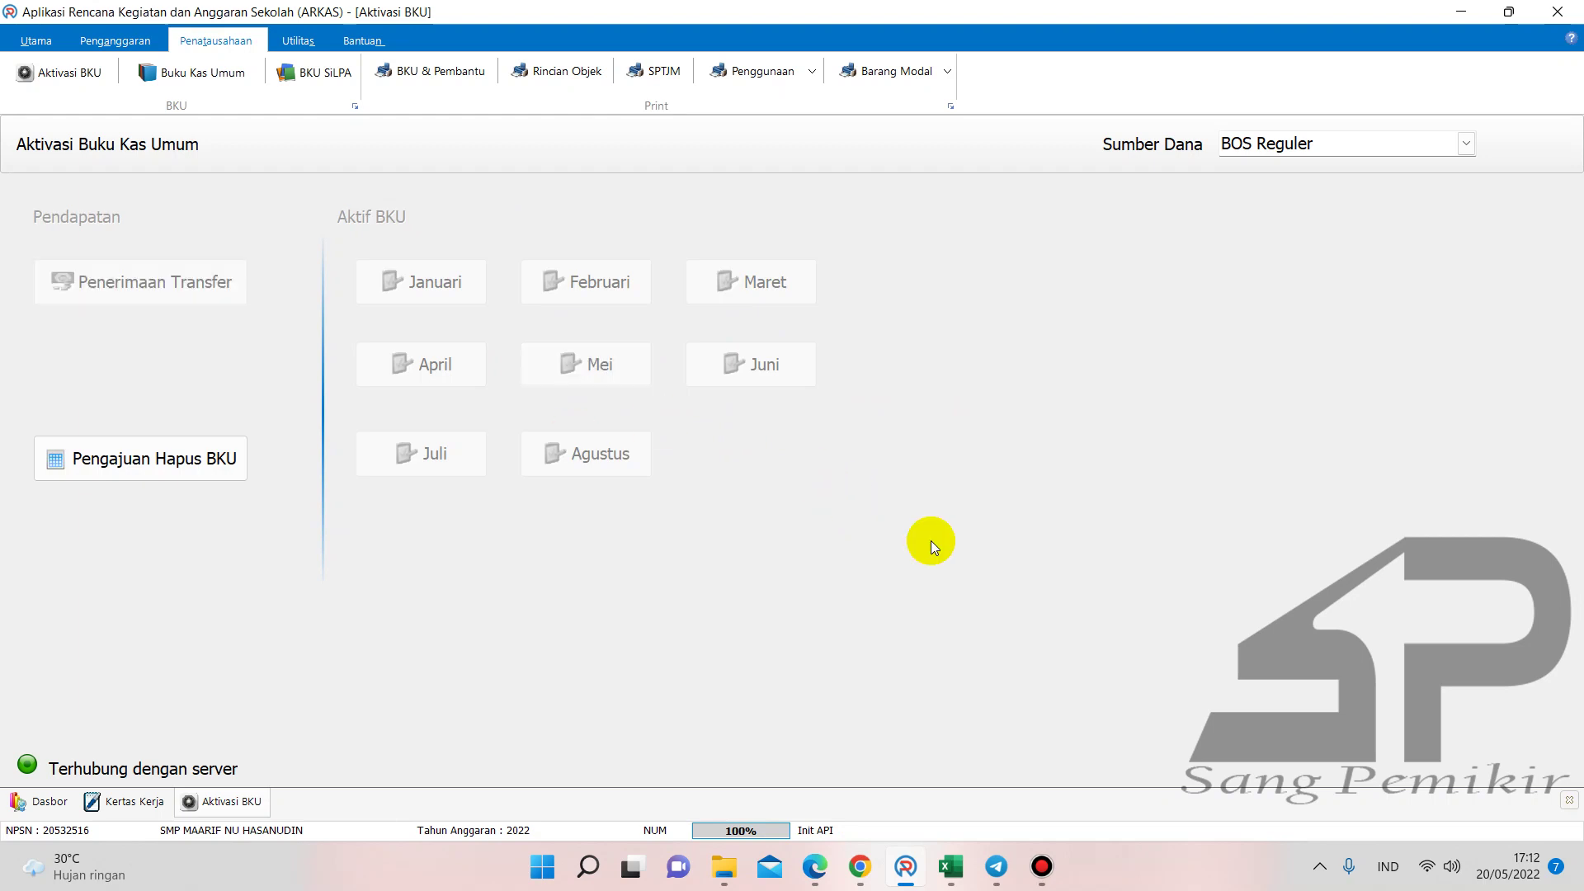
# - Sync the school's data with the server, then log out and quit ARKAS
pyautogui.click(33, 46)
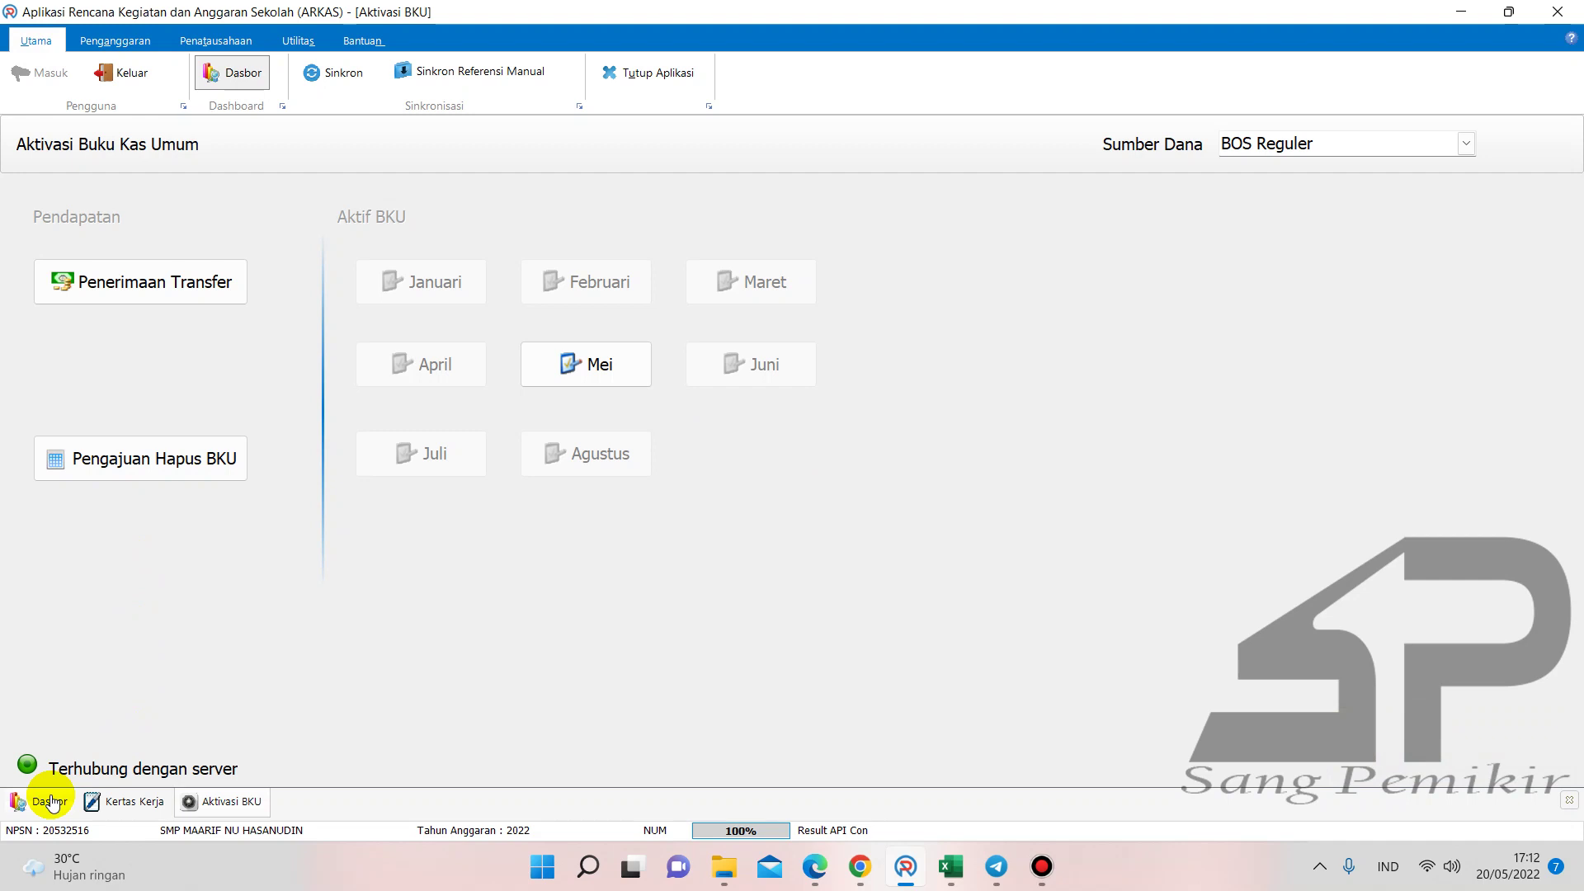
pyautogui.click(343, 81)
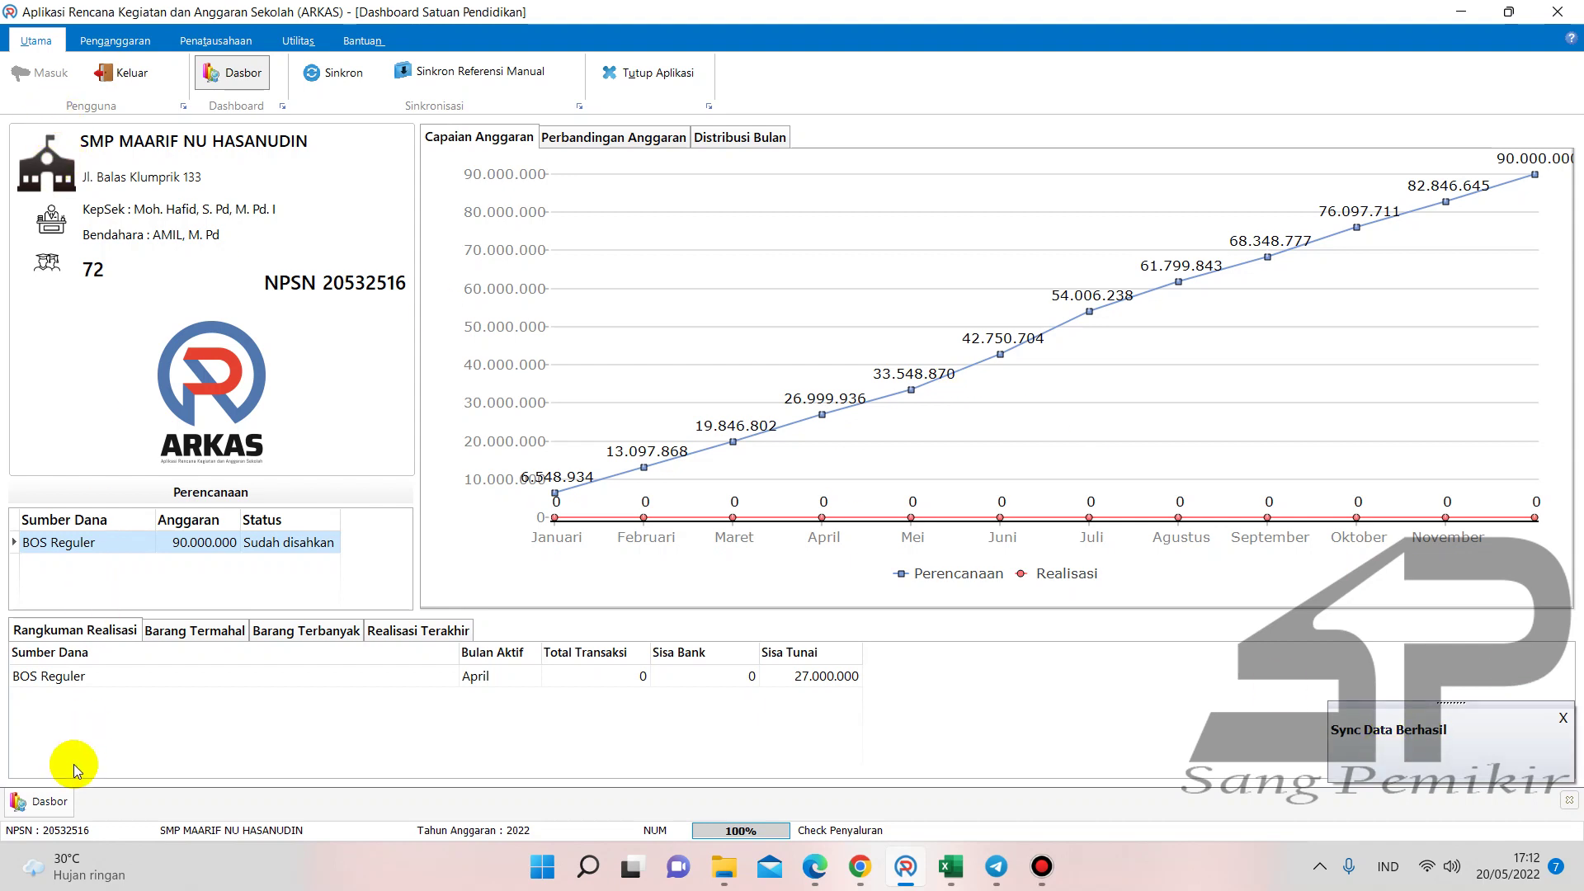
pyautogui.click(130, 72)
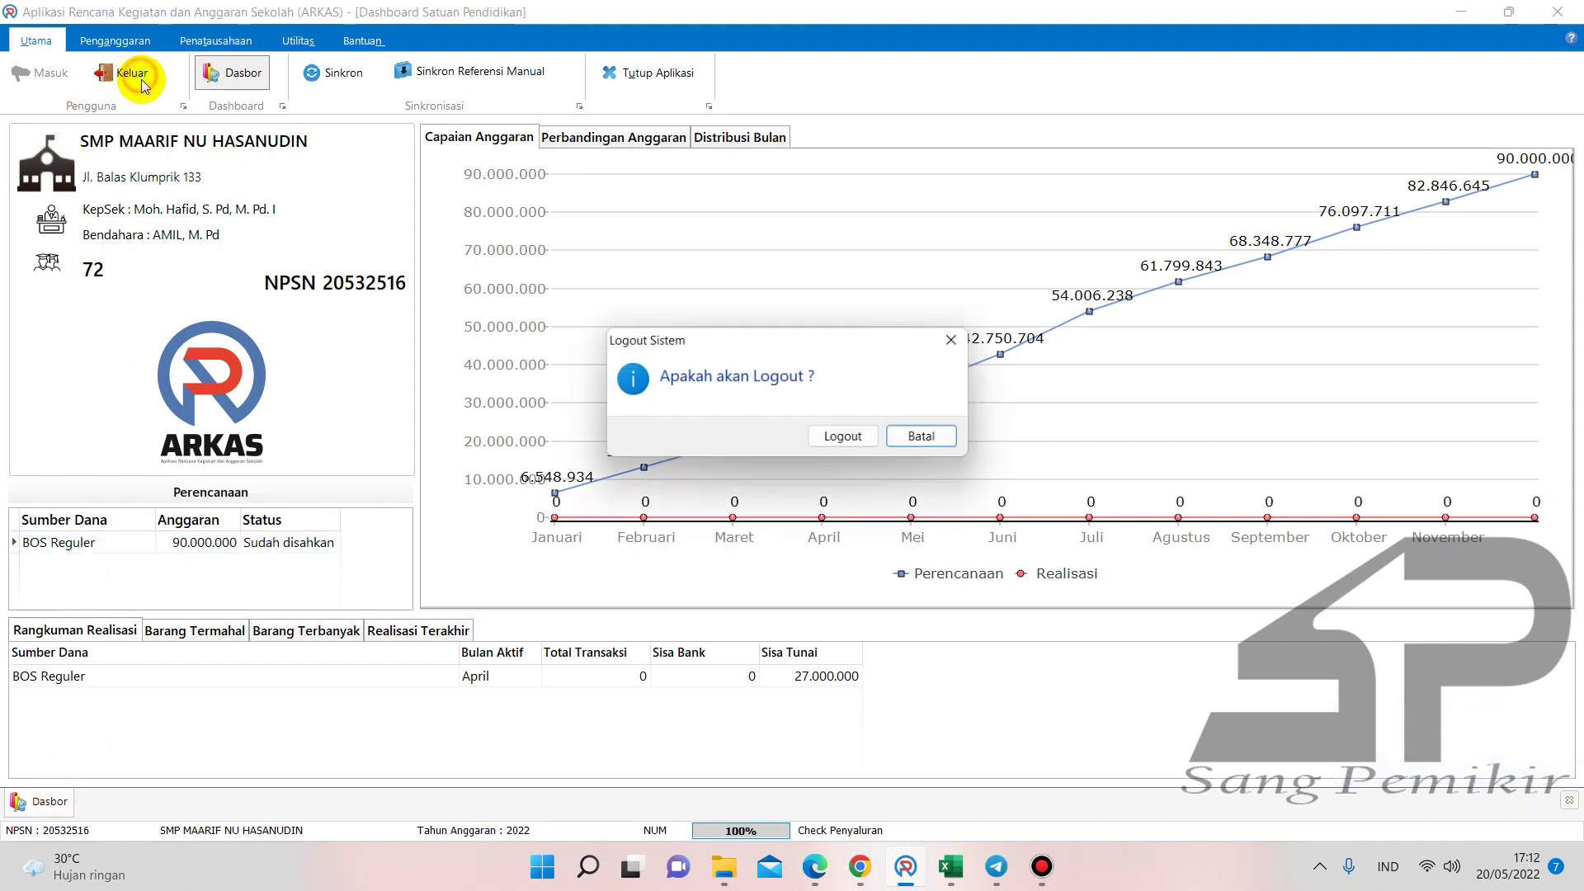
pyautogui.click(827, 440)
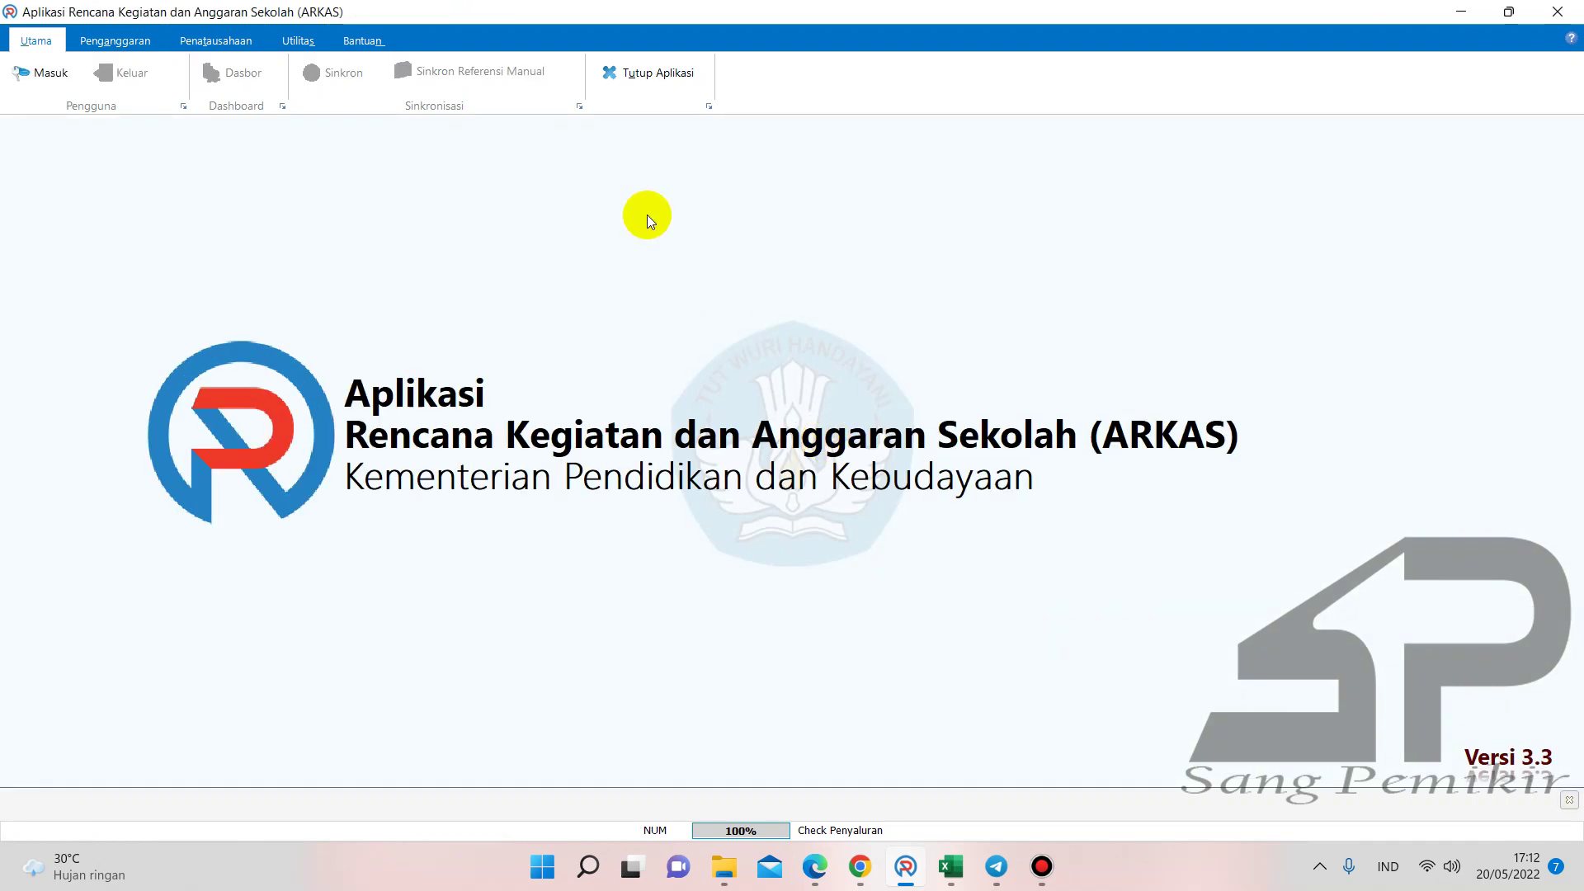
pyautogui.click(650, 74)
pyautogui.click(851, 438)
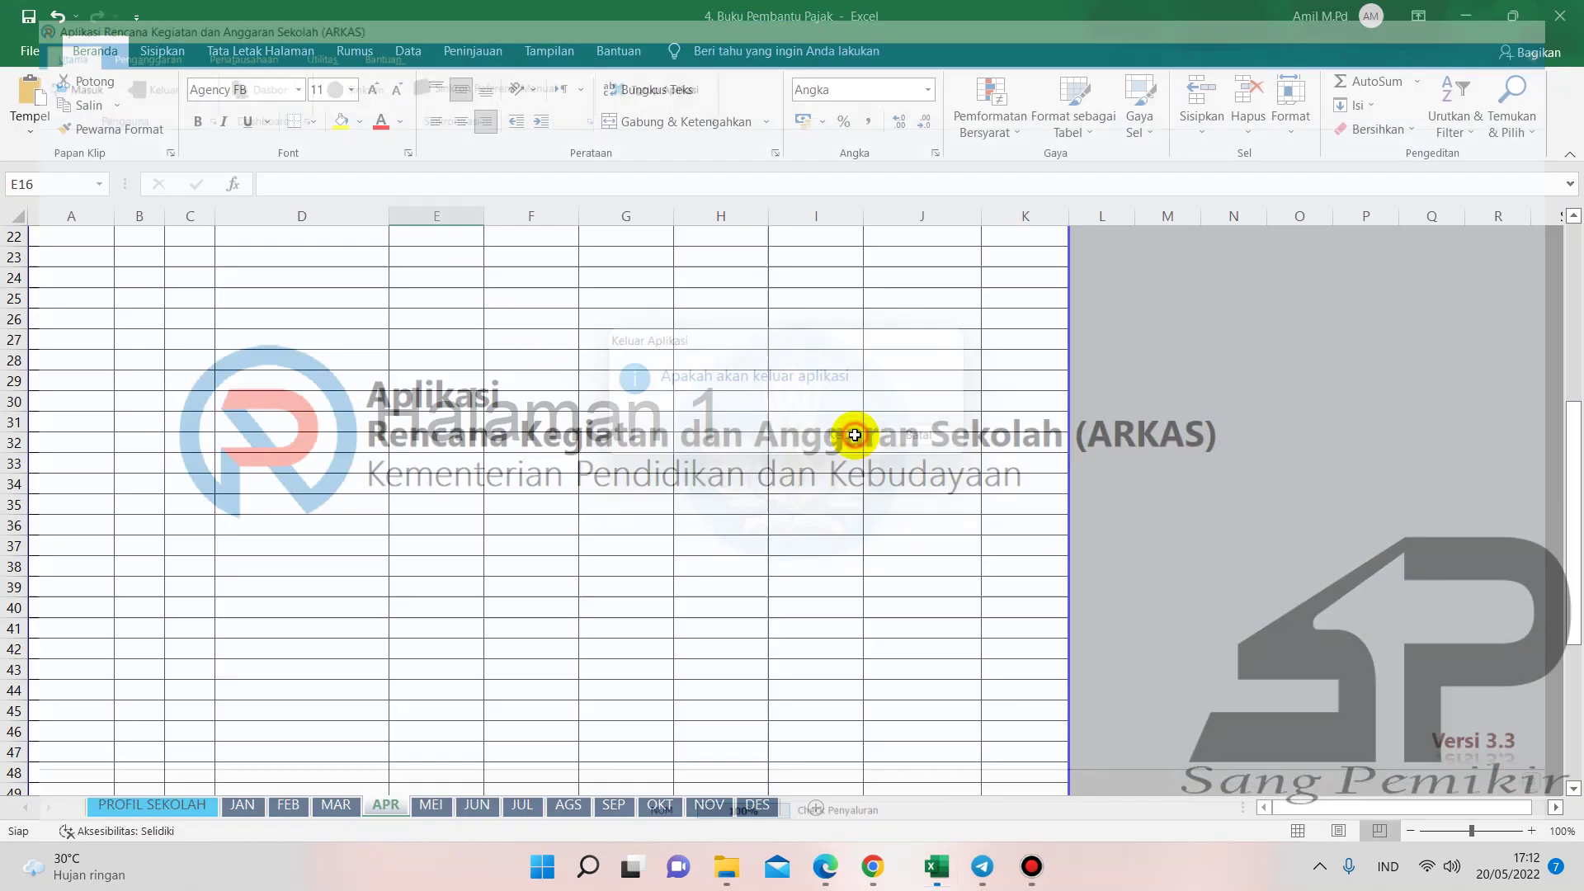
# - Search %appdata%, browse to ArtTech\RKAS, and select the RKASClient2022 database file
pyautogui.click(739, 873)
pyautogui.click(566, 499)
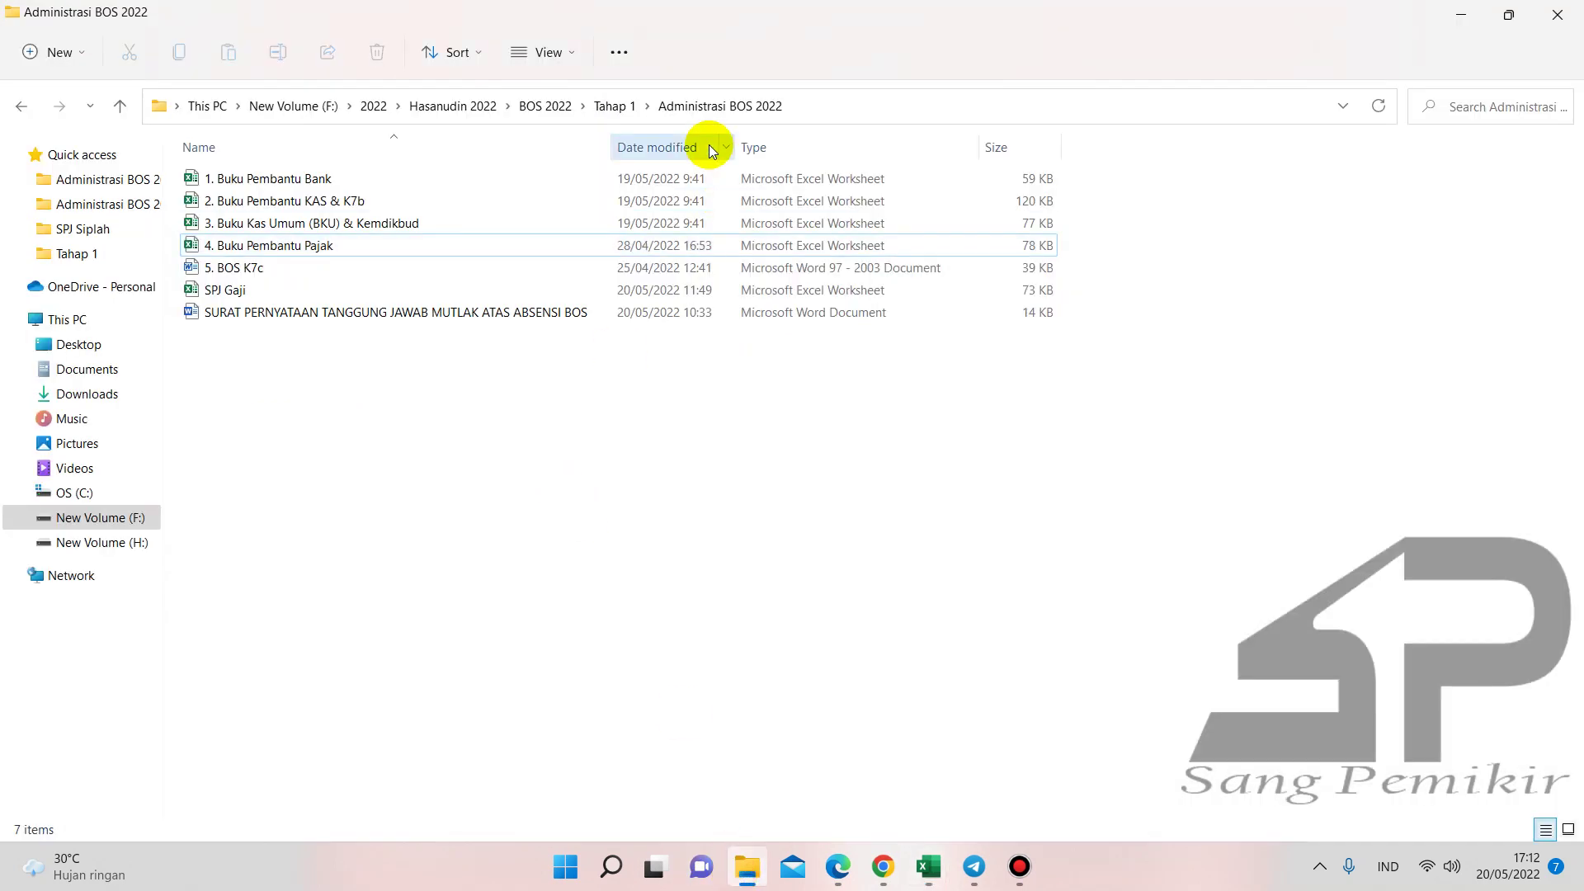
pyautogui.click(856, 112)
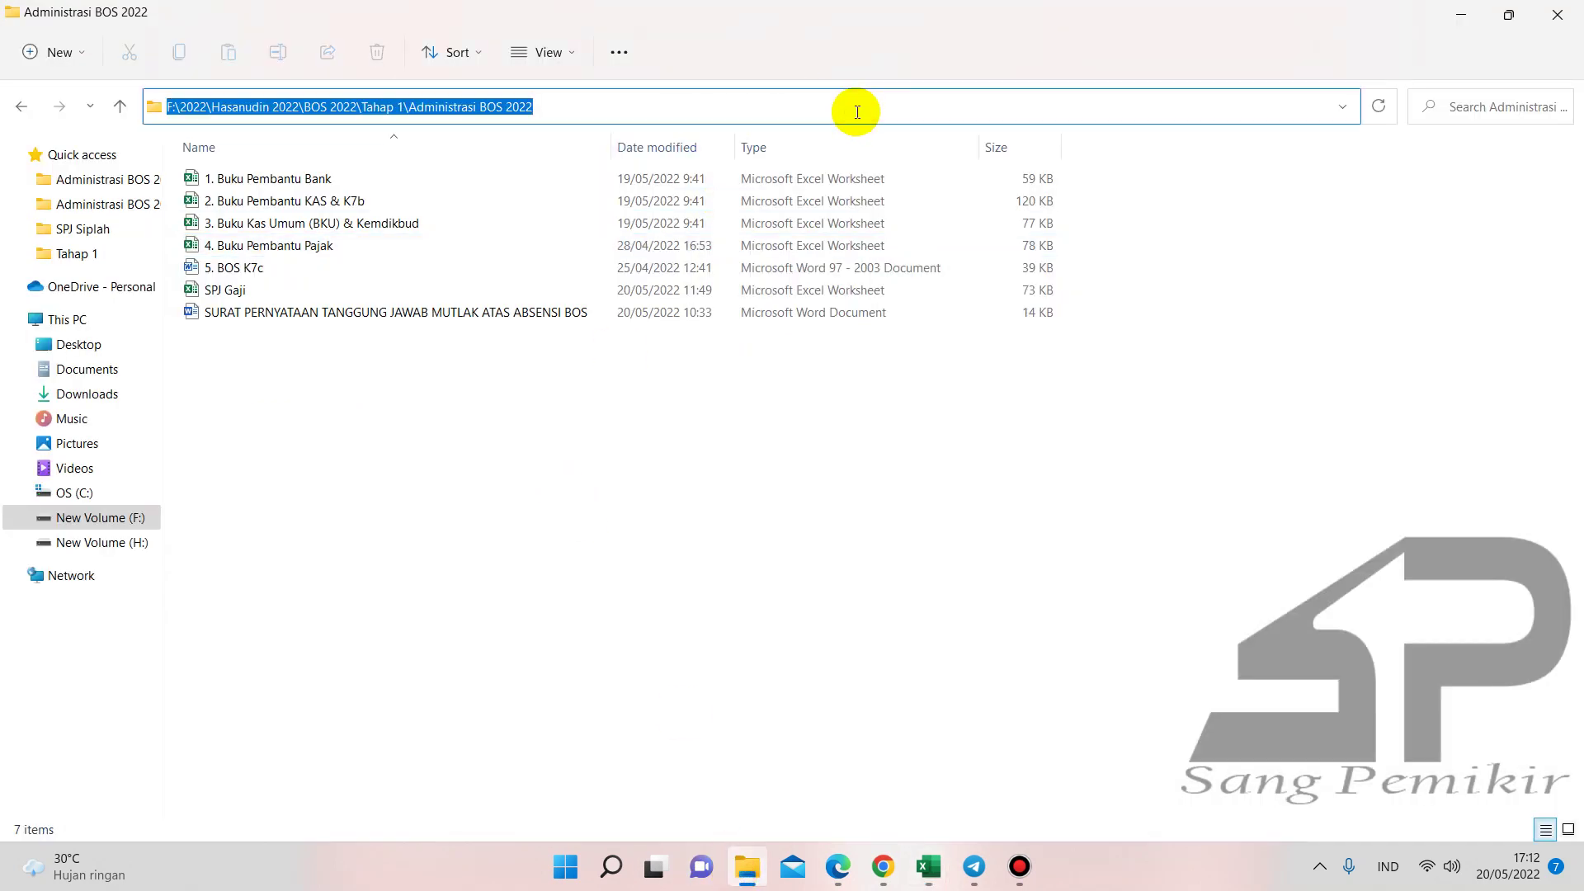
pyautogui.click(608, 866)
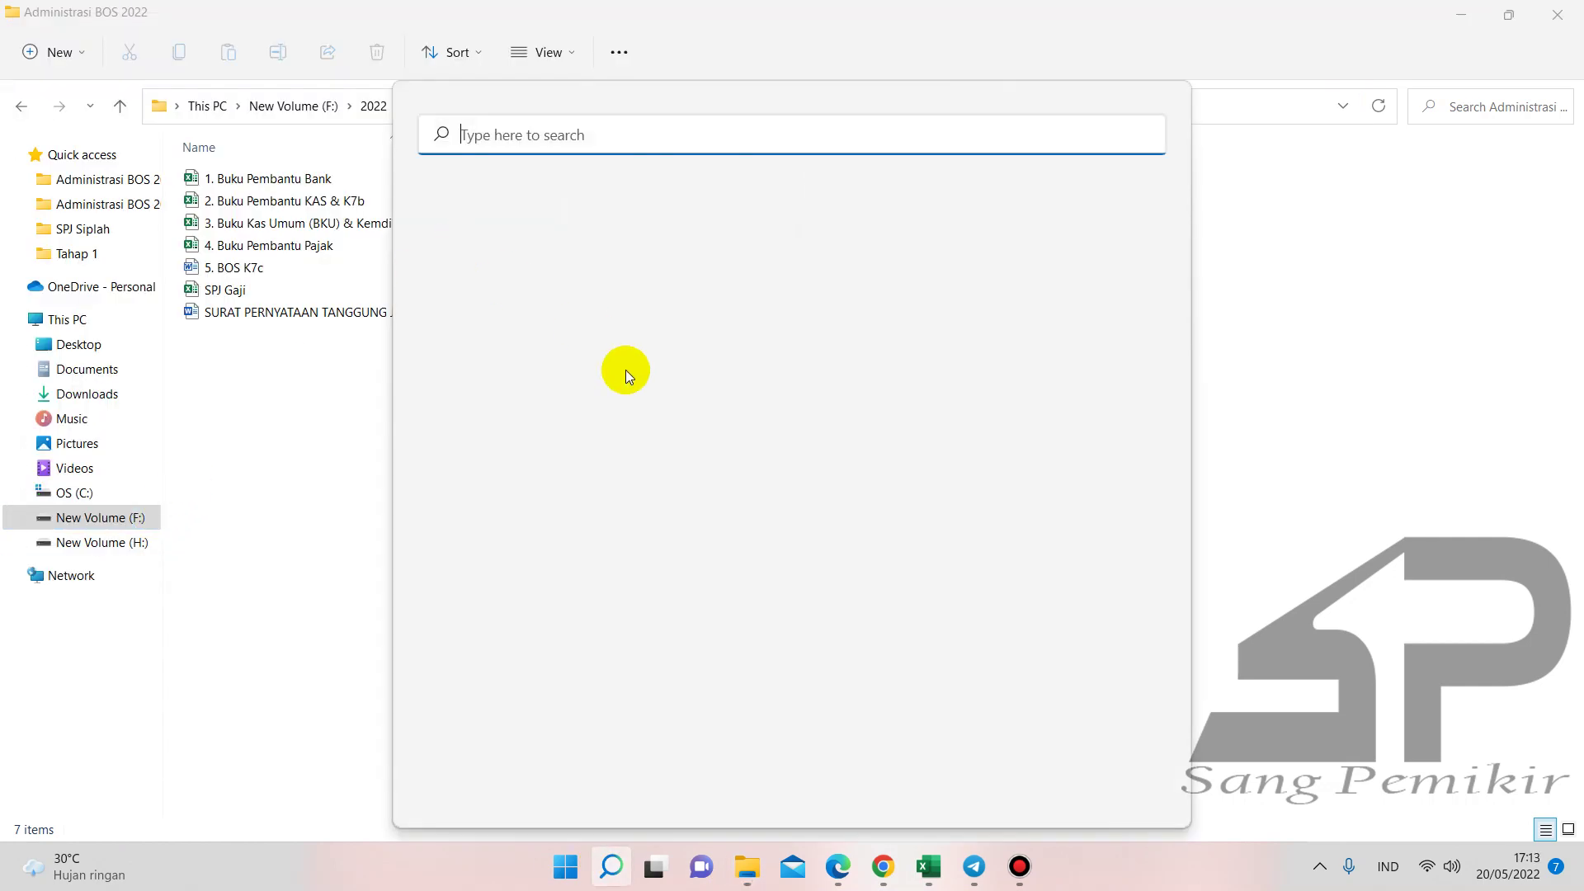
pyautogui.write('%appdata%')
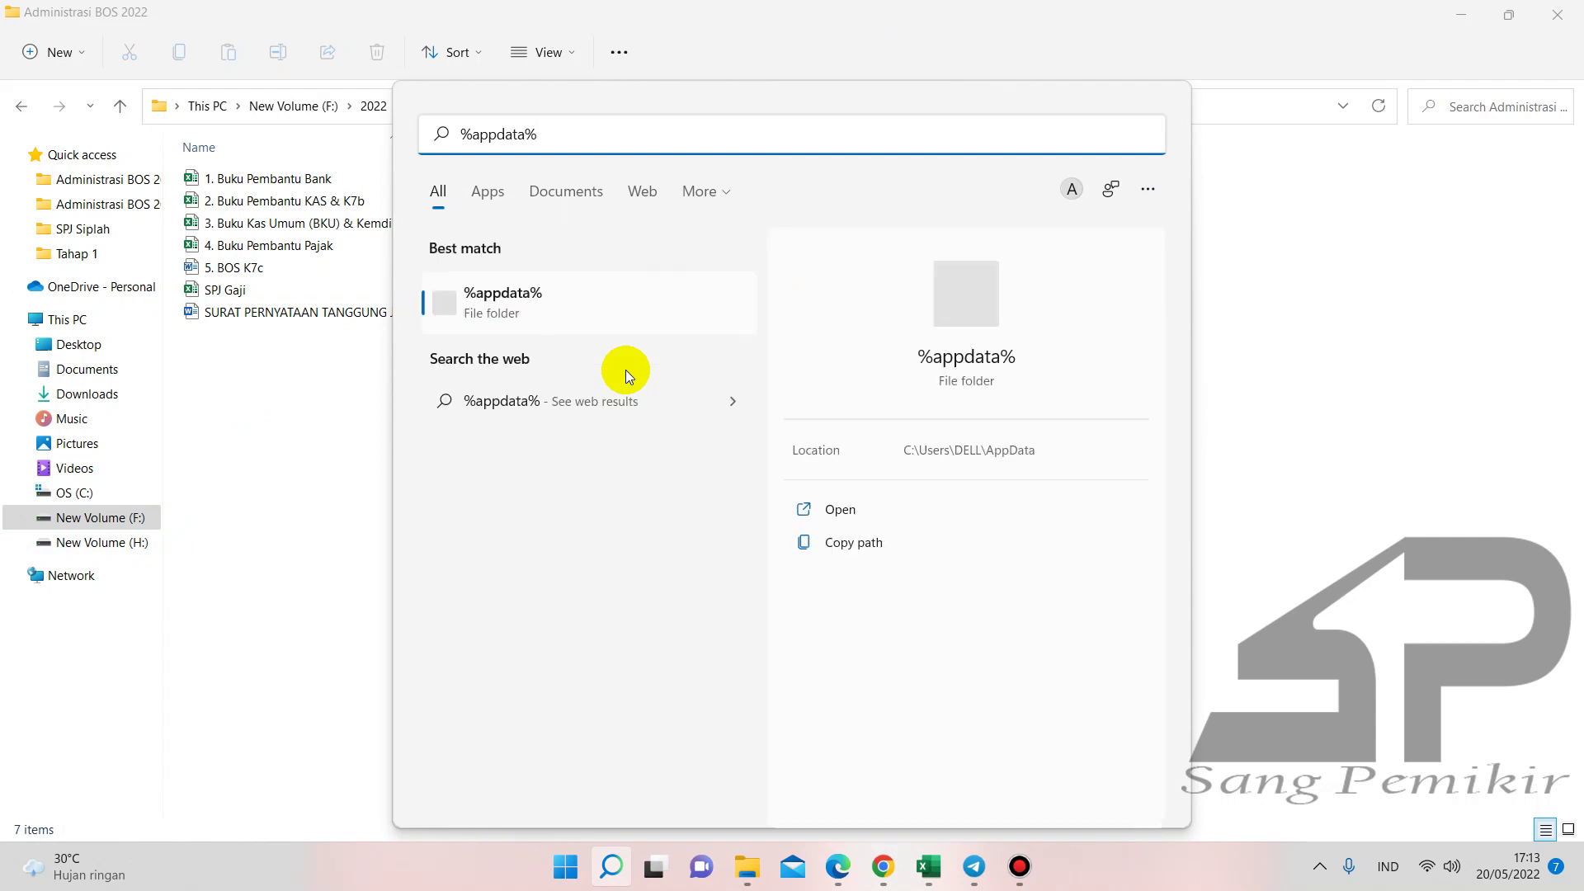
pyautogui.press('Return')
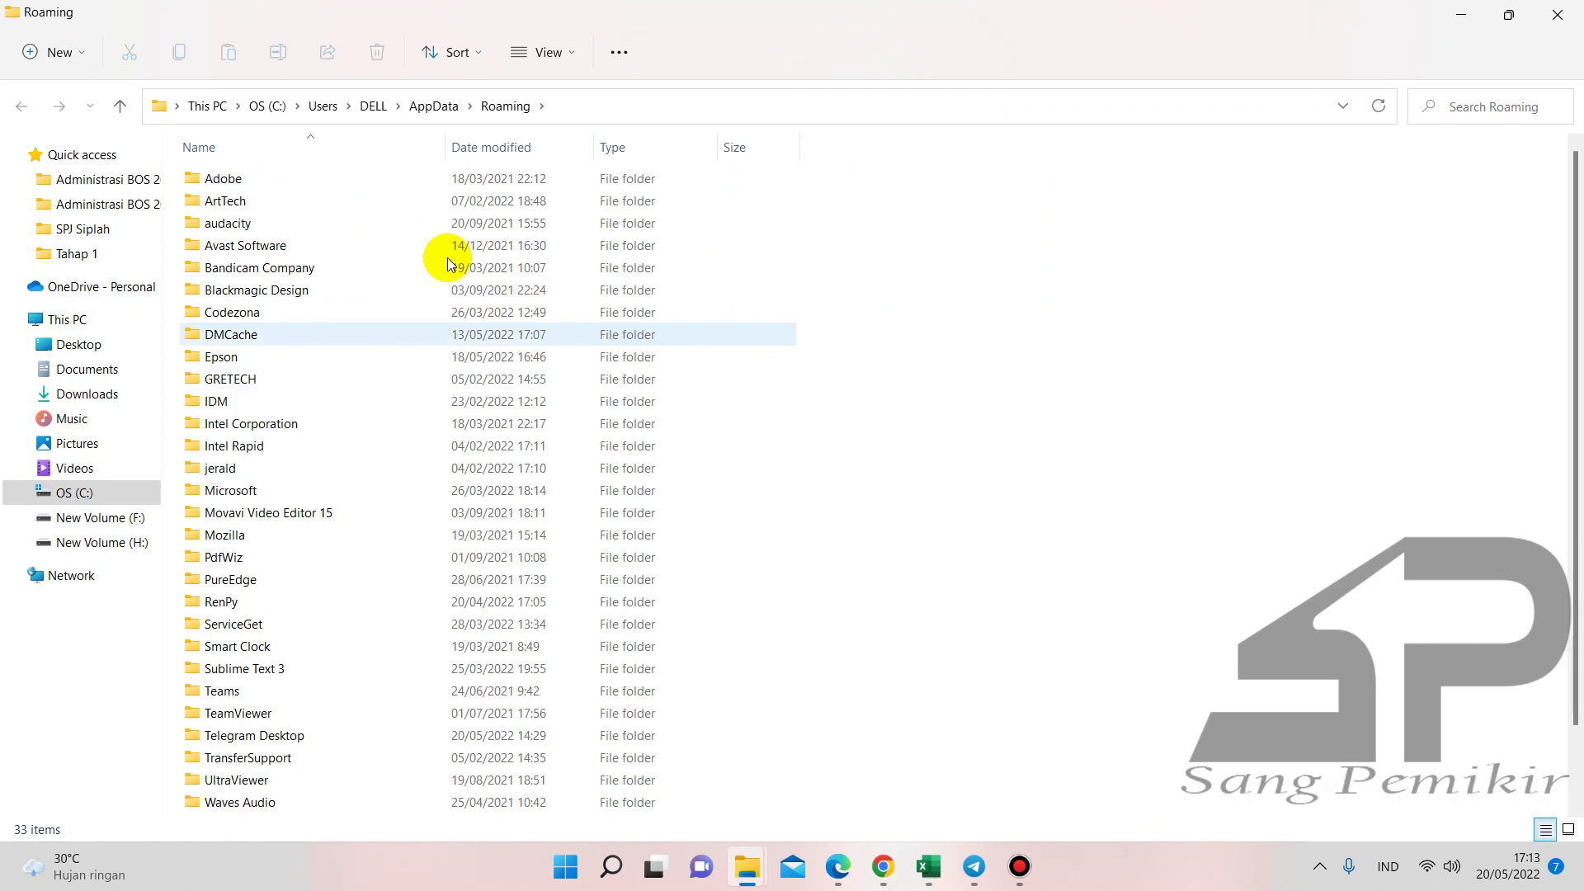
pyautogui.doubleClick(287, 201)
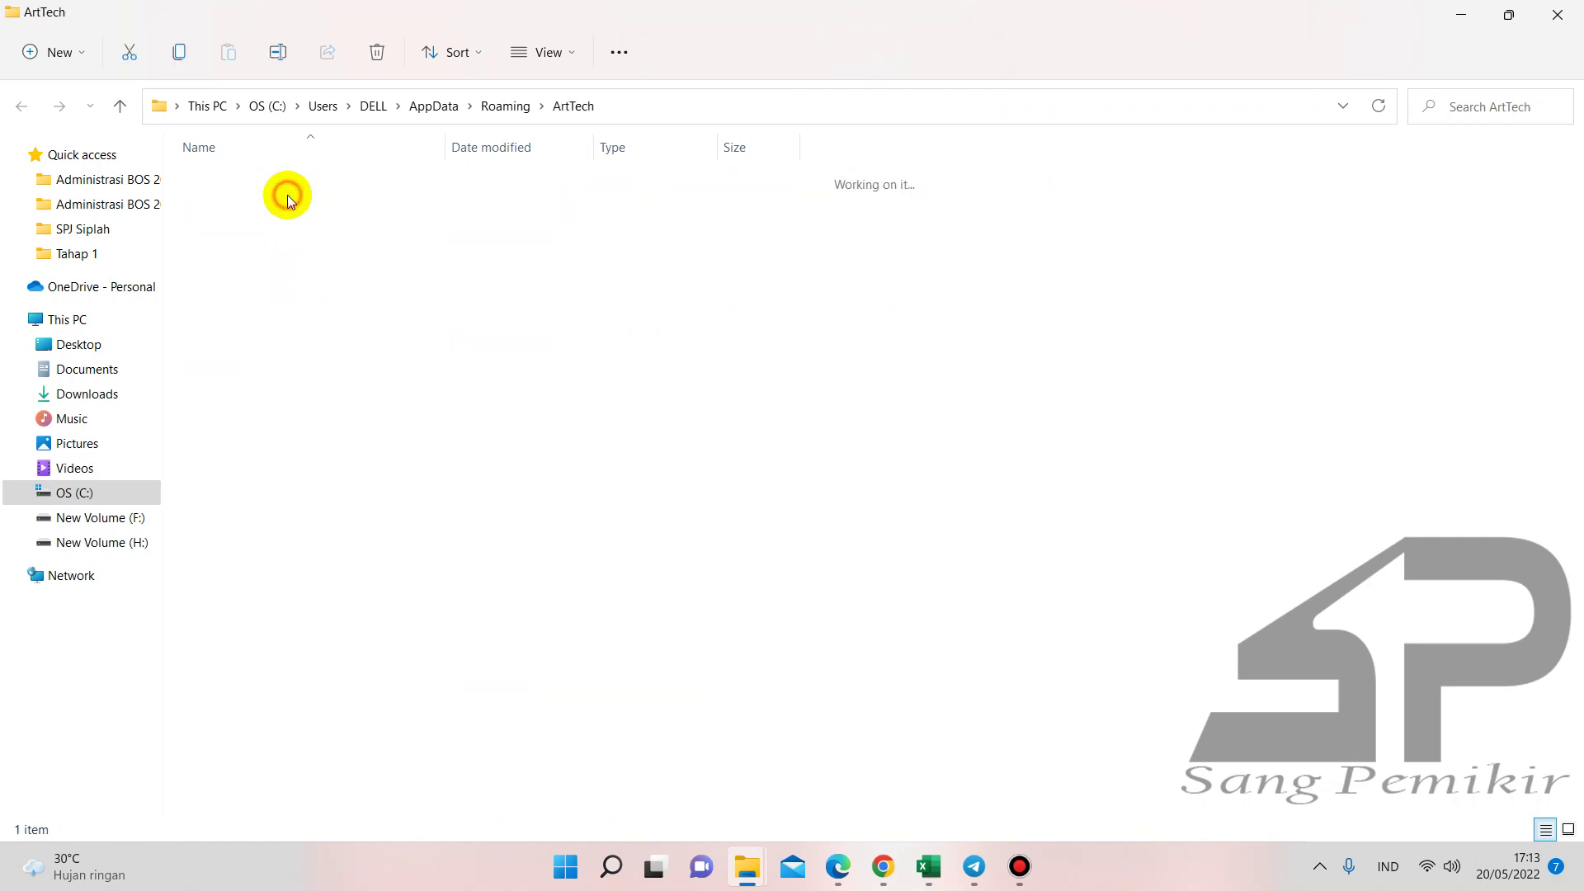
pyautogui.doubleClick(250, 178)
pyautogui.click(246, 289)
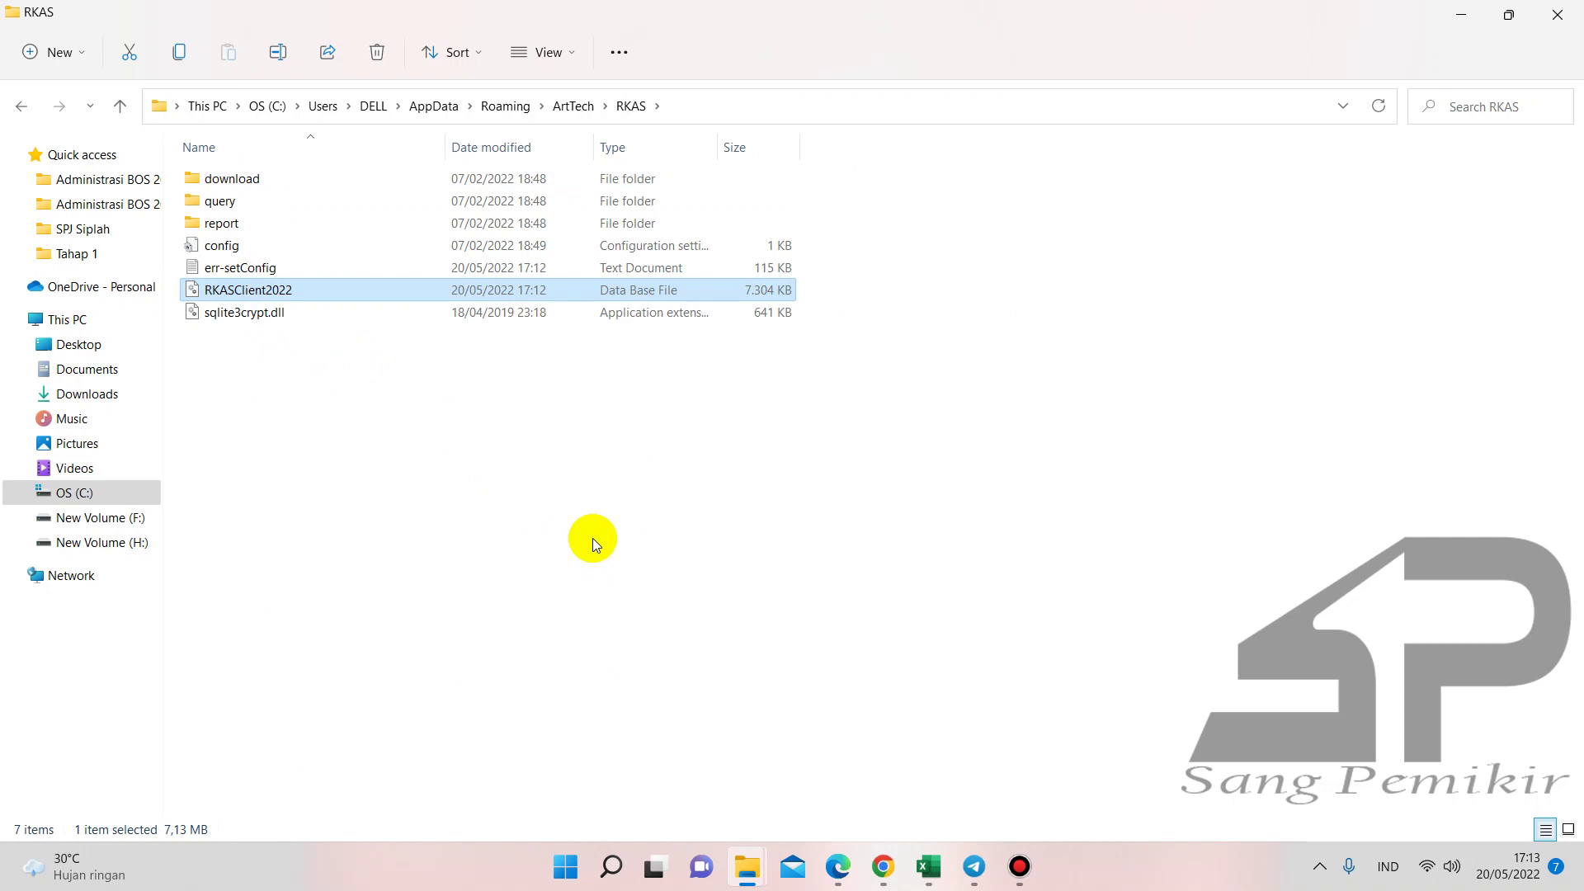
# - Create folder '3. Setelah Pelaporan April' in F:\2022\Hasanudin 2022\Back up ARKAS 2022
pyautogui.click(152, 519)
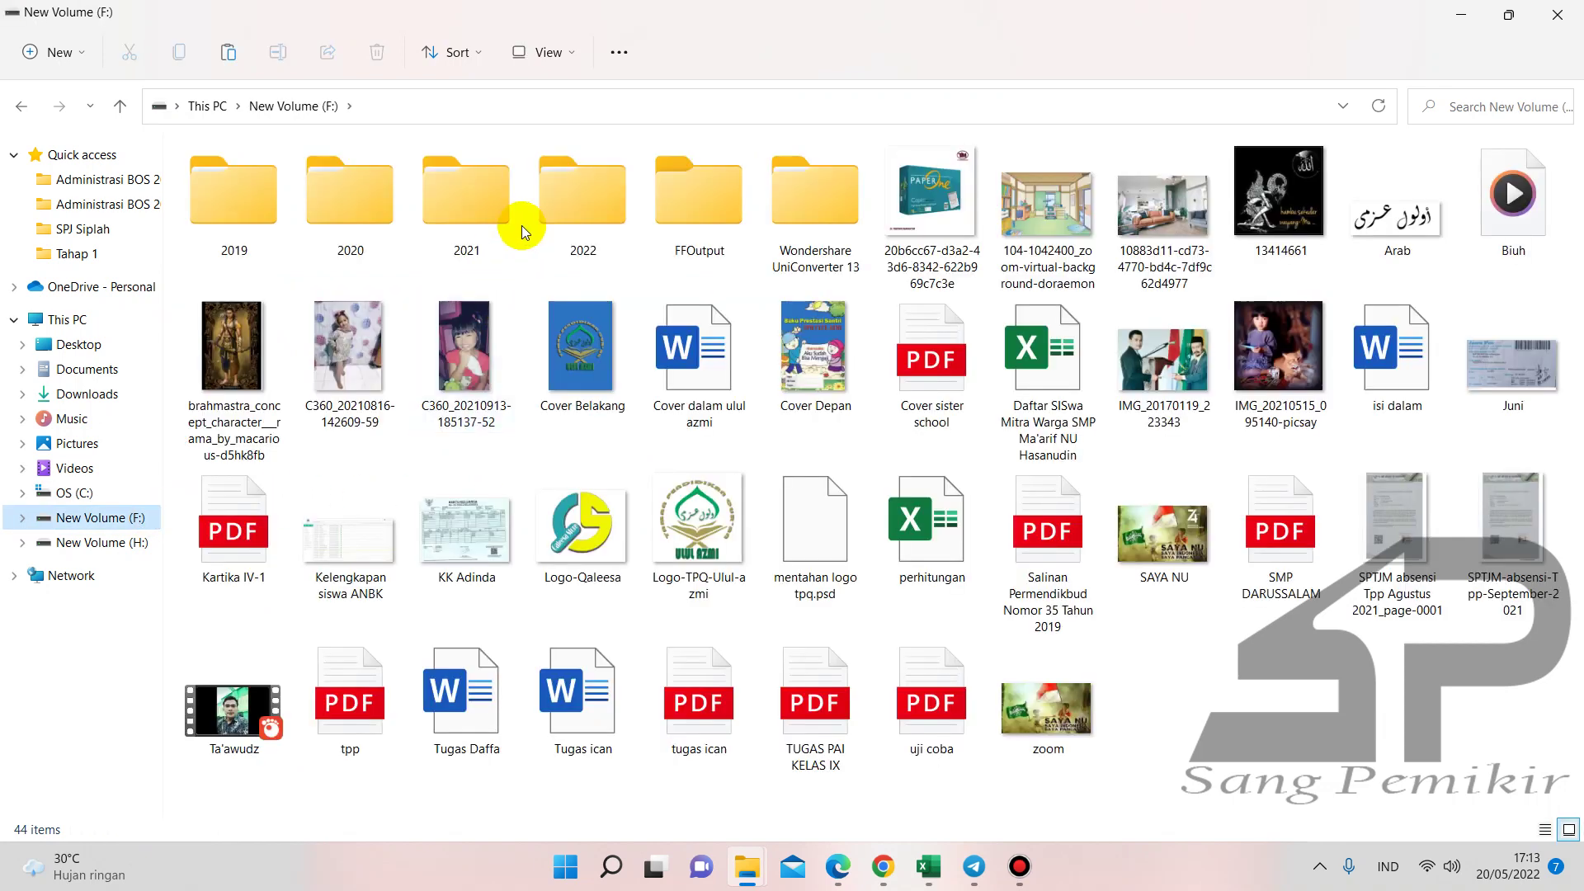
pyautogui.doubleClick(543, 221)
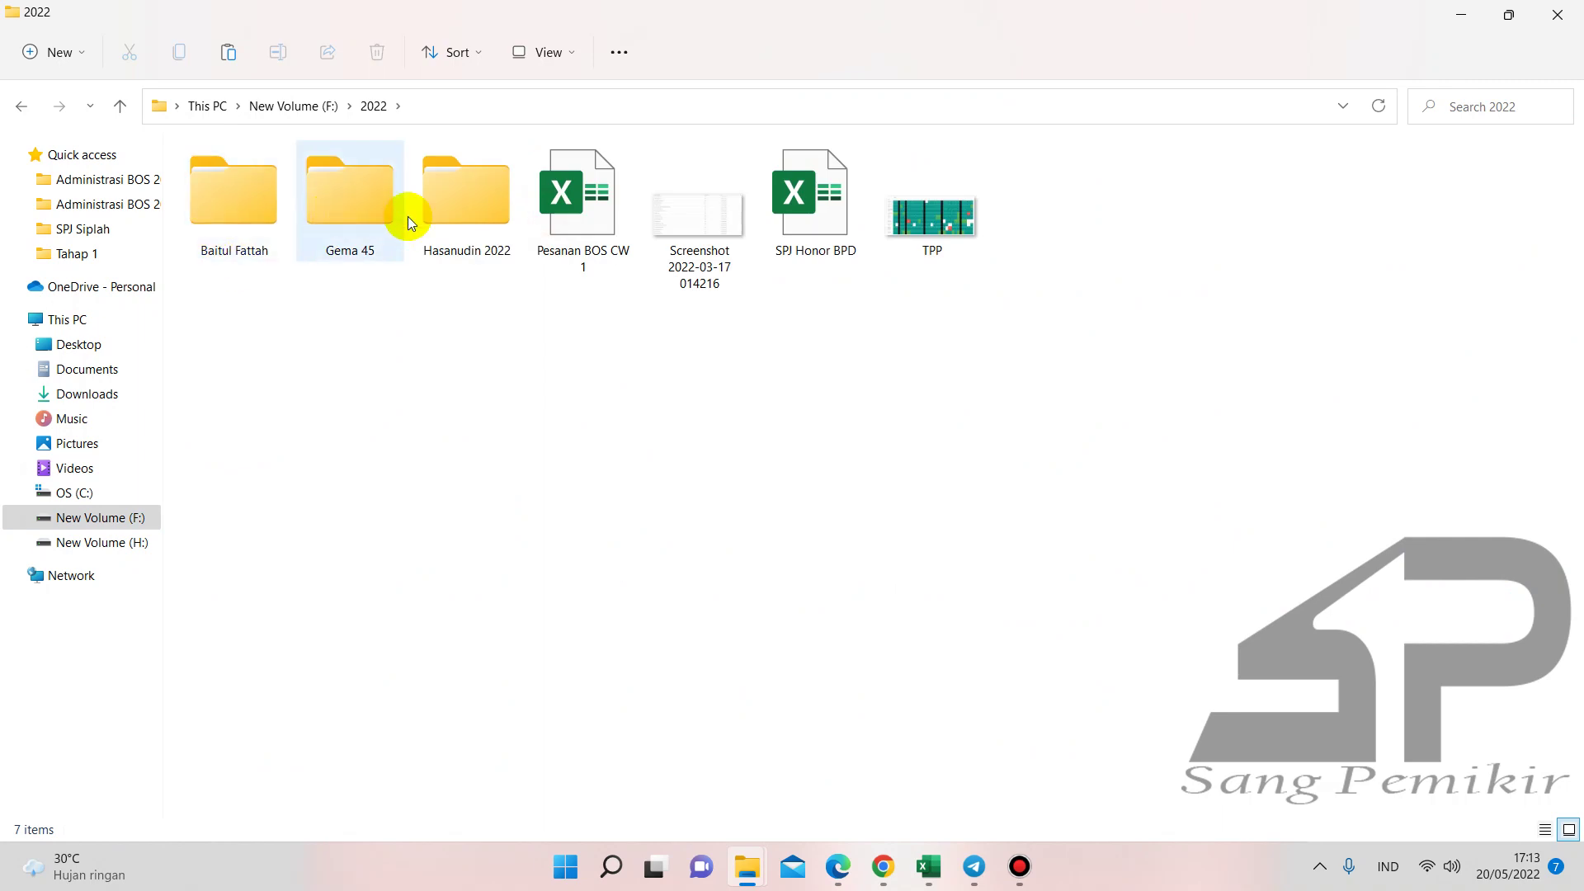
pyautogui.doubleClick(429, 216)
pyautogui.doubleClick(221, 204)
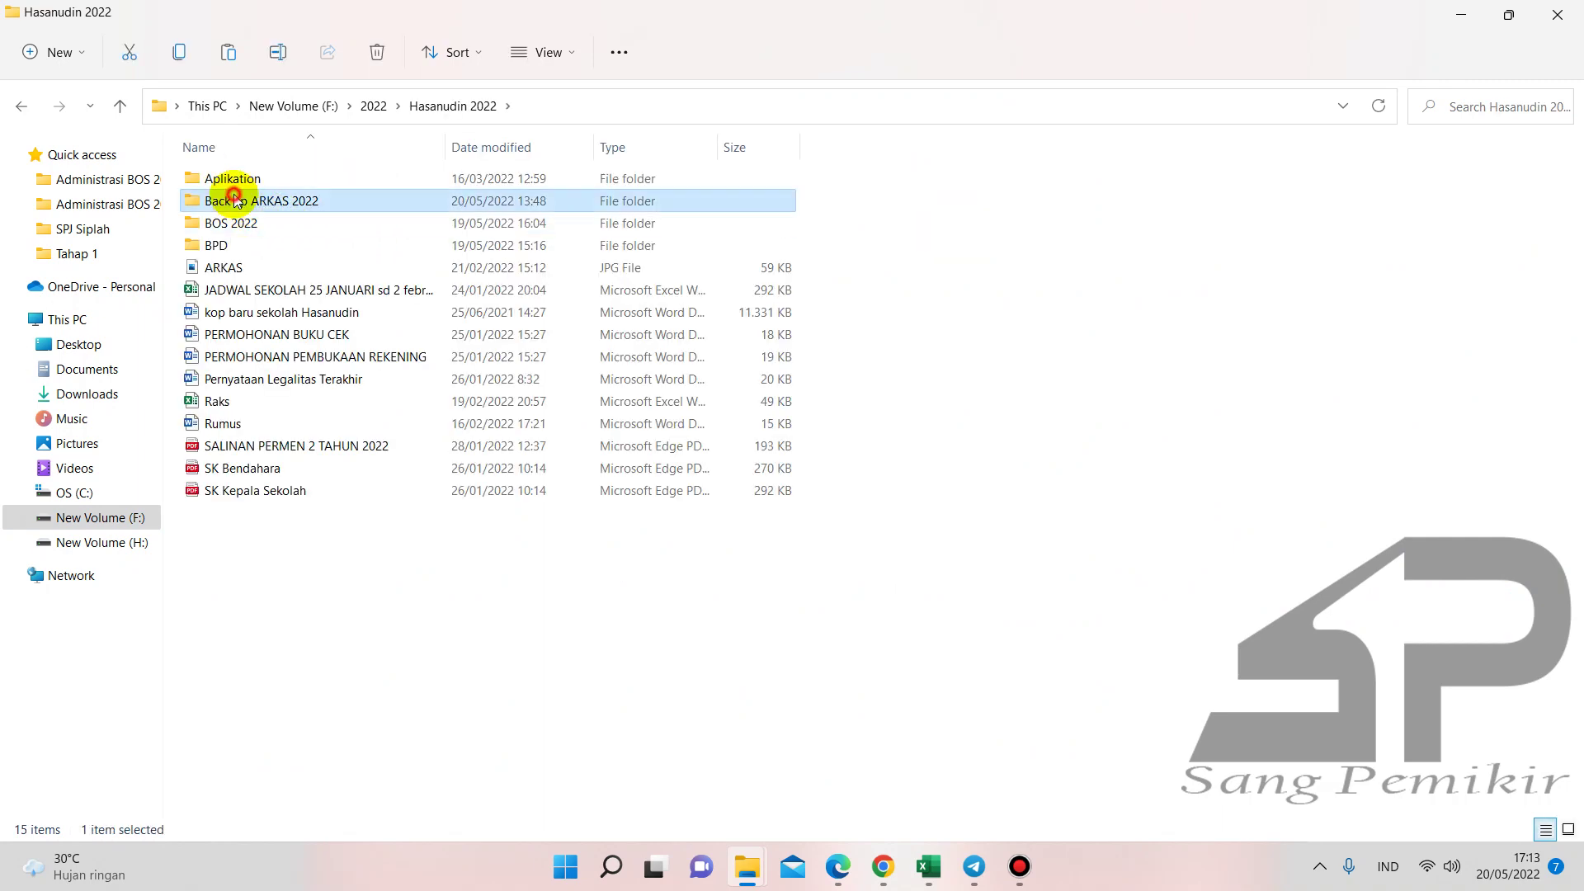
pyautogui.click(71, 52)
pyautogui.click(78, 89)
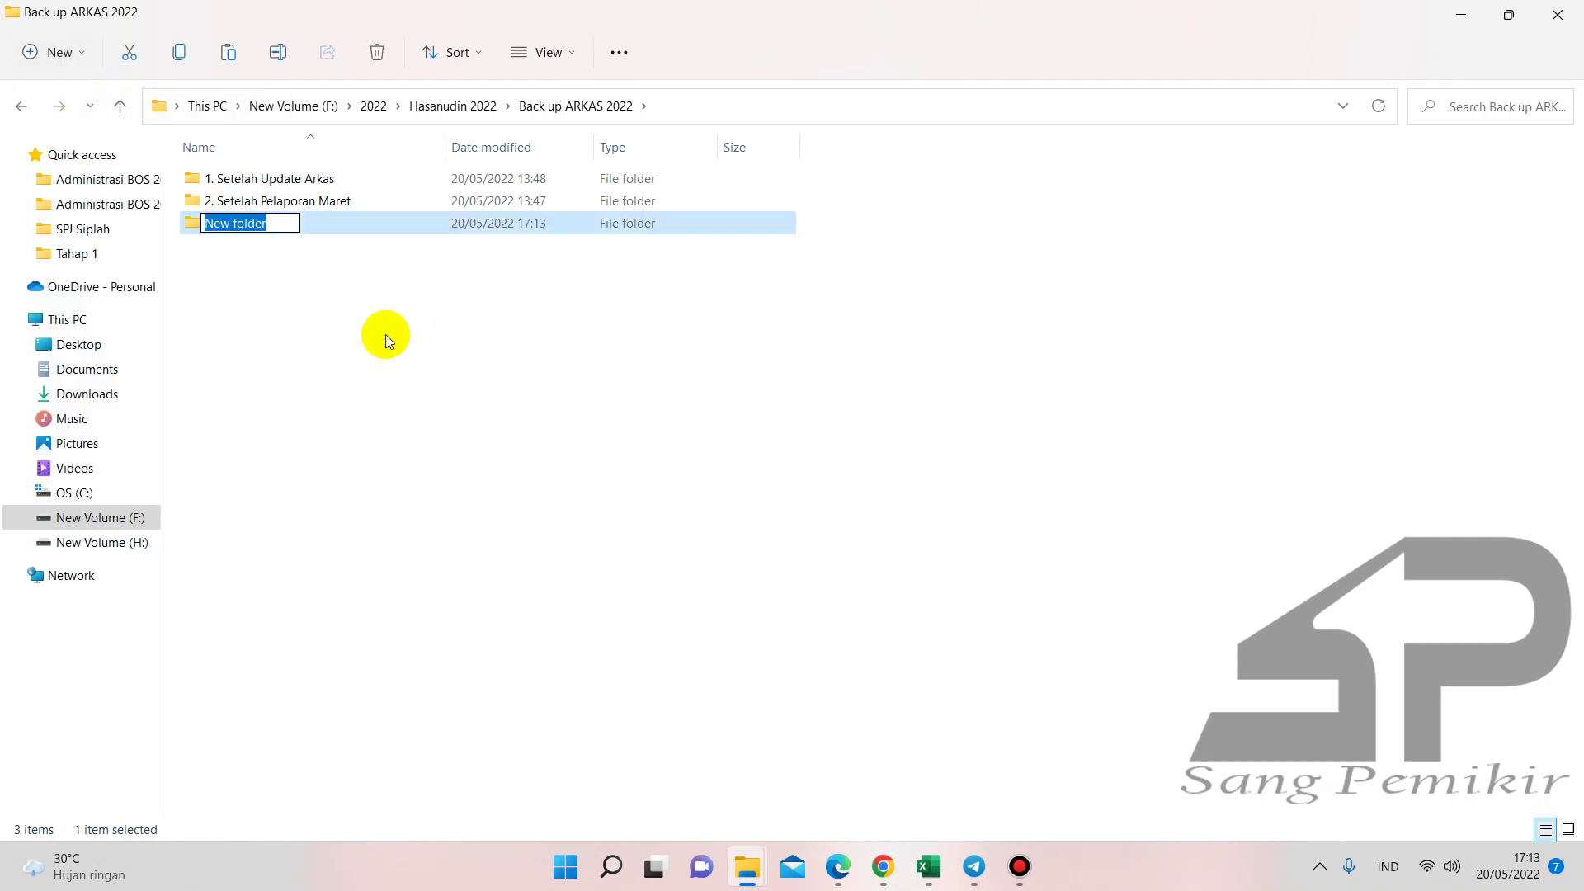
pyautogui.write('3.')
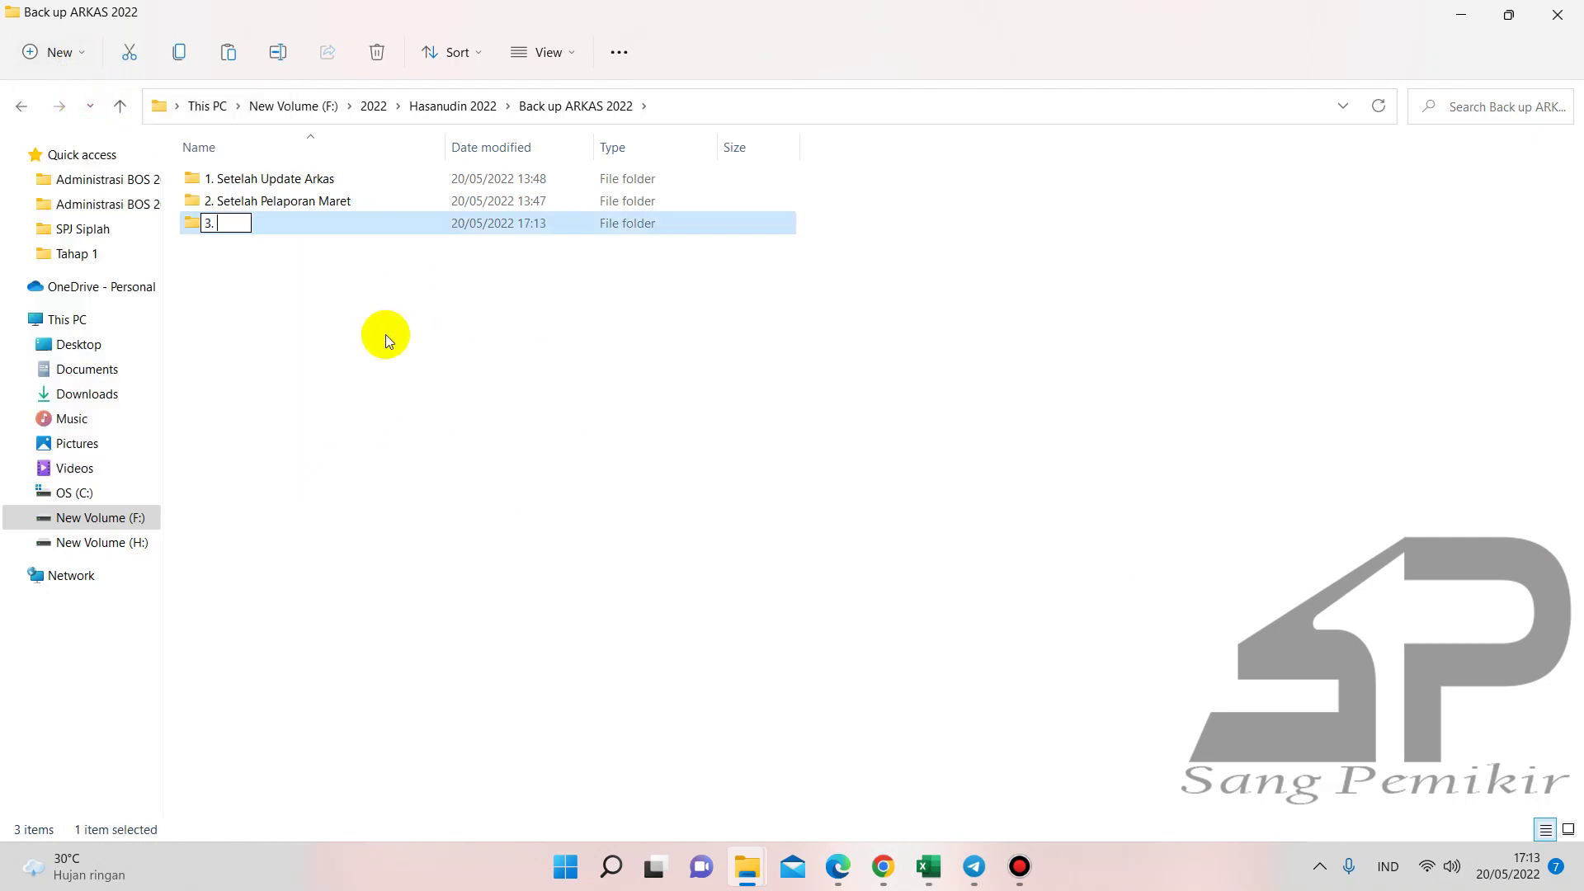
pyautogui.write(' Setelah Pelapor')
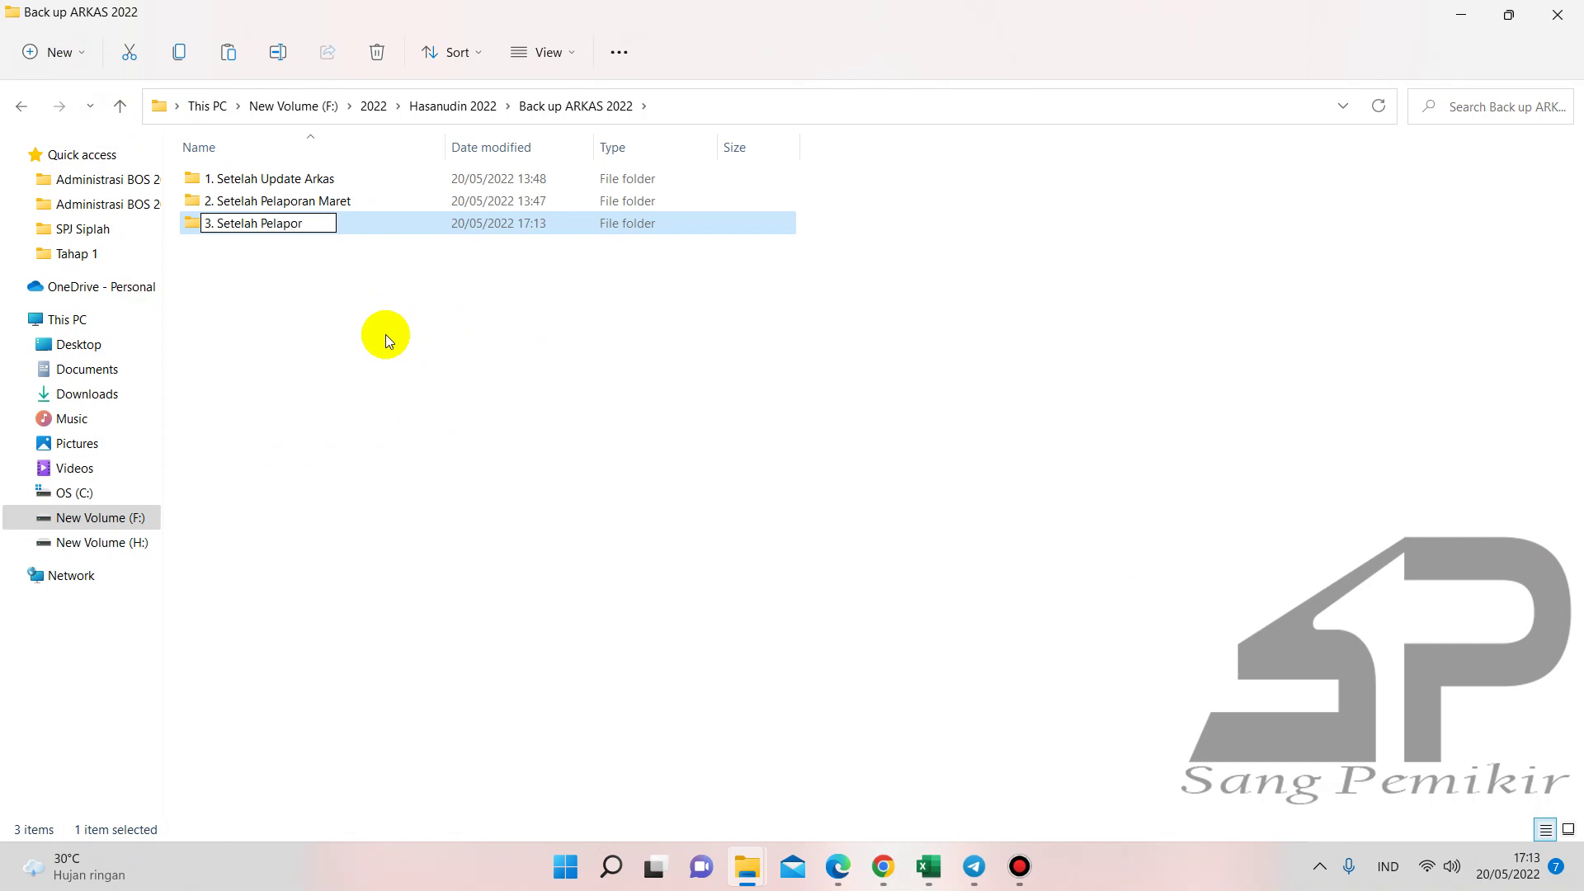
pyautogui.write('an April')
pyautogui.press('Return')
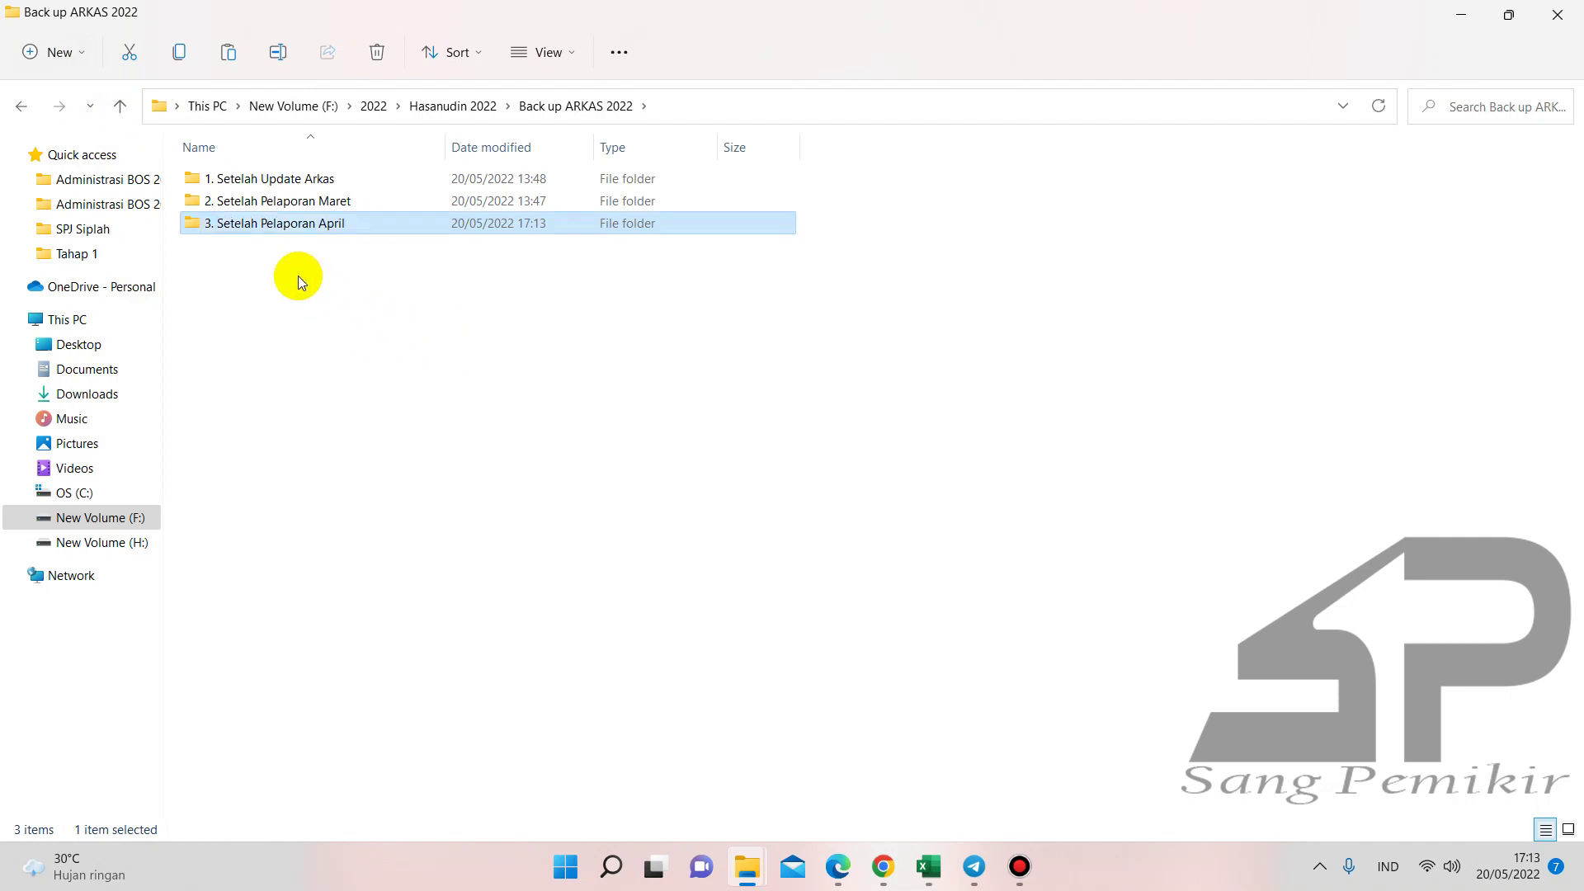
# - Paste the RKASClient2022 database into the new folder and compare with the 1. Setelah Update Arkas backup
pyautogui.doubleClick(256, 224)
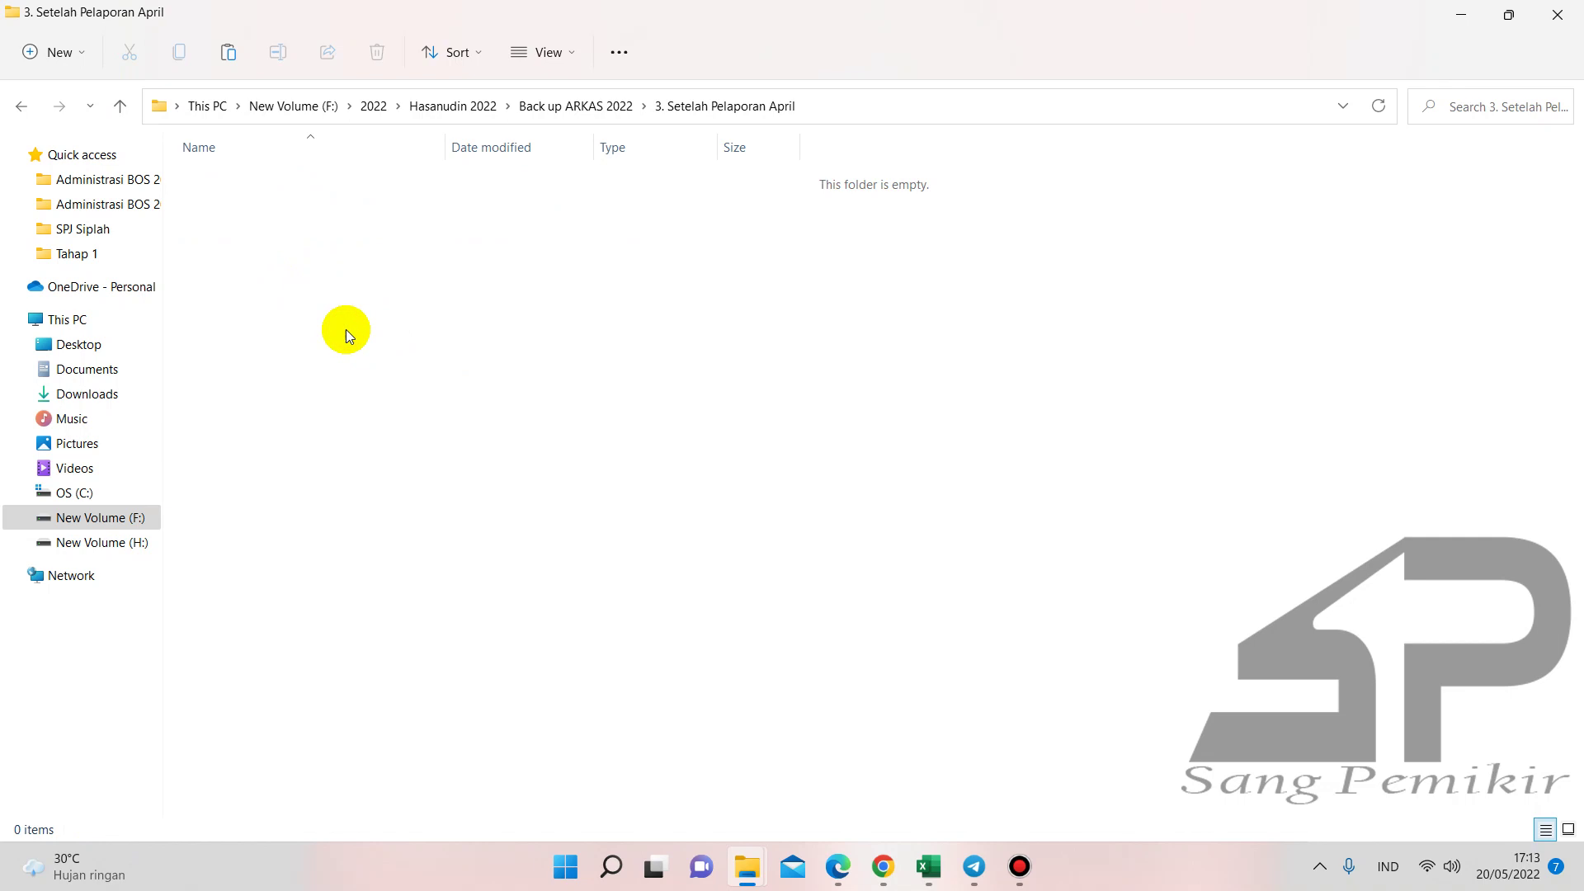
pyautogui.hotkey('ctrl', 'v')
pyautogui.click(21, 106)
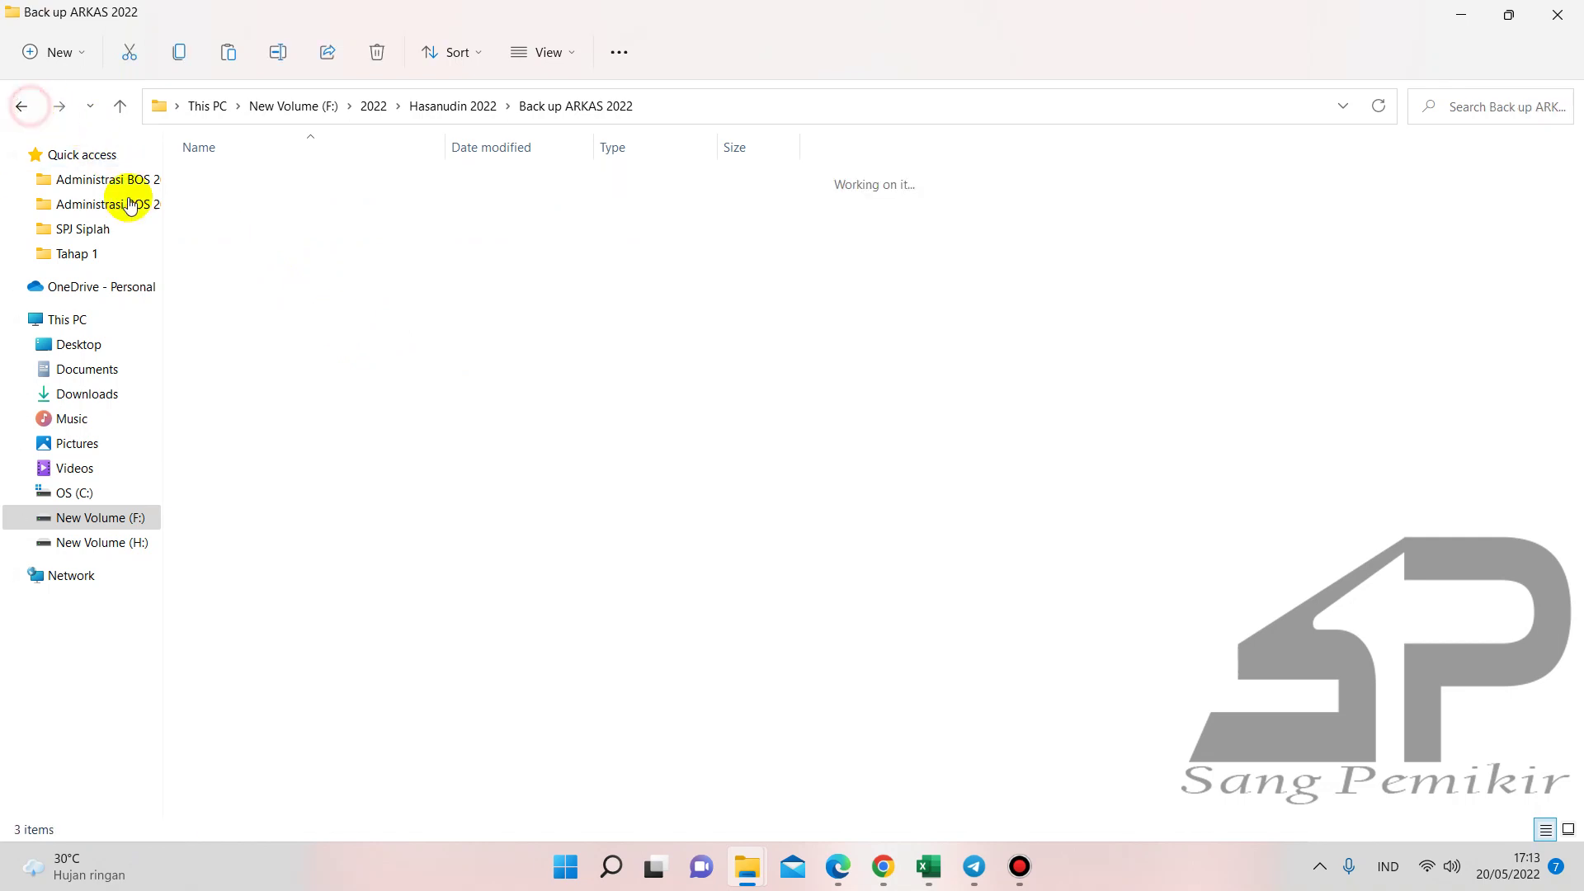
pyautogui.doubleClick(229, 179)
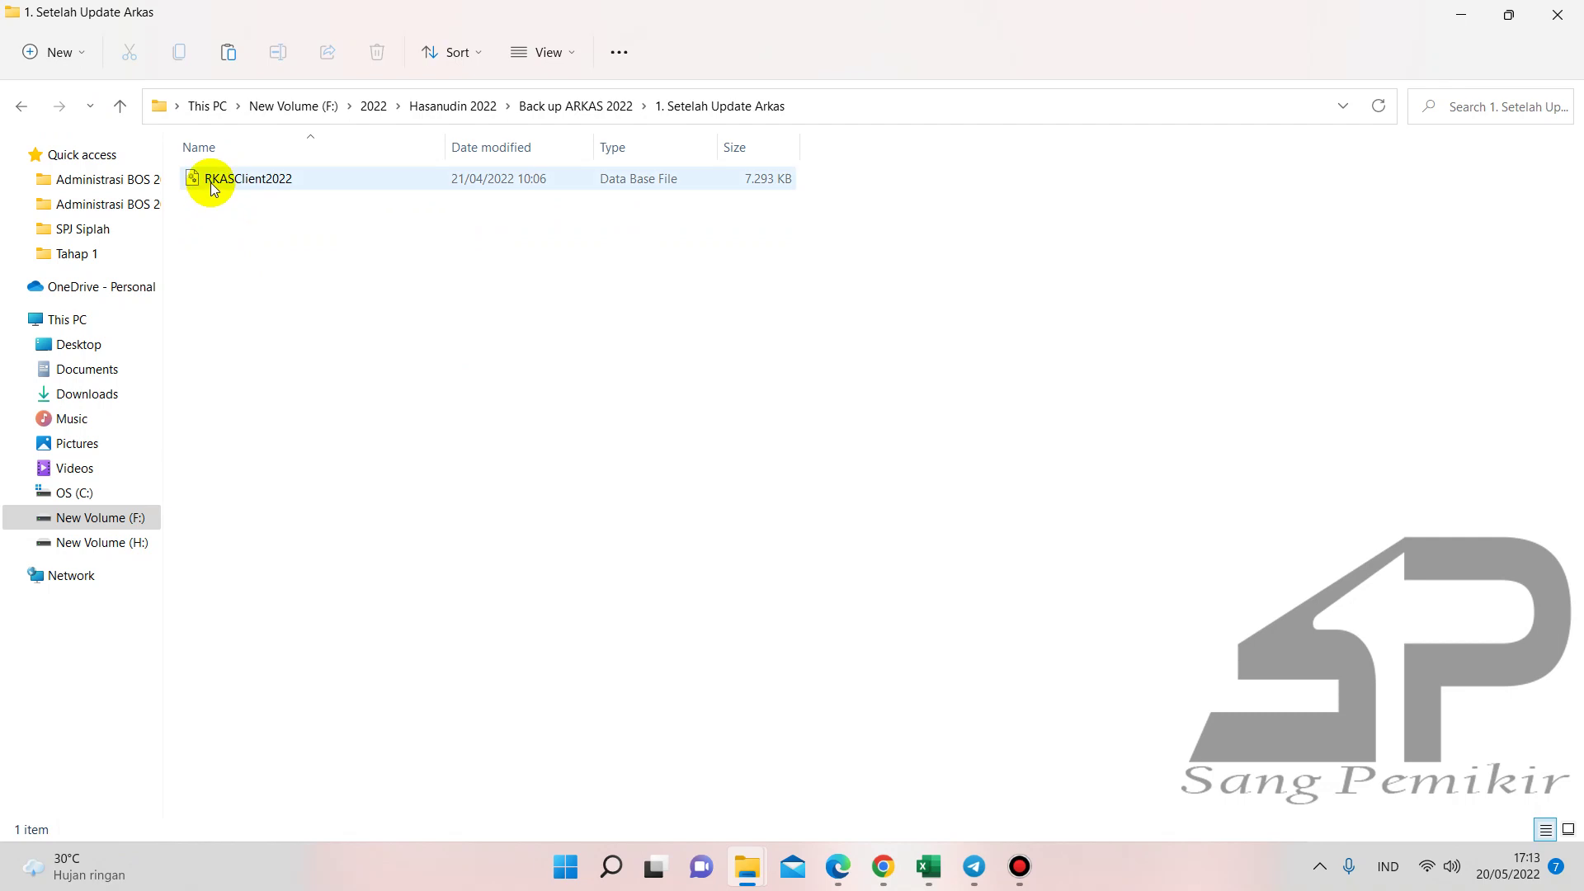
pyautogui.click(19, 107)
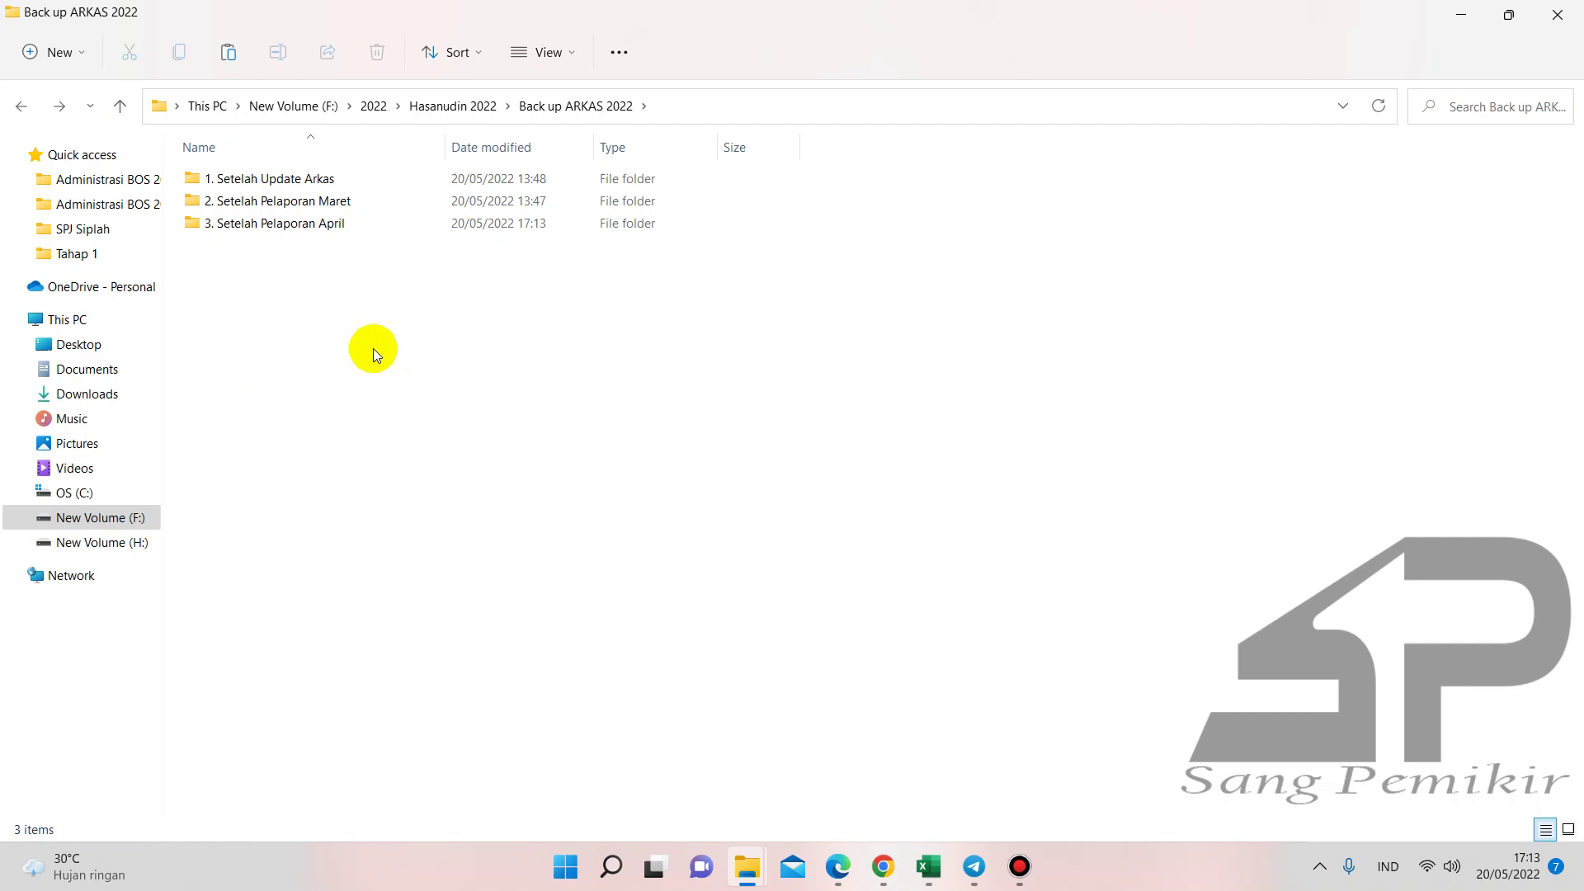
pyautogui.click(254, 223)
pyautogui.click(255, 265)
# - Bring up the 1. Buku Pembantu Bank workbook and scroll to the top of its APR sheet
pyautogui.moveTo(928, 866)
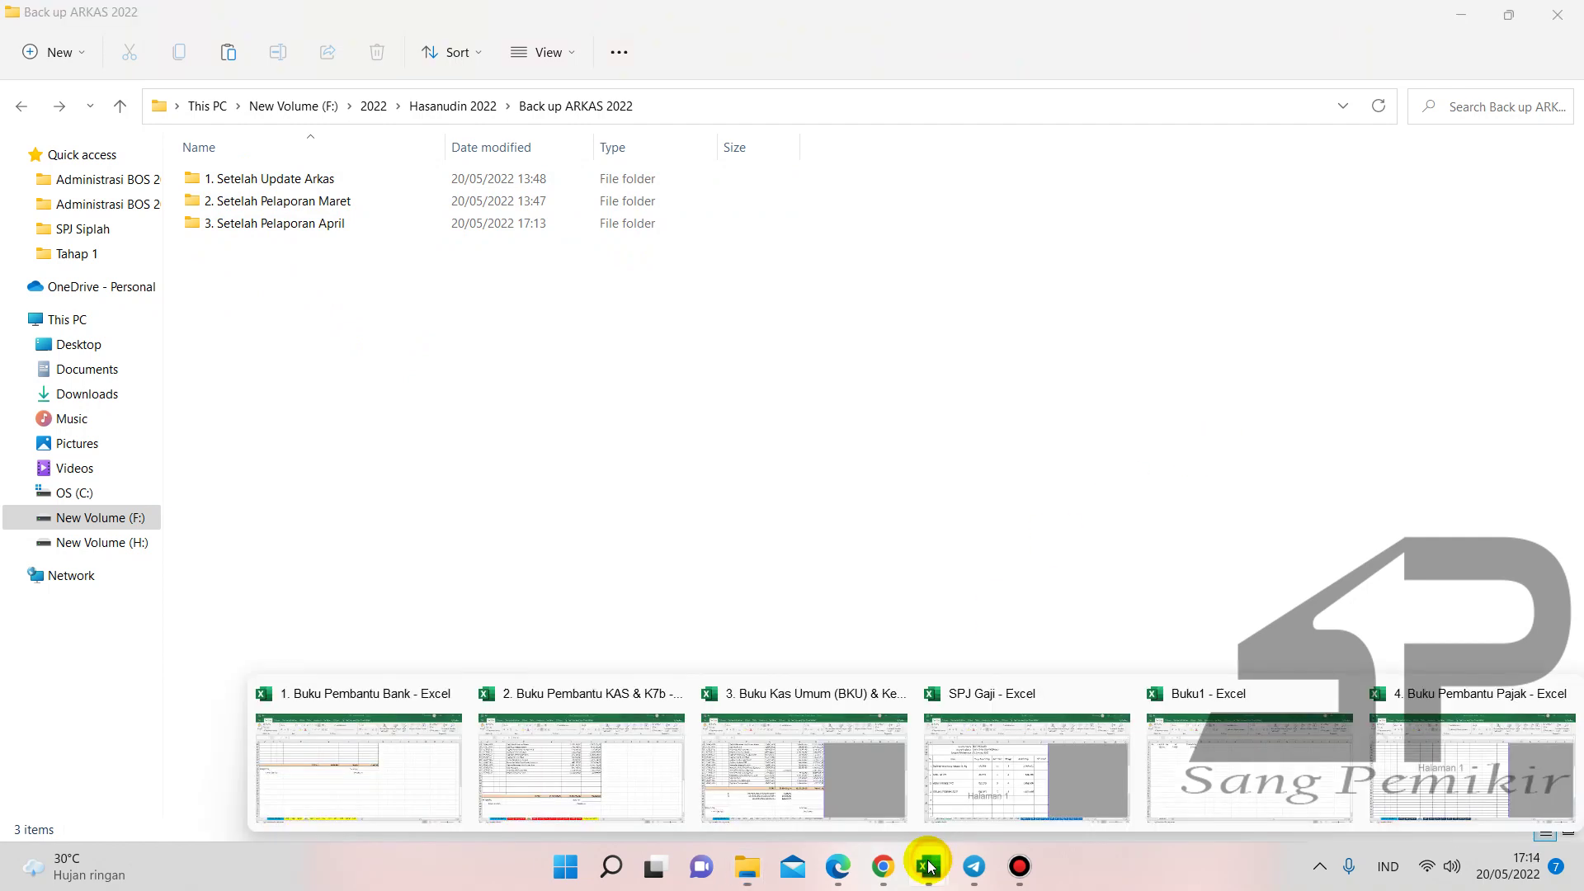
pyautogui.click(414, 731)
pyautogui.scroll(15, 621, 544)
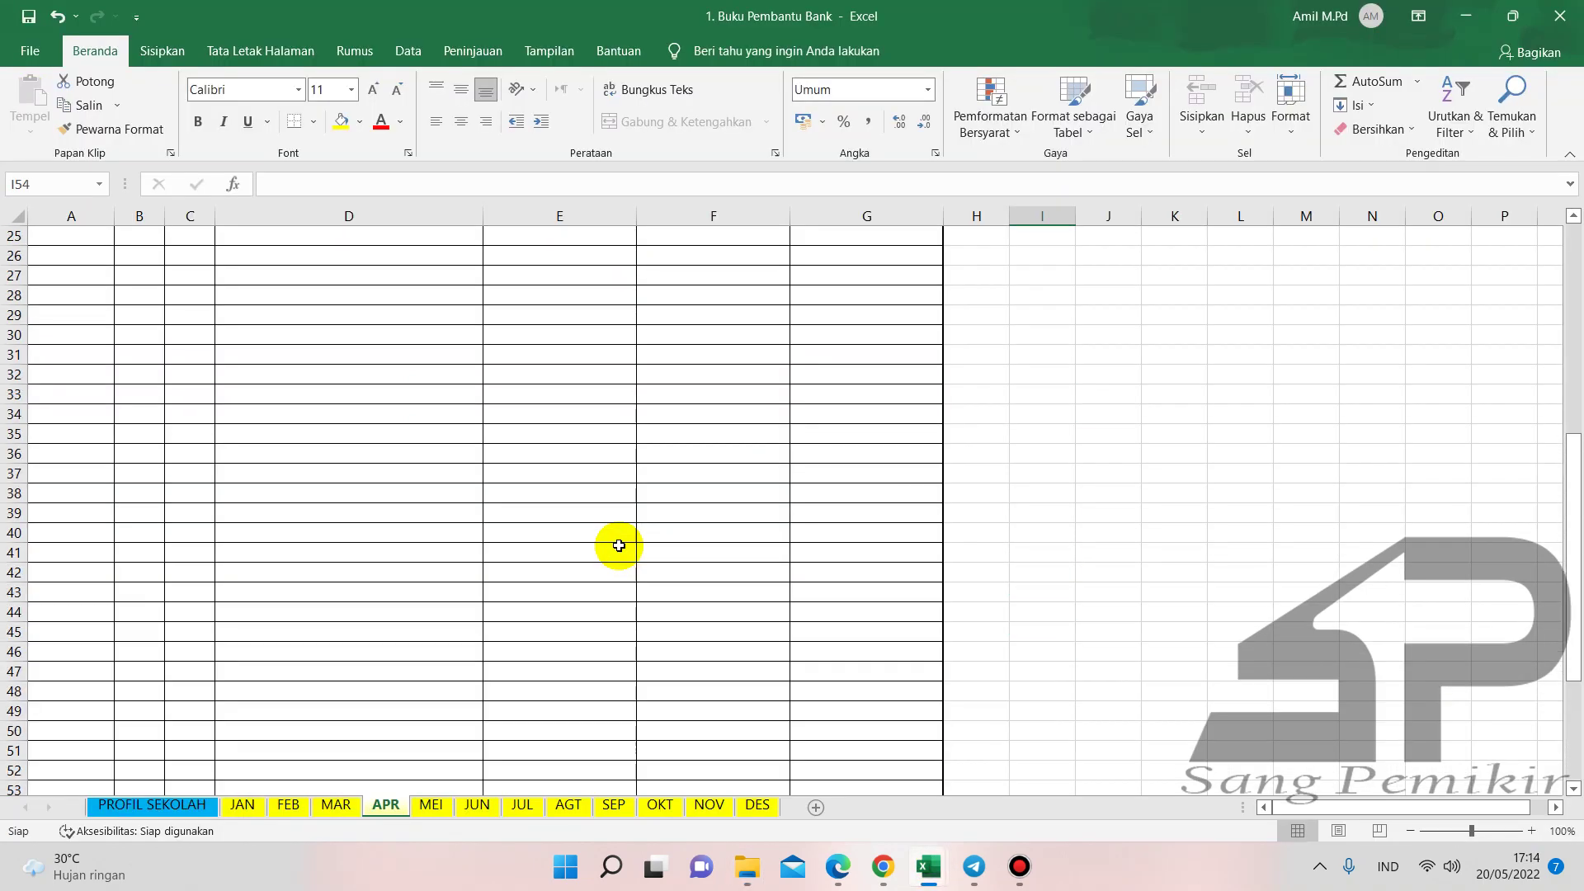
pyautogui.click(1283, 363)
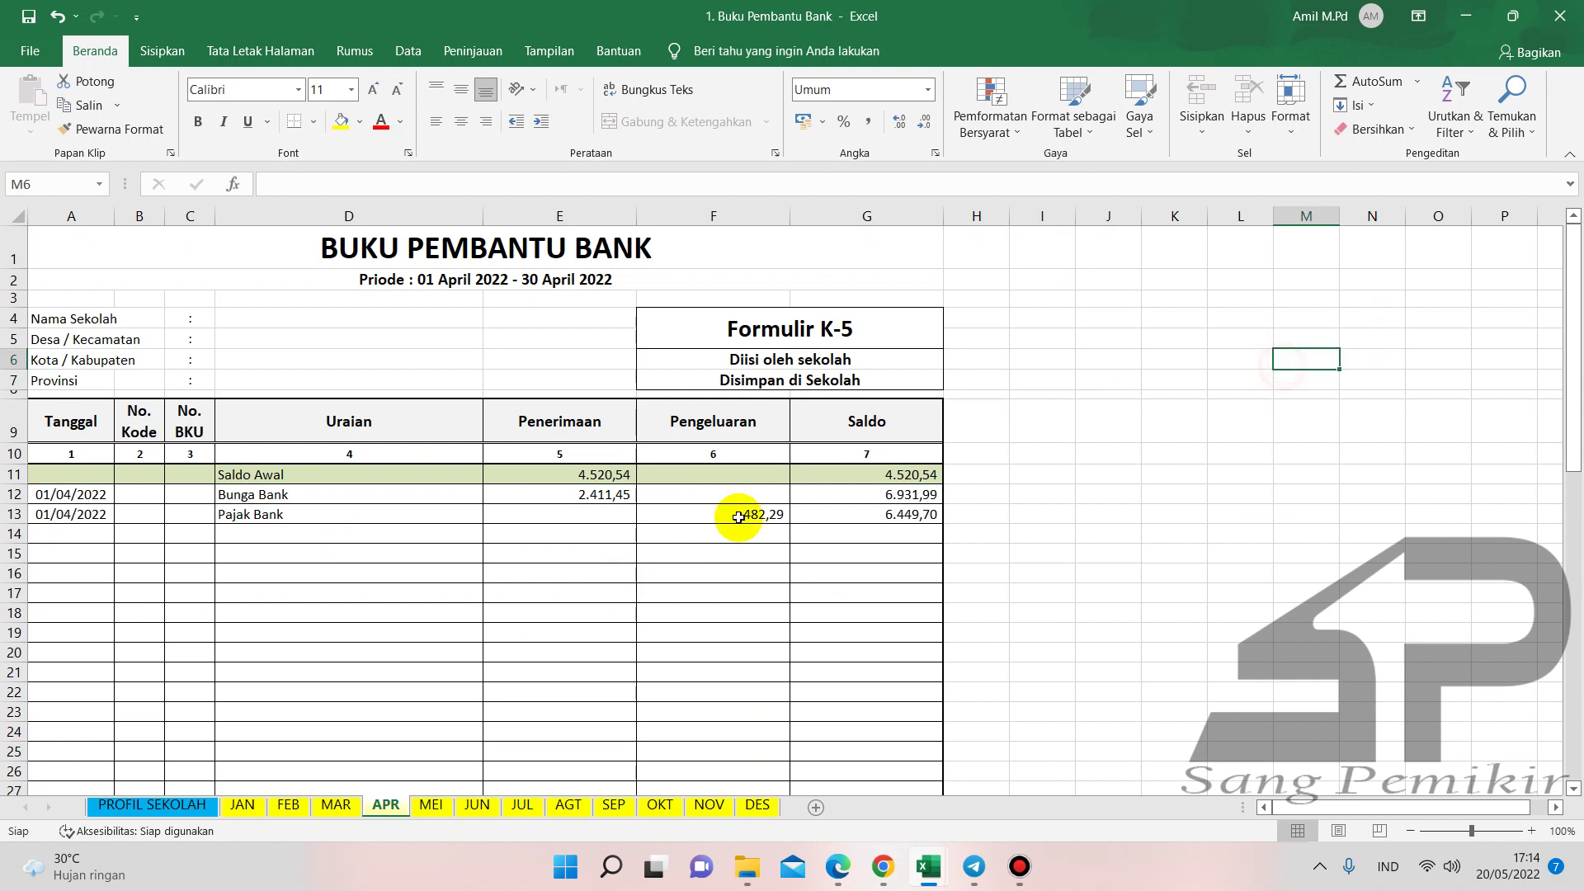